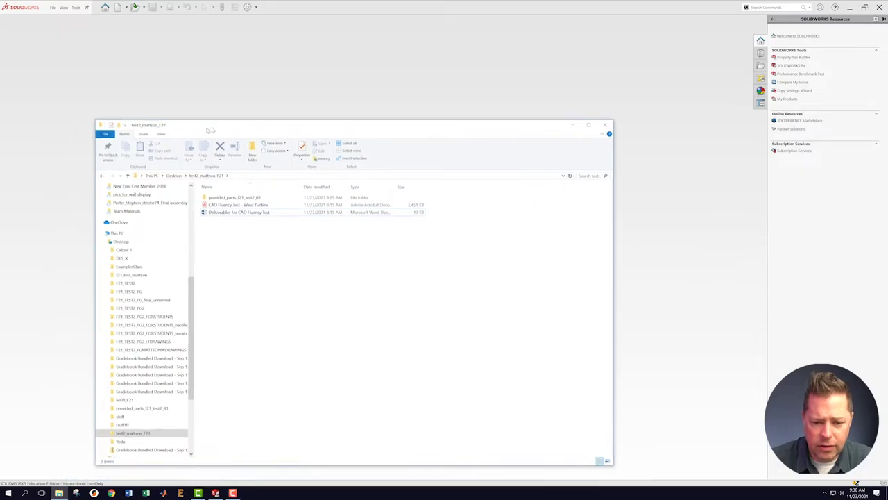
# Open the CAD Fluency Test - Wind Turbine PDF and read the objective, format, test questions and main goal.
pyautogui.moveTo(210, 129); pyautogui.dragTo(276, 90)
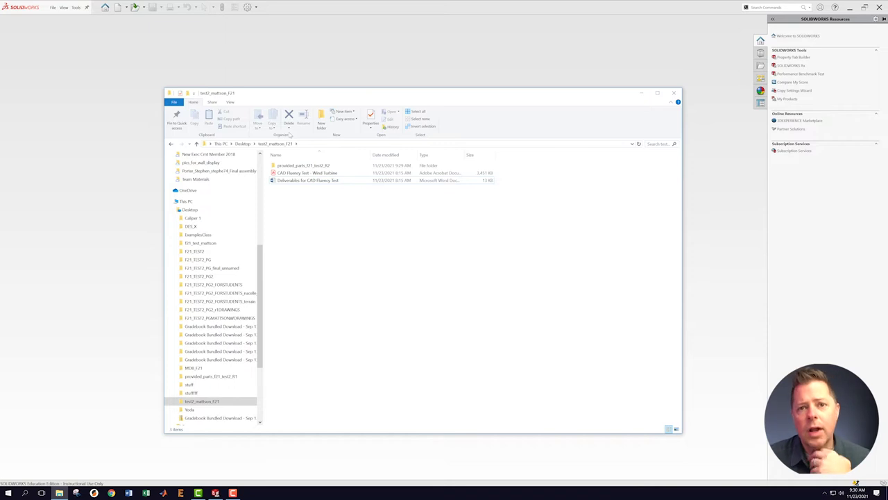
pyautogui.doubleClick(295, 173)
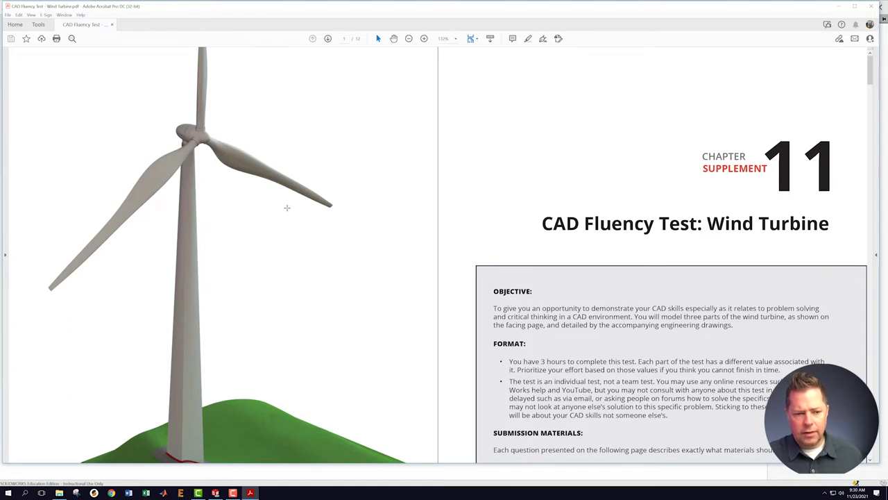
pyautogui.scroll(-2, 416, 235)
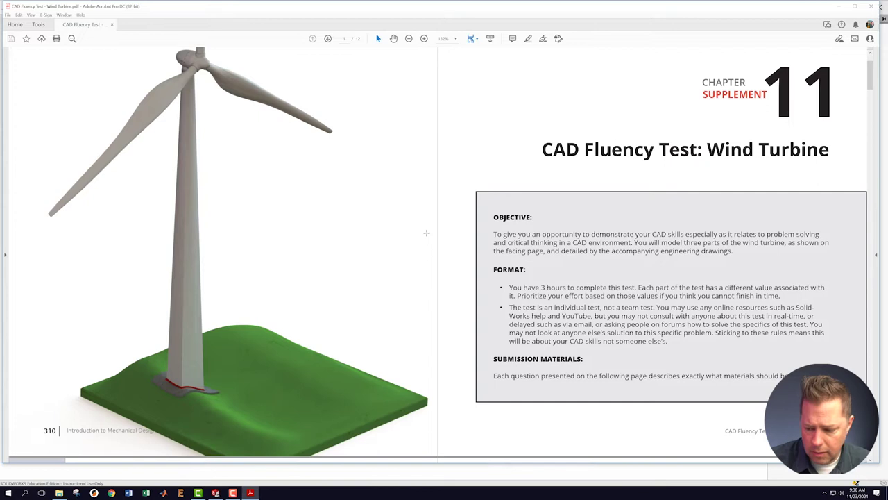
pyautogui.scroll(-1, 426, 232)
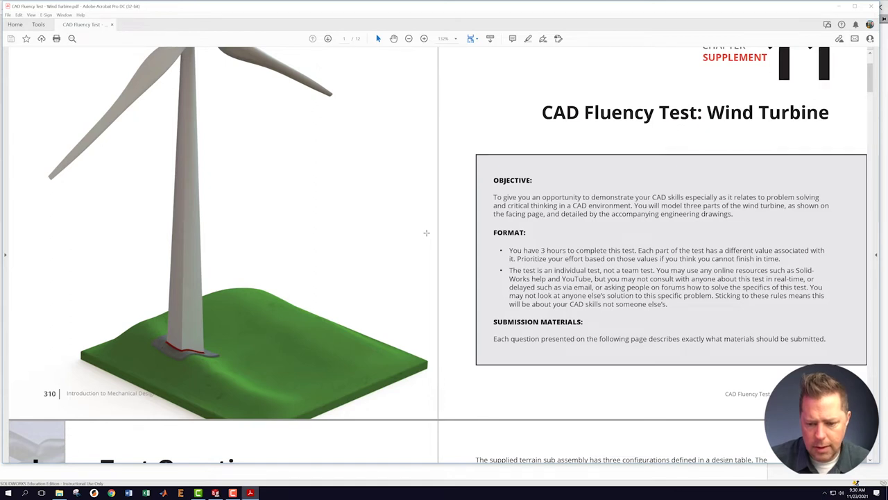
pyautogui.scroll(-2, 426, 232)
pyautogui.scroll(-3, 426, 233)
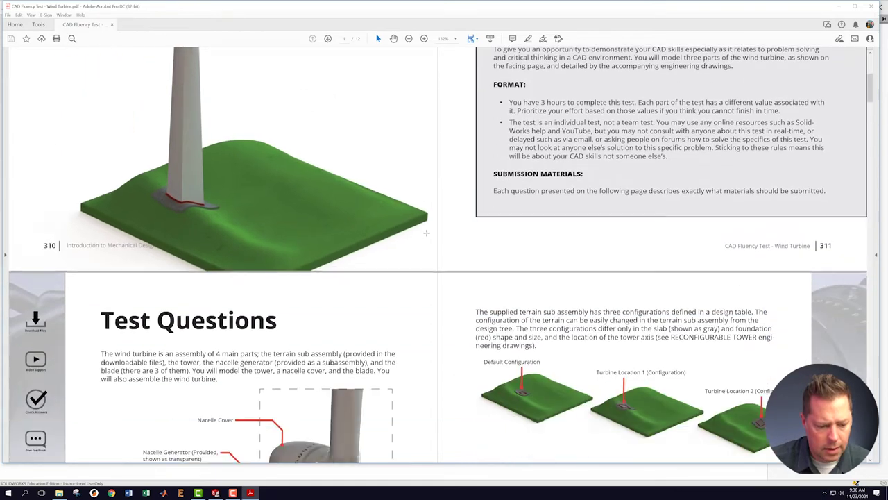
pyautogui.scroll(-3, 426, 232)
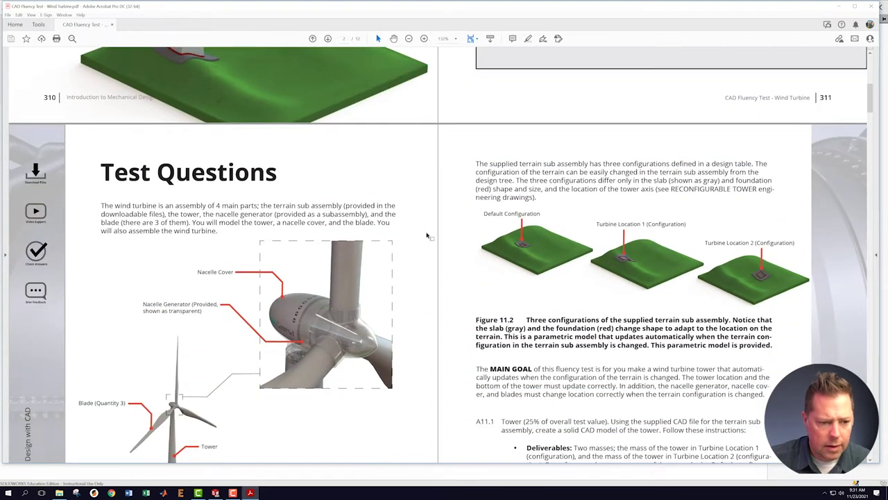
pyautogui.scroll(-2, 427, 235)
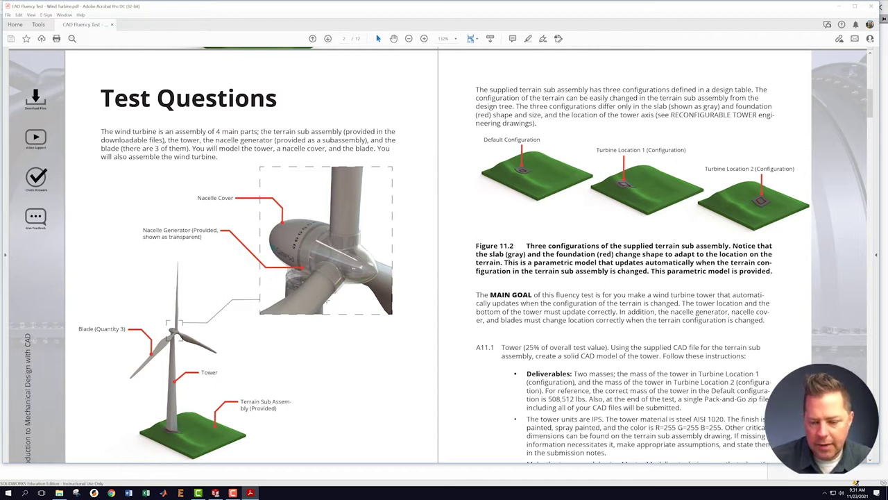
pyautogui.scroll(-2, 349, 349)
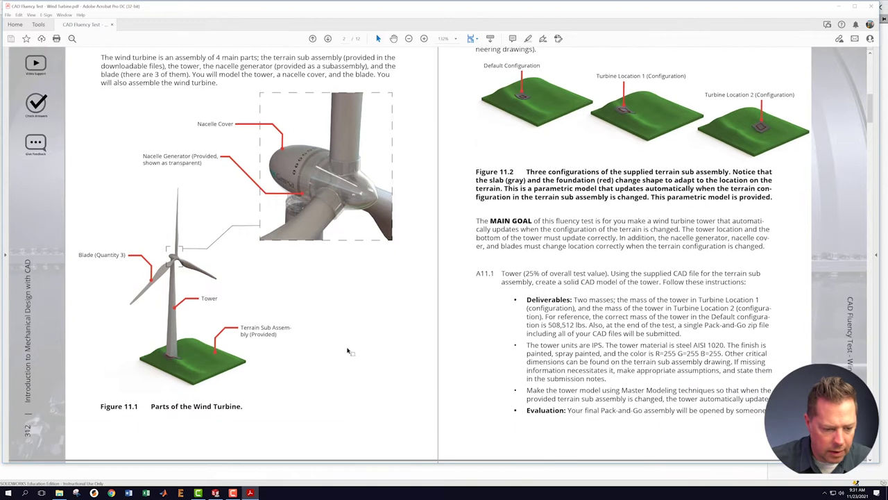
pyautogui.scroll(2, 442, 255)
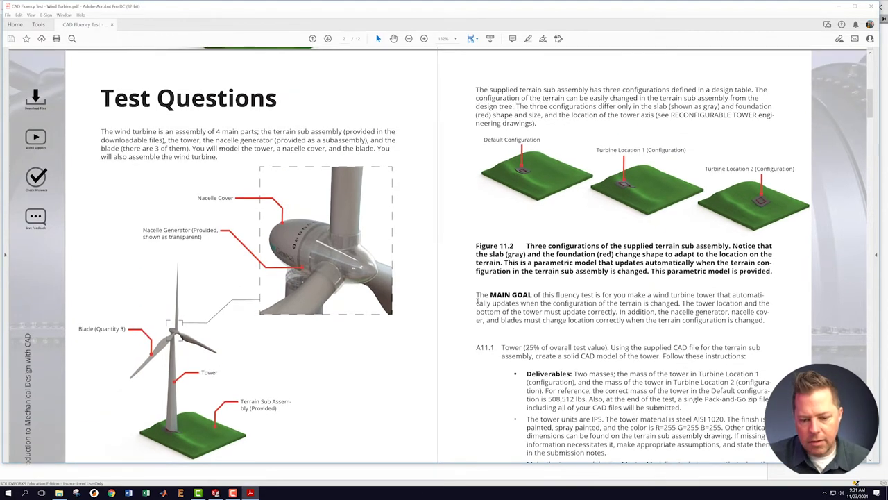
pyautogui.scroll(-1, 477, 299)
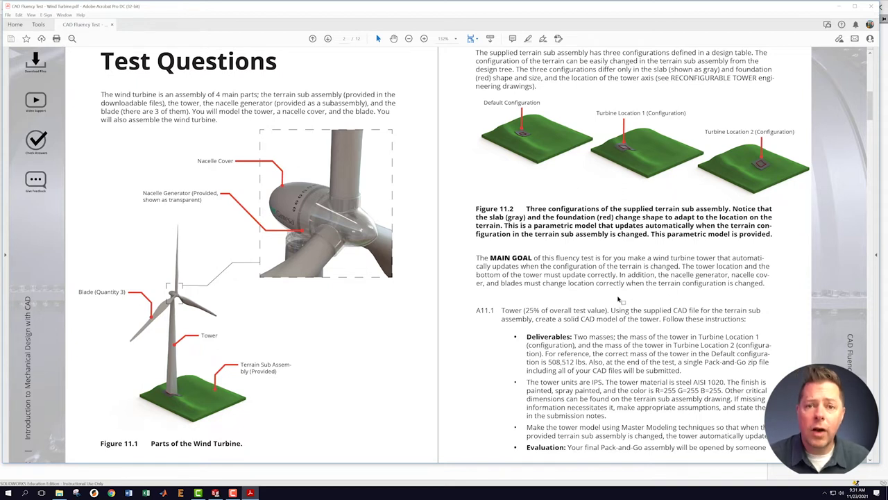
# Switch to SOLIDWORKS and open the terrain_SA assembly from the Desktop test folder's provided_parts_f21_test2_R2 subfolder.
pyautogui.click(215, 493)
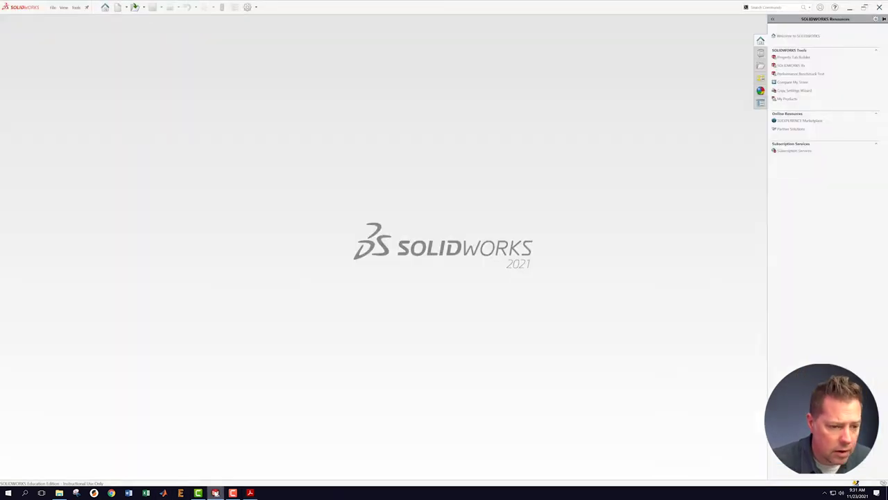
pyautogui.click(54, 8)
pyautogui.moveTo(60, 11)
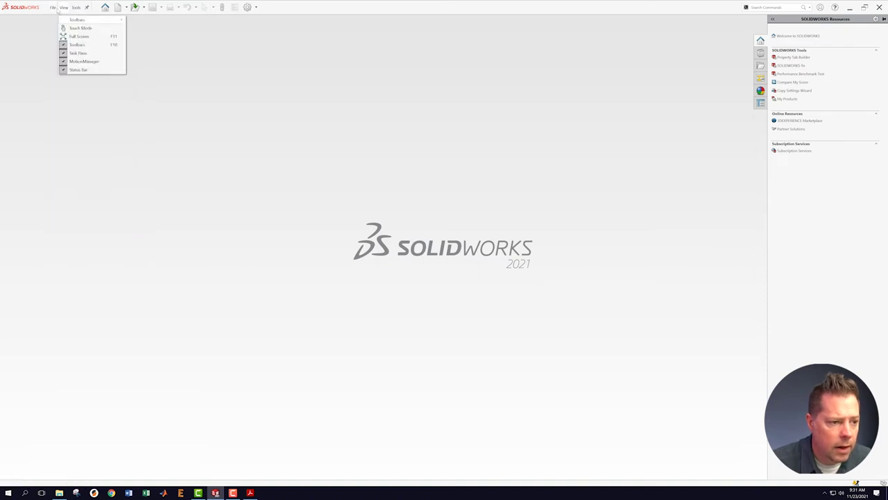
pyautogui.click(61, 25)
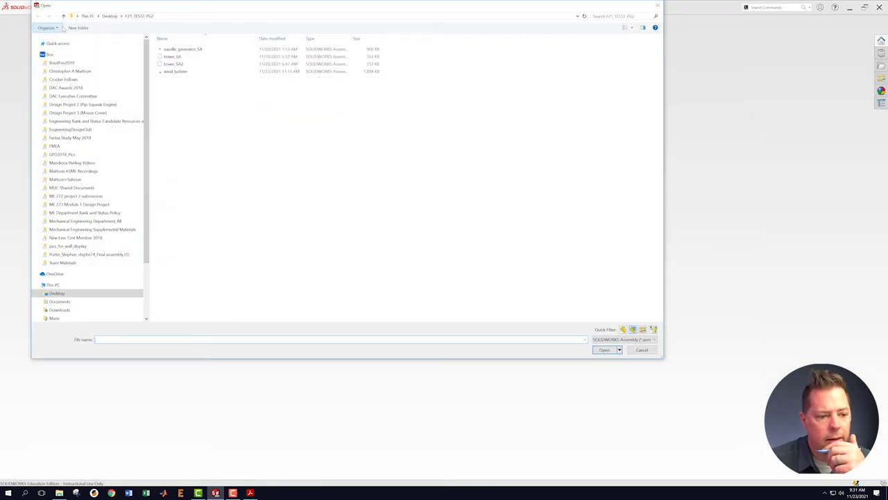
pyautogui.click(109, 15)
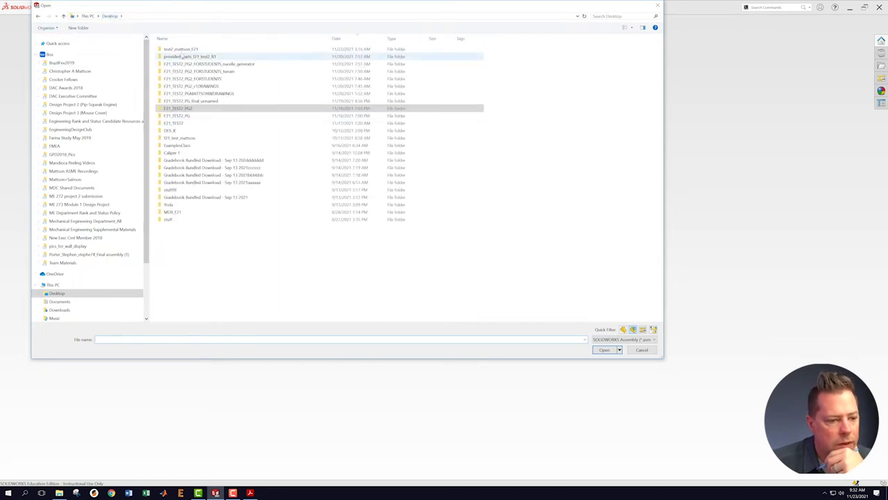
pyautogui.doubleClick(180, 50)
pyautogui.doubleClick(180, 49)
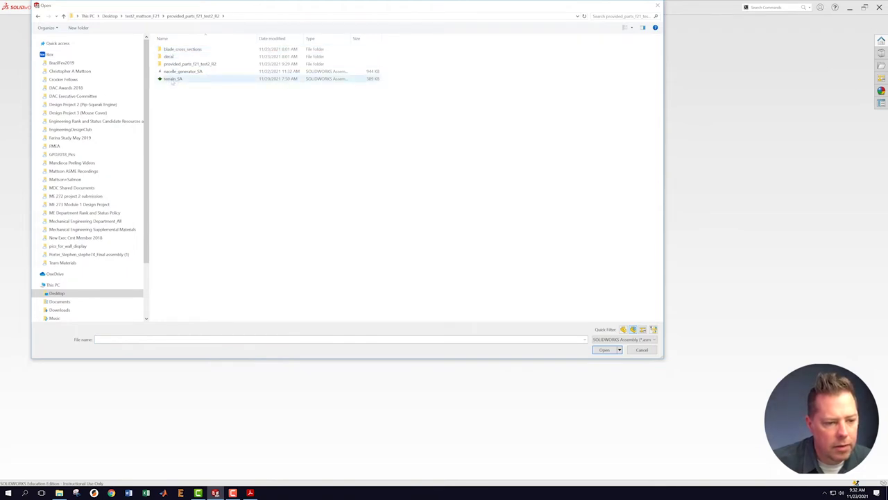
pyautogui.doubleClick(173, 79)
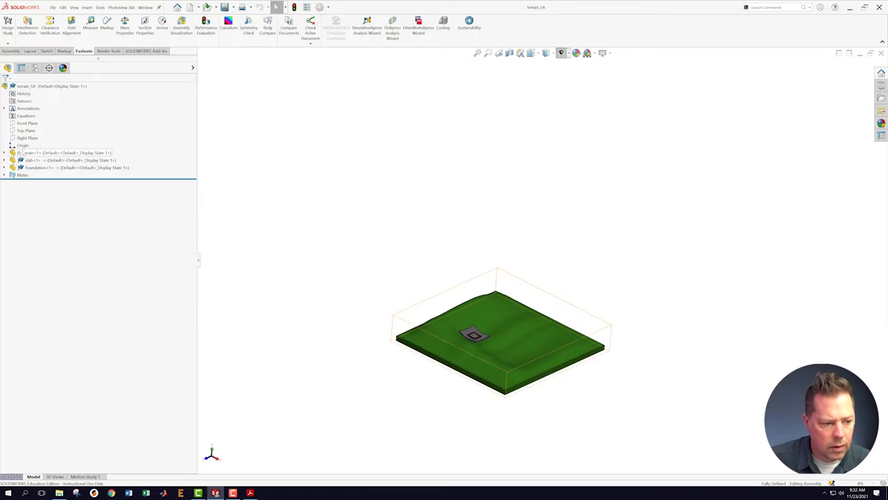
# Expand the terrain component's feature list and examine the slab and foundation on the terrain up close.
pyautogui.click(22, 152)
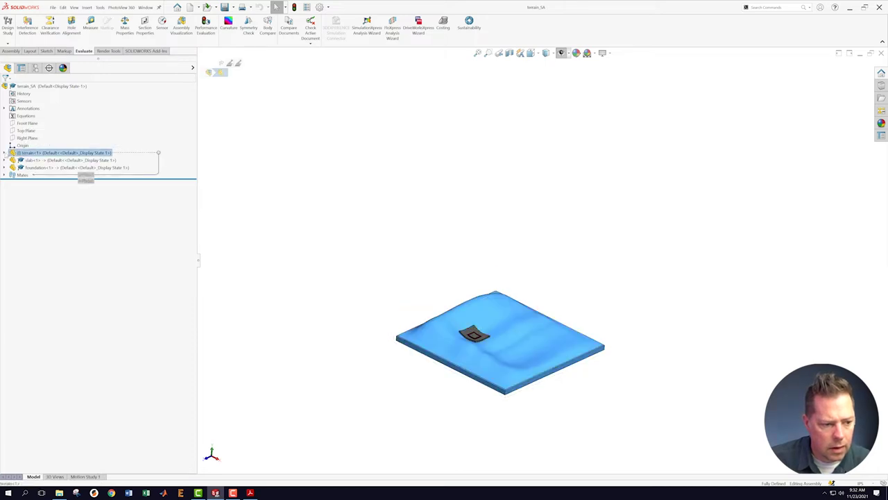
pyautogui.doubleClick(25, 152)
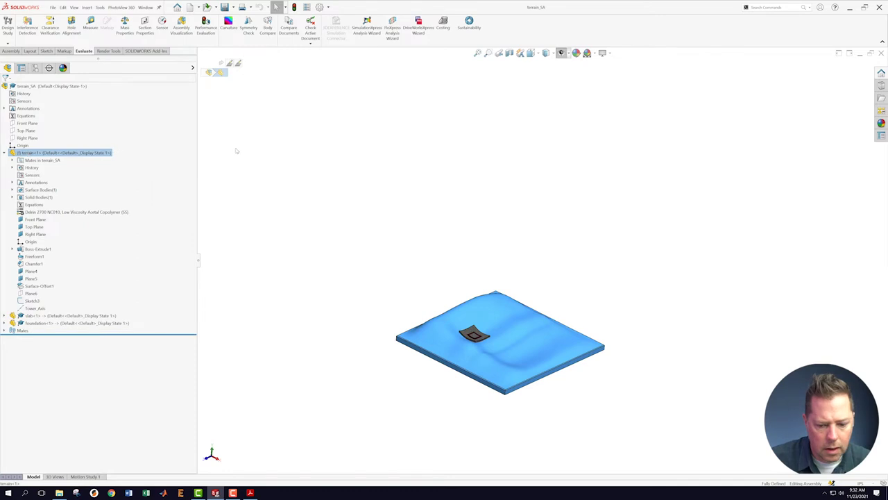
pyautogui.click(521, 253)
pyautogui.scroll(-8, 469, 244)
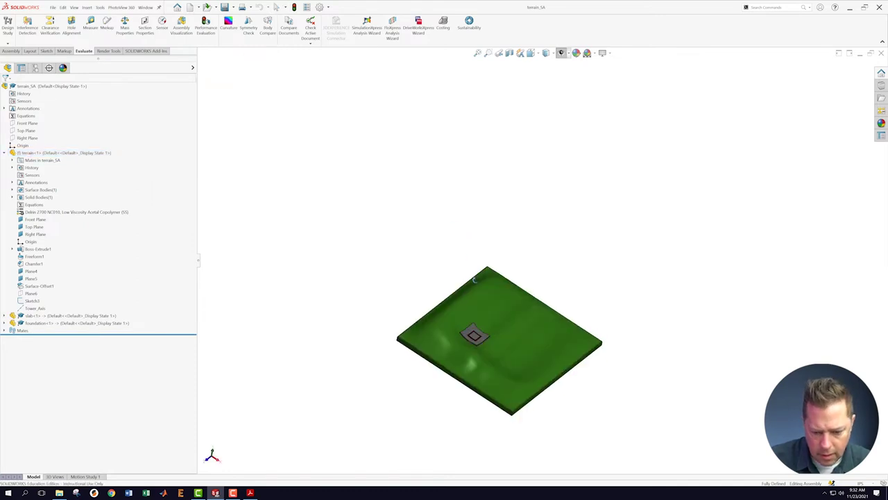
pyautogui.press('f')
pyautogui.scroll(-8, 479, 222)
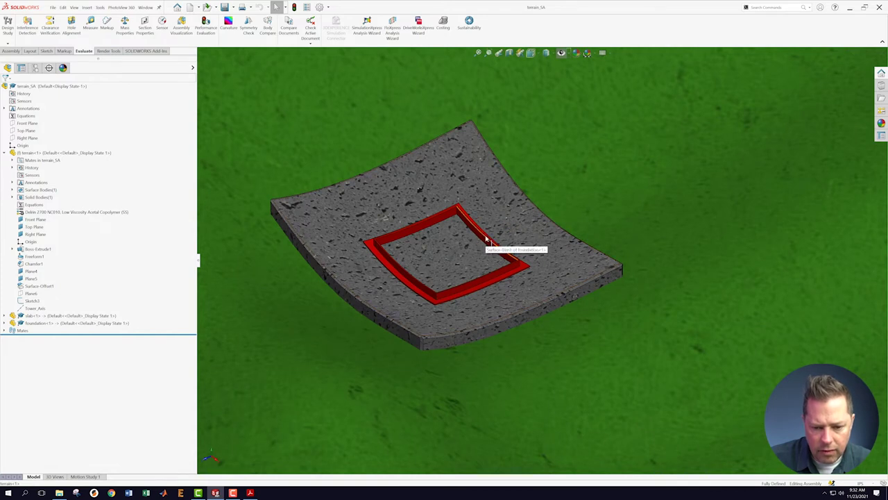
pyautogui.scroll(3, 487, 263)
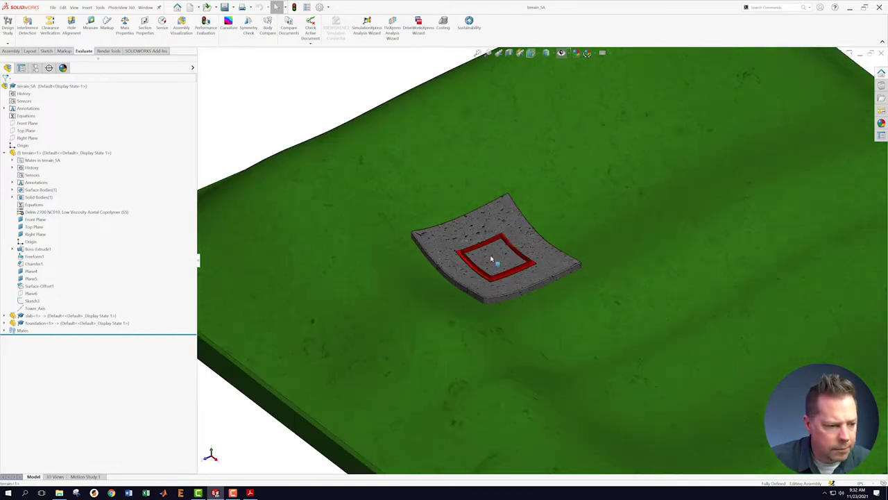
pyautogui.scroll(4, 528, 257)
pyautogui.scroll(-2, 597, 232)
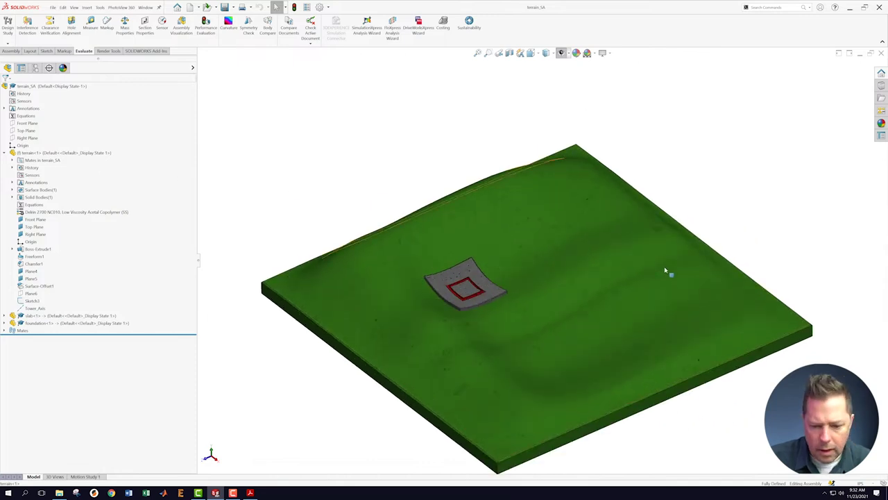
pyautogui.scroll(2, 663, 271)
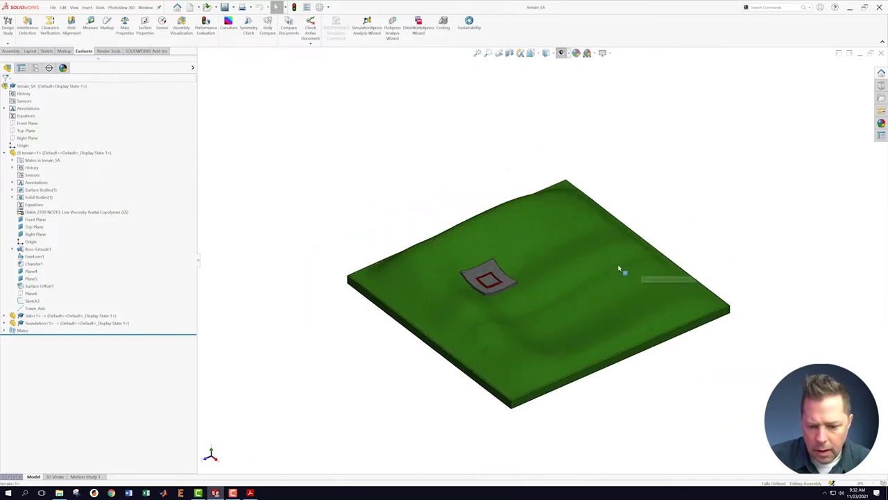
# Turn on the display of reference item types to show Tower_Axis above the foundation.
pyautogui.click(561, 53)
pyautogui.scroll(3, 573, 166)
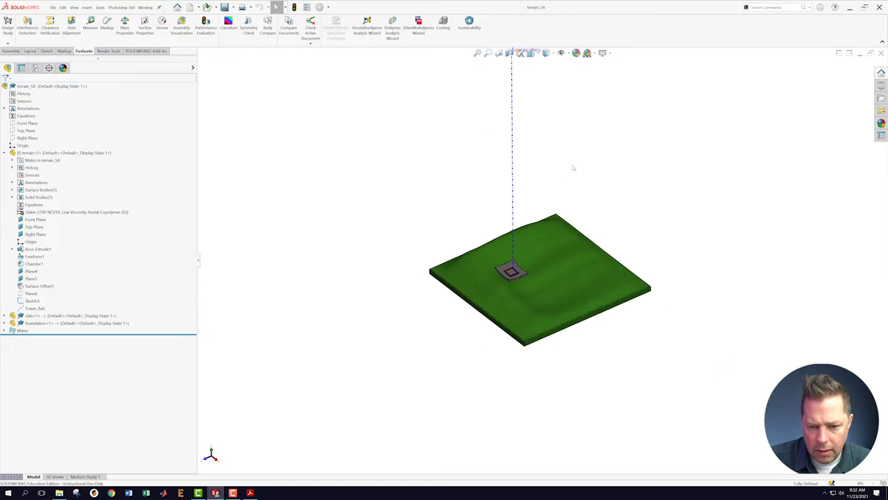
pyautogui.scroll(-1, 577, 166)
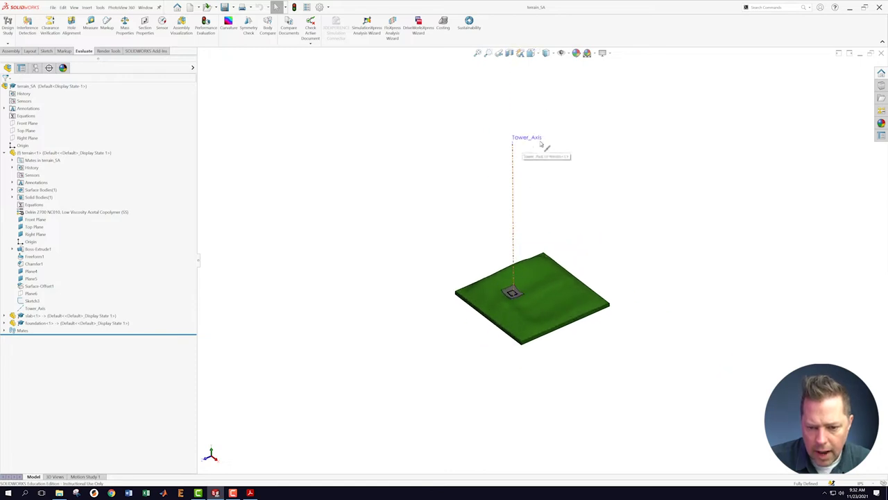
pyautogui.moveTo(601, 216); pyautogui.dragTo(573, 234, button='middle')
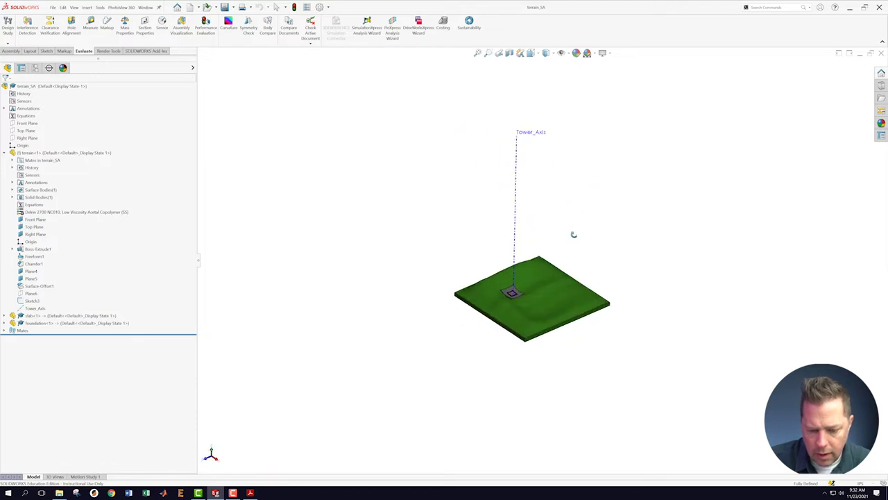
# Switch to the test PDF in Acrobat and select the sentence explaining how the three terrain configurations differ.
pyautogui.click(251, 493)
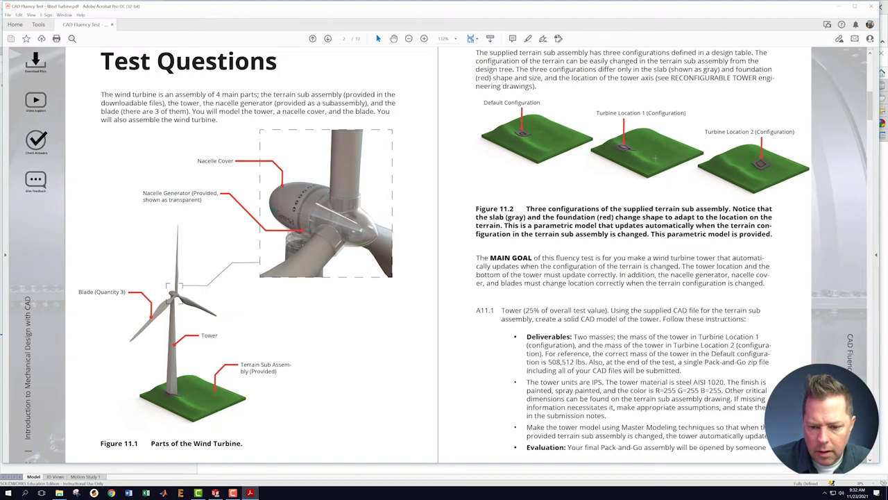
pyautogui.moveTo(517, 69); pyautogui.dragTo(655, 79)
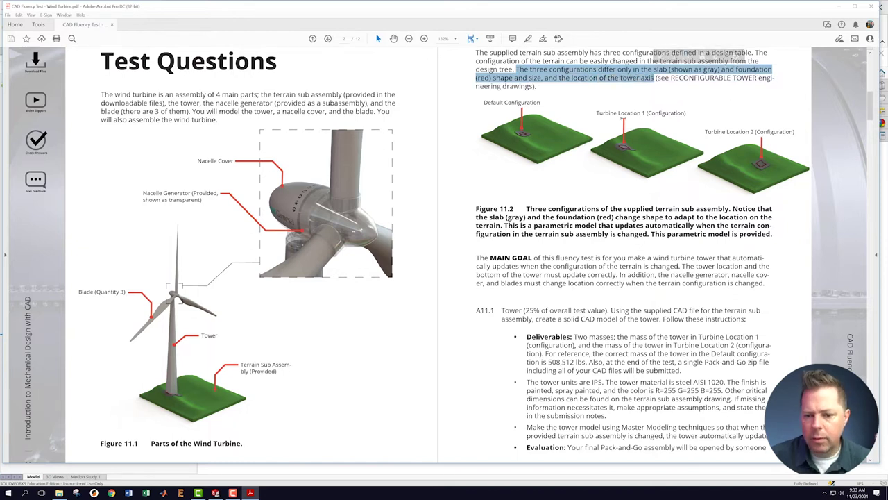
pyautogui.scroll(-3, 469, 201)
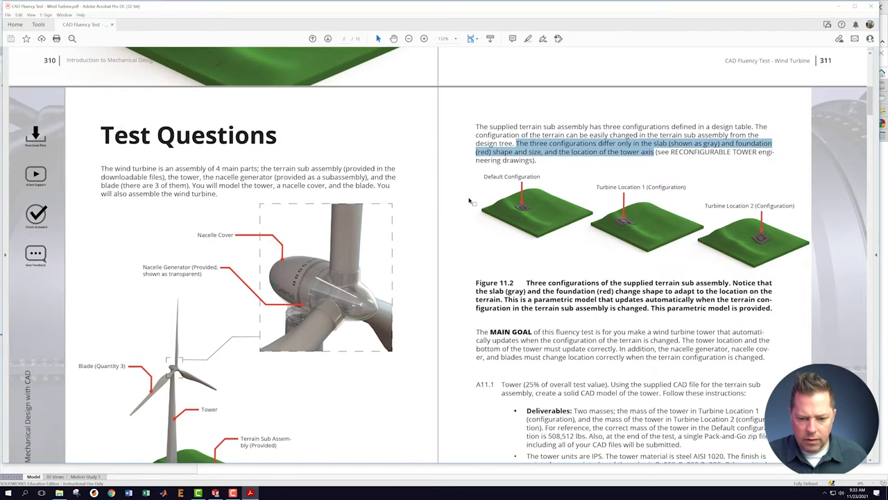
# Find the reconfigurable tower drawing in the PDF and examine its tower top, wall thickness, rectangular base and notes.
pyautogui.scroll(-20, 470, 200)
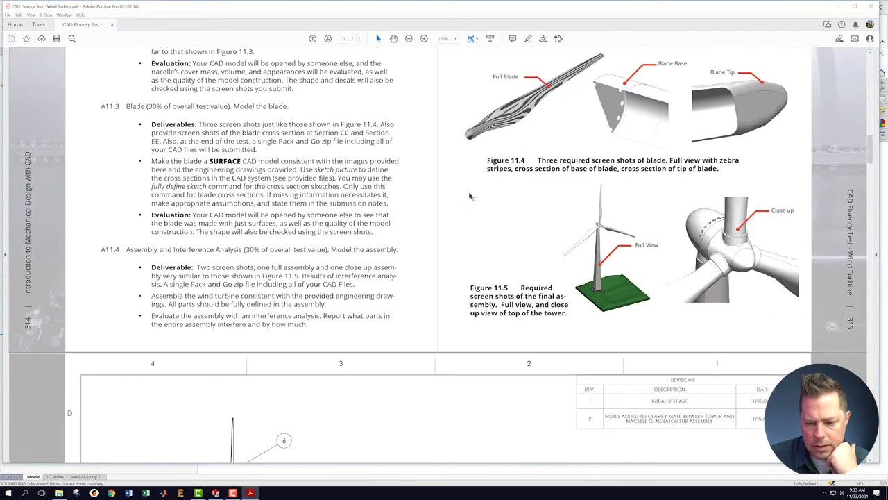
pyautogui.scroll(-10, 472, 193)
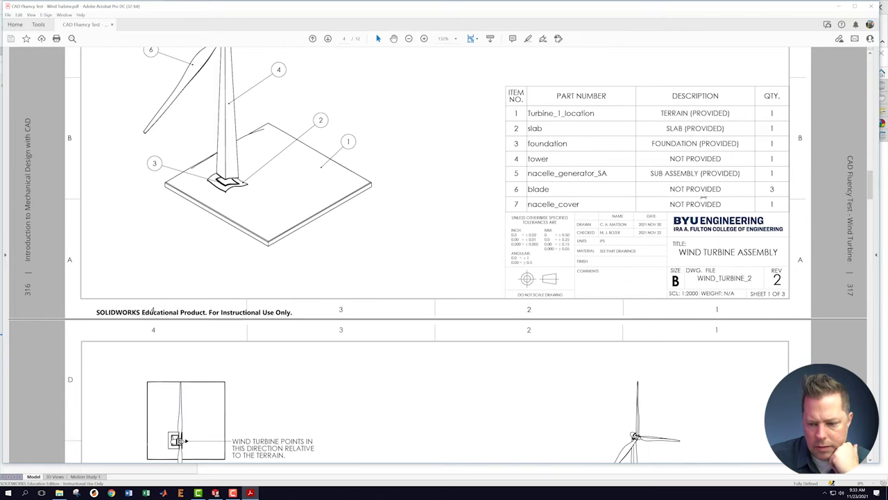
pyautogui.scroll(-15, 444, 250)
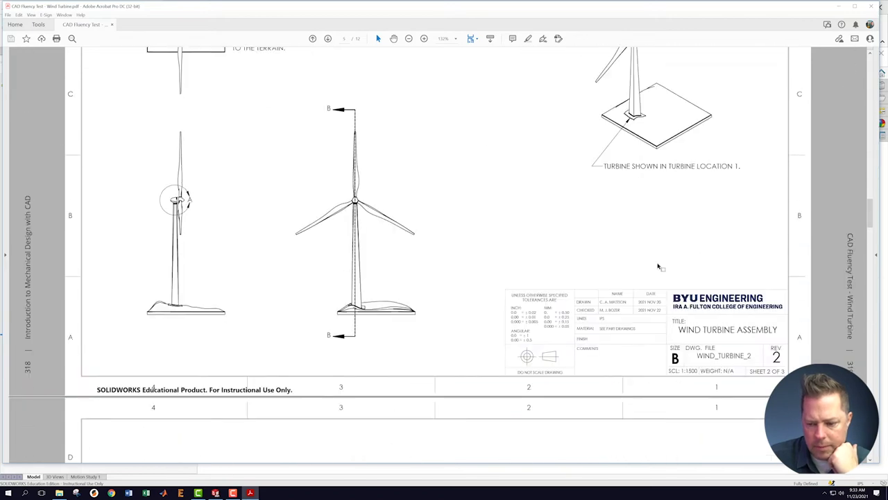
pyautogui.scroll(-15, 718, 280)
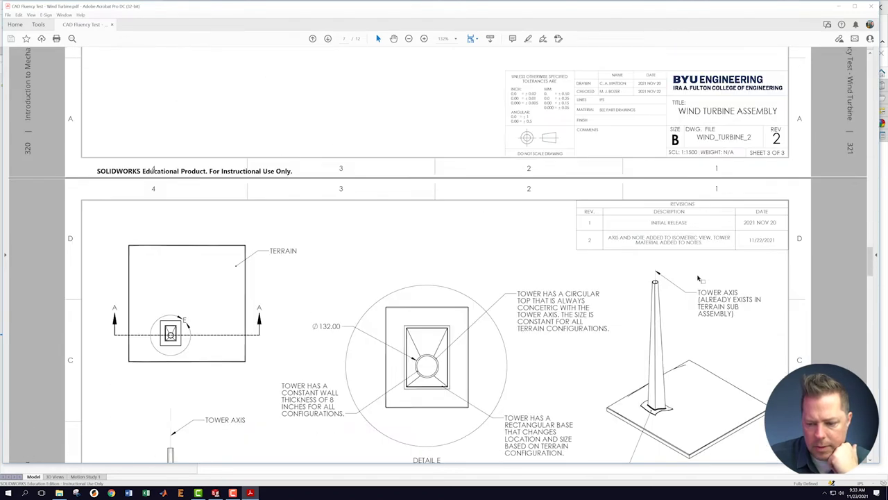
pyautogui.scroll(-4, 696, 276)
pyautogui.scroll(4, 734, 267)
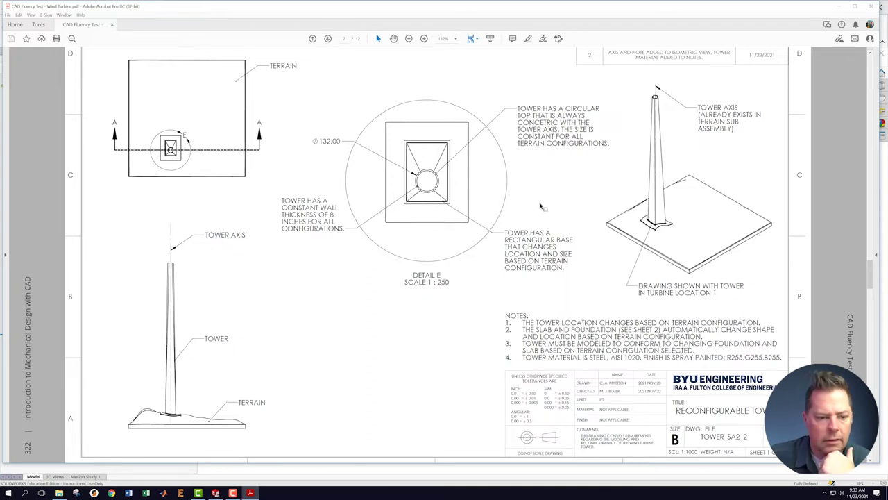
pyautogui.scroll(1, 416, 187)
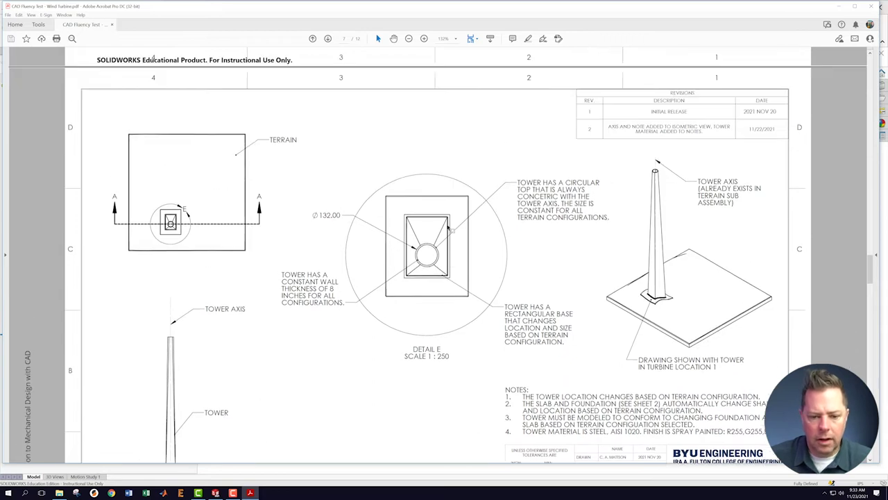
# Examine the reconfigurable tower drawing's second sheet for the tower height and base interfaces, then return to the test questions.
pyautogui.scroll(-5, 430, 208)
pyautogui.scroll(-4, 441, 231)
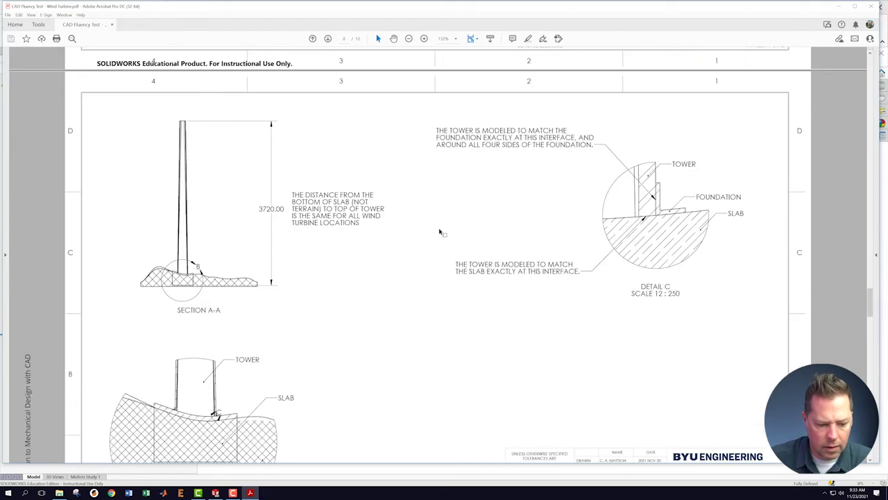
pyautogui.scroll(-10, 440, 229)
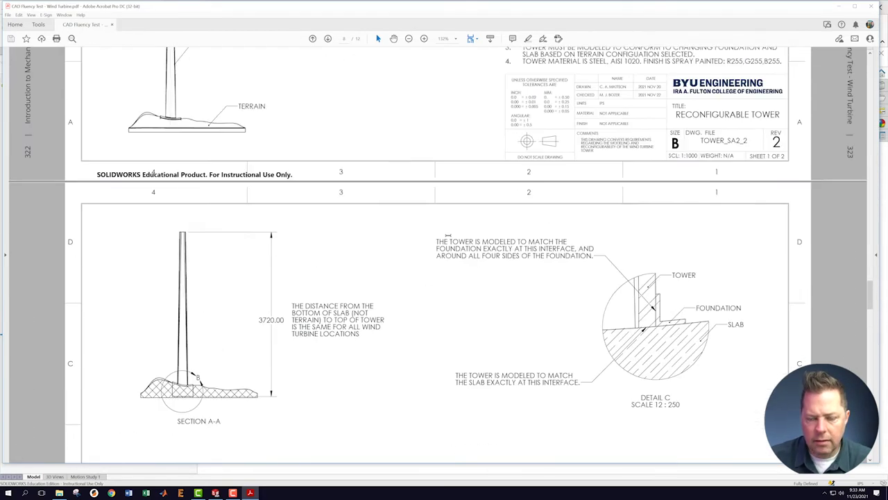
pyautogui.scroll(20, 444, 220)
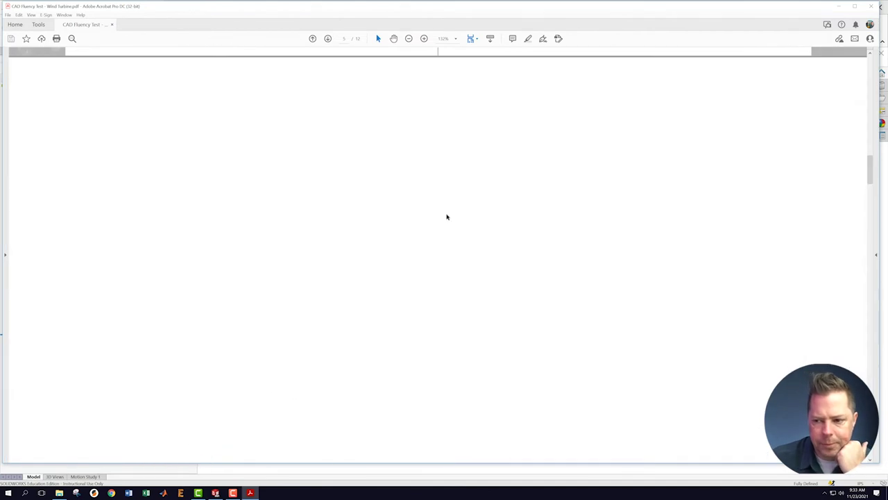
pyautogui.scroll(3, 446, 216)
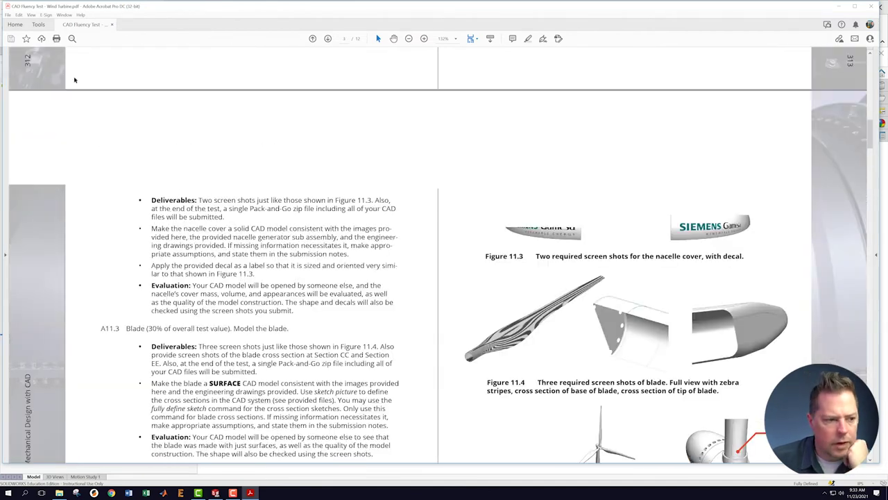
# Switch to SOLIDWORKS and set the terrain component's configuration to Turbine_1_location, examining where the slab and foundation sit.
pyautogui.click(216, 493)
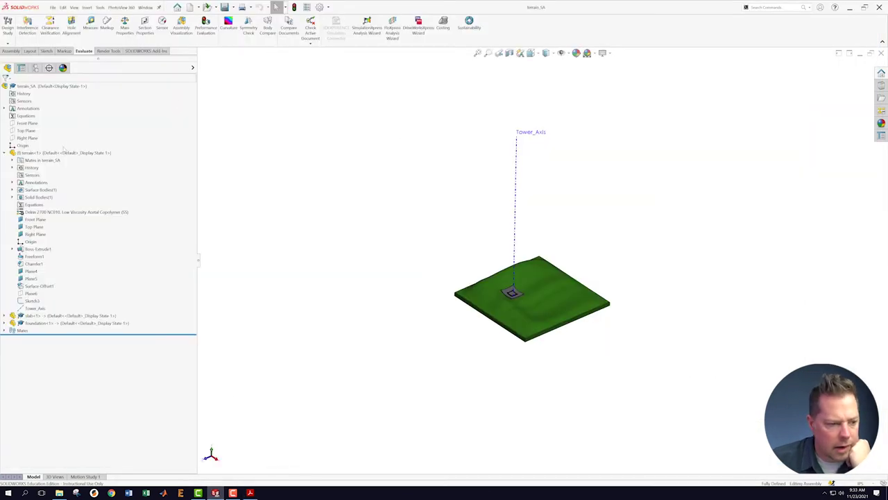
pyautogui.rightClick(65, 152)
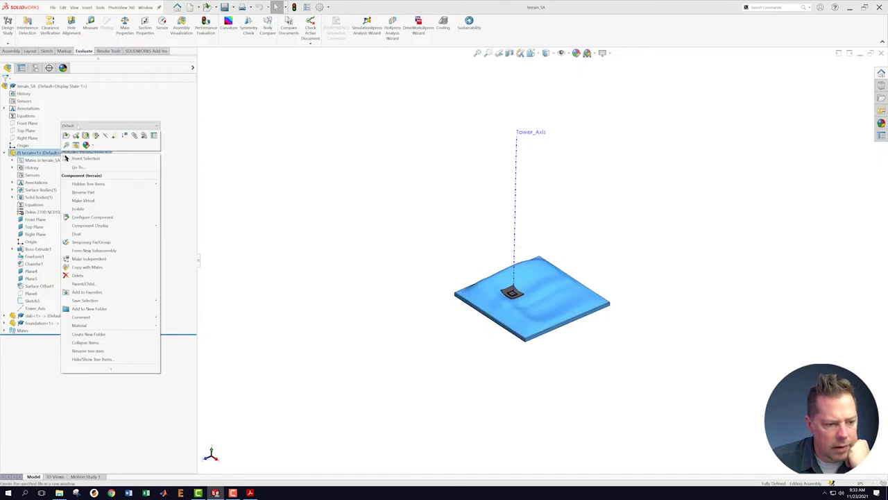
pyautogui.click(104, 126)
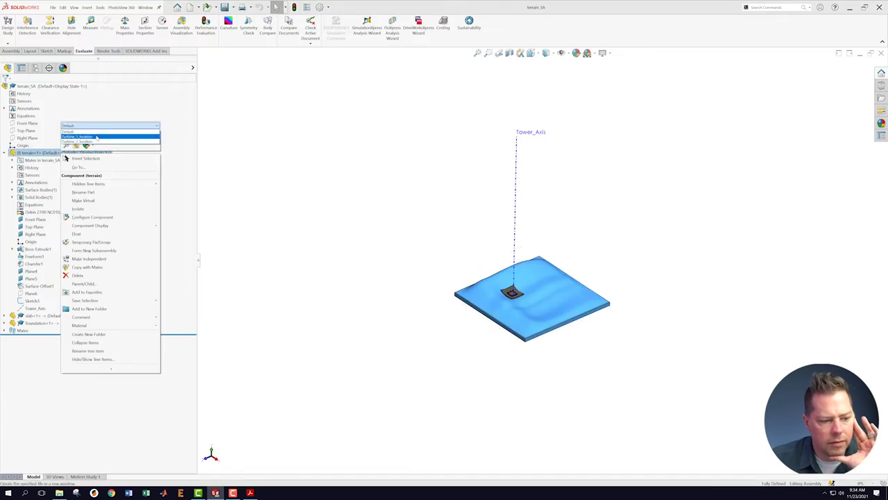
pyautogui.click(97, 136)
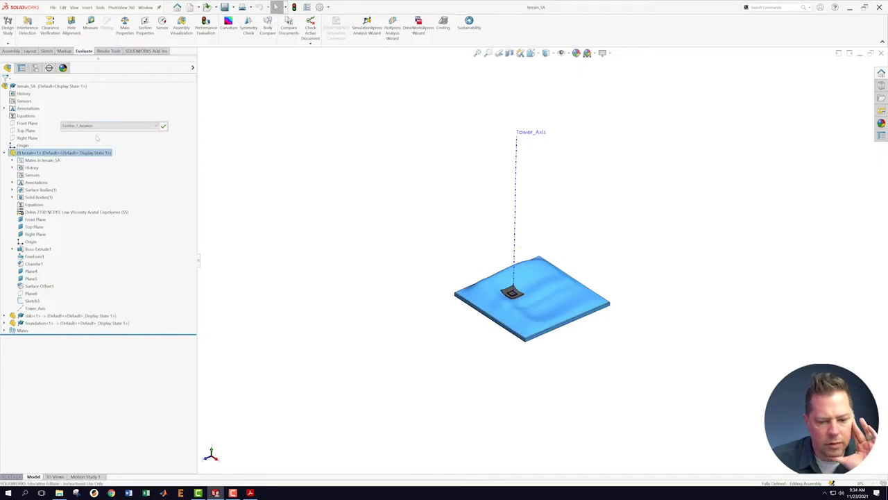
pyautogui.click(163, 127)
pyautogui.click(164, 126)
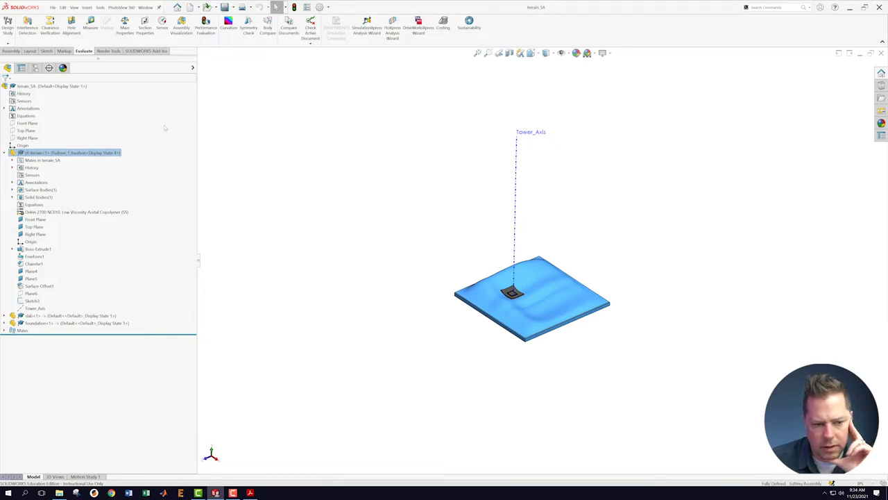
pyautogui.moveTo(566, 179)
pyautogui.mouseDown(button='middle')
pyautogui.moveTo(562, 305)
pyautogui.moveTo(555, 173)
pyautogui.mouseUp(button='middle')
pyautogui.scroll(-4, 534, 276)
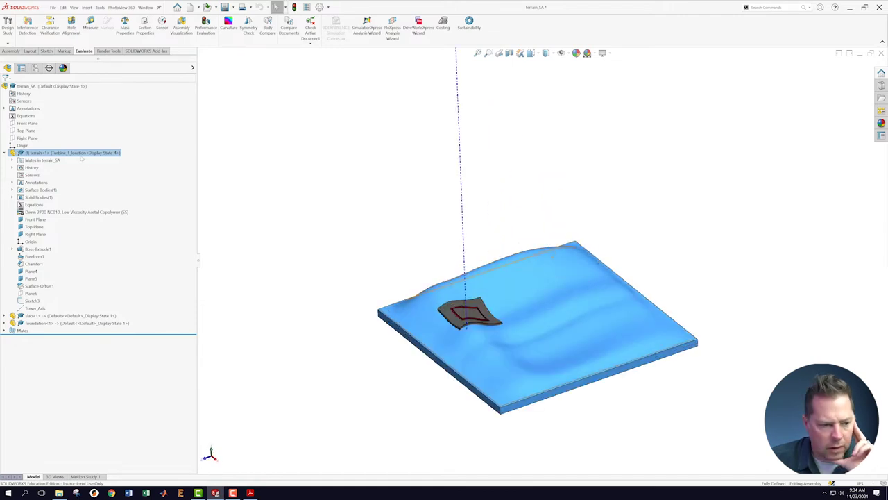
# Set the terrain component's configuration to Turbine_2_location and examine the slab, foundation and tower axis at that location.
pyautogui.rightClick(82, 154)
pyautogui.click(123, 144)
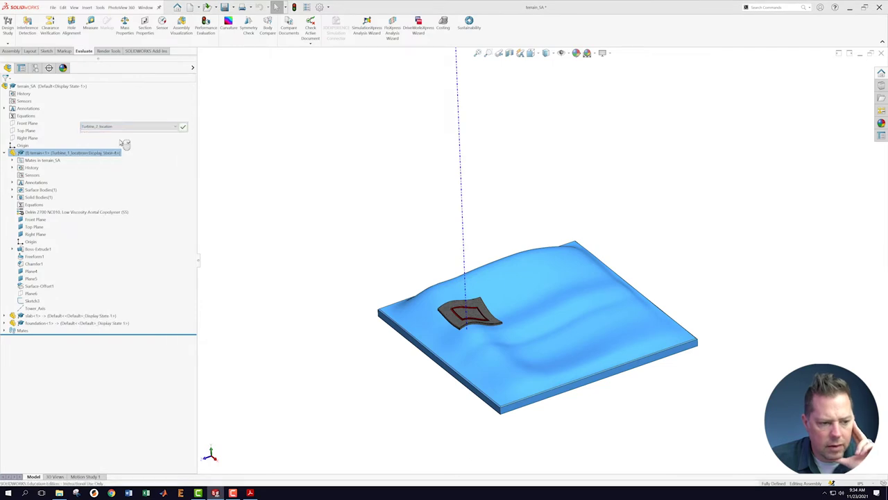
pyautogui.click(183, 127)
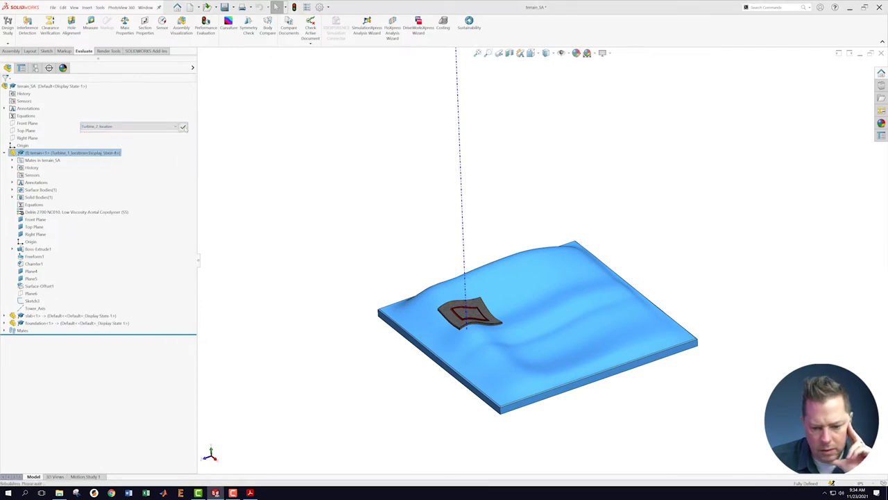
pyautogui.moveTo(479, 196); pyautogui.dragTo(449, 217, button='middle')
pyautogui.scroll(5, 546, 237)
pyautogui.scroll(-2, 617, 258)
pyautogui.moveTo(625, 258); pyautogui.dragTo(545, 226, button='middle')
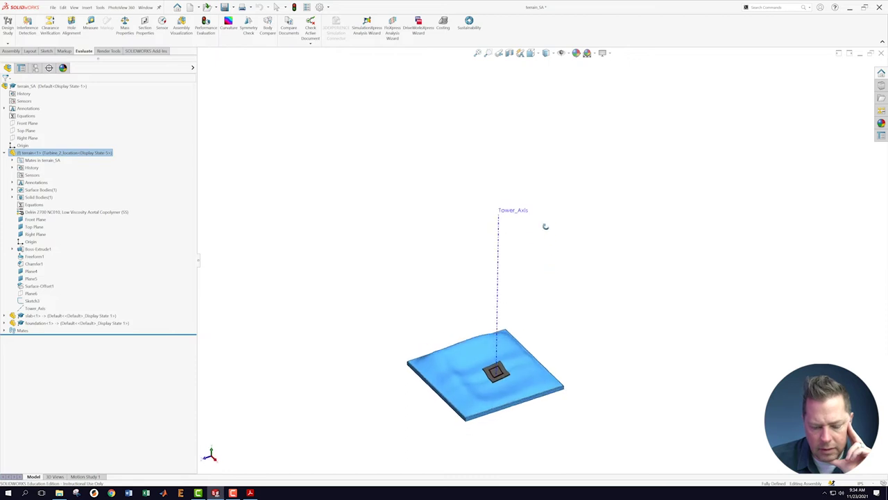
pyautogui.scroll(-5, 503, 388)
pyautogui.moveTo(502, 338); pyautogui.dragTo(555, 319, button='middle')
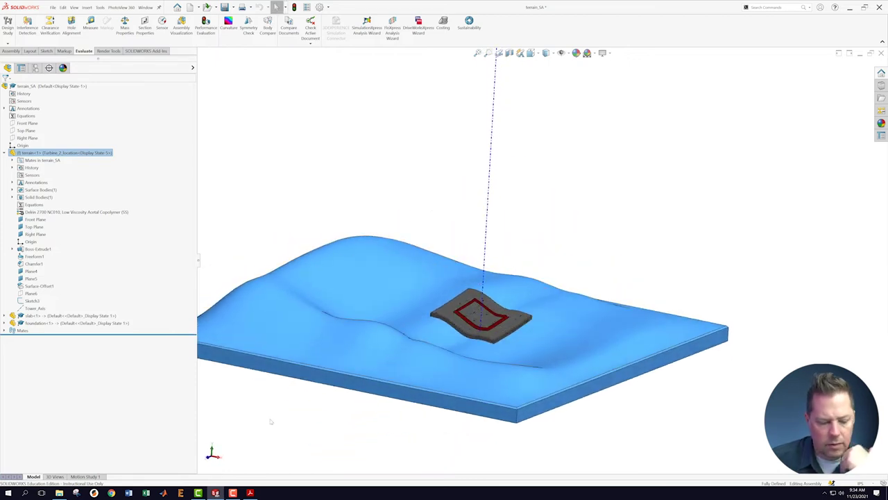
# Switch to the test PDF in Acrobat and read the A11.1 tower requirements, its evaluation criteria and the test format.
pyautogui.click(255, 490)
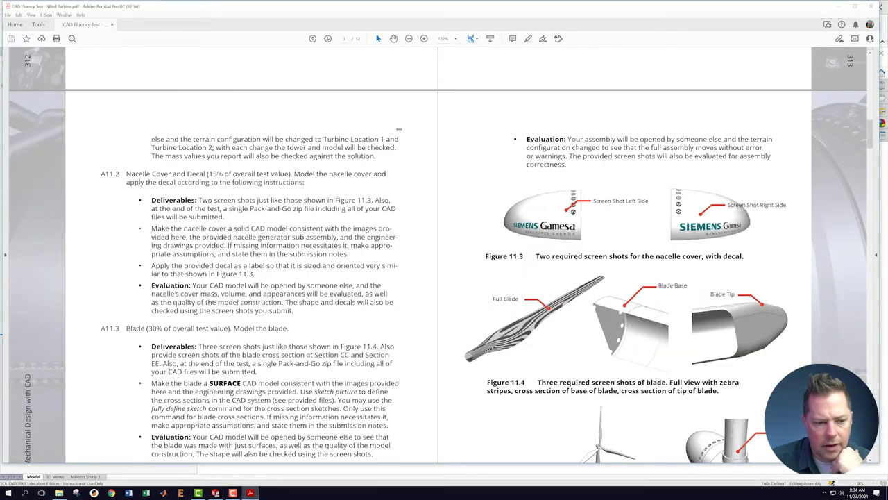
pyautogui.scroll(7, 294, 173)
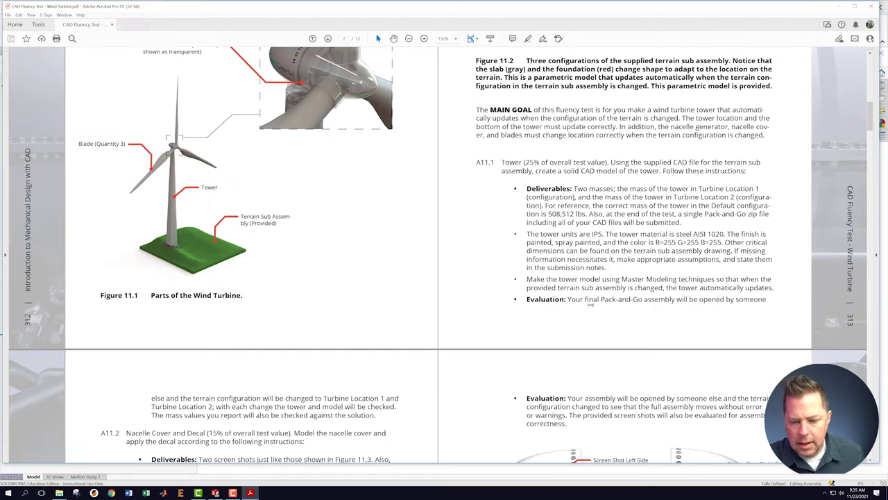
pyautogui.moveTo(526, 300); pyautogui.dragTo(584, 300)
pyautogui.click(586, 320)
pyautogui.scroll(5, 469, 359)
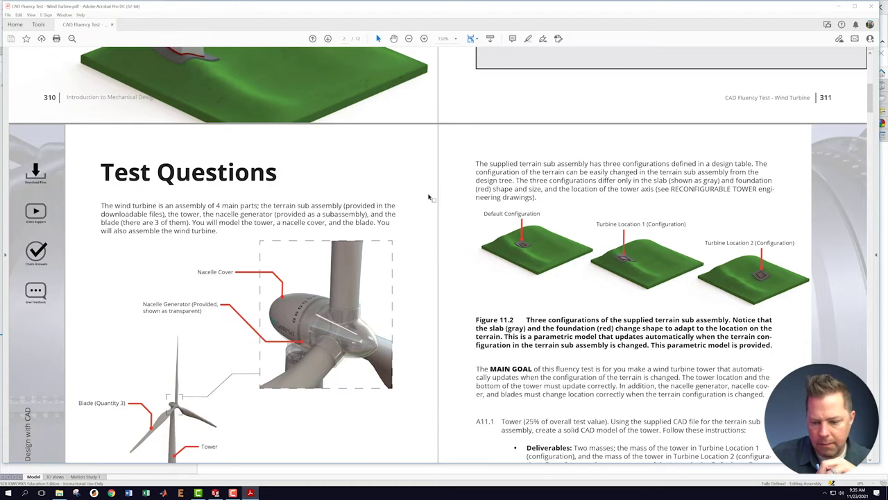
pyautogui.scroll(5, 474, 214)
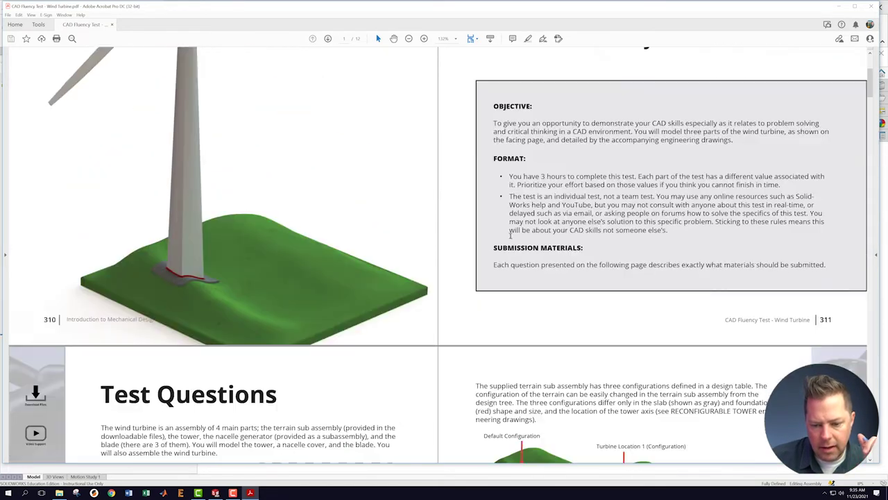
# Look through the wind turbine assembly drawings and find the first sheet of the reconfigurable tower drawing.
pyautogui.scroll(-8, 508, 237)
pyautogui.scroll(-20, 510, 237)
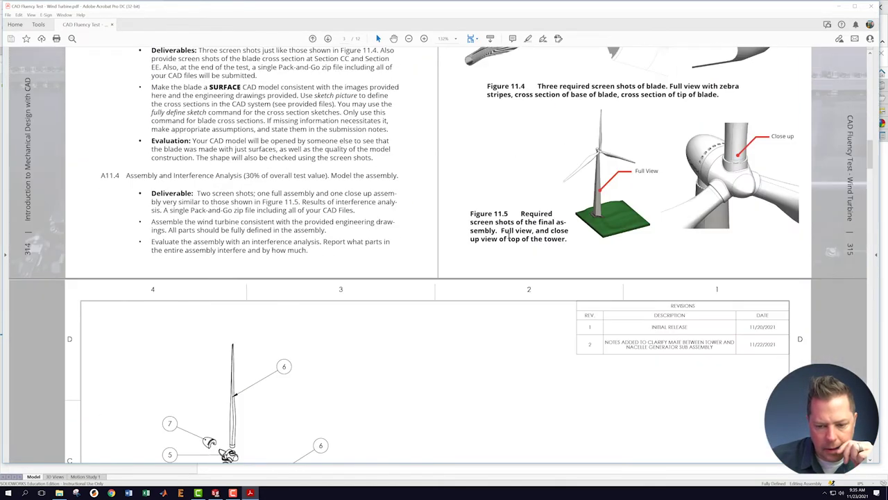
pyautogui.scroll(-20, 510, 239)
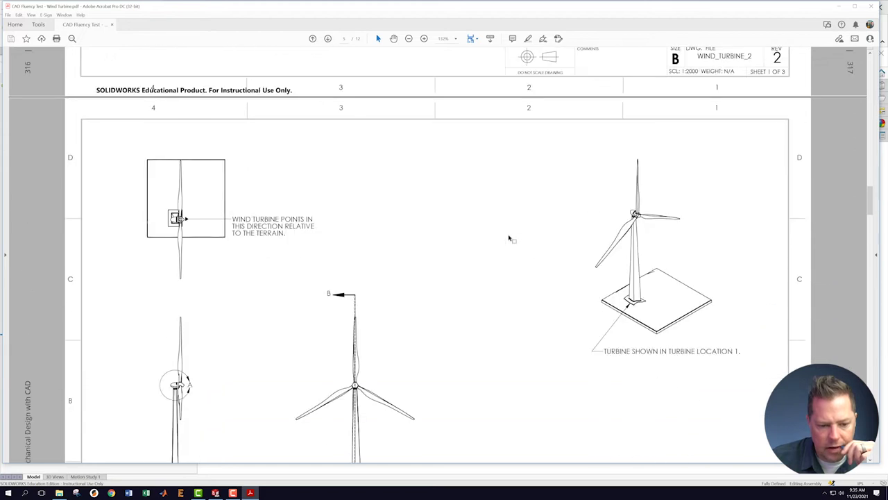
pyautogui.scroll(-20, 509, 236)
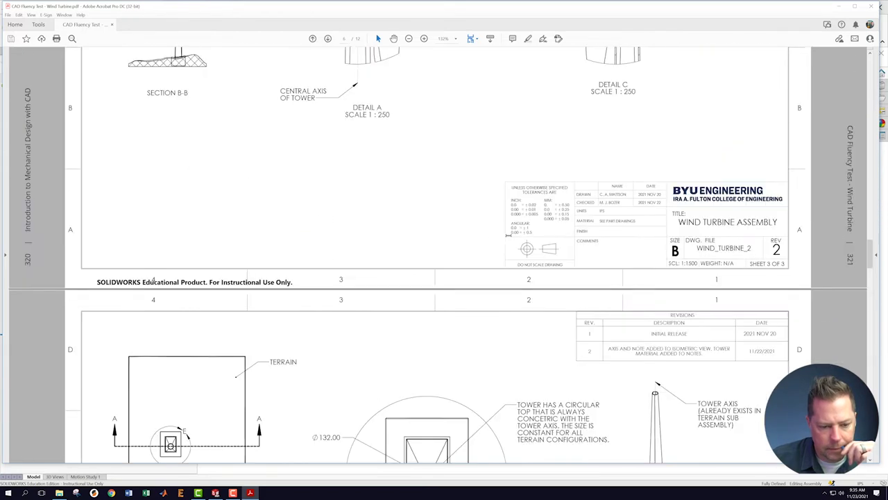
pyautogui.scroll(-5, 508, 237)
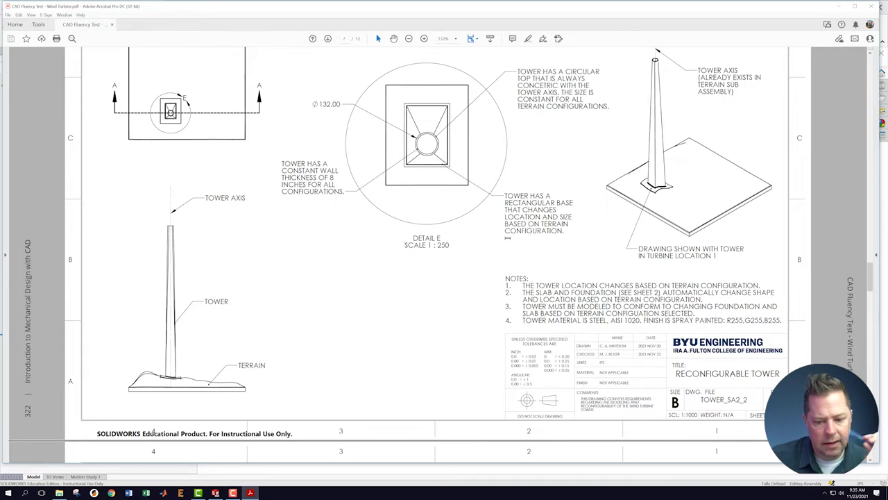
pyautogui.scroll(3, 508, 237)
pyautogui.scroll(-3, 508, 237)
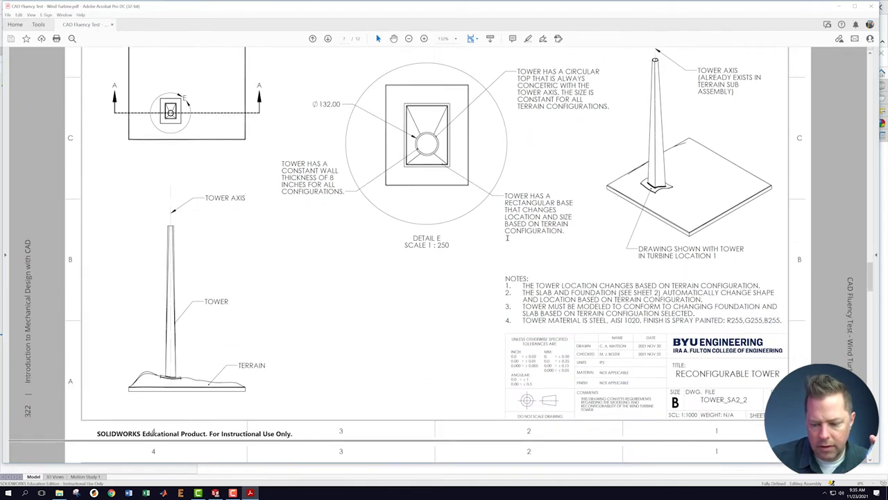
pyautogui.scroll(14, 507, 237)
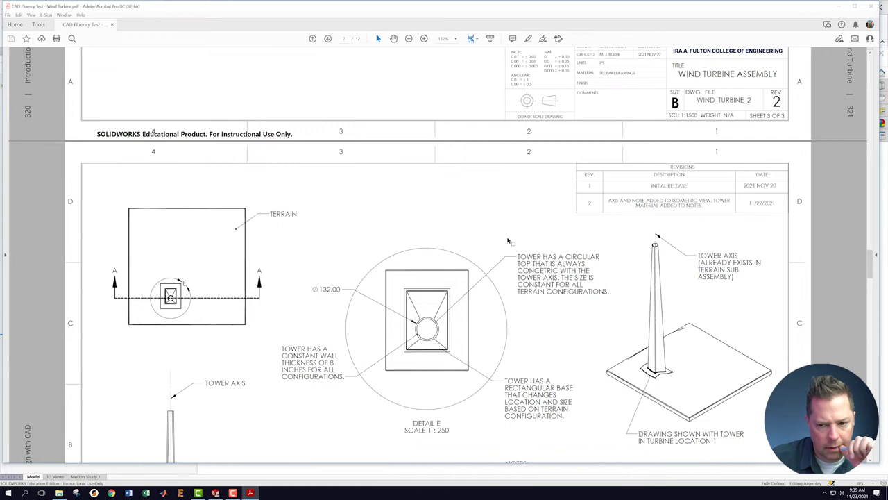
# Examine Detail E and the notes on the tower drawing's first sheet for the circular top, wall thickness and rectangular base.
pyautogui.scroll(-4, 509, 241)
pyautogui.scroll(-4, 509, 241)
pyautogui.scroll(-1, 508, 241)
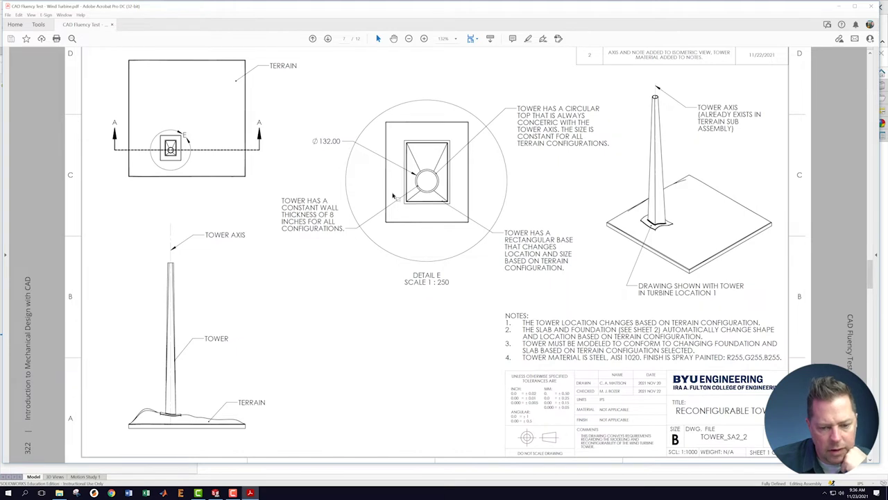
pyautogui.scroll(-4, 423, 200)
pyautogui.scroll(2, 426, 162)
pyautogui.scroll(-3, 433, 72)
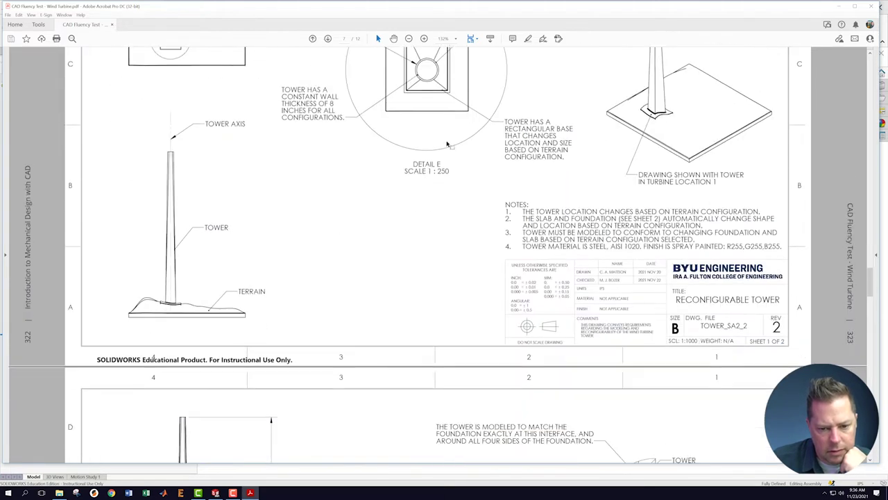
pyautogui.scroll(3, 450, 111)
pyautogui.scroll(3, 455, 164)
pyautogui.scroll(2, 435, 203)
pyautogui.scroll(-2, 437, 270)
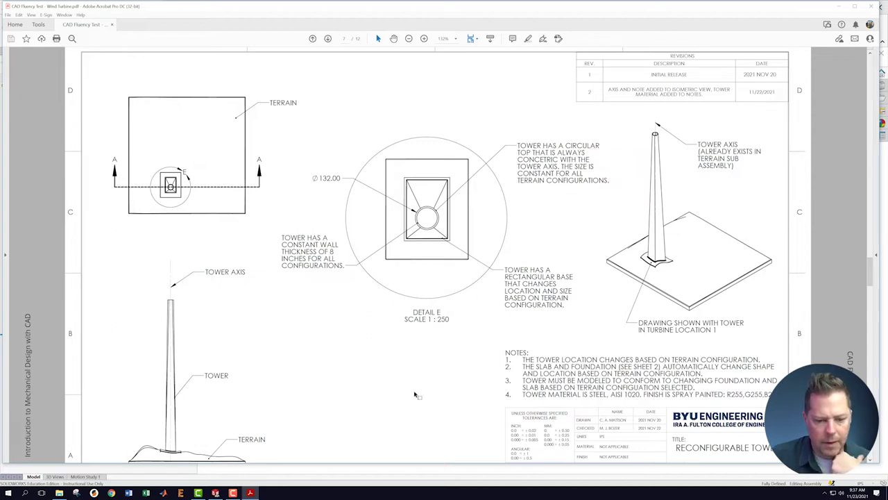
# Examine the tower drawing's second sheet for the slab-to-top height in Section A-A and the slab and foundation interfaces in Detail C.
pyautogui.scroll(-3, 414, 394)
pyautogui.scroll(-8, 414, 394)
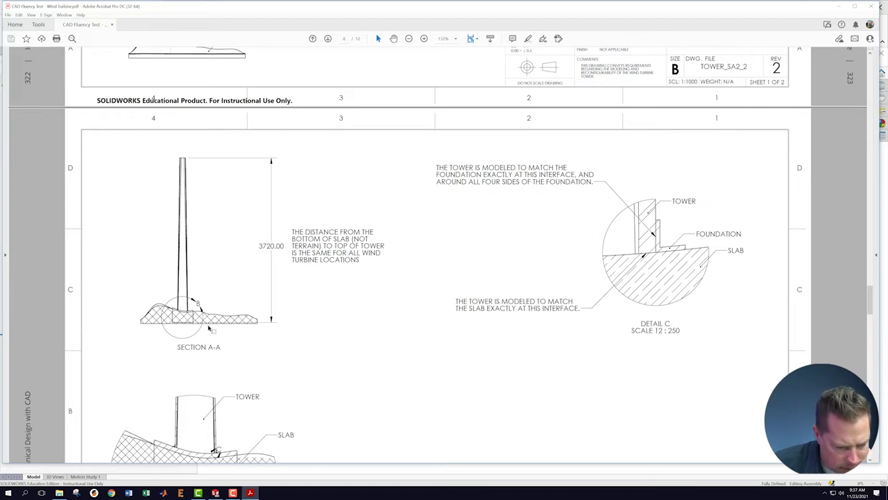
pyautogui.scroll(-2, 208, 327)
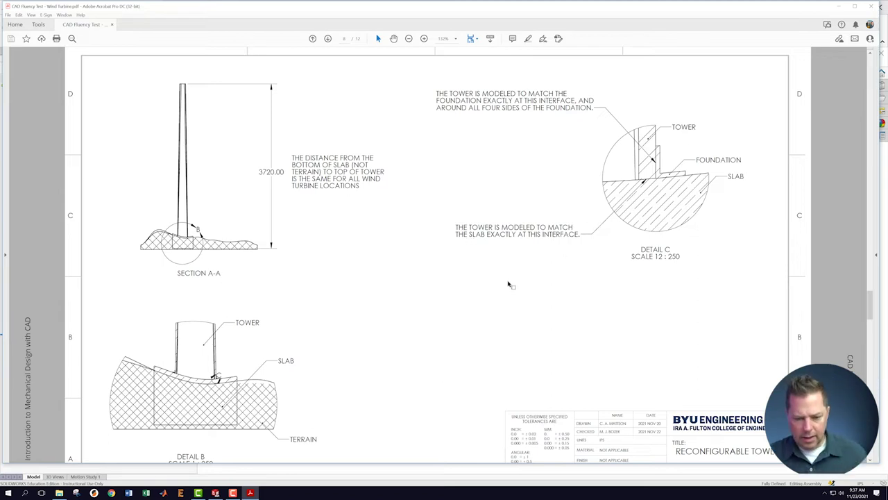
pyautogui.scroll(-2, 510, 287)
pyautogui.scroll(-8, 510, 287)
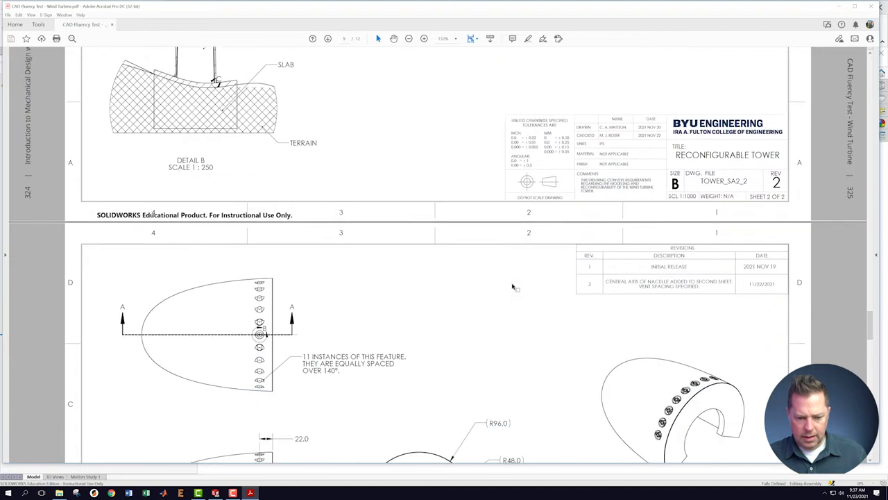
pyautogui.scroll(9, 513, 287)
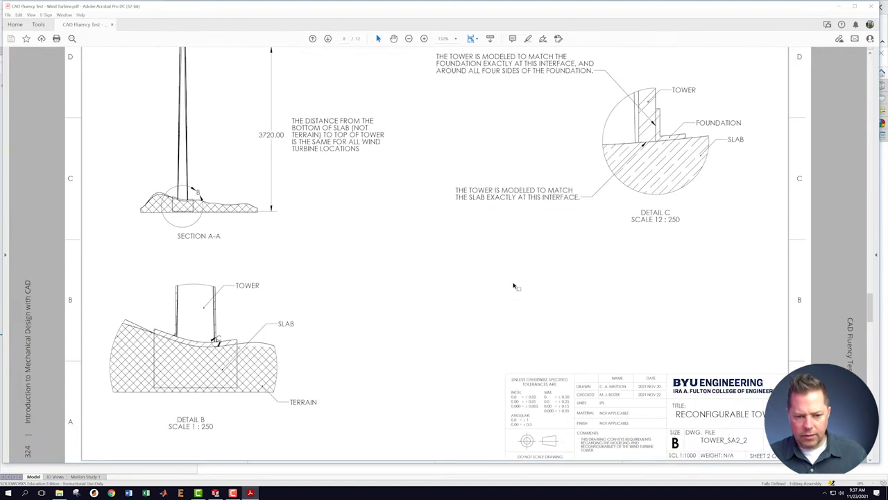
pyautogui.scroll(2, 638, 135)
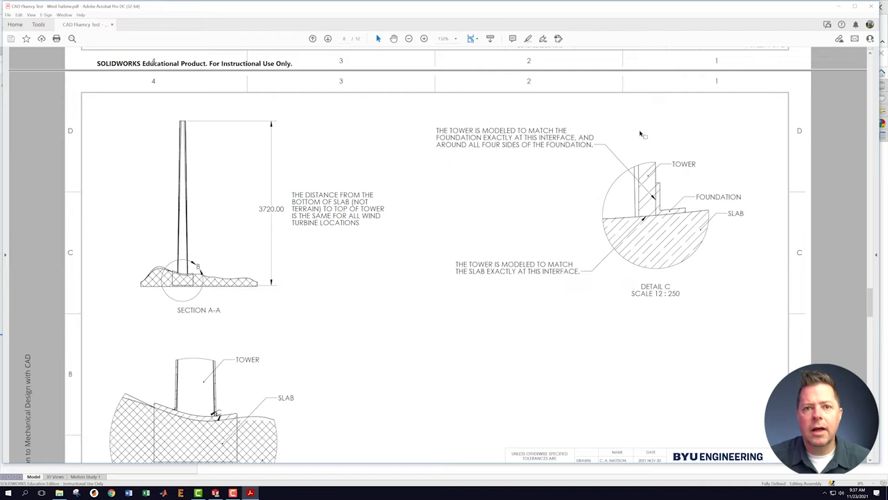
# Return to the terrain assembly in SOLIDWORKS and inspect the foundation and slab surfaces around the tower axis up close.
pyautogui.click(838, 5)
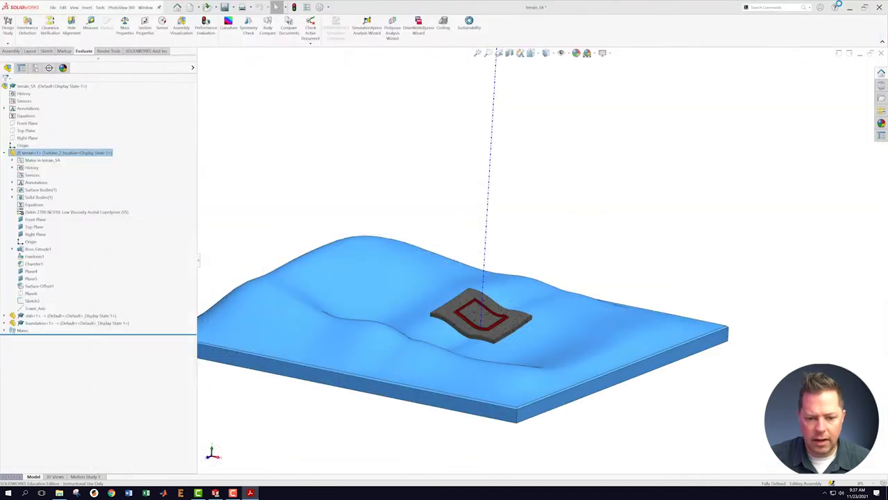
pyautogui.moveTo(573, 260); pyautogui.dragTo(523, 293, button='middle')
pyautogui.scroll(-6, 518, 308)
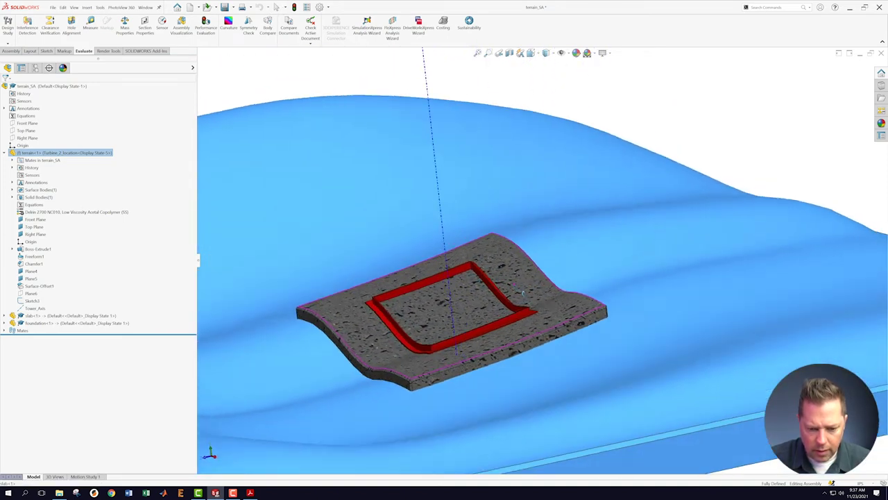
pyautogui.scroll(10, 523, 292)
pyautogui.moveTo(576, 236); pyautogui.dragTo(590, 222, button='middle')
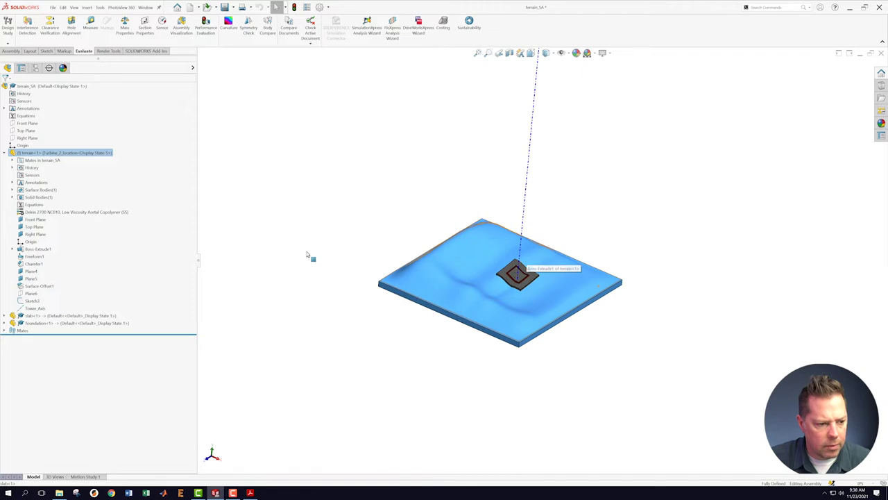
# Switch the terrain component back to its Default configuration and collapse its feature list.
pyautogui.rightClick(56, 152)
pyautogui.click(92, 128)
pyautogui.click(97, 139)
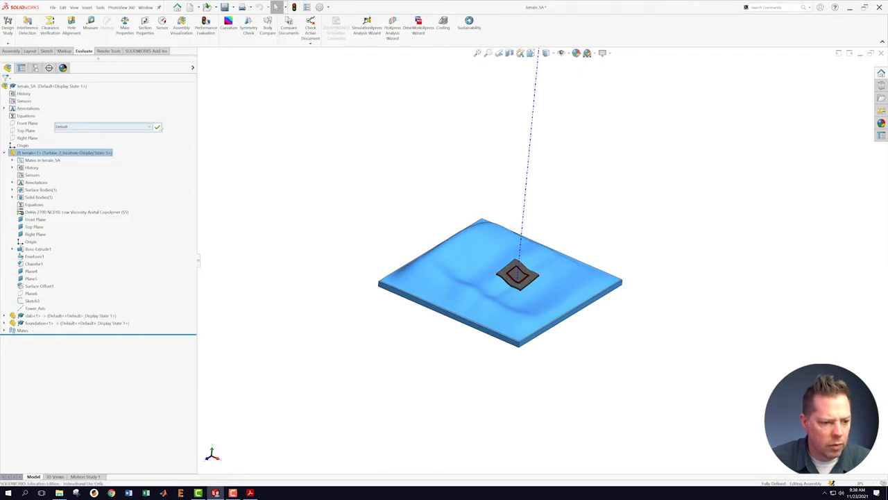
pyautogui.click(156, 127)
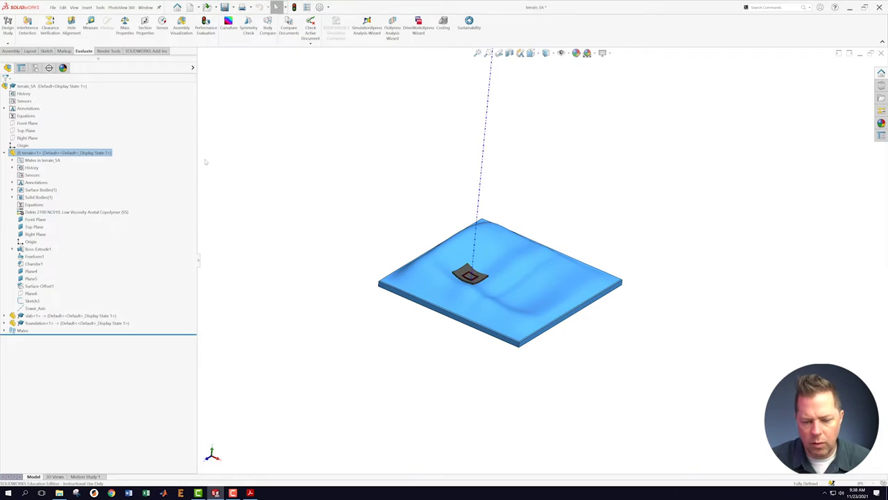
pyautogui.scroll(-2, 459, 216)
pyautogui.moveTo(437, 234); pyautogui.dragTo(301, 165, button='middle')
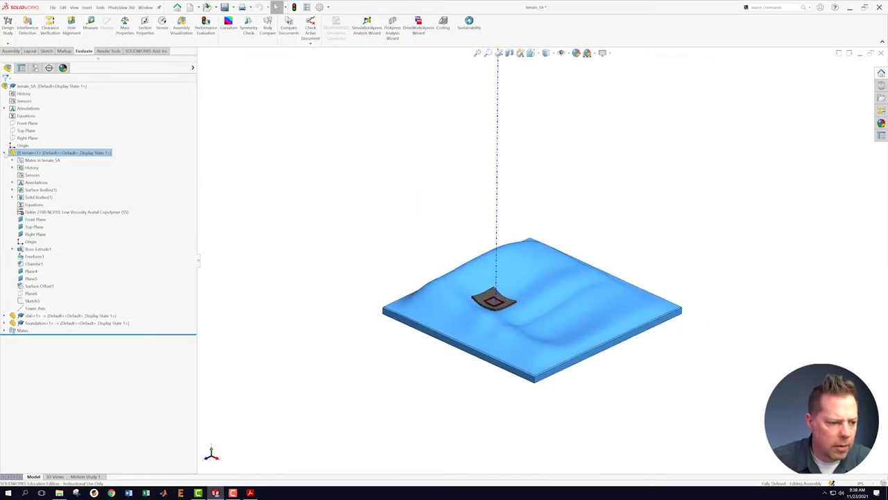
pyautogui.click(5, 152)
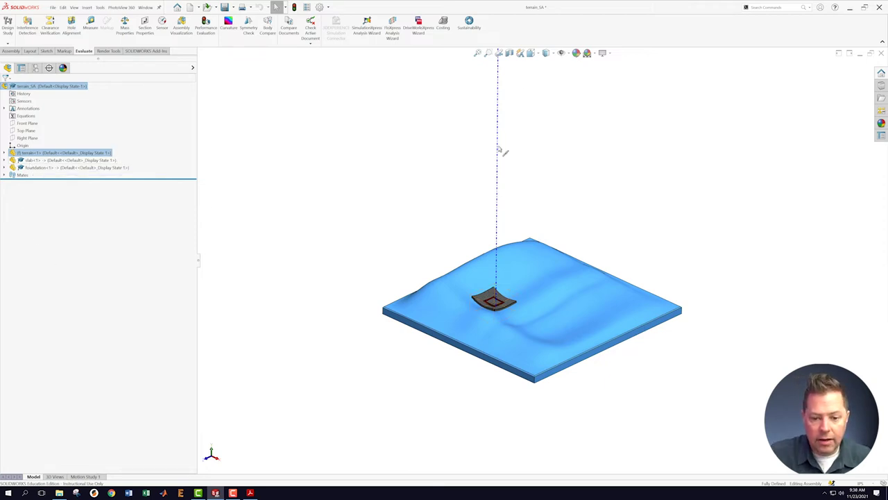
# Switch to the drawing PDF in Acrobat and reread the foundation and slab interface notes and the first sheet's tower requirements.
pyautogui.click(250, 493)
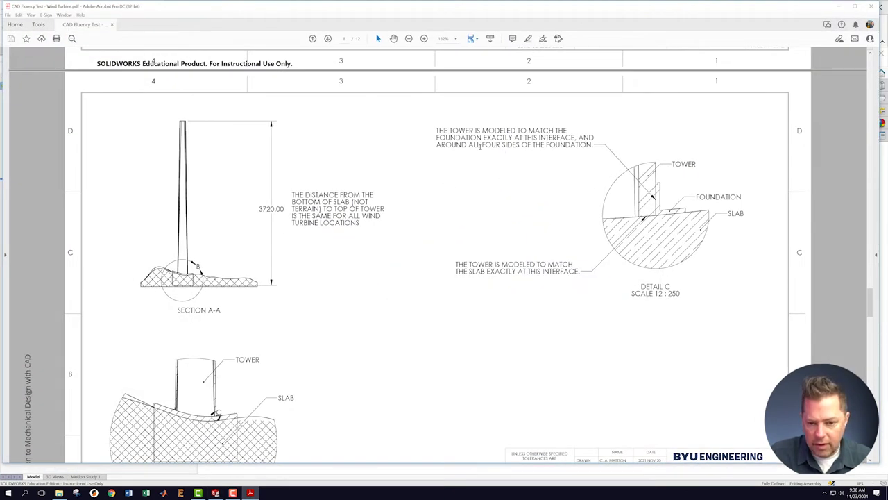
pyautogui.moveTo(437, 129); pyautogui.dragTo(596, 146)
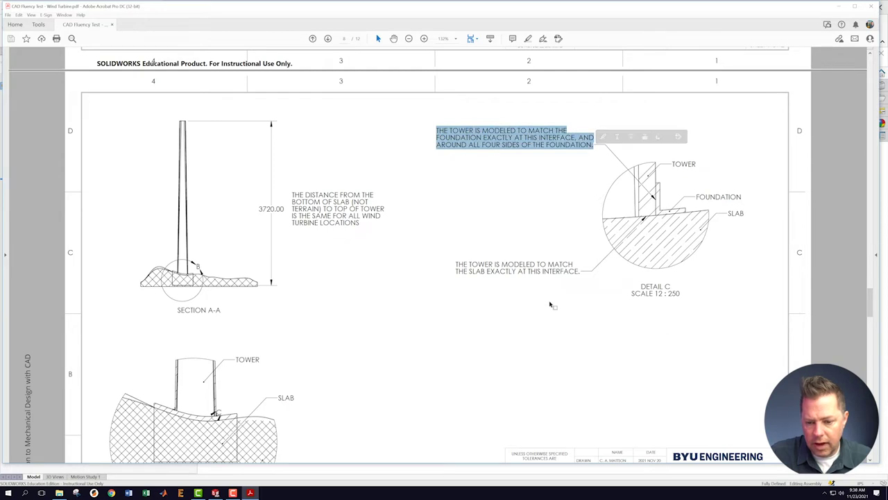
pyautogui.moveTo(457, 271); pyautogui.dragTo(580, 272)
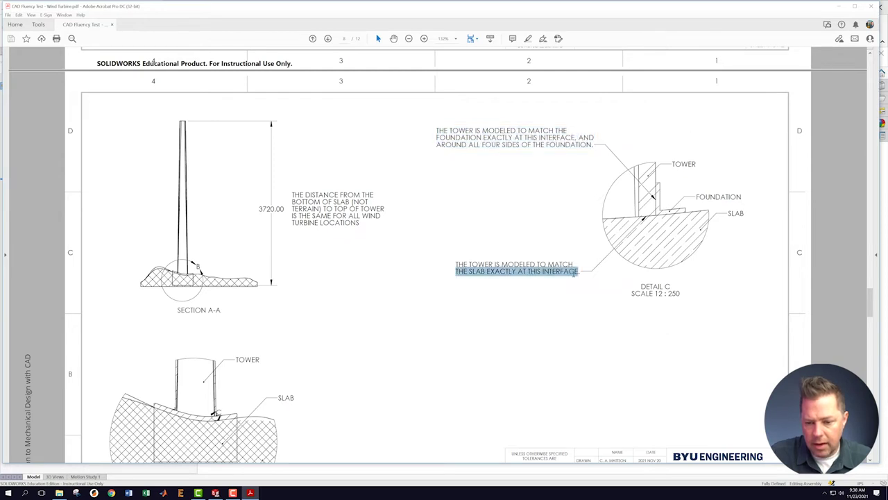
pyautogui.scroll(5, 419, 239)
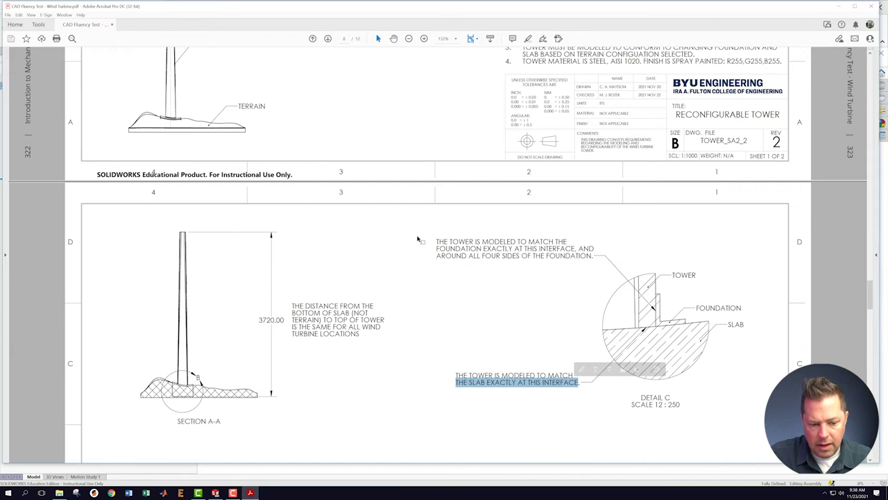
pyautogui.scroll(2, 416, 239)
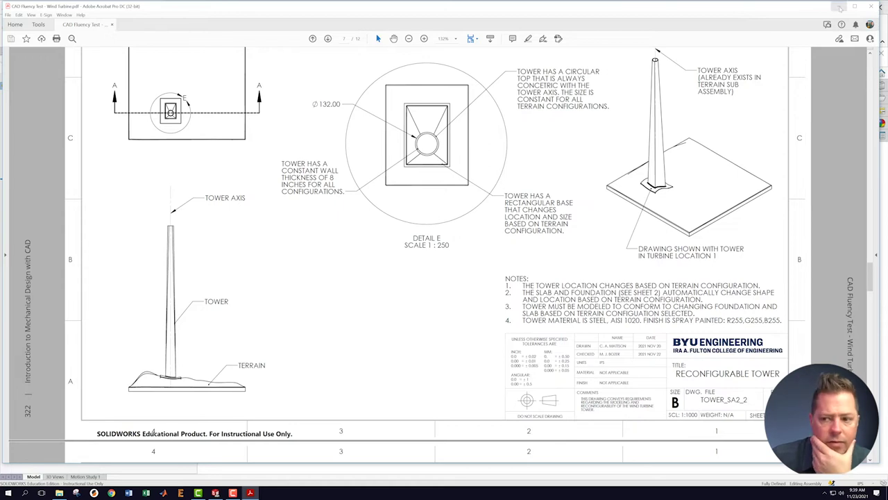
# Return to SOLIDWORKS and save the terrain_SA assembly.
pyautogui.click(838, 6)
pyautogui.click(361, 194)
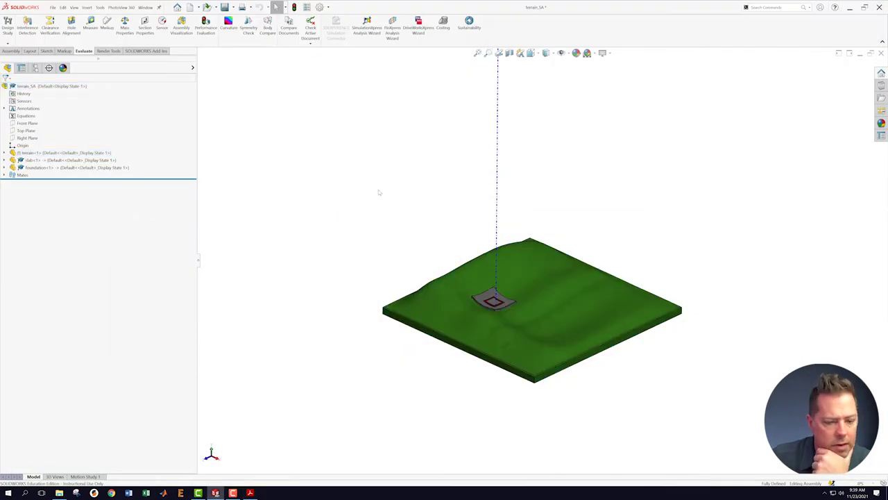
pyautogui.moveTo(381, 192); pyautogui.dragTo(436, 188, button='middle')
pyautogui.scroll(1, 658, 179)
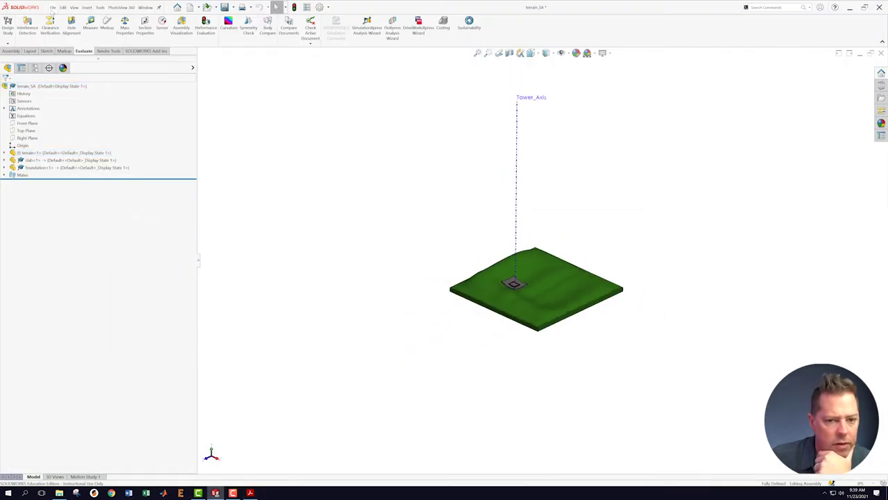
pyautogui.click(64, 10)
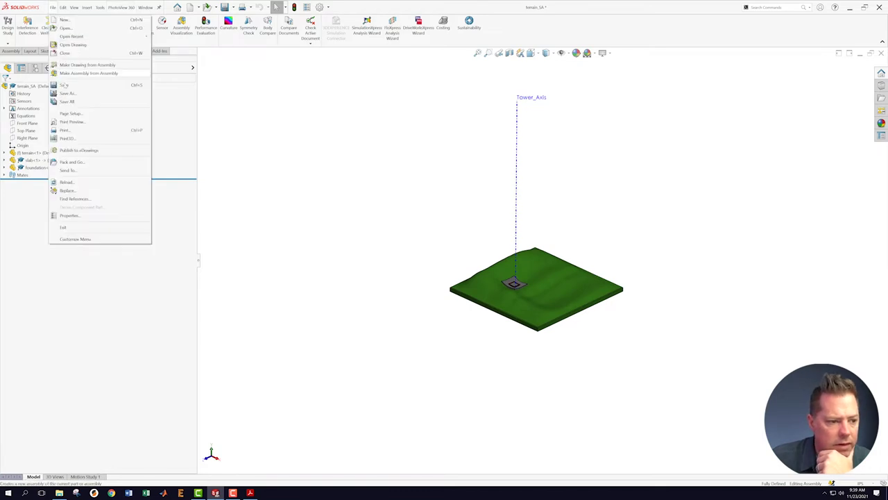
pyautogui.click(64, 85)
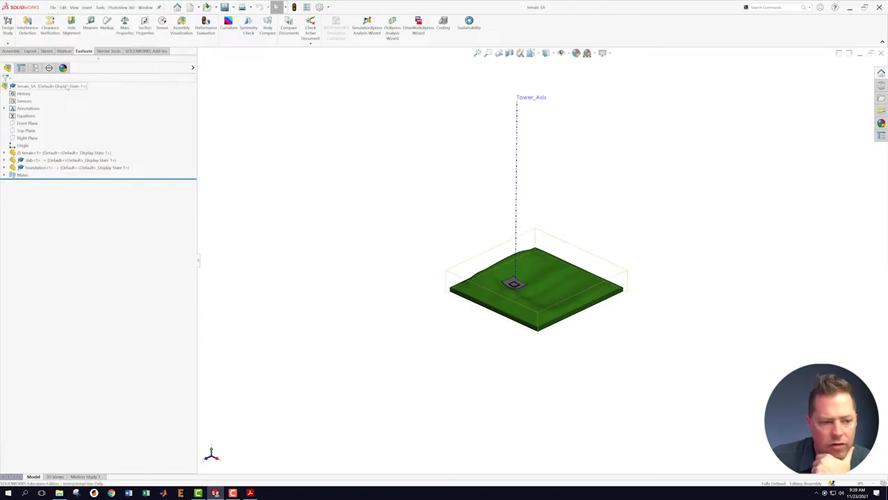
# Make a new assembly from the terrain_SA assembly and place terrain_SA in it.
pyautogui.click(52, 8)
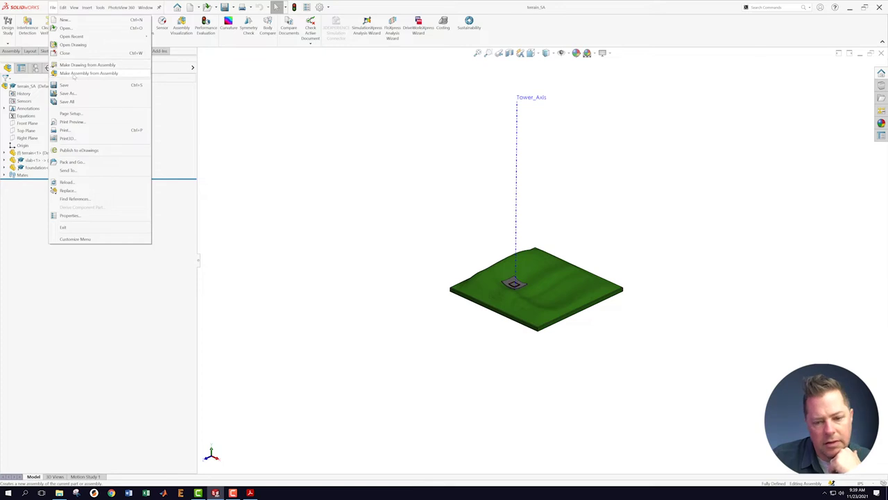
pyautogui.click(75, 73)
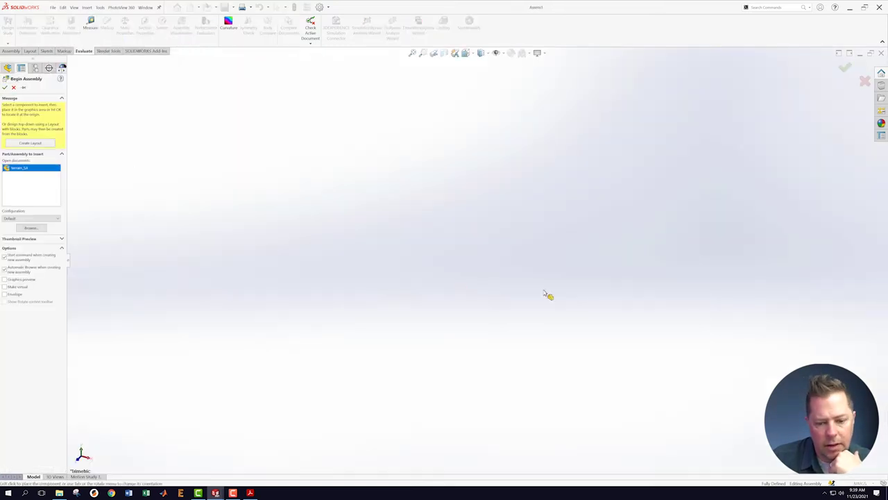
pyautogui.click(487, 283)
pyautogui.press('f')
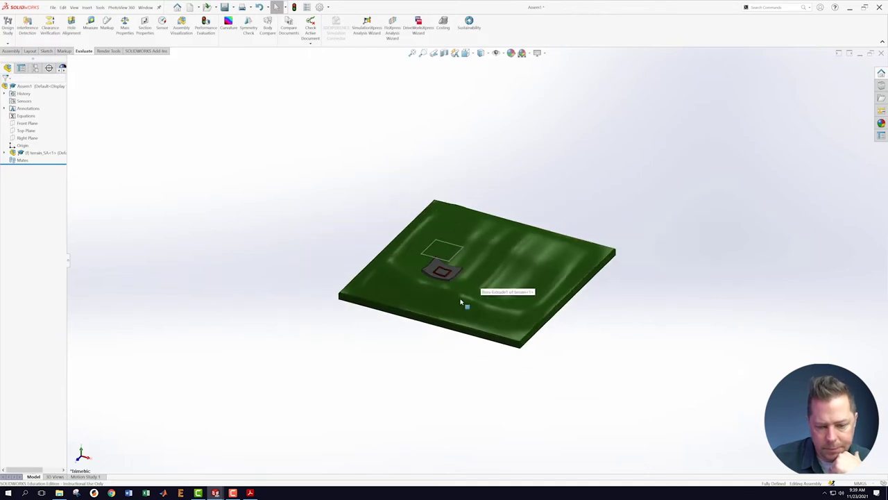
pyautogui.moveTo(357, 333); pyautogui.dragTo(393, 298, button='middle')
pyautogui.scroll(-4, 458, 244)
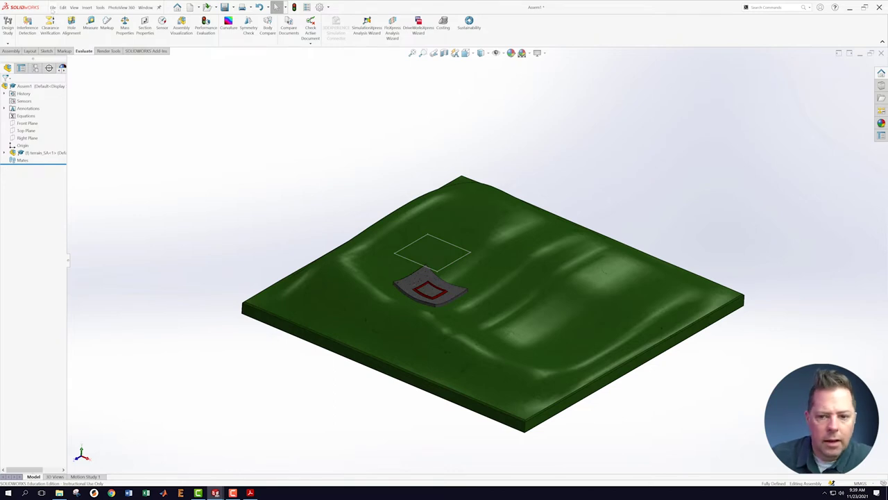
# Save the new assembly as Wind_Turbine in the provided_parts_f21_test2_R2 folder.
pyautogui.click(52, 7)
pyautogui.click(76, 100)
pyautogui.write('WW')
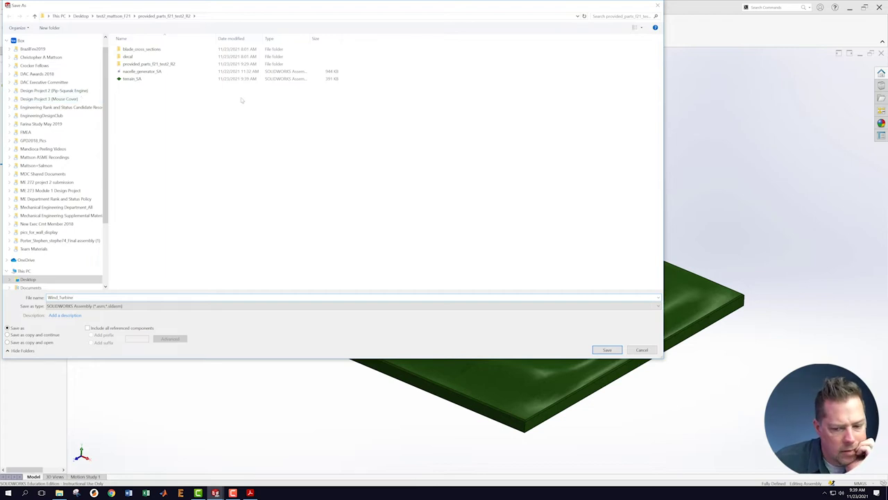
pyautogui.click(608, 350)
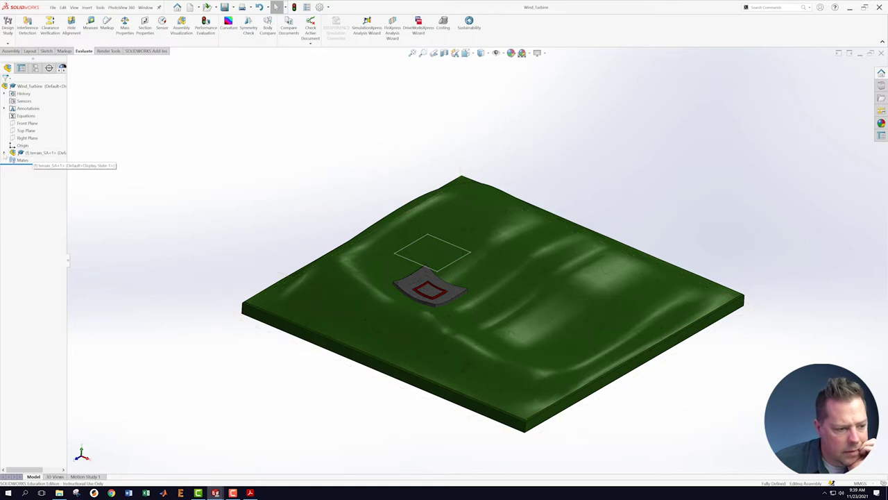
pyautogui.click(4, 154)
pyautogui.click(4, 154)
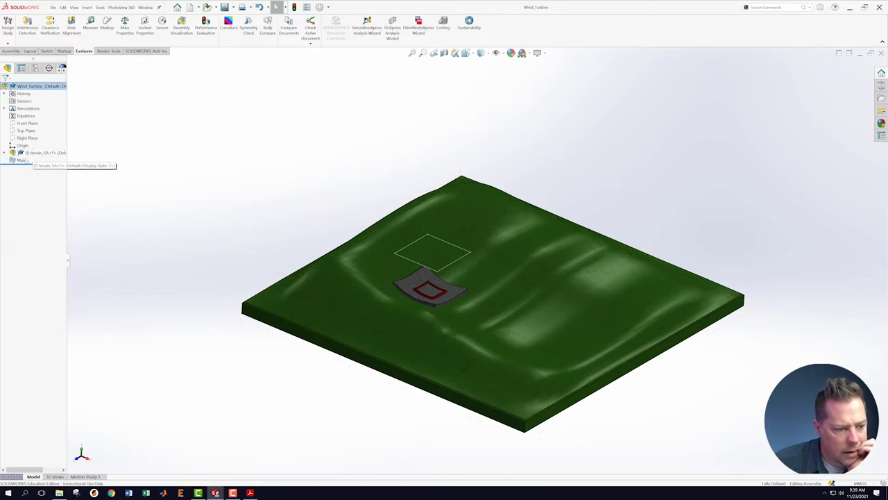
# Hide the rectangular outline displayed above the terrain near the foundation.
pyautogui.scroll(3, 228, 178)
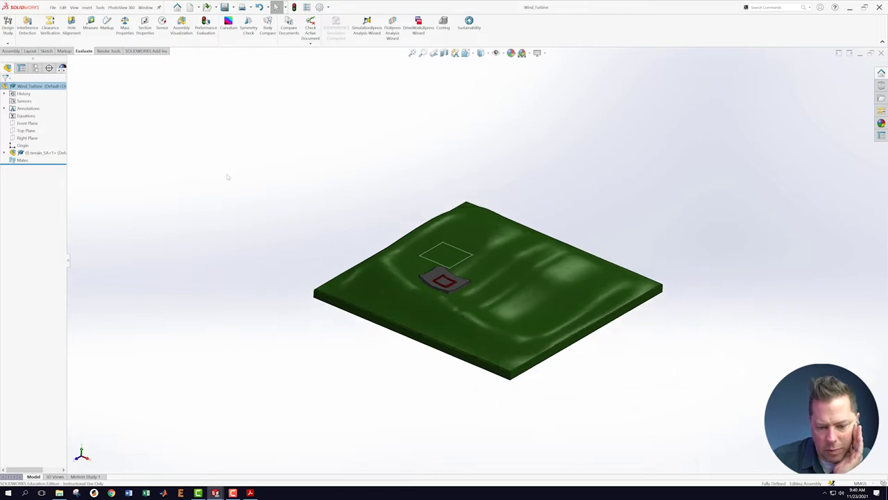
pyautogui.scroll(-4, 659, 347)
pyautogui.scroll(5, 692, 354)
pyautogui.scroll(2, 691, 351)
pyautogui.scroll(-3, 673, 352)
pyautogui.scroll(2, 596, 242)
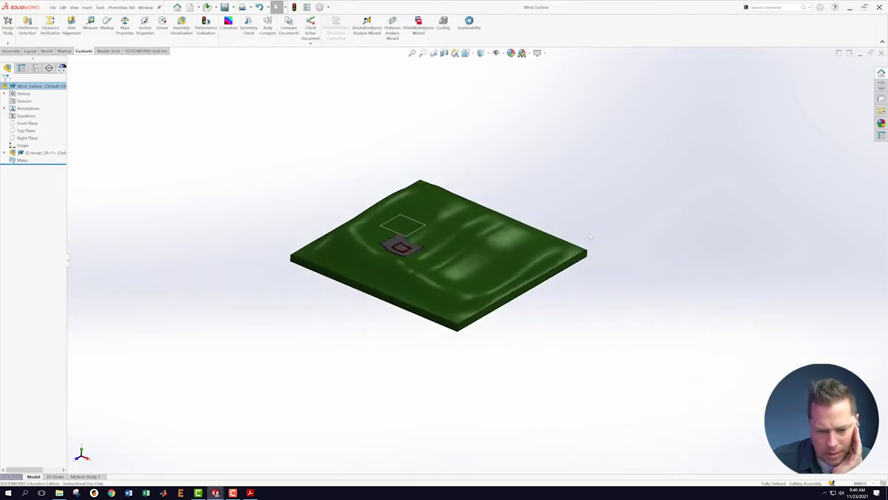
pyautogui.moveTo(577, 199); pyautogui.dragTo(577, 199, button='middle')
pyautogui.scroll(1, 475, 267)
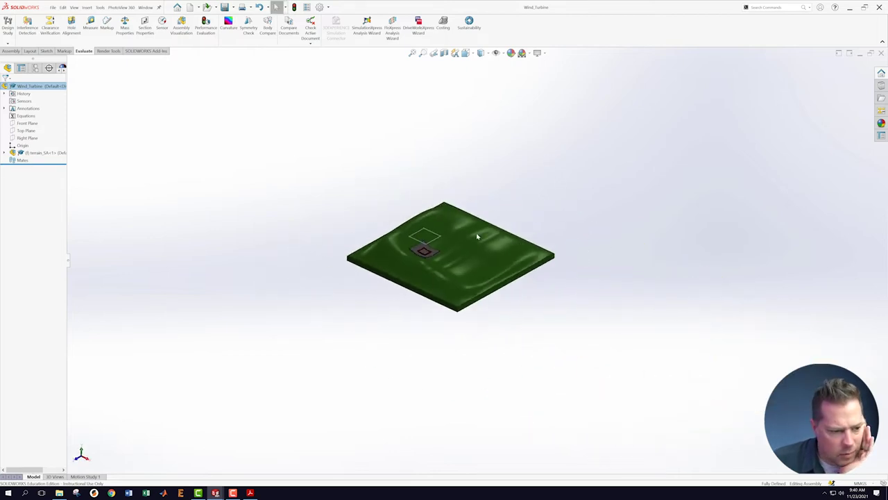
pyautogui.scroll(-1, 476, 234)
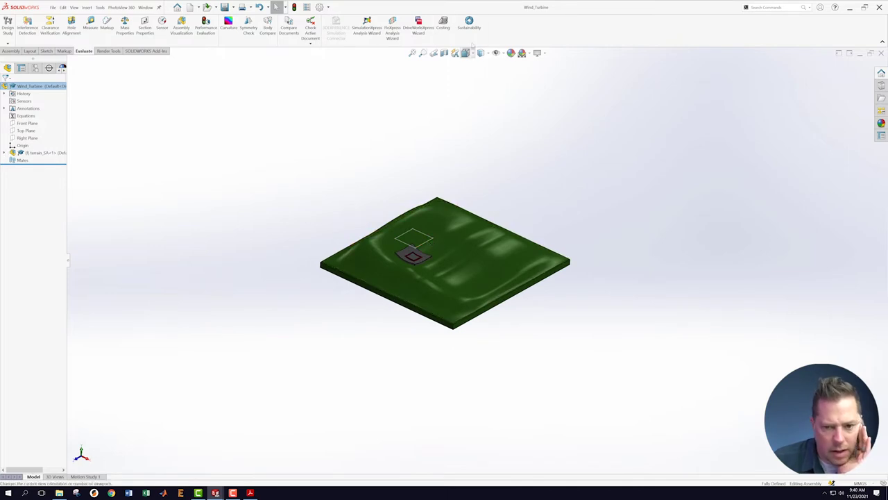
pyautogui.click(498, 55)
pyautogui.click(497, 131)
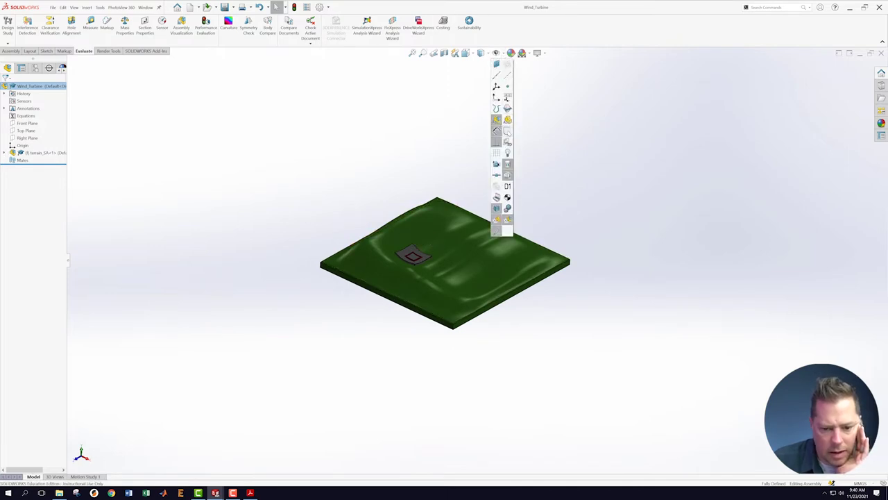
pyautogui.scroll(-5, 446, 208)
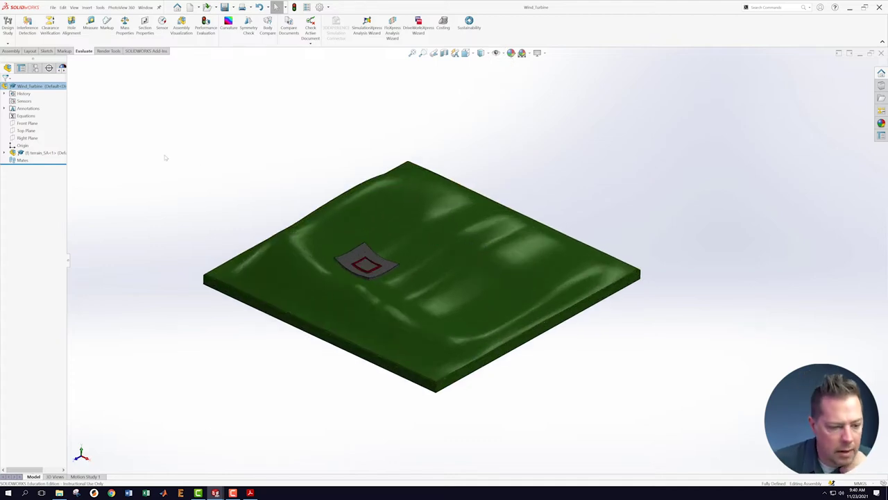
# Turn on the display of axes to show Tower_Axis, and save the Wind_Turbine assembly.
pyautogui.click(496, 54)
pyautogui.click(496, 75)
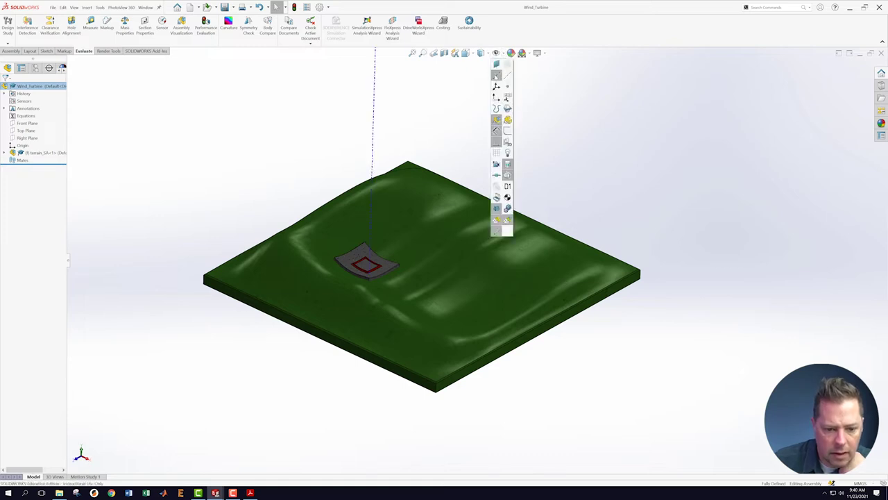
pyautogui.click(561, 113)
pyautogui.scroll(7, 478, 150)
pyautogui.scroll(-2, 482, 147)
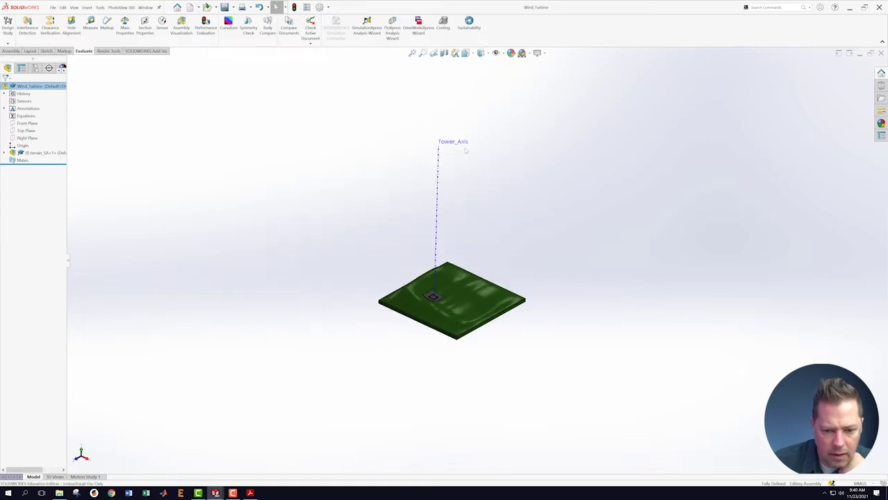
pyautogui.moveTo(521, 209)
pyautogui.mouseDown(button='middle')
pyautogui.moveTo(502, 190)
pyautogui.moveTo(515, 195)
pyautogui.mouseUp(button='middle')
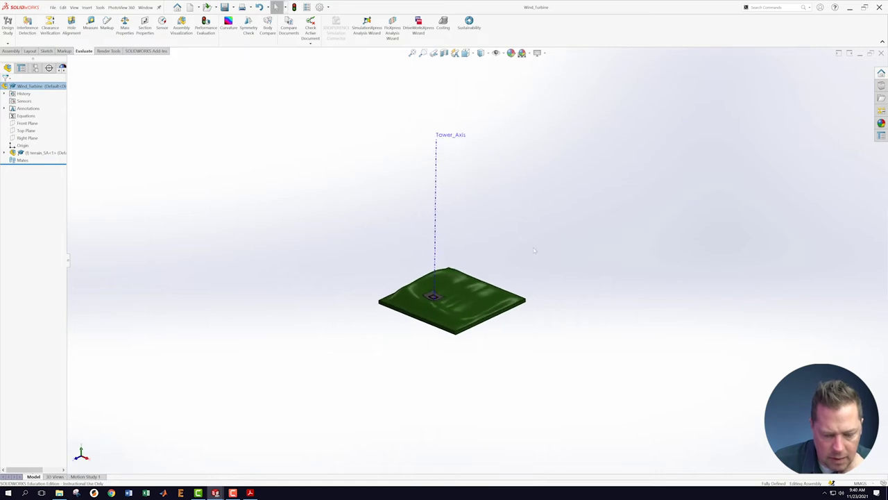
pyautogui.scroll(-1, 518, 244)
pyautogui.moveTo(518, 244); pyautogui.dragTo(426, 367, button='middle')
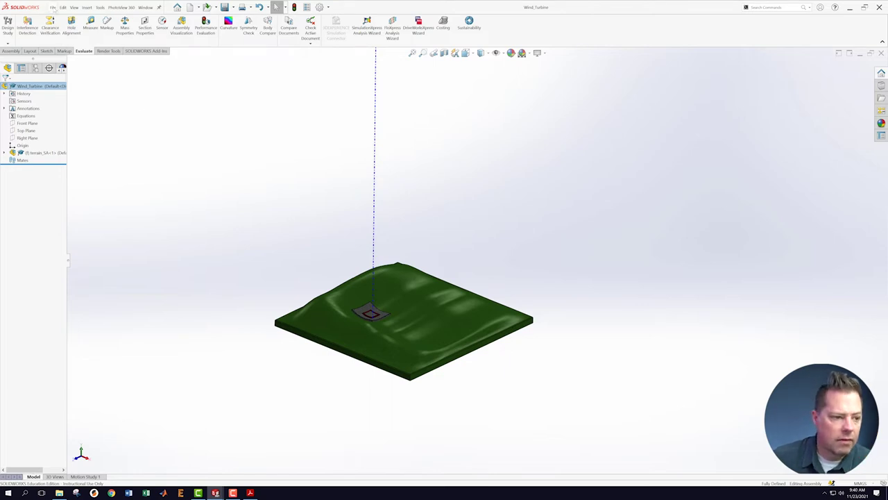
pyautogui.click(53, 7)
pyautogui.click(61, 85)
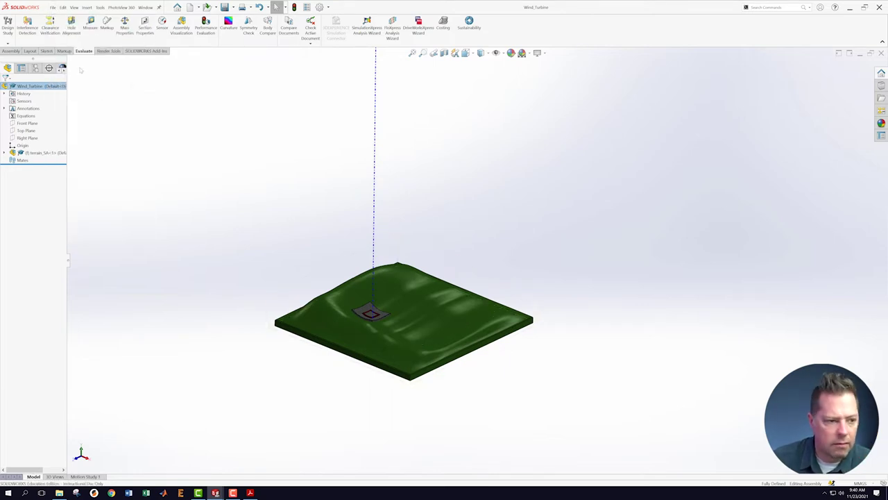
# Insert a new part into the Wind_Turbine assembly and save it as tower in the provided_parts_f21_test2_R2 folder.
pyautogui.click(11, 50)
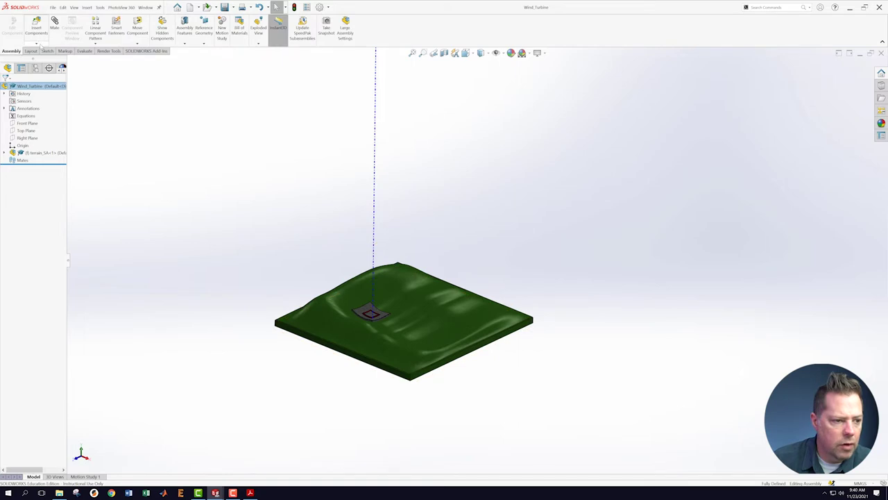
pyautogui.click(36, 43)
pyautogui.click(43, 59)
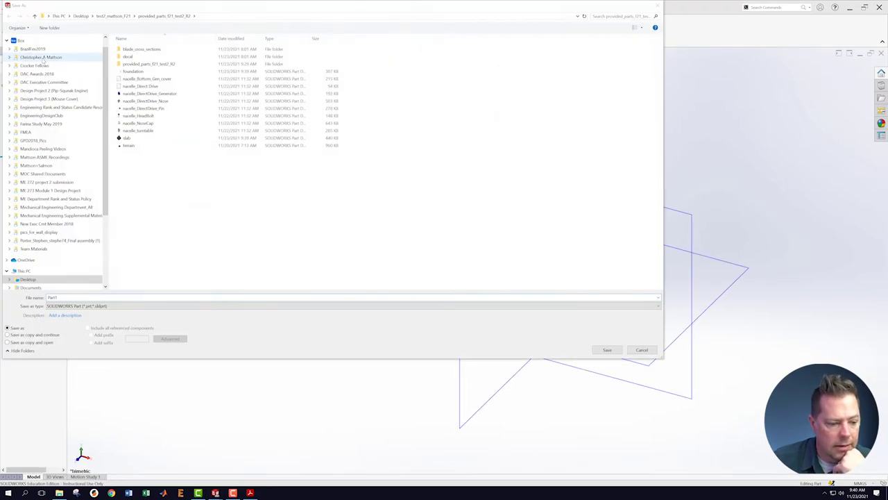
pyautogui.moveTo(64, 297); pyautogui.dragTo(40, 297)
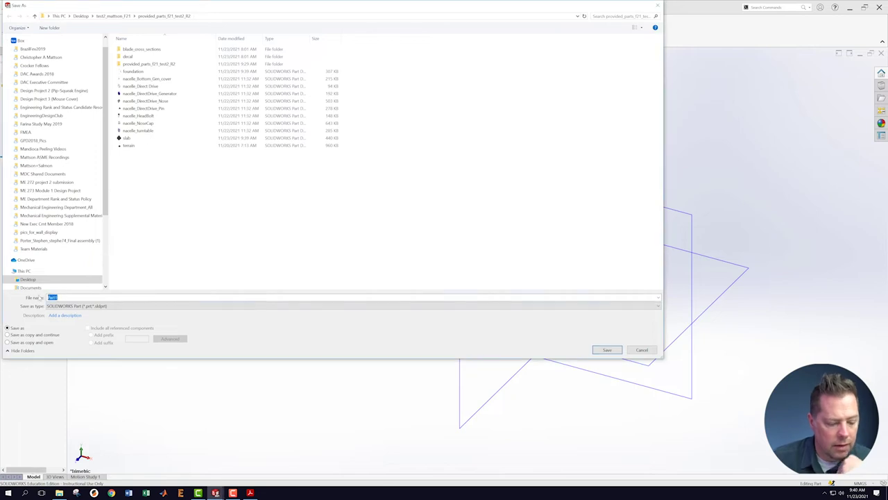
pyautogui.write('tower')
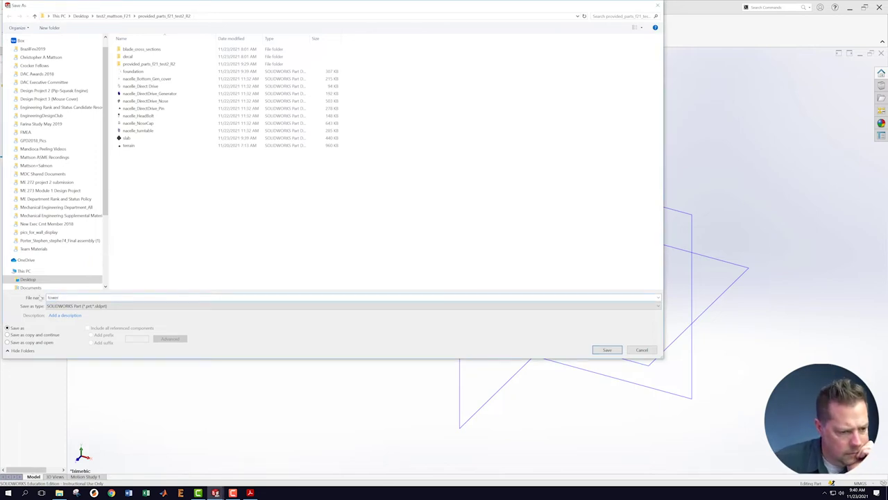
pyautogui.click(605, 350)
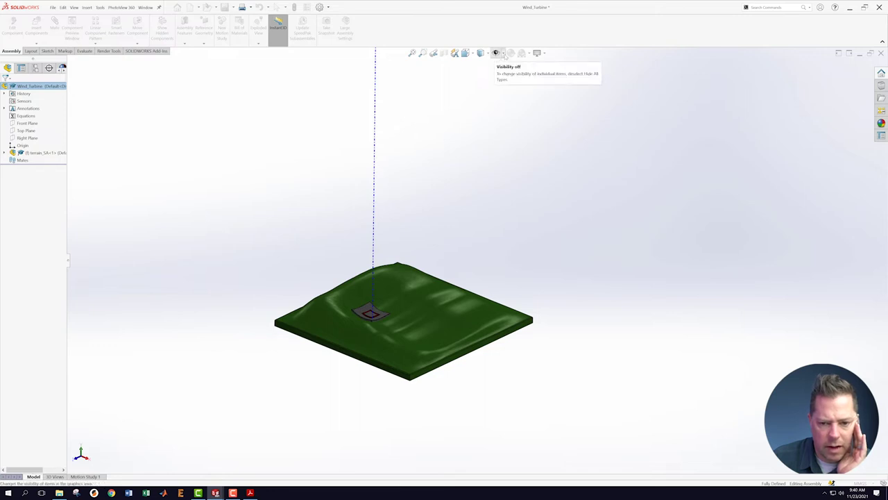
# Turn on the display of planes and place the new tower part on the Front Plane.
pyautogui.click(501, 54)
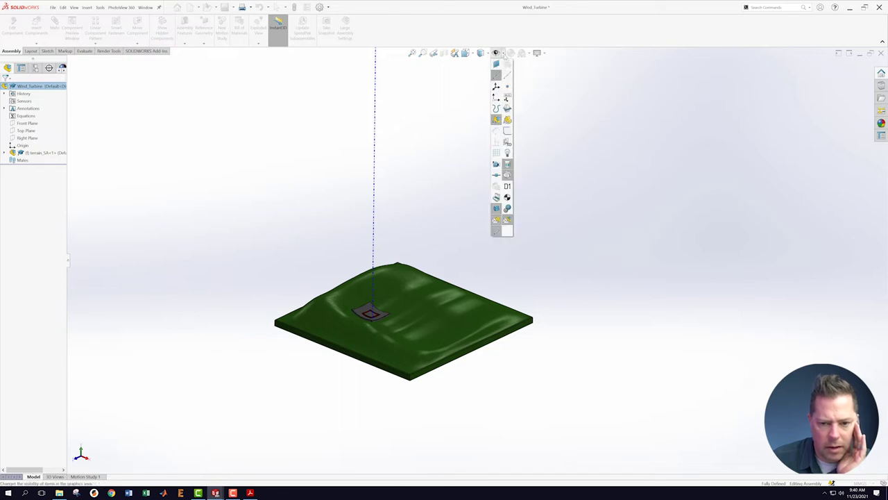
pyautogui.click(496, 63)
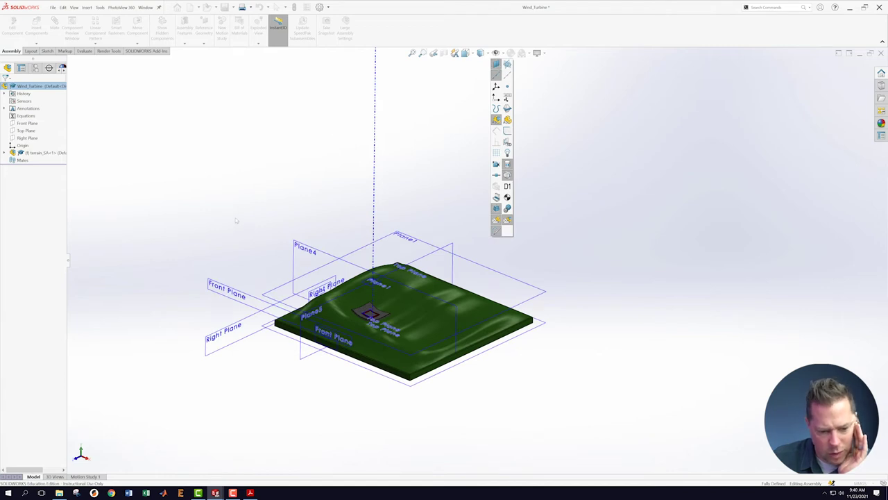
pyautogui.moveTo(236, 218); pyautogui.dragTo(163, 211, button='middle')
pyautogui.scroll(-2, 236, 253)
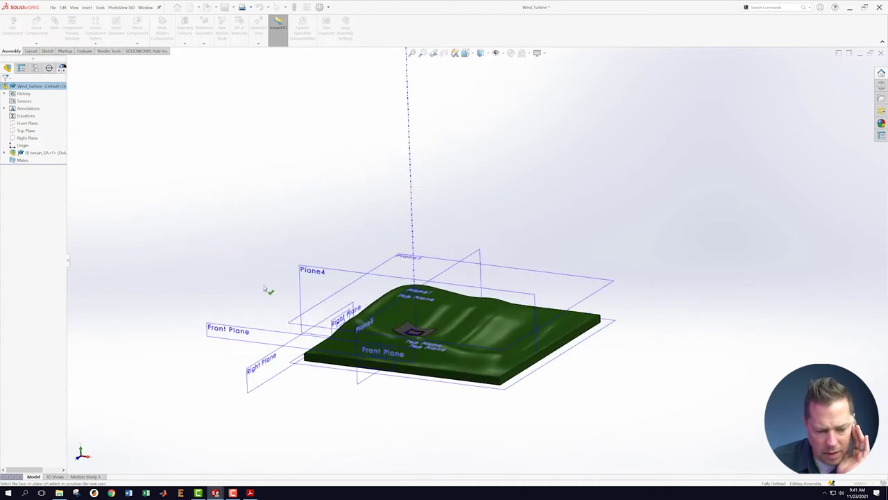
pyautogui.click(245, 345)
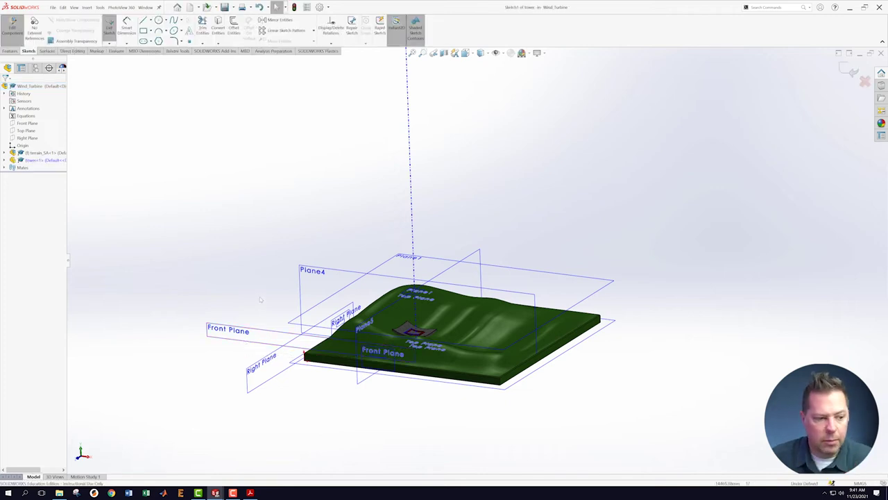
# Return to the assembly from the tower's sketch, save it, and hide the planes.
pyautogui.click(848, 70)
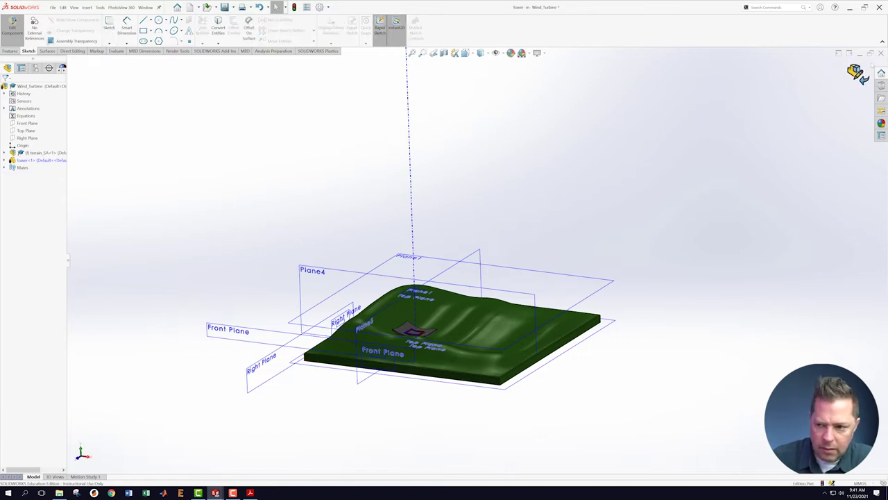
pyautogui.click(859, 75)
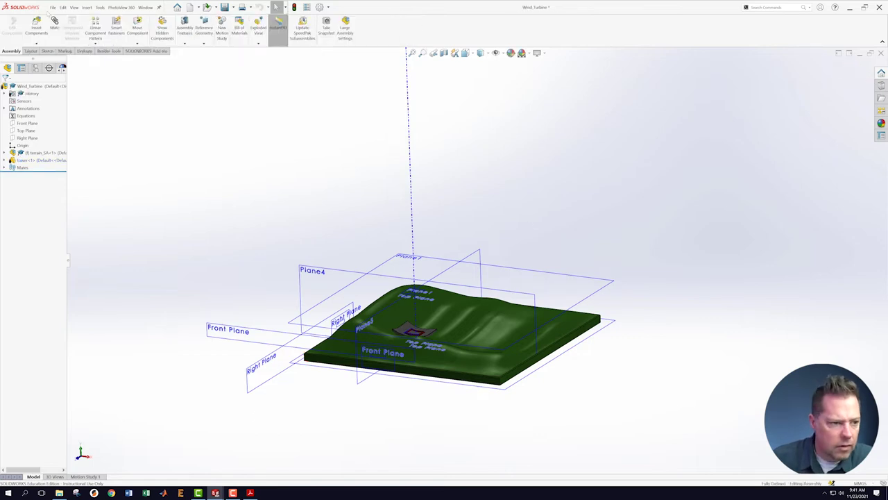
pyautogui.click(53, 7)
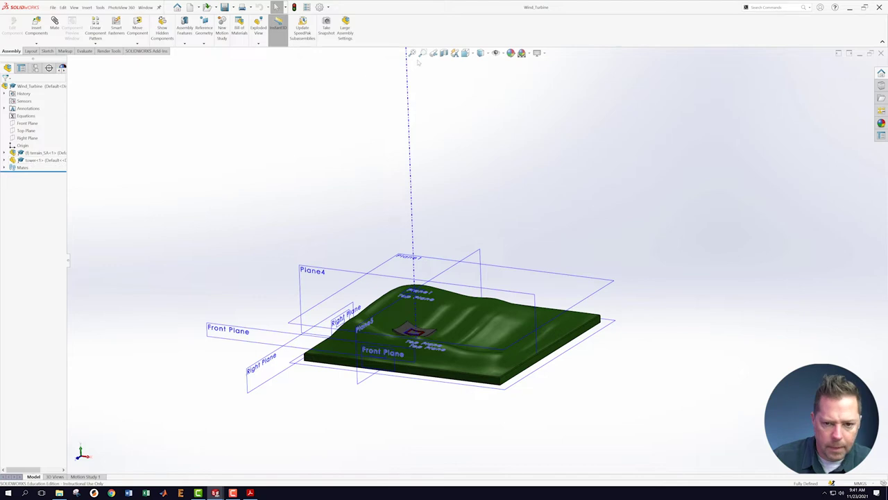
pyautogui.click(502, 52)
pyautogui.click(496, 64)
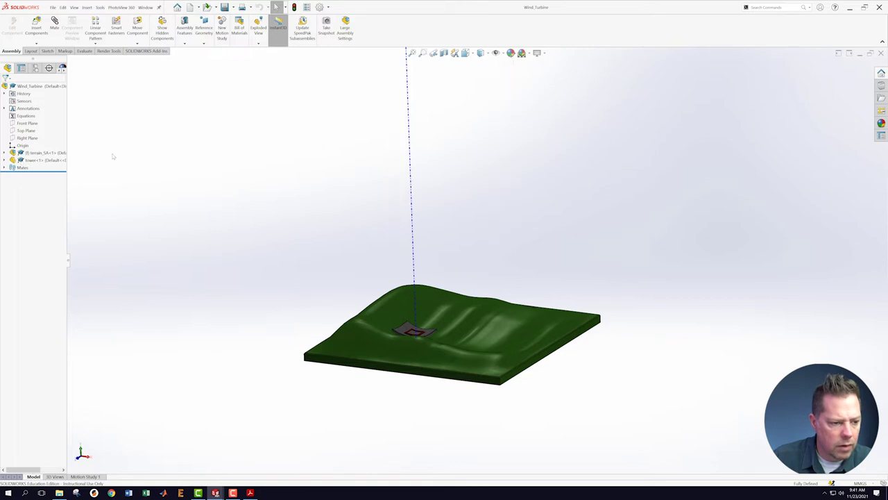
# Edit the tower part within the assembly, with the foundation and slab on the terrain in view.
pyautogui.rightClick(34, 161)
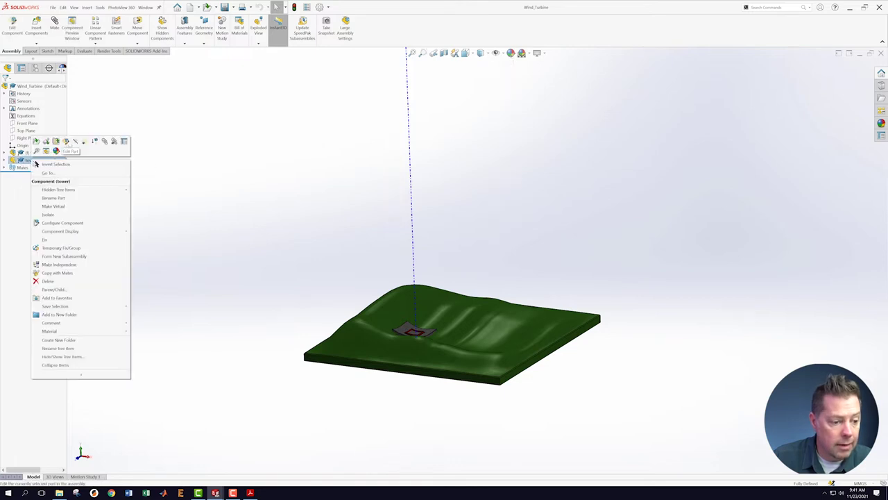
pyautogui.click(67, 142)
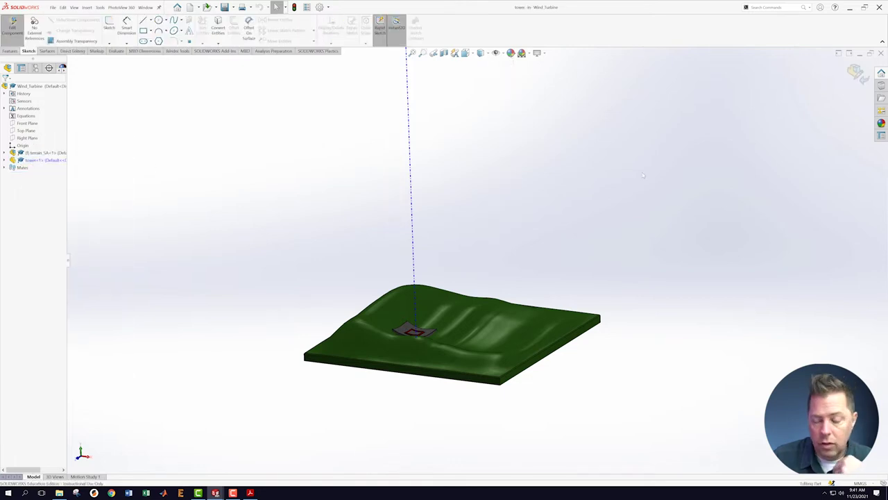
pyautogui.scroll(-5, 527, 306)
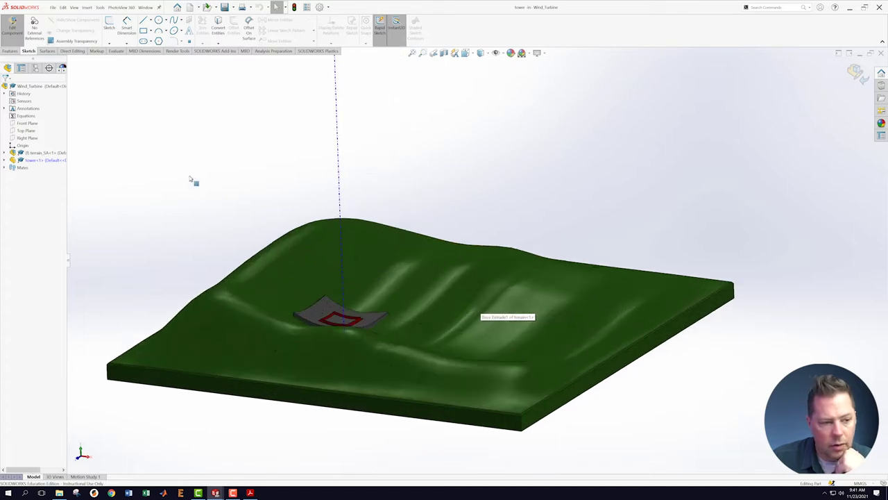
pyautogui.moveTo(194, 164)
pyautogui.mouseDown(button='middle')
pyautogui.moveTo(179, 90)
pyautogui.moveTo(176, 196)
pyautogui.moveTo(181, 176)
pyautogui.moveTo(219, 159)
pyautogui.moveTo(208, 194)
pyautogui.moveTo(206, 180)
pyautogui.moveTo(187, 178)
pyautogui.moveTo(209, 200)
pyautogui.moveTo(178, 160)
pyautogui.mouseUp(button='middle')
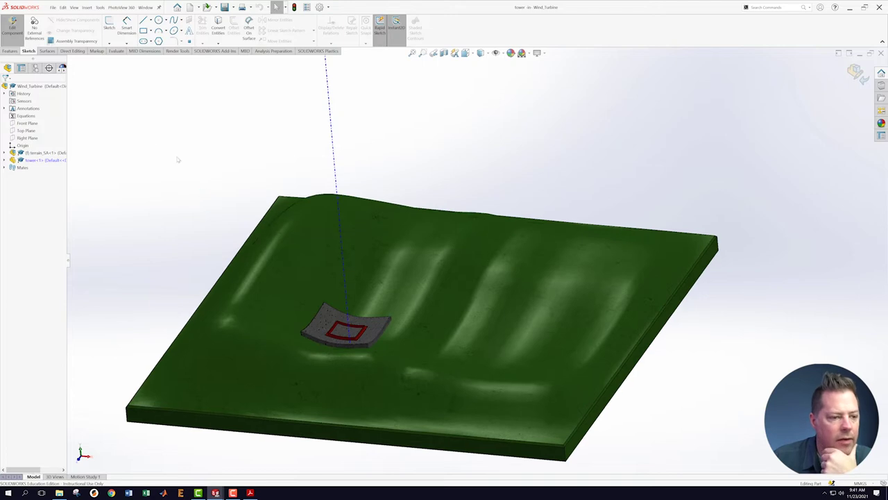
pyautogui.click(47, 50)
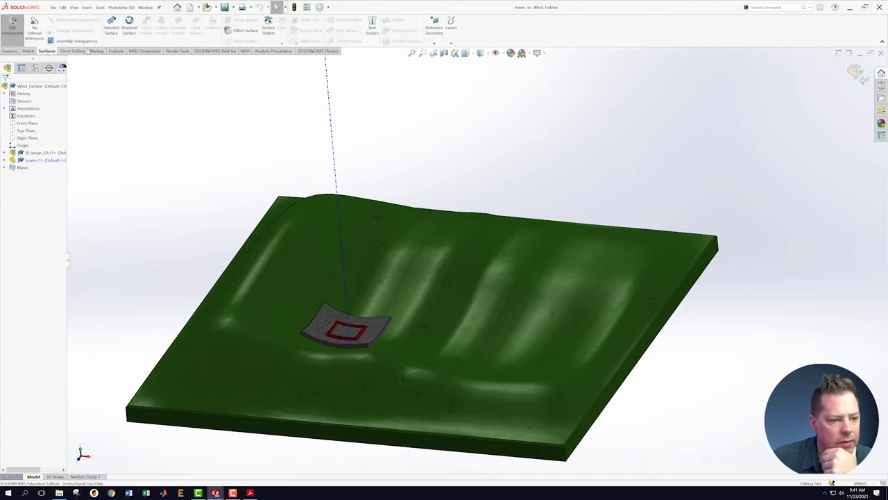
pyautogui.click(239, 31)
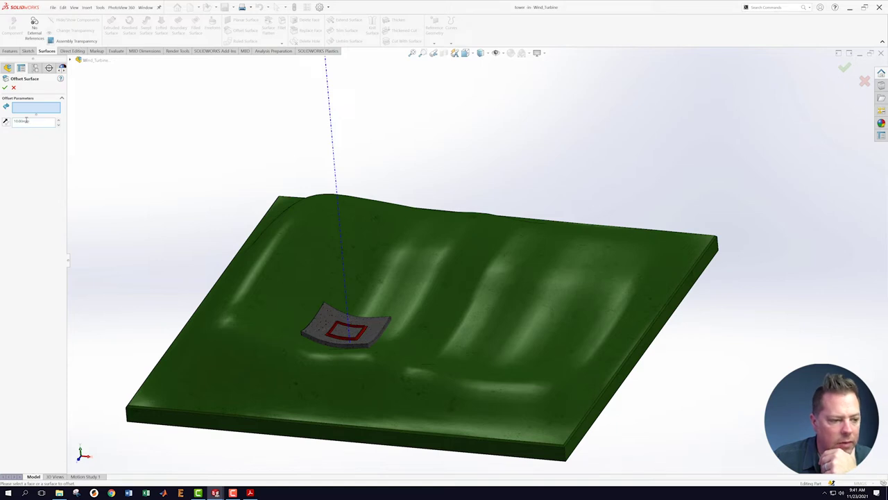
pyautogui.click(14, 87)
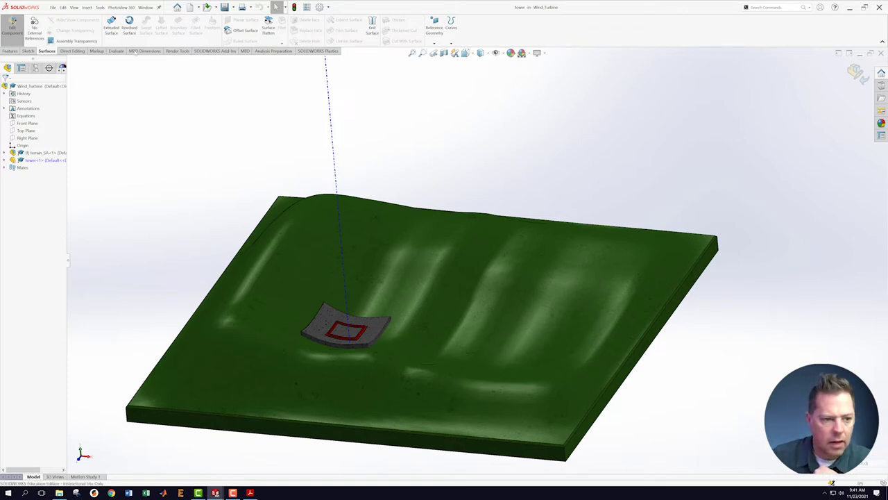
# Leave tower part editing and save the Wind_Turbine assembly.
pyautogui.click(858, 73)
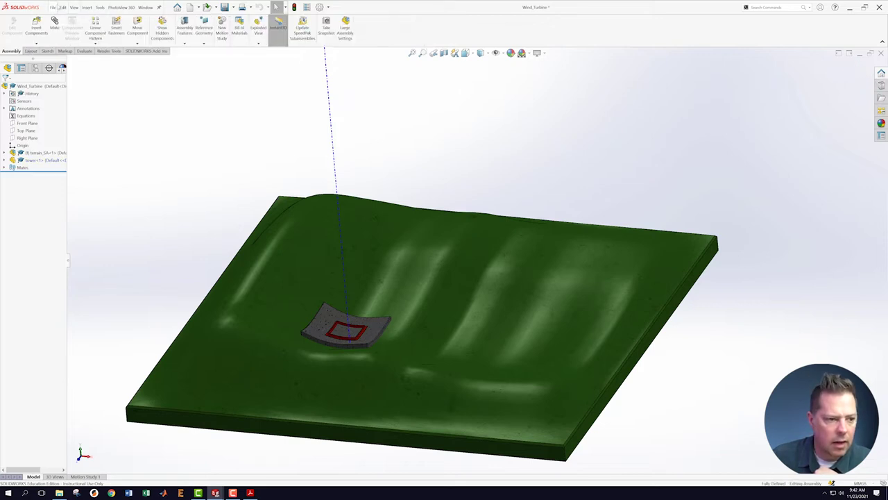
pyautogui.click(54, 7)
pyautogui.click(65, 84)
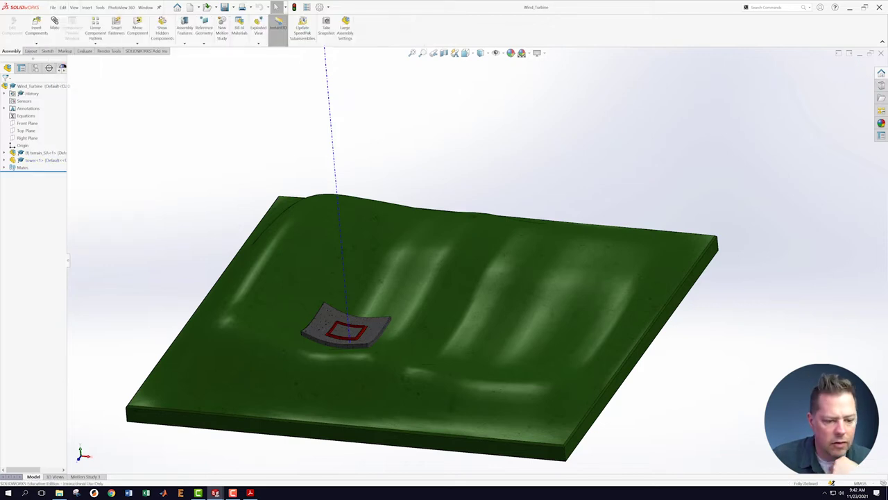
# Edit the tower part within the assembly again, with its units set to IPS.
pyautogui.rightClick(35, 160)
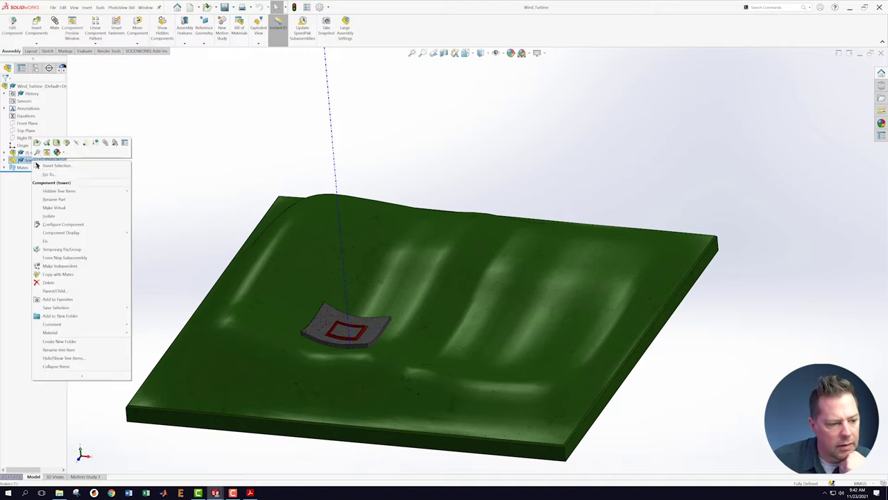
pyautogui.click(57, 152)
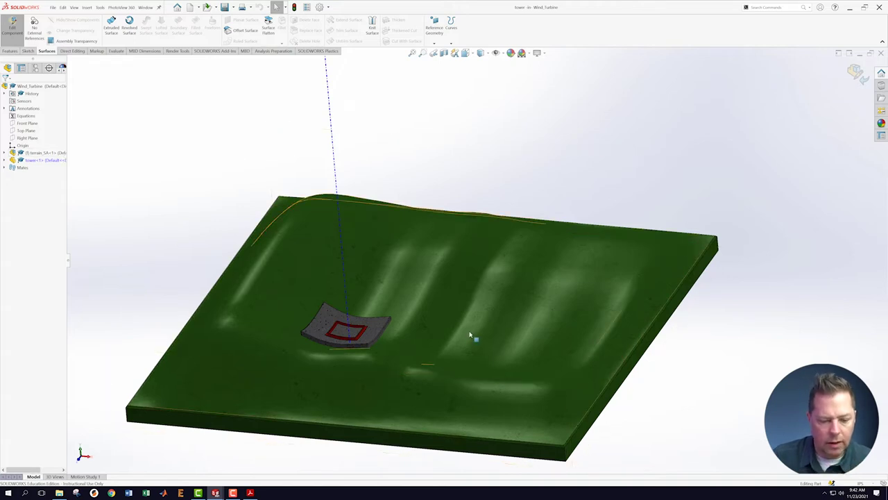
pyautogui.scroll(3, 471, 336)
pyautogui.scroll(-3, 468, 334)
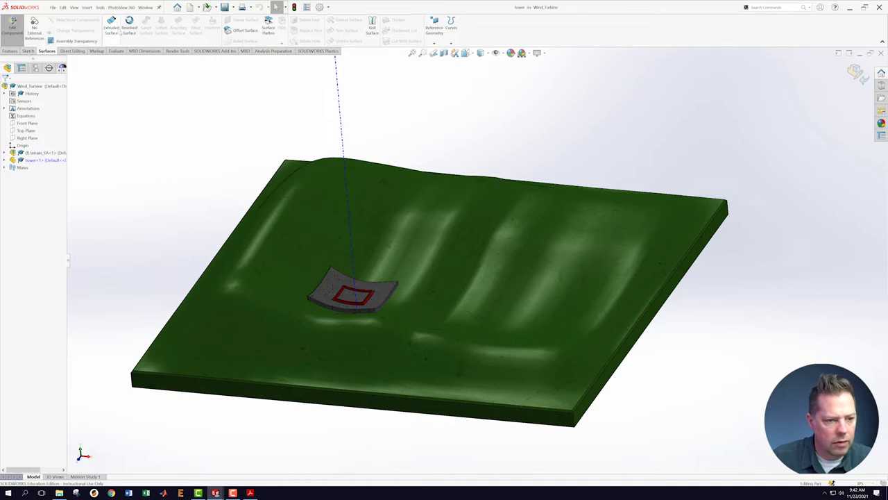
# Start an Offset Surface with a distance of 0 in and include the slab's curved upper face.
pyautogui.click(240, 29)
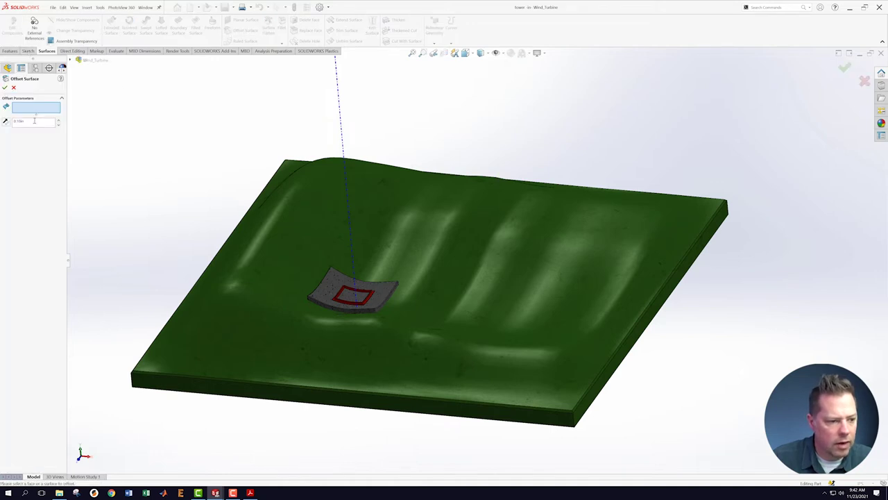
pyautogui.write('0')
pyautogui.press('Return')
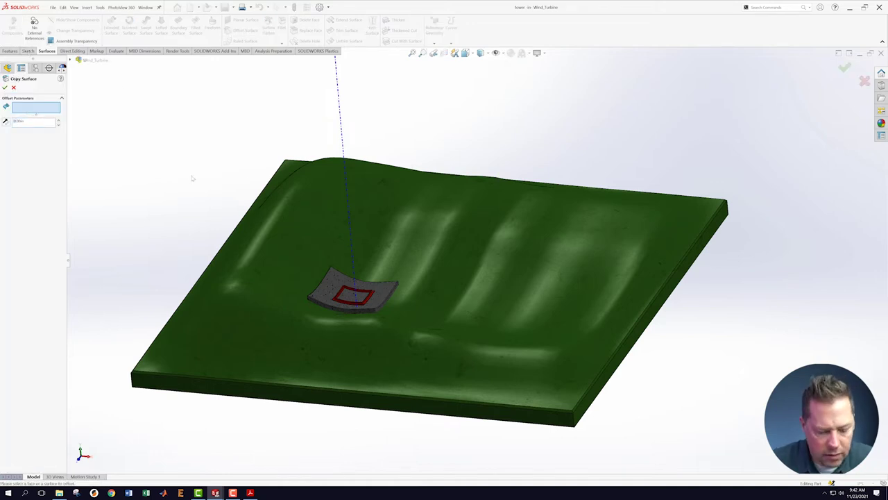
pyautogui.scroll(-3, 436, 284)
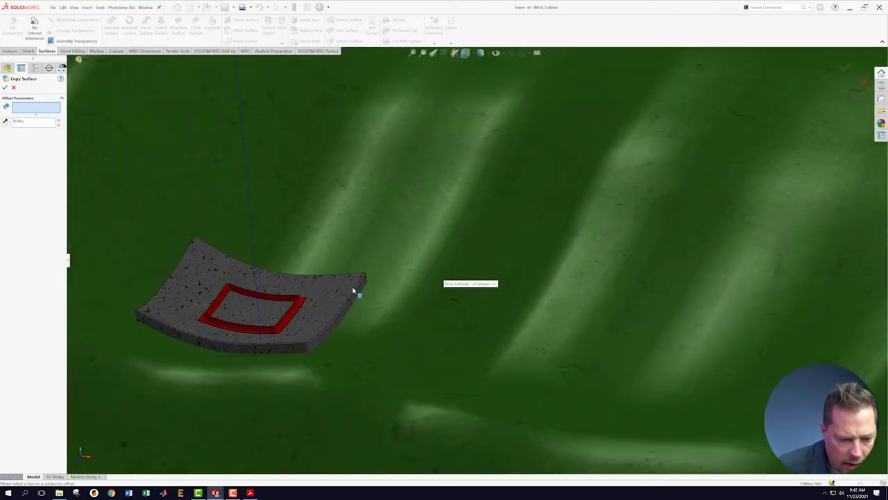
pyautogui.click(332, 303)
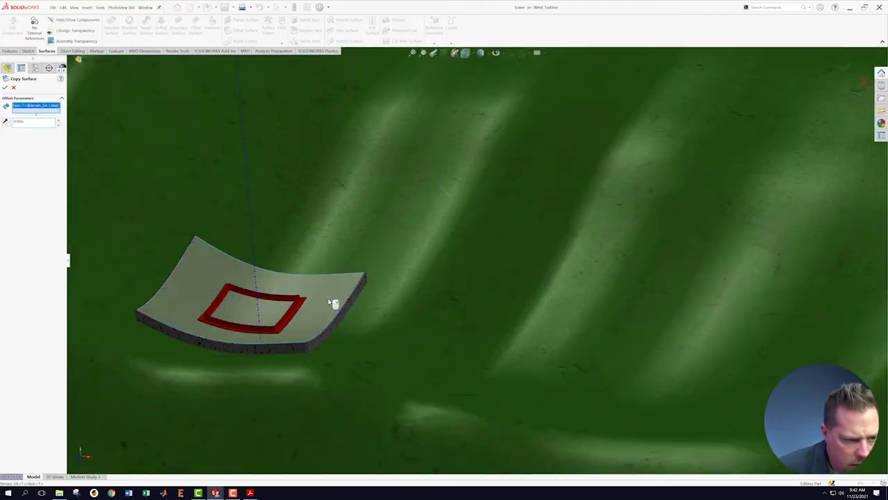
# Add the four inner side faces of the red foundation frame to the zero-distance surface copy and complete it.
pyautogui.scroll(-4, 273, 294)
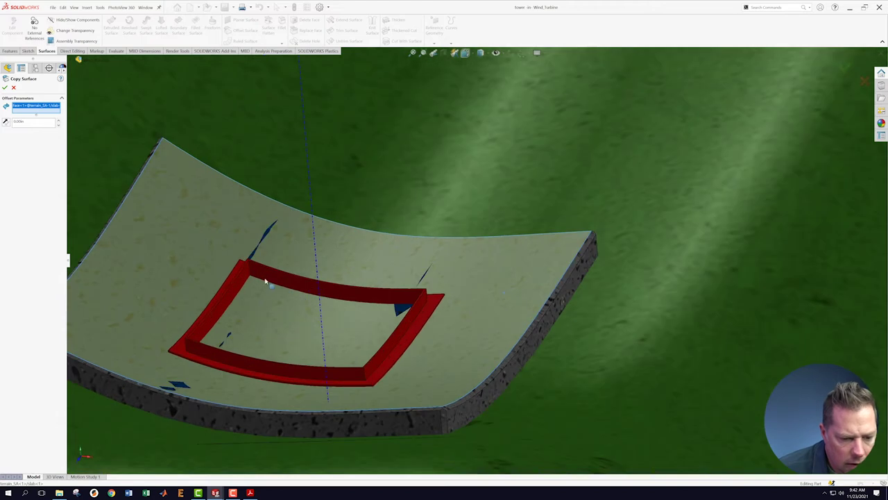
pyautogui.click(265, 279)
pyautogui.click(249, 284)
pyautogui.moveTo(267, 229); pyautogui.dragTo(329, 325, button='middle')
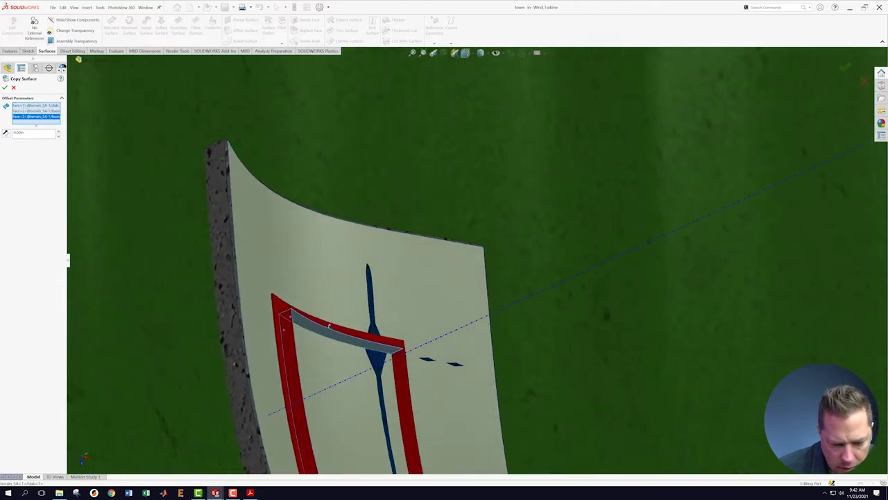
pyautogui.click(406, 379)
pyautogui.moveTo(410, 386); pyautogui.dragTo(448, 402, button='middle')
pyautogui.scroll(-5, 424, 380)
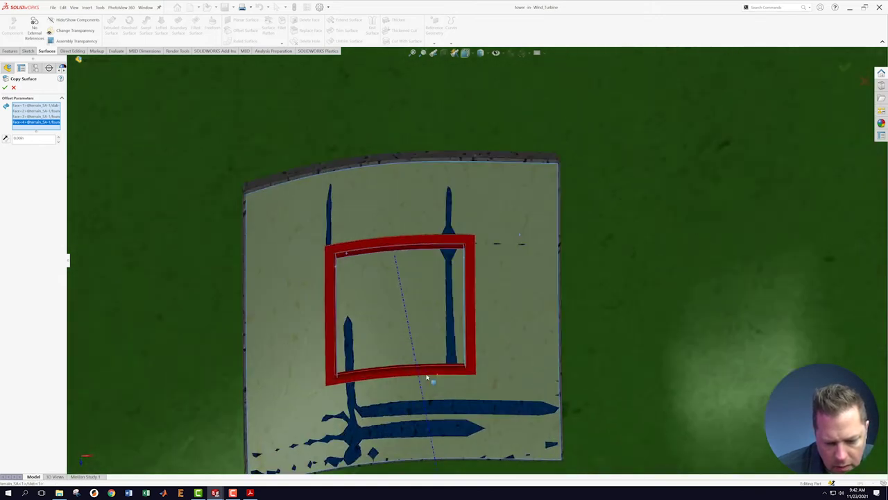
pyautogui.click(386, 333)
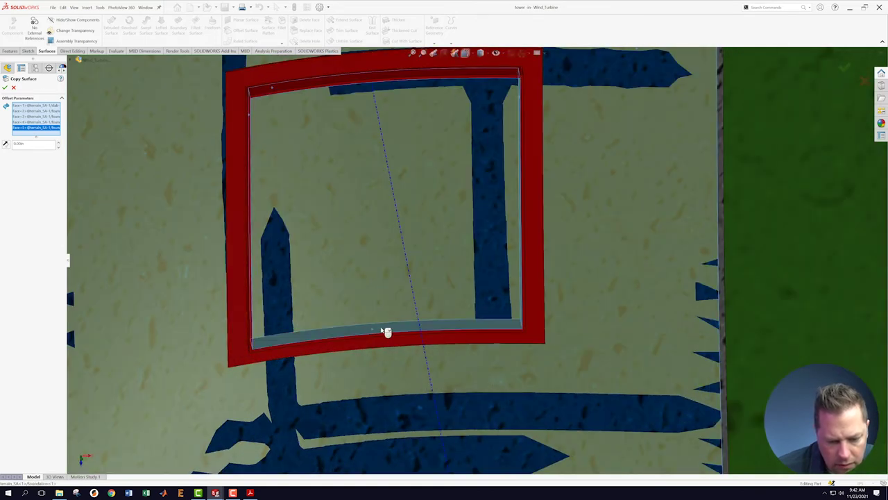
pyautogui.scroll(5, 386, 331)
pyautogui.click(6, 88)
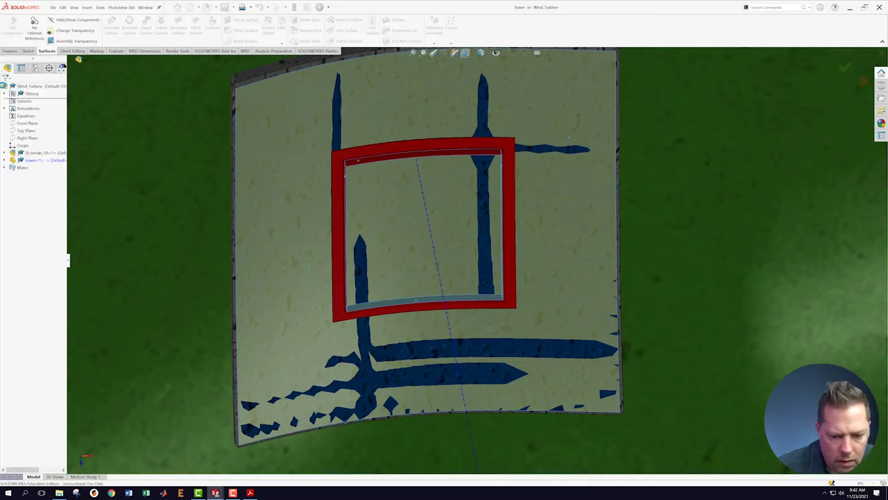
pyautogui.moveTo(298, 186); pyautogui.dragTo(305, 67, button='middle')
pyautogui.scroll(2, 707, 200)
pyautogui.scroll(2, 707, 202)
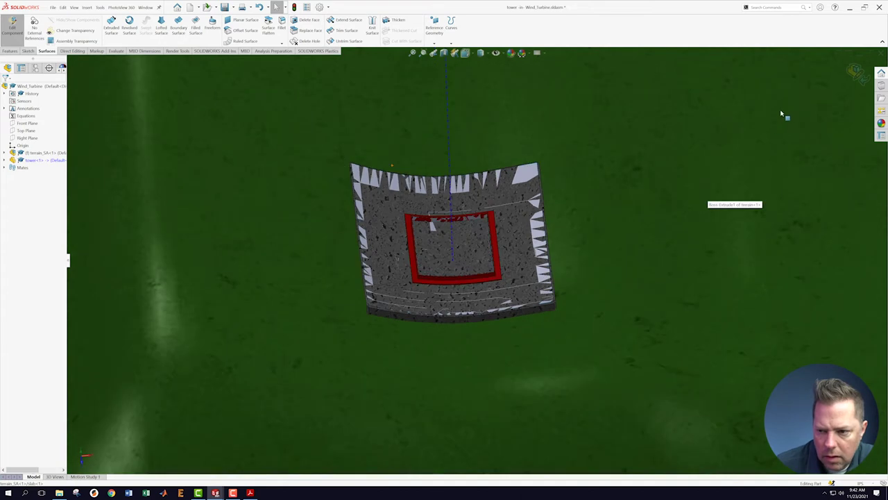
# Leave tower part editing and return to the Wind_Turbine assembly.
pyautogui.click(858, 74)
pyautogui.scroll(2, 640, 215)
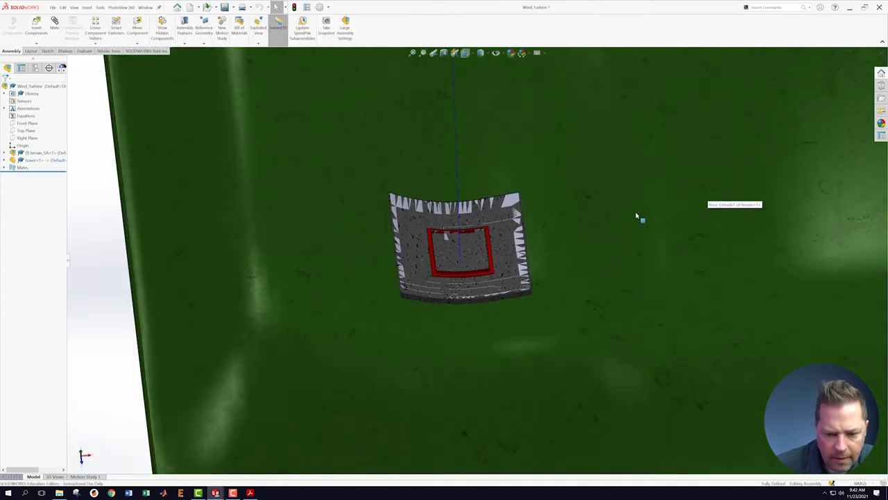
pyautogui.moveTo(615, 222); pyautogui.dragTo(608, 174, button='middle')
pyautogui.scroll(3, 579, 216)
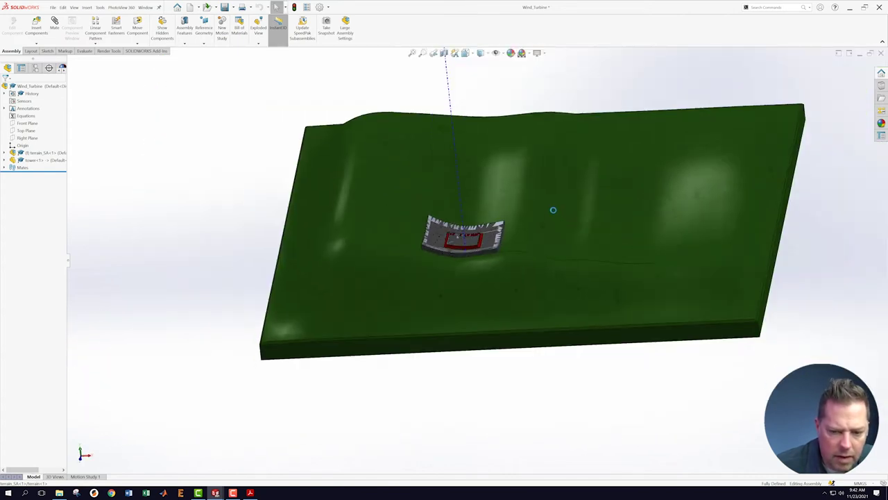
pyautogui.scroll(-1, 553, 208)
# Section the assembly parallel to the Front Plane with the cut moved forward through the slab and foundation.
pyautogui.click(443, 54)
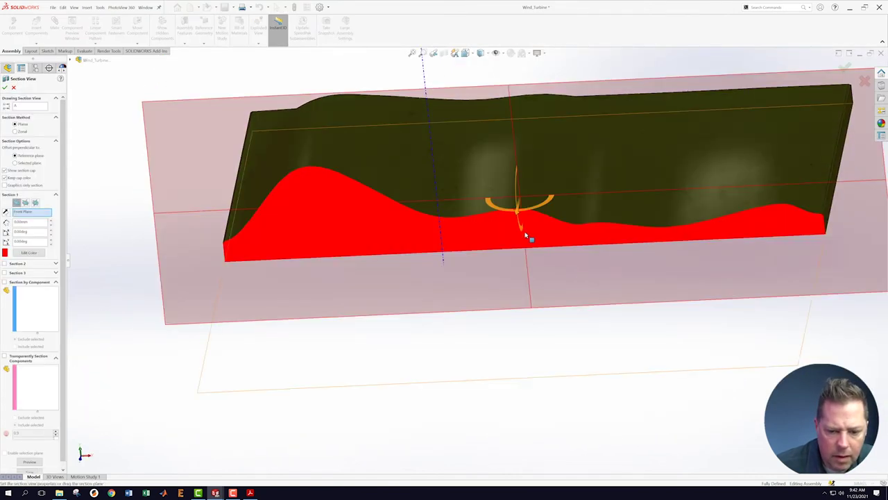
pyautogui.moveTo(519, 223); pyautogui.dragTo(509, 244)
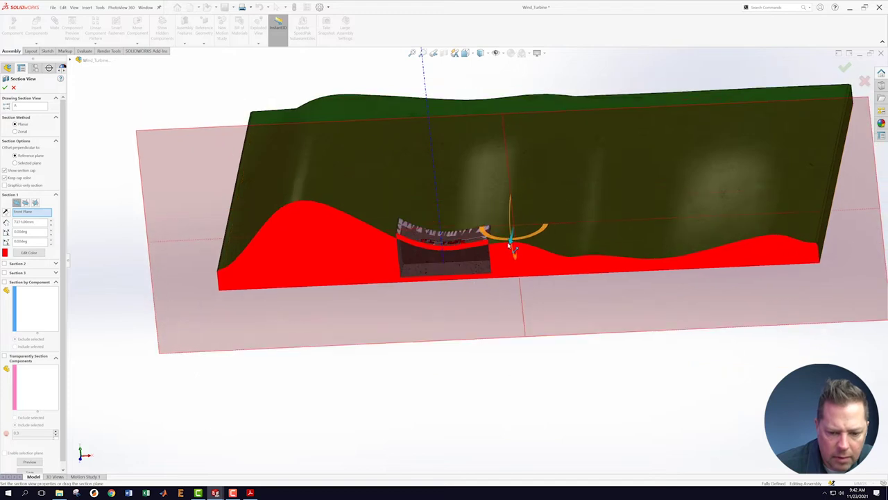
pyautogui.click(844, 68)
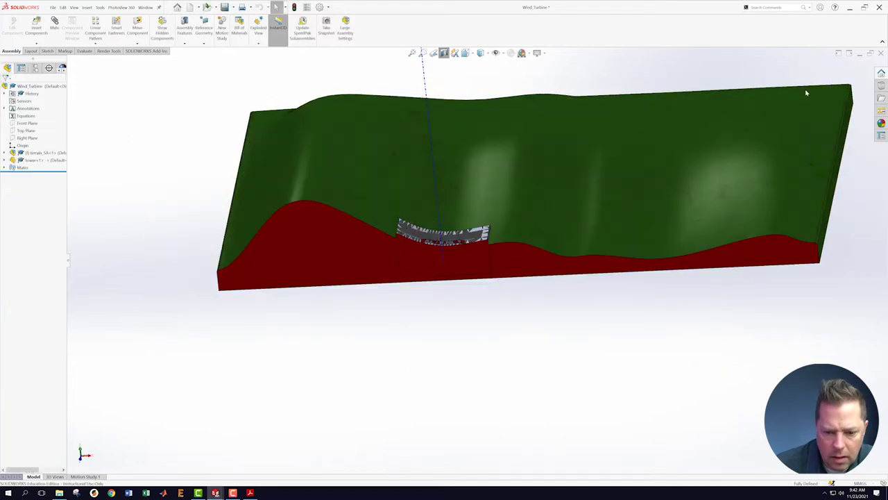
pyautogui.moveTo(525, 298); pyautogui.dragTo(549, 298, button='middle')
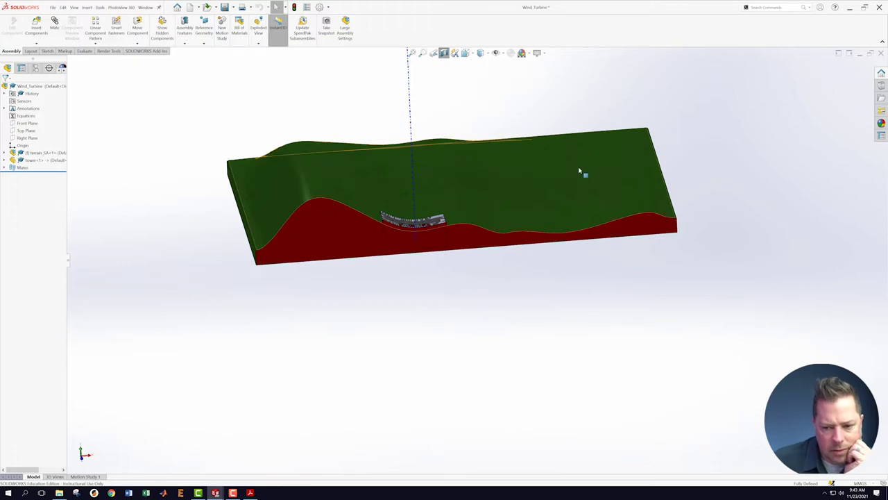
# Hide the terrain component and turn off the section view, leaving only the slab and foundation area on screen.
pyautogui.rightClick(581, 173)
pyautogui.click(607, 141)
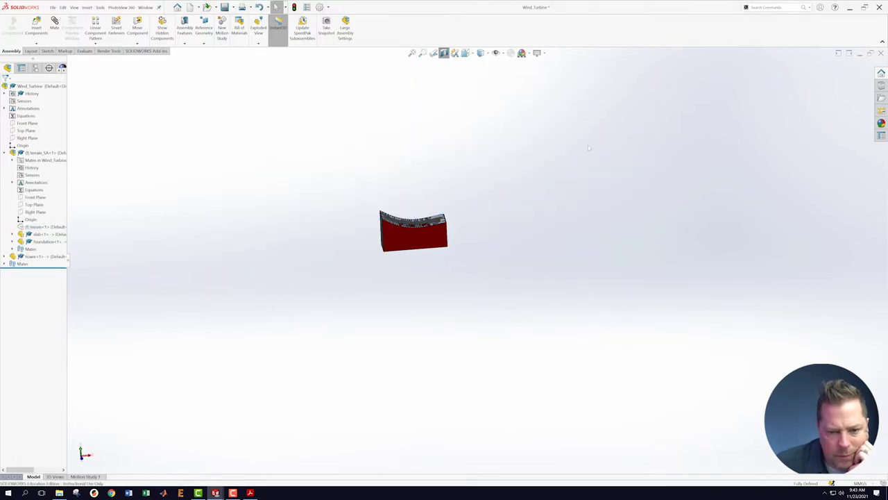
pyautogui.click(443, 53)
pyautogui.moveTo(519, 218); pyautogui.dragTo(486, 161, button='middle')
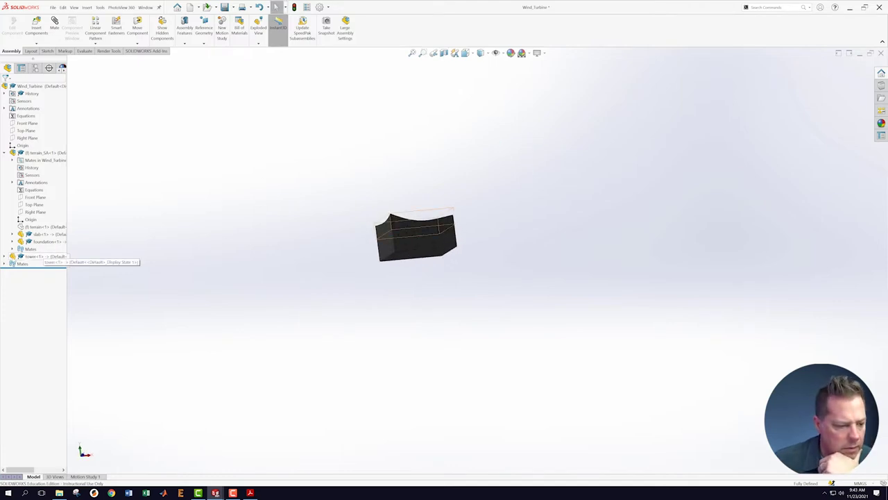
# Edit the tower part in the assembly and copy the slab's flat bottom face with a 0 in surface offset.
pyautogui.rightClick(20, 258)
pyautogui.click(48, 238)
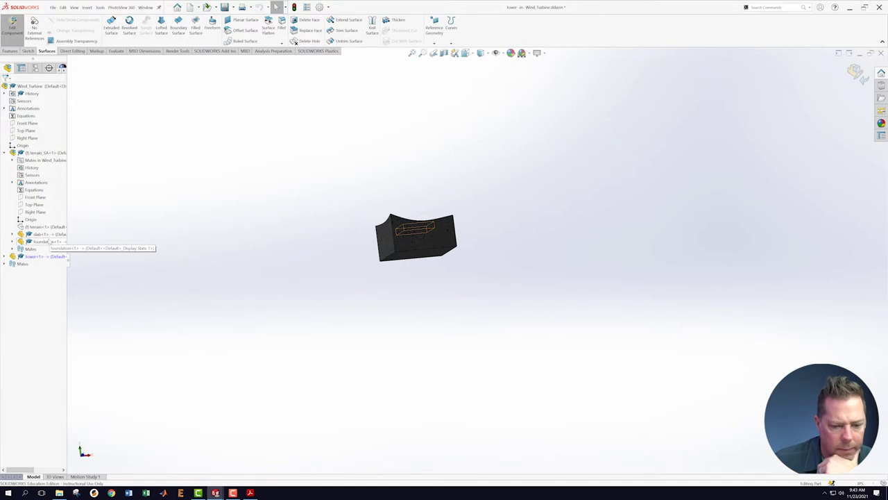
pyautogui.moveTo(490, 203); pyautogui.dragTo(486, 172, button='middle')
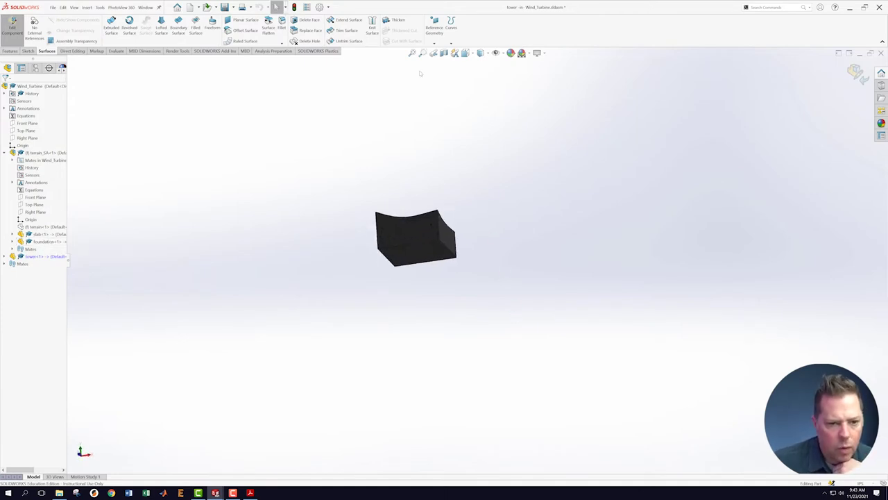
pyautogui.click(241, 31)
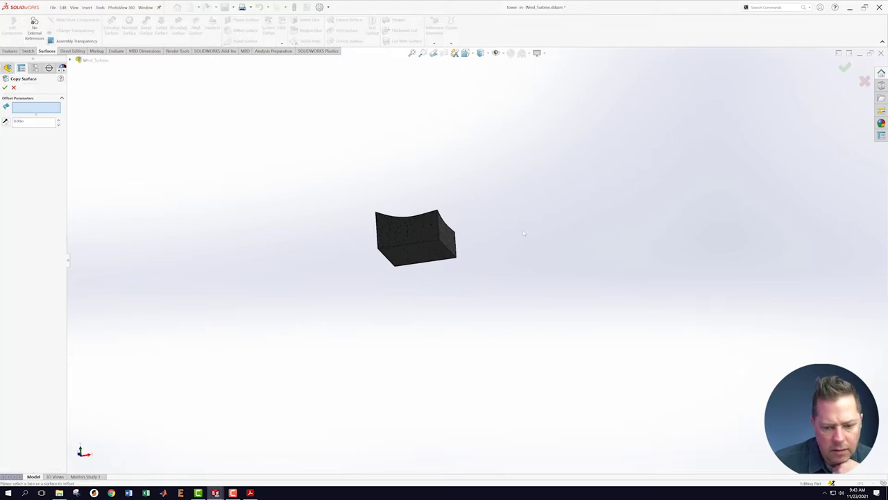
pyautogui.scroll(-2, 524, 233)
pyautogui.click(381, 267)
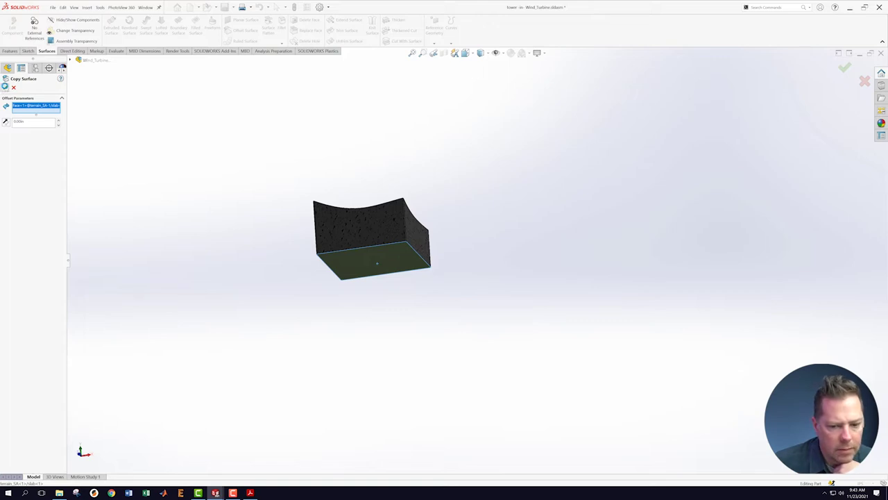
pyautogui.click(6, 88)
# Leave in-context editing, open the tower part in its own window and hide its reference planes.
pyautogui.moveTo(358, 186); pyautogui.dragTo(355, 273, button='middle')
pyautogui.click(860, 77)
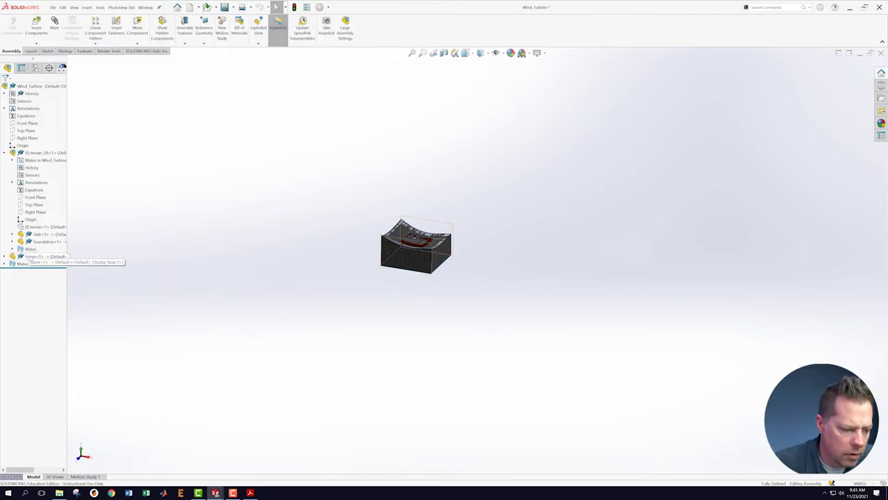
pyautogui.rightClick(34, 257)
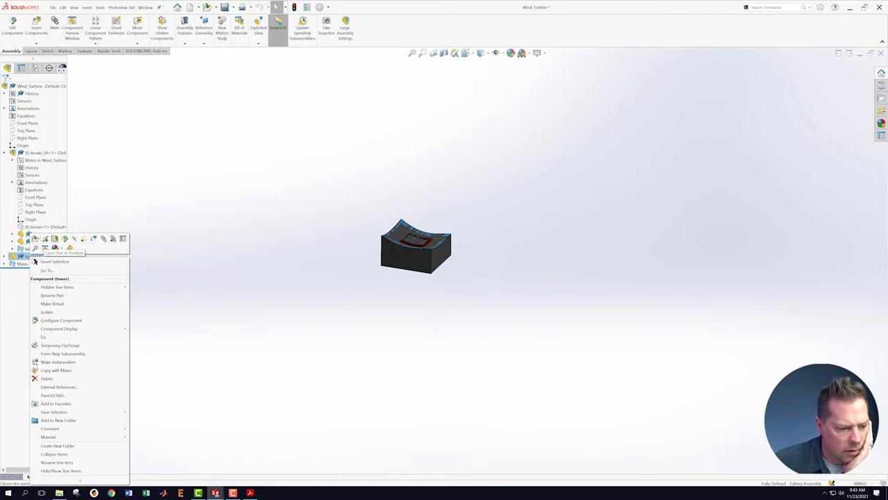
pyautogui.click(37, 246)
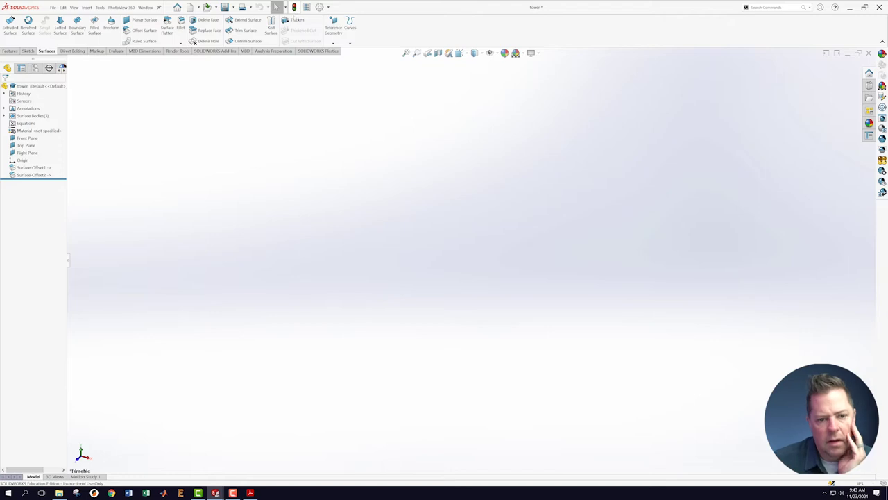
pyautogui.moveTo(812, 263); pyautogui.dragTo(489, 139, button='middle')
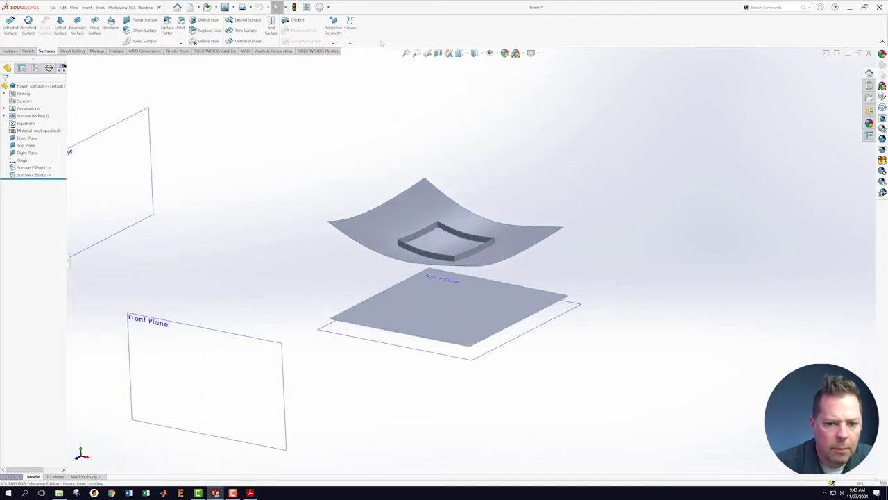
pyautogui.click(489, 54)
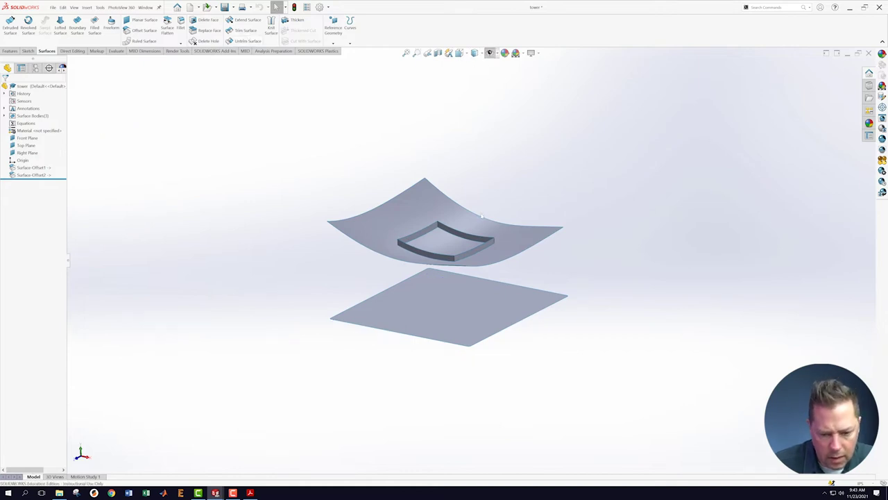
# Trim the curved slab surface with the four foundation wall surfaces, removing the area outside the walls.
pyautogui.scroll(-2, 479, 204)
pyautogui.click(399, 248)
pyautogui.moveTo(496, 178); pyautogui.dragTo(574, 283, button='middle')
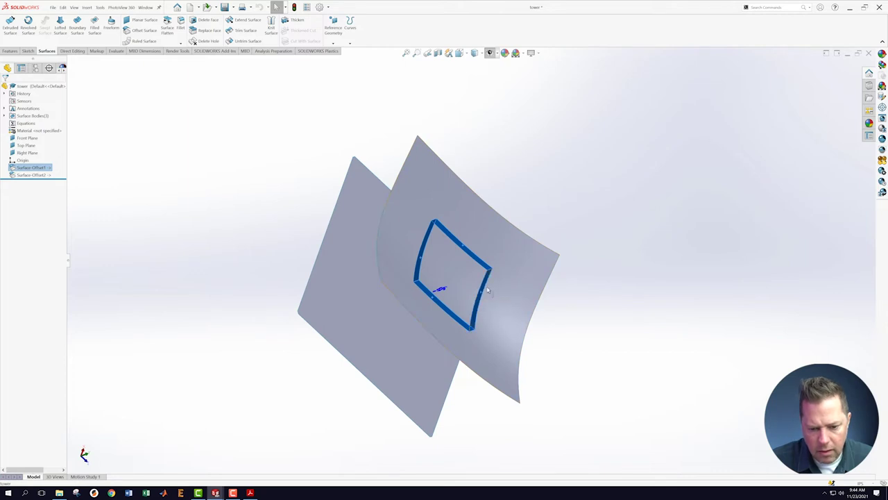
pyautogui.moveTo(609, 252); pyautogui.dragTo(508, 185, button='middle')
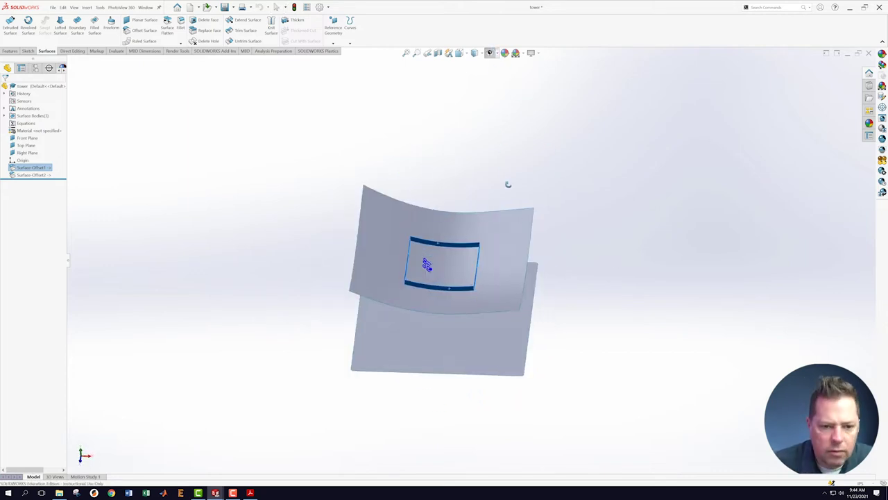
pyautogui.click(243, 31)
pyautogui.click(375, 259)
pyautogui.press('Return')
# Examine the trimmed curved surface and its corners where it meets the foundation wall surfaces.
pyautogui.moveTo(375, 260); pyautogui.dragTo(406, 254, button='middle')
pyautogui.scroll(-6, 405, 254)
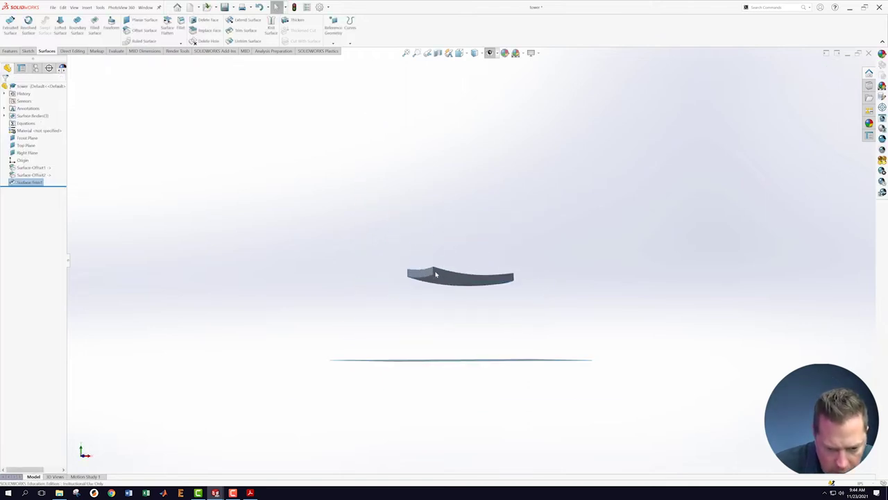
pyautogui.scroll(-6, 402, 264)
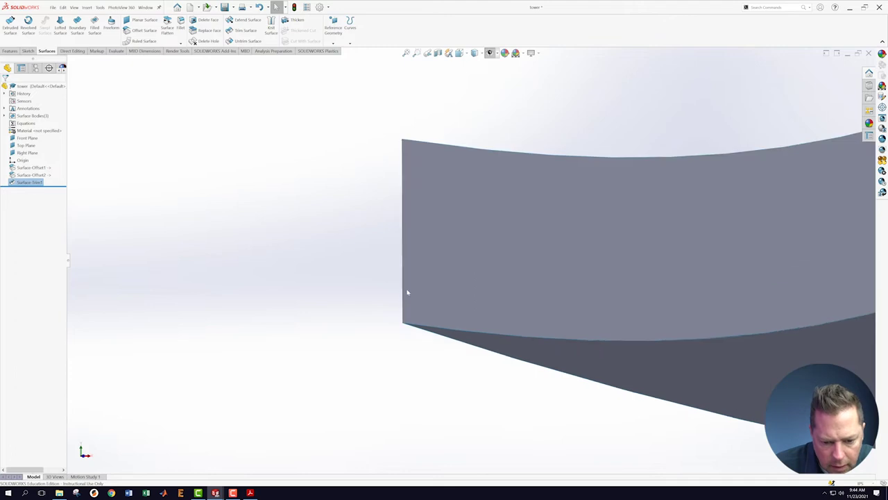
pyautogui.scroll(8, 548, 257)
pyautogui.scroll(6, 575, 236)
pyautogui.moveTo(587, 204); pyautogui.dragTo(550, 210, button='middle')
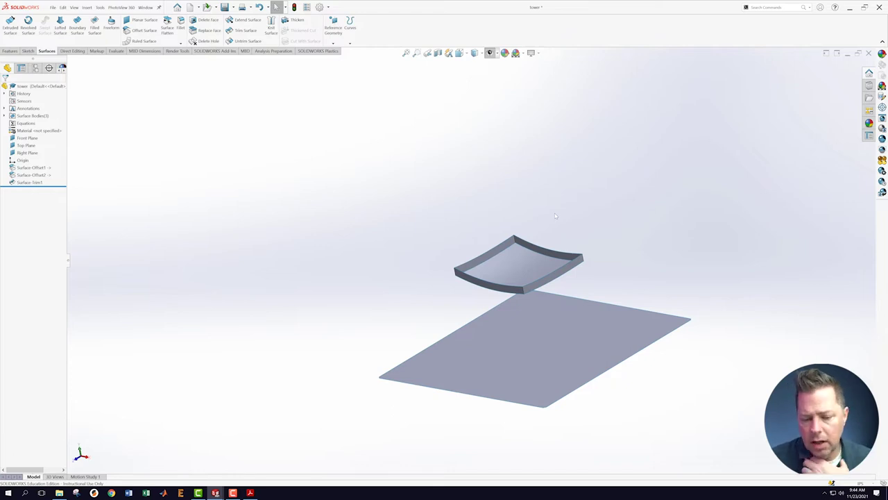
pyautogui.moveTo(562, 222); pyautogui.dragTo(517, 250, button='middle')
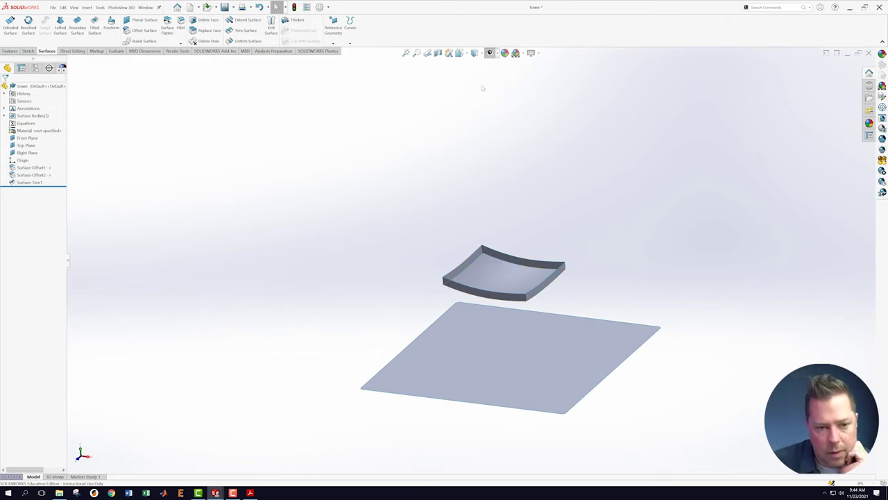
pyautogui.moveTo(559, 248); pyautogui.dragTo(531, 231, button='middle')
# Create a Composite Curve joining the four upper edges of the foundation wall surfaces into one loop.
pyautogui.click(350, 43)
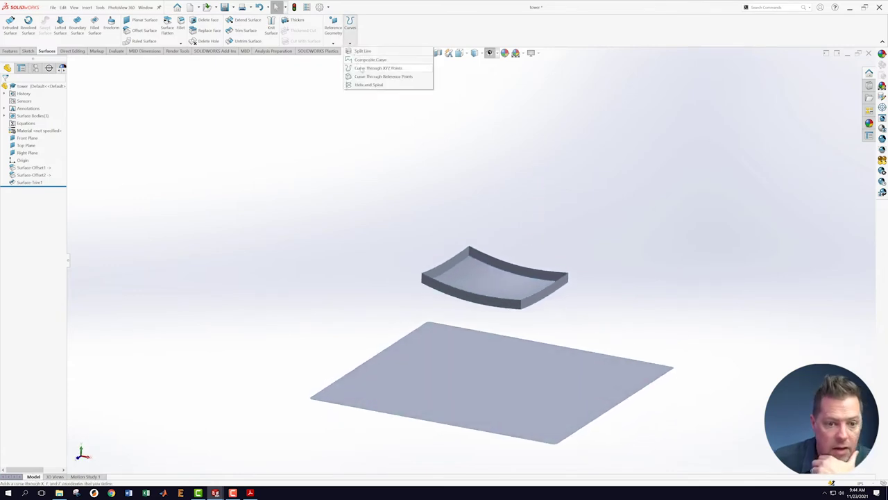
pyautogui.click(371, 61)
pyautogui.scroll(-4, 565, 211)
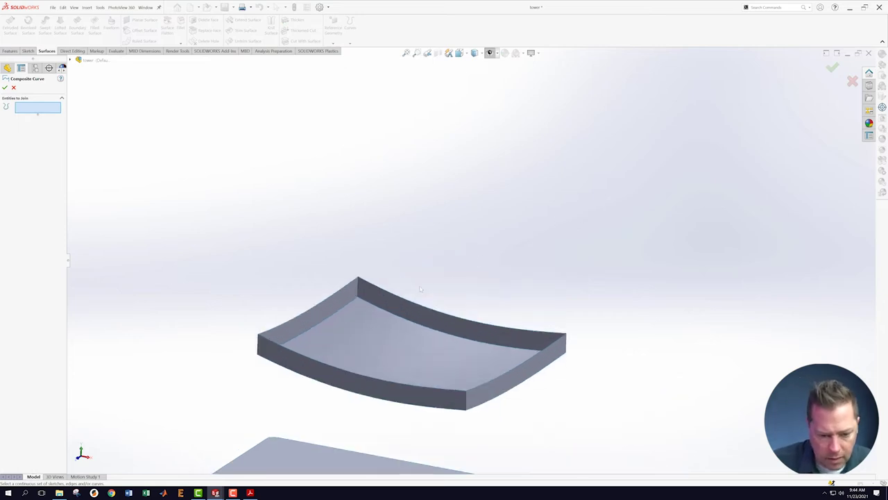
pyautogui.click(331, 300)
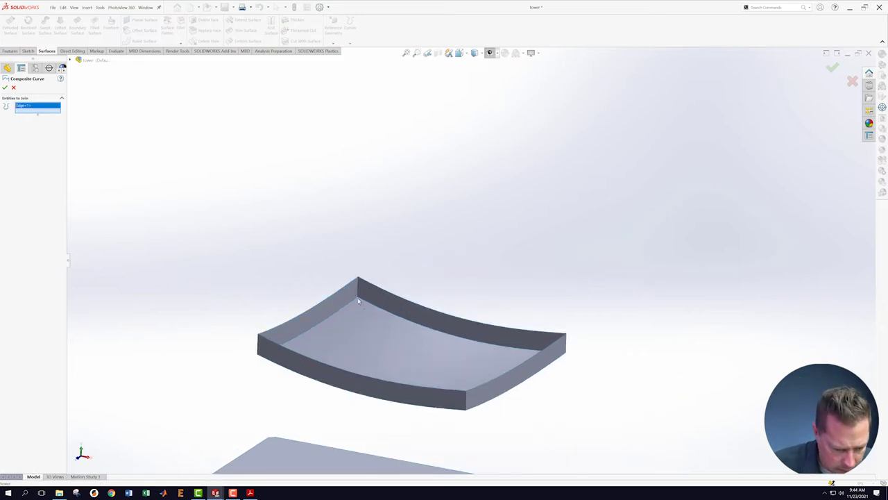
pyautogui.click(398, 299)
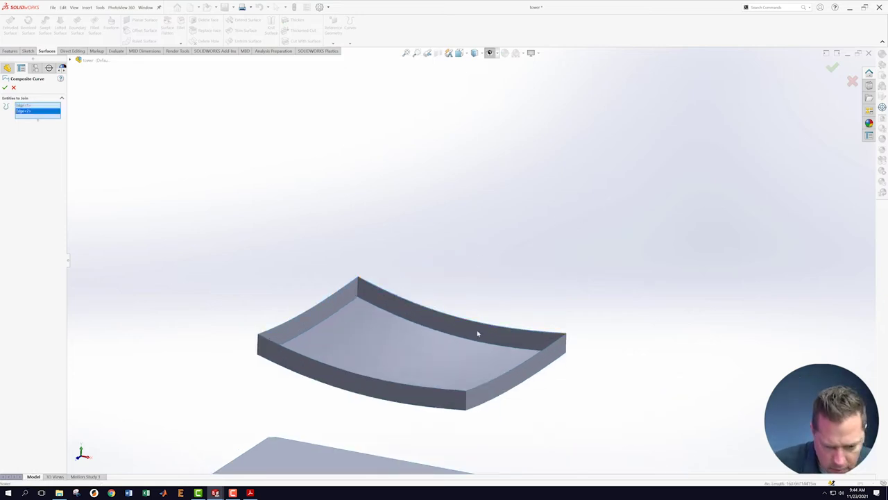
pyautogui.click(525, 366)
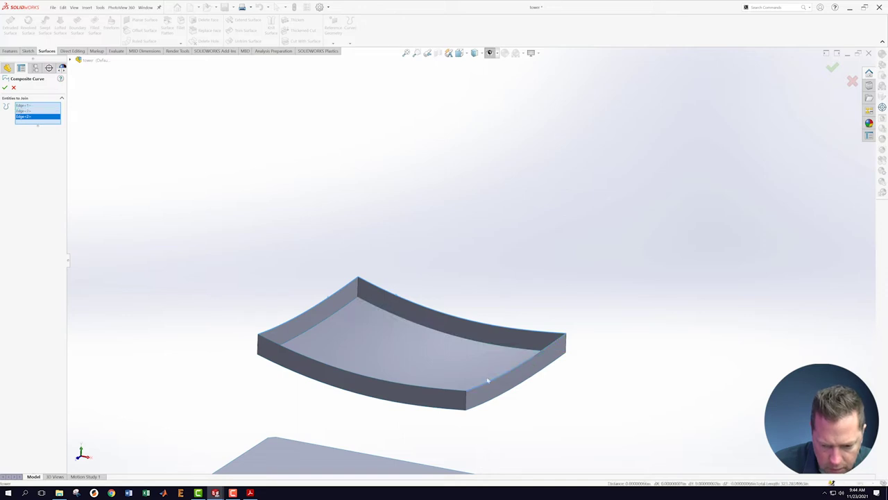
pyautogui.click(440, 392)
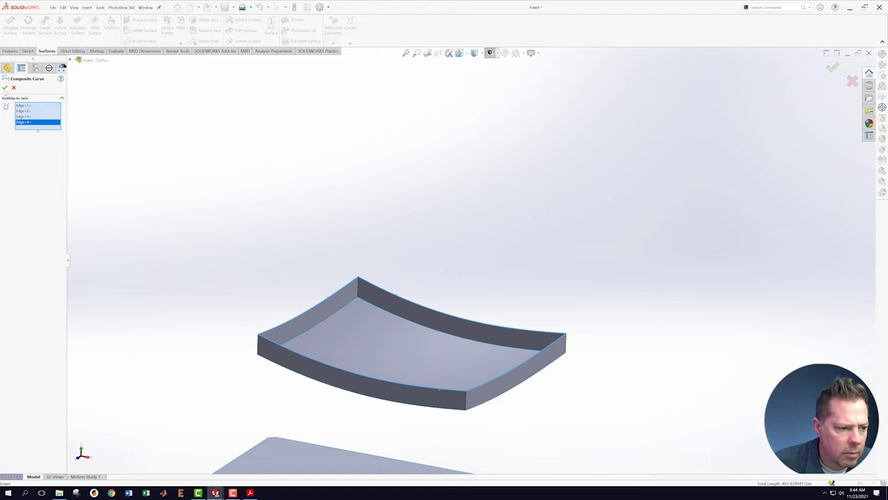
pyautogui.click(5, 88)
pyautogui.scroll(3, 406, 216)
pyautogui.moveTo(519, 219); pyautogui.dragTo(515, 199, button='middle')
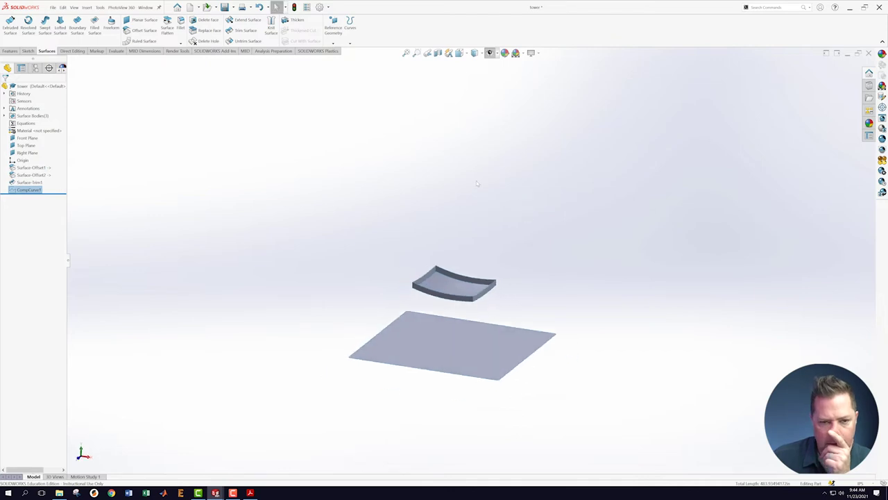
# Save the tower part and switch to the Wind_Turbine assembly window.
pyautogui.click(54, 7)
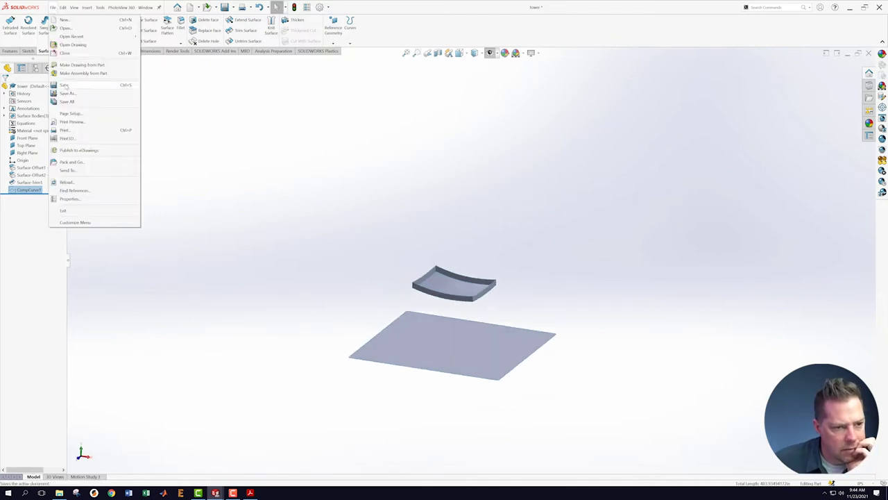
pyautogui.click(125, 83)
pyautogui.click(145, 8)
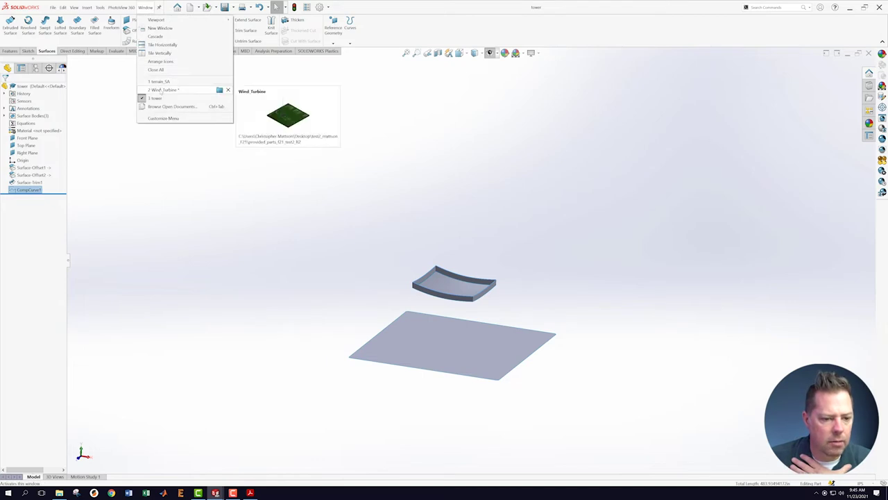
pyautogui.click(163, 90)
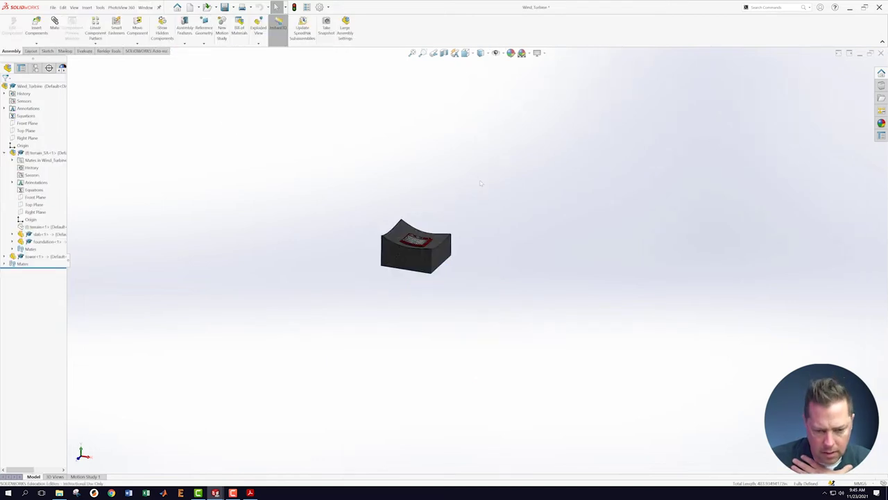
# Show the hidden terrain component in the assembly and view it together with the slab, foundation and tower axis.
pyautogui.scroll(-10, 429, 244)
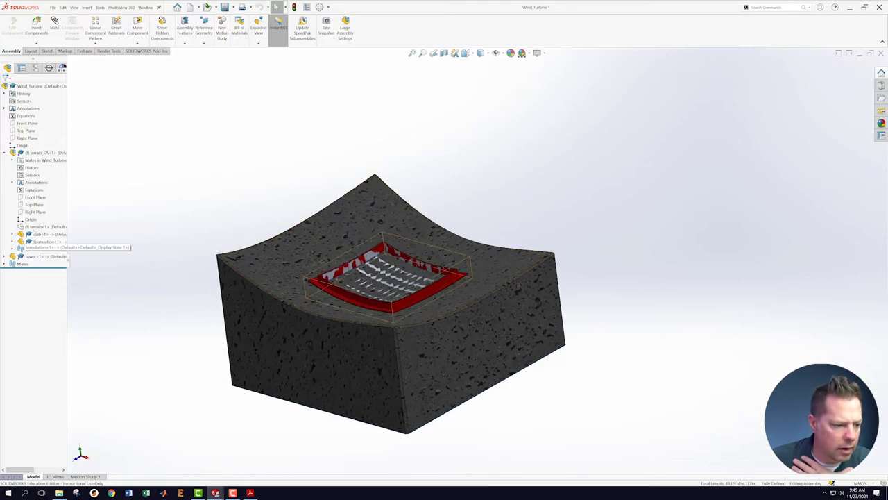
pyautogui.rightClick(40, 227)
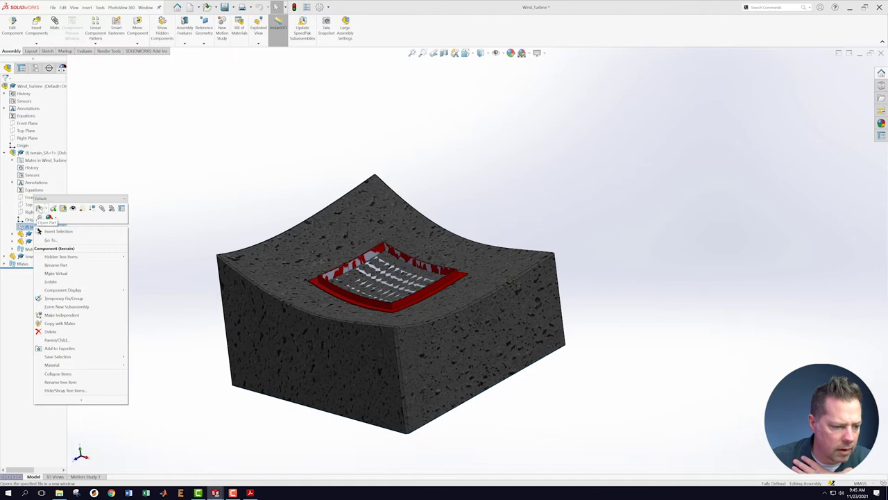
pyautogui.click(73, 209)
pyautogui.click(173, 179)
pyautogui.scroll(7, 366, 262)
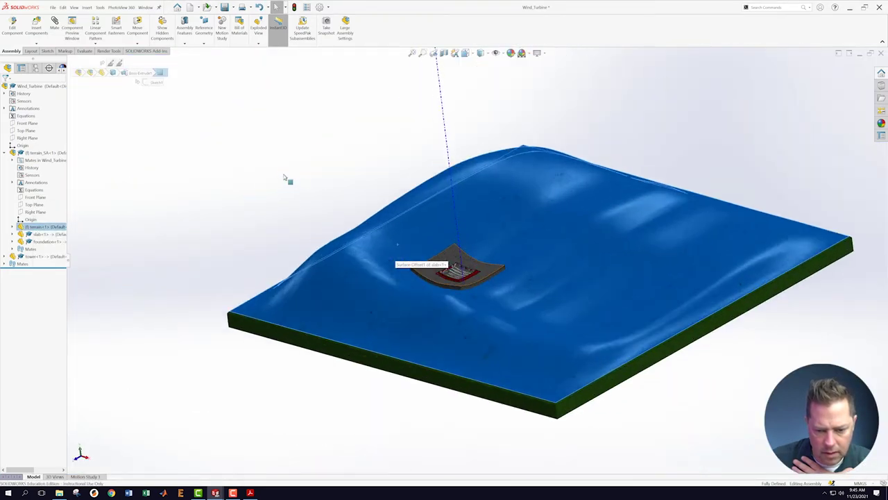
pyautogui.click(287, 180)
pyautogui.moveTo(272, 190); pyautogui.dragTo(324, 210, button='middle')
pyautogui.scroll(2, 472, 218)
pyautogui.scroll(-2, 485, 234)
pyautogui.moveTo(282, 264); pyautogui.dragTo(282, 234, button='middle')
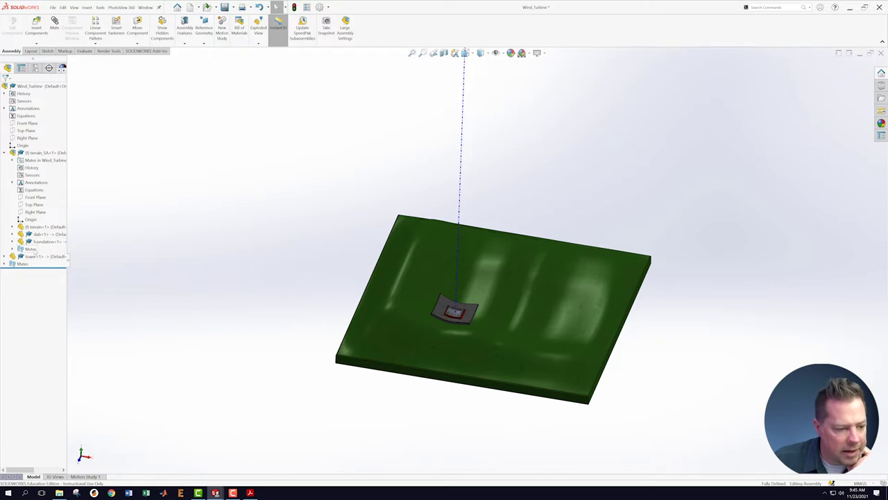
# Open the tower part from the assembly in its own window.
pyautogui.rightClick(32, 259)
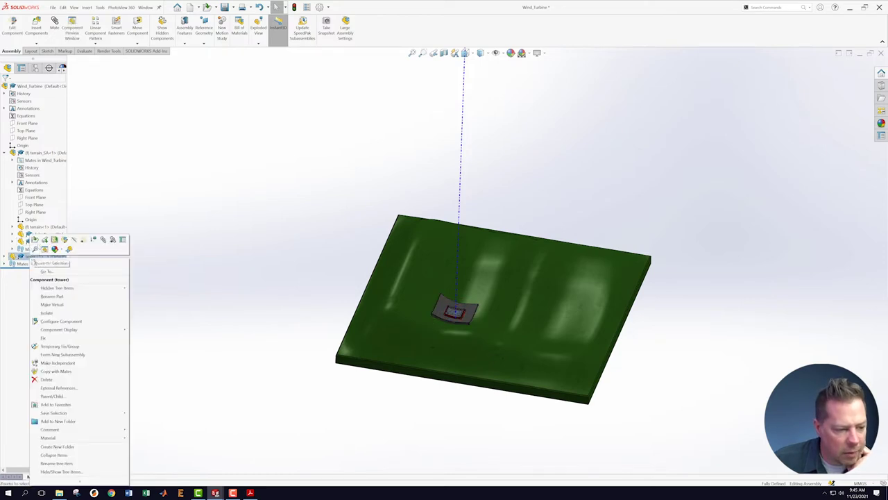
pyautogui.click(37, 243)
pyautogui.scroll(5, 572, 276)
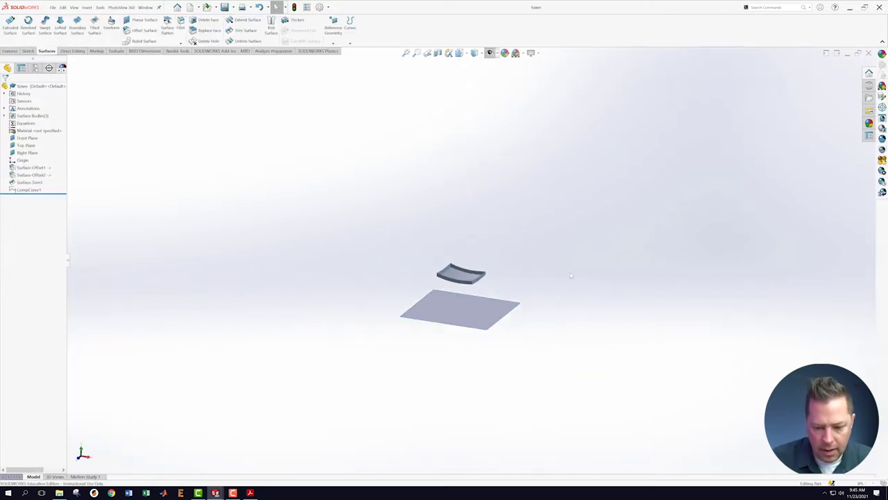
pyautogui.scroll(-1, 681, 270)
pyautogui.scroll(1, 487, 229)
pyautogui.moveTo(487, 229); pyautogui.dragTo(483, 196, button='middle')
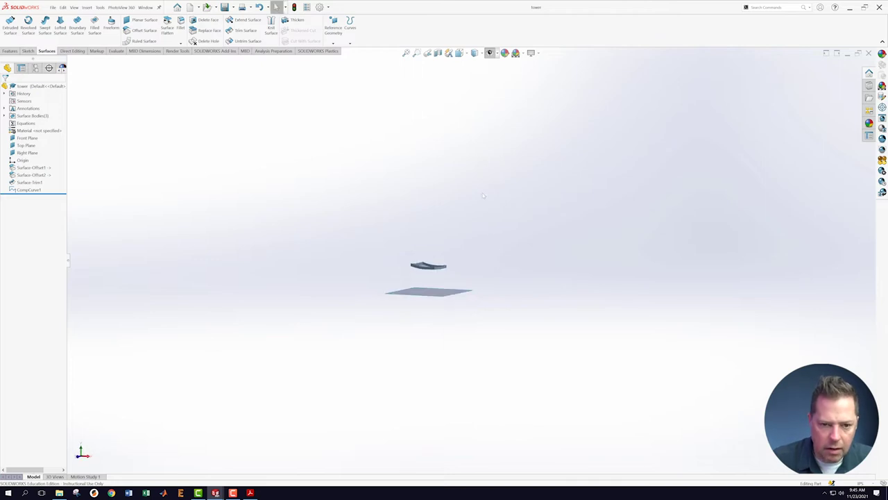
# Turn the display of reference planes back on in the tower part.
pyautogui.click(497, 55)
pyautogui.click(515, 71)
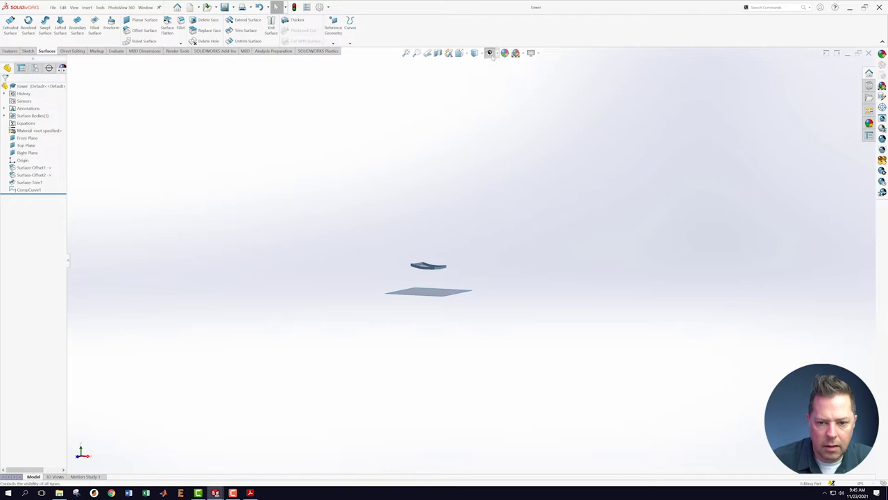
pyautogui.click(489, 53)
pyautogui.moveTo(544, 173); pyautogui.dragTo(526, 200, button='middle')
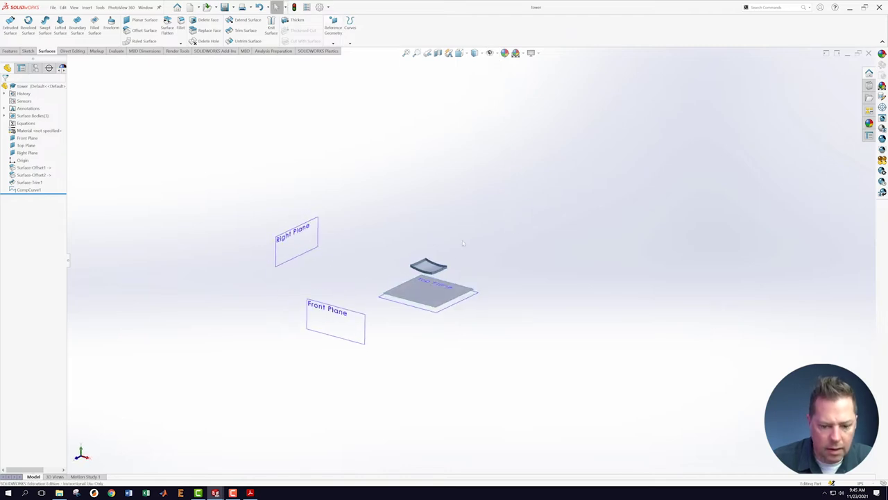
# Create a reference plane offset 3720 in upward from the flat bottom slab surface, using Flip offset.
pyautogui.click(440, 295)
pyautogui.moveTo(531, 266); pyautogui.dragTo(467, 252, button='middle')
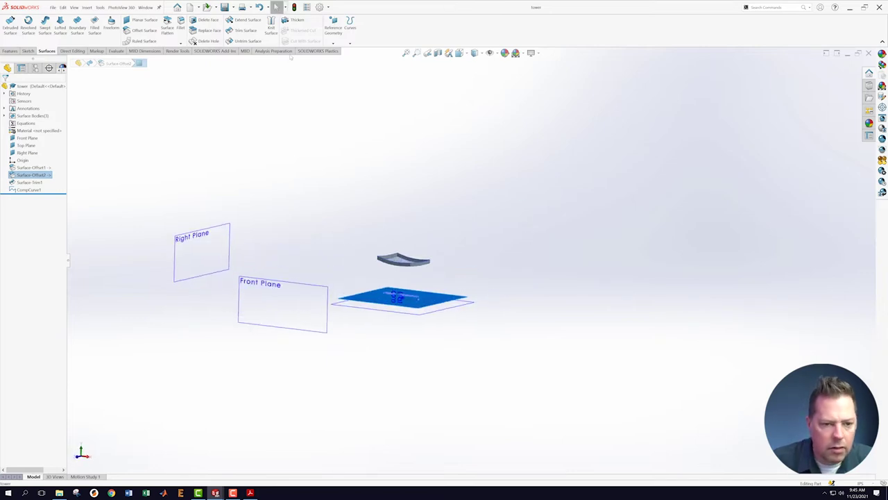
pyautogui.click(330, 43)
pyautogui.click(337, 49)
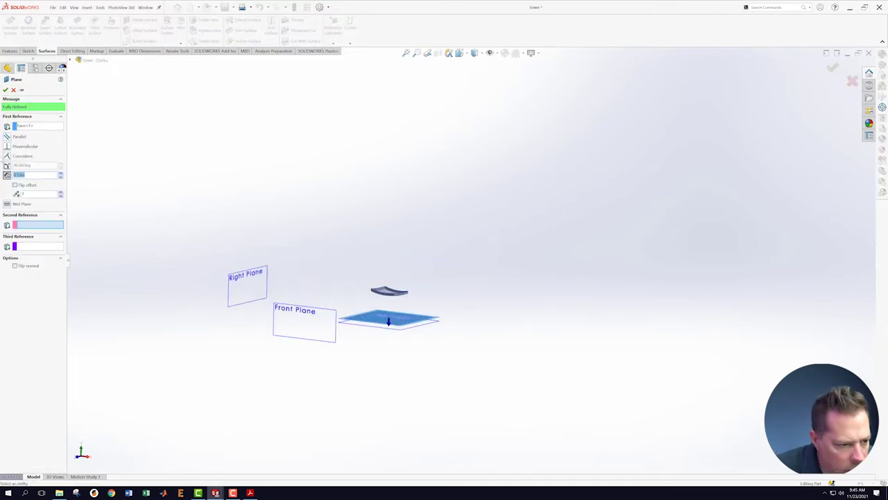
pyautogui.click(15, 184)
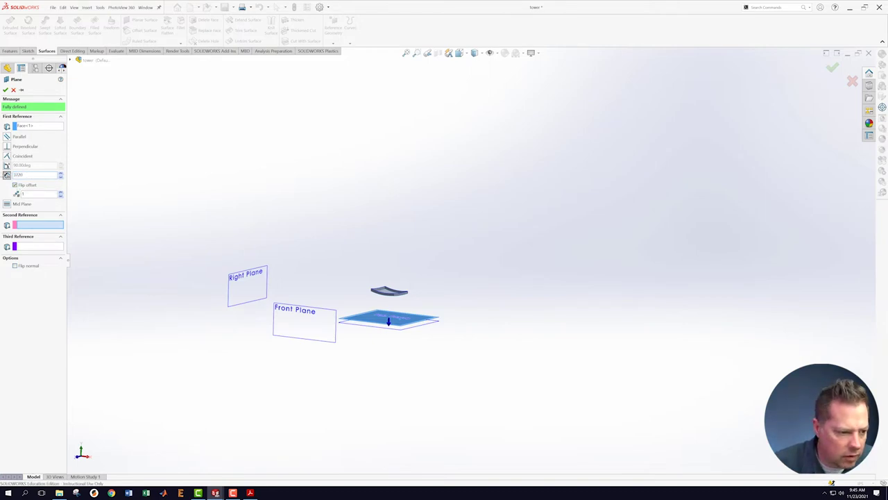
pyautogui.press('Return')
pyautogui.scroll(8, 537, 242)
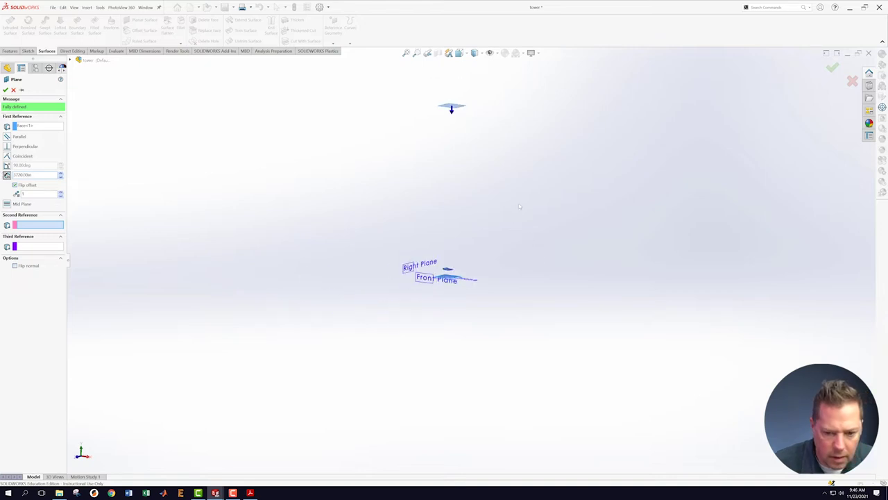
pyautogui.scroll(-1, 515, 156)
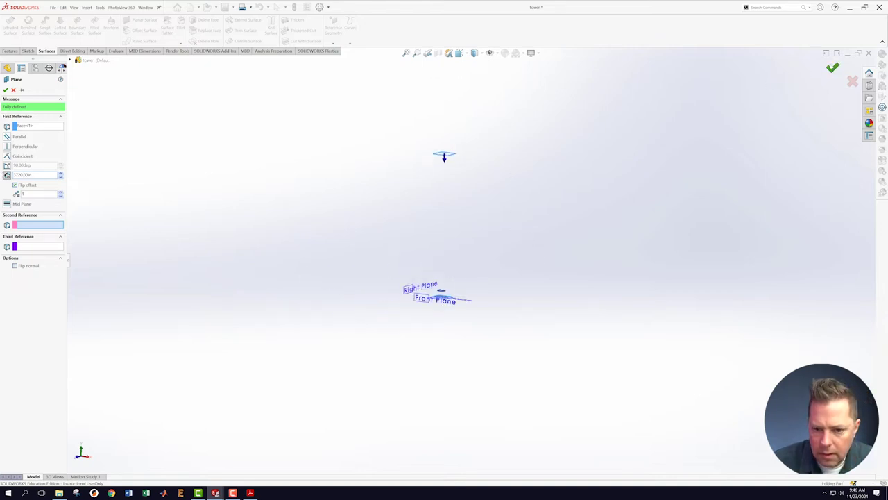
pyautogui.press('Return')
# Check the slab-bottom-to-tower-top distance in the Reconfigurable Tower PDF drawing and return to the tower part.
pyautogui.click(251, 493)
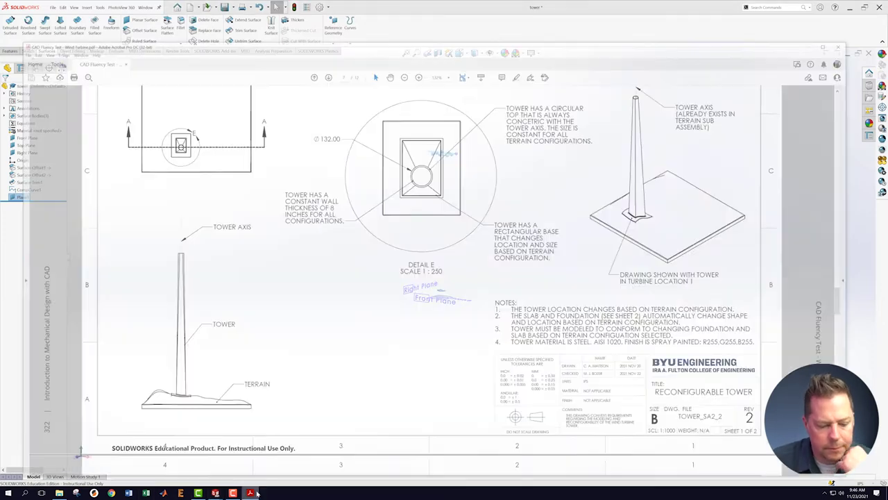
pyautogui.scroll(1, 383, 252)
pyautogui.scroll(-9, 379, 258)
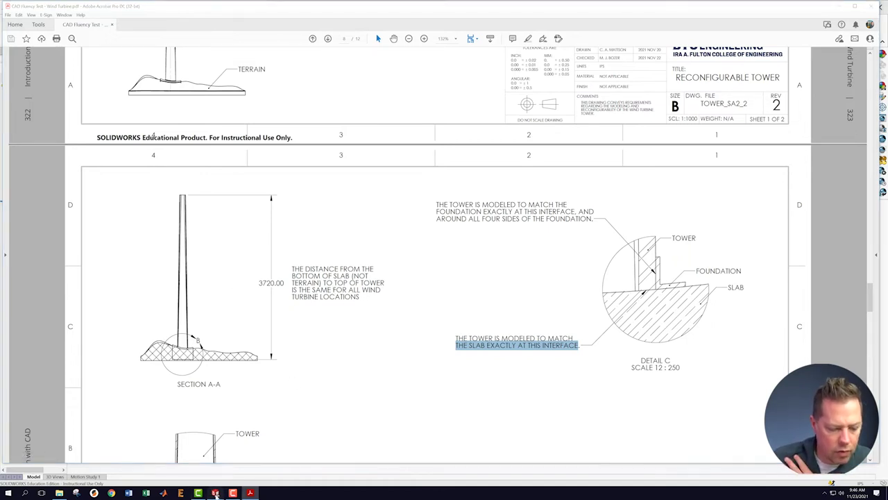
pyautogui.moveTo(215, 492)
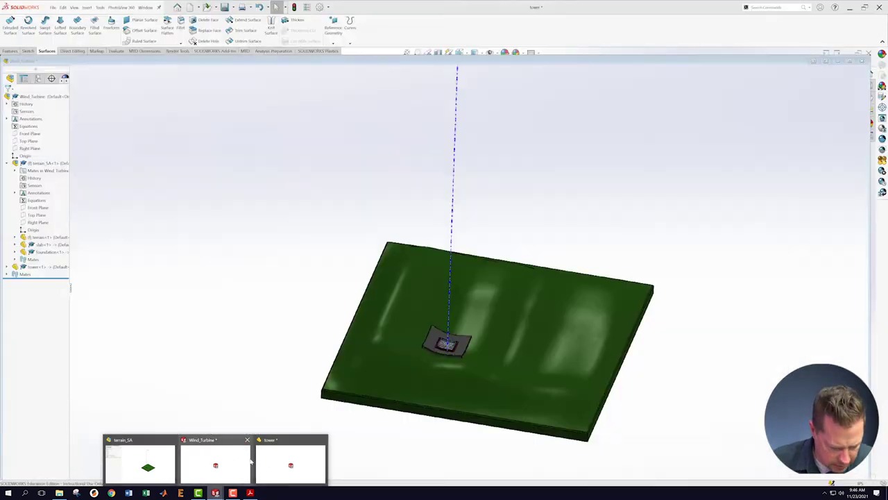
pyautogui.click(281, 459)
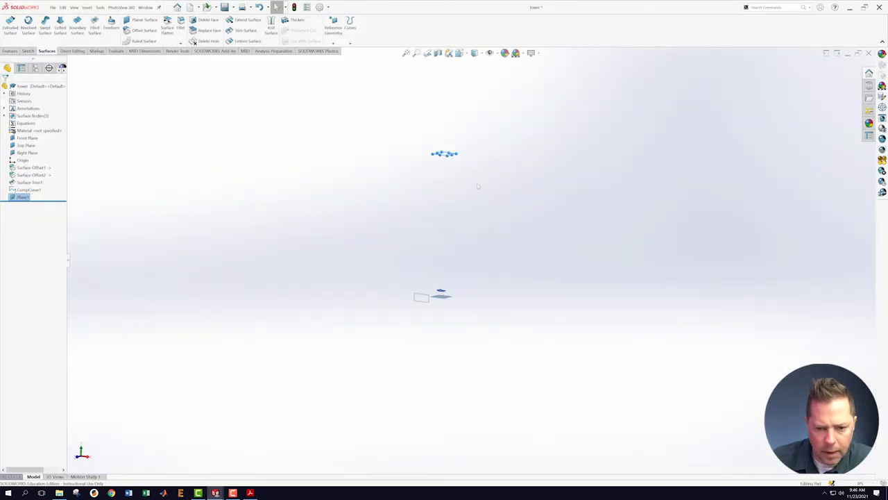
# Review the offset plane's definition, including its reference face, distance and direction.
pyautogui.click(508, 236)
pyautogui.rightClick(28, 197)
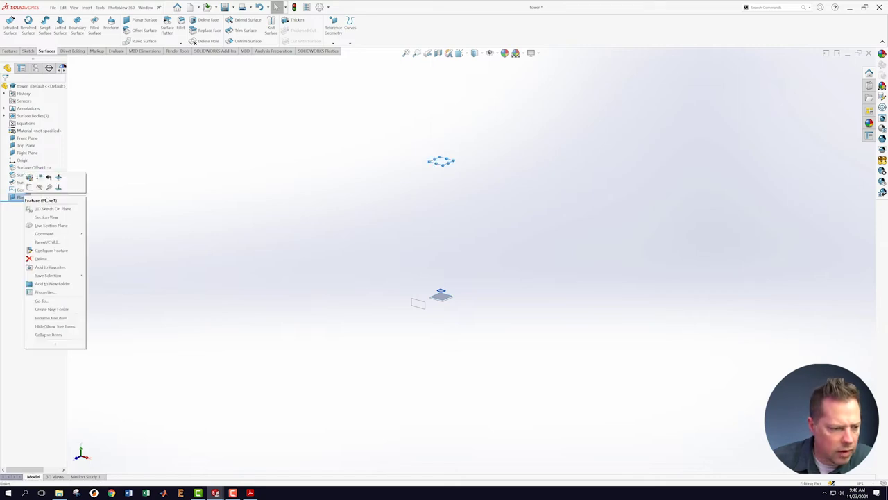
pyautogui.click(40, 185)
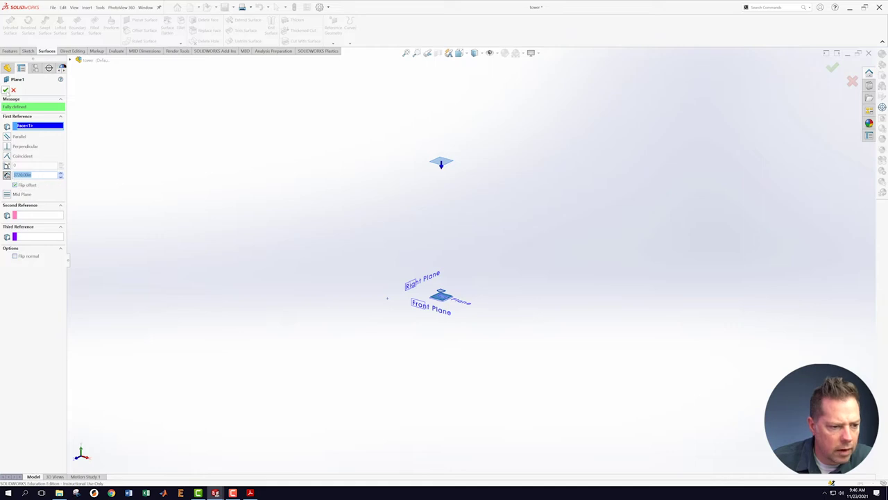
pyautogui.click(5, 90)
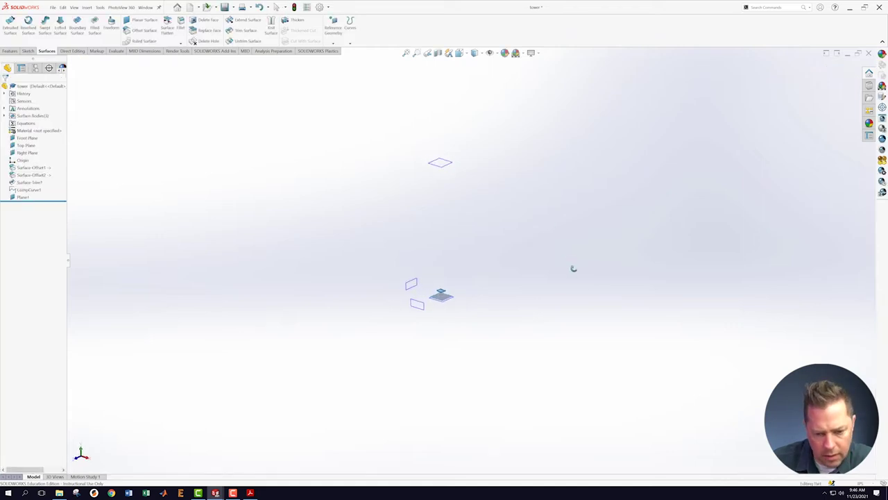
# Save the tower part and switch to the Wind_Turbine assembly window.
pyautogui.click(53, 8)
pyautogui.click(52, 8)
pyautogui.click(144, 7)
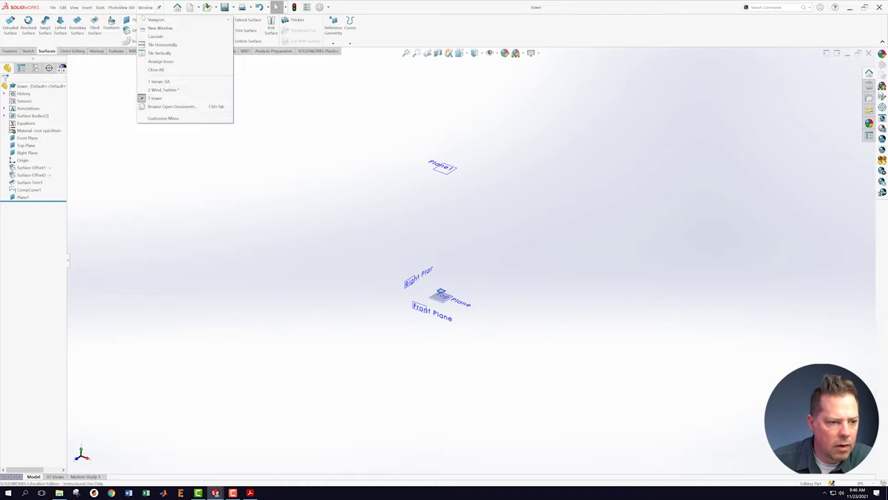
pyautogui.click(165, 90)
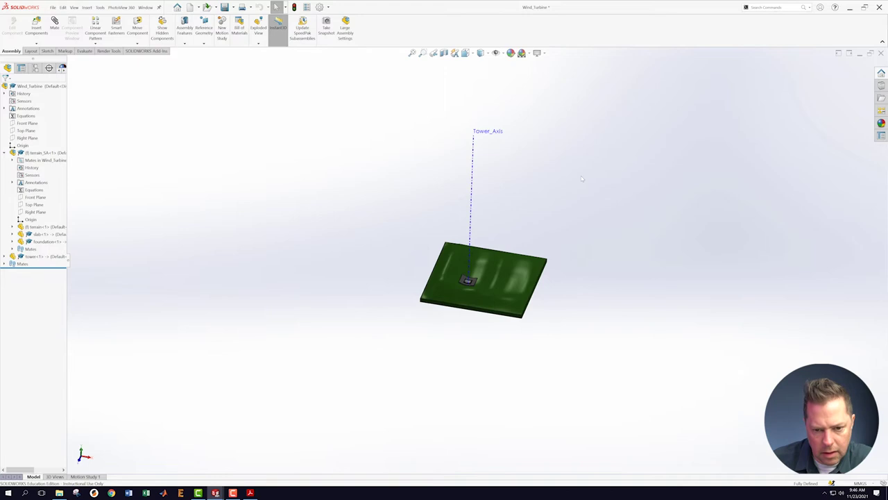
# Display the reference planes in the assembly and check the tower's upper offset plane against the tower axis.
pyautogui.scroll(-2, 581, 179)
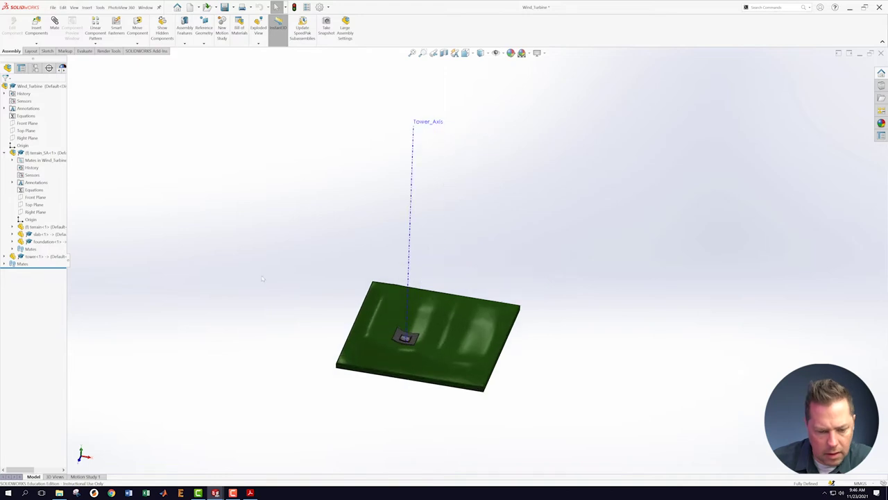
pyautogui.click(496, 53)
pyautogui.click(497, 64)
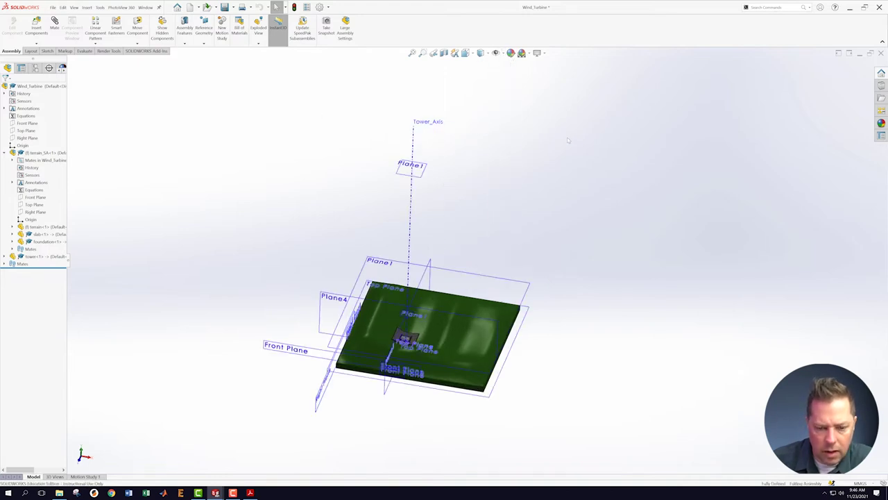
pyautogui.moveTo(471, 199); pyautogui.dragTo(448, 177, button='middle')
pyautogui.scroll(-3, 435, 218)
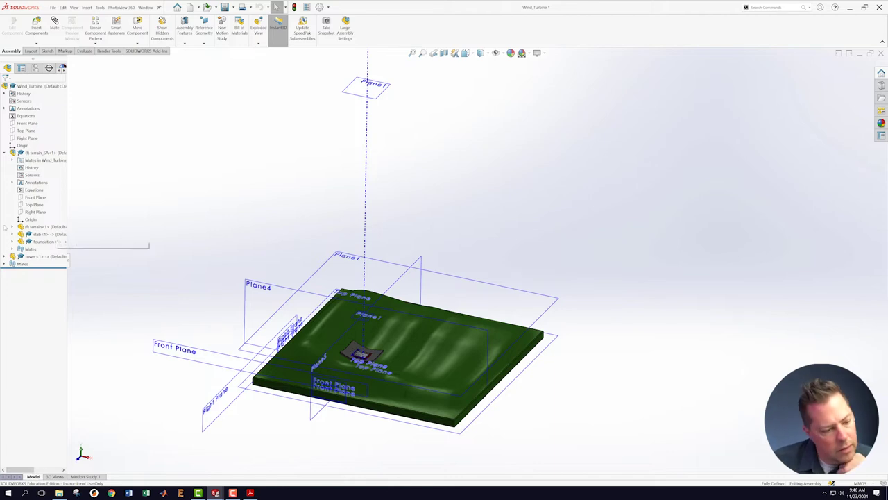
# Start editing the tower component in the context of the Wind_Turbine assembly.
pyautogui.rightClick(35, 258)
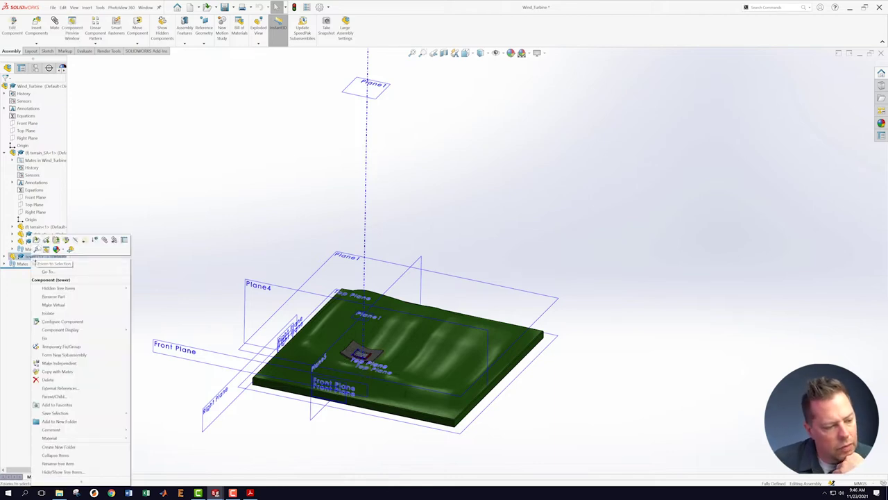
pyautogui.click(66, 240)
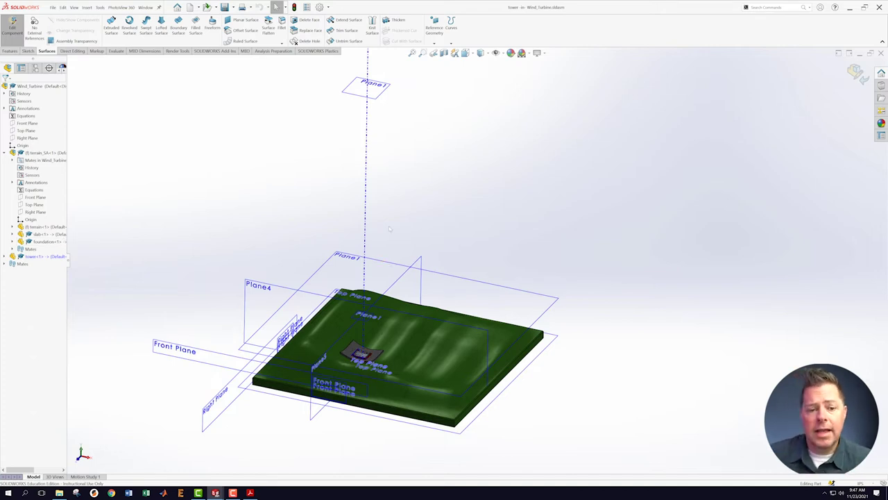
pyautogui.scroll(2, 385, 168)
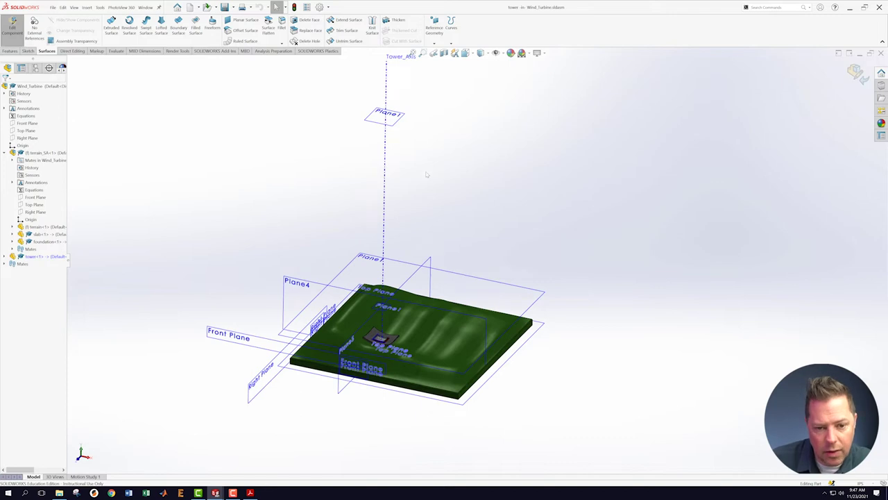
pyautogui.scroll(-4, 411, 144)
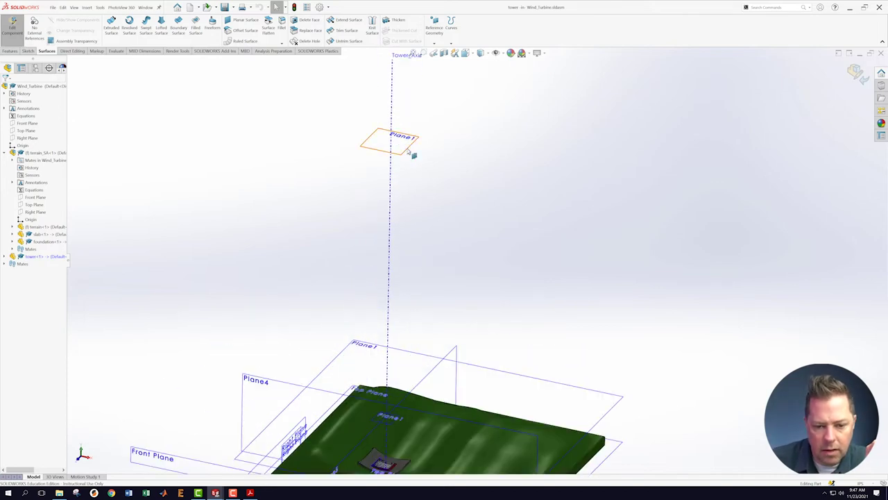
# Start a sketch on the tower's upper offset plane and orient the view normal to it, looking down on the slab and foundation.
pyautogui.rightClick(413, 154)
pyautogui.click(417, 131)
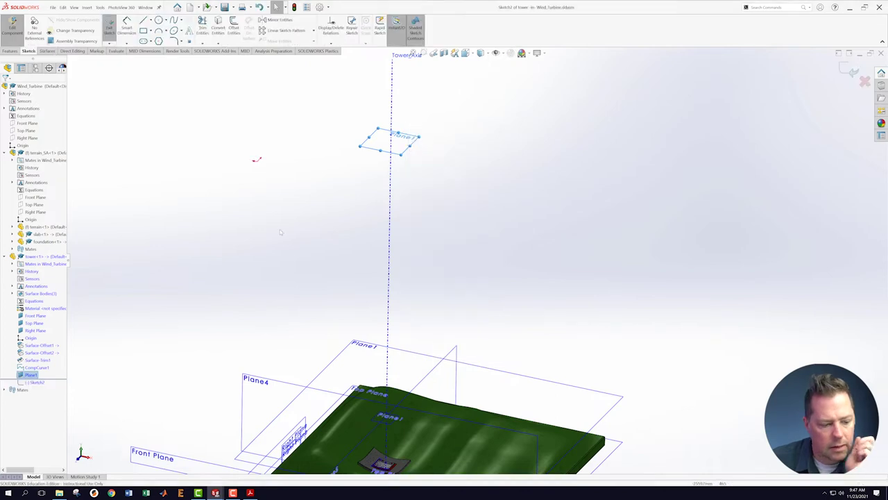
pyautogui.rightClick(34, 381)
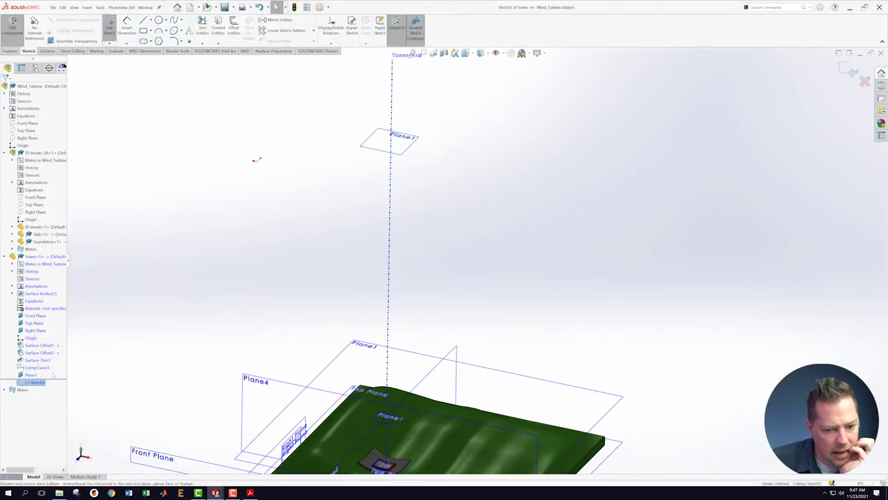
pyautogui.click(53, 375)
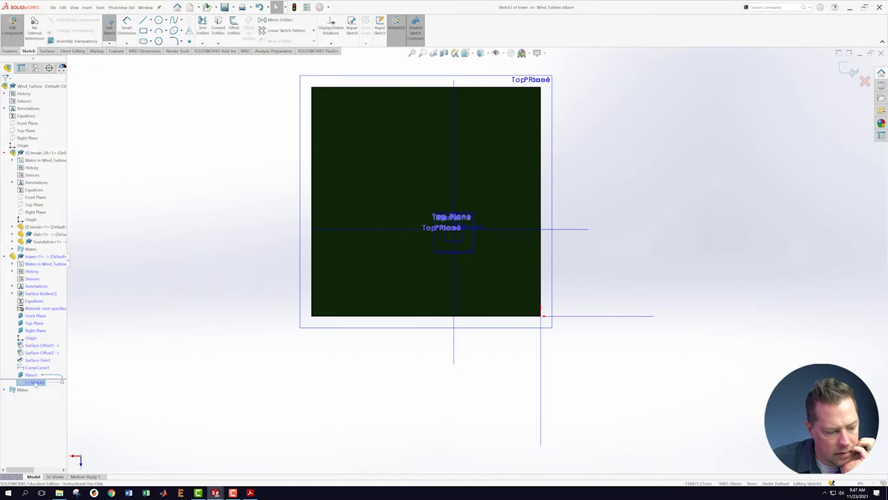
pyautogui.rightClick(35, 381)
pyautogui.click(52, 374)
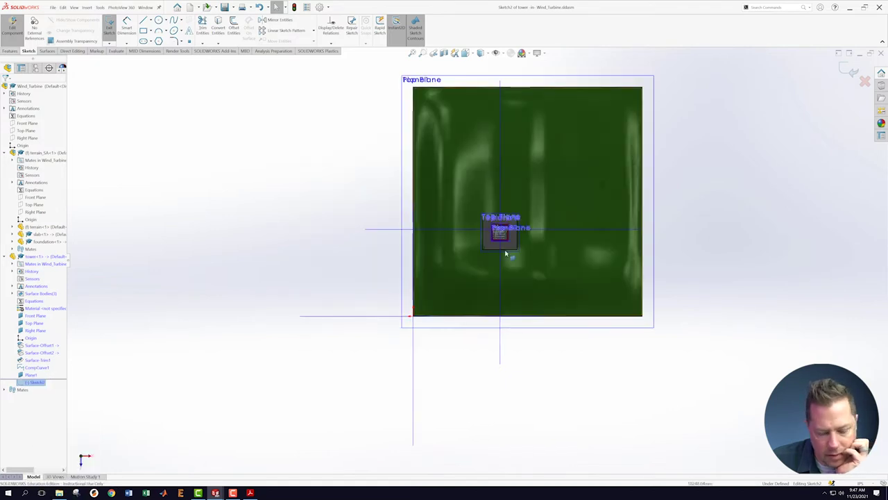
pyautogui.scroll(-10, 499, 258)
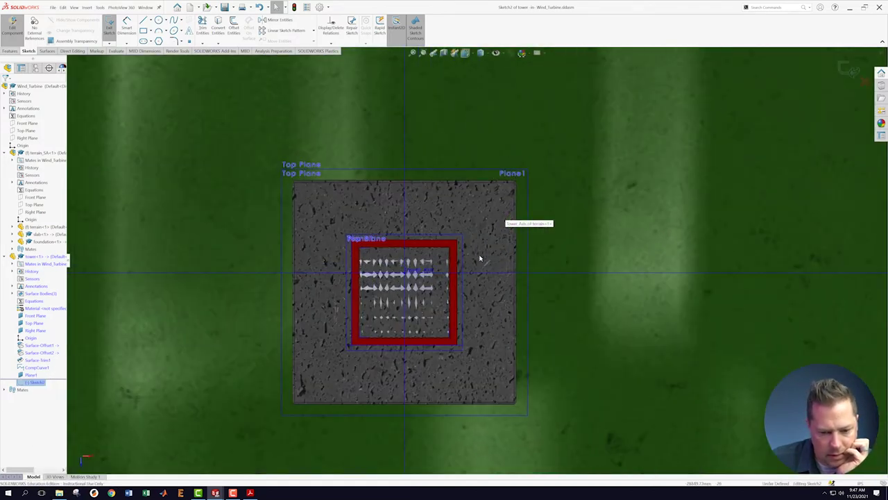
# Sketch a circle about 75 in in diameter on the tower's upper offset plane, centred on the tower axis.
pyautogui.scroll(-2, 480, 258)
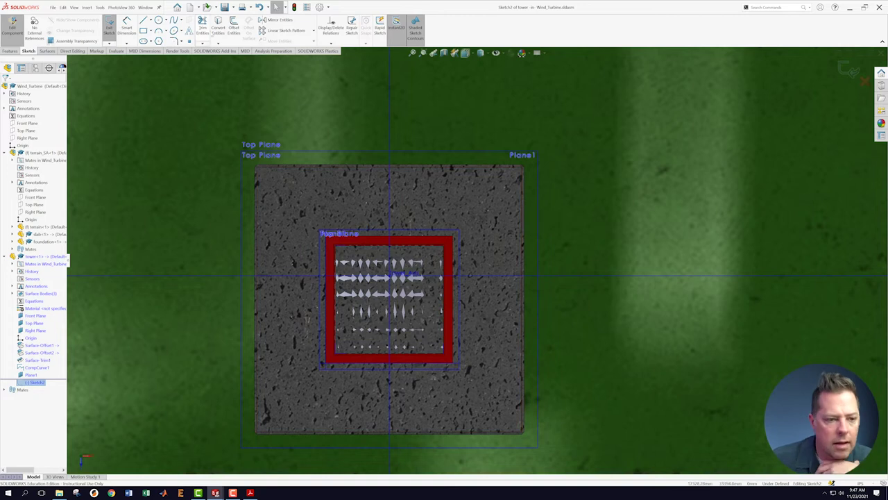
pyautogui.click(158, 20)
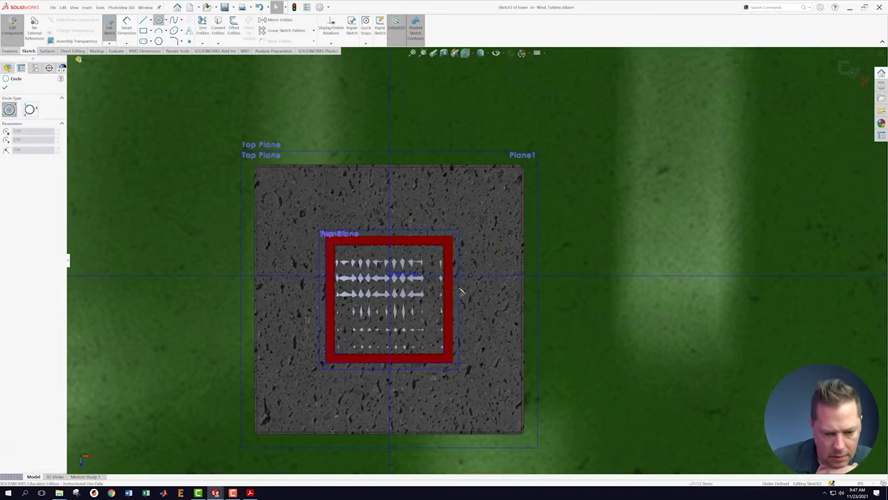
pyautogui.scroll(-3, 443, 299)
pyautogui.scroll(-3, 358, 267)
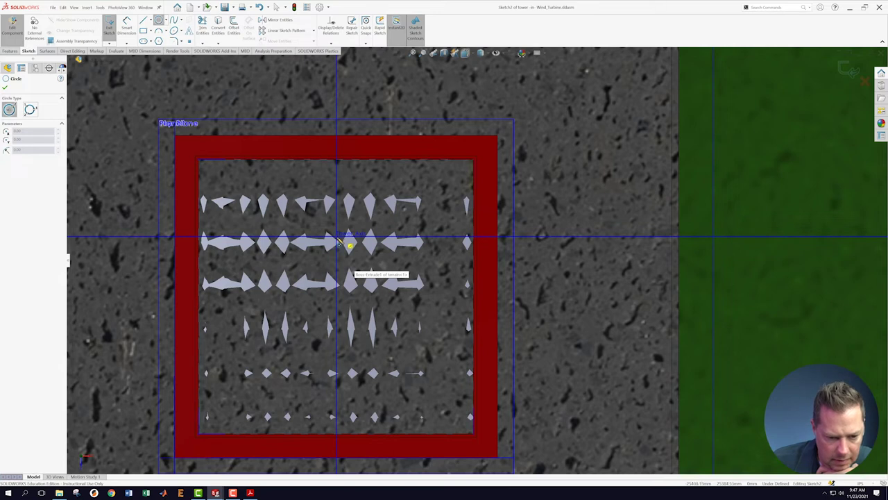
pyautogui.click(338, 239)
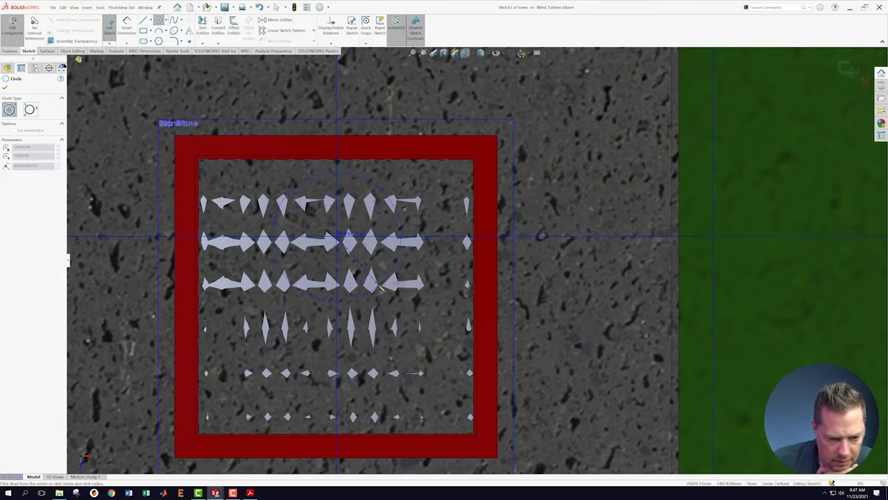
pyautogui.click(380, 289)
pyautogui.press('Escape')
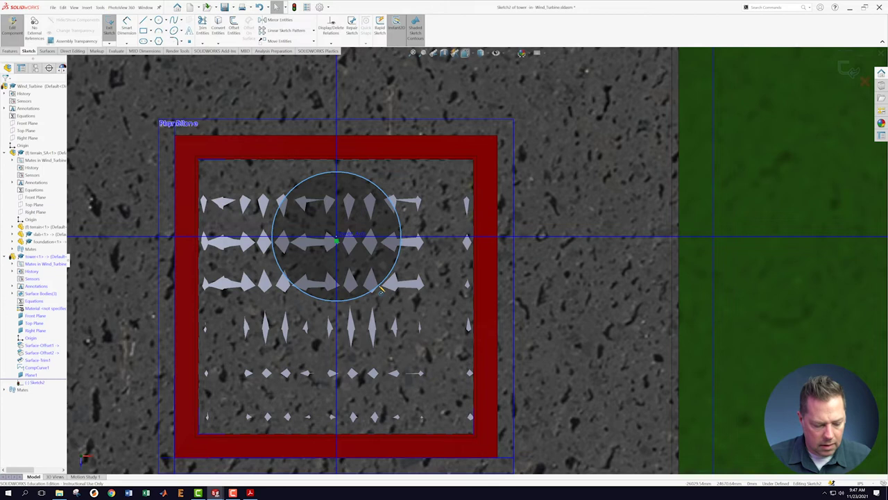
# Dimension the top circle's diameter to 124 in and exit the sketch.
pyautogui.press('s')
pyautogui.click(387, 293)
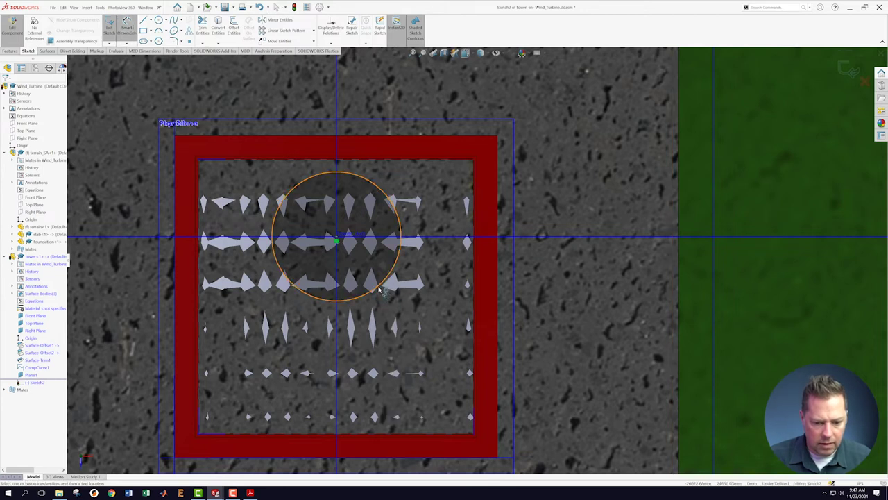
pyautogui.click(393, 300)
pyautogui.click(533, 374)
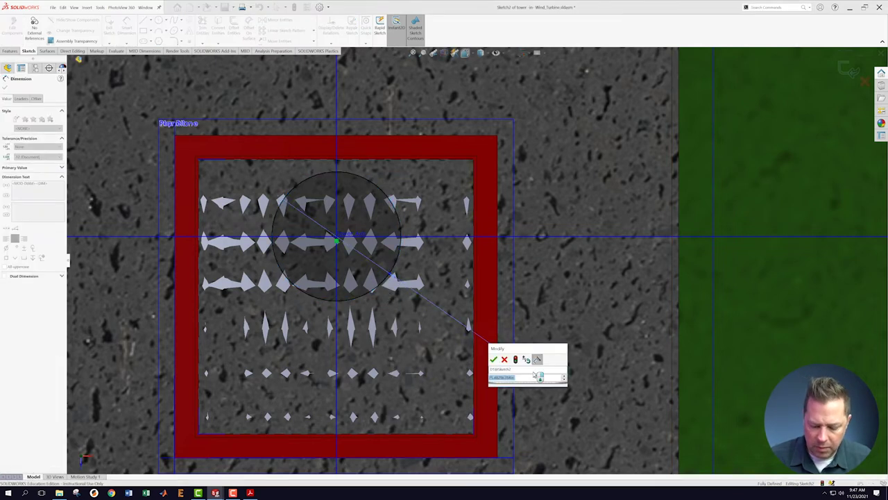
pyautogui.press('Return')
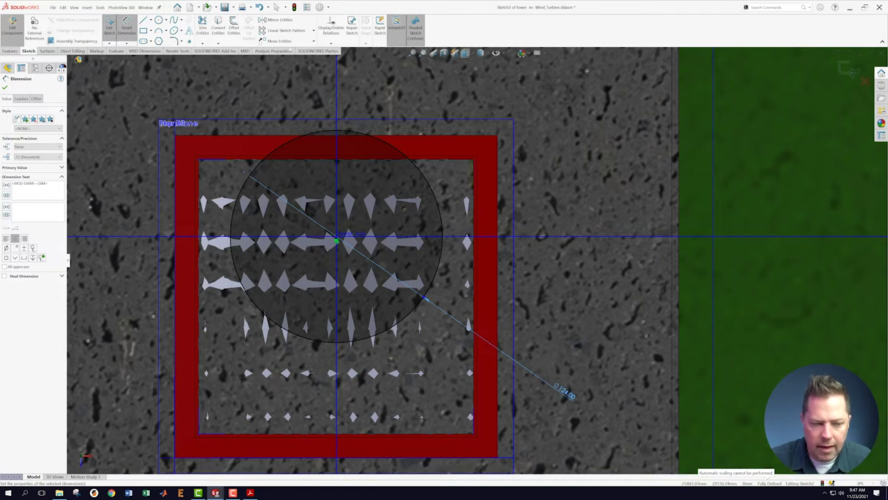
pyautogui.click(852, 72)
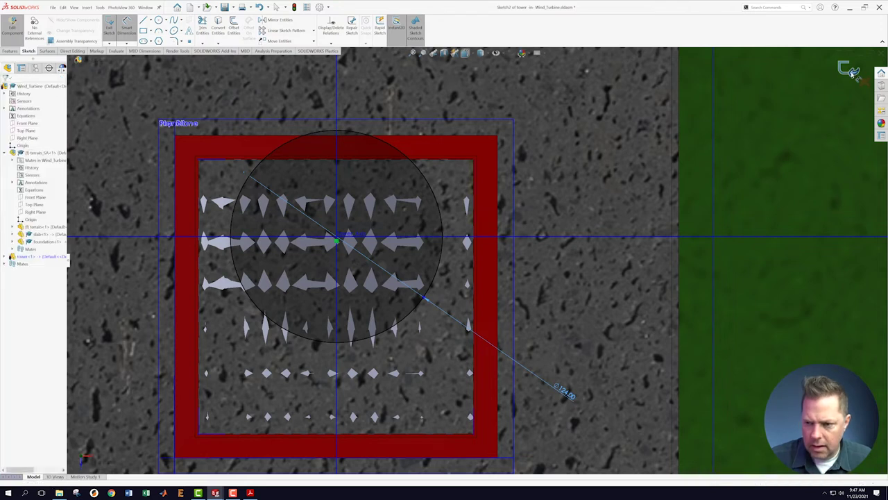
# Inspect the circle along the tower axis and consult the CAD Fluency Test PDF for the tower's top diameter and wall thickness.
pyautogui.scroll(2, 489, 328)
pyautogui.scroll(5, 590, 354)
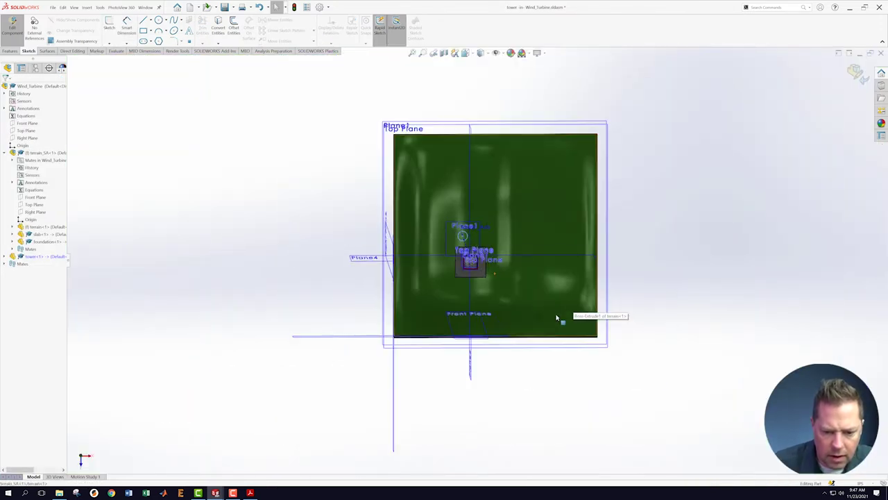
pyautogui.moveTo(556, 318); pyautogui.dragTo(575, 253, button='middle')
pyautogui.scroll(-5, 490, 131)
pyautogui.scroll(4, 575, 253)
pyautogui.scroll(-1, 602, 226)
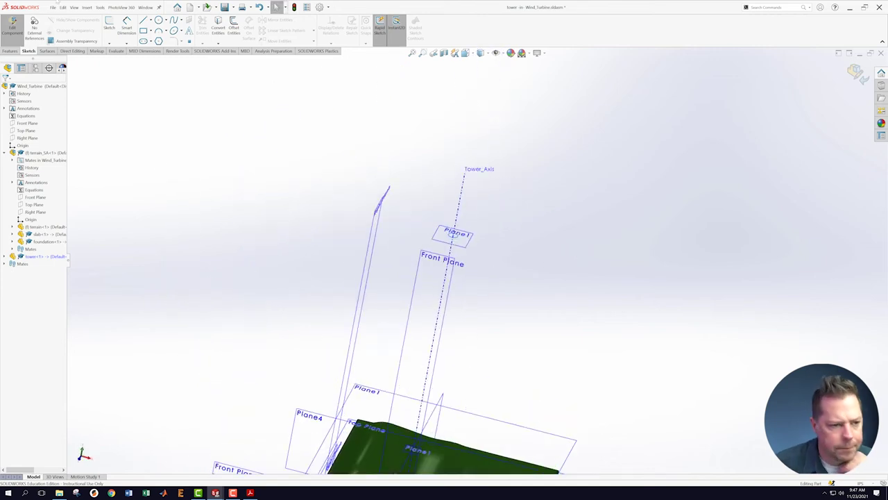
pyautogui.click(250, 492)
pyautogui.scroll(5, 469, 129)
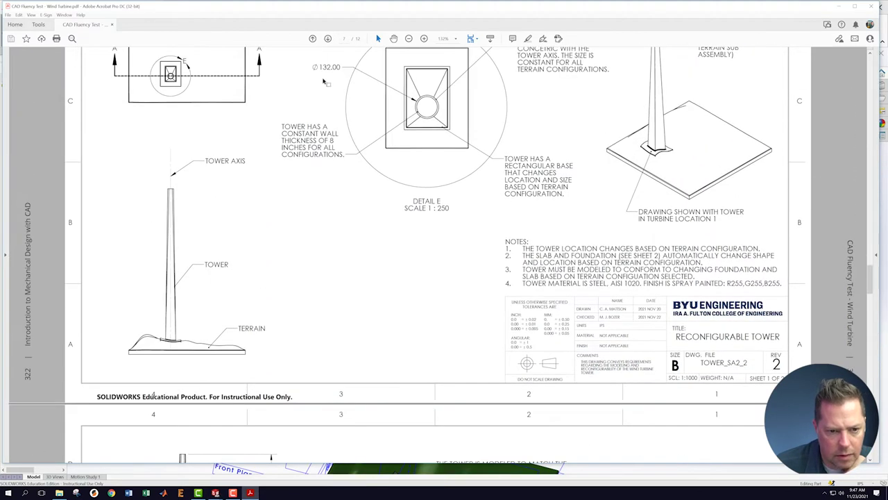
# Save the tower part in its own window and return to the Wind_Turbine assembly window.
pyautogui.moveTo(216, 492)
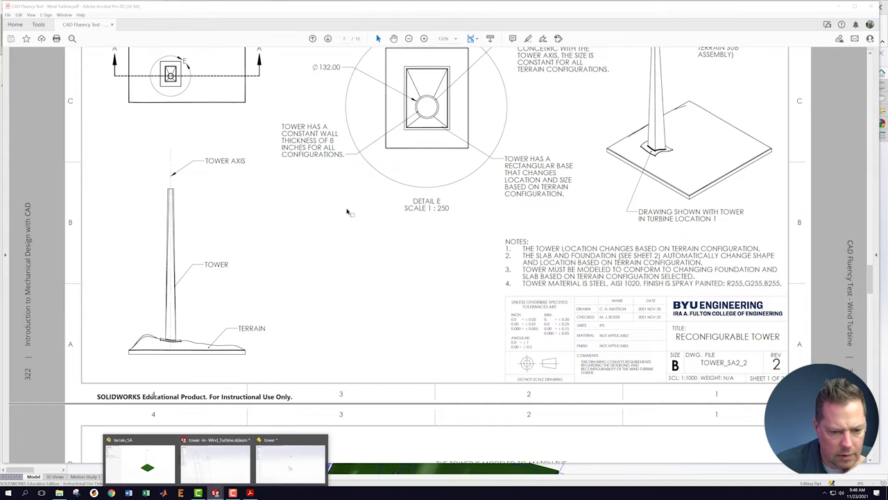
pyautogui.click(271, 463)
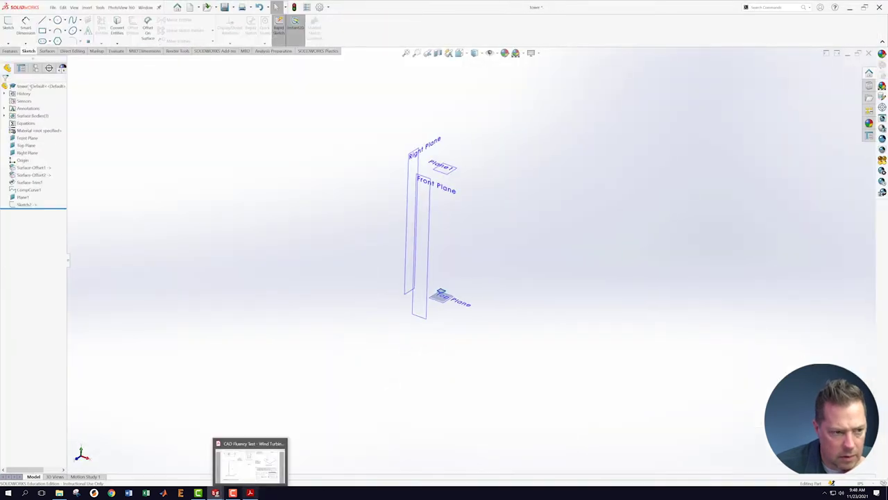
pyautogui.click(52, 7)
pyautogui.click(69, 86)
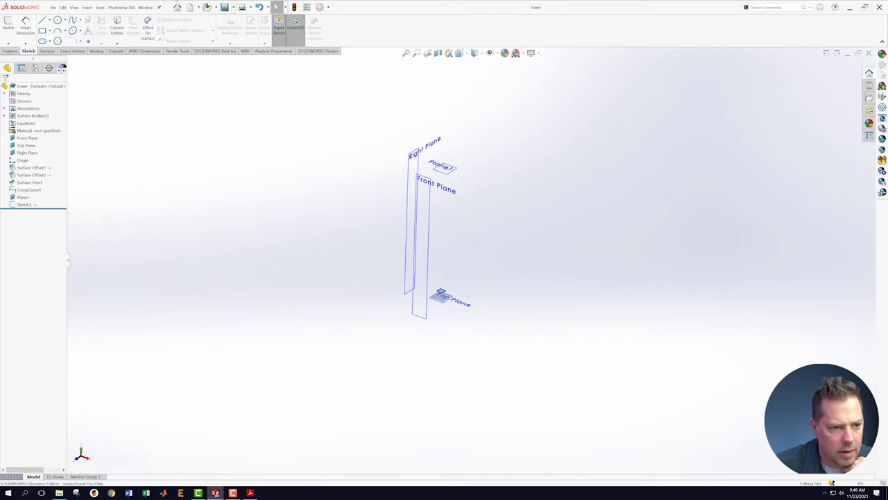
pyautogui.click(146, 8)
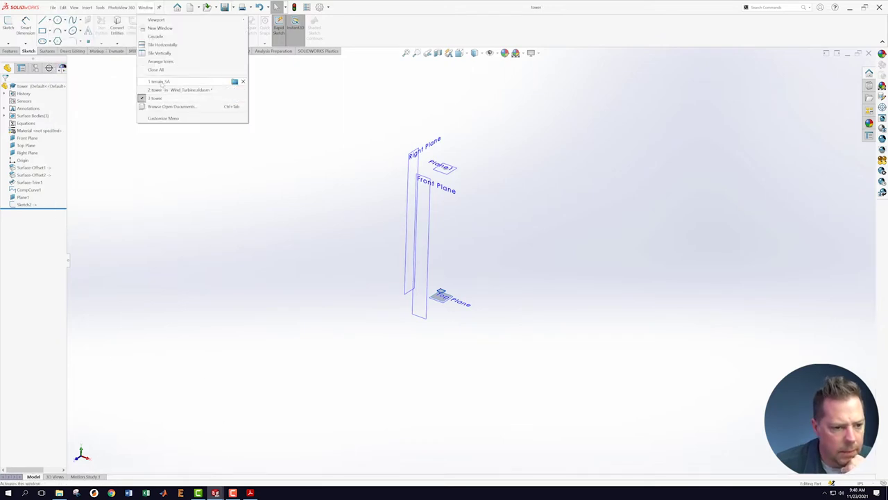
pyautogui.click(166, 89)
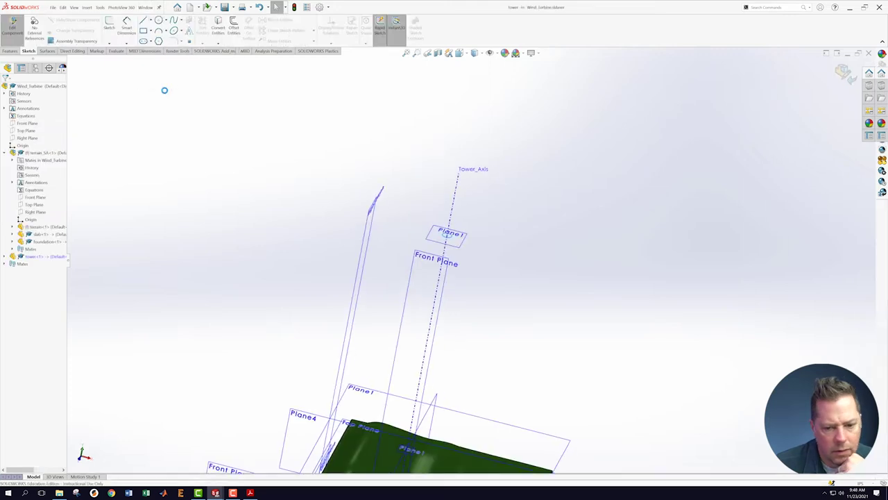
# Edit the tower's top circle sketch, set the circle's diameter to 132 in and exit the sketch.
pyautogui.scroll(-2, 520, 325)
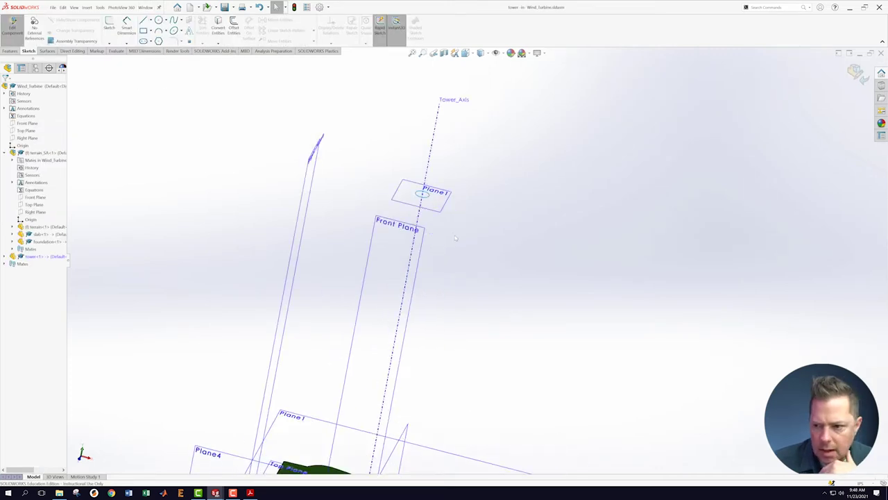
pyautogui.scroll(-1, 455, 238)
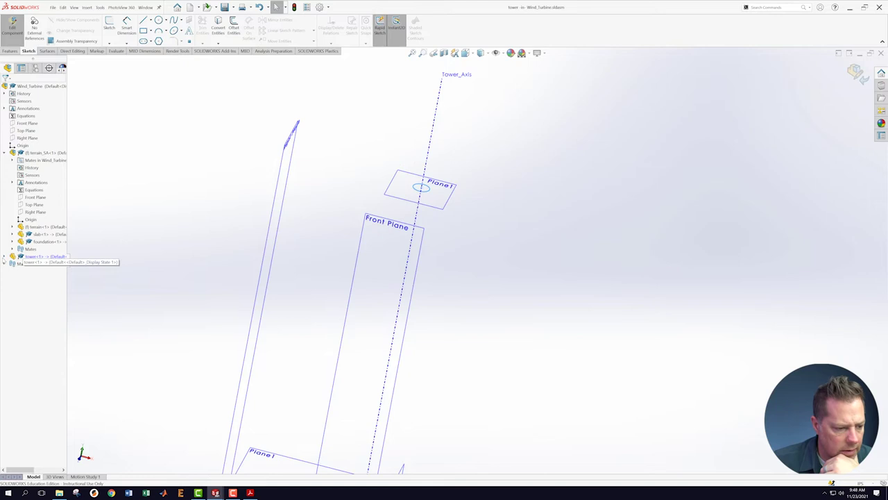
pyautogui.click(5, 256)
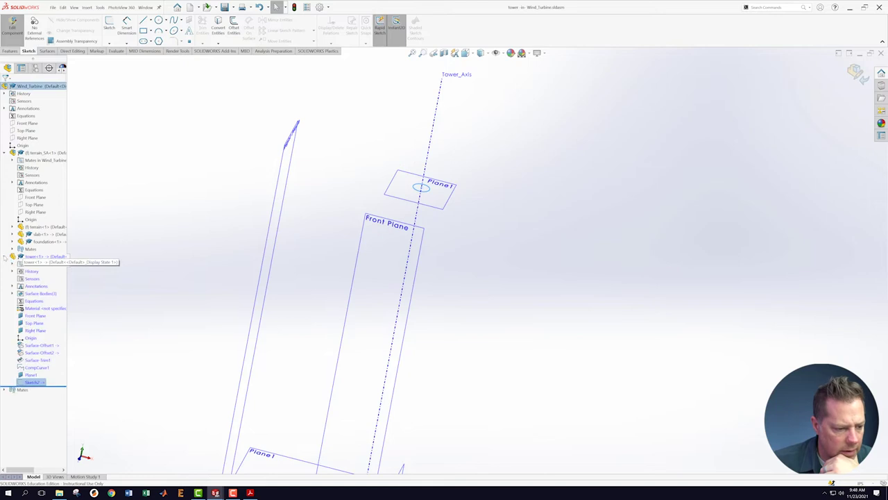
pyautogui.rightClick(34, 382)
pyautogui.click(40, 331)
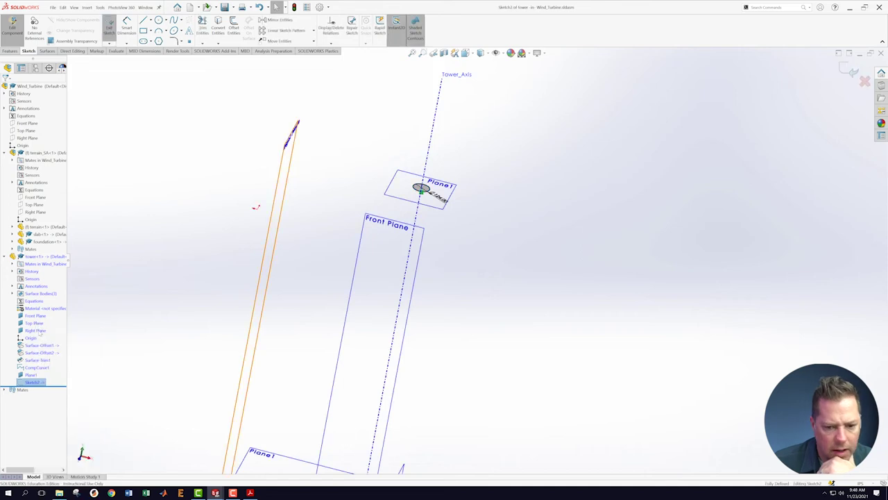
pyautogui.doubleClick(401, 201)
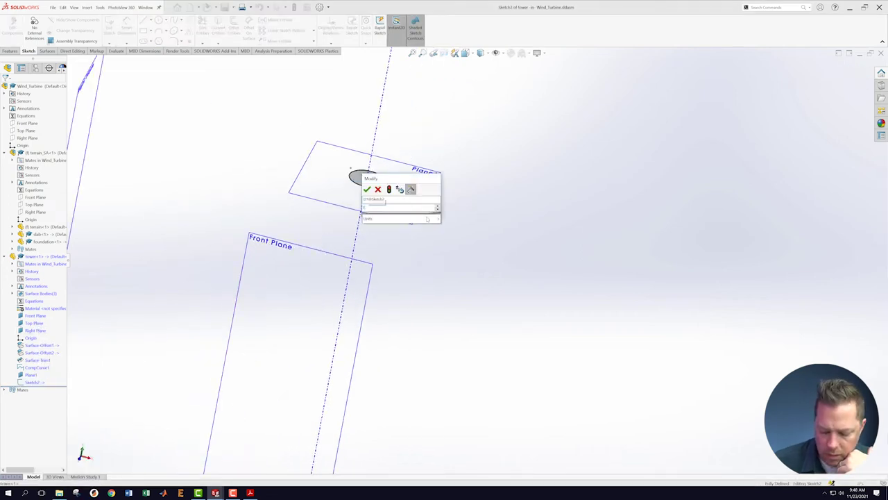
pyautogui.press('Return')
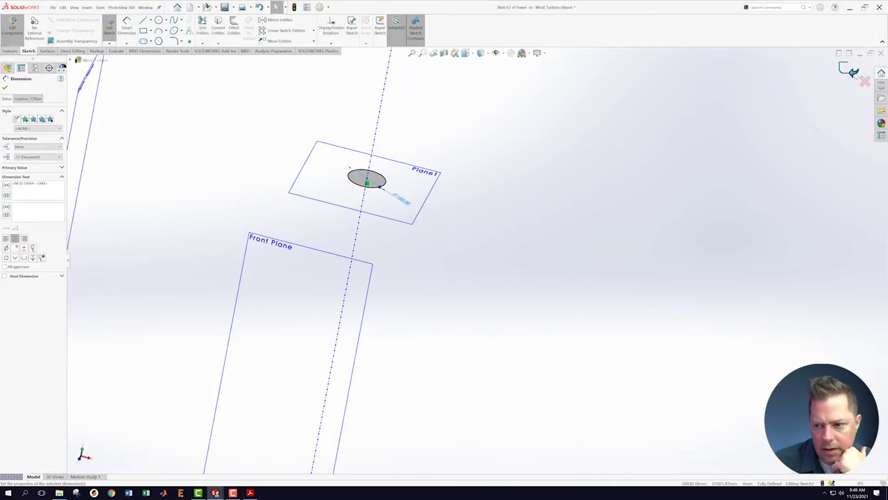
pyautogui.click(849, 70)
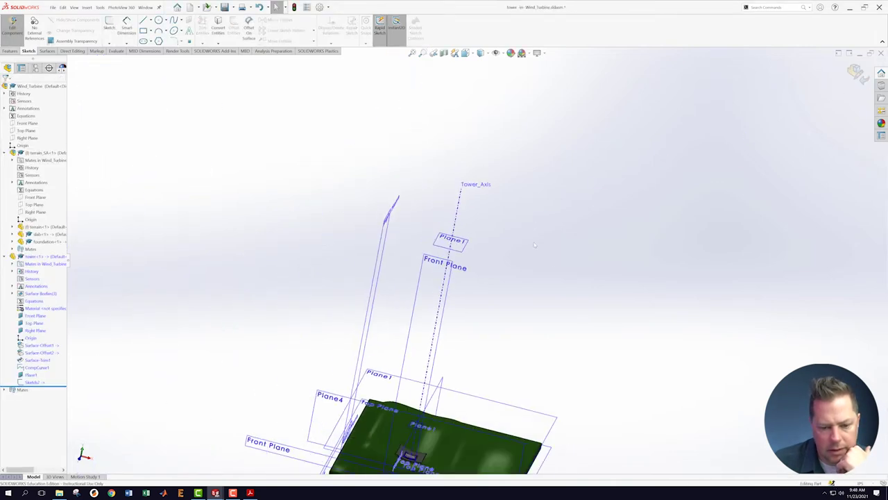
# Display the sketches in the assembly and check the top circle against the tower axis and terrain.
pyautogui.click(496, 54)
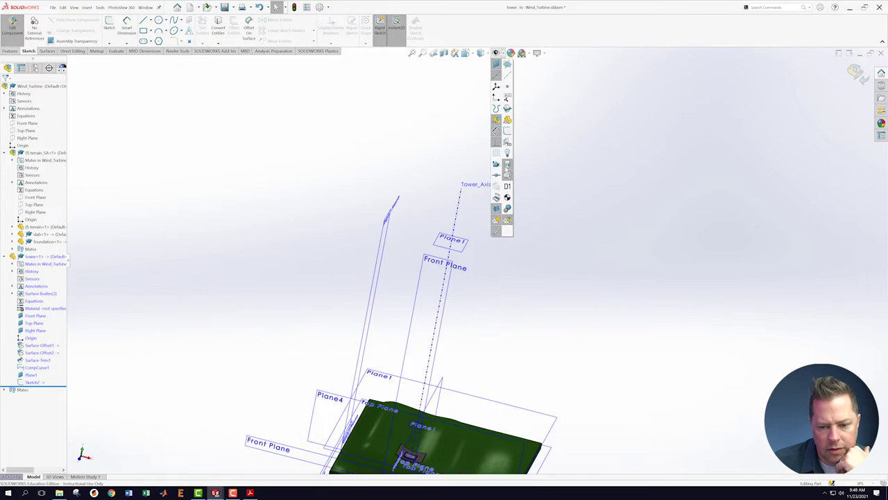
pyautogui.click(507, 134)
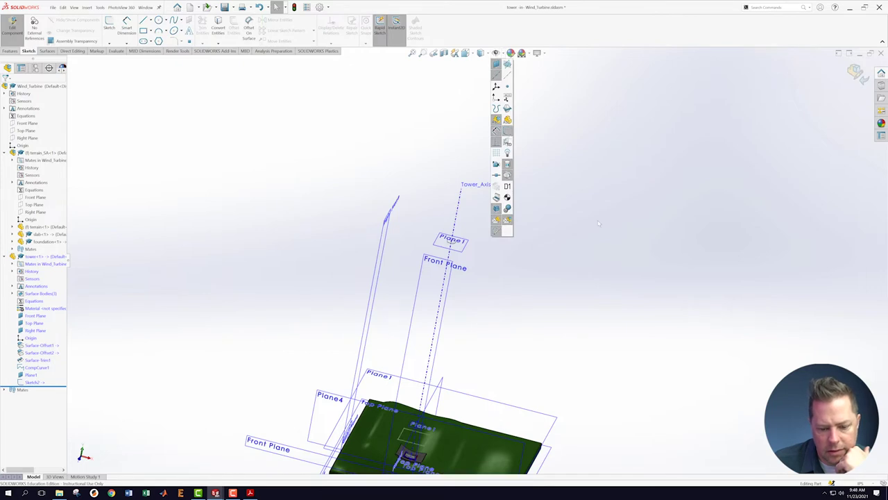
pyautogui.moveTo(566, 248); pyautogui.dragTo(472, 246, button='middle')
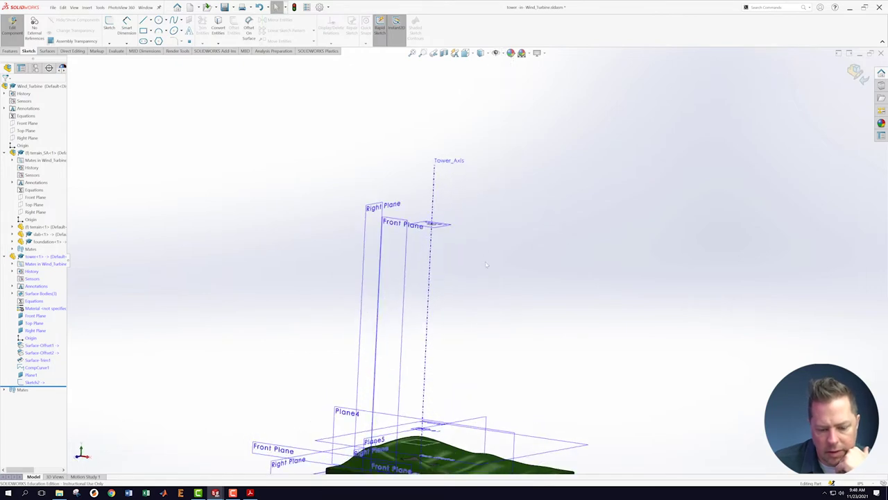
pyautogui.scroll(-2, 485, 251)
pyautogui.scroll(1, 477, 244)
pyautogui.moveTo(479, 240); pyautogui.dragTo(480, 291, button='middle')
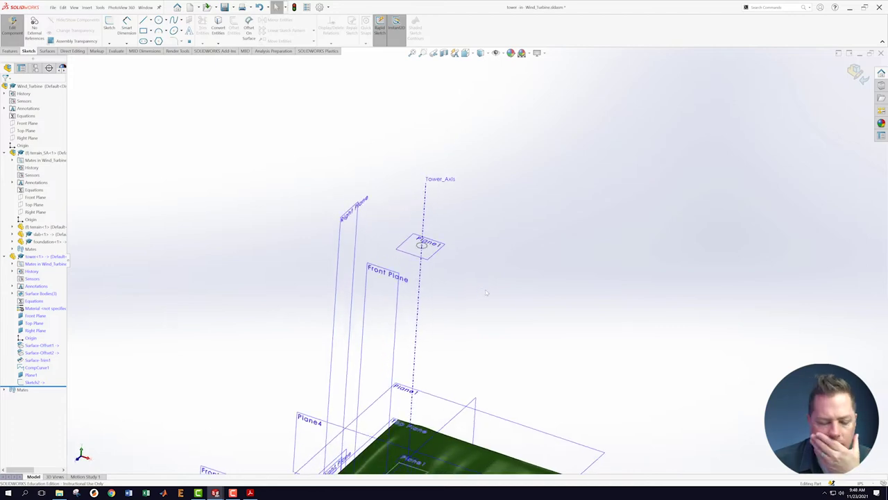
pyautogui.scroll(3, 484, 292)
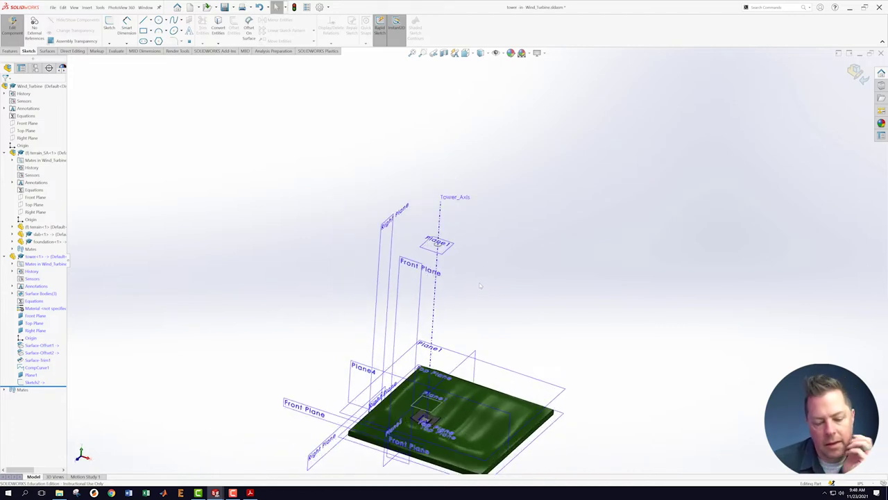
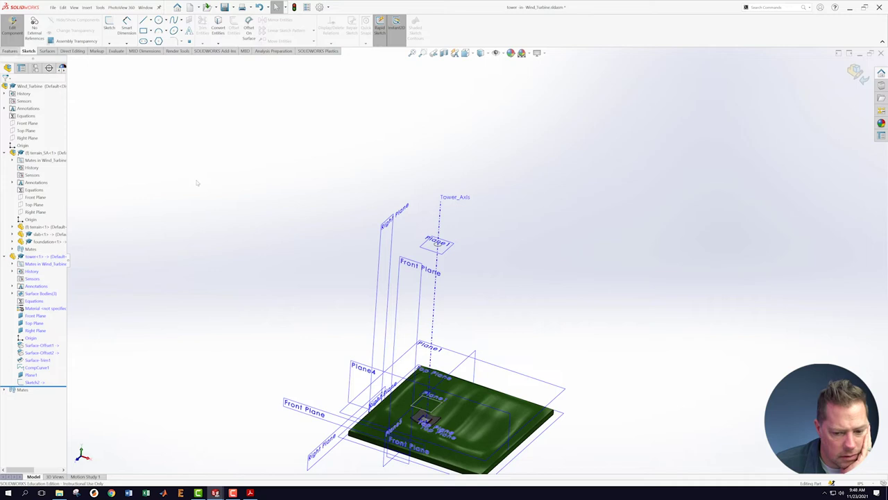
# Hide all reference planes in the assembly, keeping the tower axis and sketches displayed.
pyautogui.click(500, 53)
pyautogui.click(496, 64)
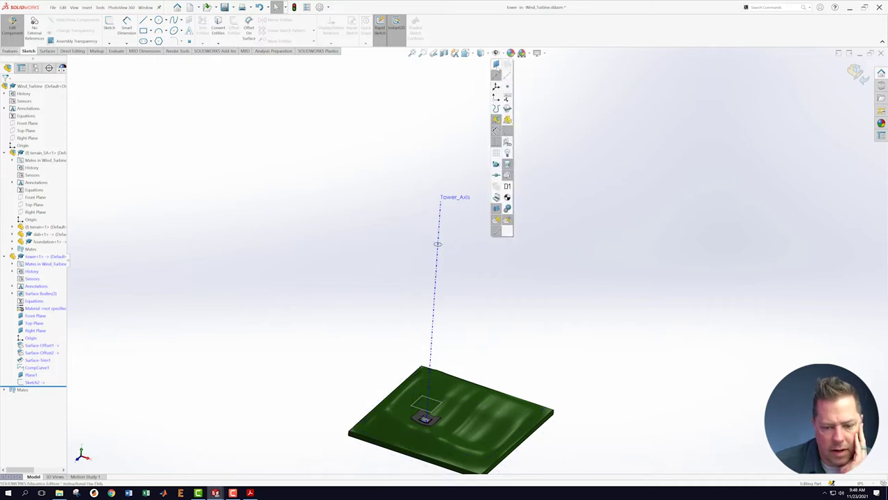
pyautogui.click(475, 308)
pyautogui.moveTo(486, 309); pyautogui.dragTo(533, 308, button='middle')
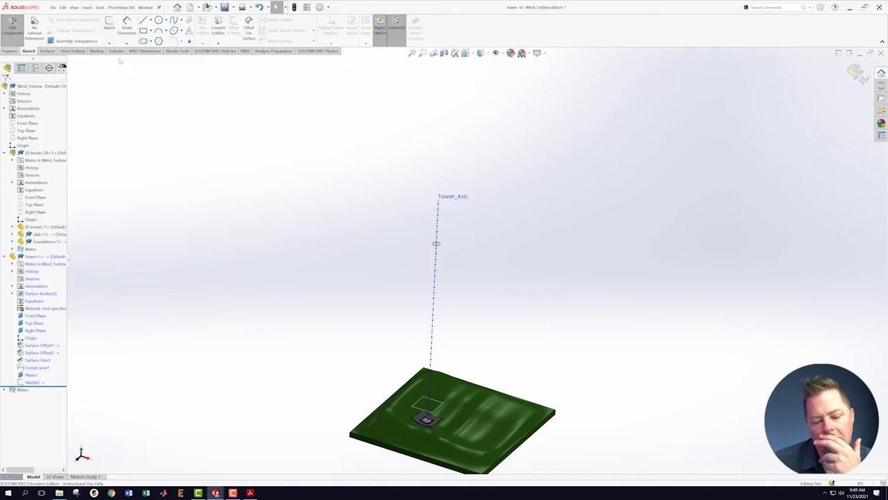
# Create a lofted surface for the tower between the composite curve at the base and the top circle sketch.
pyautogui.scroll(5, 438, 395)
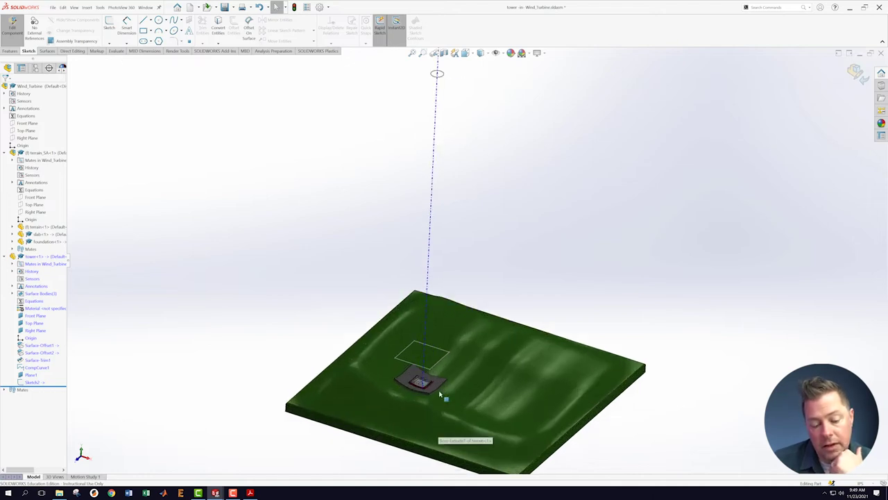
pyautogui.scroll(-3, 324, 213)
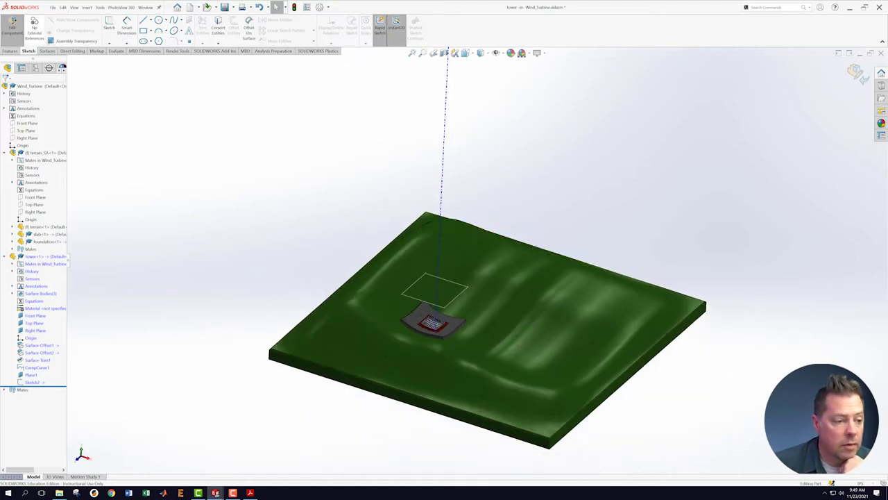
pyautogui.click(47, 51)
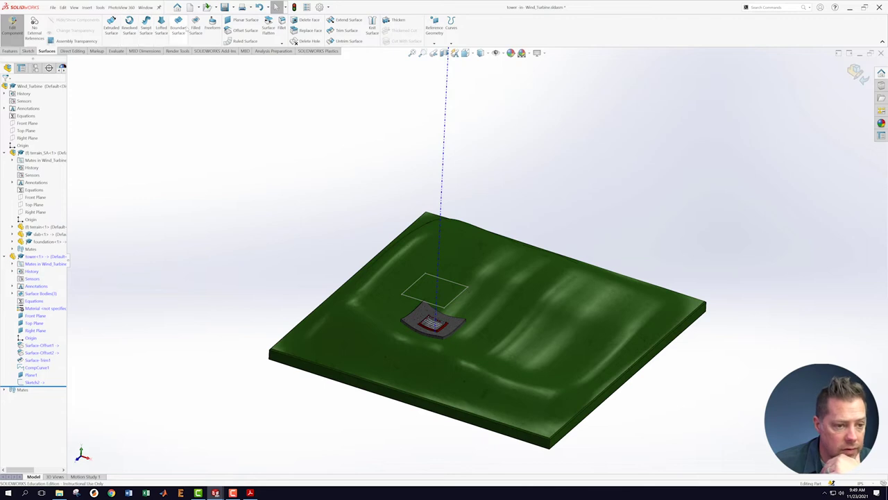
pyautogui.click(161, 28)
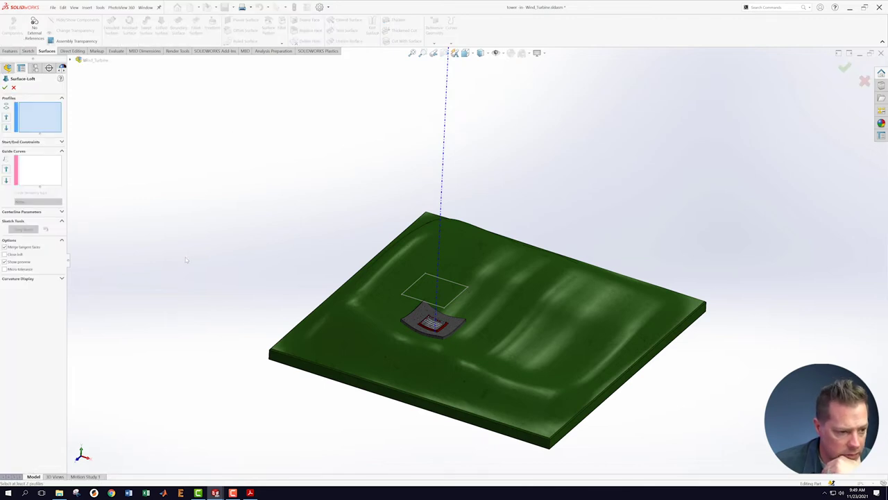
pyautogui.click(71, 60)
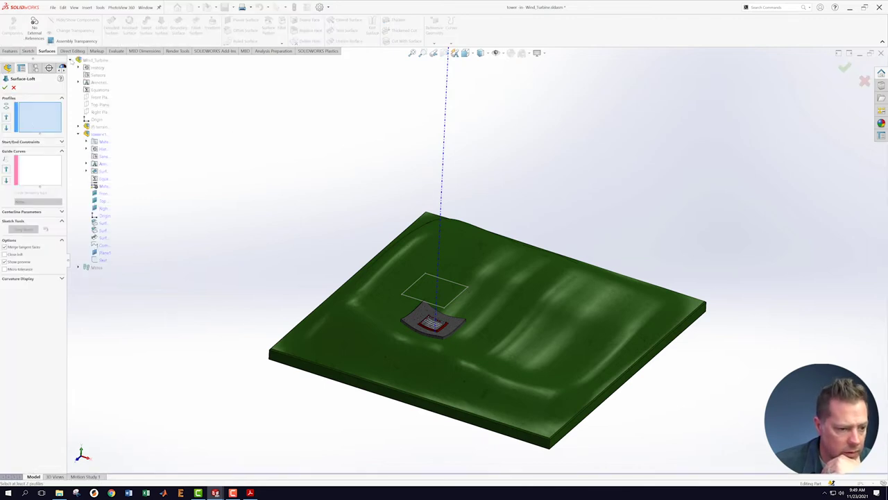
pyautogui.click(110, 245)
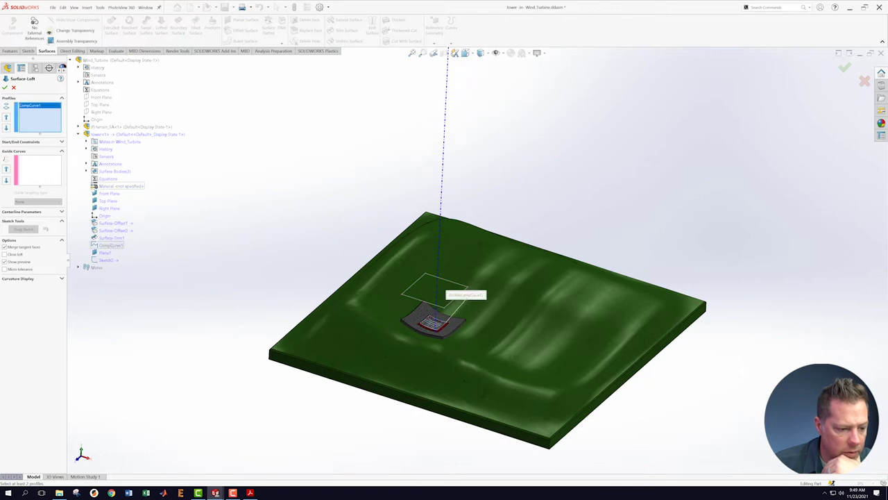
pyautogui.click(107, 260)
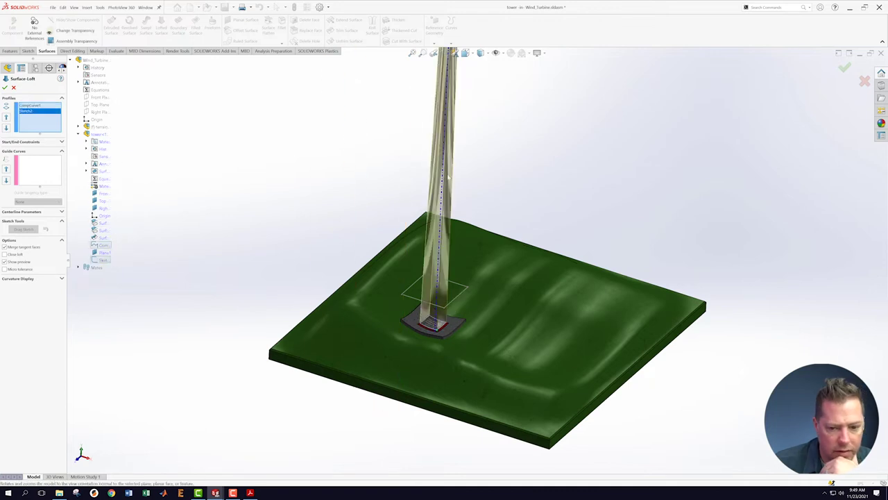
pyautogui.press('f')
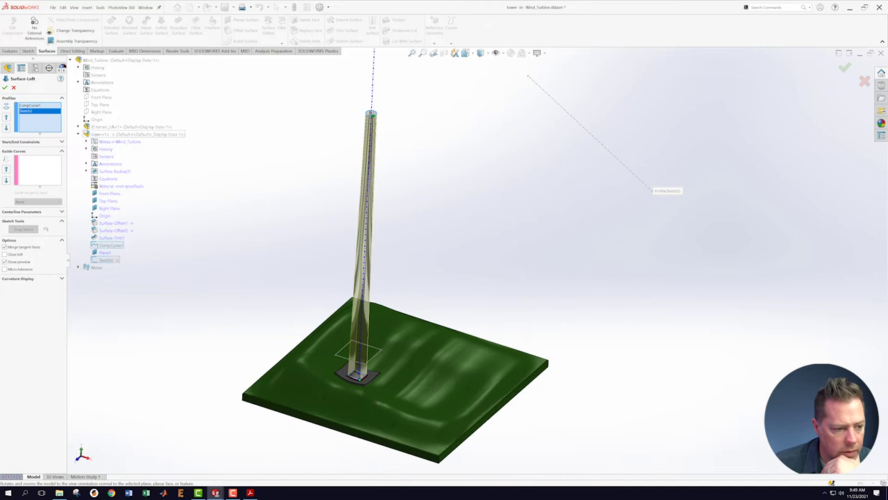
pyautogui.click(6, 88)
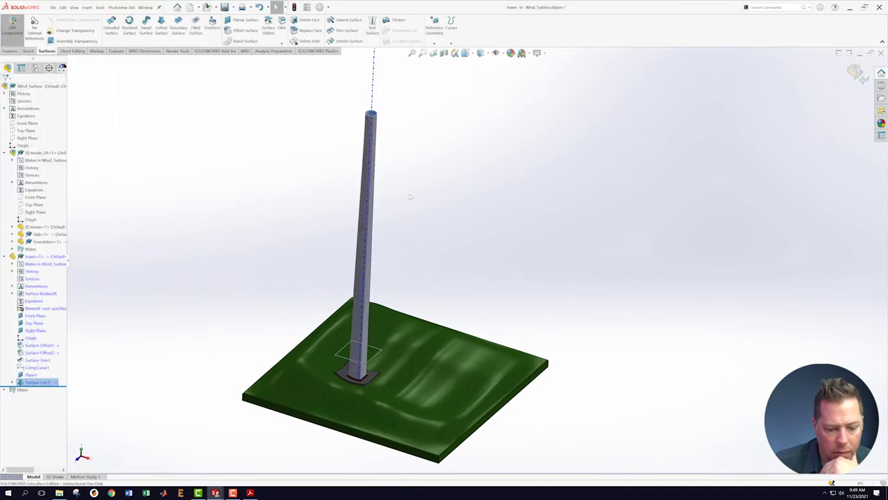
pyautogui.moveTo(433, 108); pyautogui.dragTo(462, 163, button='middle')
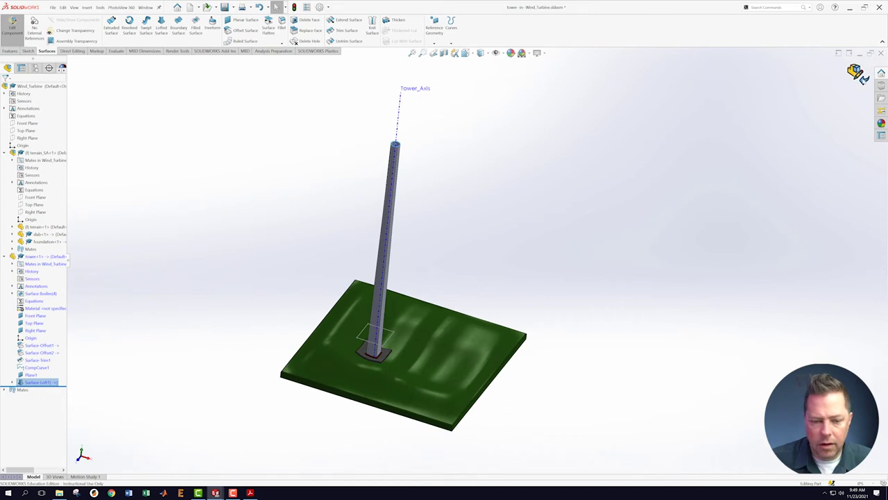
# Finish editing the tower in context and save the Wind_Turbine assembly.
pyautogui.click(859, 74)
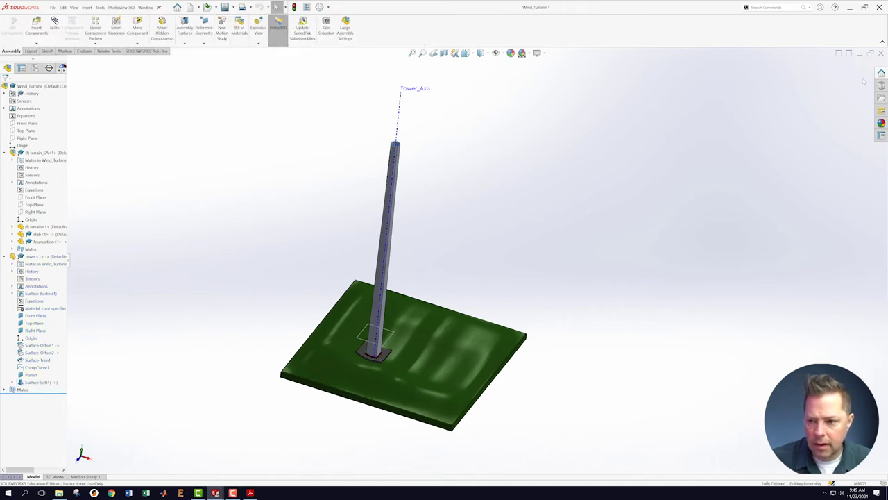
pyautogui.click(53, 8)
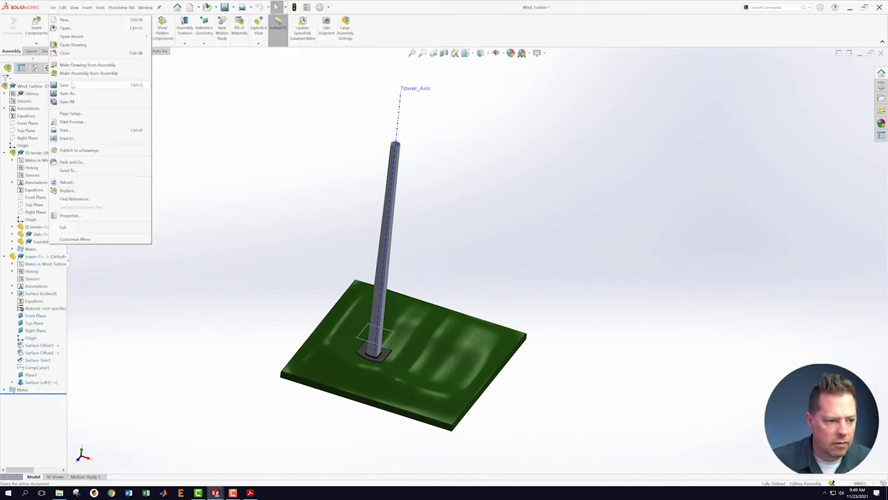
pyautogui.click(71, 85)
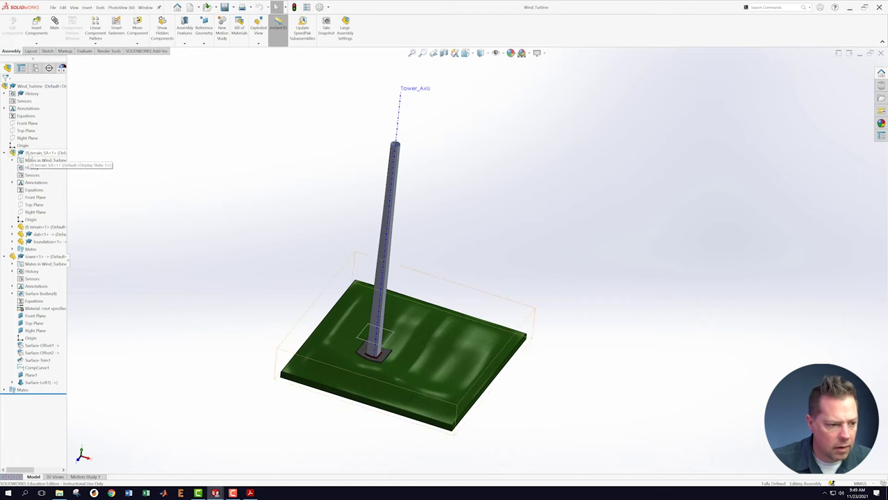
pyautogui.rightClick(33, 153)
pyautogui.click(213, 154)
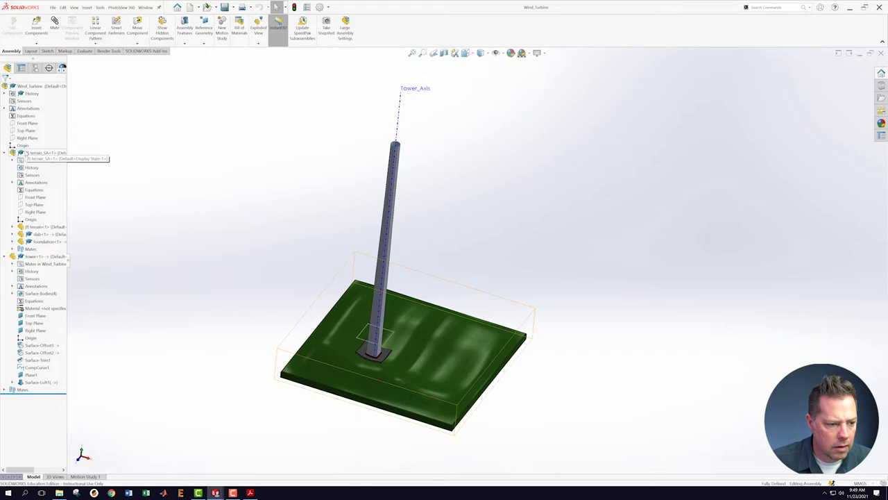
pyautogui.rightClick(30, 152)
pyautogui.click(188, 164)
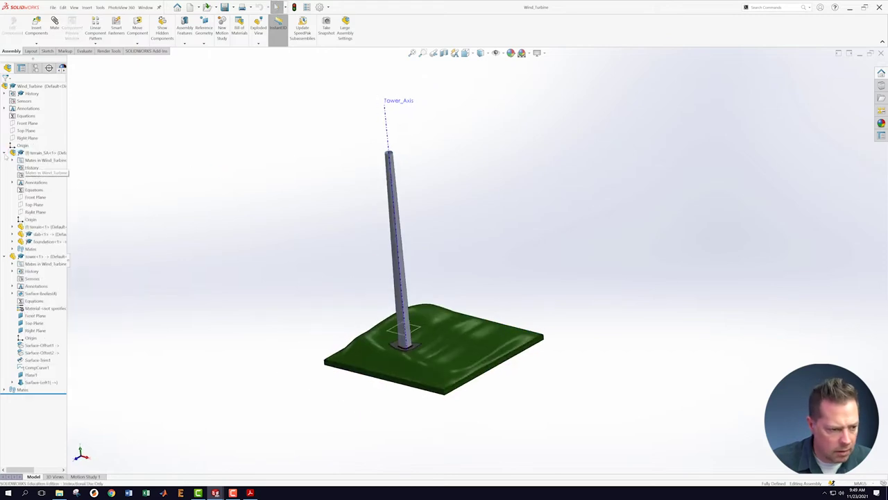
# Widen the feature tree to show full component names and collapse the terrain_SA and tower branches.
pyautogui.click(5, 153)
pyautogui.moveTo(70, 266); pyautogui.dragTo(169, 271)
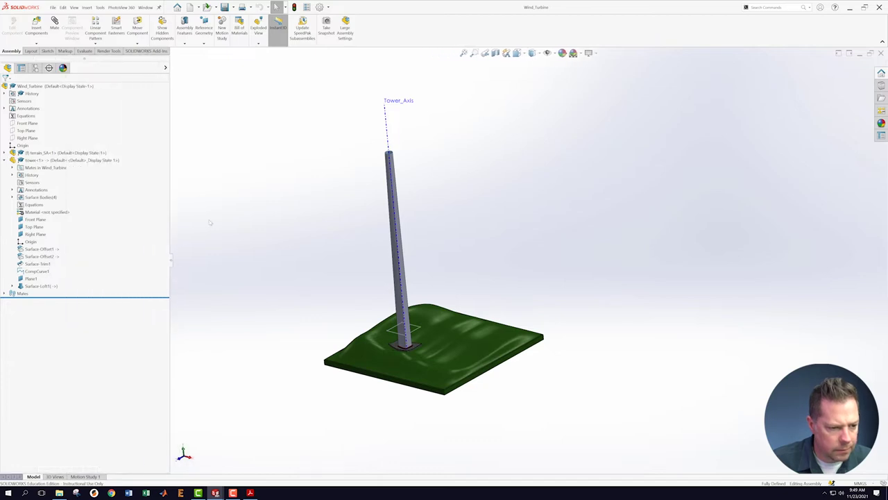
pyautogui.rightClick(90, 154)
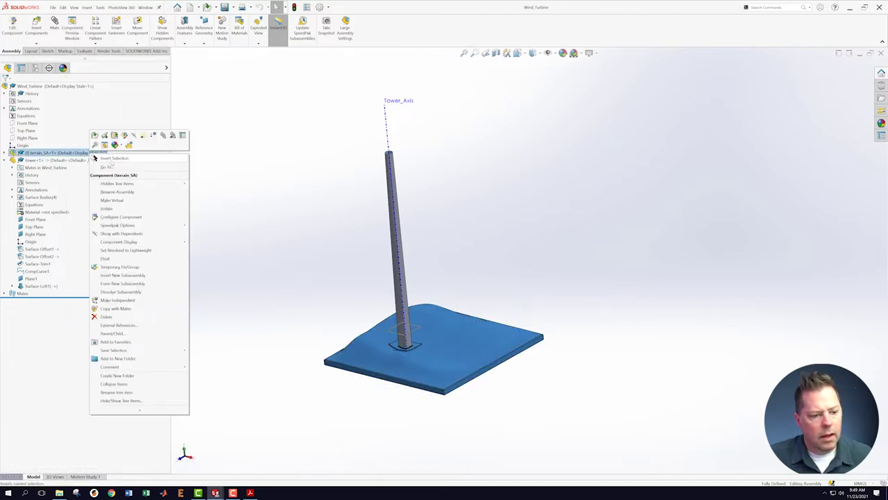
pyautogui.click(323, 175)
pyautogui.click(4, 160)
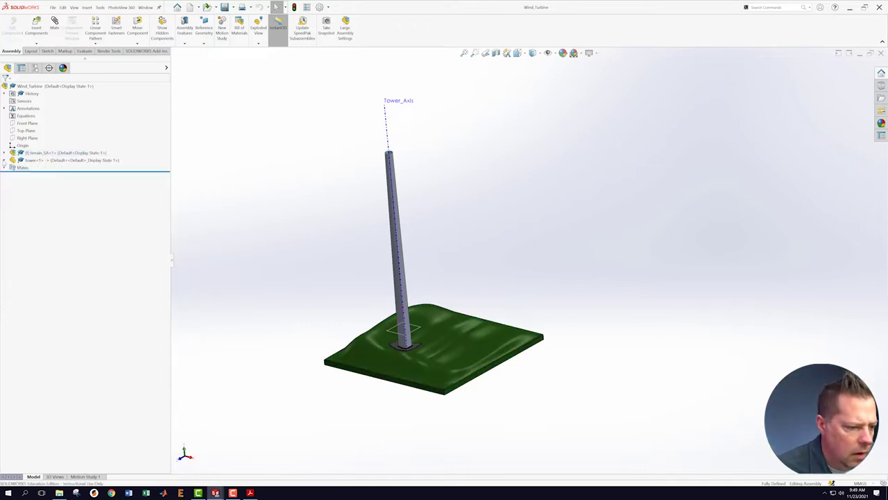
# Switch the terrain part in terrain_SA to the Turbine_1_location configuration and inspect how the tower adapts.
pyautogui.click(4, 154)
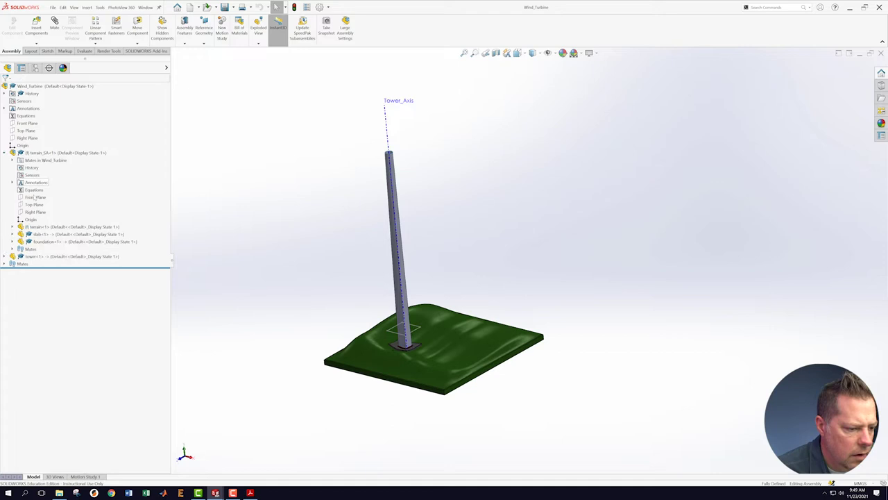
pyautogui.rightClick(46, 227)
pyautogui.click(94, 200)
pyautogui.click(96, 210)
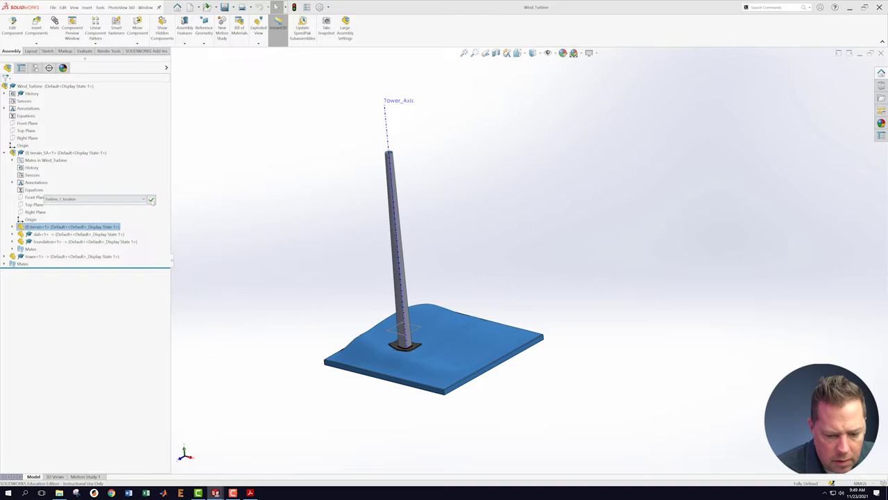
pyautogui.click(151, 200)
pyautogui.moveTo(281, 176); pyautogui.dragTo(298, 260, button='middle')
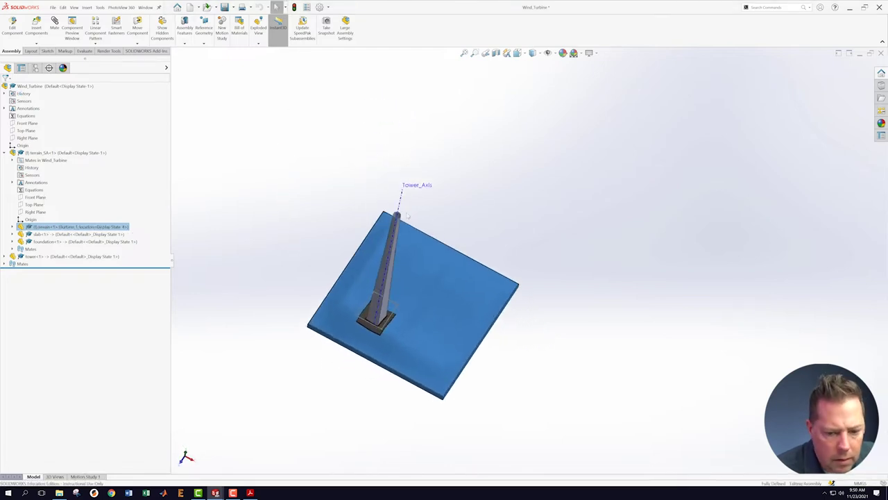
pyautogui.scroll(-6, 405, 217)
pyautogui.moveTo(441, 192); pyautogui.dragTo(444, 222, button='middle')
pyautogui.scroll(7, 526, 261)
pyautogui.moveTo(581, 285); pyautogui.dragTo(573, 273, button='middle')
pyautogui.scroll(1, 562, 269)
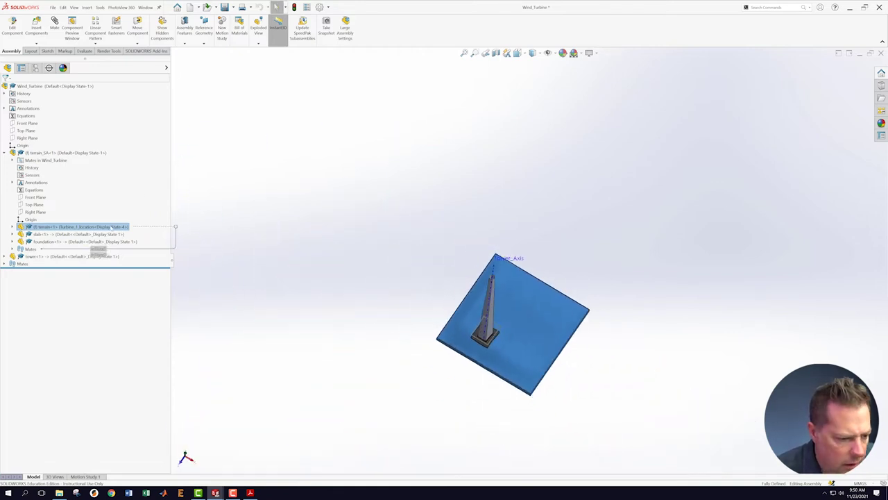
# Switch the terrain part to the Turbine_2_location configuration and inspect the tower and its base on the terrain.
pyautogui.rightClick(111, 227)
pyautogui.click(184, 212)
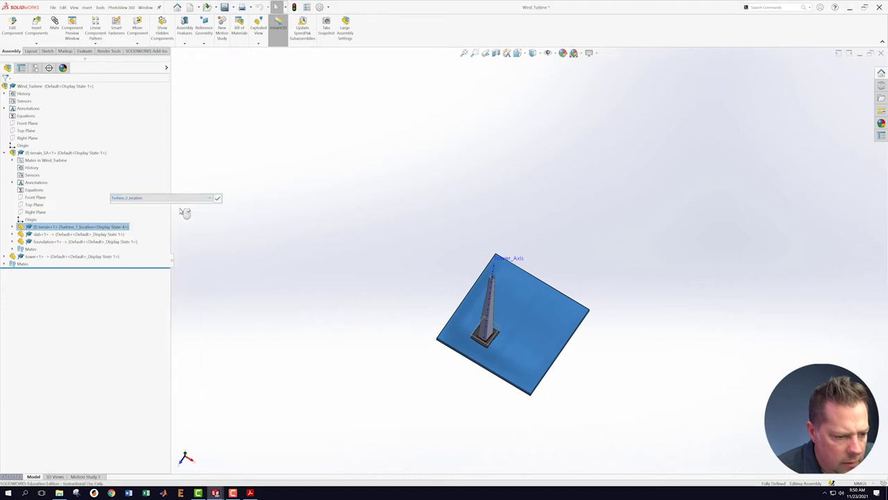
pyautogui.click(217, 199)
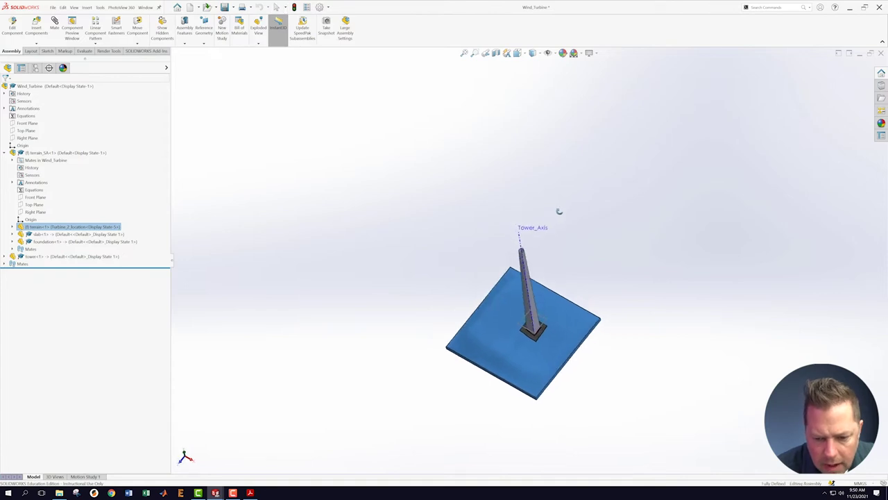
pyautogui.scroll(-5, 531, 226)
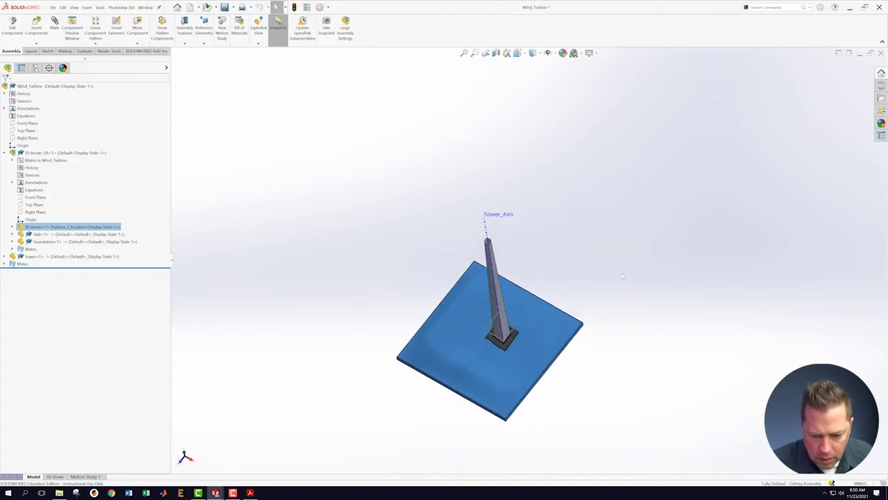
pyautogui.scroll(3, 525, 256)
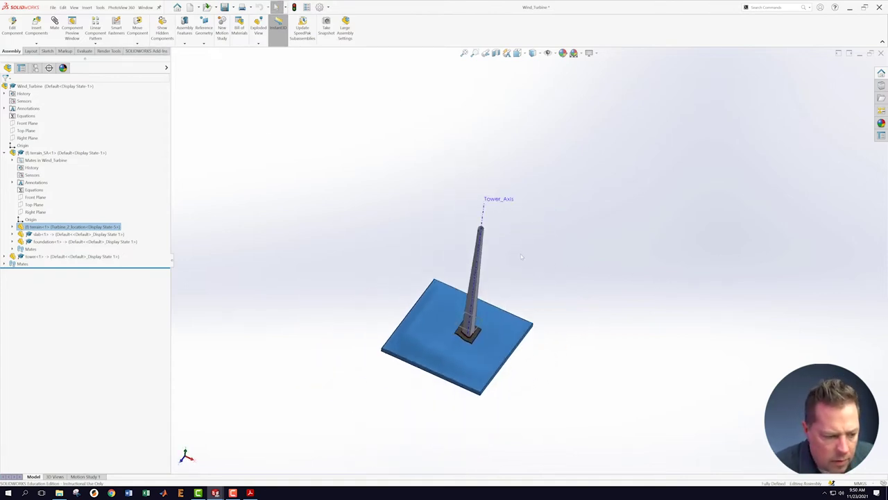
pyautogui.scroll(-2, 516, 250)
pyautogui.scroll(-2, 513, 251)
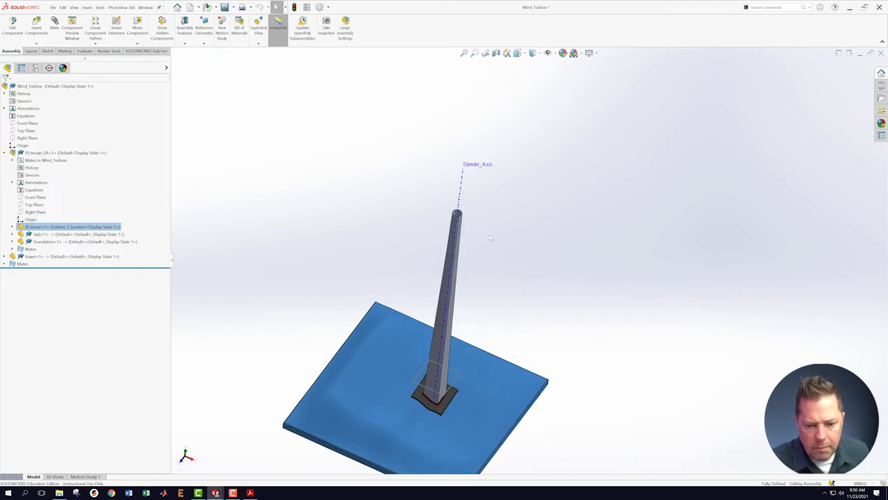
pyautogui.scroll(-2, 488, 238)
pyautogui.scroll(3, 474, 233)
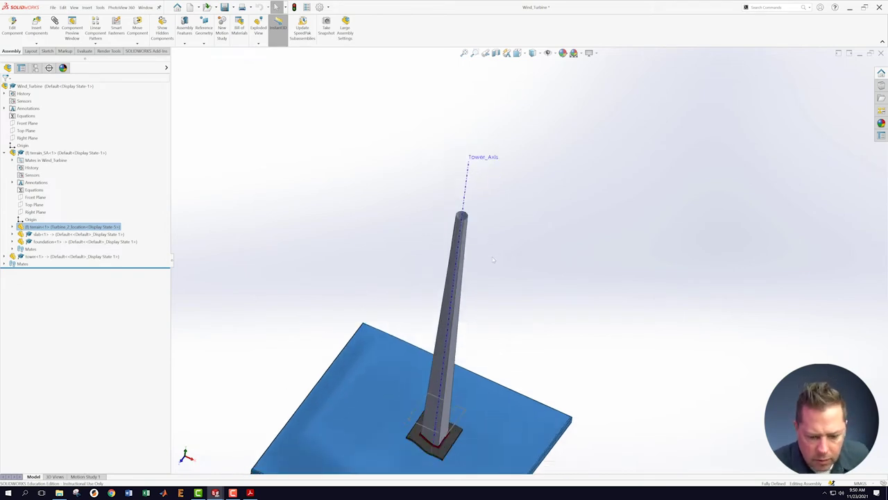
# Open the tower part in its own window and hide all reference planes and other auxiliary item types.
pyautogui.rightClick(31, 256)
pyautogui.click(33, 238)
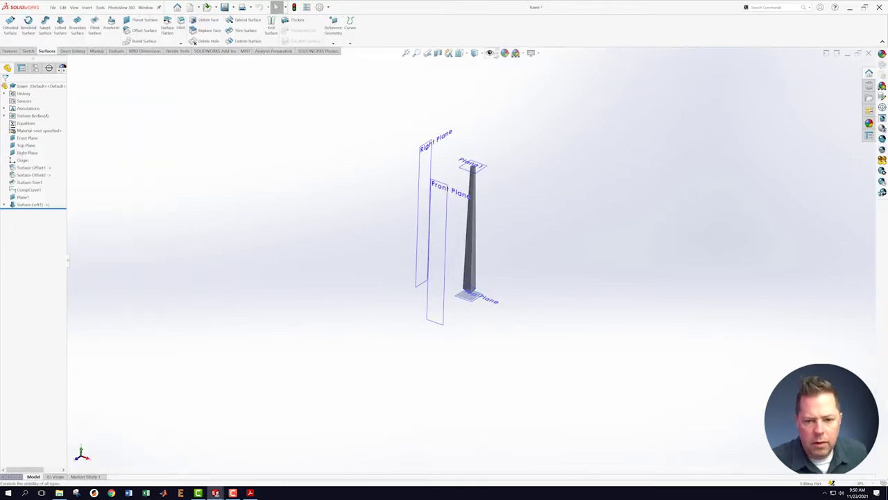
pyautogui.click(490, 53)
# Cap the tower's open top with a planar surface bounded by the four edges of its circular rim.
pyautogui.moveTo(524, 179); pyautogui.dragTo(538, 154, button='middle')
pyautogui.scroll(-7, 527, 172)
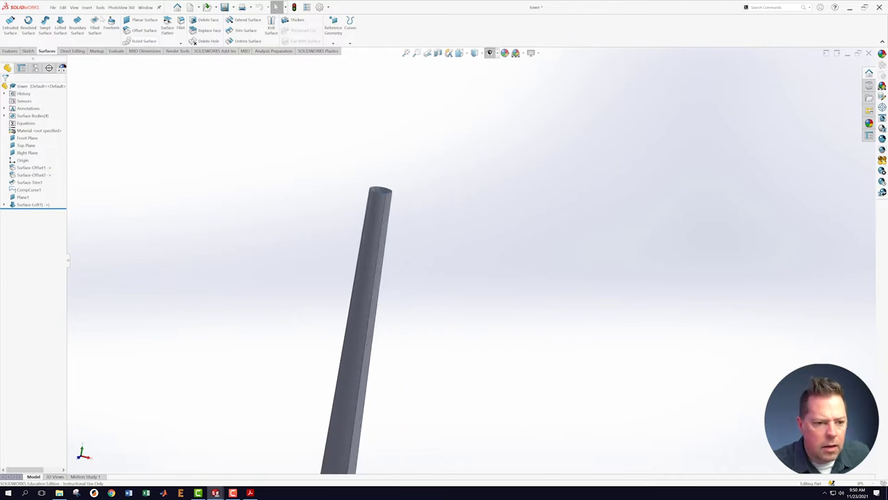
pyautogui.click(145, 19)
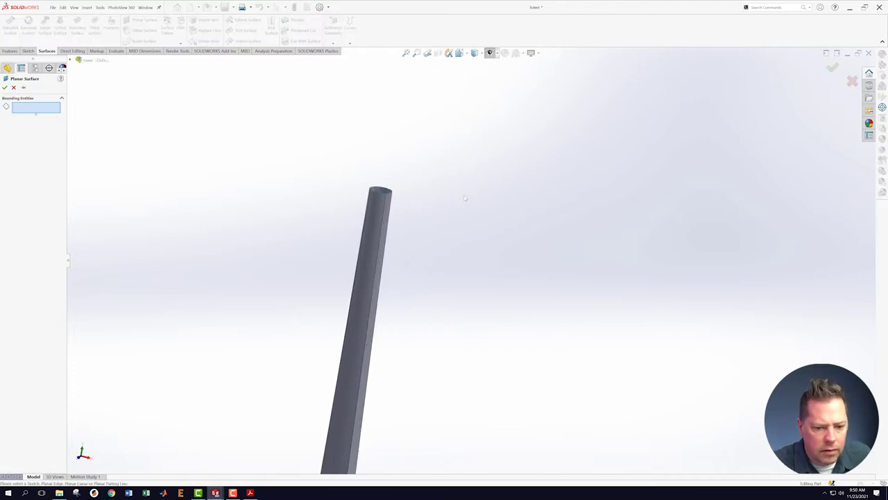
pyautogui.scroll(-2, 390, 214)
pyautogui.scroll(-2, 390, 214)
pyautogui.click(280, 193)
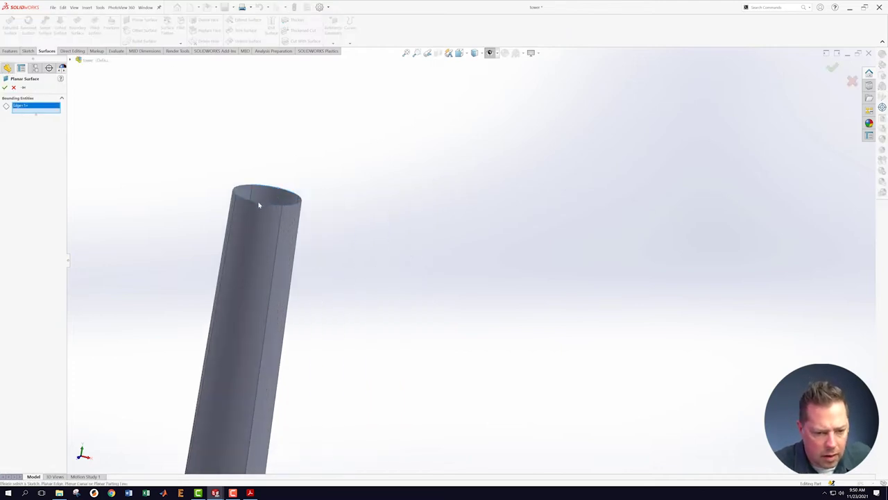
pyautogui.click(254, 203)
pyautogui.click(274, 203)
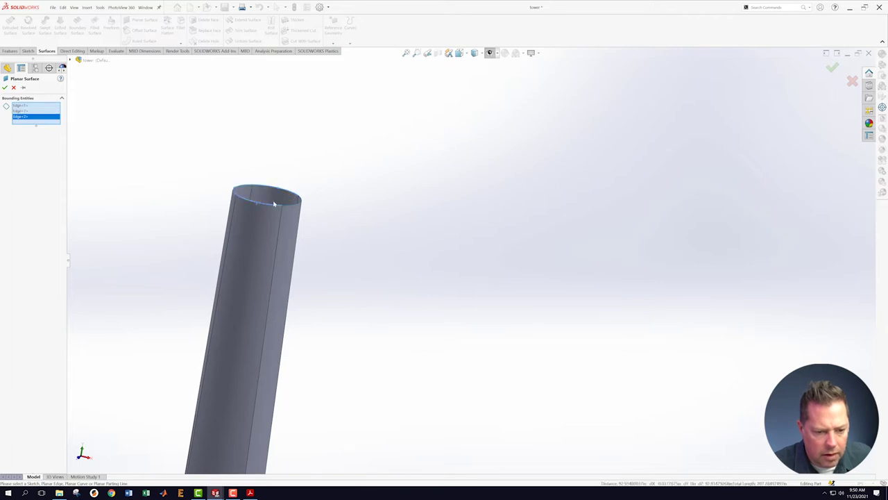
pyautogui.click(294, 204)
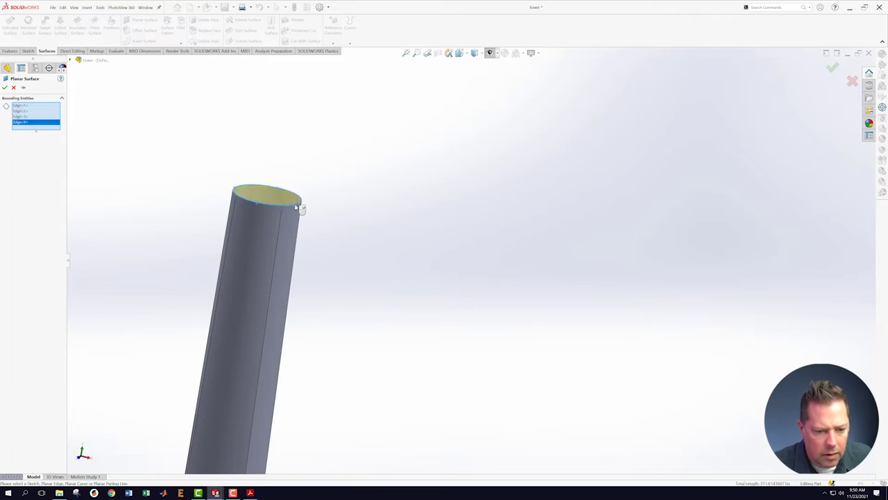
pyautogui.click(4, 87)
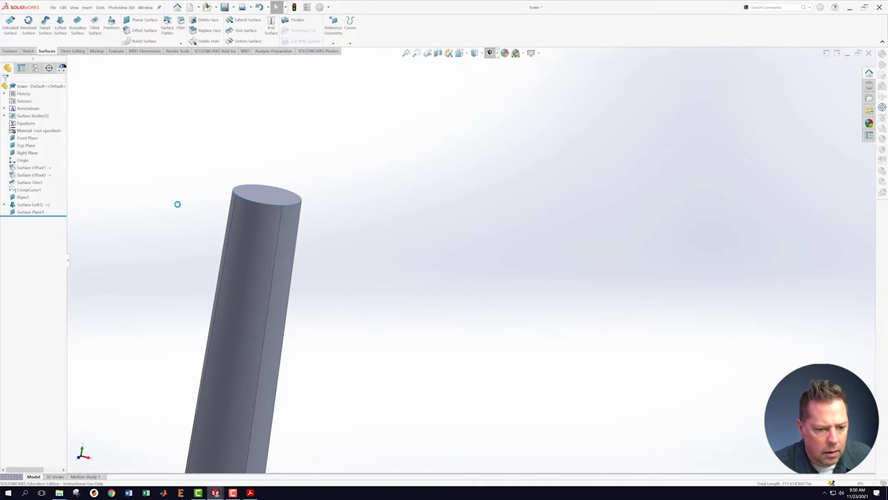
# Start knitting the tower surfaces, selecting the lofted wall and the planar top cap.
pyautogui.scroll(-5, 479, 330)
pyautogui.scroll(2, 479, 329)
pyautogui.keyDown('ctrl'); pyautogui.moveTo(506, 343); pyautogui.dragTo(478, 271, button='middle'); pyautogui.keyUp('ctrl')
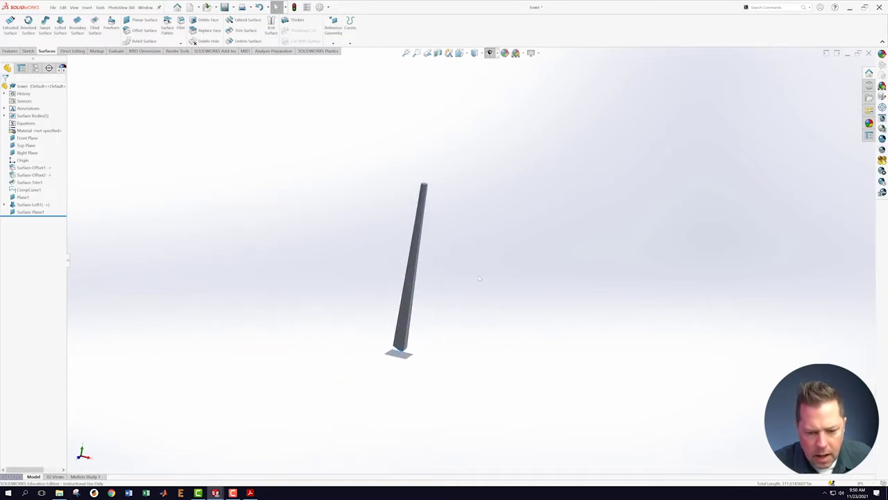
pyautogui.scroll(-1, 457, 221)
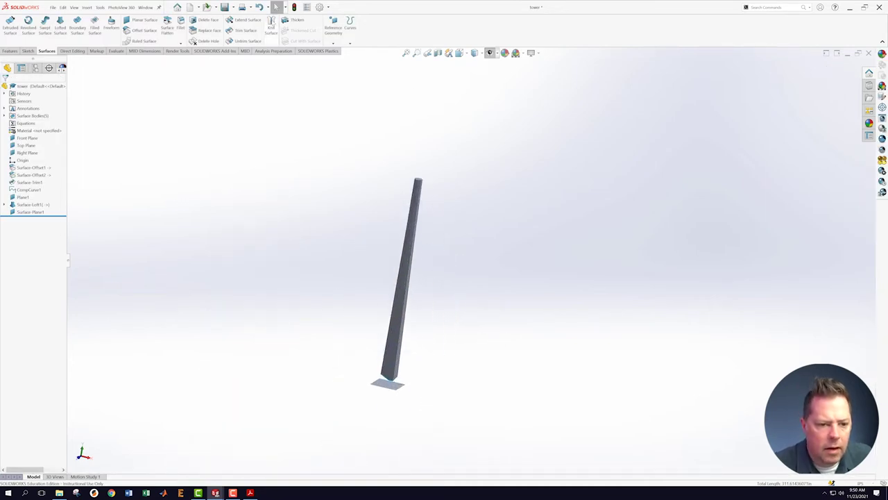
pyautogui.click(271, 26)
pyautogui.scroll(2, 415, 203)
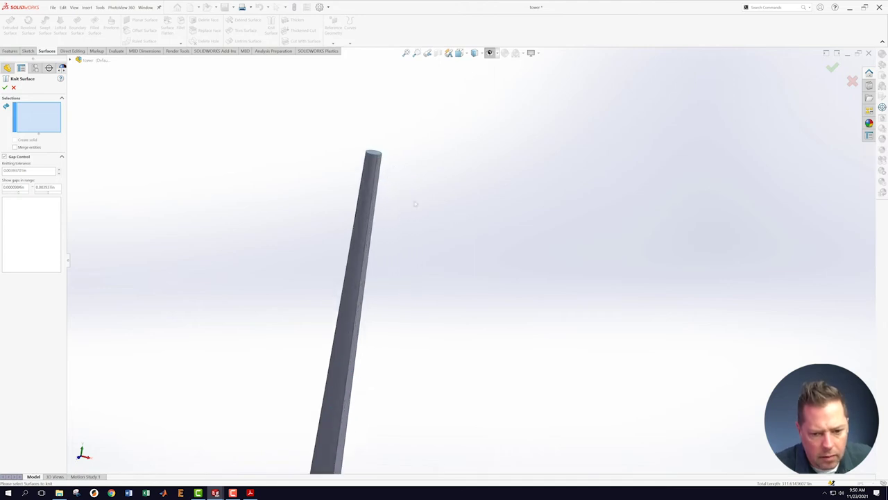
pyautogui.click(368, 182)
pyautogui.click(377, 157)
pyautogui.scroll(-2, 450, 353)
pyautogui.moveTo(450, 353); pyautogui.dragTo(433, 380, button='middle')
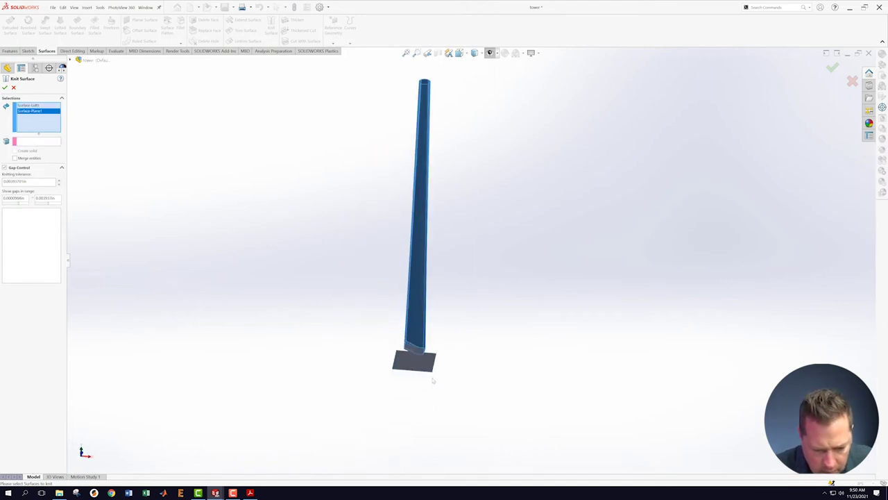
# Add the offset and trimmed surfaces at the tower's base to the knit, creating a solid with merged entities.
pyautogui.scroll(4, 416, 361)
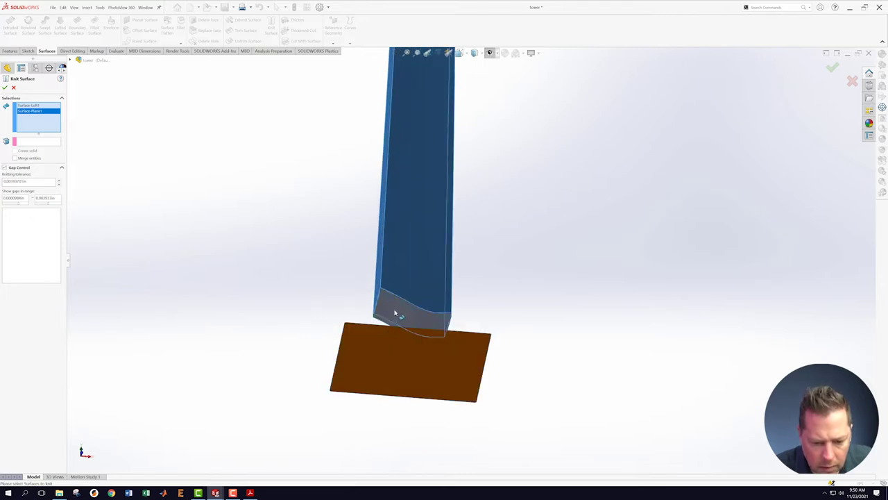
pyautogui.moveTo(448, 317); pyautogui.dragTo(353, 303, button='middle')
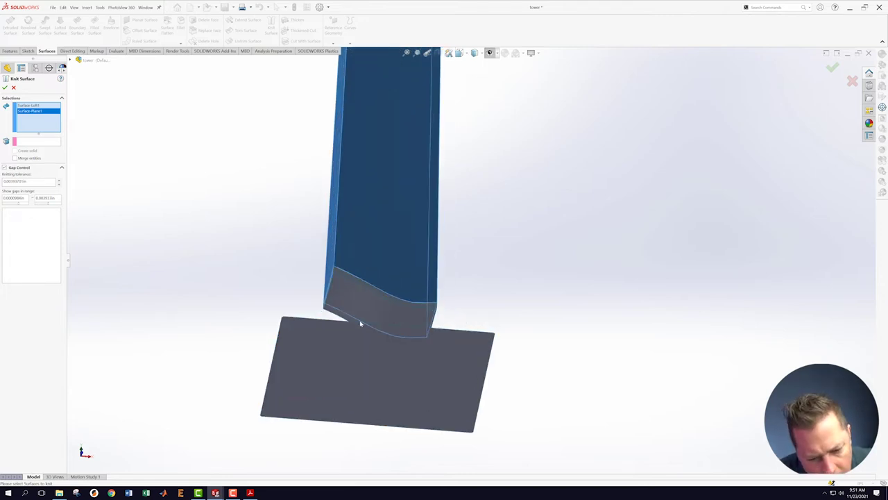
pyautogui.click(355, 282)
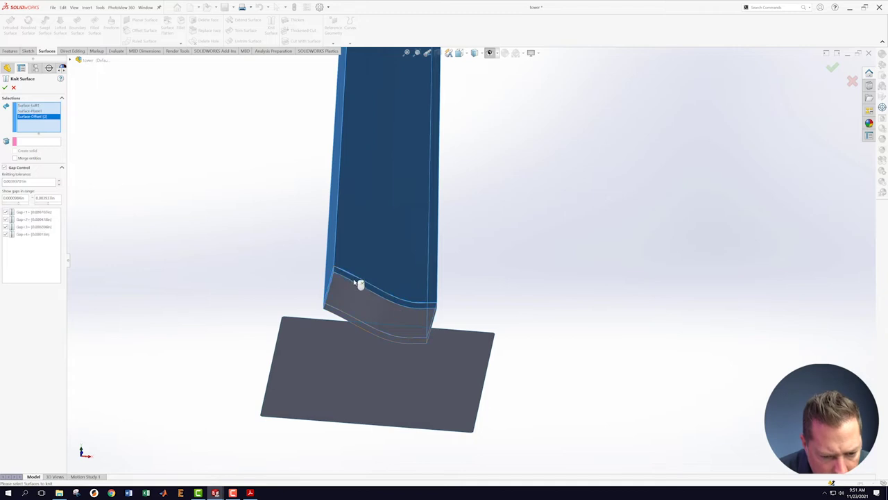
pyautogui.click(359, 293)
pyautogui.moveTo(543, 297); pyautogui.dragTo(436, 303, button='middle')
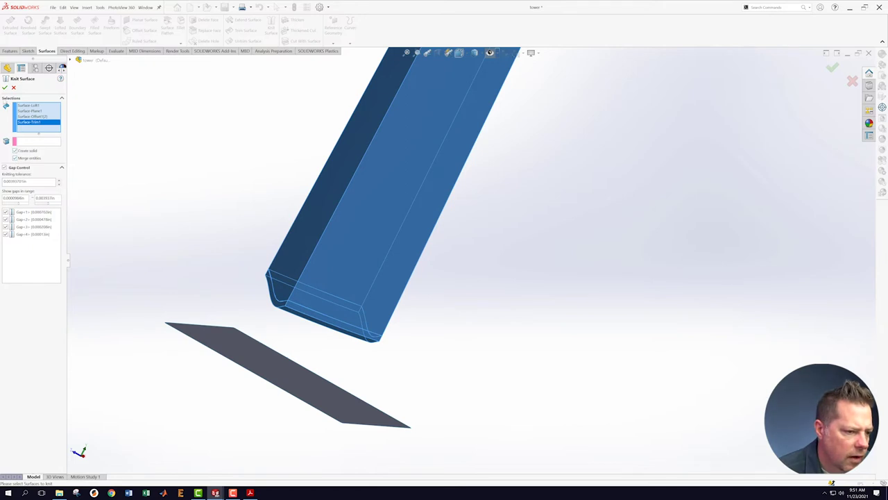
pyautogui.click(5, 87)
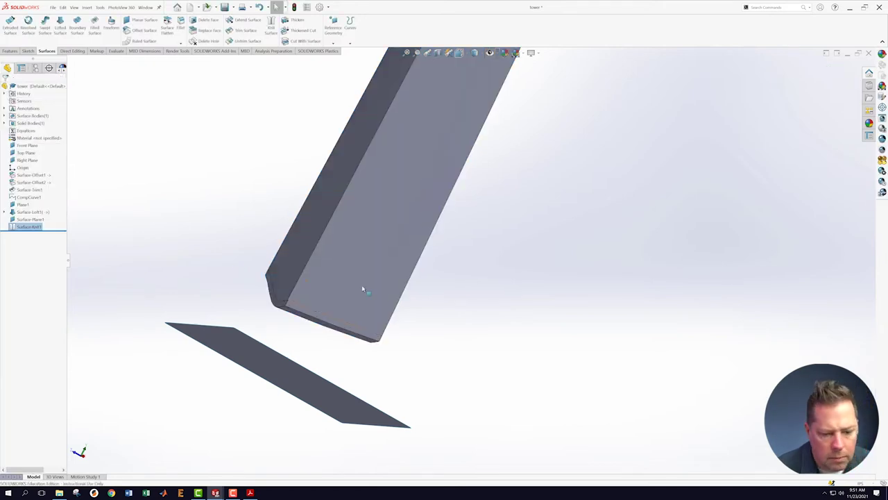
# Check the tower's interior with an offset Front Plane section view, and turn the section off after inspecting it.
pyautogui.moveTo(351, 290); pyautogui.dragTo(497, 191, button='middle')
pyautogui.click(439, 53)
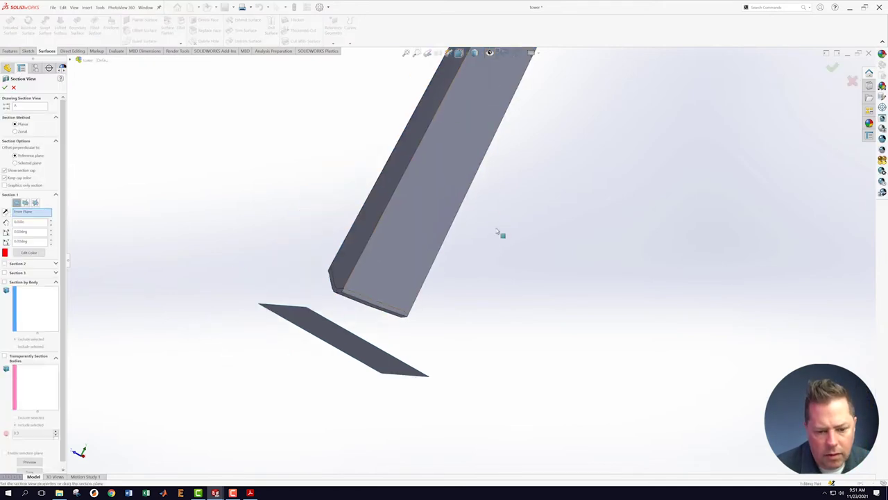
pyautogui.scroll(6, 543, 289)
pyautogui.moveTo(308, 132); pyautogui.dragTo(442, 193)
pyautogui.moveTo(388, 206); pyautogui.dragTo(391, 271, button='middle')
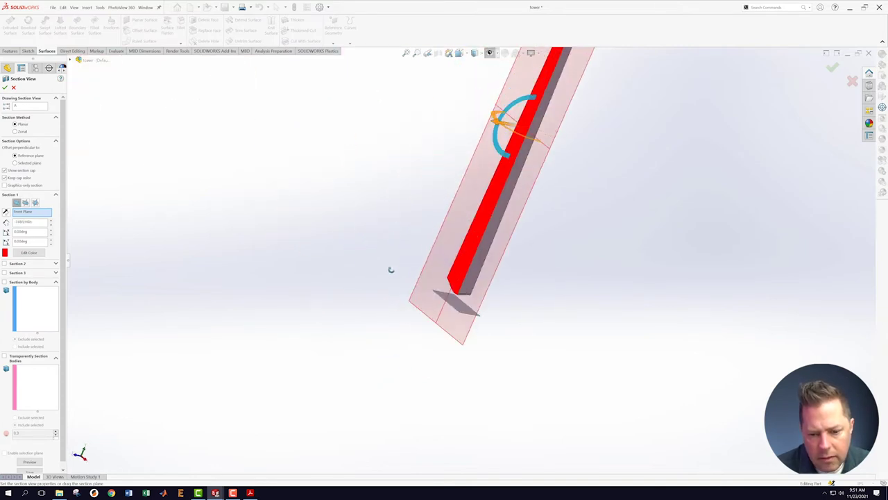
pyautogui.scroll(3, 613, 161)
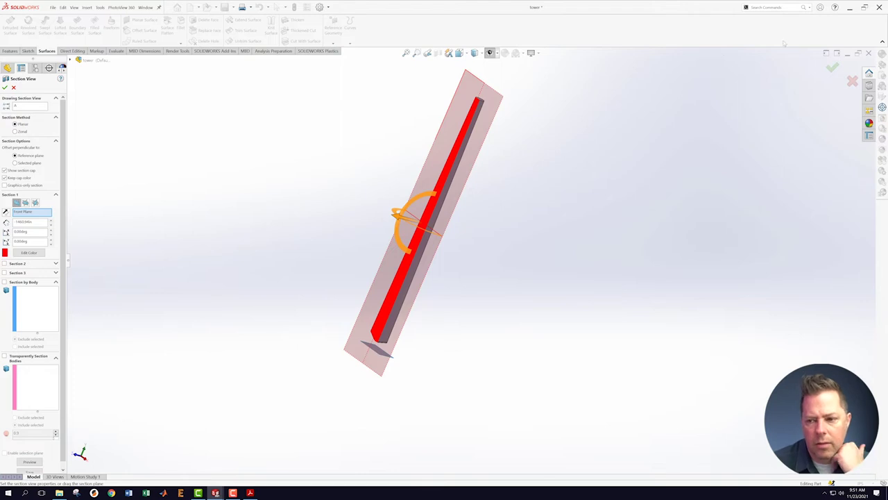
pyautogui.click(832, 67)
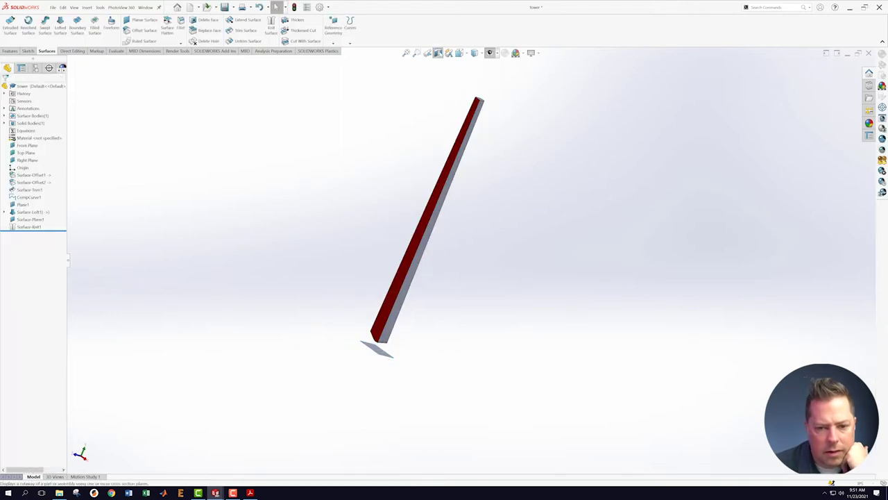
pyautogui.click(438, 53)
pyautogui.moveTo(580, 80); pyautogui.dragTo(580, 208, button='middle')
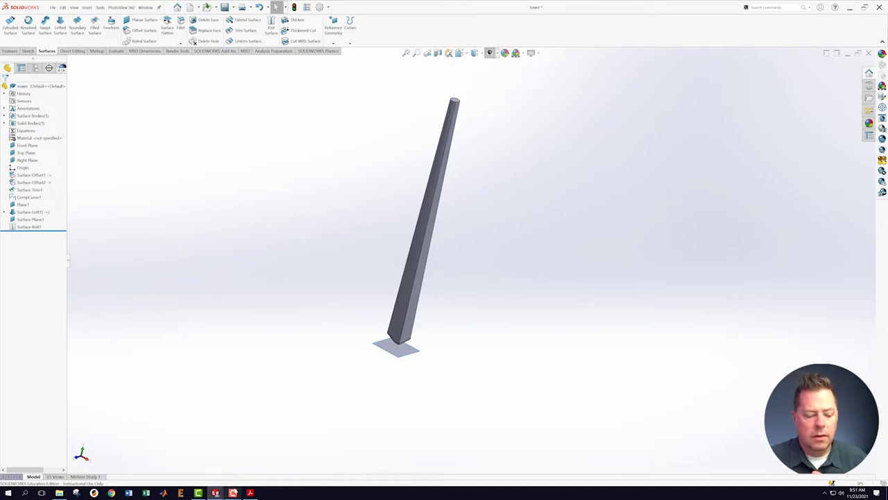
# Shell the solid tower with its flat top and curved bottom faces removed, adjusting the wall thickness and showing the preview.
pyautogui.moveTo(233, 493)
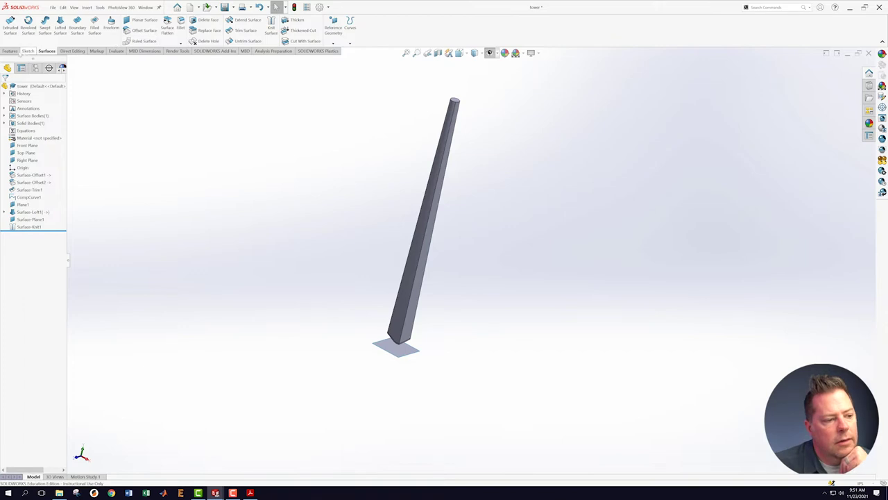
pyautogui.click(10, 51)
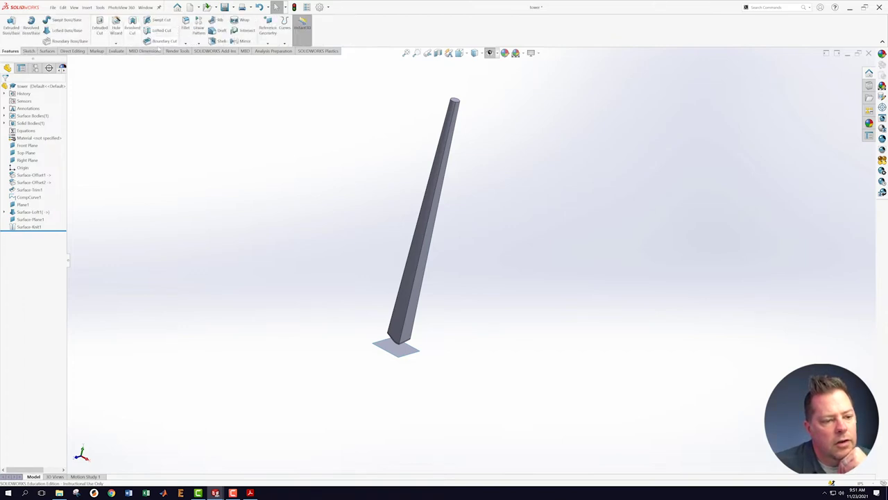
pyautogui.click(218, 41)
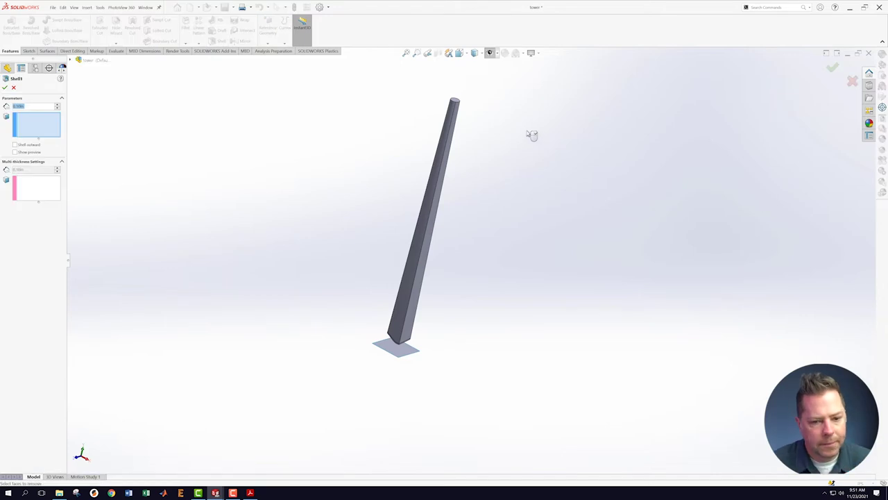
pyautogui.scroll(-3, 532, 134)
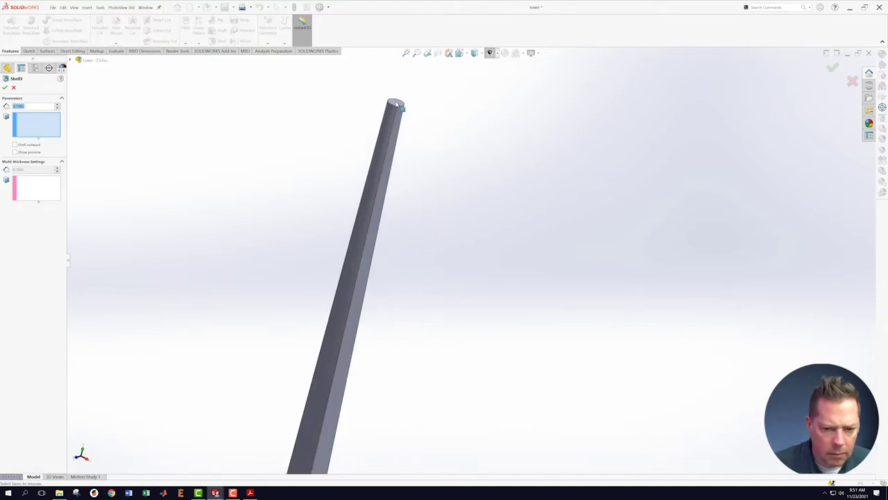
pyautogui.click(397, 105)
pyautogui.scroll(3, 430, 215)
pyautogui.moveTo(433, 222); pyautogui.dragTo(437, 342, button='middle')
pyautogui.scroll(-3, 437, 341)
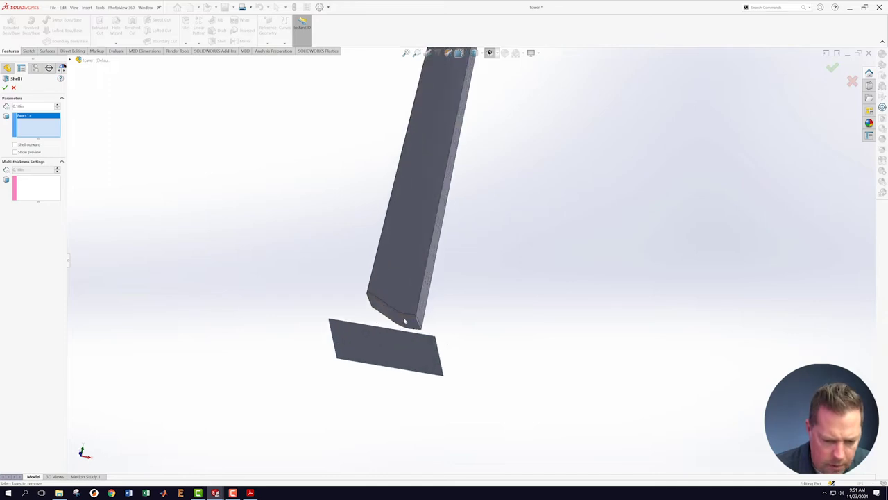
pyautogui.click(405, 323)
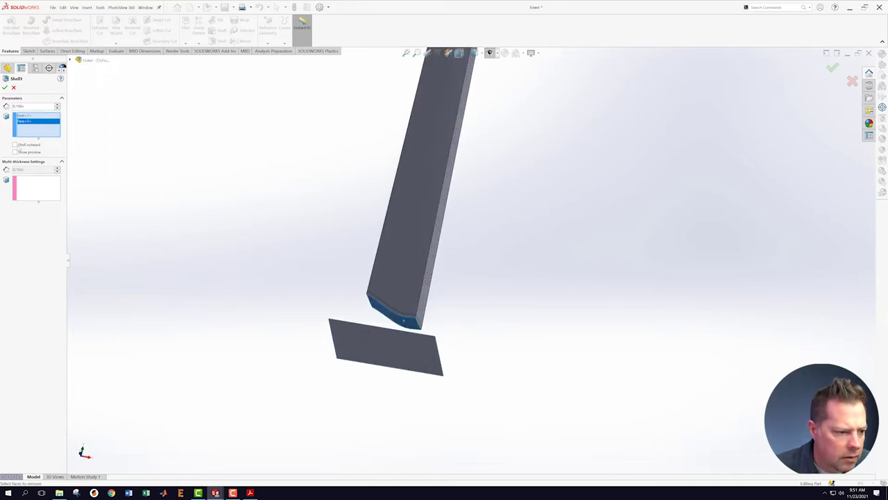
pyautogui.doubleClick(26, 106)
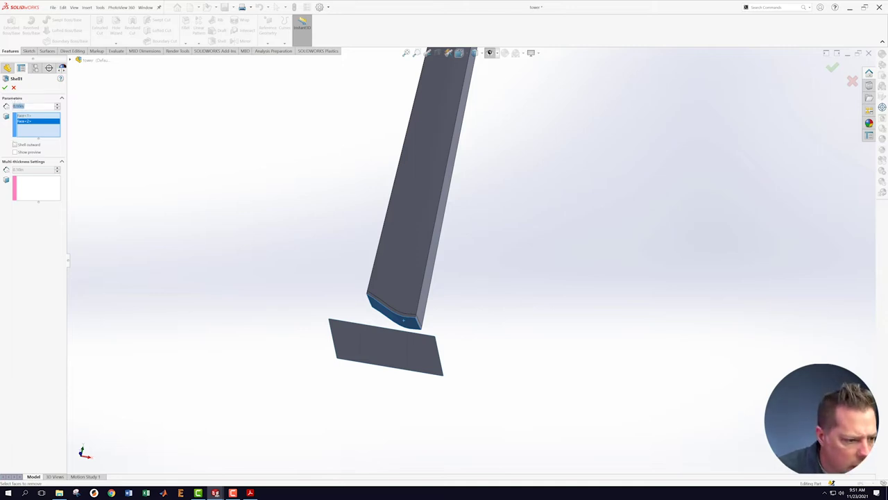
pyautogui.click(15, 152)
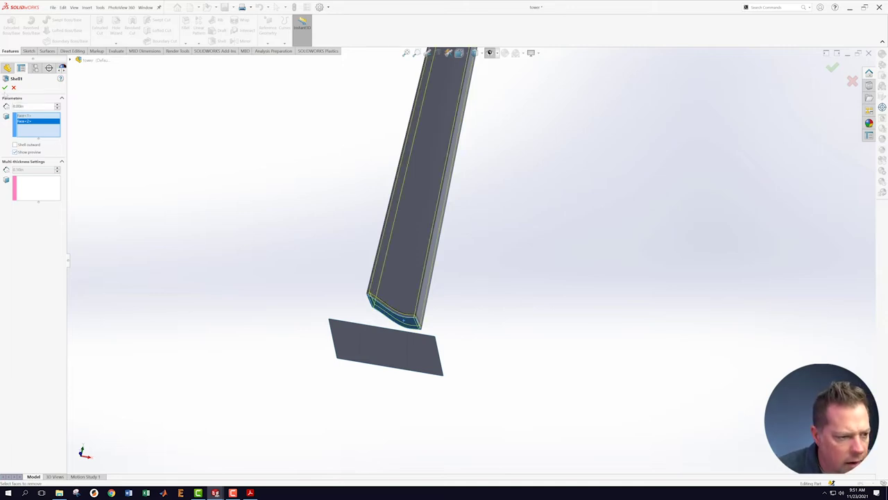
pyautogui.click(5, 87)
# Inspect the shelled tower's hollow interior and its open ends from several angles.
pyautogui.moveTo(529, 280); pyautogui.dragTo(449, 185, button='middle')
pyautogui.scroll(-4, 449, 184)
pyautogui.moveTo(471, 287); pyautogui.dragTo(446, 431, button='middle')
pyautogui.scroll(6, 447, 426)
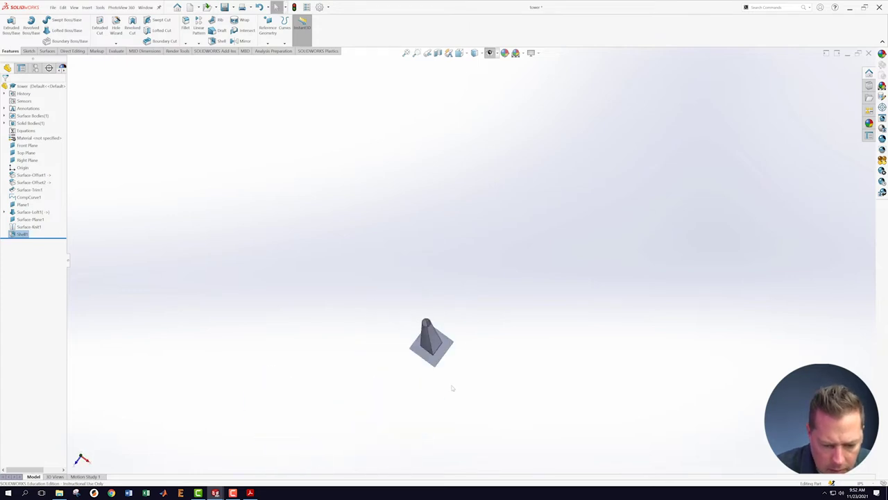
pyautogui.scroll(-2, 486, 333)
pyautogui.moveTo(455, 283); pyautogui.dragTo(465, 176, button='middle')
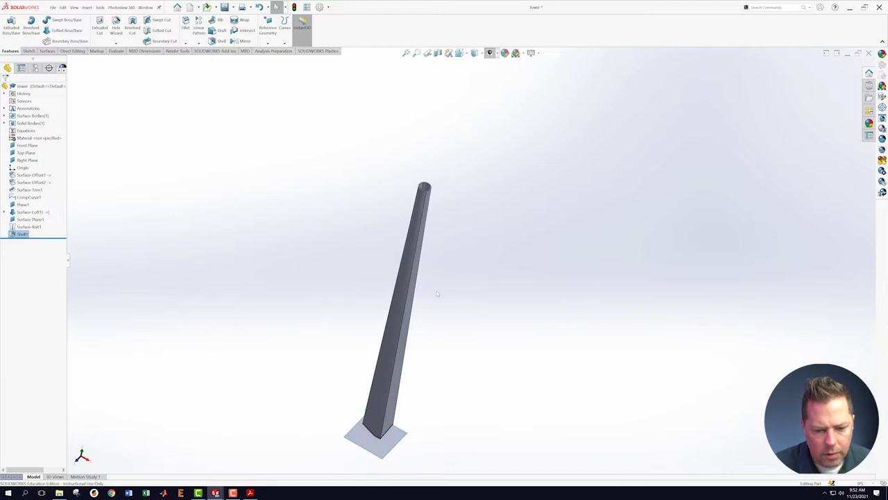
pyautogui.scroll(1, 437, 292)
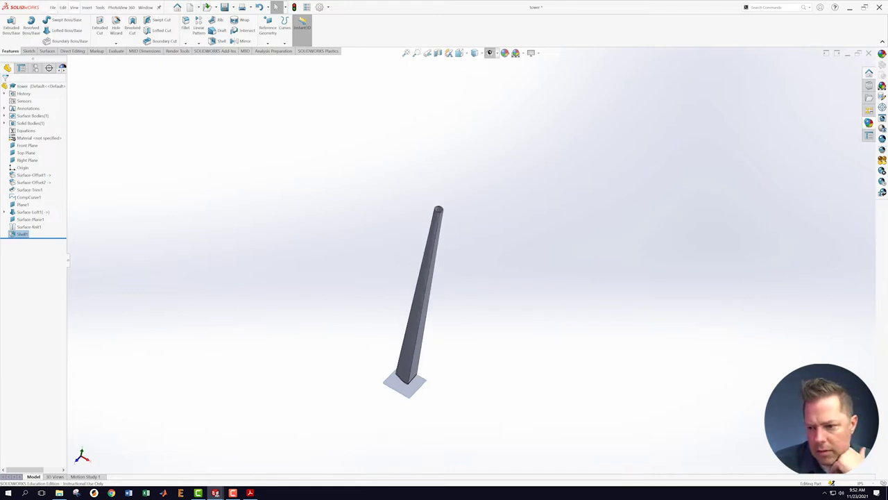
# Apply the black spray paint appearance from the sprayed paints to the entire tower part.
pyautogui.click(869, 123)
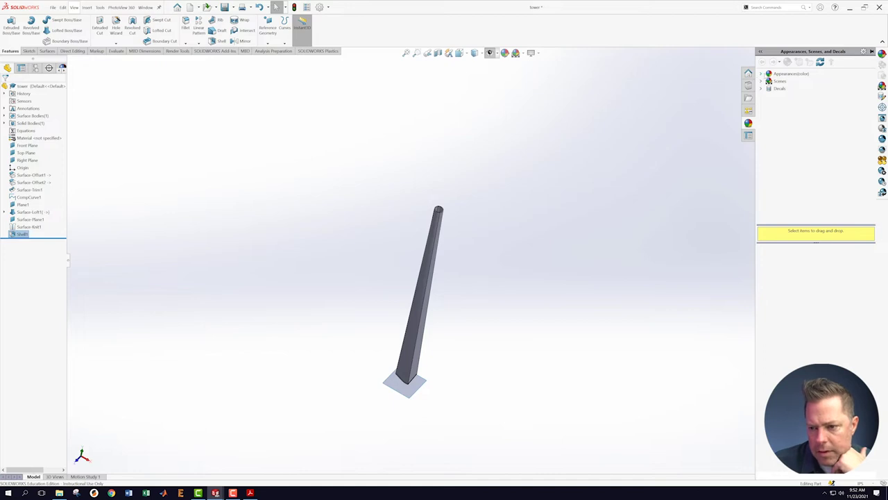
pyautogui.click(761, 74)
pyautogui.click(770, 96)
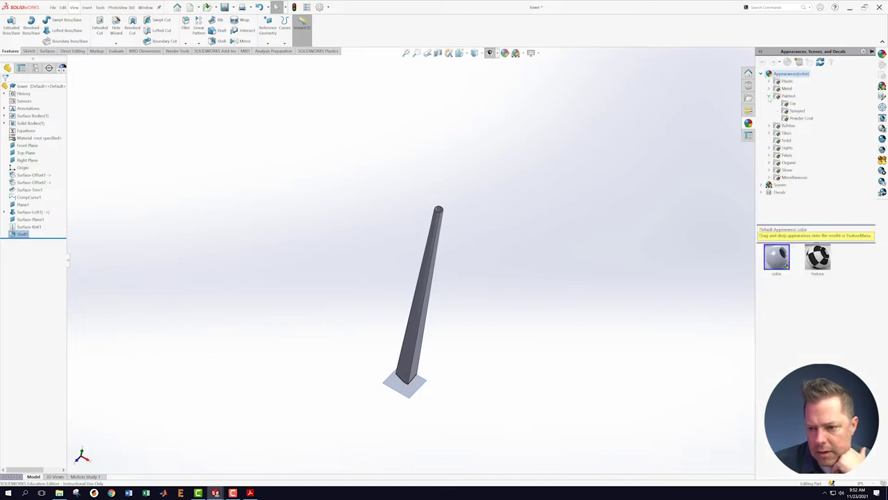
pyautogui.click(794, 110)
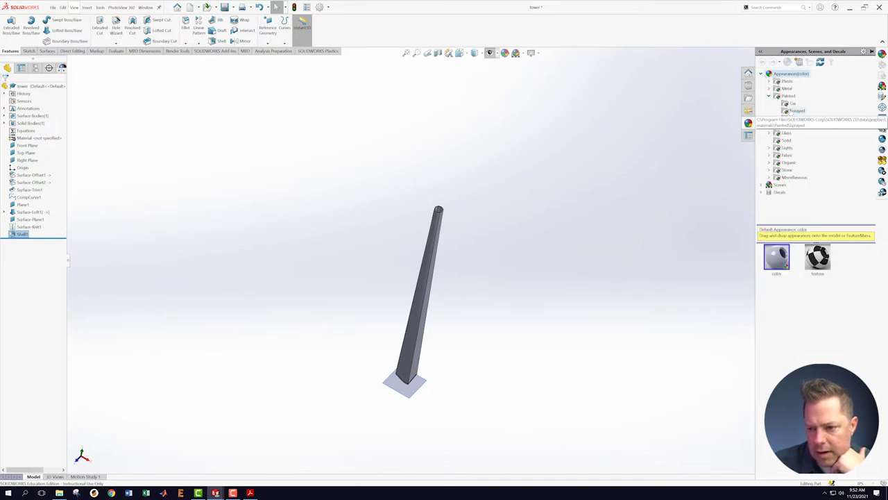
pyautogui.moveTo(819, 262)
pyautogui.mouseDown()
pyautogui.moveTo(408, 371)
pyautogui.moveTo(413, 347)
pyautogui.mouseUp()
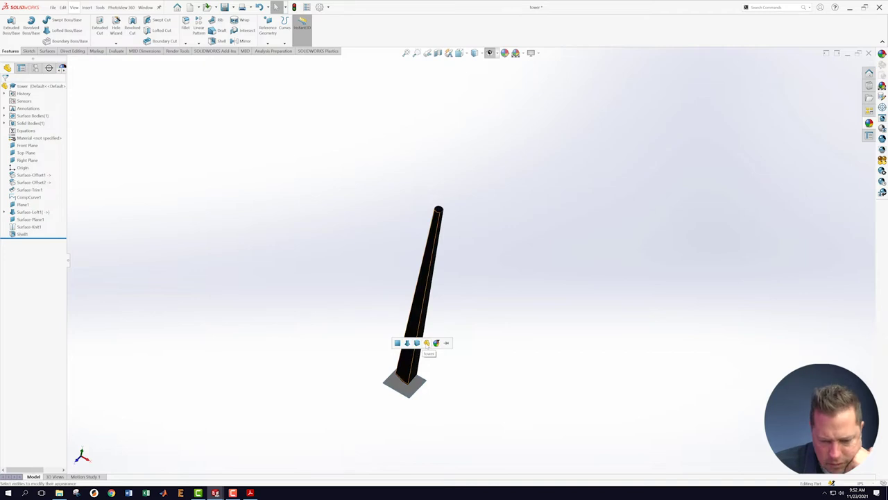
pyautogui.click(427, 343)
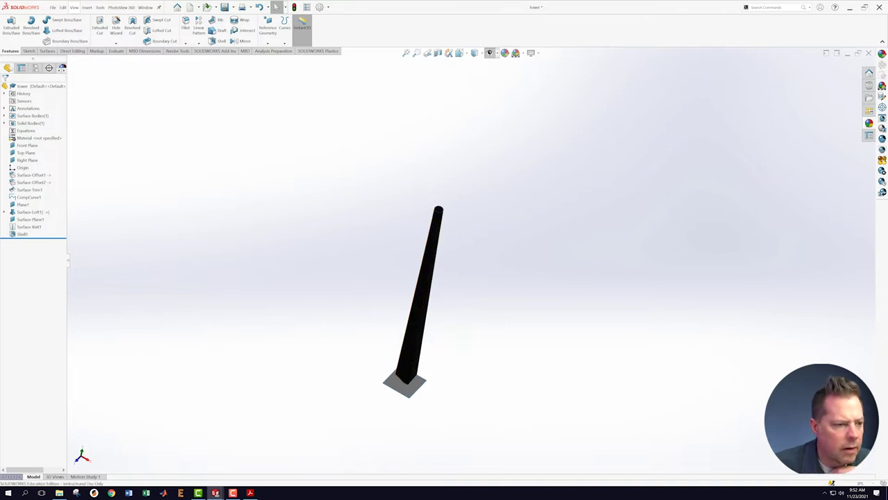
# Recolor the tower's black spray paint appearance to white by setting its red, green and blue values to 255.
pyautogui.click(63, 70)
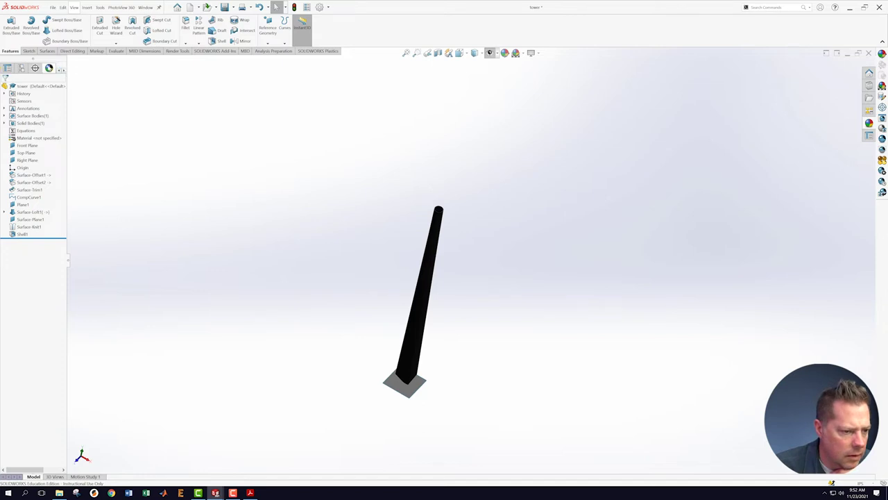
pyautogui.click(48, 68)
pyautogui.rightClick(12, 108)
pyautogui.click(18, 119)
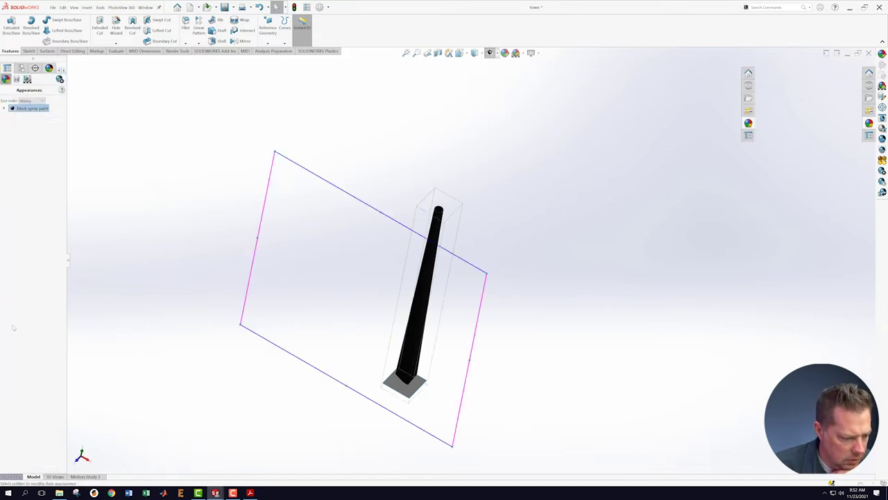
pyautogui.click(14, 285)
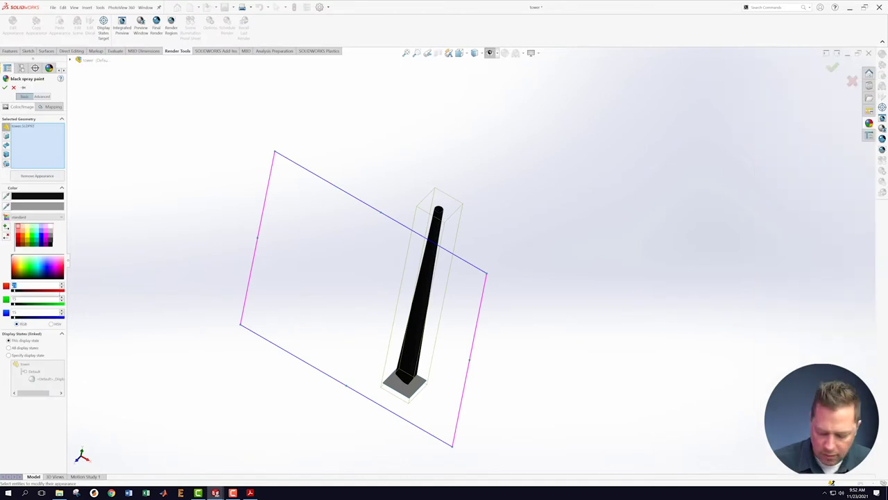
pyautogui.write('255')
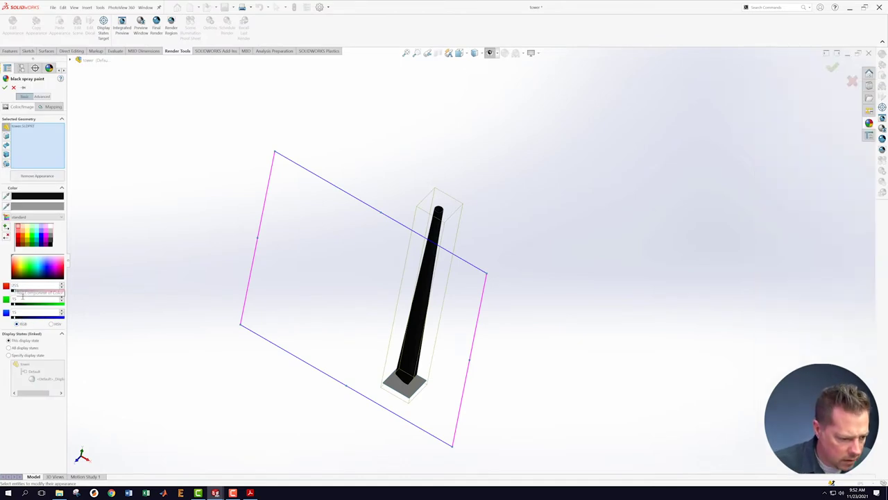
pyautogui.press('Return')
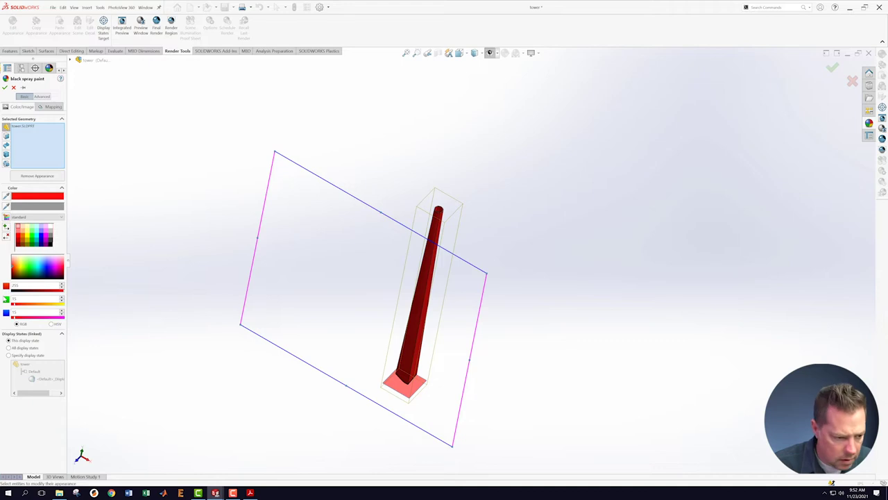
pyautogui.click(14, 298)
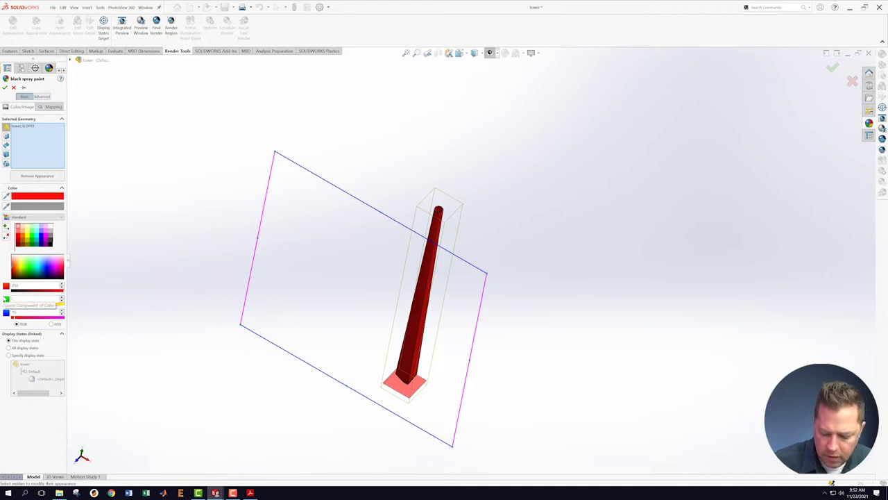
pyautogui.write('255')
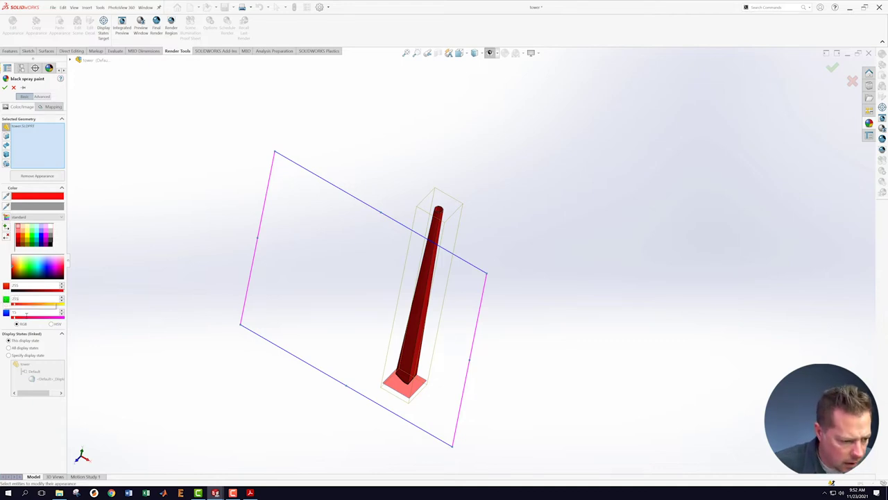
pyautogui.press('Return')
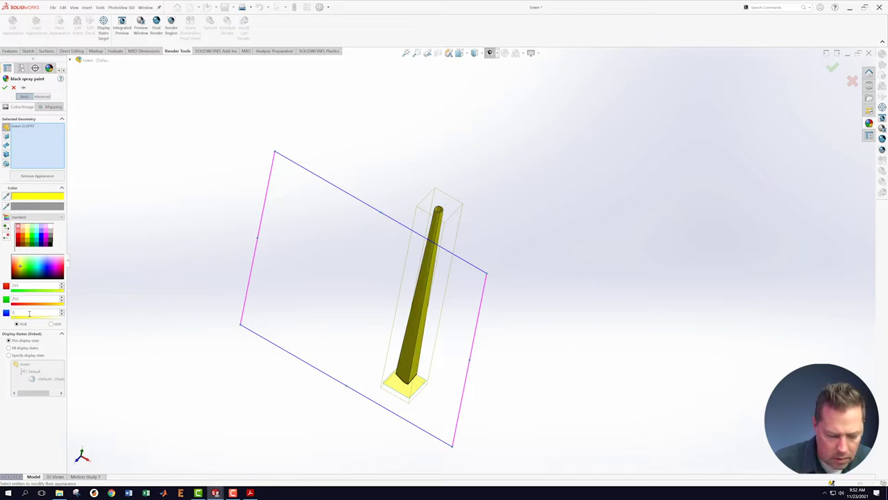
pyautogui.click(28, 314)
pyautogui.write('255')
pyautogui.press('Return')
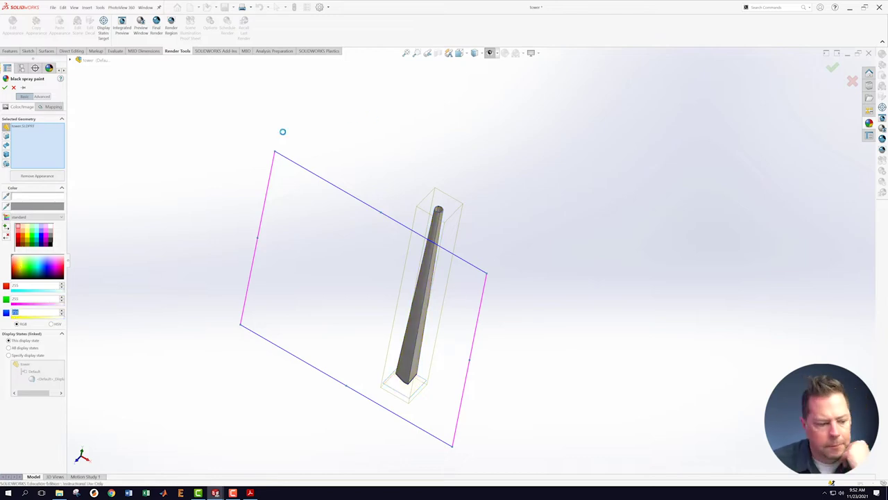
pyautogui.click(5, 88)
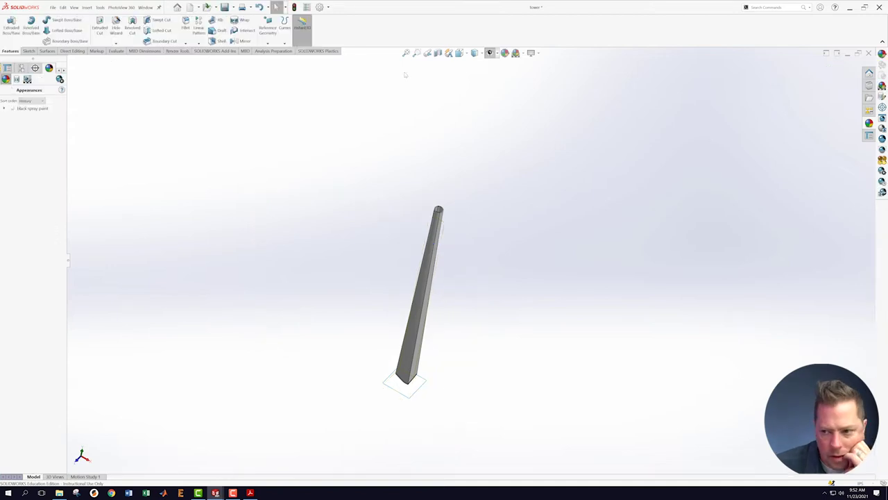
# Save the tower part and switch to the open Wind_Turbine assembly.
pyautogui.click(53, 8)
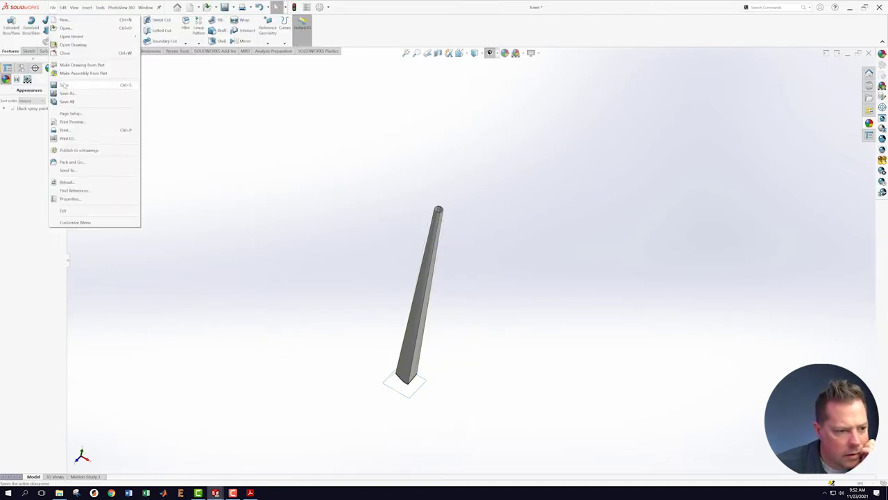
pyautogui.click(104, 85)
pyautogui.moveTo(532, 249); pyautogui.dragTo(587, 164, button='middle')
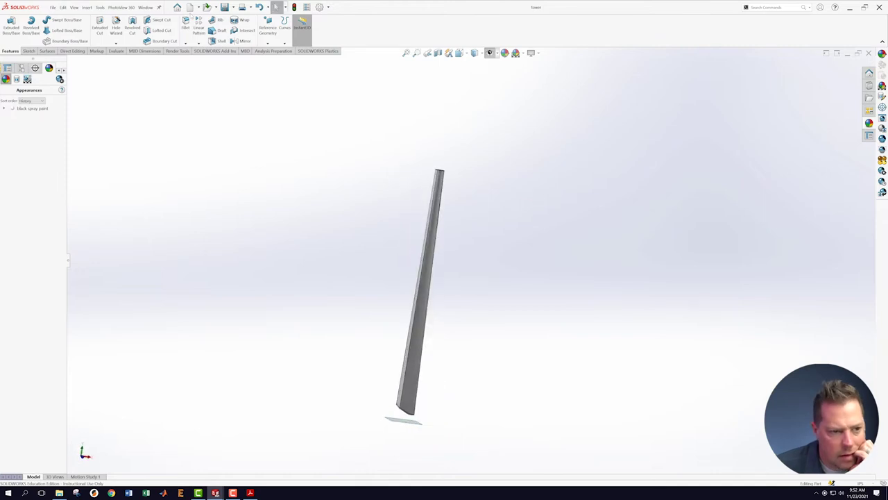
pyautogui.click(145, 7)
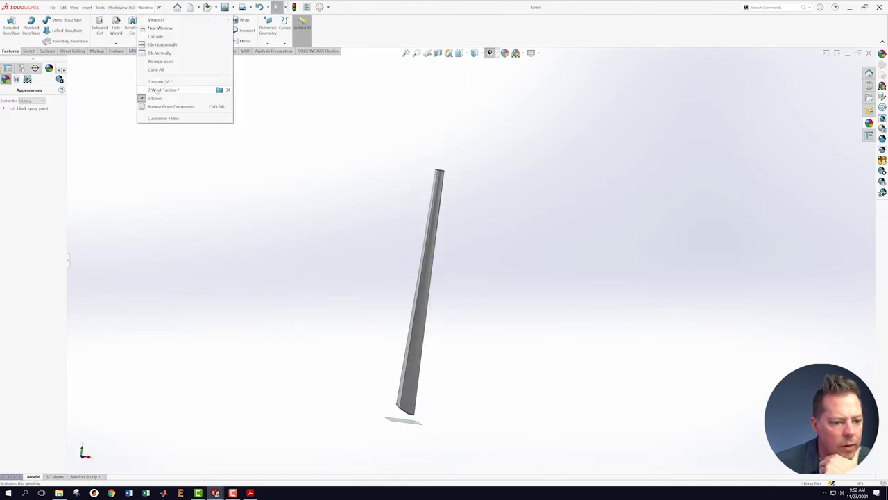
pyautogui.click(156, 95)
pyautogui.moveTo(577, 289); pyautogui.dragTo(587, 251, button='middle')
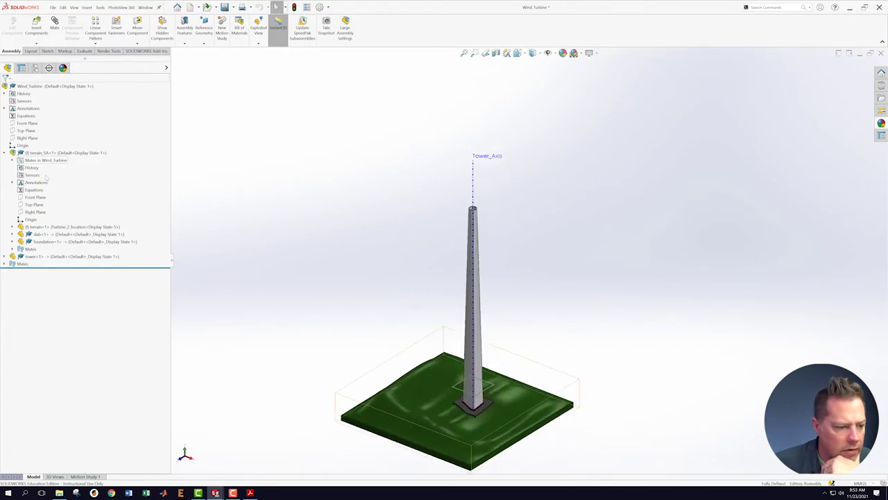
# Switch the terrain component inside the terrain subassembly to the Turbine_1_location configuration.
pyautogui.rightClick(52, 228)
pyautogui.click(82, 199)
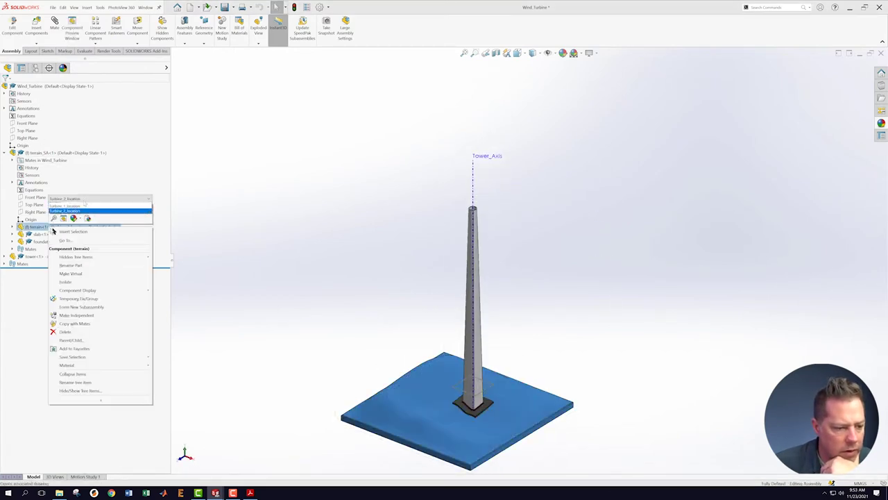
pyautogui.click(85, 209)
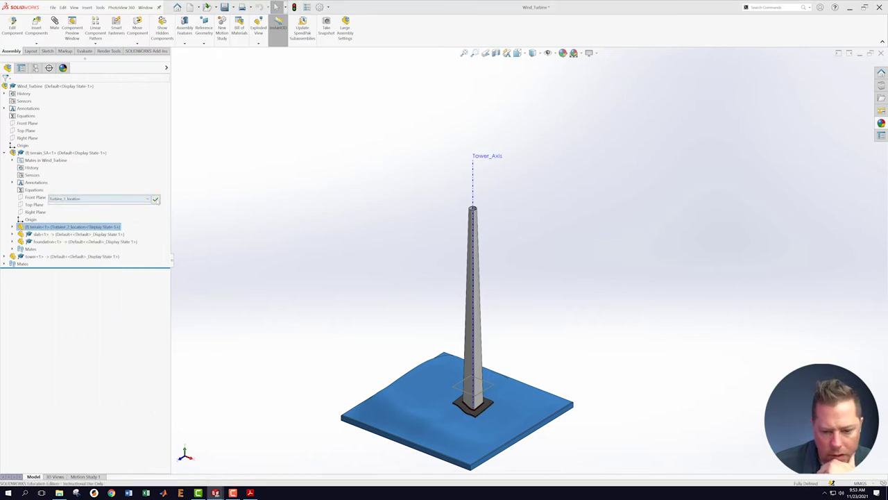
pyautogui.click(156, 199)
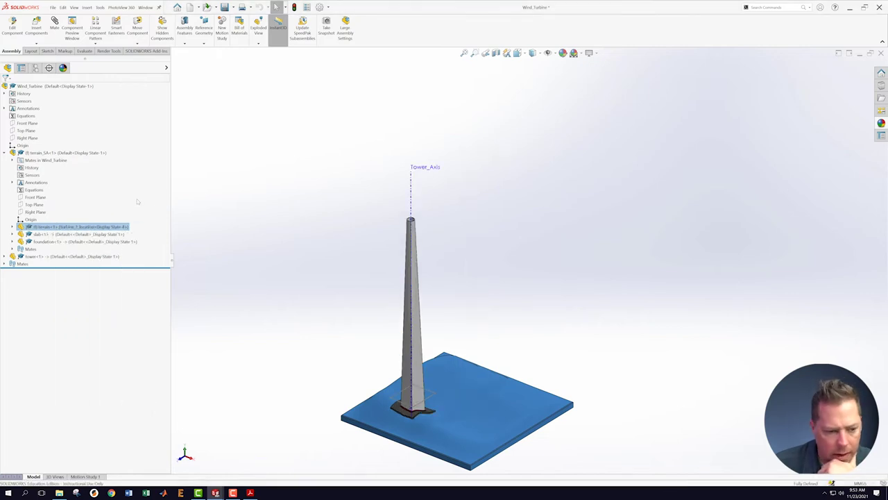
# Switch the terrain component inside the terrain subassembly to its Default configuration.
pyautogui.rightClick(110, 226)
pyautogui.click(141, 199)
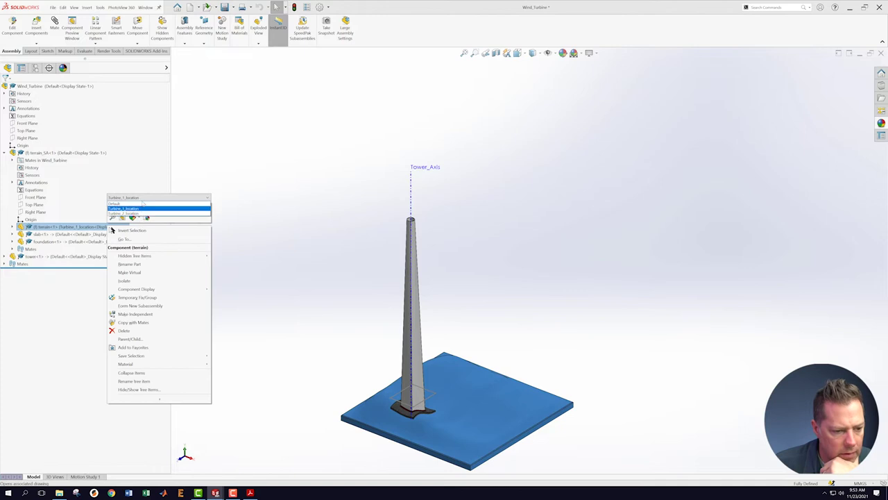
pyautogui.click(142, 204)
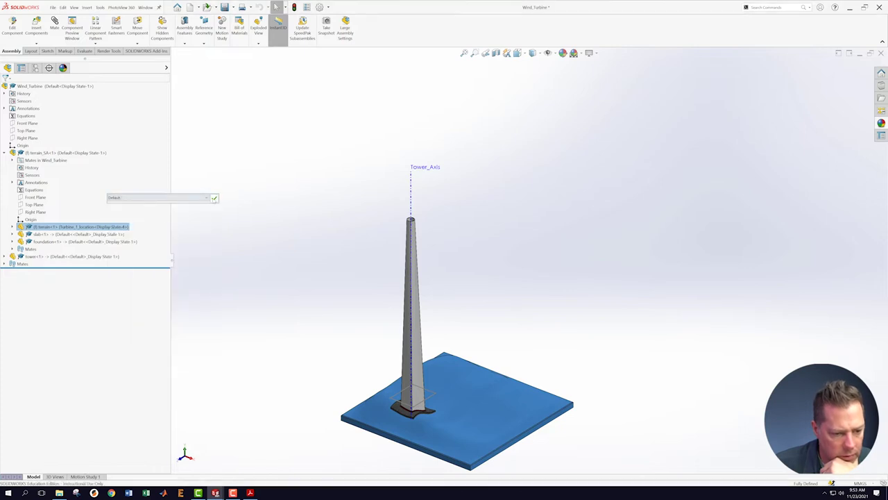
pyautogui.click(214, 198)
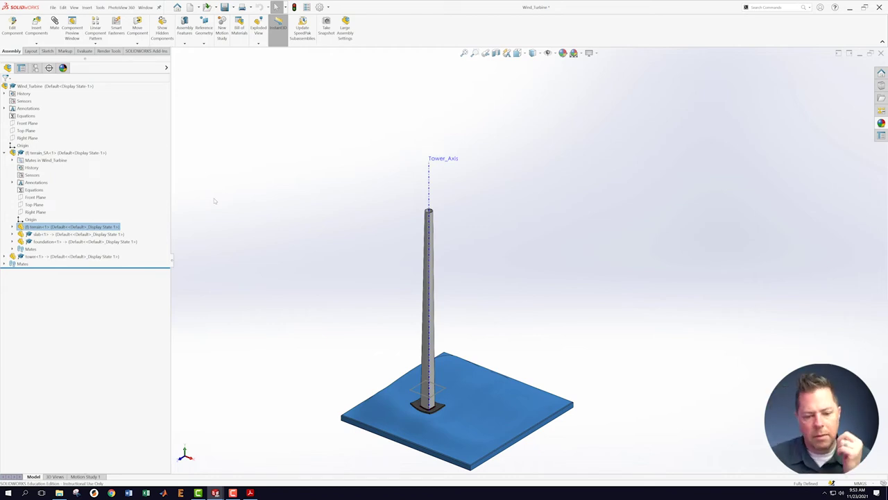
# Open the tower component from the Wind_Turbine assembly as its own part.
pyautogui.moveTo(73, 226); pyautogui.dragTo(140, 14)
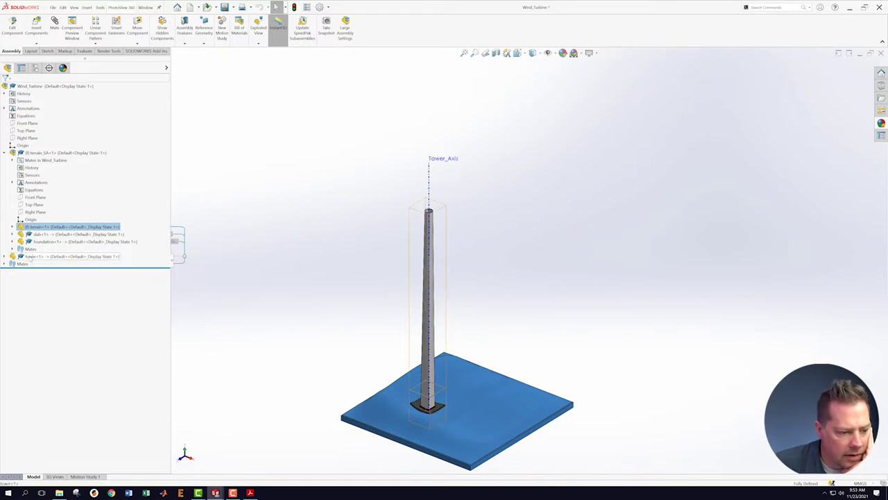
pyautogui.rightClick(31, 256)
pyautogui.click(35, 237)
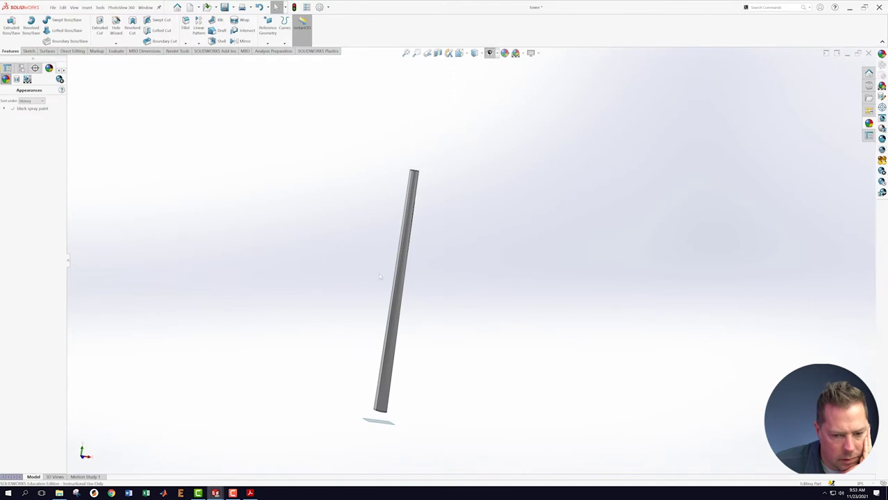
pyautogui.moveTo(533, 232); pyautogui.dragTo(475, 213, button='middle')
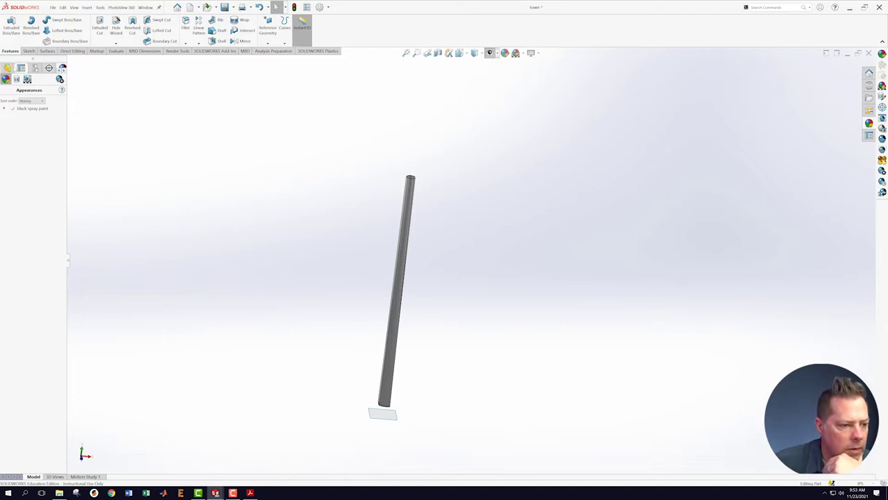
# Assign the AISI 1020 steel material to the tower part.
pyautogui.click(7, 67)
pyautogui.rightClick(28, 138)
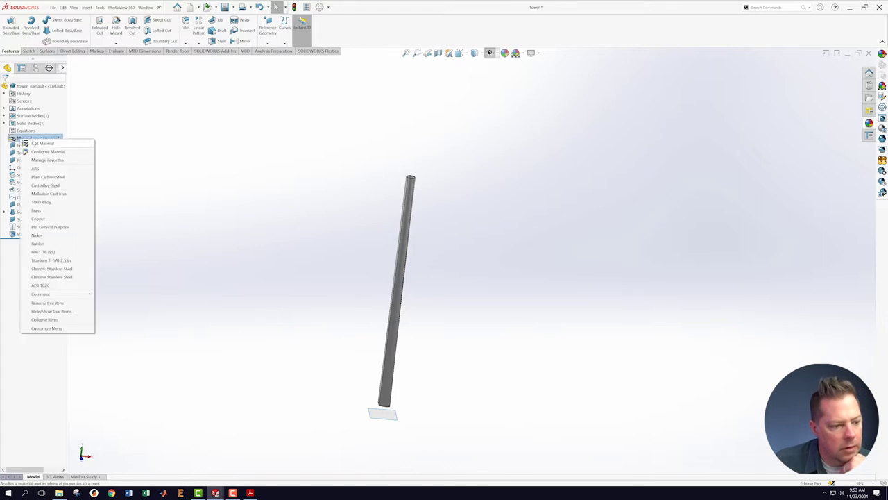
pyautogui.click(41, 144)
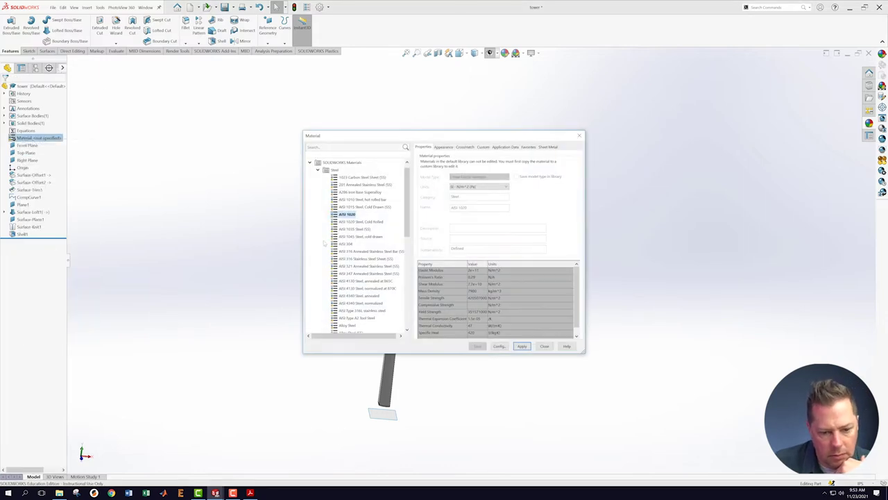
pyautogui.click(522, 345)
pyautogui.click(547, 346)
pyautogui.moveTo(549, 346); pyautogui.dragTo(512, 242, button='middle')
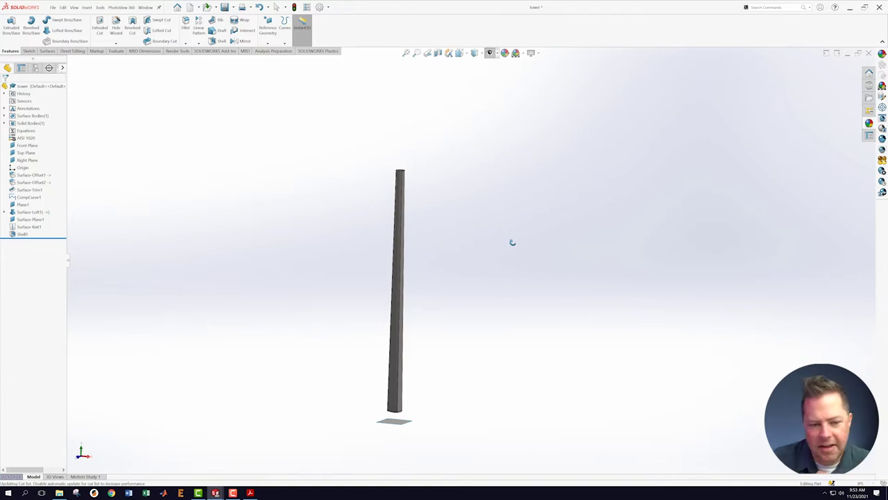
# Apply the black spray paint appearance to the whole tower part in place of the polished steel appearance.
pyautogui.click(62, 67)
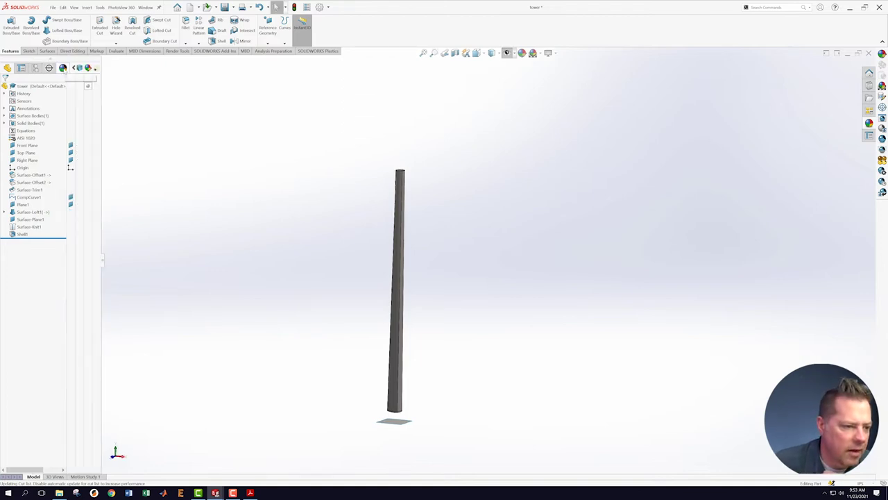
pyautogui.moveTo(12, 111)
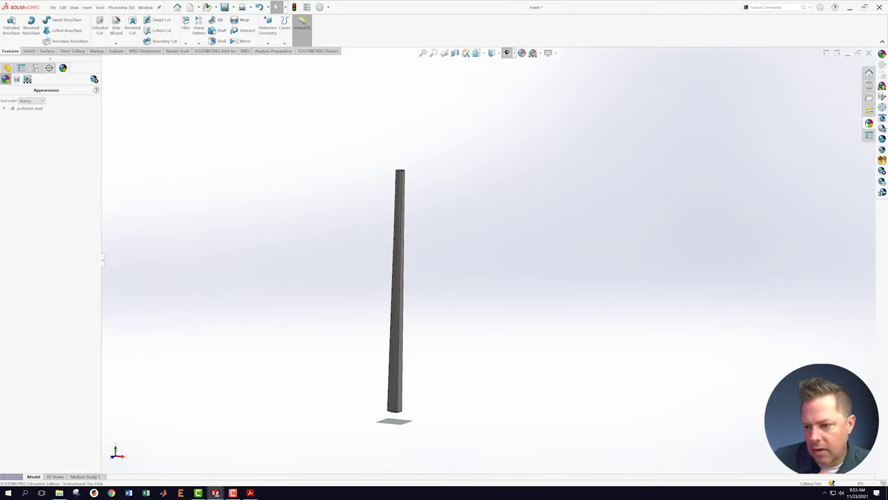
pyautogui.click(869, 124)
pyautogui.moveTo(819, 258)
pyautogui.mouseDown()
pyautogui.moveTo(435, 308)
pyautogui.moveTo(384, 334)
pyautogui.moveTo(396, 335)
pyautogui.mouseUp()
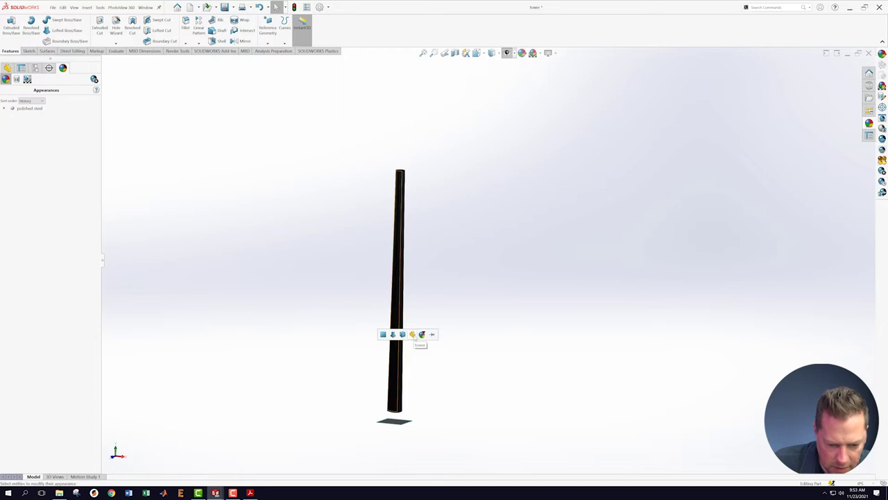
pyautogui.click(413, 335)
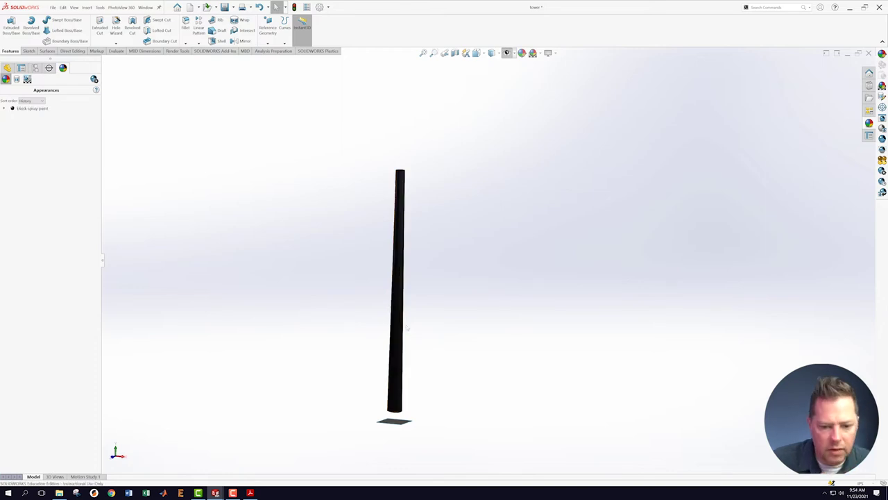
# Edit the reapplied black spray paint on the tower and make it white, with red, green and blue at 255.
pyautogui.moveTo(227, 154); pyautogui.dragTo(194, 177, button='middle')
pyautogui.rightClick(26, 108)
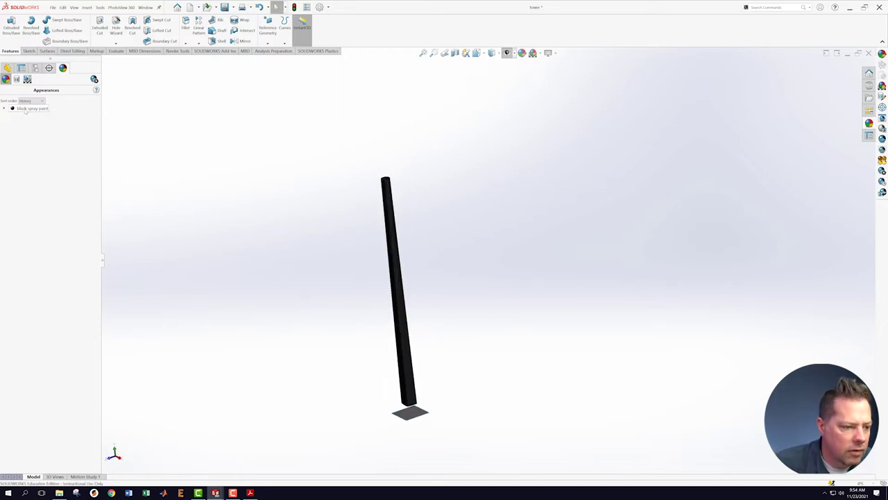
pyautogui.click(44, 122)
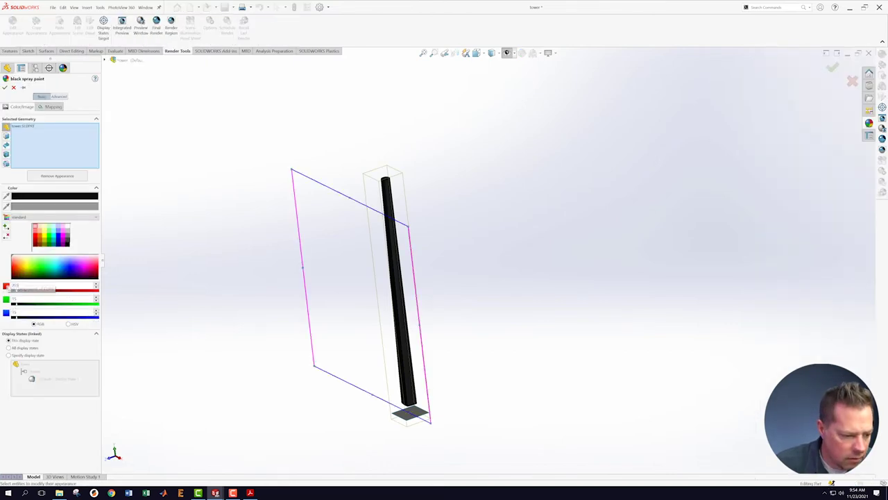
pyautogui.moveTo(26, 298); pyautogui.dragTo(5, 299)
pyautogui.write('0')
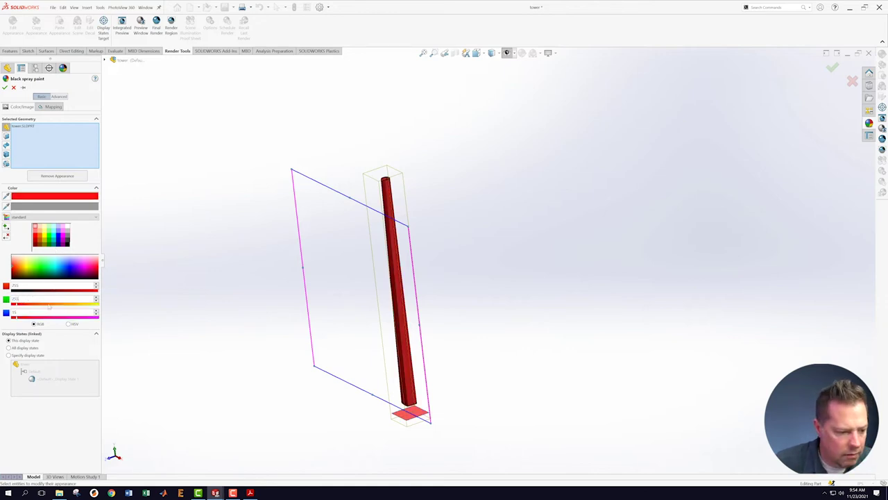
pyautogui.click(34, 312)
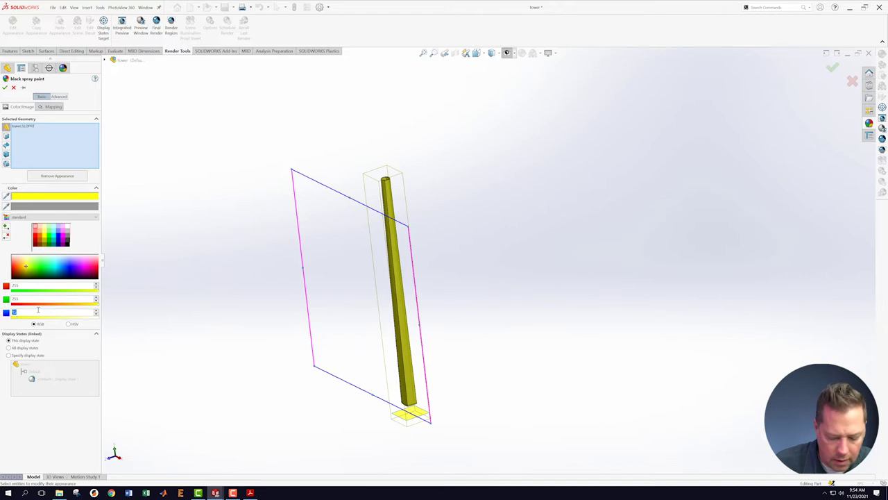
pyautogui.click(174, 193)
pyautogui.click(832, 68)
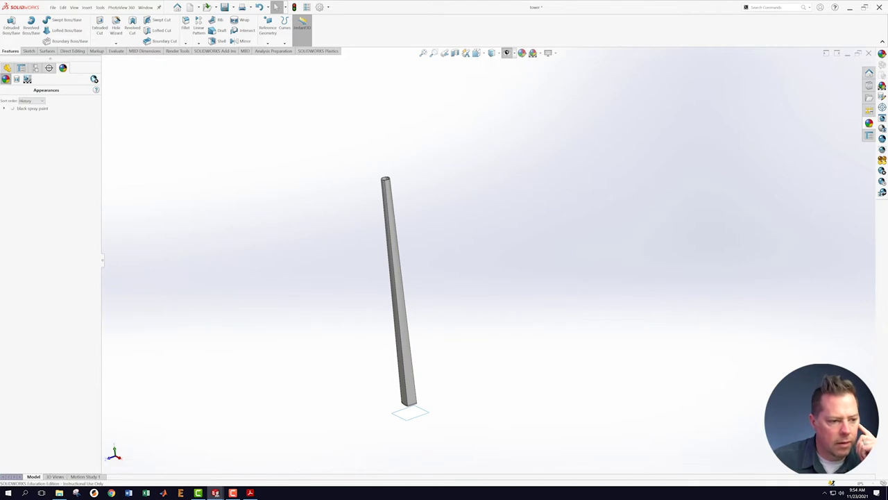
# Calculate the tower part's mass properties and read its mass.
pyautogui.click(21, 68)
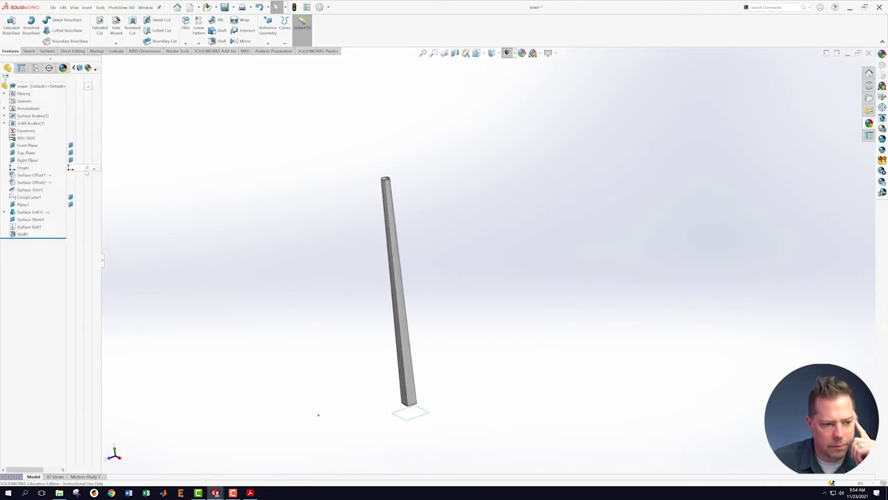
pyautogui.click(74, 67)
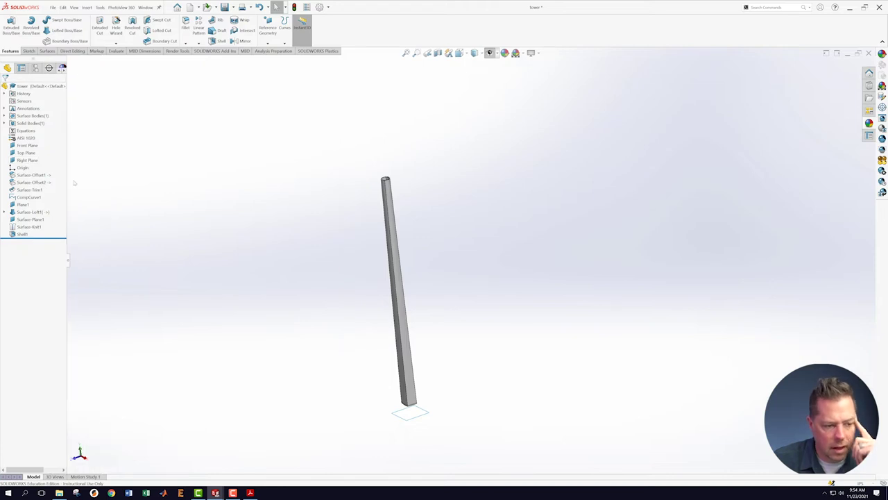
pyautogui.moveTo(65, 261); pyautogui.dragTo(129, 264)
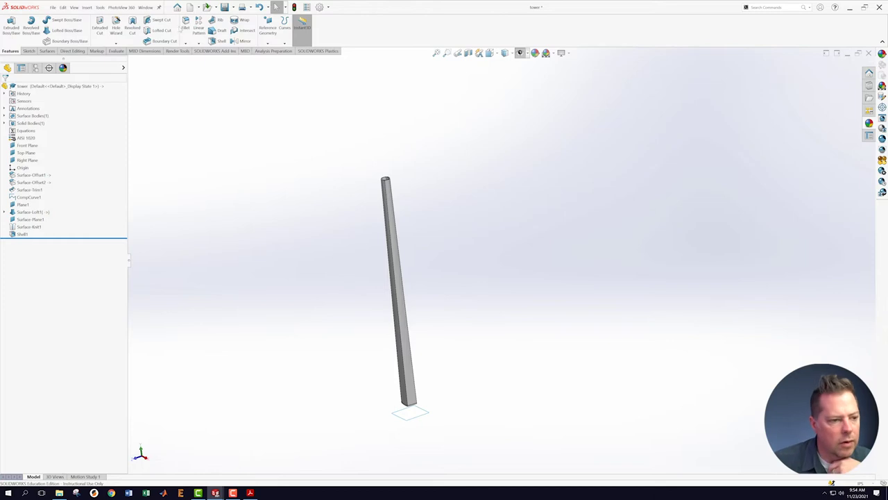
pyautogui.click(115, 51)
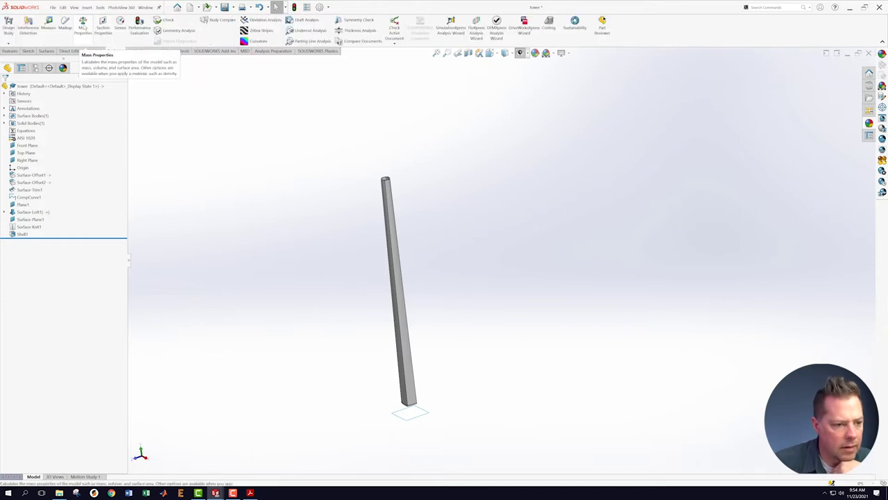
pyautogui.click(84, 26)
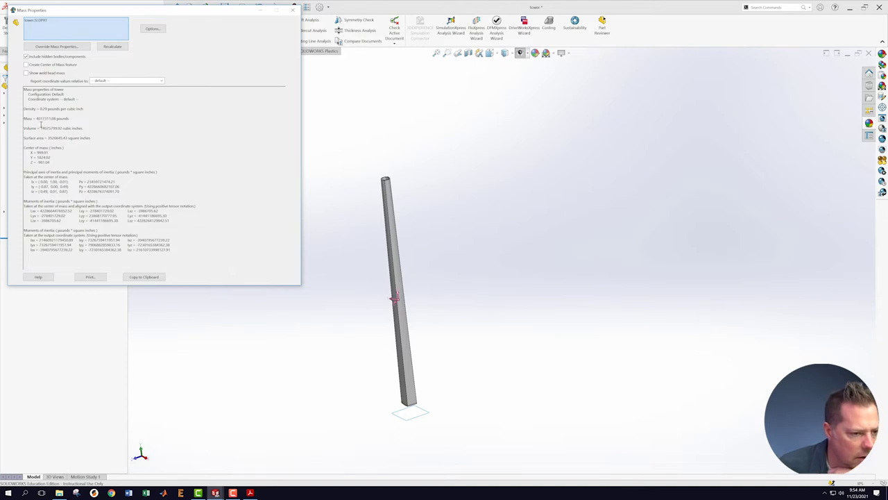
pyautogui.moveTo(36, 118); pyautogui.dragTo(53, 118)
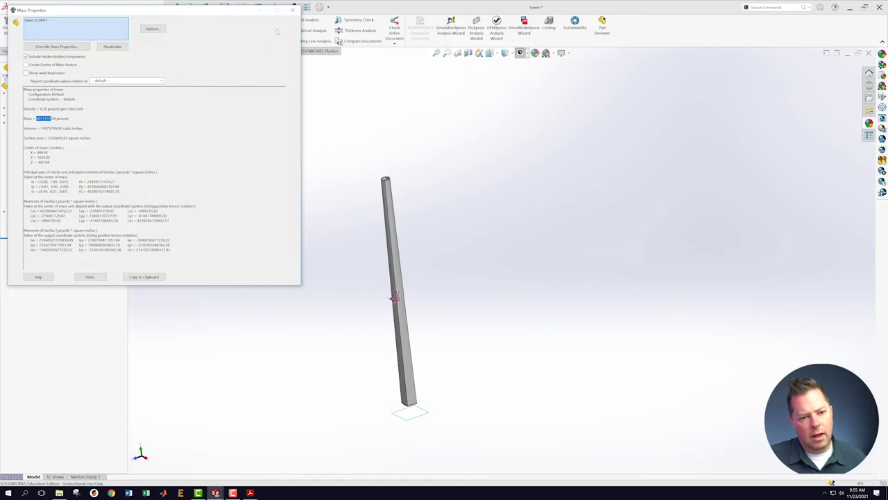
pyautogui.click(294, 11)
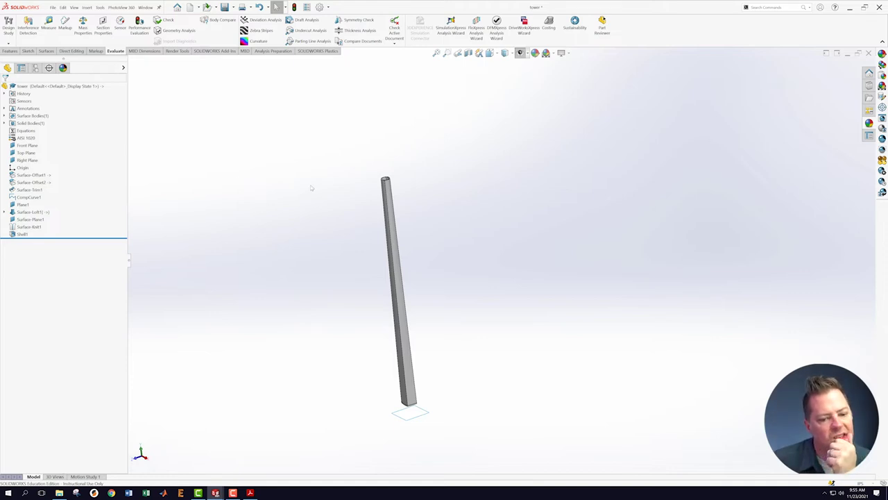
# Save the finished tower part.
pyautogui.click(53, 7)
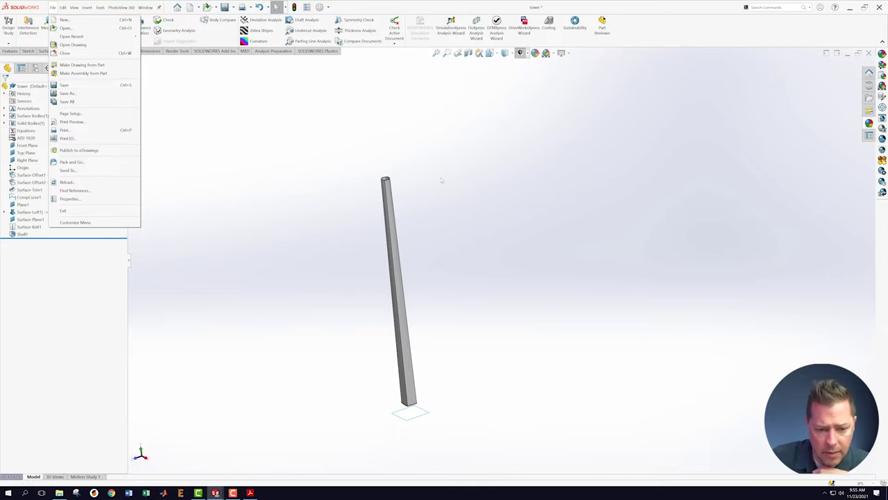
pyautogui.click(312, 191)
pyautogui.moveTo(456, 182); pyautogui.dragTo(458, 240, button='middle')
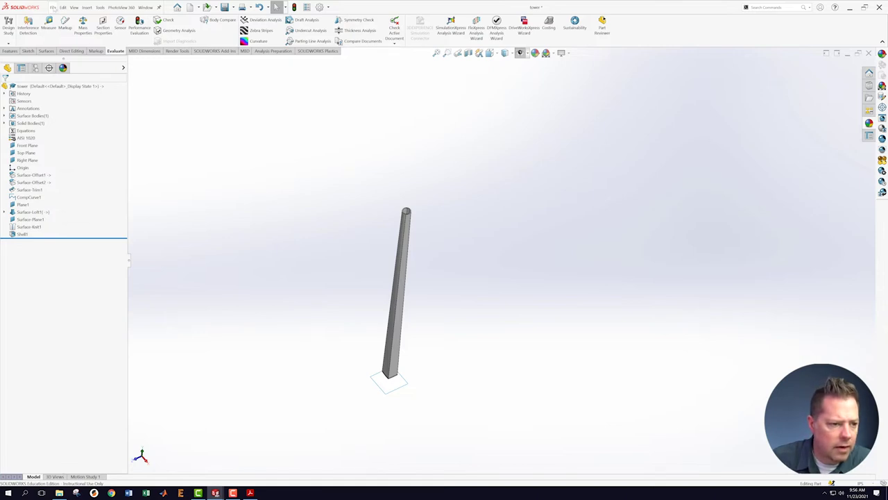
pyautogui.click(53, 7)
pyautogui.click(64, 85)
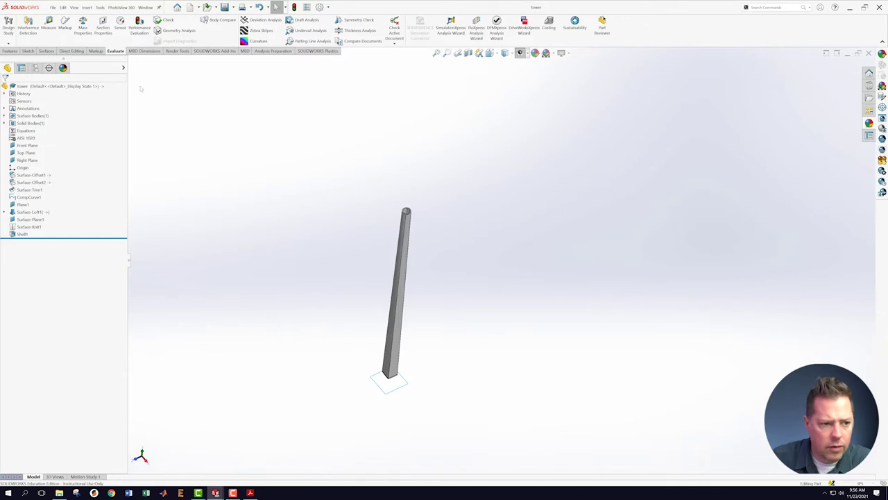
# Return to the open Wind_Turbine assembly and view the tower standing on the terrain.
pyautogui.click(145, 7)
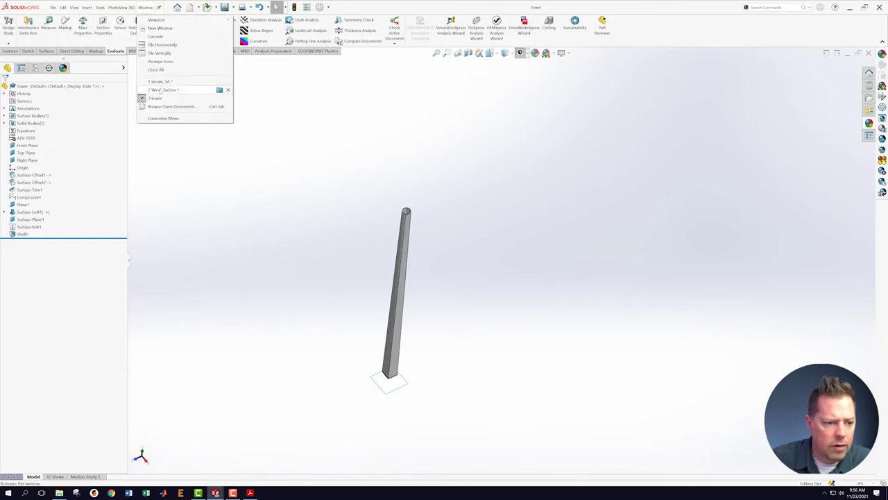
pyautogui.moveTo(160, 92)
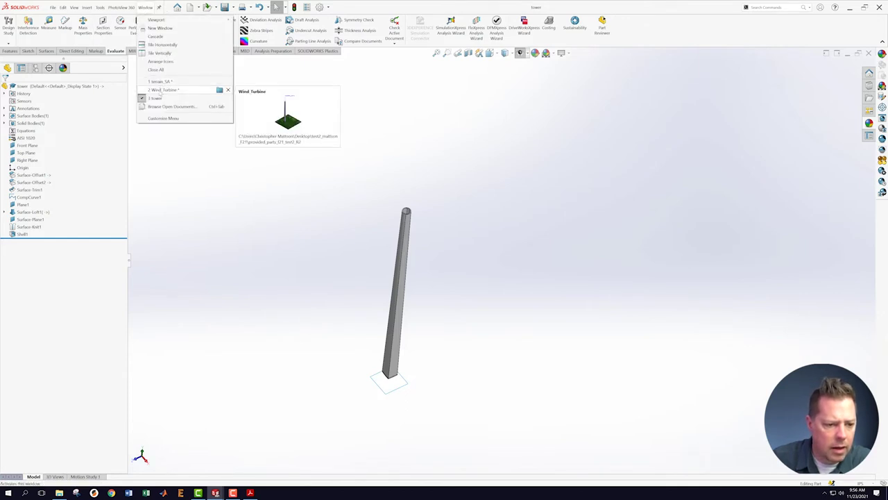
pyautogui.click(160, 90)
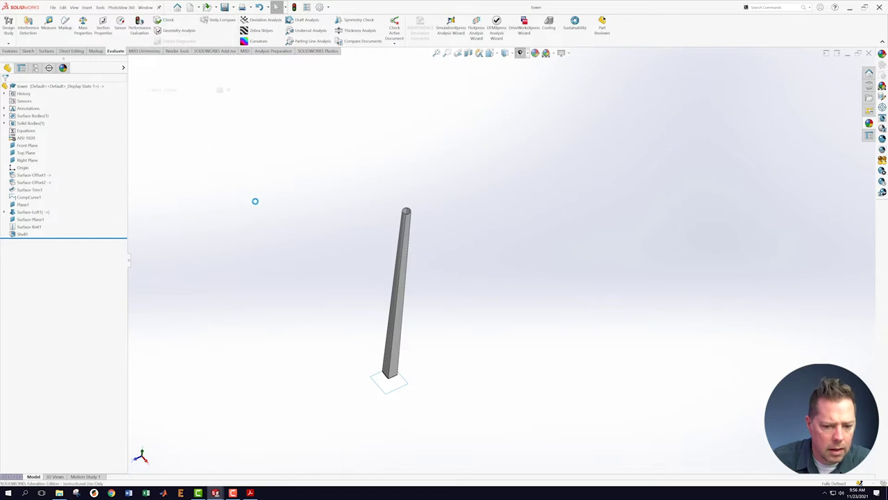
pyautogui.scroll(-1, 526, 312)
pyautogui.scroll(2, 525, 256)
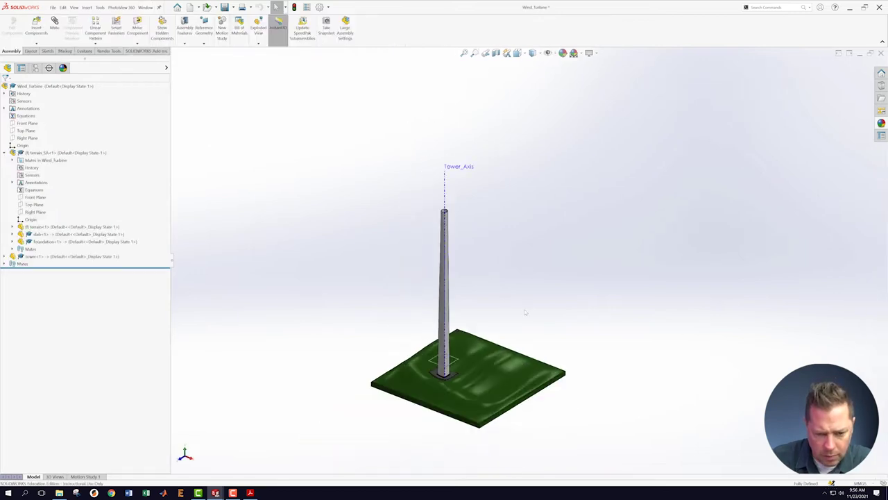
pyautogui.scroll(-1, 529, 315)
pyautogui.scroll(1, 512, 283)
pyautogui.moveTo(513, 282); pyautogui.dragTo(494, 287, button='middle')
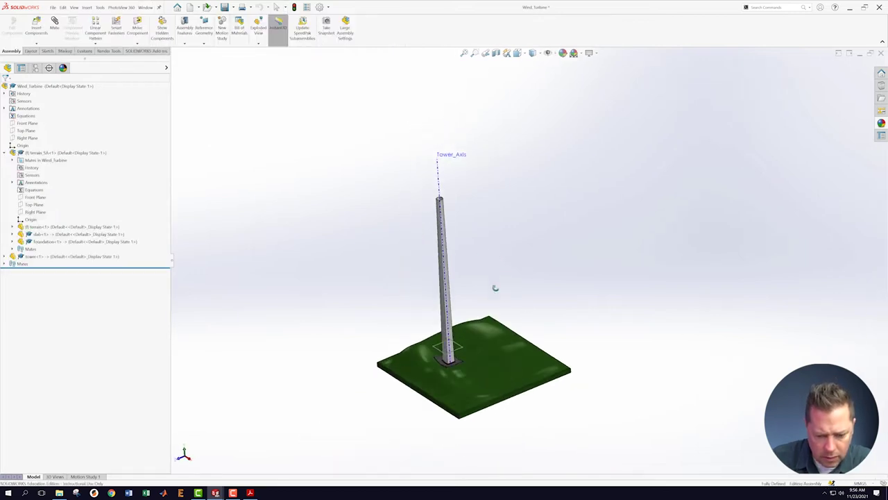
# Review the wind turbine test PDF in Adobe Acrobat for the nacelle cover, blade and assembly requirements.
pyautogui.click(250, 492)
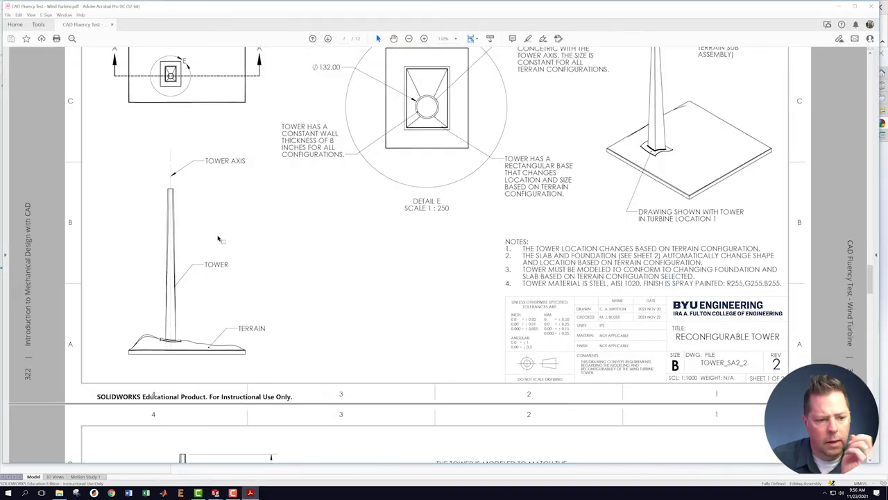
pyautogui.scroll(-10, 208, 171)
pyautogui.scroll(20, 208, 171)
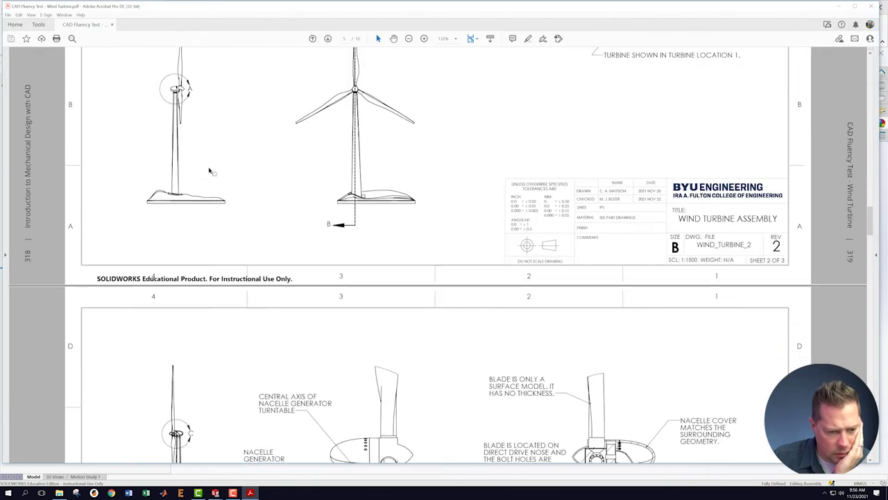
pyautogui.scroll(15, 209, 171)
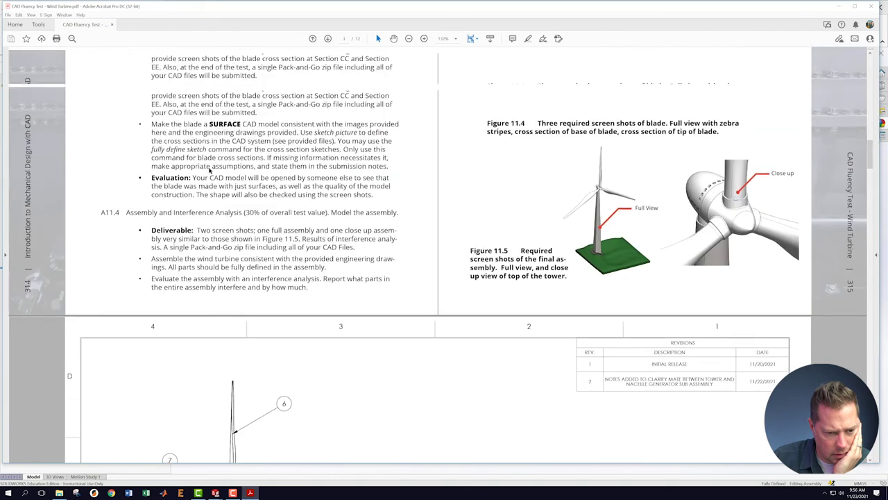
pyautogui.scroll(5, 209, 171)
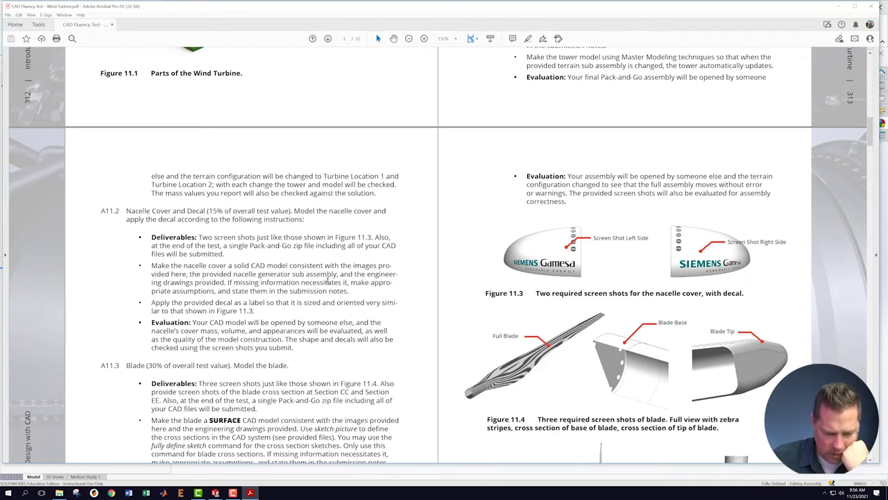
pyautogui.scroll(-2, 533, 338)
pyautogui.scroll(-3, 533, 339)
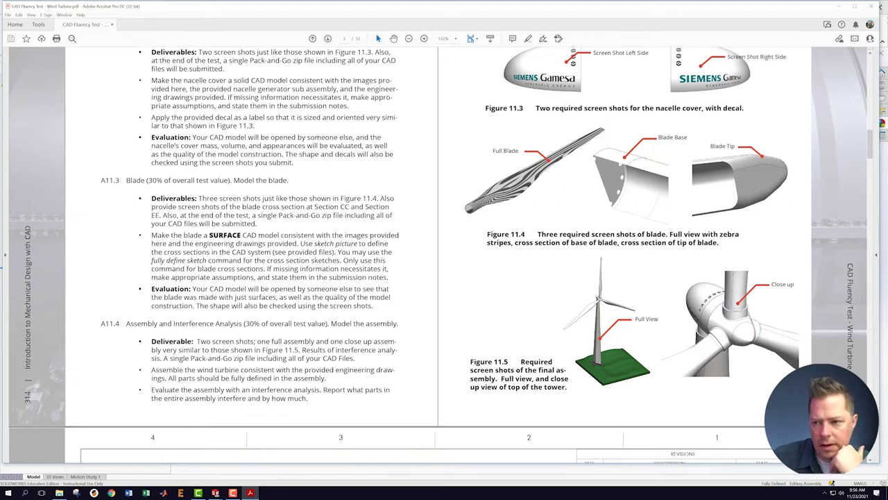
pyautogui.click(854, 7)
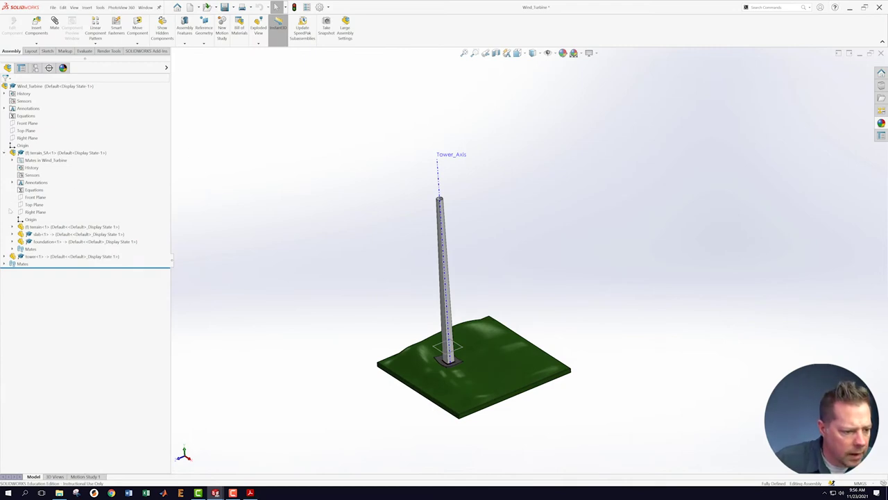
# Insert the nacelle_generator_SA subassembly into the Wind_Turbine assembly, rebuilding it on loading, and place it freely above and beside the tower's open end.
pyautogui.click(37, 44)
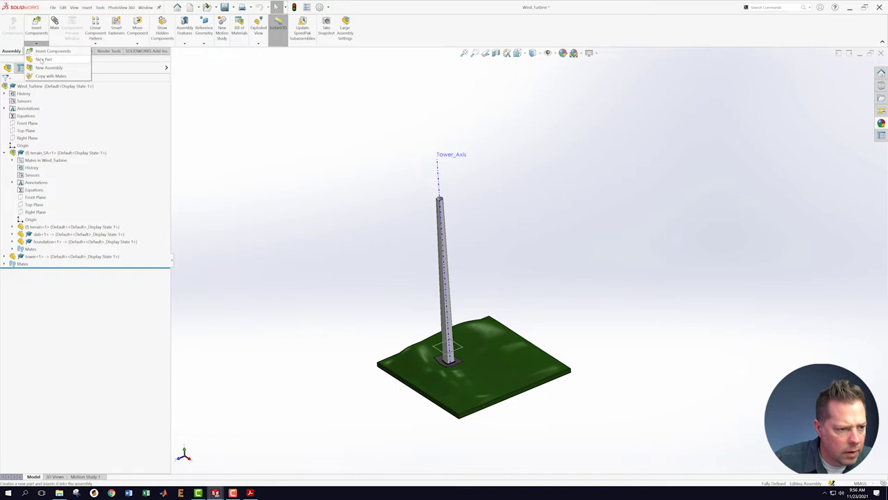
pyautogui.click(52, 51)
pyautogui.click(82, 188)
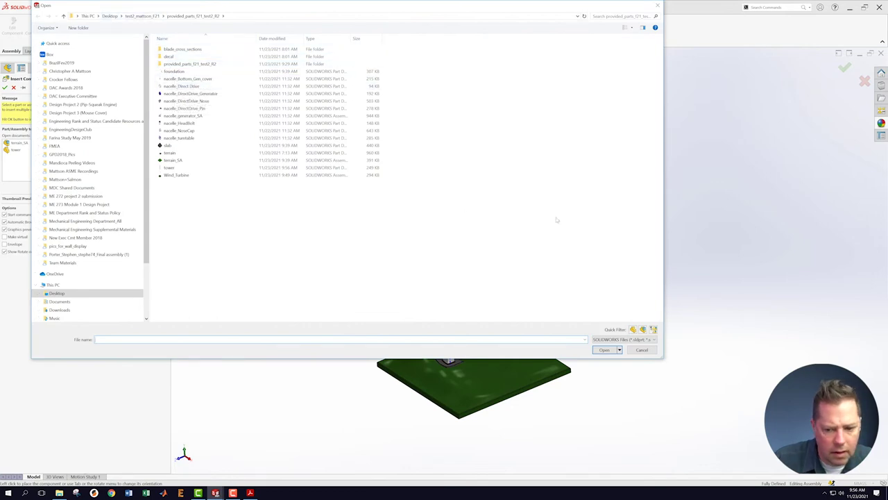
pyautogui.click(643, 331)
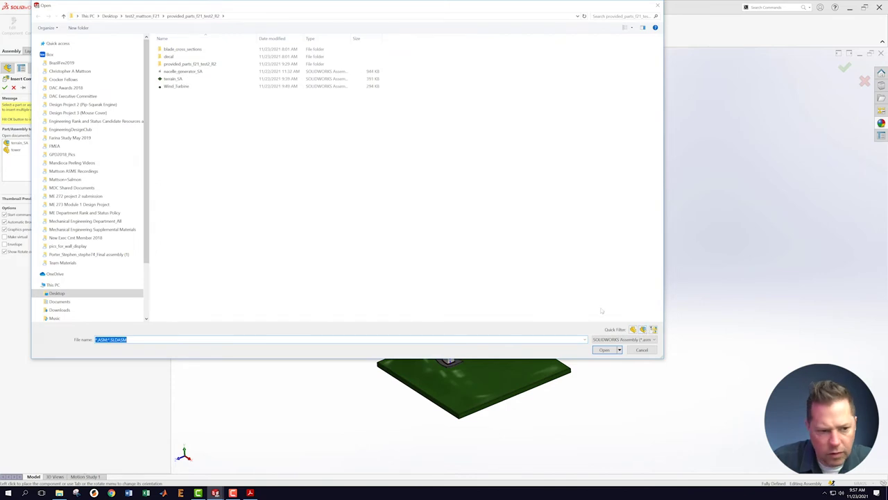
pyautogui.click(180, 71)
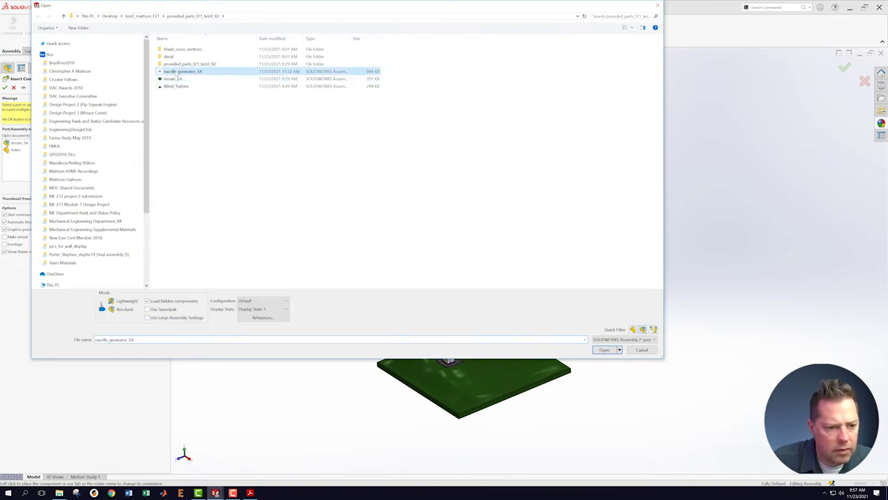
pyautogui.click(604, 349)
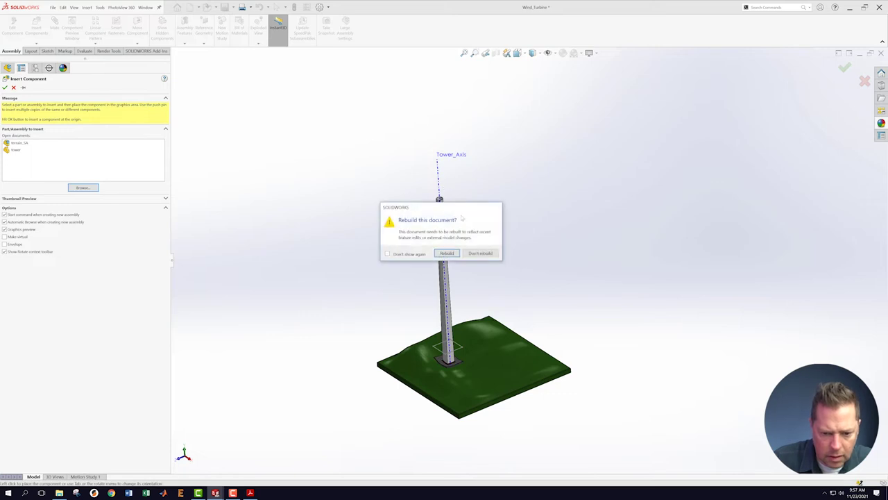
pyautogui.click(453, 255)
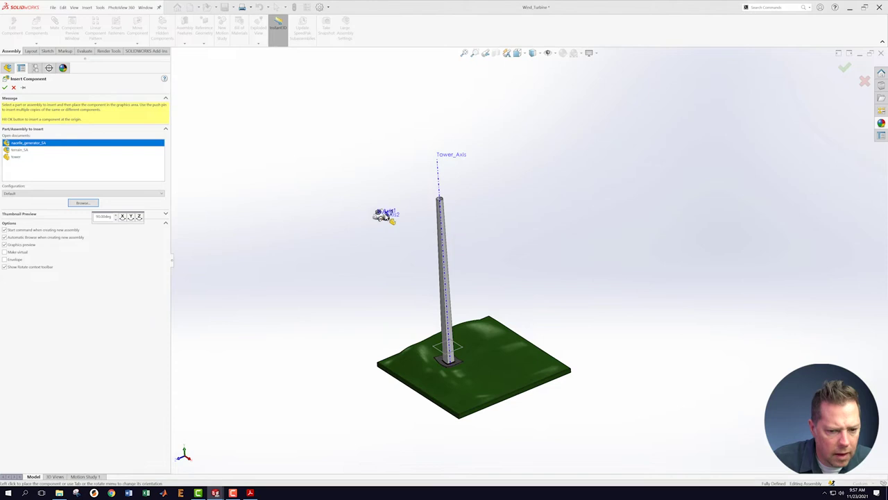
pyautogui.scroll(-8, 465, 200)
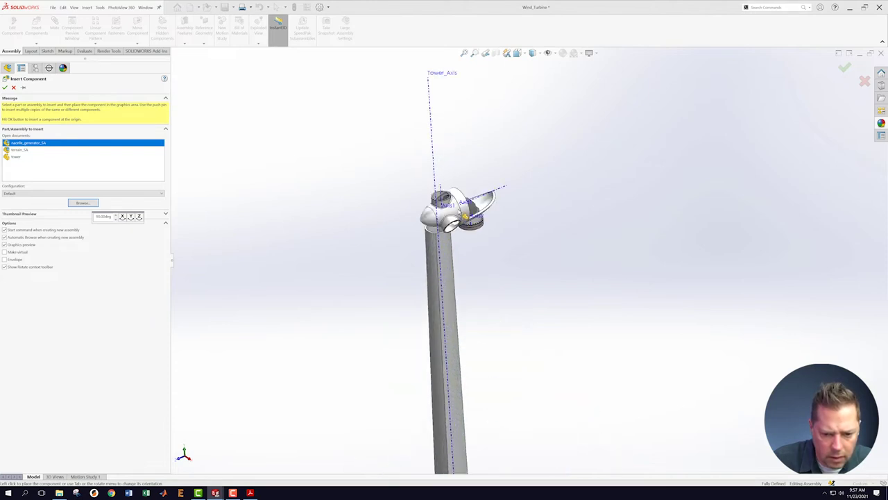
pyautogui.scroll(-3, 489, 207)
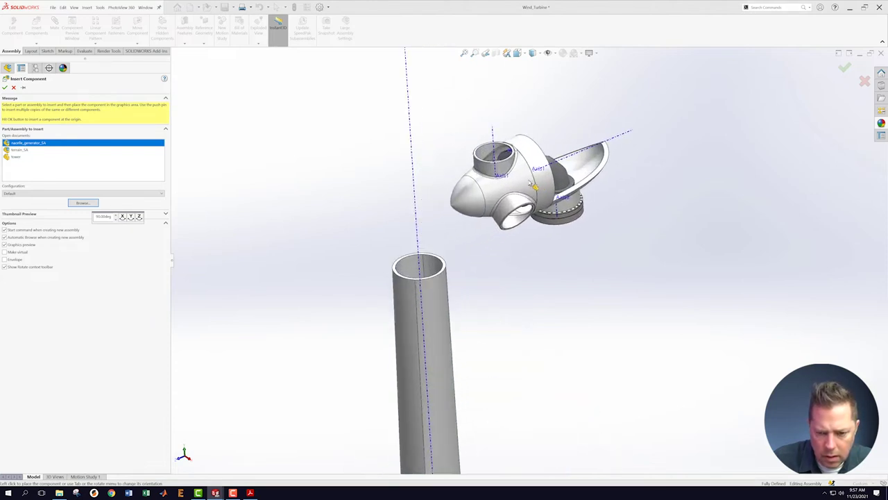
pyautogui.click(531, 182)
# Examine the nacelle turntable's Axis2 and its position relative to the tower axis and the tower's open end.
pyautogui.moveTo(537, 250); pyautogui.dragTo(497, 235, button='middle')
pyautogui.moveTo(563, 188); pyautogui.dragTo(564, 179, button='middle')
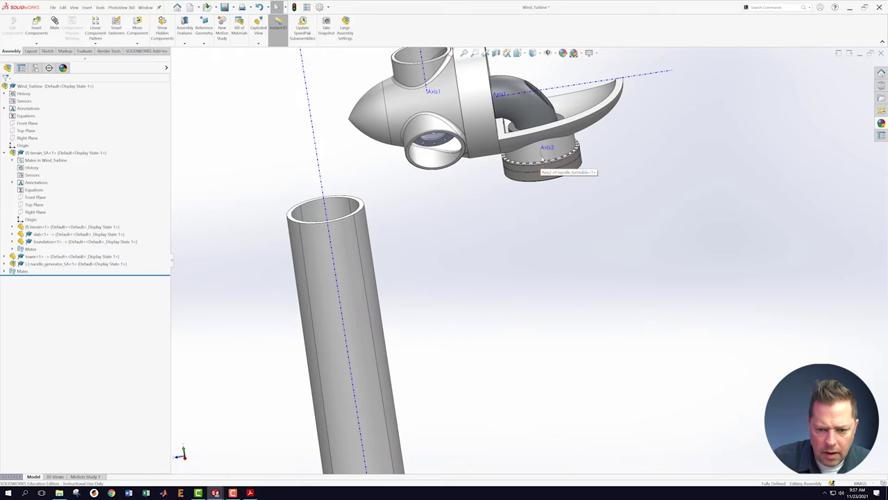
pyautogui.click(542, 159)
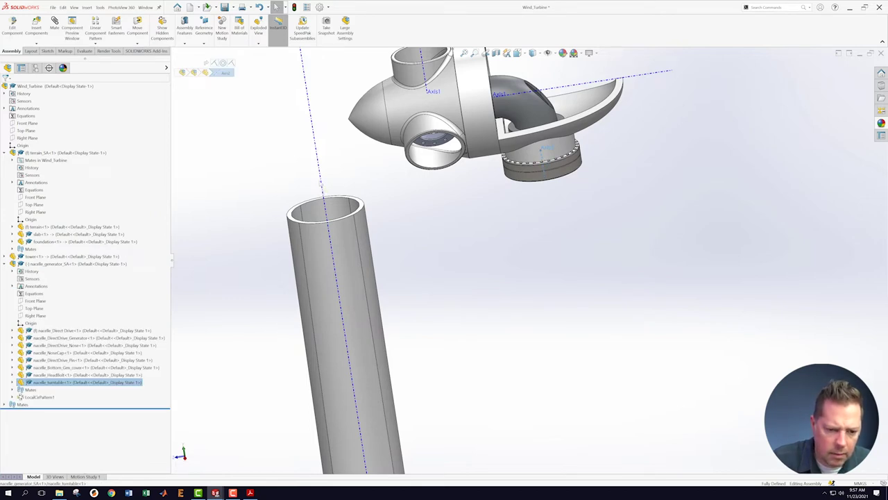
pyautogui.click(416, 215)
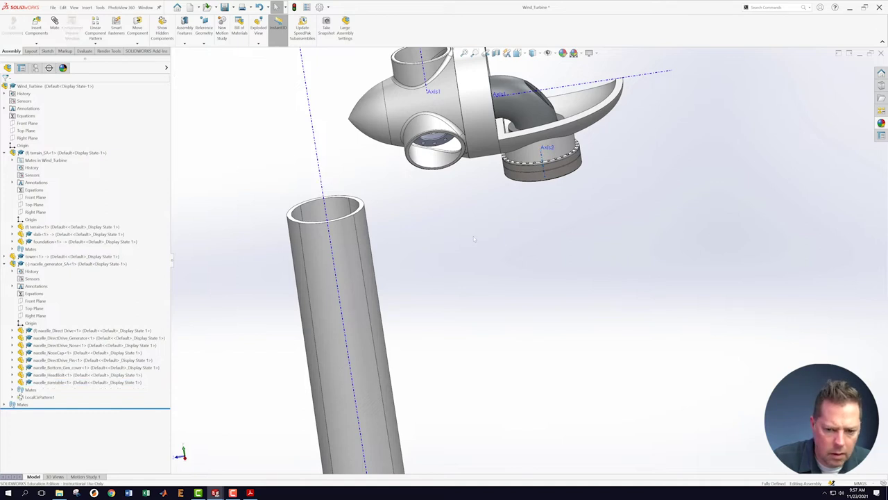
pyautogui.scroll(8, 533, 261)
pyautogui.scroll(-3, 560, 270)
pyautogui.moveTo(536, 269); pyautogui.dragTo(562, 252, button='middle')
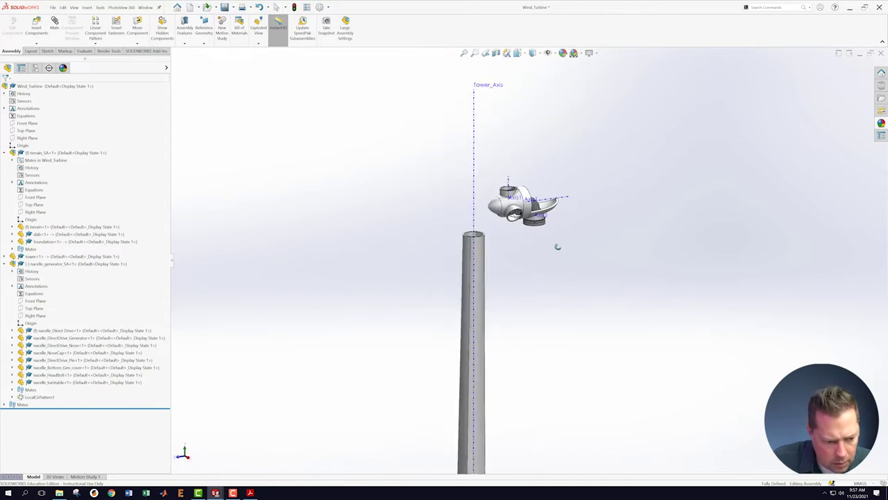
# Save the Wind_Turbine assembly.
pyautogui.click(53, 7)
pyautogui.click(68, 85)
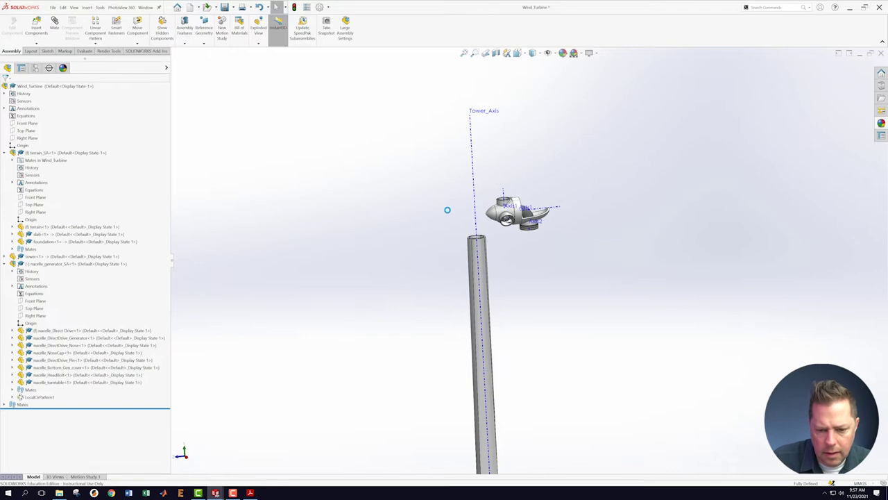
pyautogui.scroll(-5, 568, 254)
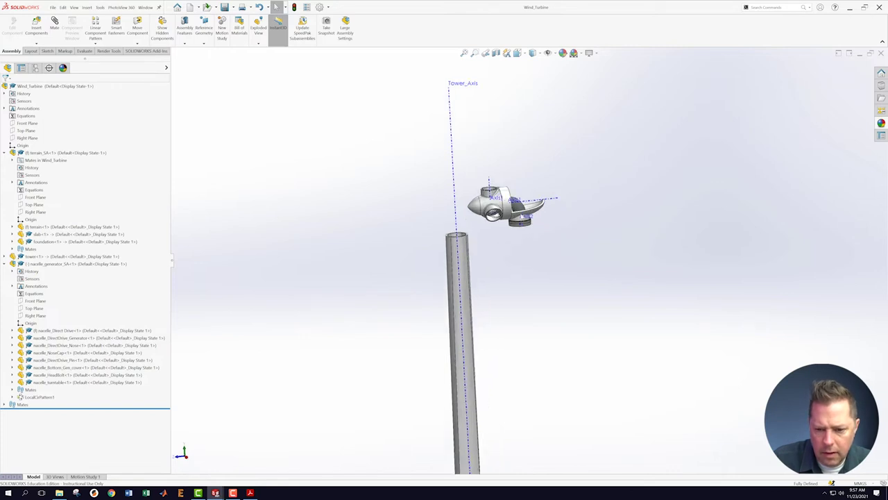
pyautogui.moveTo(486, 208); pyautogui.dragTo(426, 166)
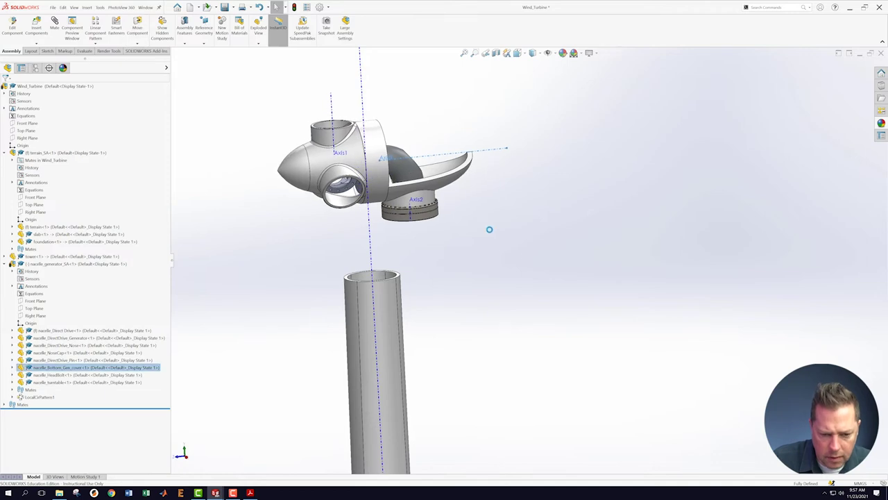
pyautogui.moveTo(489, 229); pyautogui.dragTo(498, 248, button='middle')
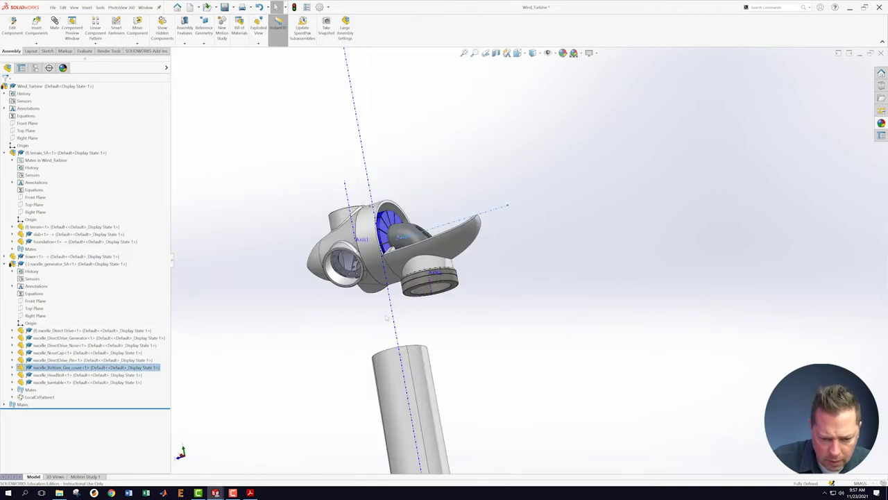
pyautogui.scroll(7, 394, 318)
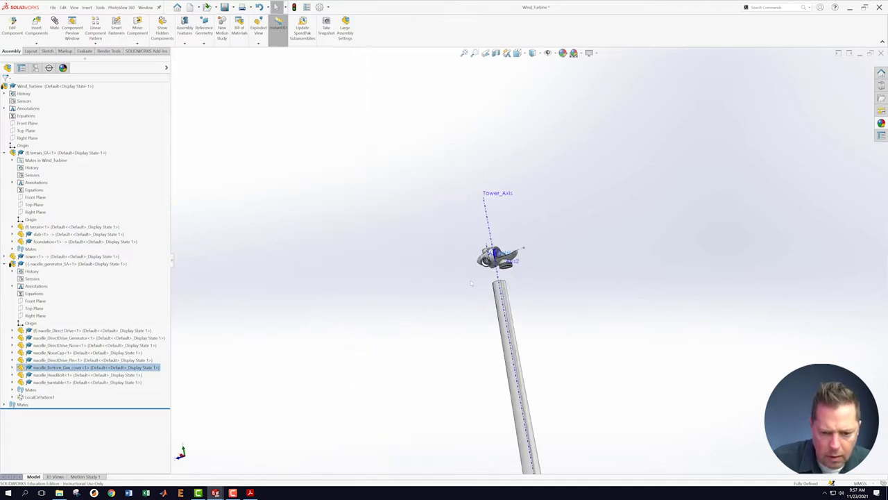
pyautogui.scroll(-2, 444, 304)
pyautogui.click(503, 150)
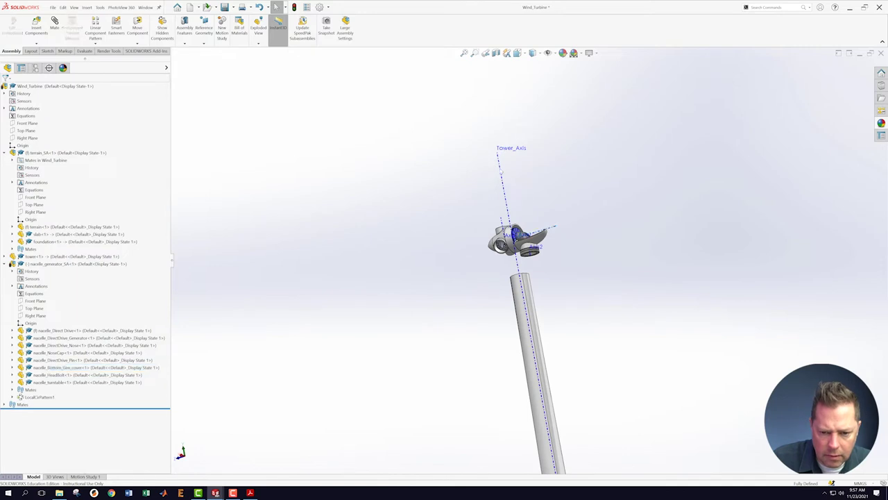
pyautogui.scroll(-6, 556, 266)
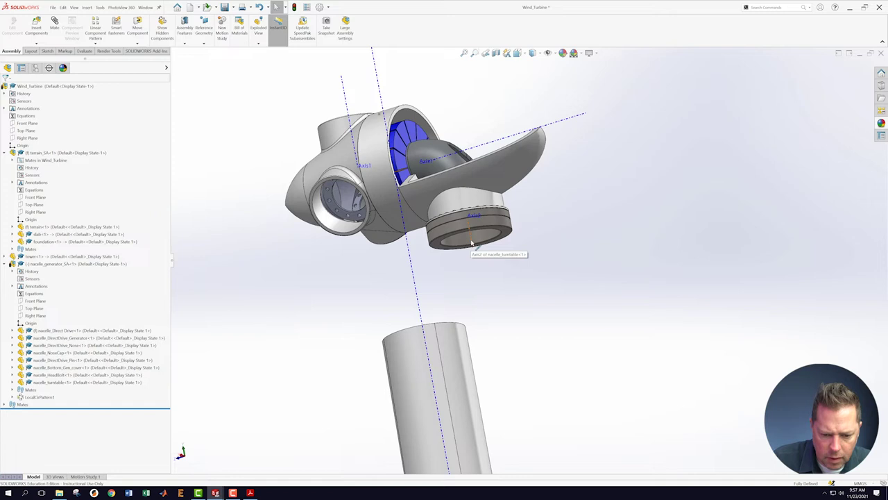
pyautogui.click(513, 237)
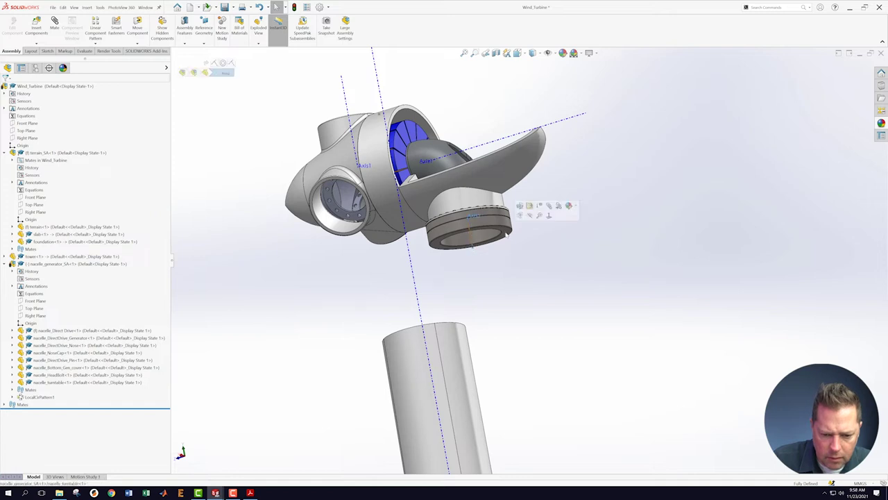
pyautogui.click(511, 235)
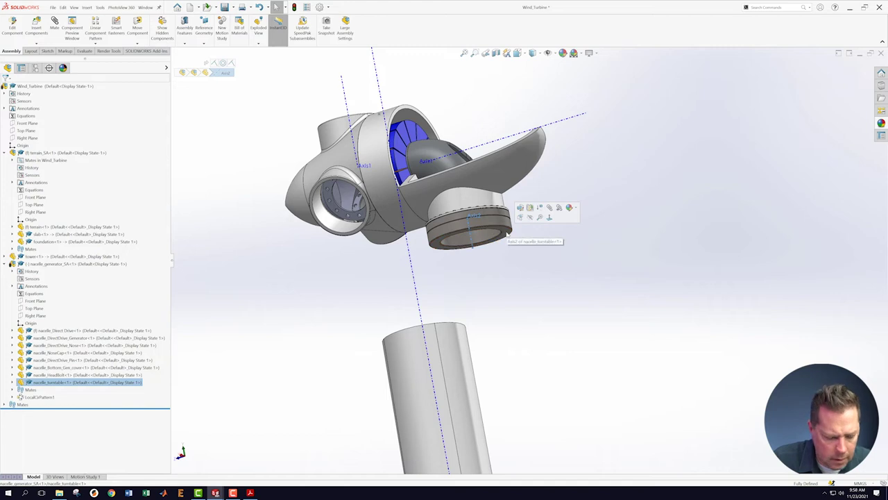
pyautogui.press('Escape')
pyautogui.click(506, 234)
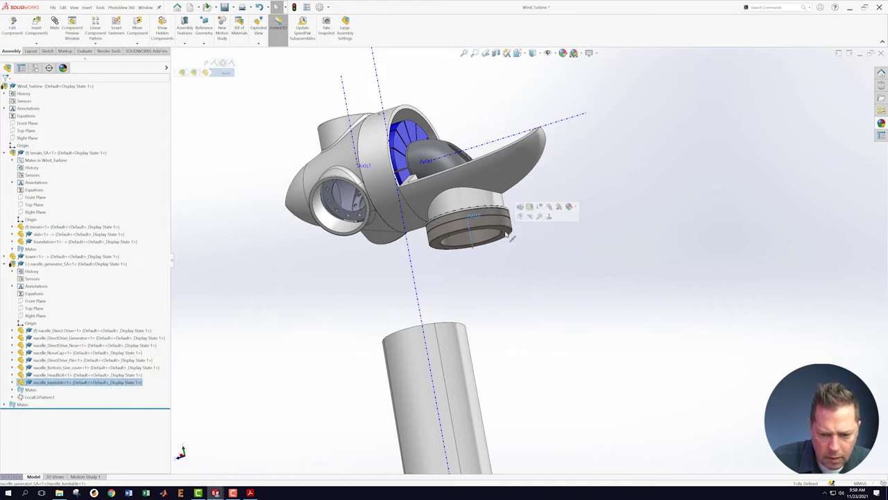
pyautogui.click(550, 224)
# Add a coincident mate between the tower's top rim face and the bottom face of the nacelle turntable.
pyautogui.moveTo(426, 226); pyautogui.dragTo(444, 278, button='middle')
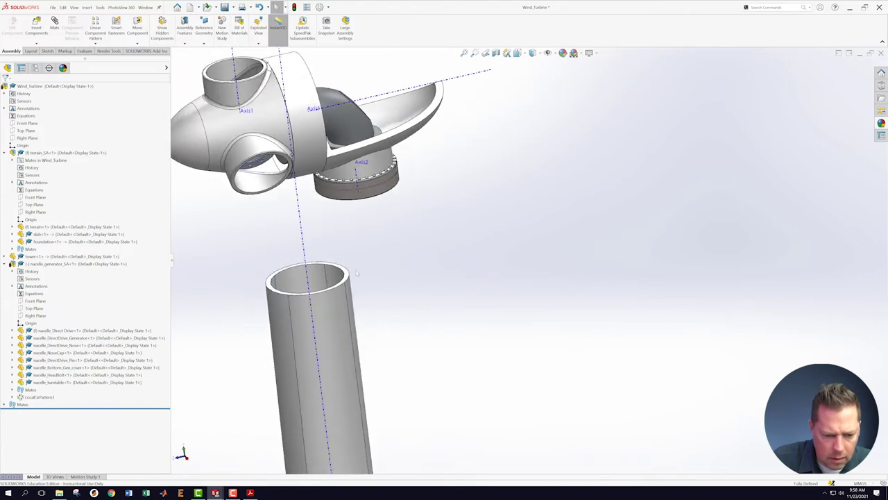
pyautogui.click(349, 276)
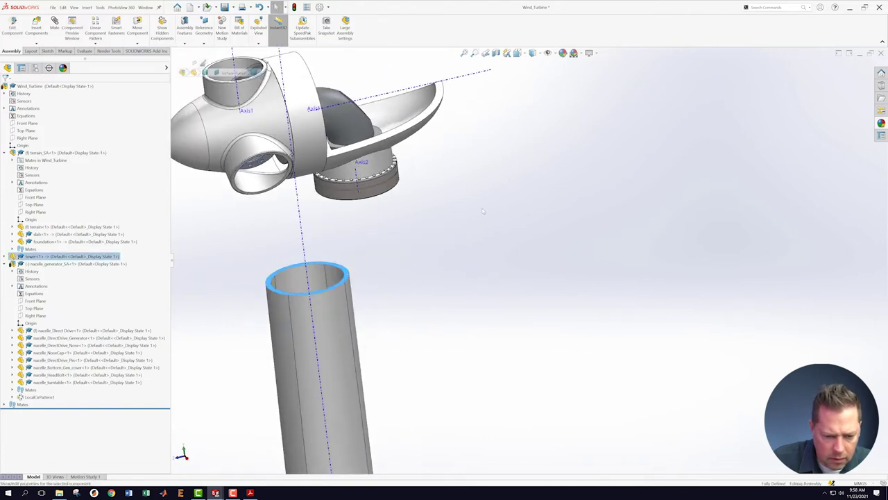
pyautogui.moveTo(480, 210); pyautogui.dragTo(421, 216, button='middle')
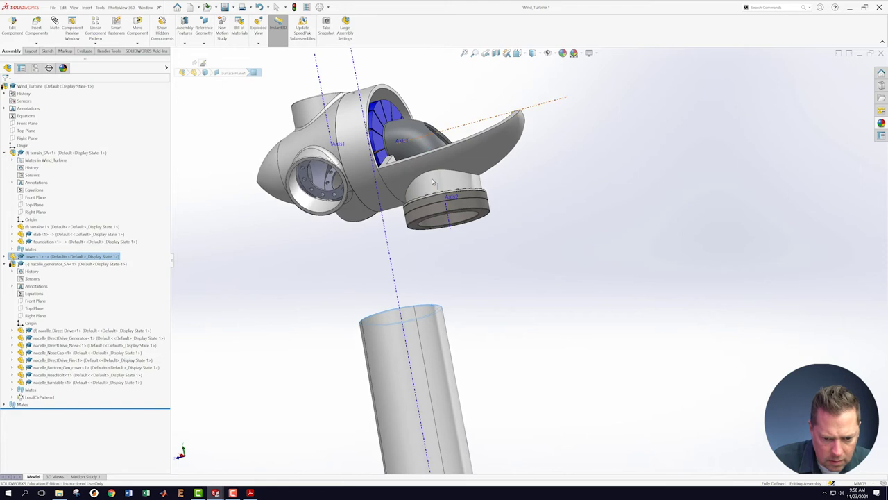
pyautogui.click(417, 225)
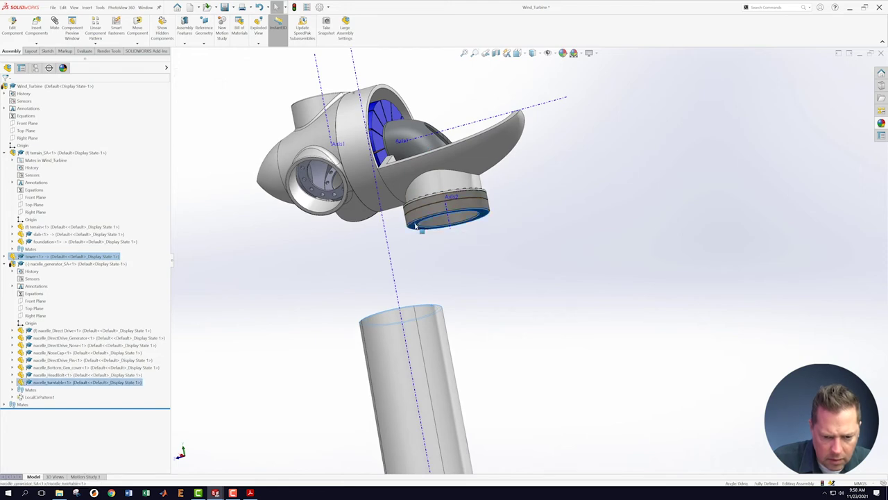
pyautogui.click(430, 221)
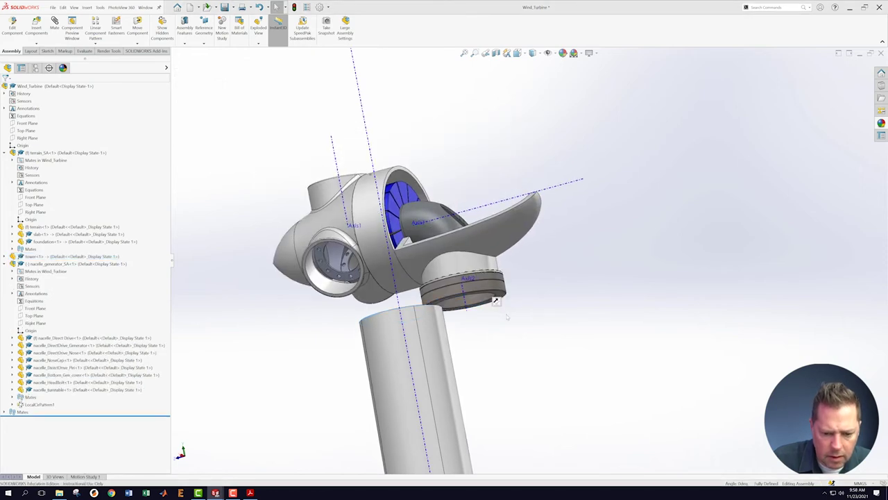
# Try to pair the nacelle turntable's Axis2 with the terrain part's Tower_Axis for an alignment mate.
pyautogui.moveTo(498, 313); pyautogui.dragTo(527, 361, button='middle')
pyautogui.scroll(2, 407, 315)
pyautogui.scroll(-5, 408, 316)
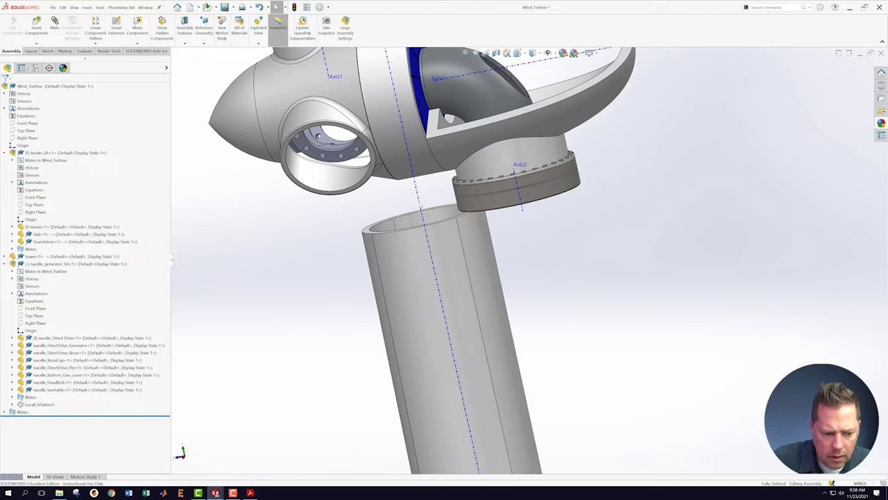
pyautogui.click(524, 213)
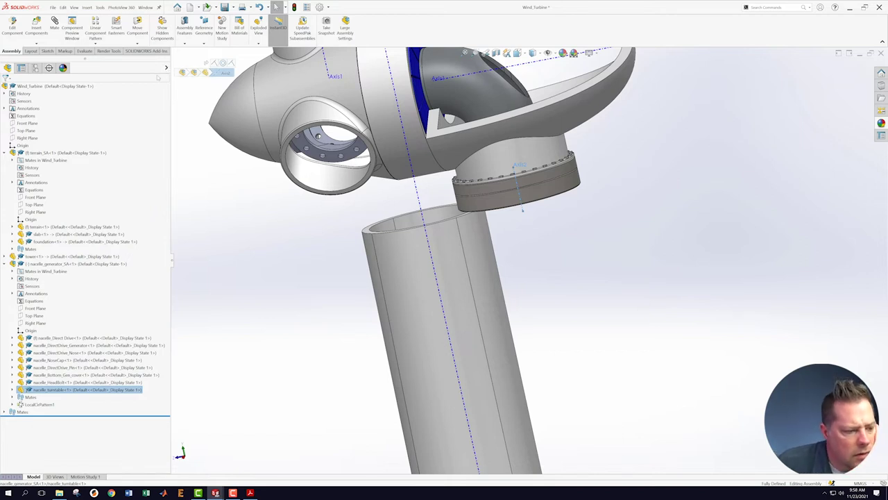
pyautogui.click(4, 256)
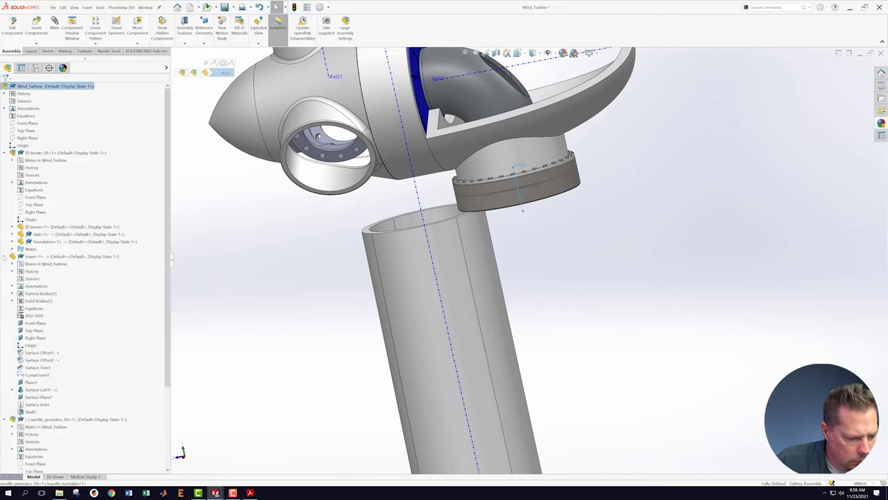
pyautogui.click(4, 256)
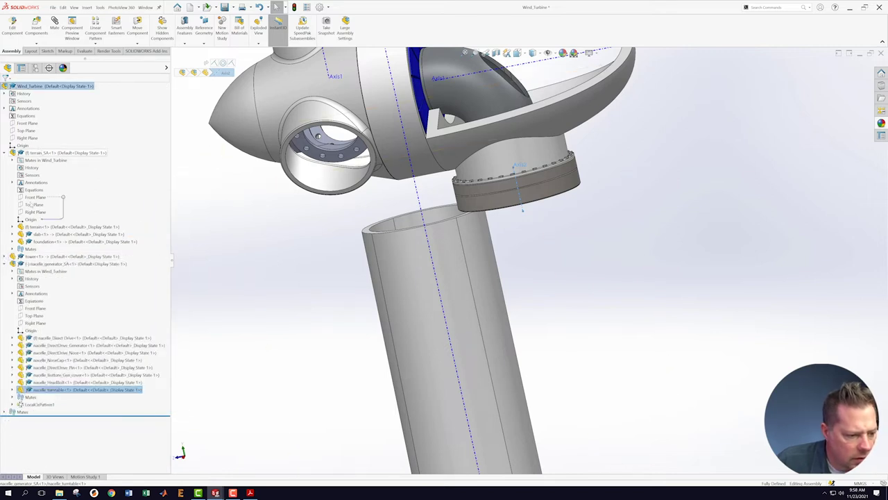
pyautogui.click(11, 227)
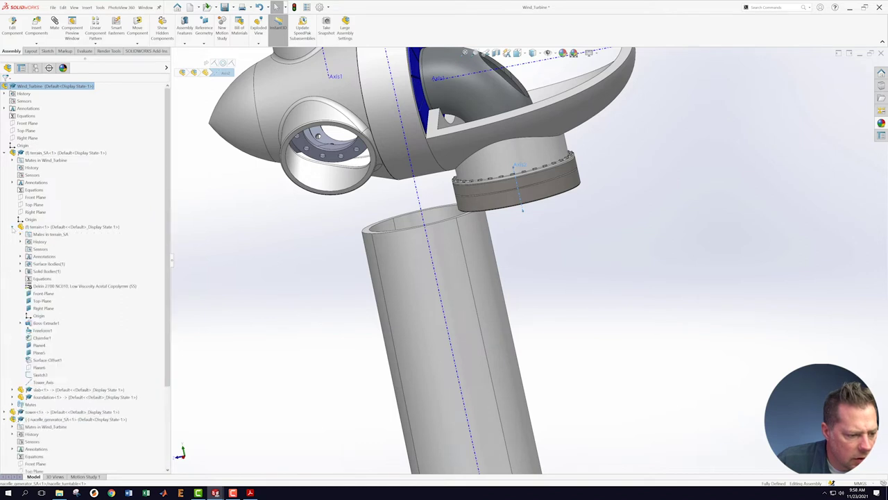
pyautogui.click(43, 383)
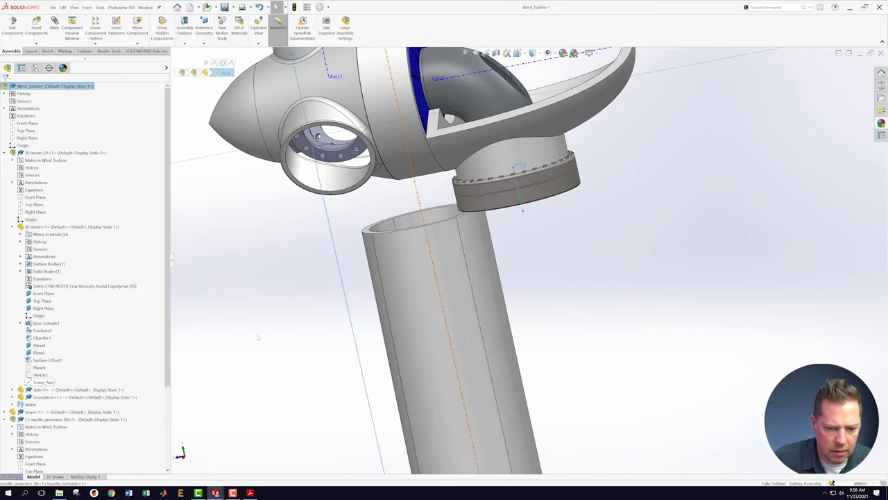
pyautogui.click(43, 382)
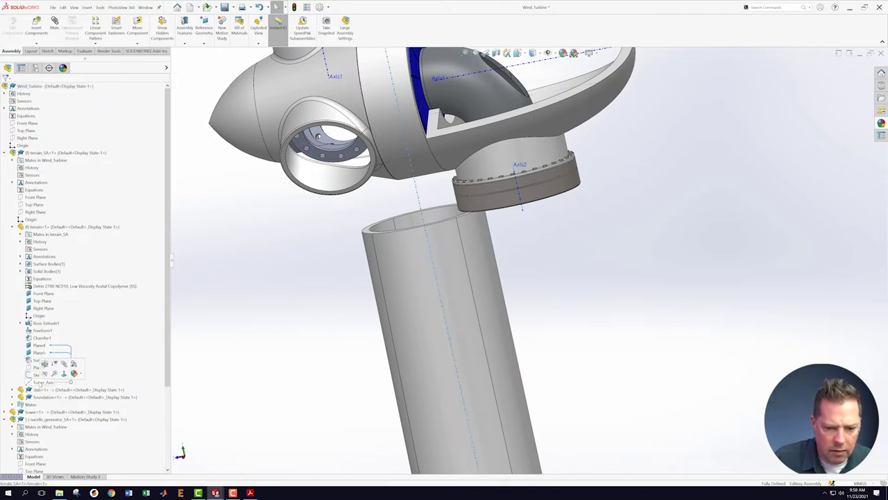
pyautogui.click(524, 210)
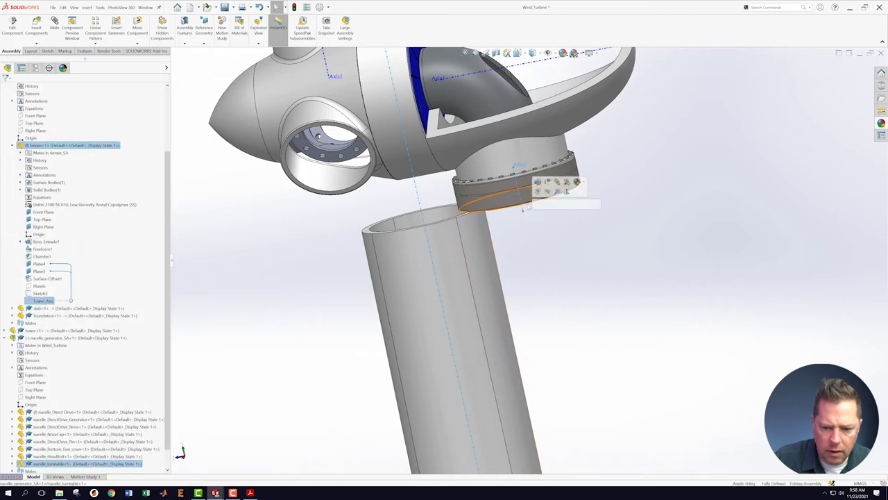
pyautogui.click(586, 242)
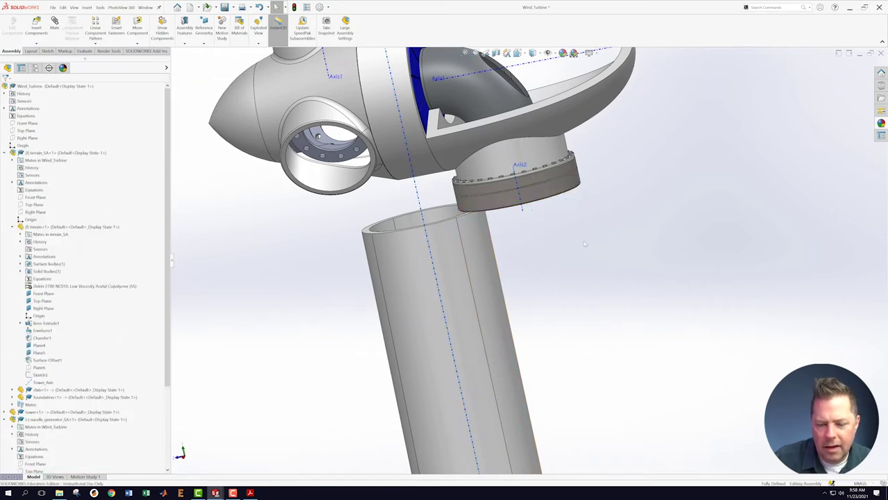
# Examine the nacelle's position on the tower and the run of Tower_Axis from the terrain base up past the nacelle.
pyautogui.scroll(5, 590, 241)
pyautogui.scroll(2, 583, 243)
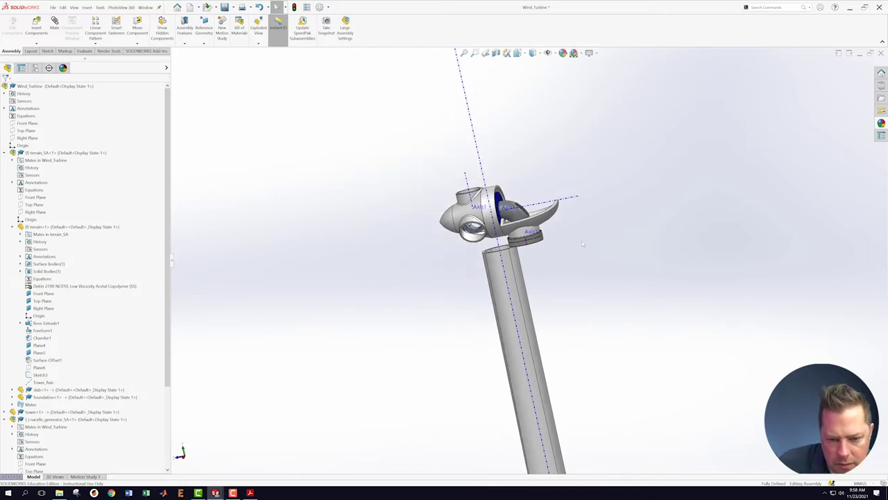
pyautogui.scroll(5, 580, 237)
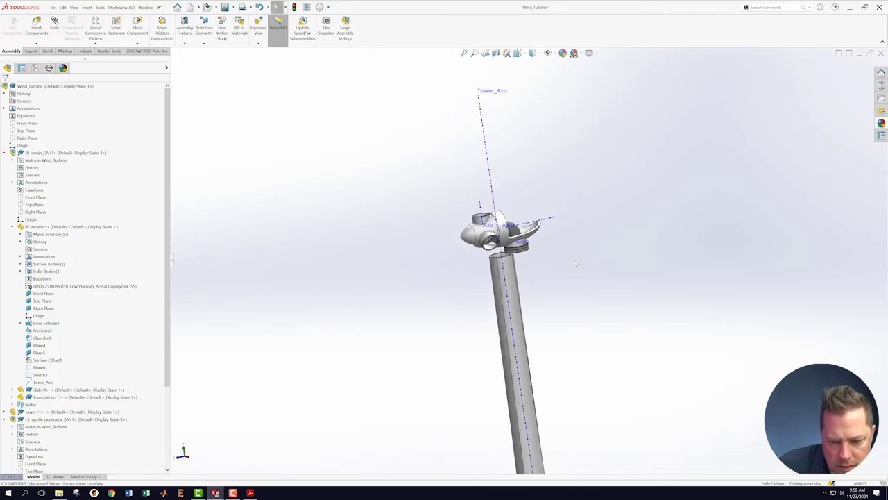
pyautogui.scroll(-5, 582, 271)
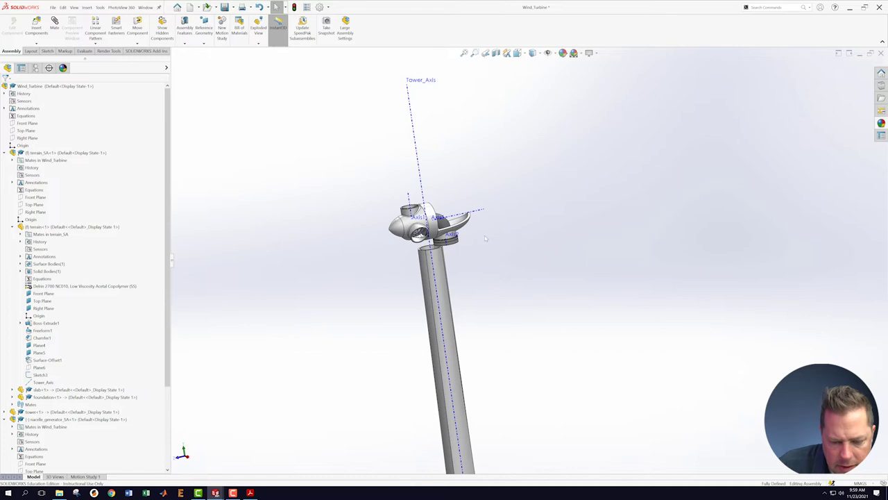
pyautogui.scroll(-2, 488, 248)
pyautogui.scroll(4, 486, 253)
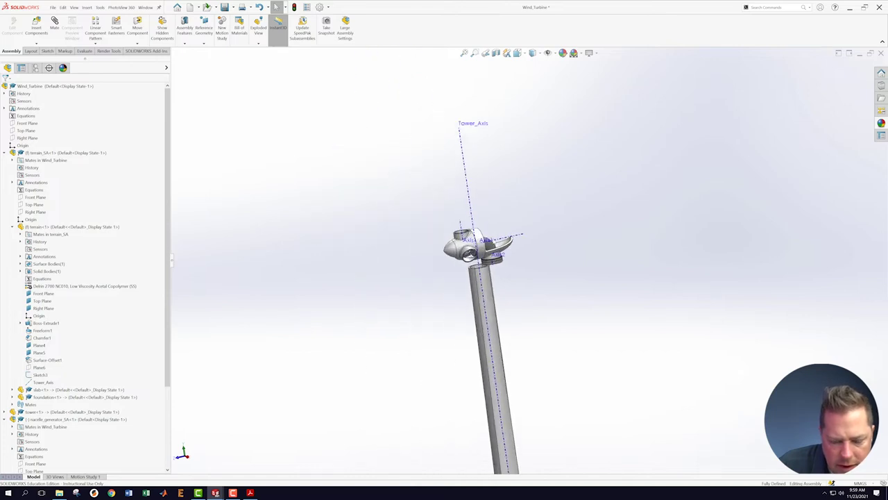
pyautogui.moveTo(536, 273)
pyautogui.mouseDown(button='middle')
pyautogui.moveTo(525, 248)
pyautogui.moveTo(535, 254)
pyautogui.moveTo(520, 253)
pyautogui.moveTo(530, 257)
pyautogui.mouseUp(button='middle')
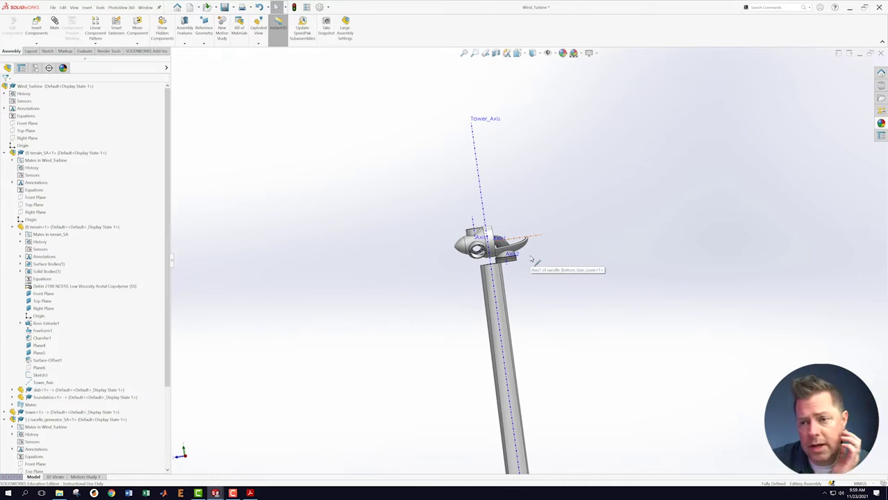
pyautogui.scroll(-5, 527, 258)
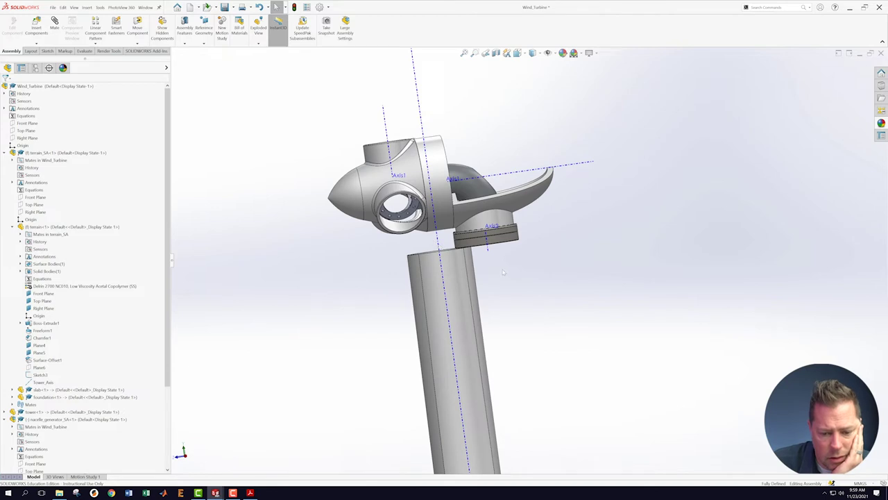
pyautogui.moveTo(520, 278); pyautogui.dragTo(536, 311, button='middle')
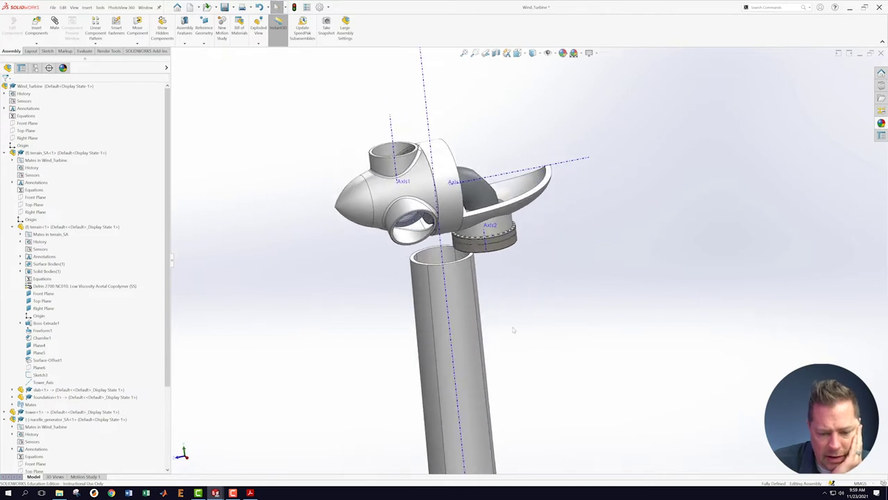
pyautogui.scroll(5, 535, 336)
pyautogui.scroll(8, 545, 333)
pyautogui.scroll(-5, 547, 337)
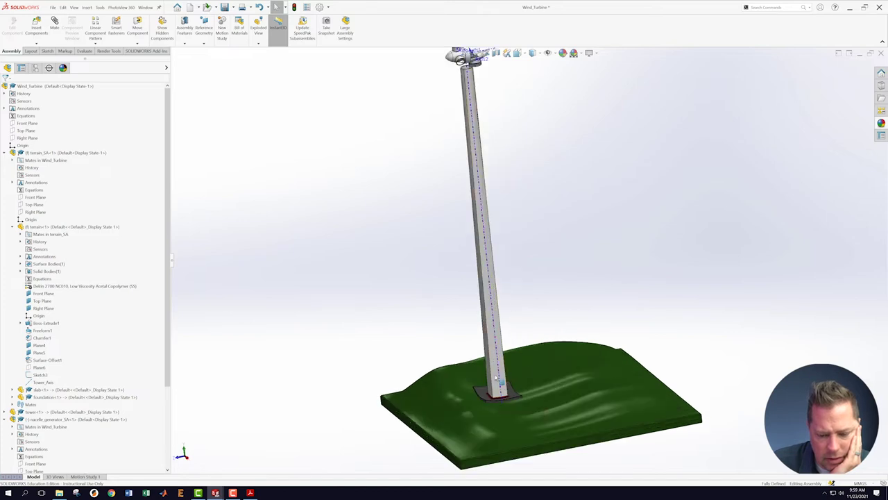
pyautogui.scroll(2, 544, 144)
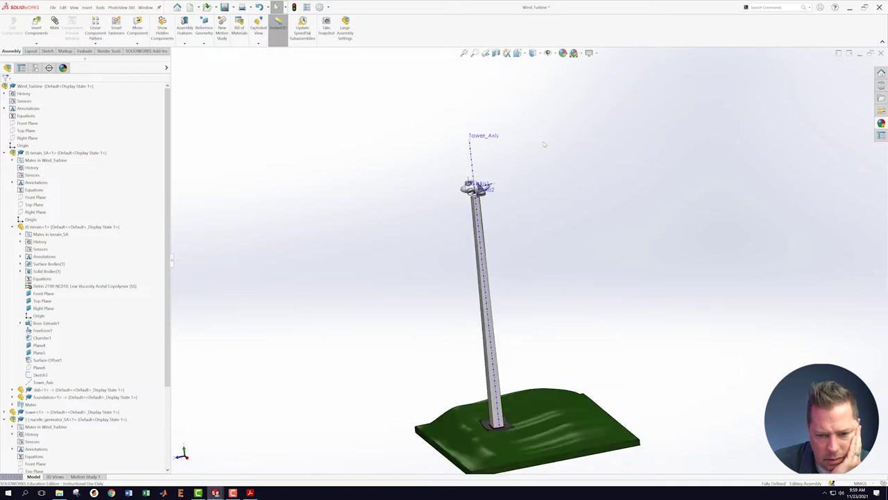
pyautogui.scroll(-5, 545, 144)
pyautogui.scroll(1, 440, 221)
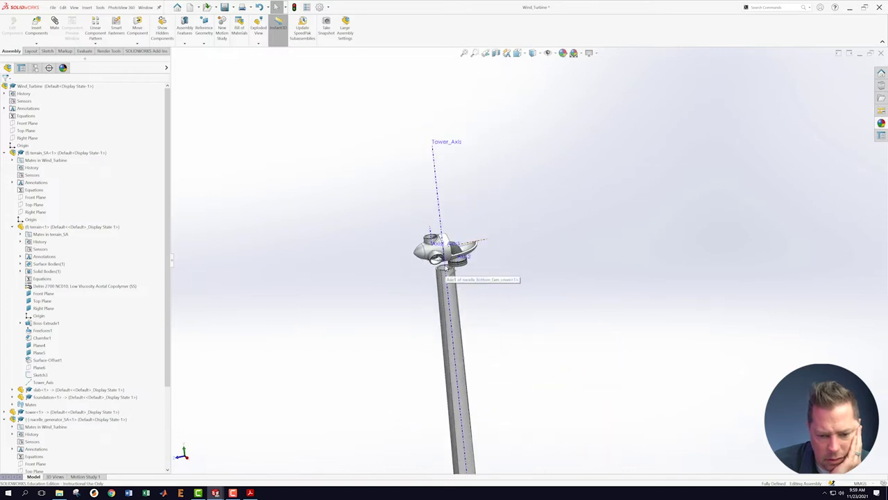
pyautogui.click(445, 247)
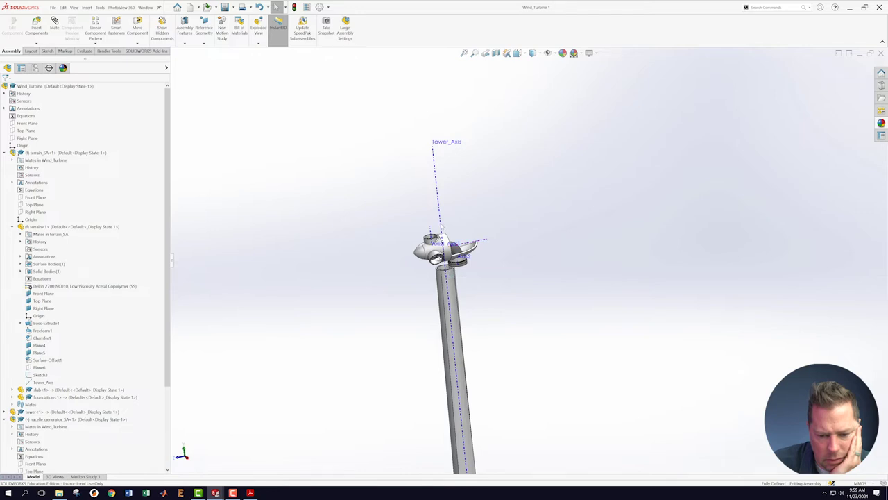
# Add a coincident mate between the terrain's Tower_Axis and Axis2 of the nacelle turntable.
pyautogui.scroll(-5, 527, 433)
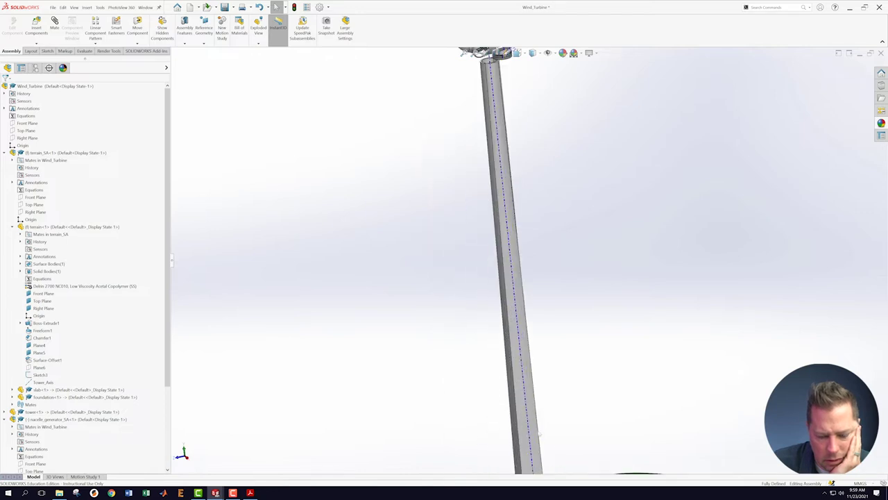
pyautogui.click(527, 434)
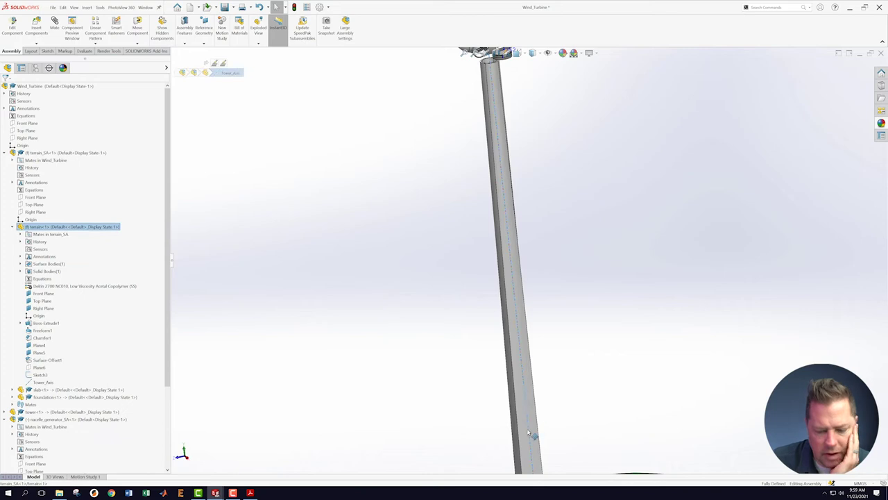
pyautogui.scroll(4, 532, 90)
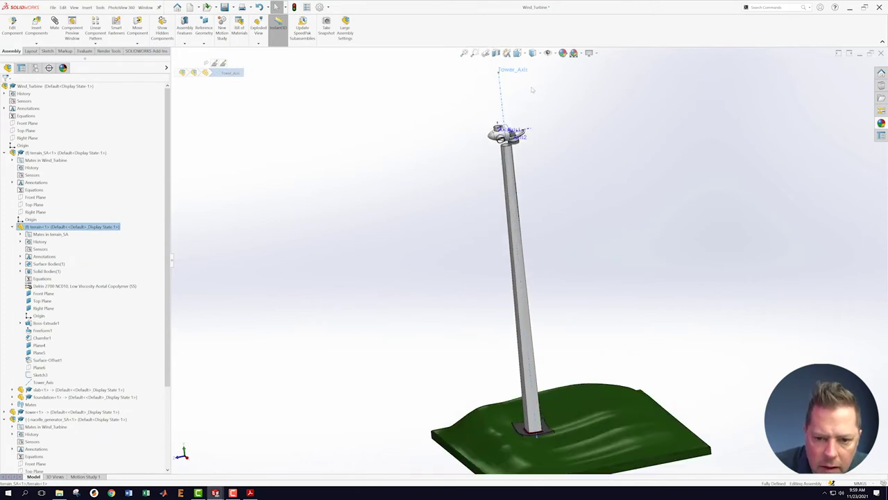
pyautogui.scroll(-8, 490, 264)
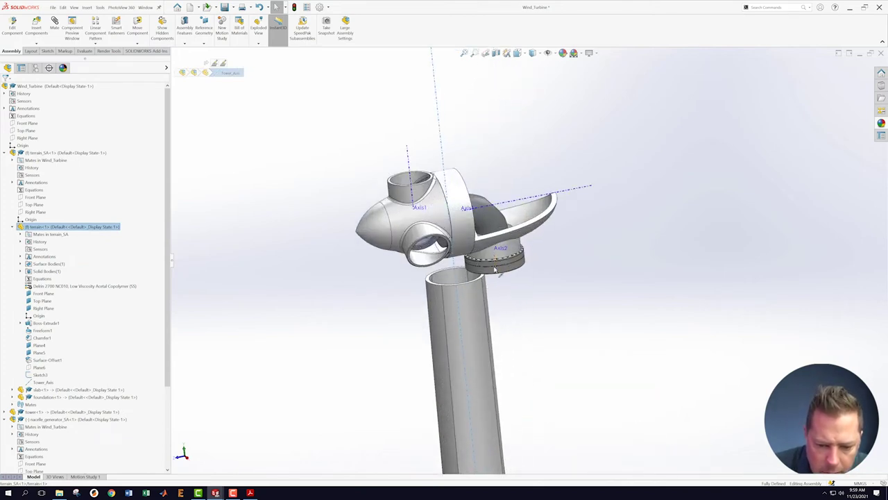
pyautogui.keyDown('ctrl'); pyautogui.click(494, 270); pyautogui.keyUp('ctrl')
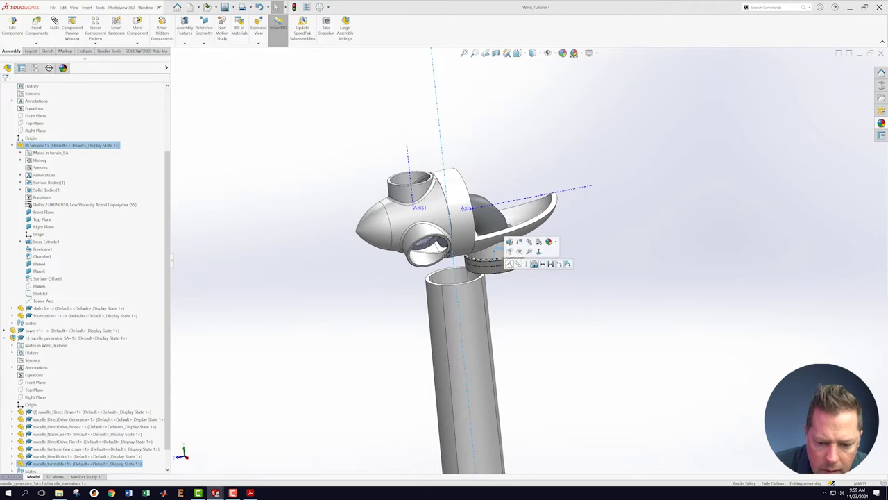
pyautogui.click(509, 263)
# Switch to the Wind Turbine PDF in Acrobat and check the assembly drawing for the turbine's pointing direction relative to the terrain.
pyautogui.scroll(5, 523, 282)
pyautogui.scroll(4, 571, 272)
pyautogui.scroll(-2, 571, 277)
pyautogui.moveTo(516, 268); pyautogui.dragTo(528, 313, button='middle')
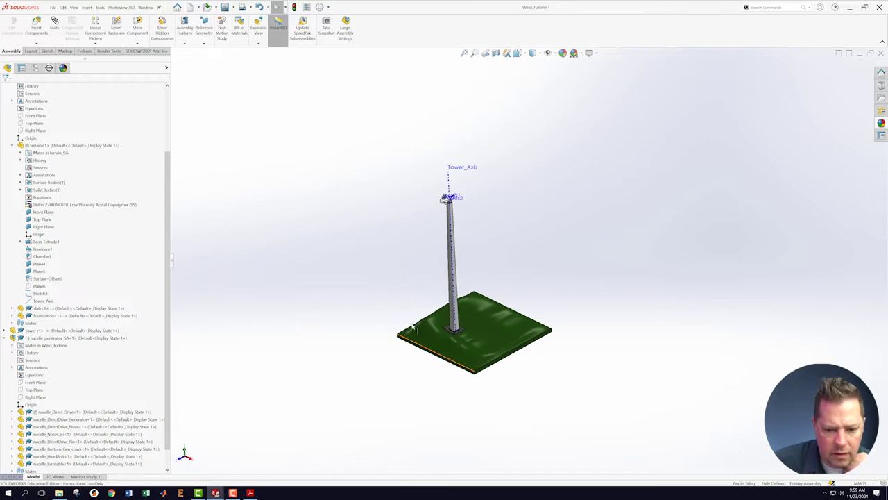
pyautogui.click(248, 492)
pyautogui.scroll(-10, 373, 246)
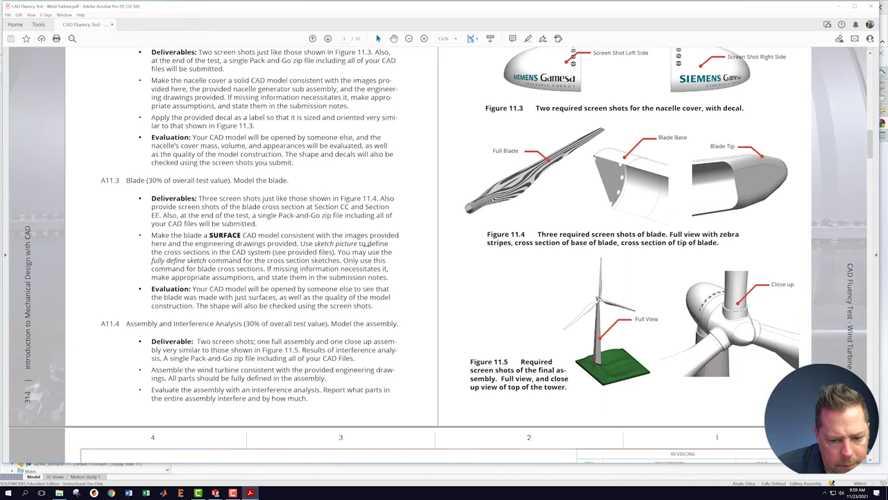
pyautogui.scroll(-10, 352, 244)
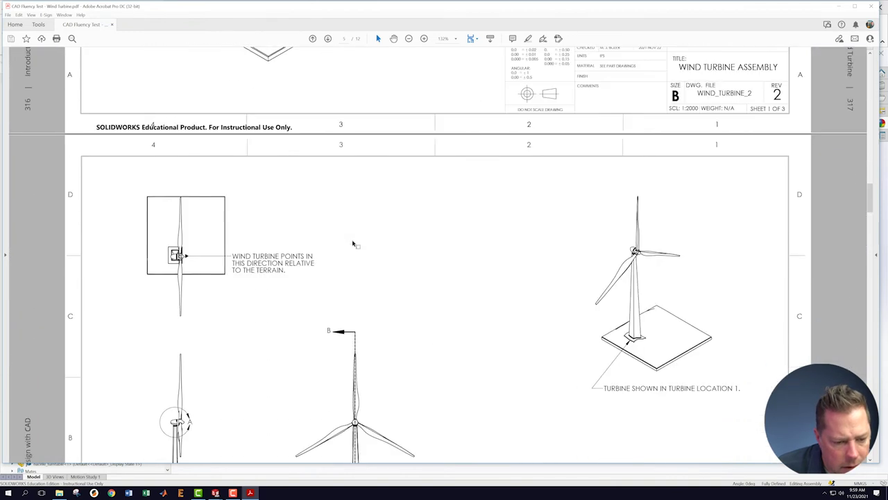
pyautogui.scroll(3, 329, 231)
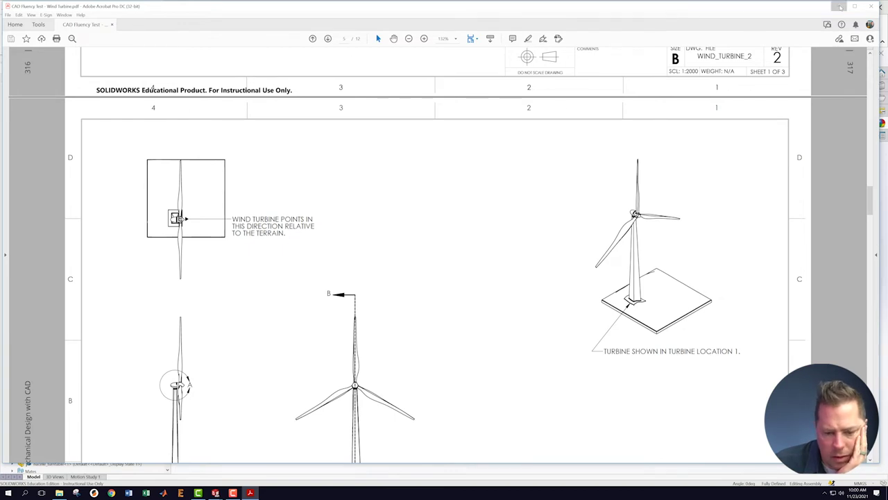
# Return to the SOLIDWORKS assembly and swing the nacelle around the tower axis so its nose faces the direction in the drawing.
pyautogui.click(841, 7)
pyautogui.moveTo(583, 297); pyautogui.dragTo(541, 249, button='middle')
pyautogui.scroll(-3, 467, 243)
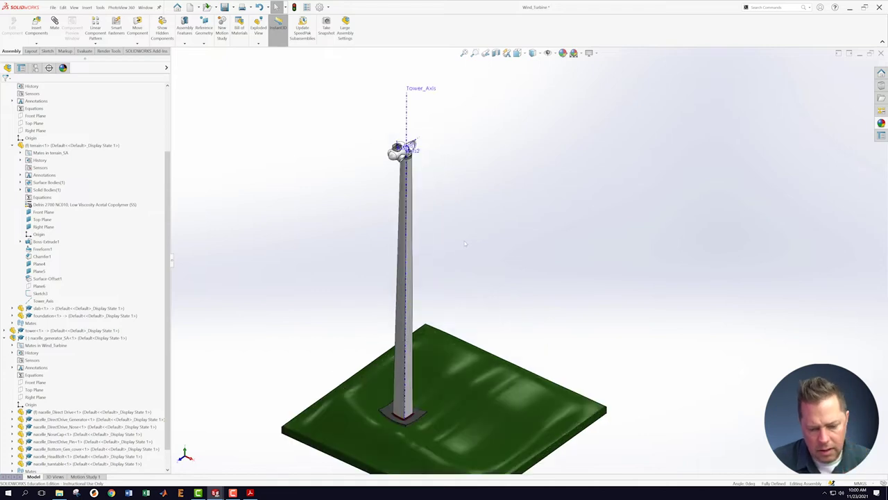
pyautogui.scroll(-2, 362, 142)
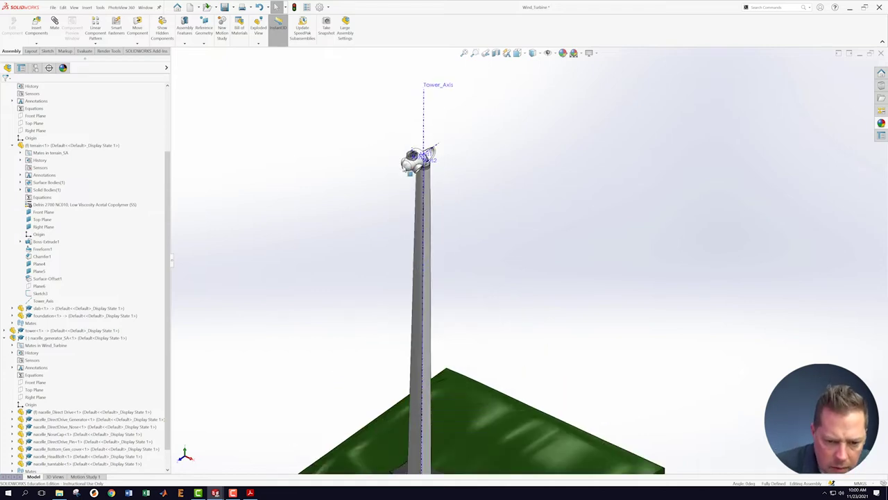
pyautogui.moveTo(429, 151); pyautogui.dragTo(217, 312)
pyautogui.press('Escape')
pyautogui.scroll(5, 520, 250)
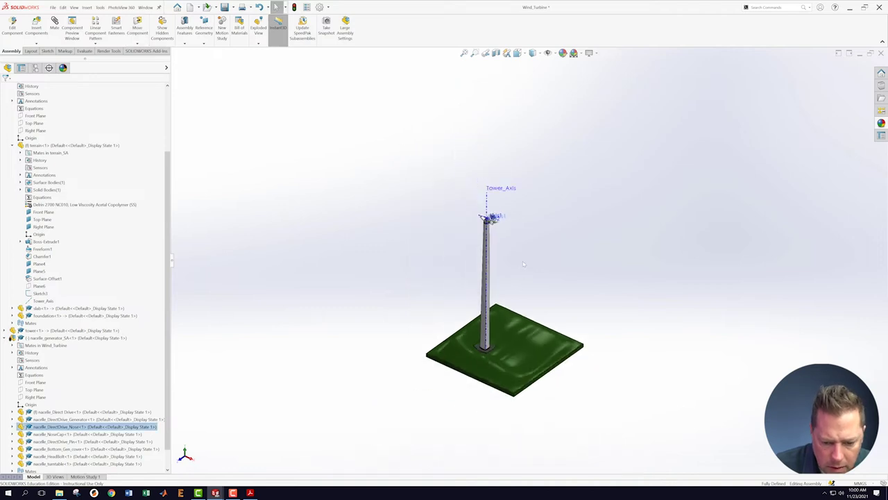
pyautogui.scroll(-3, 521, 245)
pyautogui.scroll(-4, 490, 151)
pyautogui.scroll(-2, 476, 213)
pyautogui.moveTo(480, 270); pyautogui.dragTo(523, 243, button='middle')
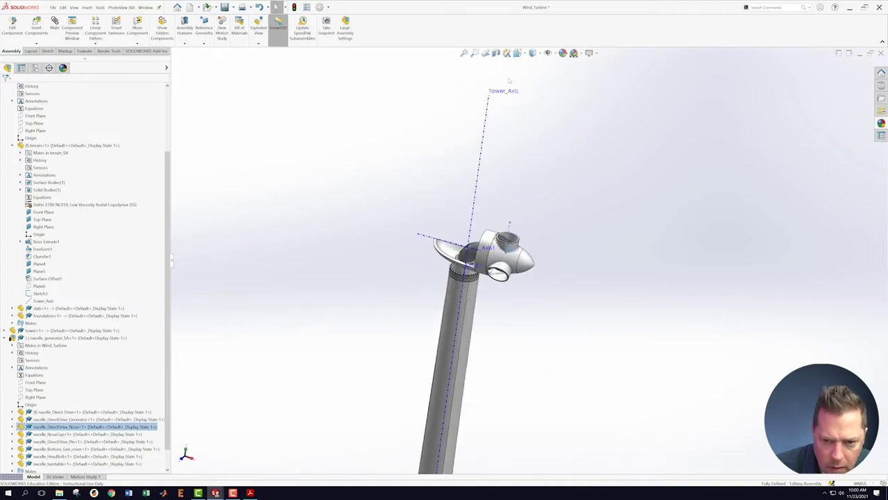
# Turn on the display of planes to expose the terrain and nacelle reference planes.
pyautogui.click(547, 53)
pyautogui.click(548, 64)
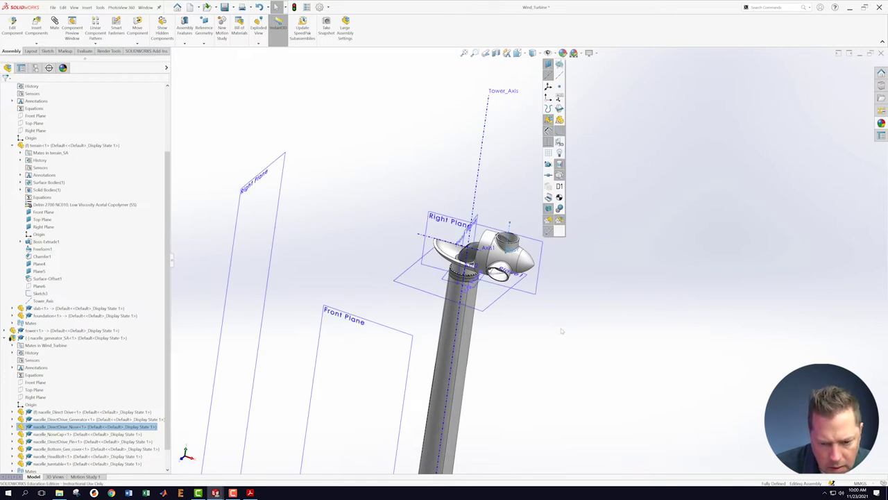
pyautogui.press('f')
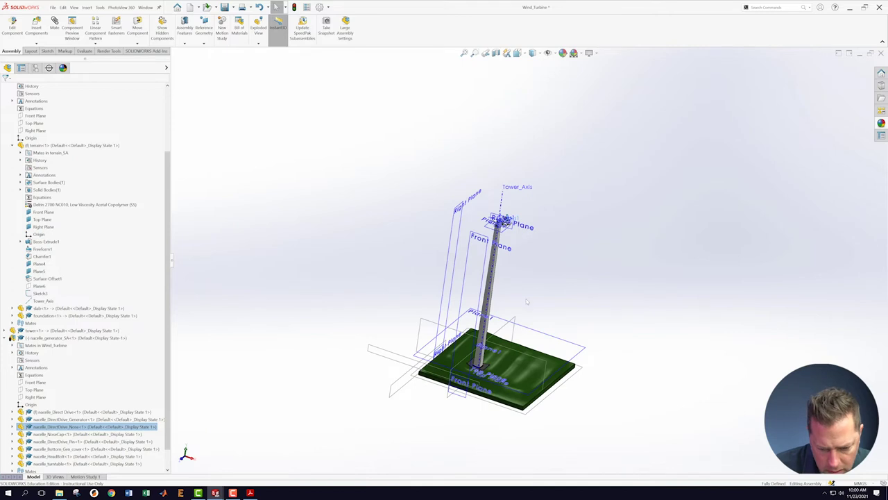
pyautogui.scroll(2, 526, 305)
pyautogui.scroll(-4, 497, 333)
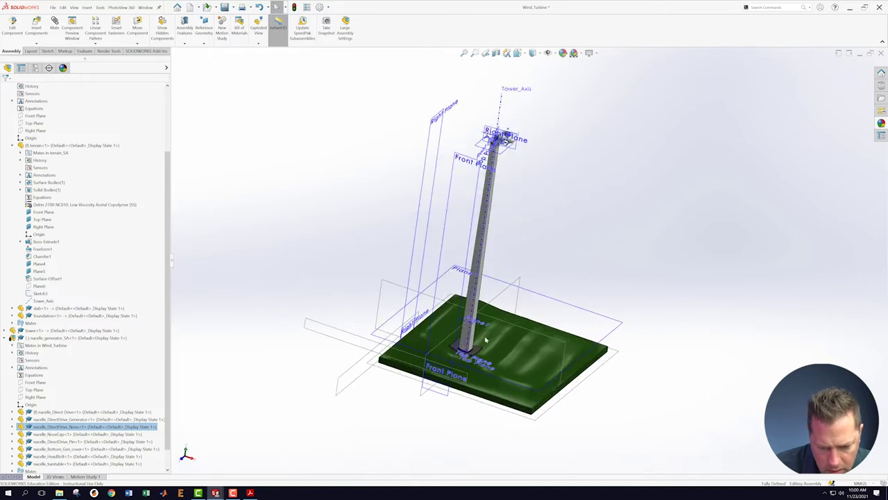
pyautogui.scroll(2, 486, 202)
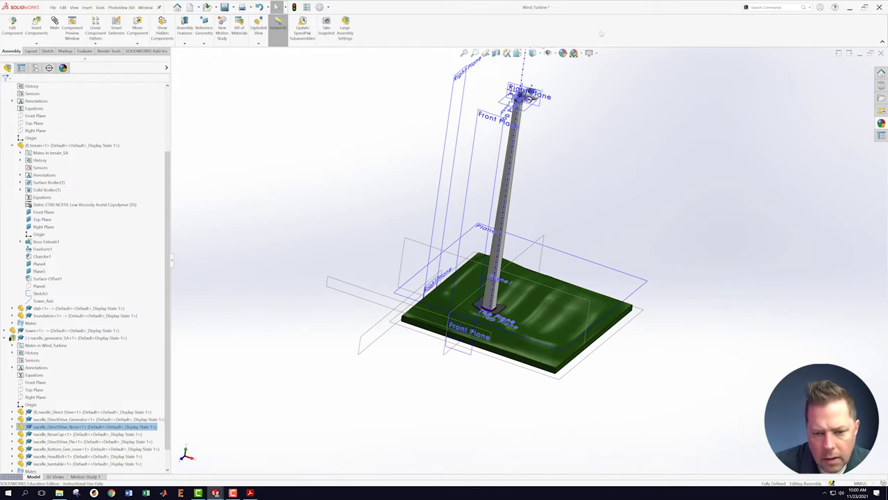
# Add a parallel mate between the terrain's upright reference plane beside the tower base and the Front Plane of nacelle_Bottom_Gen_cover.
pyautogui.click(451, 358)
pyautogui.moveTo(542, 275); pyautogui.dragTo(590, 132, button='middle')
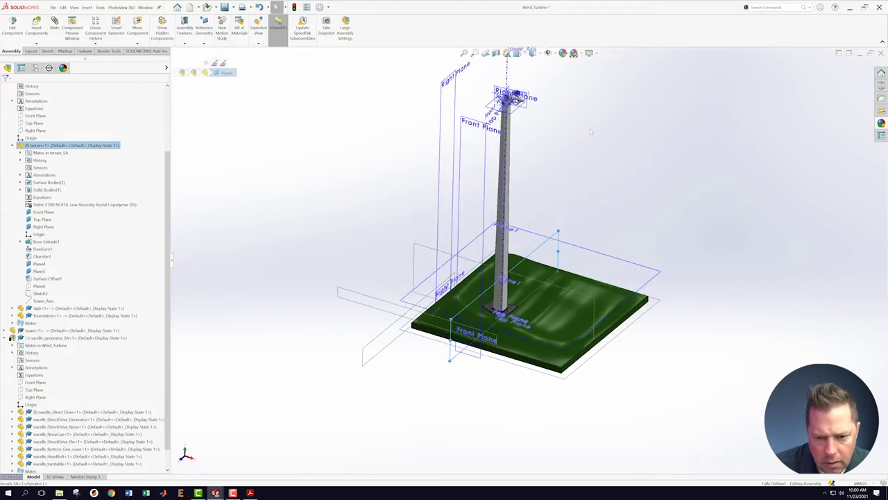
pyautogui.scroll(-2, 558, 90)
pyautogui.scroll(-6, 473, 193)
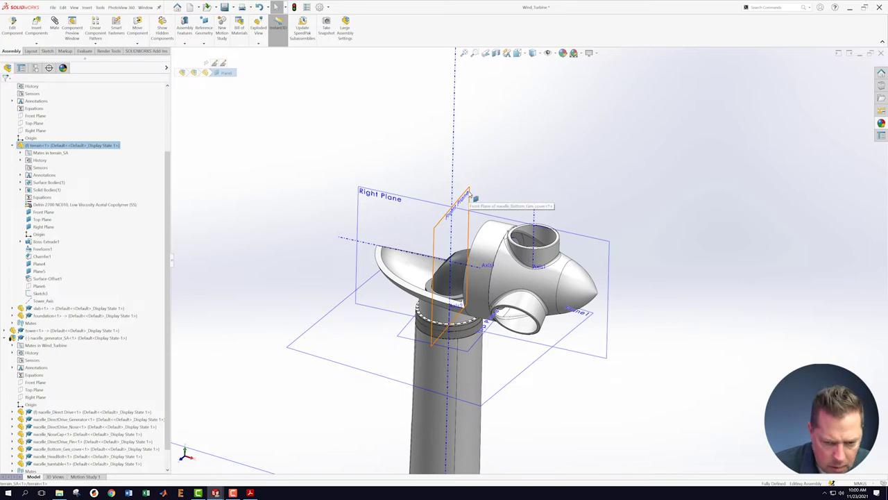
pyautogui.click(470, 196)
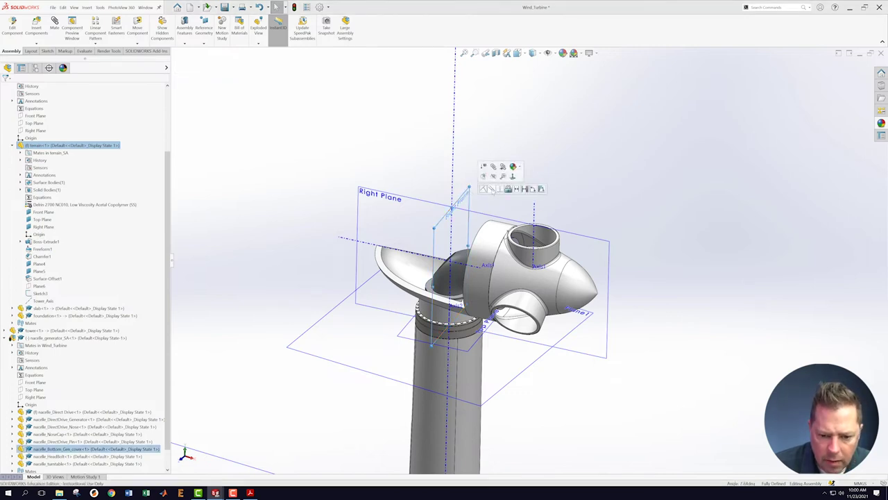
pyautogui.click(492, 189)
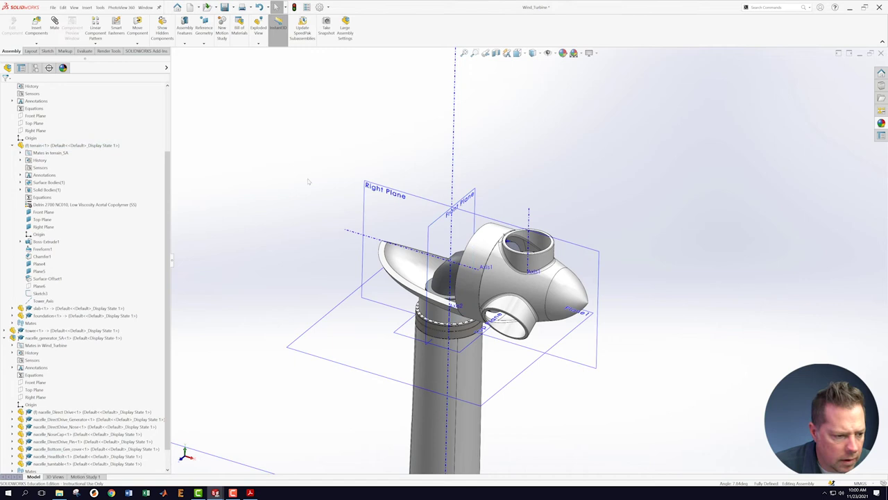
# Turn off the display of planes and save the Wind_Turbine assembly.
pyautogui.scroll(10, 608, 316)
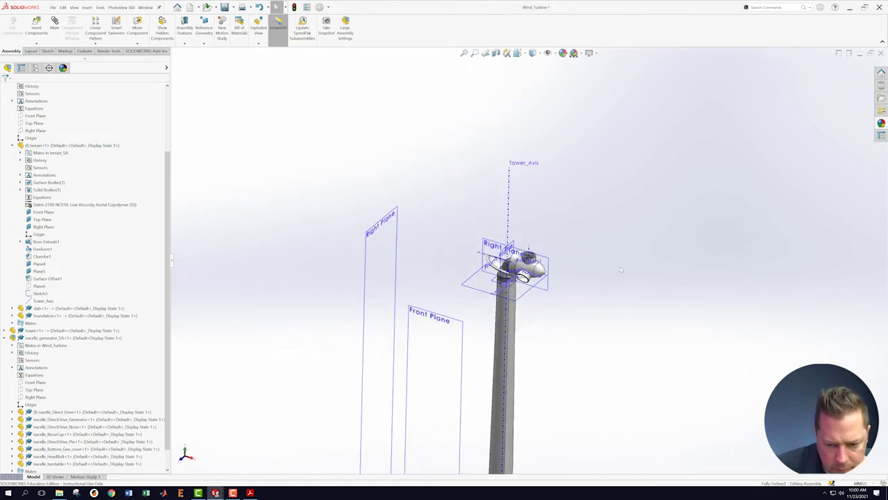
pyautogui.click(553, 53)
pyautogui.click(549, 64)
pyautogui.click(633, 303)
pyautogui.scroll(-3, 604, 292)
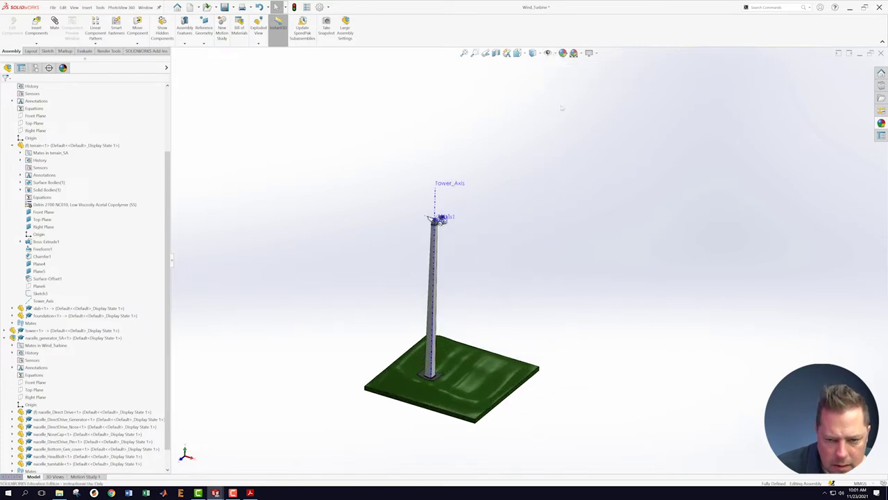
pyautogui.click(53, 7)
pyautogui.click(69, 86)
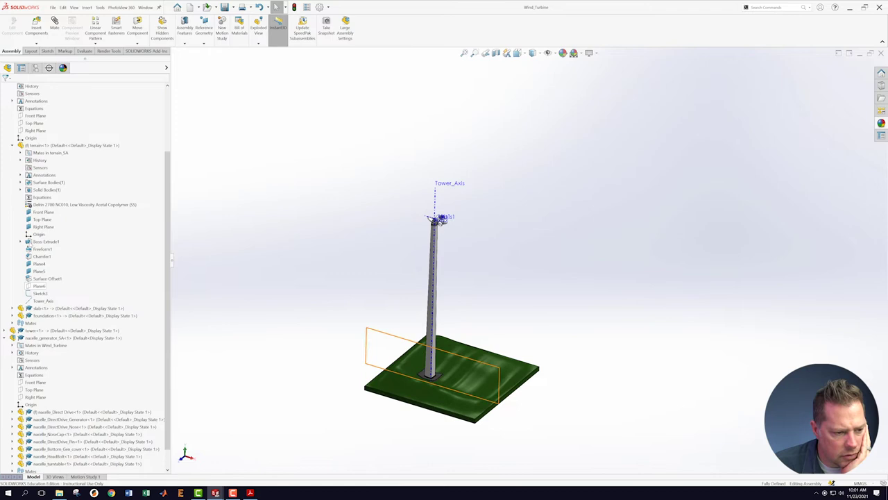
# Switch the terrain part to its Turbine_1_location configuration and dismiss the rebuild error report.
pyautogui.moveTo(43, 145); pyautogui.dragTo(41, 323)
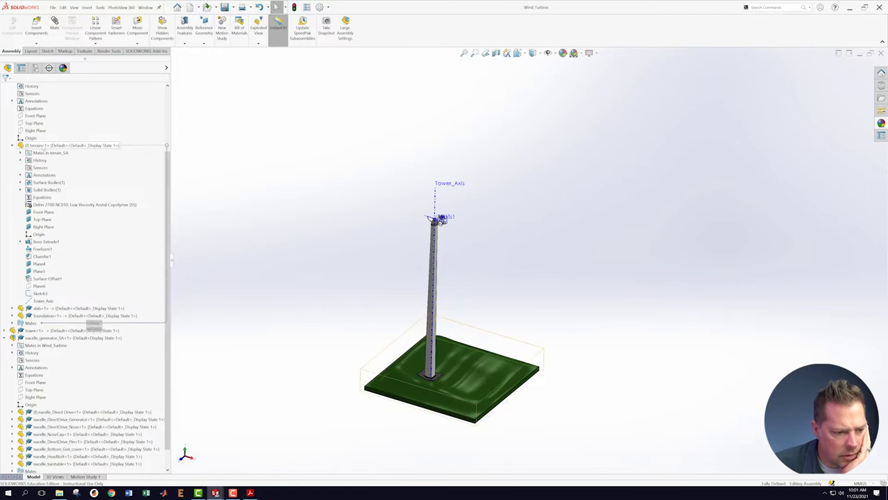
pyautogui.rightClick(46, 147)
pyautogui.click(130, 121)
pyautogui.click(133, 130)
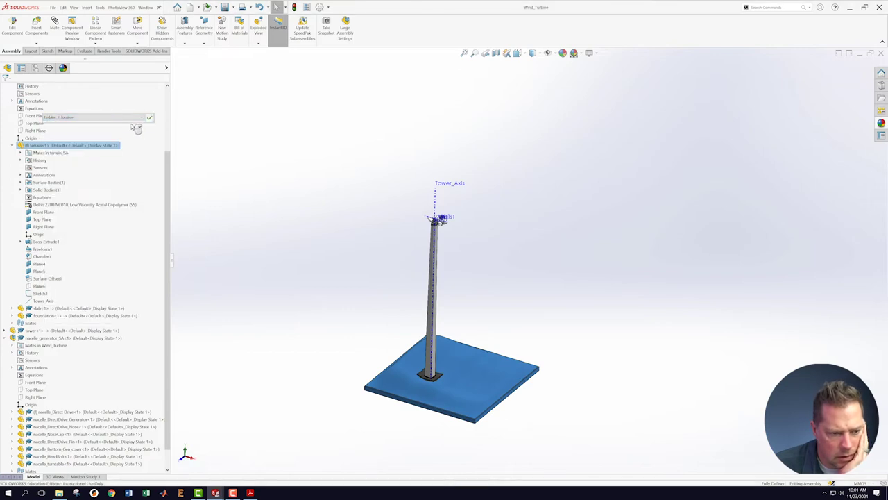
pyautogui.click(149, 118)
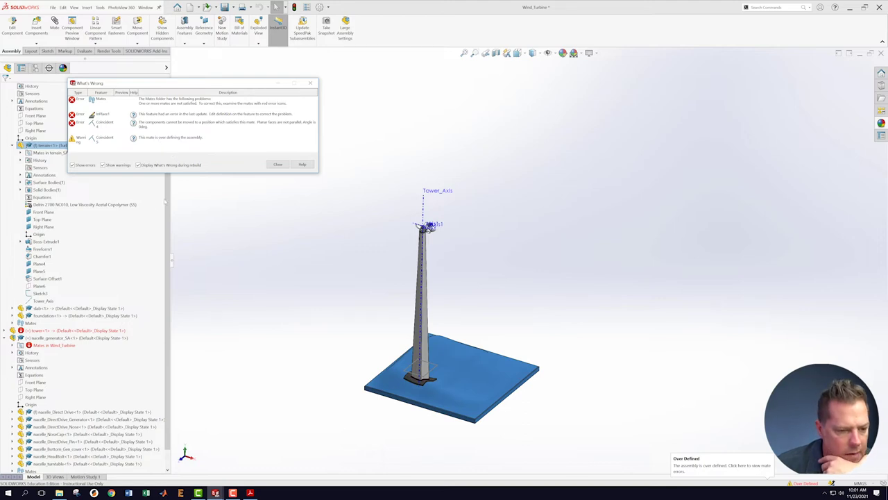
pyautogui.click(276, 164)
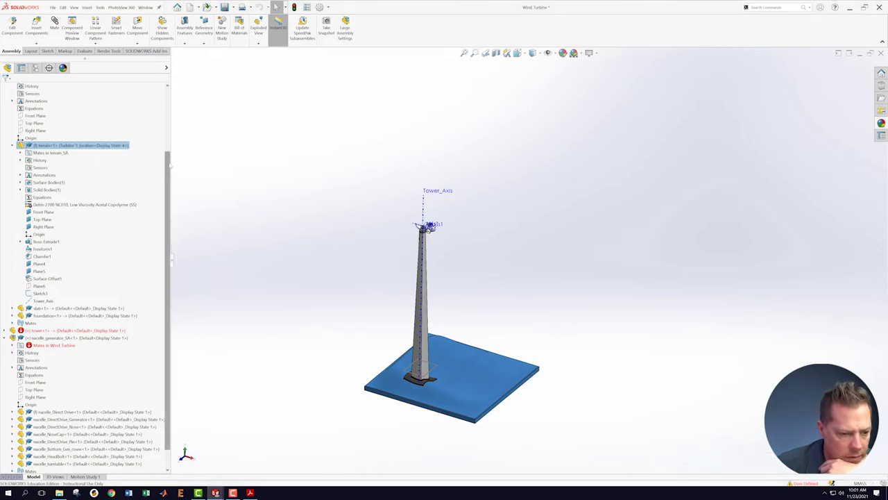
# Examine the mates inside the nacelle_generator_SA subassembly, including Concentric5 and Coincident5, for the source of the over-definition.
pyautogui.scroll(-1, 167, 210)
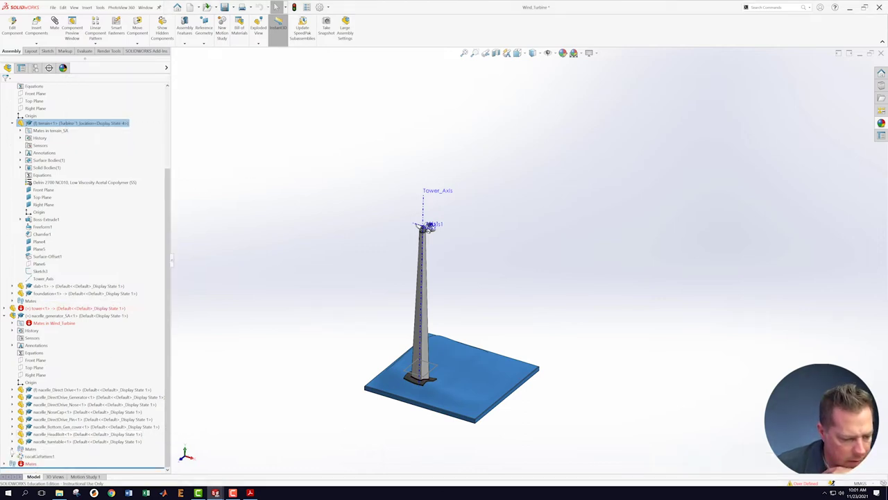
pyautogui.click(11, 449)
pyautogui.scroll(-1, 168, 278)
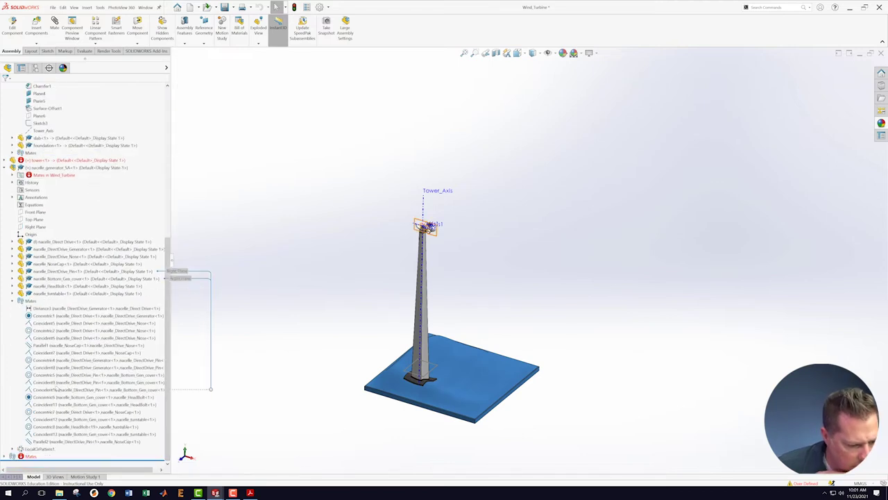
pyautogui.click(45, 376)
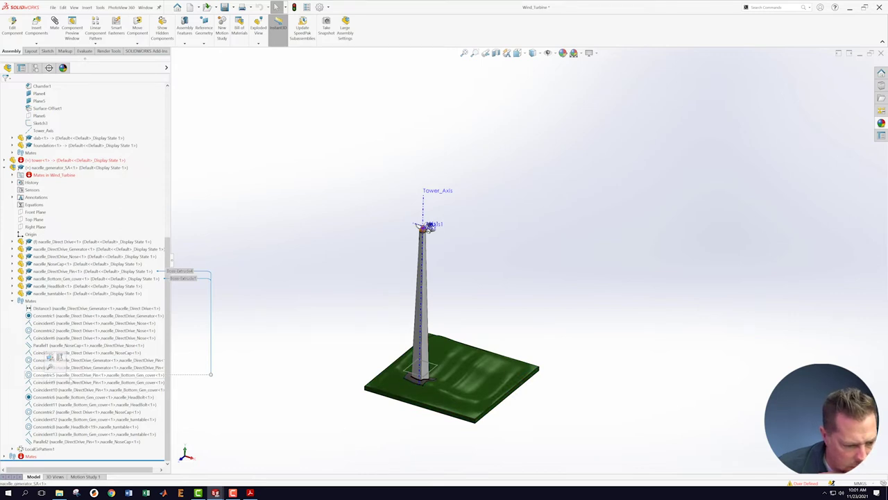
pyautogui.click(72, 376)
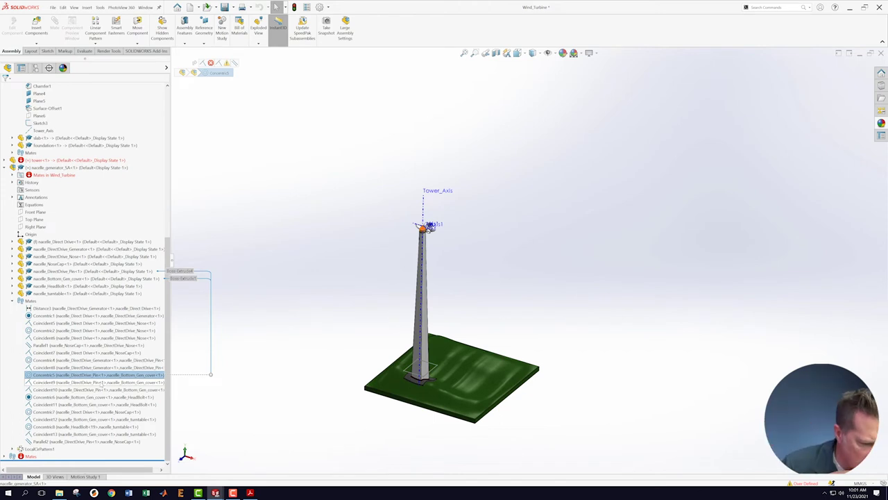
pyautogui.click(45, 323)
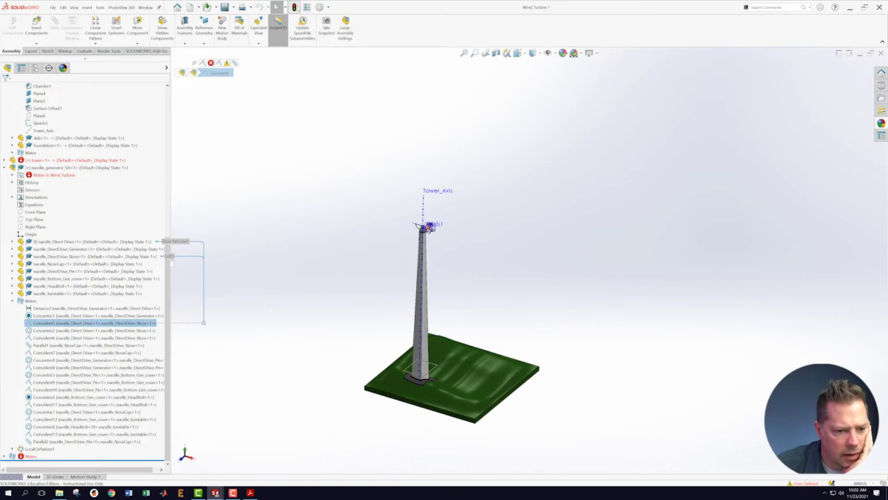
# Rebuild the assembly and delete the failing Coincident4 mate between the tower and nacelle_generator_SA.
pyautogui.click(294, 7)
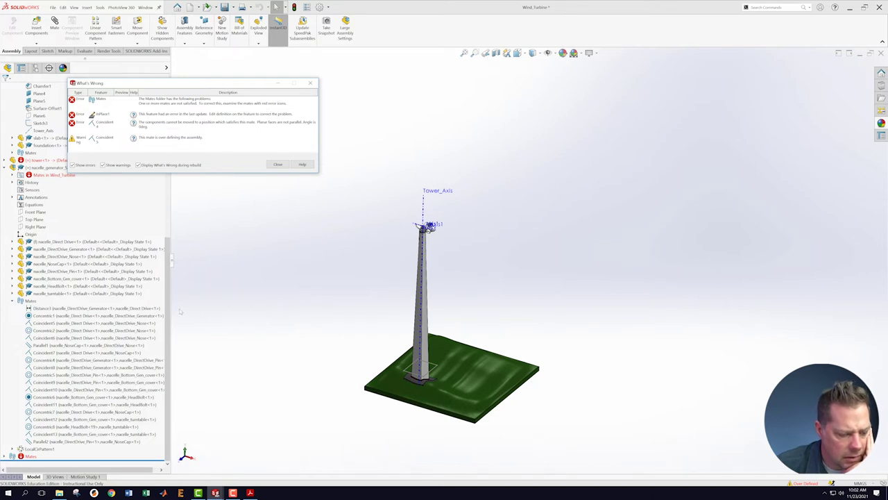
pyautogui.moveTo(166, 270); pyautogui.dragTo(164, 299)
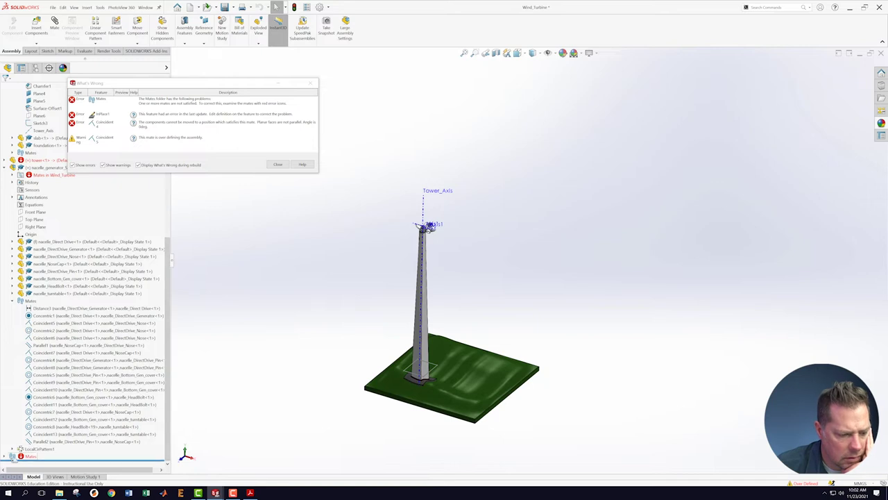
pyautogui.click(12, 456)
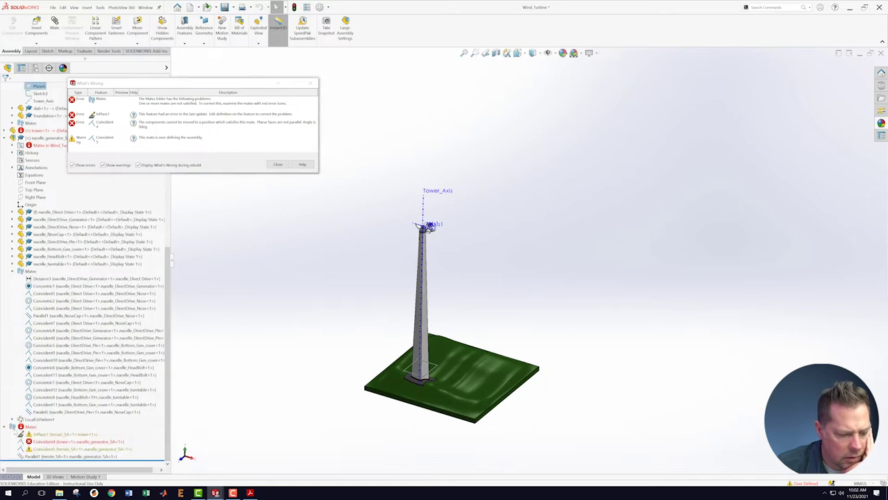
pyautogui.click(13, 271)
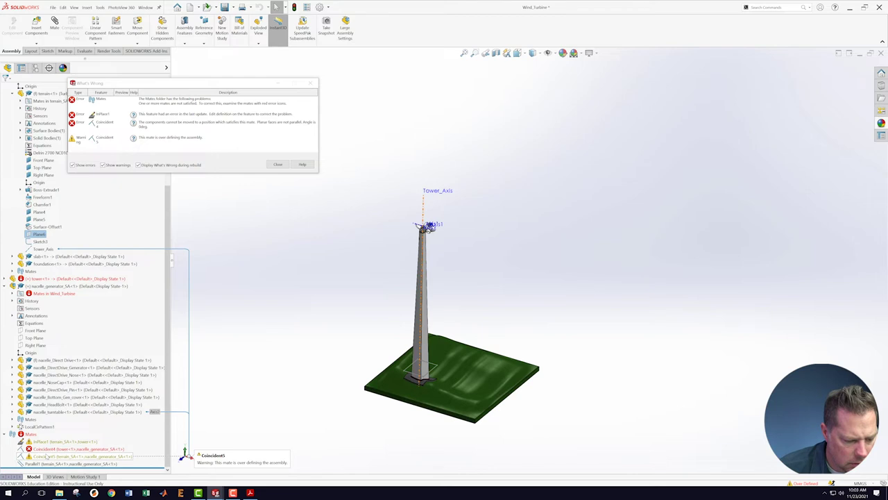
pyautogui.rightClick(43, 449)
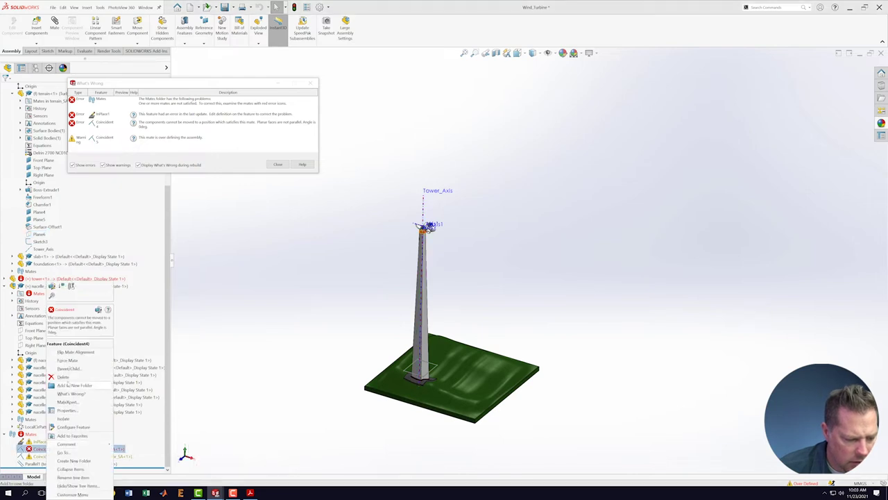
pyautogui.click(64, 377)
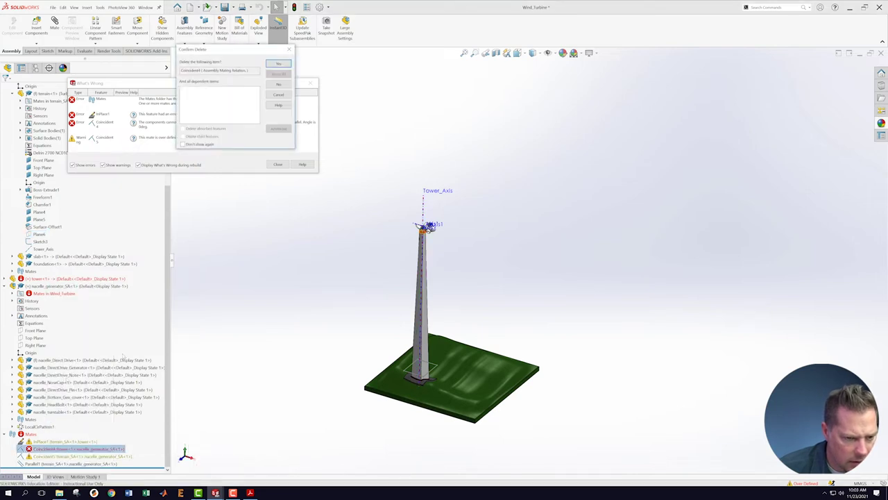
pyautogui.click(278, 63)
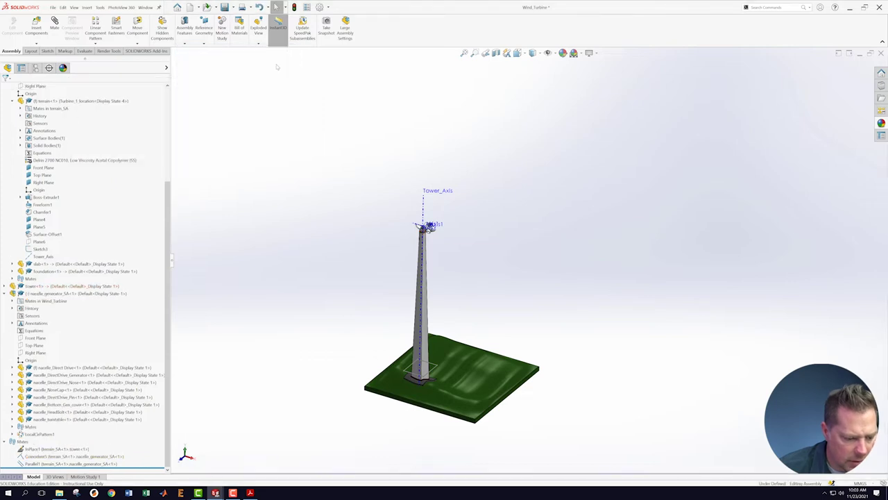
# Switch the terrain part to its Default configuration.
pyautogui.scroll(-2, 291, 358)
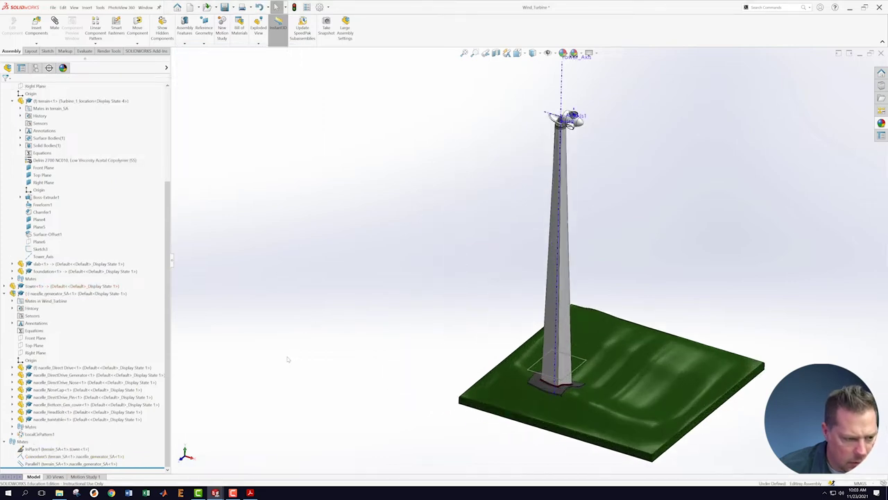
pyautogui.scroll(3, 574, 233)
pyautogui.scroll(-1, 574, 233)
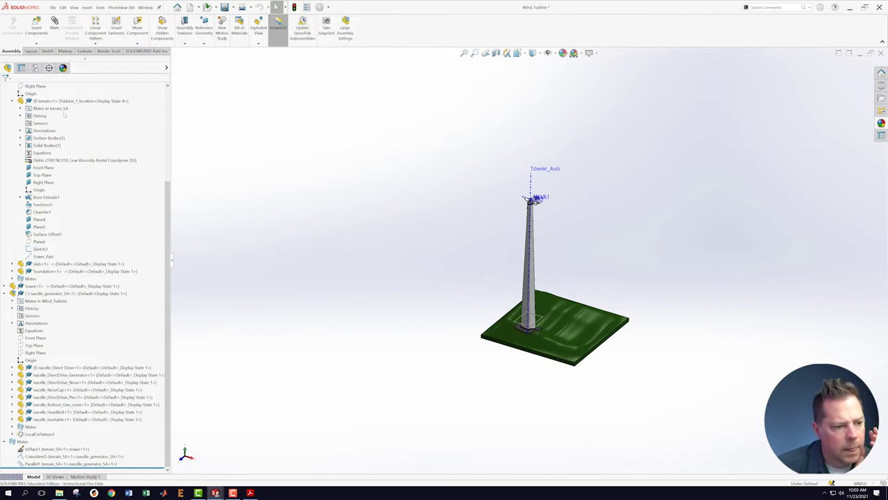
pyautogui.moveTo(59, 103); pyautogui.dragTo(97, 281)
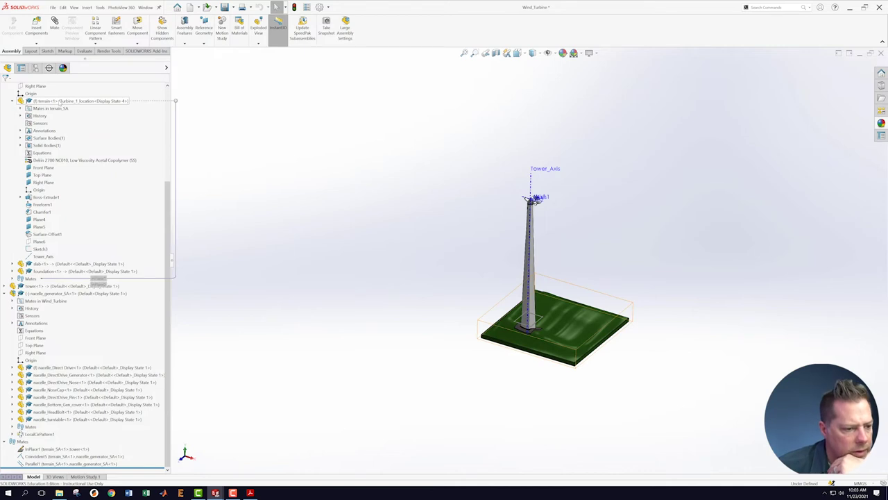
pyautogui.rightClick(61, 102)
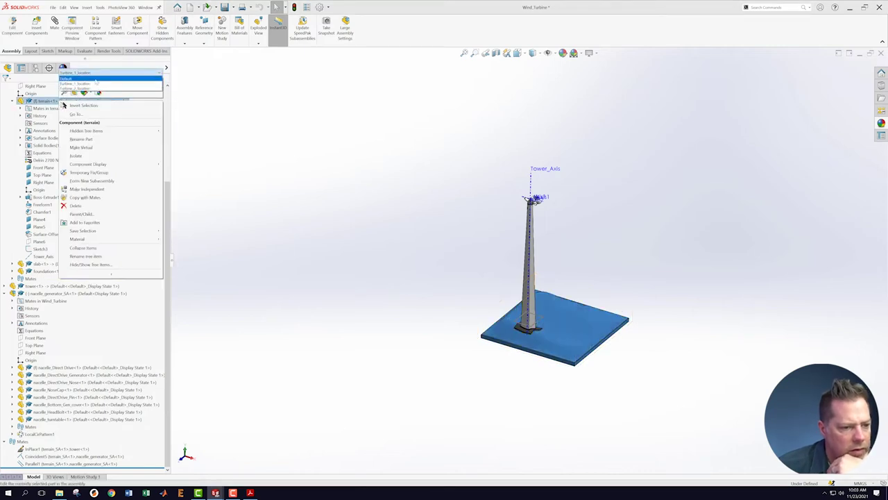
pyautogui.click(84, 78)
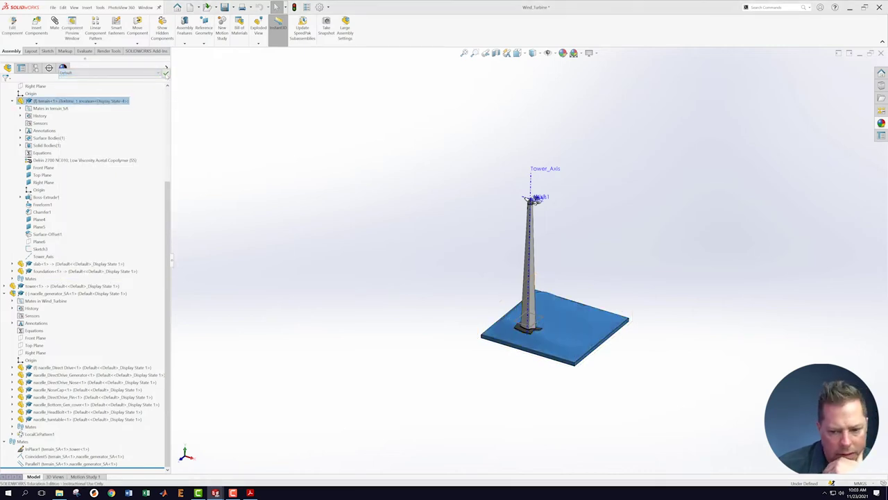
pyautogui.click(165, 73)
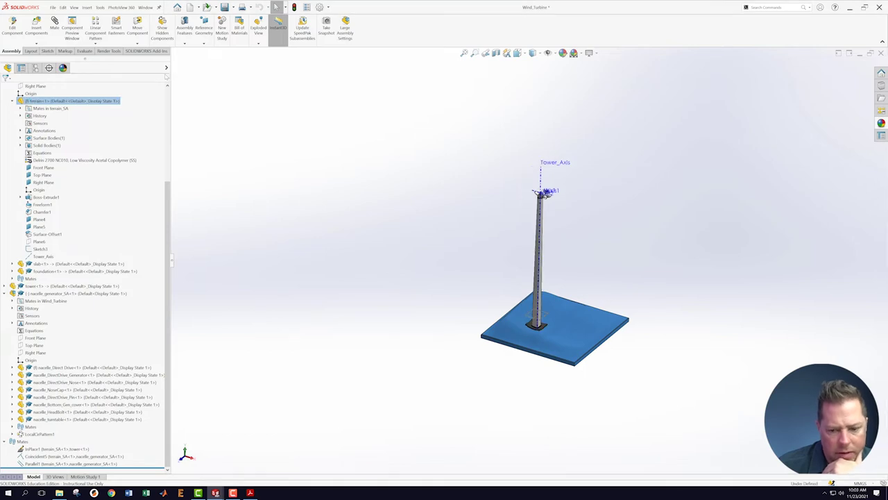
# Switch the terrain part to its Turbine_2_location configuration.
pyautogui.rightClick(107, 101)
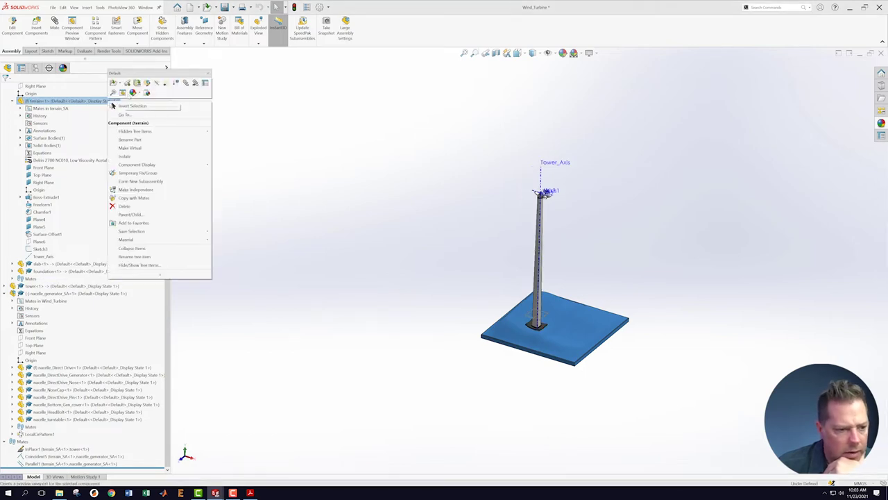
pyautogui.click(132, 73)
pyautogui.click(132, 89)
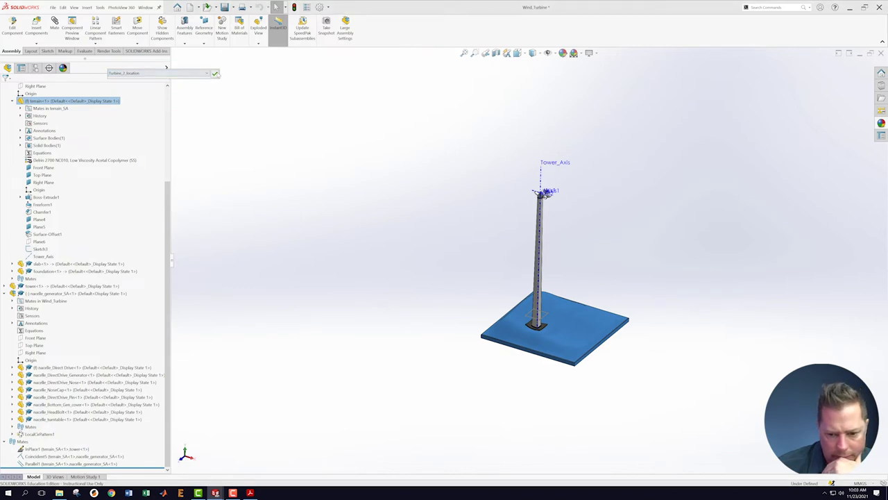
pyautogui.click(215, 73)
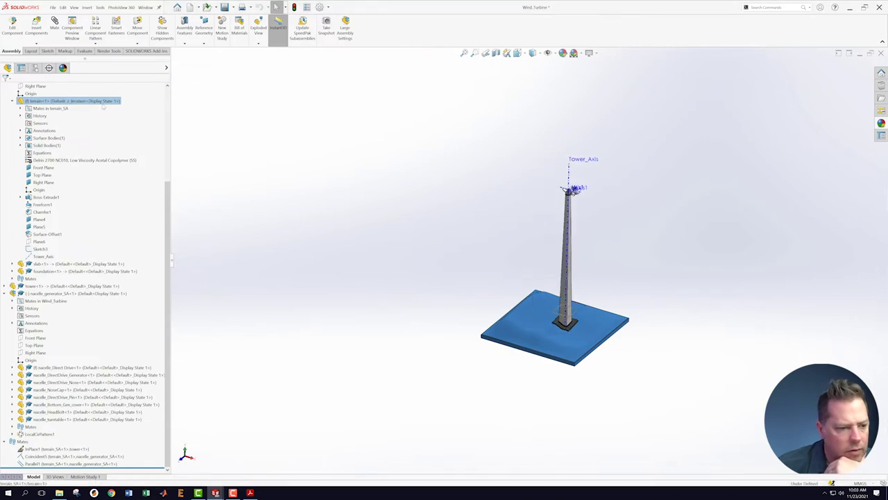
# Return the terrain part from Turbine_2_location to its Default configuration.
pyautogui.rightClick(103, 103)
pyautogui.click(153, 78)
pyautogui.click(150, 83)
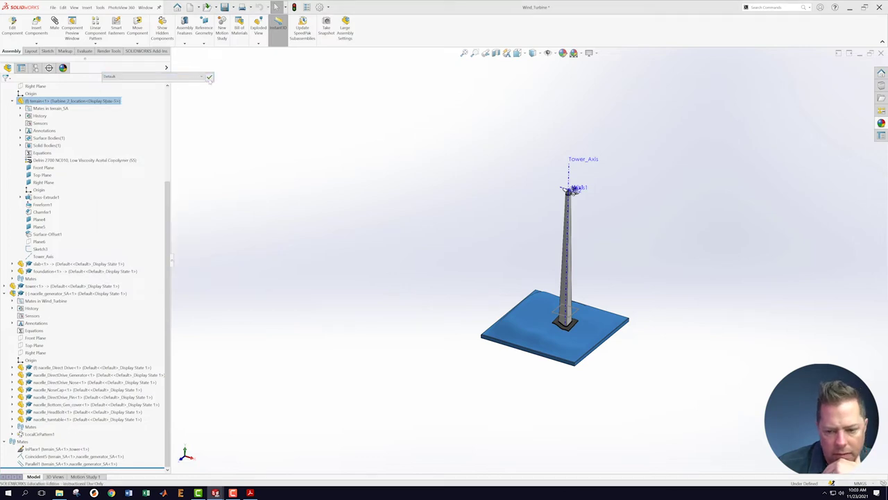
pyautogui.click(208, 78)
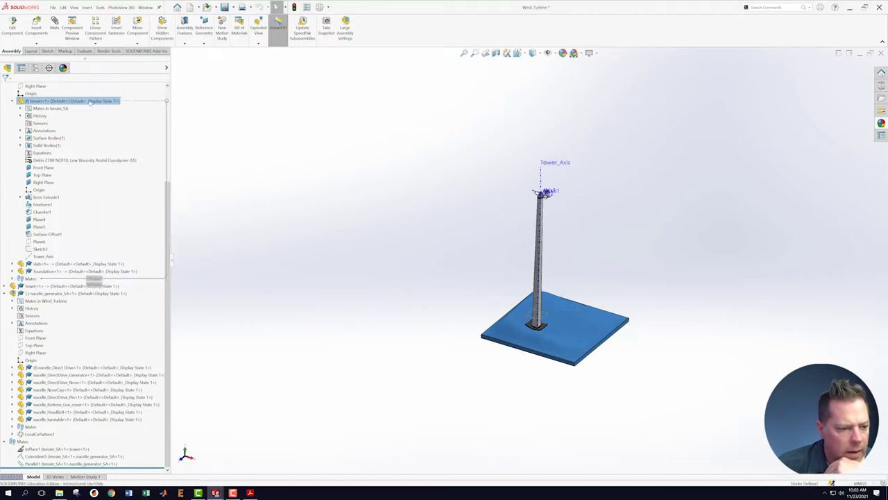
# Switch the terrain part to its Turbine_1_location configuration.
pyautogui.rightClick(91, 101)
pyautogui.click(142, 73)
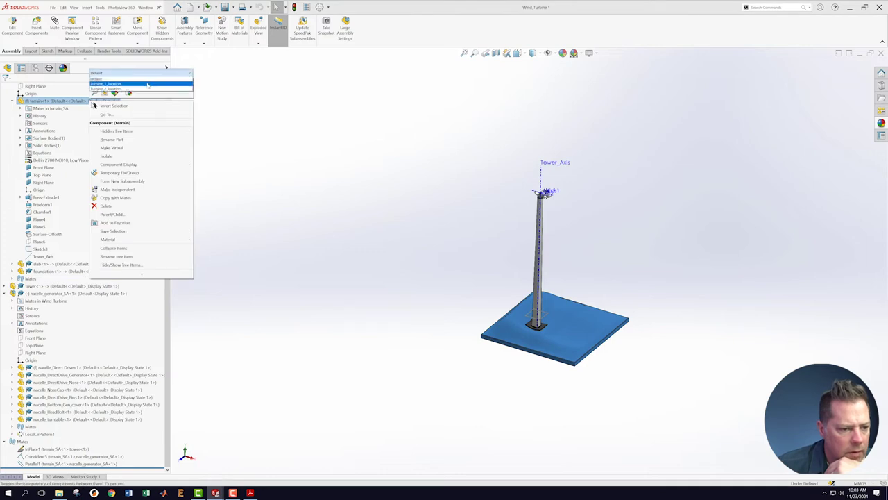
pyautogui.click(147, 84)
pyautogui.click(197, 73)
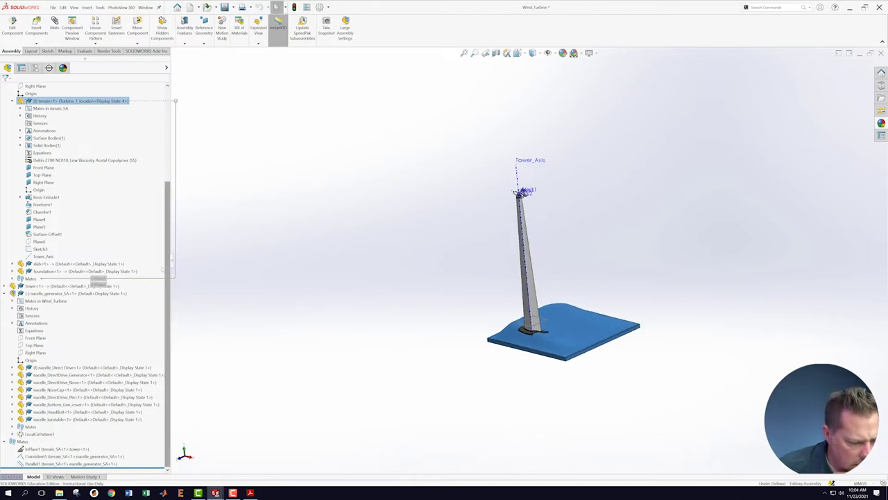
# Collapse the expanded assembly tree items and move the nacelle up along Tower_Axis, clear of the tower's open upper end.
pyautogui.moveTo(167, 264); pyautogui.dragTo(92, 311)
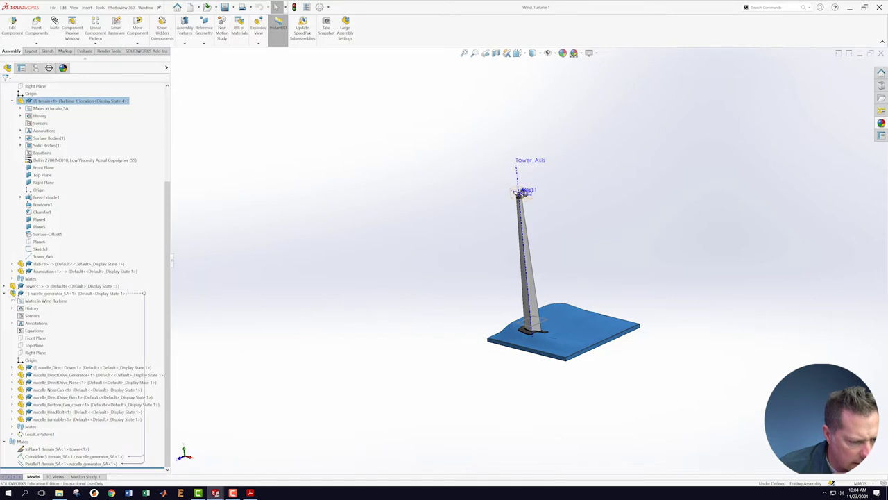
pyautogui.scroll(6, 15, 296)
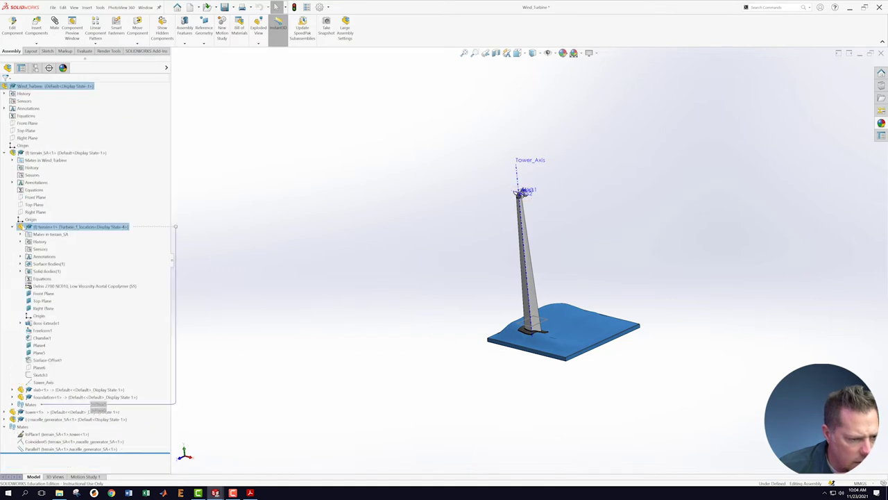
pyautogui.moveTo(98, 406); pyautogui.dragTo(97, 405)
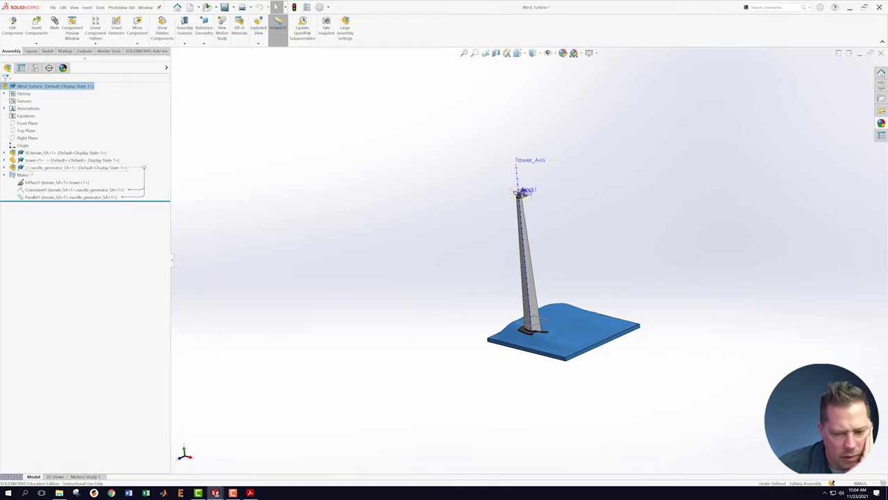
pyautogui.scroll(-6, 529, 202)
pyautogui.scroll(-5, 528, 201)
pyautogui.click(401, 234)
pyautogui.moveTo(401, 234); pyautogui.dragTo(526, 250)
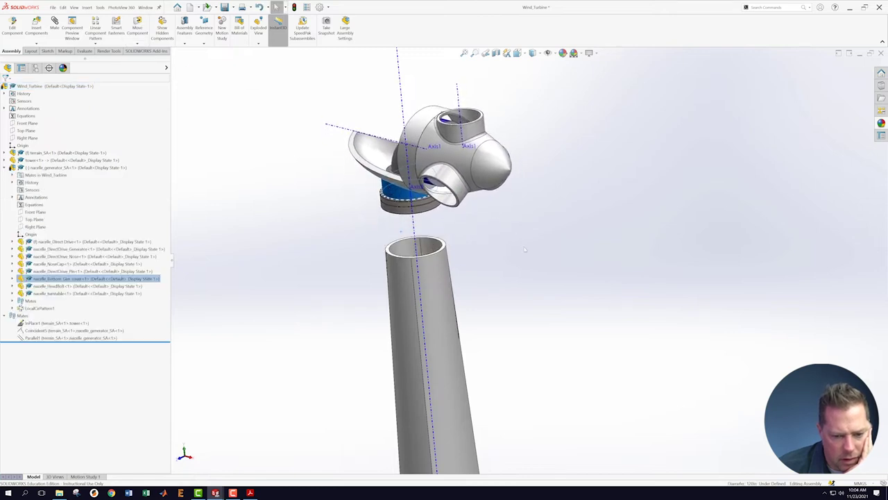
# Add a coincident mate between the underside of nacelle_turntable and the tower's upper end face, and save the assembly.
pyautogui.moveTo(515, 230); pyautogui.dragTo(458, 196, button='middle')
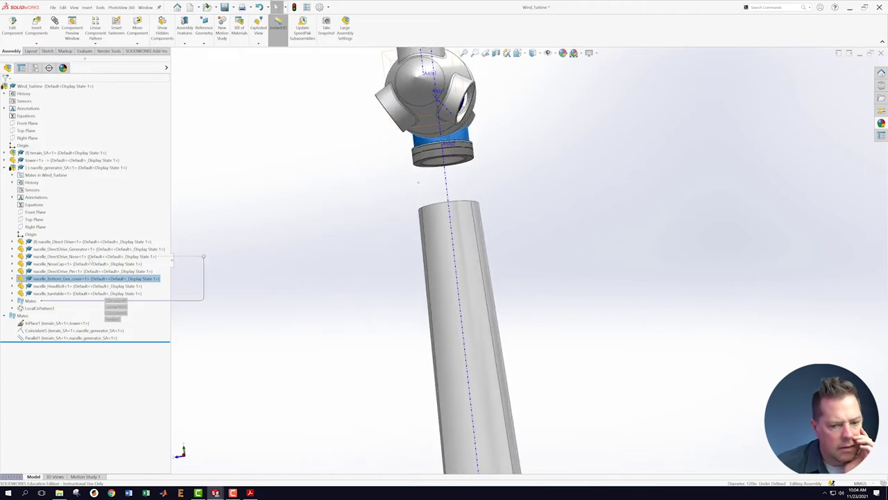
pyautogui.click(420, 166)
pyautogui.moveTo(503, 186); pyautogui.dragTo(518, 231, button='middle')
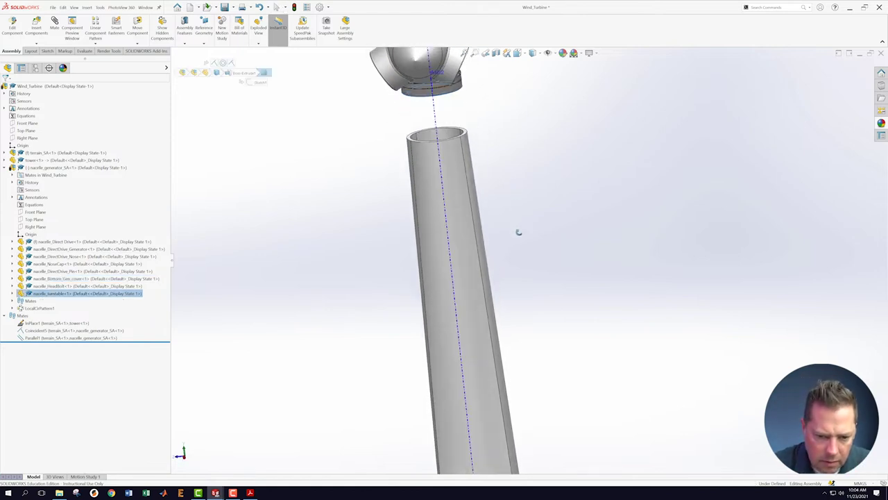
pyautogui.click(413, 138)
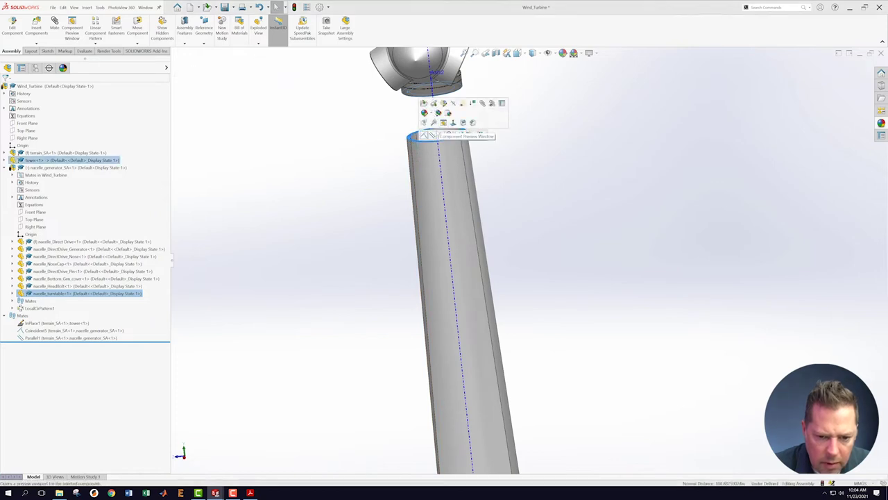
pyautogui.click(426, 135)
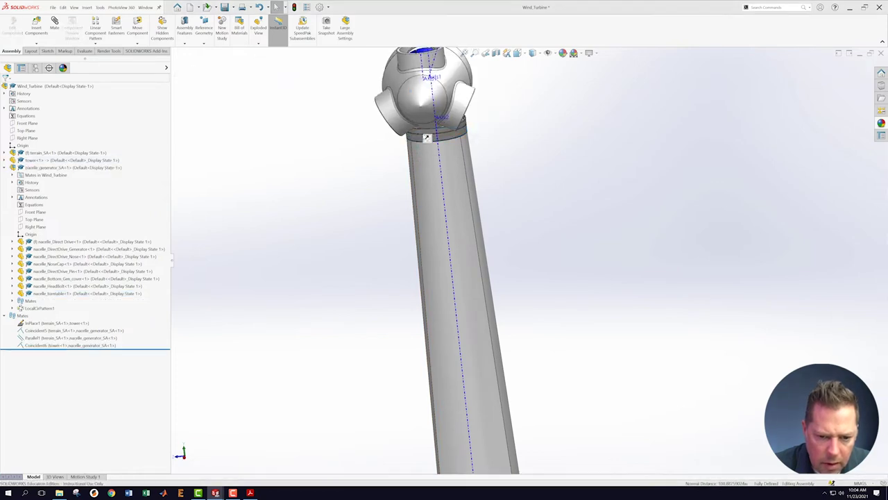
pyautogui.hotkey('ctrl', 's')
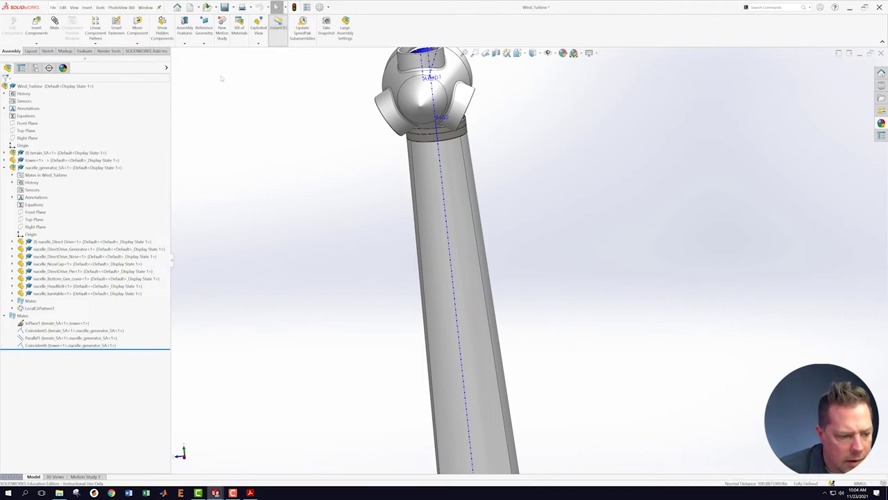
# Expand terrain_SA and set the terrain part's configuration to Default.
pyautogui.click(4, 153)
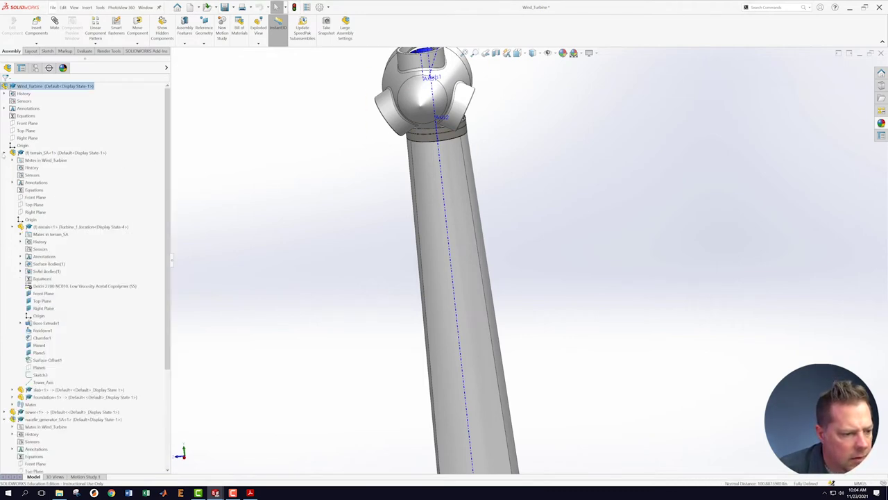
pyautogui.rightClick(35, 227)
pyautogui.click(83, 203)
pyautogui.click(84, 212)
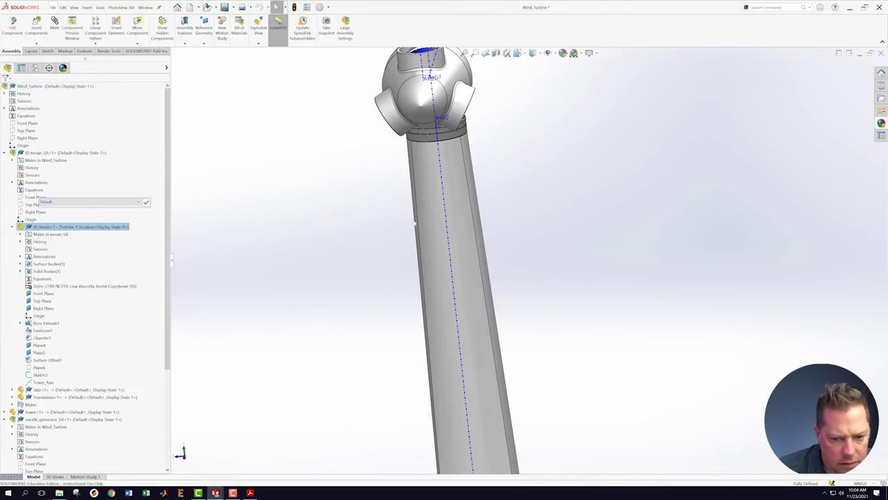
# Inspect the whole turbine and set the terrain part's configuration to Turbine_2_location.
pyautogui.scroll(5, 565, 241)
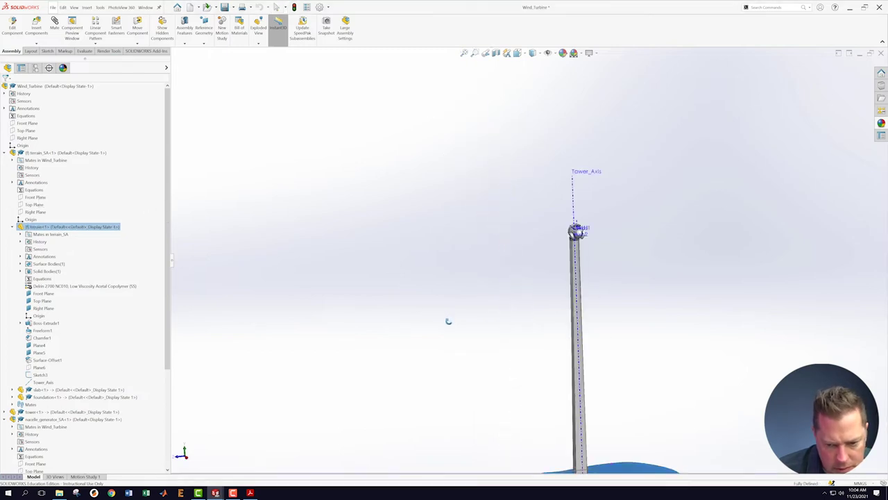
pyautogui.scroll(3, 623, 411)
pyautogui.scroll(-4, 624, 411)
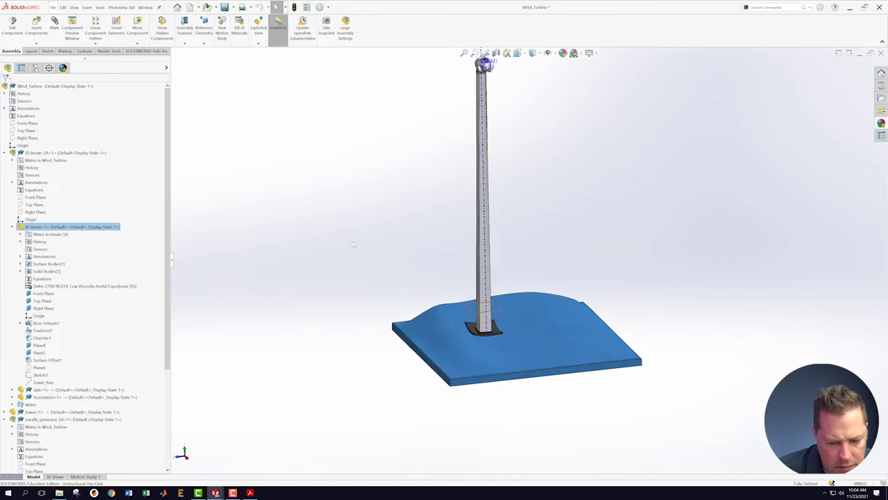
pyautogui.rightClick(86, 228)
pyautogui.click(104, 200)
pyautogui.click(104, 215)
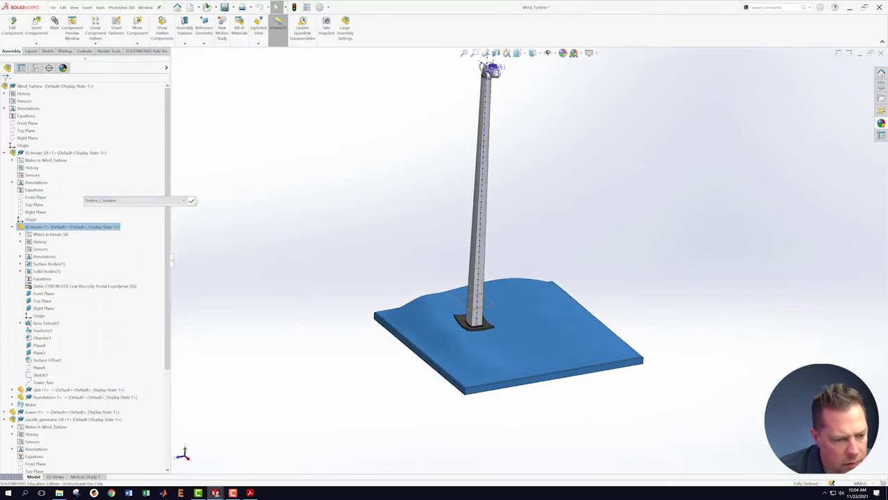
pyautogui.click(192, 201)
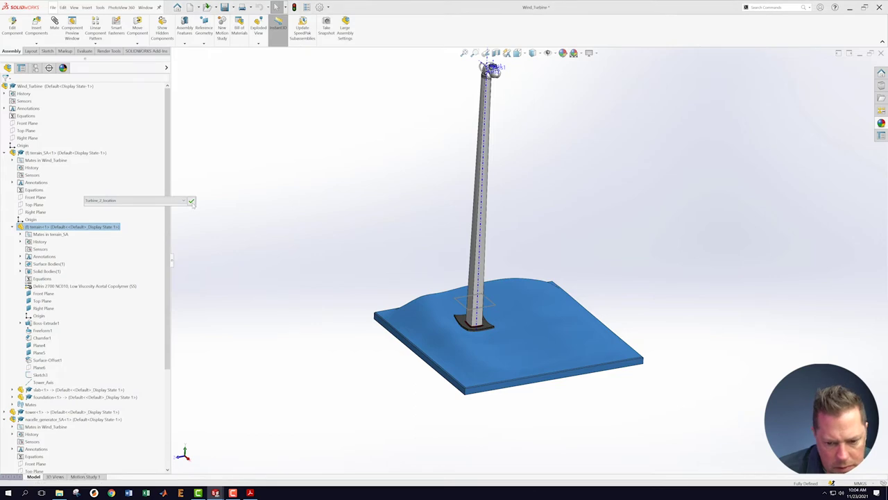
# Set the terrain part's configuration to Turbine_1_location and collapse terrain_SA and nacelle_generator_SA in the assembly tree.
pyautogui.rightClick(89, 227)
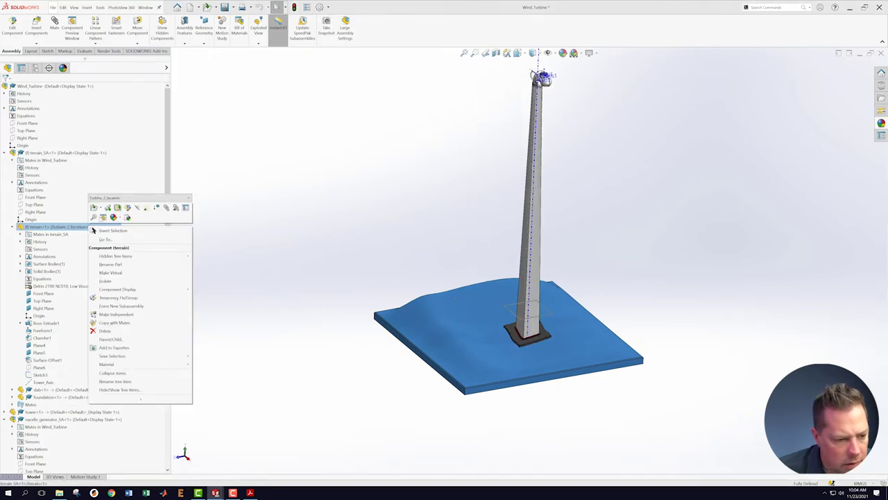
pyautogui.click(111, 200)
pyautogui.click(109, 208)
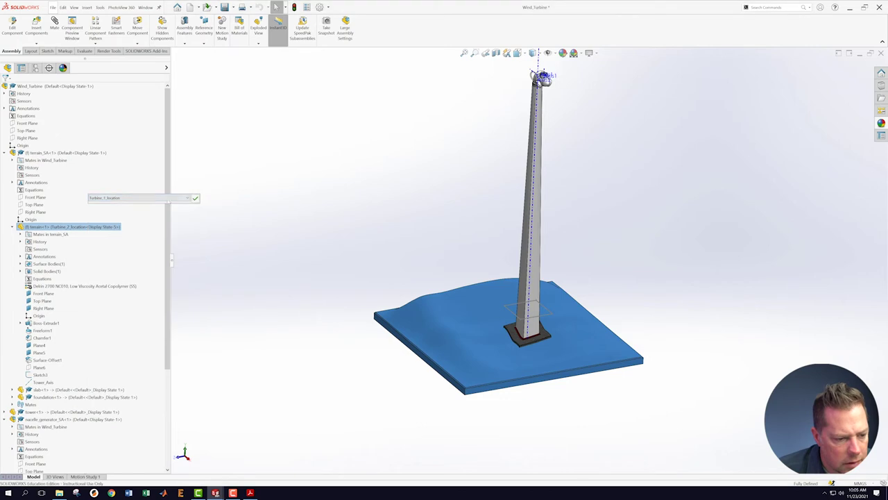
pyautogui.click(196, 198)
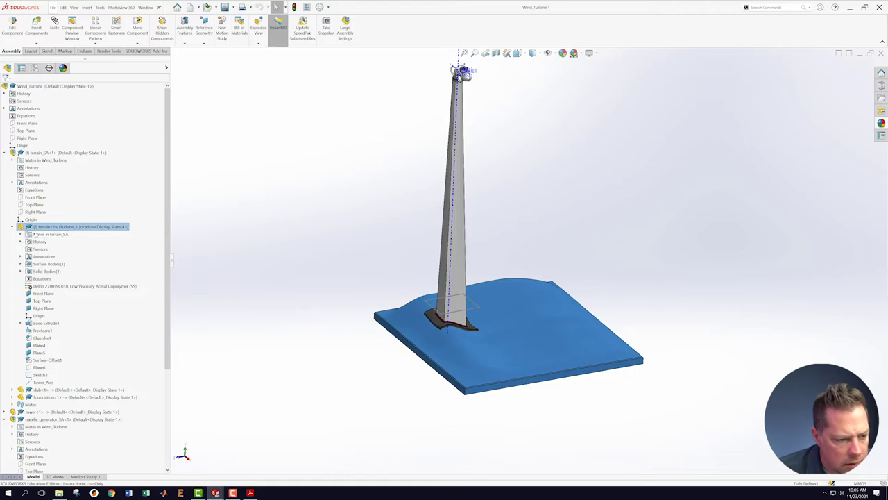
pyautogui.click(4, 154)
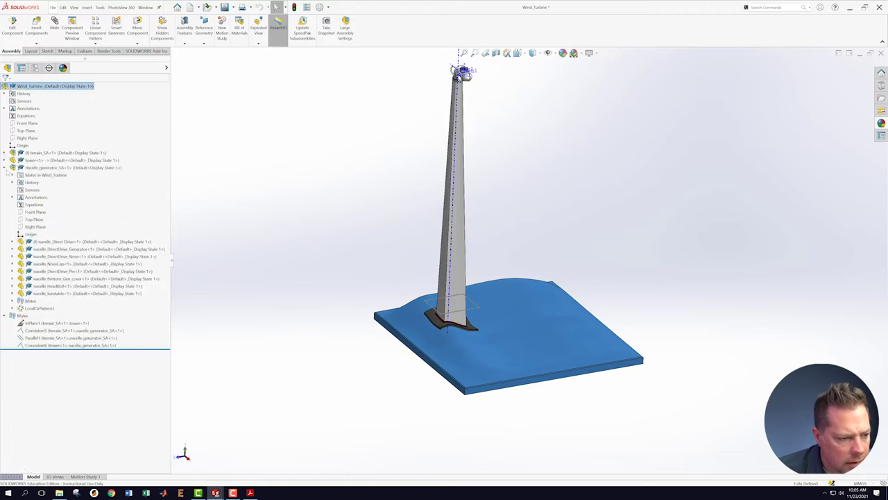
pyautogui.click(5, 168)
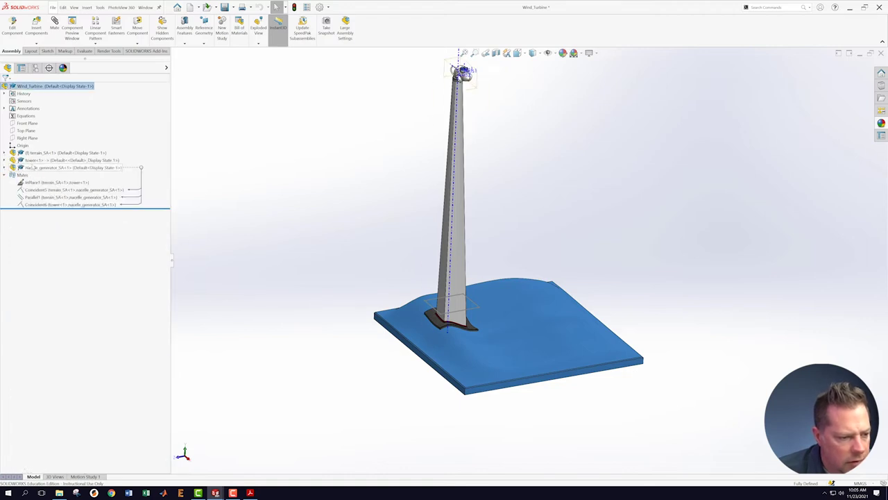
# Examine the turbine from several angles, checking how the nacelle and its turntable sit on the tower's upper end.
pyautogui.click(545, 207)
pyautogui.moveTo(519, 195); pyautogui.dragTo(556, 208, button='middle')
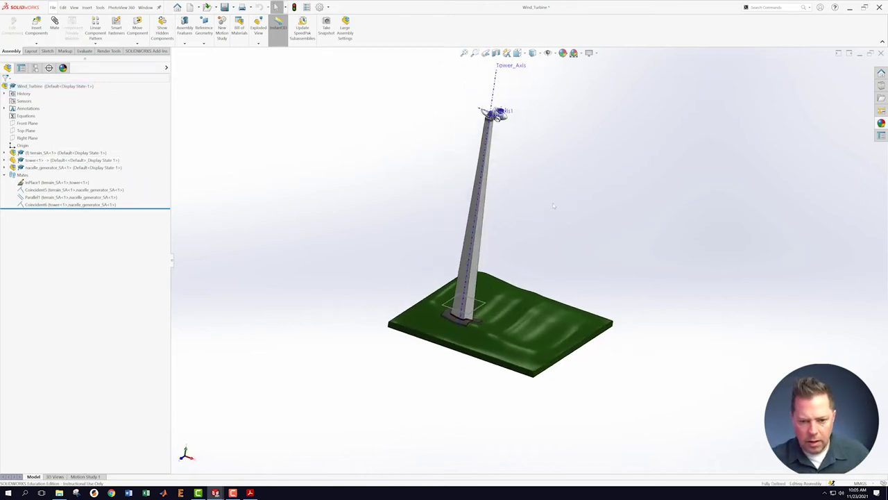
pyautogui.scroll(-2, 552, 176)
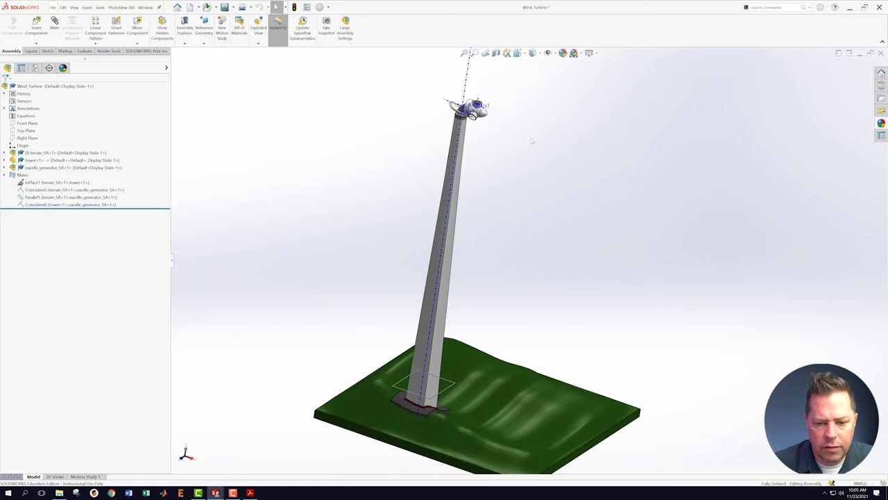
pyautogui.moveTo(523, 164); pyautogui.dragTo(508, 154, button='middle')
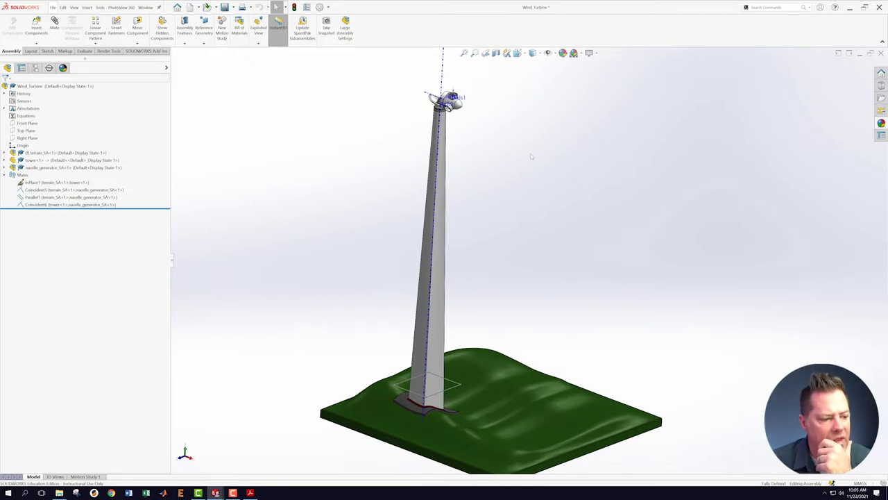
pyautogui.moveTo(469, 99); pyautogui.dragTo(506, 154, button='middle')
pyautogui.scroll(-4, 490, 111)
pyautogui.scroll(-6, 478, 166)
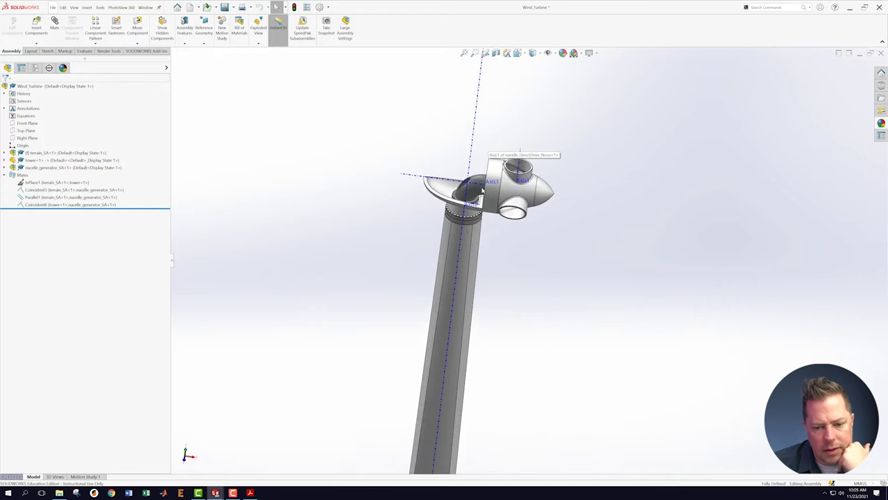
pyautogui.moveTo(530, 300); pyautogui.dragTo(542, 251, button='middle')
pyautogui.scroll(6, 541, 251)
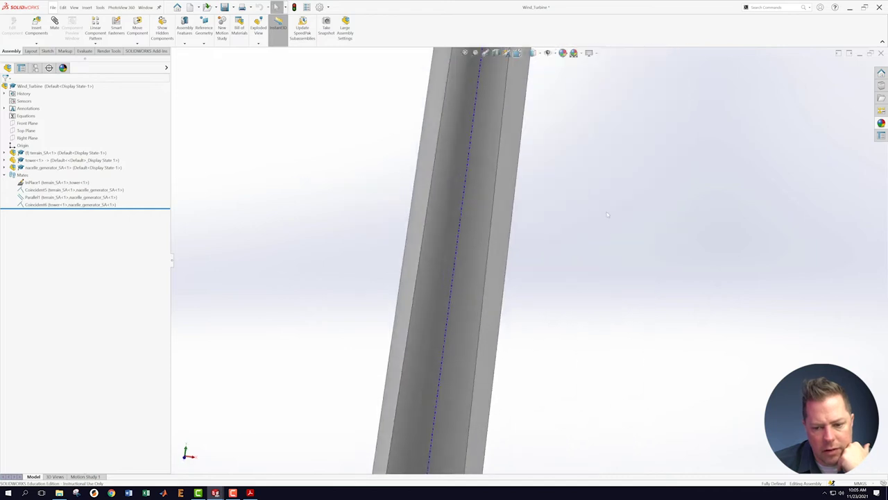
pyautogui.scroll(-4, 521, 191)
pyautogui.scroll(-2, 468, 286)
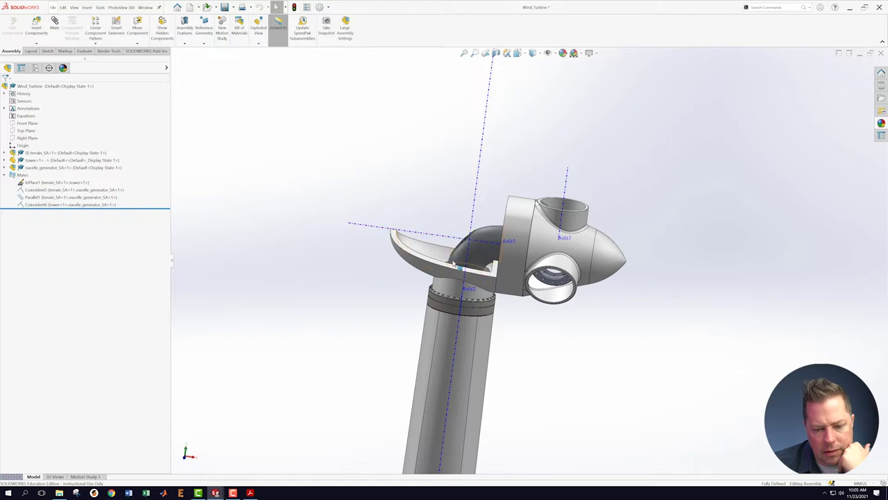
pyautogui.moveTo(352, 232); pyautogui.dragTo(350, 274, button='middle')
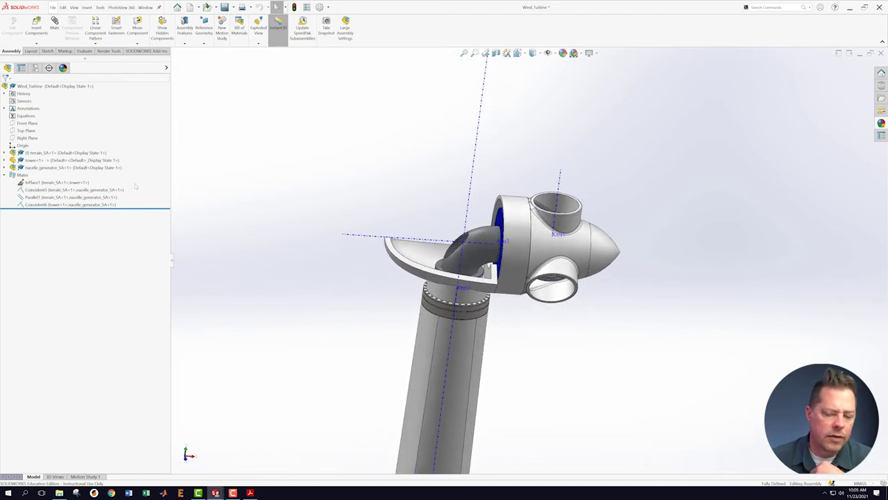
pyautogui.scroll(5, 555, 299)
pyautogui.moveTo(576, 306); pyautogui.dragTo(472, 279, button='middle')
pyautogui.scroll(4, 533, 255)
pyautogui.scroll(-1, 549, 247)
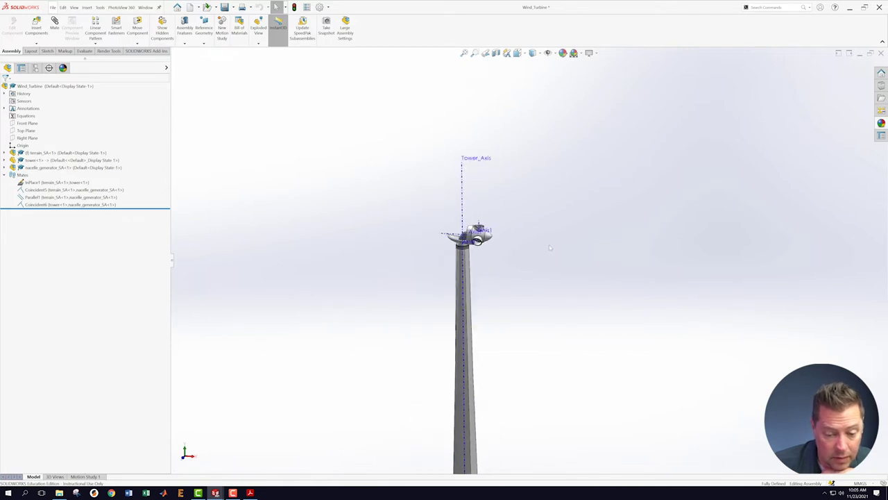
pyautogui.moveTo(551, 247); pyautogui.dragTo(494, 257, button='middle')
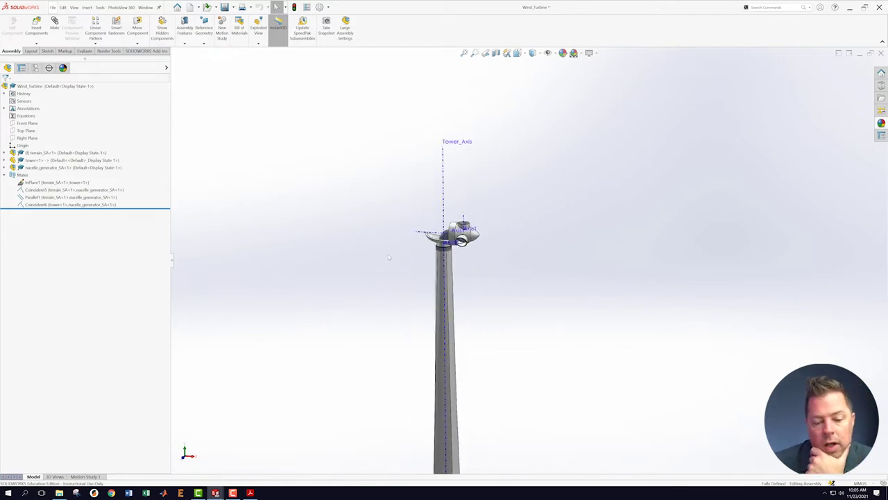
pyautogui.moveTo(515, 249); pyautogui.dragTo(496, 312, button='middle')
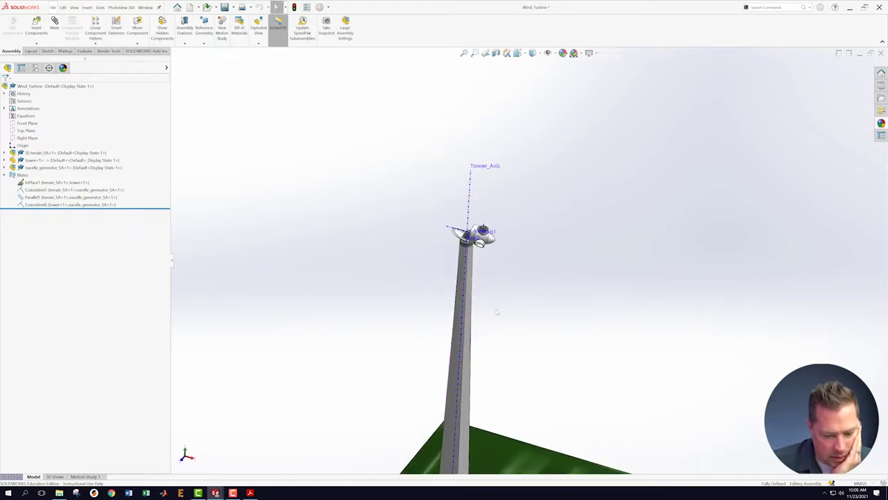
# Switch to Adobe Acrobat and study both NACELLE COVER drawing sheets for the profile, vent, fillet and chamfer details, then return to SOLIDWORKS.
pyautogui.click(250, 492)
pyautogui.scroll(3, 400, 320)
pyautogui.scroll(-15, 399, 320)
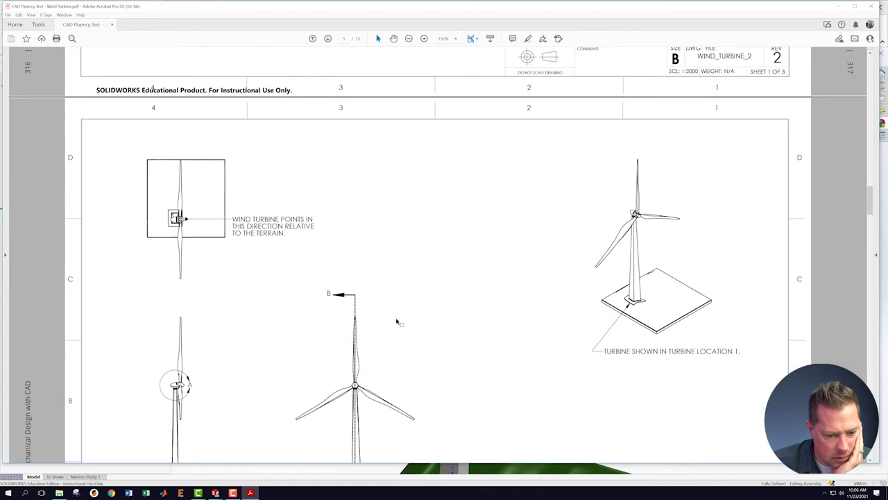
pyautogui.scroll(-20, 397, 323)
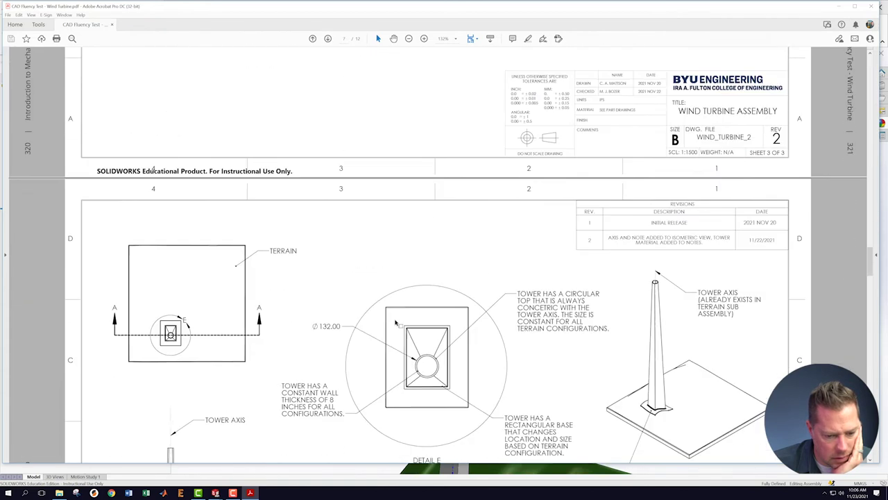
pyautogui.scroll(-10, 396, 322)
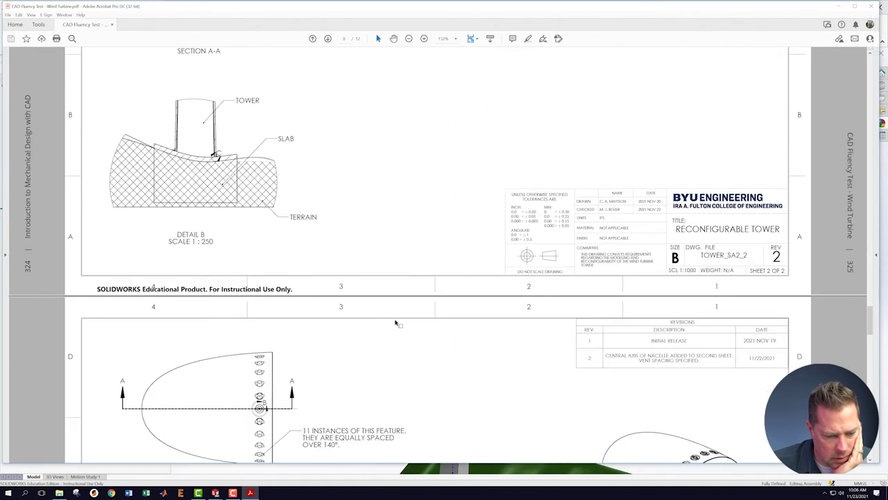
pyautogui.scroll(-2, 396, 323)
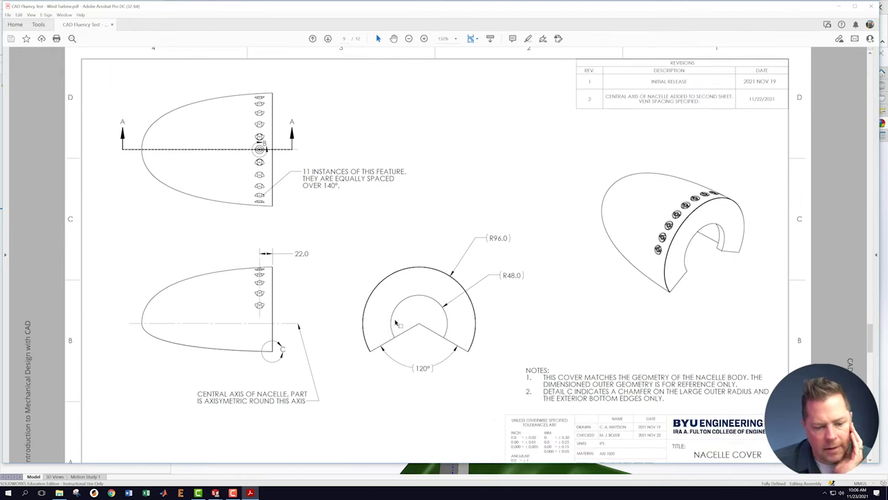
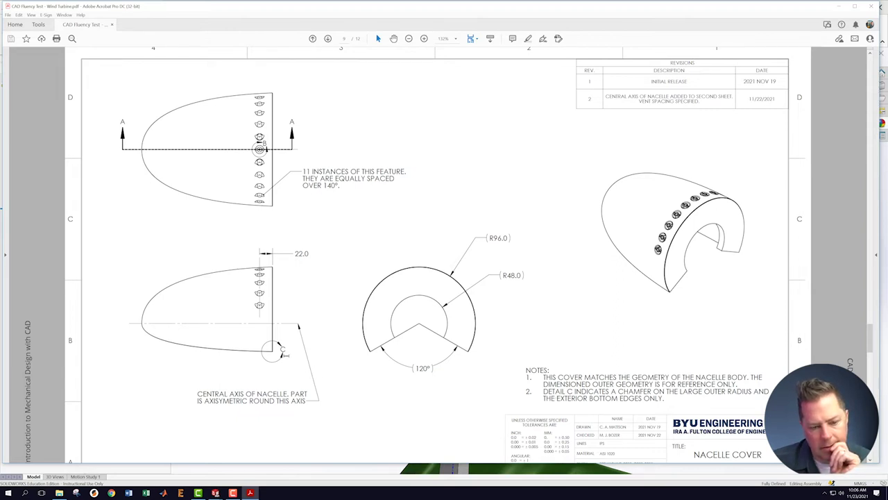
pyautogui.scroll(-10, 387, 364)
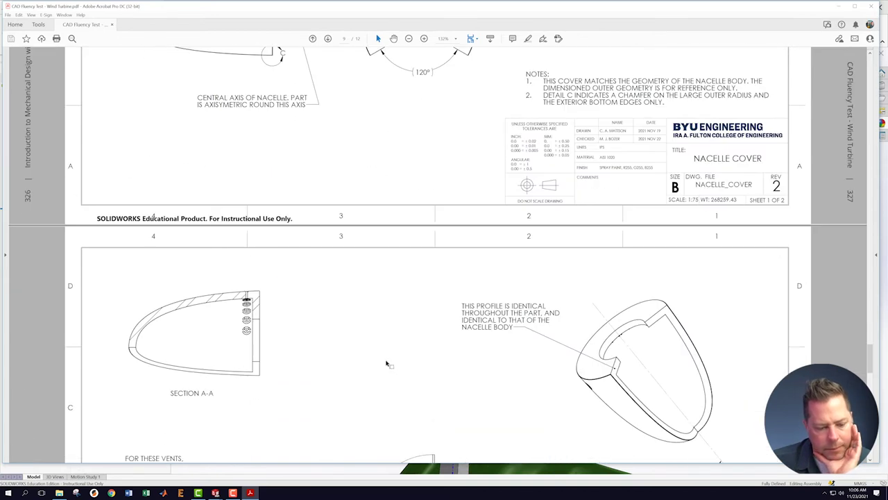
pyautogui.scroll(-5, 387, 364)
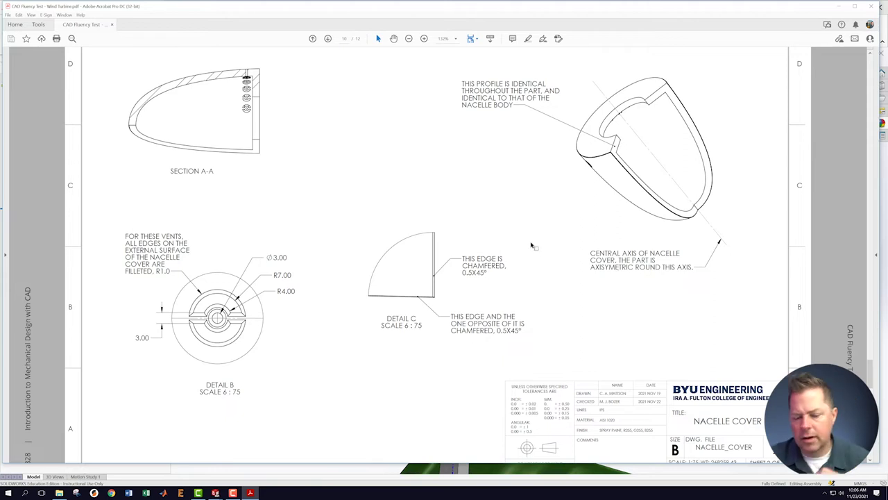
pyautogui.scroll(10, 446, 207)
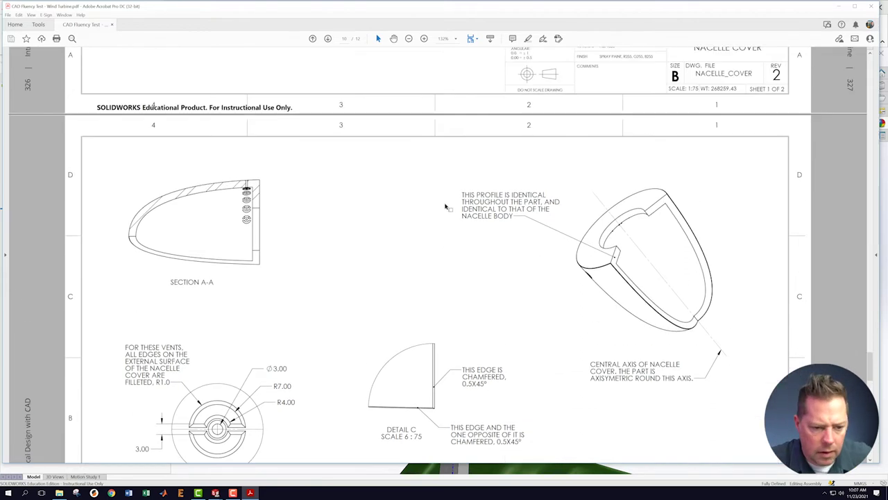
pyautogui.scroll(-5, 445, 207)
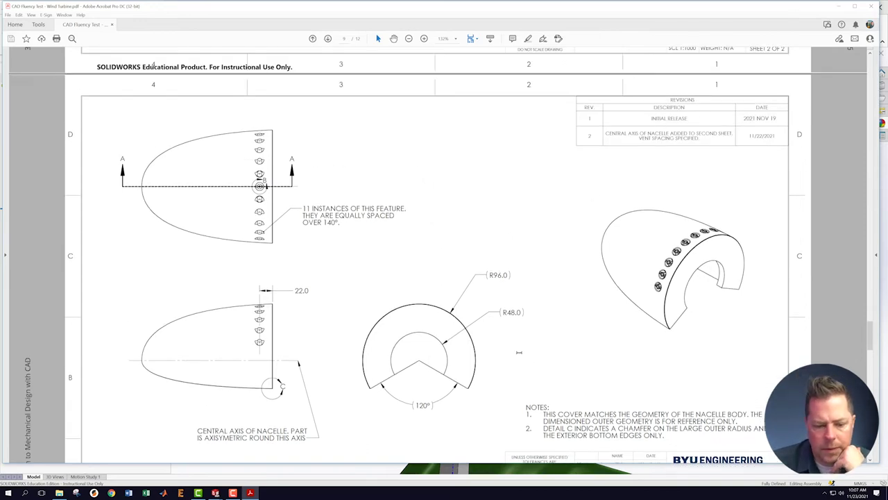
pyautogui.scroll(-8, 589, 257)
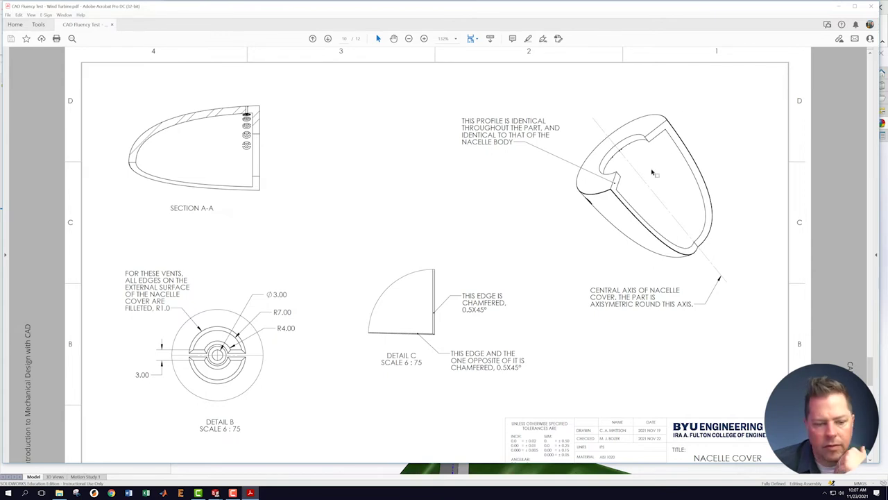
pyautogui.click(839, 6)
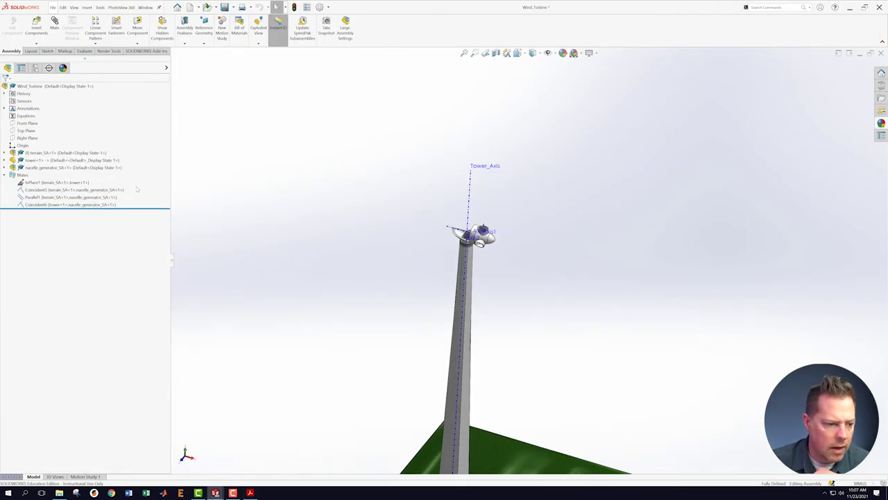
# Create a new part within the Wind_Turbine assembly and save it as nacelle_cover in the provided_parts_f21_test2_R2 folder.
pyautogui.click(36, 43)
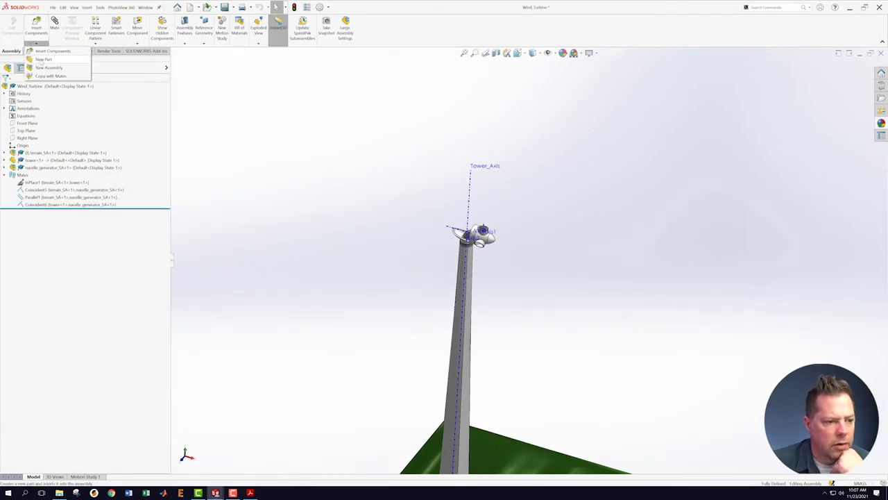
pyautogui.click(40, 61)
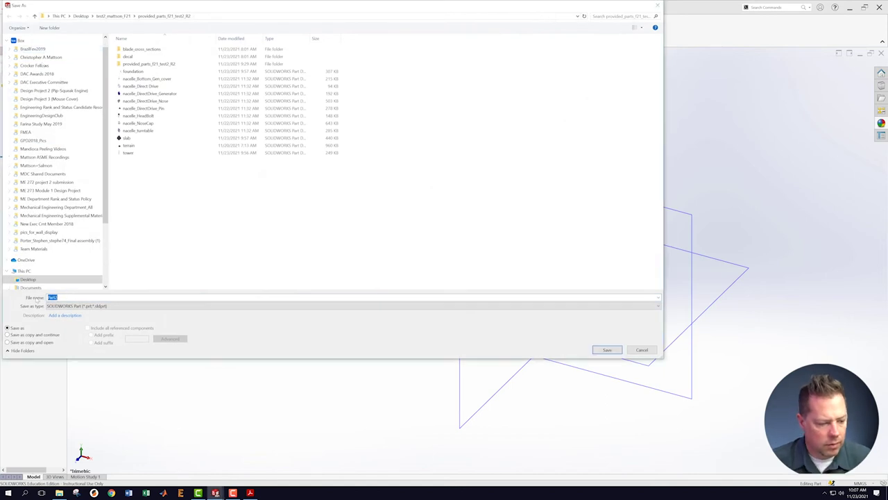
pyautogui.write('nacelle_r')
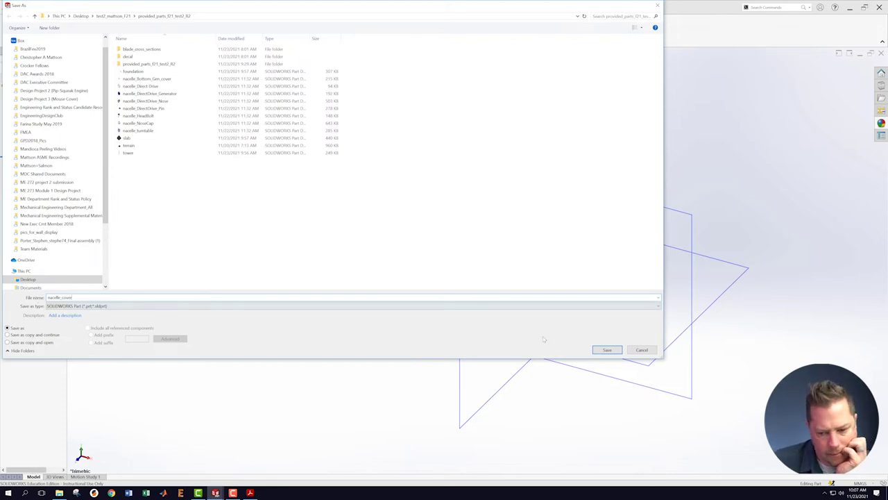
pyautogui.click(607, 349)
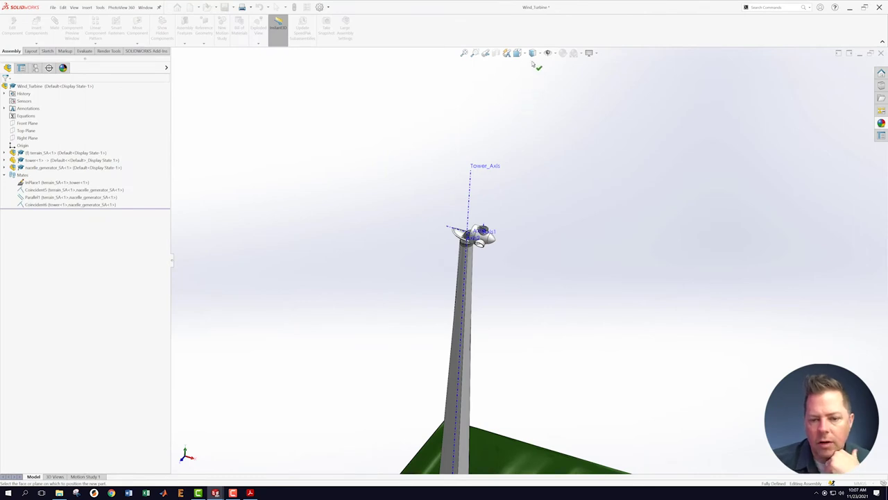
# Show the reference planes and position the nacelle_cover part on the Right Plane running through the nacelle.
pyautogui.click(555, 55)
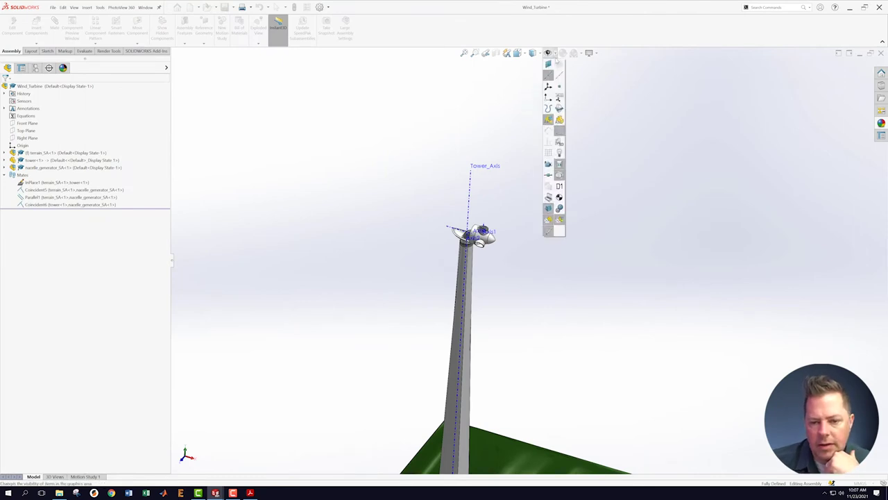
pyautogui.click(548, 64)
pyautogui.moveTo(616, 261); pyautogui.dragTo(477, 187, button='middle')
pyautogui.scroll(5, 477, 189)
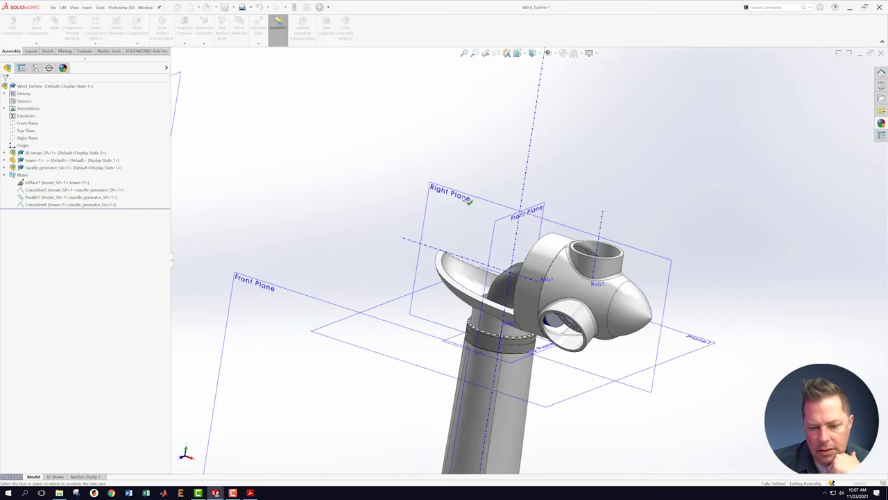
pyautogui.click(464, 198)
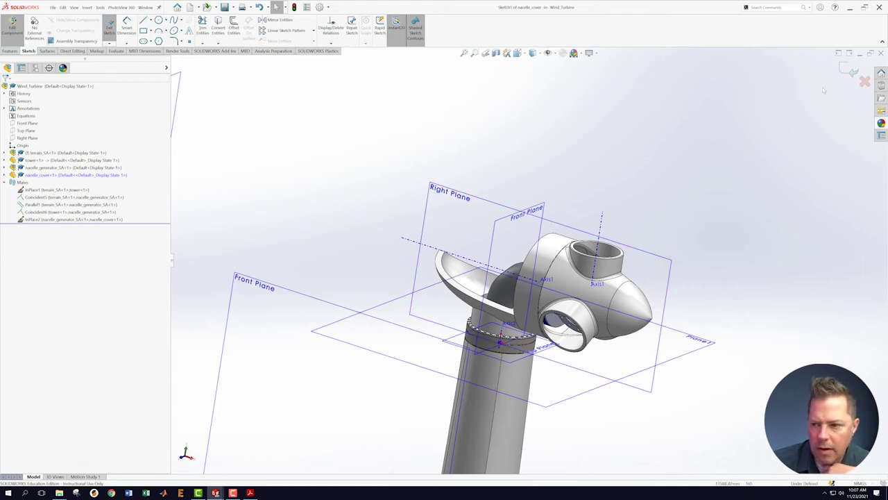
# Exit the empty sketch in nacelle_cover without leaving part editing, and save the file.
pyautogui.click(848, 70)
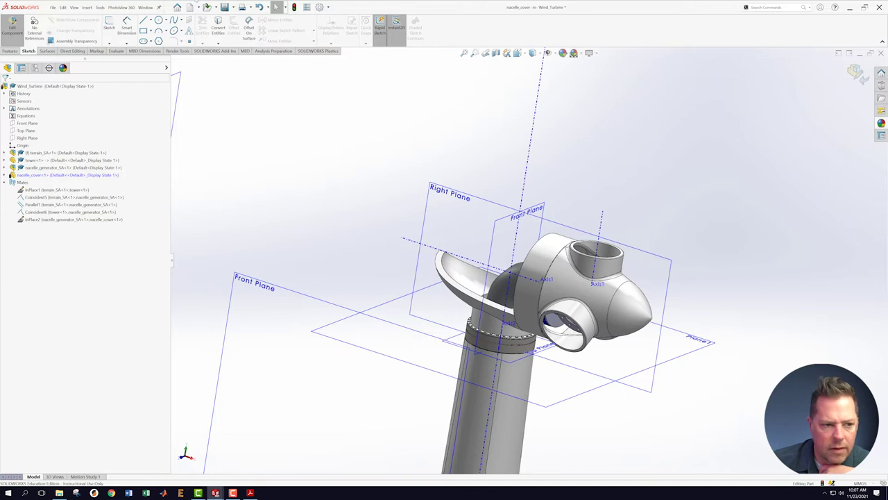
pyautogui.click(53, 7)
pyautogui.click(59, 86)
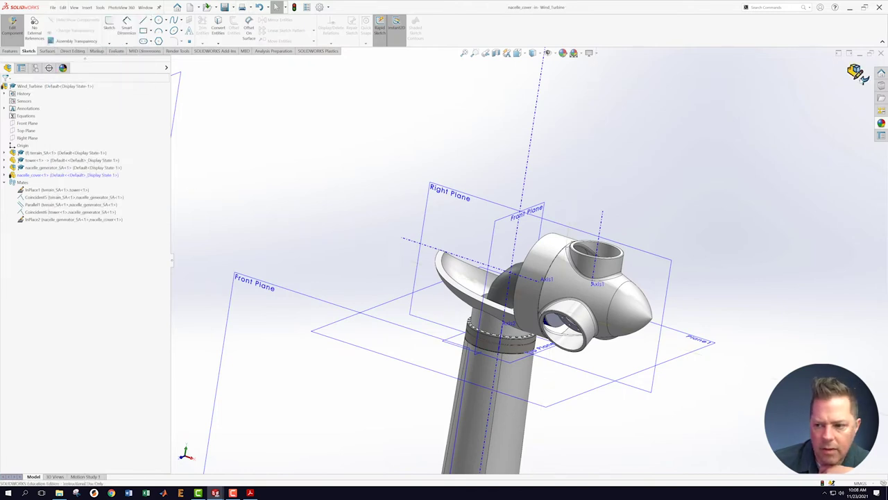
# Finish editing the nacelle_cover part, return to the Wind_Turbine assembly and save it.
pyautogui.click(856, 73)
pyautogui.click(53, 7)
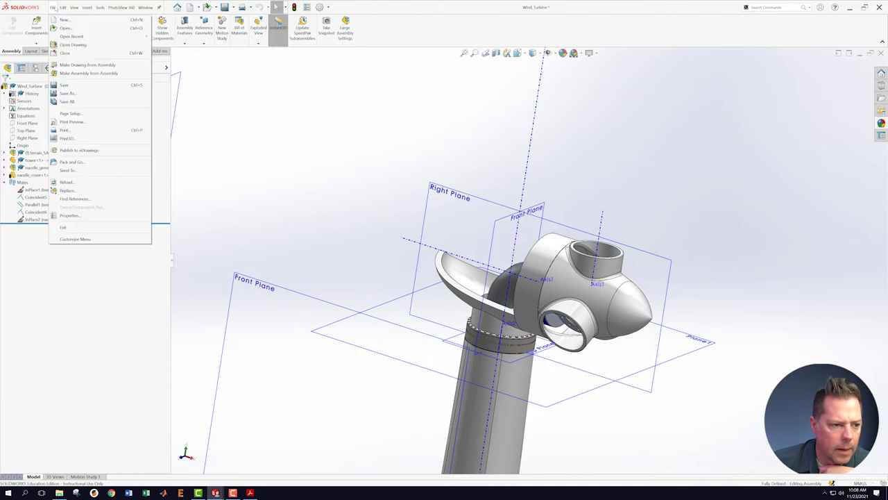
pyautogui.click(61, 85)
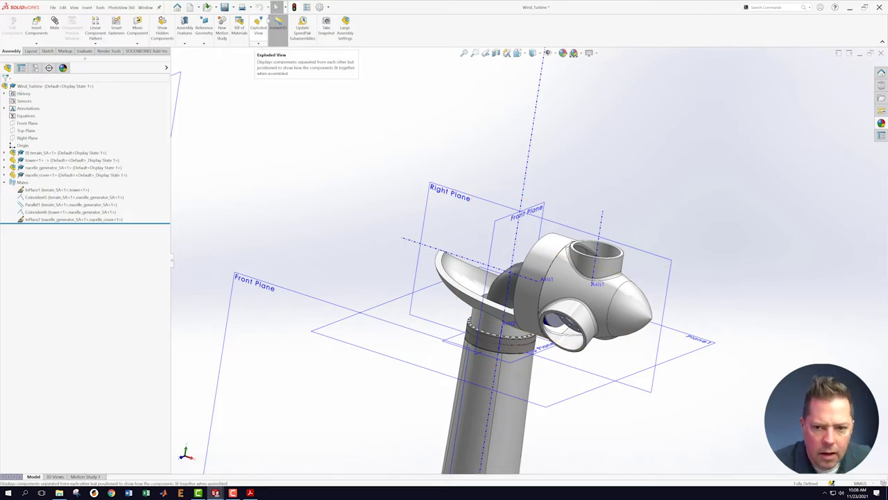
pyautogui.click(53, 7)
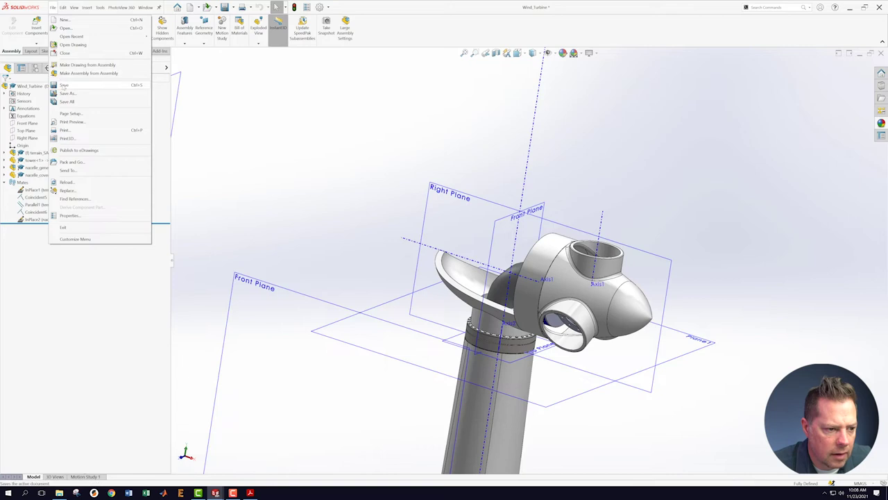
pyautogui.click(63, 86)
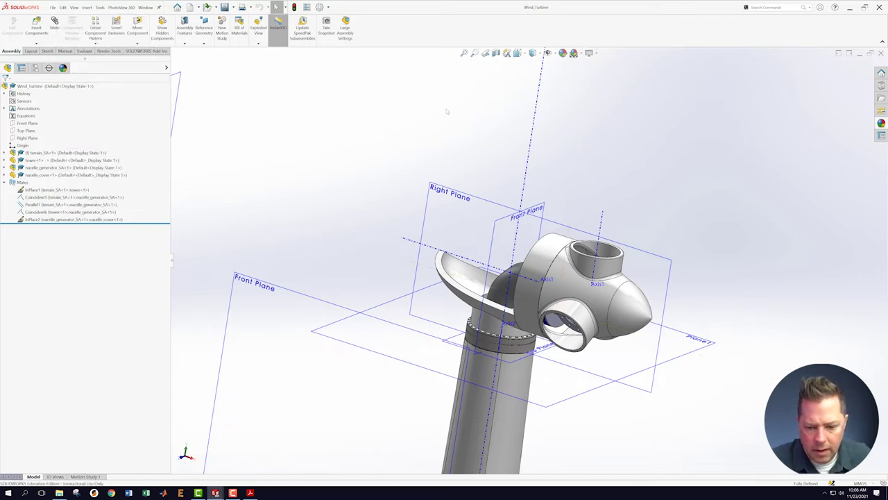
# Hide the reference planes in the assembly view, leaving the axes shown around the nacelle.
pyautogui.scroll(2, 374, 237)
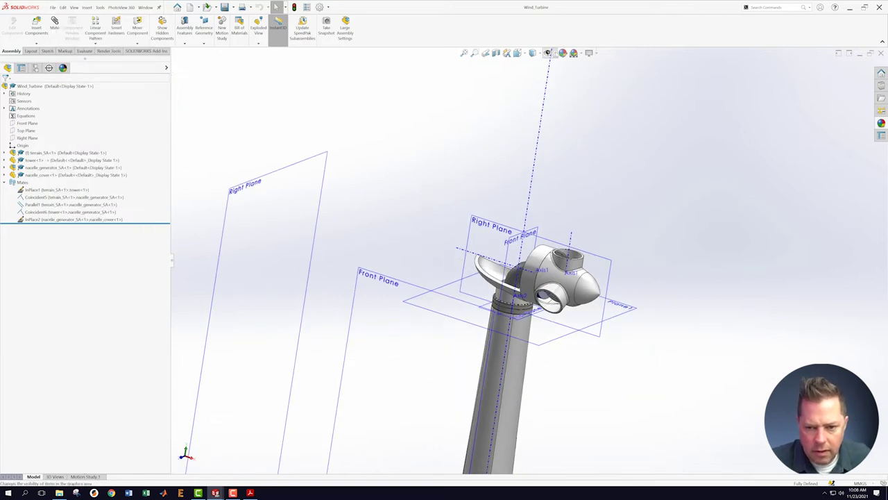
pyautogui.click(553, 53)
pyautogui.click(548, 64)
pyautogui.moveTo(668, 261); pyautogui.dragTo(696, 287, button='middle')
pyautogui.scroll(2, 680, 298)
pyautogui.scroll(-1, 644, 294)
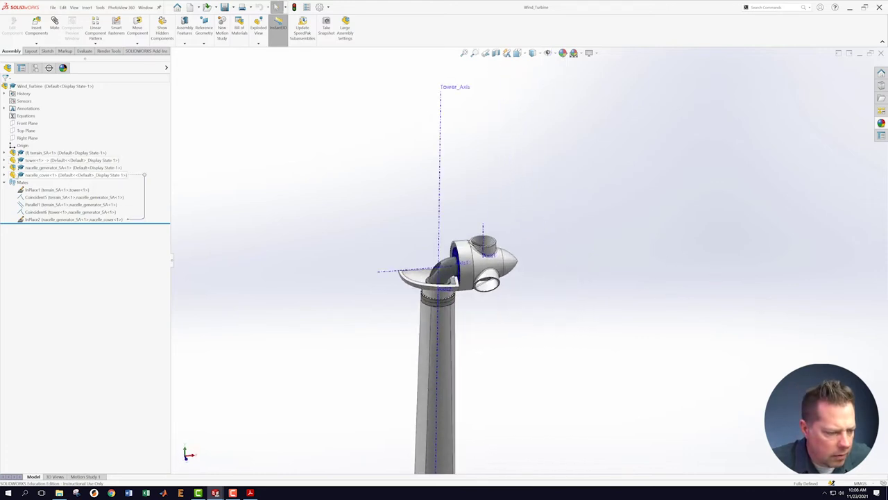
# Edit nacelle_cover in context and convert the flat rim face of nacelle_Bottom_Gen_cover into a closed profile in a new sketch on that face.
pyautogui.rightClick(28, 175)
pyautogui.click(39, 164)
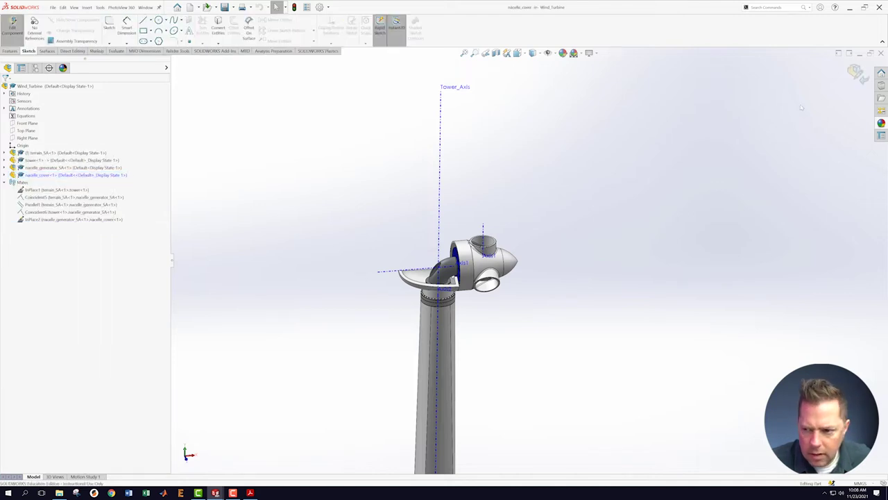
pyautogui.moveTo(554, 306); pyautogui.dragTo(555, 267, button='middle')
pyautogui.scroll(-5, 555, 267)
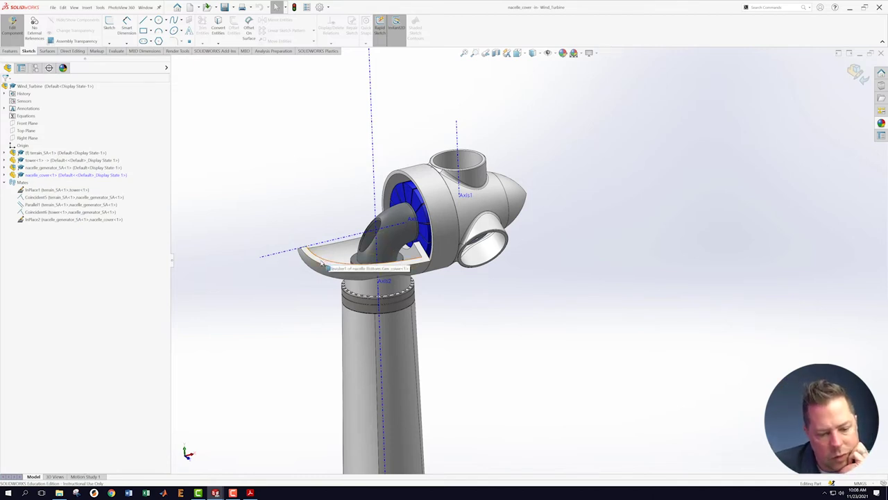
pyautogui.rightClick(321, 262)
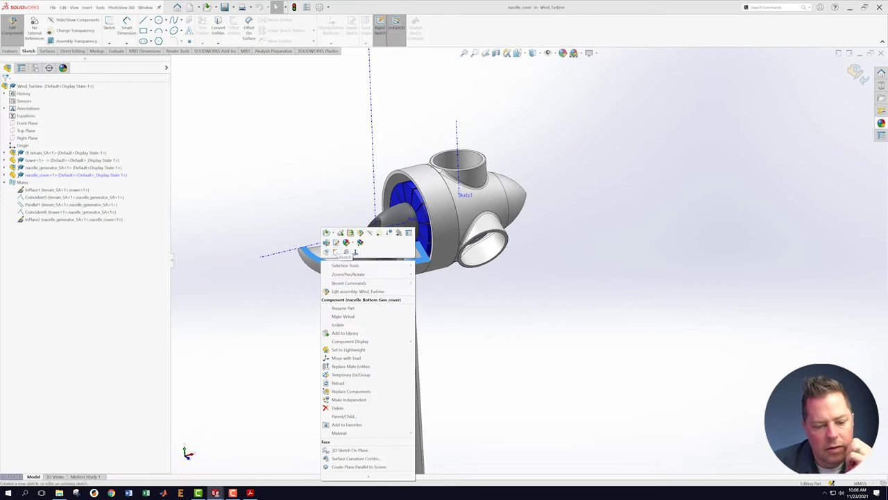
pyautogui.click(345, 251)
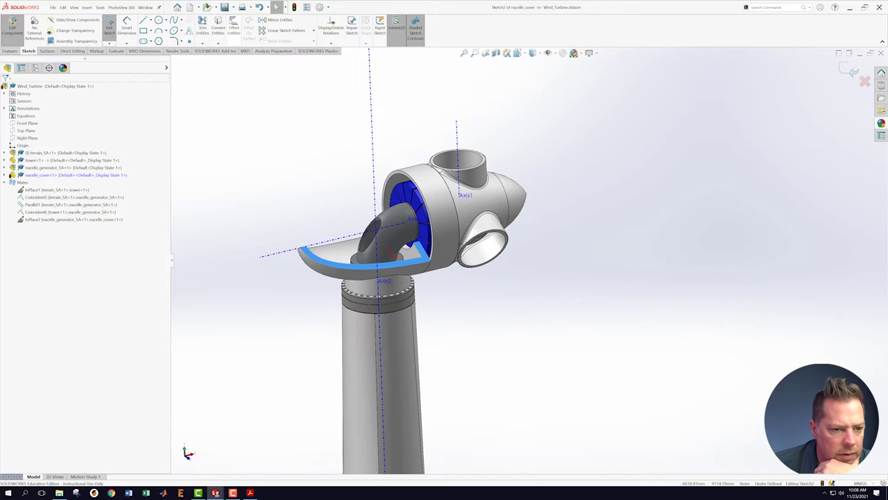
pyautogui.click(218, 29)
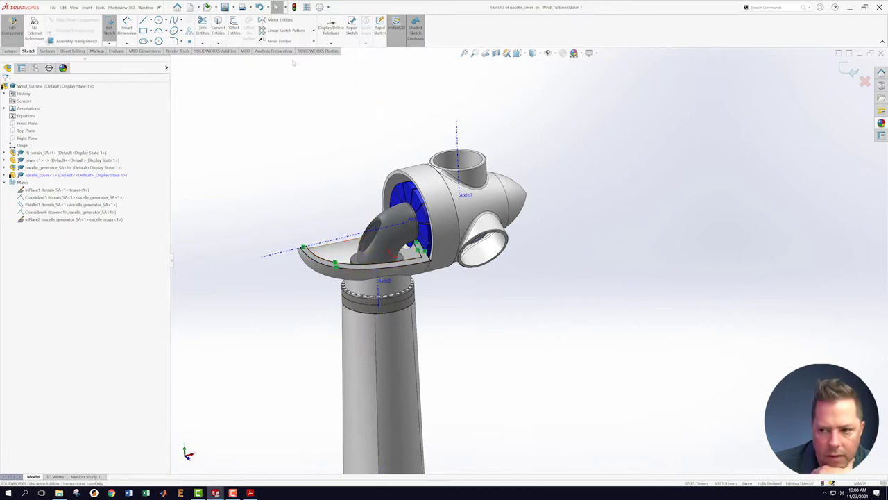
pyautogui.click(852, 71)
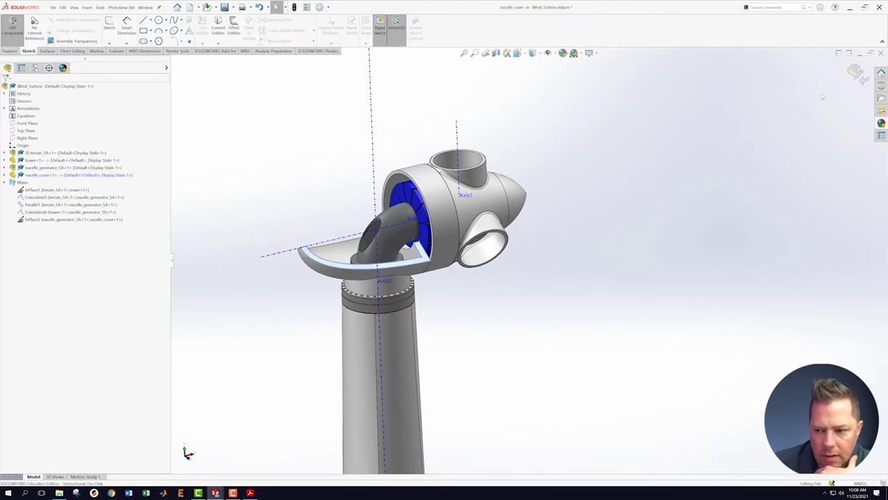
pyautogui.moveTo(634, 242); pyautogui.dragTo(617, 245, button='middle')
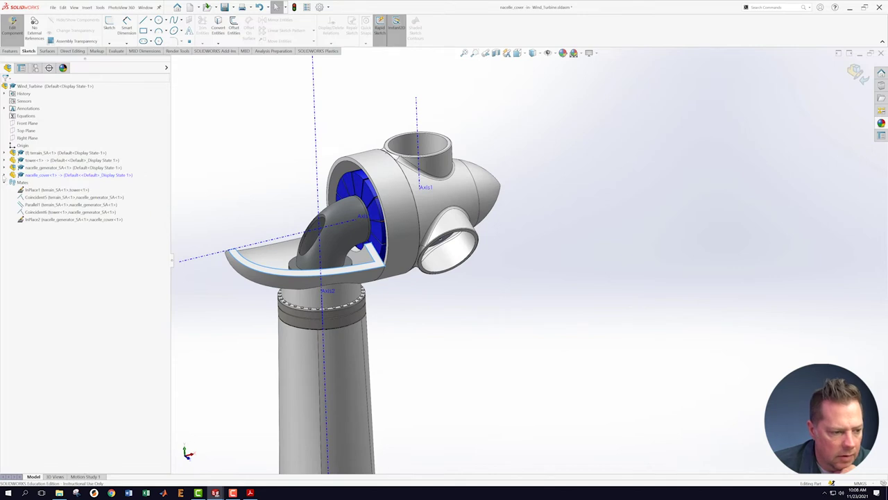
pyautogui.click(4, 175)
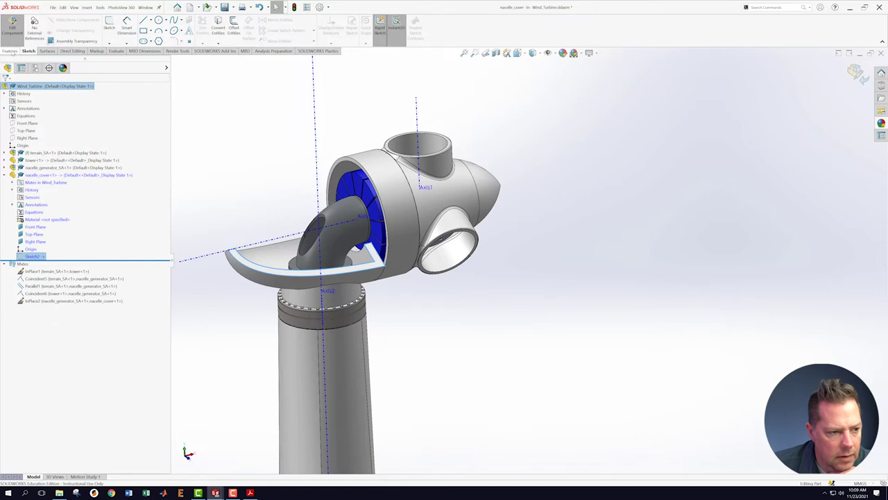
pyautogui.click(10, 51)
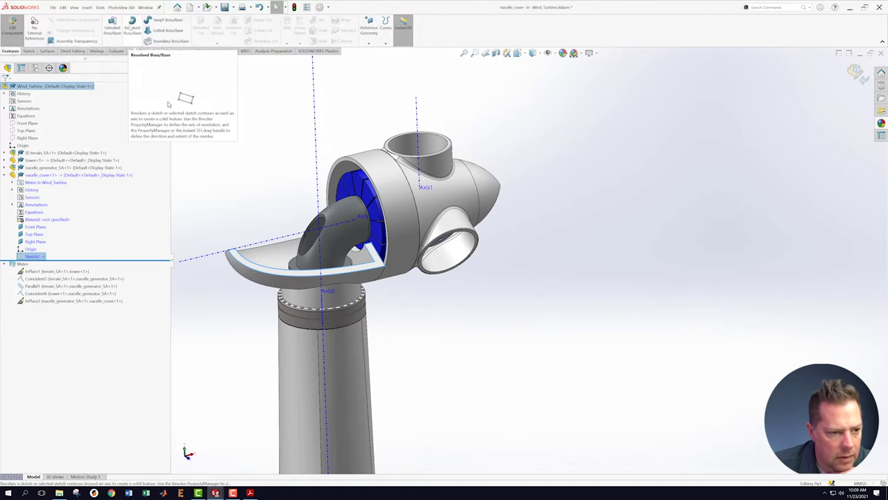
pyautogui.click(132, 31)
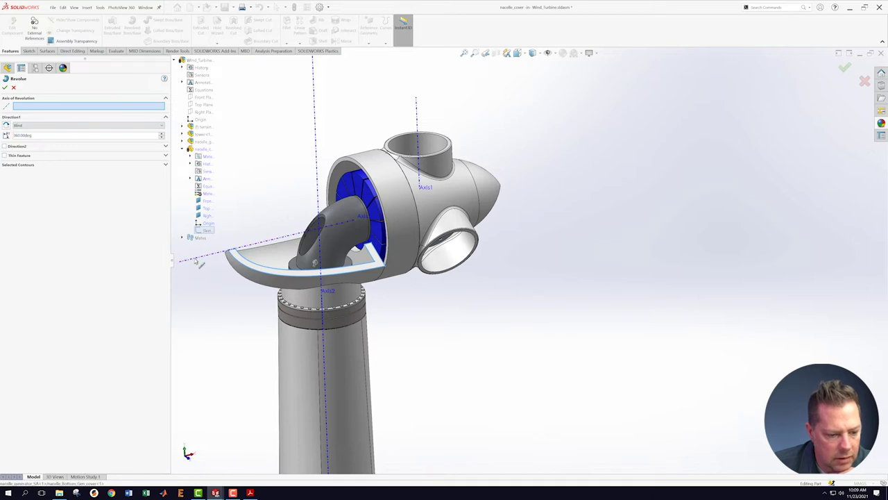
pyautogui.moveTo(202, 278); pyautogui.dragTo(326, 261, button='middle')
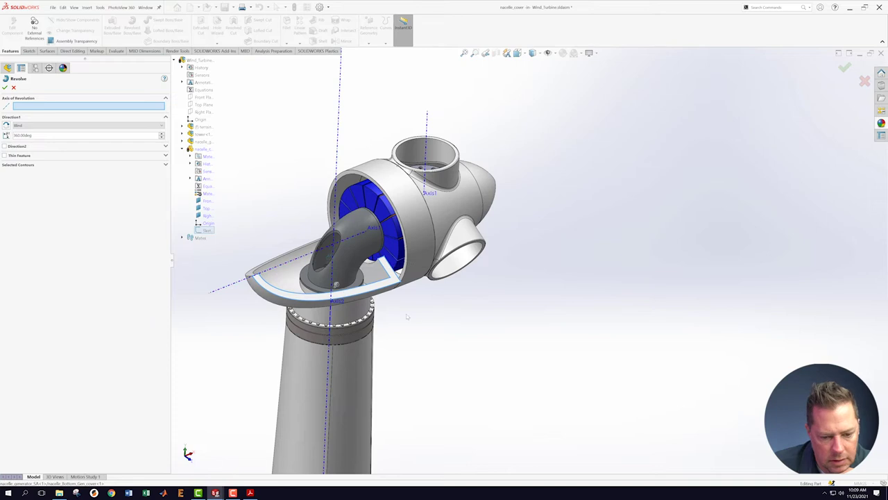
pyautogui.moveTo(442, 300); pyautogui.dragTo(465, 322, button='middle')
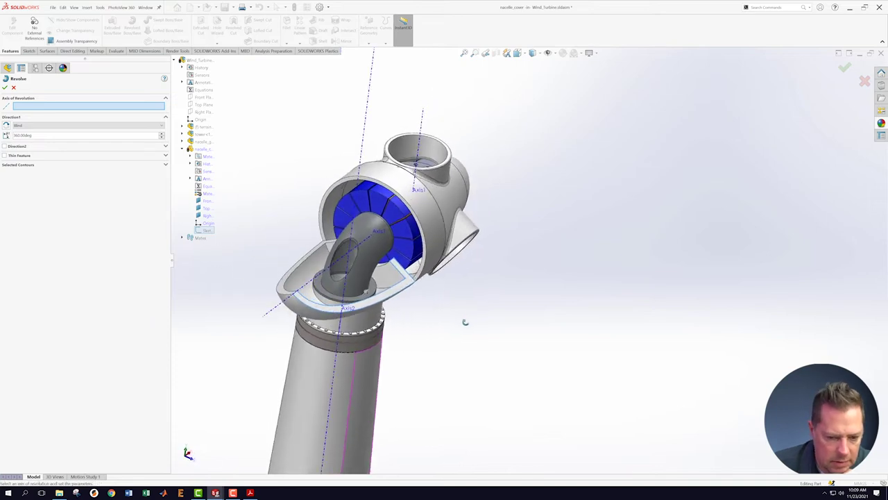
pyautogui.scroll(3, 413, 316)
pyautogui.scroll(-1, 413, 316)
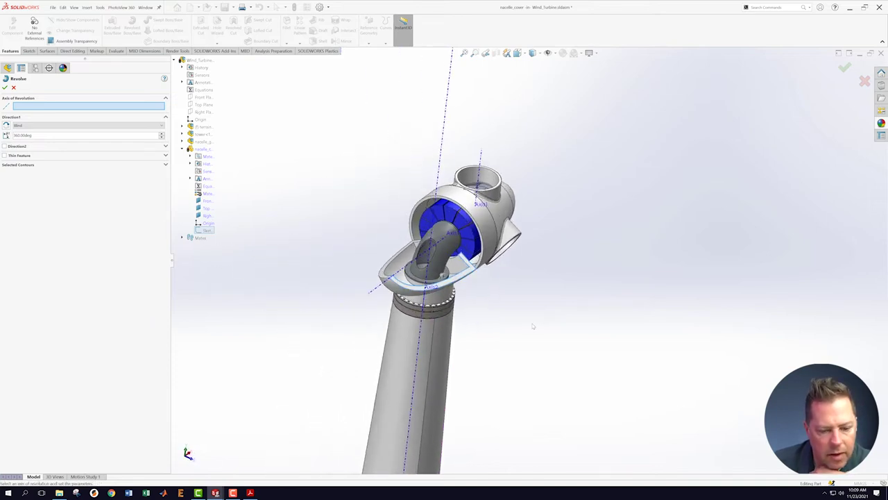
pyautogui.scroll(-2, 530, 323)
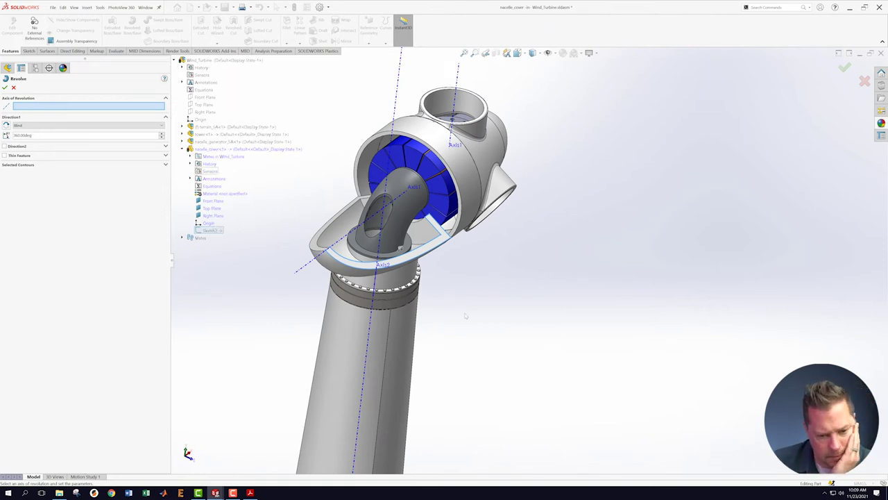
pyautogui.scroll(5, 524, 300)
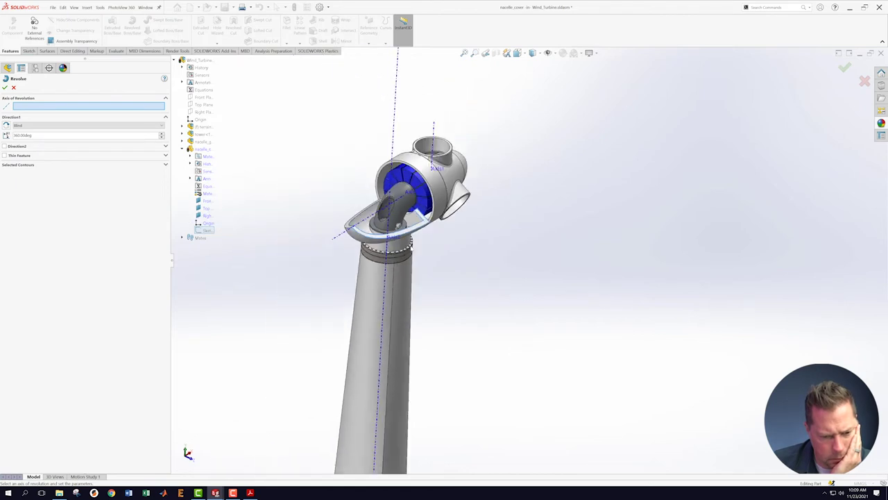
pyautogui.scroll(-1, 427, 229)
pyautogui.click(13, 88)
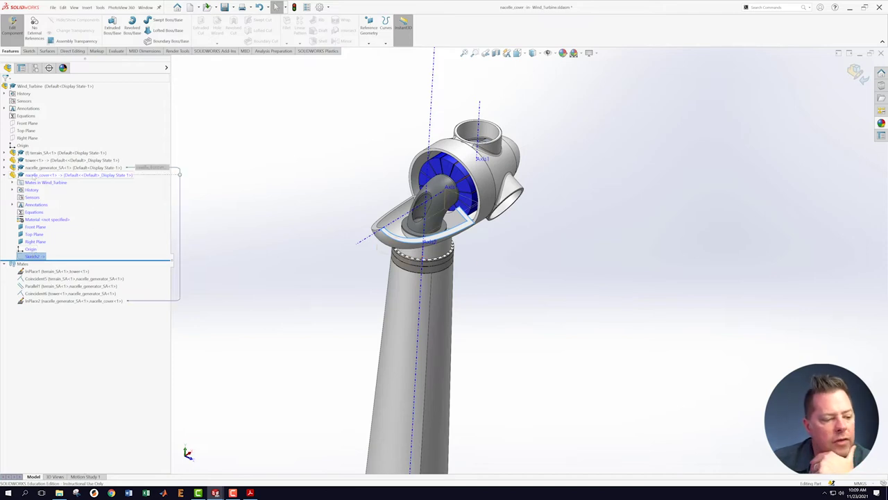
# Create a reference axis in nacelle_cover from the existing horizontal axis of nacelle_Bottom_Gen_cover.
pyautogui.click(369, 43)
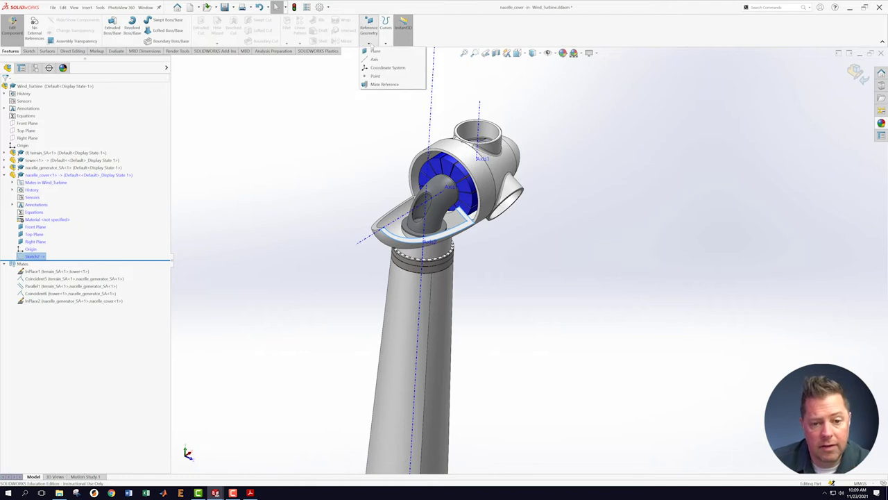
pyautogui.click(375, 60)
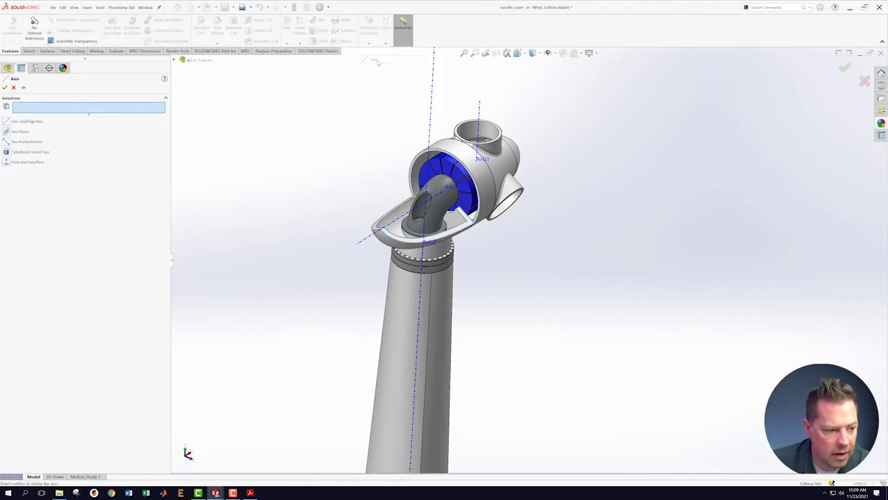
pyautogui.click(363, 242)
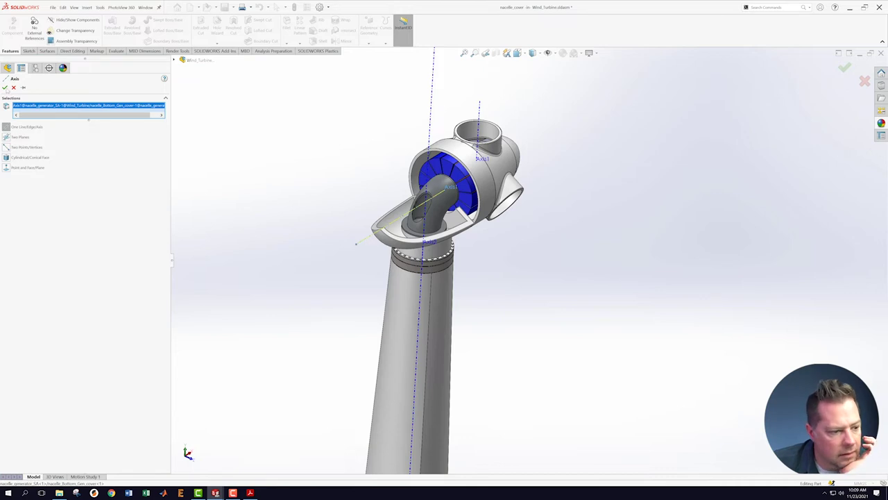
pyautogui.click(5, 87)
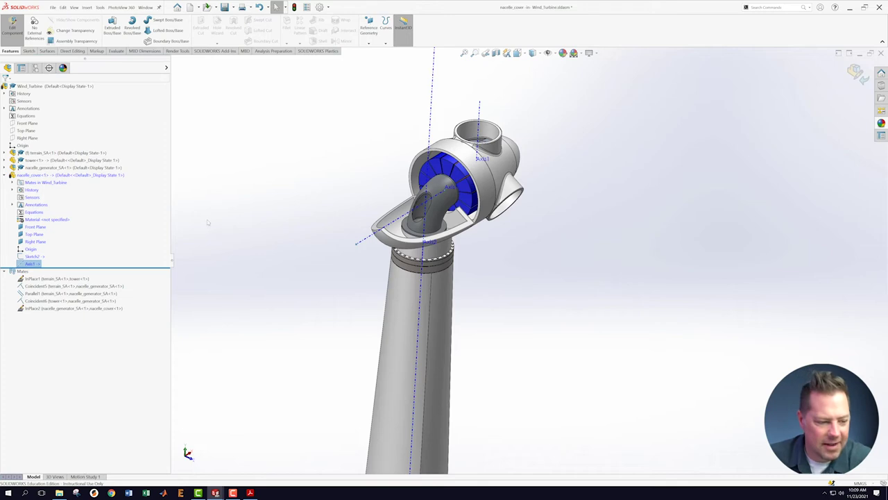
pyautogui.moveTo(51, 267); pyautogui.dragTo(171, 257)
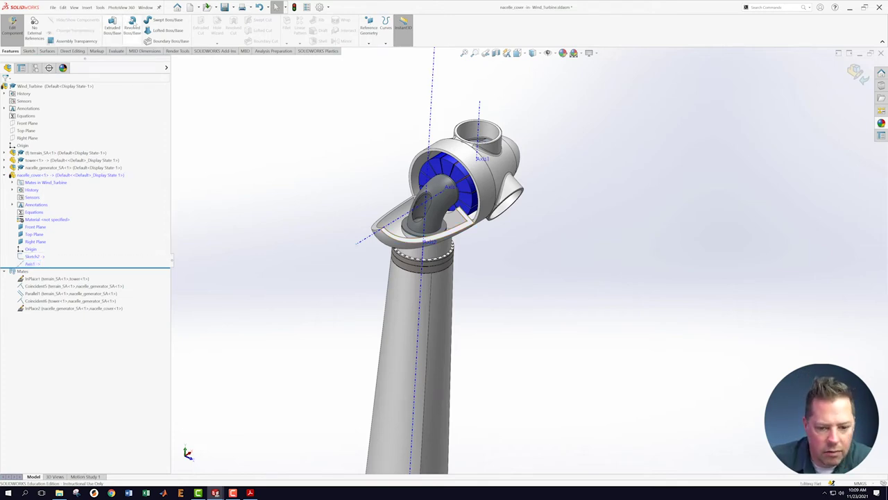
# Start a Revolved Boss of nacelle_cover's converted rim sketch about the part's Axis1.
pyautogui.click(133, 27)
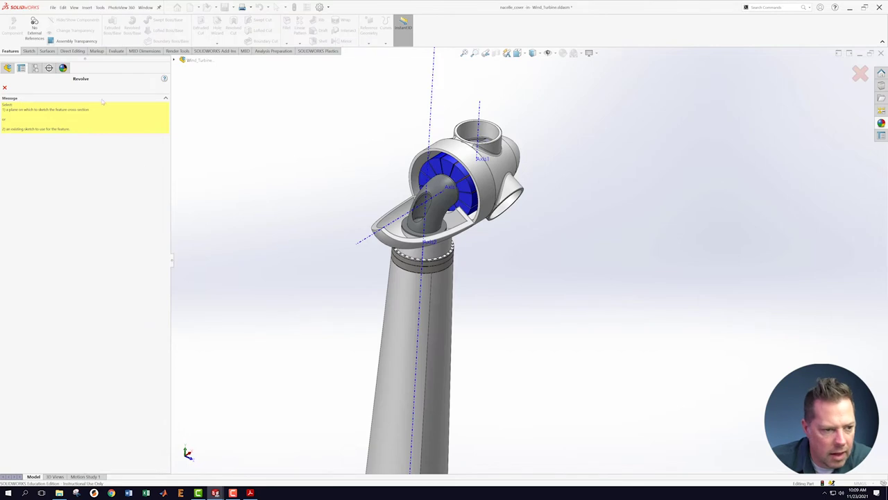
pyautogui.click(176, 60)
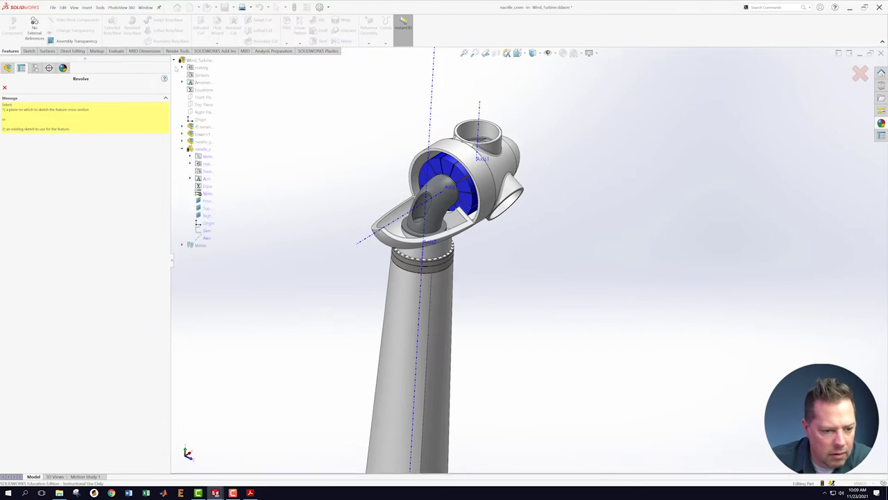
pyautogui.click(207, 230)
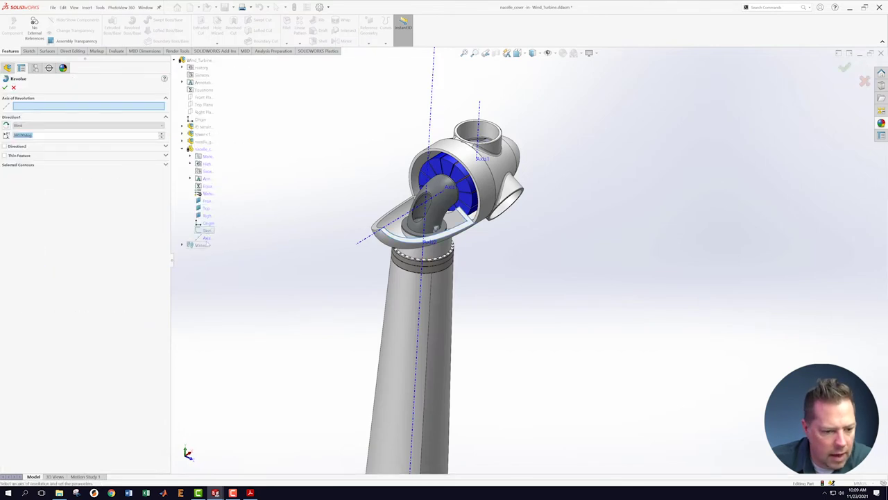
pyautogui.click(207, 237)
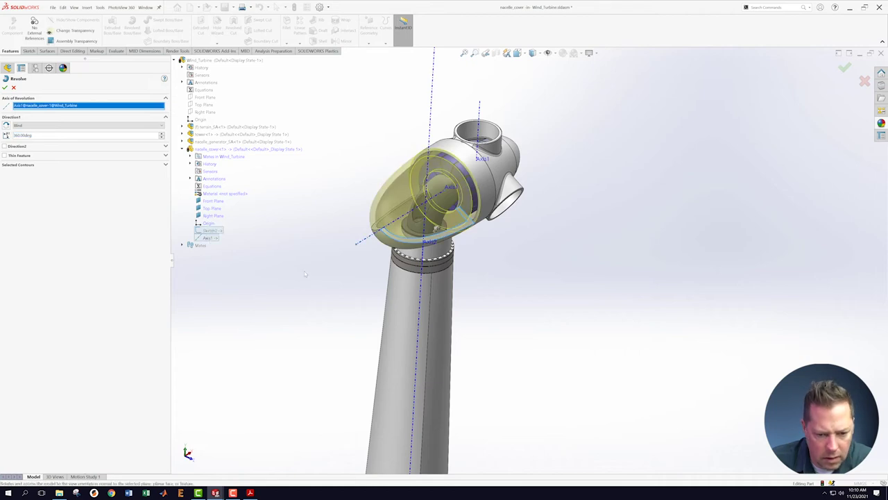
pyautogui.moveTo(308, 244); pyautogui.dragTo(283, 276, button='middle')
pyautogui.scroll(3, 541, 255)
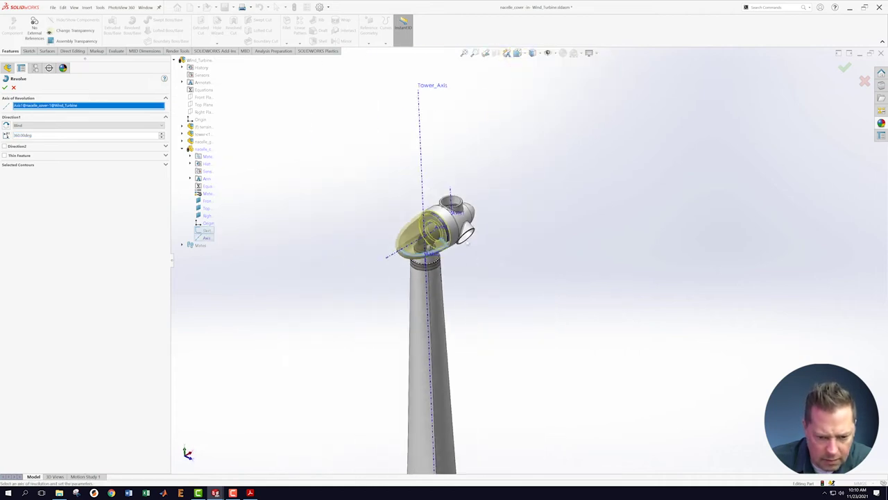
pyautogui.scroll(-2, 452, 243)
pyautogui.moveTo(453, 239); pyautogui.dragTo(294, 199, button='middle')
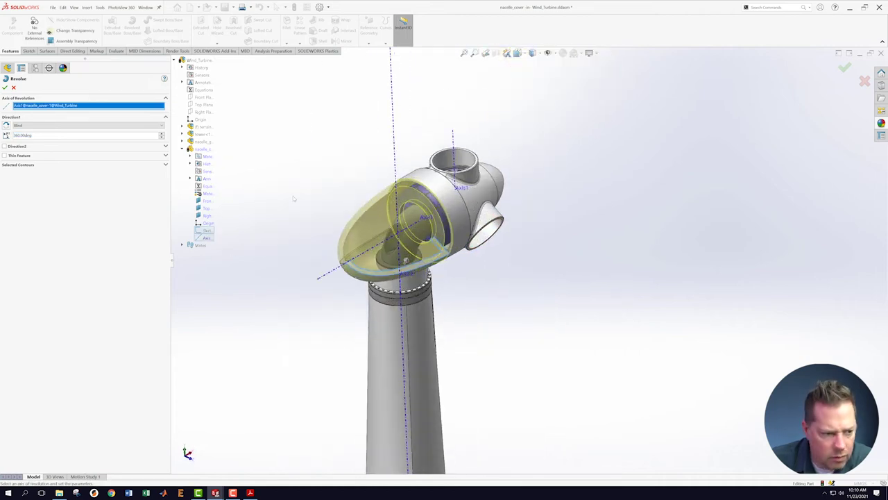
# Try a revolve angle of 140 degrees and inspect the preview against the nacelle body.
pyautogui.doubleClick(59, 134)
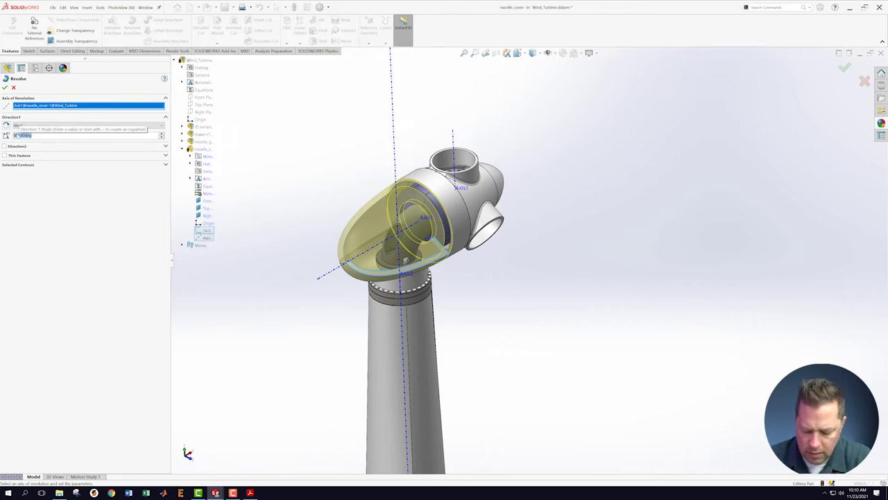
pyautogui.write('180')
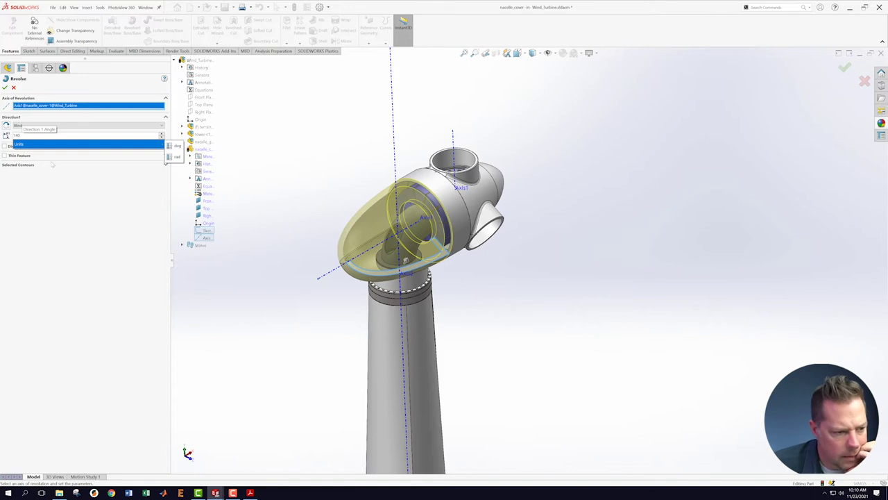
pyautogui.press('Return')
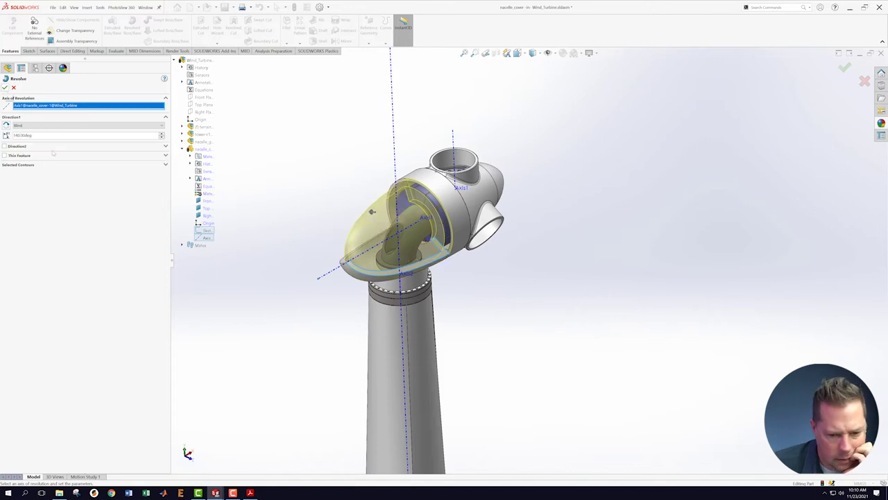
pyautogui.moveTo(284, 294); pyautogui.dragTo(296, 280, button='middle')
pyautogui.scroll(2, 530, 246)
pyautogui.moveTo(554, 231); pyautogui.dragTo(588, 229, button='middle')
pyautogui.moveTo(601, 211); pyautogui.dragTo(541, 208, button='middle')
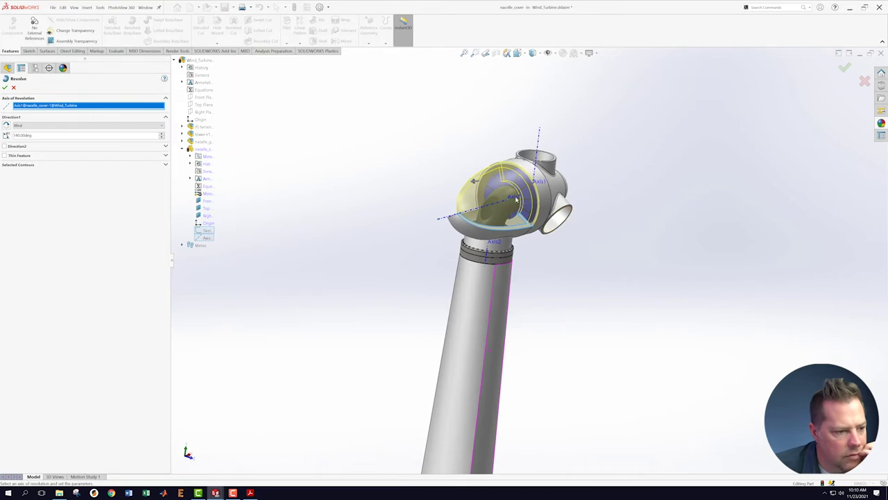
# Check the nacelle cover drawing in Acrobat, set the revolve angle to 240 degrees in SOLIDWORKS, and finish editing the part.
pyautogui.click(250, 493)
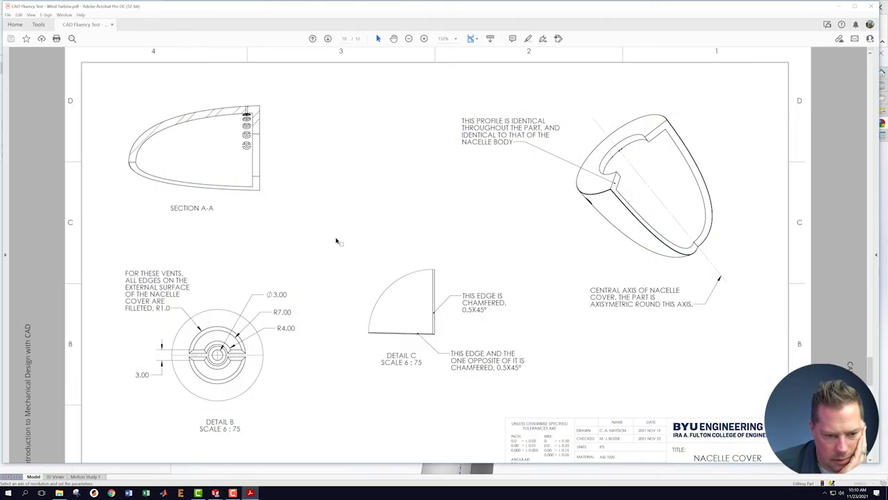
pyautogui.scroll(10, 337, 224)
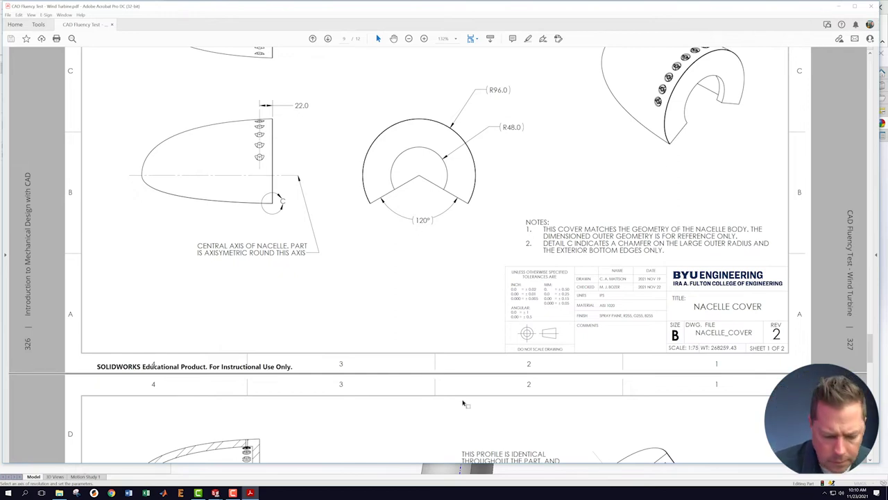
pyautogui.moveTo(216, 490)
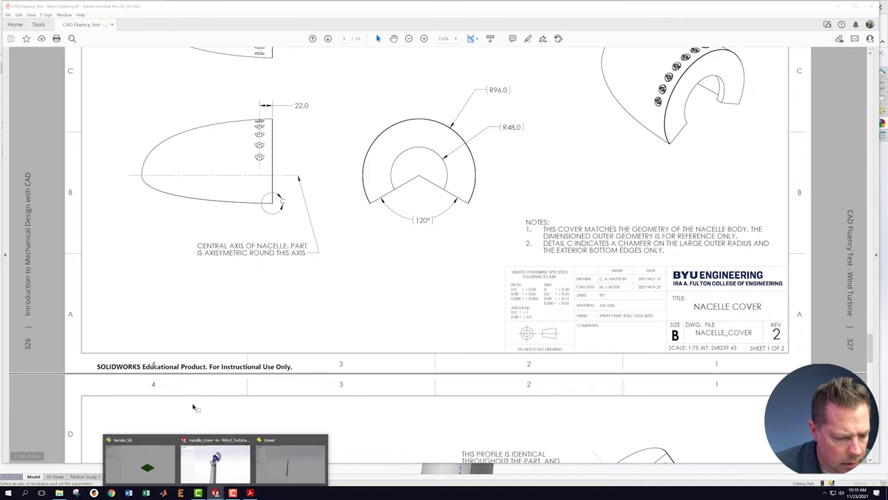
pyautogui.click(215, 458)
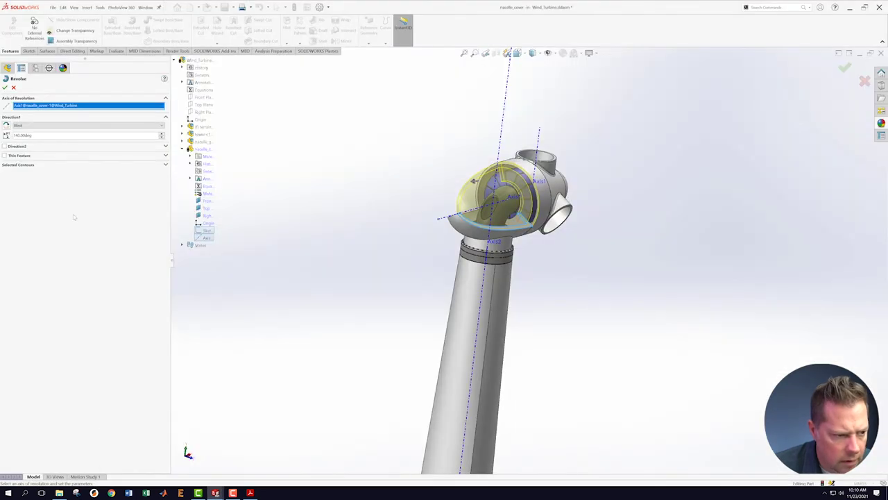
pyautogui.doubleClick(42, 135)
pyautogui.write('180')
pyautogui.press('Return')
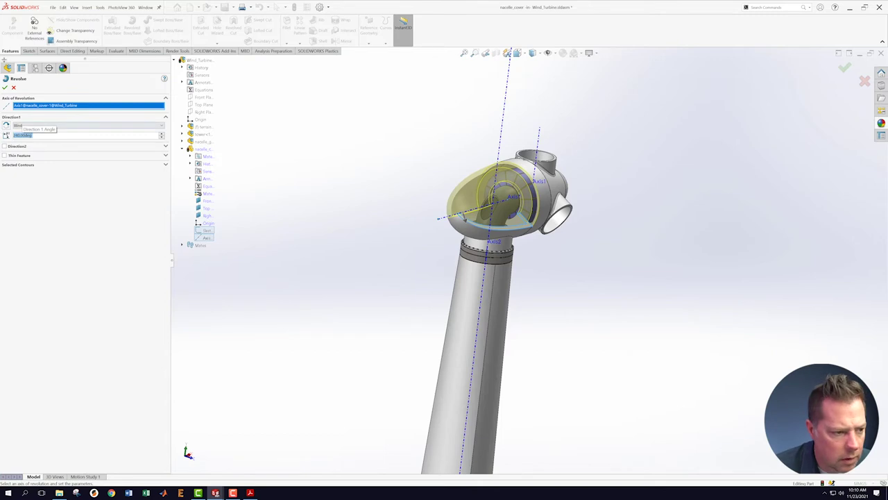
pyautogui.click(5, 87)
pyautogui.moveTo(315, 186); pyautogui.dragTo(424, 212, button='middle')
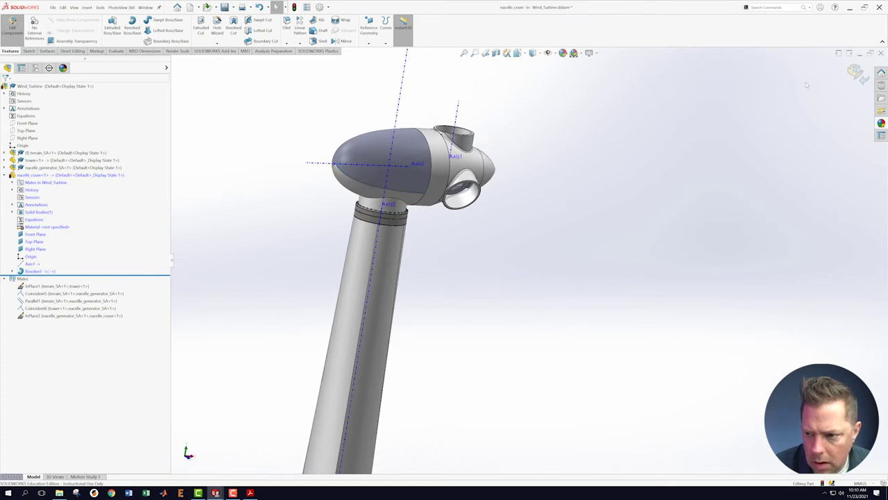
pyautogui.click(858, 74)
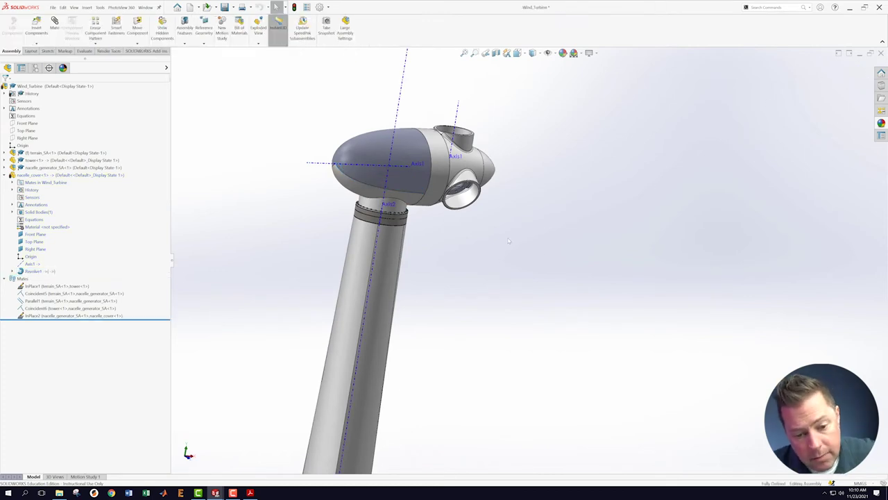
# Show the hidden terrain beneath the tower and save the Wind_Turbine assembly.
pyautogui.scroll(2, 529, 261)
pyautogui.moveTo(578, 209); pyautogui.dragTo(499, 229, button='middle')
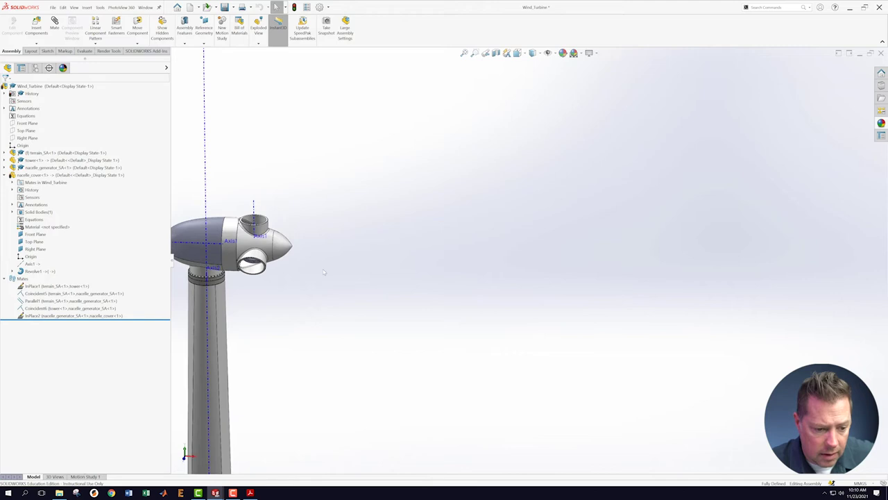
pyautogui.scroll(4, 529, 261)
pyautogui.scroll(-1, 383, 252)
pyautogui.moveTo(448, 290); pyautogui.dragTo(451, 268, button='middle')
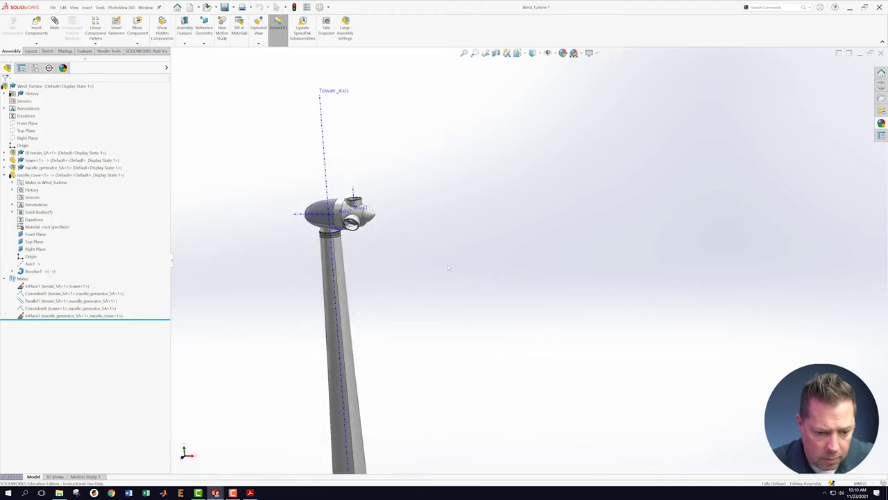
pyautogui.scroll(2, 424, 256)
pyautogui.scroll(6, 489, 306)
pyautogui.scroll(-2, 503, 326)
pyautogui.moveTo(635, 322); pyautogui.dragTo(527, 362, button='middle')
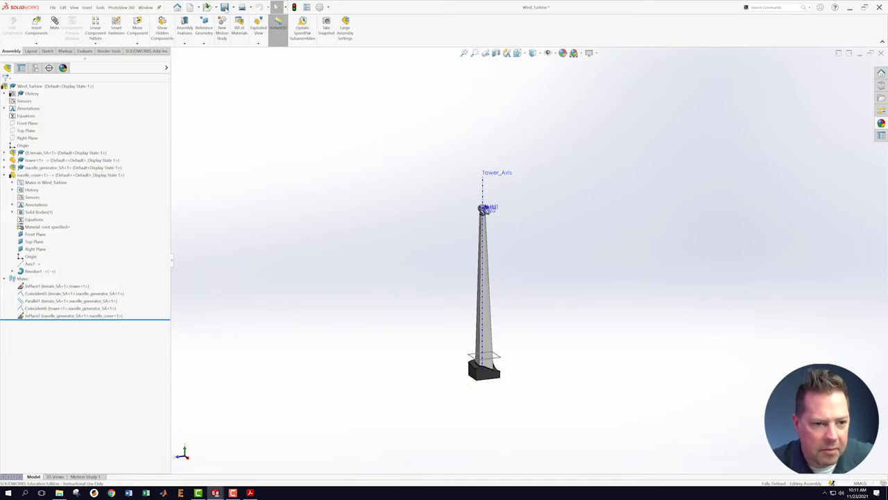
pyautogui.hotkey('shift', 'Tab')
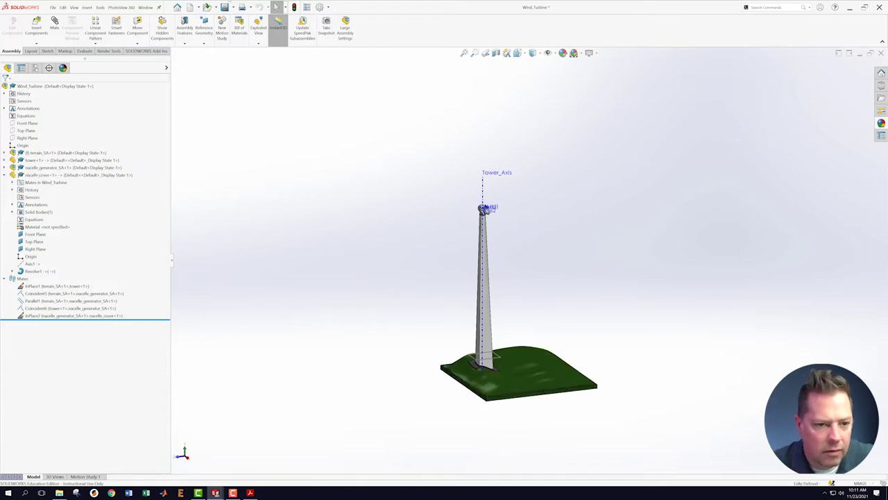
pyautogui.click(53, 8)
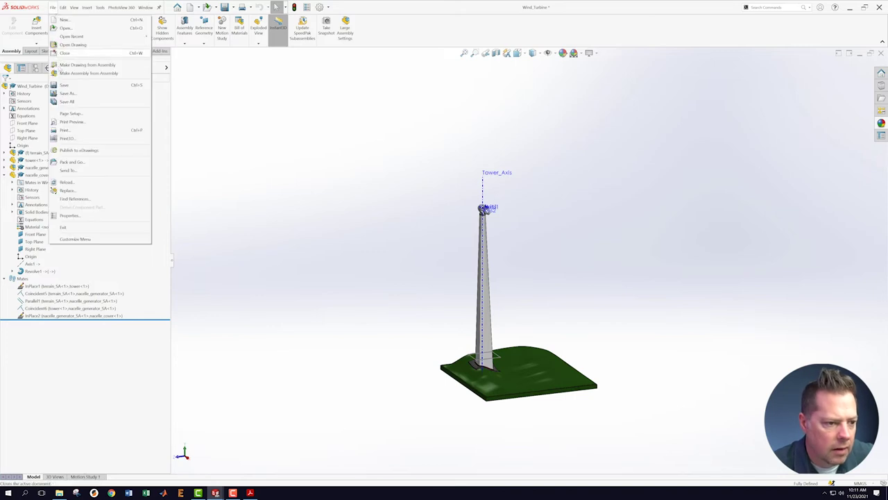
pyautogui.click(65, 86)
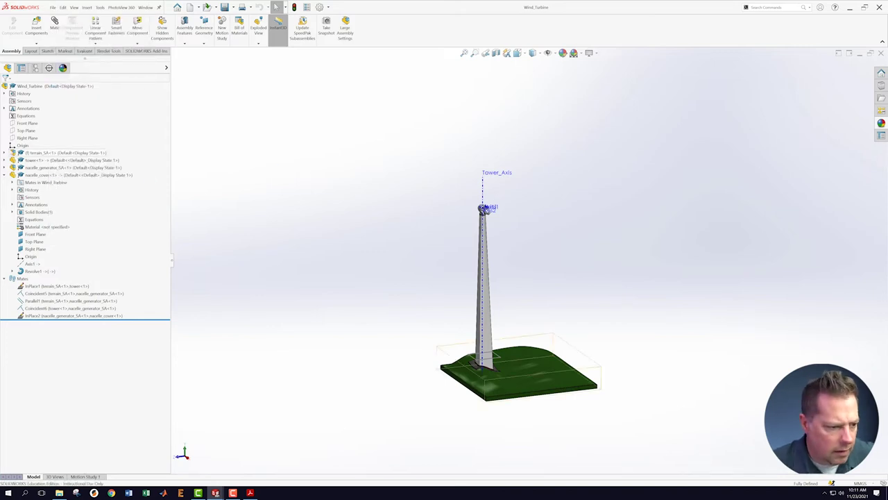
# Switch the terrain part inside terrain_SA to the Turbine_2_location configuration to test whether the tower and nacelle follow.
pyautogui.click(5, 153)
pyautogui.moveTo(340, 228); pyautogui.dragTo(363, 231, button='middle')
pyautogui.scroll(-2, 511, 202)
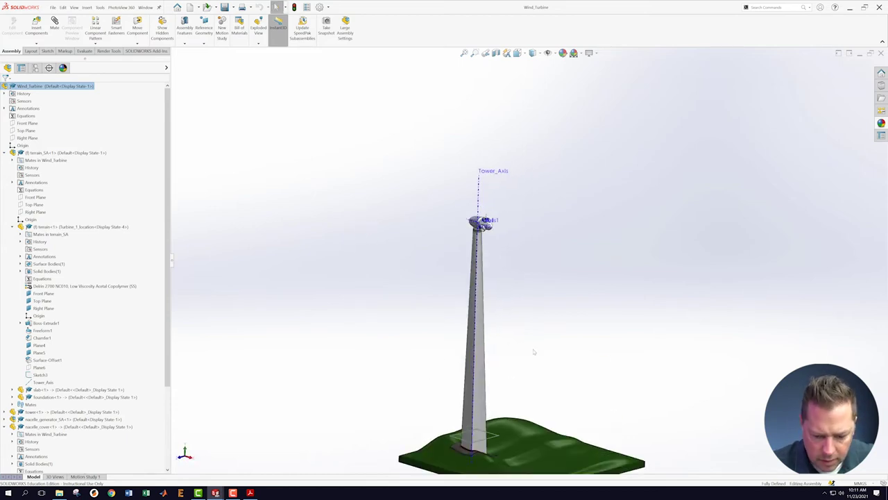
pyautogui.scroll(2, 605, 423)
pyautogui.scroll(-2, 591, 416)
pyautogui.scroll(-1, 505, 206)
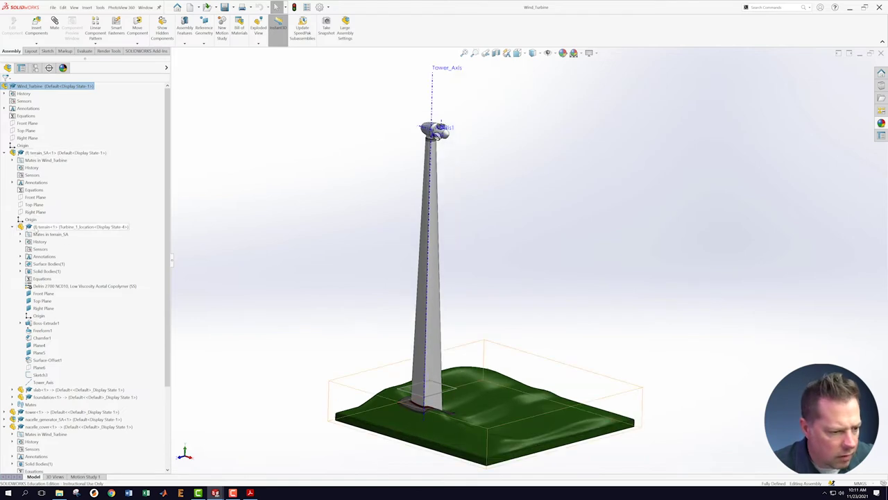
pyautogui.rightClick(40, 228)
pyautogui.click(67, 209)
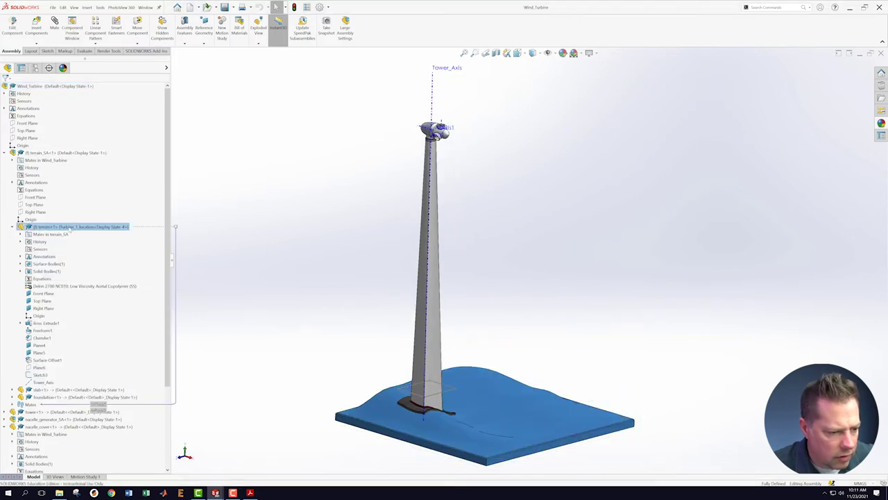
pyautogui.rightClick(73, 226)
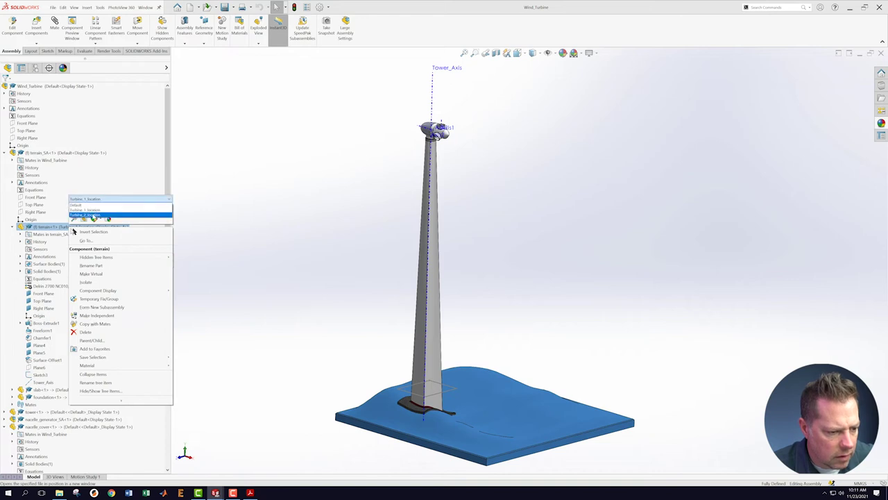
pyautogui.click(95, 209)
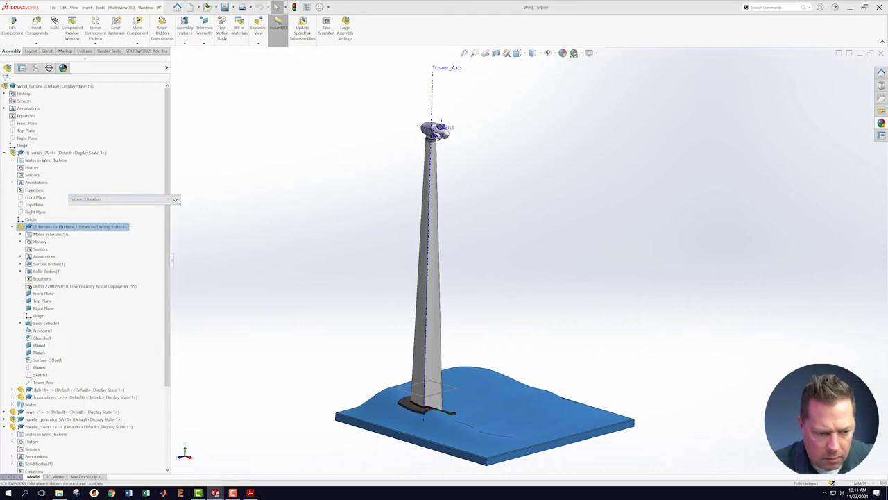
pyautogui.click(176, 199)
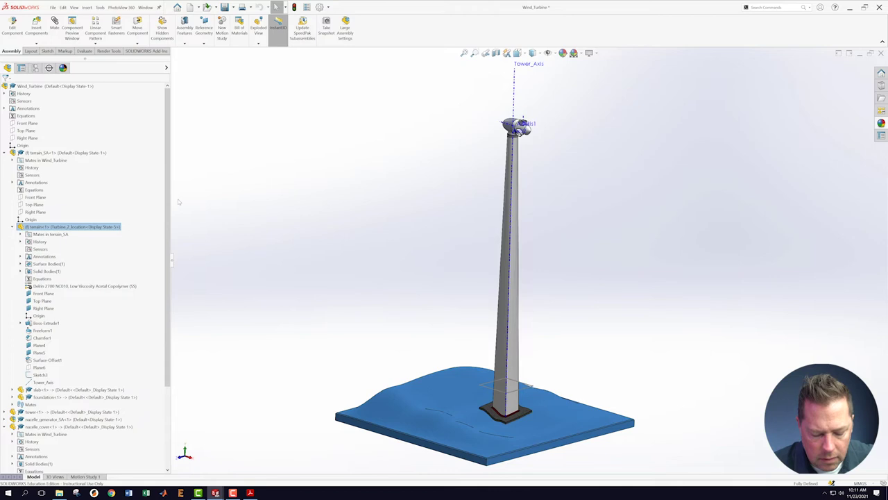
# Switch the terrain part to its Default configuration to test the turbine's position there.
pyautogui.rightClick(92, 229)
pyautogui.click(119, 199)
pyautogui.click(105, 204)
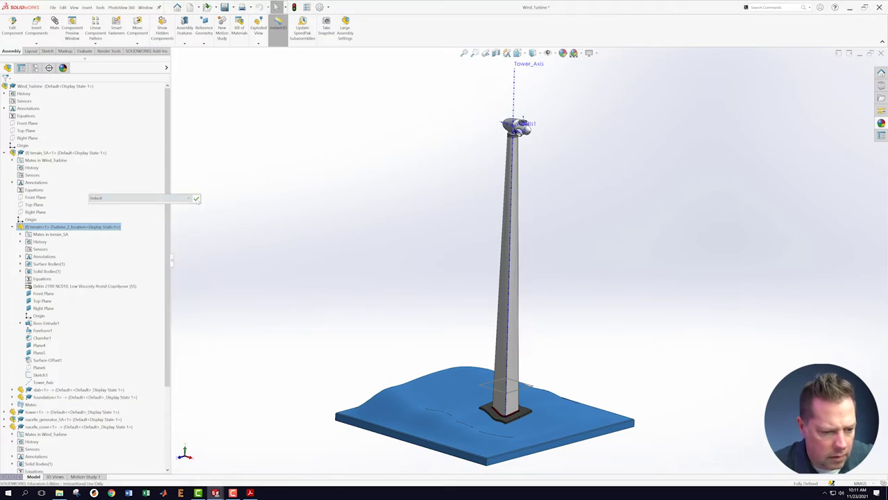
pyautogui.click(196, 198)
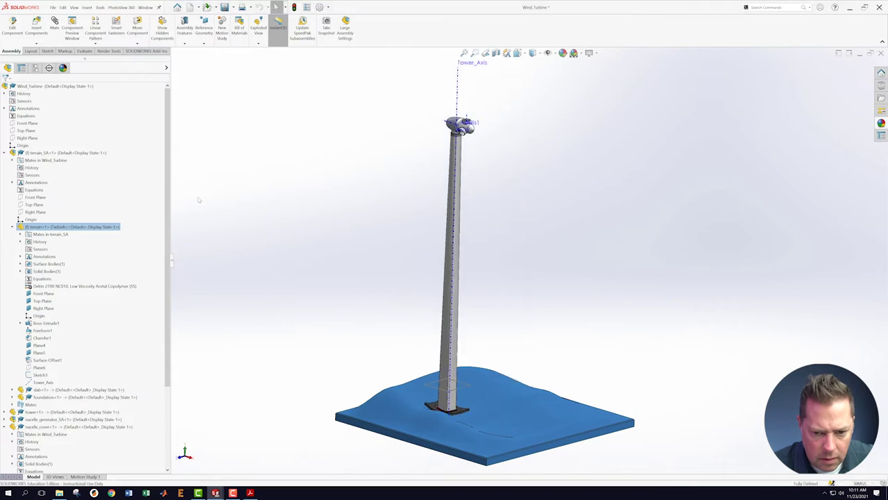
# Set the terrain part to the Turbine_1_location configuration and inspect the turbine on the terrain.
pyautogui.rightClick(86, 226)
pyautogui.click(119, 198)
pyautogui.click(101, 209)
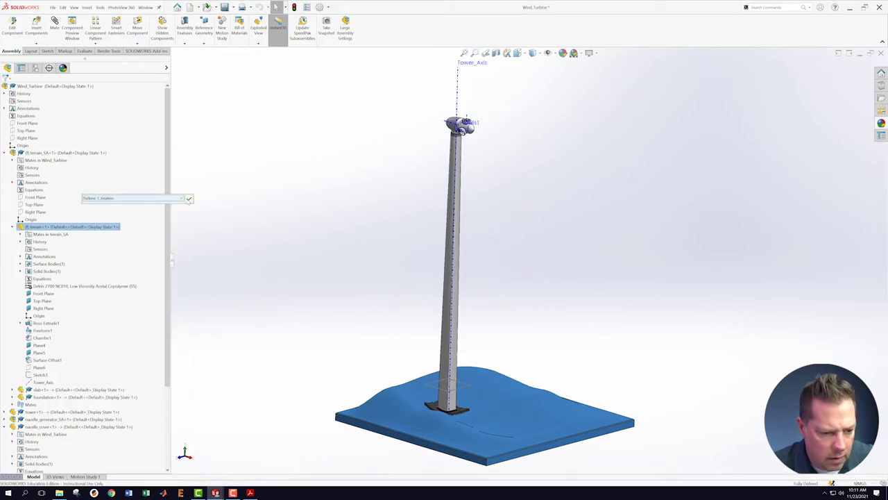
pyautogui.click(189, 199)
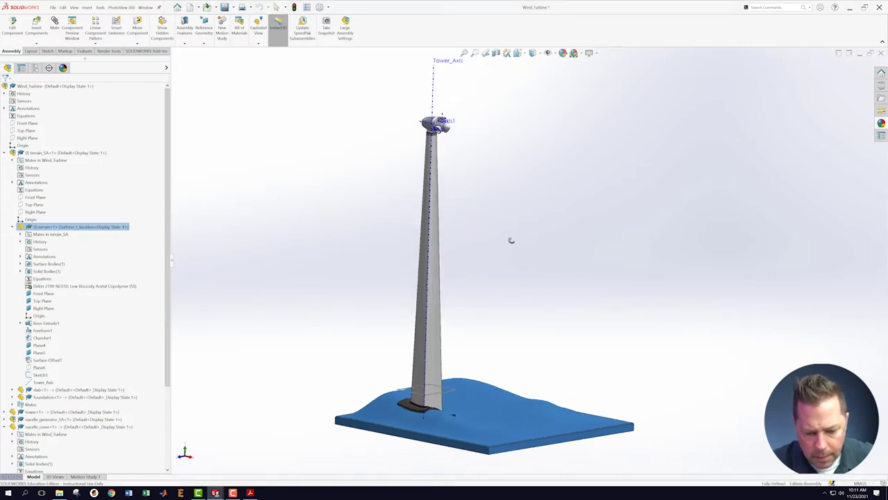
pyautogui.scroll(3, 530, 236)
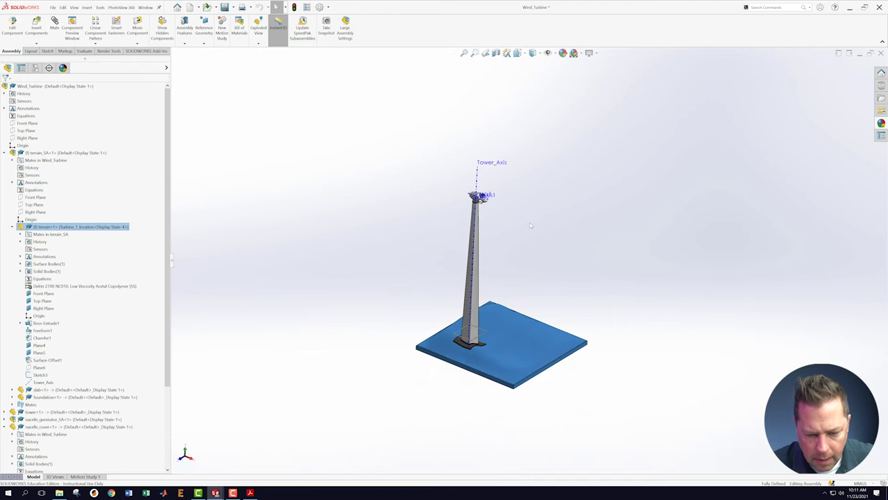
pyautogui.scroll(-3, 526, 220)
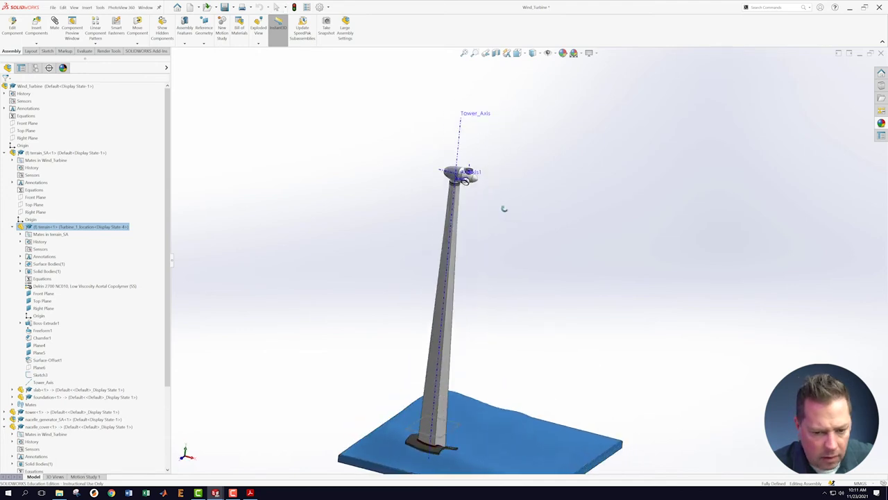
# Open the nacelle_cover part from the Wind_Turbine assembly in its own window and view its open underside.
pyautogui.moveTo(168, 168); pyautogui.dragTo(164, 262)
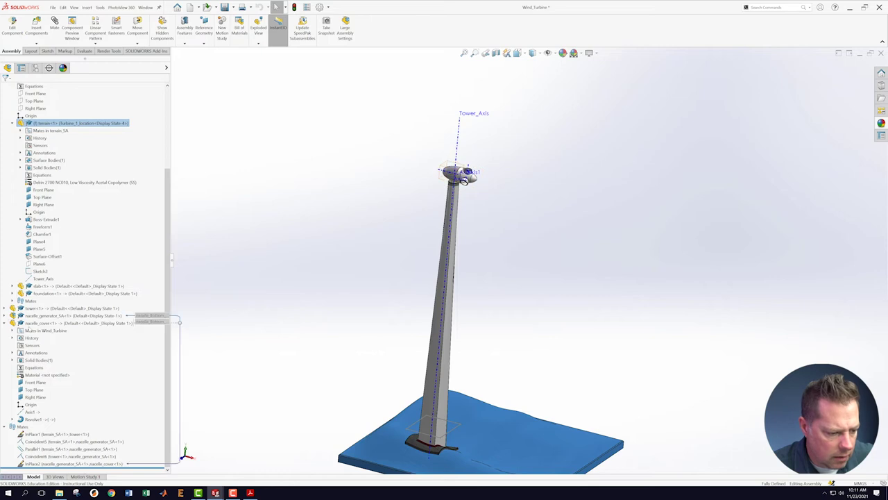
pyautogui.rightClick(70, 323)
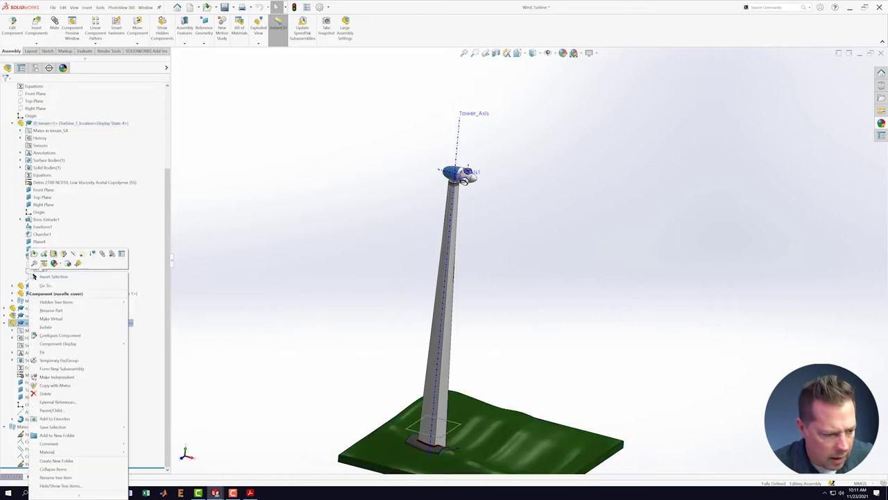
pyautogui.click(34, 254)
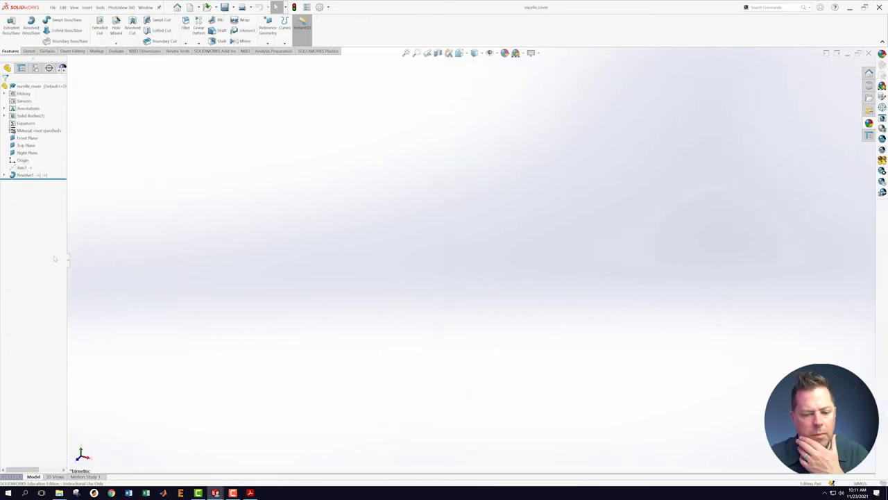
pyautogui.moveTo(535, 342); pyautogui.dragTo(583, 201, button='middle')
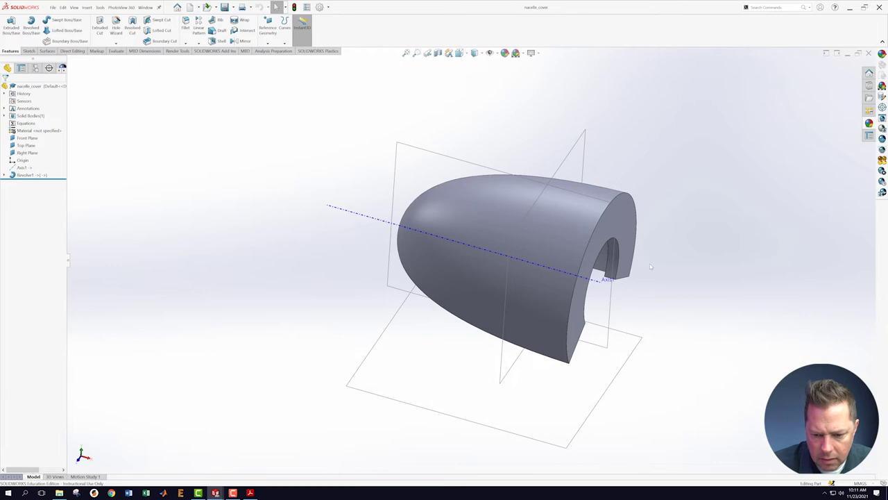
pyautogui.moveTo(671, 270); pyautogui.dragTo(620, 134, button='middle')
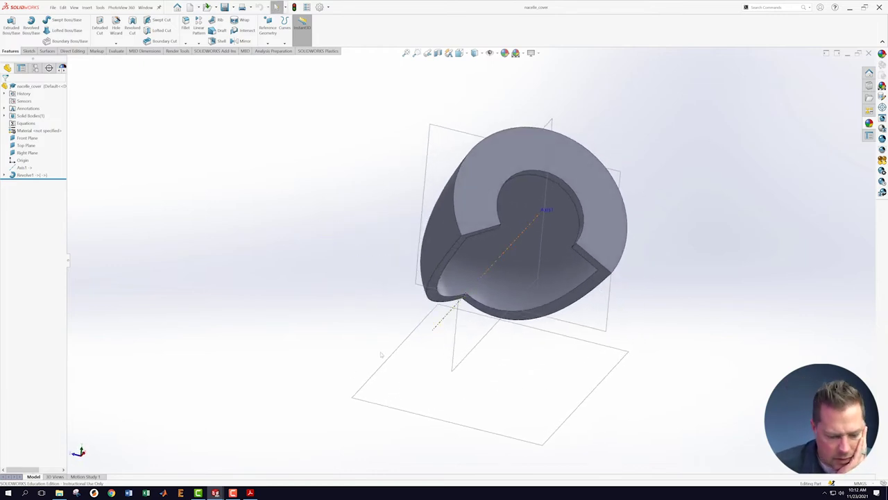
# Switch to Acrobat, examine both Nacelle Cover drawing sheets for the vent, profile and chamfer specifications, and return to SOLIDWORKS.
pyautogui.click(250, 493)
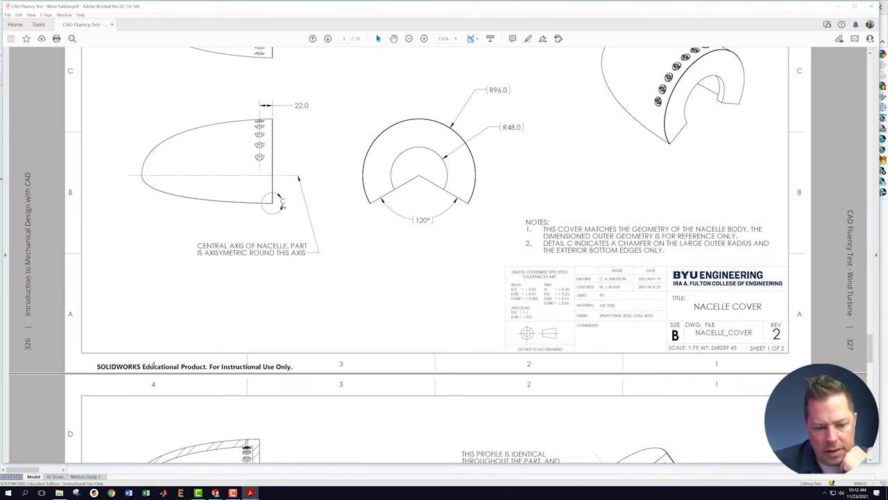
pyautogui.scroll(-10, 374, 388)
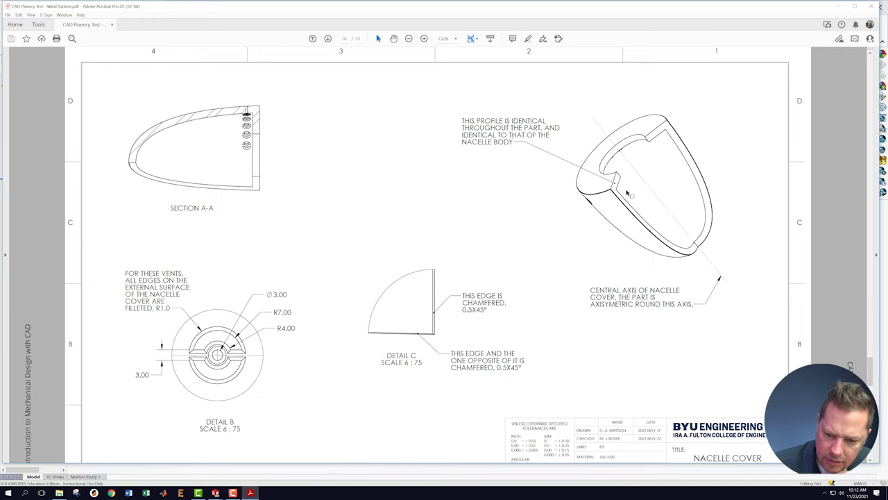
pyautogui.scroll(-3, 604, 195)
pyautogui.scroll(2, 613, 170)
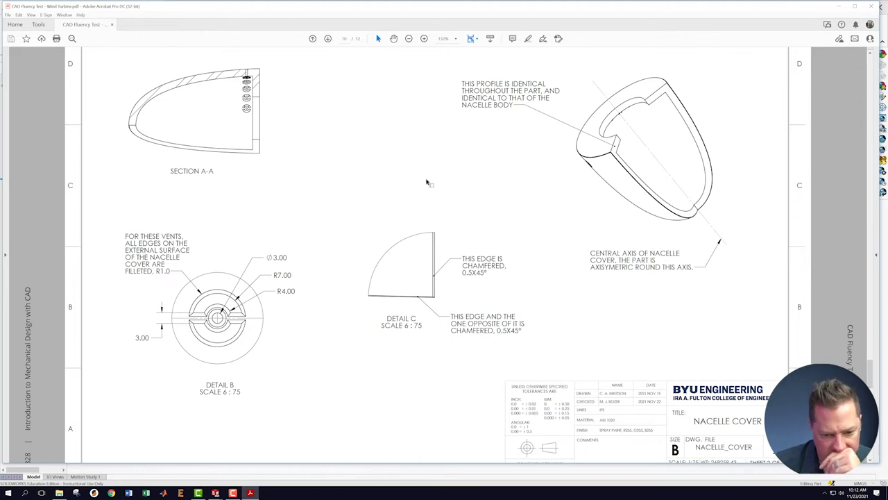
pyautogui.scroll(3, 427, 182)
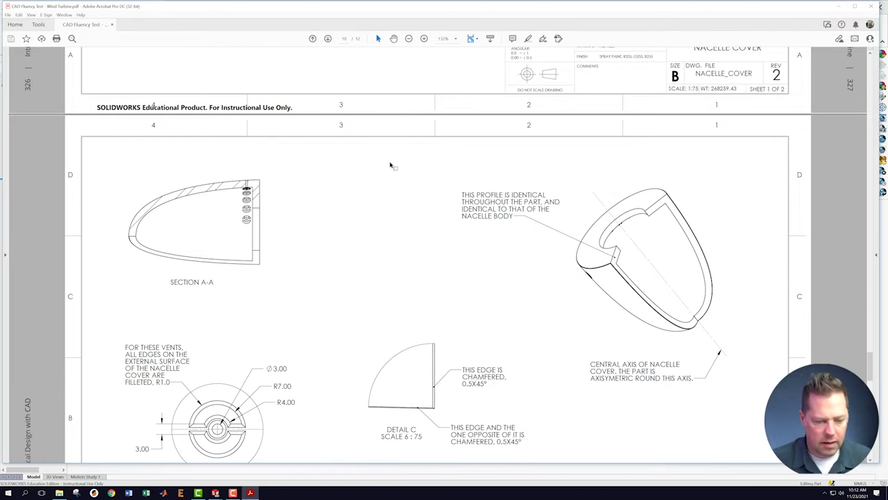
pyautogui.scroll(10, 390, 169)
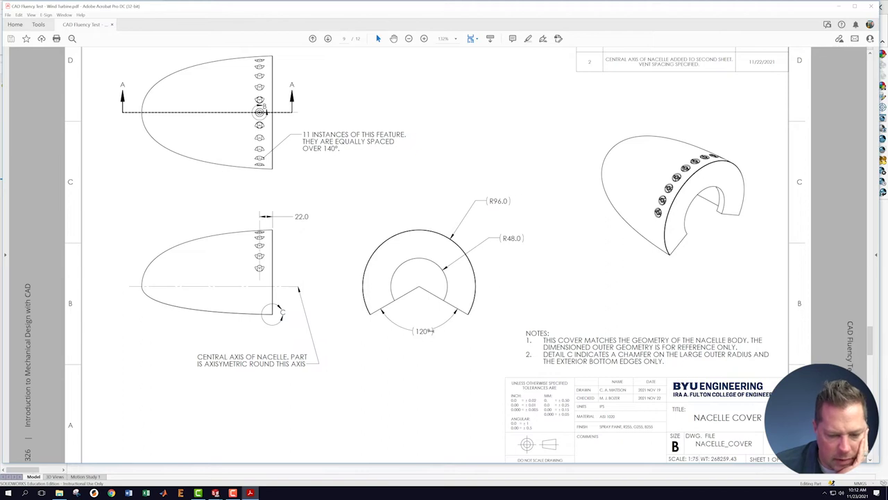
pyautogui.scroll(3, 428, 333)
pyautogui.scroll(-3, 428, 334)
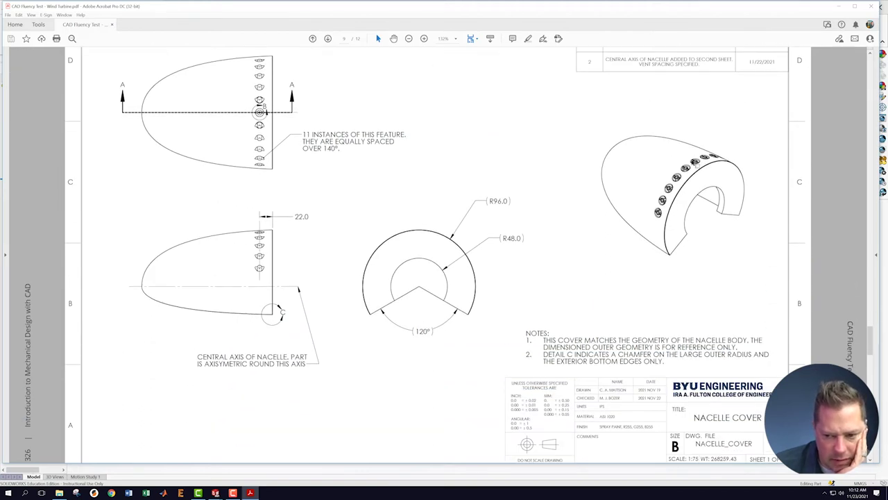
pyautogui.scroll(-10, 287, 349)
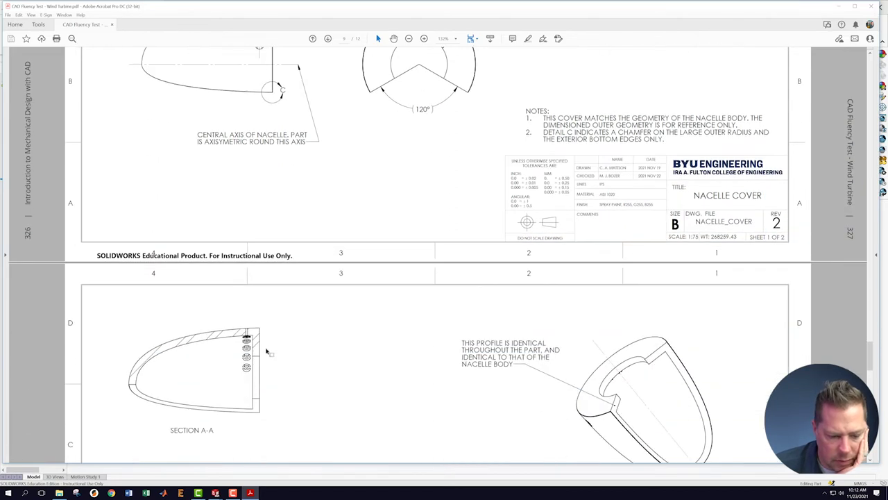
pyautogui.scroll(-3, 265, 355)
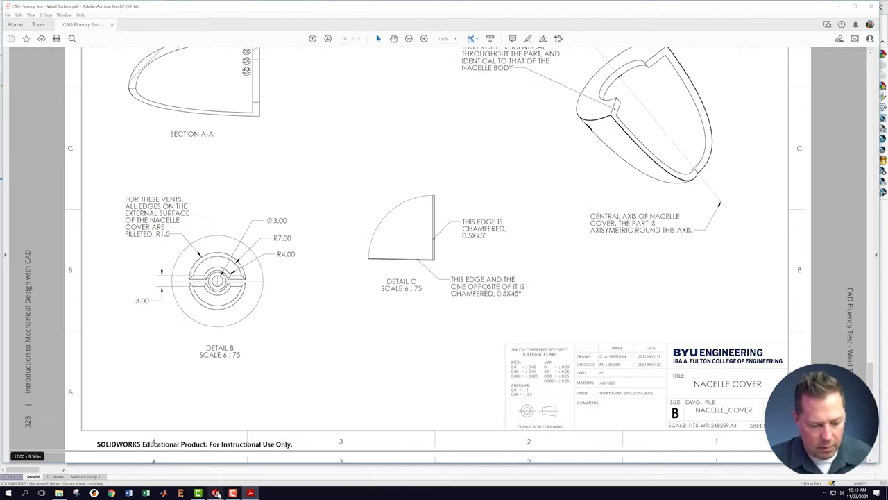
pyautogui.moveTo(215, 492)
pyautogui.click(327, 461)
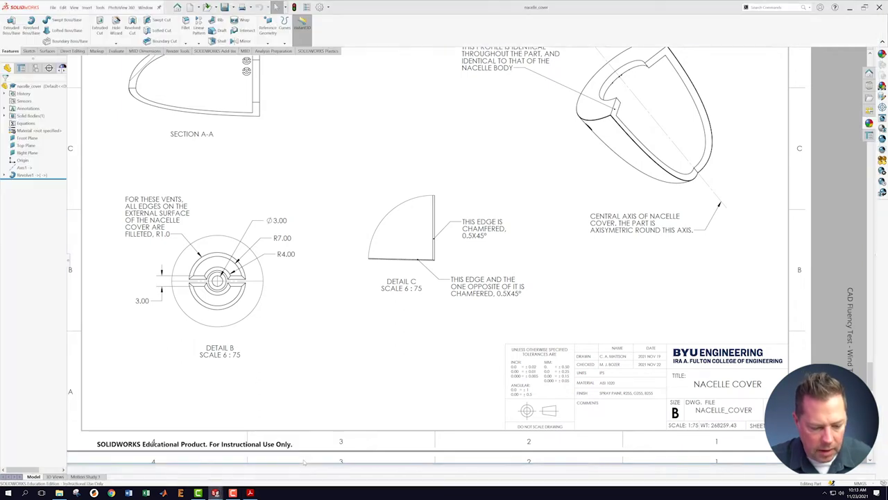
pyautogui.click(186, 43)
pyautogui.click(201, 58)
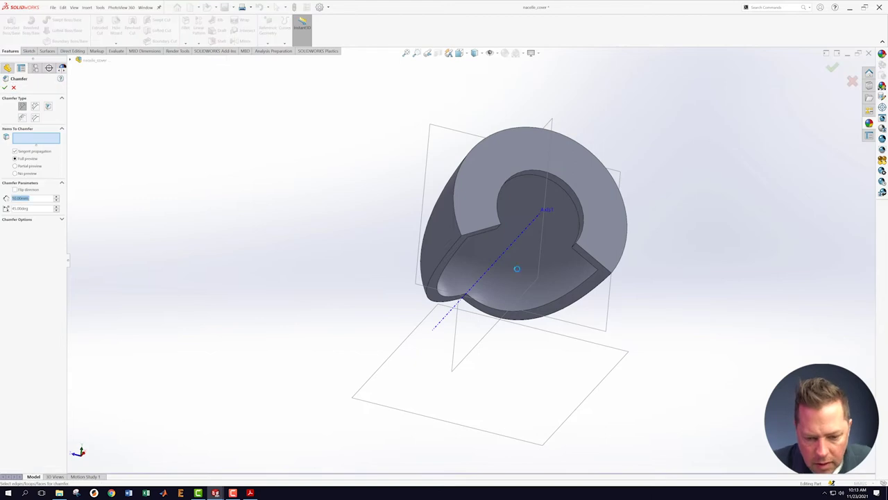
pyautogui.scroll(-3, 516, 269)
pyautogui.click(396, 184)
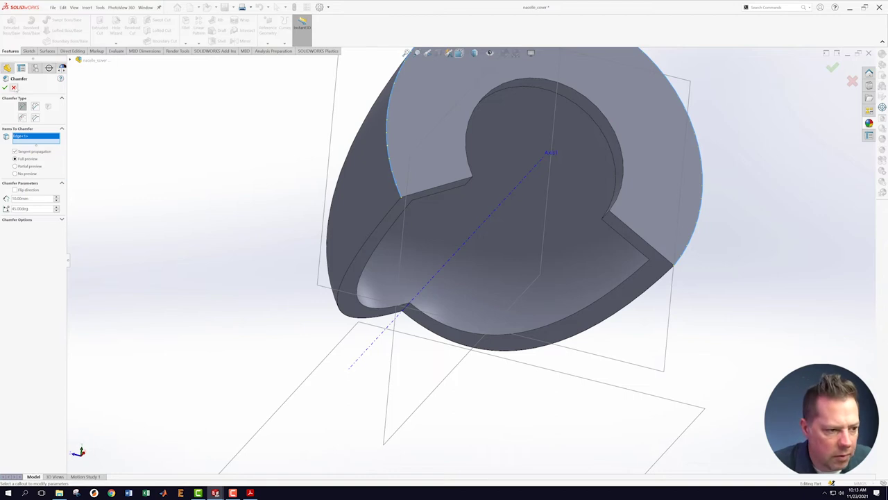
pyautogui.click(13, 87)
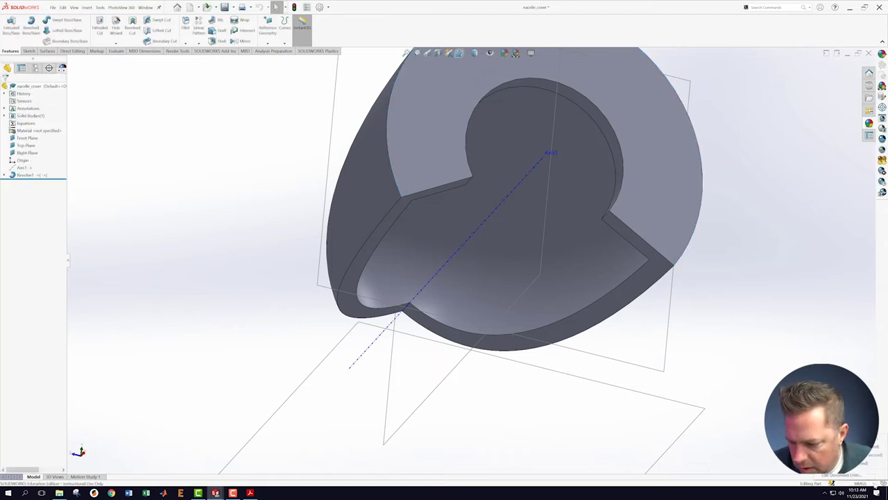
# Change the nacelle_cover document units to IPS and save the part.
pyautogui.click(850, 463)
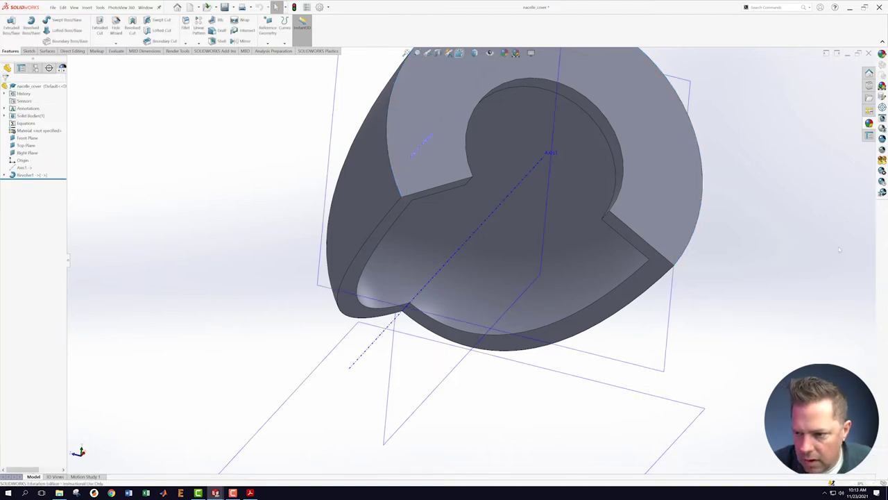
pyautogui.click(54, 8)
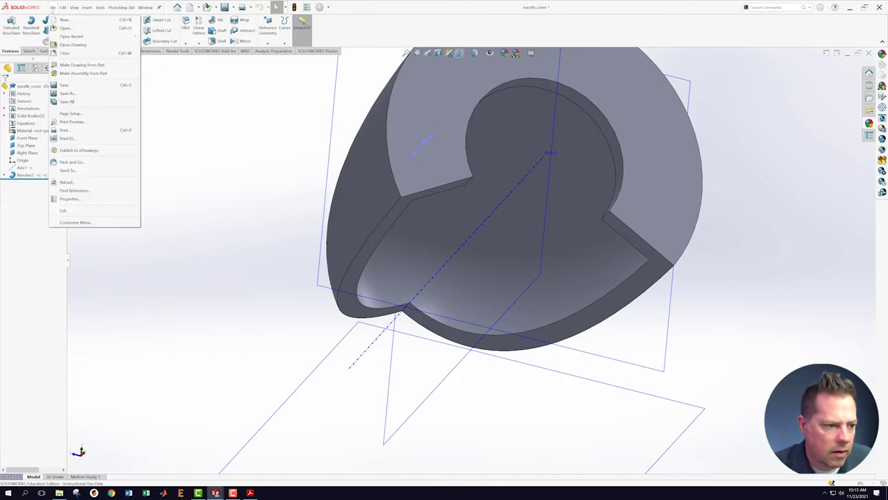
pyautogui.click(61, 86)
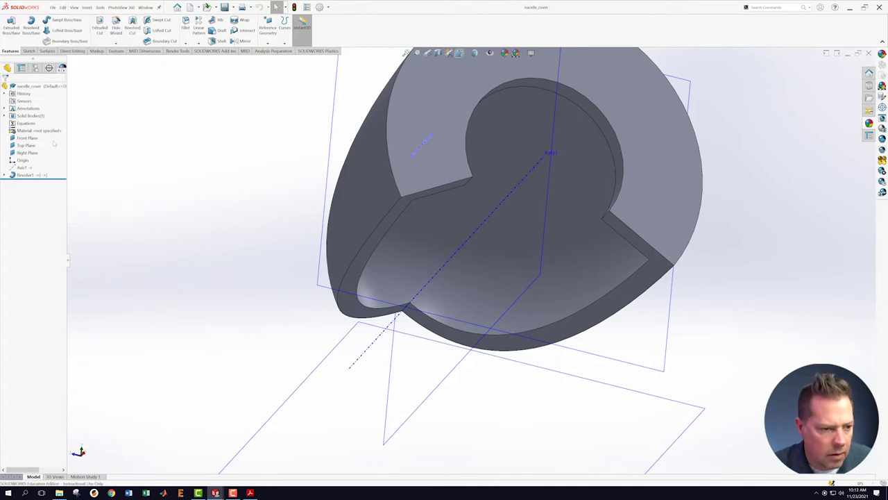
# Chamfer the large outer radius edge and both exterior bottom edges of the cover by 0.5 in at 45°.
pyautogui.click(184, 43)
pyautogui.click(192, 60)
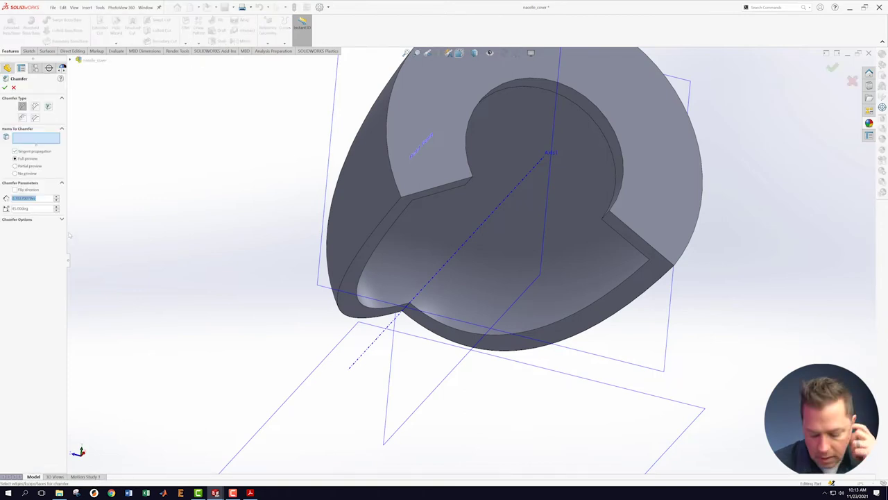
pyautogui.write('.5')
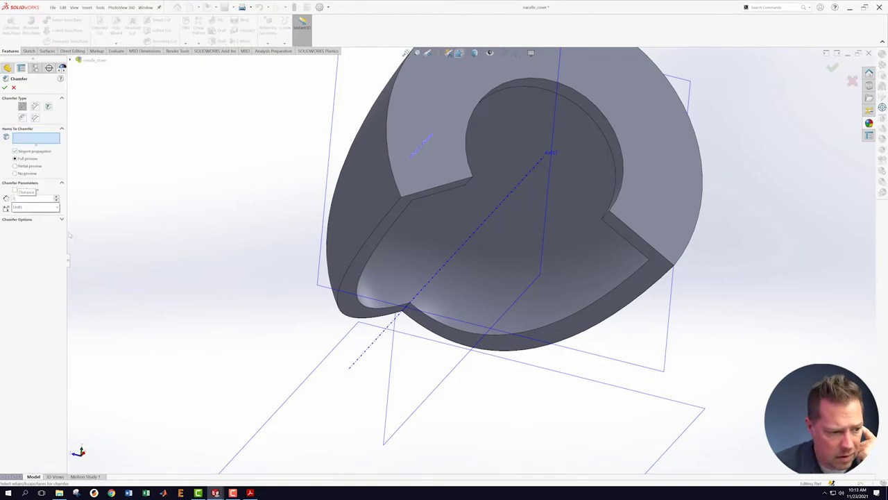
pyautogui.click(397, 195)
pyautogui.click(399, 201)
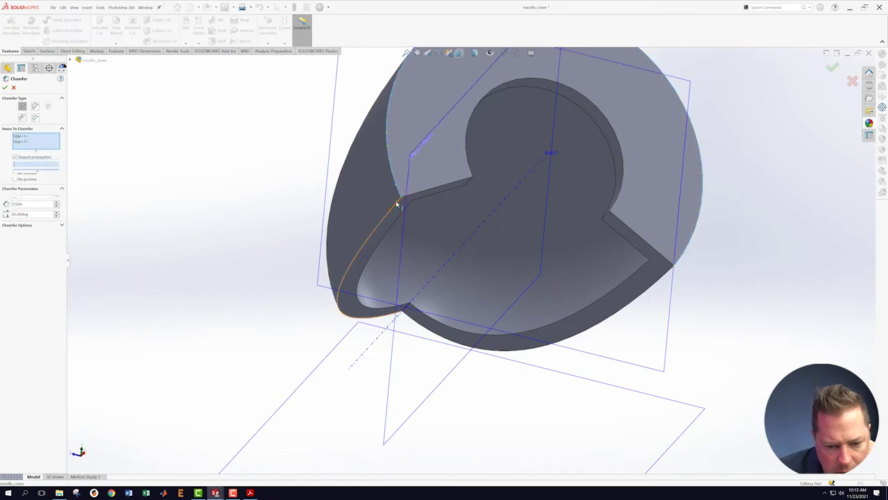
pyautogui.moveTo(573, 258); pyautogui.dragTo(470, 233, button='middle')
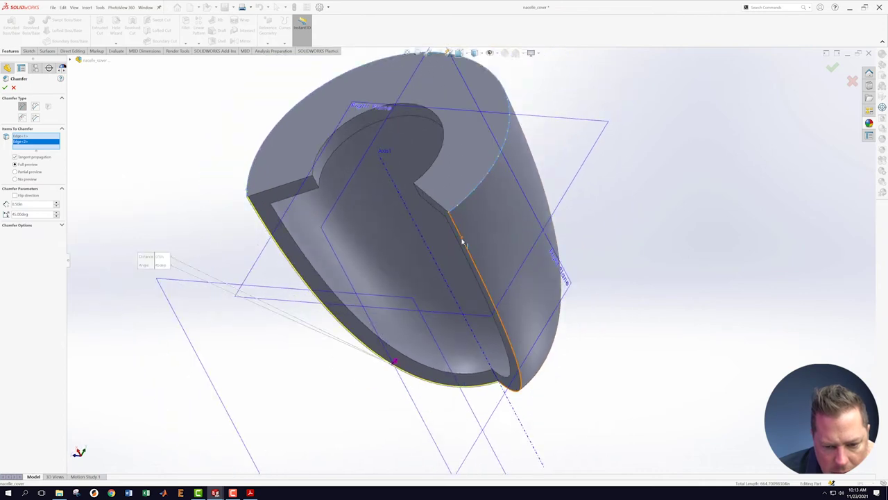
pyautogui.click(463, 241)
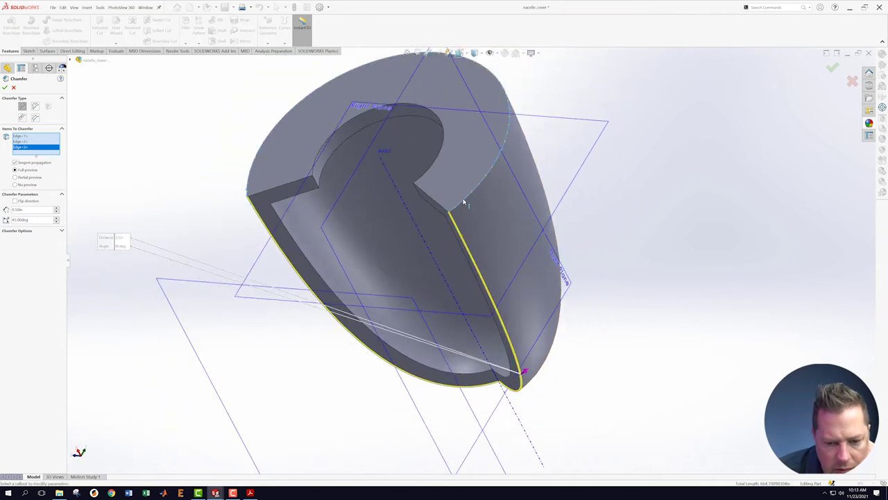
pyautogui.scroll(-5, 481, 199)
pyautogui.scroll(10, 460, 215)
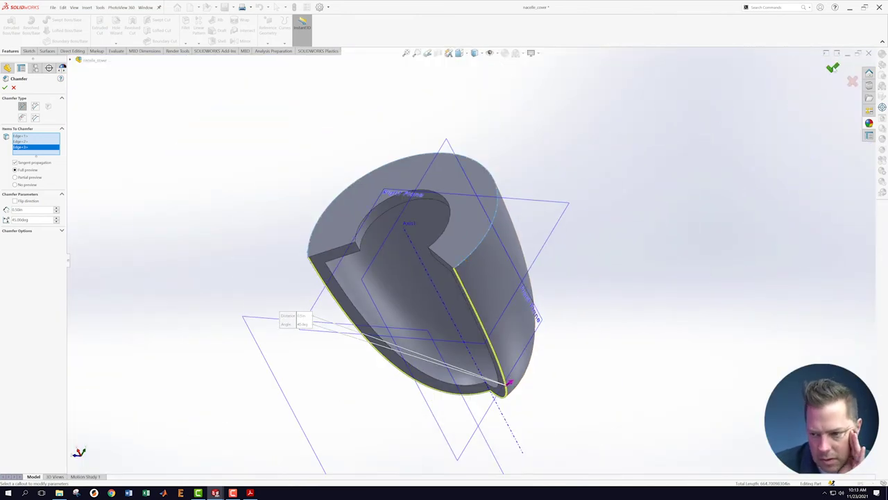
pyautogui.click(831, 68)
# Start a reference plane parallel to the Top Plane with an offset distance of 50 in.
pyautogui.scroll(-3, 507, 275)
pyautogui.moveTo(507, 275); pyautogui.dragTo(569, 271, button='middle')
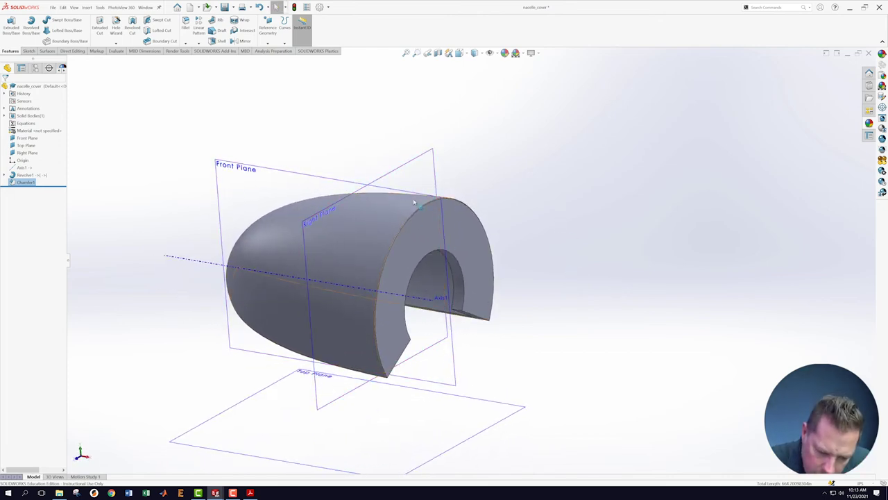
pyautogui.click(498, 420)
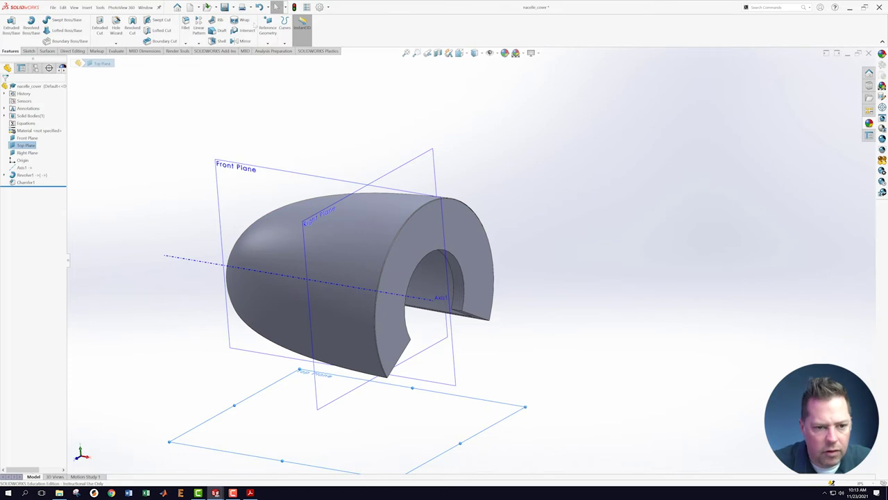
pyautogui.click(268, 43)
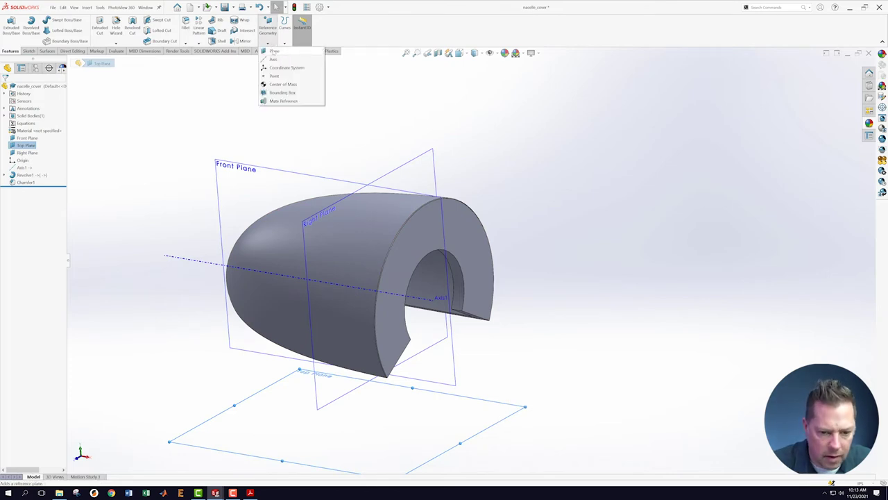
pyautogui.click(274, 51)
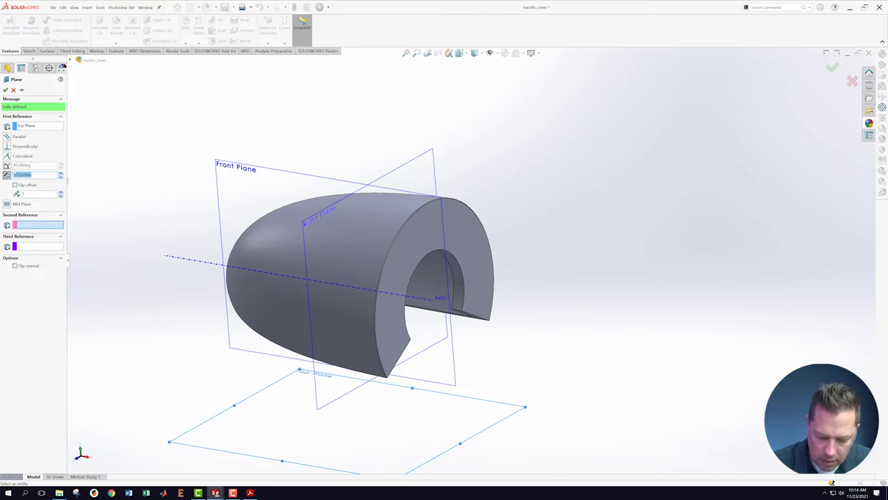
pyautogui.write('5')
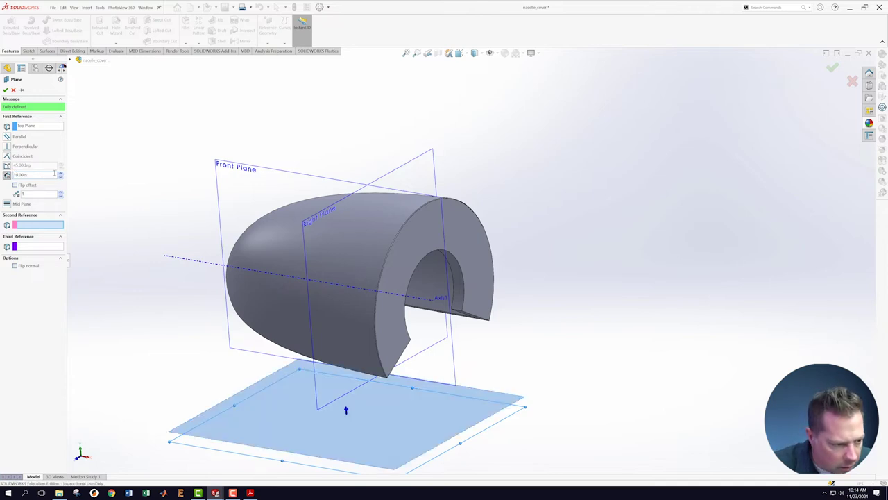
pyautogui.moveTo(46, 174); pyautogui.dragTo(7, 174)
pyautogui.write('50.0')
pyautogui.press('Return')
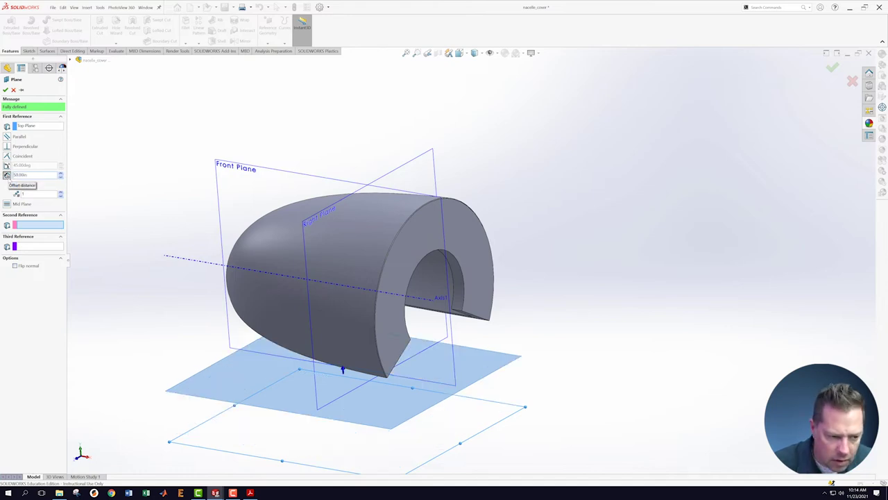
# Try offset distances of 200, 250 and 230 in for the reference plane parallel to the Top Plane.
pyautogui.moveTo(30, 174); pyautogui.dragTo(5, 175)
pyautogui.write('200')
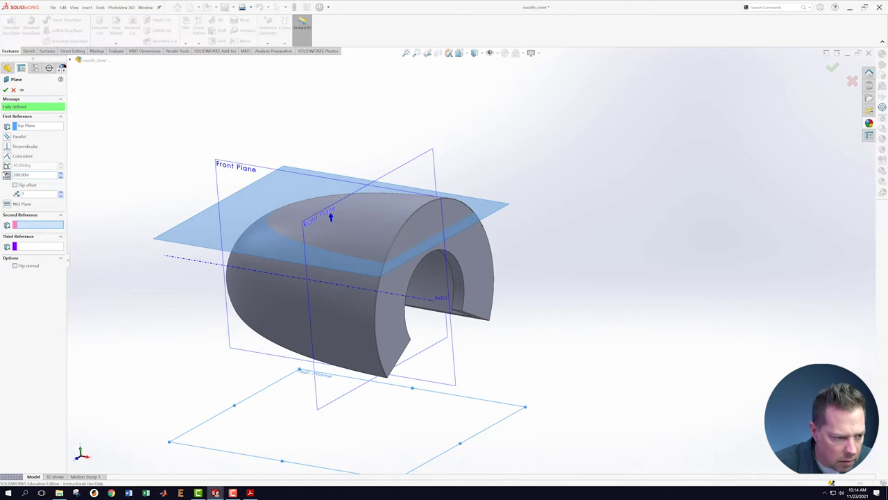
pyautogui.doubleClick(38, 174)
pyautogui.write('250')
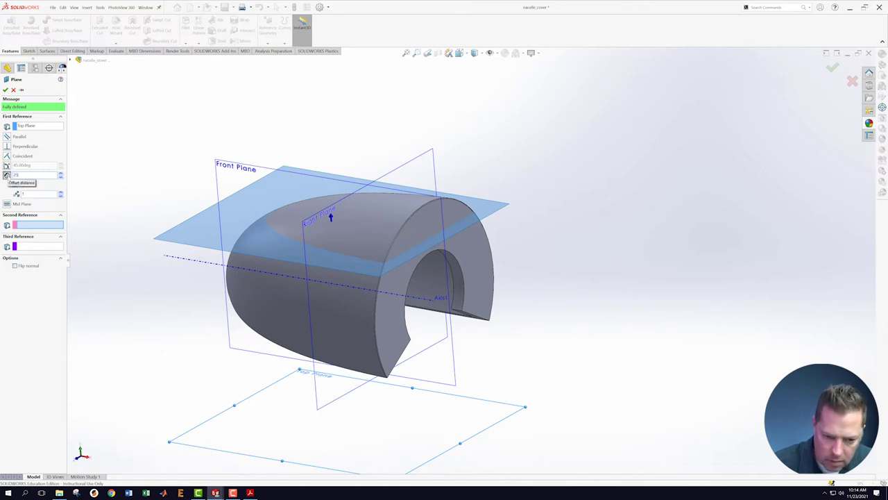
pyautogui.press('Return')
pyautogui.moveTo(605, 242); pyautogui.dragTo(555, 212, button='middle')
pyautogui.moveTo(31, 175); pyautogui.dragTo(11, 175)
pyautogui.write('230')
pyautogui.press('Return')
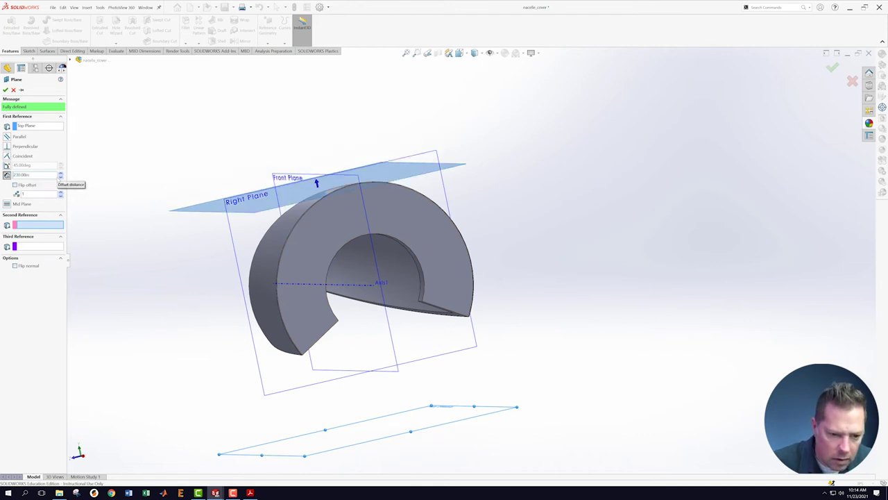
# Set the reference plane's offset from the Top Plane to 240 in and create the plane.
pyautogui.moveTo(30, 175); pyautogui.dragTo(13, 175)
pyautogui.write('240')
pyautogui.press('Return')
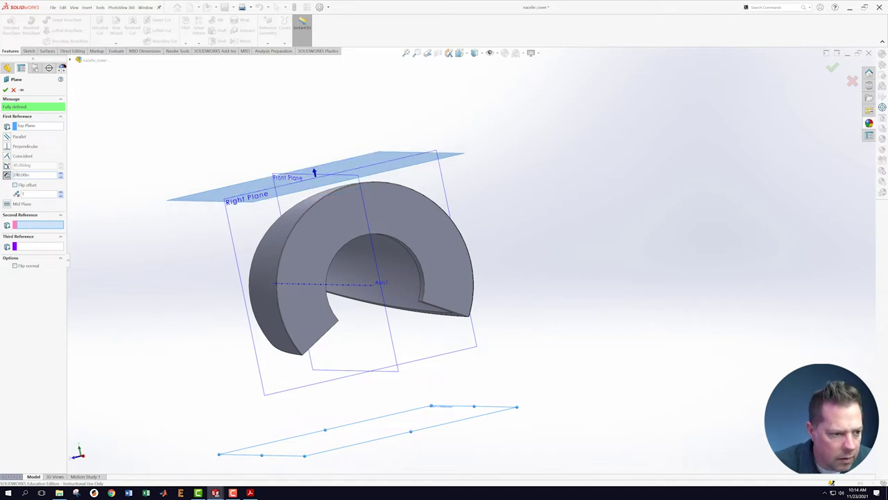
pyautogui.click(6, 89)
# Start a new sketch on the offset plane above the nacelle cover.
pyautogui.moveTo(577, 176); pyautogui.dragTo(617, 257, button='middle')
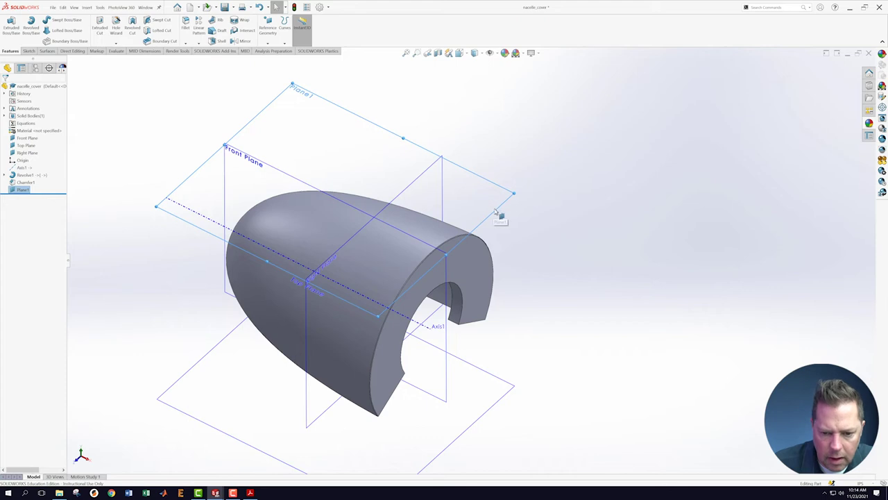
pyautogui.rightClick(495, 208)
pyautogui.click(499, 207)
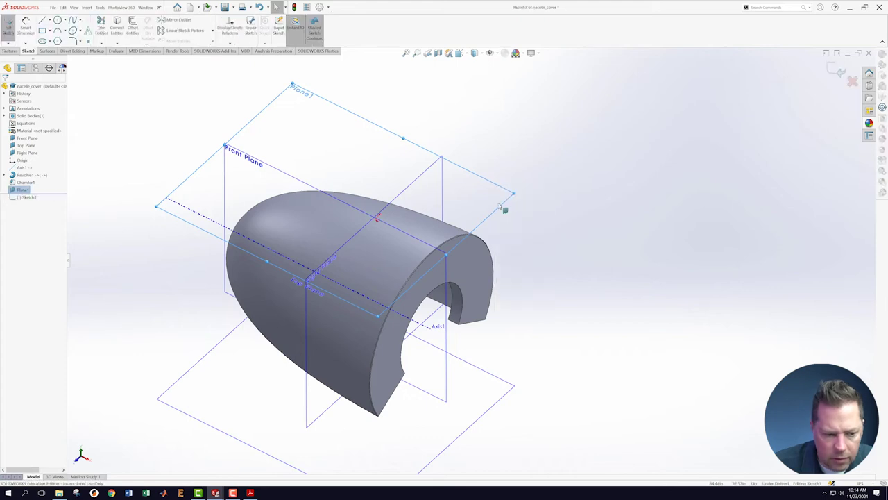
pyautogui.rightClick(27, 197)
pyautogui.click(46, 191)
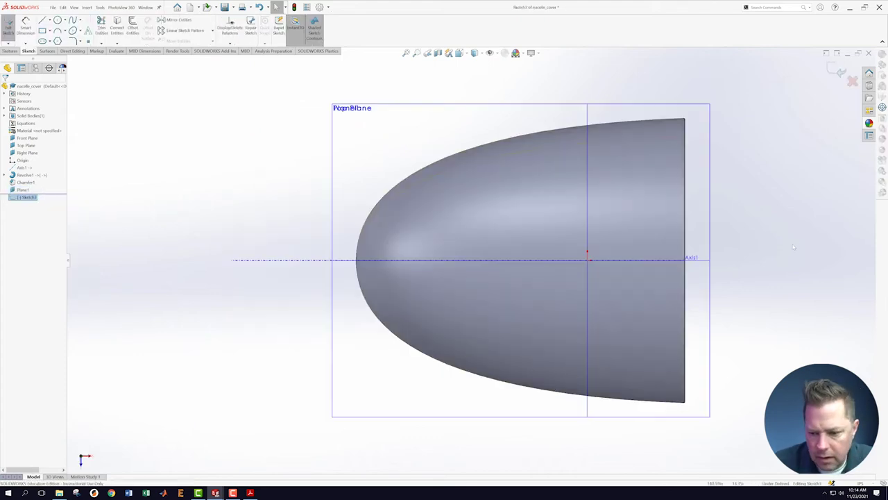
pyautogui.scroll(-2, 793, 257)
pyautogui.scroll(2, 724, 256)
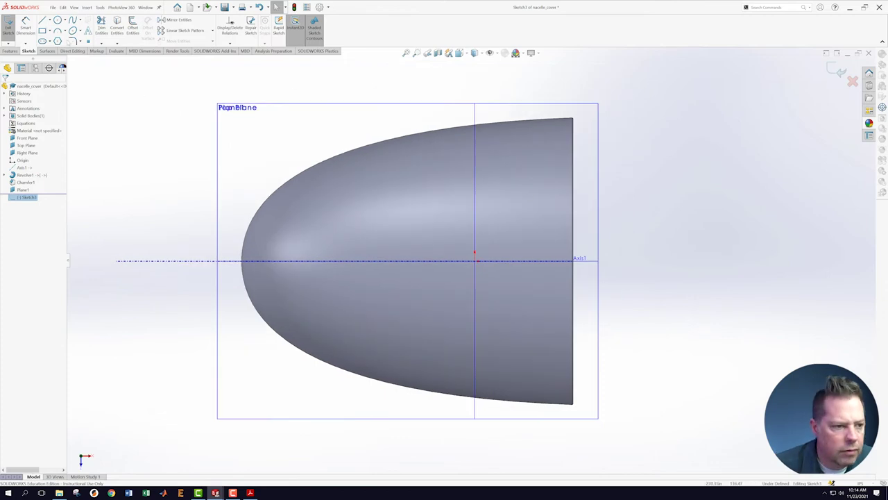
# Sketch three concentric circles centred on the cover's axis near its open end, the outer about 24.9 in and the middle about 12.8 in in diameter.
pyautogui.click(58, 20)
pyautogui.scroll(-2, 637, 293)
pyautogui.scroll(-1, 604, 288)
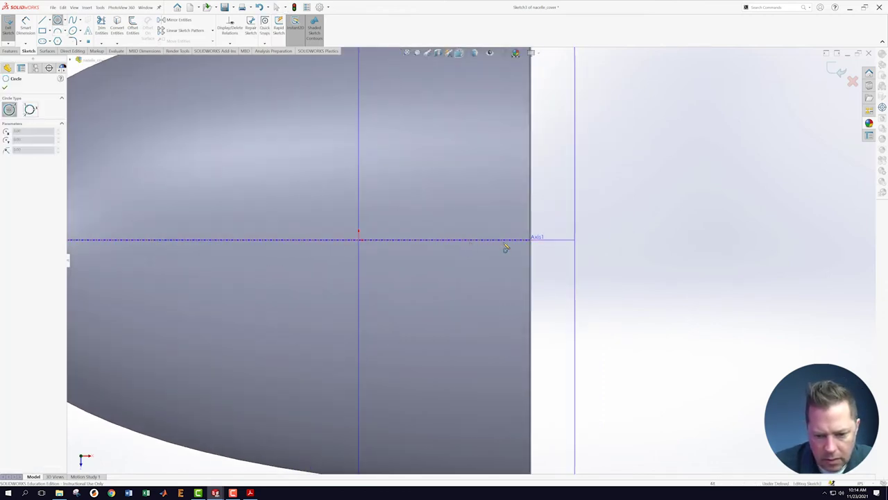
pyautogui.click(446, 240)
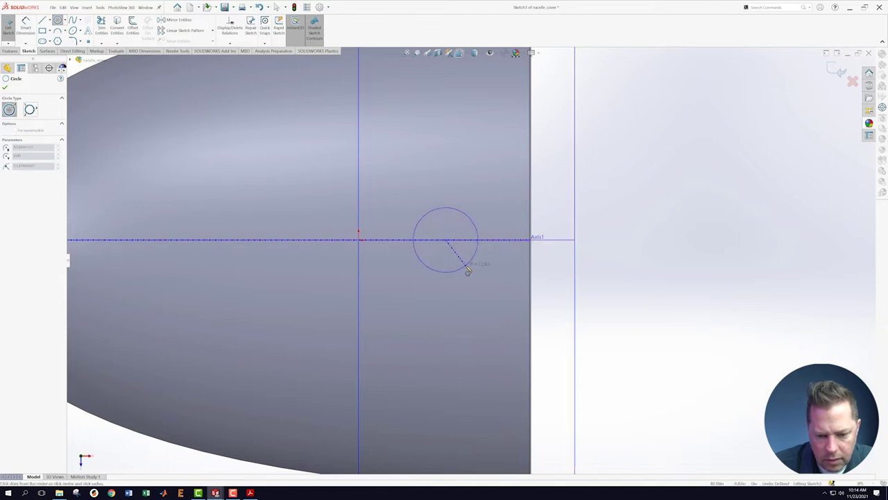
pyautogui.click(470, 269)
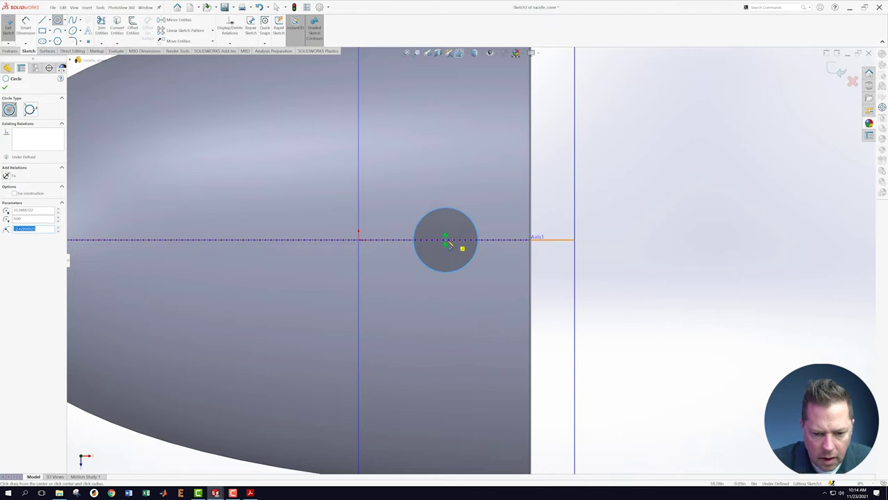
pyautogui.click(446, 240)
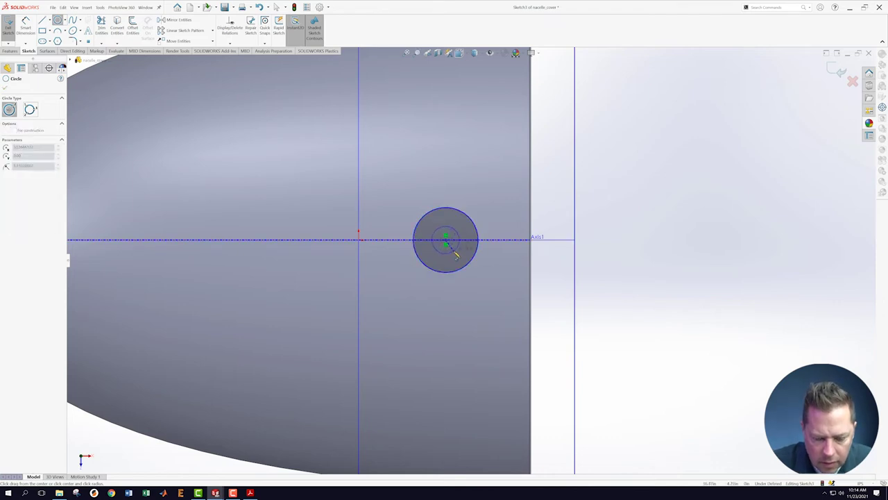
pyautogui.click(446, 240)
pyautogui.click(458, 252)
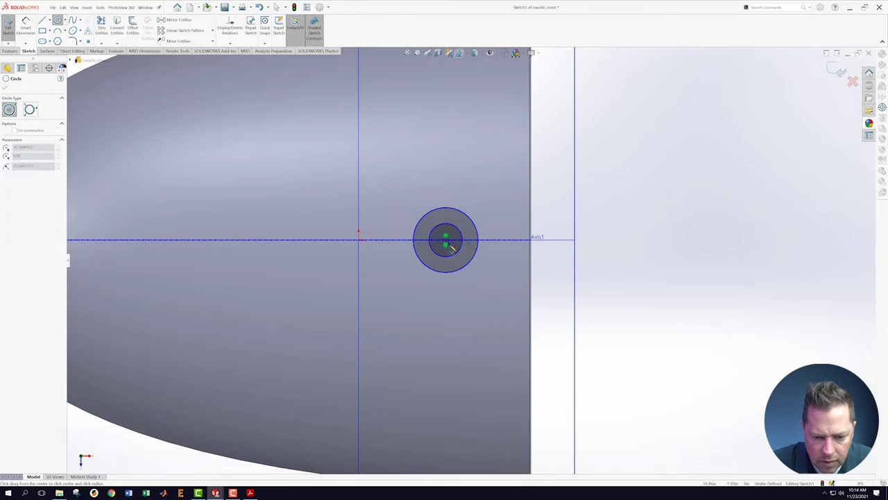
pyautogui.press('Escape')
# Dimension the outer circle's diameter.
pyautogui.press('s')
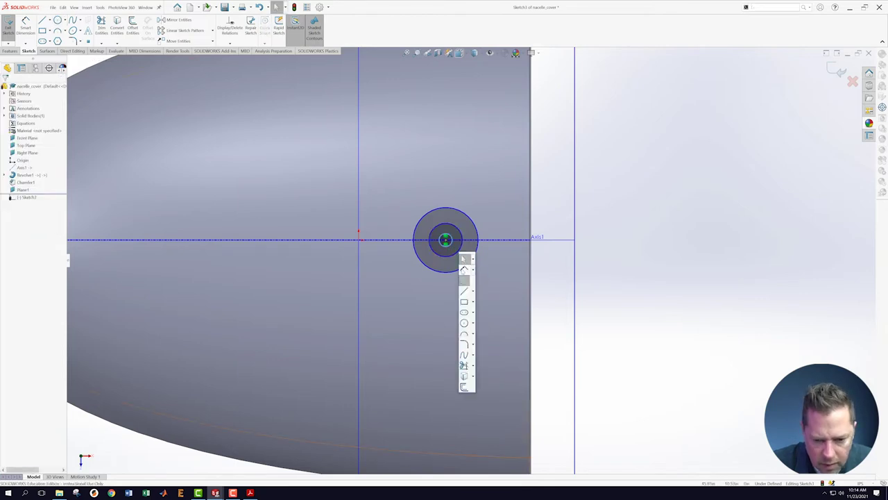
pyautogui.click(466, 272)
pyautogui.click(470, 263)
pyautogui.click(479, 272)
pyautogui.click(507, 291)
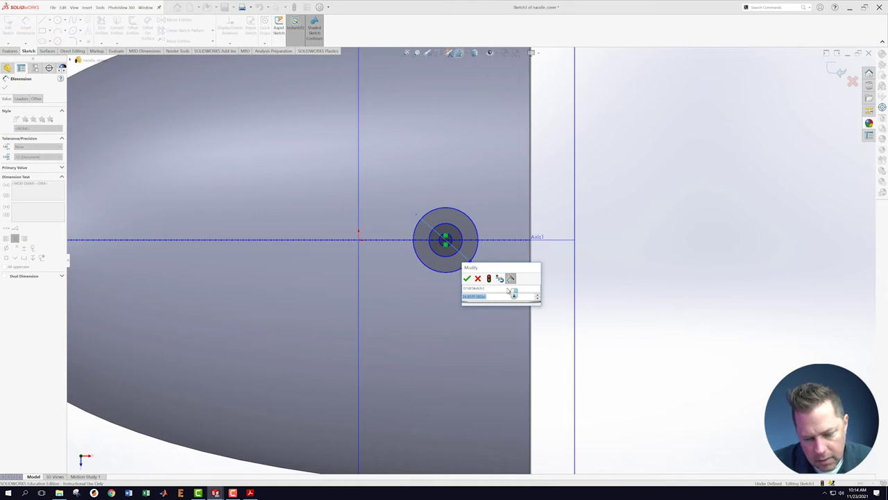
pyautogui.press('Return')
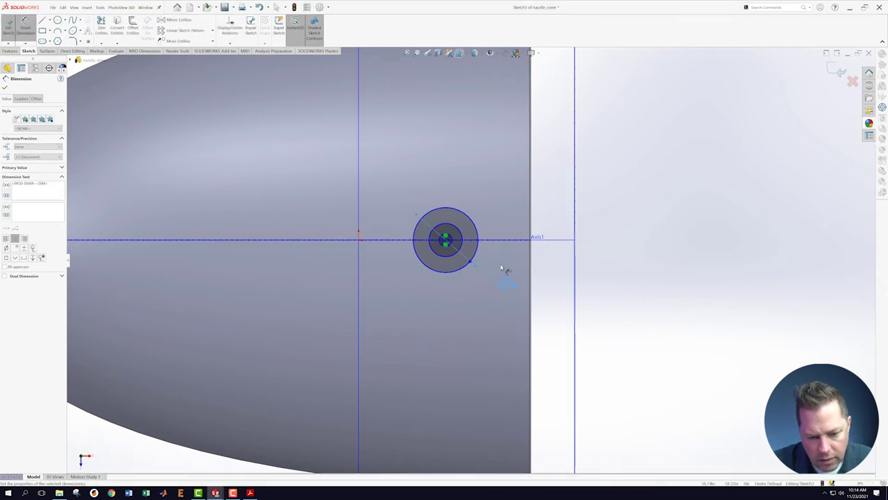
pyautogui.press('Escape')
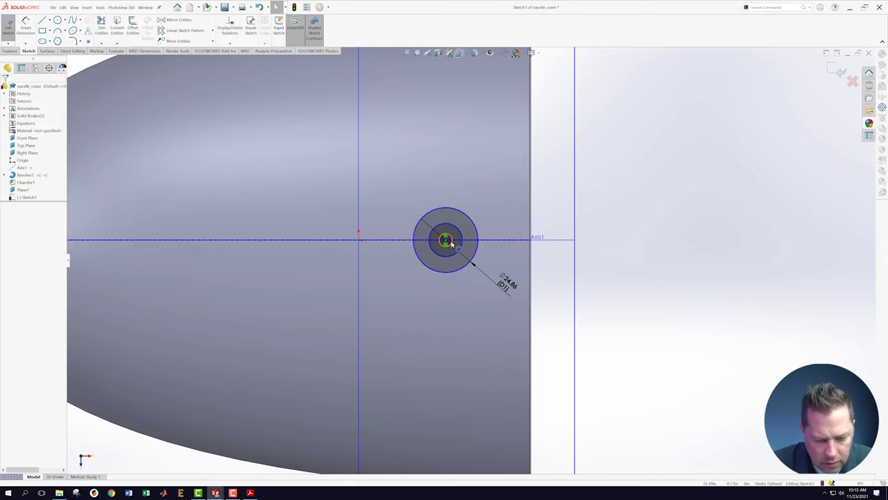
# Dimension the smallest circle to a diameter of 3 in.
pyautogui.press('s')
pyautogui.click(460, 248)
pyautogui.click(451, 243)
pyautogui.click(462, 251)
pyautogui.click(498, 205)
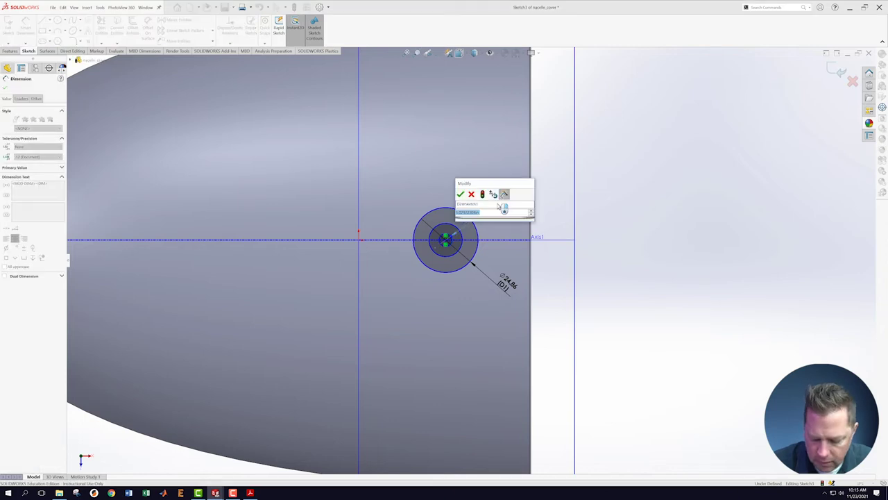
pyautogui.press('Return')
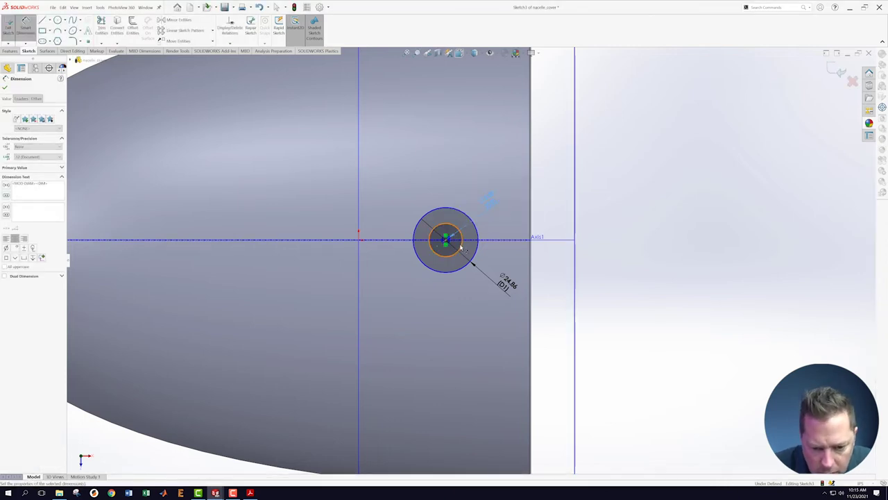
pyautogui.press('Escape')
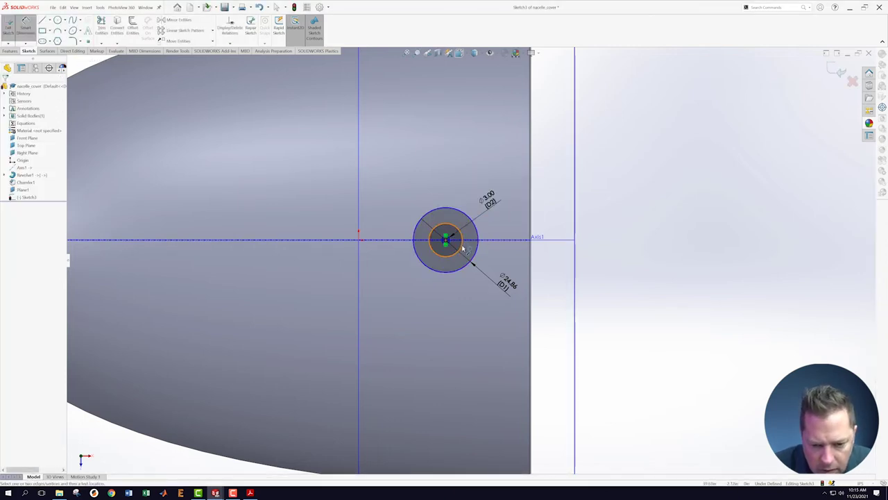
# Dimension the middle circle to a diameter of 8 in.
pyautogui.click(463, 248)
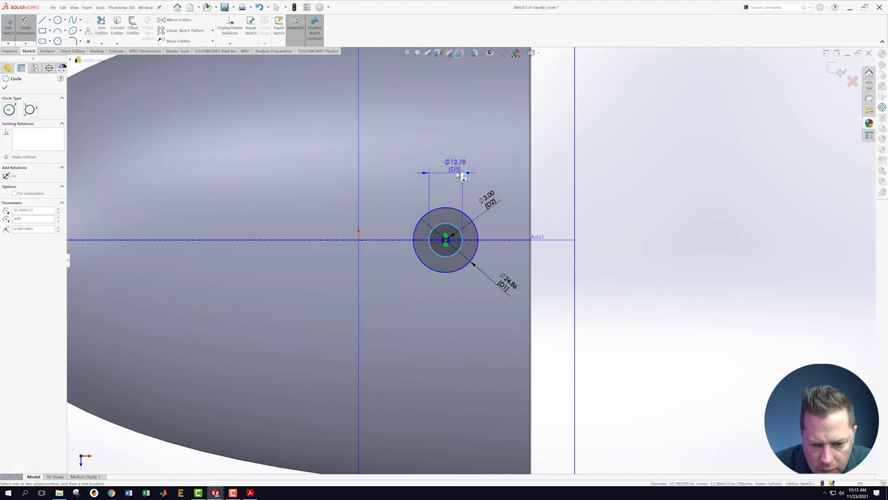
pyautogui.click(469, 179)
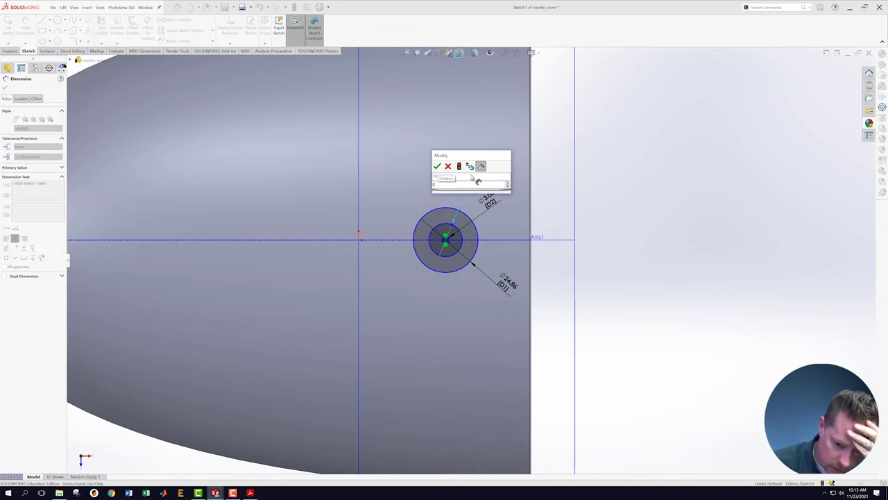
pyautogui.press('Return')
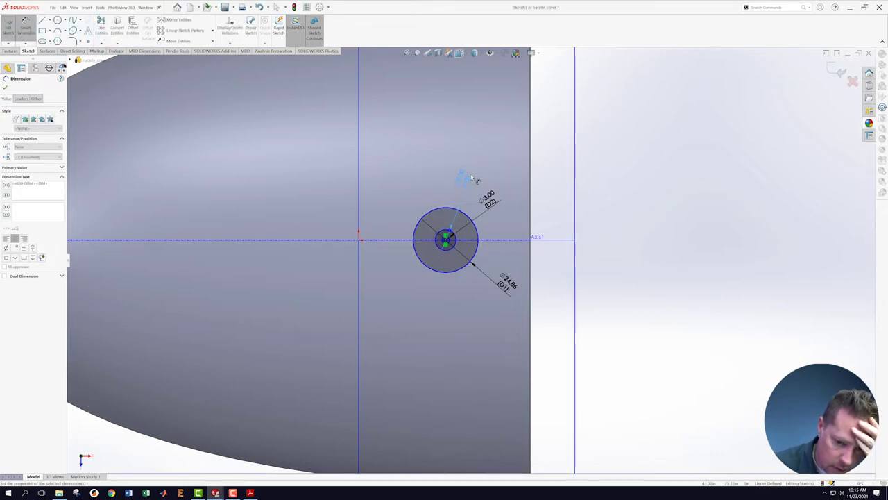
# Add a second diameter dimension to the outer circle as a driven dimension.
pyautogui.click(440, 213)
pyautogui.click(489, 155)
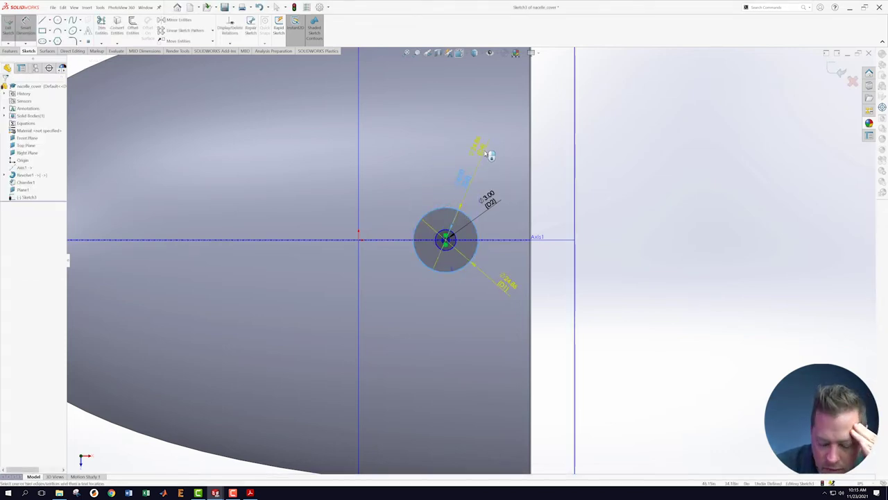
pyautogui.press('Return')
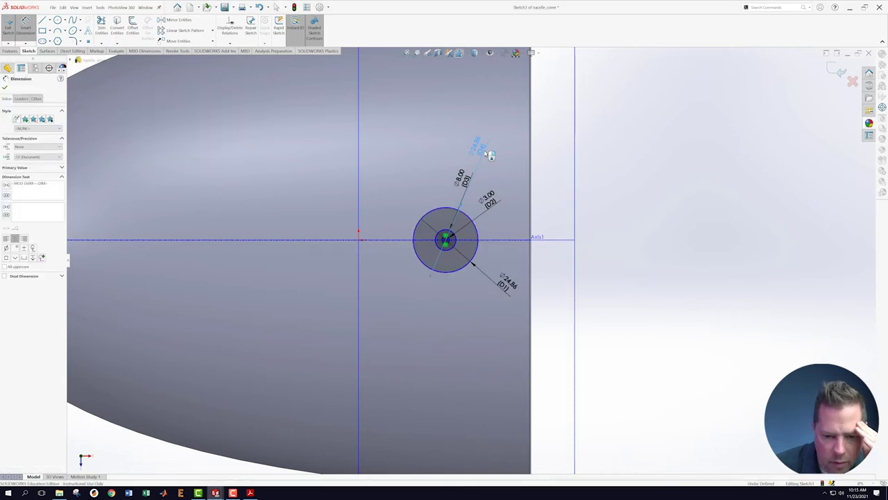
# Delete both the original and the duplicate diameter dimension of the outer circle.
pyautogui.rightClick(508, 283)
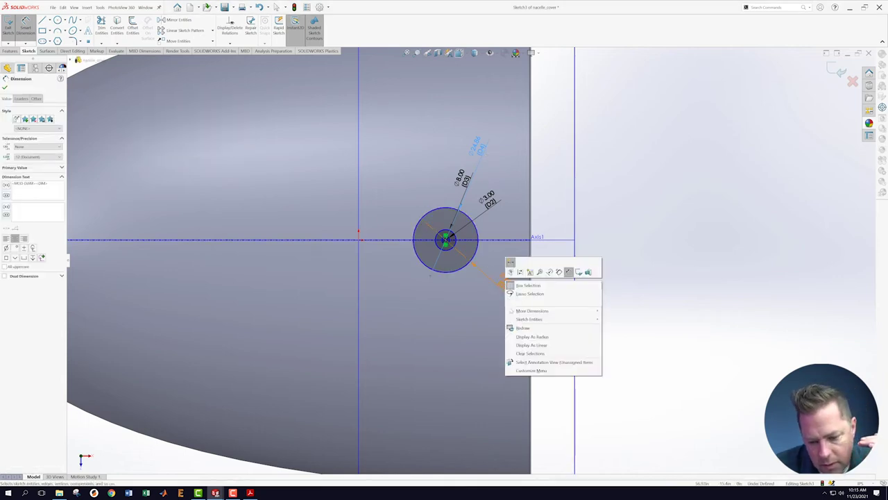
pyautogui.press('Escape')
pyautogui.press('Escape')
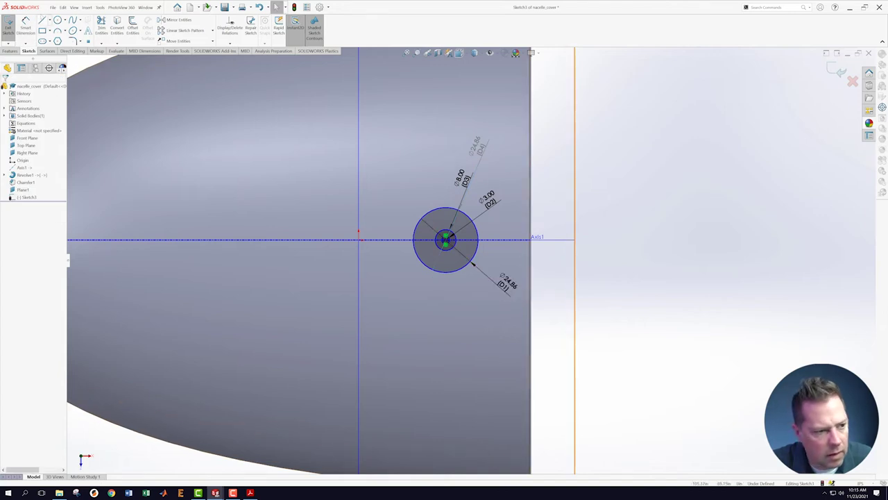
pyautogui.rightClick(508, 281)
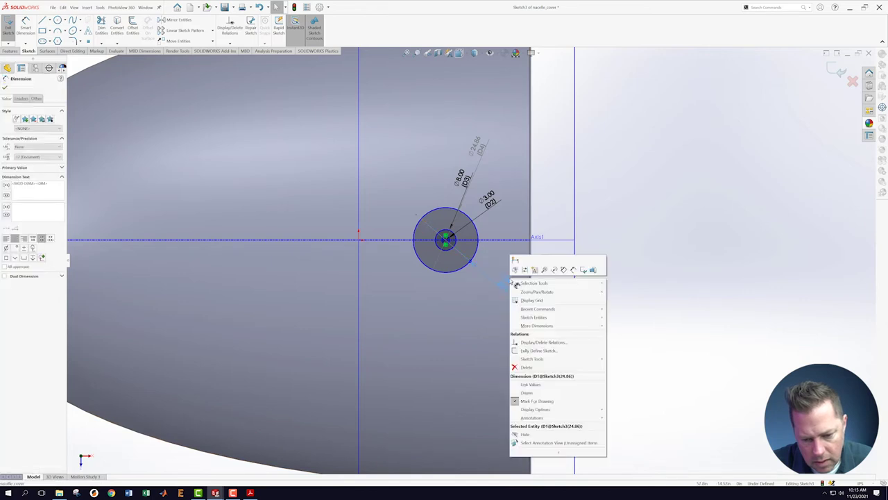
pyautogui.click(528, 367)
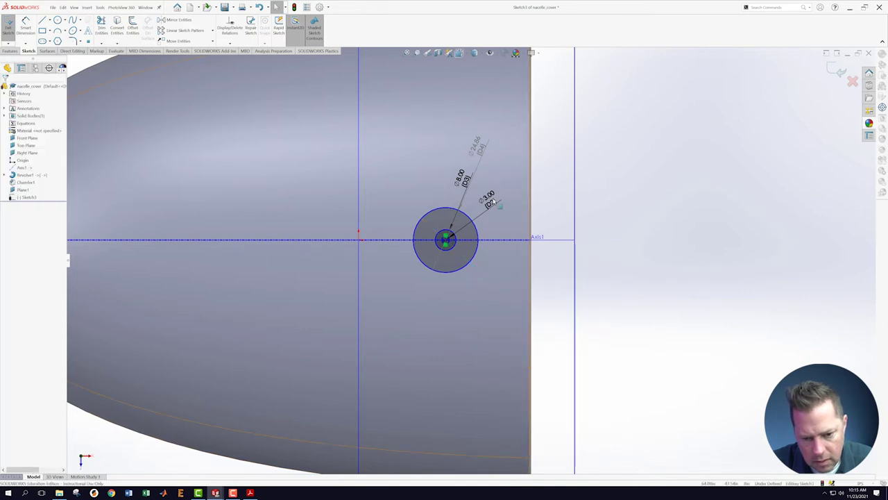
pyautogui.click(475, 146)
pyautogui.rightClick(479, 147)
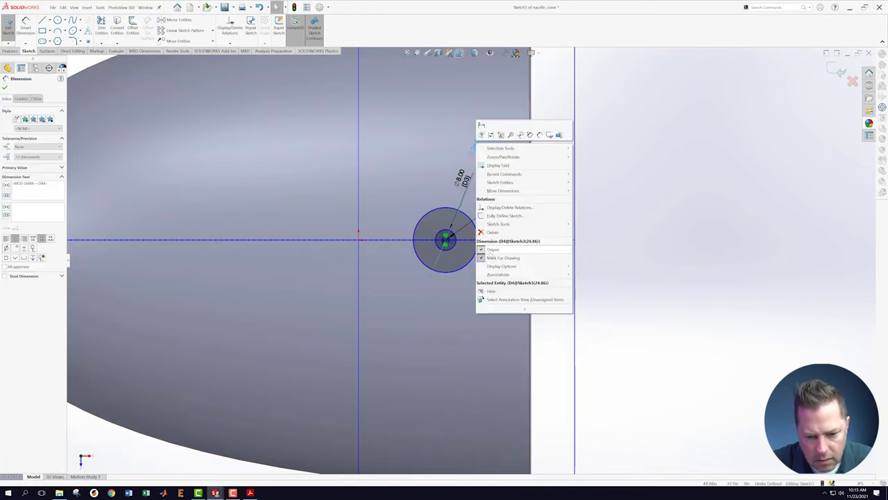
pyautogui.click(488, 232)
# Dimension the outer circle to a diameter of 14 in.
pyautogui.click(26, 28)
pyautogui.click(466, 269)
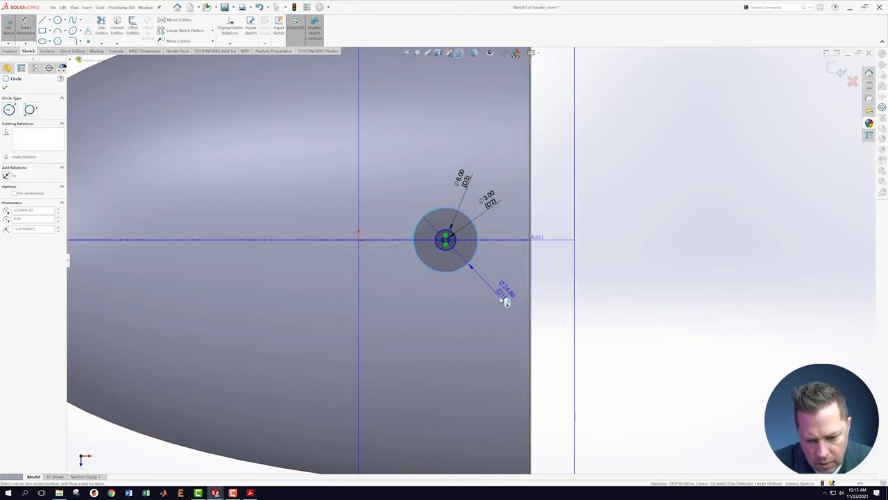
pyautogui.click(508, 298)
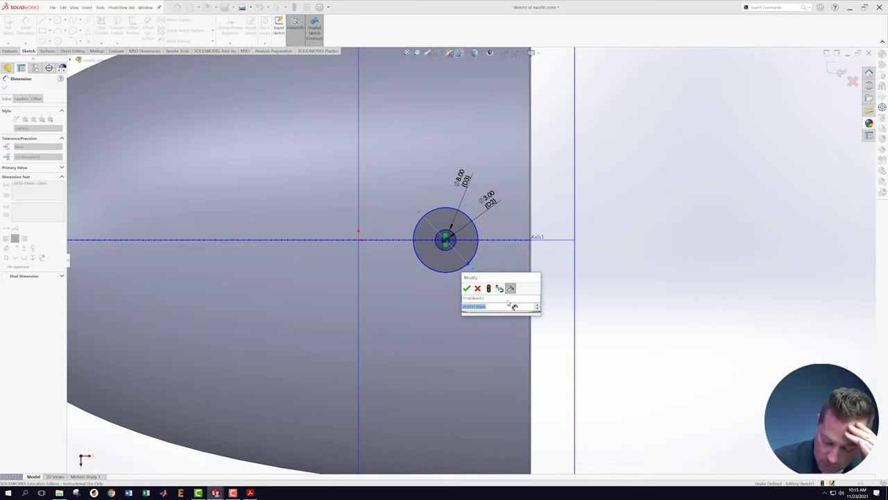
pyautogui.write('14')
pyautogui.press('Return')
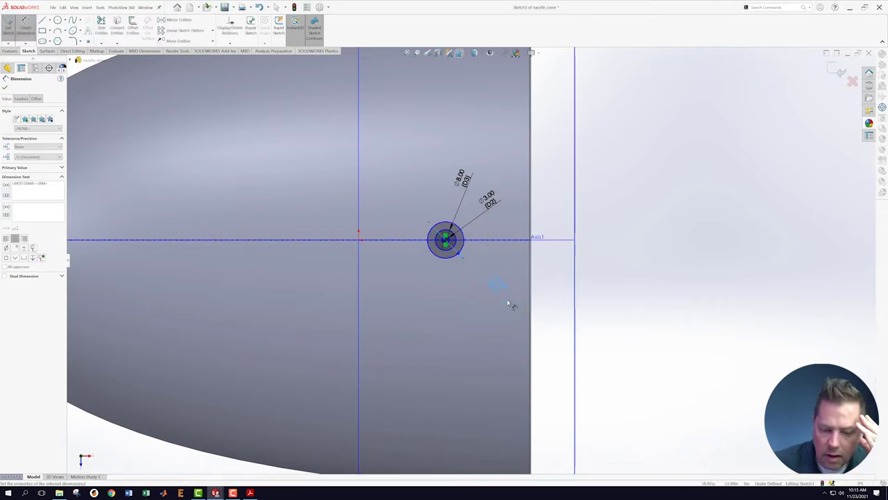
pyautogui.click(652, 224)
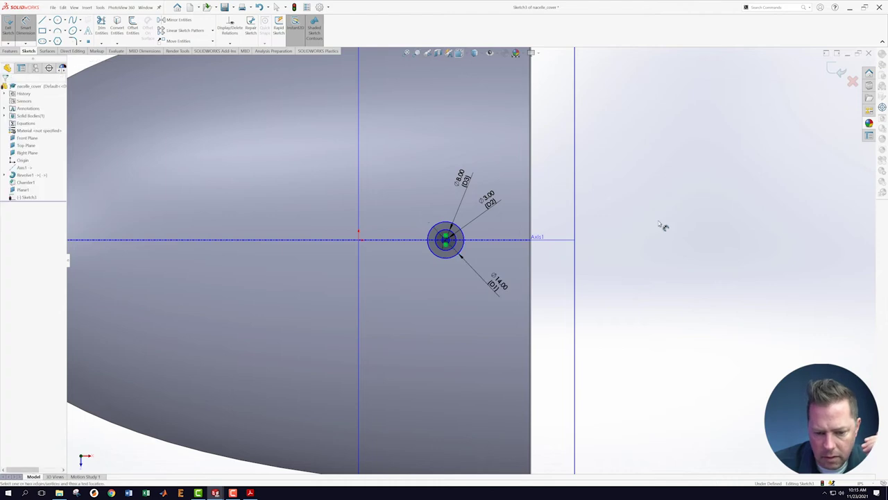
# Switch to Acrobat and examine the vent dimensions in Detail B of the Nacelle Cover drawing.
pyautogui.click(251, 493)
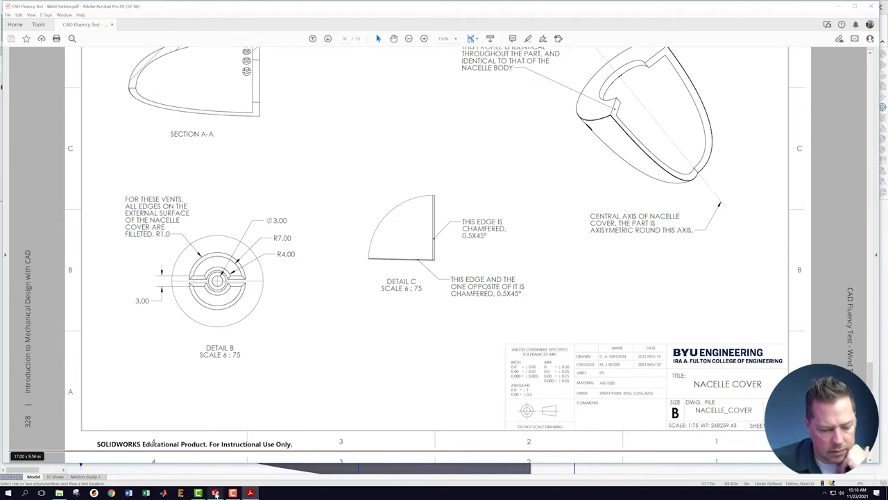
# Switch to the nacelle_cover sketch in SOLIDWORKS and draw a horizontal construction line about 24.5 in long through the concentric circles' center.
pyautogui.moveTo(223, 484)
pyautogui.click(327, 460)
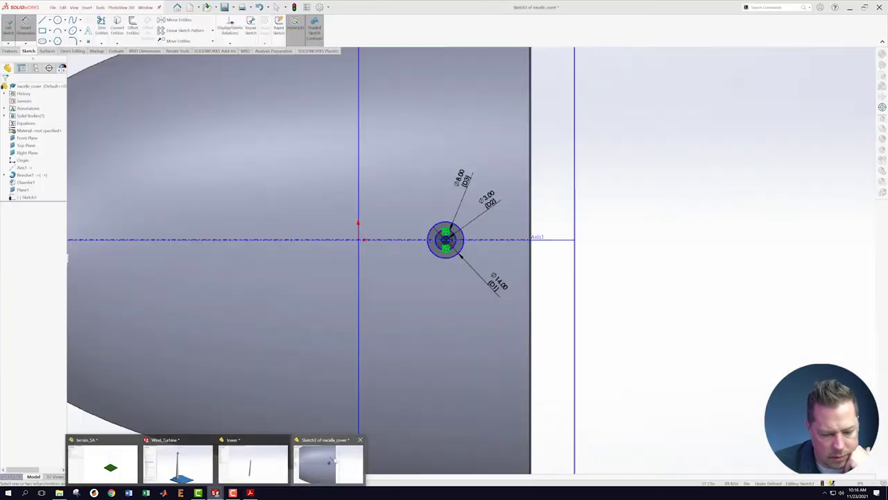
pyautogui.scroll(-5, 478, 243)
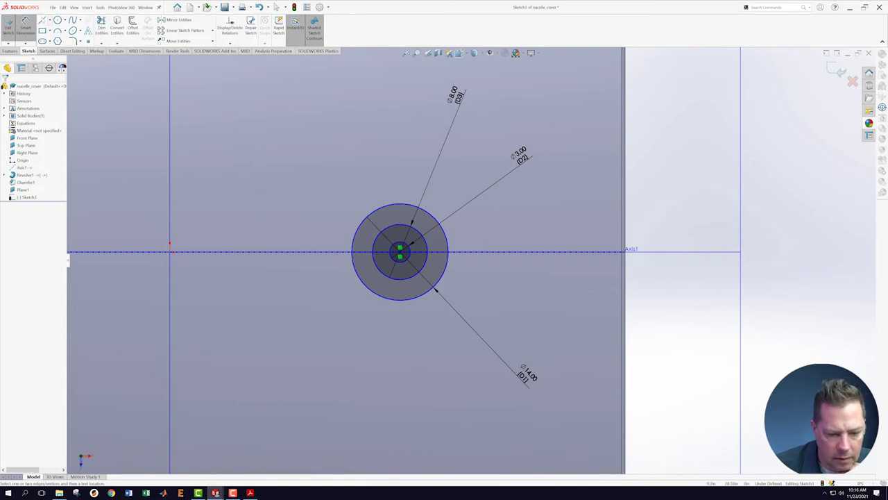
pyautogui.press('l')
pyautogui.click(322, 252)
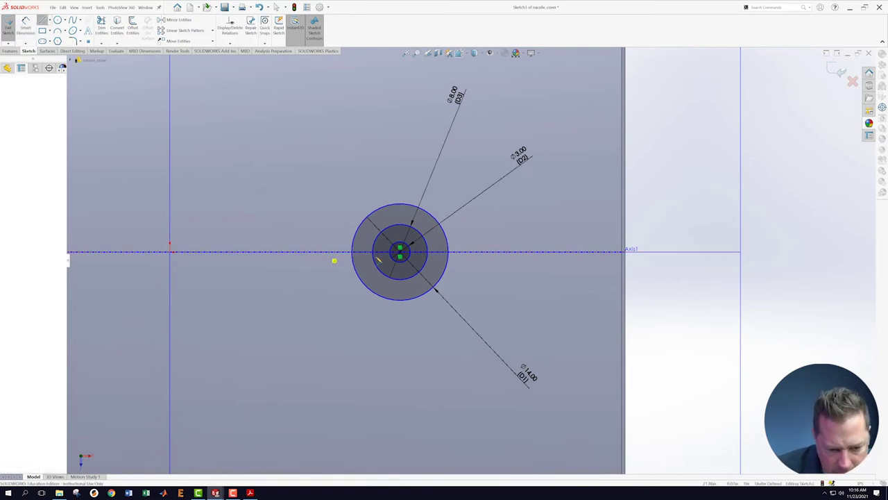
pyautogui.click(492, 255)
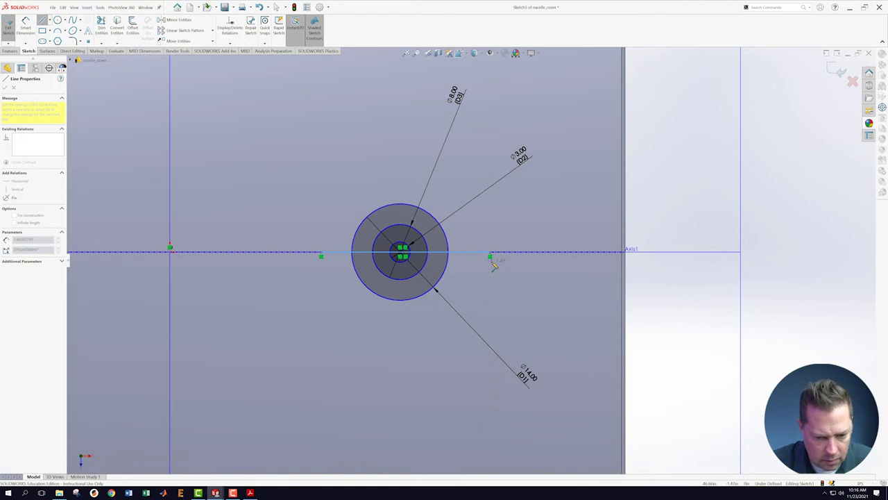
pyautogui.press('Escape')
pyautogui.click(479, 252)
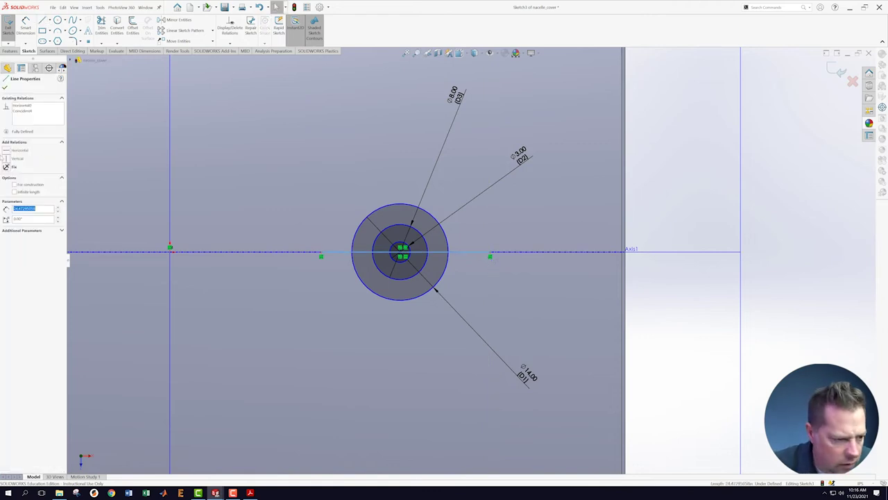
pyautogui.click(13, 184)
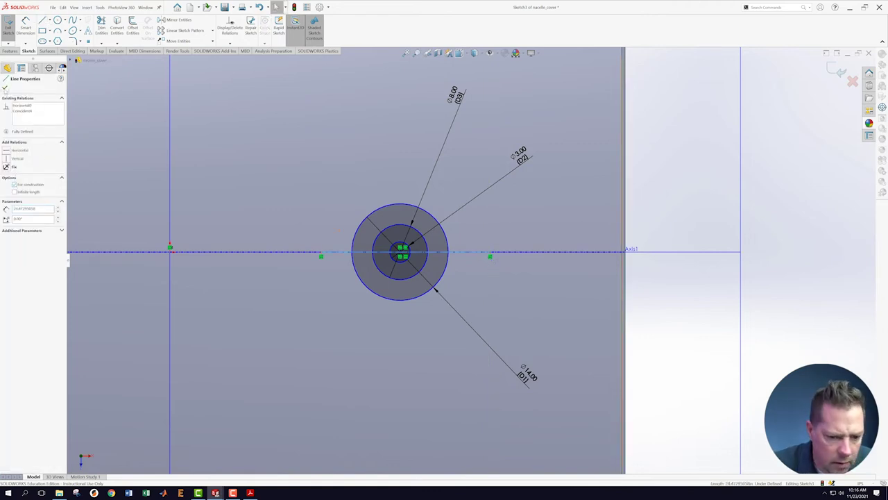
pyautogui.click(5, 88)
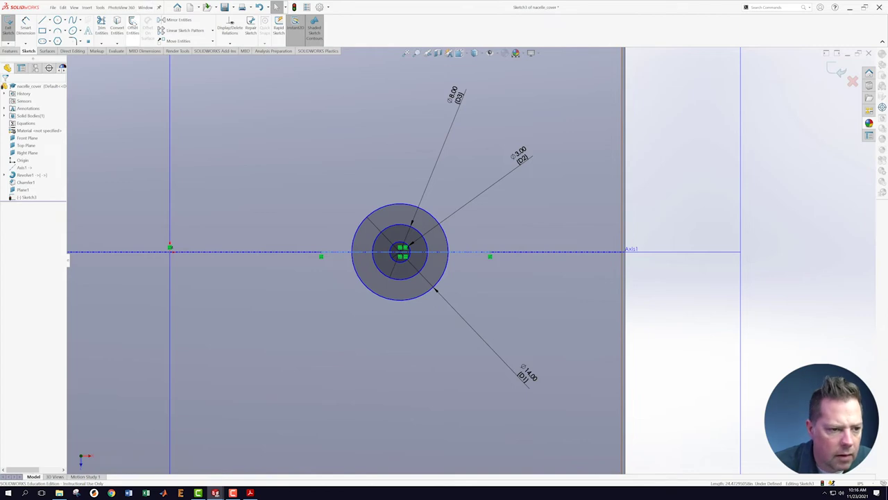
# Offset the horizontal construction line 1.5 in bi-directionally to create parallel lines on both sides.
pyautogui.click(132, 27)
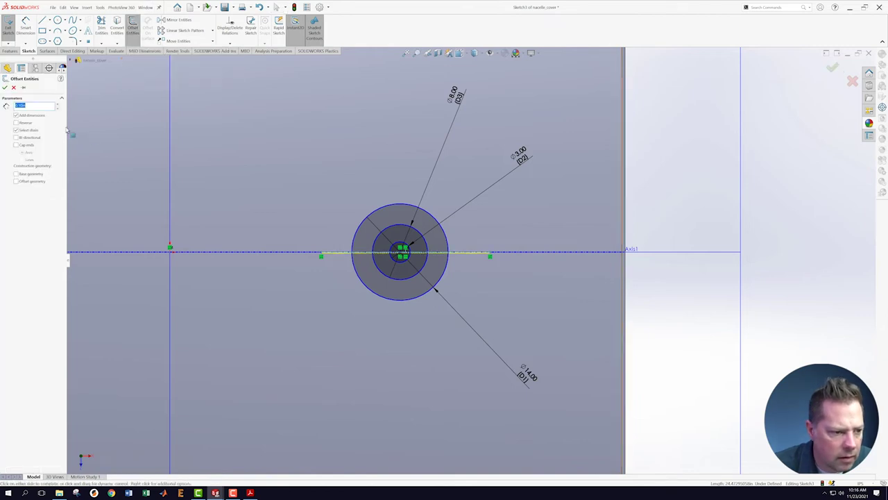
pyautogui.click(405, 253)
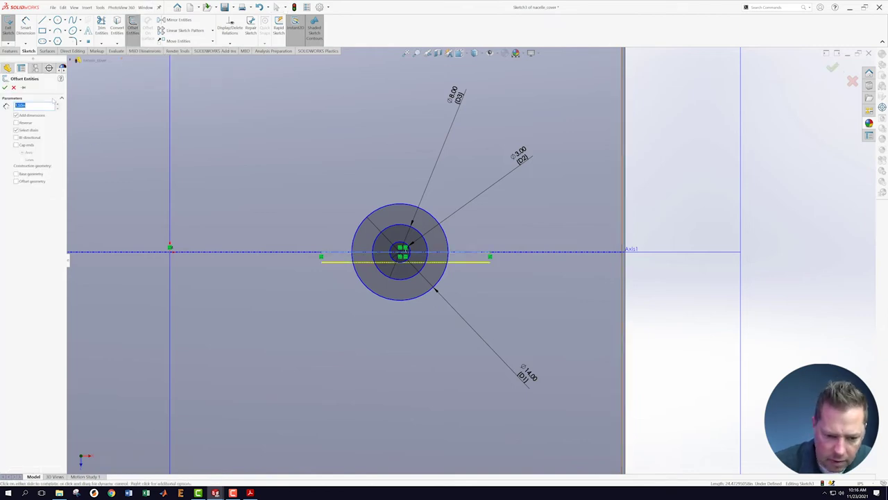
pyautogui.click(16, 137)
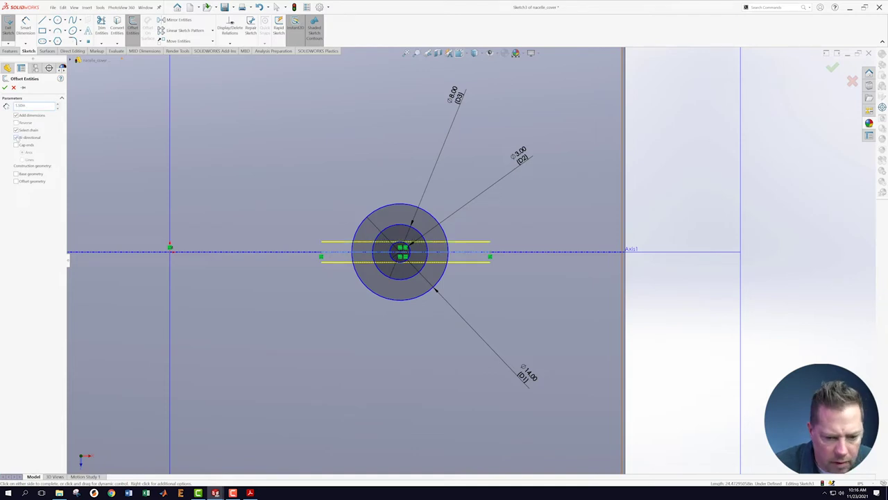
pyautogui.click(5, 87)
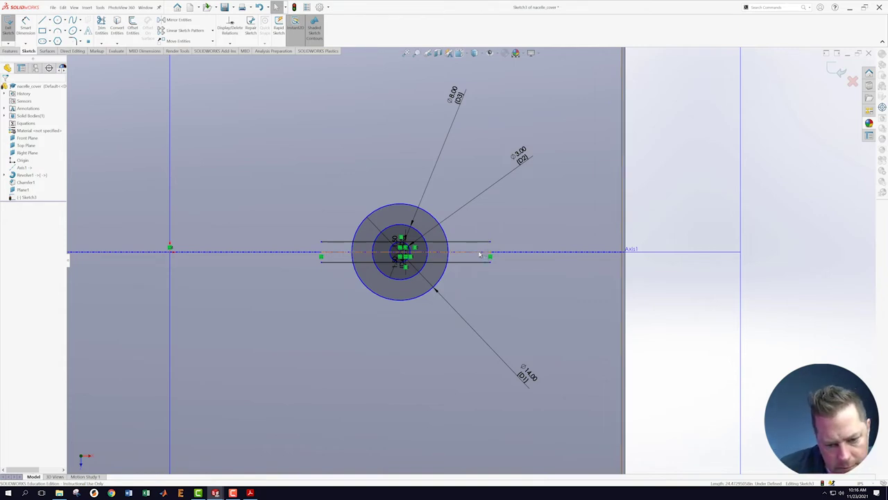
# Trim the offset lines and the two larger circles to leave two opposing half-ring vent profiles around the central 3 in circle.
pyautogui.scroll(-2, 479, 256)
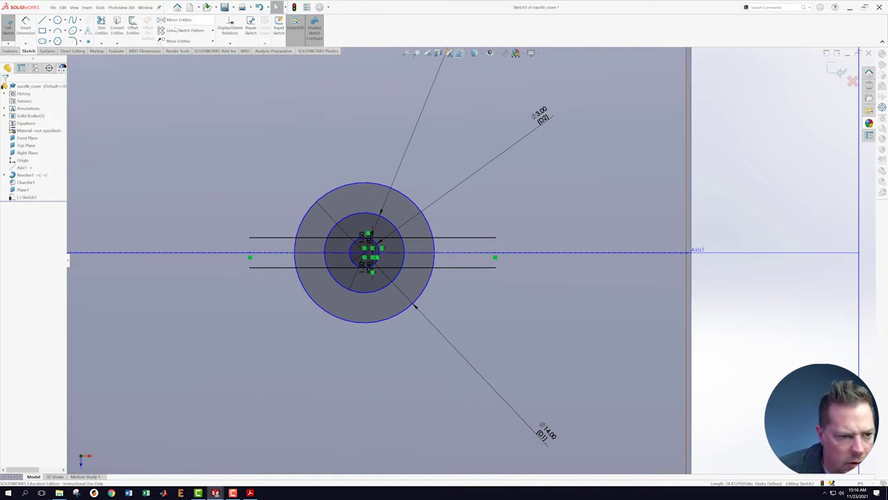
pyautogui.click(101, 28)
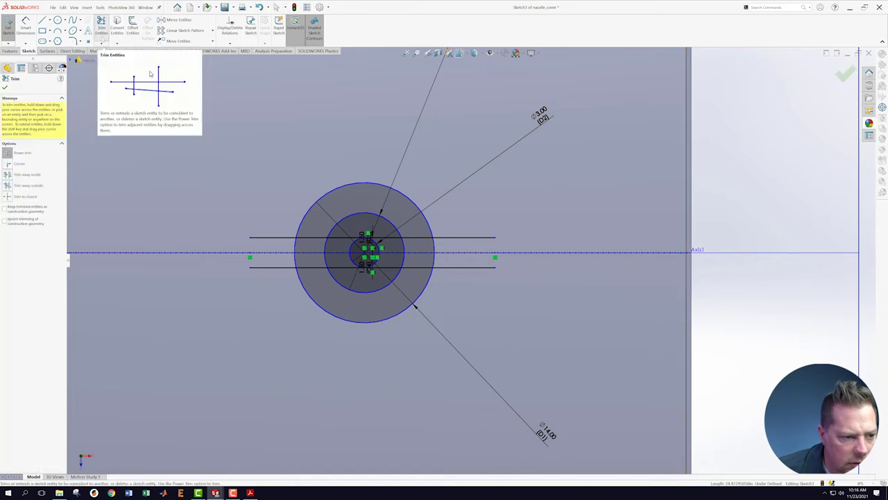
pyautogui.moveTo(272, 220)
pyautogui.mouseDown()
pyautogui.moveTo(307, 245)
pyautogui.moveTo(375, 226)
pyautogui.moveTo(391, 245)
pyautogui.moveTo(379, 273)
pyautogui.mouseUp()
pyautogui.moveTo(355, 277)
pyautogui.mouseDown()
pyautogui.moveTo(311, 261)
pyautogui.moveTo(281, 281)
pyautogui.mouseUp()
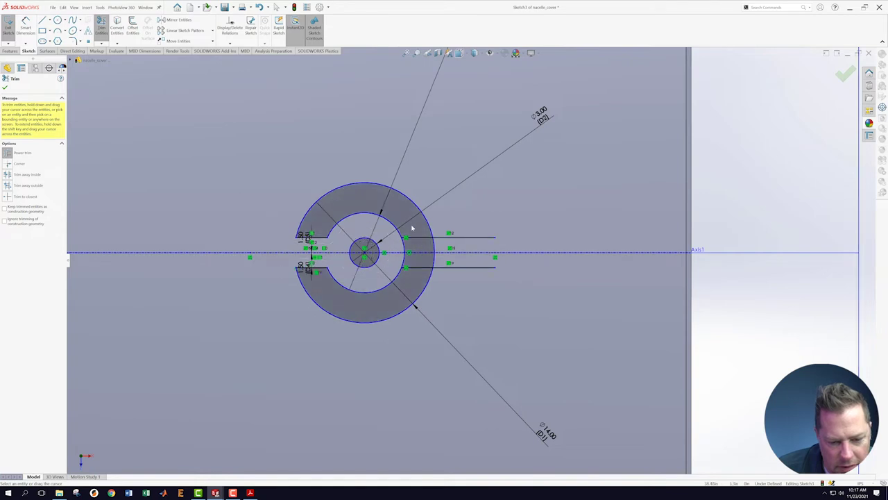
pyautogui.moveTo(407, 243)
pyautogui.mouseDown()
pyautogui.moveTo(434, 244)
pyautogui.moveTo(446, 232)
pyautogui.moveTo(398, 260)
pyautogui.moveTo(440, 262)
pyautogui.moveTo(445, 278)
pyautogui.mouseUp()
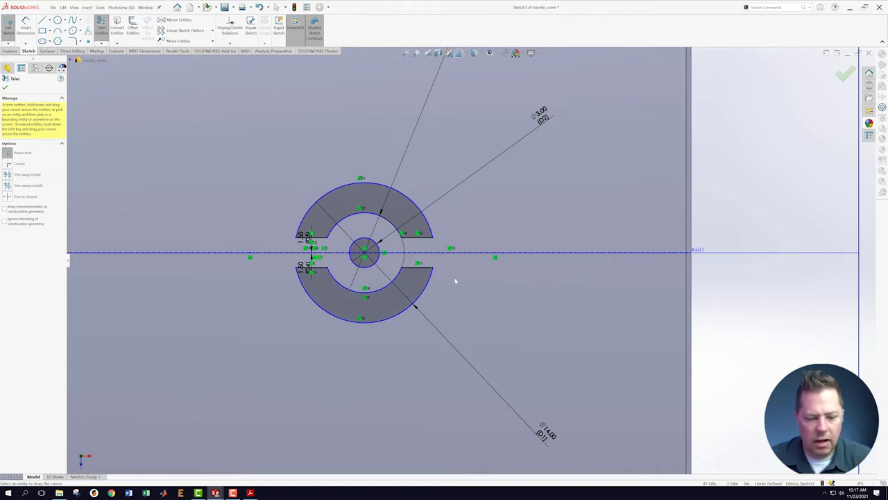
pyautogui.press('Escape')
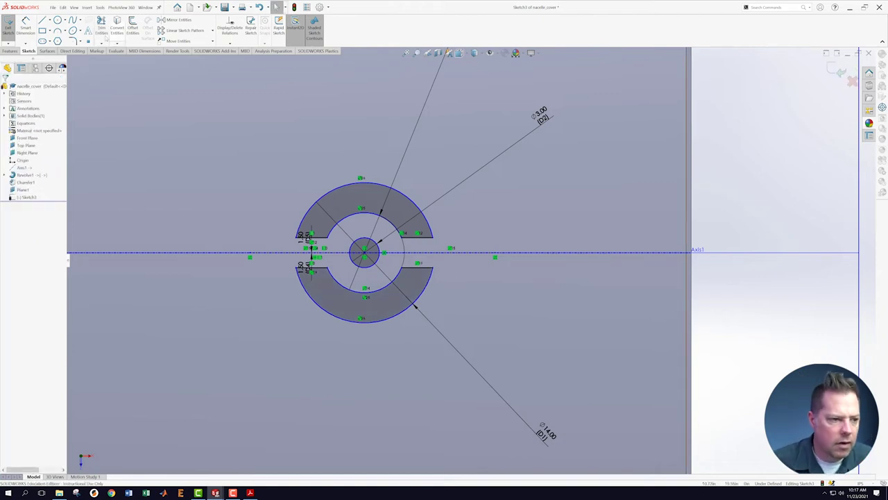
# Dimension the vent's center point 22 in from the open-end edge of the nacelle cover and exit the sketch.
pyautogui.click(27, 26)
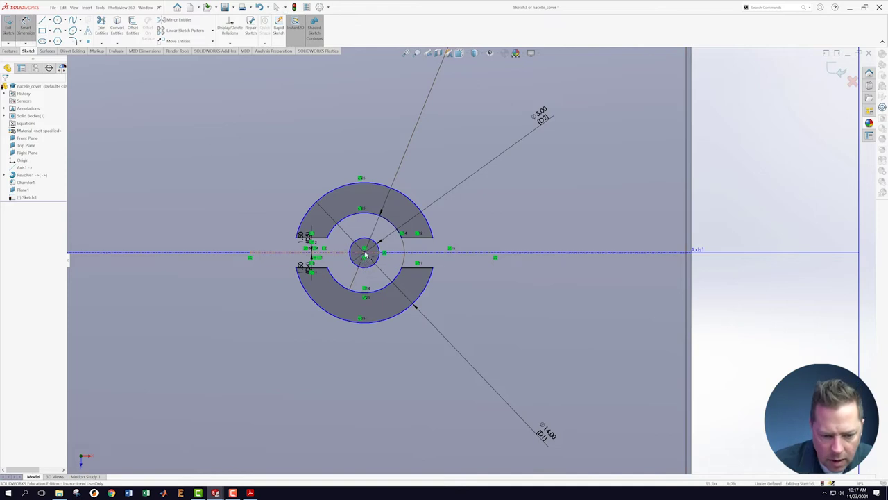
pyautogui.click(363, 252)
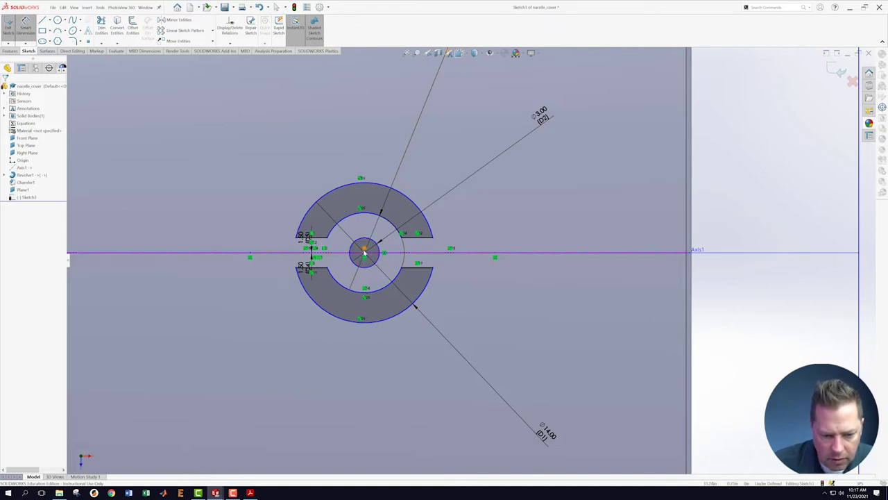
pyautogui.click(366, 255)
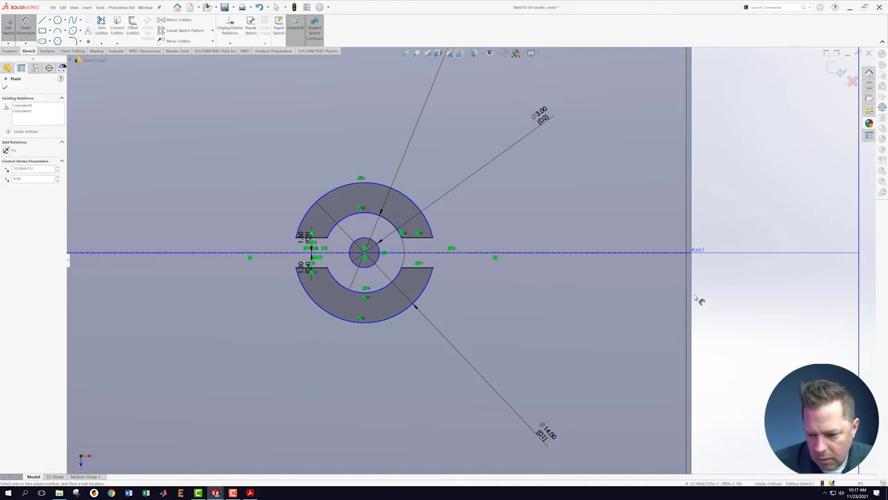
pyautogui.scroll(6, 727, 284)
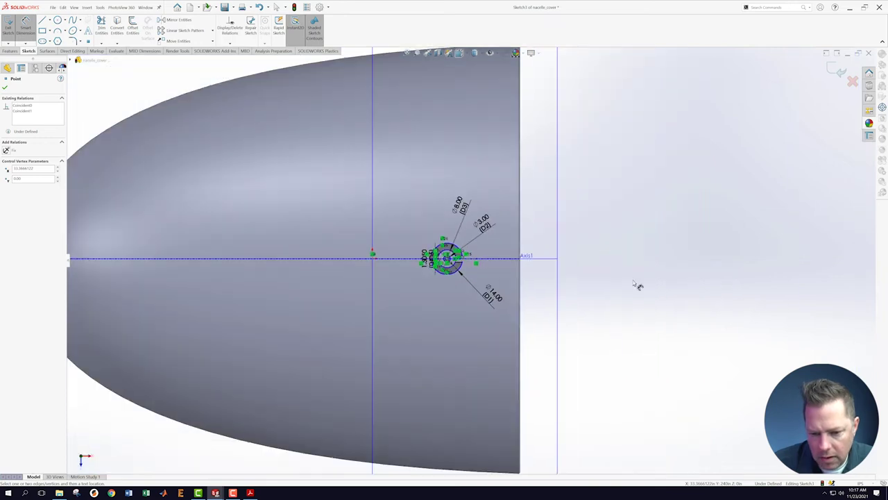
pyautogui.scroll(-6, 528, 284)
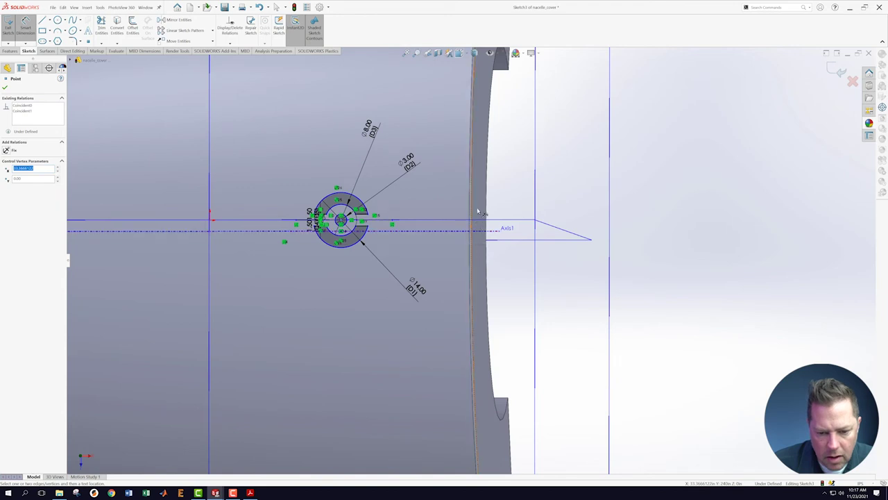
pyautogui.click(472, 216)
pyautogui.click(426, 181)
pyautogui.scroll(4, 437, 185)
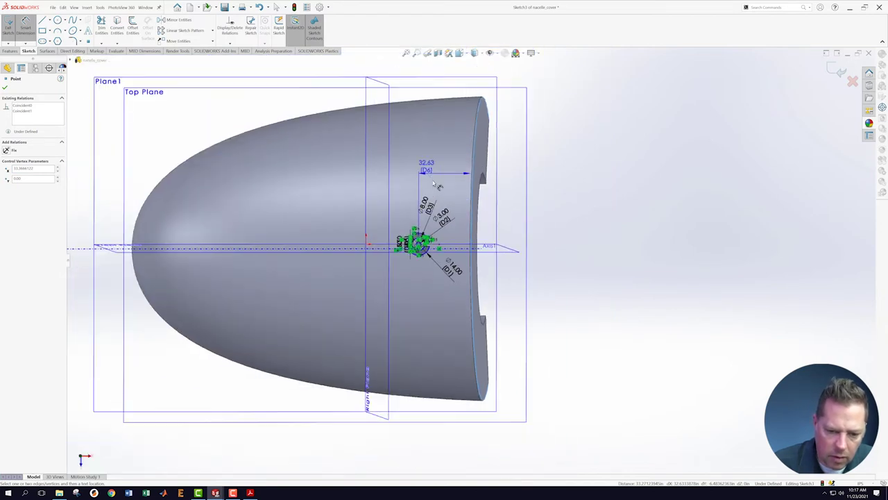
pyautogui.click(437, 185)
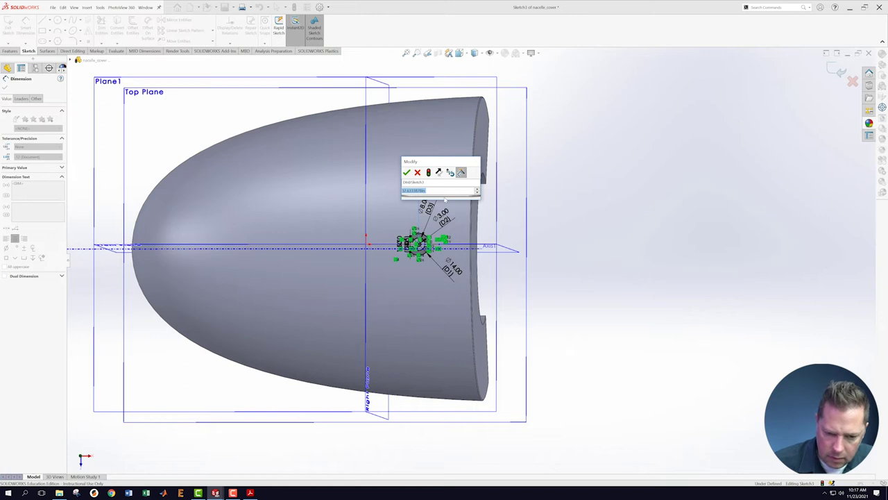
pyautogui.write('22')
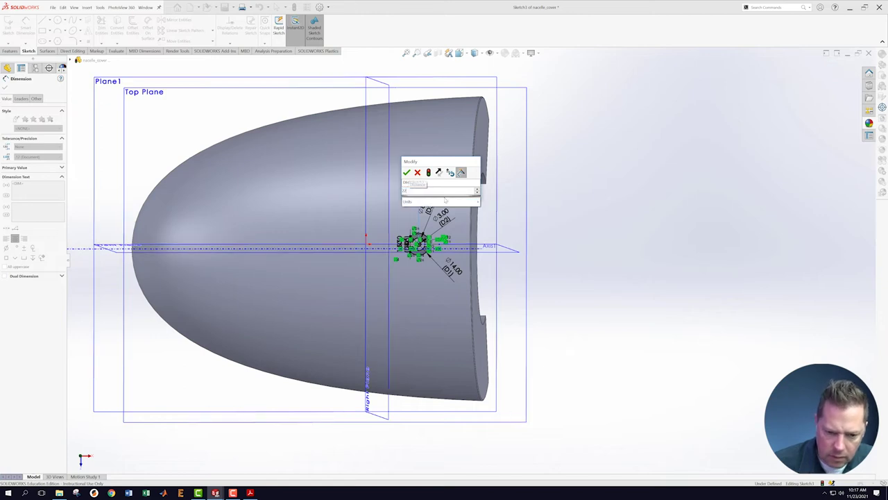
pyautogui.press('Return')
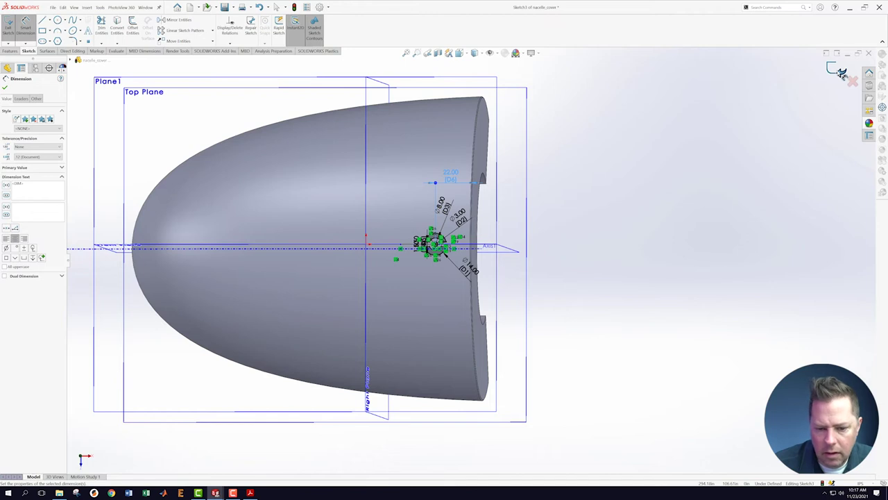
pyautogui.click(840, 72)
pyautogui.scroll(-3, 488, 206)
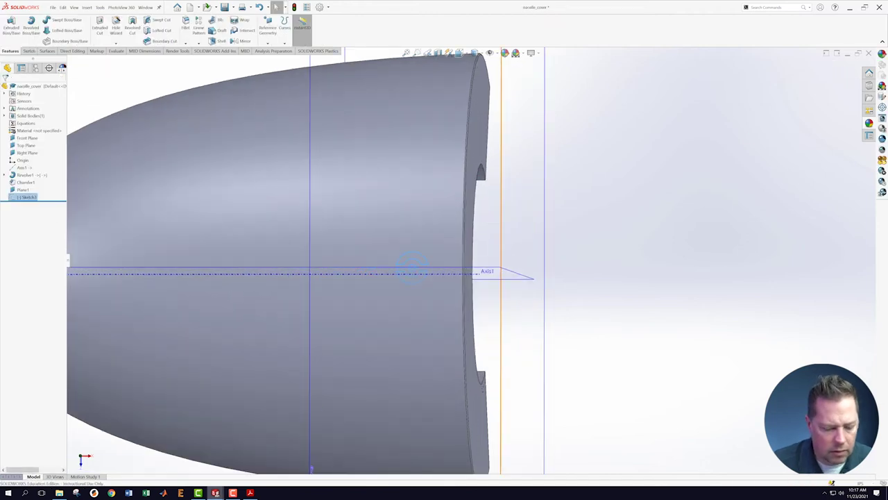
# Switch to Acrobat and examine the vent position and spacing on the Nacelle Cover drawing sheets.
pyautogui.click(249, 493)
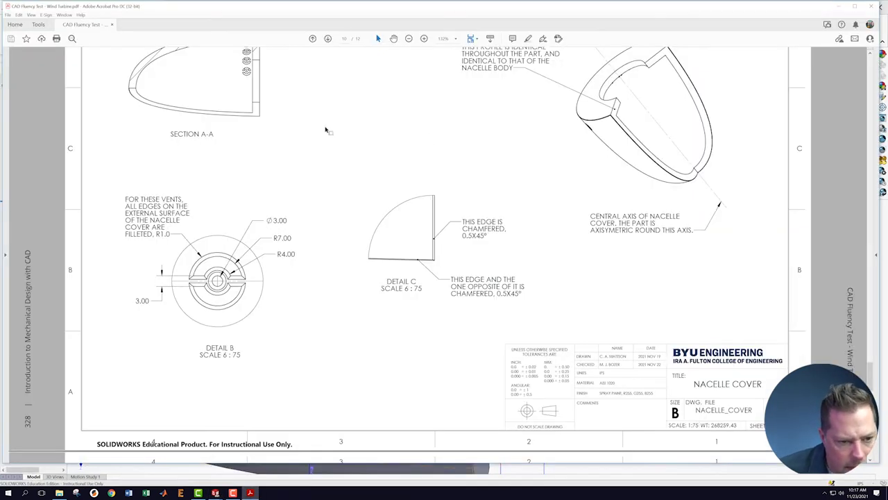
pyautogui.scroll(10, 326, 130)
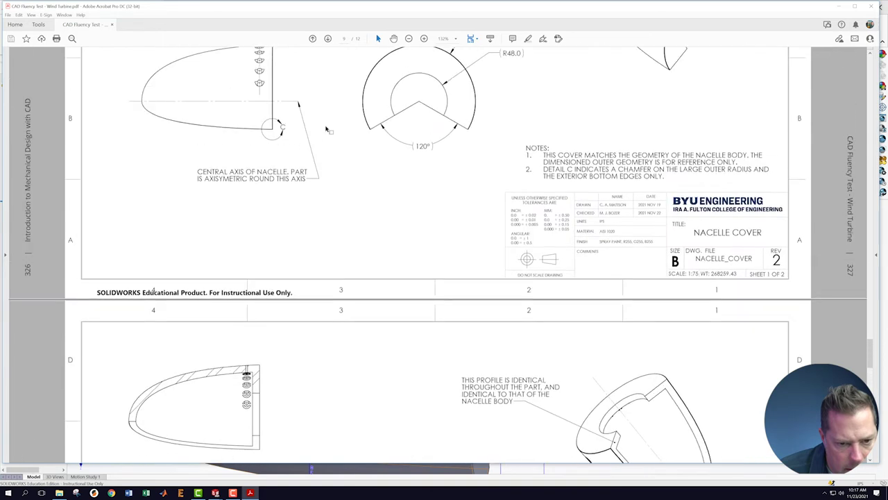
pyautogui.scroll(2, 326, 130)
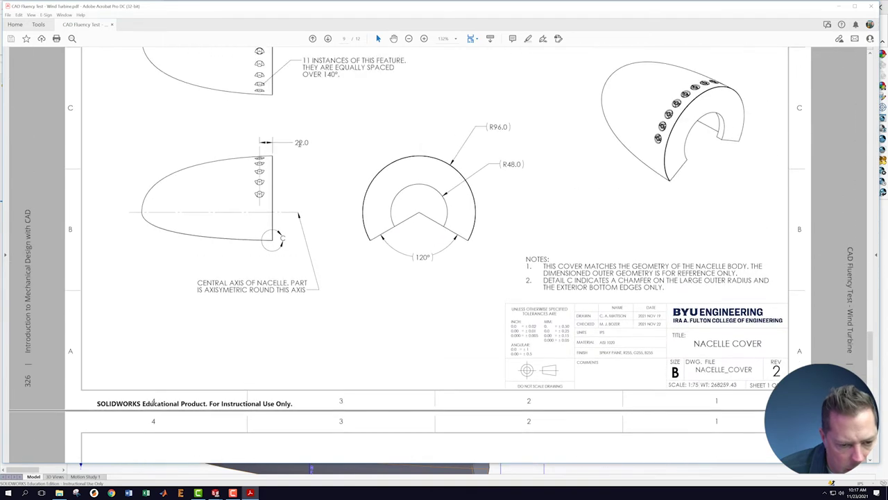
pyautogui.scroll(-3, 569, 289)
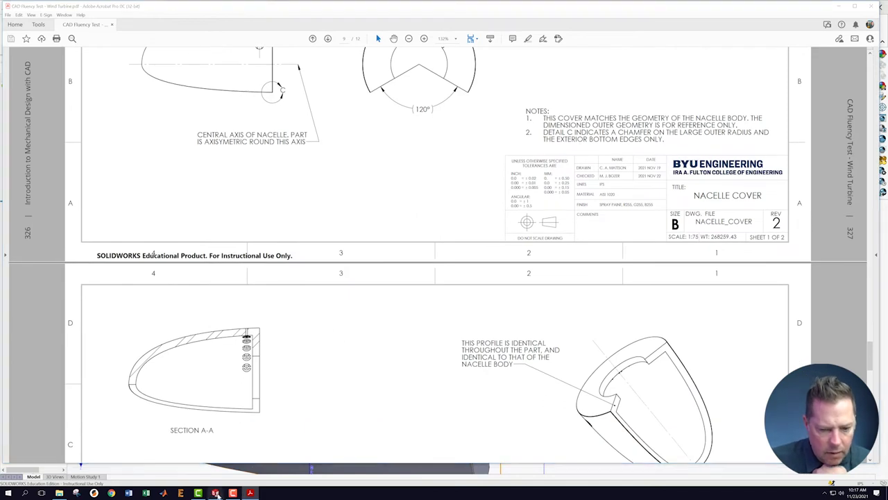
# Switch back to the nacelle_cover part in SOLIDWORKS and reopen the vent sketch for editing.
pyautogui.moveTo(215, 492)
pyautogui.click(311, 460)
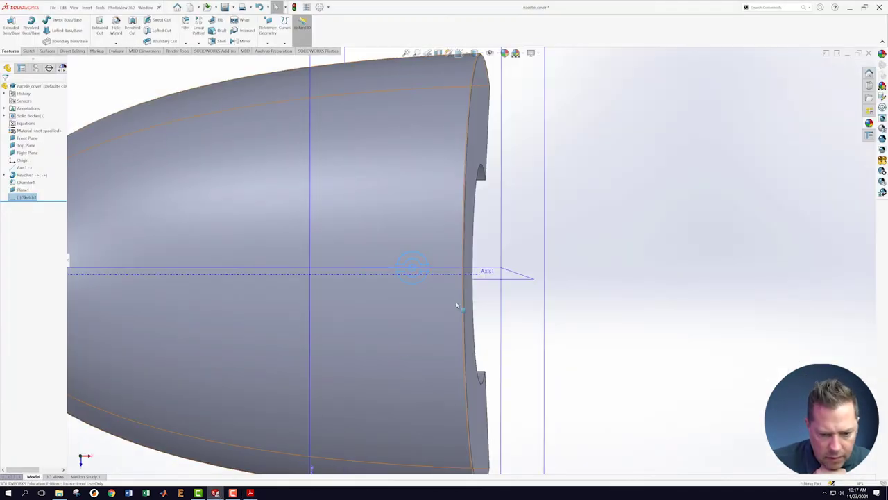
pyautogui.moveTo(589, 262); pyautogui.dragTo(590, 185, button='middle')
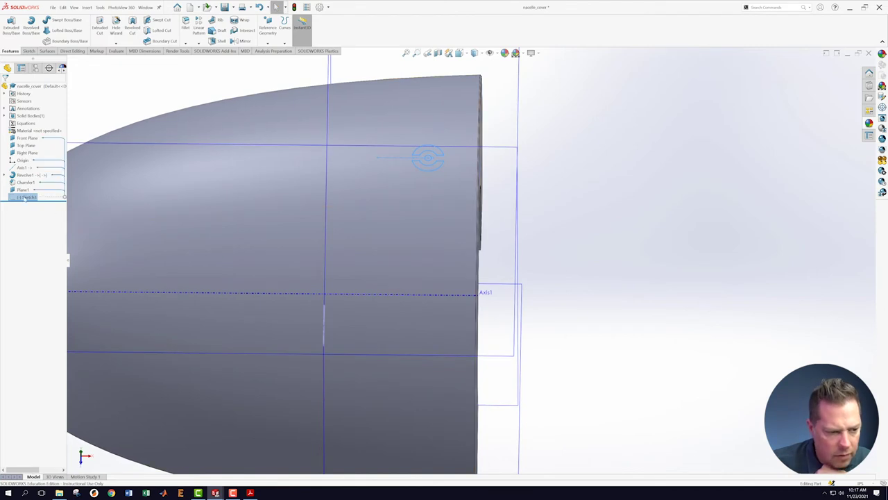
pyautogui.rightClick(26, 198)
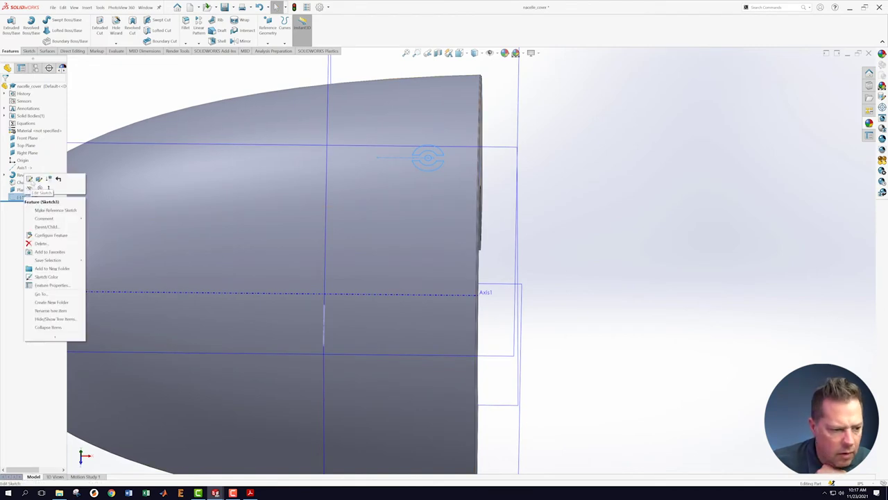
pyautogui.click(29, 179)
pyautogui.scroll(4, 434, 190)
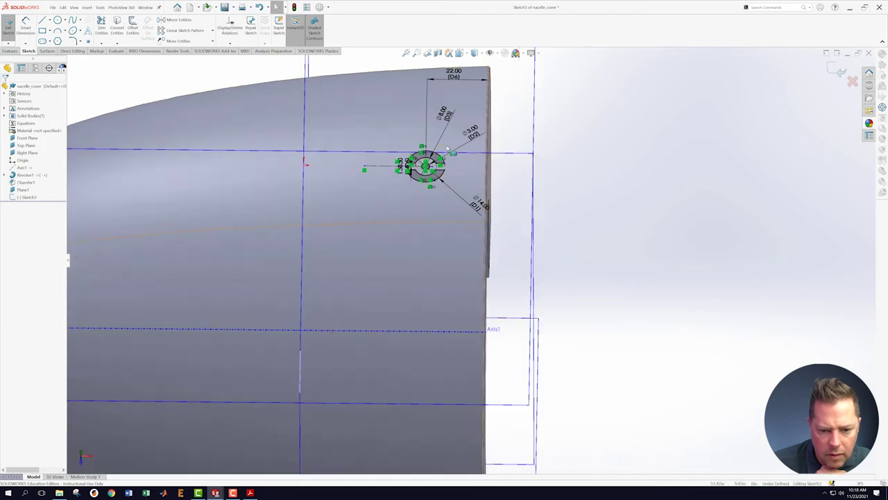
pyautogui.scroll(5, 434, 190)
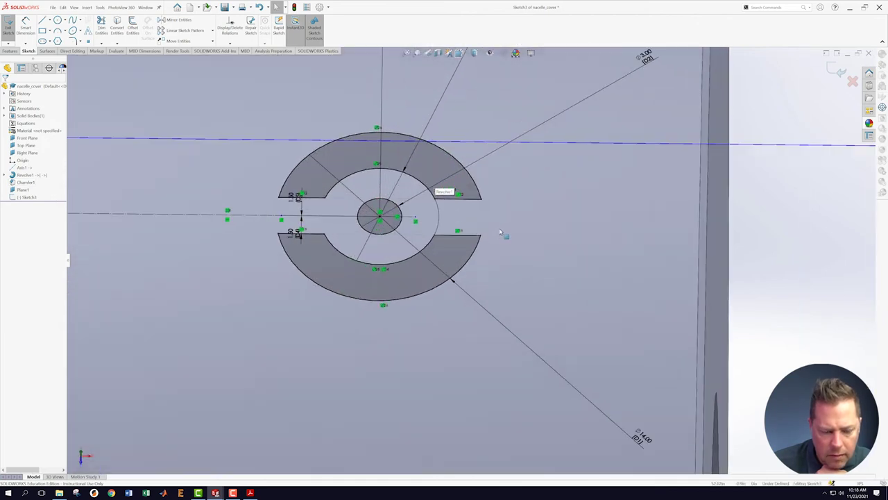
# Stretch the vent sketch's horizontal construction line so its free end lies outside the half-ring profiles.
pyautogui.moveTo(511, 239); pyautogui.dragTo(510, 267, button='middle')
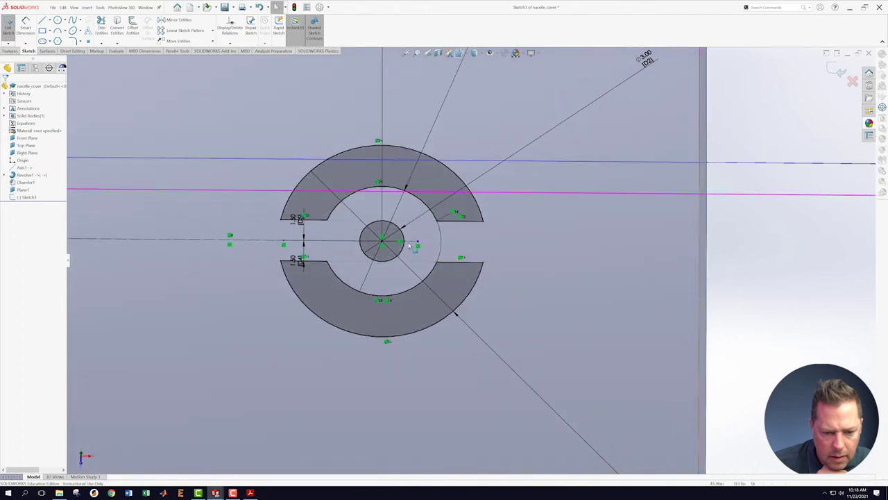
pyautogui.moveTo(419, 245); pyautogui.dragTo(567, 247)
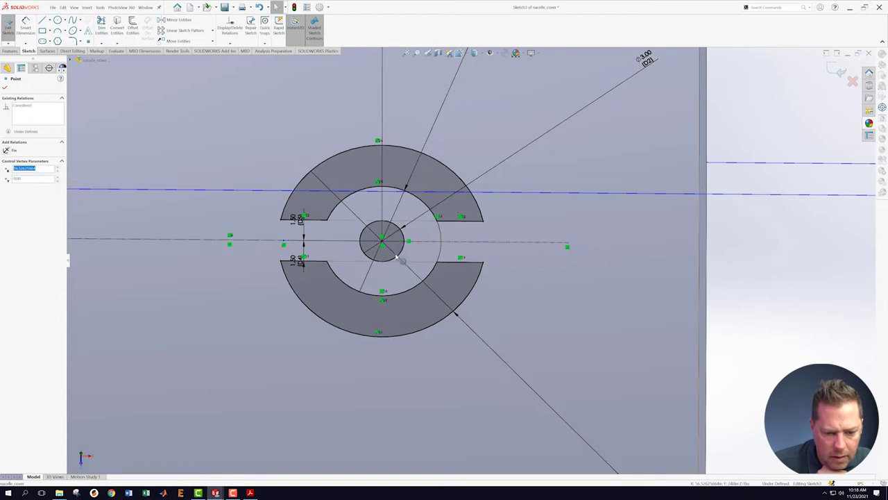
pyautogui.click(402, 297)
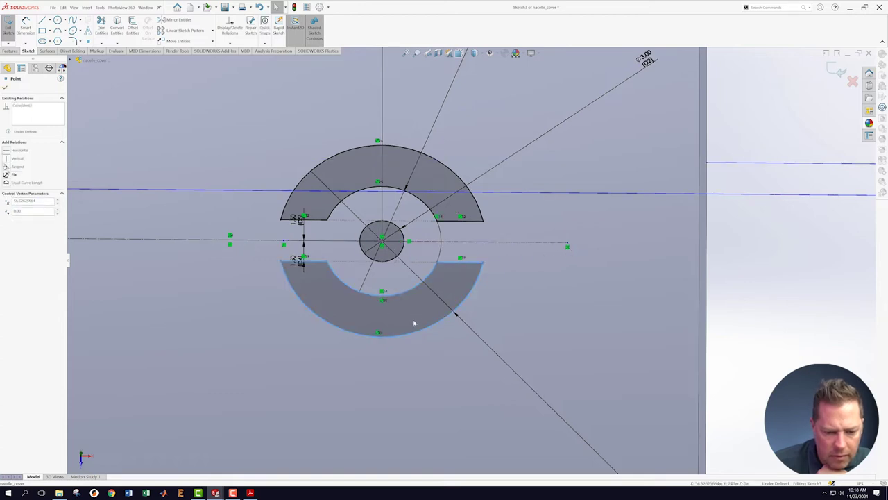
# Check the relations of the vent's offset dimensions, center circle, center point and construction line, and exit the sketch.
pyautogui.click(310, 200)
pyautogui.click(302, 194)
pyautogui.click(368, 238)
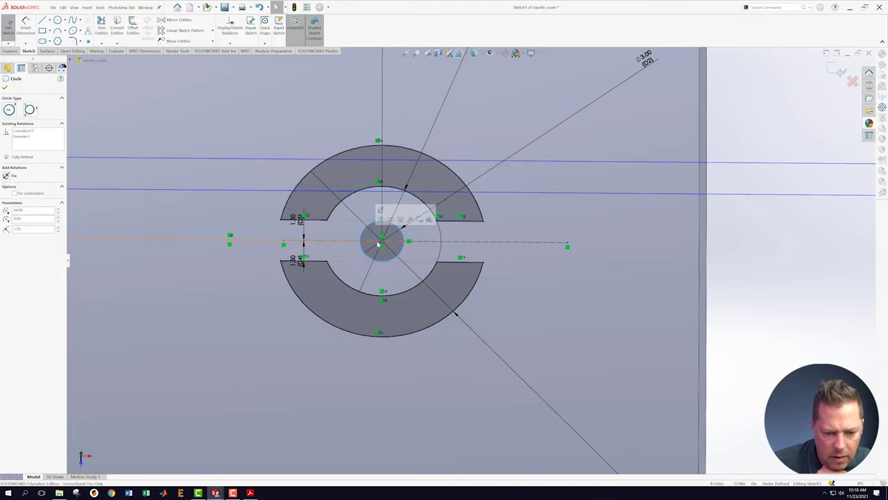
pyautogui.click(382, 240)
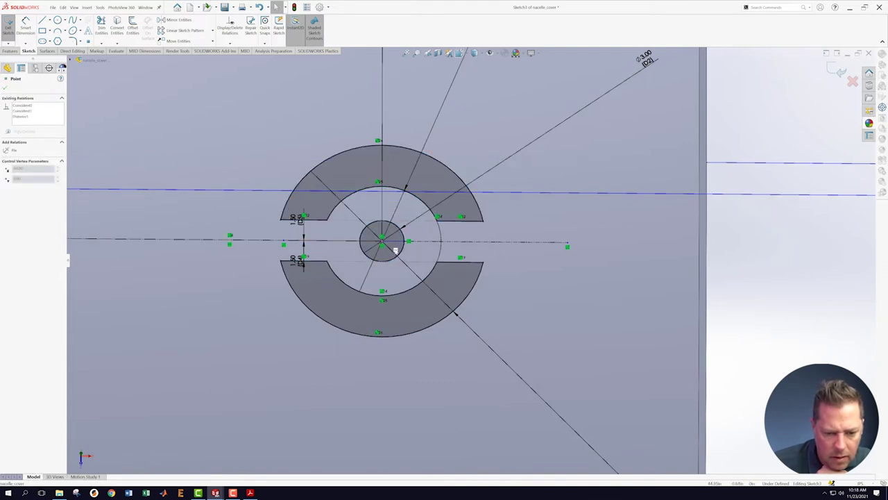
pyautogui.click(395, 243)
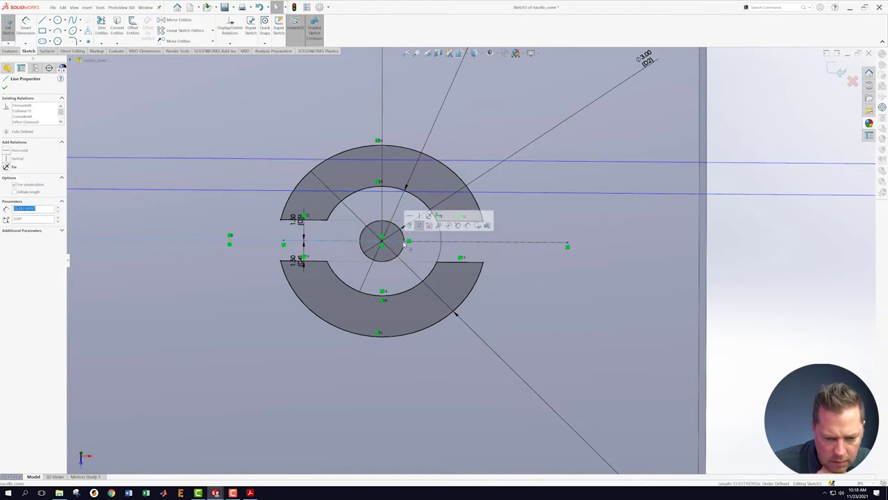
pyautogui.click(408, 242)
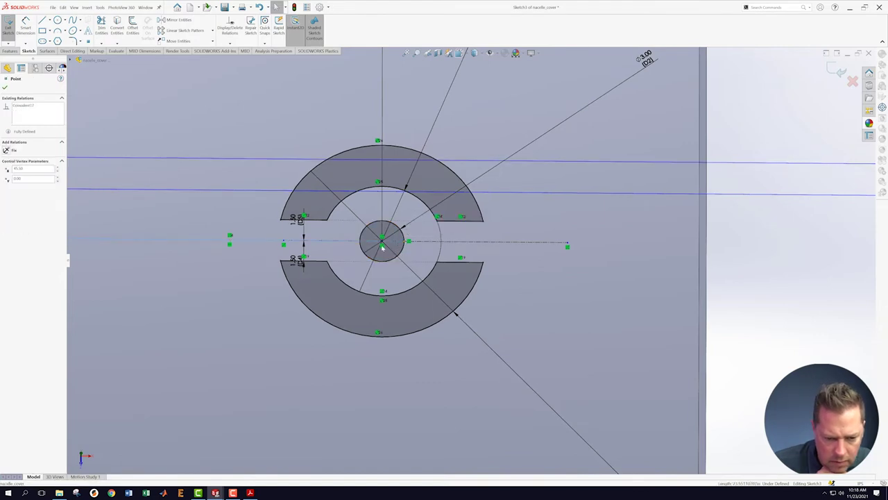
pyautogui.click(231, 240)
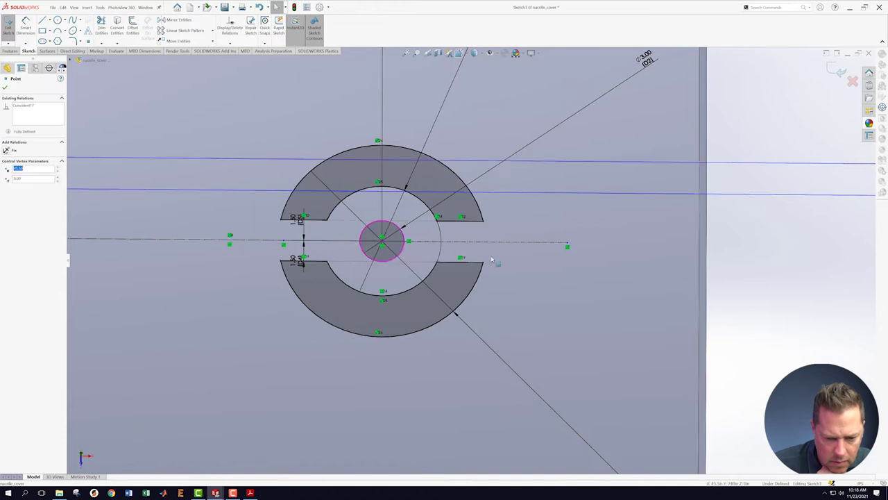
pyautogui.click(552, 279)
pyautogui.scroll(4, 555, 279)
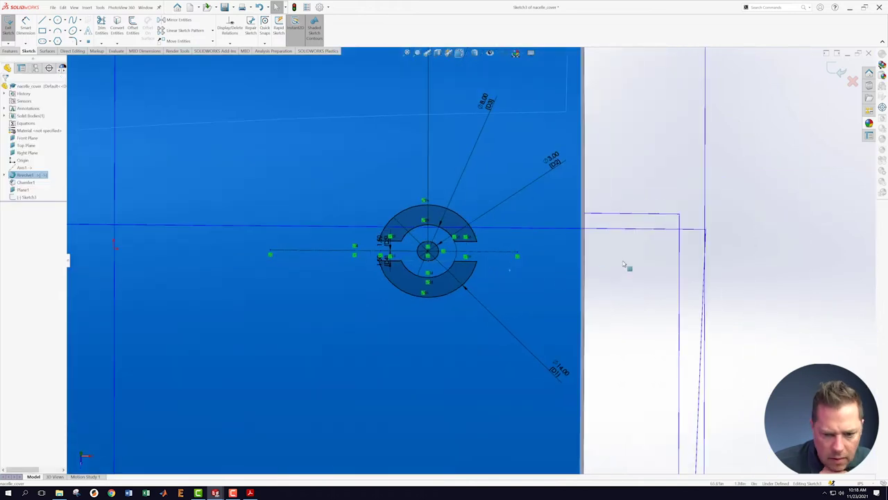
pyautogui.click(668, 171)
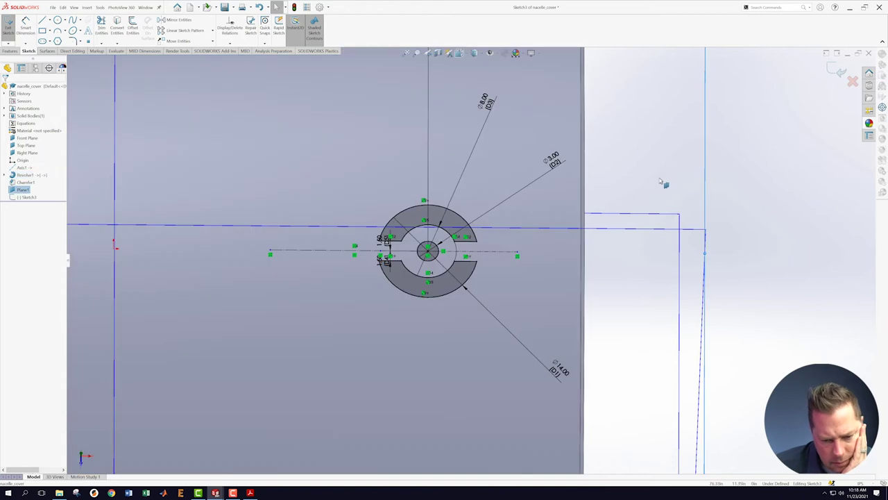
pyautogui.moveTo(595, 289)
pyautogui.mouseDown(button='middle')
pyautogui.moveTo(595, 192)
pyautogui.moveTo(584, 160)
pyautogui.moveTo(582, 256)
pyautogui.mouseUp(button='middle')
pyautogui.scroll(1, 582, 257)
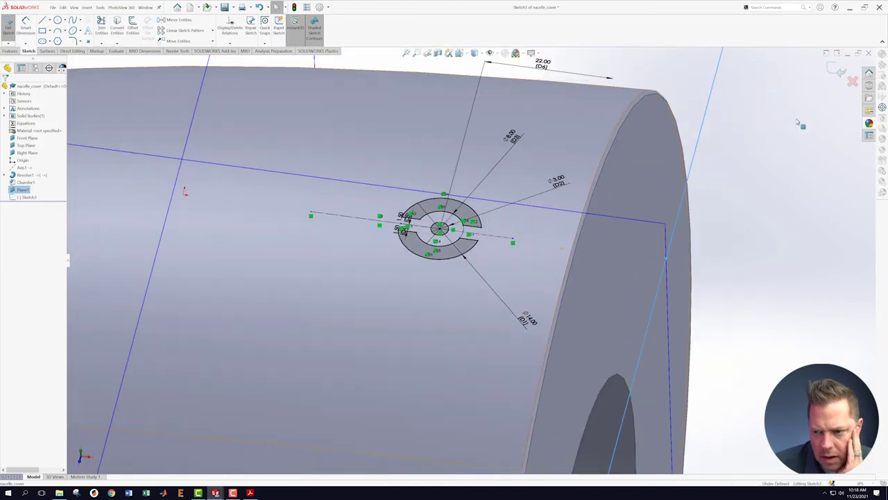
pyautogui.click(839, 71)
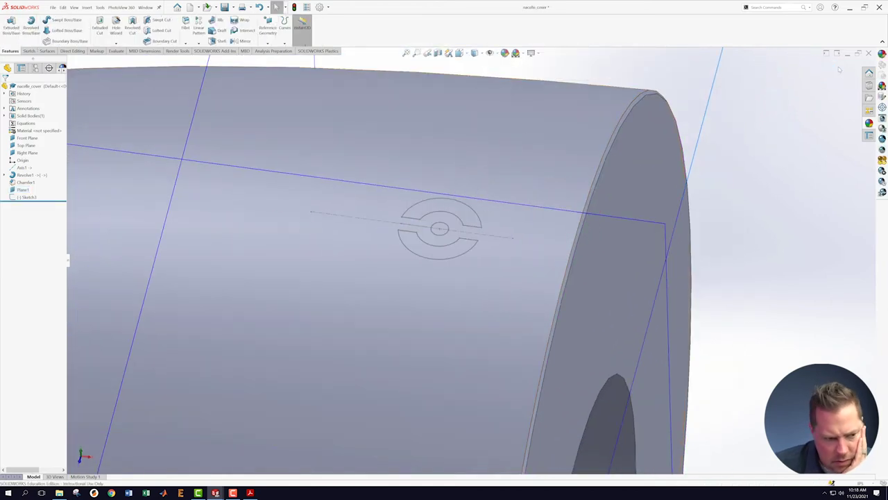
# Cut the vent profile through the nacelle cover with an Extruded Cut set to Through All.
pyautogui.scroll(5, 498, 321)
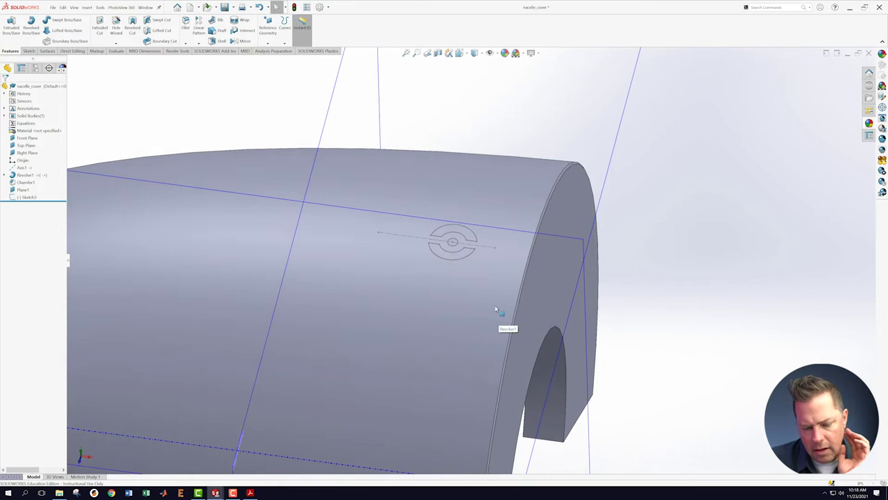
pyautogui.moveTo(446, 281); pyautogui.dragTo(447, 333, button='middle')
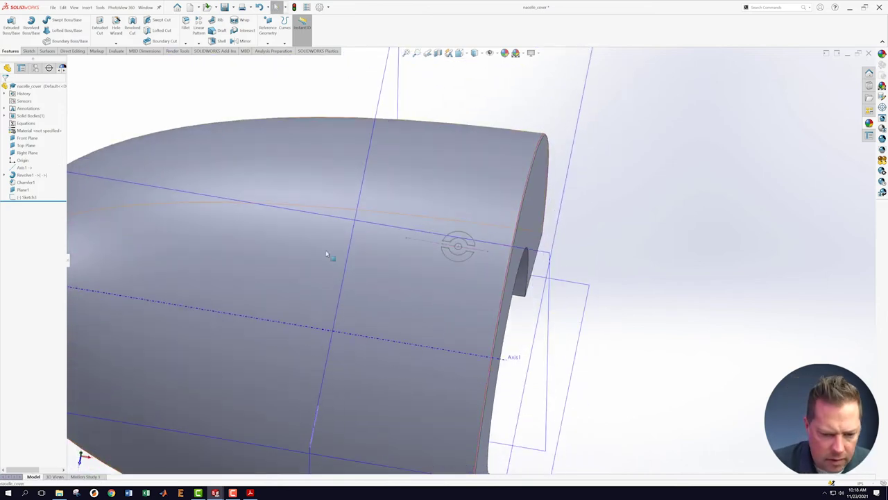
pyautogui.click(27, 197)
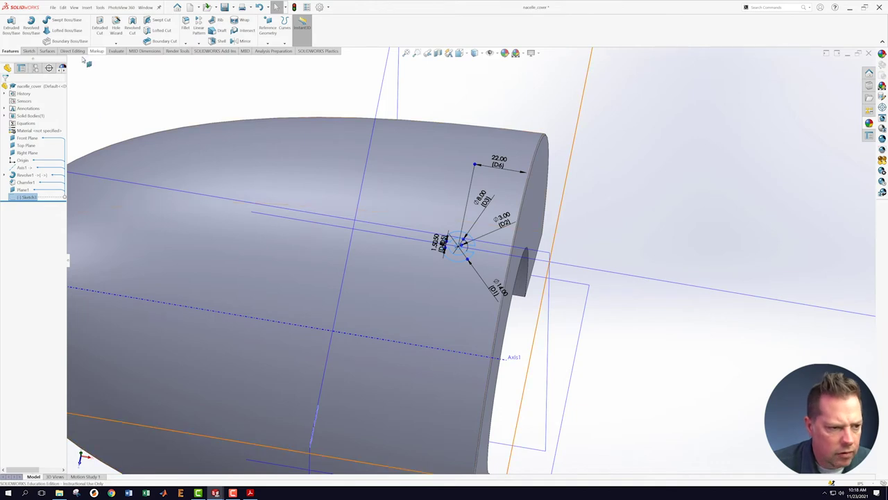
pyautogui.click(28, 51)
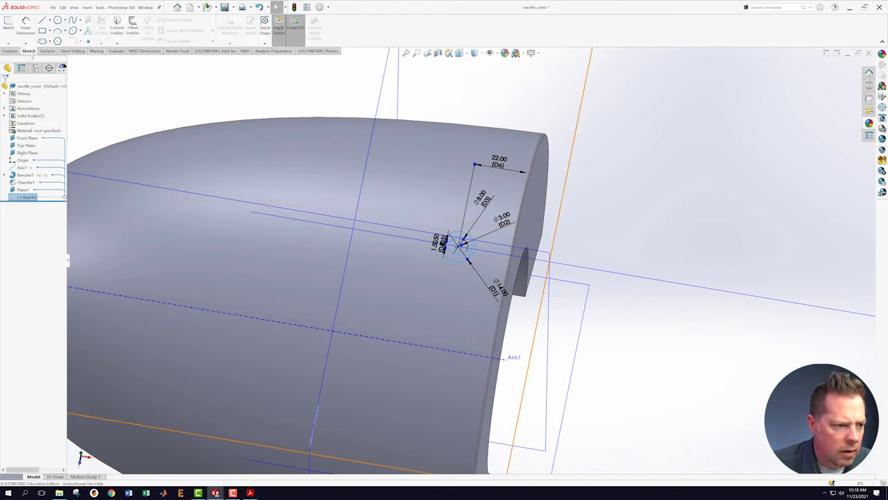
pyautogui.click(10, 51)
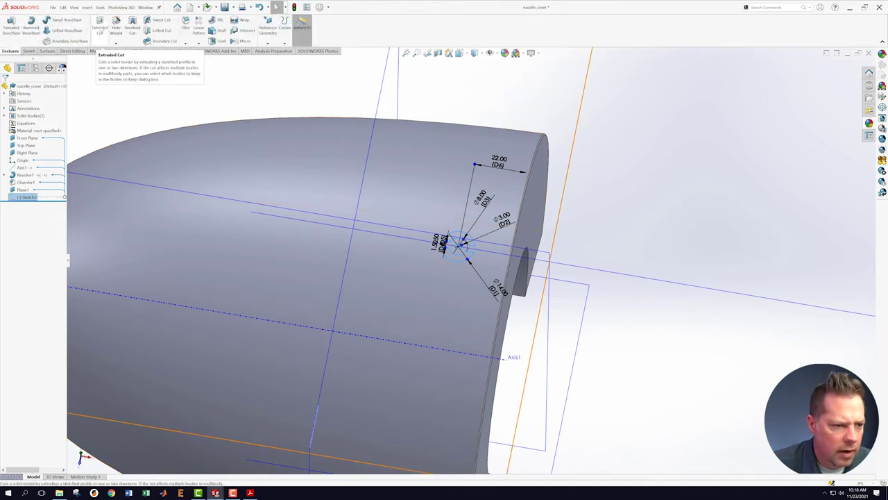
pyautogui.click(101, 28)
pyautogui.moveTo(469, 311); pyautogui.dragTo(157, 164, button='middle')
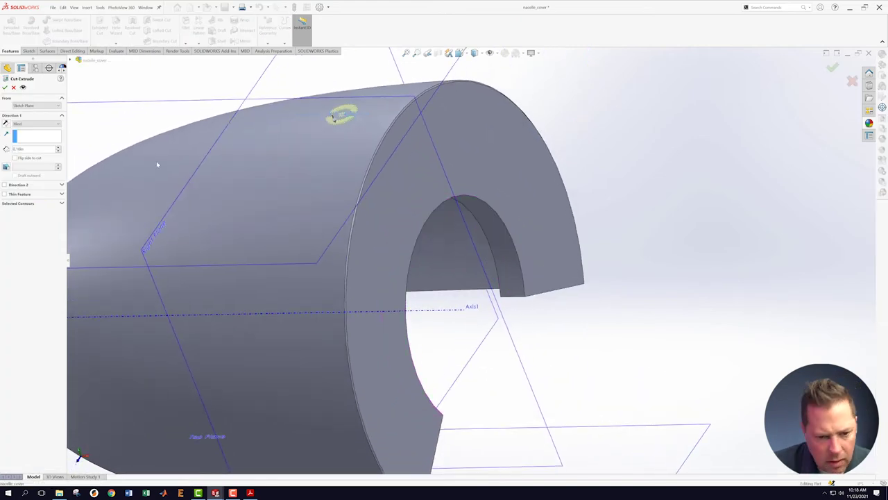
pyautogui.click(24, 125)
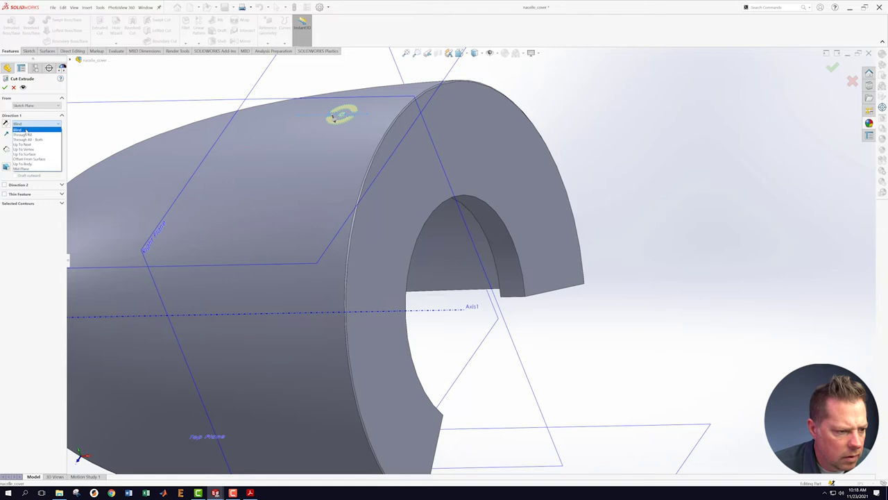
pyautogui.click(26, 135)
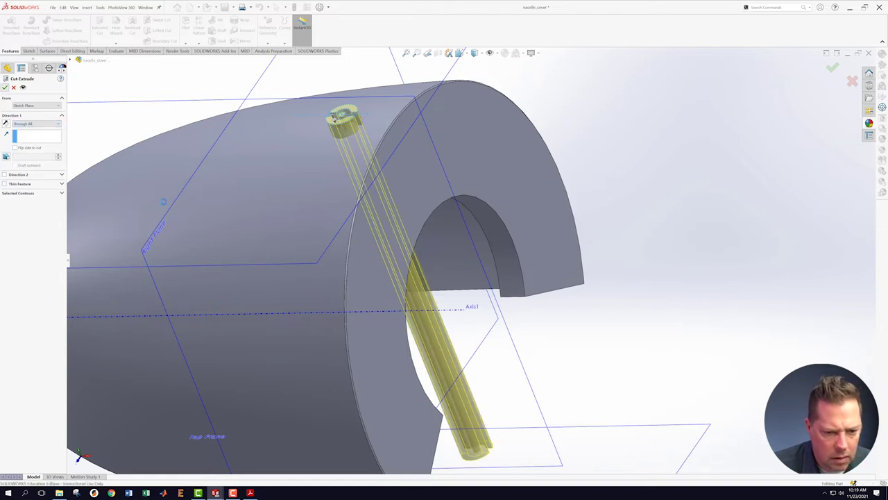
pyautogui.click(5, 87)
# Create a circular pattern of the vent cut about Axis1 with 6 equally spaced instances over 70°.
pyautogui.moveTo(298, 230); pyautogui.dragTo(309, 129, button='middle')
pyautogui.moveTo(379, 222); pyautogui.dragTo(363, 196, button='middle')
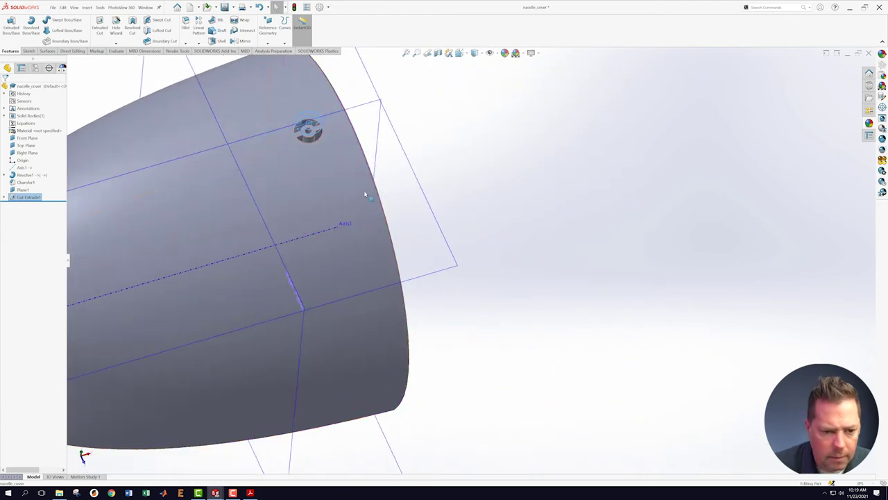
pyautogui.scroll(6, 476, 245)
pyautogui.scroll(-2, 503, 251)
pyautogui.moveTo(506, 259); pyautogui.dragTo(462, 257, button='middle')
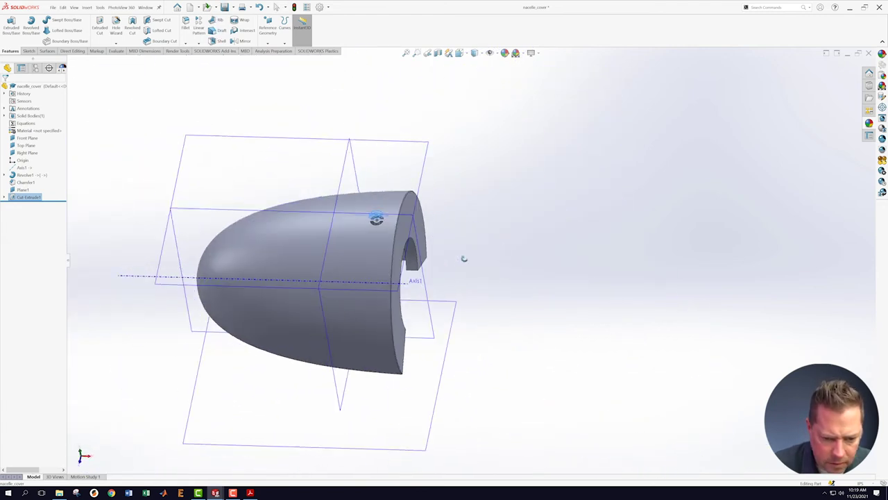
pyautogui.moveTo(28, 197); pyautogui.dragTo(31, 183)
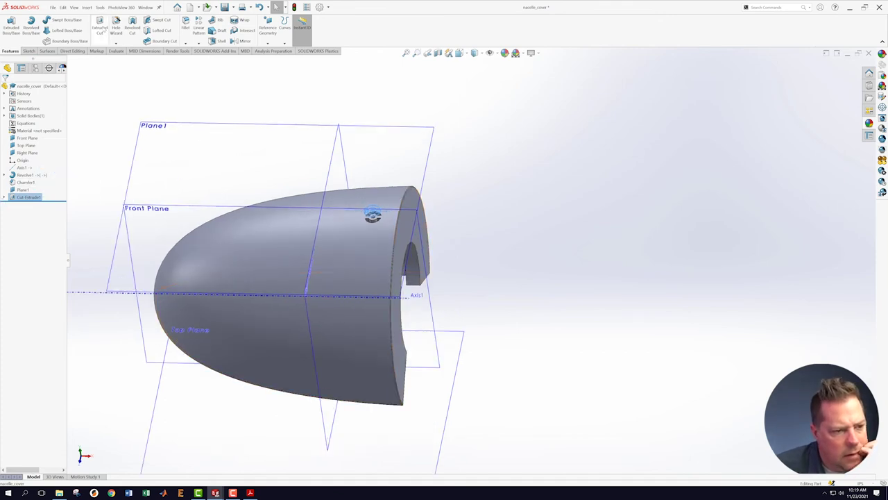
pyautogui.click(199, 40)
pyautogui.click(210, 60)
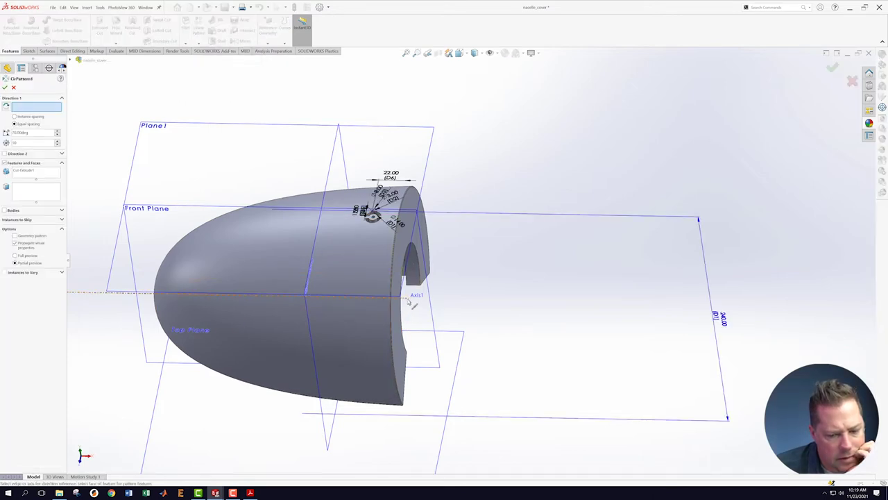
pyautogui.click(406, 296)
pyautogui.moveTo(512, 307); pyautogui.dragTo(470, 329, button='middle')
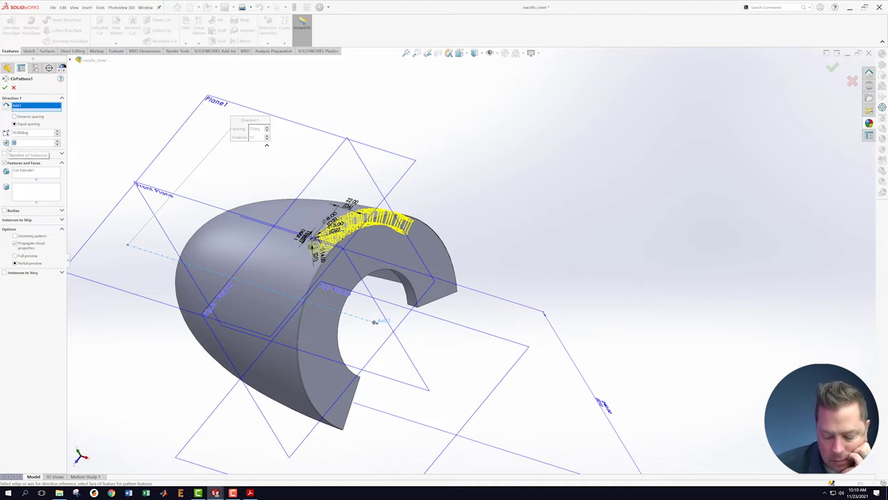
pyautogui.write('6')
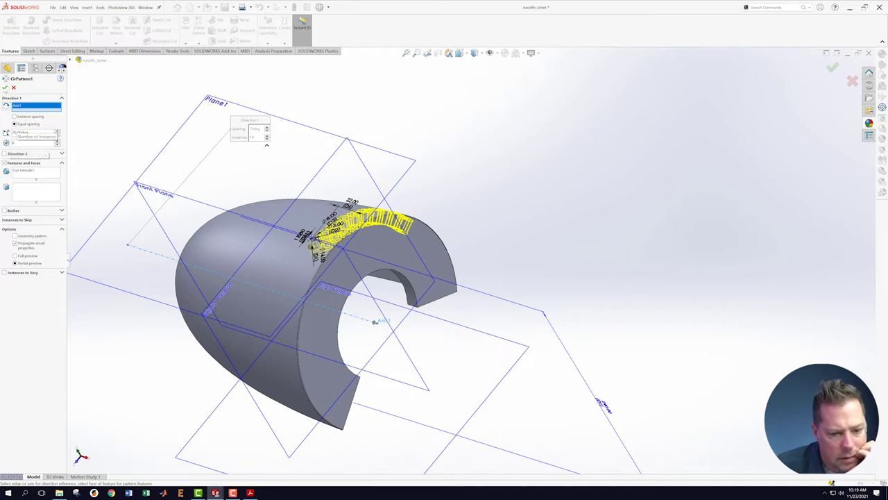
pyautogui.click(5, 87)
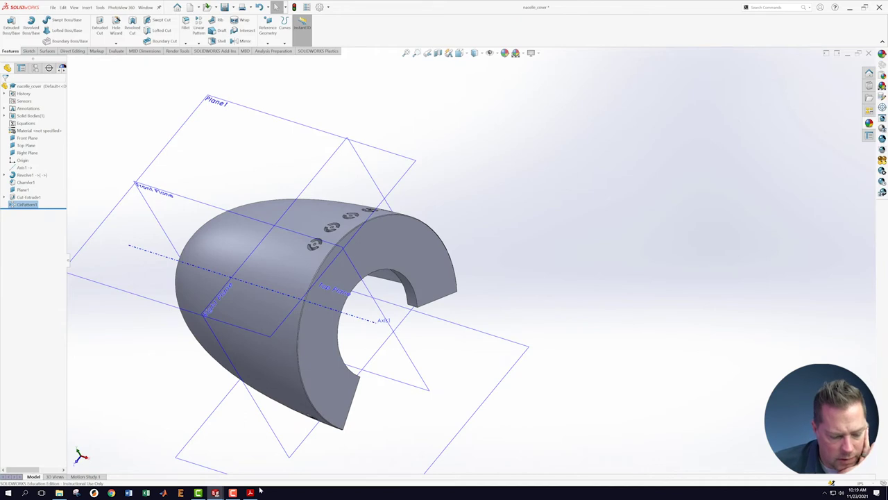
# Switch to Acrobat and check the vent instance count and angular spacing on the Nacelle Cover drawing.
pyautogui.click(258, 491)
pyautogui.scroll(5, 441, 163)
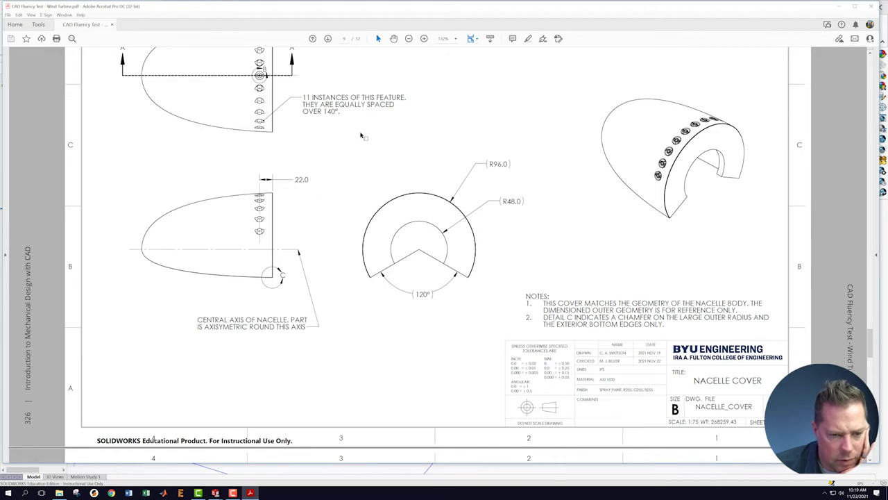
pyautogui.scroll(1, 360, 135)
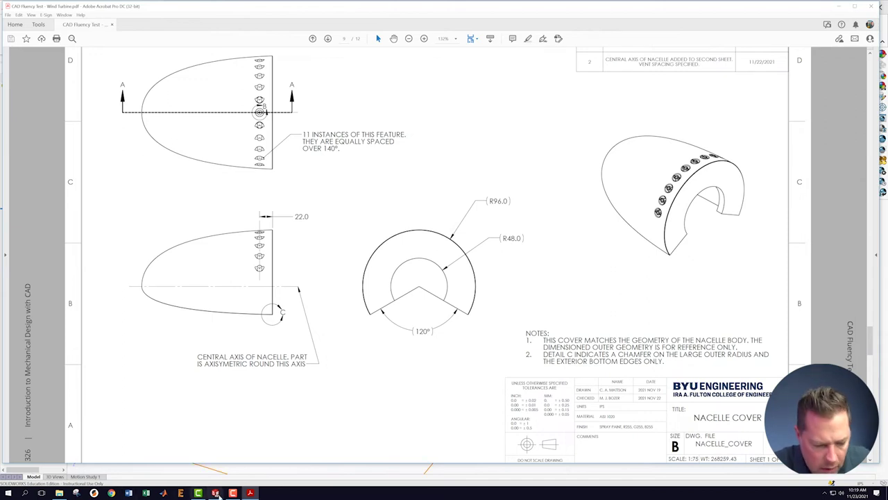
# Switch back to the nacelle_cover part in SOLIDWORKS and open the vent's circular pattern for editing.
pyautogui.moveTo(216, 493)
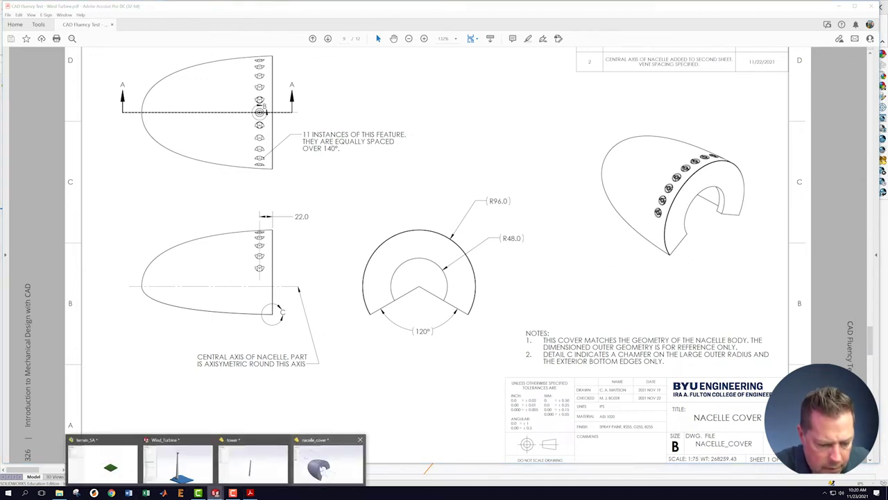
pyautogui.click(326, 461)
pyautogui.moveTo(479, 186); pyautogui.dragTo(531, 194, button='middle')
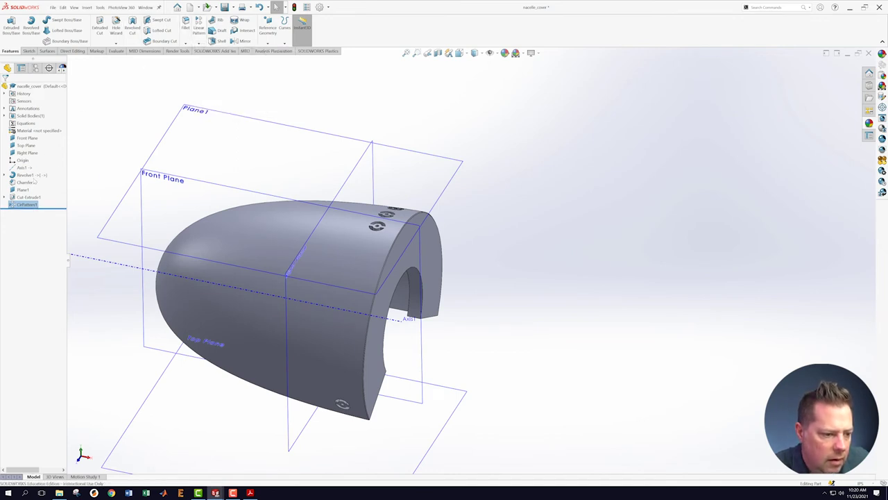
pyautogui.rightClick(26, 204)
pyautogui.click(26, 187)
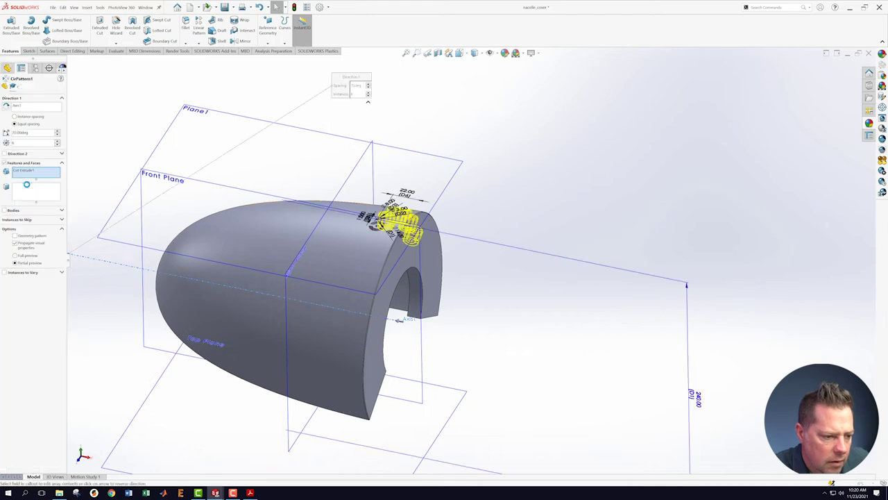
# Enable Direction 2 in the vent's circular pattern with a 70° angle and 6 instances.
pyautogui.click(5, 154)
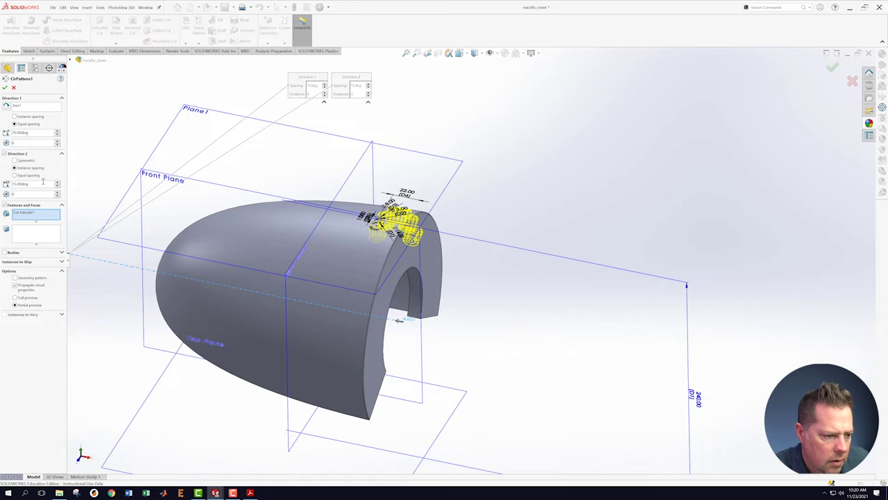
pyautogui.write('70')
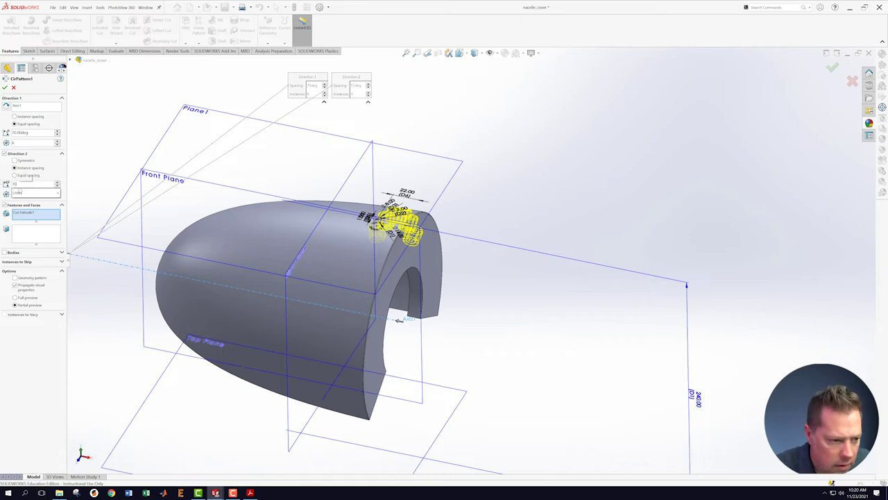
pyautogui.press('Return')
pyautogui.click(37, 194)
pyautogui.press('BackSpace')
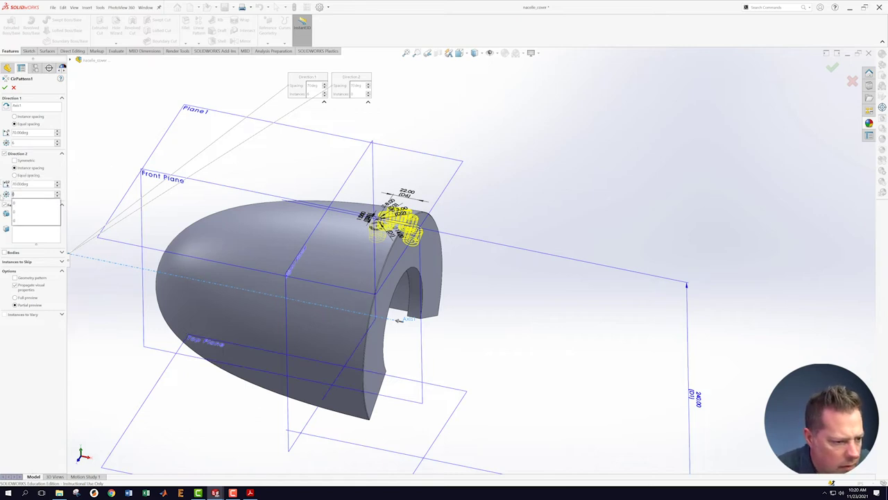
pyautogui.write('6')
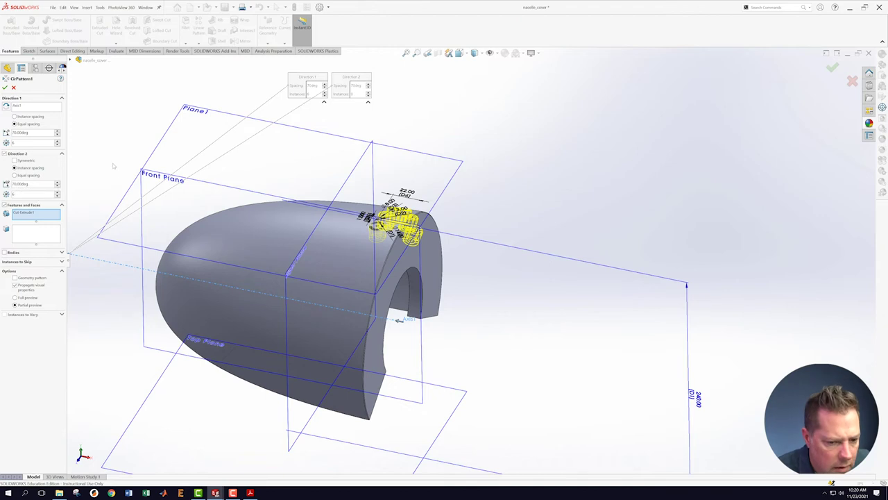
pyautogui.moveTo(134, 156); pyautogui.dragTo(91, 160, button='middle')
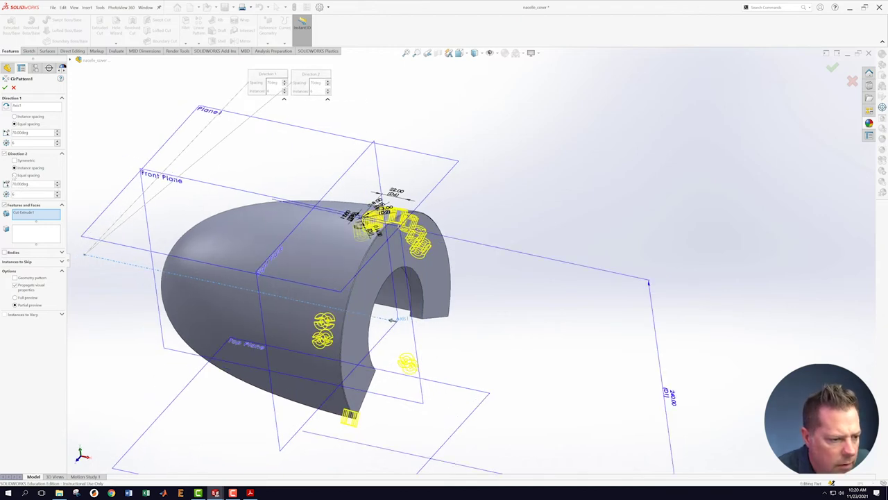
# Switch Direction 2 of the vent pattern to equal spacing, accept the pattern and rebuild the part.
pyautogui.click(14, 175)
pyautogui.moveTo(113, 168); pyautogui.dragTo(49, 117, button='middle')
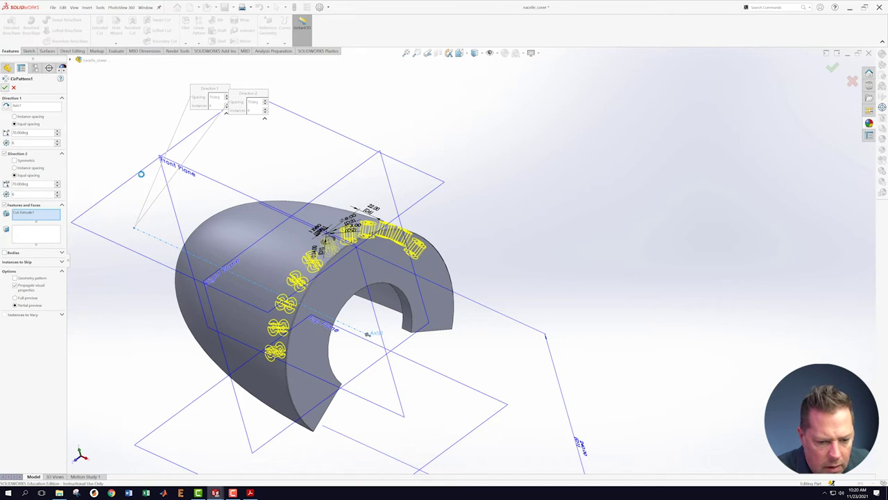
pyautogui.press('Return')
pyautogui.moveTo(183, 223); pyautogui.dragTo(160, 70, button='middle')
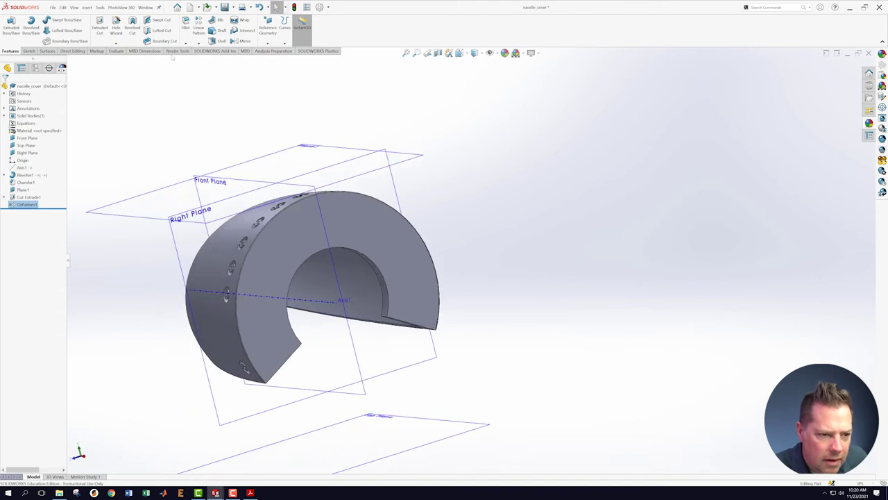
pyautogui.click(294, 7)
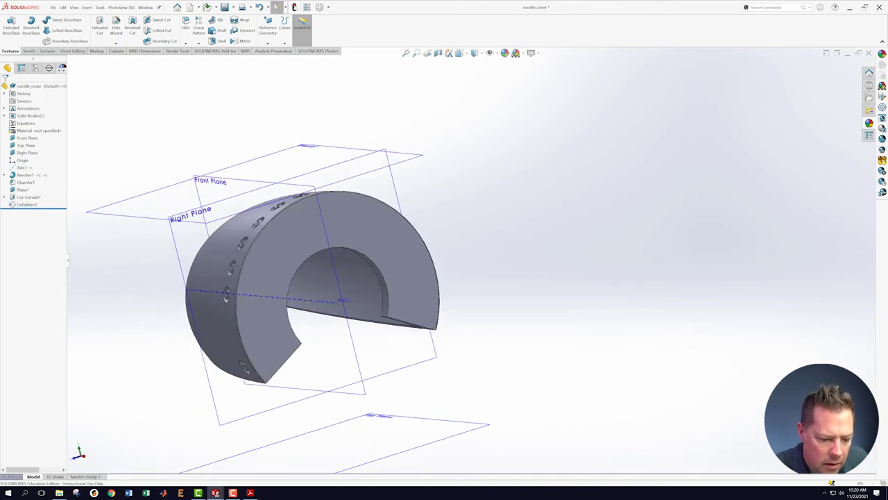
pyautogui.moveTo(252, 277); pyautogui.dragTo(329, 299, button='middle')
pyautogui.moveTo(457, 325); pyautogui.dragTo(250, 367, button='middle')
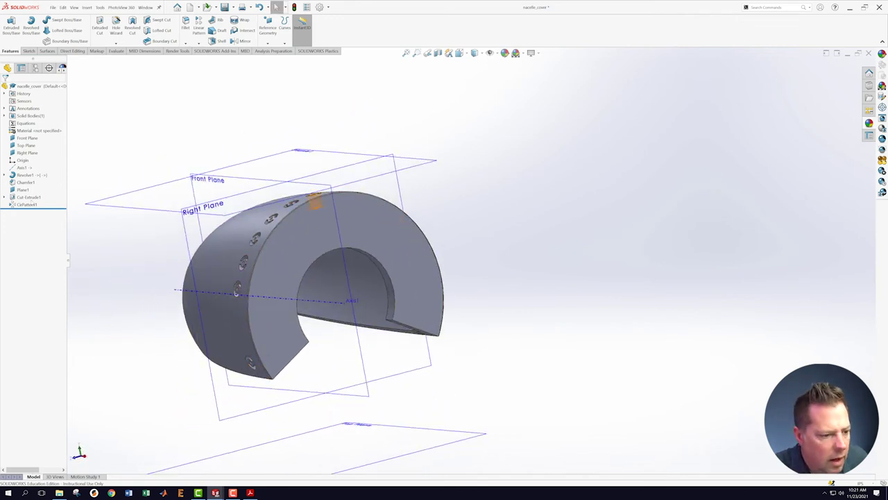
# Open the vent's Cut-Extrude1 feature for editing and change its end condition to Blind.
pyautogui.rightClick(25, 197)
pyautogui.click(26, 180)
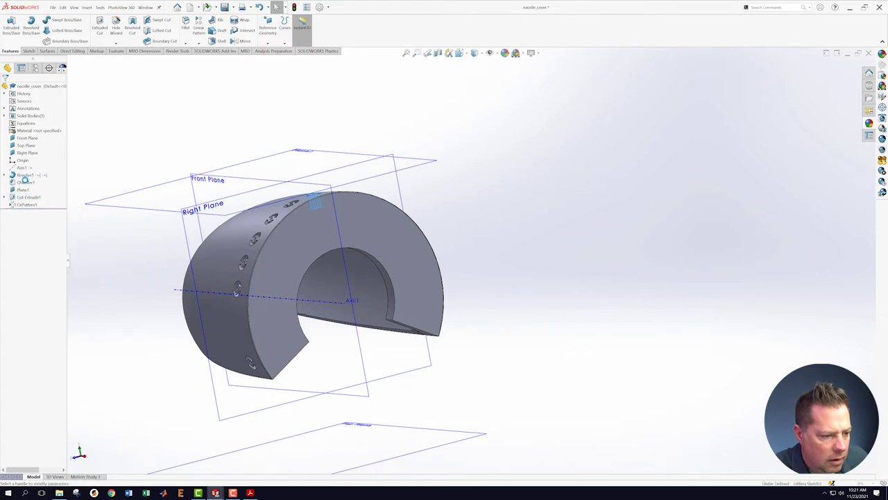
pyautogui.click(38, 124)
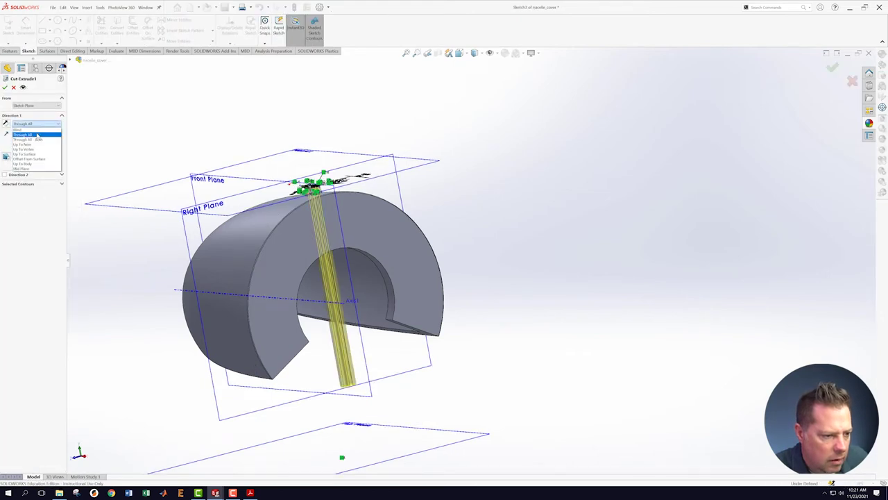
pyautogui.click(35, 130)
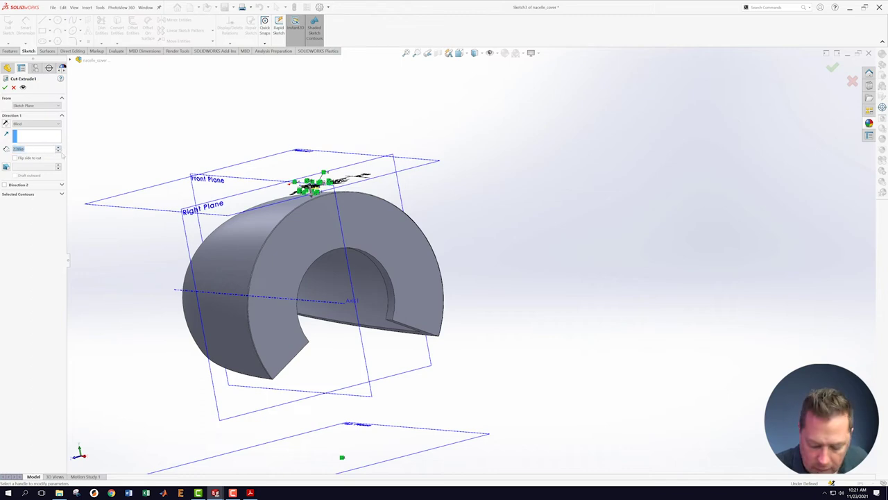
# Try blind depths of 15 in and 2 in for the vent cut.
pyautogui.write('3')
pyautogui.press('Return')
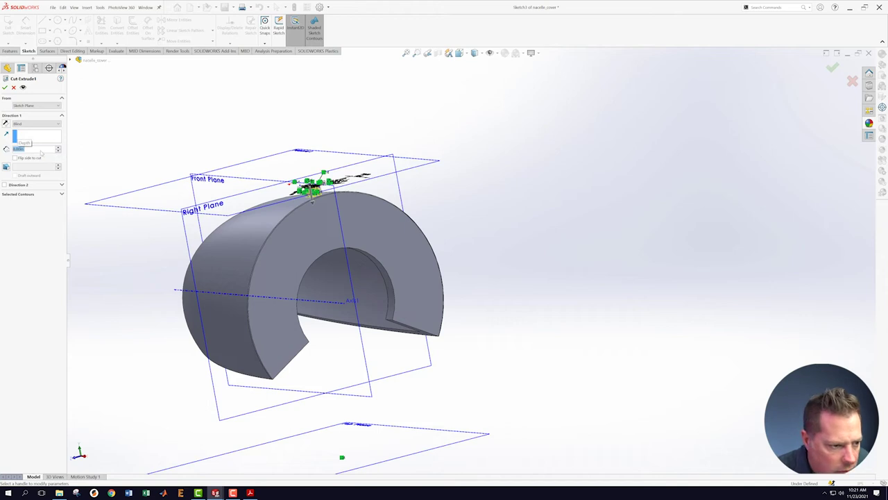
pyautogui.write('15')
pyautogui.press('Return')
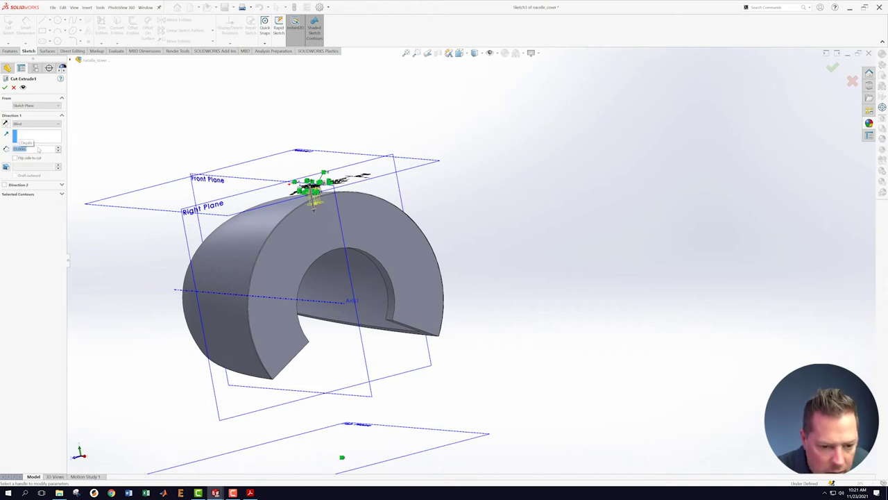
pyautogui.write('2')
pyautogui.press('Return')
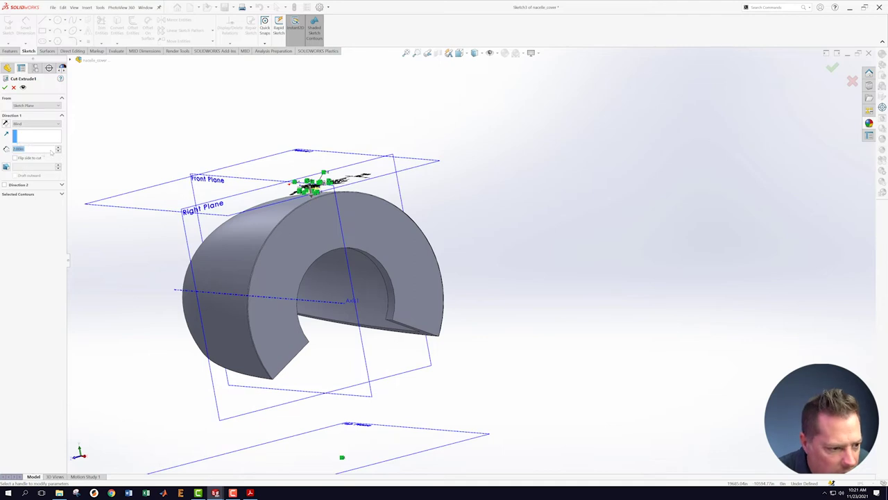
# Set the vent cut's blind depth to 20 in and accept the feature.
pyautogui.write('20')
pyautogui.press('Return')
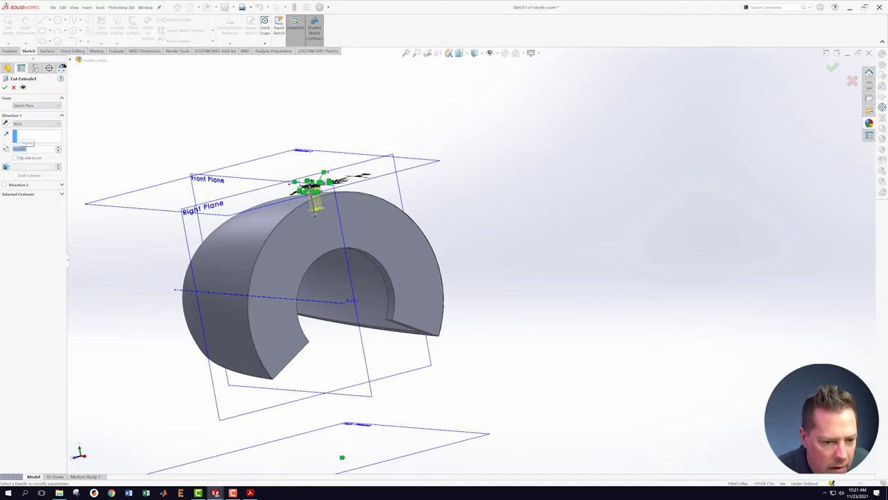
pyautogui.moveTo(557, 267); pyautogui.dragTo(496, 111, button='middle')
pyautogui.click(5, 88)
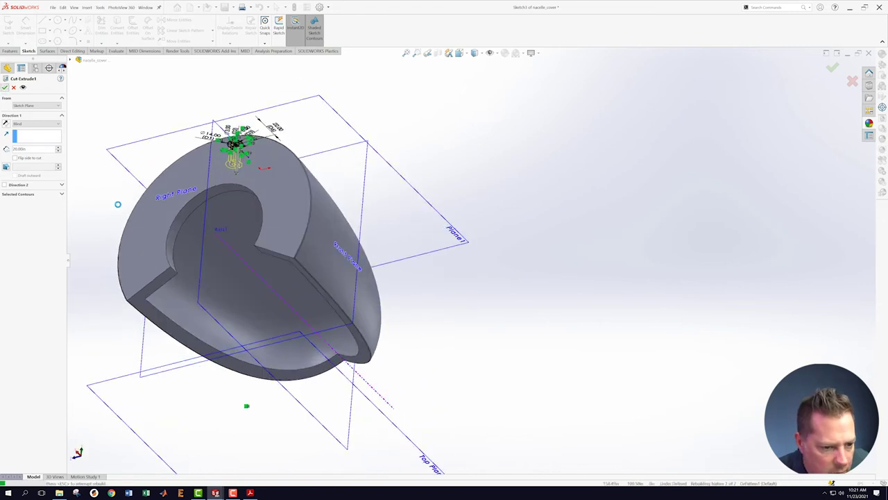
pyautogui.moveTo(260, 280); pyautogui.dragTo(369, 339, button='middle')
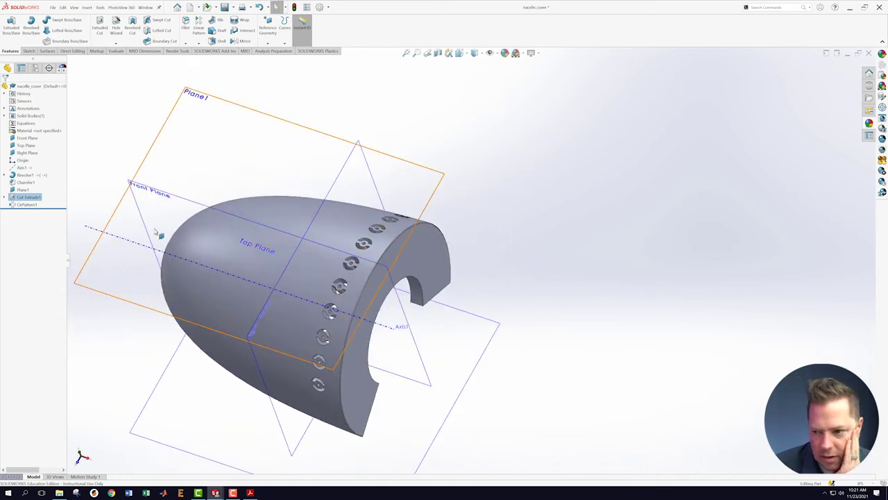
pyautogui.moveTo(515, 313); pyautogui.dragTo(517, 240, button='middle')
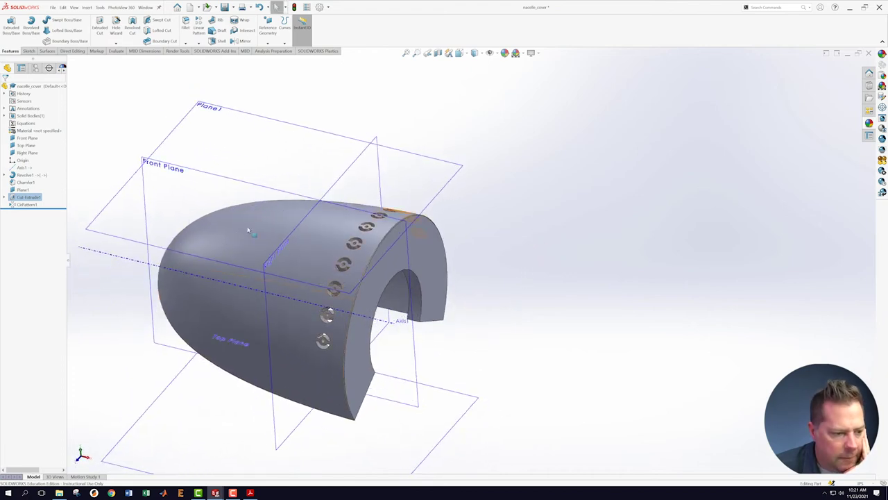
# Roll the model back to before the circular pattern and start a Fillet on the outer arc edges of both vent openings.
pyautogui.moveTo(54, 207); pyautogui.dragTo(55, 199)
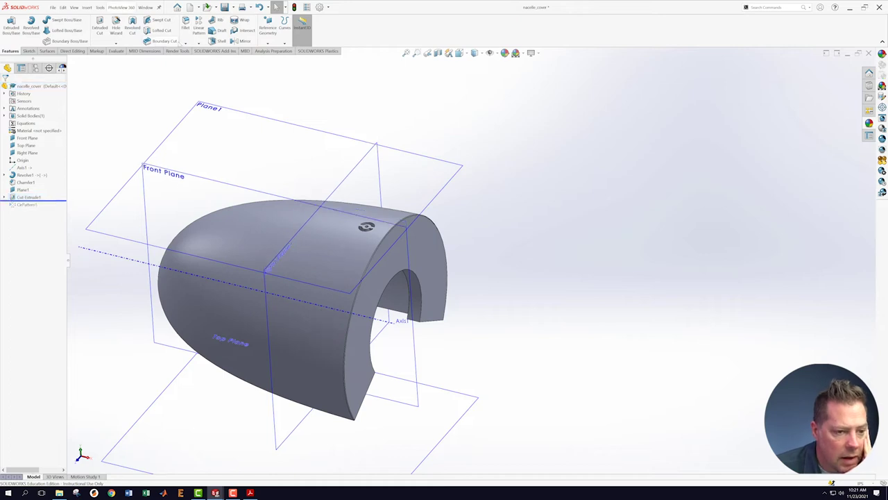
pyautogui.click(186, 23)
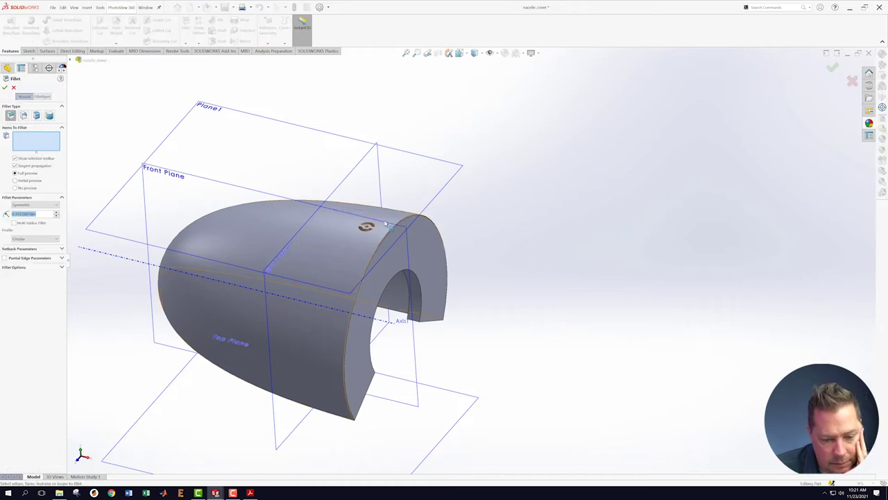
pyautogui.scroll(-5, 376, 240)
pyautogui.scroll(-1, 304, 214)
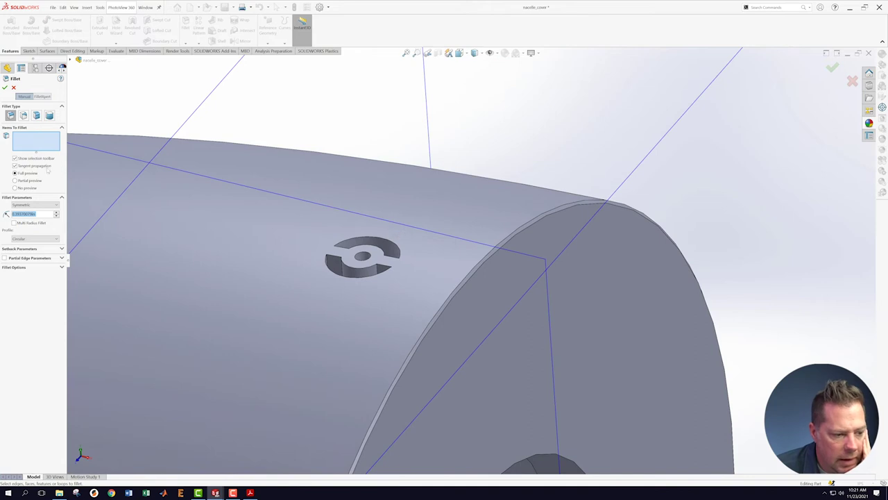
pyautogui.scroll(-1, 389, 248)
pyautogui.scroll(-1, 324, 238)
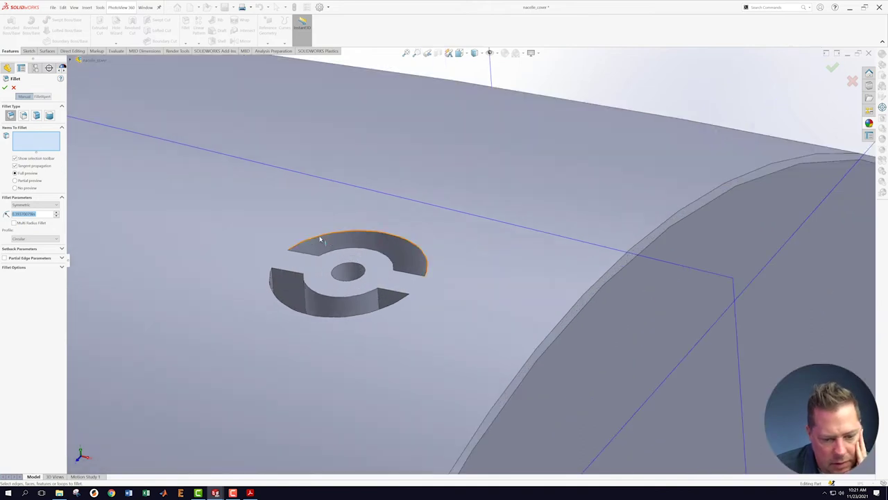
pyautogui.click(321, 241)
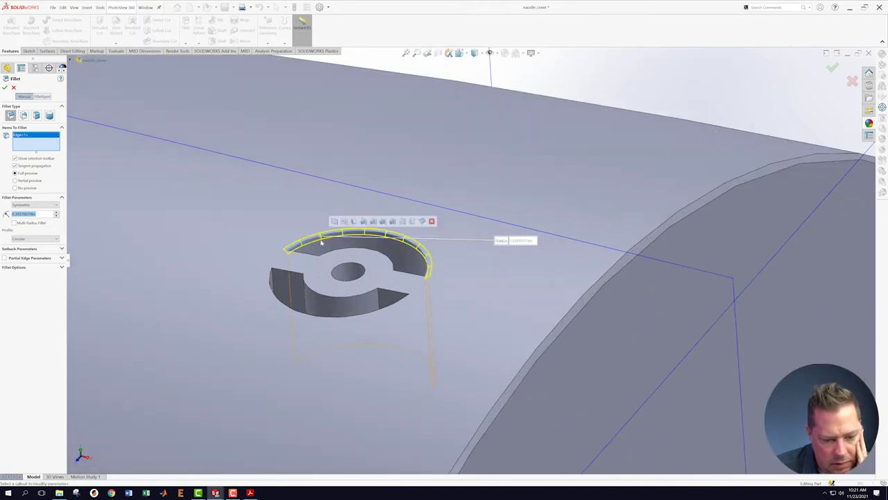
pyautogui.click(285, 274)
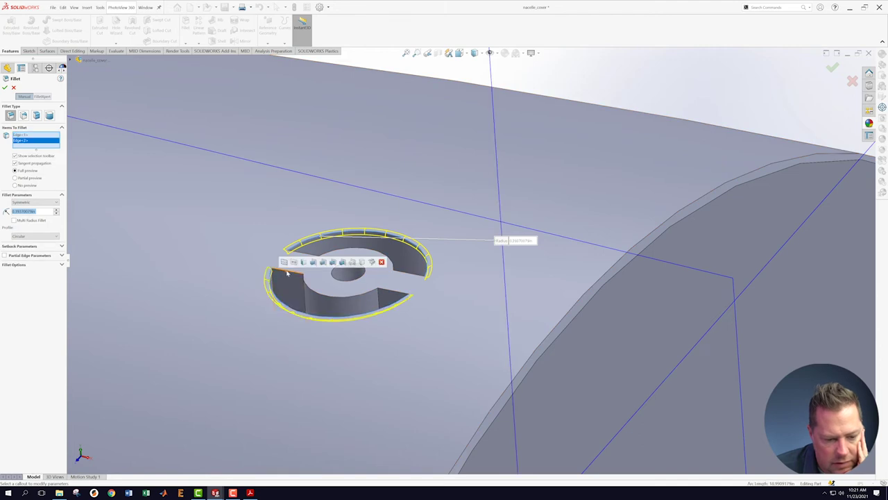
# Add the straight and inner arc edges of one vent opening and the centre hole's edge to the fillet.
pyautogui.click(287, 273)
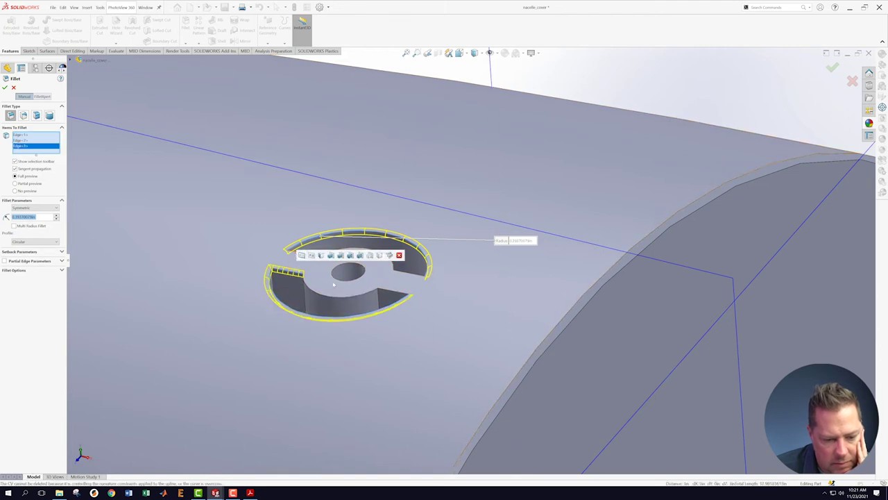
pyautogui.click(381, 299)
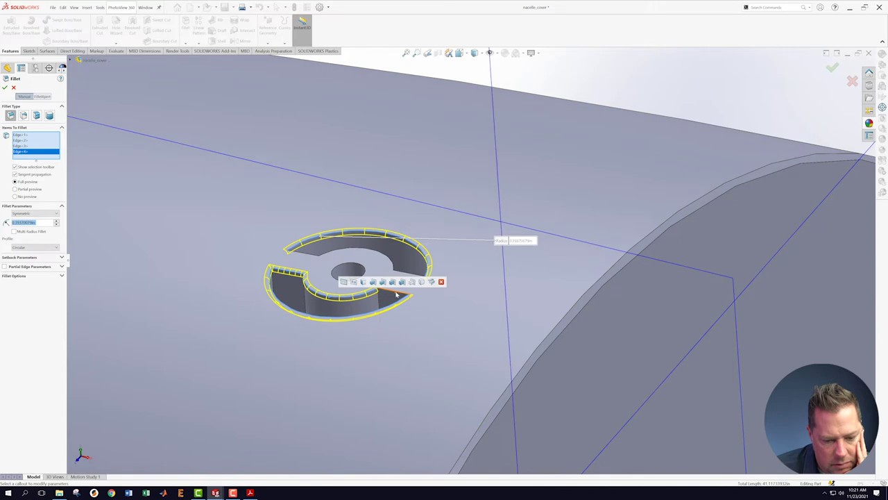
pyautogui.click(394, 292)
pyautogui.scroll(3, 354, 269)
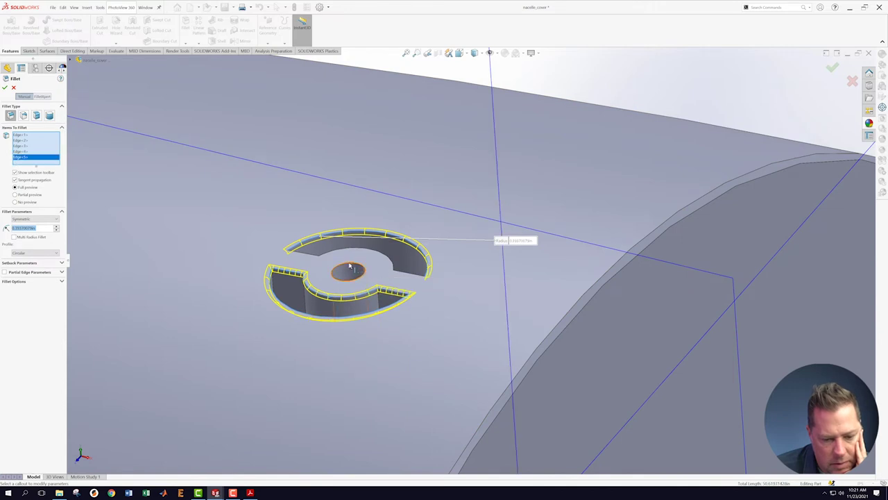
pyautogui.click(354, 270)
# Add the straight and inner arc edges of the other vent opening to the fillet.
pyautogui.moveTo(551, 245); pyautogui.dragTo(438, 265, button='middle')
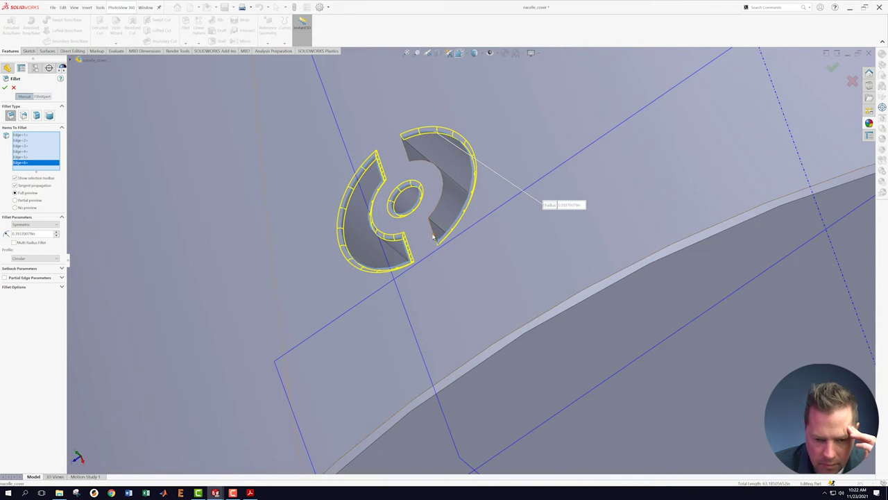
pyautogui.click(434, 236)
pyautogui.click(438, 213)
pyautogui.click(406, 148)
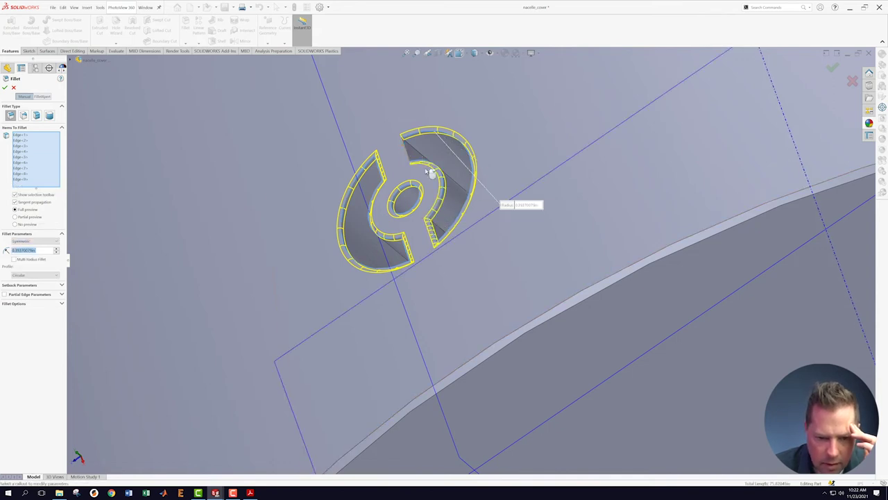
# Set the vent edge fillet's radius to 1 in and apply it.
pyautogui.scroll(5, 456, 190)
pyautogui.moveTo(406, 294); pyautogui.dragTo(185, 218, button='middle')
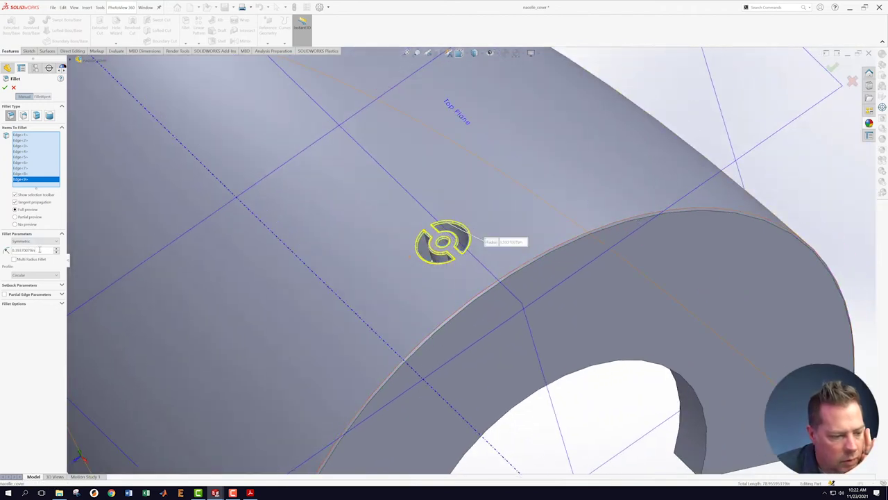
pyautogui.write('1')
pyautogui.press('Return')
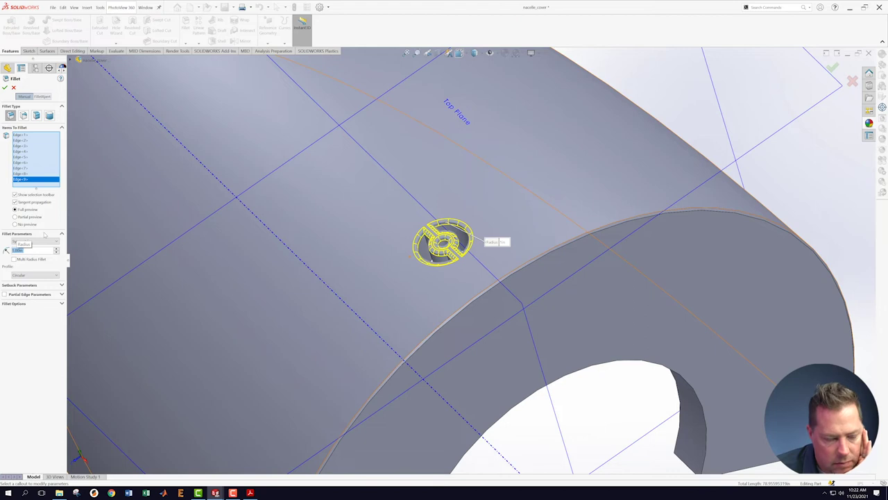
pyautogui.press('Return')
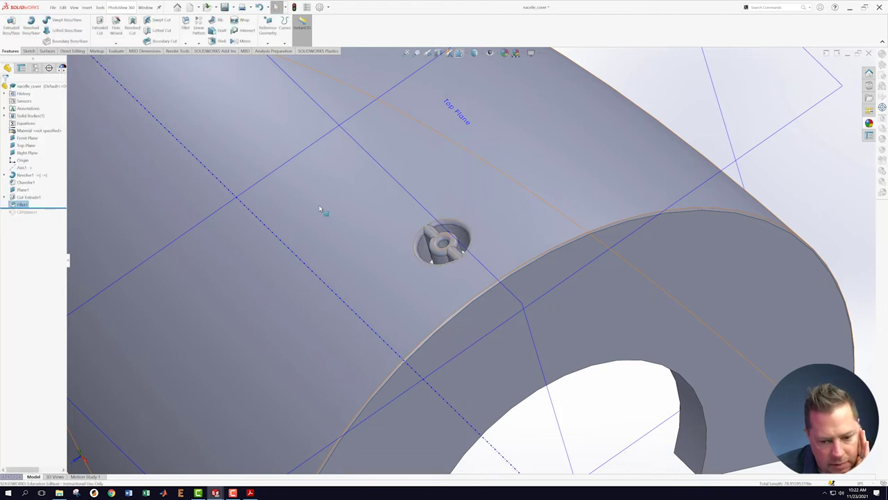
pyautogui.scroll(4, 489, 236)
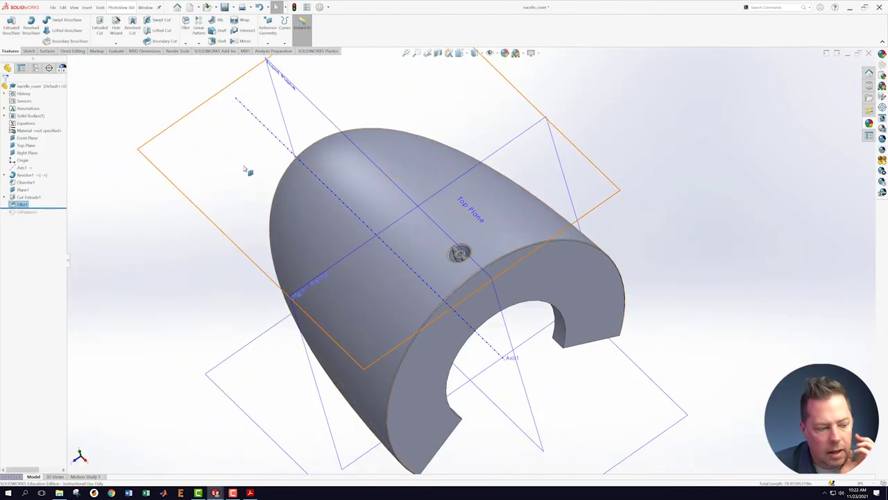
# Roll the history forward to include the circular pattern and add the fillet to its patterned features alongside the cut.
pyautogui.moveTo(48, 208); pyautogui.dragTo(42, 215)
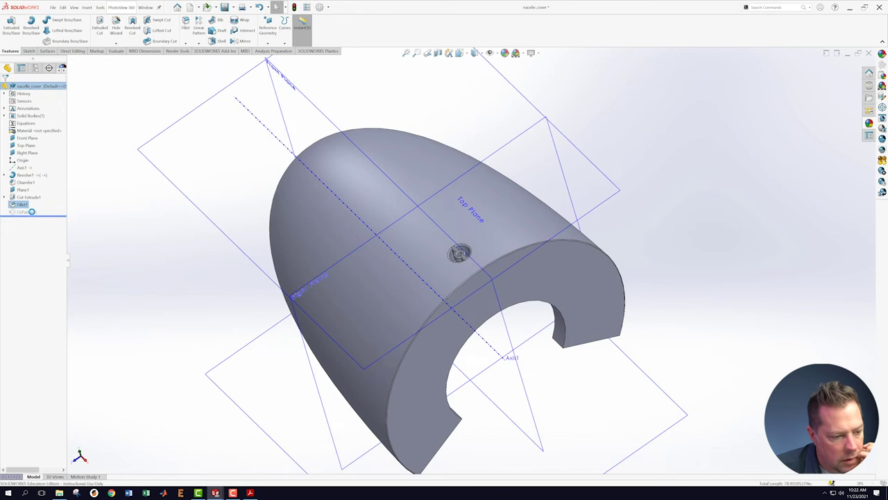
pyautogui.rightClick(25, 212)
pyautogui.click(34, 195)
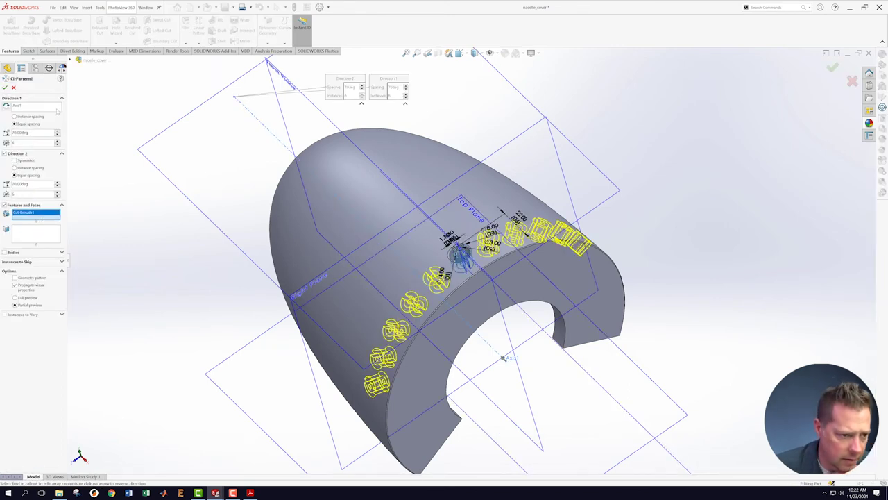
pyautogui.click(70, 60)
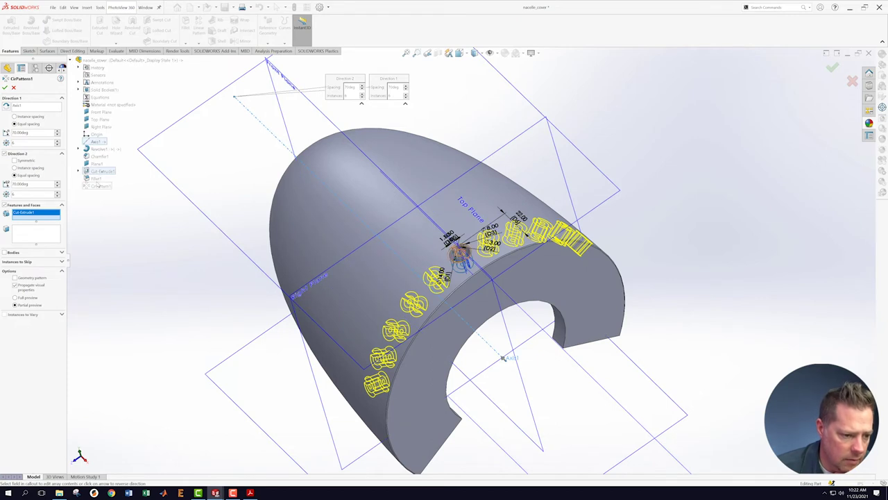
pyautogui.click(96, 179)
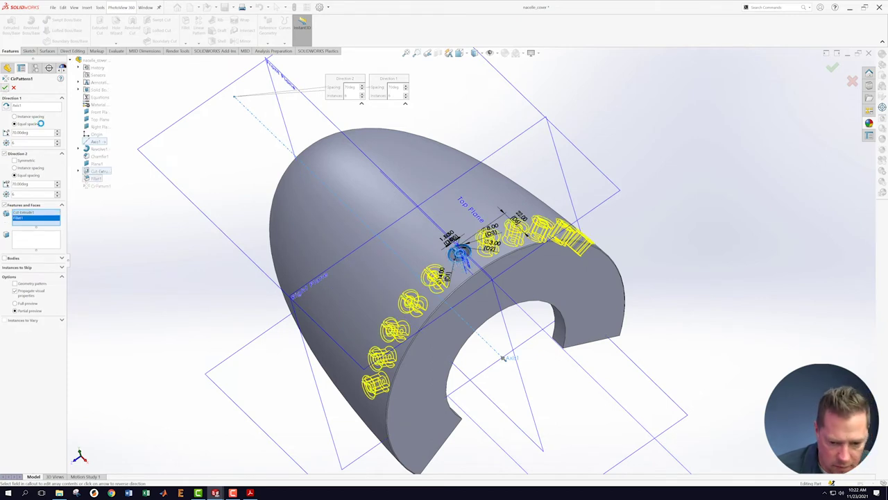
pyautogui.press('Return')
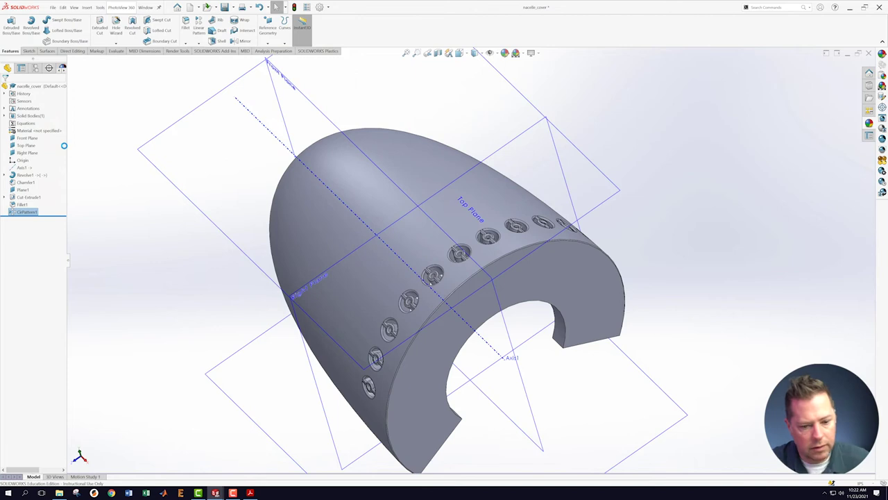
# Inspect the patterned vents on the nacelle cover and check the material and finish in the Acrobat drawing before returning to SOLIDWORKS.
pyautogui.moveTo(289, 284); pyautogui.dragTo(370, 232, button='middle')
pyautogui.scroll(5, 371, 231)
pyautogui.scroll(-2, 529, 237)
pyautogui.moveTo(521, 236); pyautogui.dragTo(472, 239, button='middle')
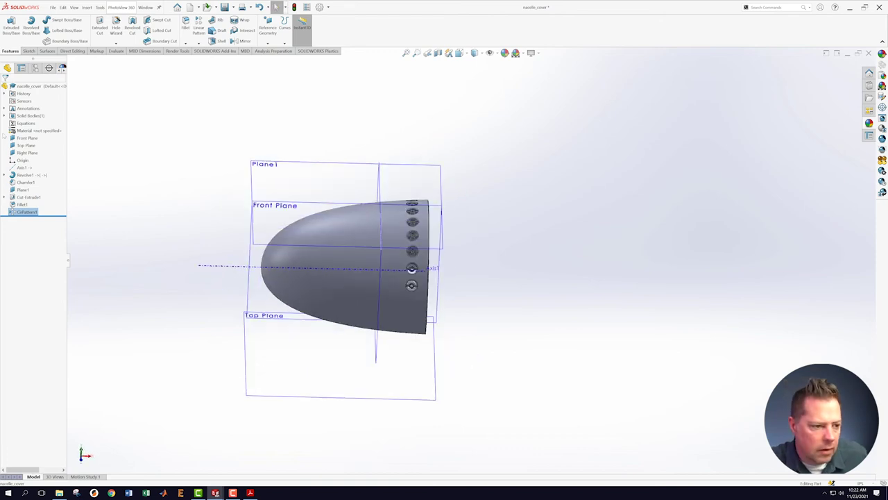
pyautogui.click(250, 492)
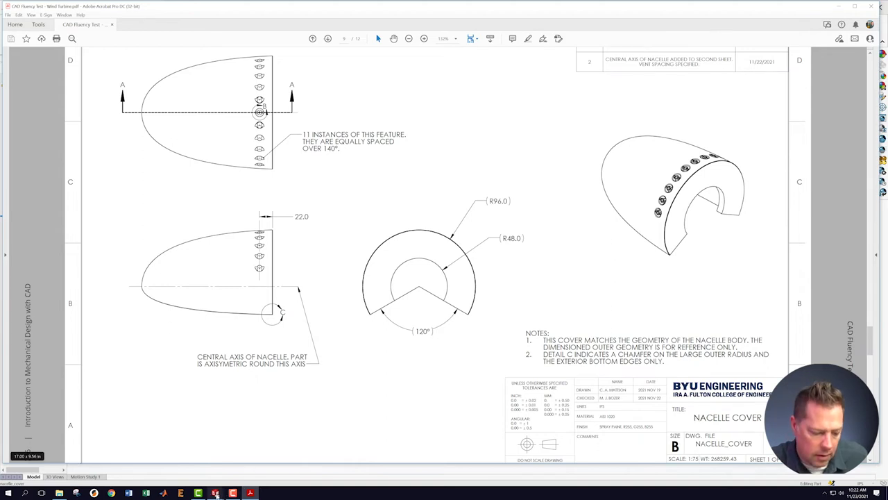
pyautogui.moveTo(216, 493)
pyautogui.click(328, 463)
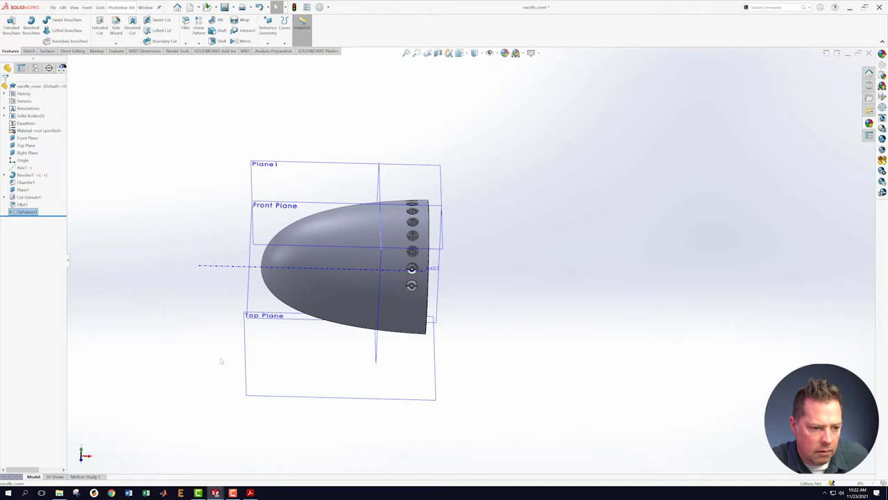
# Assign AISI 1020 steel as the nacelle cover's material.
pyautogui.moveTo(107, 197); pyautogui.dragTo(146, 215, button='middle')
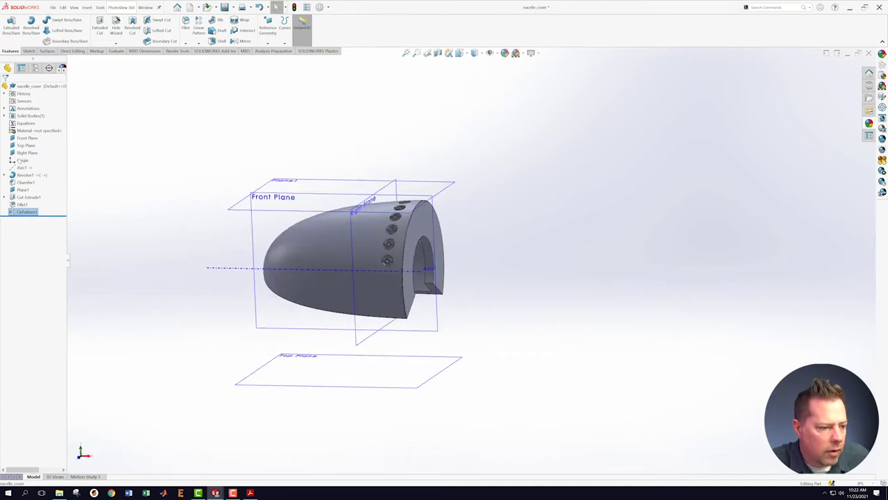
pyautogui.rightClick(29, 131)
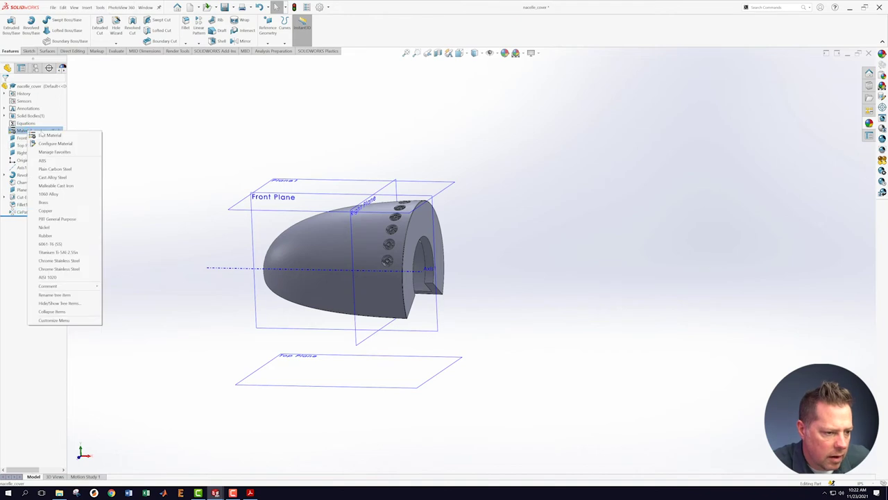
pyautogui.click(48, 134)
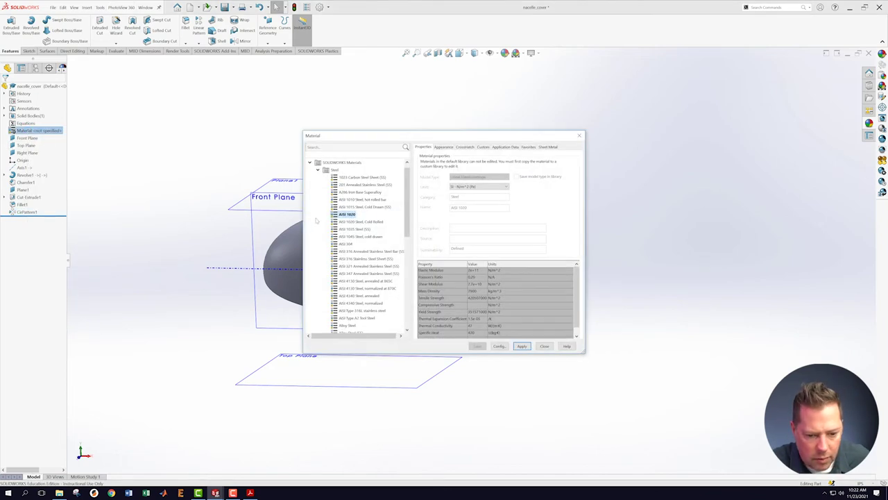
pyautogui.click(521, 346)
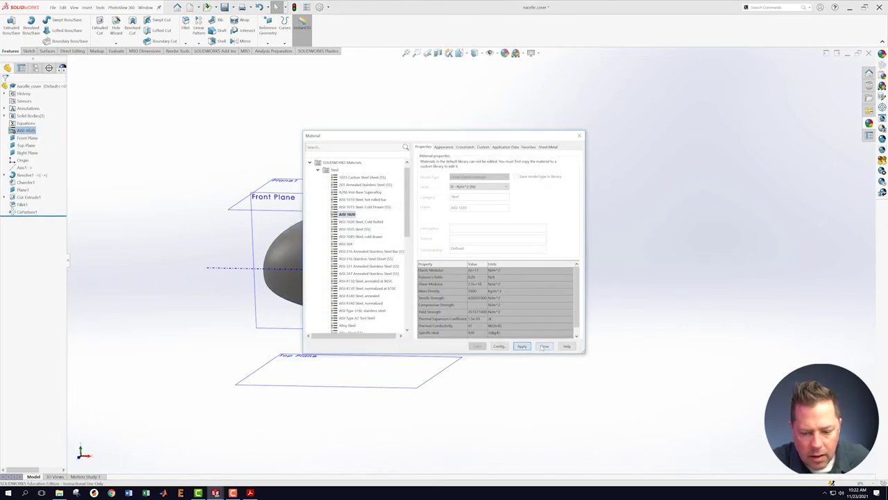
pyautogui.click(544, 346)
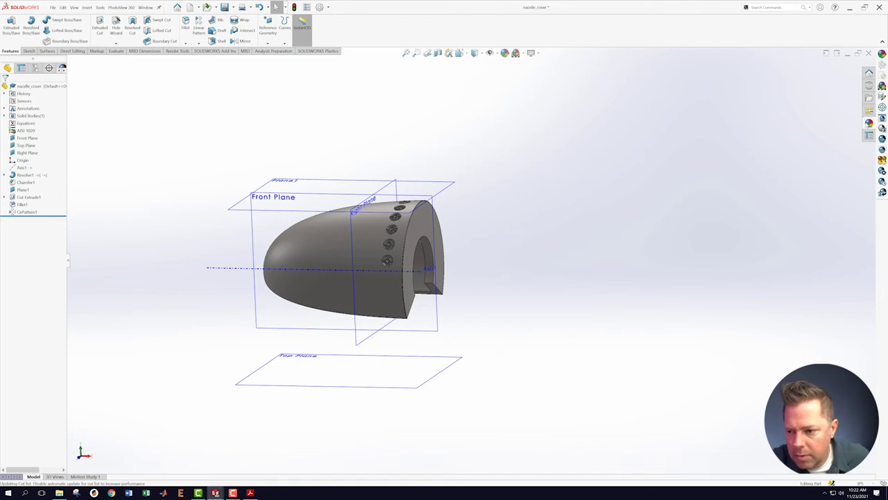
# Apply the black spray paint appearance to the whole nacelle cover part.
pyautogui.click(881, 128)
pyautogui.moveTo(823, 260)
pyautogui.mouseDown()
pyautogui.moveTo(374, 278)
pyautogui.moveTo(307, 291)
pyautogui.moveTo(333, 295)
pyautogui.mouseUp()
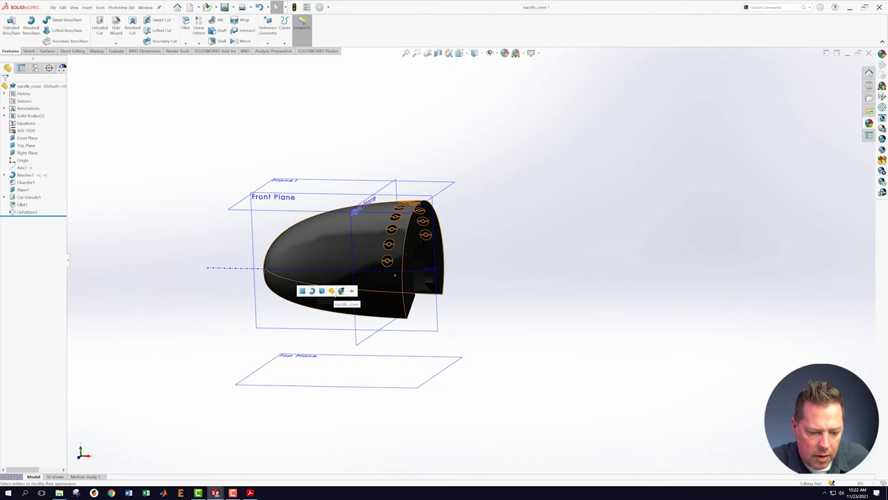
pyautogui.click(333, 291)
# Edit the part's black spray paint appearance and set its colour to RGB 255, 255, 255.
pyautogui.click(62, 68)
pyautogui.click(48, 68)
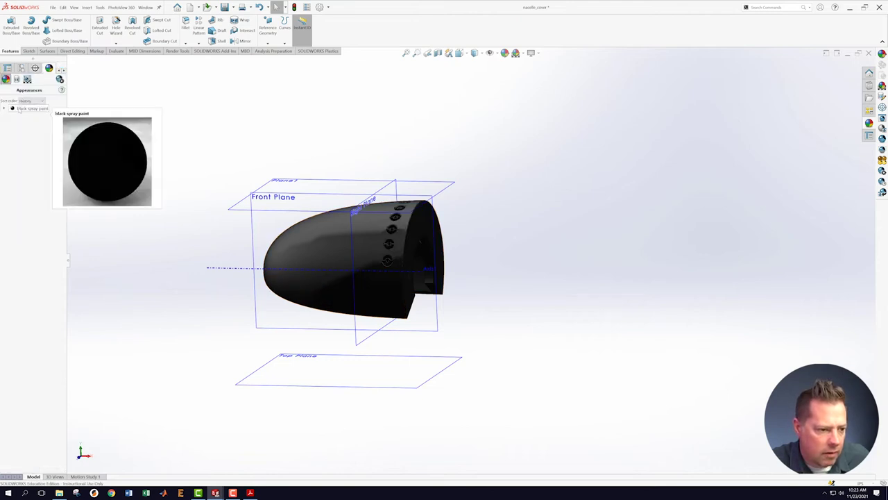
pyautogui.rightClick(15, 108)
pyautogui.click(35, 121)
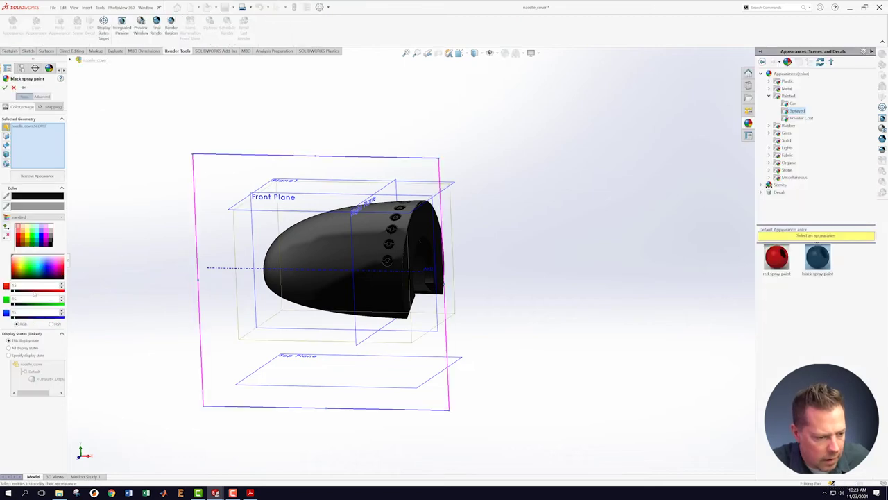
pyautogui.click(15, 285)
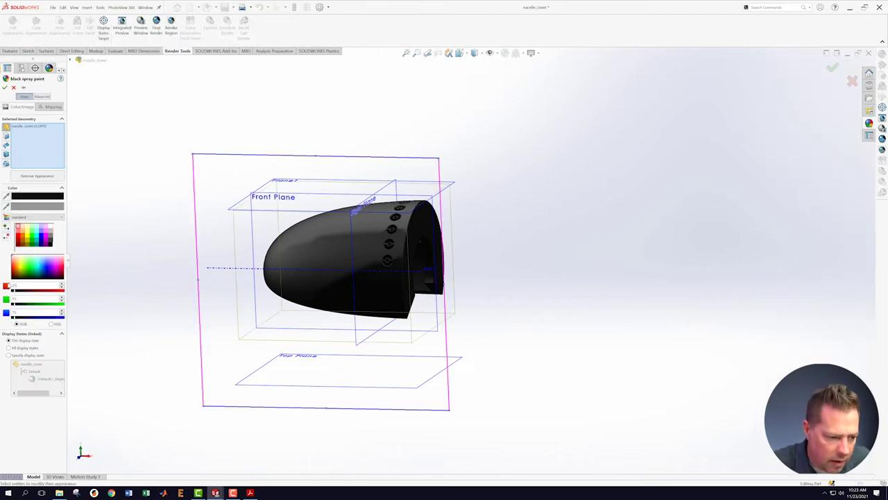
pyautogui.write('255')
pyautogui.press('Return')
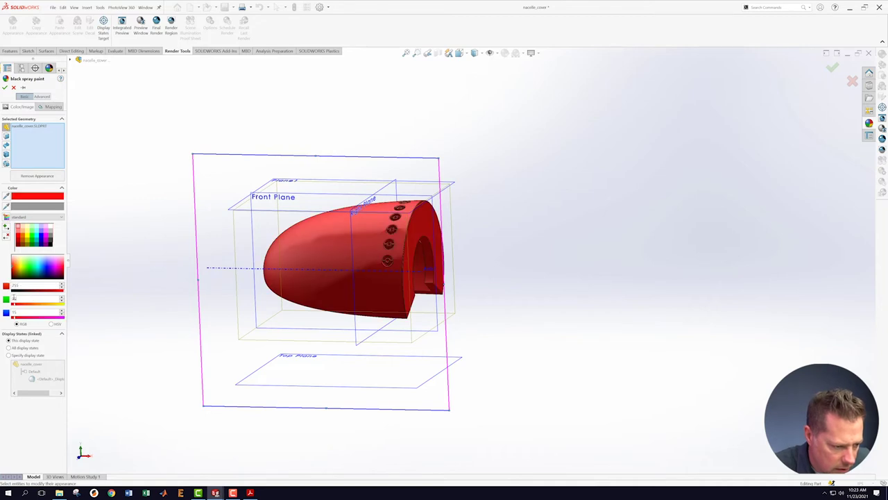
pyautogui.press('Return')
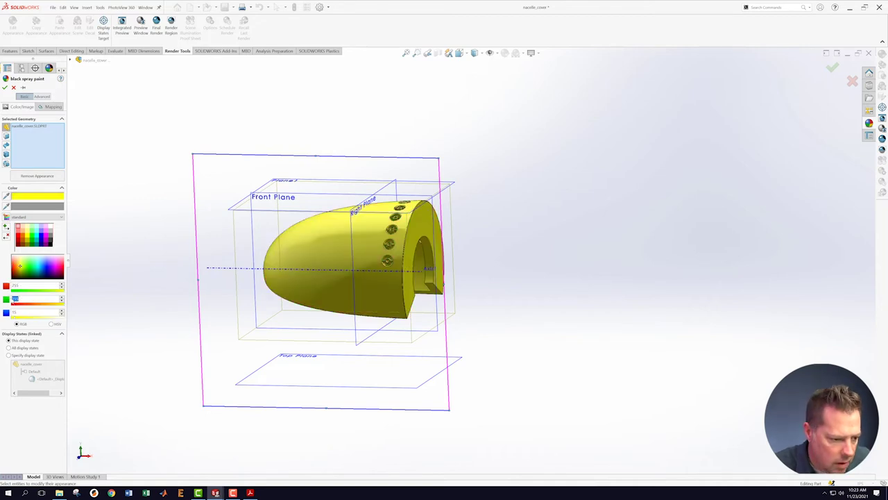
pyautogui.click(11, 314)
pyautogui.write('255')
pyautogui.press('Return')
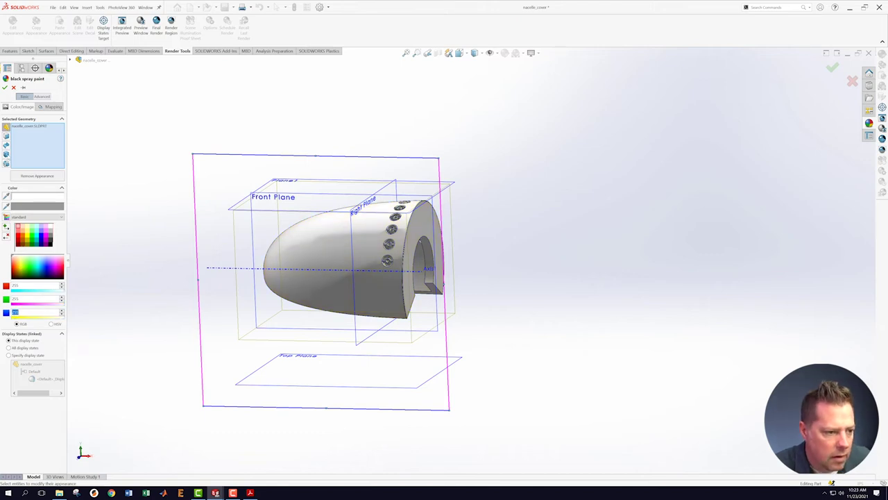
pyautogui.click(4, 88)
# Hide all the planes in the nacelle cover's display.
pyautogui.press('z')
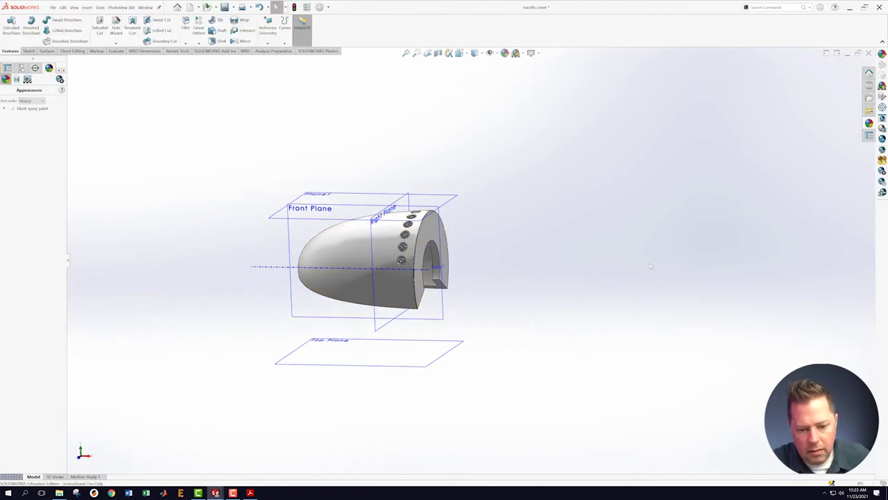
pyautogui.moveTo(595, 259); pyautogui.dragTo(569, 146, button='middle')
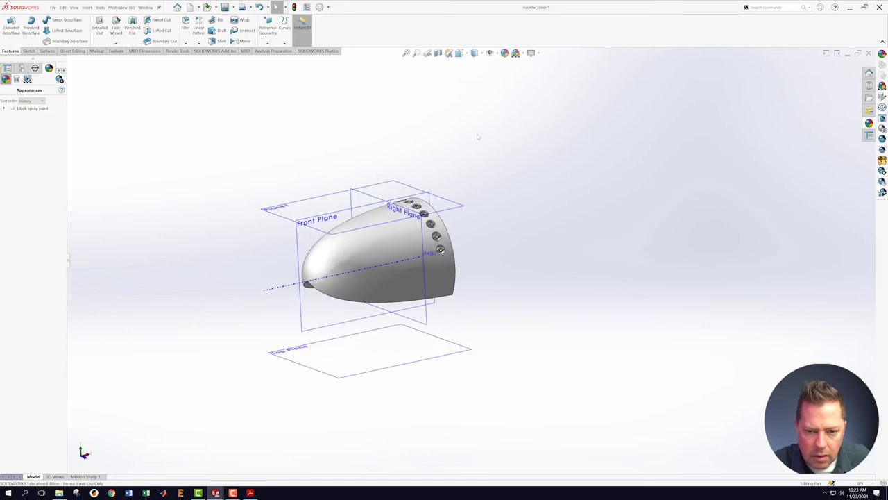
pyautogui.click(496, 54)
pyautogui.click(490, 131)
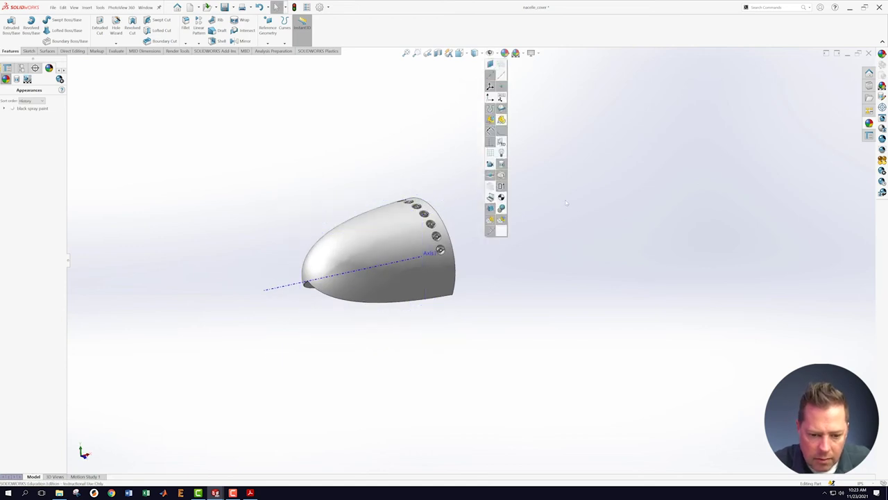
pyautogui.moveTo(579, 242); pyautogui.dragTo(513, 197, button='middle')
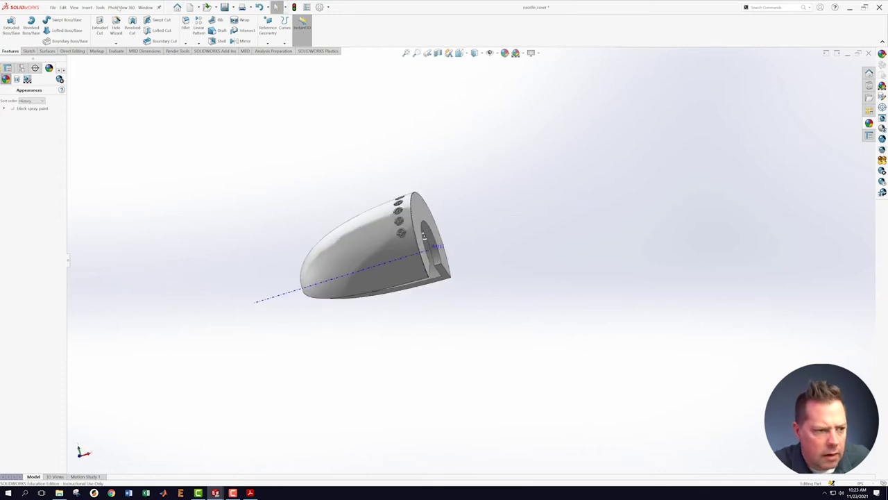
# Save the nacelle cover part and switch to the Wind_Turbine assembly.
pyautogui.click(53, 7)
pyautogui.click(66, 84)
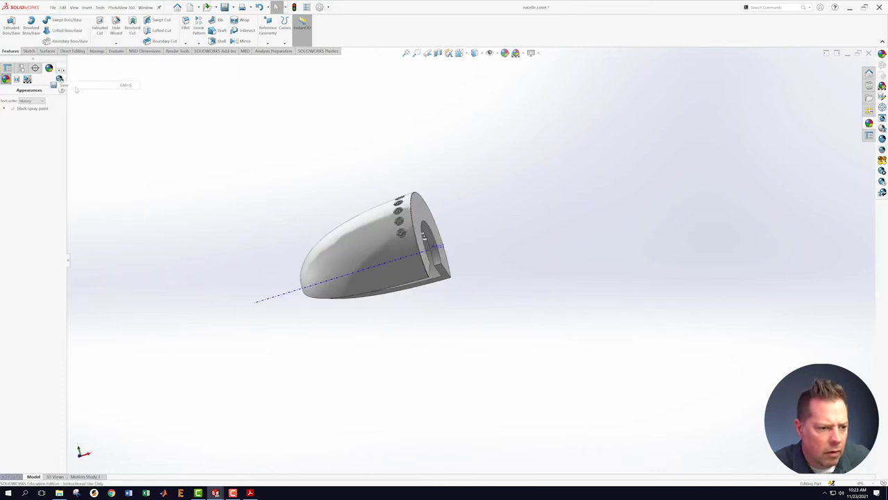
pyautogui.click(145, 7)
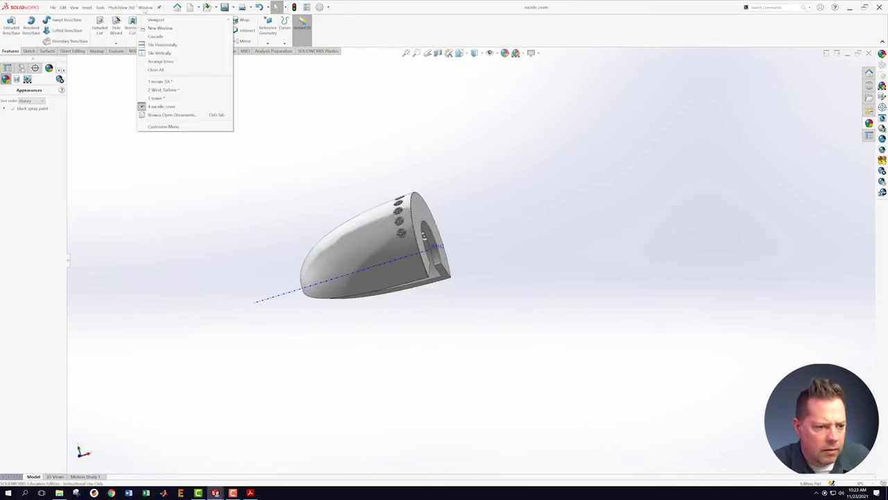
pyautogui.click(161, 90)
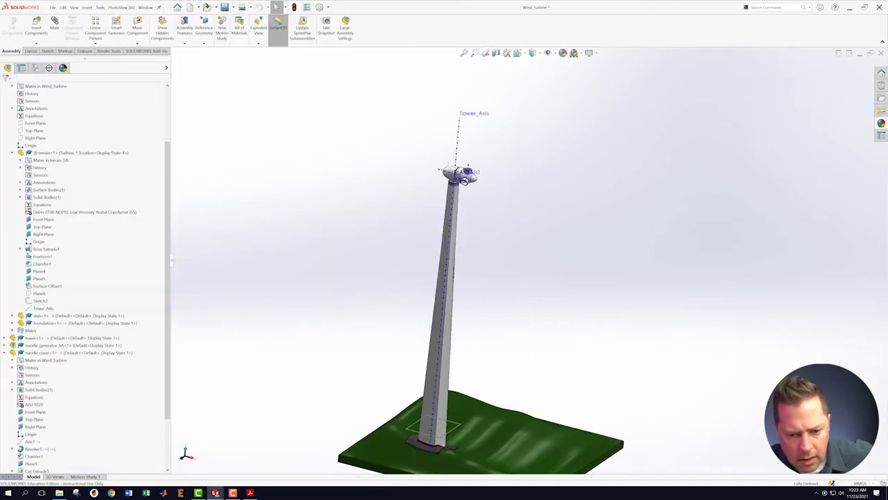
# Switch the terrain component's configuration to Turbine_2_location and inspect the relocated turbine's nacelle.
pyautogui.scroll(-7, 473, 172)
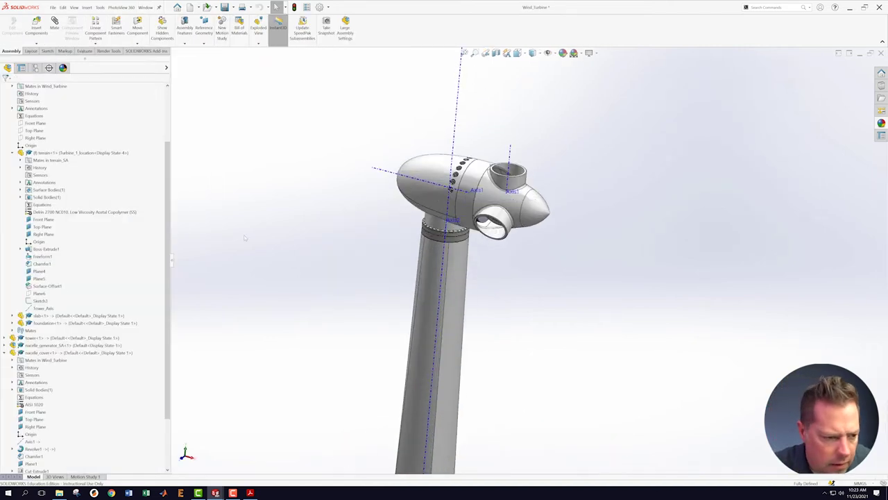
pyautogui.scroll(4, 245, 238)
pyautogui.scroll(3, 164, 207)
pyautogui.scroll(7, 569, 315)
pyautogui.scroll(-2, 630, 347)
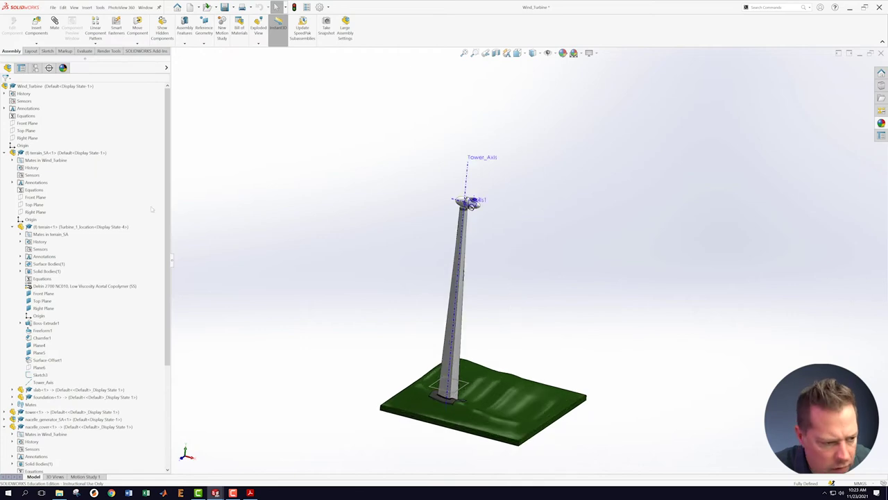
pyautogui.rightClick(69, 227)
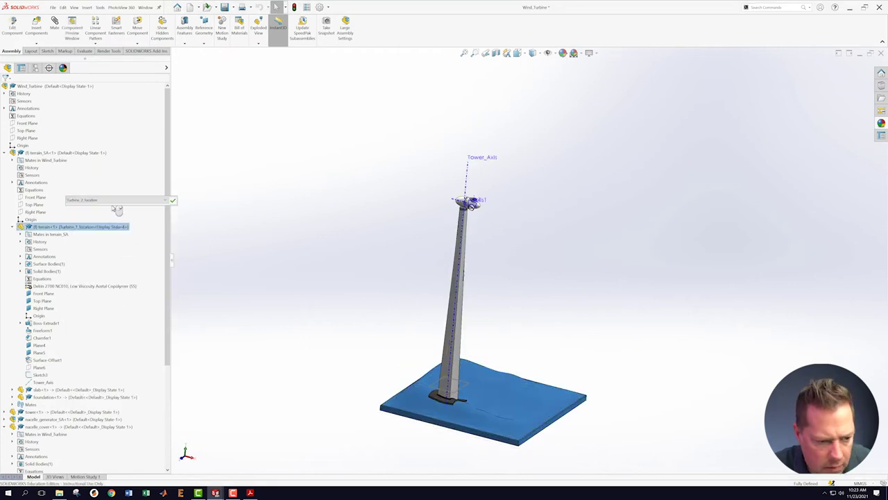
pyautogui.click(174, 201)
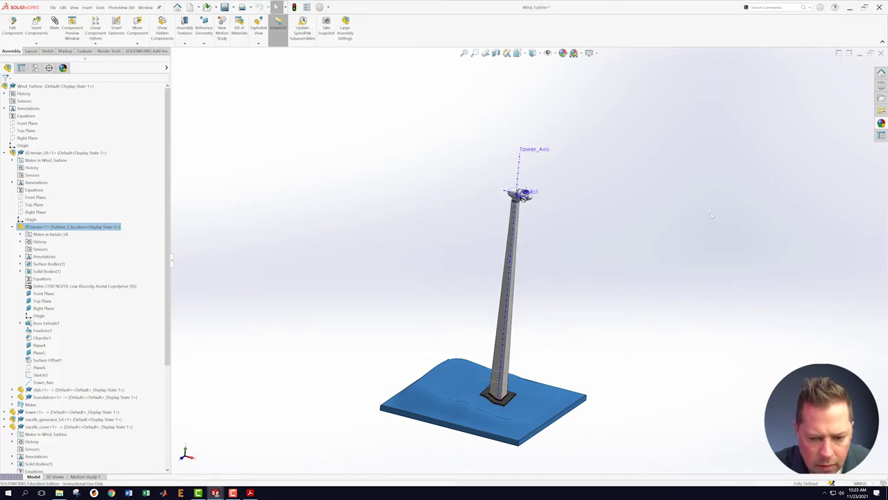
pyautogui.scroll(-3, 690, 211)
# Switch to the tower part and save it.
pyautogui.click(145, 7)
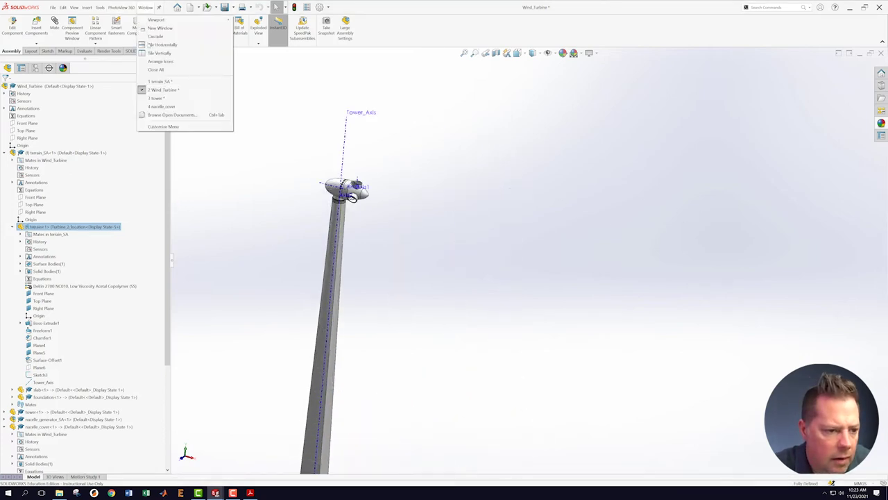
pyautogui.click(165, 99)
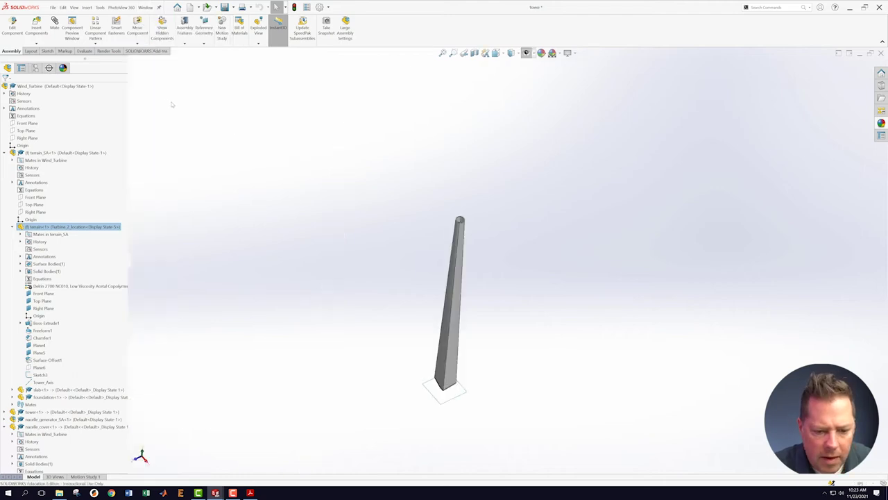
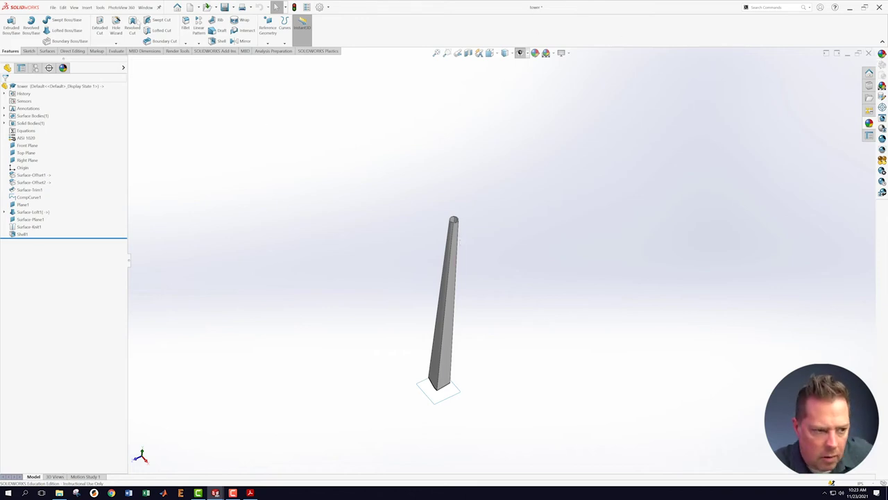
pyautogui.click(53, 7)
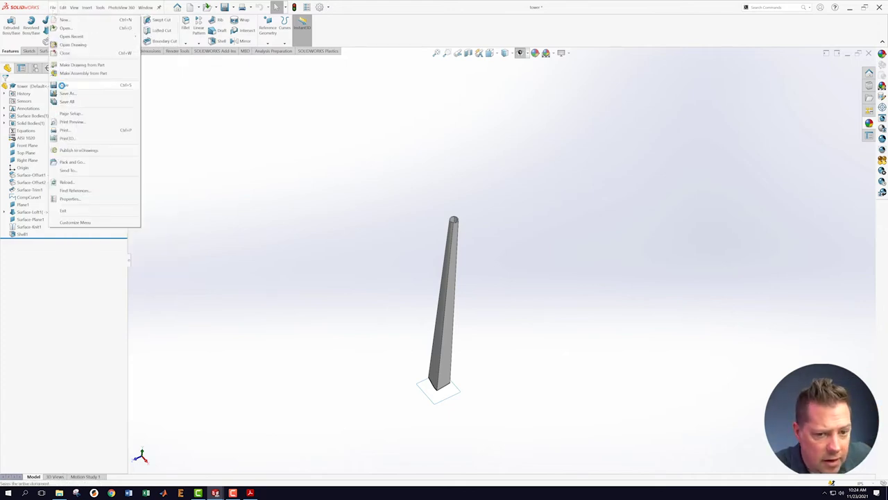
pyautogui.click(66, 84)
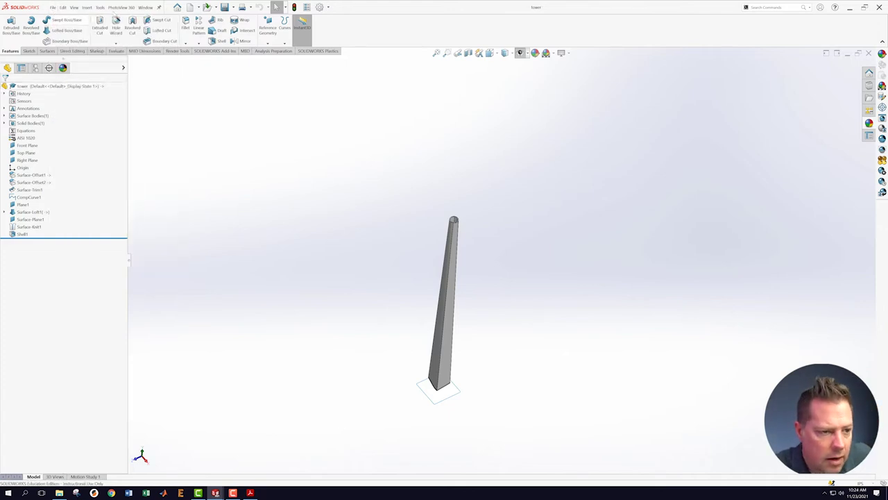
# Switch to the terrain_SA assembly and save it.
pyautogui.click(143, 7)
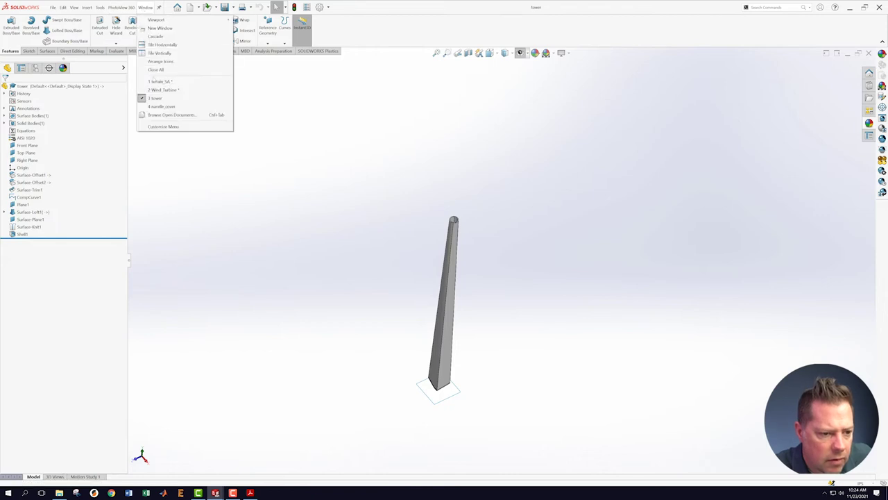
pyautogui.click(158, 82)
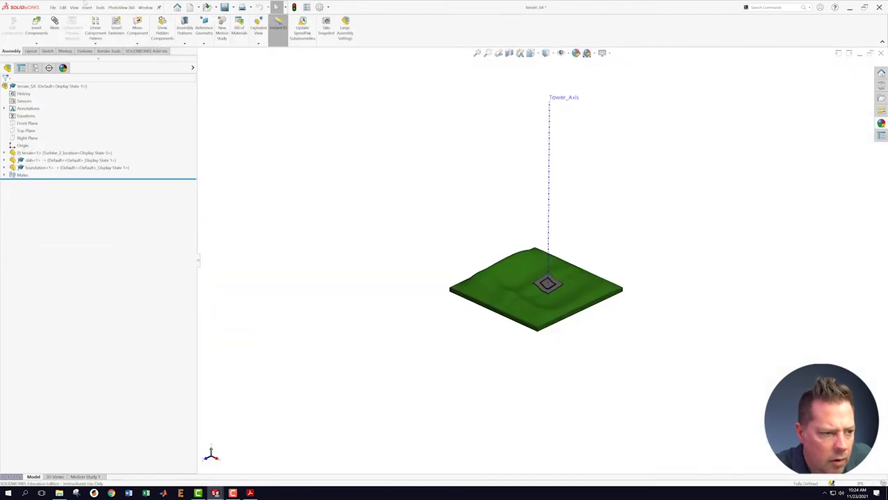
pyautogui.click(53, 7)
pyautogui.click(70, 84)
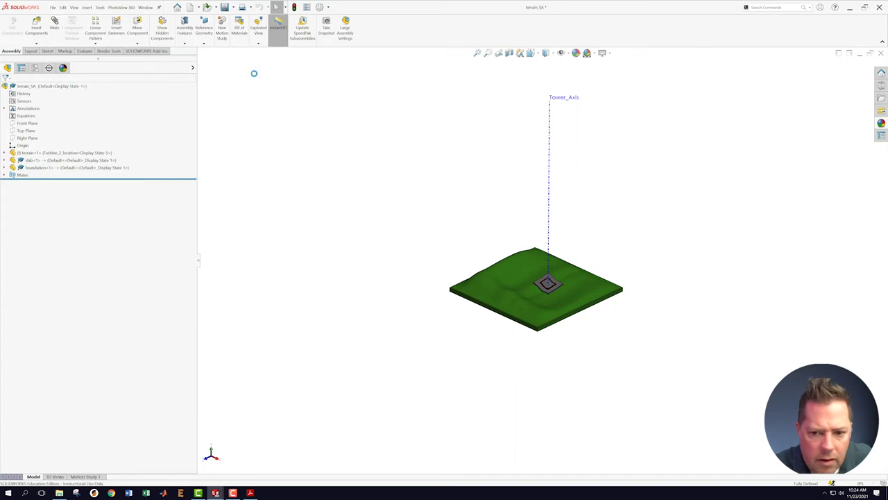
# Close the terrain_SA and tower documents and save the Wind_Turbine assembly.
pyautogui.click(880, 54)
pyautogui.click(881, 54)
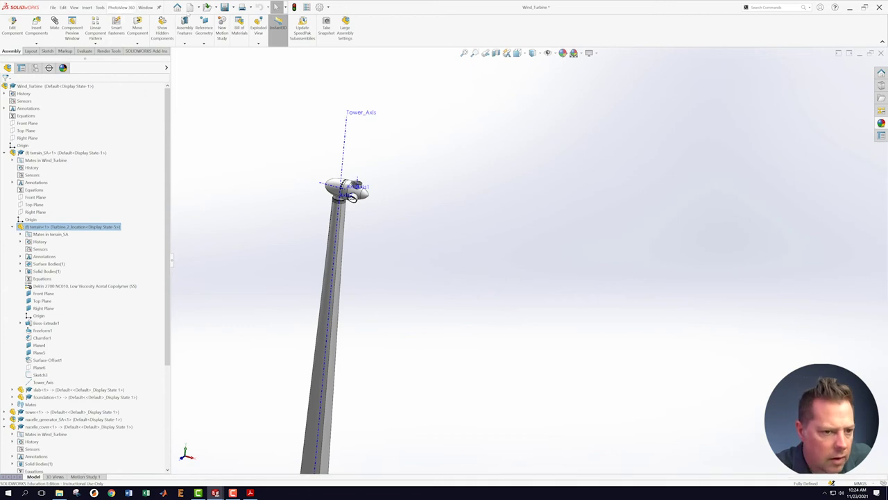
pyautogui.click(53, 7)
pyautogui.click(61, 85)
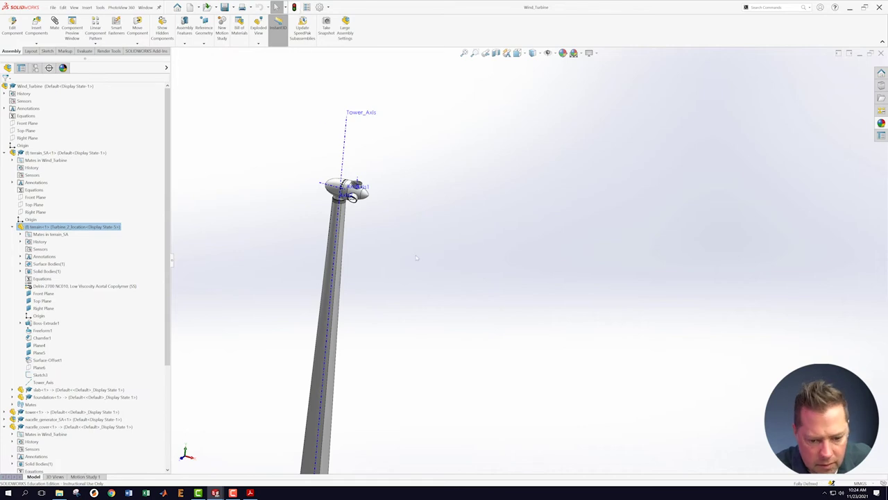
# Switch the terrain component's configuration to Turbine_1_location with the whole turbine in view.
pyautogui.scroll(6, 400, 280)
pyautogui.scroll(-1, 485, 333)
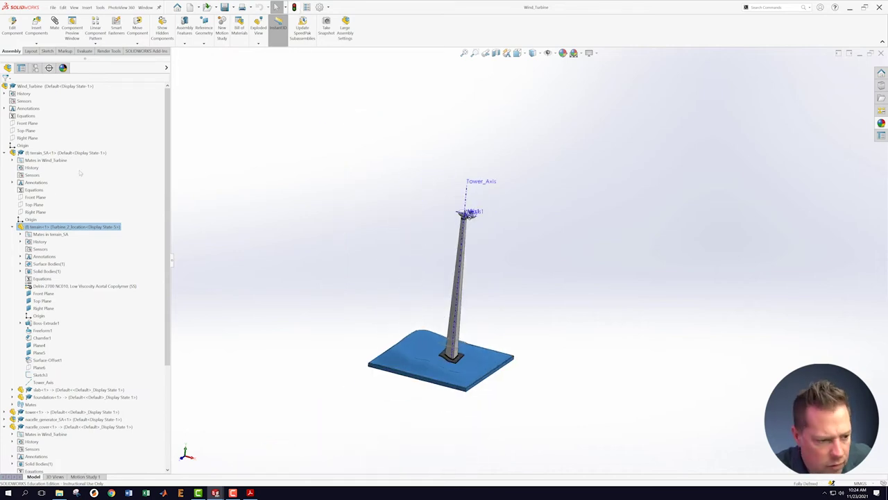
pyautogui.rightClick(54, 228)
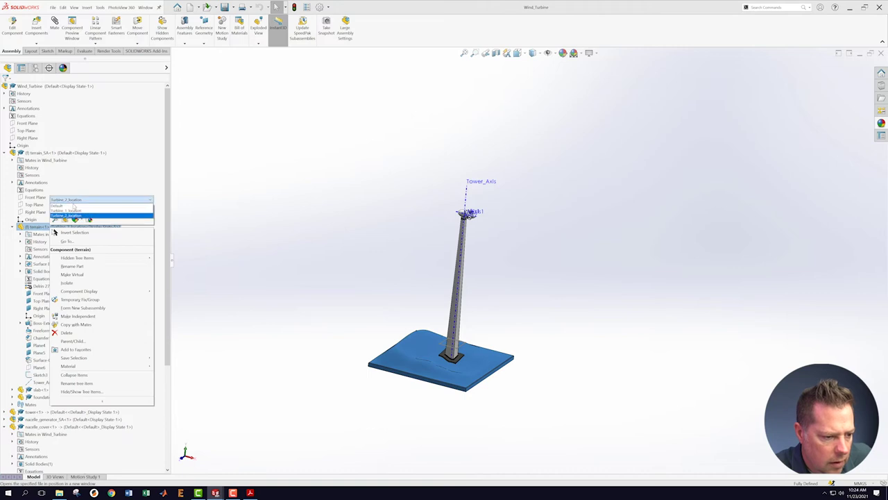
pyautogui.click(104, 210)
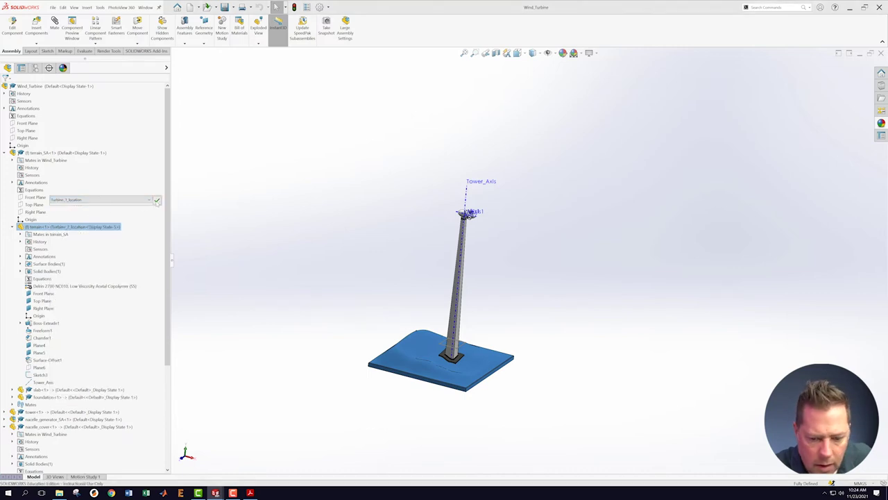
pyautogui.click(157, 200)
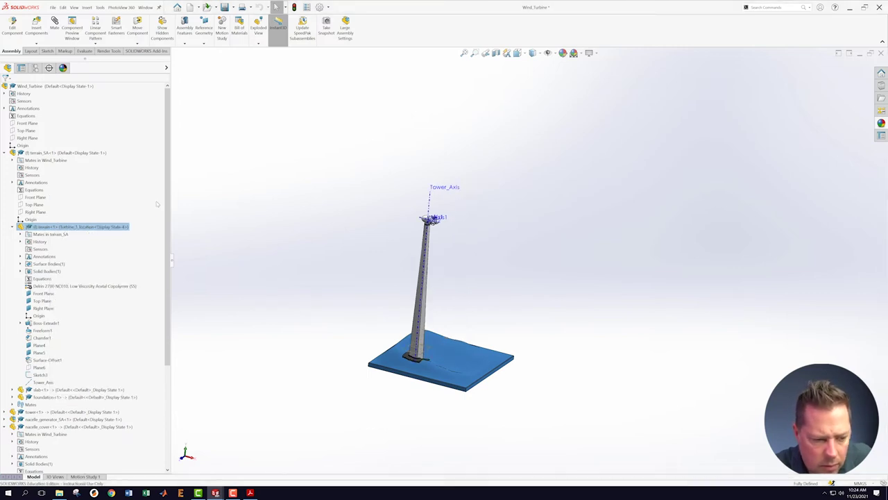
# Switch the terrain component's configuration to Default.
pyautogui.moveTo(107, 232)
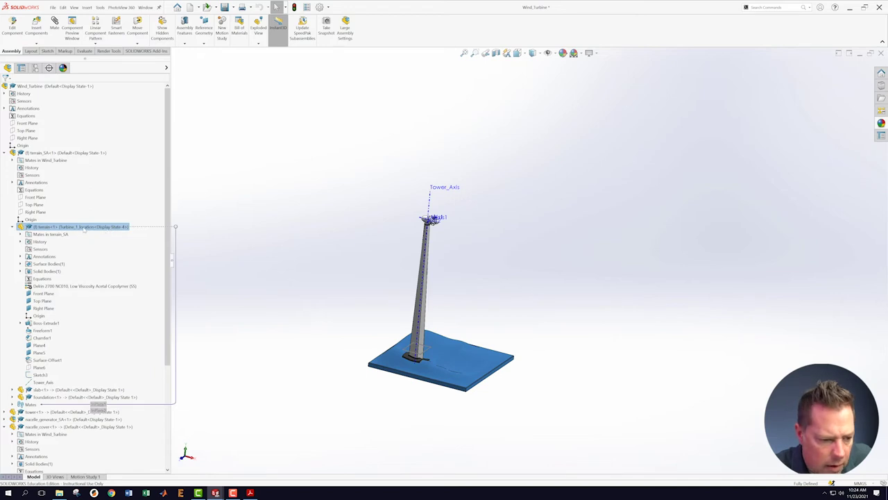
pyautogui.rightClick(84, 230)
pyautogui.click(132, 201)
pyautogui.click(111, 210)
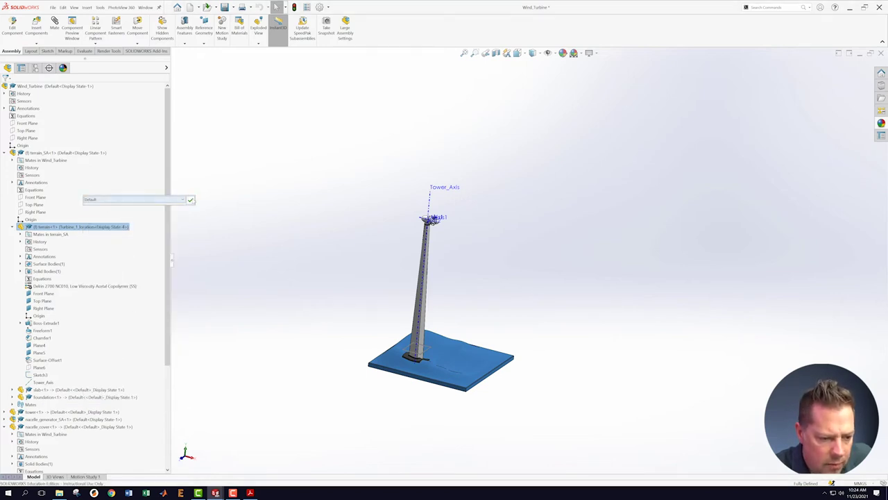
pyautogui.click(190, 199)
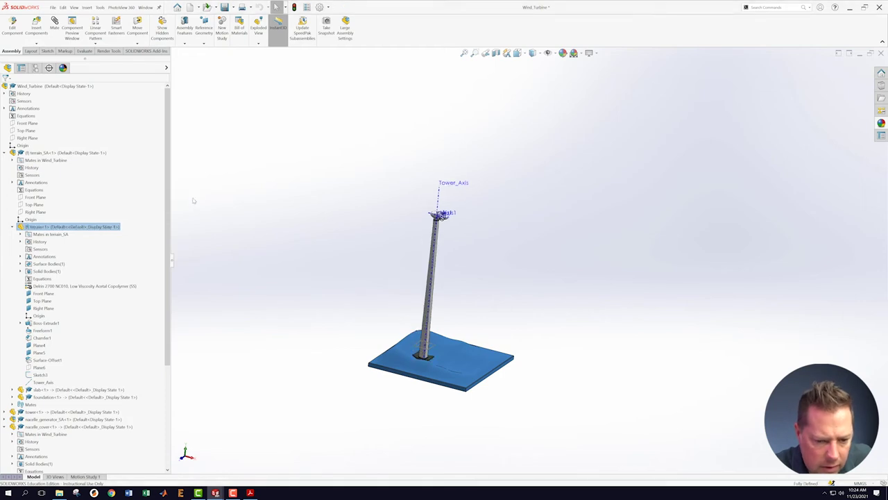
# Set the terrain component's configuration back to Turbine_2_location.
pyautogui.rightClick(104, 231)
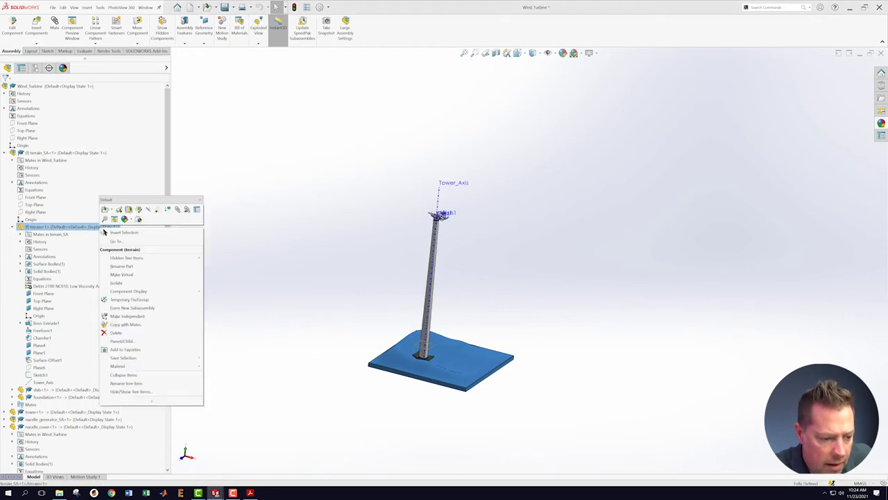
pyautogui.click(132, 200)
pyautogui.click(150, 213)
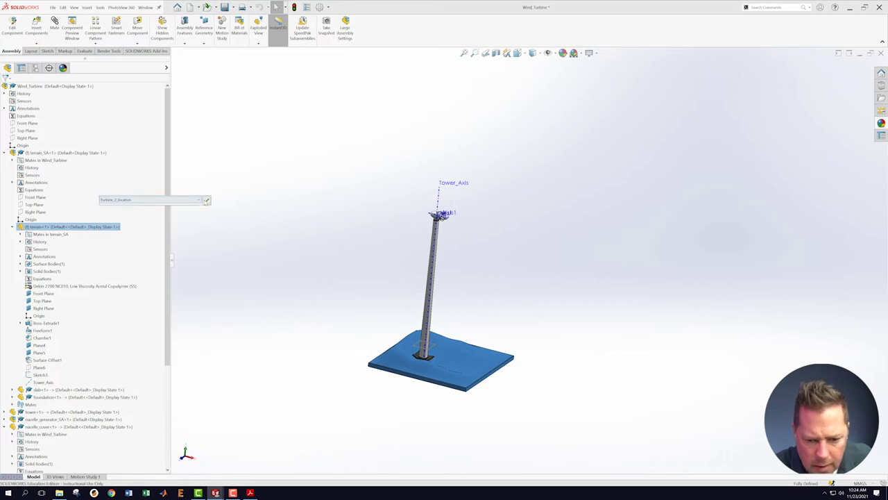
pyautogui.click(206, 200)
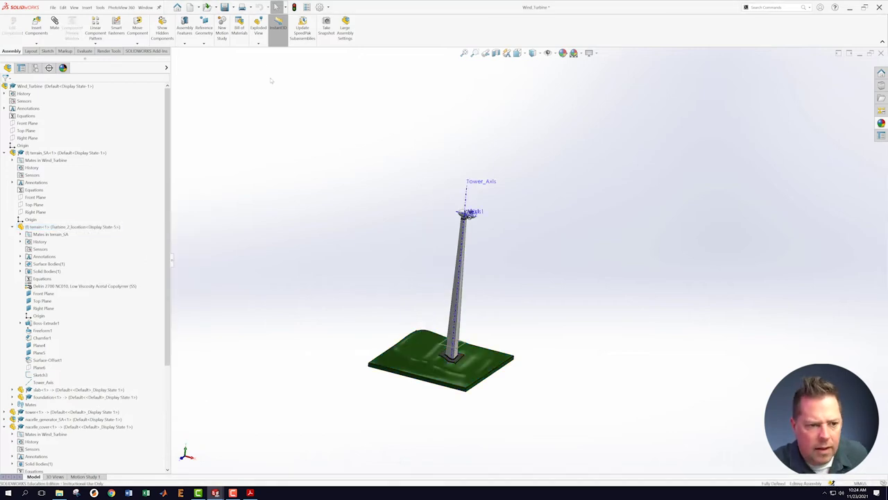
# Switch to the nacelle_cover part and examine the cover's side.
pyautogui.click(145, 7)
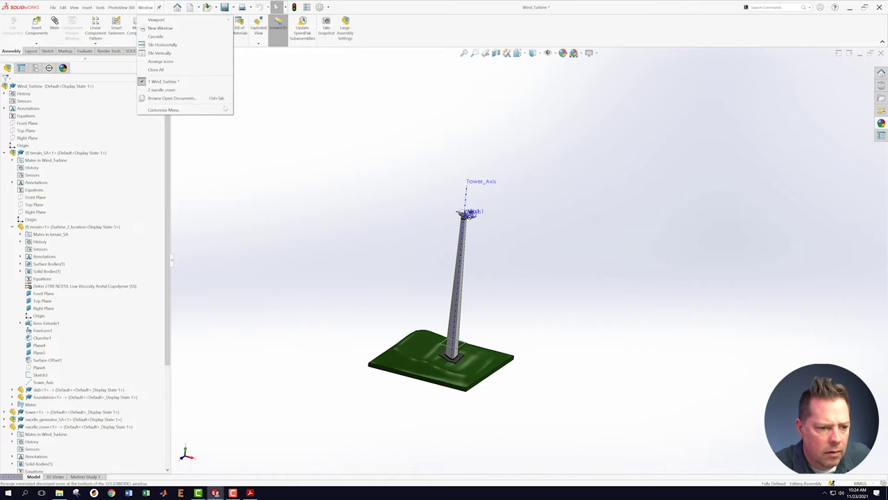
pyautogui.click(163, 91)
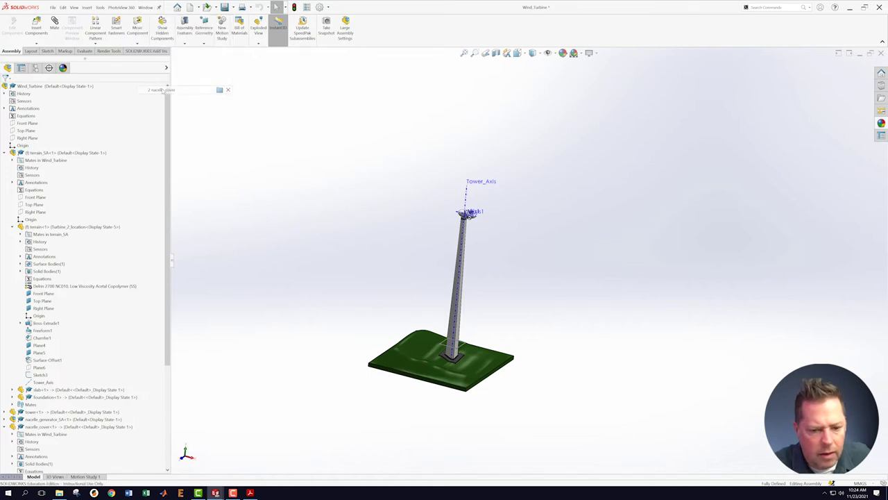
pyautogui.moveTo(449, 195); pyautogui.dragTo(442, 175, button='middle')
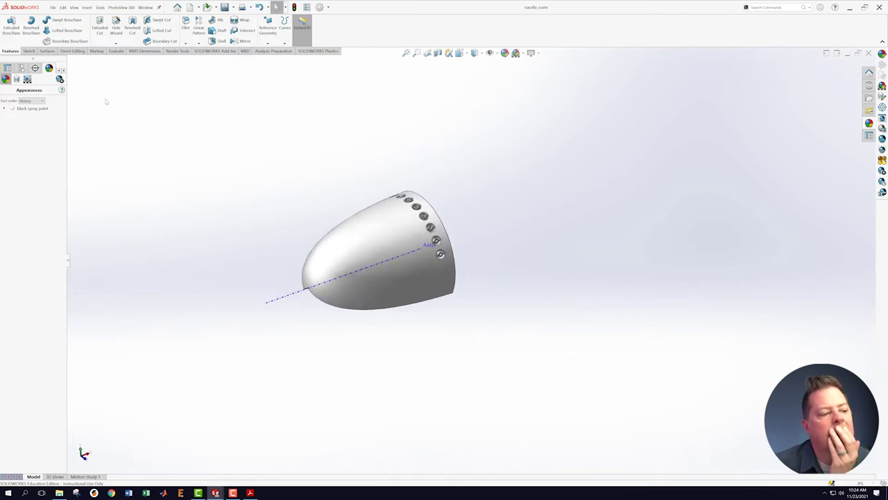
# Start a new decal on the nacelle cover using the 2560px-siemens_gamesa_logo.svg image from the provided parts' decal folder.
pyautogui.click(177, 50)
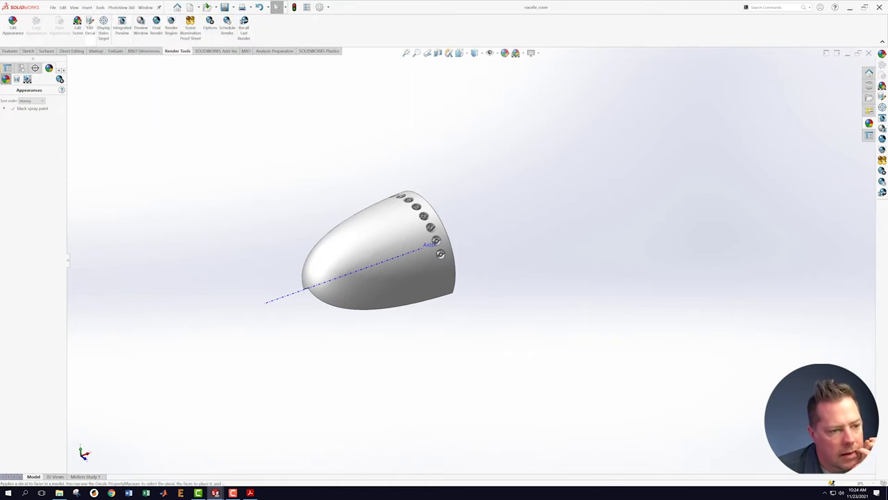
pyautogui.click(90, 24)
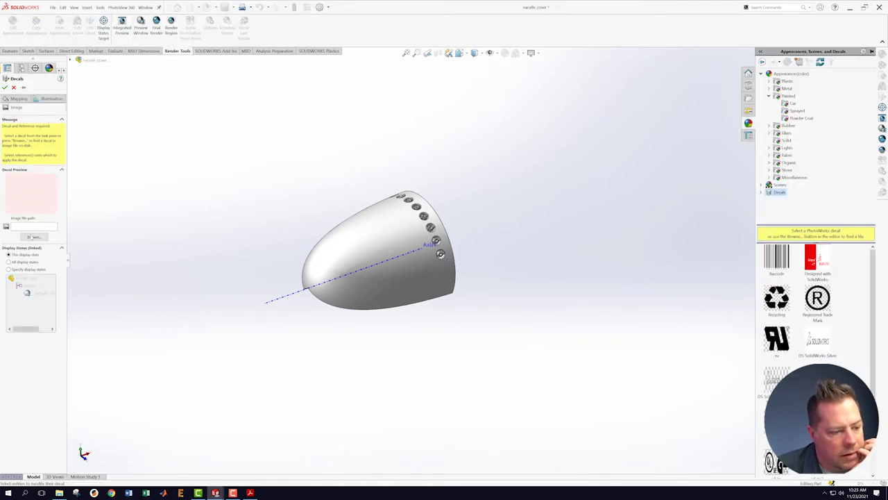
pyautogui.click(33, 236)
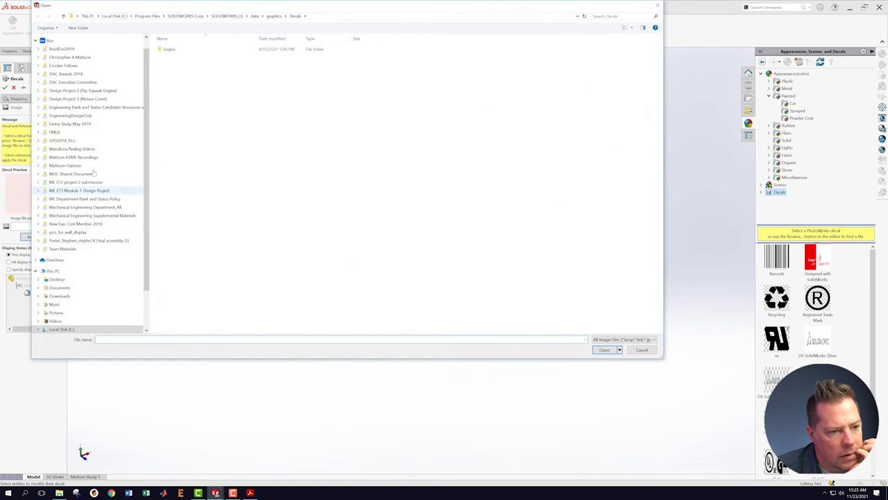
pyautogui.click(114, 15)
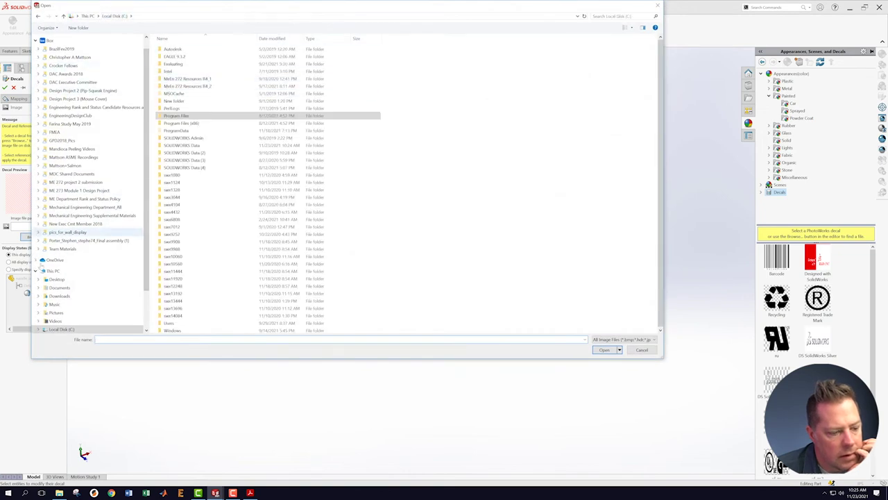
pyautogui.click(61, 280)
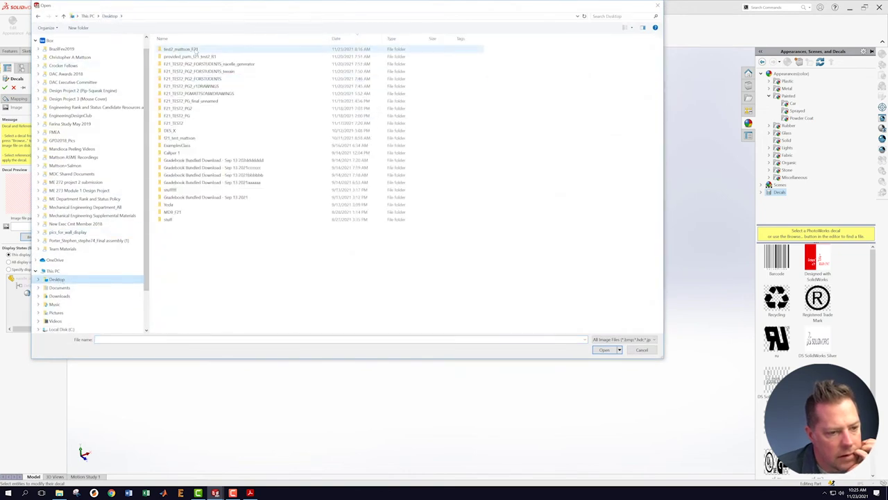
pyautogui.doubleClick(174, 50)
pyautogui.doubleClick(173, 50)
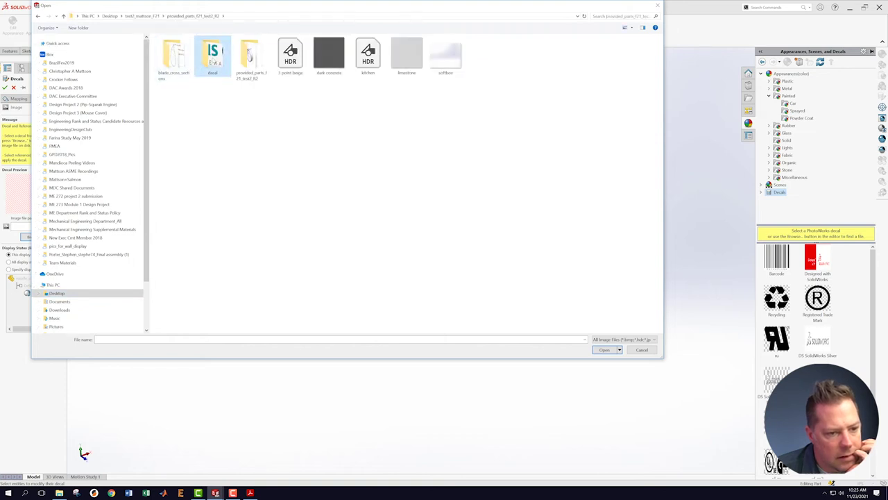
pyautogui.doubleClick(213, 58)
pyautogui.click(171, 41)
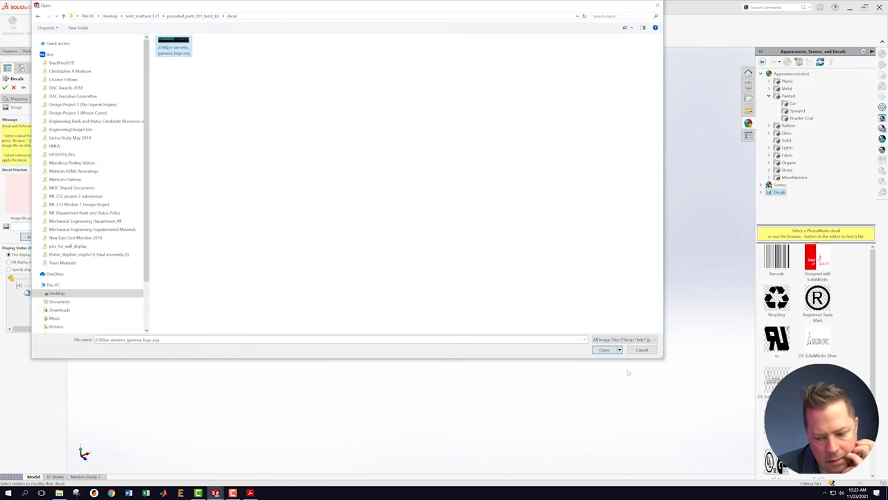
pyautogui.click(602, 349)
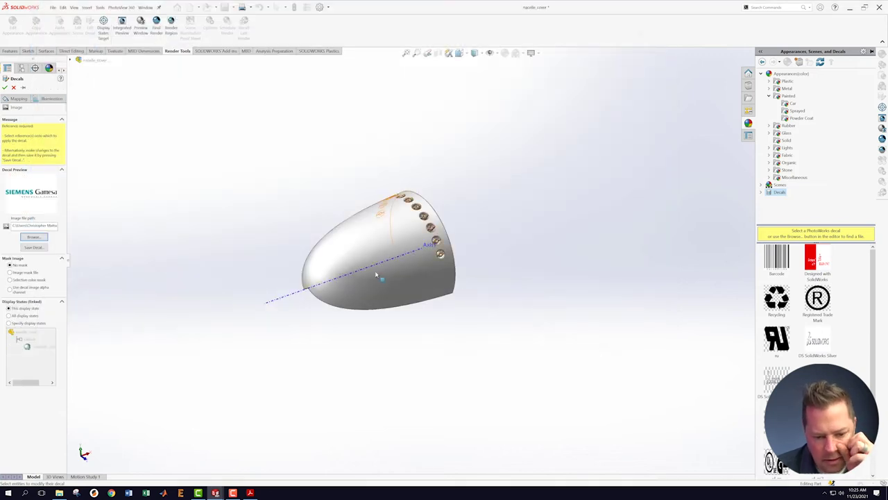
# Mask the logo decal with the image's alpha channel and apply it to the nacelle cover's outer face.
pyautogui.click(10, 290)
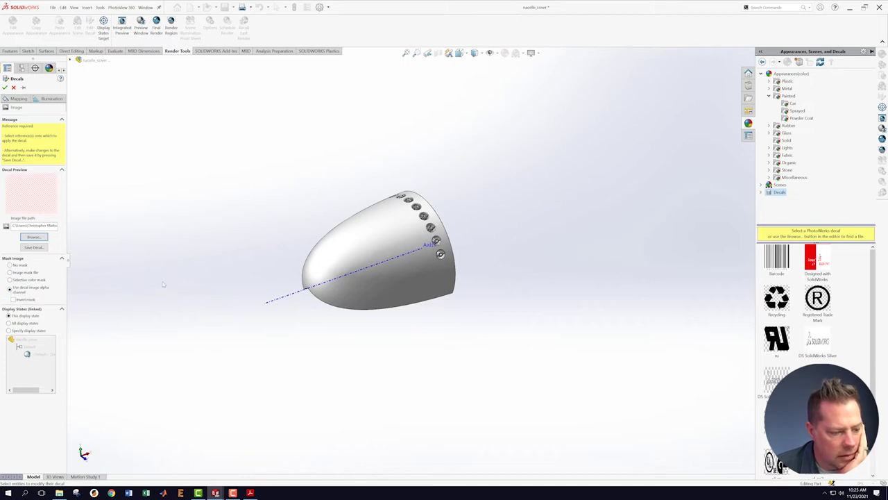
pyautogui.moveTo(172, 273)
pyautogui.mouseDown(button='middle')
pyautogui.moveTo(146, 224)
pyautogui.moveTo(122, 224)
pyautogui.moveTo(152, 251)
pyautogui.moveTo(158, 268)
pyautogui.mouseUp(button='middle')
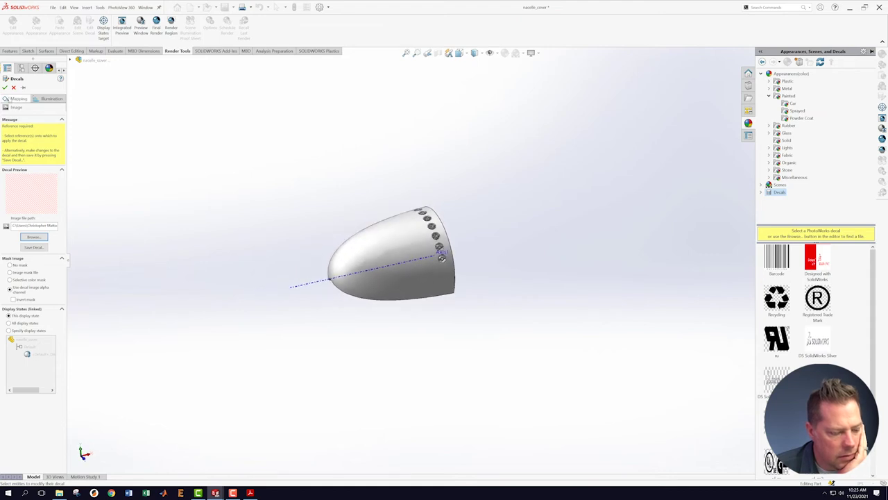
pyautogui.click(17, 99)
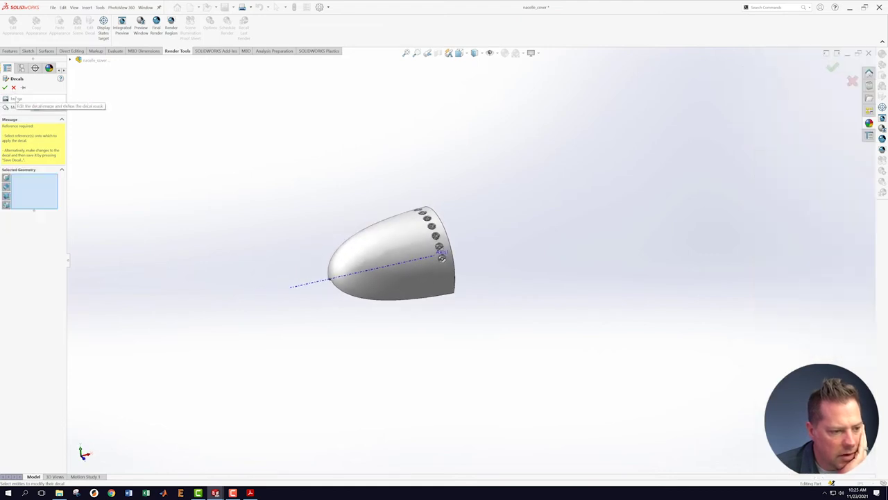
pyautogui.click(400, 292)
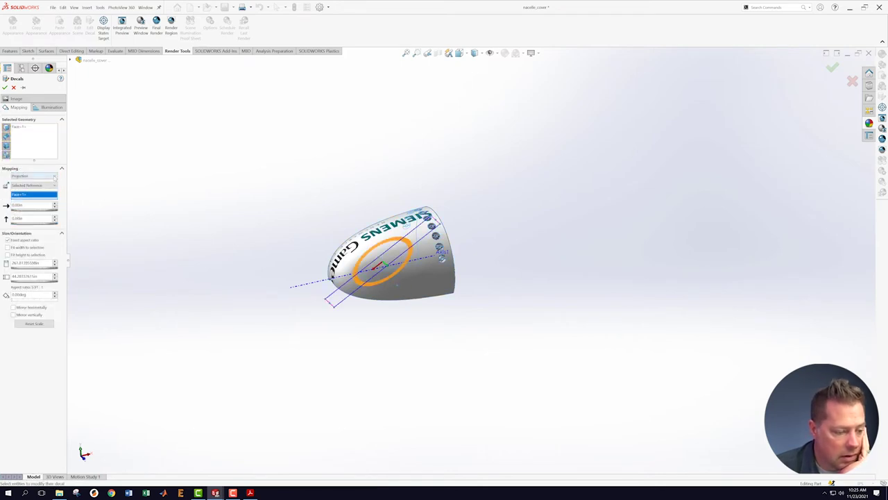
# Switch to the Wind Turbine test PDF, review the nacelle decal instructions and Figure 11.3, and return to the nacelle_cover part.
pyautogui.click(250, 493)
pyautogui.scroll(8, 321, 160)
pyautogui.scroll(15, 319, 167)
pyautogui.scroll(15, 319, 167)
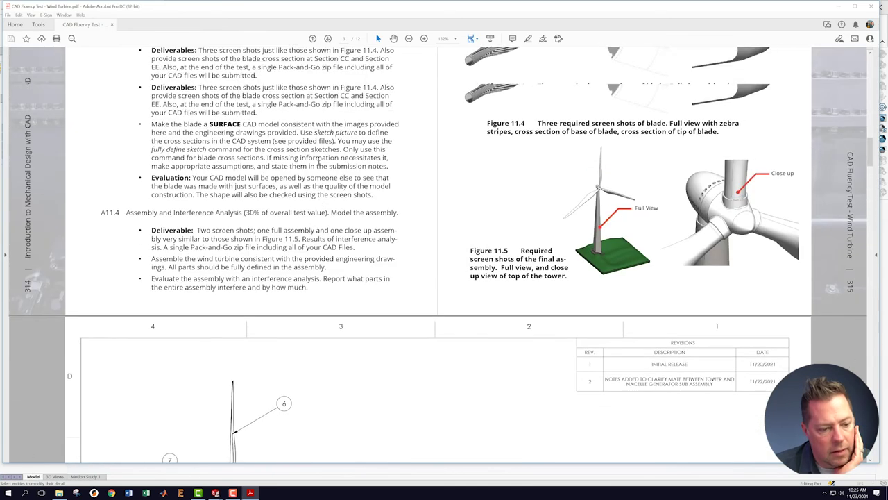
pyautogui.scroll(3, 320, 163)
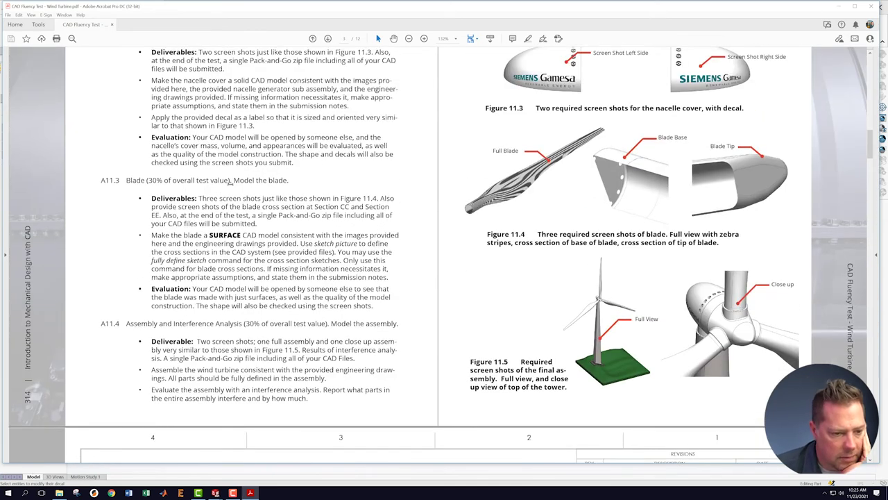
pyautogui.scroll(3, 229, 182)
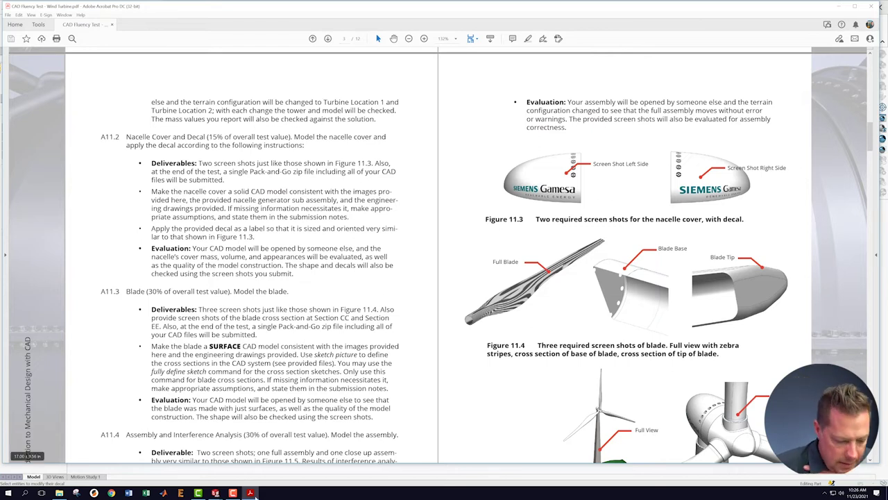
pyautogui.moveTo(216, 492)
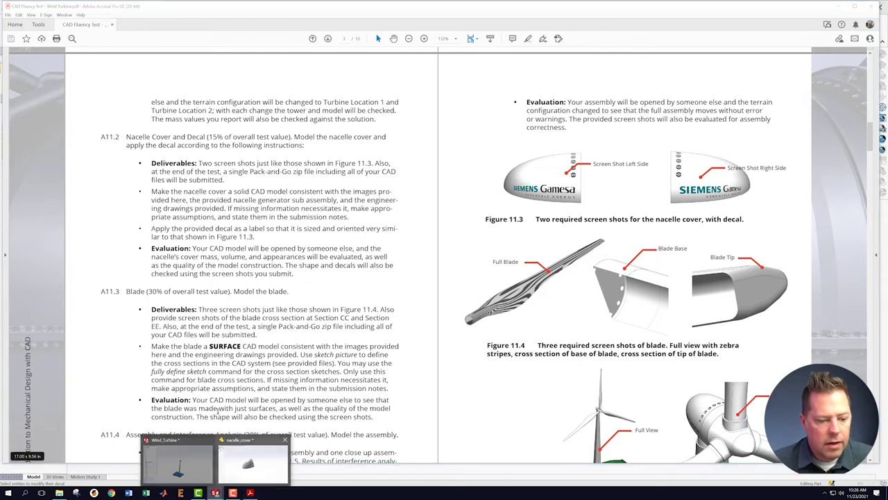
pyautogui.click(250, 466)
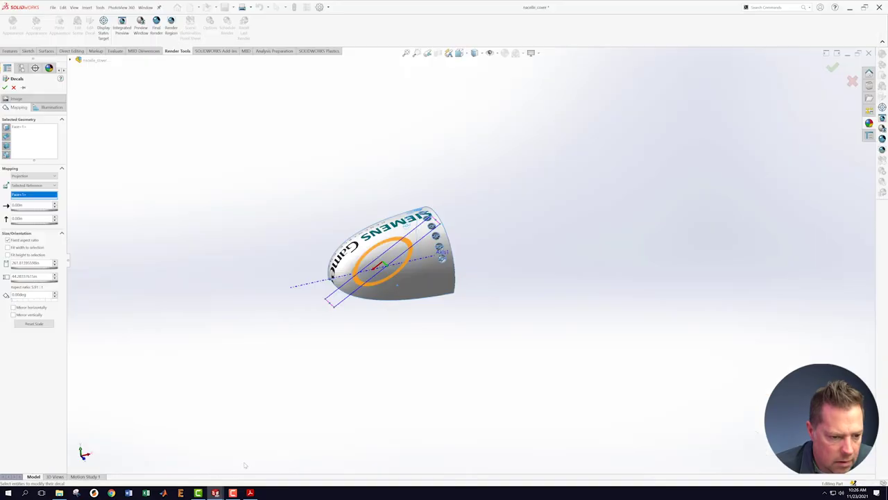
# Set the decal mapping to Label and move the logo from the cover's crown down onto its side.
pyautogui.click(48, 176)
pyautogui.click(47, 182)
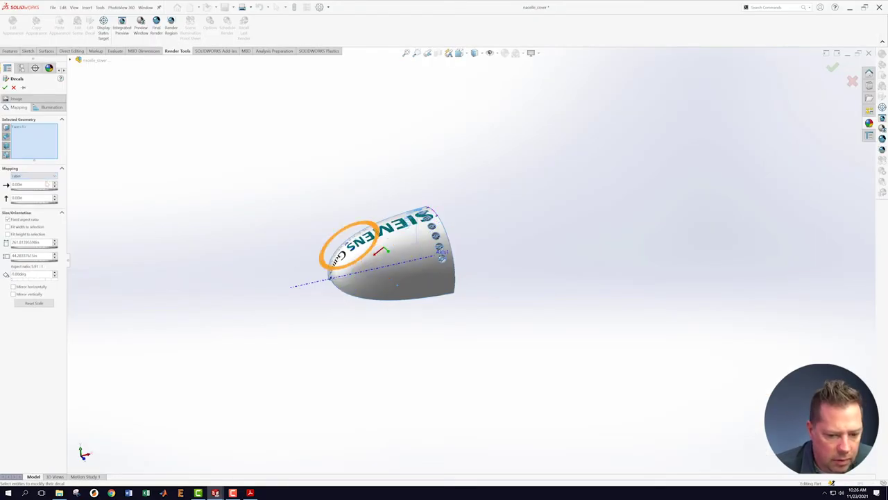
pyautogui.moveTo(327, 296); pyautogui.dragTo(345, 267, button='middle')
pyautogui.moveTo(378, 297); pyautogui.dragTo(346, 343, button='middle')
pyautogui.moveTo(356, 255); pyautogui.dragTo(365, 309)
pyautogui.moveTo(462, 322); pyautogui.dragTo(426, 264, button='middle')
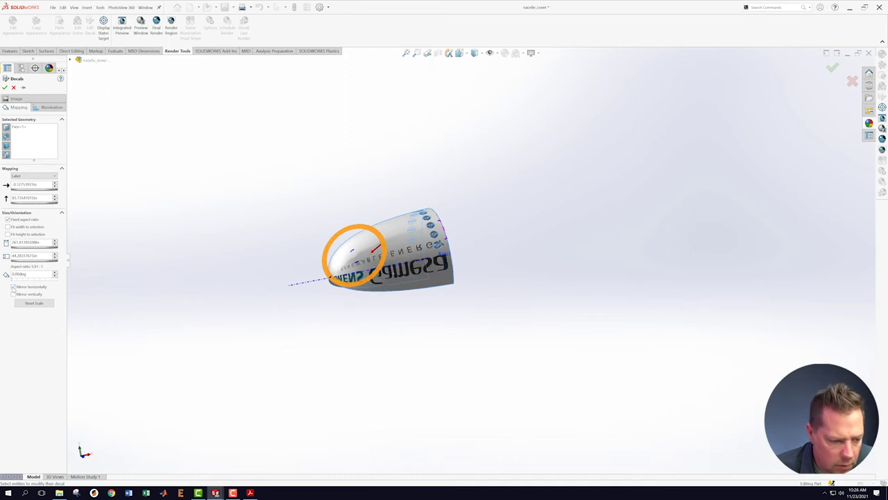
# Mirror the logo decal both horizontally and vertically and rotate it to 4°.
pyautogui.click(13, 294)
pyautogui.click(13, 294)
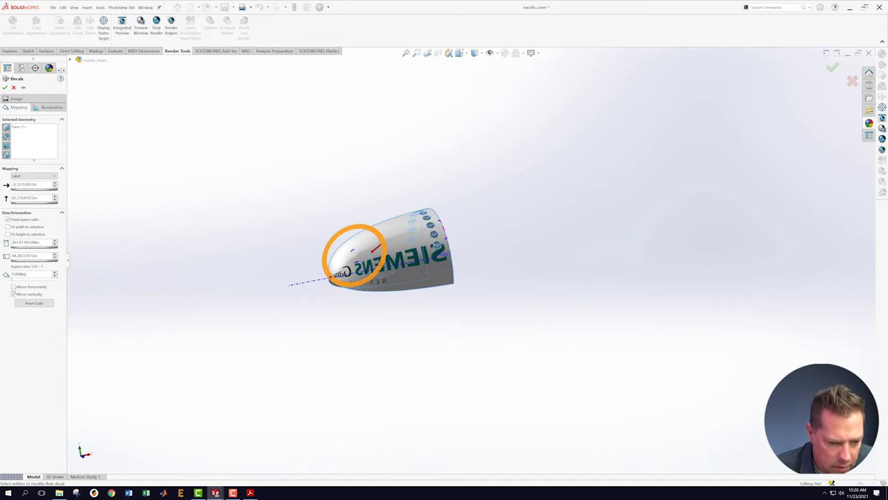
pyautogui.click(14, 286)
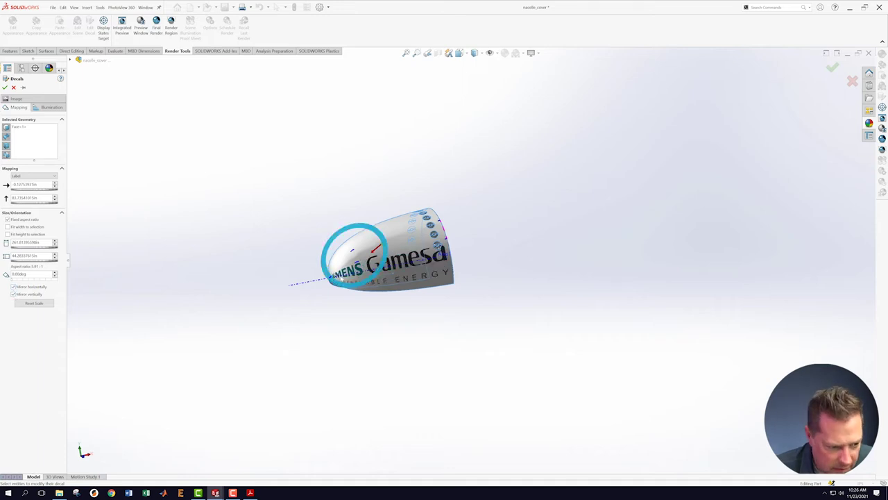
pyautogui.scroll(2, 455, 291)
pyautogui.scroll(-3, 453, 289)
pyautogui.scroll(1, 398, 249)
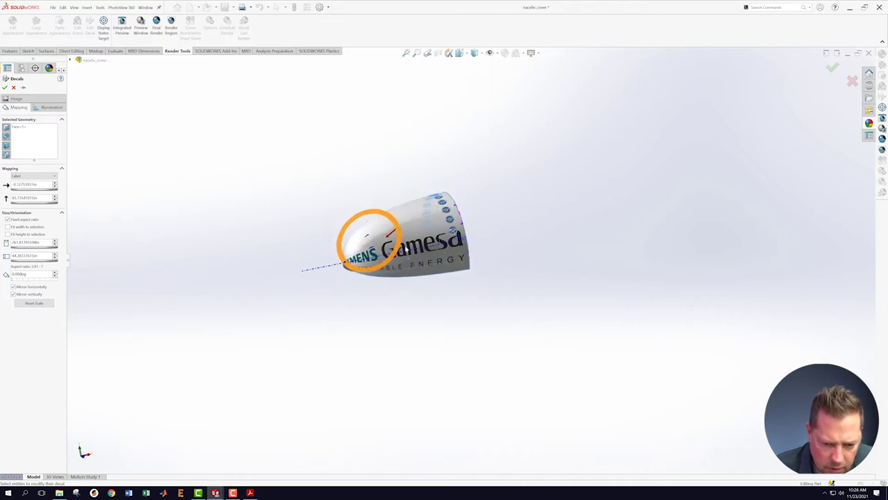
pyautogui.moveTo(395, 222)
pyautogui.mouseDown()
pyautogui.moveTo(381, 219)
pyautogui.moveTo(390, 227)
pyautogui.mouseUp()
pyautogui.moveTo(356, 256); pyautogui.dragTo(359, 260)
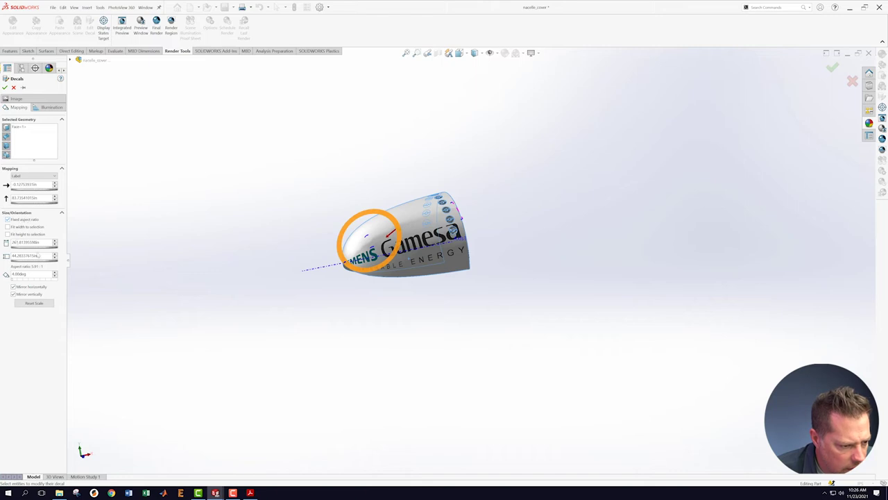
# Reduce the logo decal's width to 200 in with its aspect ratio kept fixed.
pyautogui.click(54, 245)
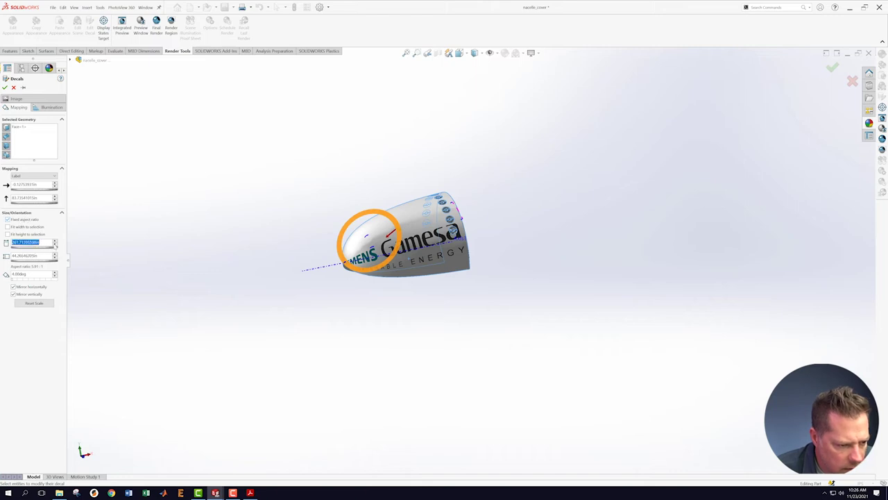
pyautogui.moveTo(369, 239); pyautogui.dragTo(370, 240)
pyautogui.moveTo(31, 248); pyautogui.dragTo(24, 248)
pyautogui.write('150')
pyautogui.press('Return')
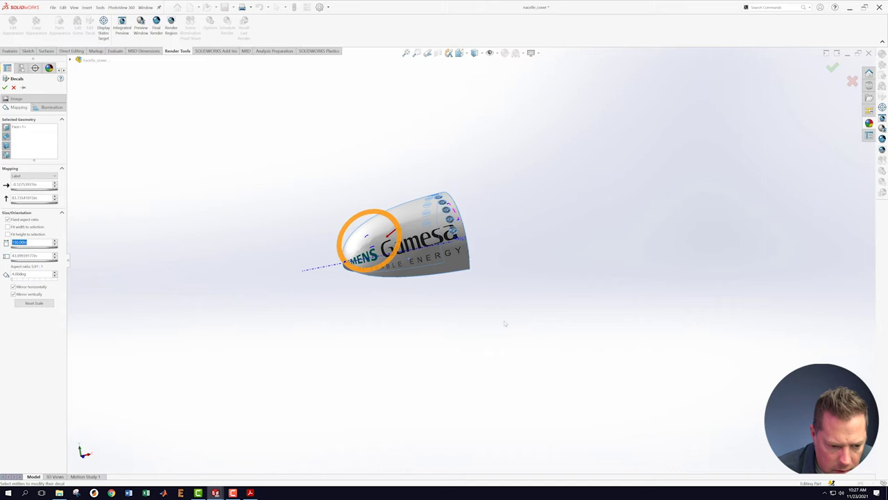
pyautogui.click(297, 301)
pyautogui.moveTo(434, 287)
pyautogui.mouseDown(button='middle')
pyautogui.moveTo(431, 267)
pyautogui.moveTo(435, 286)
pyautogui.mouseUp(button='middle')
pyautogui.moveTo(29, 244); pyautogui.dragTo(16, 242)
pyautogui.write('200')
pyautogui.press('Return')
pyautogui.moveTo(412, 343); pyautogui.dragTo(435, 319, button='middle')
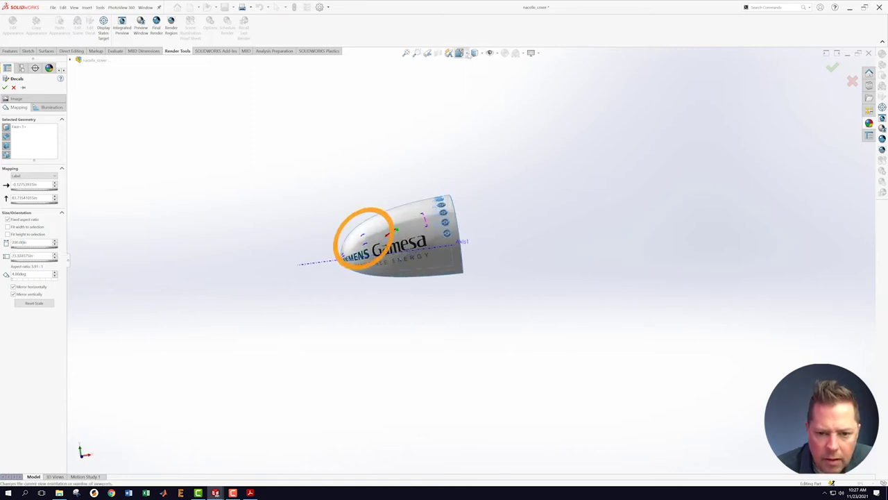
# In the front view, position the decal at about -19.7 in horizontally and 88.8 in vertically, reset its rotation to 0°, and apply it.
pyautogui.click(459, 52)
pyautogui.click(400, 306)
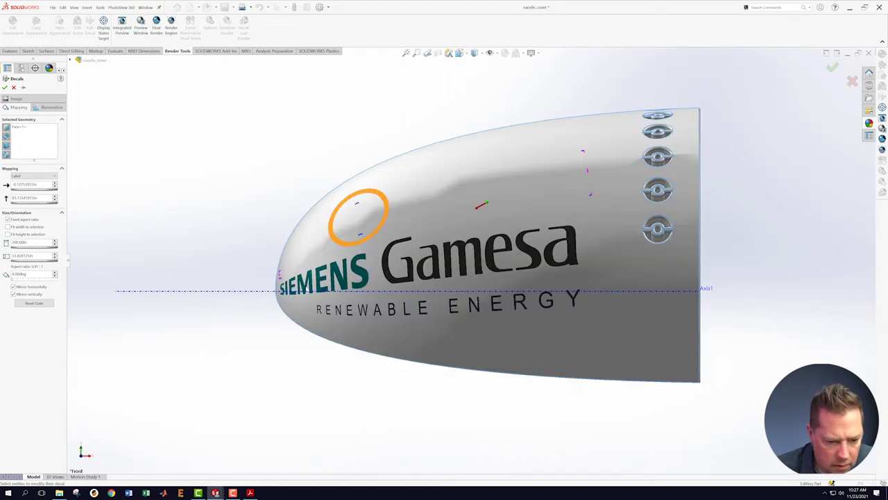
pyautogui.moveTo(356, 243); pyautogui.dragTo(404, 236)
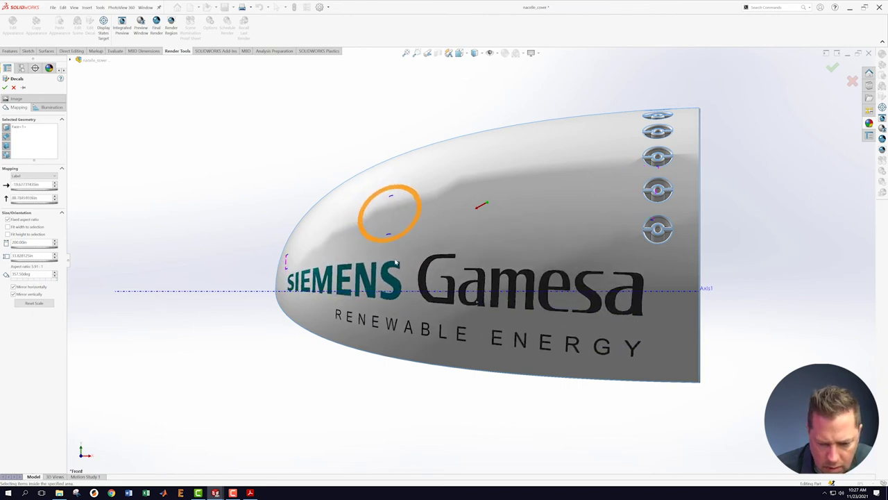
pyautogui.scroll(4, 423, 345)
pyautogui.moveTo(420, 337); pyautogui.dragTo(452, 323, button='middle')
pyautogui.moveTo(476, 239); pyautogui.dragTo(468, 237)
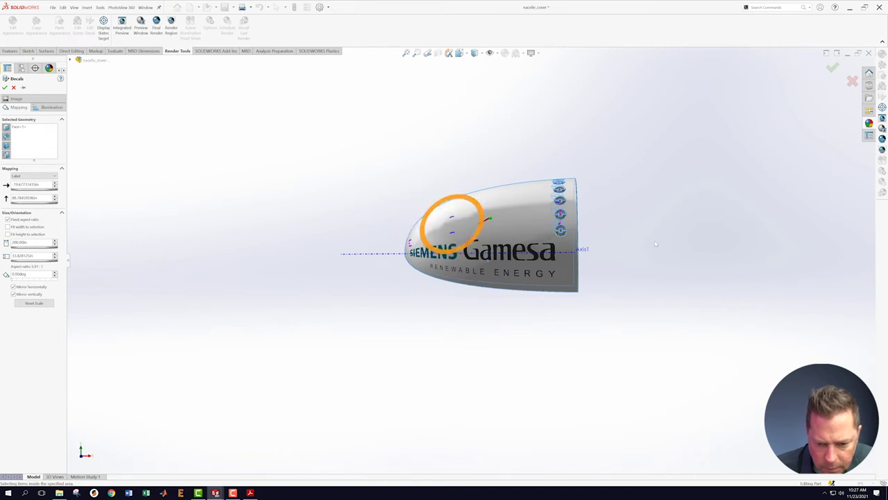
pyautogui.click(833, 68)
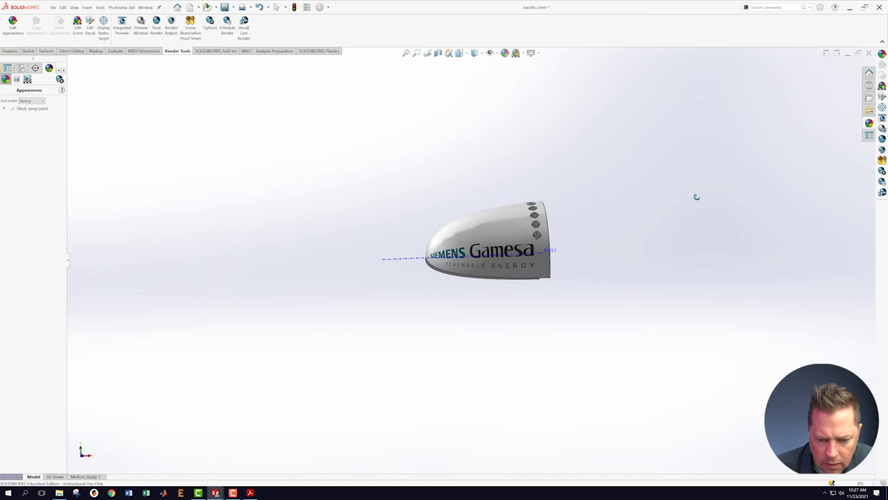
# Compare the applied logo in the front view with Figure 11.3 in the Wind Turbine test PDF.
pyautogui.click(475, 53)
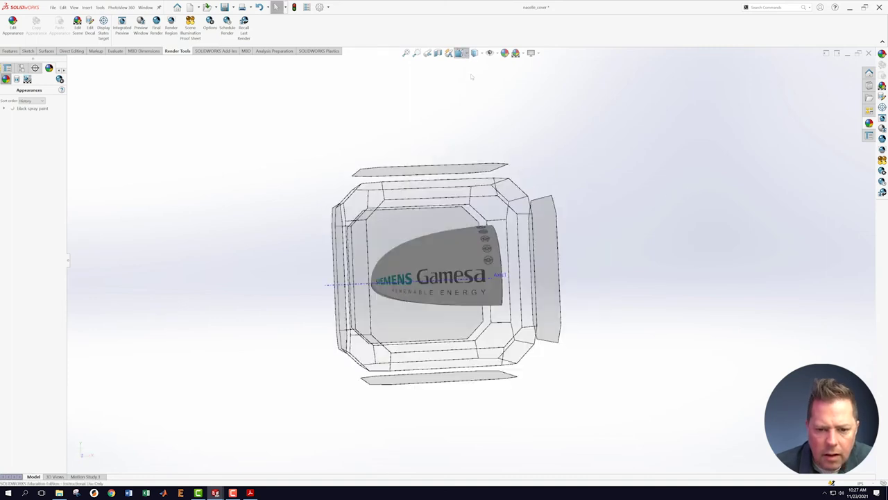
pyautogui.click(360, 314)
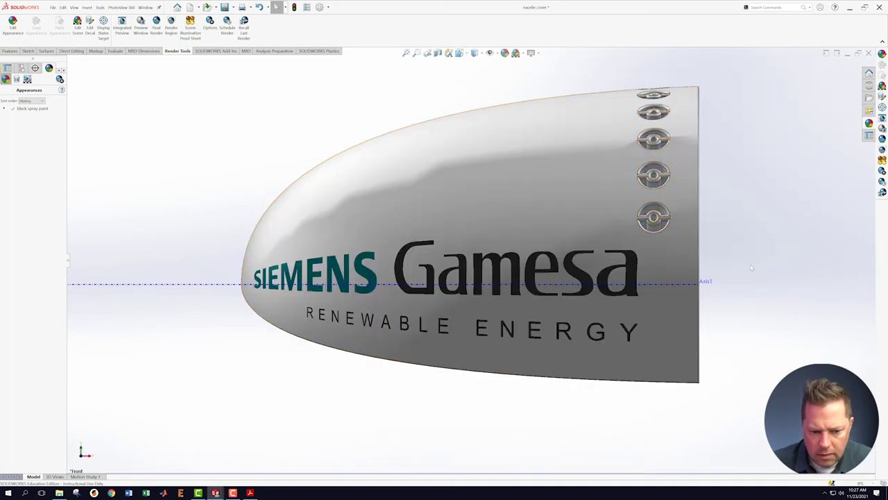
pyautogui.click(249, 493)
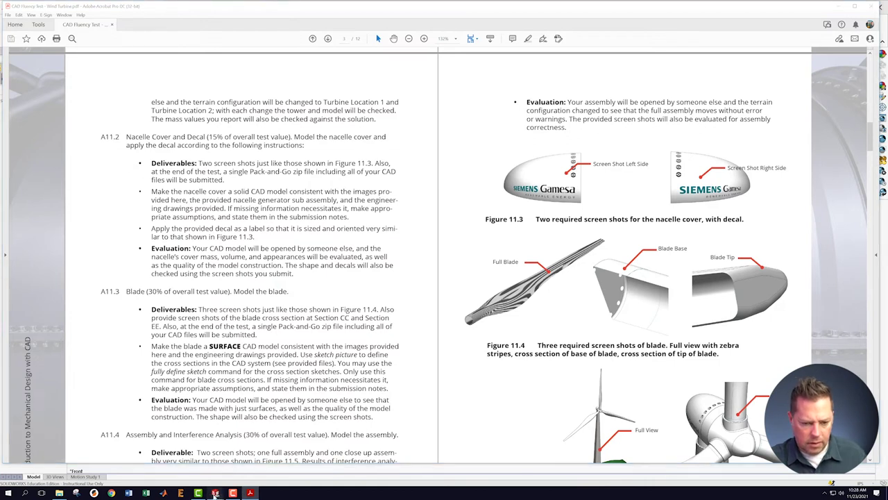
pyautogui.moveTo(217, 493)
pyautogui.click(258, 471)
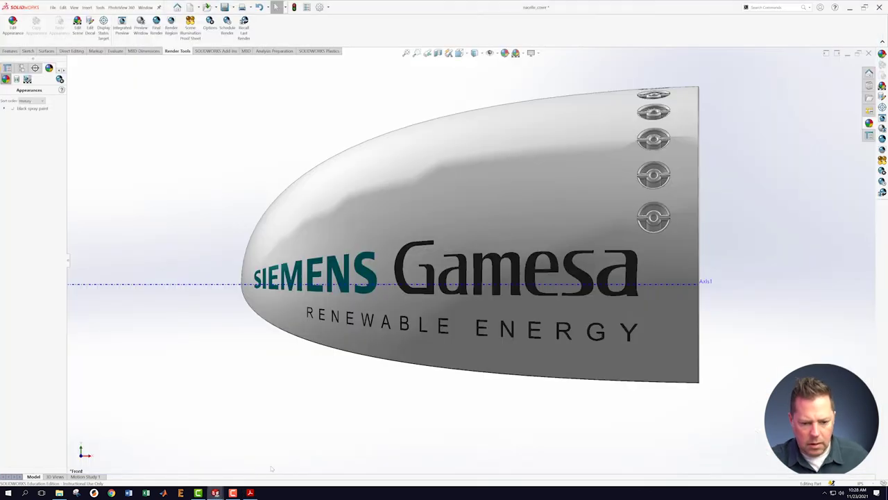
# Edit the existing Siemens Gamesa decal and set its width to 190 in.
pyautogui.click(317, 276)
pyautogui.click(113, 178)
pyautogui.click(17, 79)
pyautogui.click(3, 101)
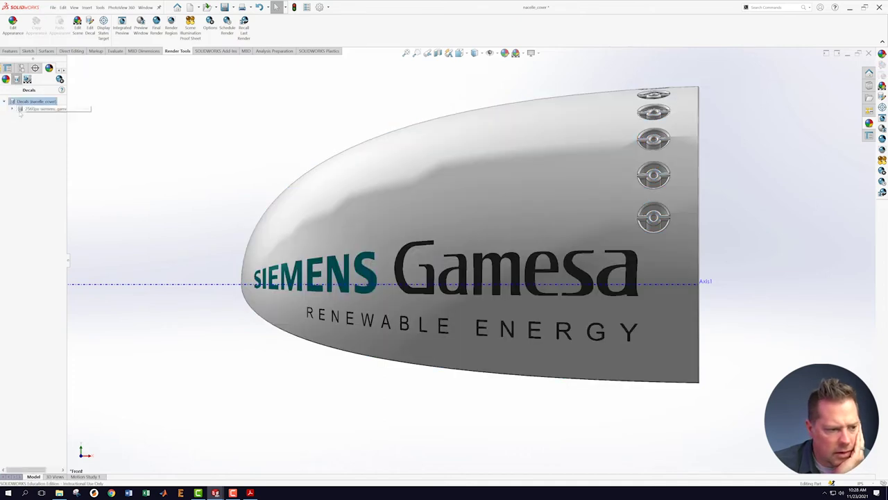
pyautogui.rightClick(25, 109)
pyautogui.click(44, 121)
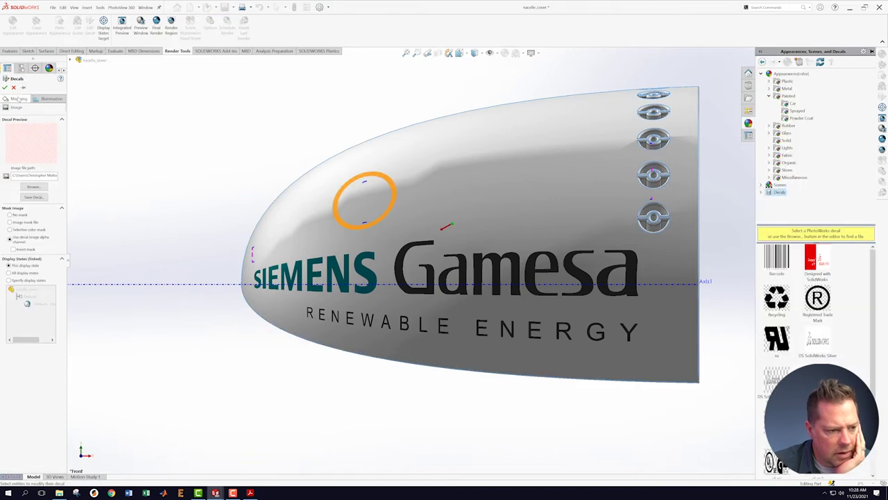
pyautogui.click(19, 99)
pyautogui.click(38, 242)
pyautogui.write('180')
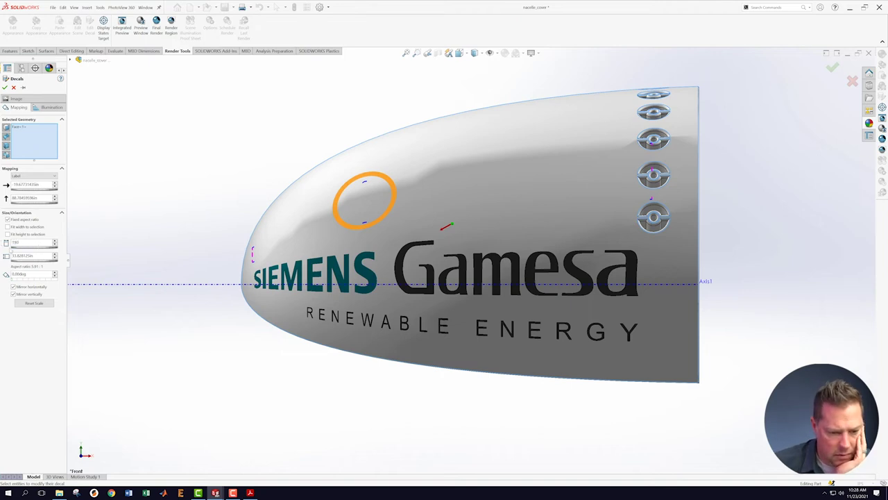
pyautogui.press('Return')
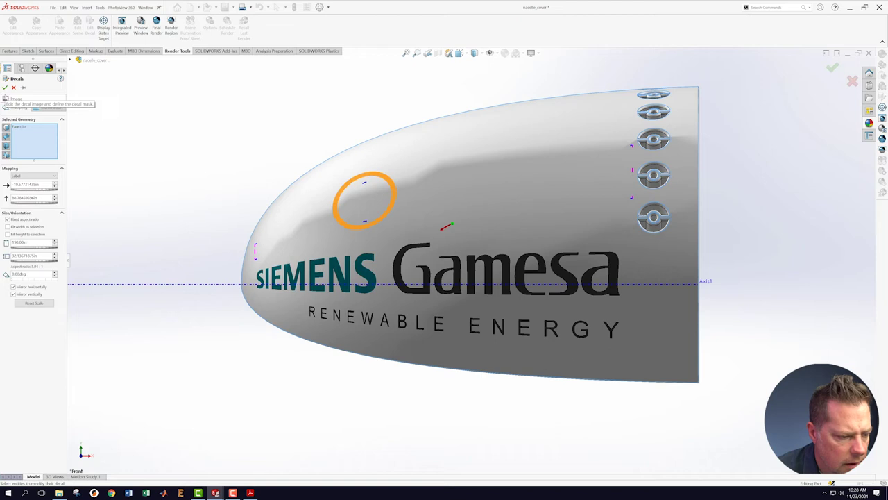
# Set the decal's horizontal position to -20 in and its vertical position to 90 in, and apply the changes.
pyautogui.doubleClick(41, 184)
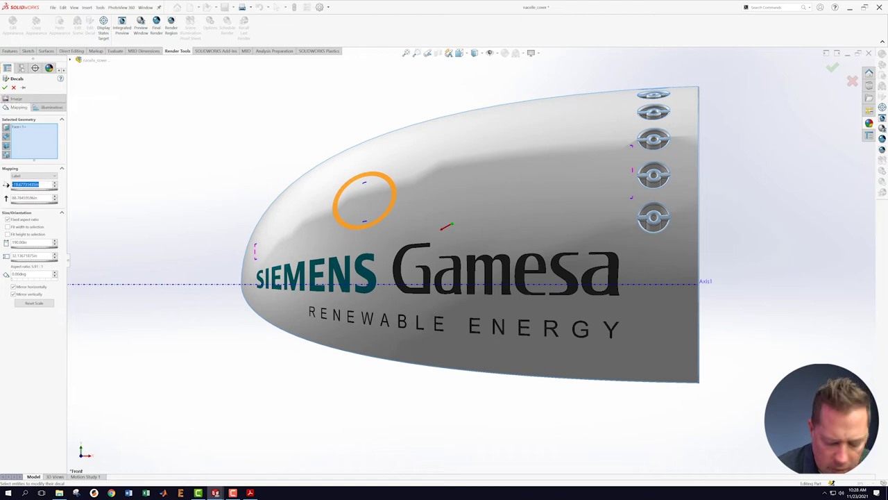
pyautogui.press('BackSpace')
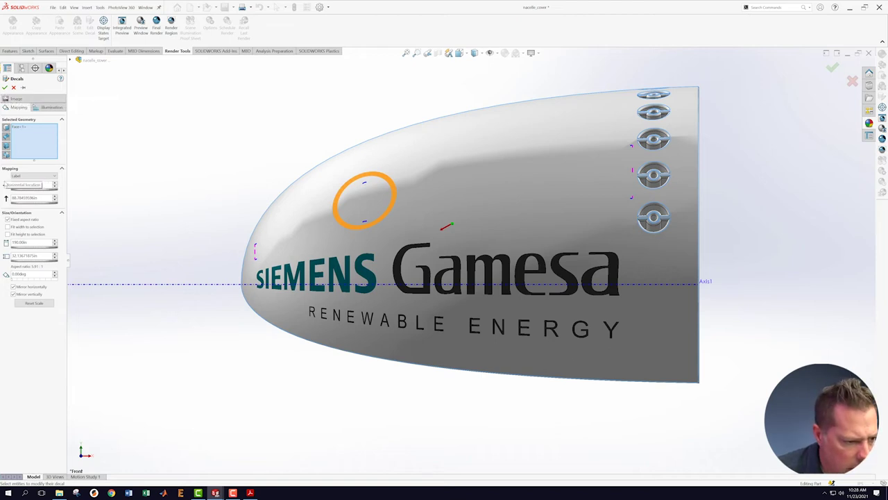
pyautogui.write('-70')
pyautogui.press('Return')
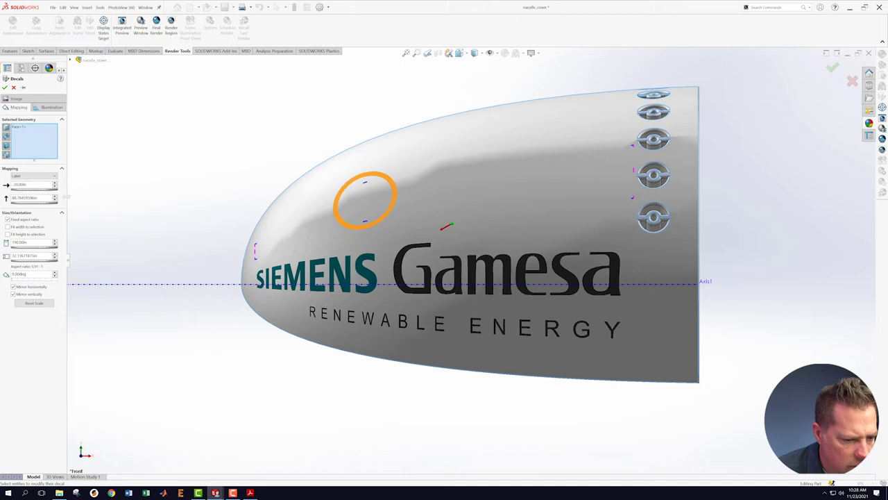
pyautogui.doubleClick(41, 199)
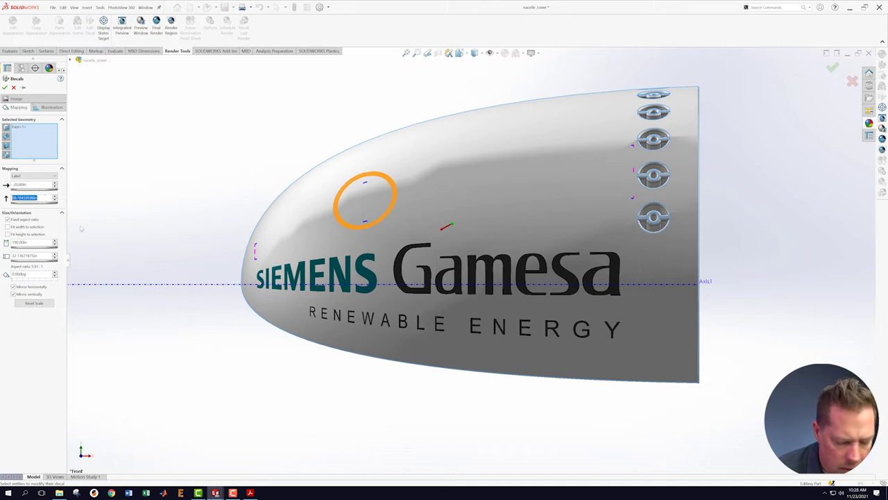
pyautogui.write('30')
pyautogui.press('Return')
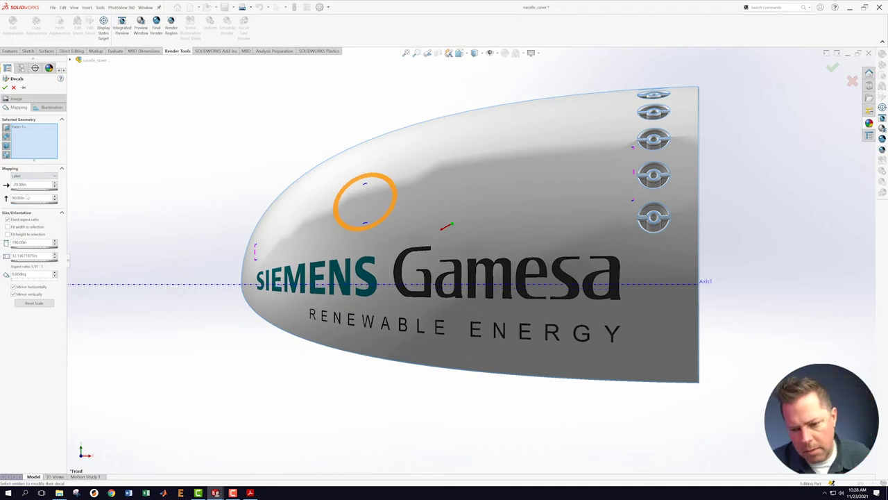
pyautogui.click(5, 88)
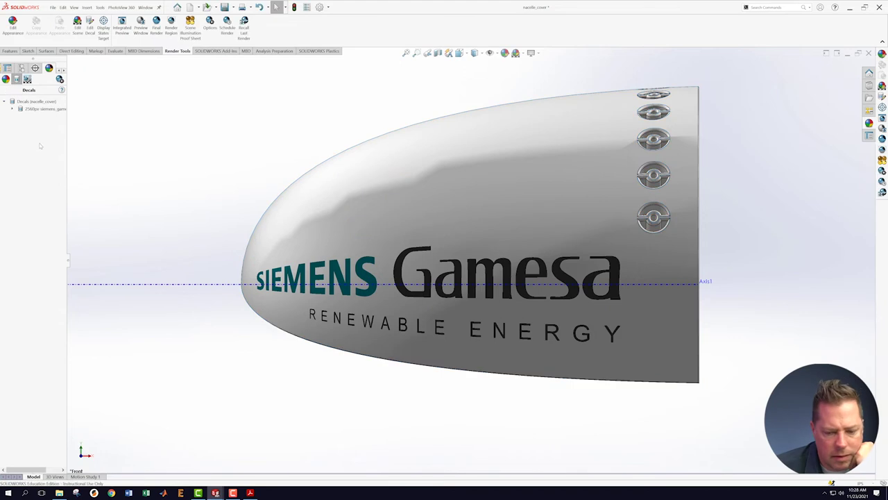
# Start a second decal using 2560px-siemens_gamesa_logo.svg from the provided parts' decal folder, masked with the decal image's alpha channel.
pyautogui.scroll(5, 132, 194)
pyautogui.moveTo(219, 208); pyautogui.dragTo(299, 222, button='middle')
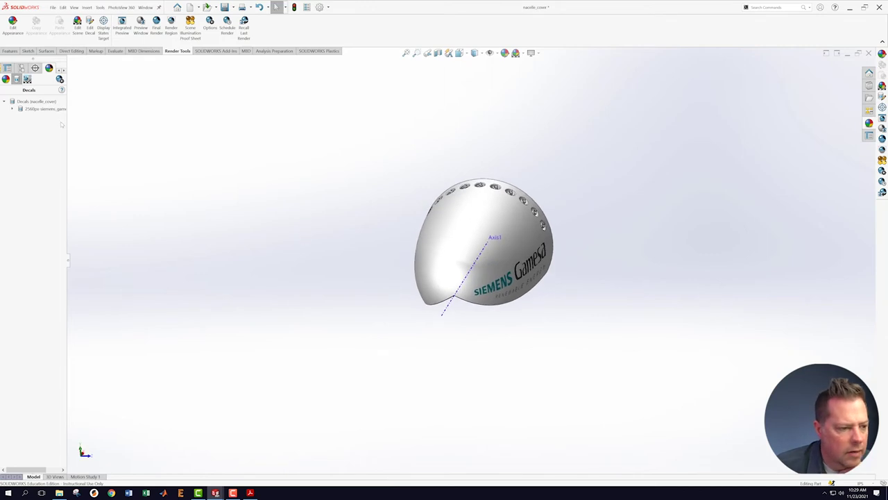
pyautogui.click(90, 26)
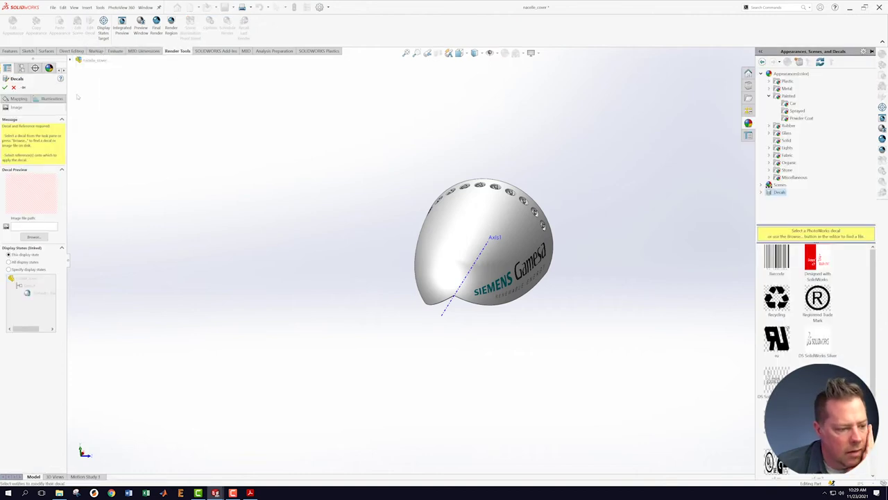
pyautogui.click(33, 237)
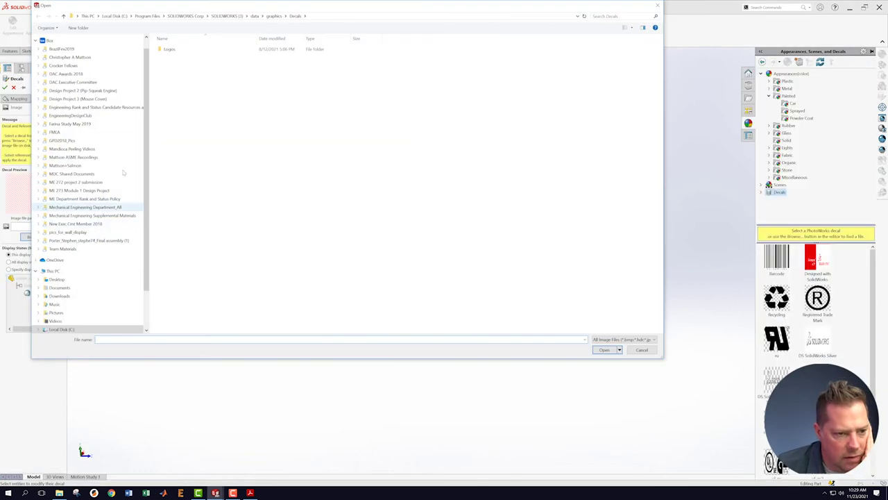
pyautogui.click(115, 16)
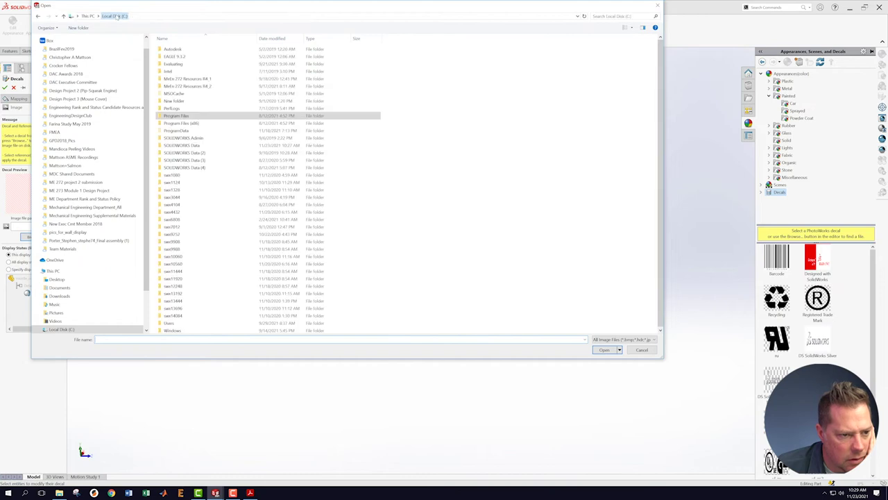
pyautogui.click(57, 278)
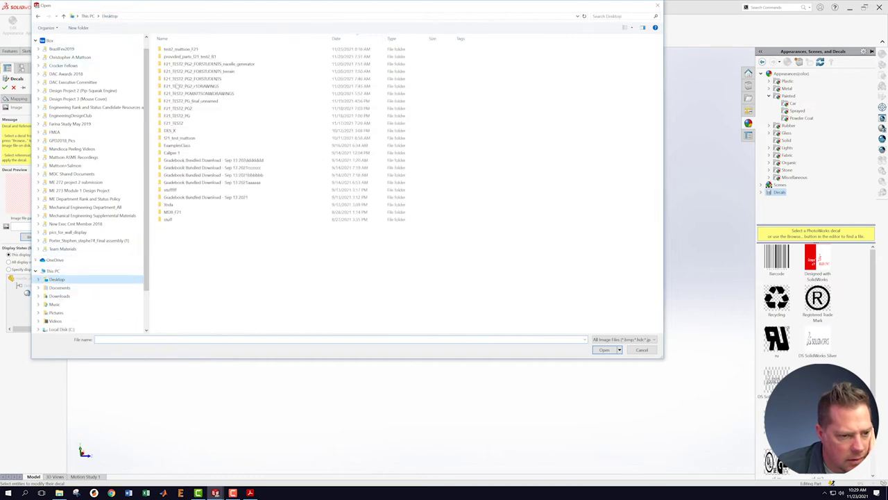
pyautogui.doubleClick(182, 49)
pyautogui.doubleClick(179, 48)
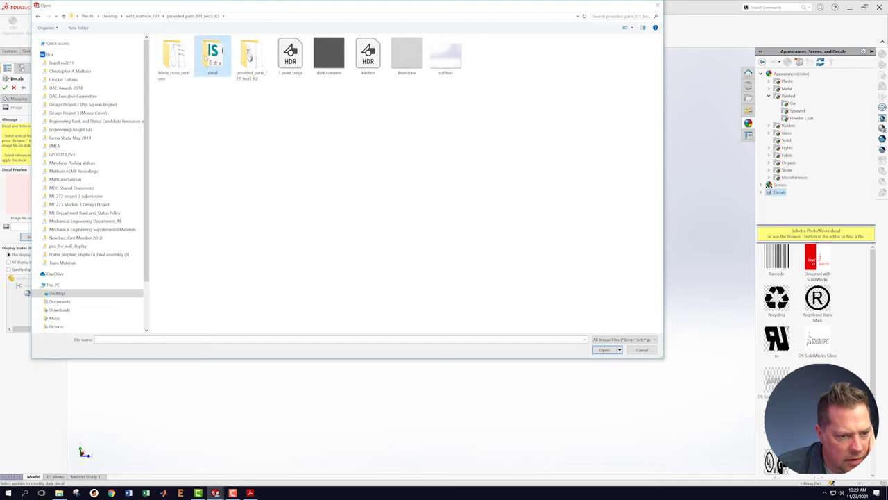
pyautogui.doubleClick(212, 56)
pyautogui.click(175, 47)
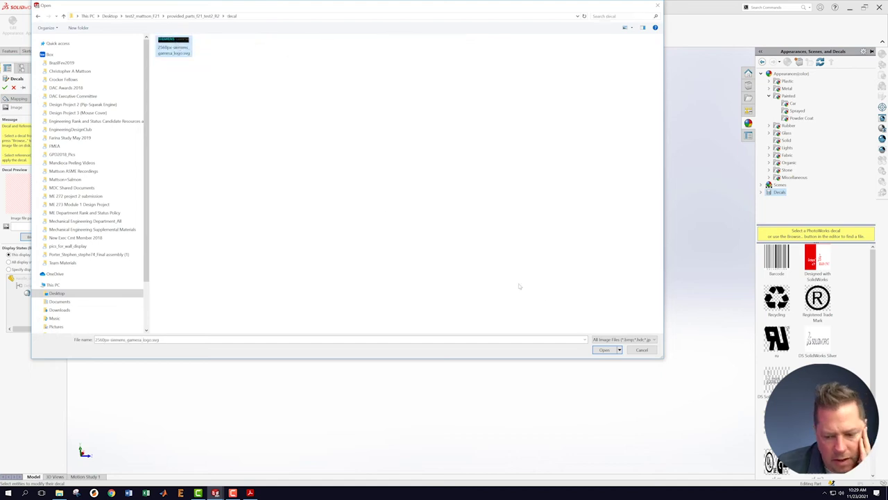
pyautogui.click(602, 350)
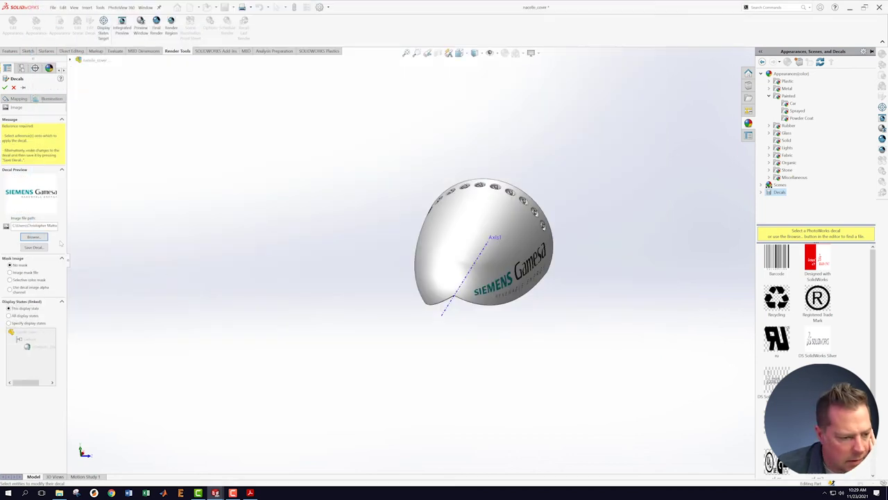
pyautogui.click(10, 290)
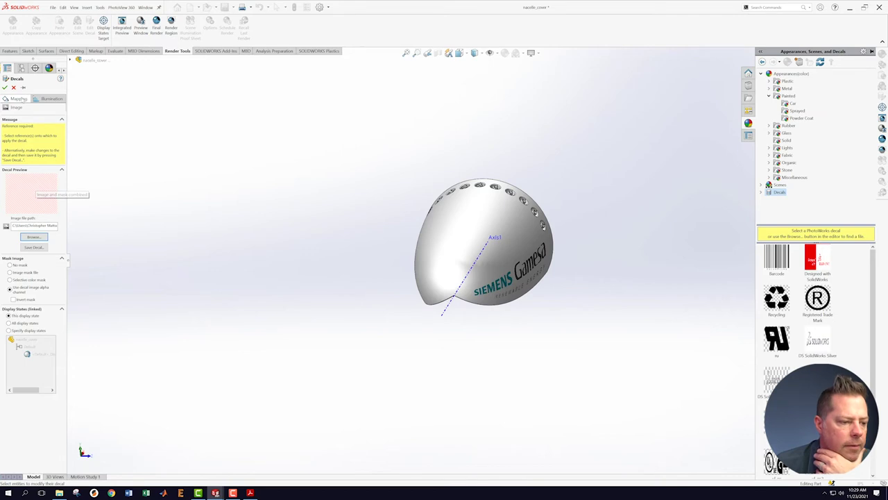
# Select the nacelle cover's outer face on the side opposite the first logo and set the decal mapping to Label.
pyautogui.click(19, 98)
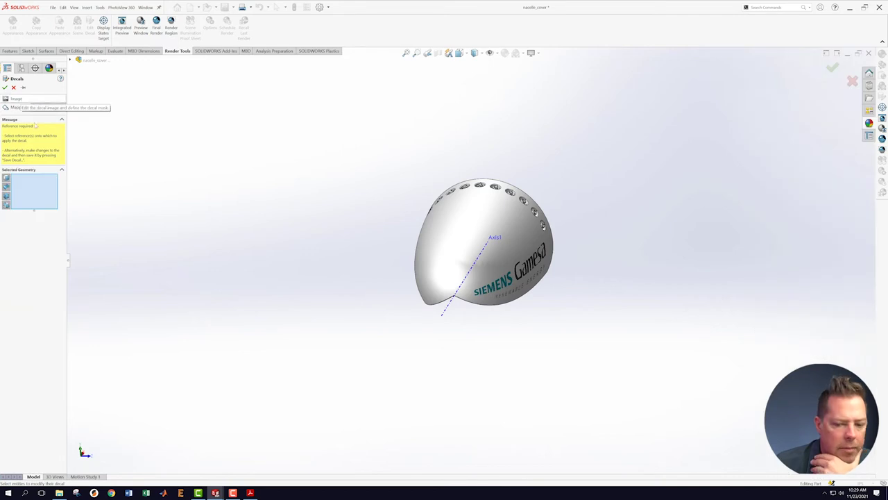
pyautogui.click(423, 274)
pyautogui.moveTo(301, 257); pyautogui.dragTo(447, 231, button='middle')
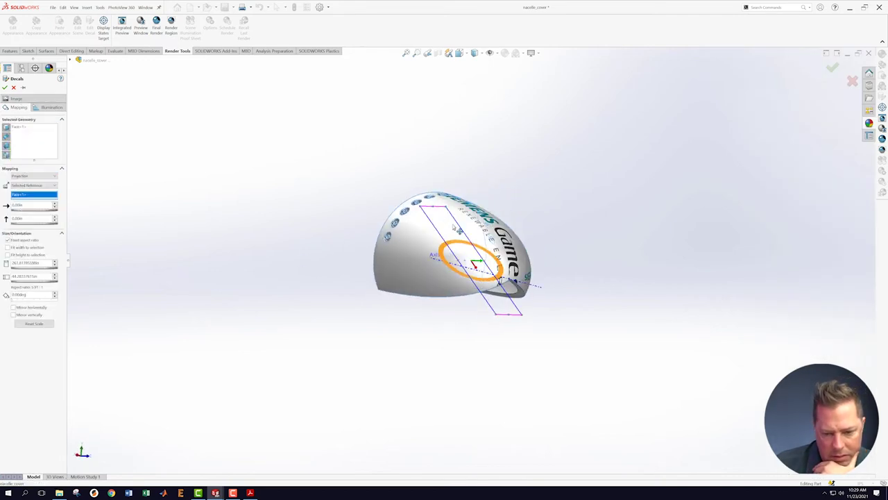
pyautogui.click(456, 231)
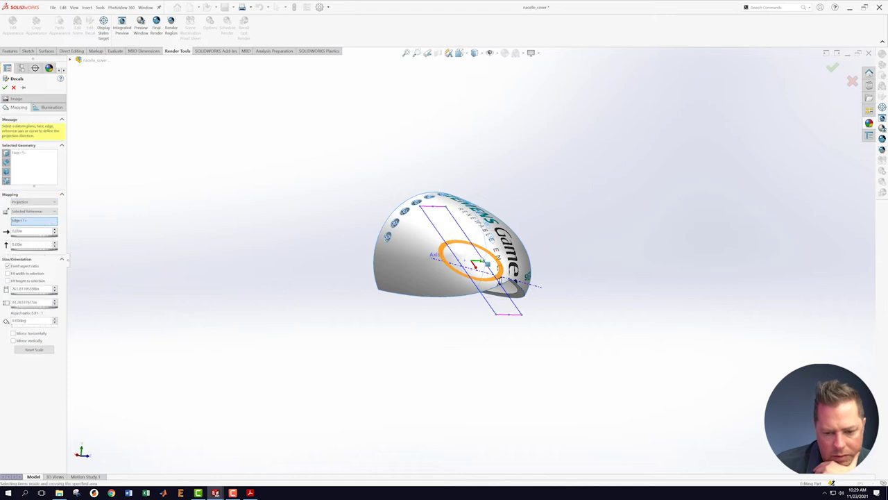
pyautogui.click(477, 262)
pyautogui.moveTo(480, 251); pyautogui.dragTo(485, 255)
pyautogui.click(33, 176)
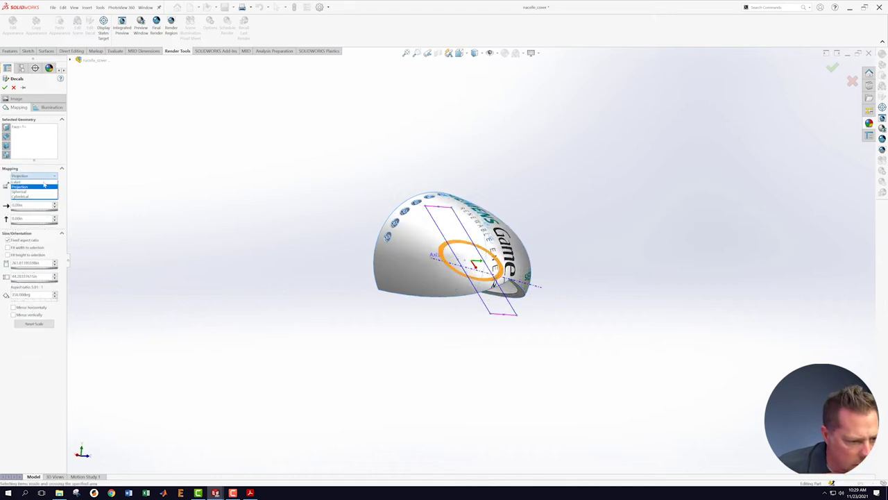
pyautogui.click(35, 184)
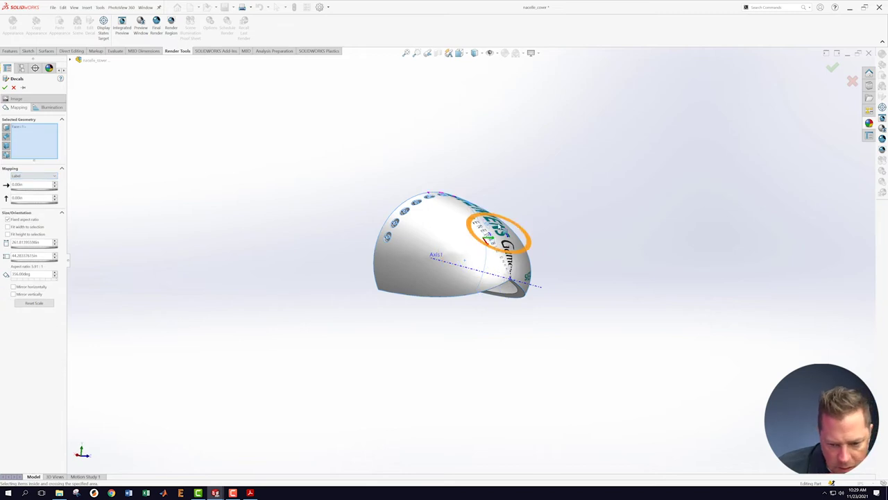
pyautogui.moveTo(472, 239); pyautogui.dragTo(487, 216)
pyautogui.click(439, 250)
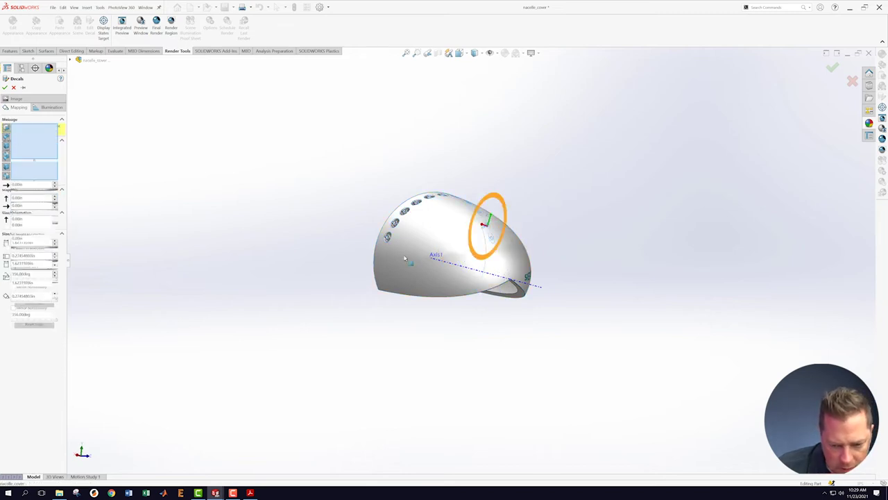
pyautogui.moveTo(341, 232); pyautogui.dragTo(243, 234, button='middle')
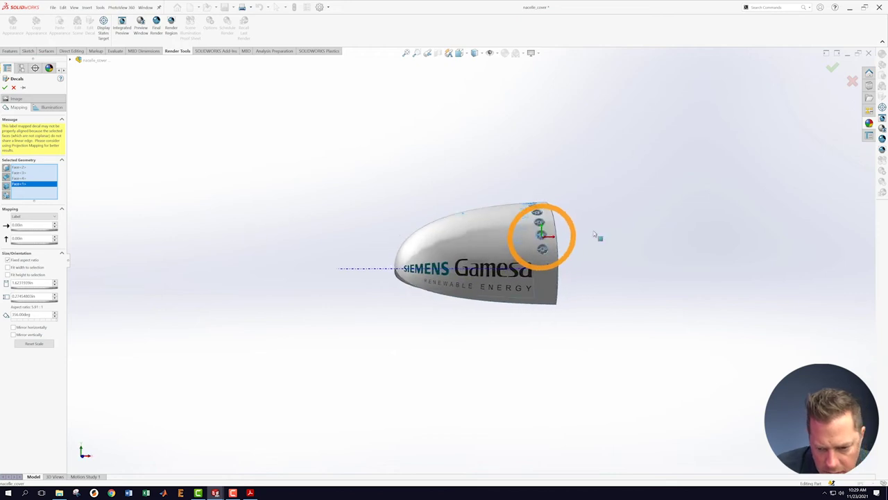
pyautogui.scroll(-3, 550, 242)
pyautogui.scroll(-4, 479, 250)
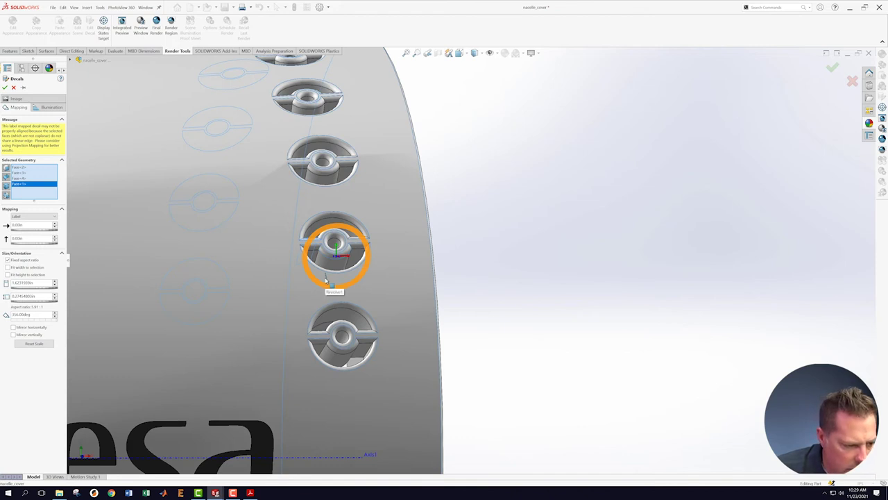
pyautogui.scroll(3, 301, 280)
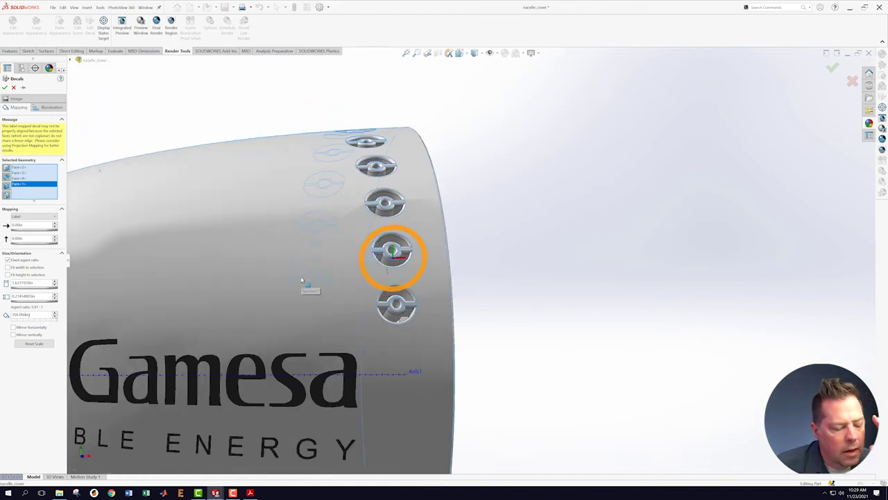
pyautogui.scroll(2, 301, 280)
# Set the second decal's width to 190 in with the aspect ratio kept fixed.
pyautogui.moveTo(37, 284); pyautogui.dragTo(11, 284)
pyautogui.write('190')
pyautogui.press('Return')
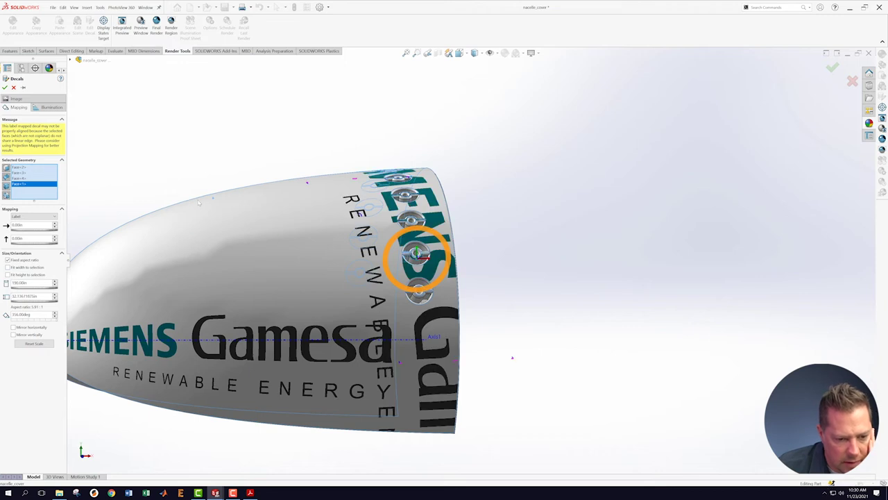
# Clear the faces selected for the decal and select only the nacelle cover's outer face.
pyautogui.press('f')
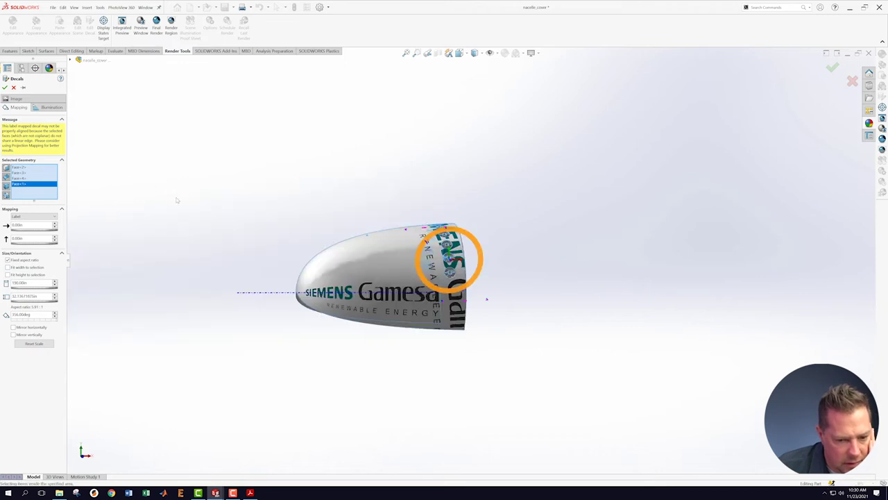
pyautogui.moveTo(177, 198); pyautogui.dragTo(261, 205, button='middle')
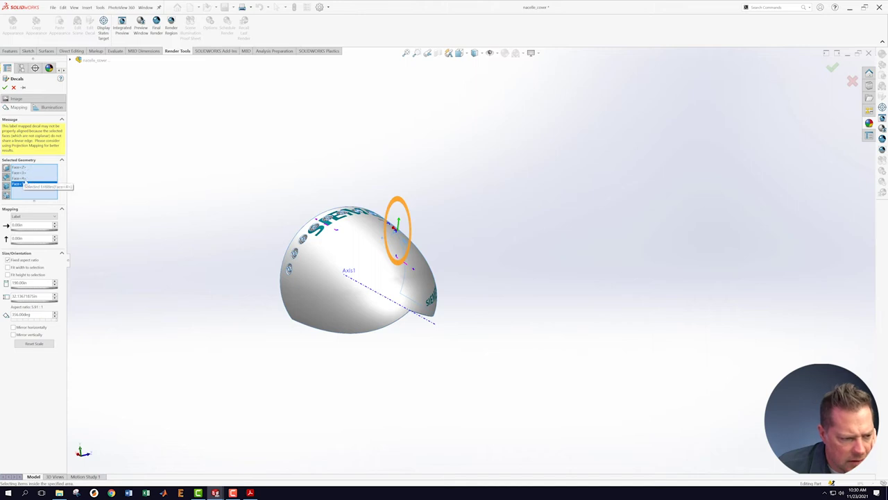
pyautogui.rightClick(35, 190)
pyautogui.click(54, 195)
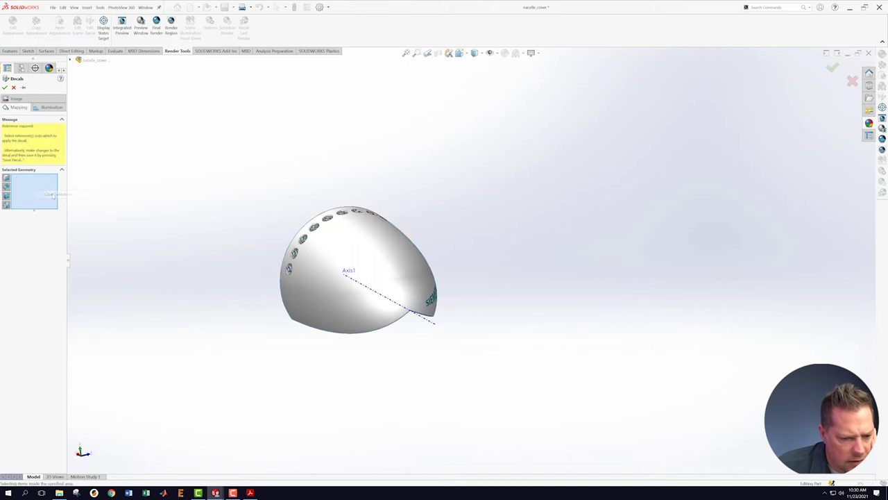
pyautogui.click(314, 298)
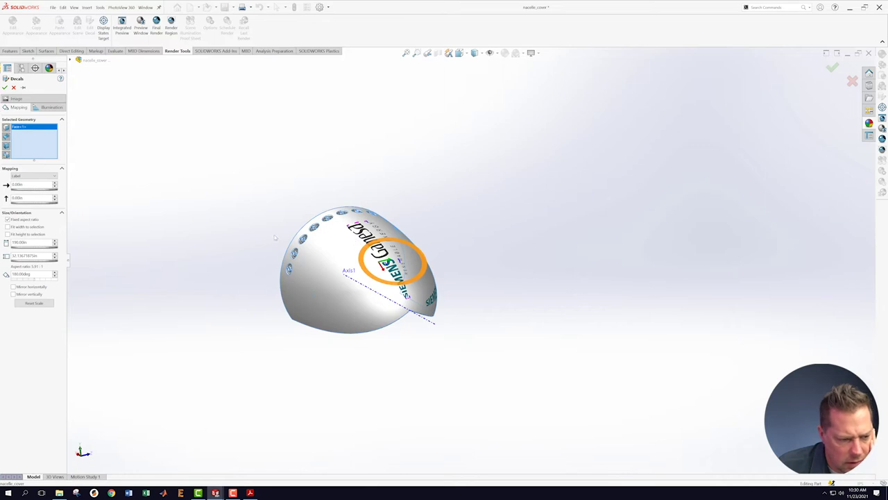
# Move the decal down the blank side to about -27.3 in horizontally and -91.4 in vertically, and mirror it horizontally and vertically.
pyautogui.moveTo(393, 258); pyautogui.dragTo(313, 285)
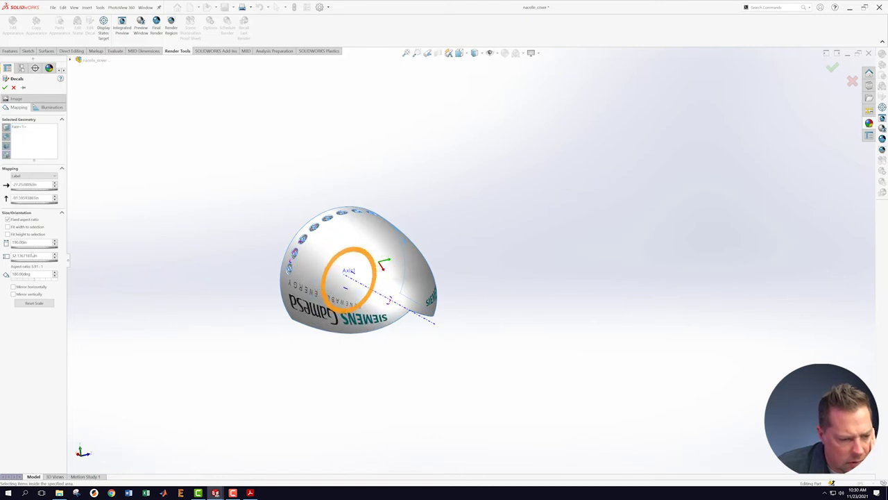
pyautogui.click(14, 287)
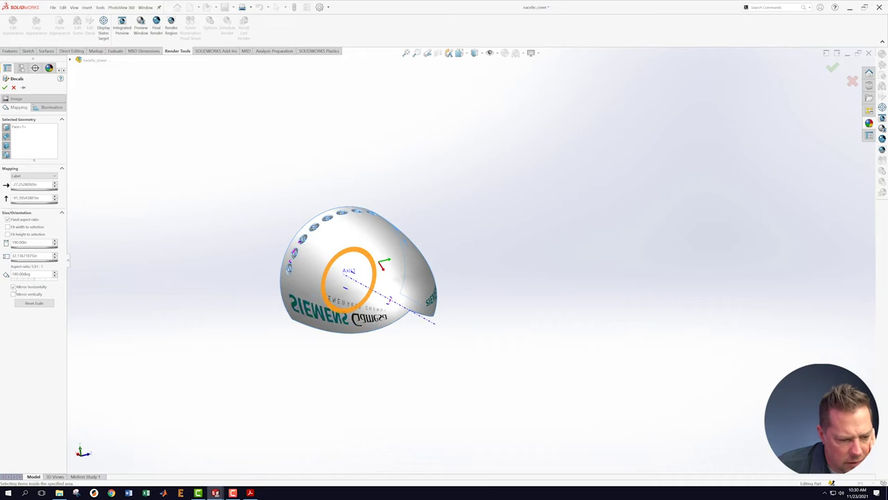
pyautogui.click(13, 286)
pyautogui.click(14, 294)
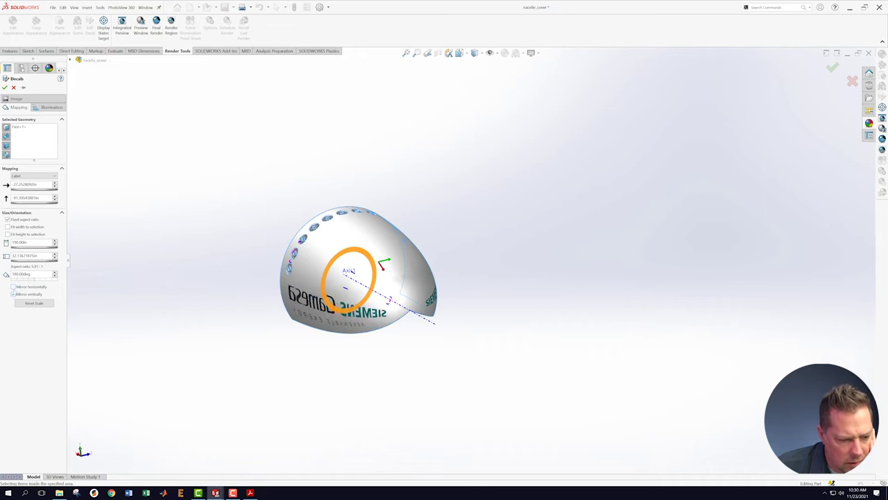
pyautogui.click(13, 287)
# In the back view, set the decal's horizontal position to -20 in and vertical position to -90 in, and apply it.
pyautogui.moveTo(237, 301); pyautogui.dragTo(295, 234, button='middle')
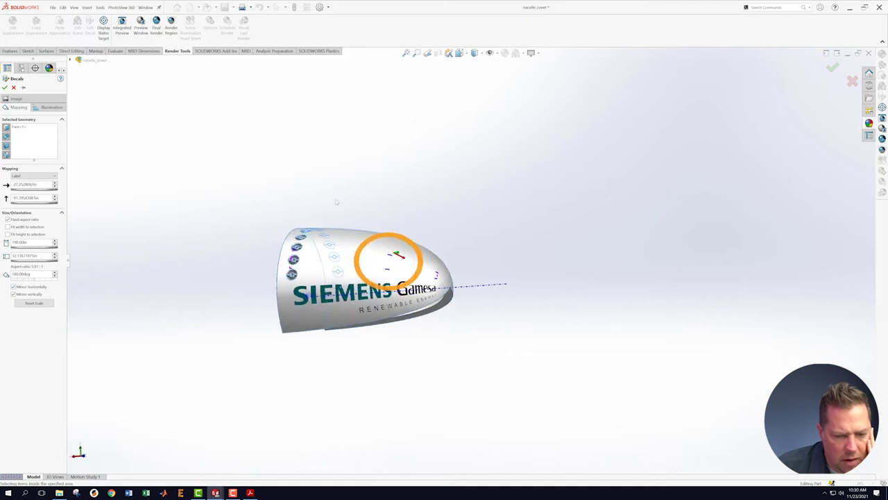
pyautogui.click(461, 53)
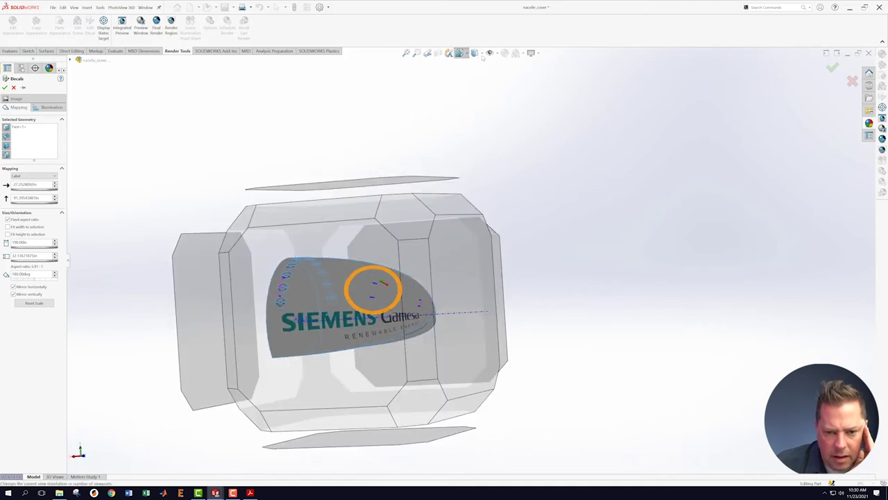
pyautogui.click(350, 328)
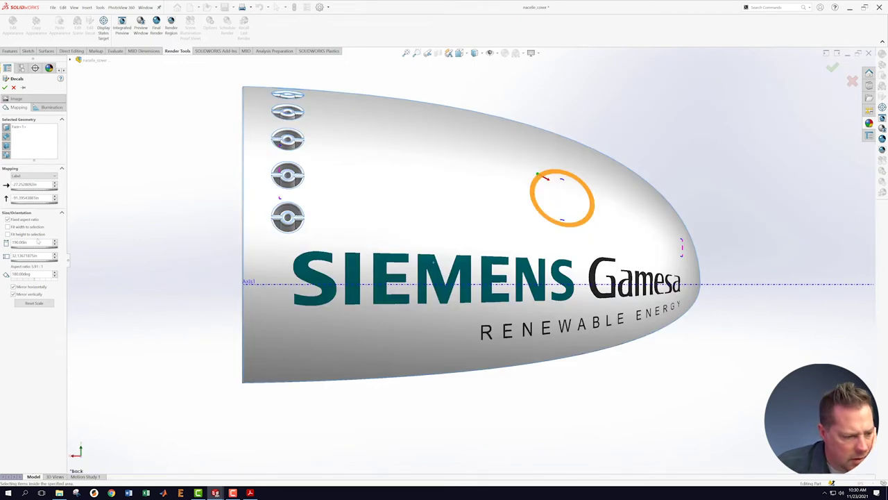
pyautogui.doubleClick(40, 183)
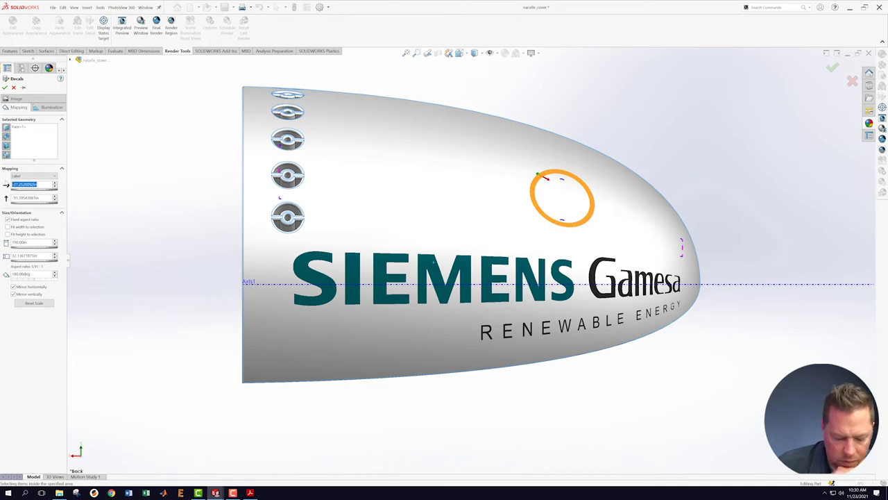
pyautogui.write('-20')
pyautogui.press('Return')
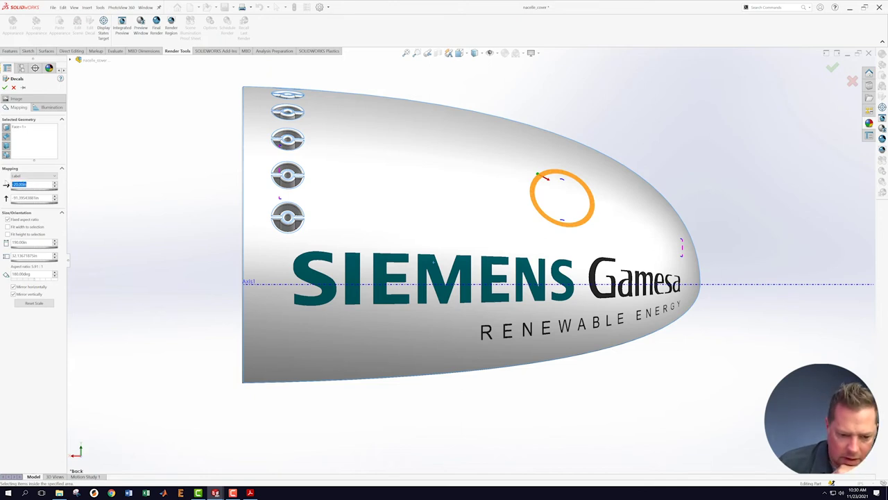
pyautogui.doubleClick(44, 198)
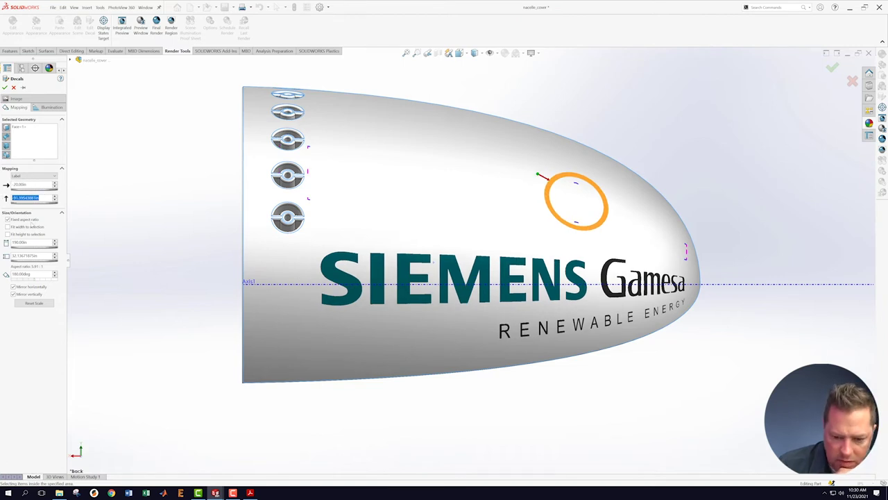
pyautogui.press('BackSpace')
pyautogui.write('-90')
pyautogui.press('Return')
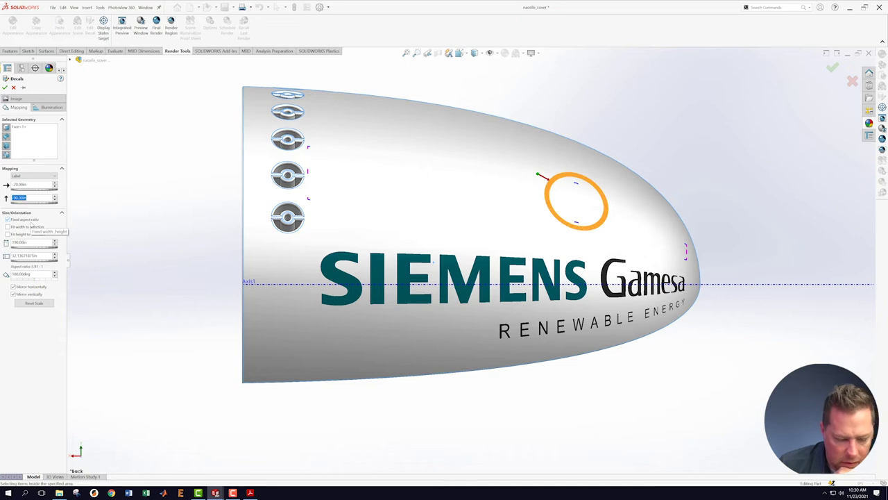
pyautogui.click(122, 216)
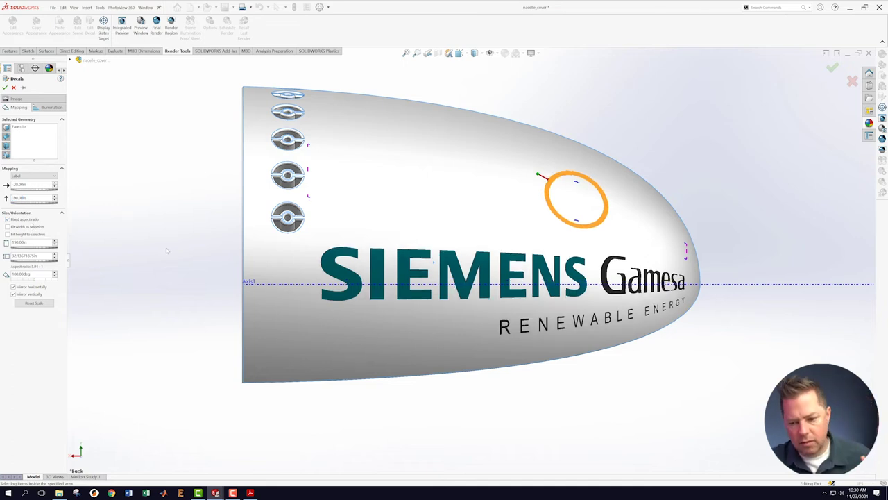
pyautogui.click(831, 67)
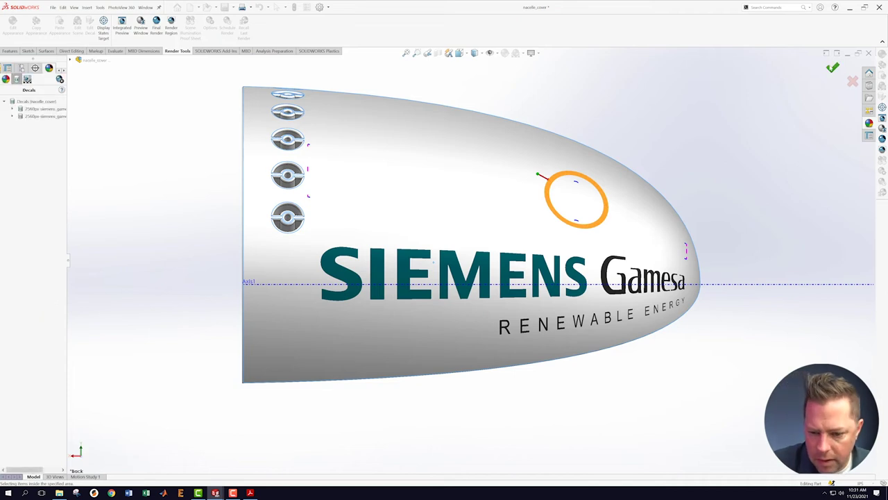
# Save the nacelle_cover part with its decals and switch to the Wind_Turbine assembly.
pyautogui.scroll(5, 472, 256)
pyautogui.moveTo(632, 212); pyautogui.dragTo(694, 243, button='middle')
pyautogui.click(53, 7)
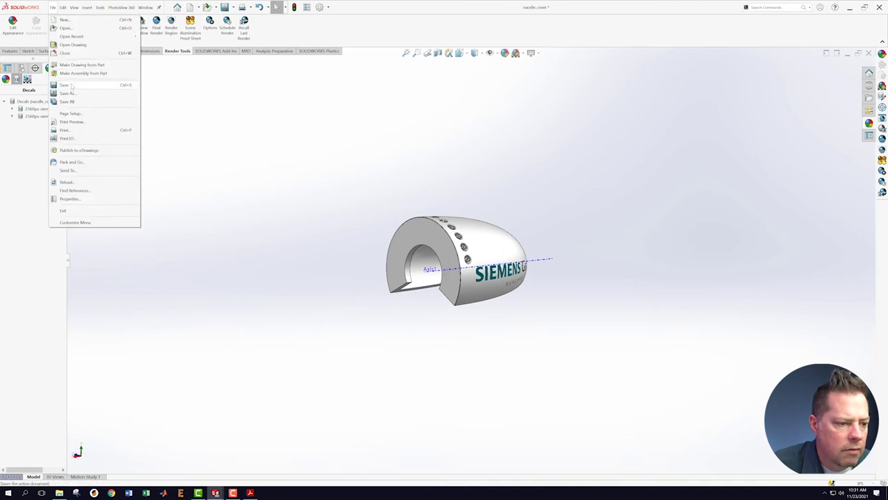
pyautogui.click(69, 84)
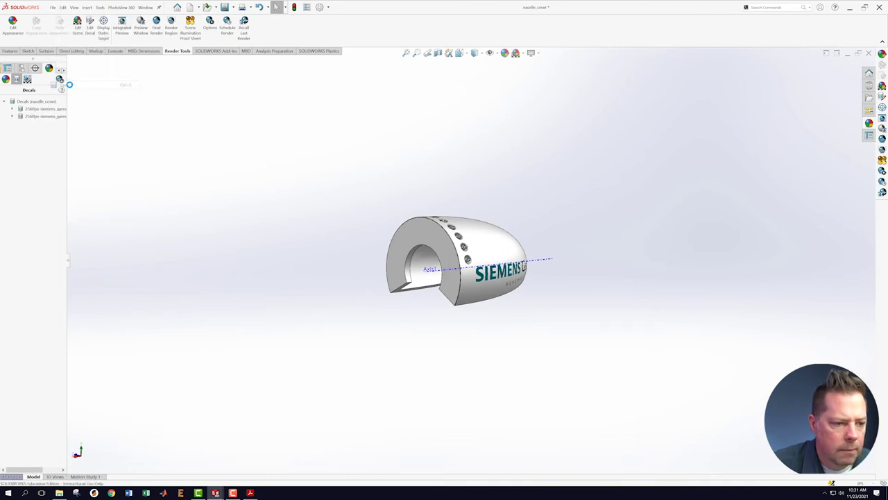
pyautogui.click(145, 7)
pyautogui.click(170, 80)
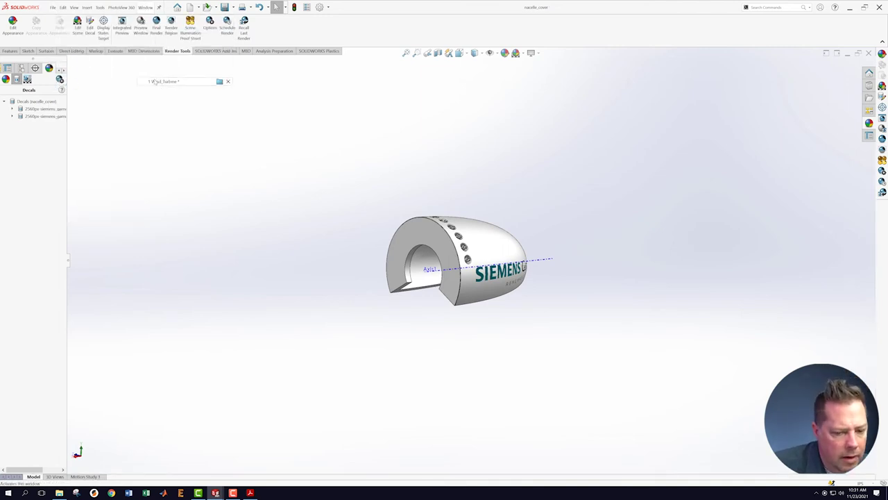
# Change the terrain component's configuration in the assembly to Turbine_1_location.
pyautogui.scroll(-6, 497, 244)
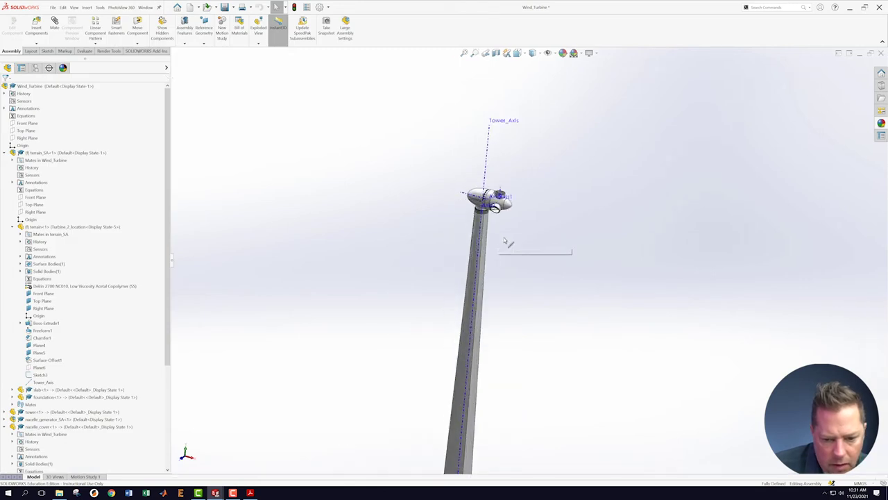
pyautogui.scroll(-2, 499, 243)
pyautogui.moveTo(503, 240); pyautogui.dragTo(559, 240, button='middle')
pyautogui.scroll(5, 558, 239)
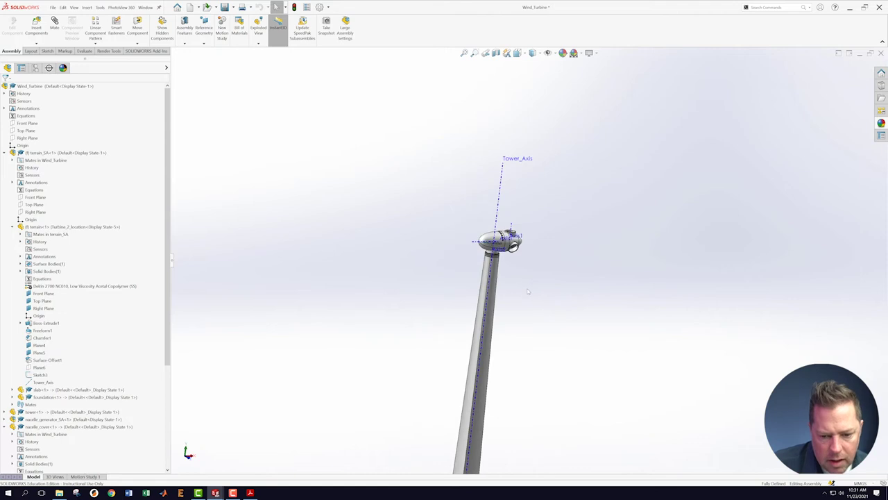
pyautogui.rightClick(84, 229)
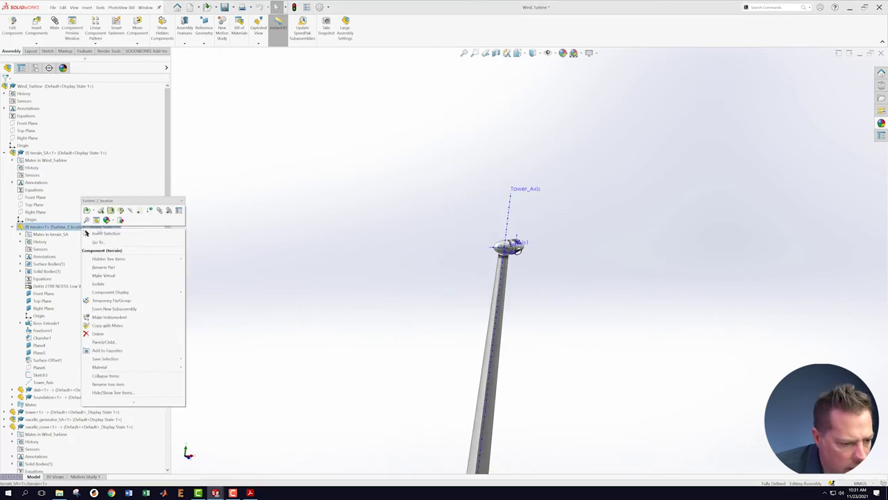
pyautogui.click(103, 208)
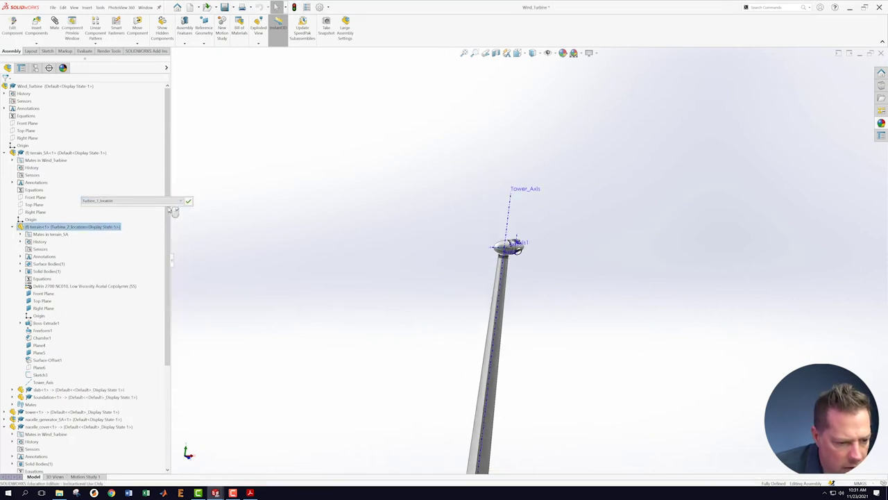
pyautogui.click(188, 201)
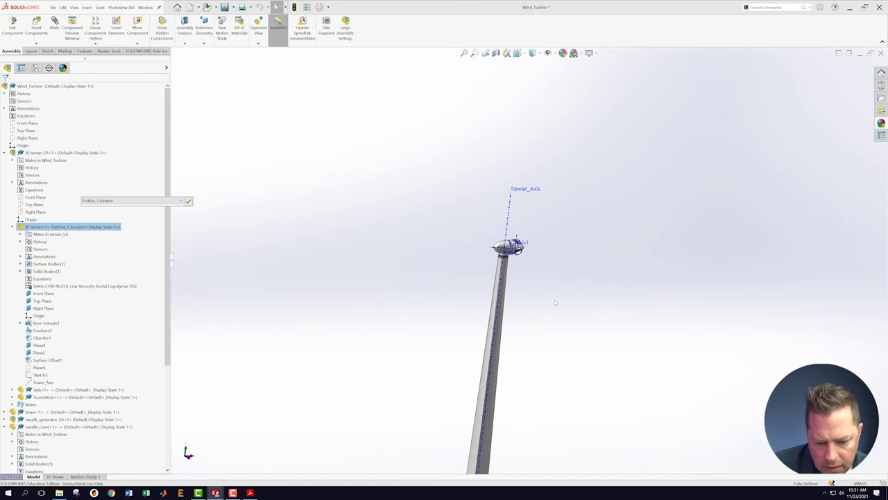
pyautogui.press('Return')
# Examine the tower, terrain and decaled nacelle cover in the assembly with the terrain at turbine location 1.
pyautogui.scroll(-2, 536, 290)
pyautogui.scroll(7, 552, 401)
pyautogui.scroll(-2, 551, 404)
pyautogui.moveTo(569, 336); pyautogui.dragTo(490, 315, button='middle')
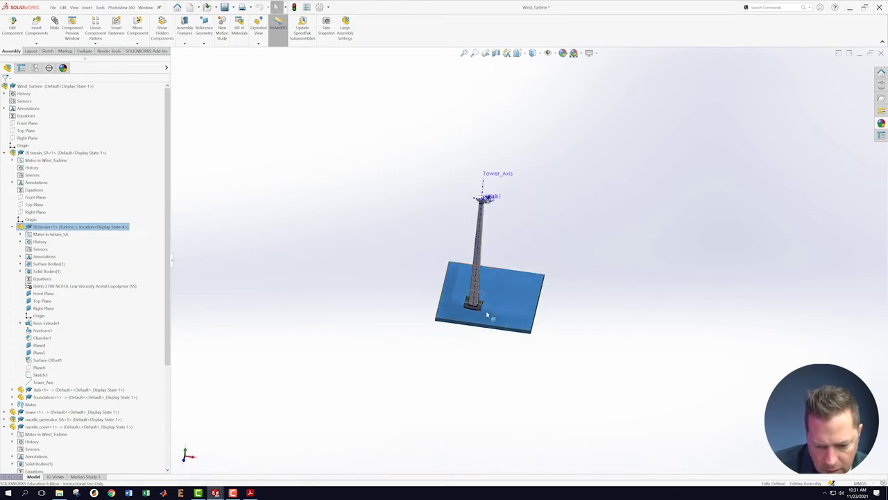
pyautogui.scroll(-3, 515, 234)
pyautogui.scroll(-6, 500, 199)
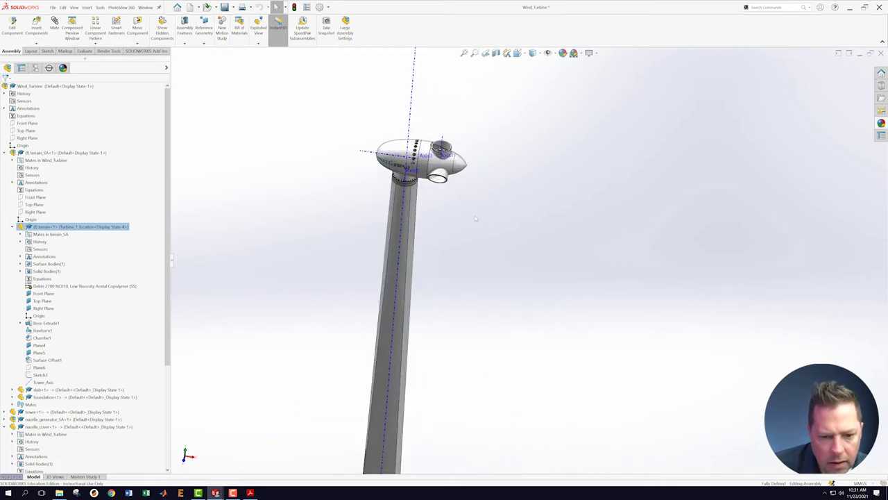
pyautogui.scroll(9, 469, 159)
pyautogui.scroll(-3, 471, 192)
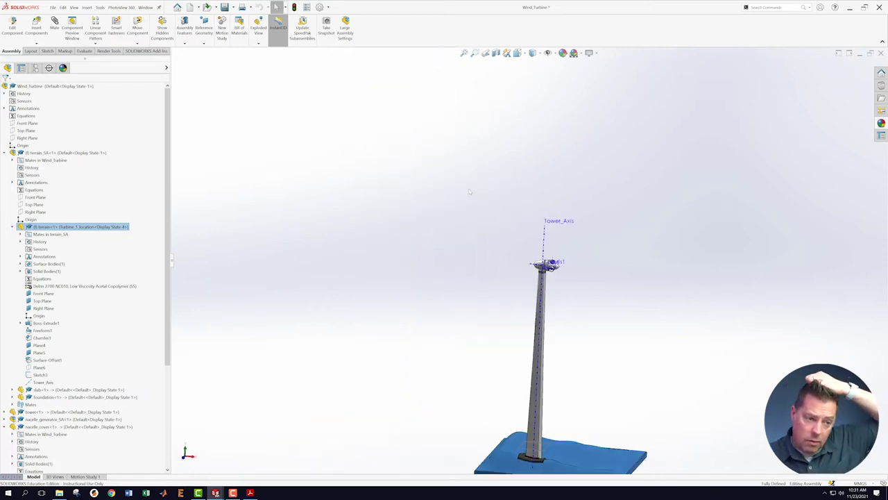
# Save the Wind_Turbine assembly and close the separate nacelle_cover part document.
pyautogui.click(53, 7)
pyautogui.click(64, 84)
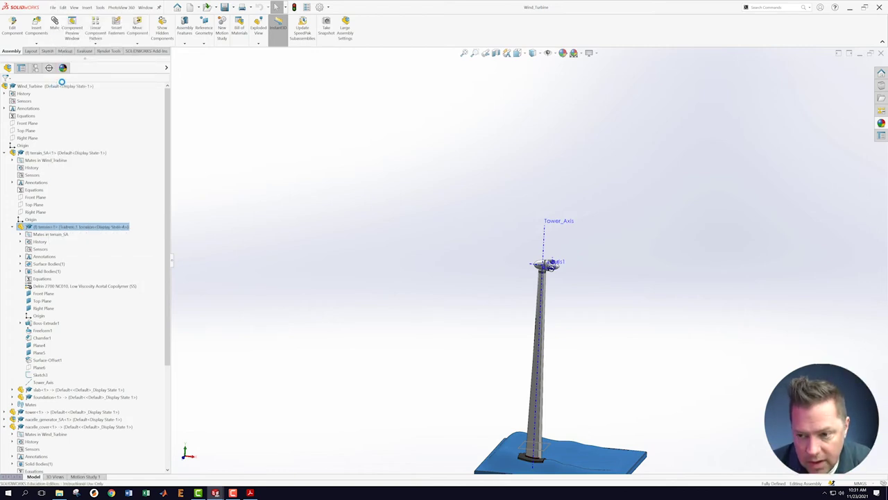
pyautogui.click(145, 7)
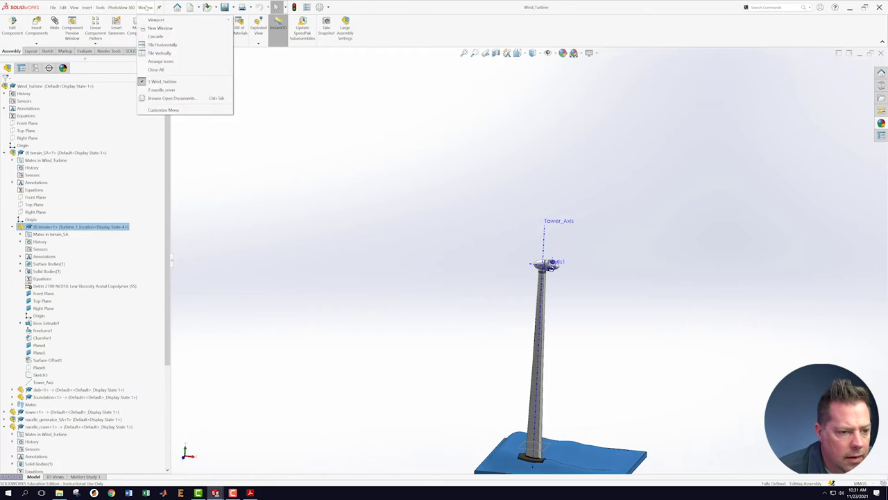
pyautogui.click(287, 107)
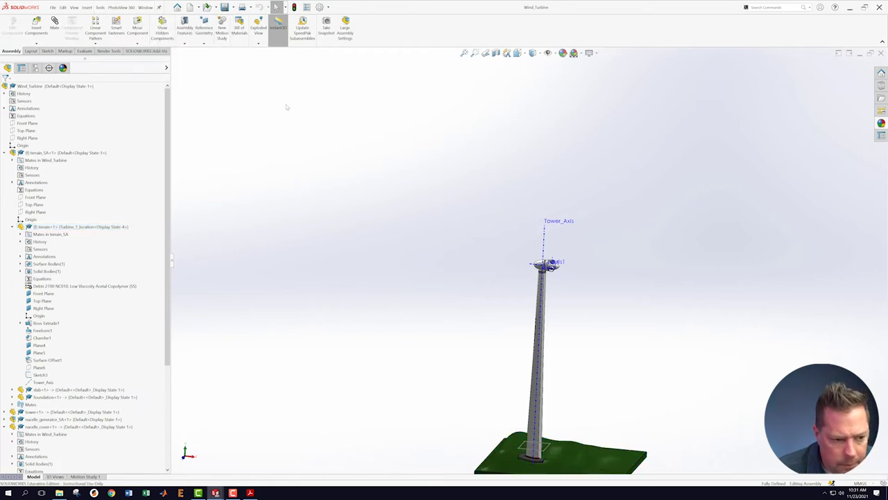
pyautogui.click(145, 7)
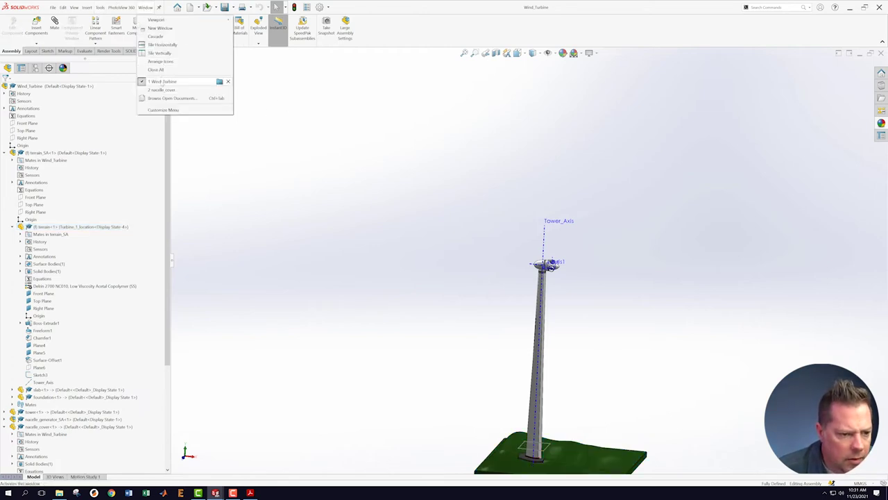
pyautogui.click(161, 90)
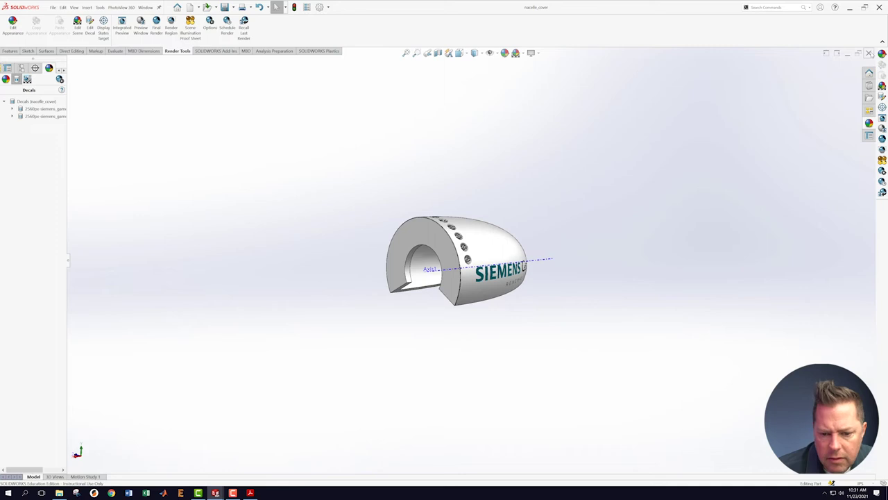
pyautogui.click(868, 53)
pyautogui.moveTo(527, 219); pyautogui.dragTo(611, 321, button='middle')
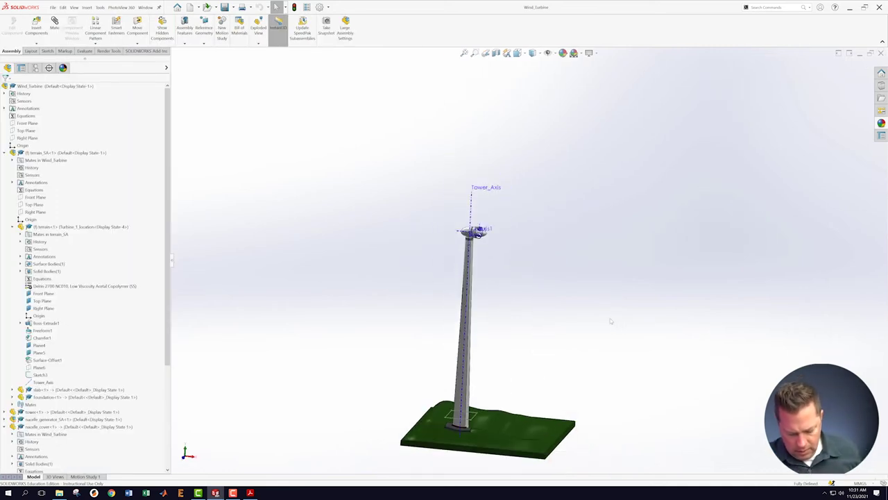
# Switch to Adobe Acrobat, read the test instructions from A11.2 to A11.4, and return to SOLIDWORKS.
pyautogui.click(250, 493)
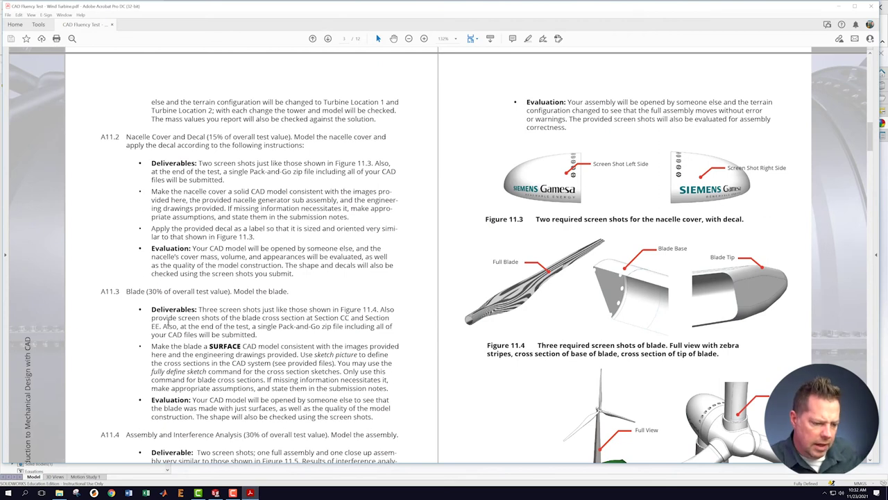
pyautogui.scroll(-1, 167, 323)
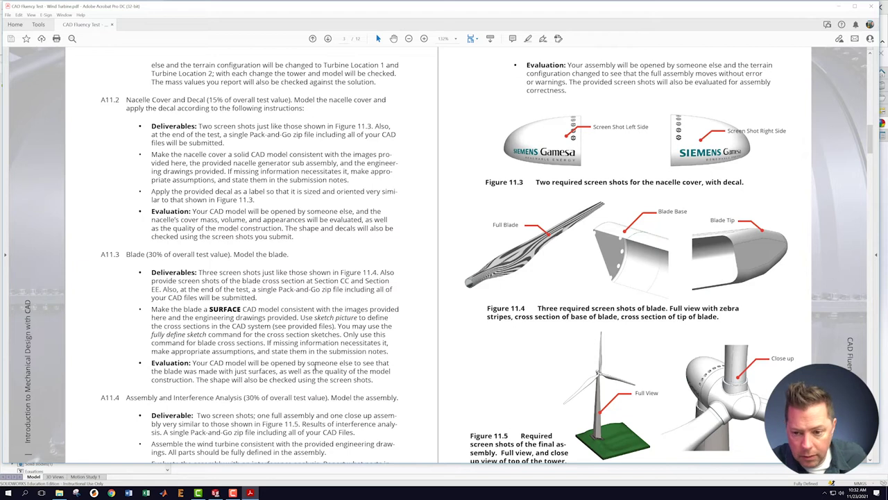
pyautogui.scroll(-1, 306, 368)
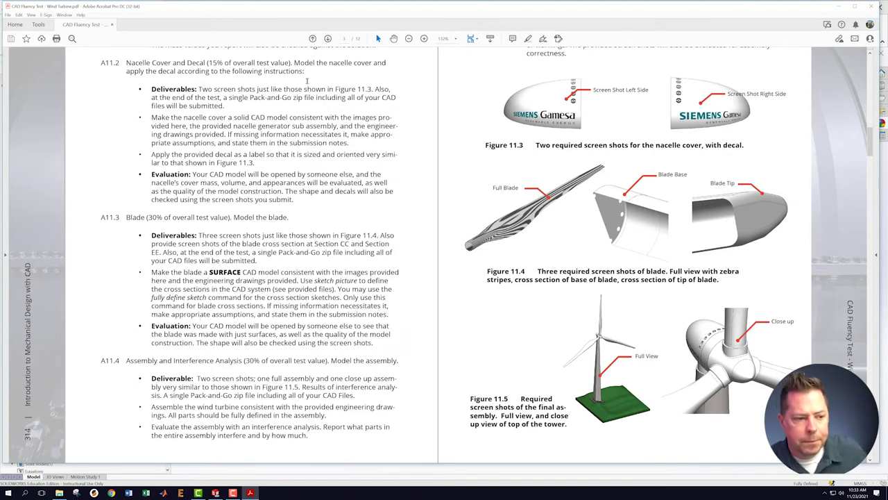
pyautogui.click(871, 6)
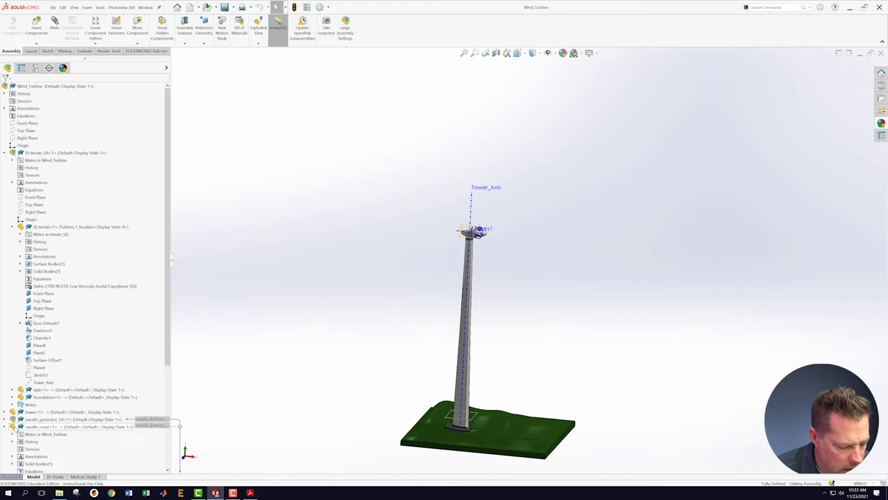
# Open the nacelle_cover part from the assembly and edit the sketch beneath Cut-Extrude1.
pyautogui.rightClick(20, 427)
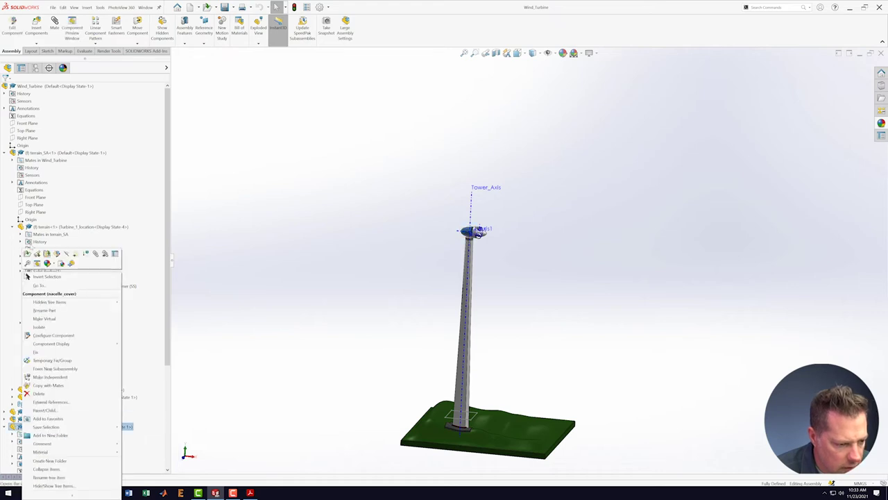
pyautogui.click(29, 255)
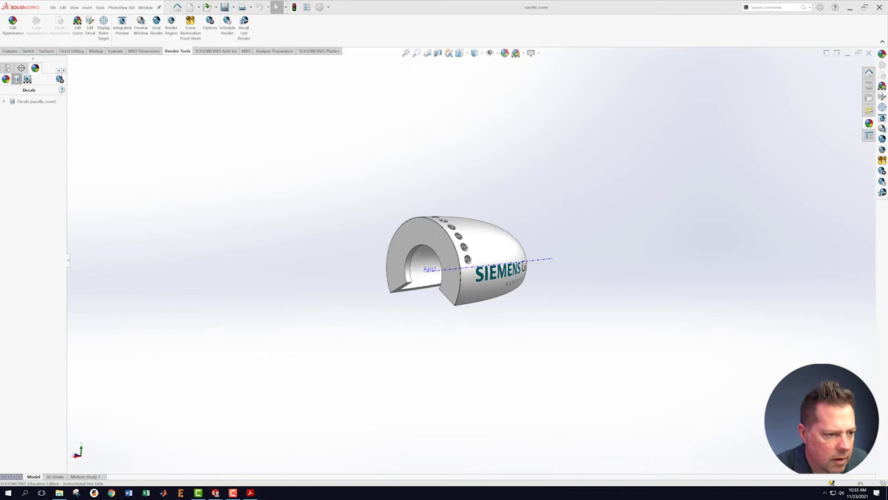
pyautogui.click(6, 67)
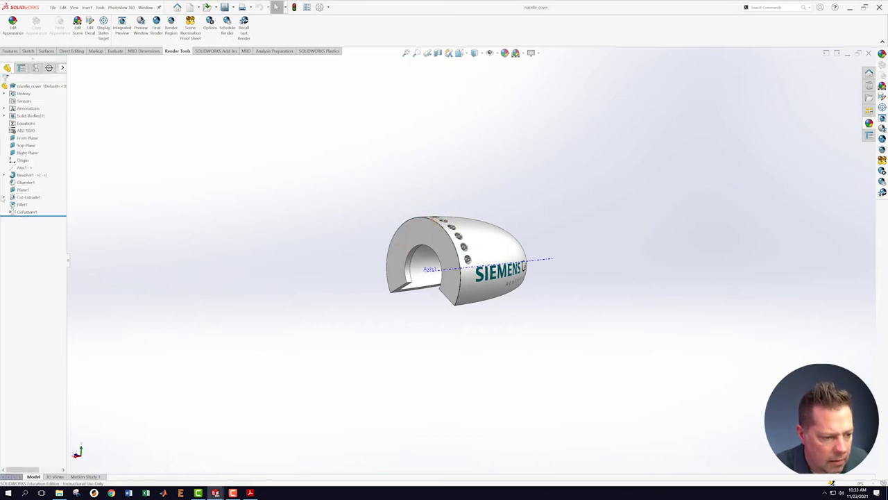
pyautogui.click(4, 198)
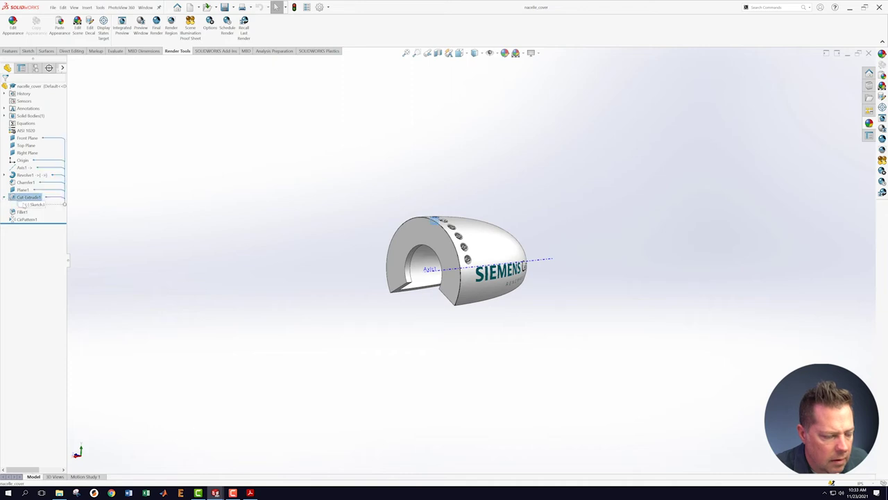
pyautogui.rightClick(30, 205)
pyautogui.click(30, 186)
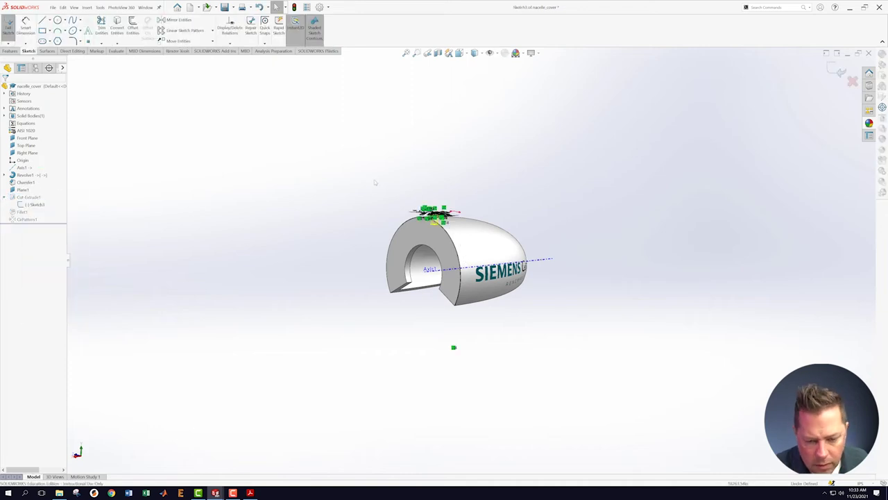
# Inspect the vent cutout sketch up close and try to shift its center point to find what is under-defined.
pyautogui.moveTo(505, 326); pyautogui.dragTo(533, 315, button='middle')
pyautogui.scroll(-2, 553, 181)
pyautogui.scroll(-12, 545, 237)
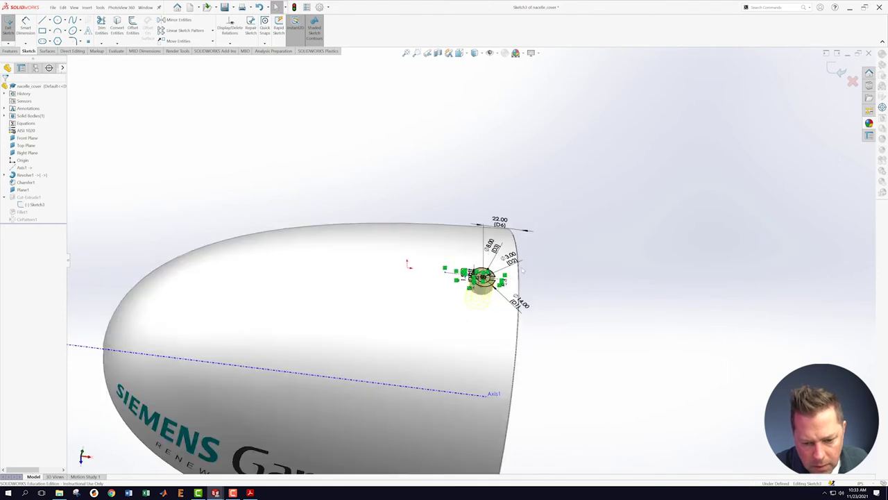
pyautogui.scroll(-2, 439, 284)
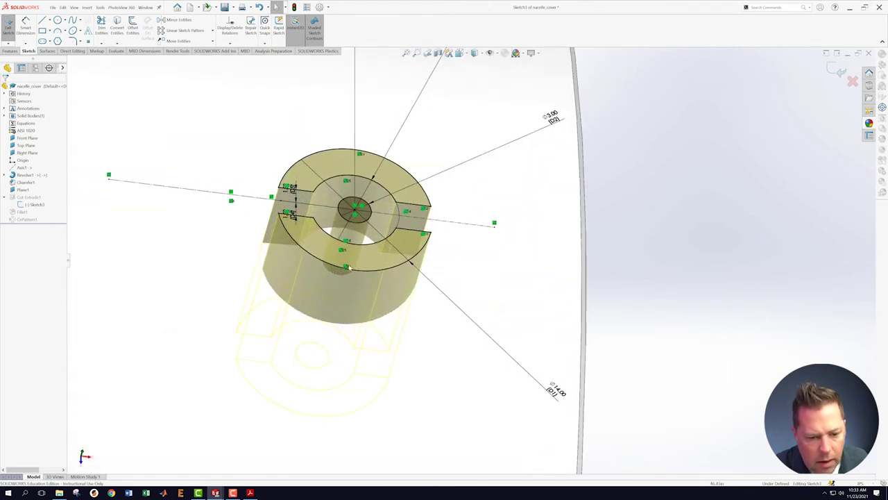
pyautogui.moveTo(272, 227); pyautogui.dragTo(280, 269, button='middle')
pyautogui.scroll(2, 293, 262)
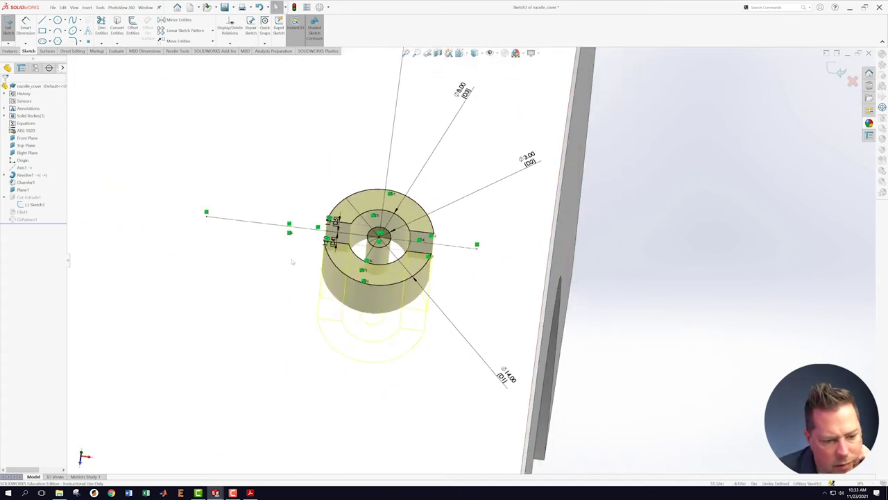
pyautogui.scroll(-1, 292, 259)
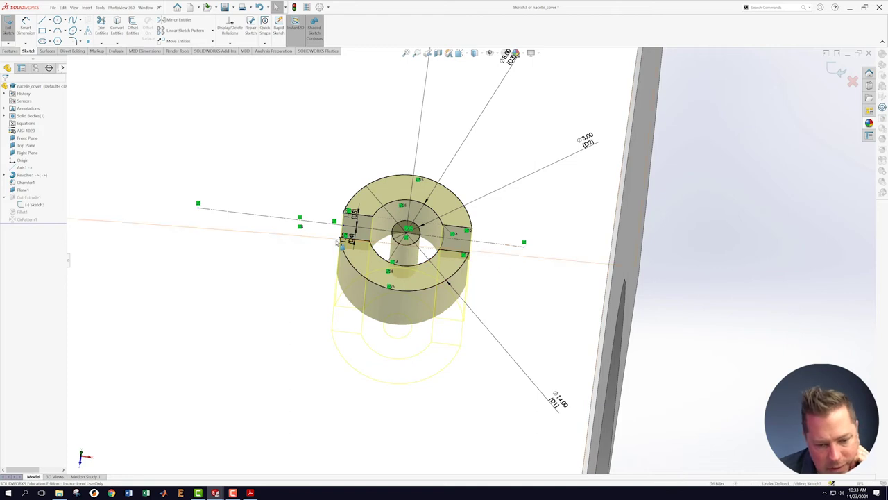
pyautogui.moveTo(406, 232); pyautogui.dragTo(394, 233)
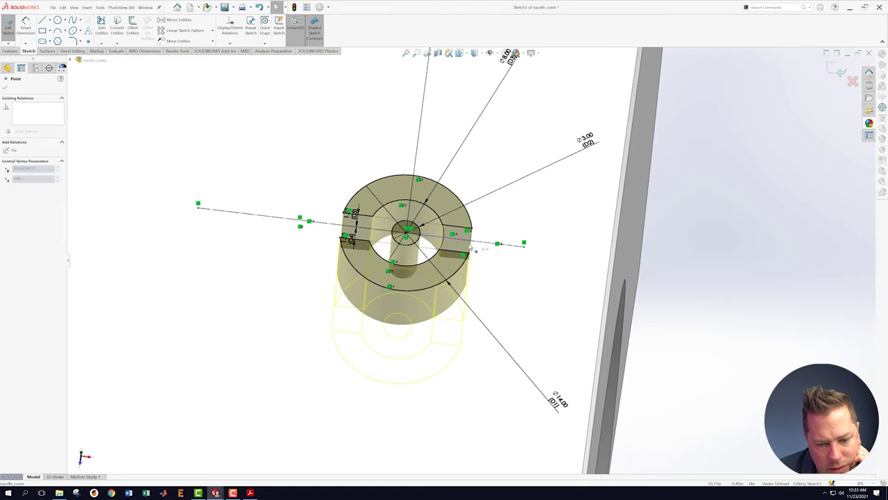
# Delete the coincident relation on the long construction centerline's end point at the vent's small centre circle.
pyautogui.click(285, 221)
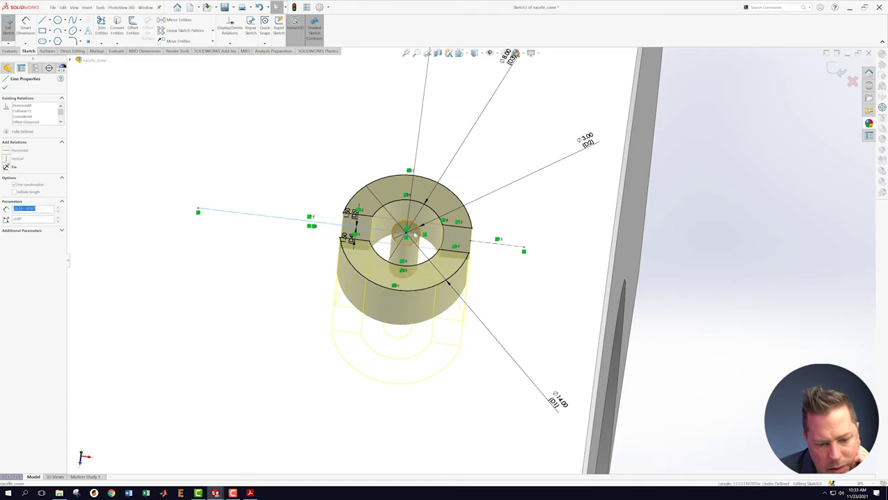
pyautogui.click(407, 230)
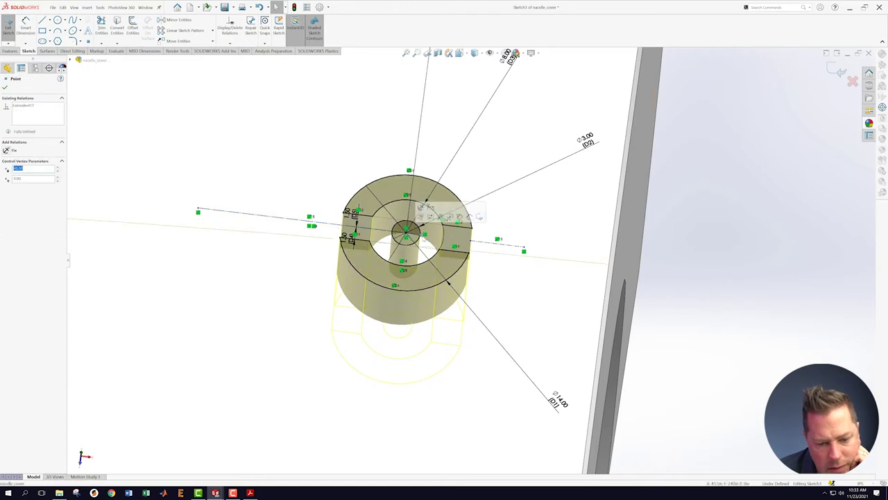
pyautogui.scroll(3, 419, 236)
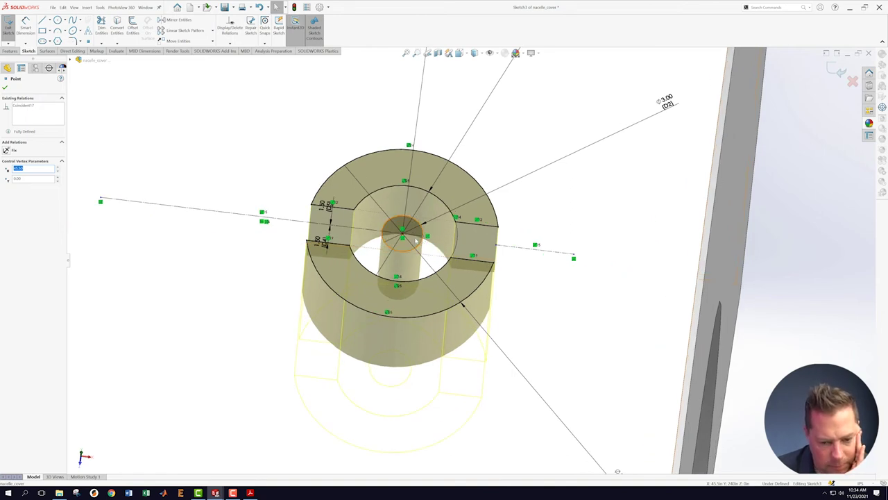
pyautogui.rightClick(426, 237)
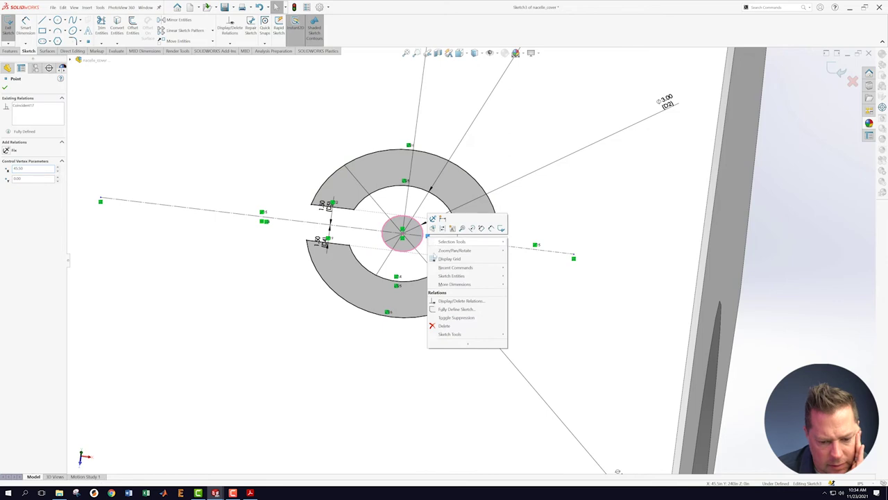
pyautogui.click(444, 326)
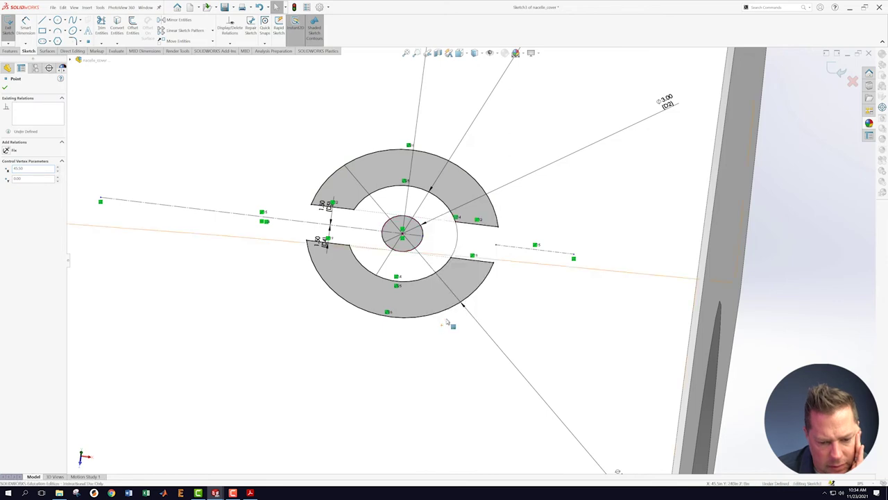
pyautogui.scroll(3, 544, 310)
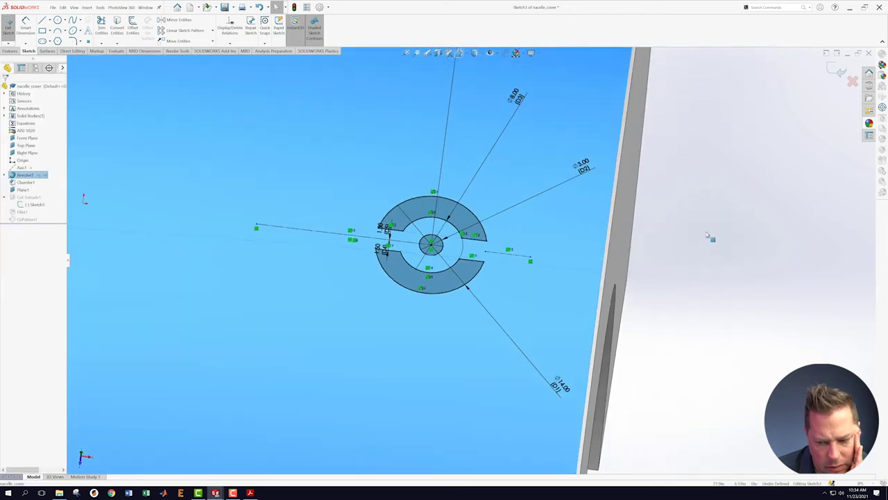
# Delete the separate short construction centerline segment beyond the vent's outer circle.
pyautogui.click(706, 234)
pyautogui.scroll(-4, 486, 259)
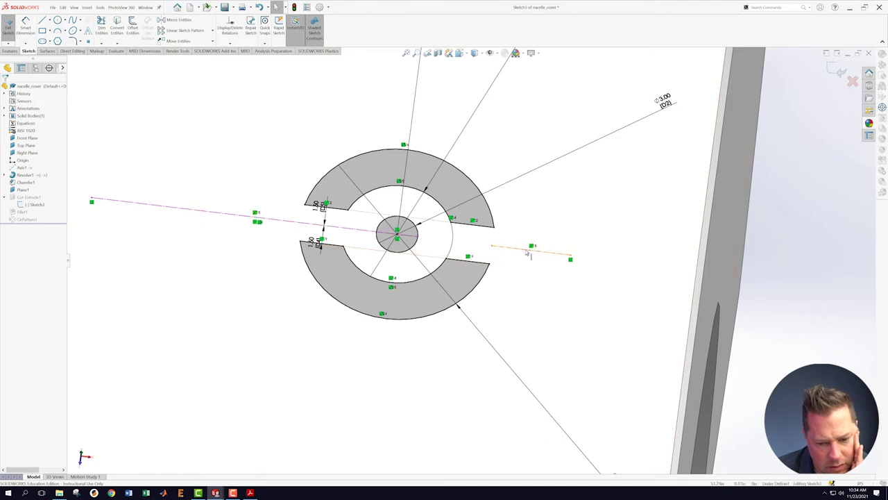
pyautogui.rightClick(527, 254)
pyautogui.click(546, 347)
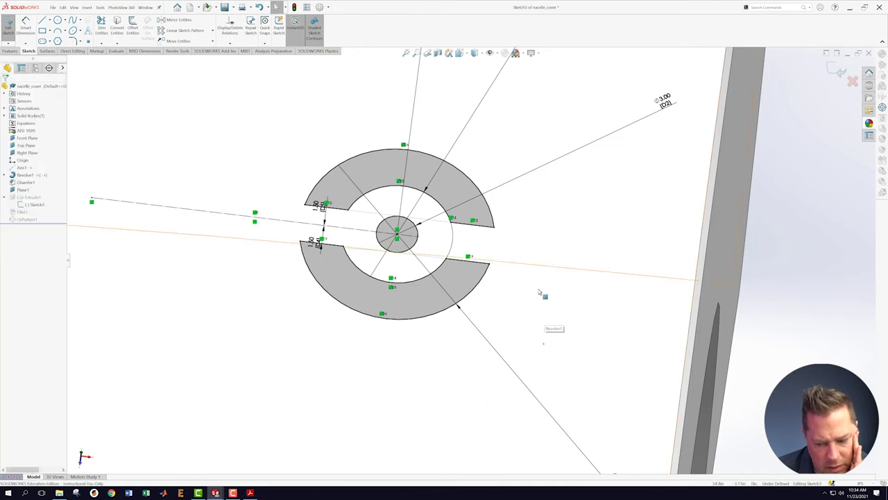
pyautogui.click(612, 233)
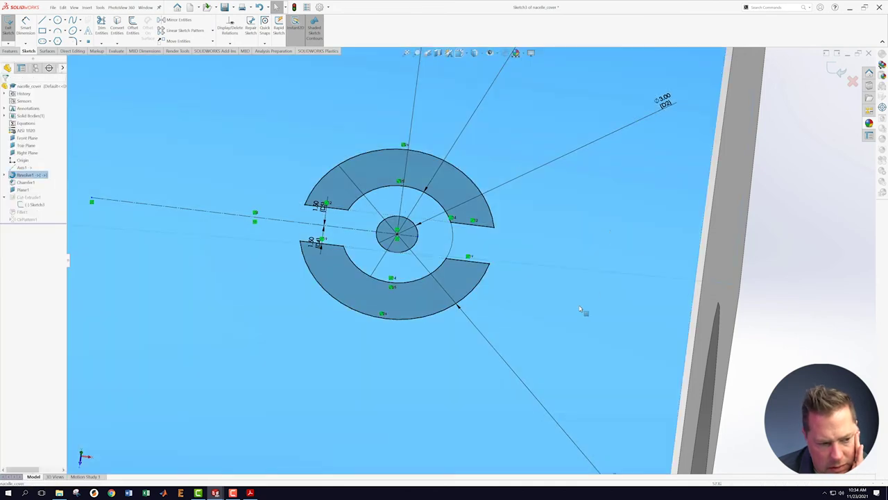
pyautogui.click(750, 300)
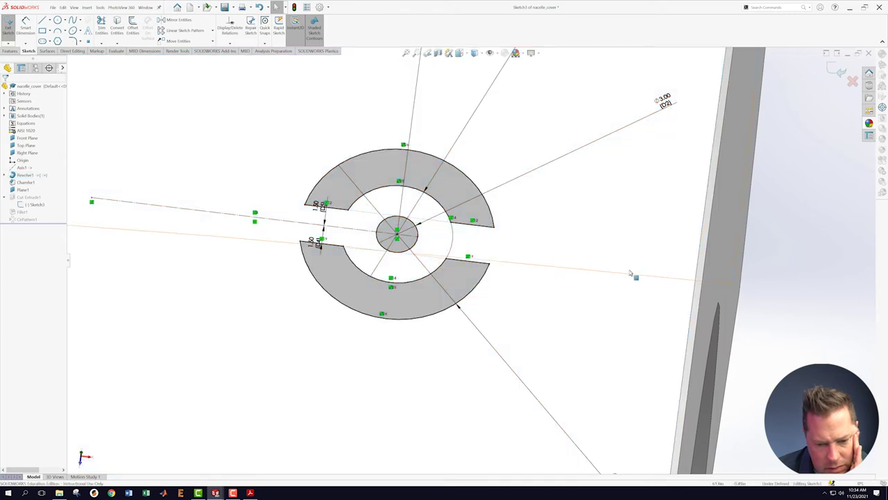
# Extend the remaining centerline's free end point from the centre circle to beyond the vent's 14.00 outer circle.
pyautogui.scroll(-3, 428, 254)
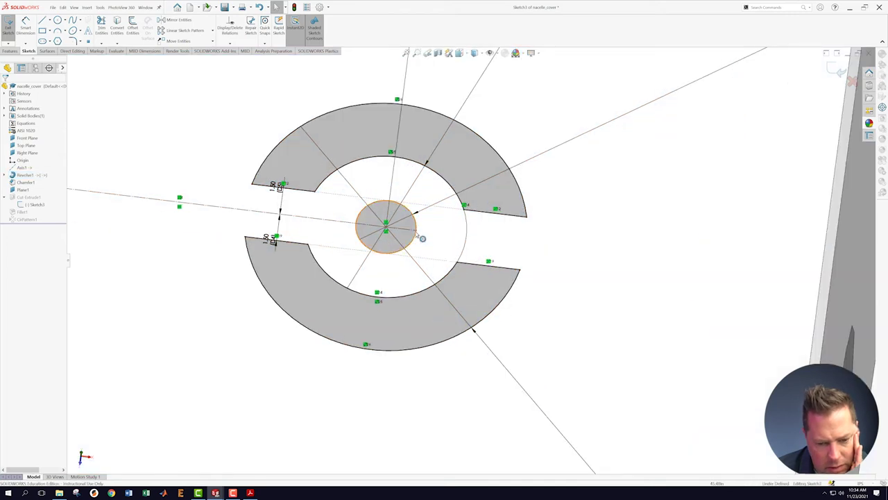
pyautogui.moveTo(416, 231); pyautogui.dragTo(589, 255)
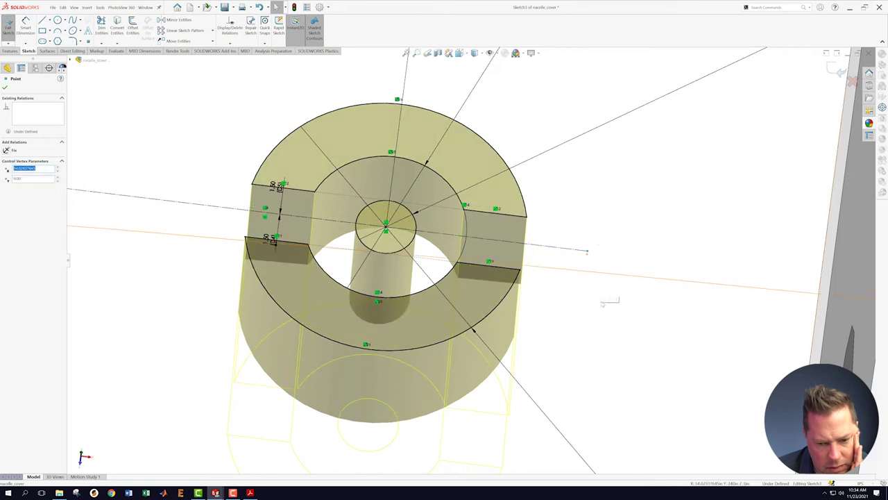
pyautogui.click(595, 300)
pyautogui.scroll(5, 594, 298)
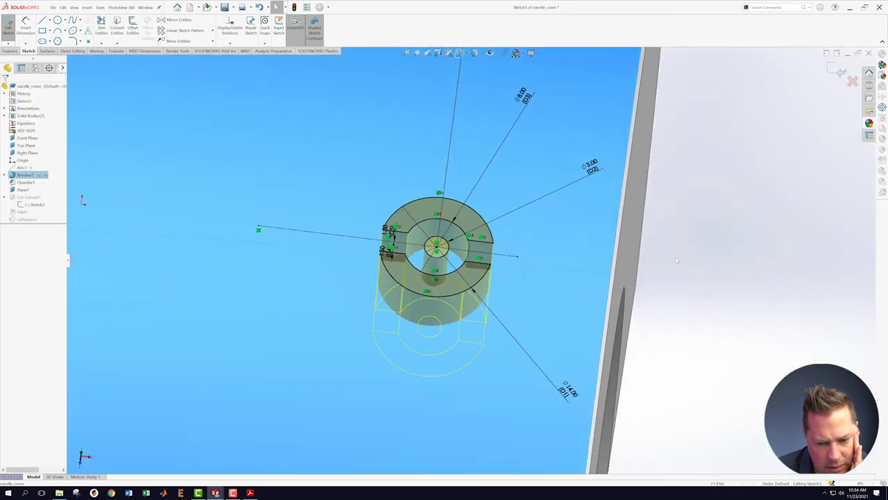
pyautogui.click(680, 258)
# Dimension the length of the vent sketch's construction centerline, accepting its current value.
pyautogui.moveTo(669, 247)
pyautogui.mouseDown(button='middle')
pyautogui.moveTo(664, 231)
pyautogui.moveTo(672, 235)
pyautogui.mouseUp(button='middle')
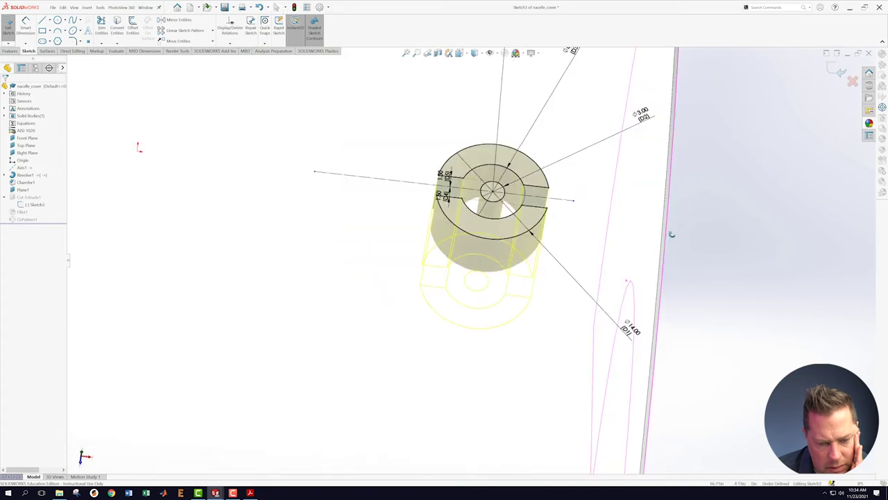
pyautogui.scroll(2, 568, 218)
pyautogui.scroll(-4, 570, 222)
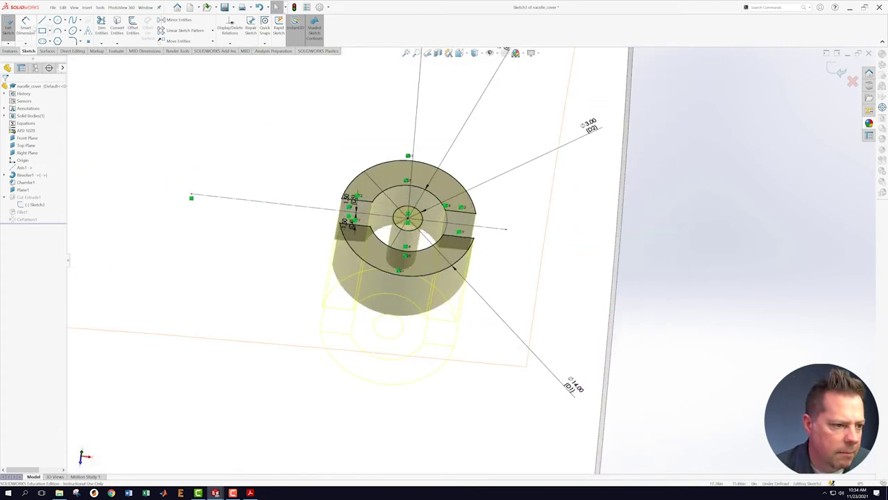
pyautogui.click(26, 28)
pyautogui.click(247, 204)
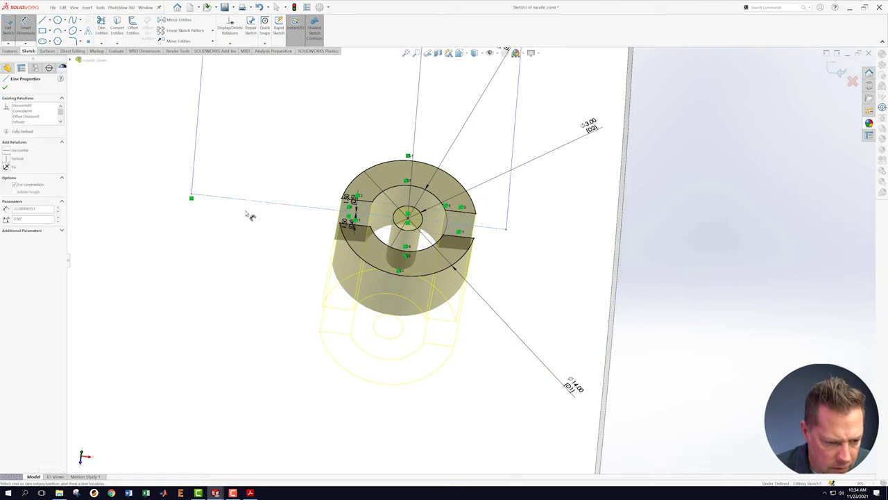
pyautogui.click(233, 361)
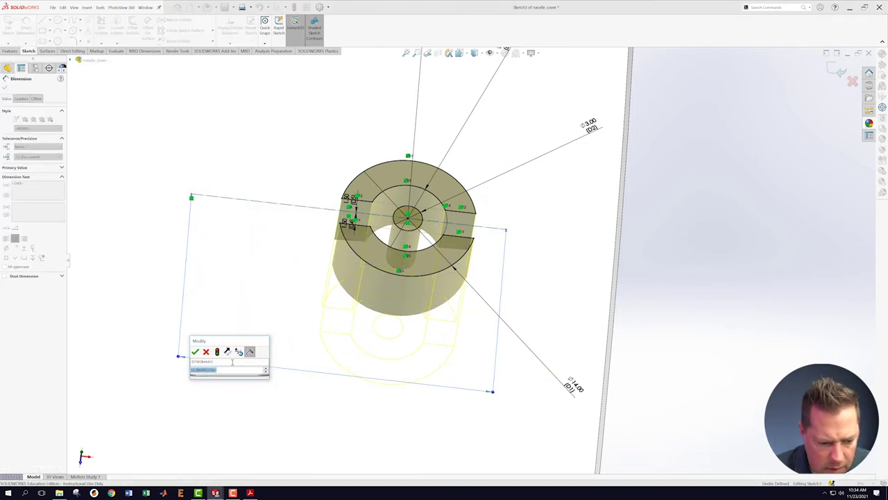
pyautogui.click(195, 352)
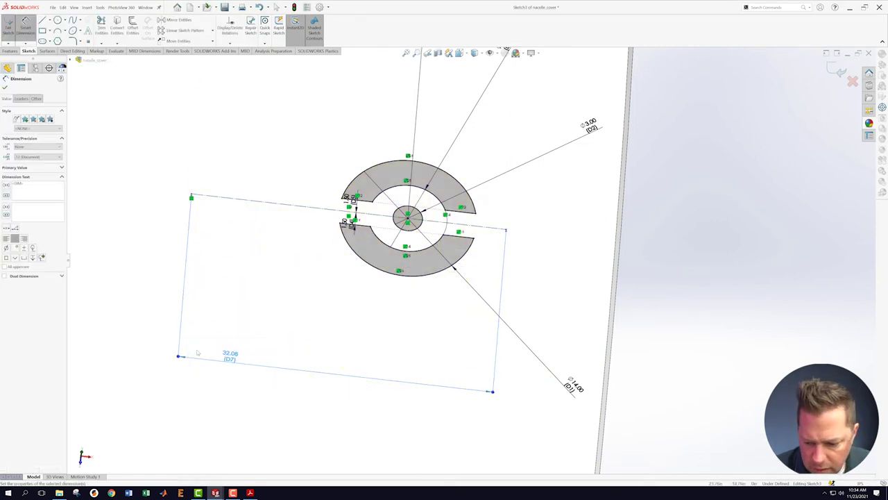
# Dimension the distance from the centerline's outer end point to the open edge of the nacelle cover.
pyautogui.scroll(2, 549, 251)
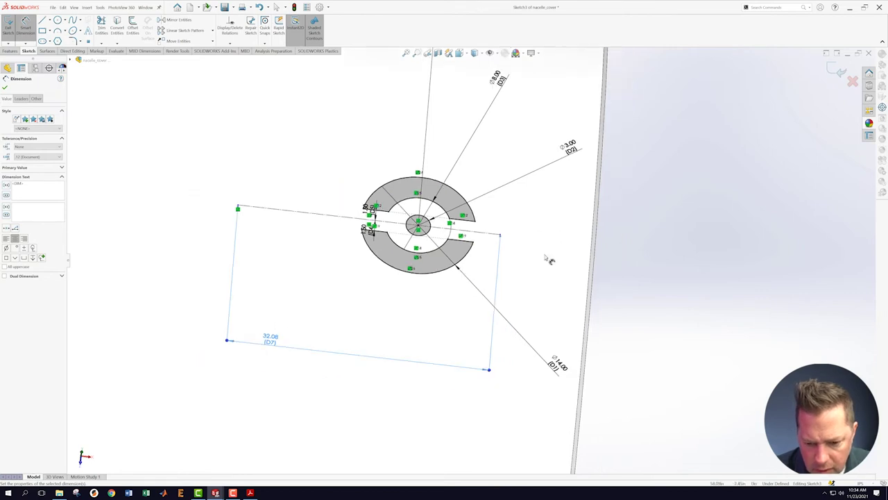
pyautogui.click(500, 236)
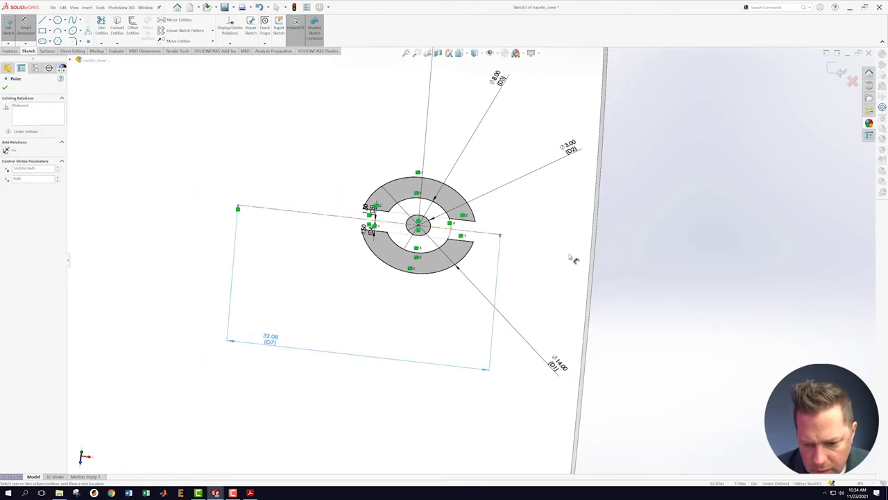
pyautogui.click(595, 232)
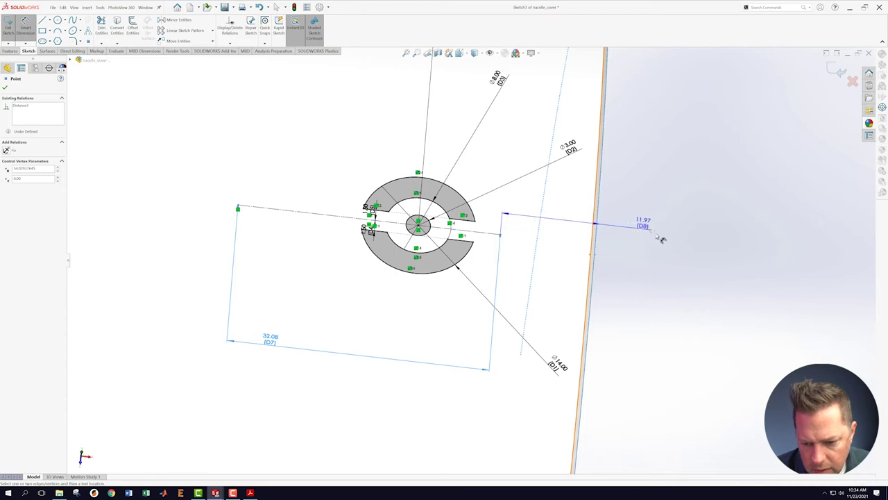
pyautogui.click(677, 242)
pyautogui.click(636, 227)
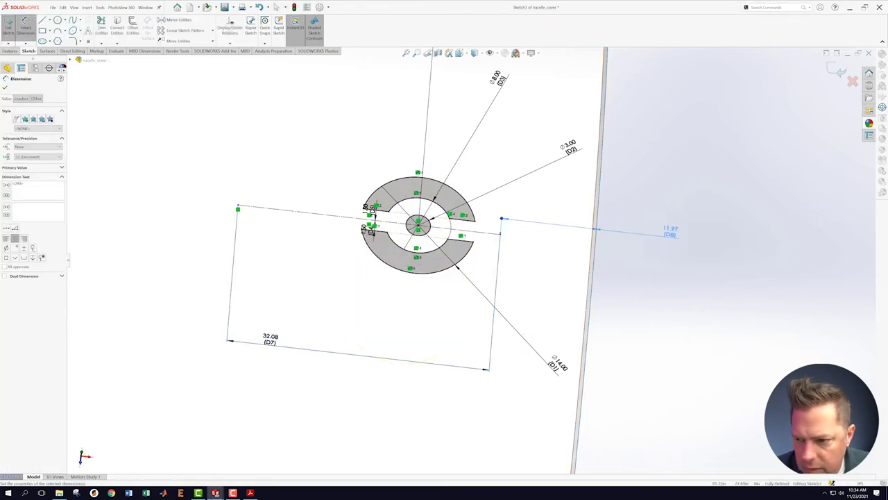
# Exit the vent cutout sketch, collapse Cut-Extrude1 in the feature tree and save the nacelle_cover part.
pyautogui.click(841, 72)
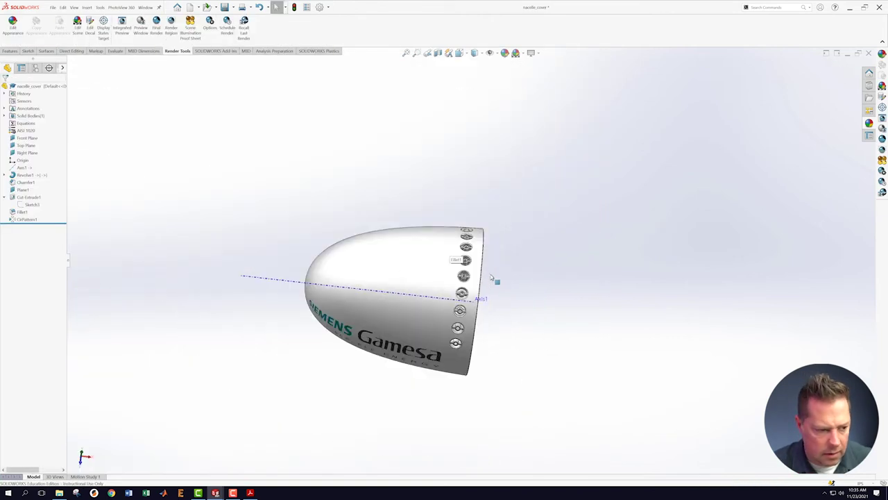
pyautogui.click(3, 198)
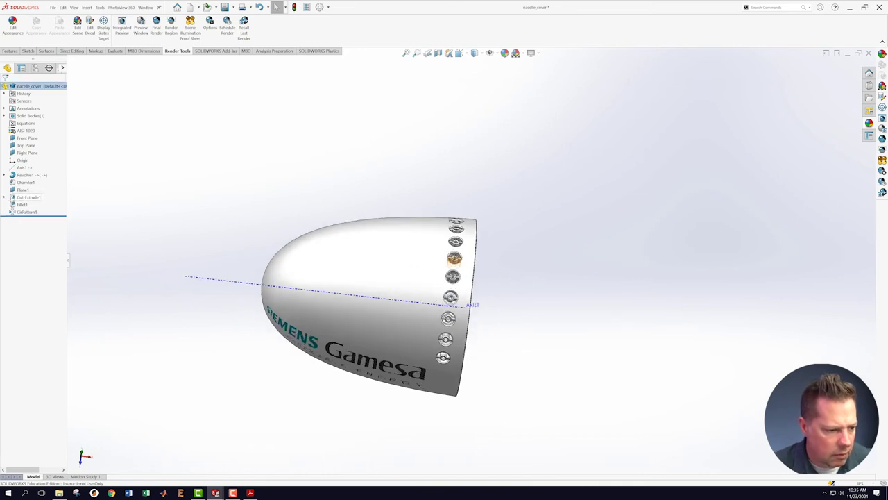
pyautogui.click(54, 7)
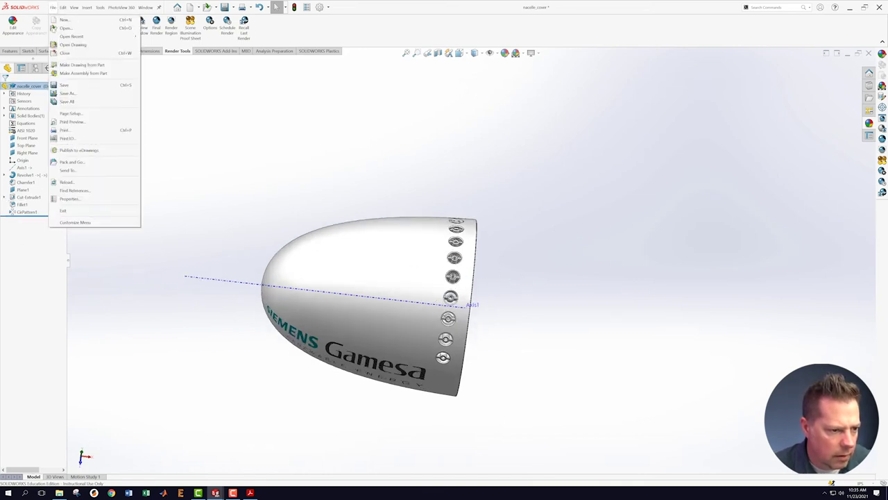
pyautogui.click(66, 85)
# In the Wind_Turbine assembly, switch the terrain component's configuration to Turbine_2_location.
pyautogui.moveTo(557, 297); pyautogui.dragTo(492, 116, button='middle')
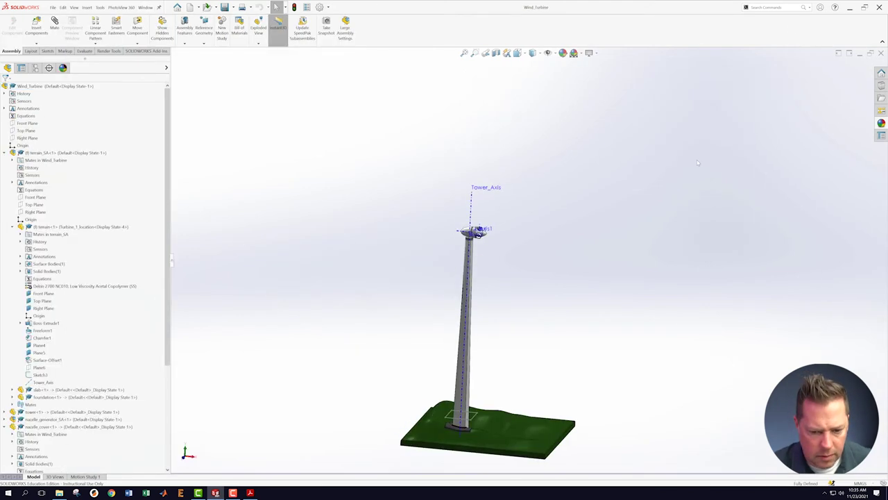
pyautogui.scroll(-3, 477, 268)
pyautogui.scroll(2, 477, 252)
pyautogui.scroll(5, 477, 253)
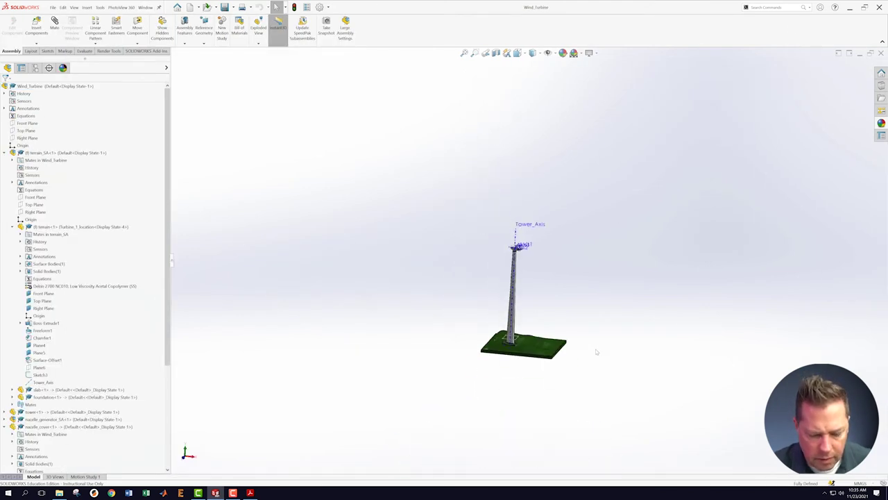
pyautogui.scroll(-2, 477, 253)
pyautogui.rightClick(48, 231)
pyautogui.click(50, 231)
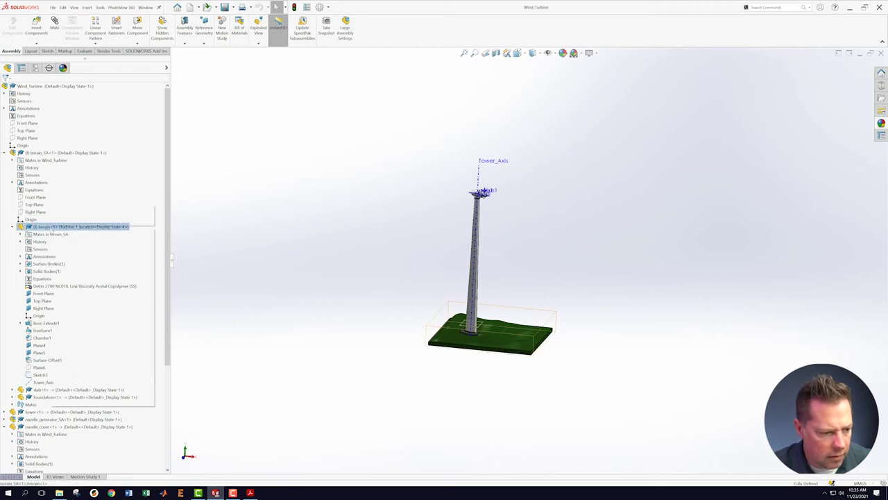
pyautogui.rightClick(53, 232)
pyautogui.click(95, 211)
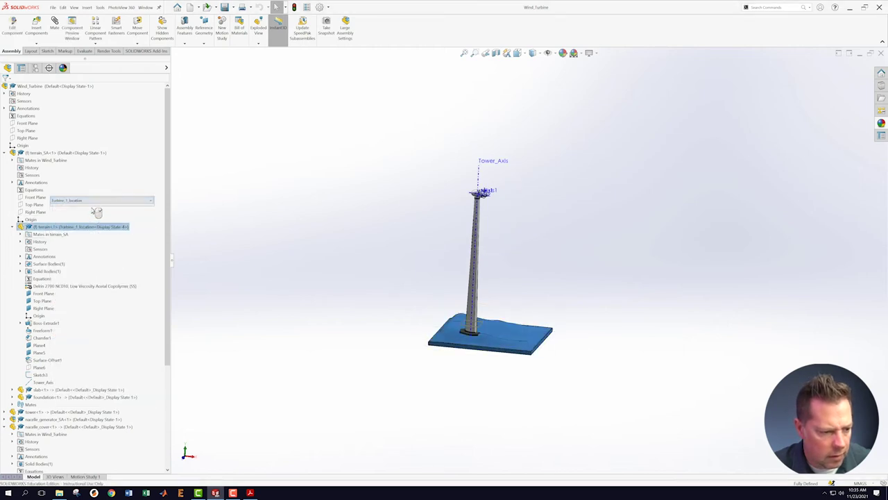
pyautogui.click(151, 201)
pyautogui.click(150, 212)
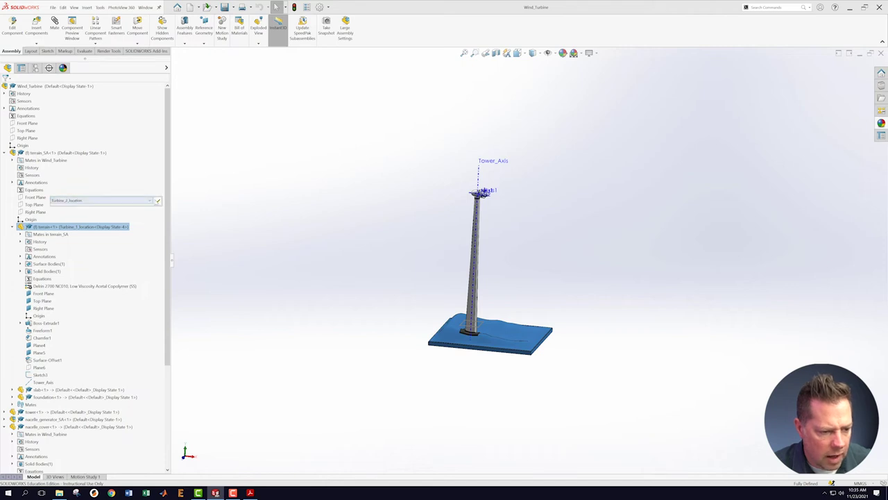
pyautogui.click(158, 200)
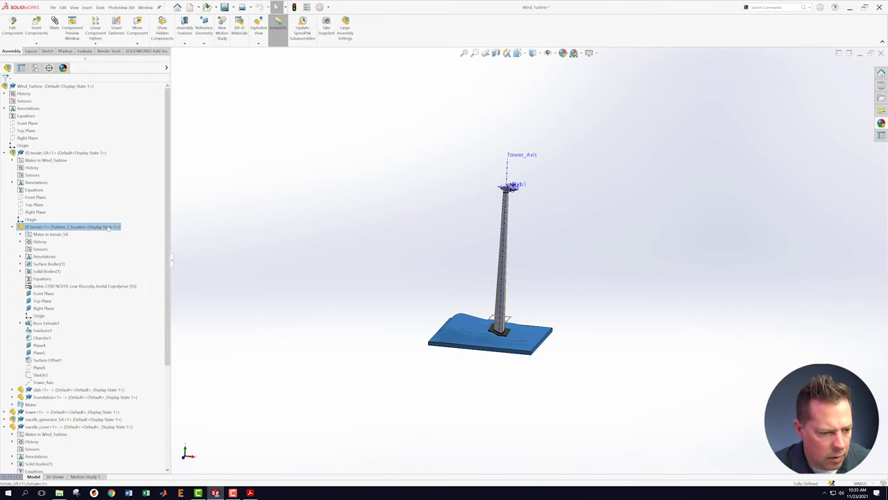
# Set the terrain component's configuration to Default, inspect the assembly and collapse the terrain's entry in the tree.
pyautogui.rightClick(110, 228)
pyautogui.click(137, 199)
pyautogui.click(139, 204)
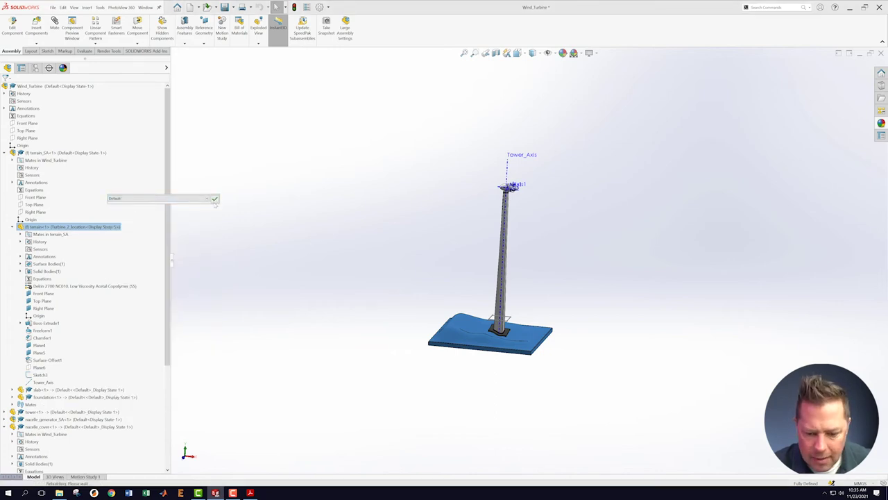
pyautogui.click(214, 199)
pyautogui.moveTo(326, 234); pyautogui.dragTo(294, 266, button='middle')
pyautogui.scroll(-3, 591, 291)
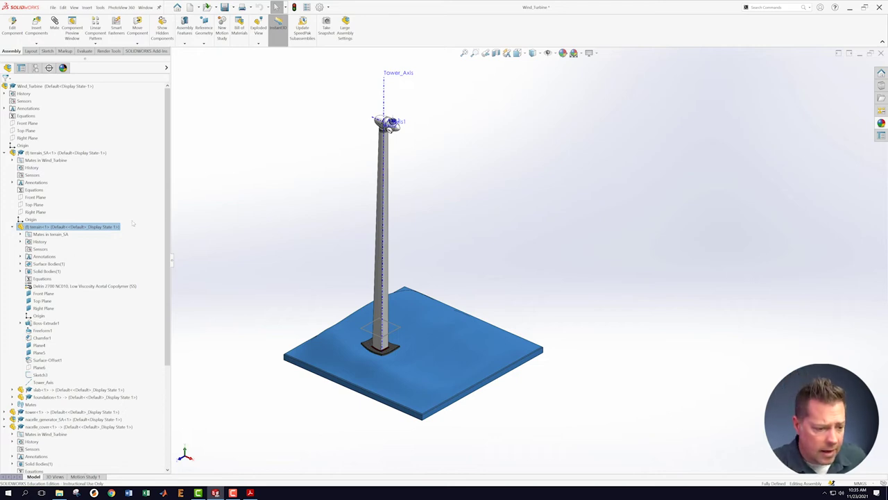
pyautogui.click(12, 226)
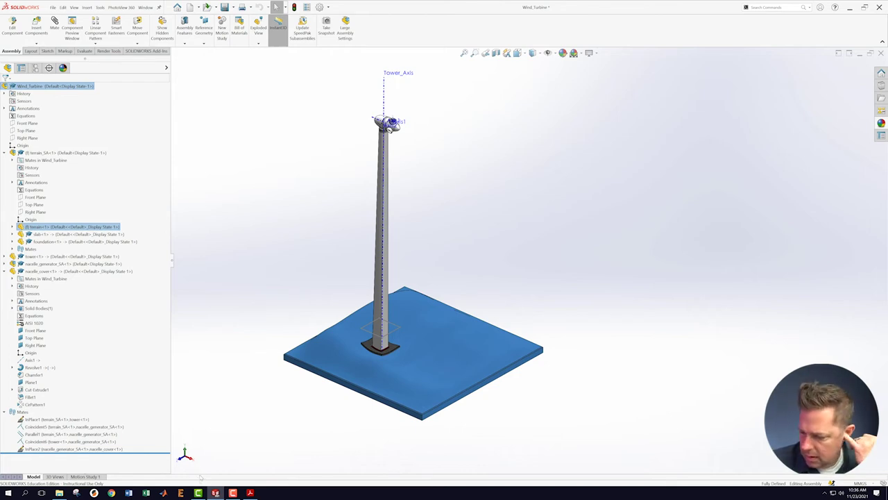
# Switch to Adobe Acrobat and review the test instructions and required screen shots for sections A11.2 to A11.4.
pyautogui.click(250, 493)
pyautogui.scroll(3, 404, 270)
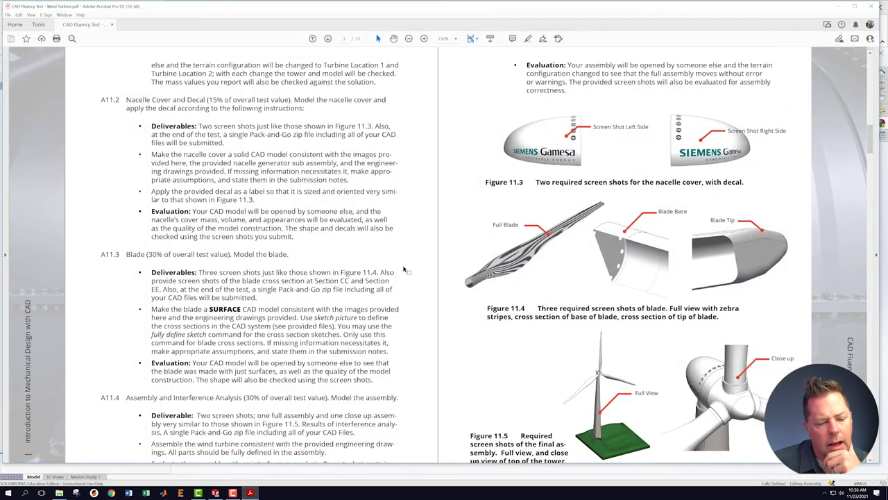
# Look through the test instructions and drawing sheets to find the blade drawing.
pyautogui.scroll(-3, 403, 269)
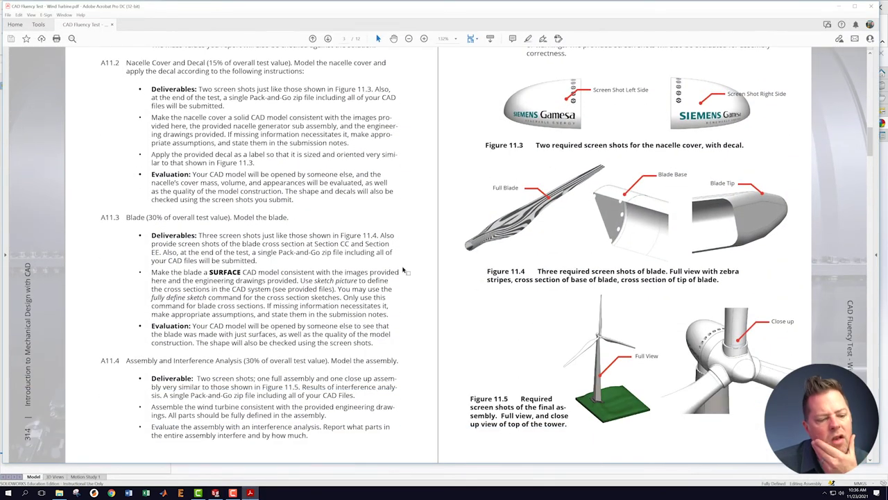
pyautogui.scroll(-10, 403, 270)
pyautogui.scroll(-15, 403, 270)
pyautogui.scroll(-12, 403, 270)
pyautogui.scroll(-4, 404, 270)
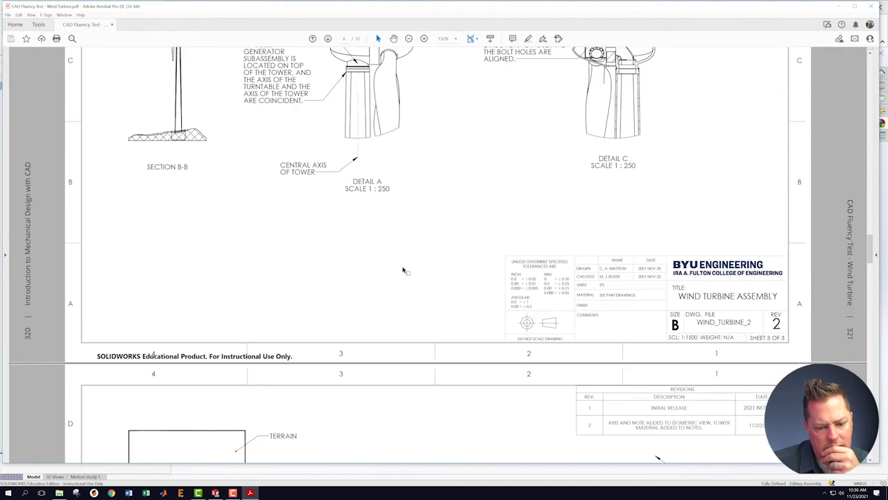
pyautogui.scroll(-4, 403, 270)
pyautogui.scroll(-4, 403, 270)
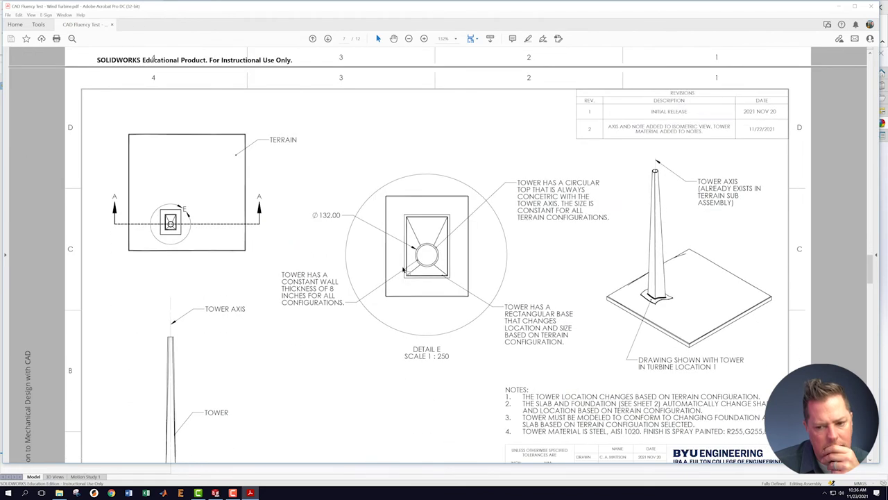
pyautogui.scroll(-12, 404, 270)
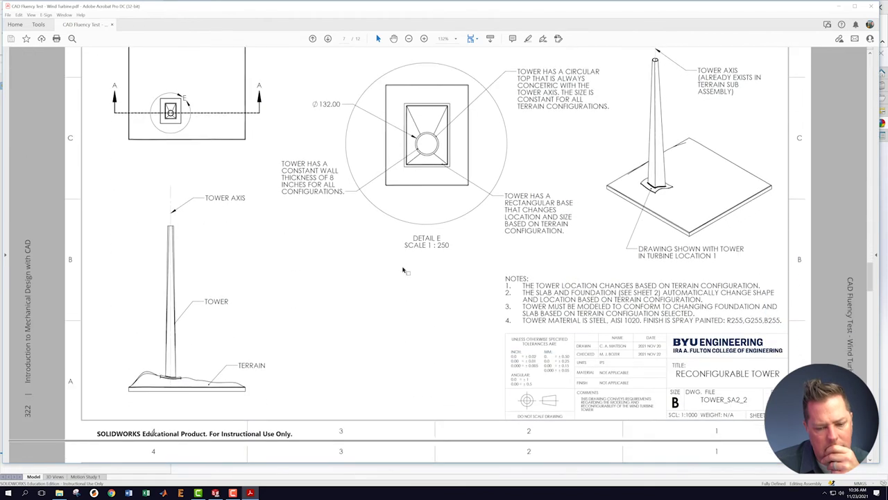
pyautogui.scroll(-15, 403, 269)
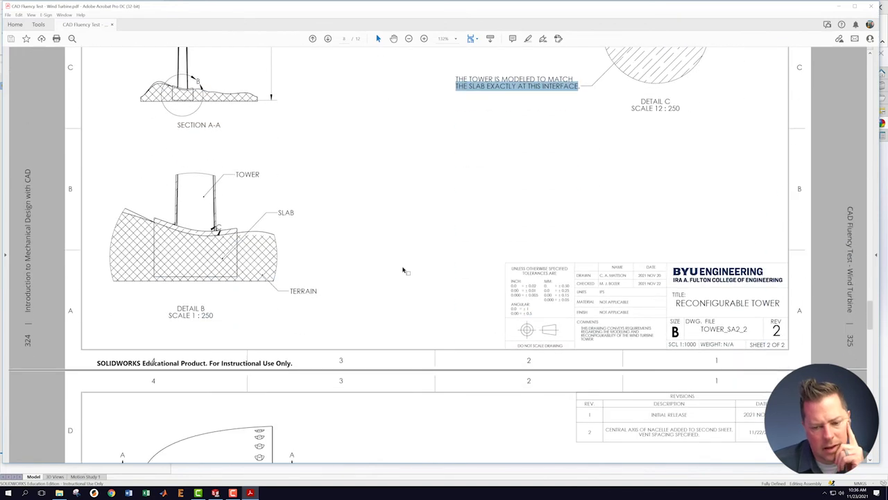
pyautogui.scroll(-9, 403, 269)
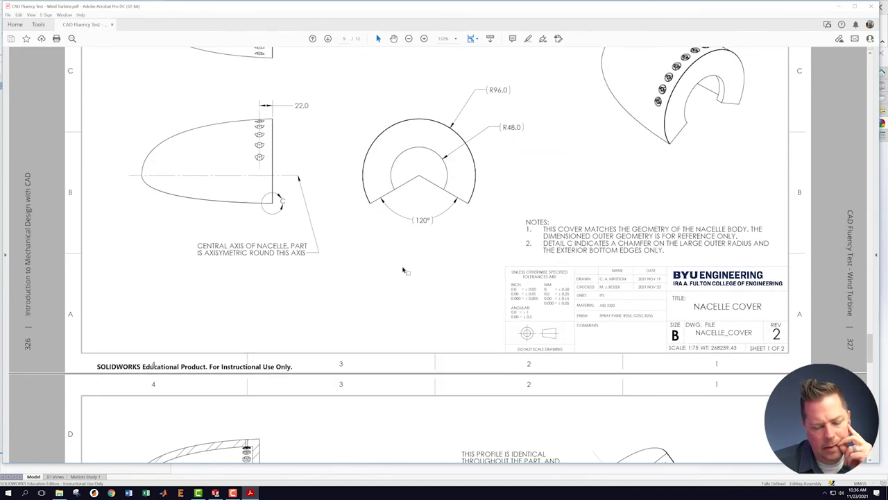
pyautogui.scroll(-18, 403, 270)
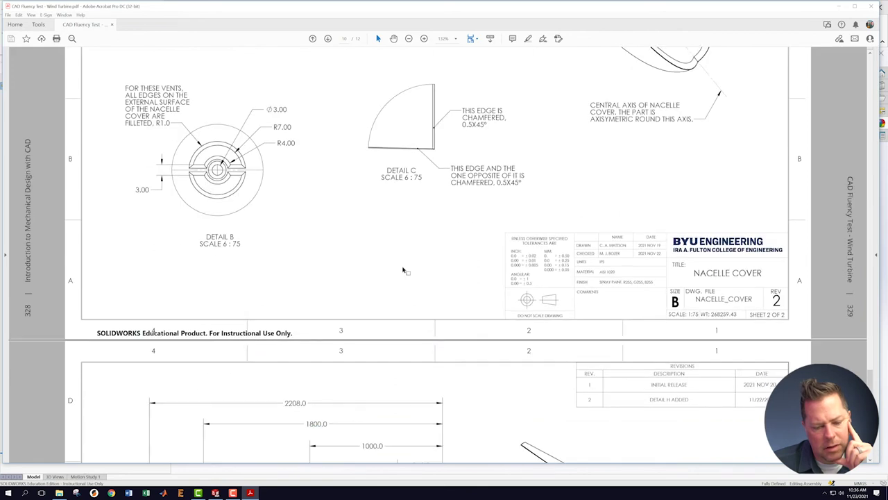
pyautogui.scroll(-4, 403, 270)
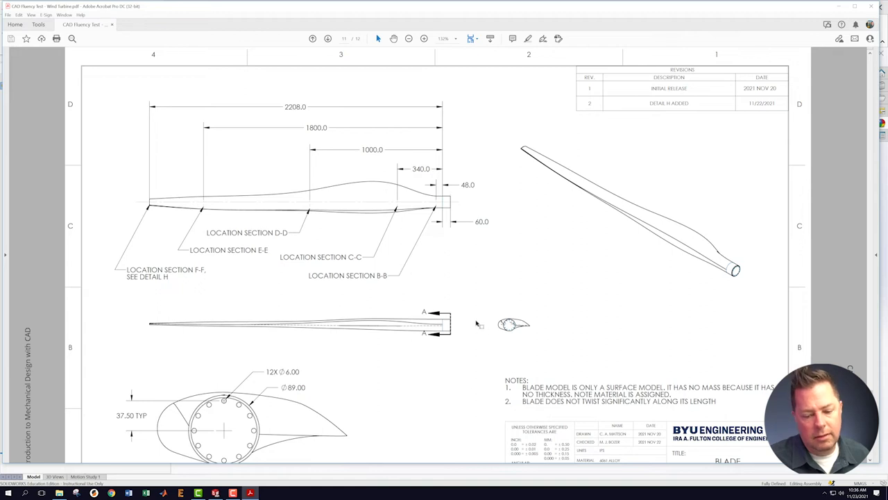
# Examine both sheets of the blade drawing for section locations, cross-section shapes and dimensions, the bolt hole pattern, end fillets and notes.
pyautogui.scroll(-3, 470, 337)
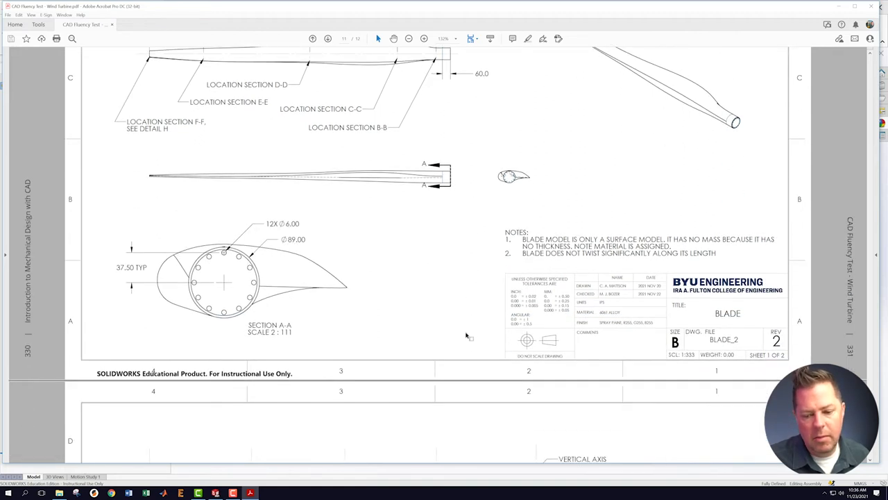
pyautogui.scroll(3, 469, 337)
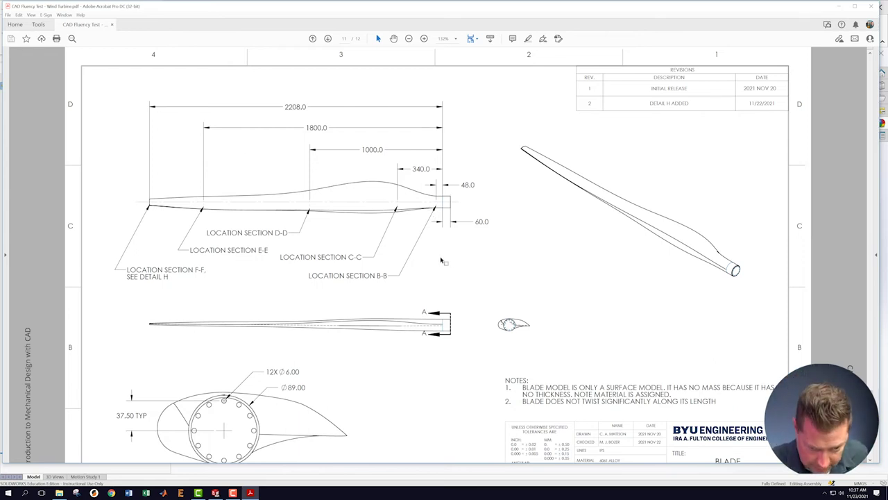
pyautogui.scroll(-10, 438, 260)
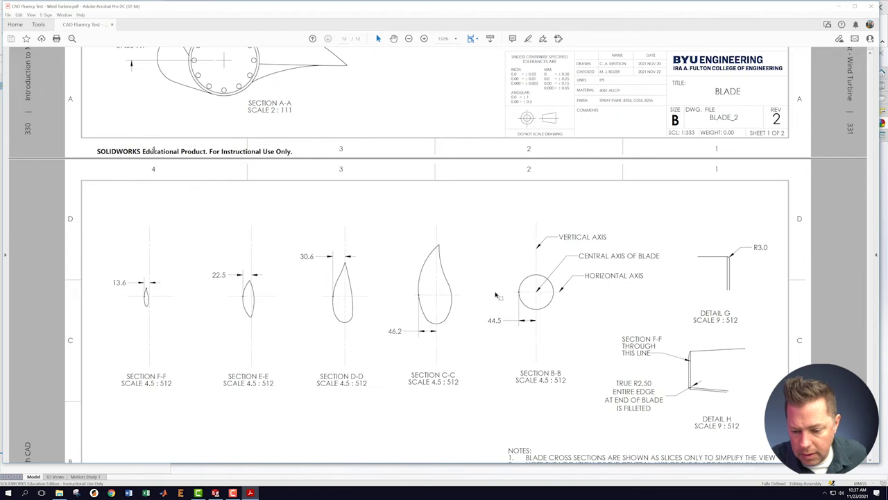
pyautogui.scroll(-2, 495, 295)
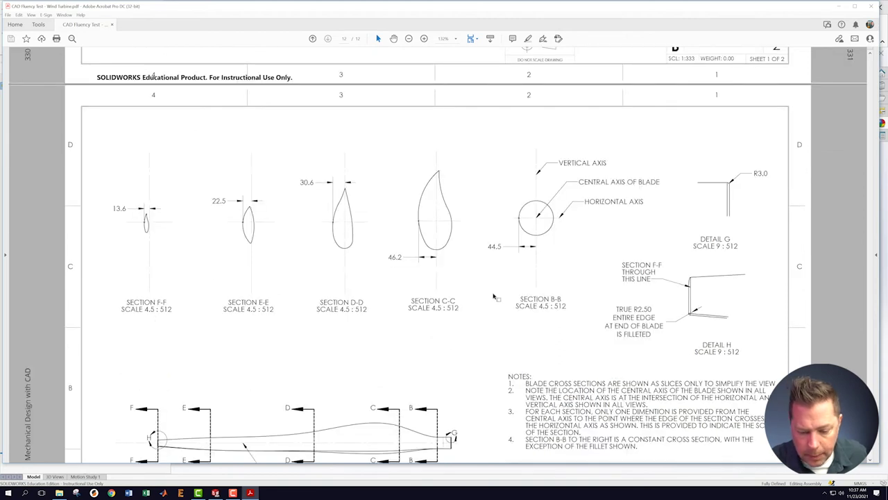
pyautogui.scroll(-2, 495, 297)
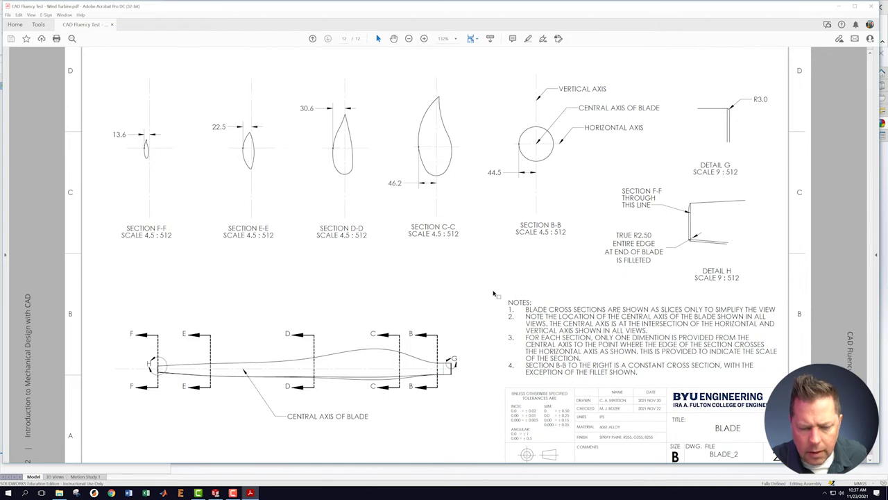
pyautogui.scroll(10, 494, 297)
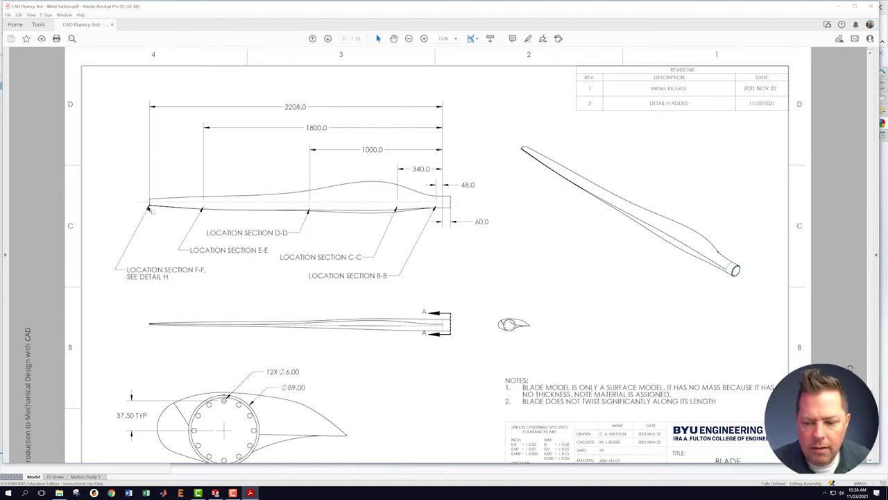
pyautogui.scroll(-10, 419, 392)
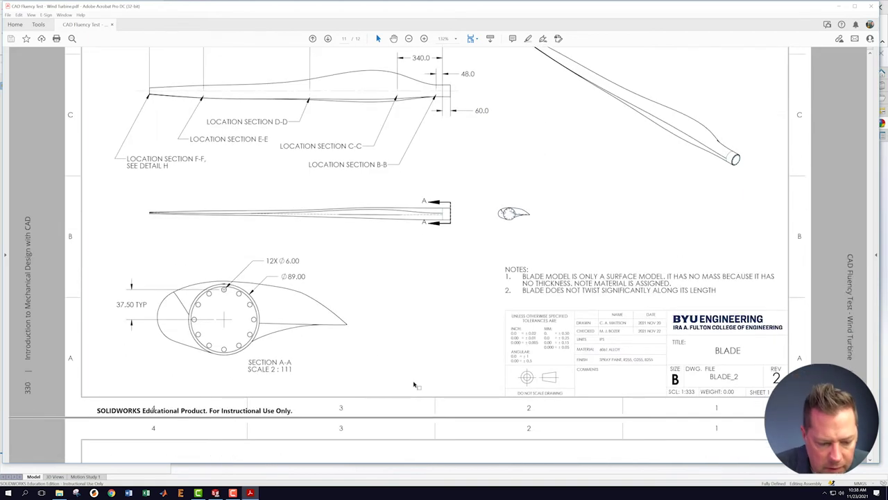
pyautogui.scroll(-5, 465, 341)
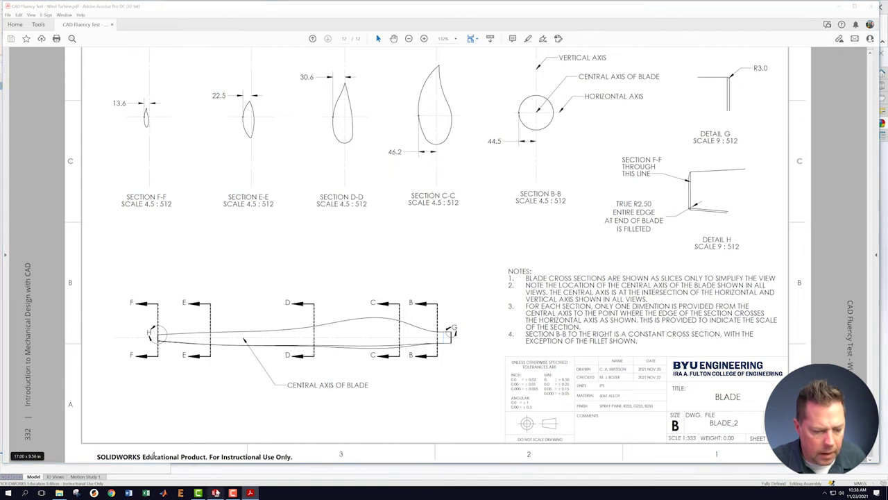
# Switch to SOLIDWORKS and save the Wind_Turbine assembly.
pyautogui.click(215, 492)
pyautogui.click(437, 160)
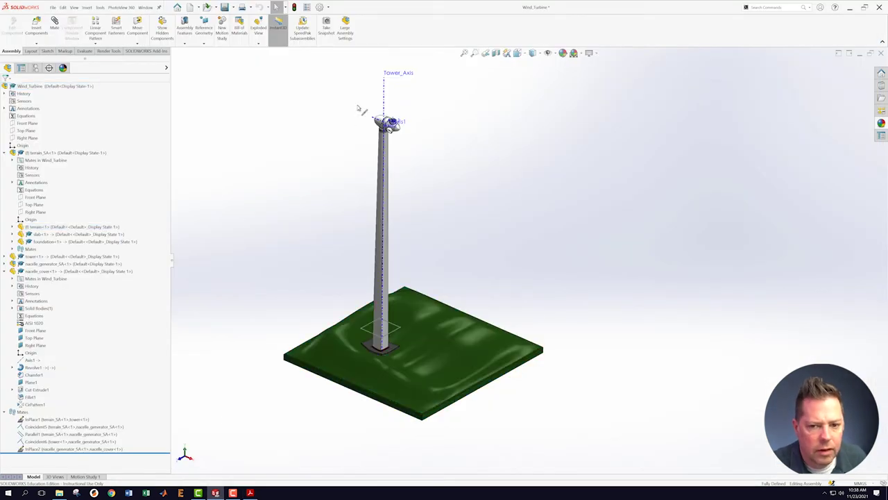
pyautogui.click(52, 7)
pyautogui.click(66, 83)
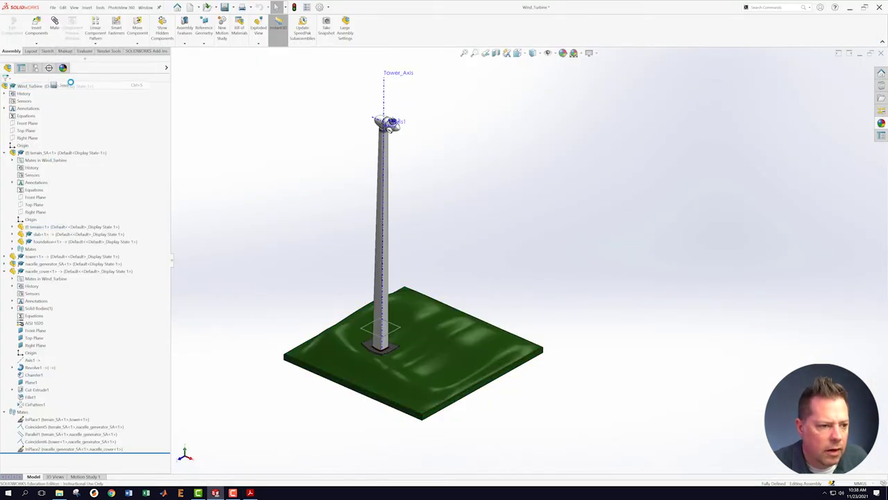
# Create a new part and save it as blade in the provided_parts_f21_test2_R2 folder.
pyautogui.click(53, 7)
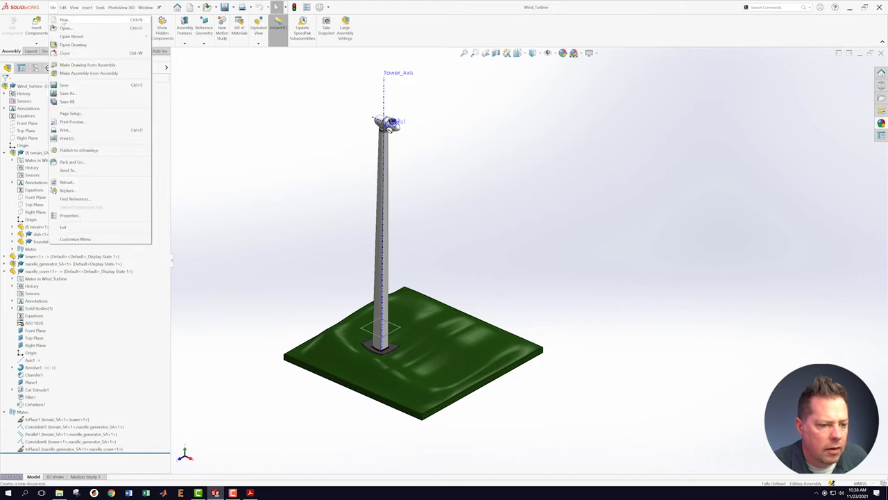
pyautogui.click(69, 20)
pyautogui.click(308, 228)
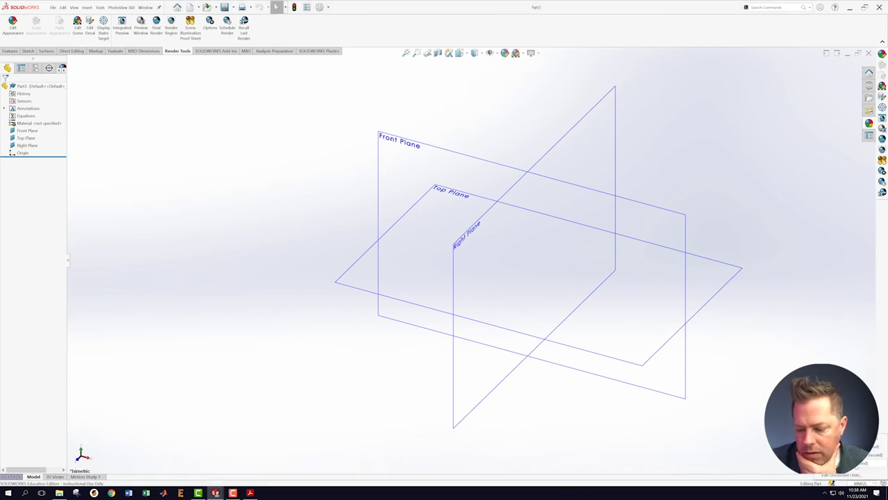
pyautogui.click(53, 7)
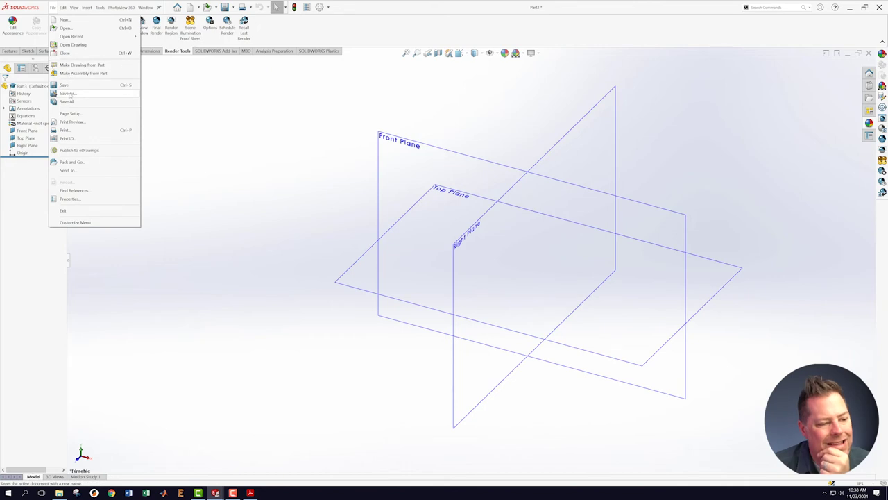
pyautogui.click(68, 93)
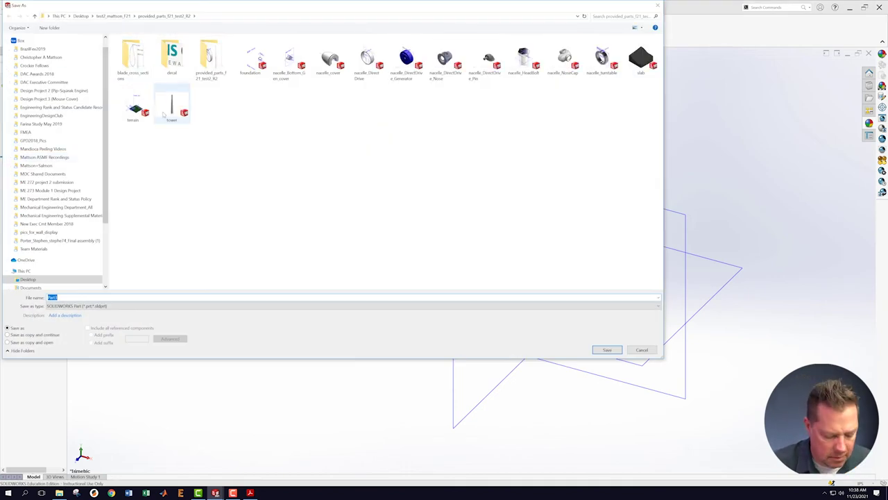
pyautogui.write('ballas')
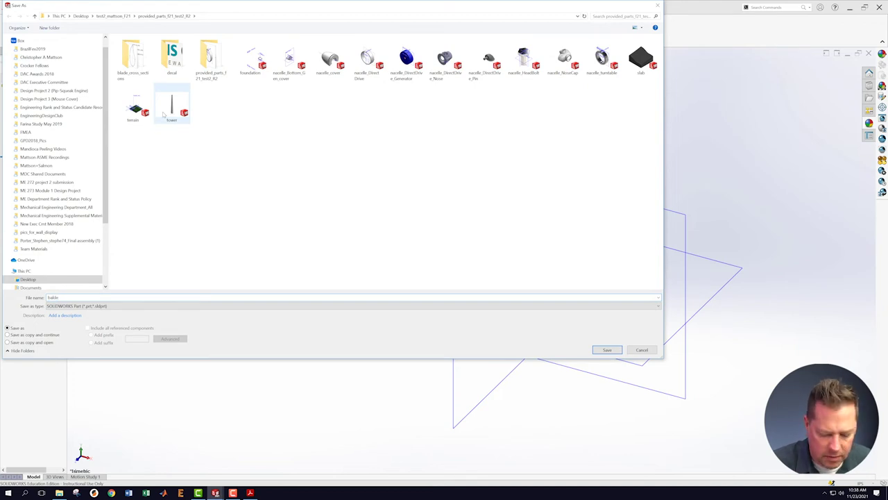
pyautogui.press('BackSpace')
pyautogui.press('BackSpace')
pyautogui.press('BackSpace')
pyautogui.write('lad')
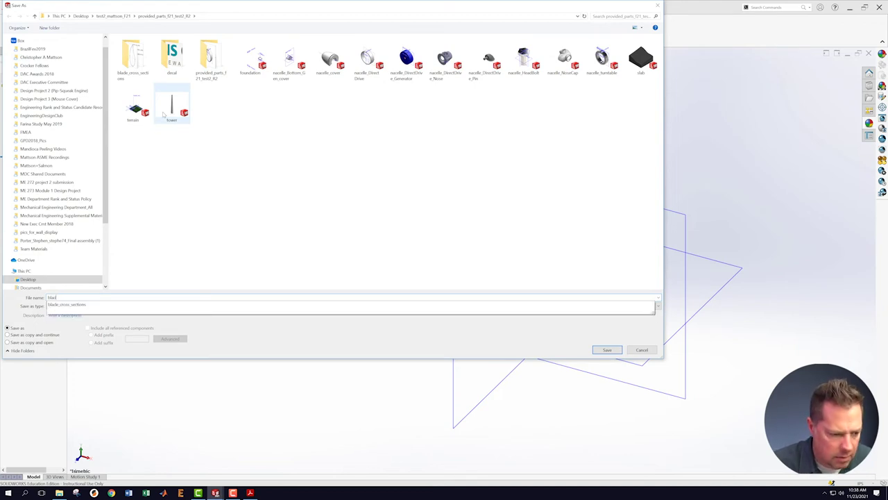
pyautogui.click(607, 349)
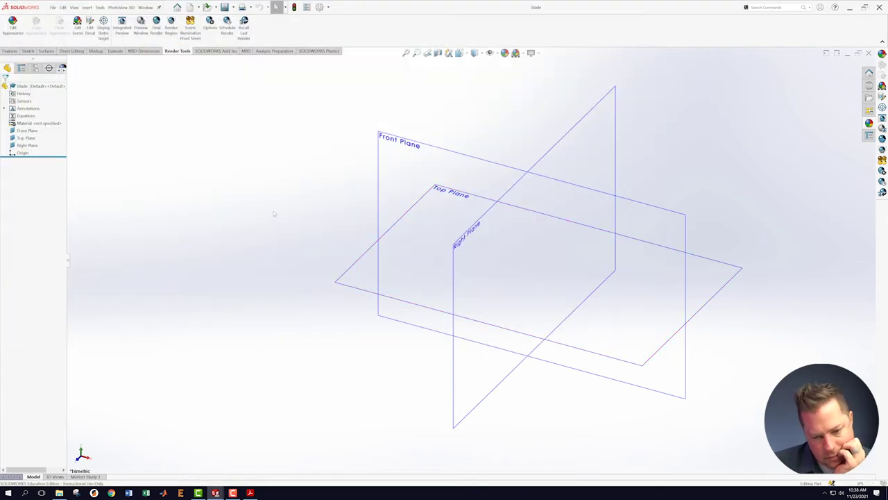
pyautogui.scroll(2, 478, 247)
pyautogui.scroll(2, 505, 246)
pyautogui.scroll(-6, 504, 246)
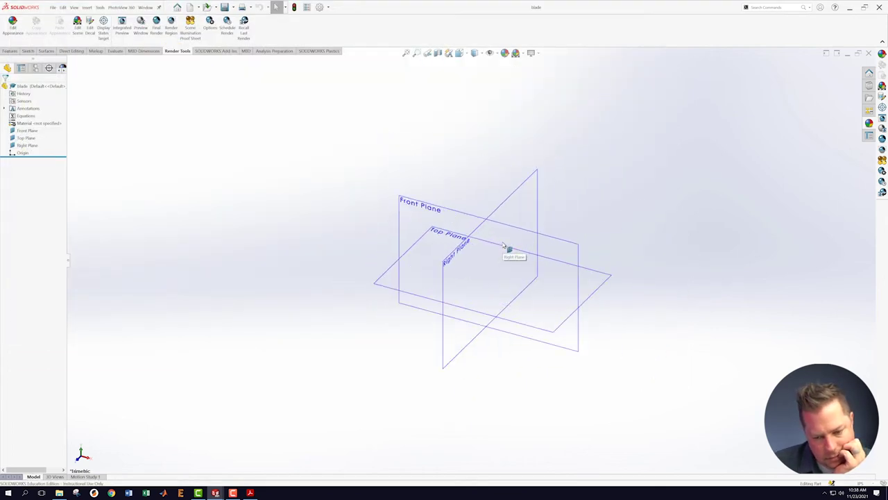
pyautogui.scroll(6, 504, 246)
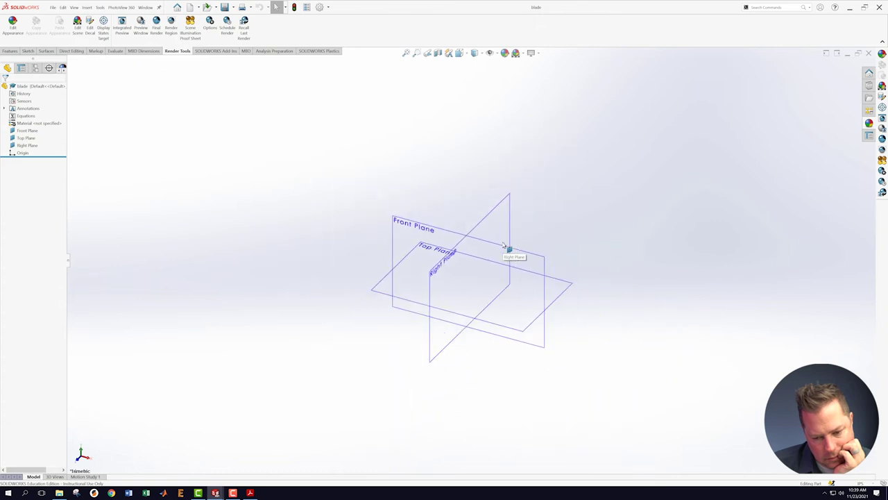
pyautogui.scroll(-2, 505, 246)
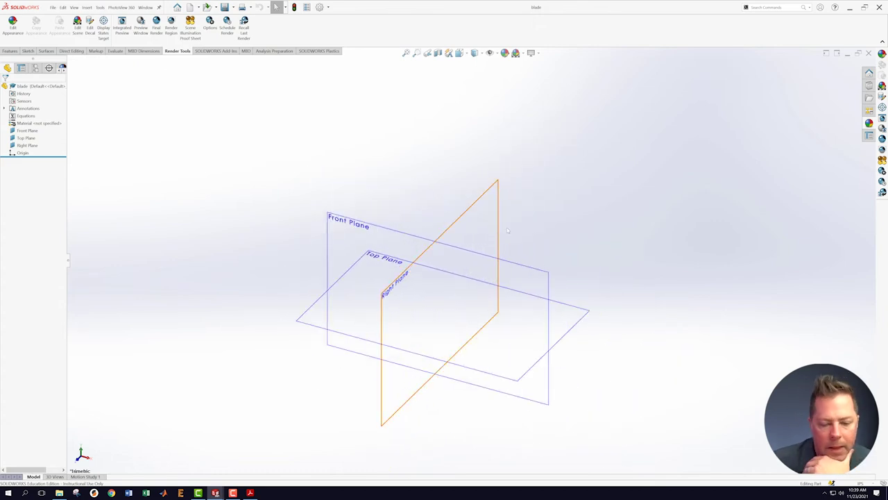
# Switch to Adobe Acrobat to check the blade's section locations and base section A-A, and return to the blade part in SOLIDWORKS.
pyautogui.click(250, 492)
pyautogui.scroll(4, 500, 141)
pyautogui.scroll(5, 501, 142)
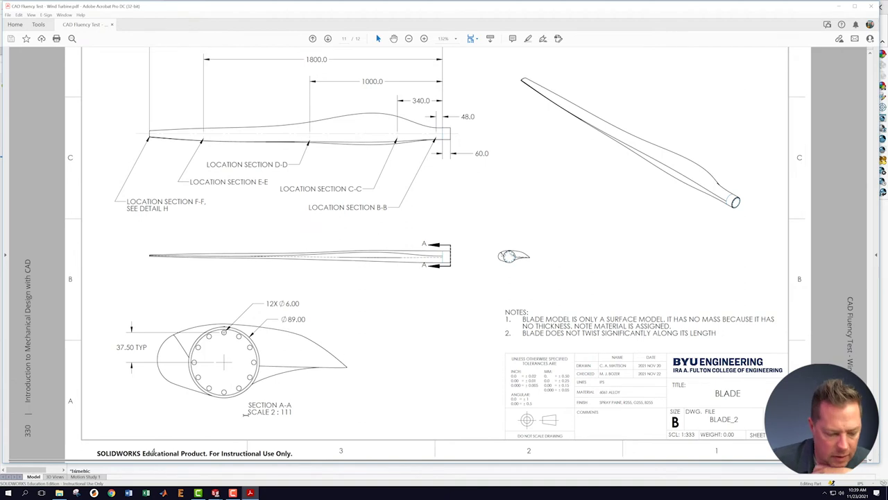
pyautogui.moveTo(216, 493)
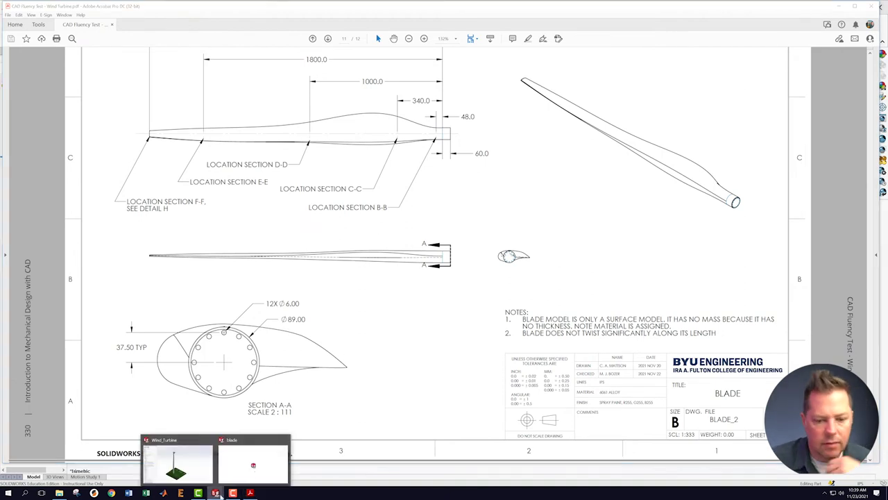
pyautogui.click(240, 470)
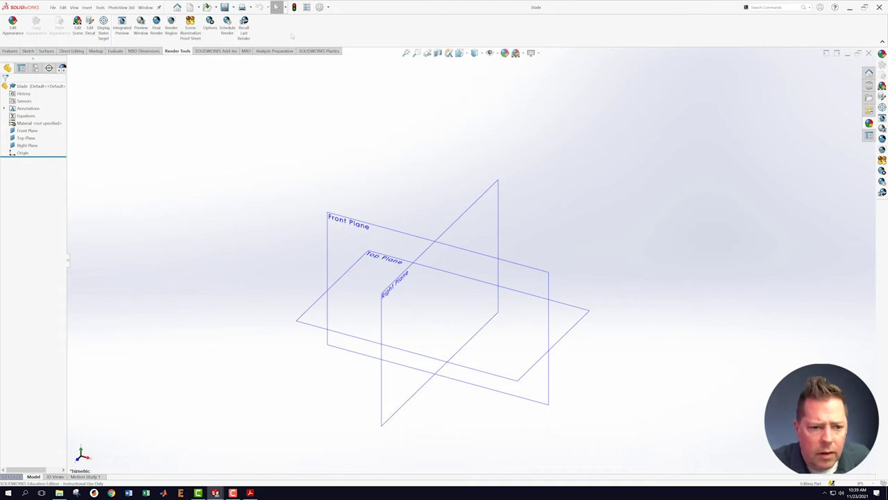
# Create a reference axis at the intersection of the Front Plane and Top Plane.
pyautogui.click(10, 50)
pyautogui.click(272, 43)
pyautogui.click(278, 60)
pyautogui.click(347, 233)
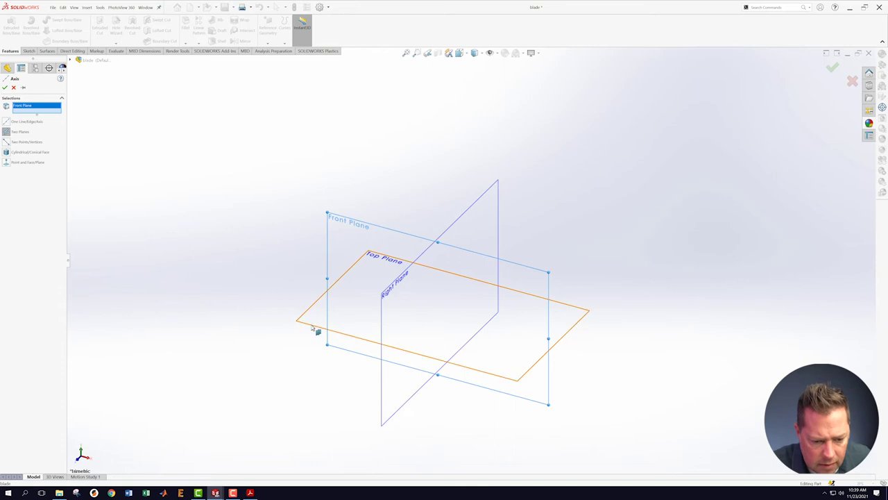
pyautogui.click(312, 327)
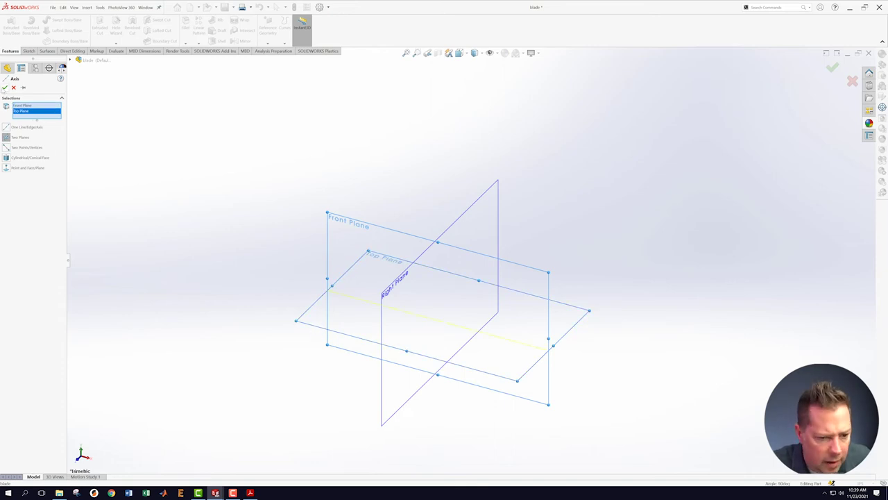
pyautogui.click(4, 87)
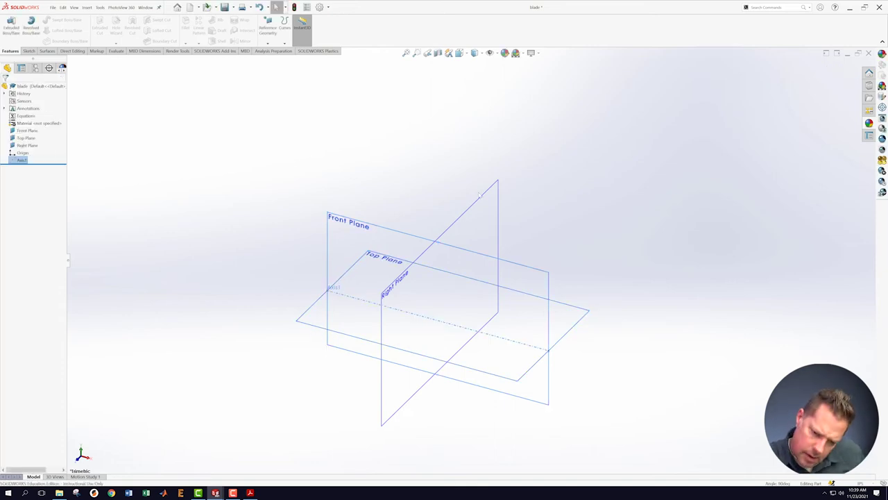
# Sketch a circle about 1.33 in in diameter on the Right Plane, centred on the origin.
pyautogui.rightClick(492, 212)
pyautogui.click(500, 201)
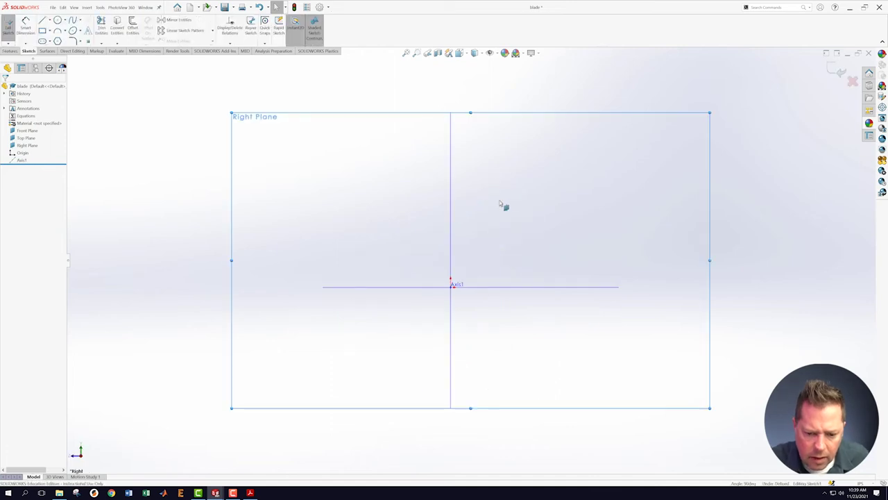
pyautogui.click(57, 20)
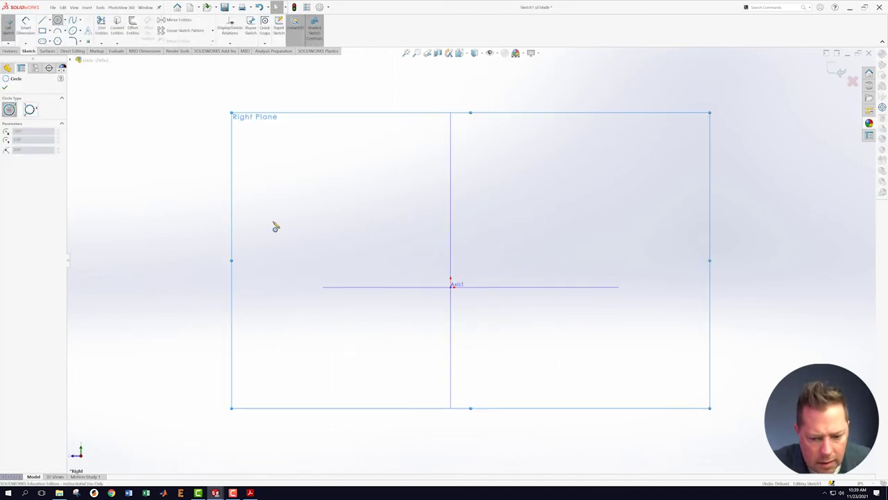
pyautogui.click(451, 286)
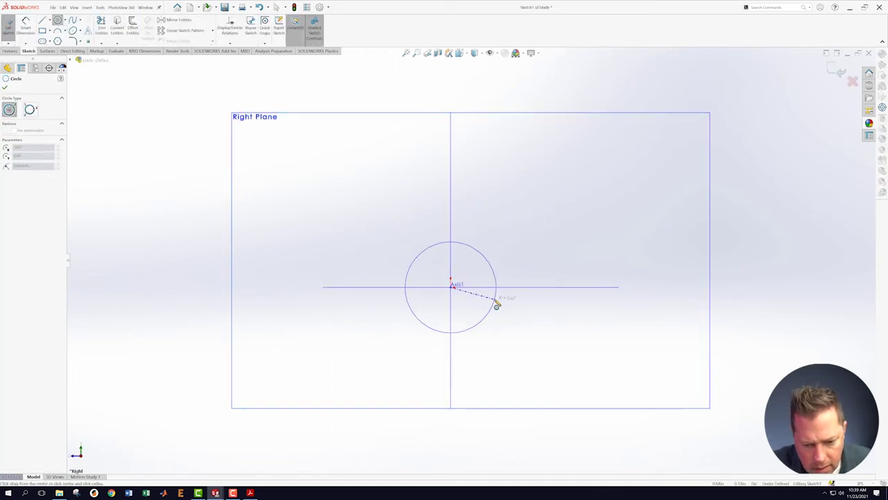
pyautogui.click(496, 304)
# Dimension the circle's diameter as 36 in and exit the sketch.
pyautogui.rightClick(497, 303)
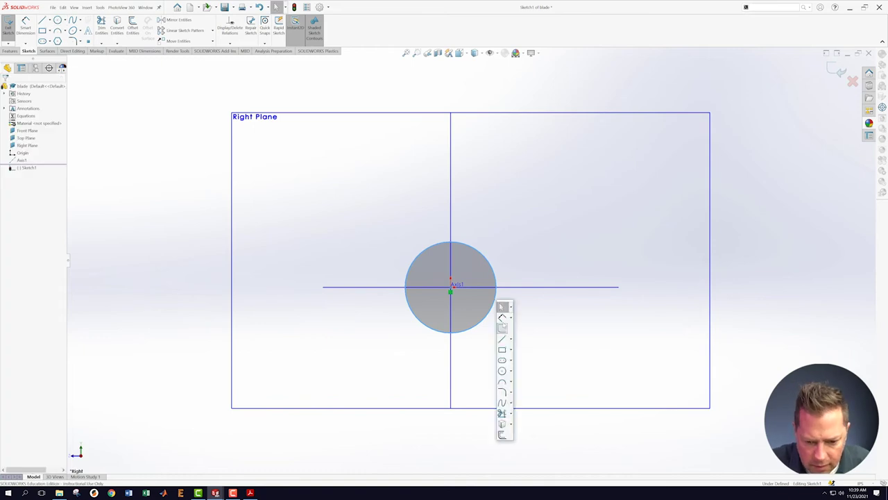
pyautogui.click(502, 326)
pyautogui.click(490, 260)
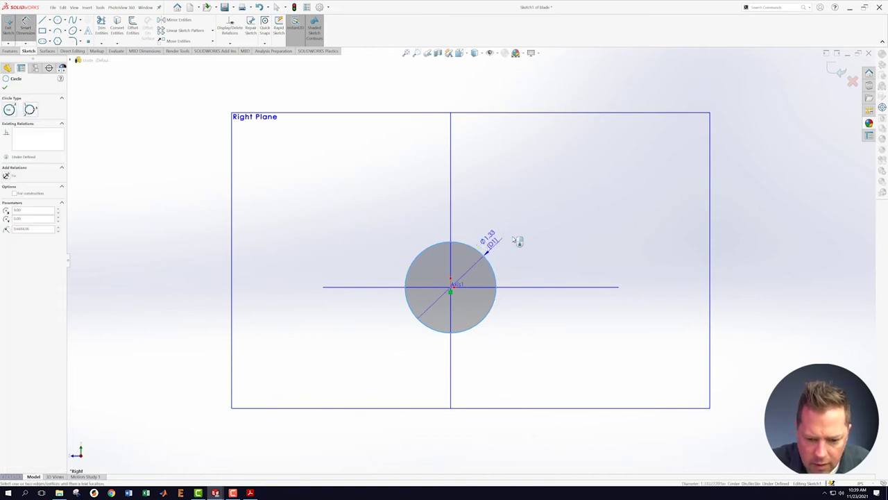
pyautogui.click(531, 234)
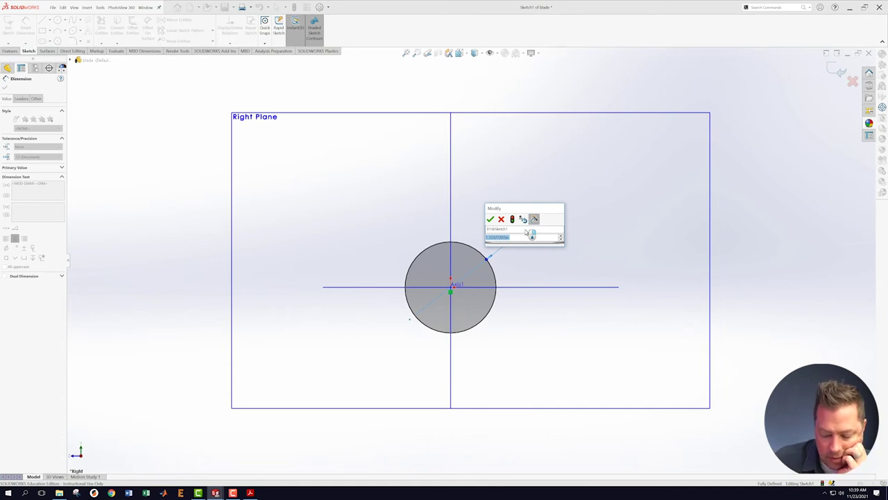
pyautogui.write('36')
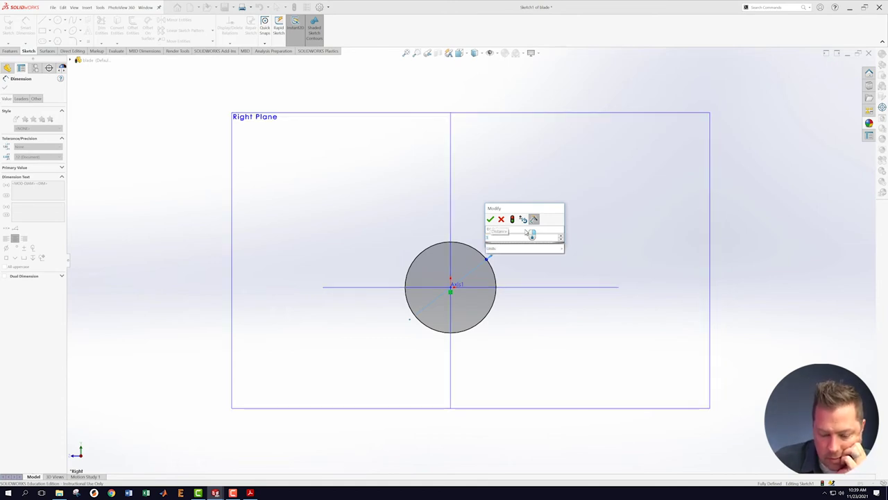
pyautogui.press('Return')
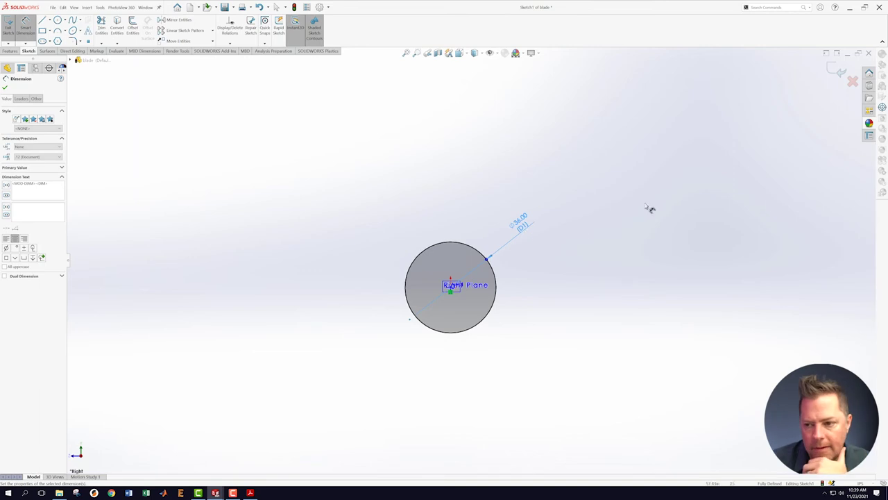
pyautogui.click(837, 71)
# Check section A-A of the blade drawing in Adobe Acrobat, return to SOLIDWORKS, and set the base circle's diameter to 89 in.
pyautogui.click(250, 492)
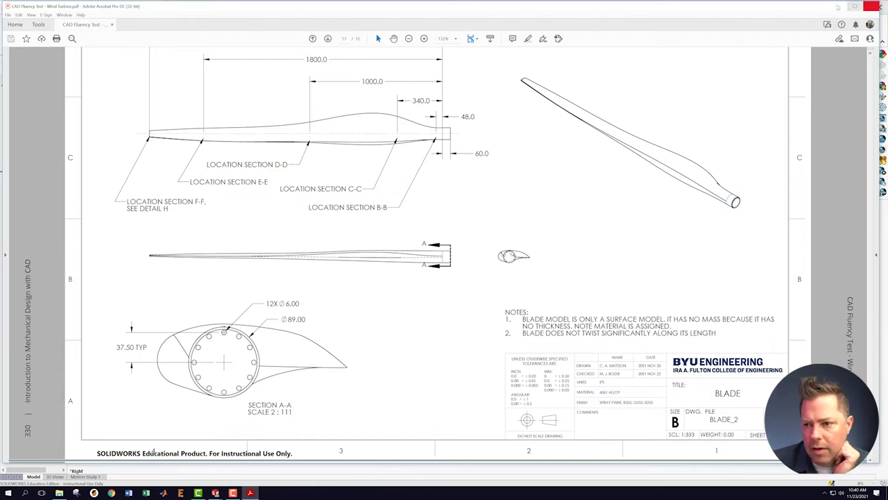
pyautogui.click(838, 7)
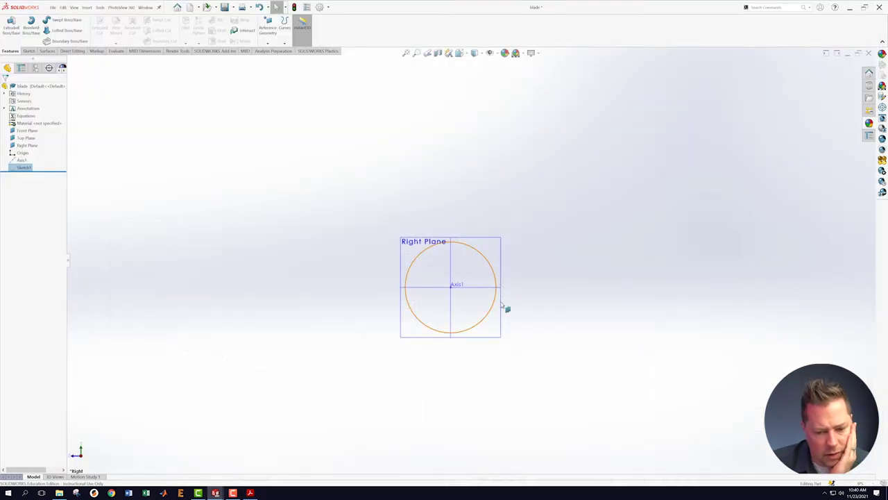
pyautogui.moveTo(526, 239)
pyautogui.mouseDown(button='middle')
pyautogui.moveTo(551, 252)
pyautogui.moveTo(506, 250)
pyautogui.mouseUp(button='middle')
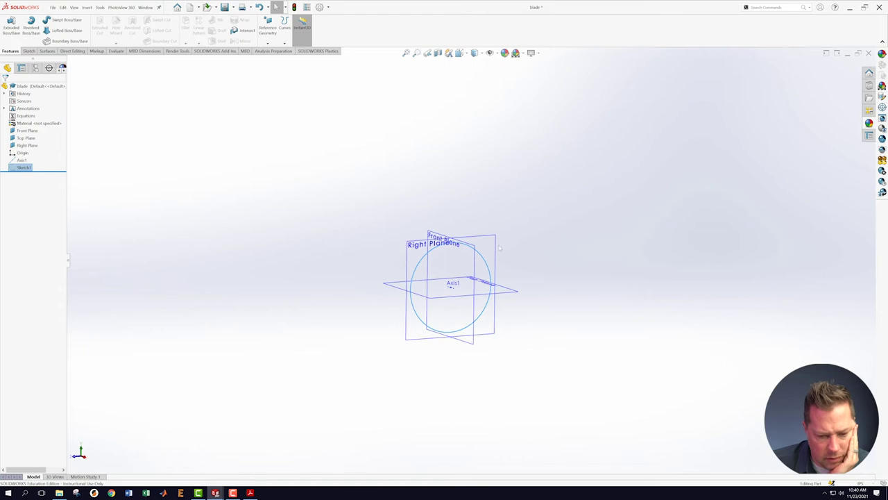
pyautogui.rightClick(12, 168)
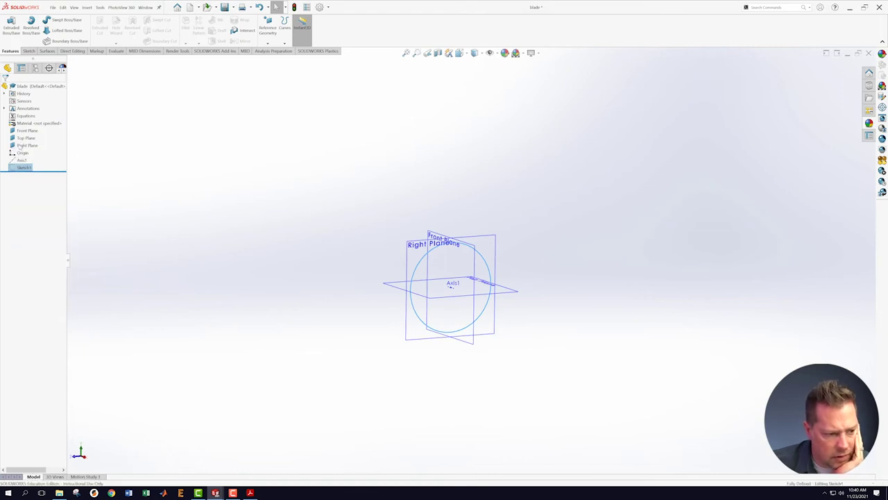
pyautogui.click(16, 148)
pyautogui.doubleClick(514, 217)
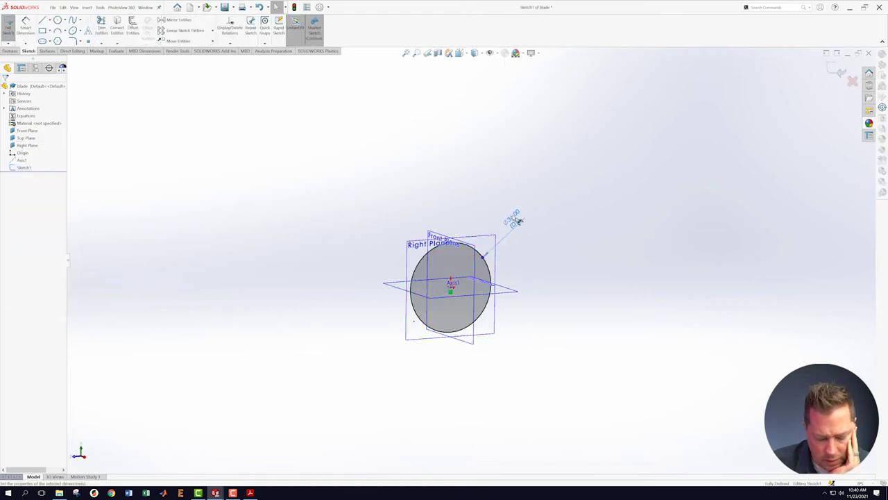
pyautogui.write('89')
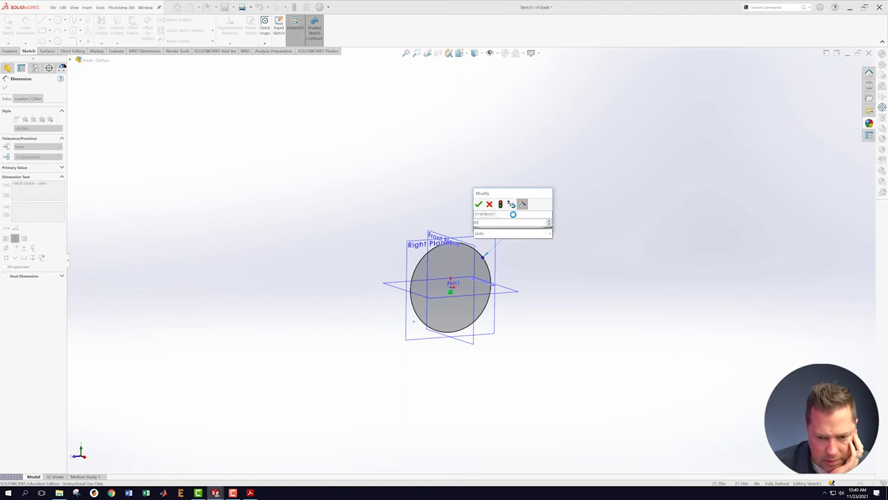
pyautogui.press('Return')
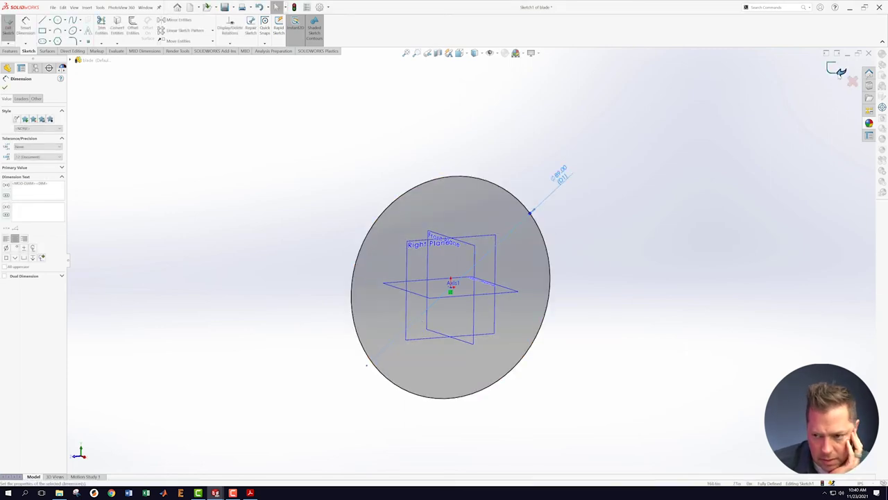
pyautogui.click(839, 72)
pyautogui.click(839, 72)
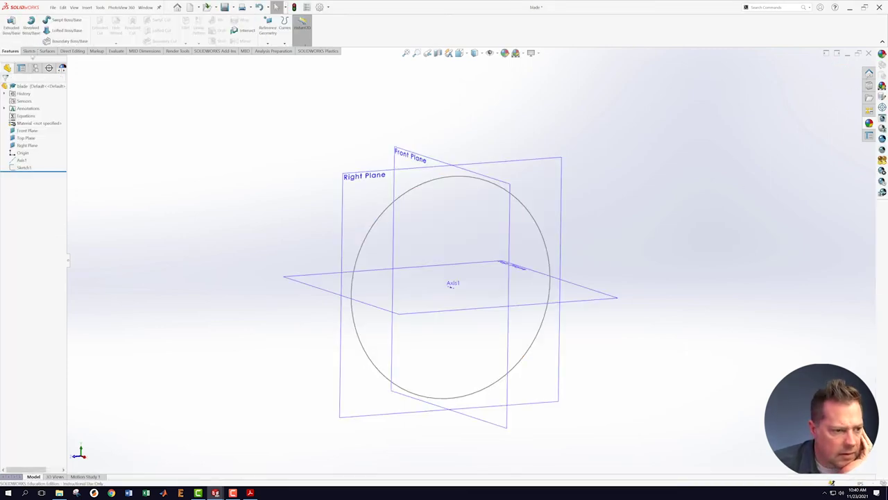
# Create a blind surface extrusion of the base circle with a depth of 60 in.
pyautogui.click(46, 51)
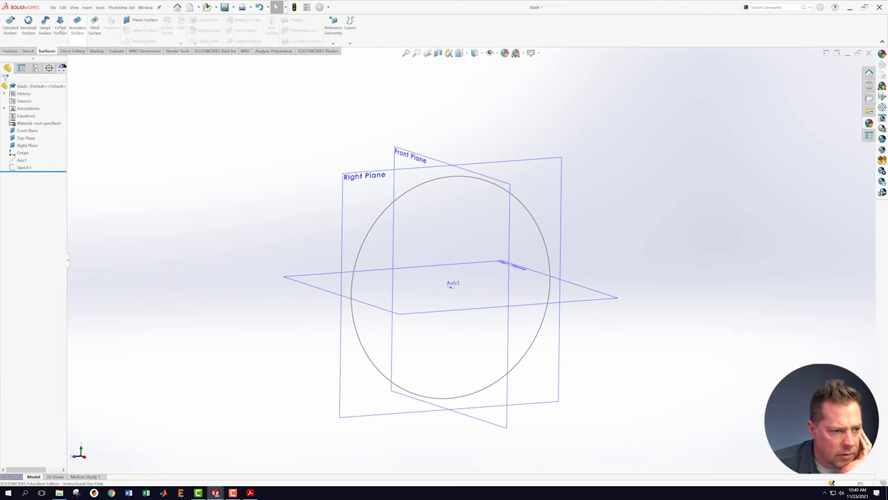
pyautogui.click(10, 24)
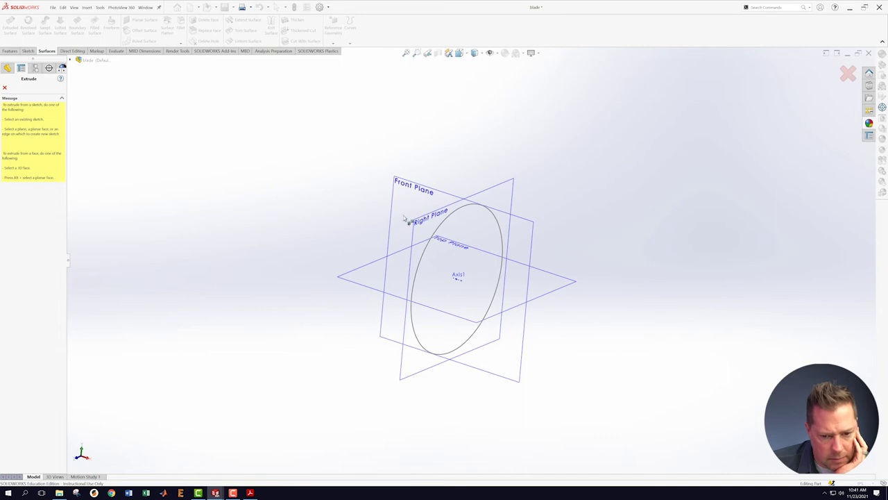
pyautogui.click(458, 215)
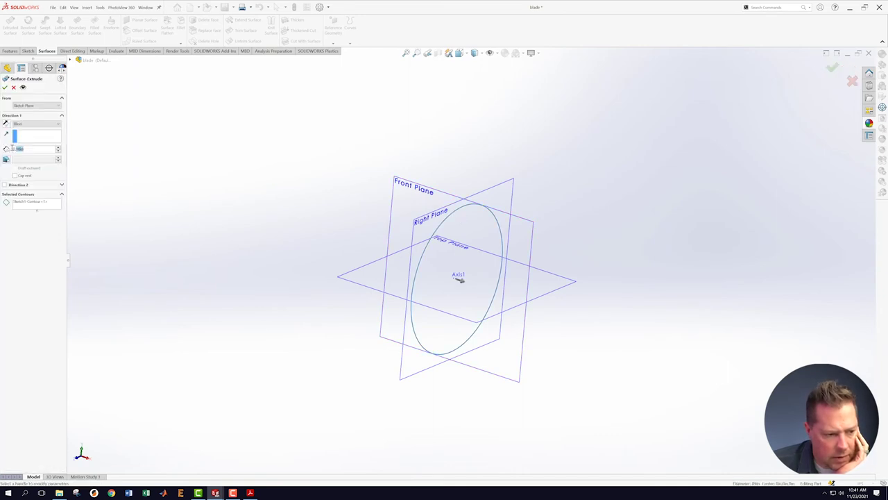
pyautogui.write('60')
pyautogui.press('Return')
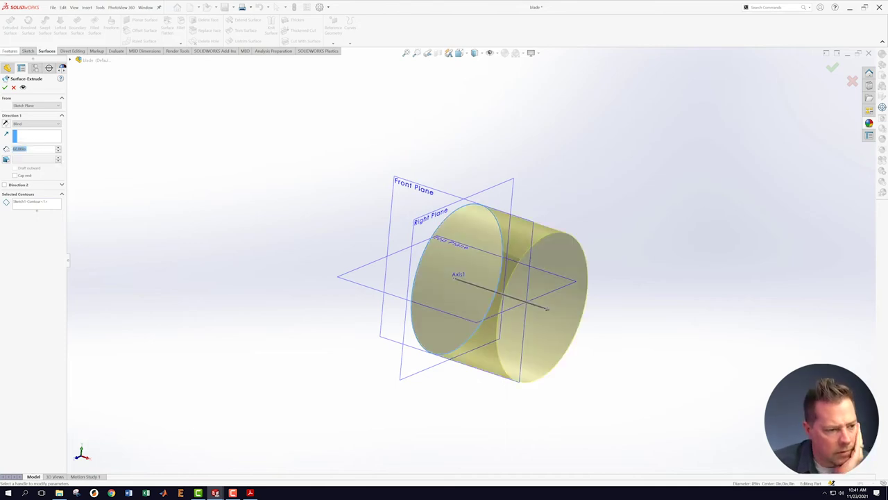
pyautogui.click(5, 87)
# Close the extruded cylinder's end away from the Right Plane with a planar surface bounded by its circular edge.
pyautogui.moveTo(627, 217)
pyautogui.mouseDown(button='middle')
pyautogui.moveTo(593, 141)
pyautogui.moveTo(634, 222)
pyautogui.mouseUp(button='middle')
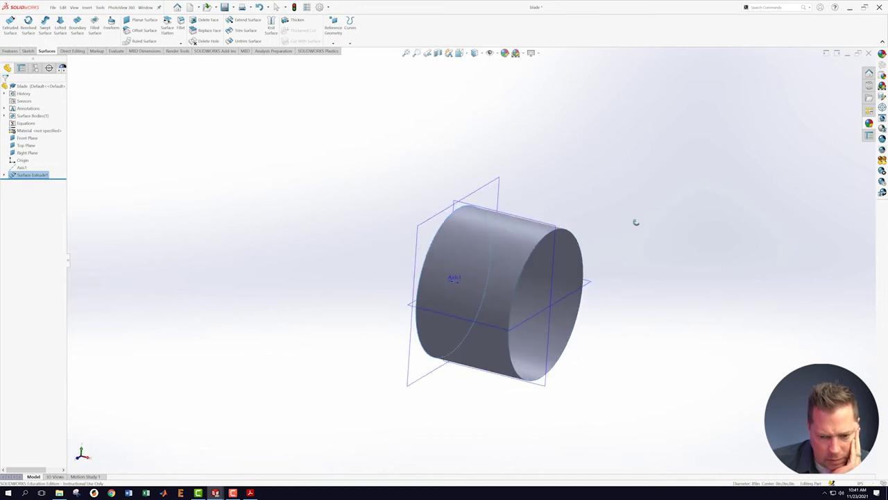
pyautogui.click(139, 21)
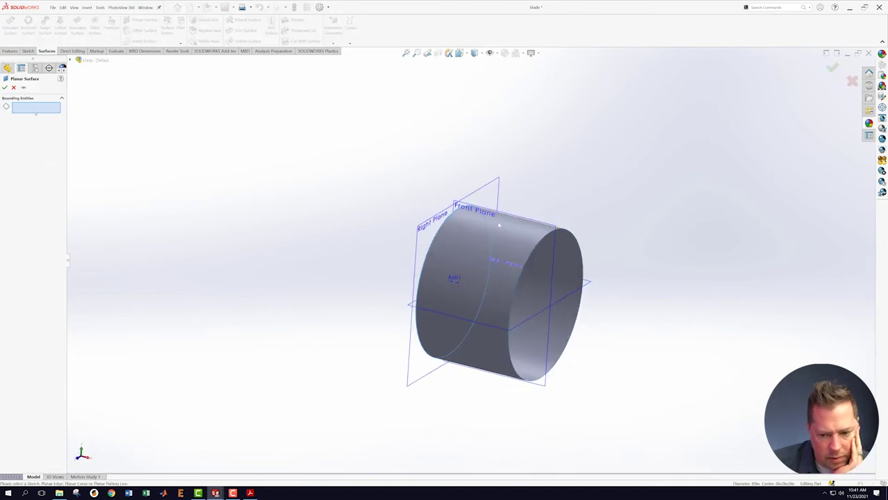
pyautogui.click(544, 243)
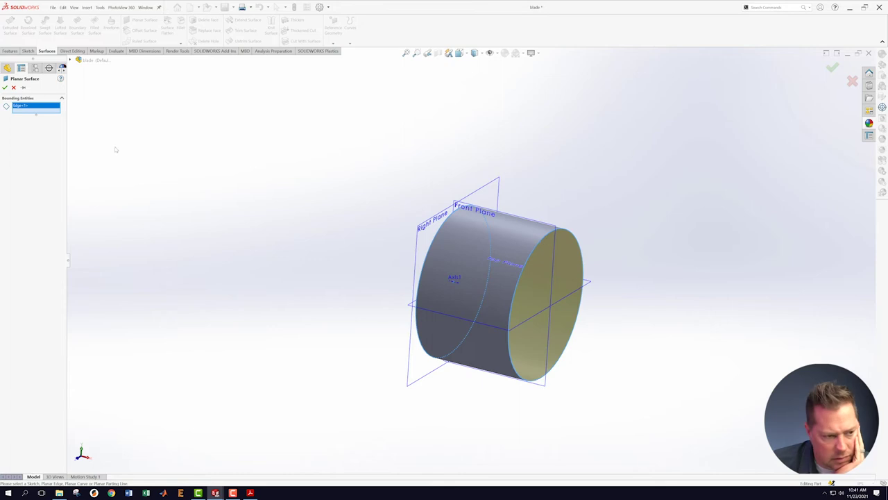
pyautogui.click(4, 87)
# Sketch a circle about 4.8 in in diameter on the planar end surface, centred about 35.4 in directly above the origin.
pyautogui.moveTo(648, 264); pyautogui.dragTo(627, 266, button='middle')
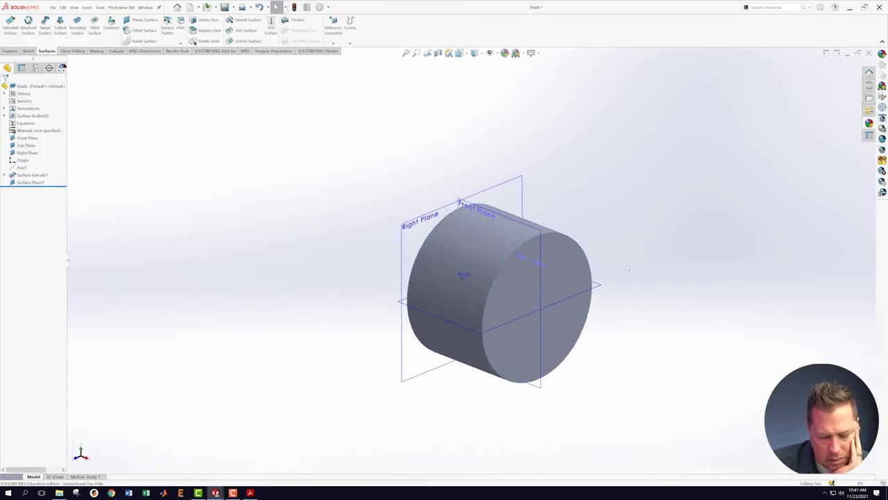
pyautogui.scroll(-3, 597, 274)
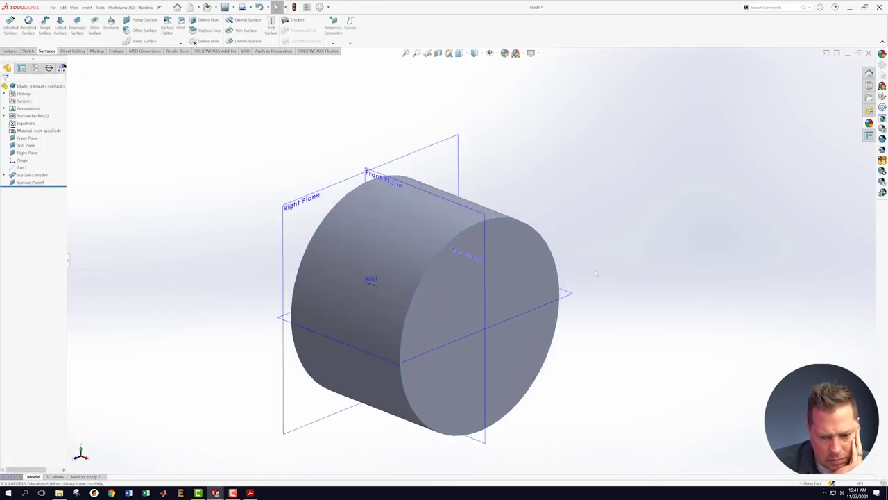
pyautogui.rightClick(526, 256)
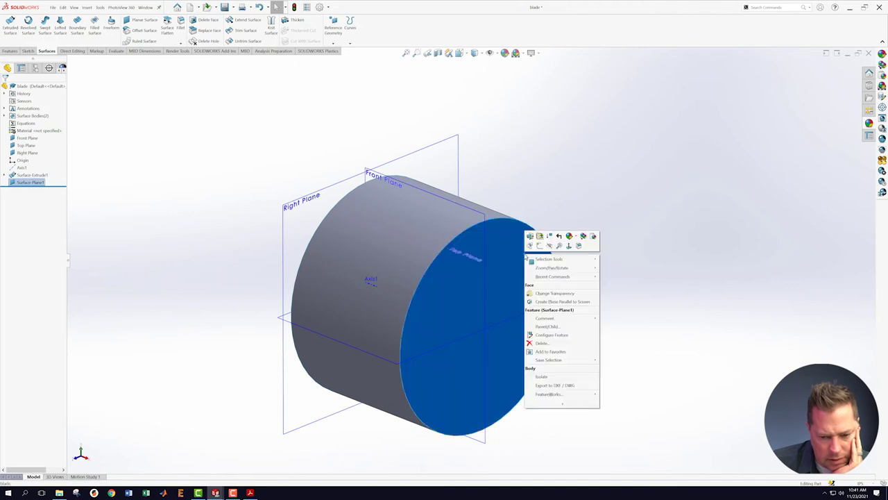
pyautogui.click(540, 246)
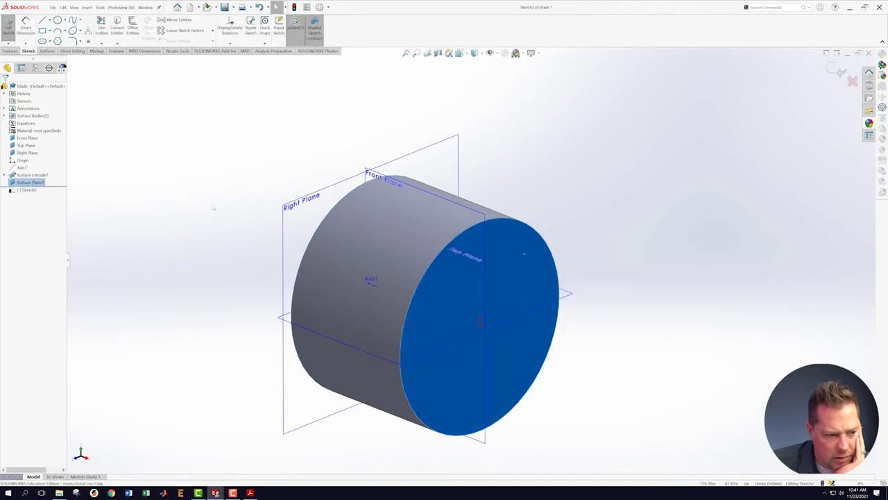
pyautogui.rightClick(46, 189)
pyautogui.click(46, 181)
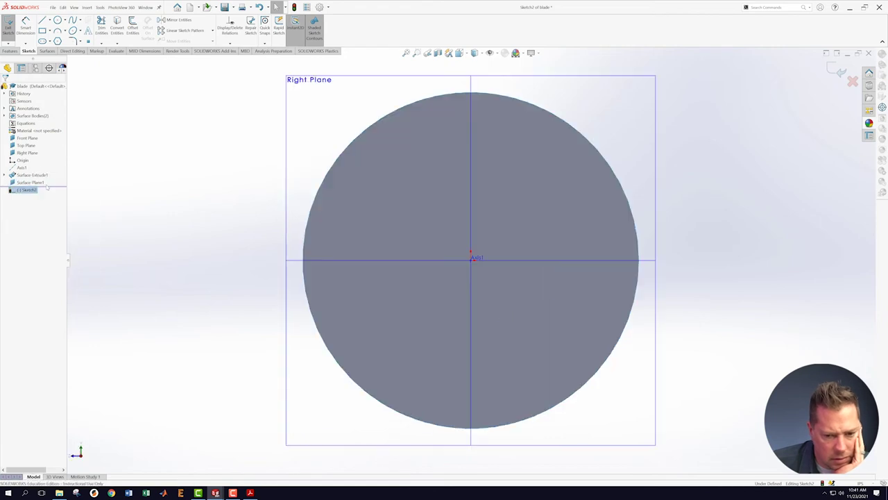
pyautogui.click(58, 19)
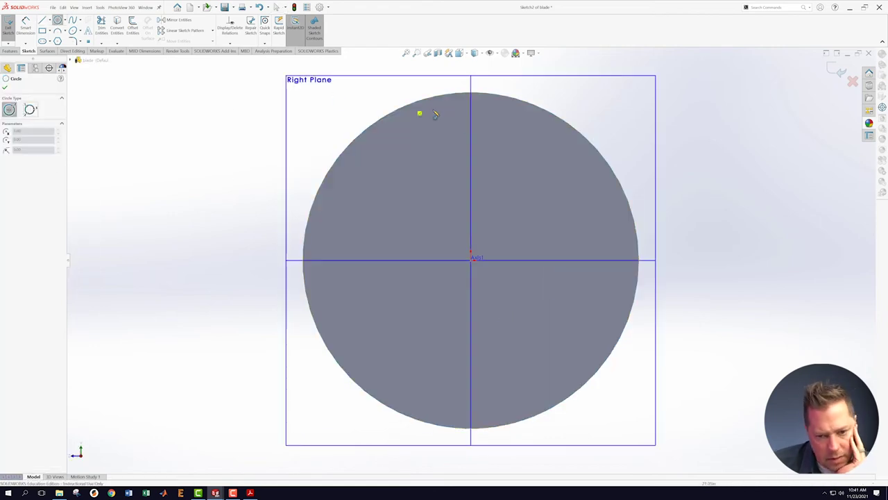
pyautogui.click(471, 127)
pyautogui.click(479, 134)
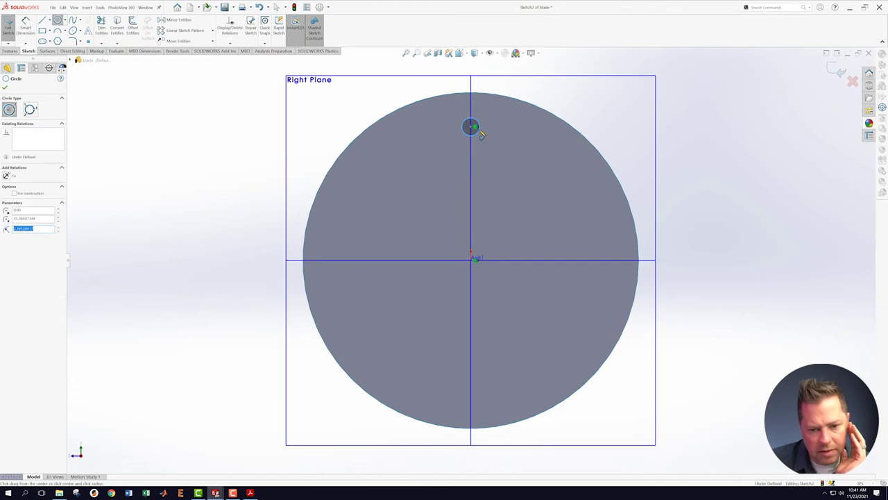
# Dimension the small hole circle's diameter as 6 in.
pyautogui.press('Escape')
pyautogui.press('s')
pyautogui.click(486, 139)
pyautogui.click(476, 131)
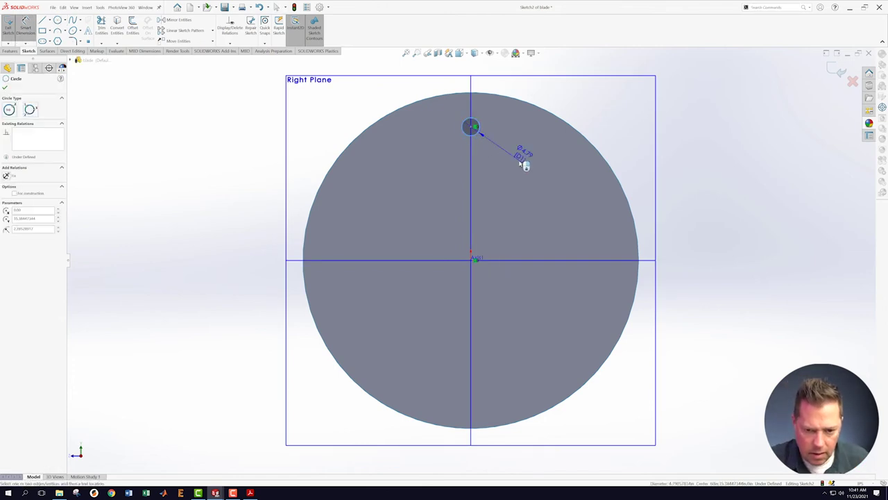
pyautogui.click(525, 164)
pyautogui.write('6')
pyautogui.press('Return')
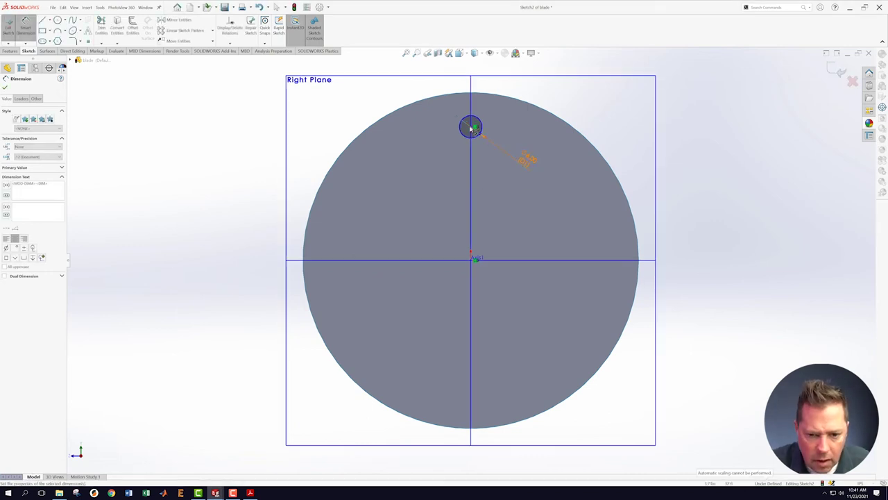
# Dimension the small hole circle's centre 37.5 in vertically above the Top Plane through the origin.
pyautogui.click(471, 128)
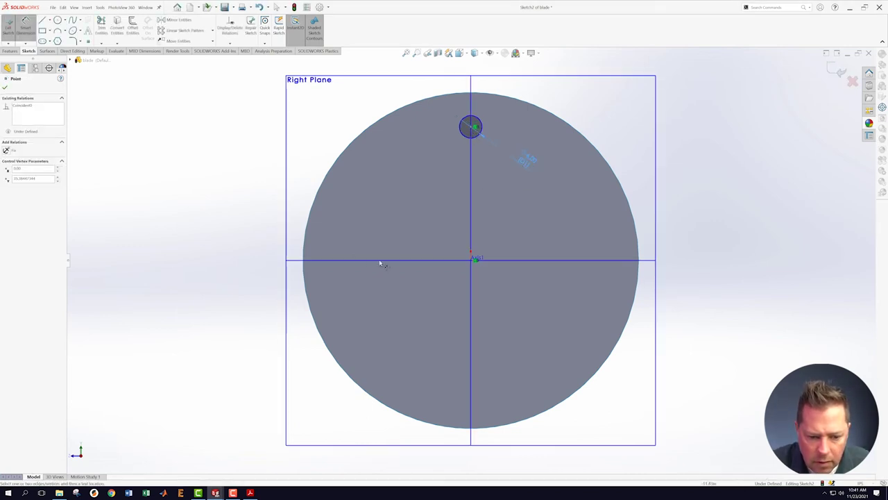
pyautogui.click(294, 261)
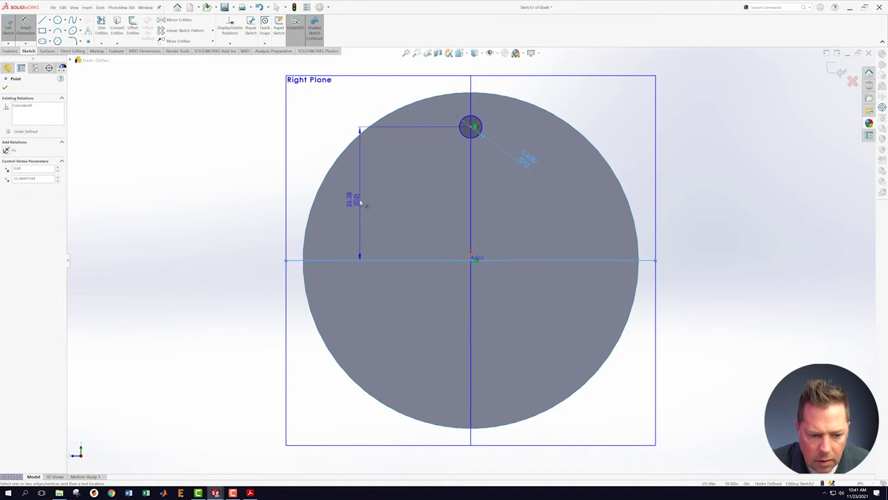
pyautogui.click(355, 200)
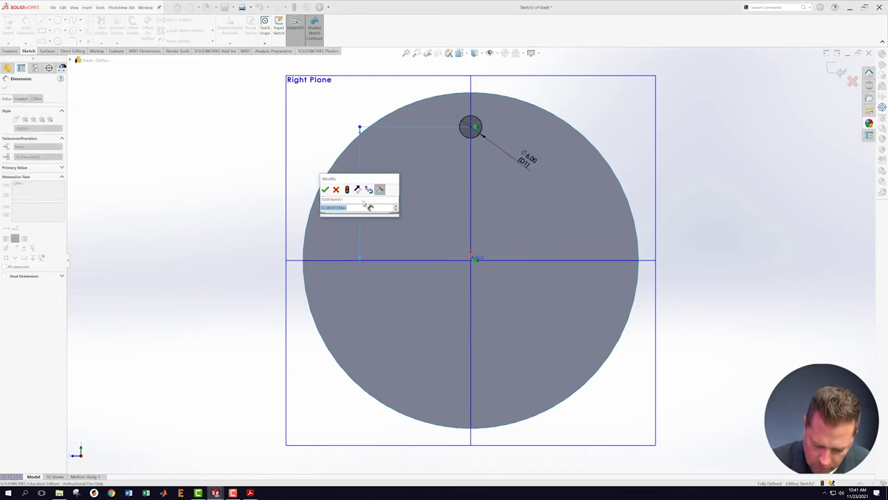
pyautogui.write('37.5')
pyautogui.press('Return')
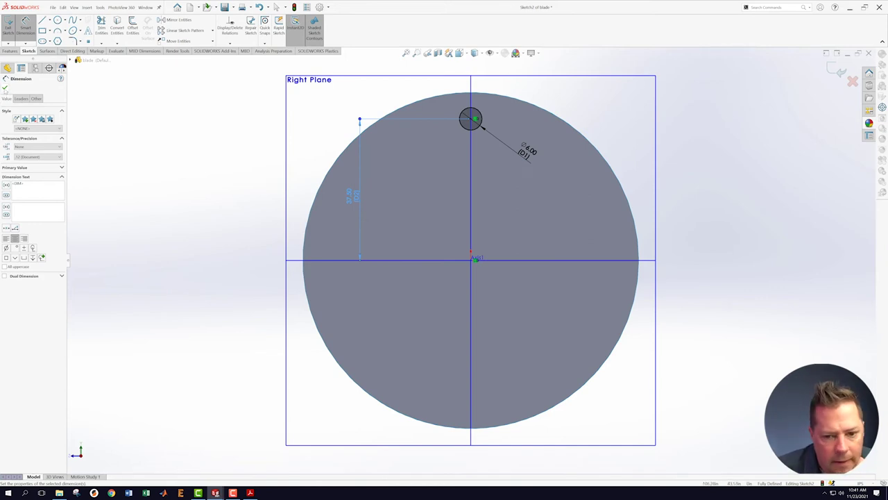
pyautogui.click(5, 87)
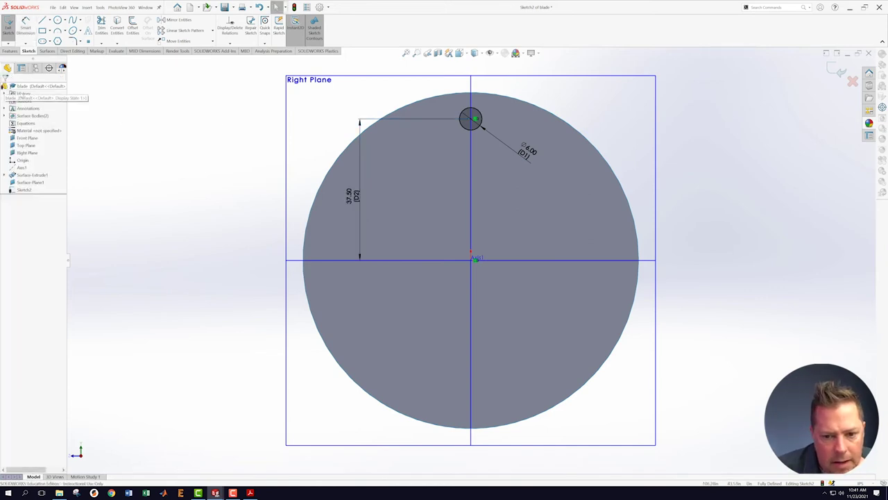
# Create a circular sketch pattern of the 6 in hole circle with 12 equally spaced instances about the origin, and exit the sketch.
pyautogui.click(477, 129)
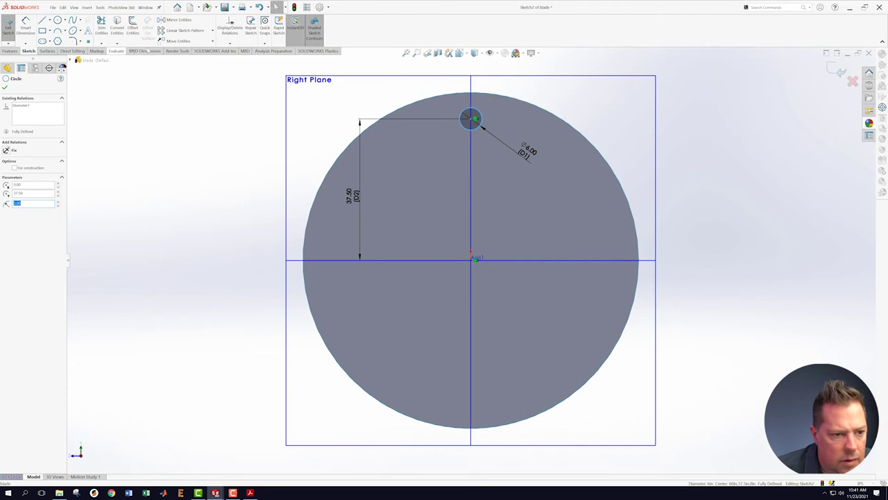
pyautogui.click(194, 30)
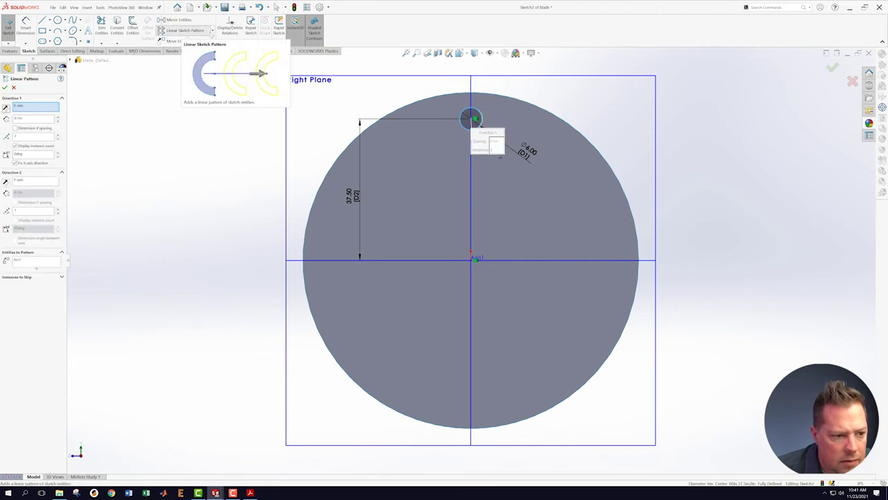
pyautogui.click(212, 31)
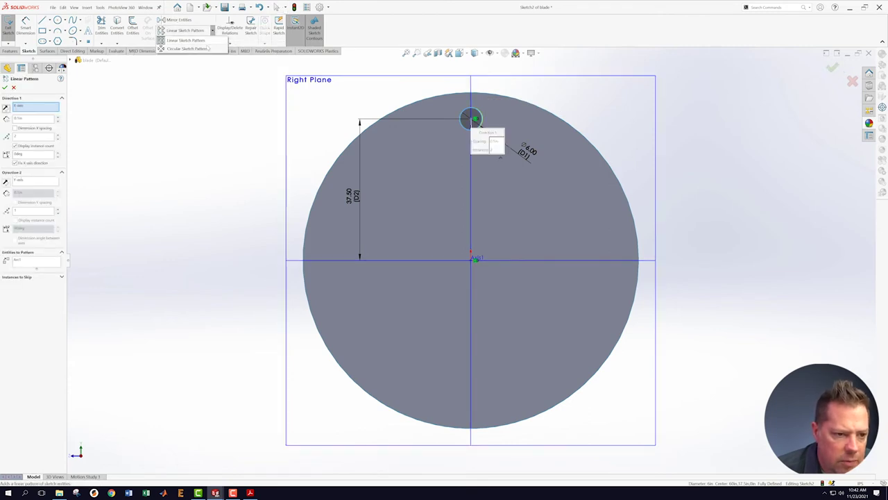
pyautogui.click(203, 45)
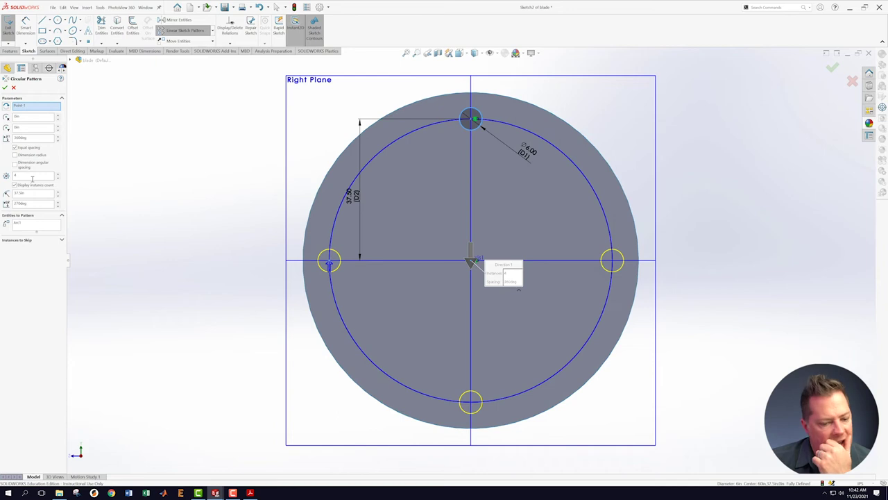
pyautogui.moveTo(31, 174); pyautogui.dragTo(8, 174)
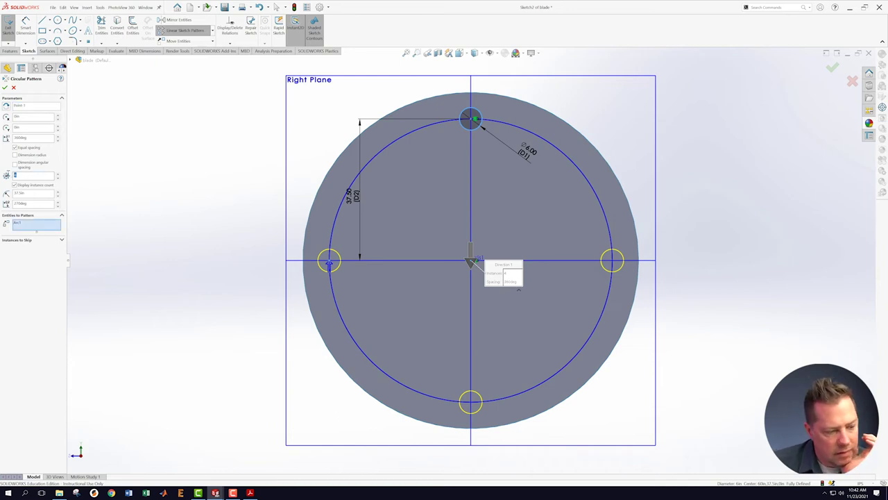
pyautogui.write('12')
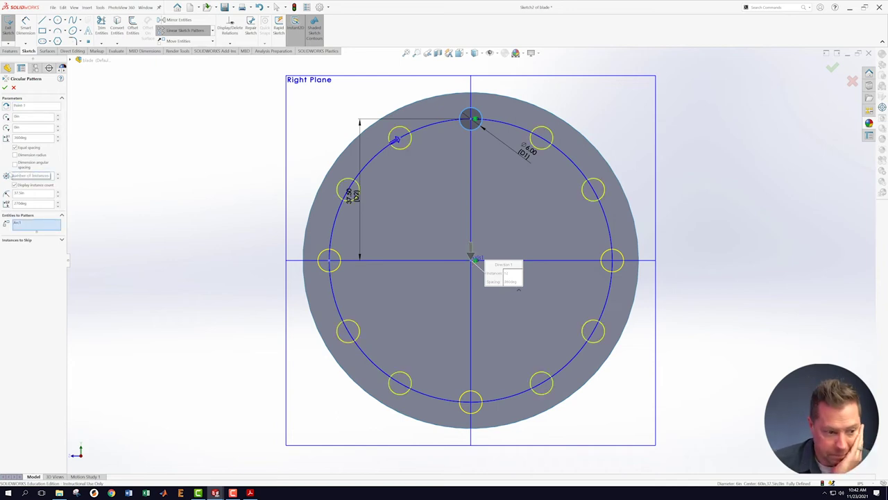
pyautogui.click(6, 87)
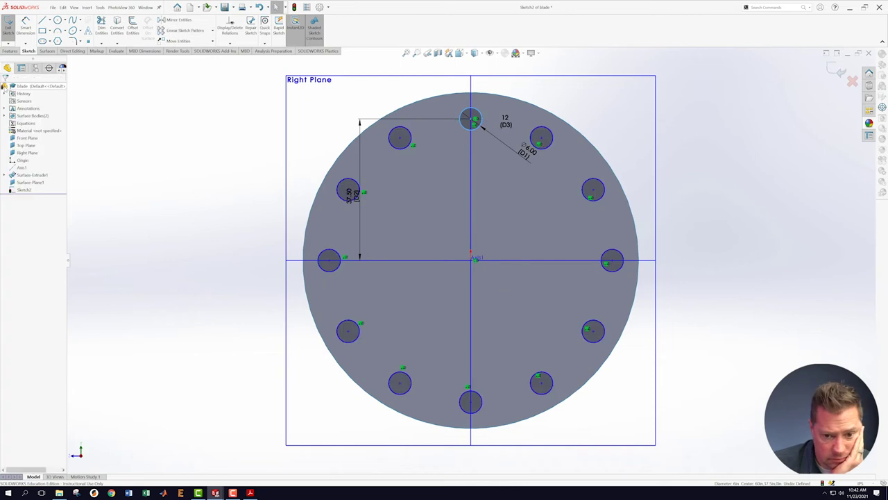
pyautogui.moveTo(751, 185); pyautogui.dragTo(759, 182, button='middle')
pyautogui.click(840, 73)
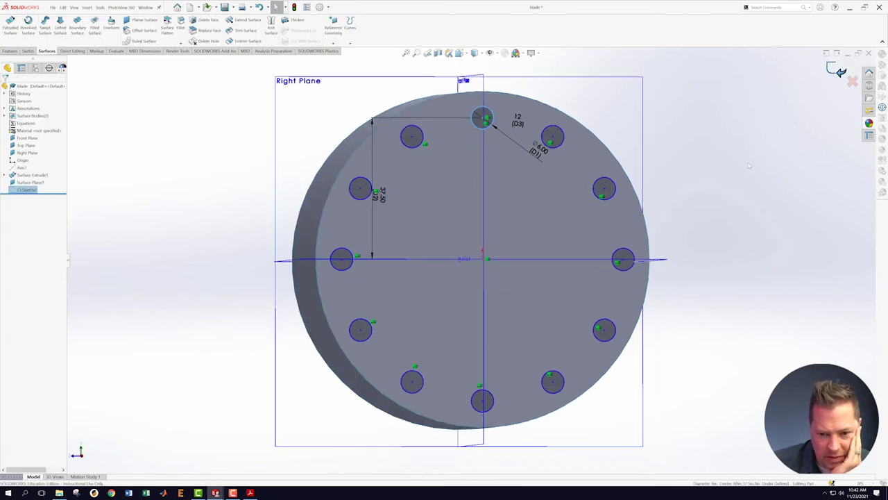
pyautogui.moveTo(737, 199); pyautogui.dragTo(512, 113, button='middle')
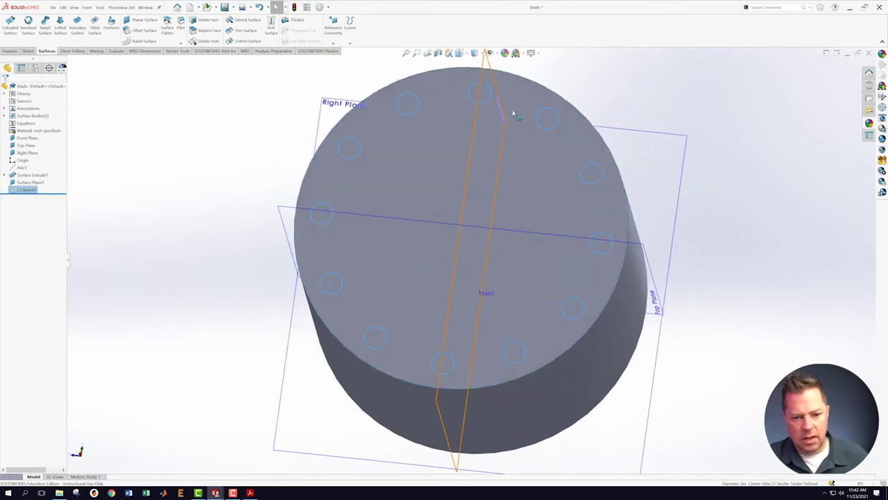
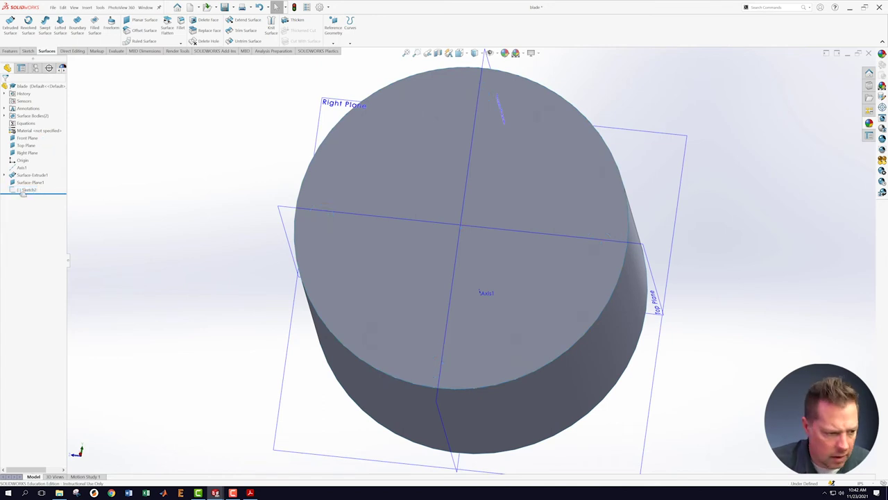
# Reopen the bolt-hole sketch for editing and apply an Equal relation to all twelve hole circles.
pyautogui.rightClick(26, 189)
pyautogui.click(29, 171)
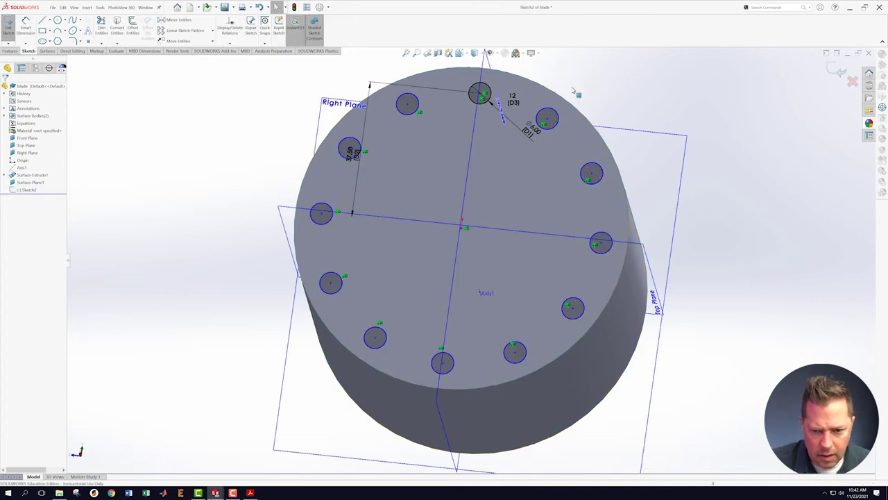
pyautogui.moveTo(591, 81)
pyautogui.mouseDown(button='middle')
pyautogui.moveTo(603, 113)
pyautogui.moveTo(541, 143)
pyautogui.mouseUp(button='middle')
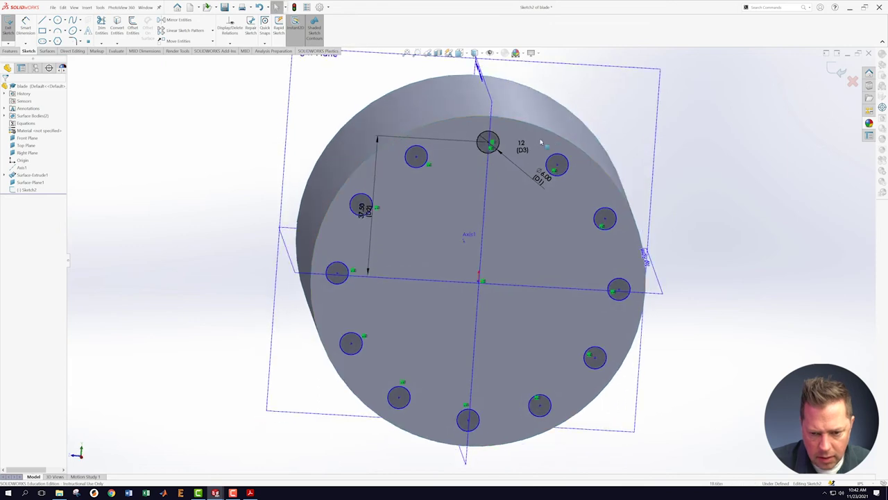
pyautogui.click(497, 146)
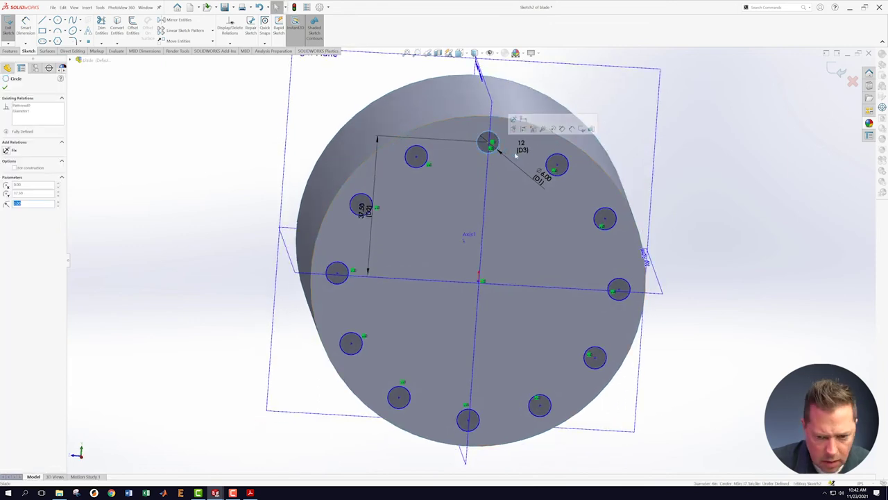
pyautogui.keyDown('ctrl'); pyautogui.click(557, 165); pyautogui.keyUp('ctrl')
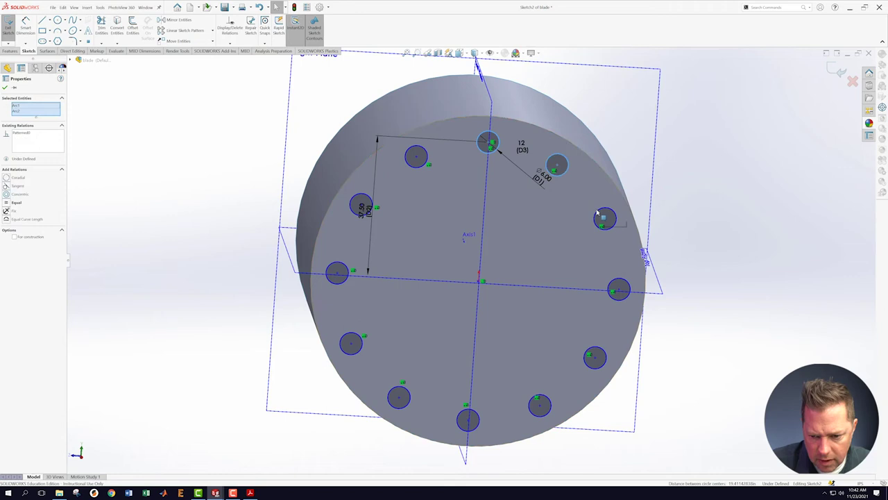
pyautogui.keyDown('ctrl'); pyautogui.click(604, 216); pyautogui.keyUp('ctrl')
pyautogui.keyDown('ctrl'); pyautogui.click(618, 288); pyautogui.keyUp('ctrl')
pyautogui.keyDown('ctrl'); pyautogui.click(597, 354); pyautogui.keyUp('ctrl')
pyautogui.keyDown('ctrl'); pyautogui.click(541, 400); pyautogui.keyUp('ctrl')
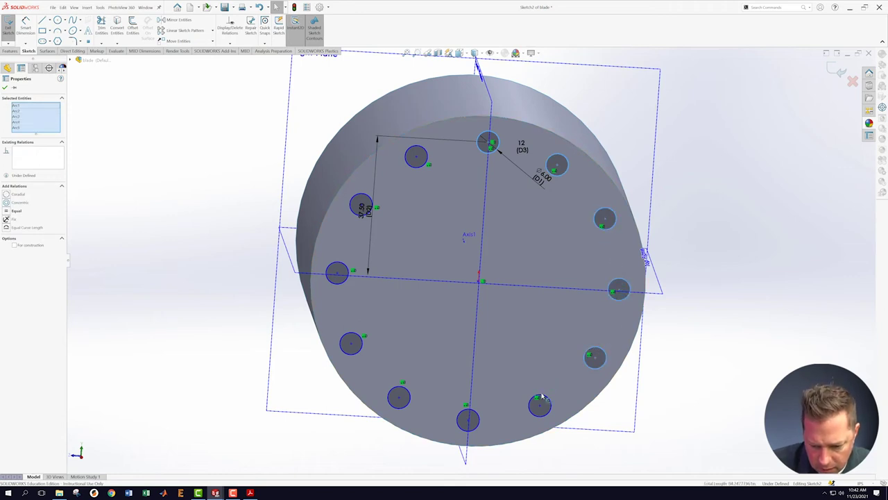
pyautogui.keyDown('ctrl'); pyautogui.click(478, 419); pyautogui.keyUp('ctrl')
pyautogui.keyDown('ctrl'); pyautogui.click(410, 396); pyautogui.keyUp('ctrl')
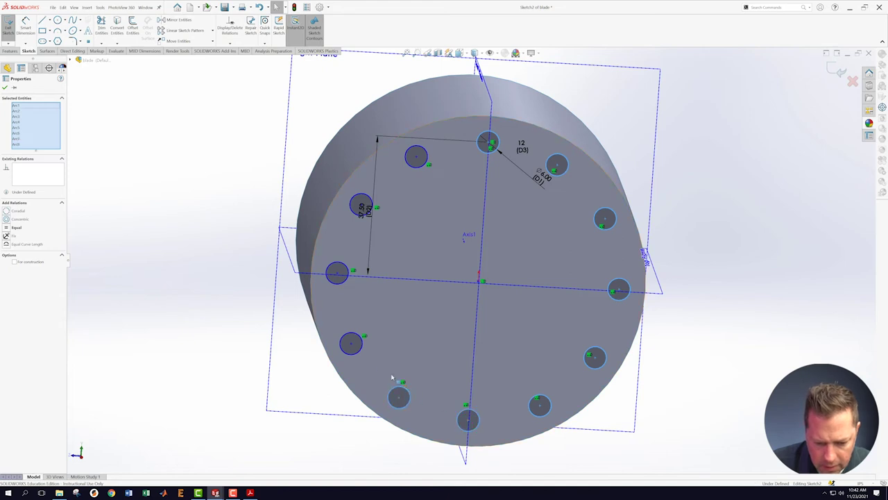
pyautogui.keyDown('ctrl'); pyautogui.click(357, 342); pyautogui.keyUp('ctrl')
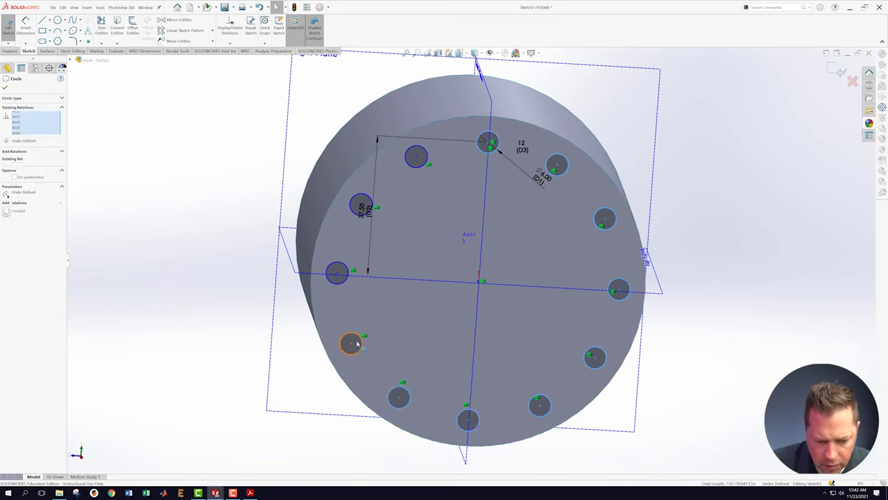
pyautogui.keyDown('ctrl'); pyautogui.click(343, 281); pyautogui.keyUp('ctrl')
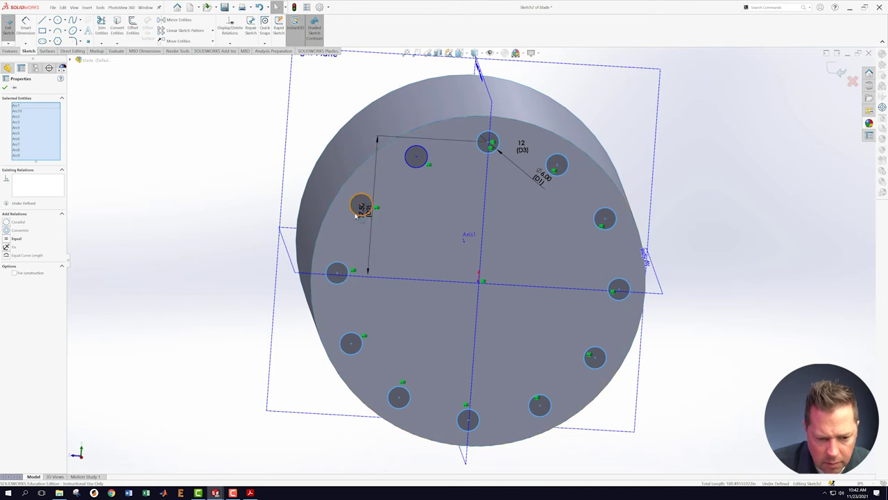
pyautogui.keyDown('ctrl'); pyautogui.click(361, 206); pyautogui.keyUp('ctrl')
pyautogui.keyDown('ctrl'); pyautogui.click(414, 169); pyautogui.keyUp('ctrl')
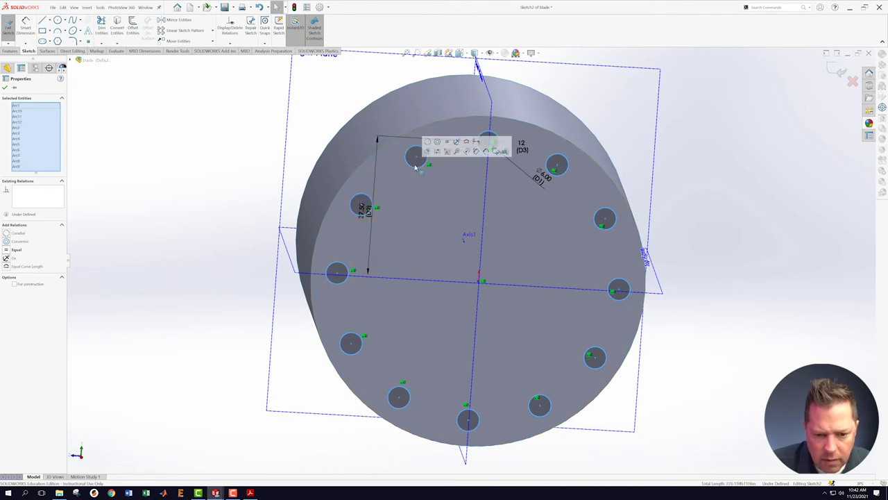
pyautogui.click(447, 151)
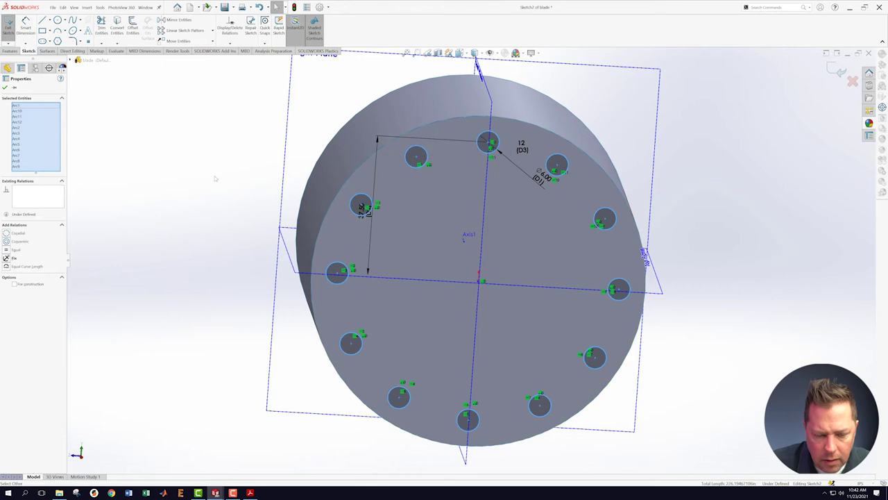
pyautogui.click(272, 171)
pyautogui.moveTo(180, 201)
pyautogui.mouseDown(button='middle')
pyautogui.moveTo(176, 188)
pyautogui.moveTo(181, 196)
pyautogui.mouseUp(button='middle')
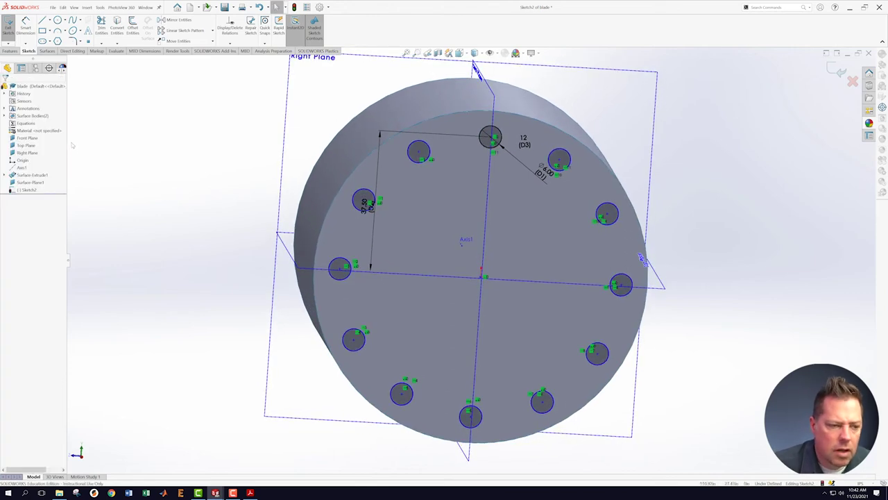
# In the Right view, sketch a bolt circle centred on the origin and passing through the centre of the topmost hole circle.
pyautogui.click(58, 19)
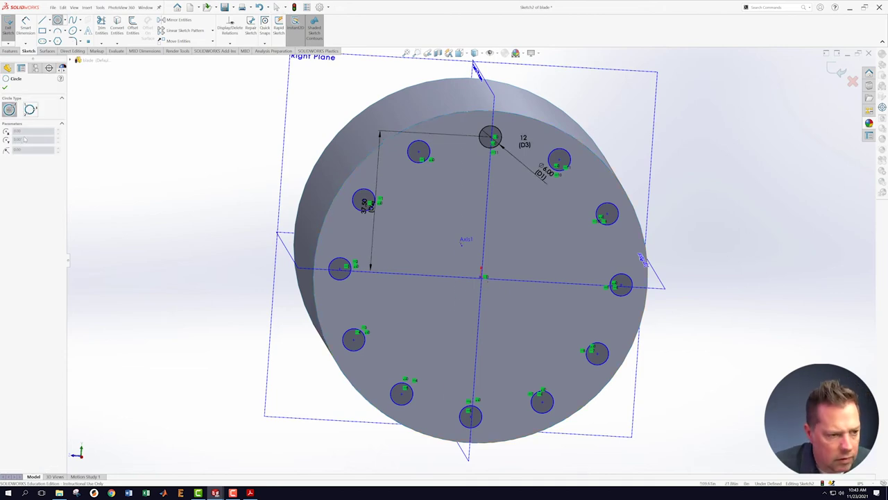
pyautogui.press('Escape')
pyautogui.press('z')
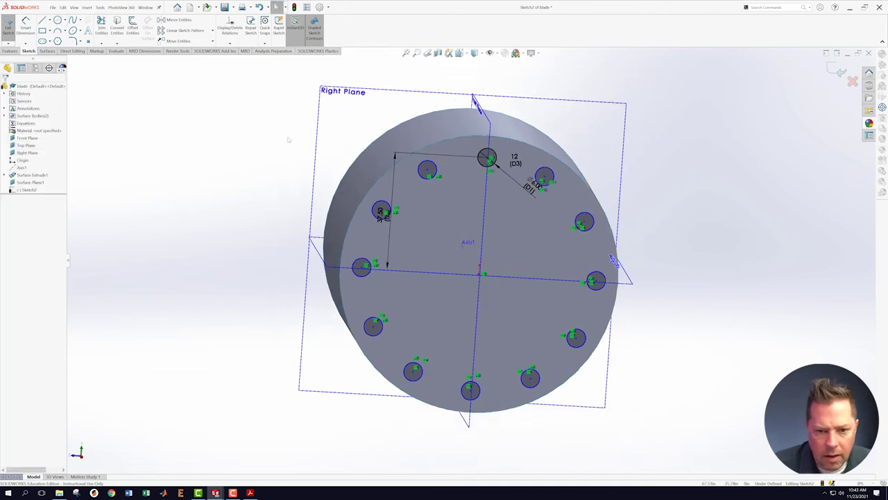
pyautogui.click(460, 53)
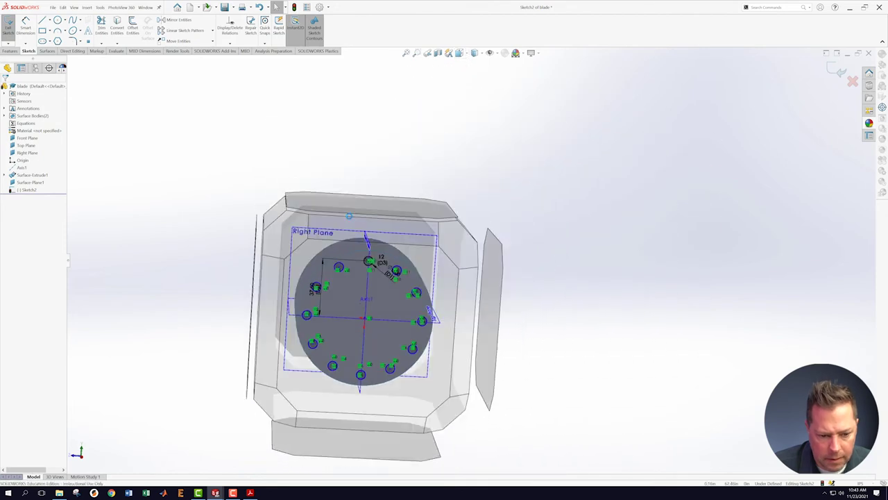
pyautogui.click(317, 252)
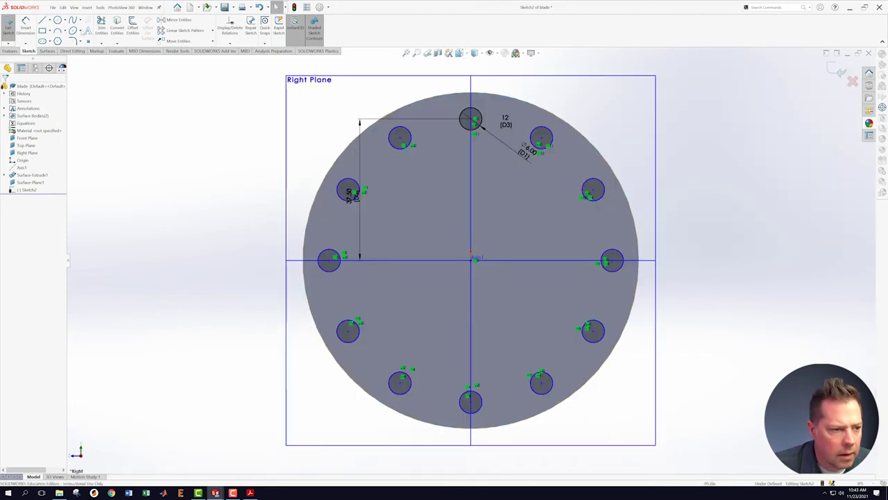
pyautogui.click(58, 20)
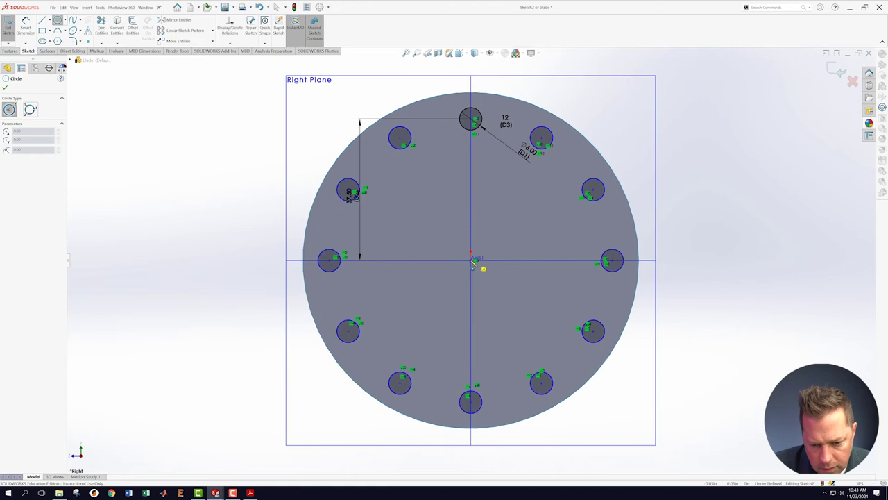
pyautogui.click(471, 262)
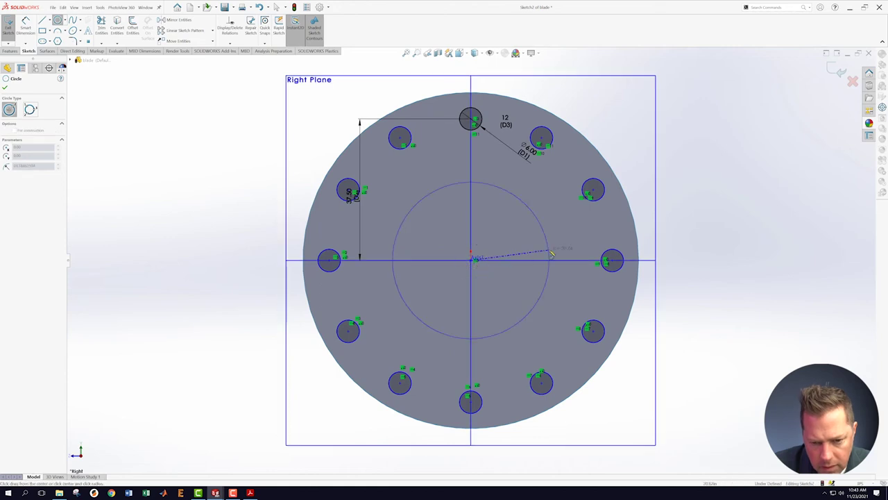
pyautogui.click(472, 120)
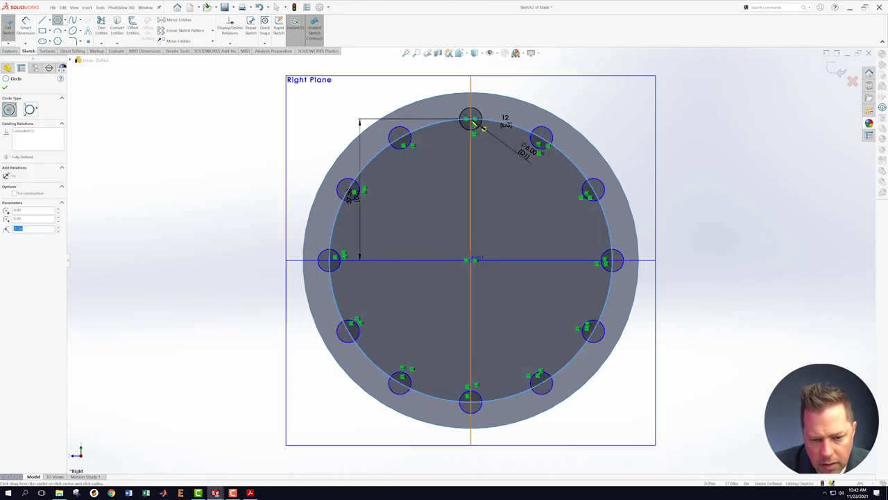
pyautogui.click(250, 146)
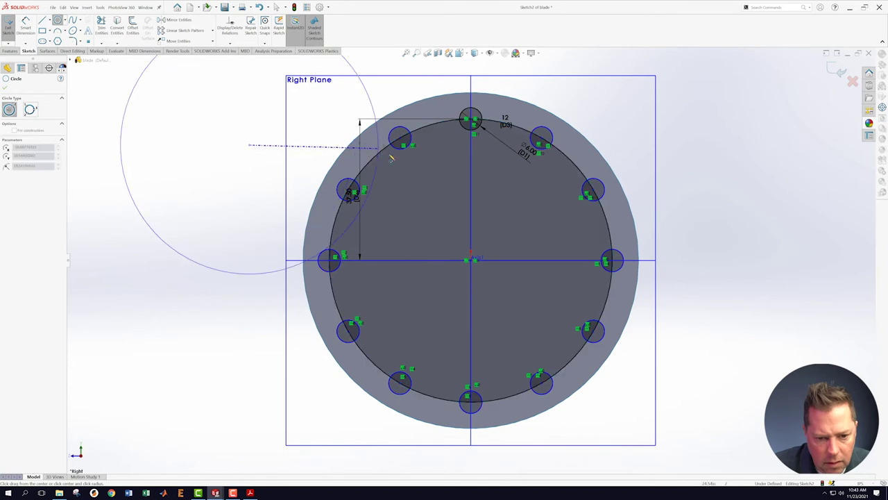
pyautogui.press('Escape')
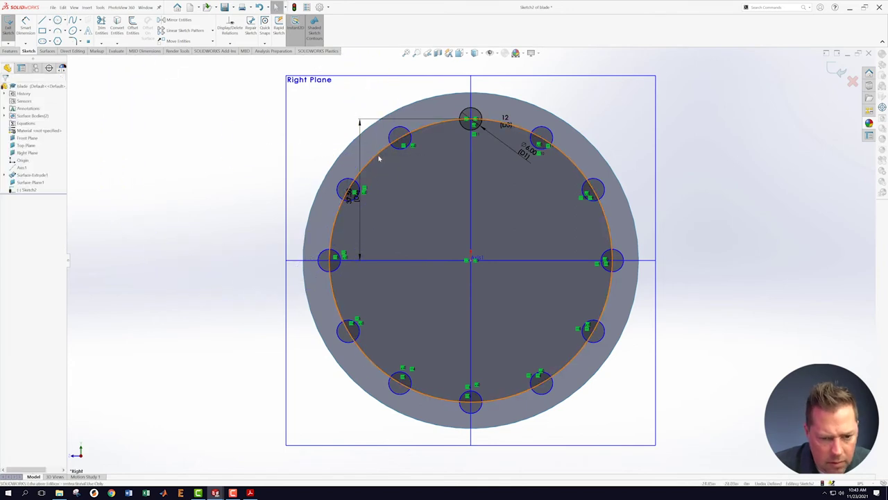
# Convert the bolt circle through the hole centres to construction geometry.
pyautogui.click(380, 158)
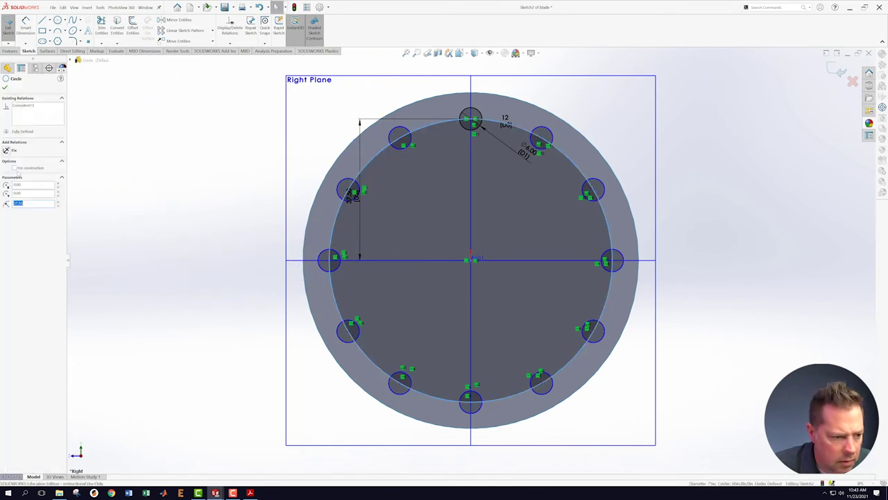
pyautogui.click(14, 168)
pyautogui.click(187, 210)
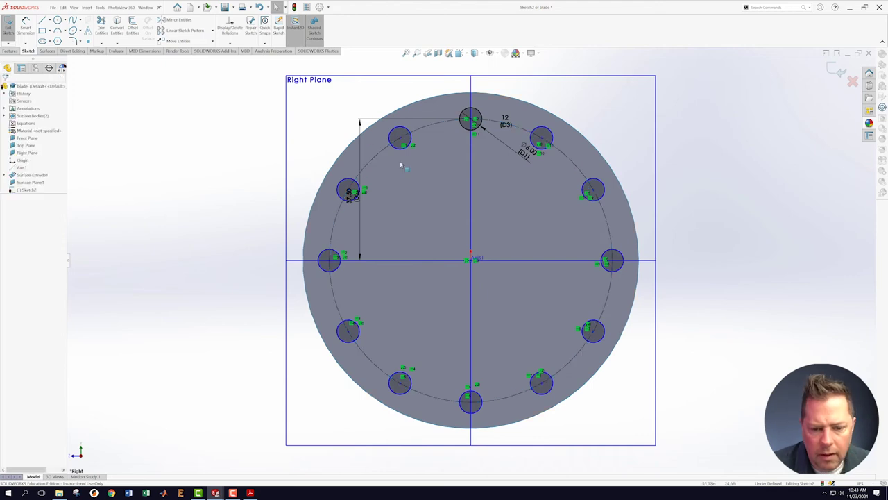
# Make the centres of the two holes counterclockwise from the topmost hole coincident with the construction circle, and exit the sketch.
pyautogui.scroll(-2, 449, 155)
pyautogui.click(378, 150)
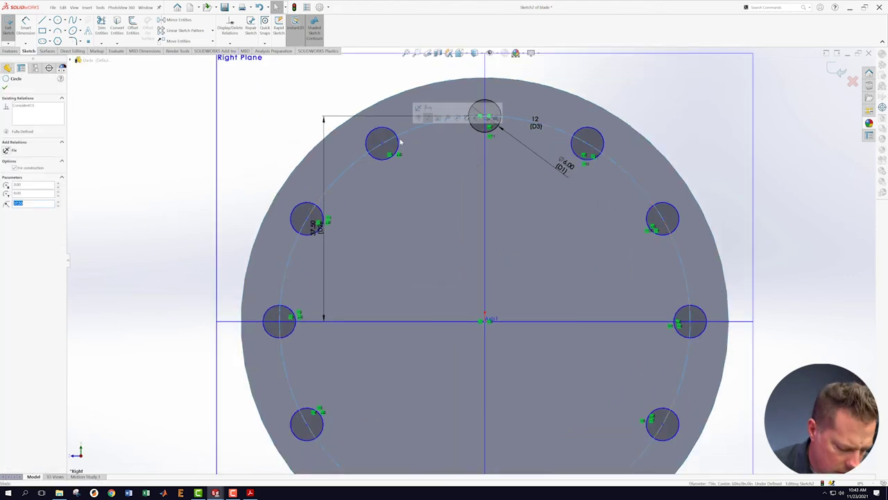
pyautogui.keyDown('ctrl'); pyautogui.click(383, 144); pyautogui.keyUp('ctrl')
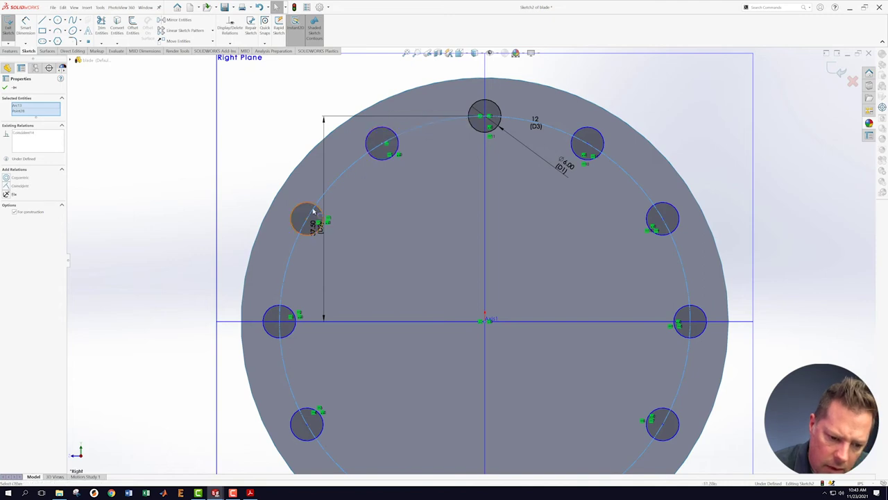
pyautogui.click(254, 192)
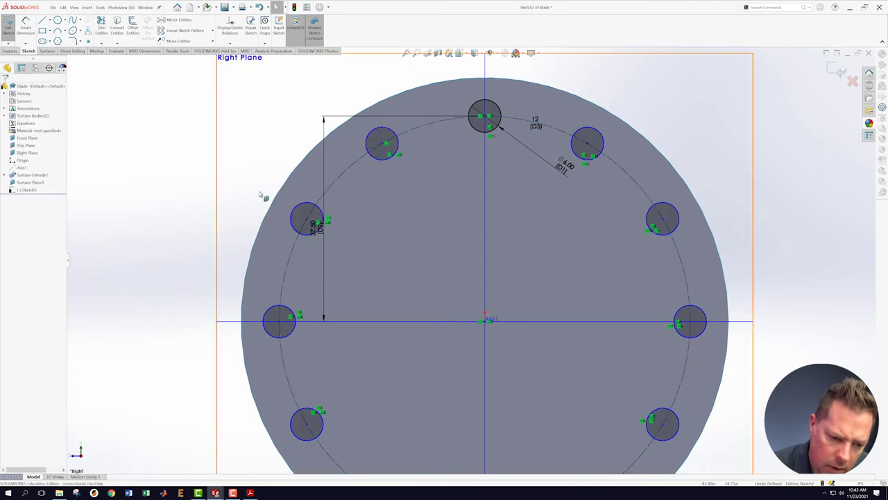
pyautogui.click(311, 212)
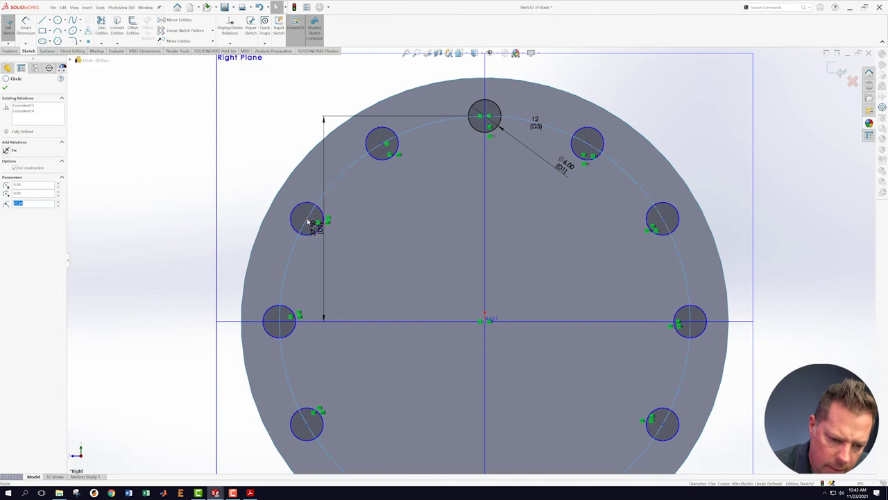
pyautogui.keyDown('ctrl'); pyautogui.click(308, 219); pyautogui.keyUp('ctrl')
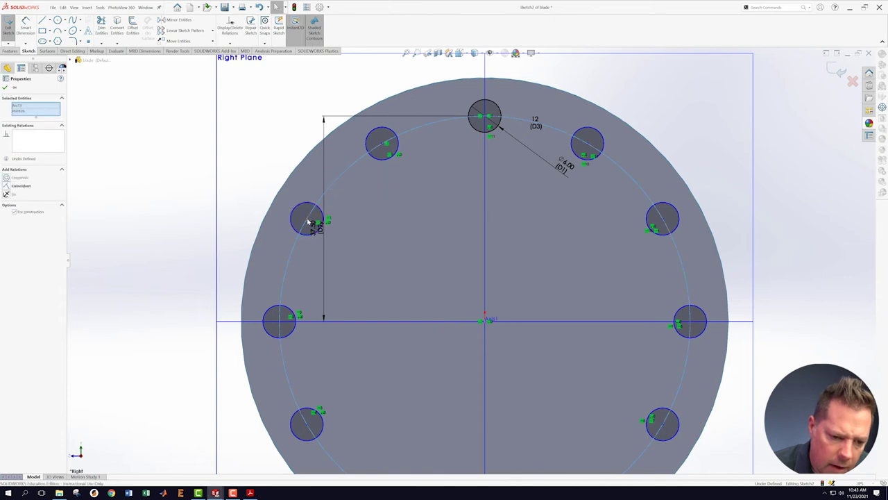
pyautogui.click(129, 156)
pyautogui.press('z')
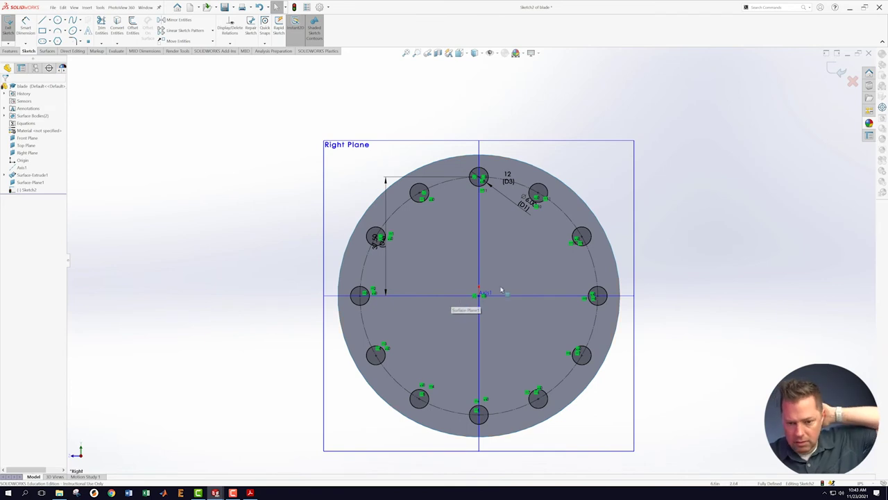
pyautogui.scroll(-2, 573, 313)
pyautogui.scroll(-2, 554, 340)
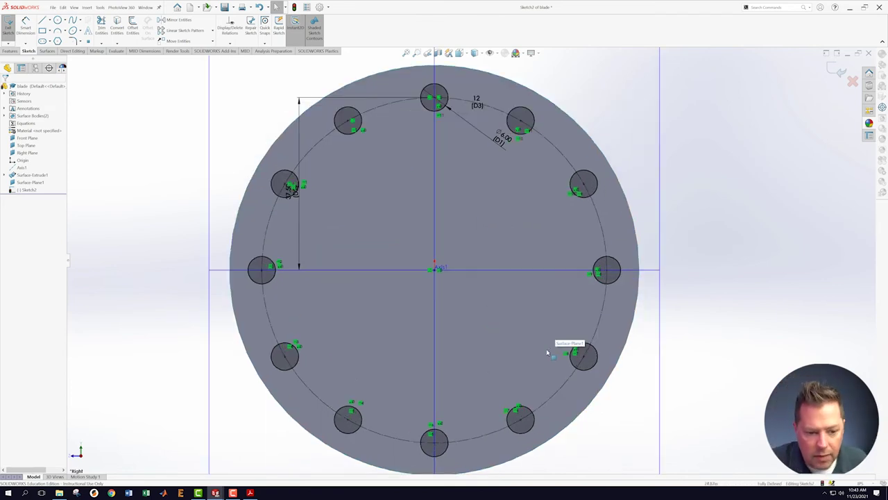
pyautogui.click(836, 70)
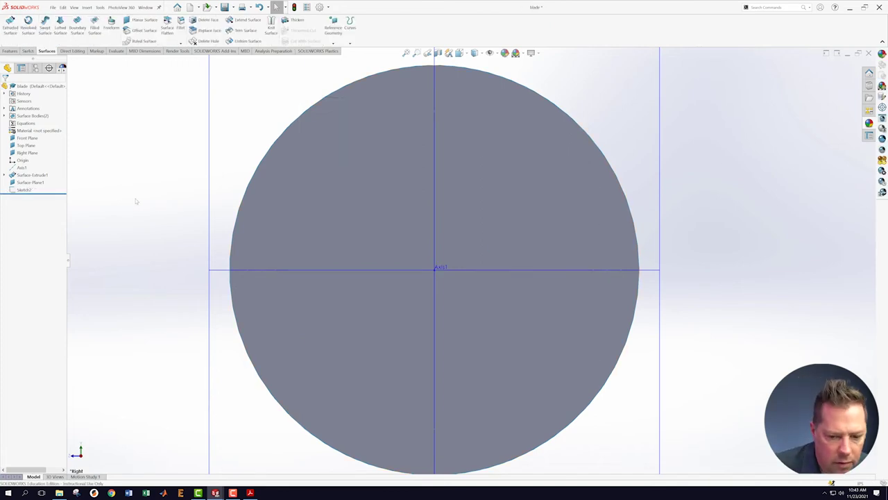
# Inspect the bolt-hole sketch on the end face in a line-only display style, and return to a shaded display.
pyautogui.press('f')
pyautogui.moveTo(146, 198); pyautogui.dragTo(181, 157, button='middle')
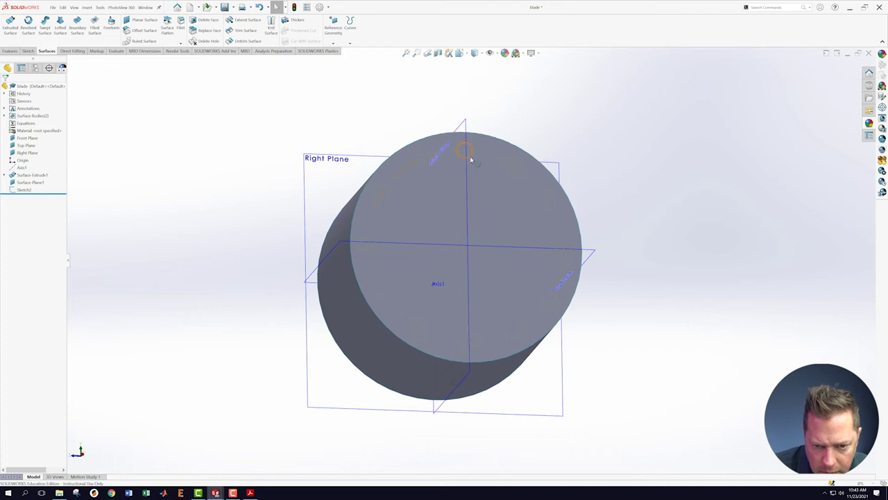
pyautogui.click(489, 53)
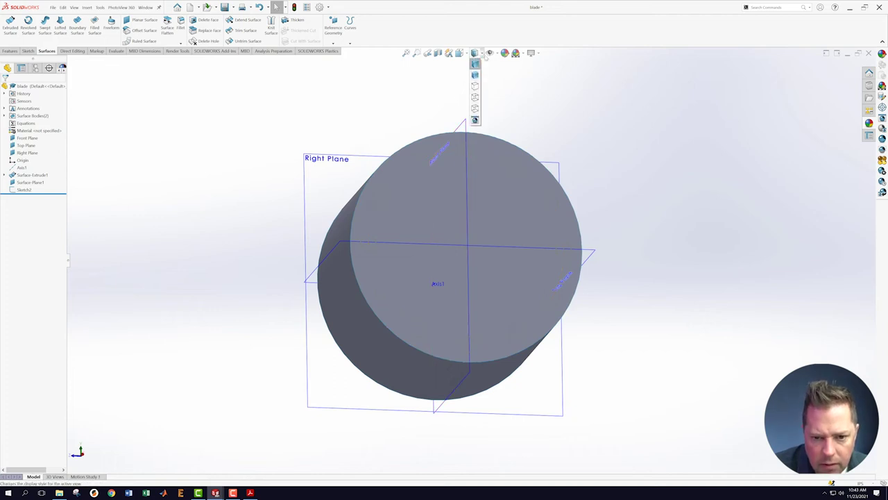
pyautogui.click(477, 54)
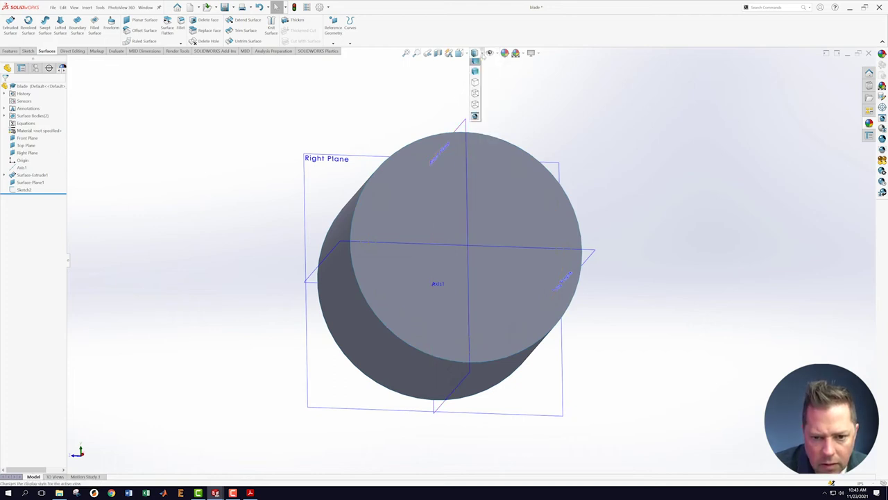
pyautogui.click(475, 97)
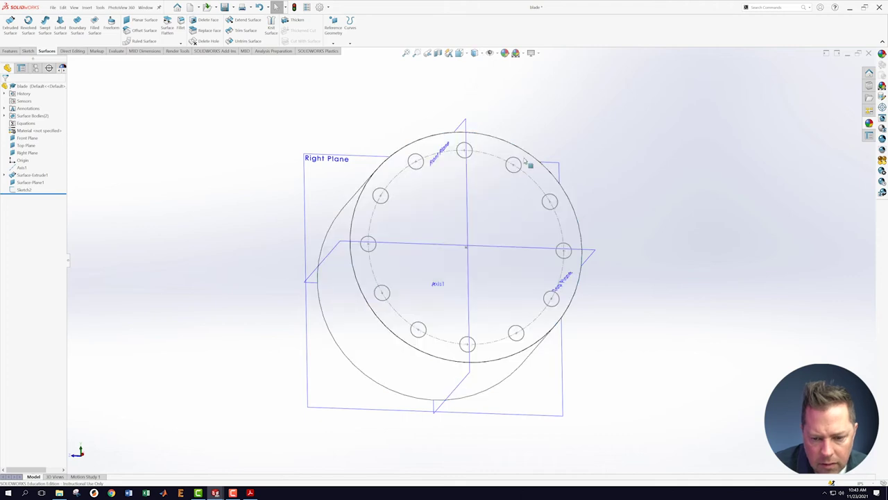
pyautogui.click(479, 53)
pyautogui.click(475, 72)
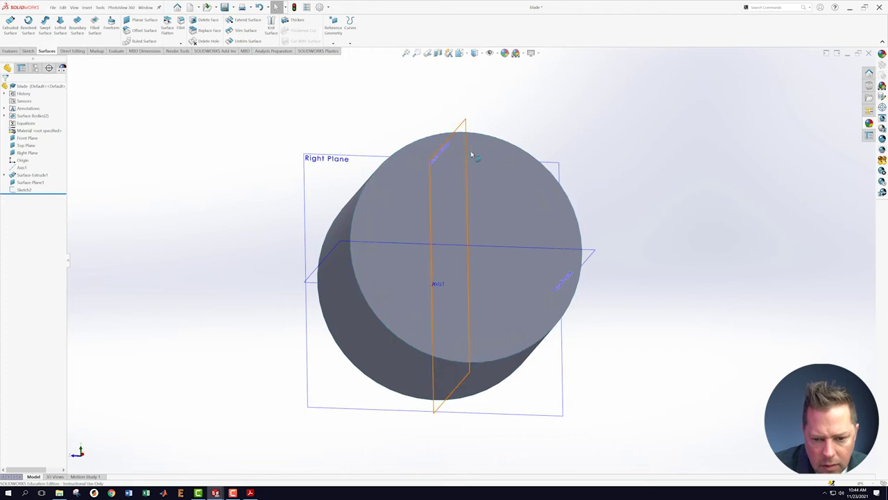
# Hide all reference planes in the blade part's view.
pyautogui.click(494, 54)
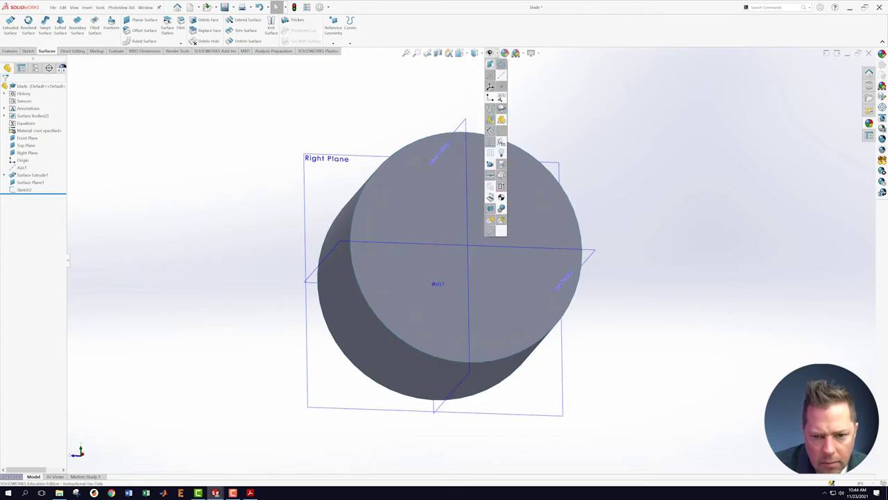
pyautogui.click(490, 63)
pyautogui.click(551, 95)
pyautogui.moveTo(490, 111)
pyautogui.mouseDown(button='middle')
pyautogui.moveTo(501, 133)
pyautogui.moveTo(477, 174)
pyautogui.mouseUp(button='middle')
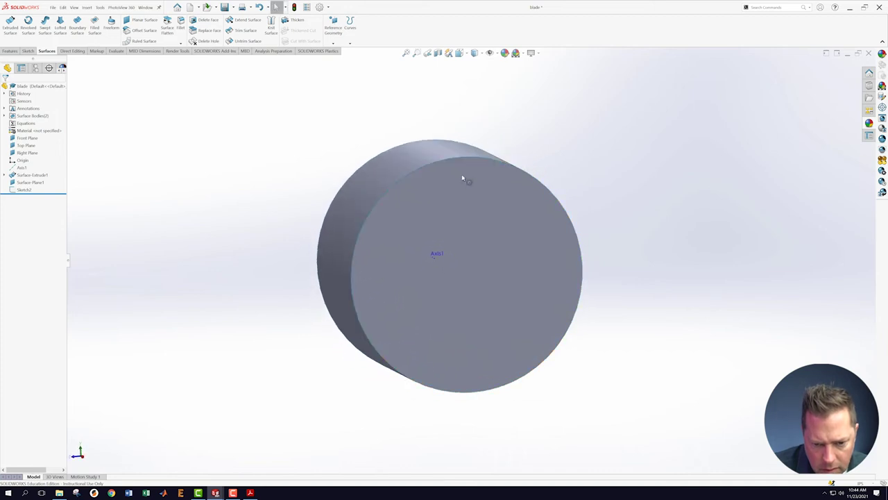
pyautogui.moveTo(586, 127); pyautogui.dragTo(515, 105, button='middle')
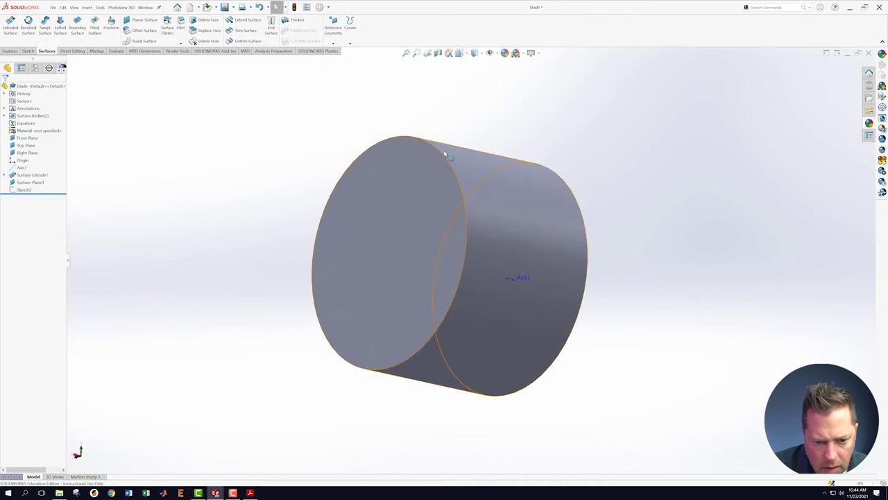
pyautogui.scroll(-3, 475, 91)
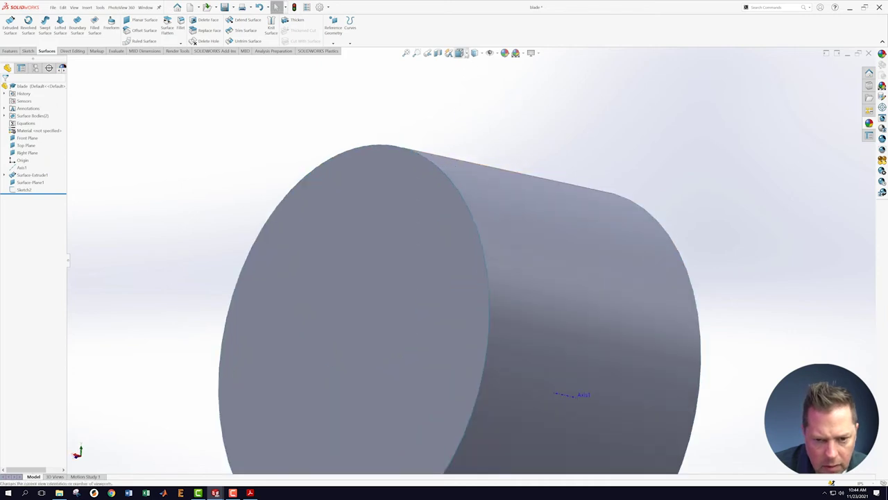
pyautogui.click(361, 195)
pyautogui.rightClick(360, 195)
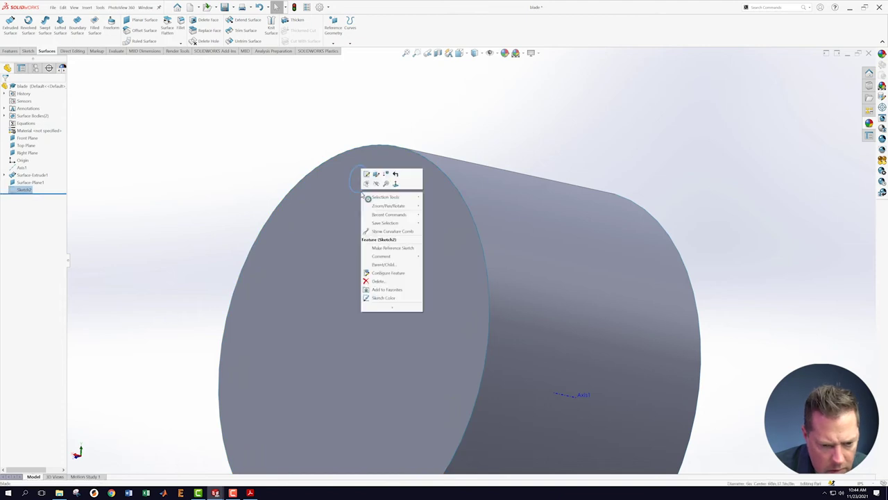
pyautogui.click(441, 109)
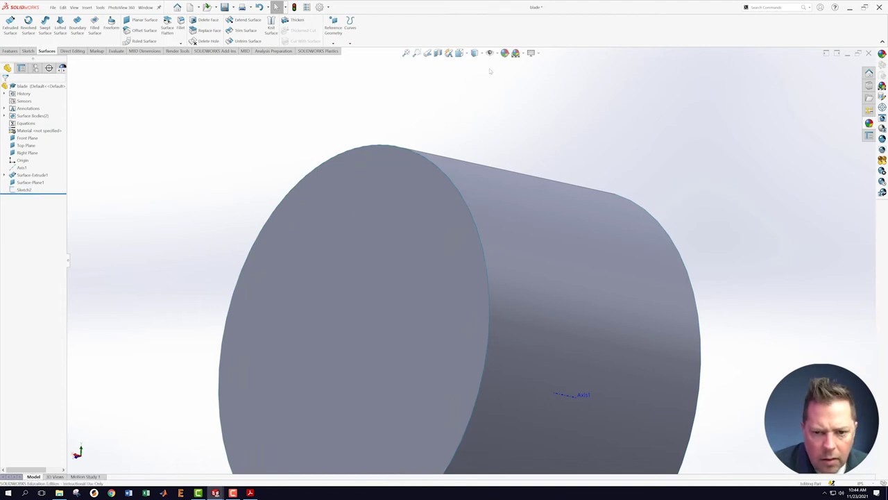
pyautogui.click(495, 54)
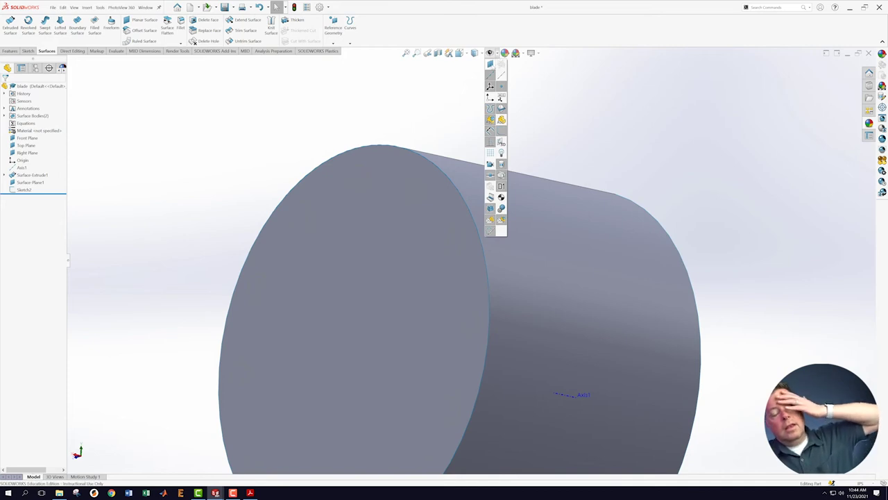
pyautogui.click(468, 82)
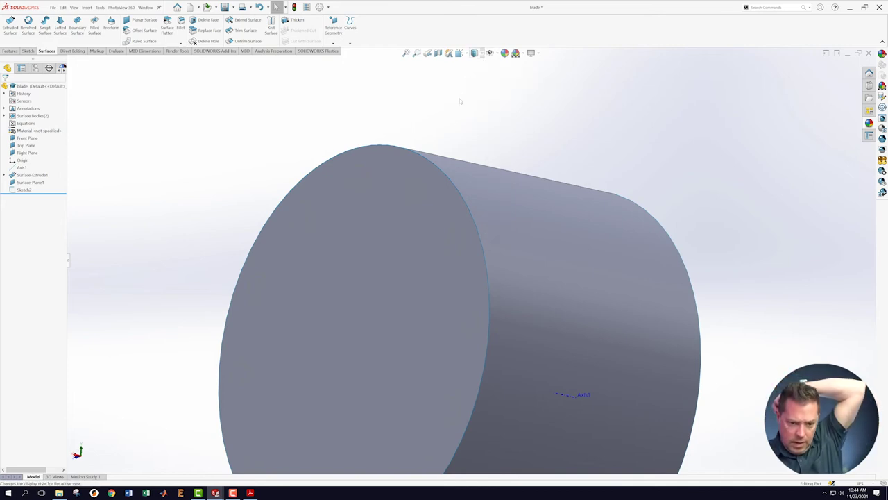
# Set the display style to Hidden Lines Removed with the bolt-hole end face turned into view.
pyautogui.scroll(3, 444, 130)
pyautogui.moveTo(442, 133); pyautogui.dragTo(529, 194, button='middle')
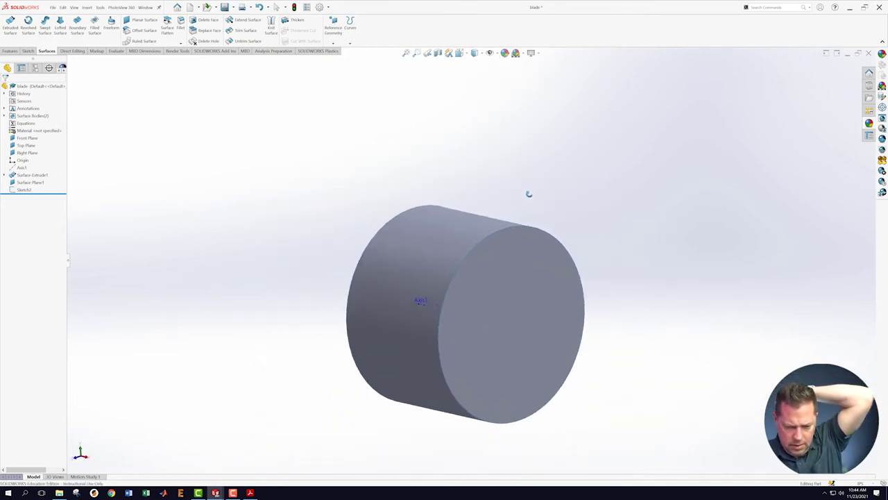
pyautogui.click(482, 53)
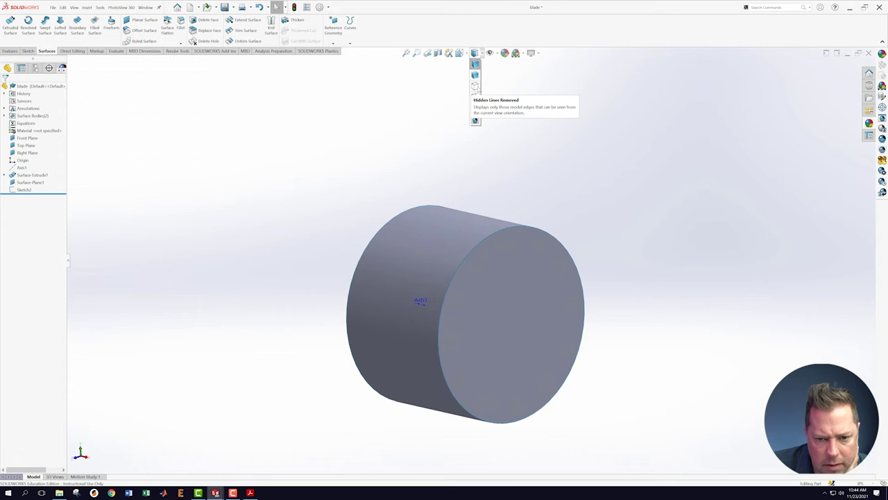
pyautogui.click(476, 87)
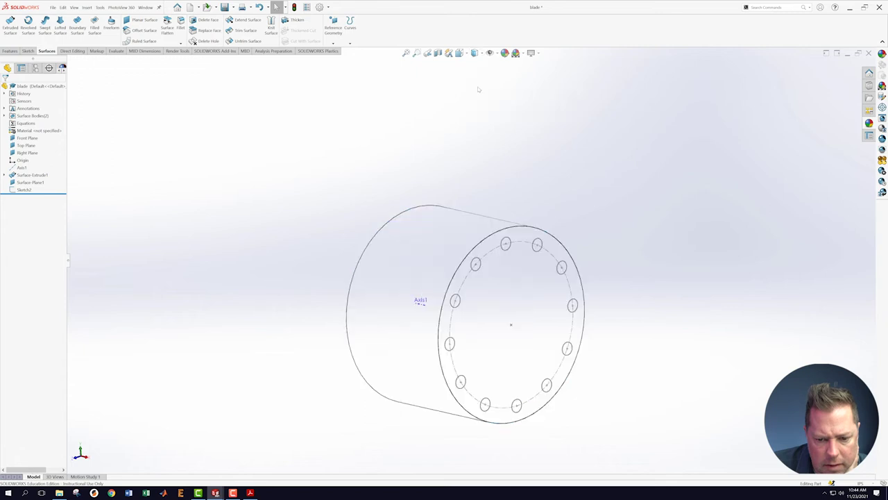
pyautogui.click(508, 251)
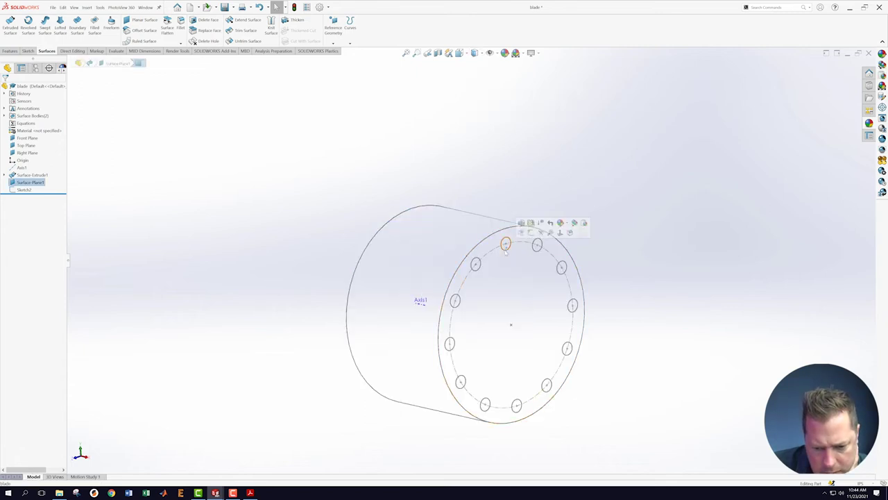
pyautogui.click(505, 245)
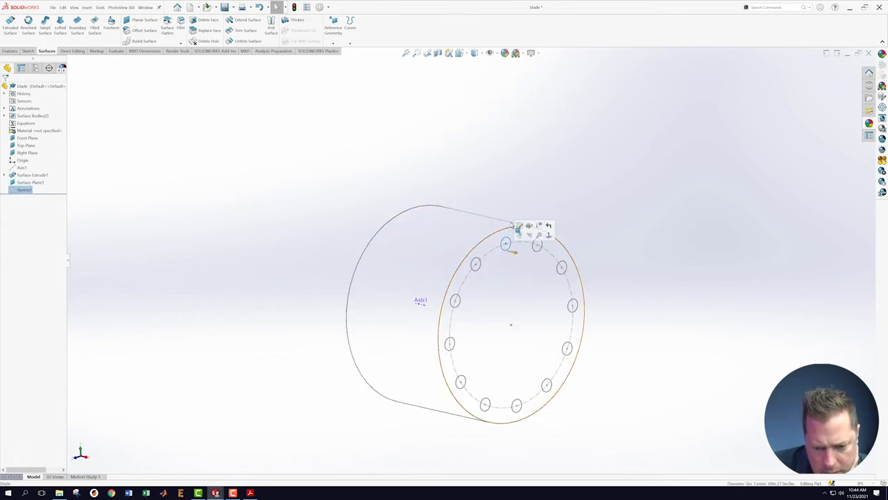
pyautogui.click(530, 169)
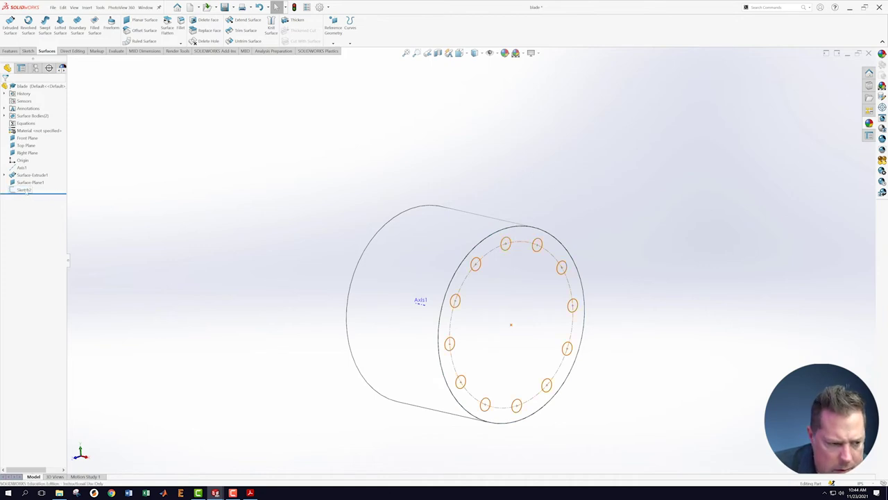
# Trim the base's end face with the bolt-hole sketch, keeping the region outside the twelve circles.
pyautogui.moveTo(691, 260); pyautogui.dragTo(666, 252, button='middle')
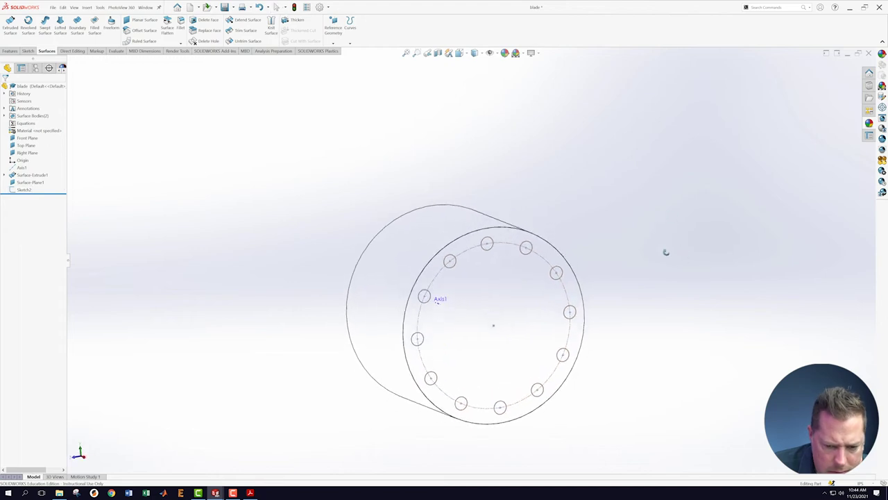
pyautogui.scroll(-3, 628, 278)
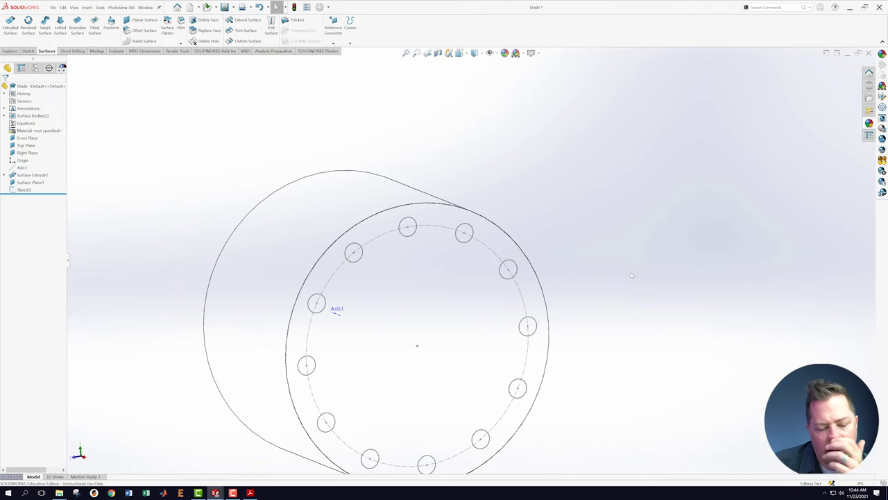
pyautogui.click(414, 239)
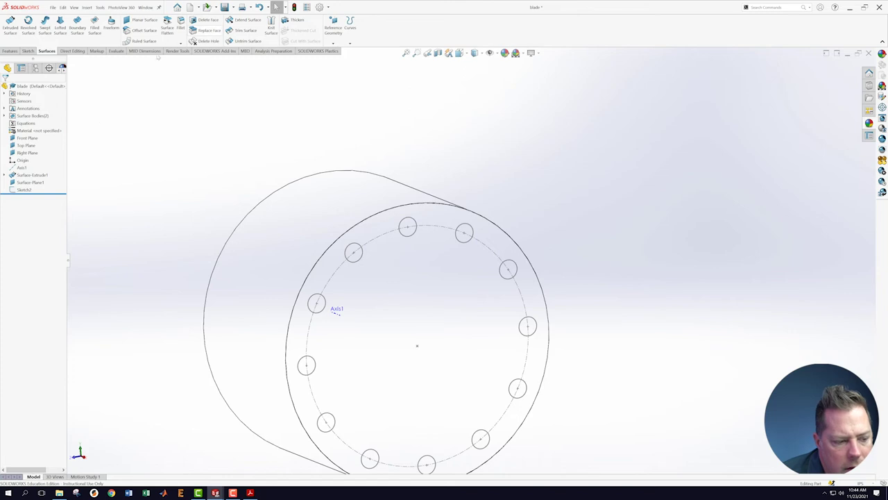
pyautogui.click(26, 190)
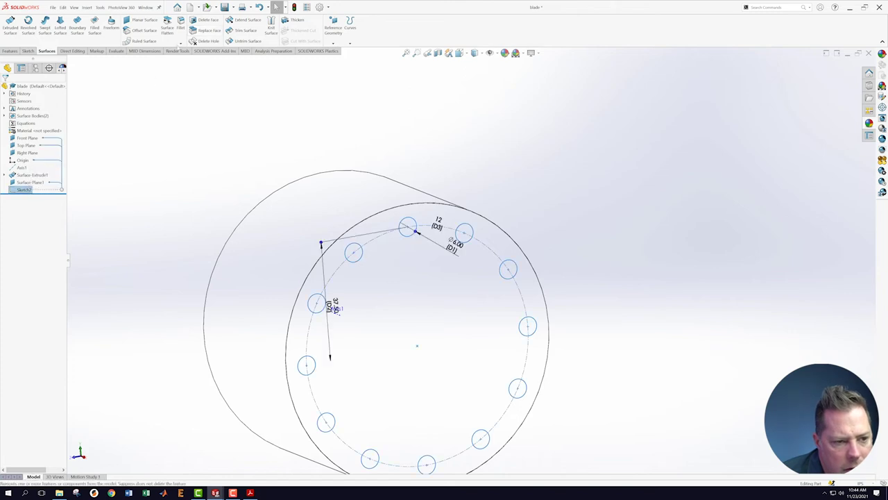
pyautogui.click(246, 30)
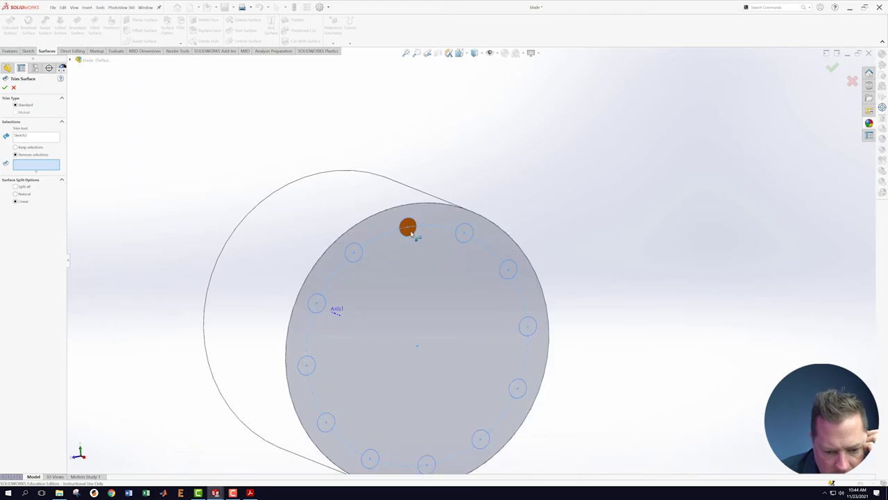
pyautogui.click(417, 258)
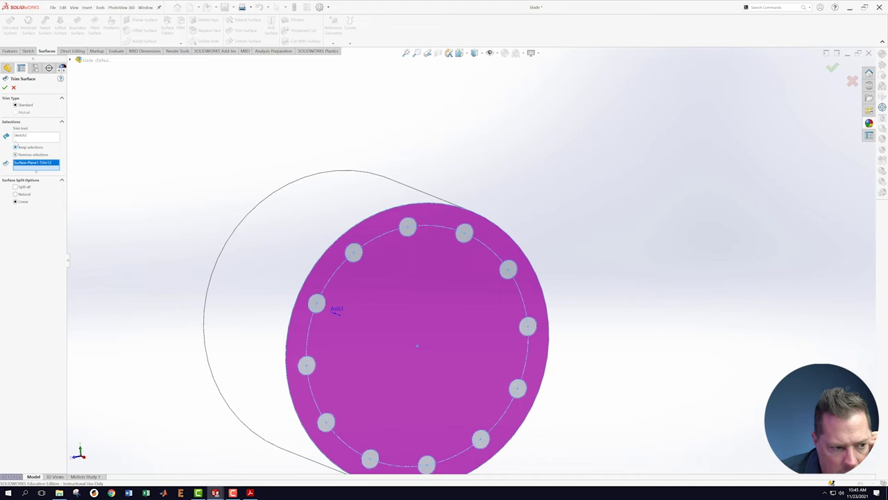
pyautogui.click(5, 87)
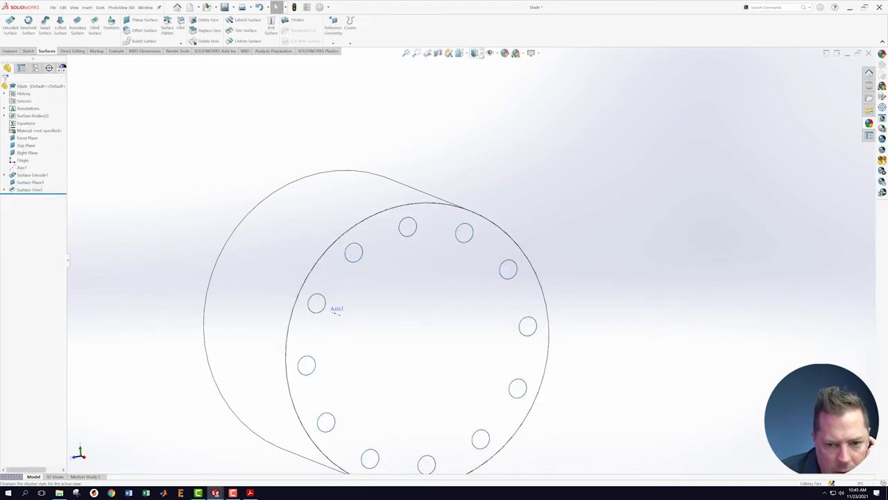
# Set a shaded display style and turn the base to inspect the trimmed holes and cylindrical side.
pyautogui.click(476, 54)
pyautogui.click(477, 66)
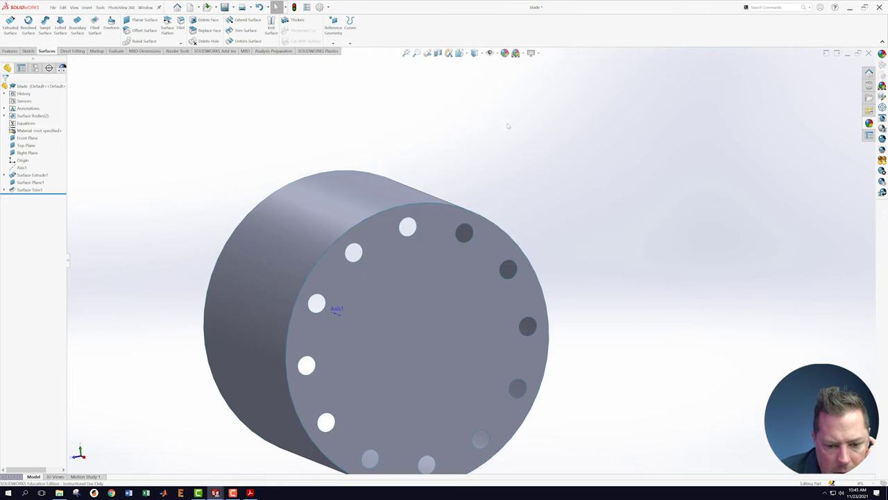
pyautogui.moveTo(572, 172); pyautogui.dragTo(559, 207, button='middle')
pyautogui.scroll(5, 534, 246)
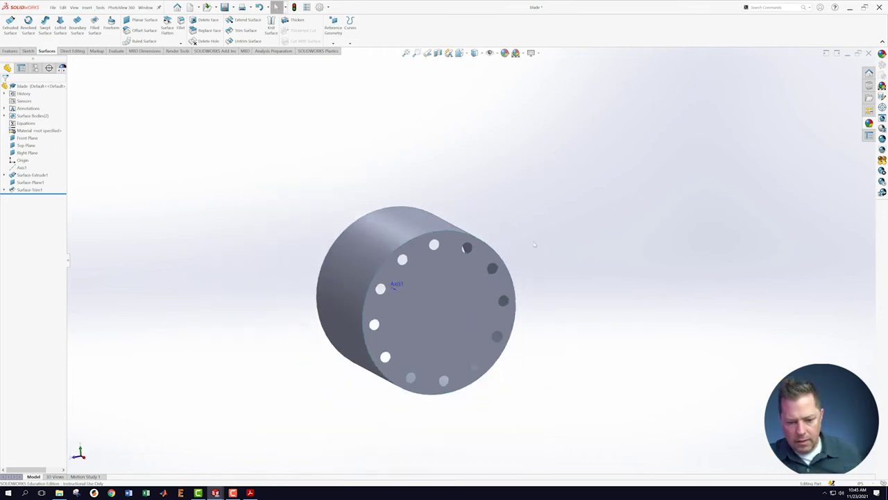
pyautogui.moveTo(534, 246); pyautogui.dragTo(546, 275, button='middle')
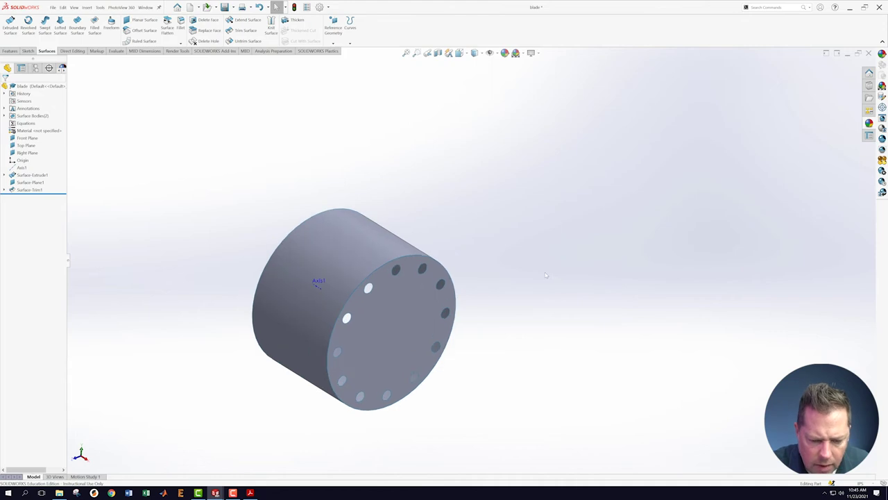
# Knit the cylindrical surface and the trimmed end face into one surface body.
pyautogui.click(327, 267)
pyautogui.keyDown('ctrl'); pyautogui.click(396, 337); pyautogui.keyUp('ctrl')
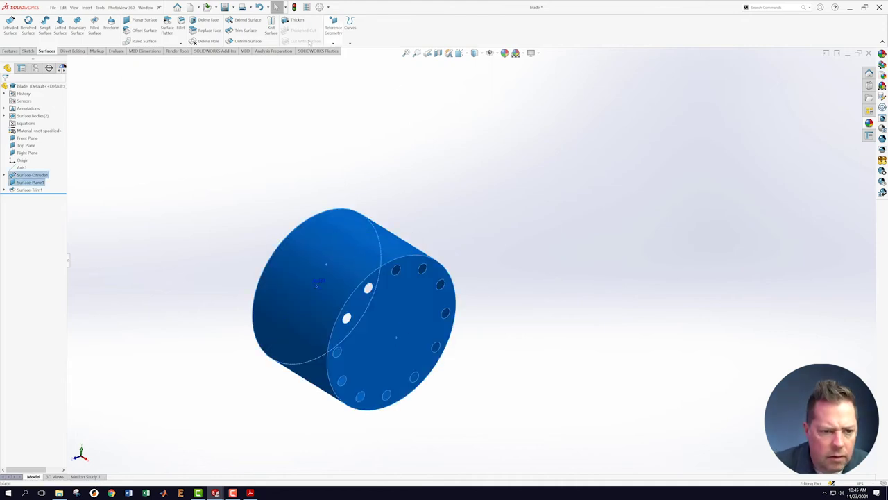
pyautogui.click(272, 27)
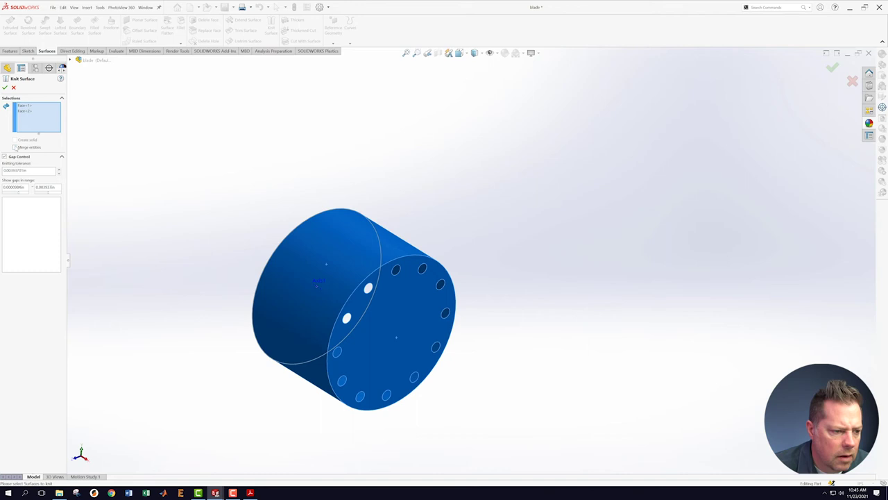
pyautogui.click(4, 88)
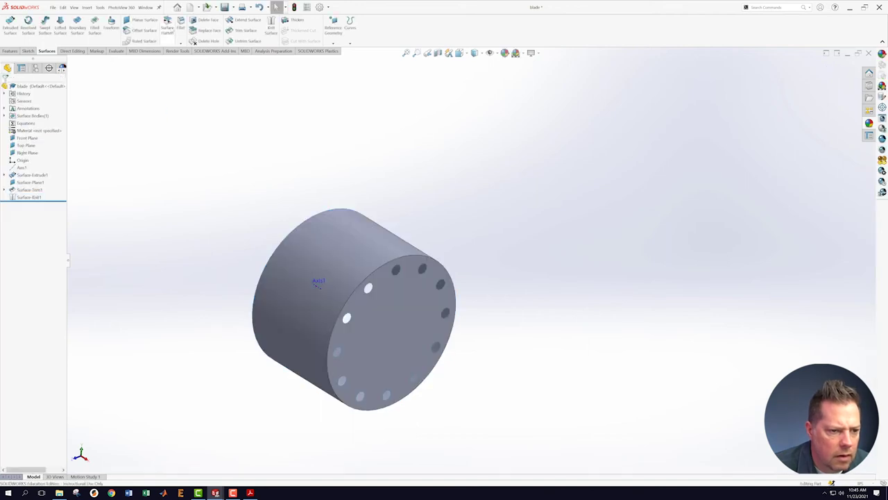
# Fillet the outer circular edge of the holed end face with a 3 in radius.
pyautogui.click(181, 44)
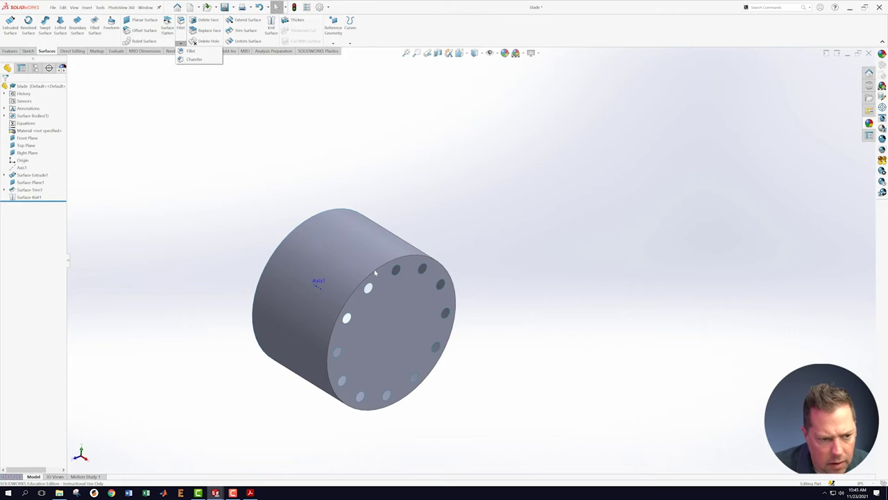
pyautogui.click(357, 251)
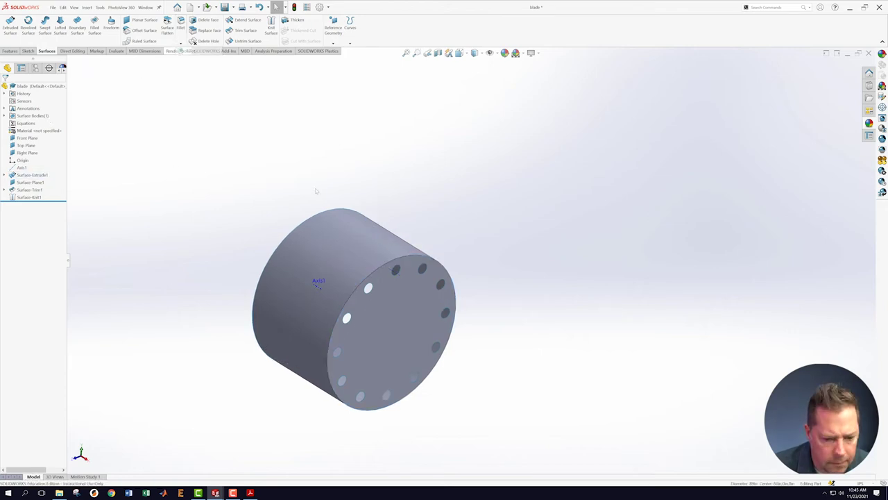
pyautogui.press('f')
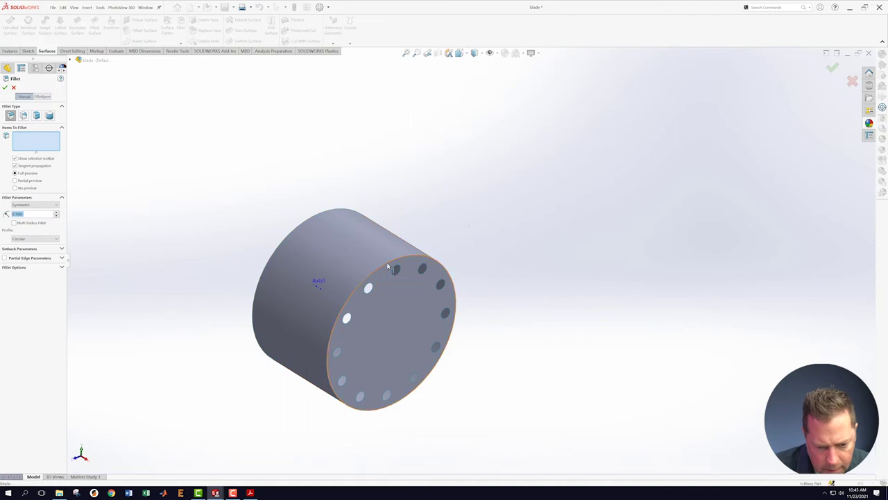
pyautogui.click(388, 267)
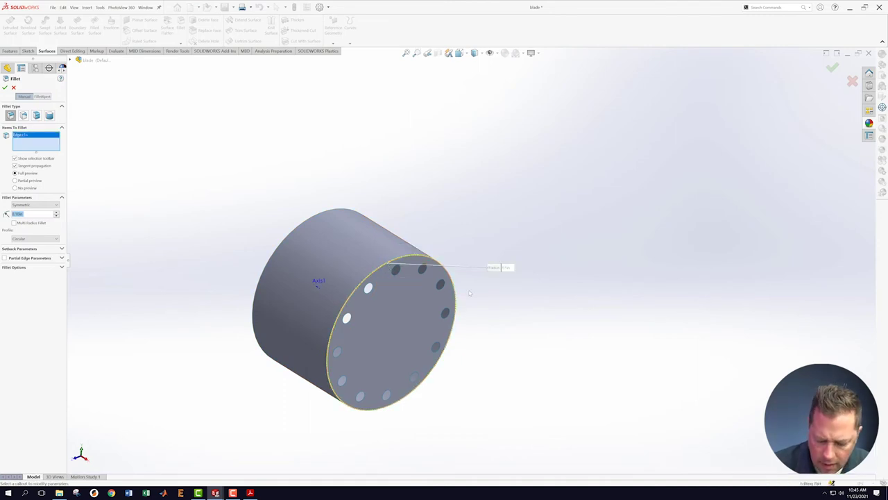
pyautogui.write('3')
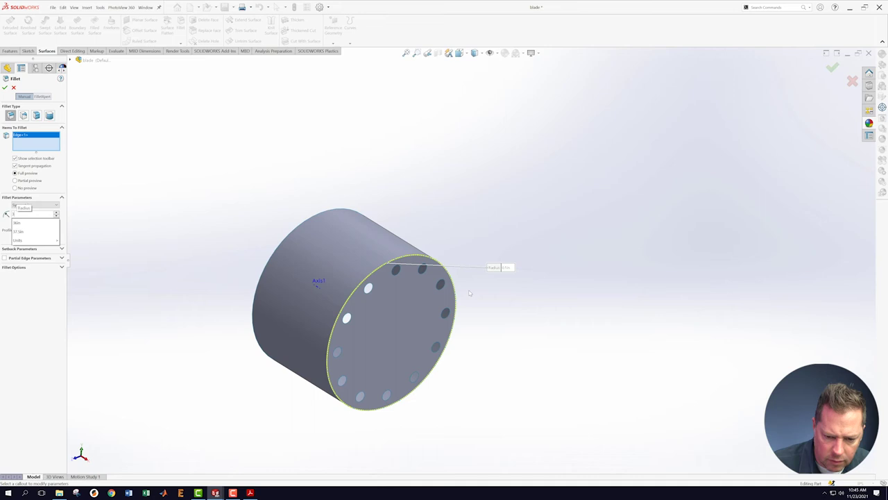
pyautogui.press('Return')
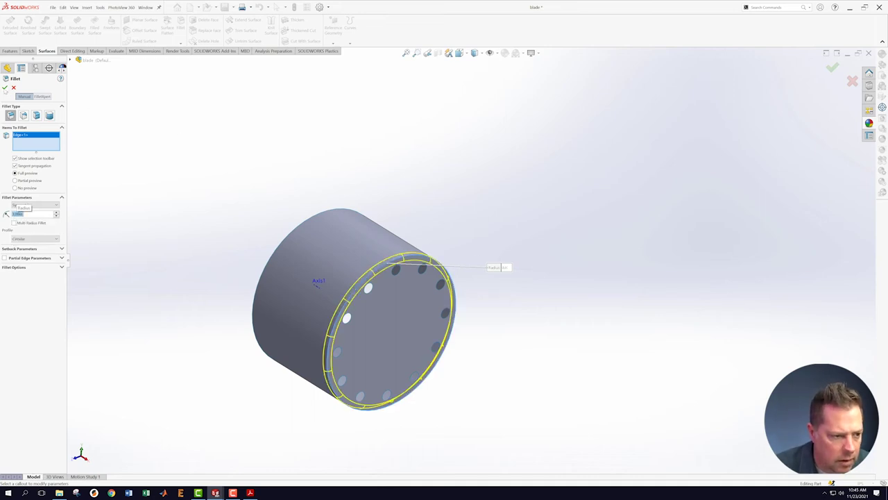
pyautogui.click(5, 87)
# Switch to the drawing PDF in Acrobat and check the blade's fillet detail, cross sections and section locations, and return to the blade part.
pyautogui.click(250, 493)
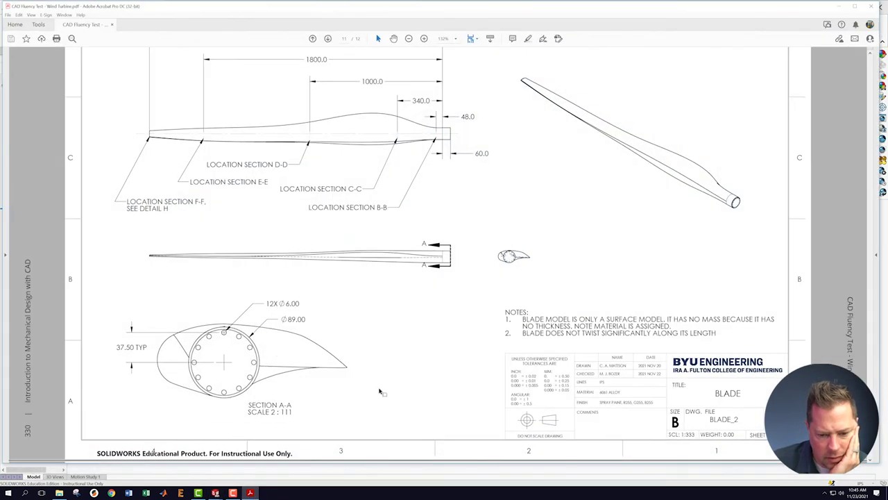
pyautogui.scroll(3, 365, 419)
pyautogui.scroll(-6, 368, 411)
pyautogui.scroll(-5, 421, 348)
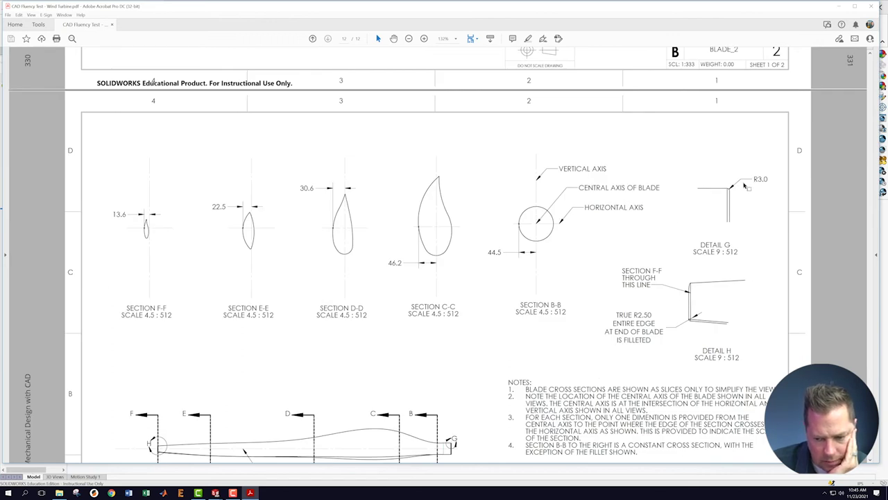
pyautogui.scroll(10, 625, 174)
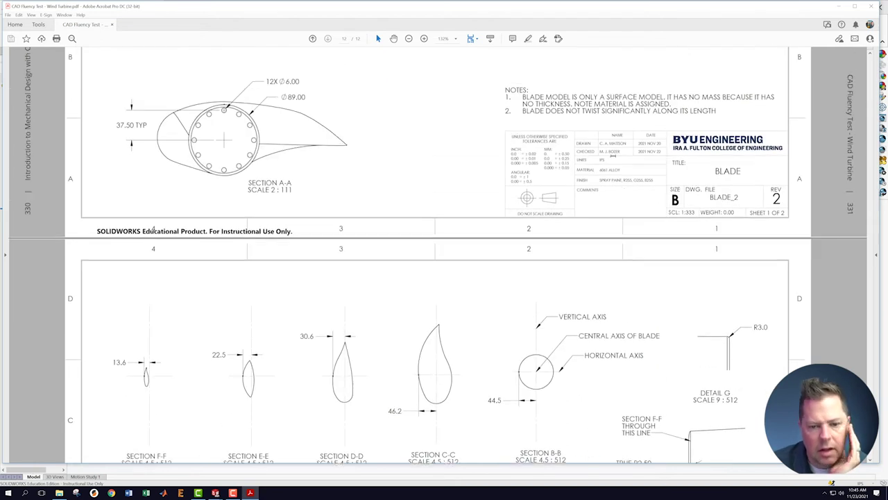
pyautogui.scroll(1, 594, 179)
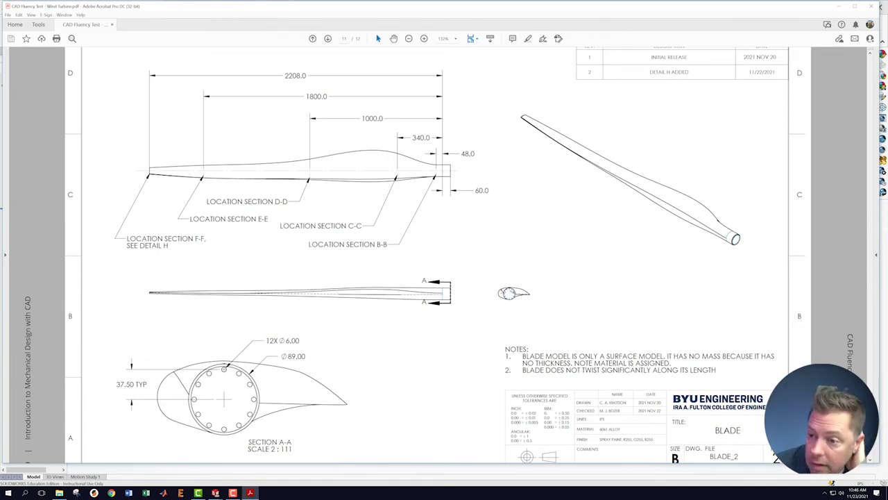
pyautogui.click(837, 9)
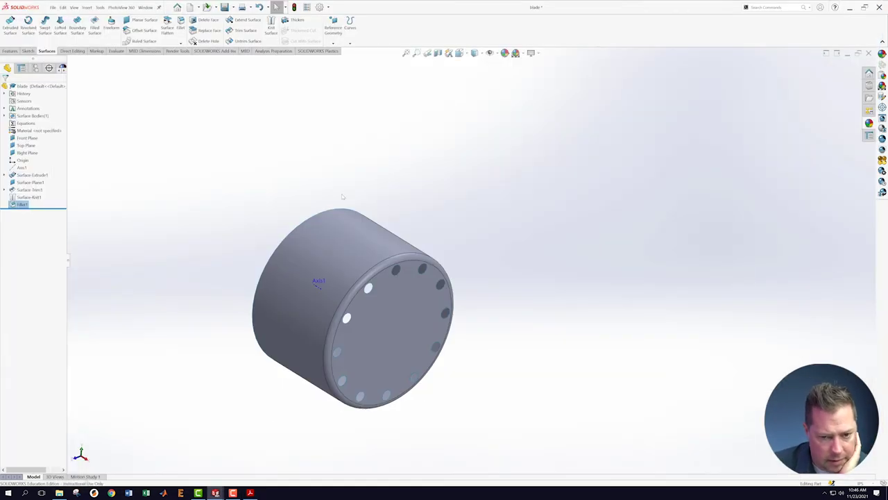
# Show the reference planes in the blade part's view.
pyautogui.scroll(2, 345, 199)
pyautogui.click(500, 56)
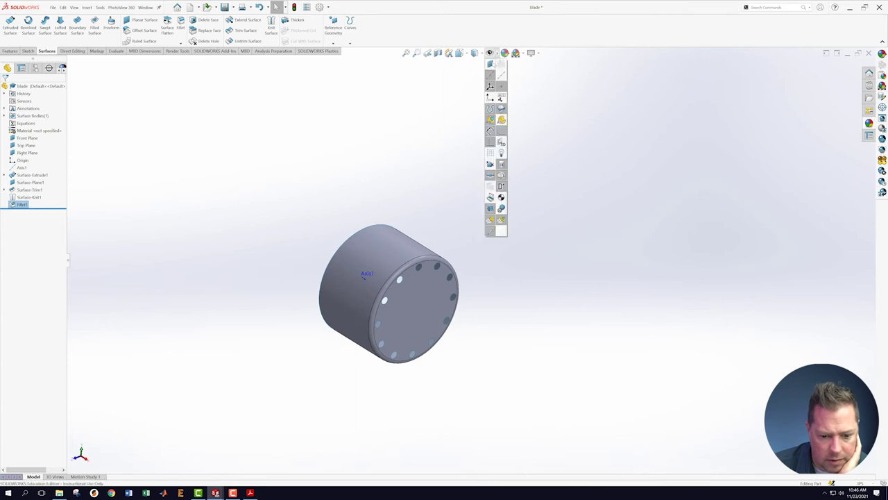
pyautogui.click(490, 63)
pyautogui.scroll(8, 547, 288)
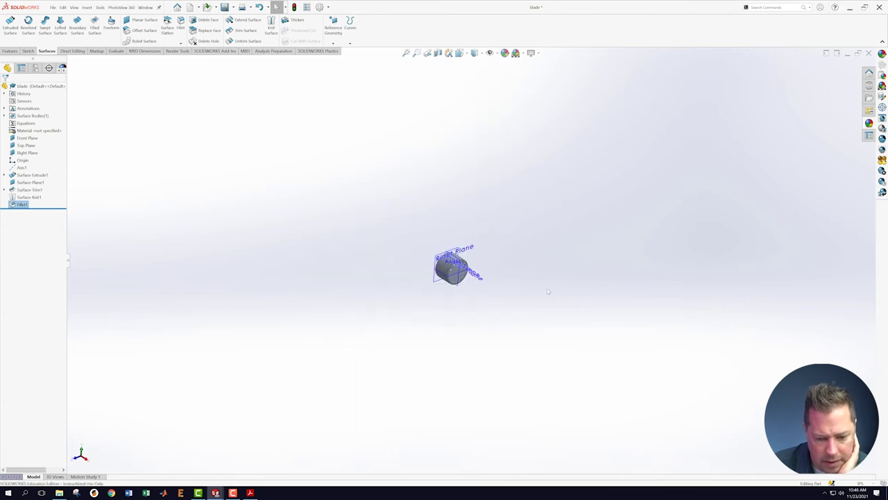
pyautogui.scroll(-2, 554, 249)
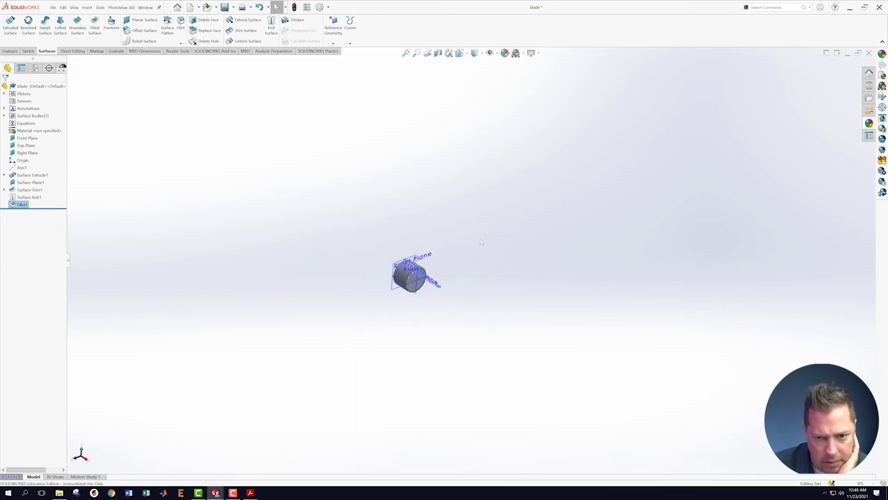
# Create a reference plane offset 48 in from the Right Plane, flipped away from the holed end face.
pyautogui.click(52, 7)
pyautogui.click(66, 86)
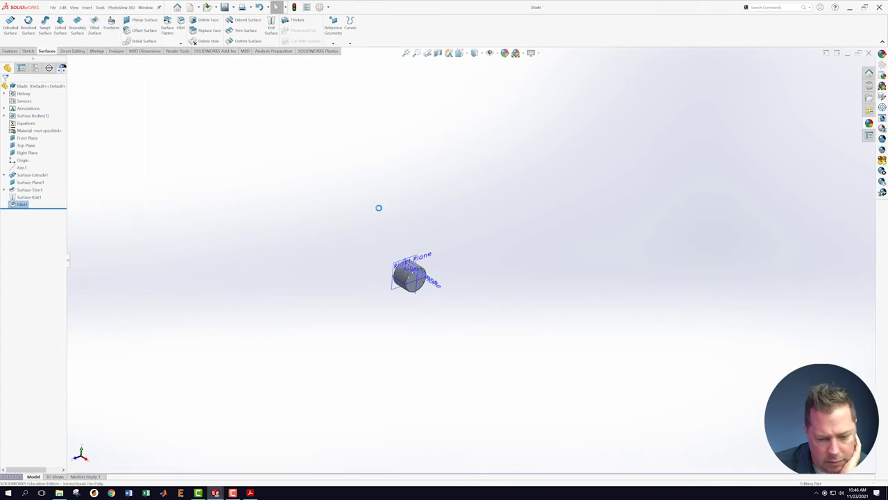
pyautogui.click(412, 268)
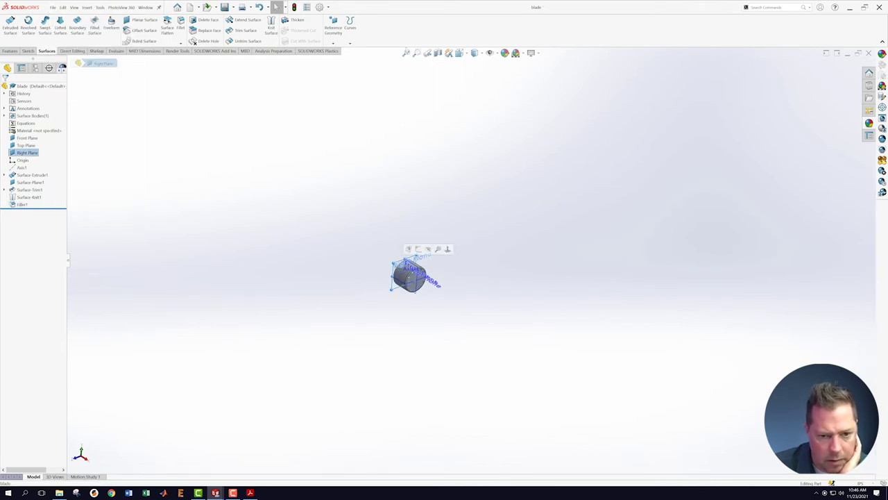
pyautogui.click(333, 43)
pyautogui.click(347, 53)
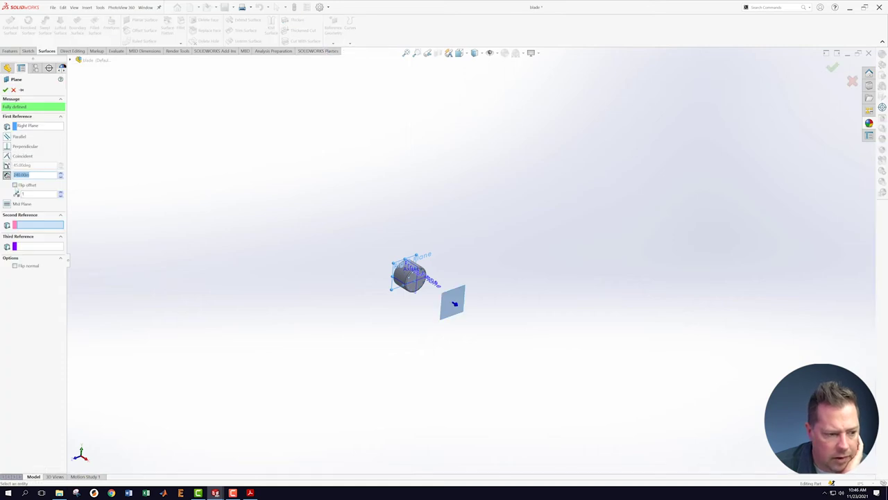
pyautogui.click(21, 185)
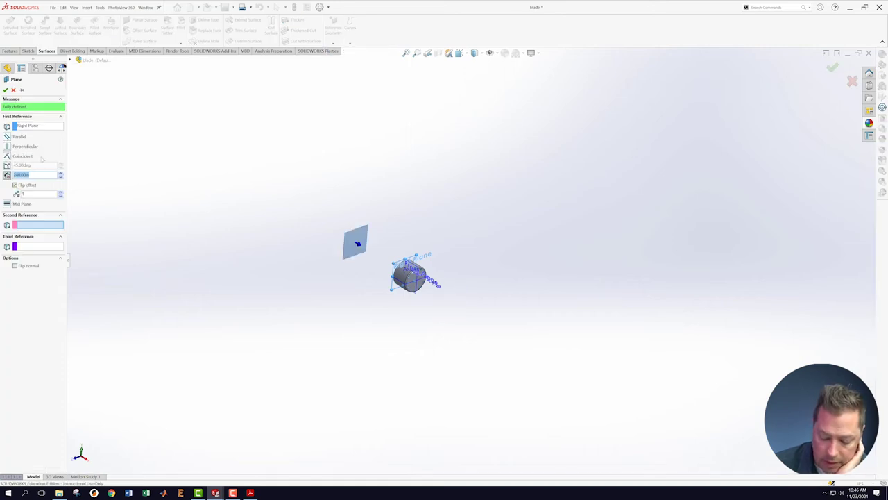
pyautogui.write('45')
pyautogui.press('Return')
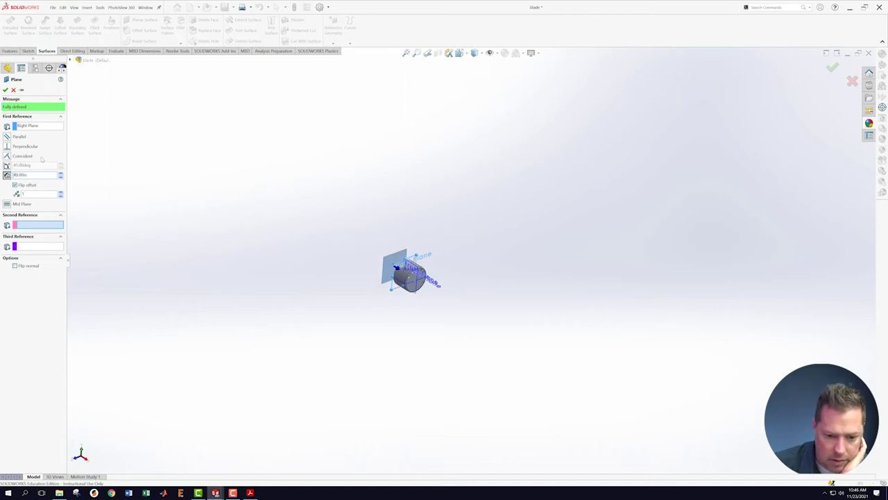
pyautogui.click(6, 89)
pyautogui.click(401, 137)
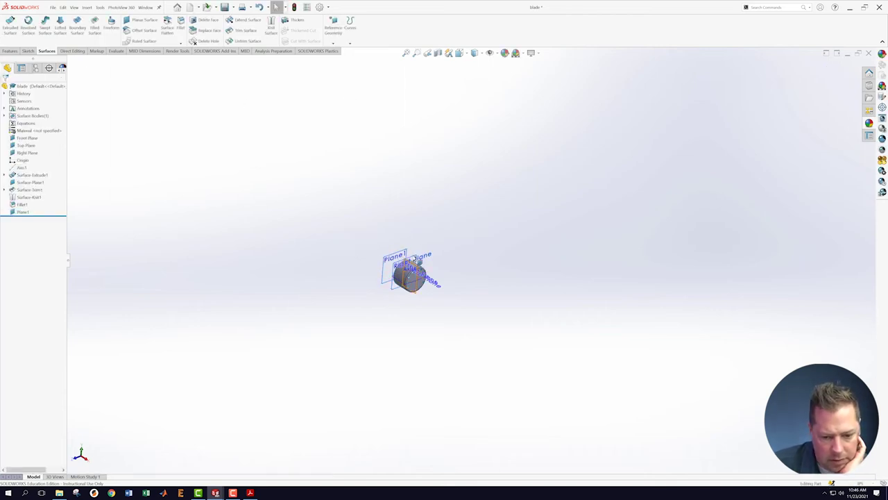
# Create another reference plane offset 340 in from the Right Plane, on the same side as the 48 in plane.
pyautogui.scroll(-2, 422, 262)
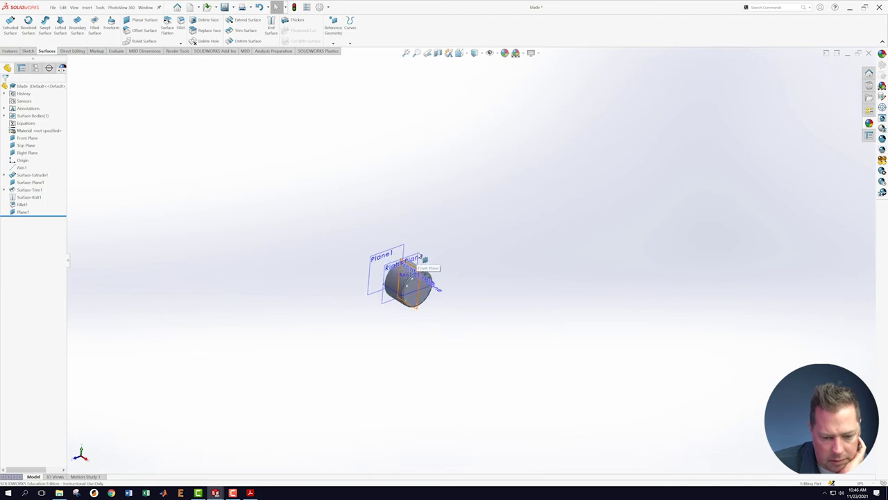
pyautogui.click(393, 306)
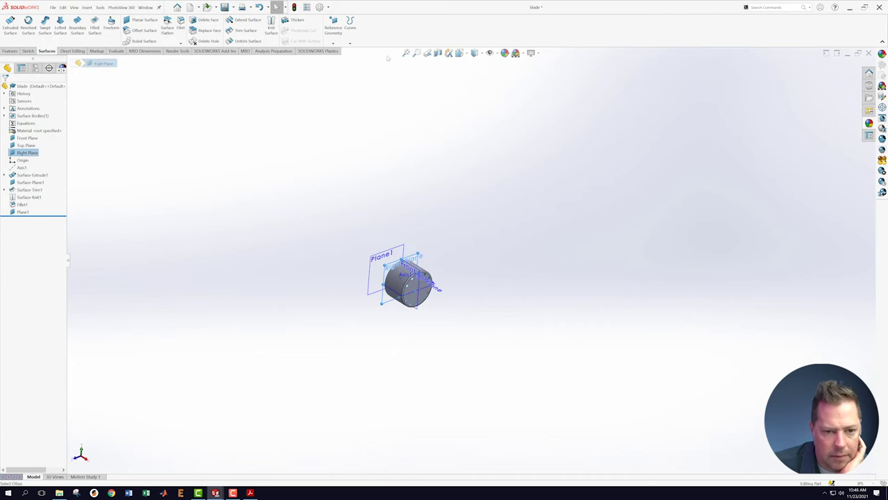
pyautogui.click(333, 43)
pyautogui.click(338, 51)
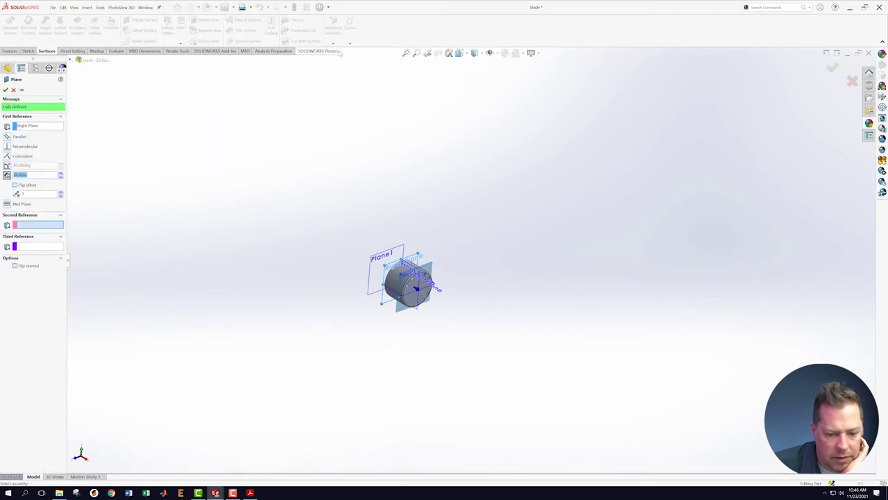
pyautogui.click(15, 184)
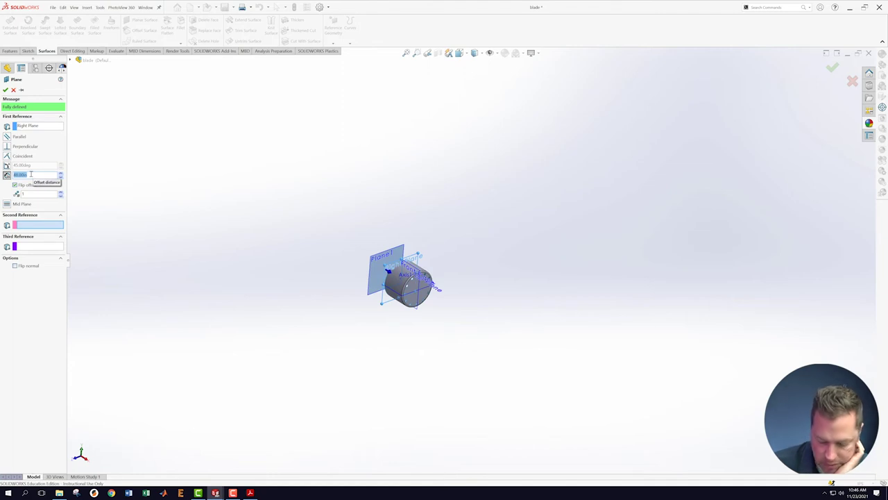
pyautogui.write('340')
pyautogui.press('Return')
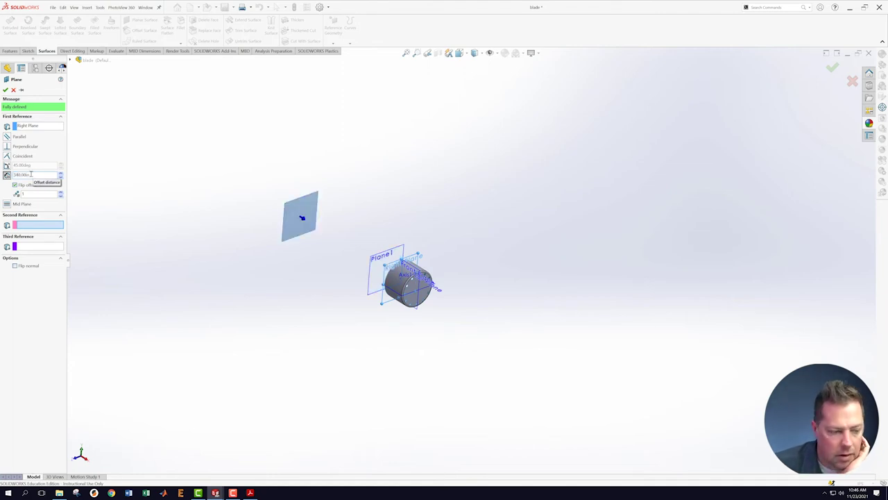
pyautogui.click(5, 90)
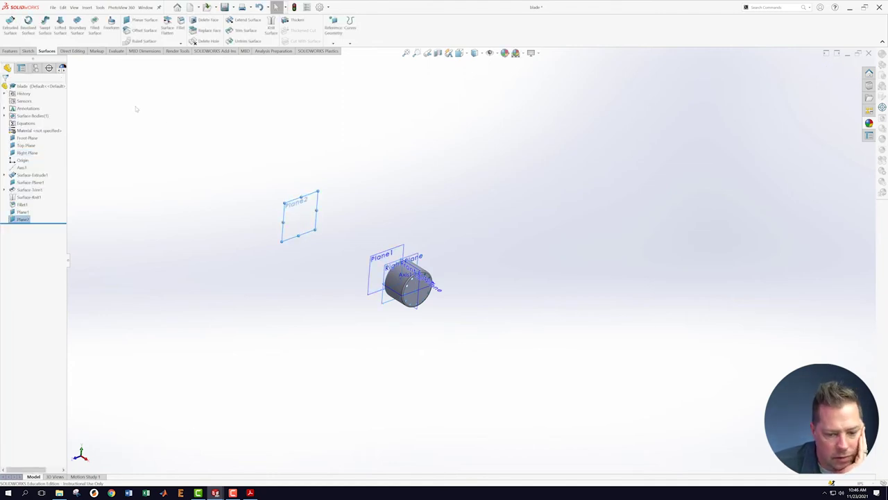
# Start a third reference plane from the Right Plane.
pyautogui.click(385, 302)
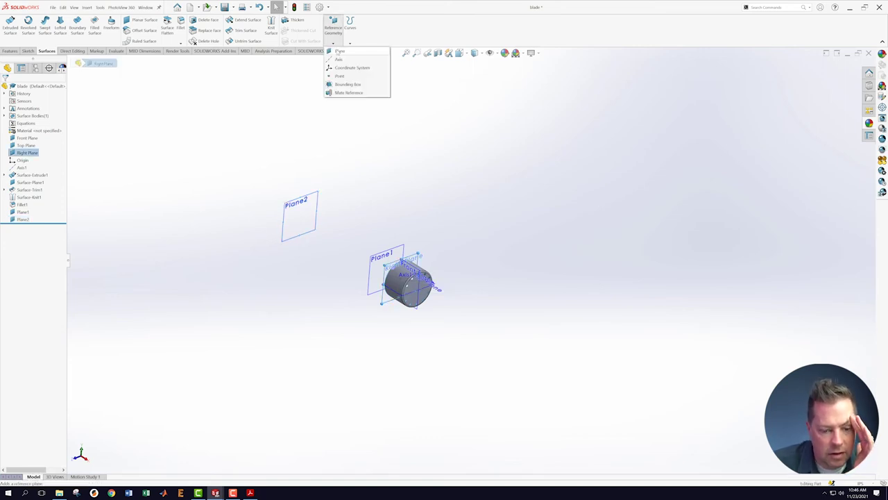
# Create a reference plane offset 1000 in from the Right Plane, flipped to the same side as Plane1 and Plane2.
pyautogui.click(339, 51)
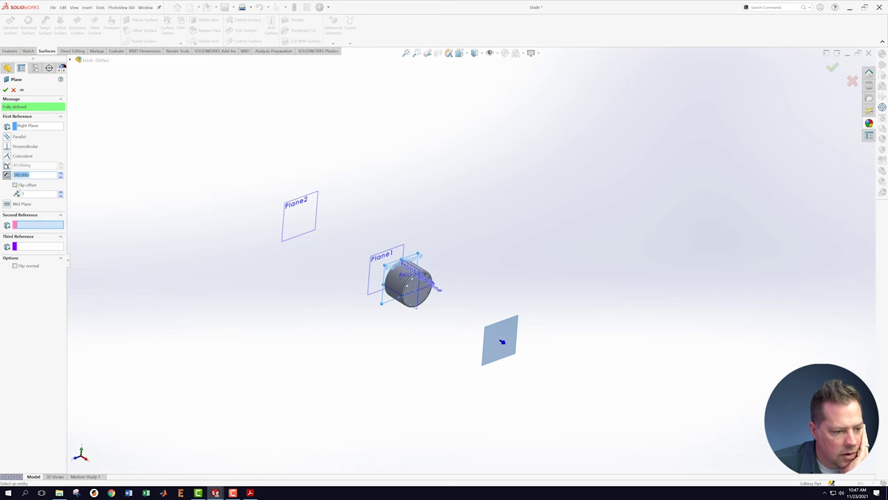
pyautogui.moveTo(503, 341); pyautogui.dragTo(301, 217)
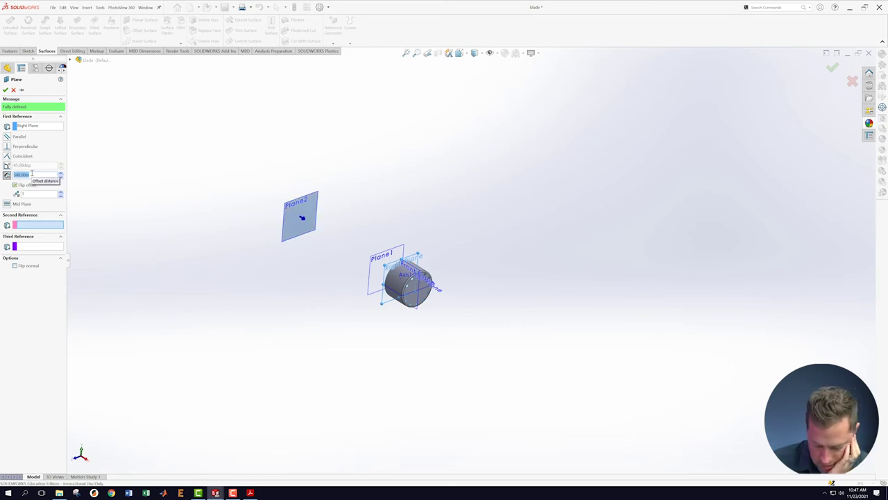
pyautogui.write('100')
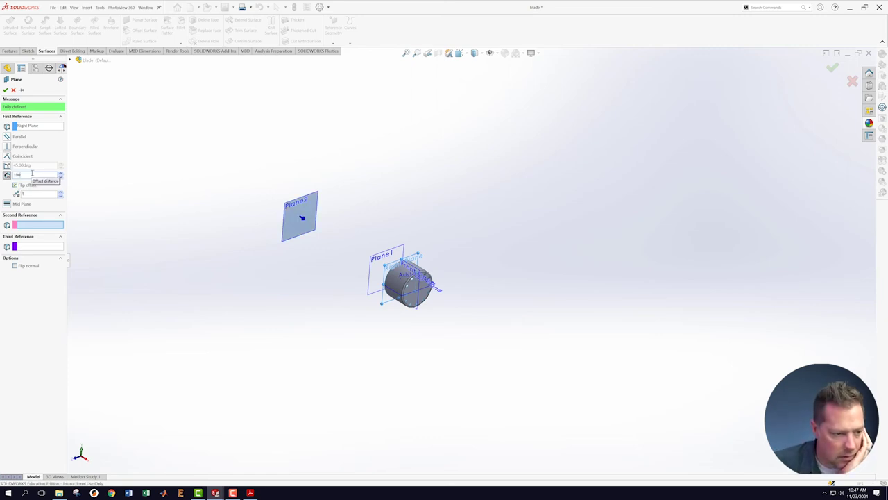
pyautogui.write('0')
pyautogui.press('Return')
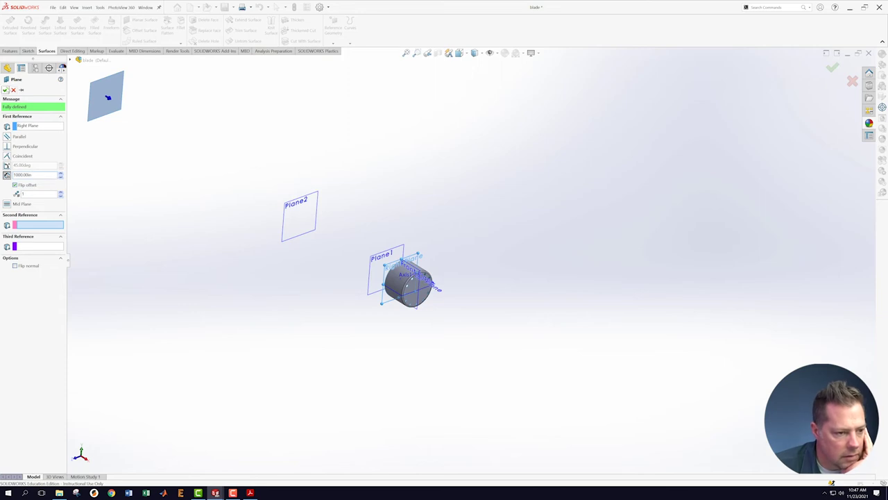
pyautogui.click(6, 89)
pyautogui.click(403, 174)
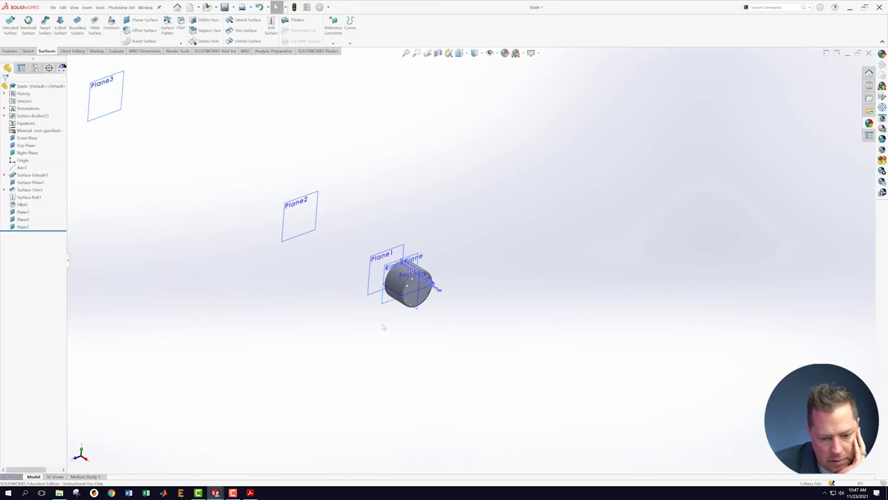
# Create a reference plane offset 1800 in from the Right Plane, flipped to the same side as Plane3.
pyautogui.click(385, 304)
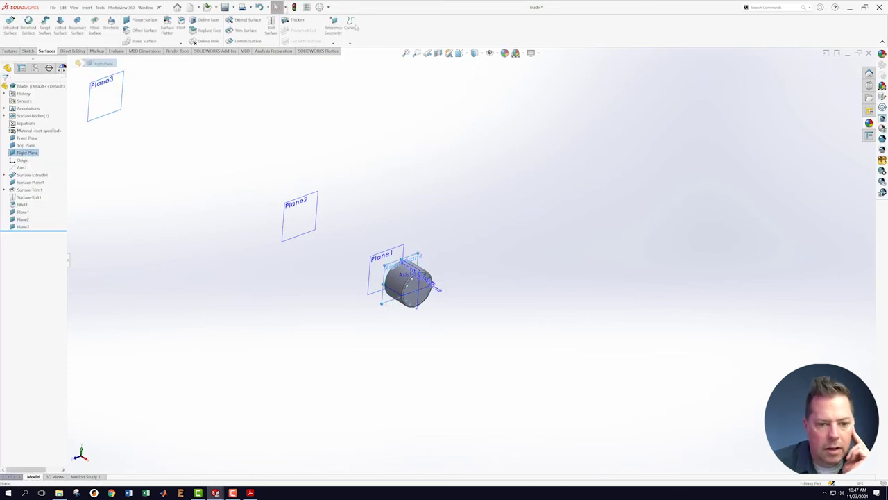
pyautogui.click(337, 43)
pyautogui.click(341, 51)
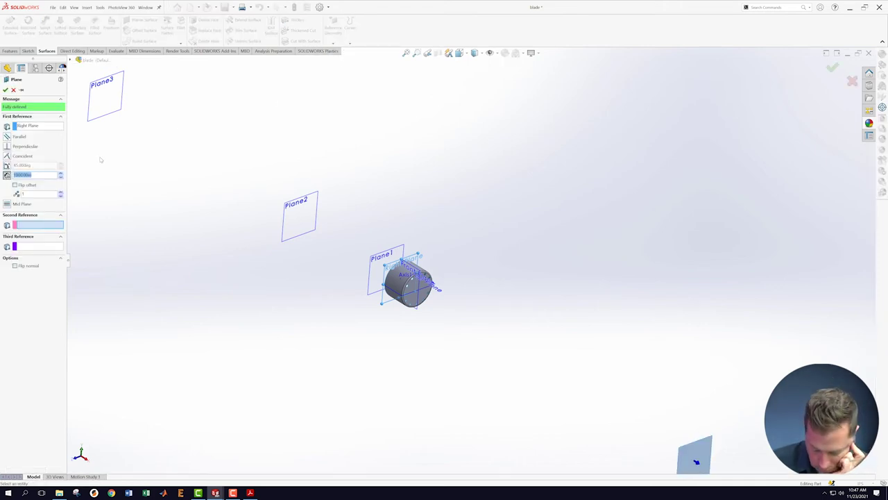
pyautogui.write('1000')
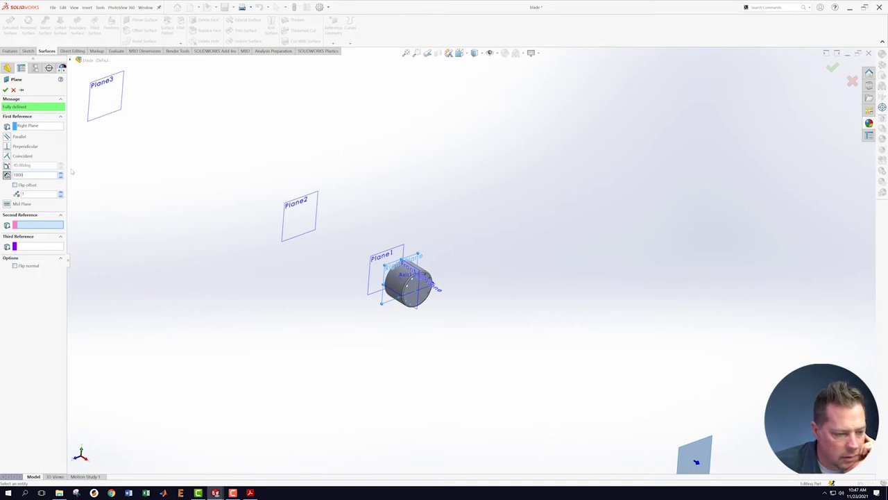
pyautogui.write('f')
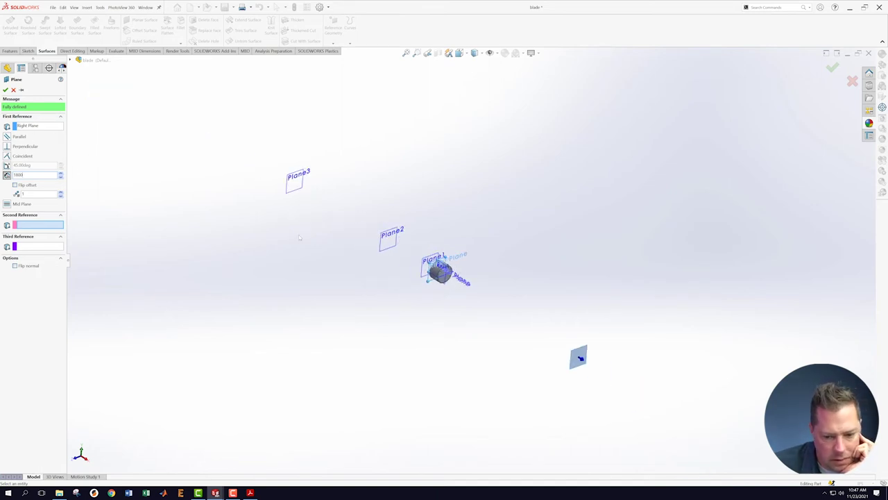
pyautogui.scroll(1, 533, 300)
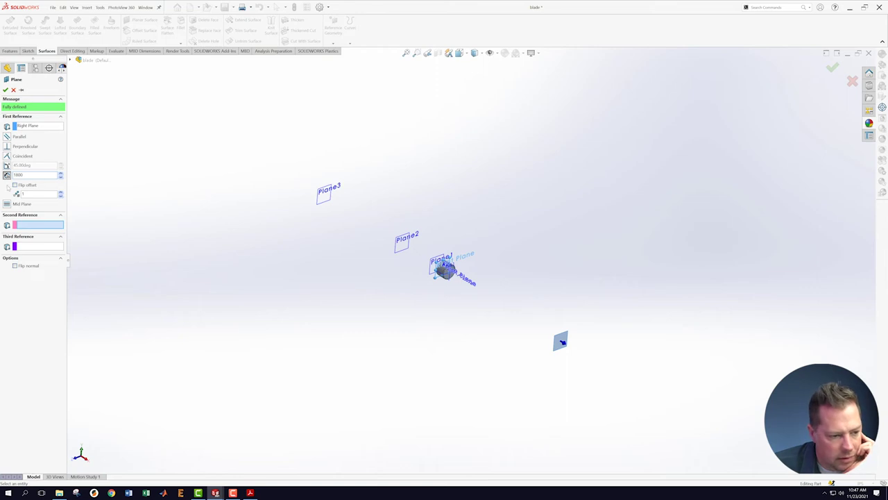
pyautogui.press('Return')
pyautogui.click(5, 90)
pyautogui.click(471, 297)
# Create a reference plane offset 2208 in from the Right Plane without flipping the offset.
pyautogui.scroll(-5, 444, 271)
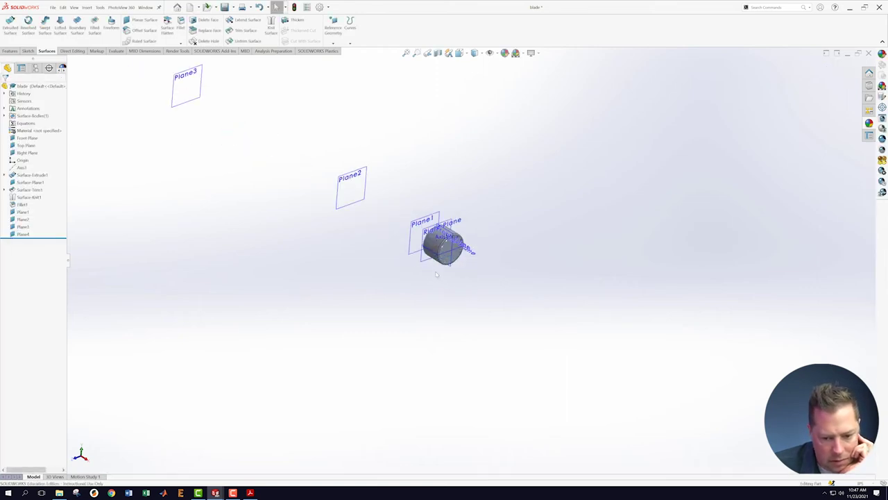
pyautogui.click(424, 254)
pyautogui.scroll(4, 444, 261)
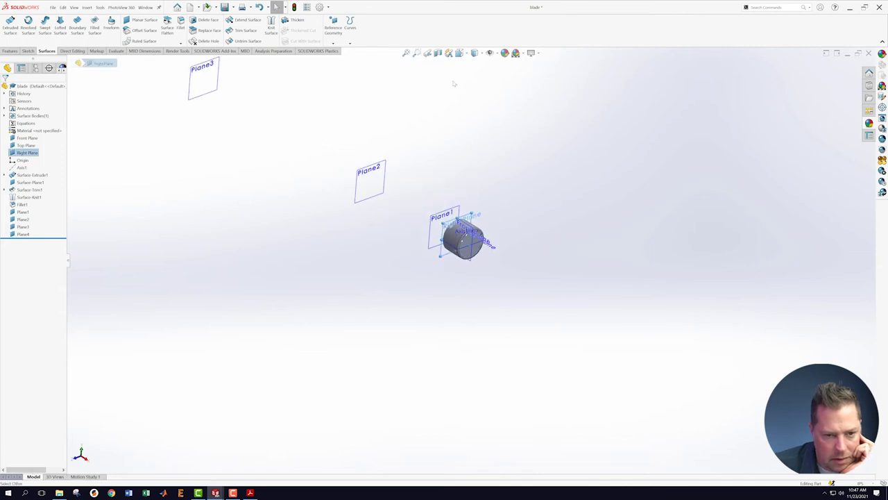
pyautogui.click(333, 43)
pyautogui.click(339, 51)
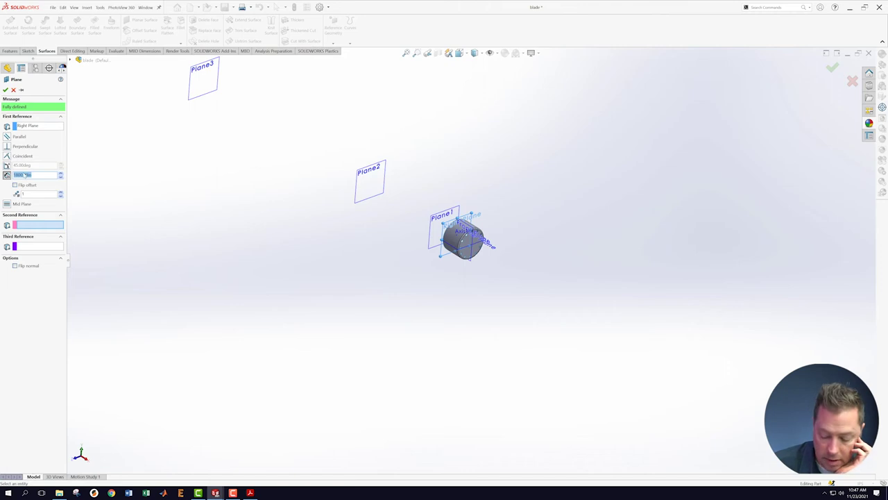
pyautogui.write('270')
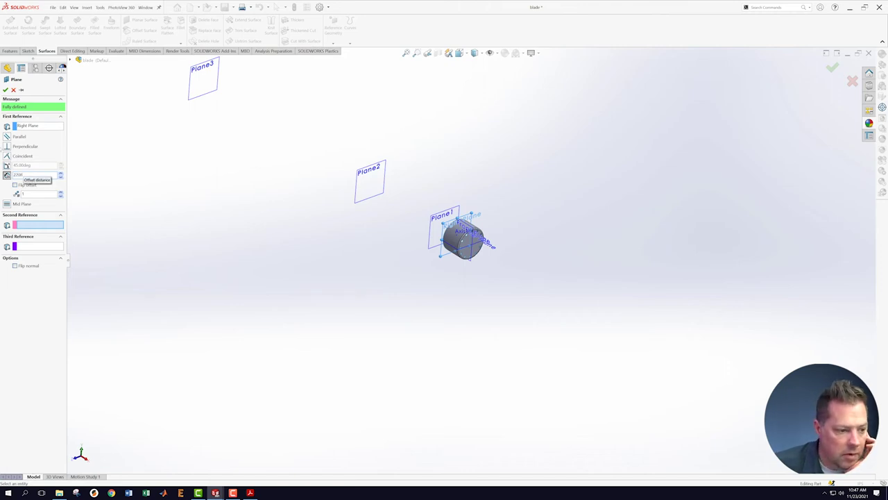
pyautogui.press('Return')
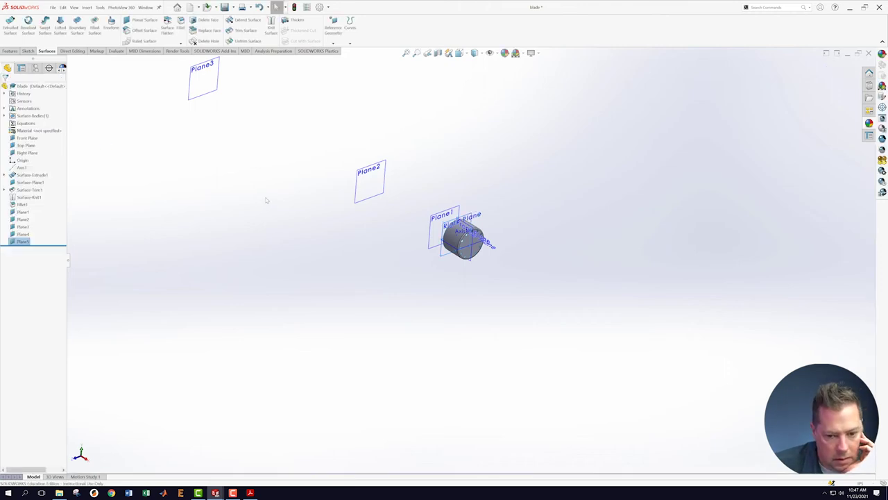
# Edit Plane5 to flip its offset onto the same side as the other blade section planes.
pyautogui.press('f')
pyautogui.rightClick(14, 242)
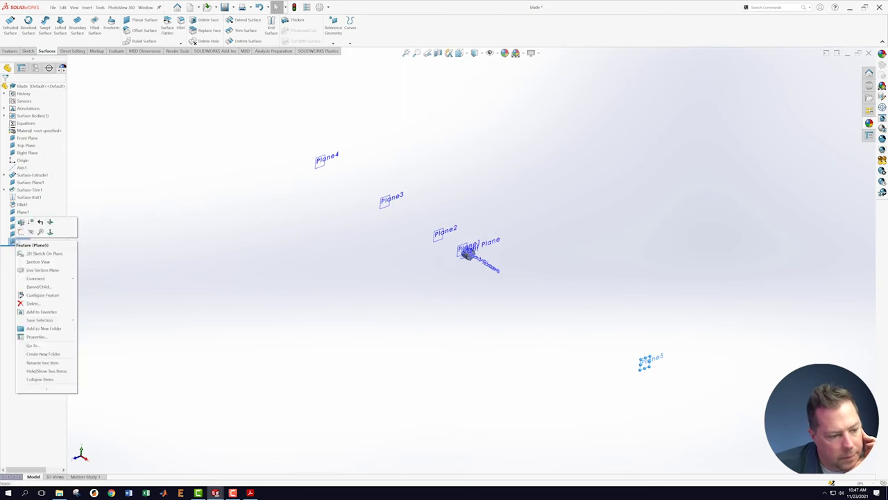
pyautogui.click(22, 224)
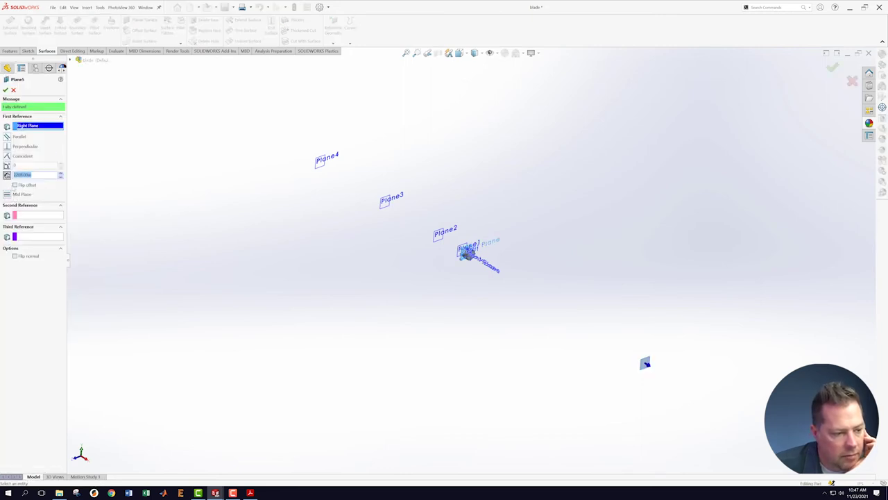
pyautogui.click(6, 90)
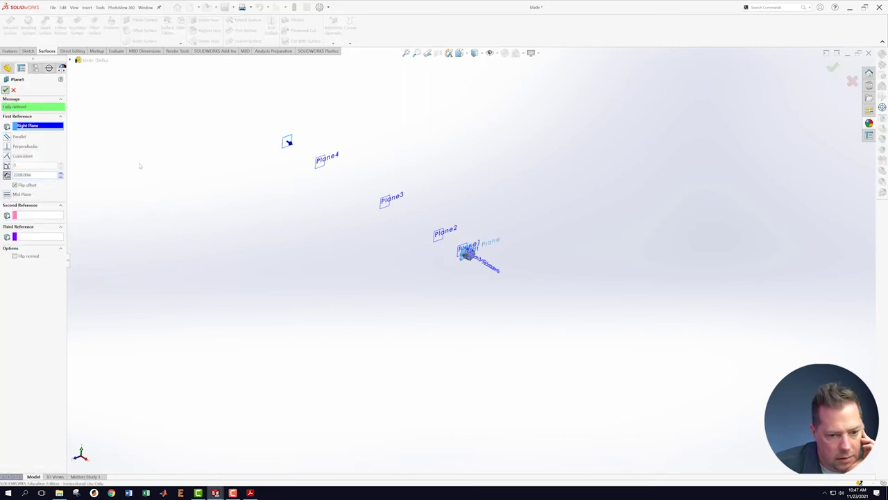
# Save the blade part with its new section planes.
pyautogui.moveTo(262, 258); pyautogui.dragTo(463, 281, button='middle')
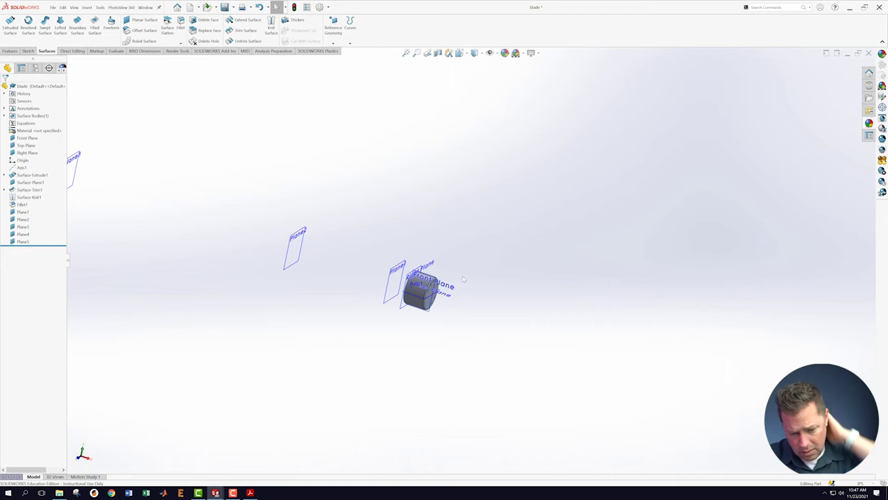
pyautogui.scroll(4, 364, 281)
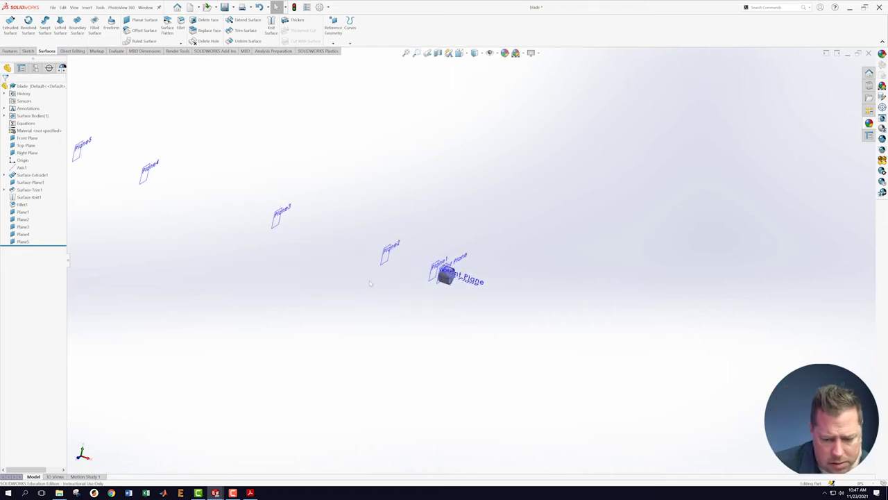
pyautogui.scroll(-2, 369, 281)
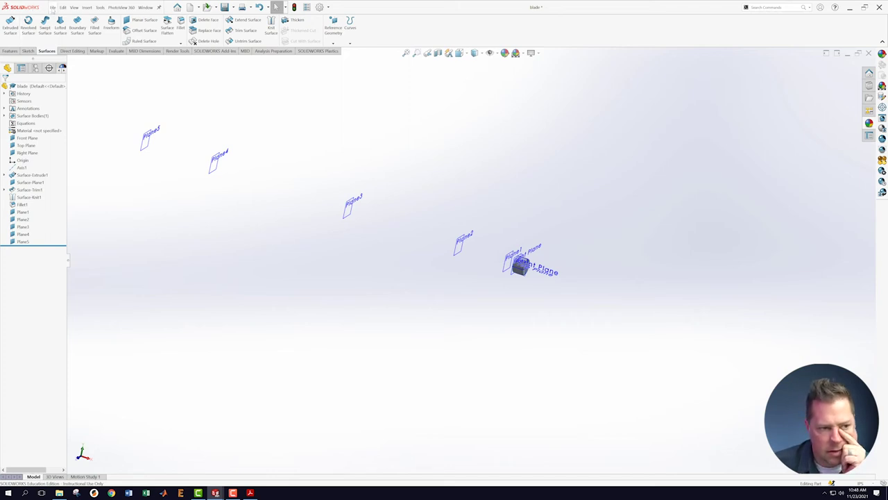
pyautogui.click(52, 8)
pyautogui.click(65, 84)
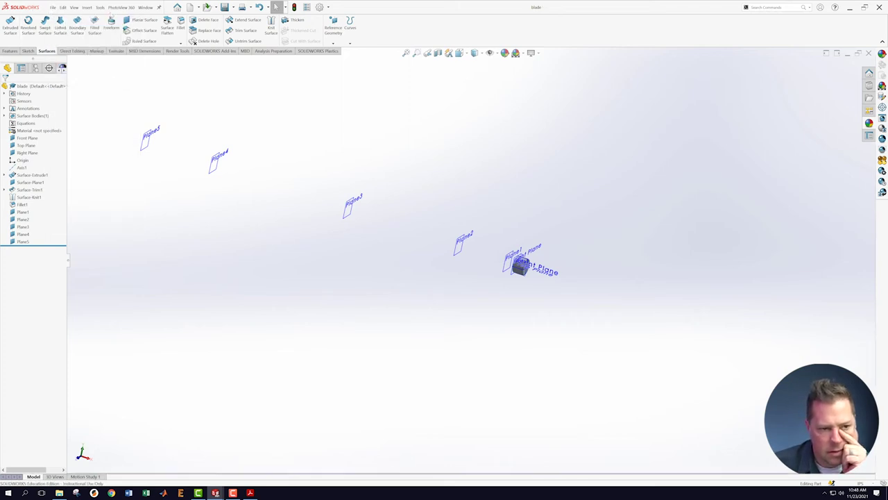
# Switch to the wind turbine PDF in Acrobat and examine the blade's section locations, cross-section profiles and notes.
pyautogui.click(145, 7)
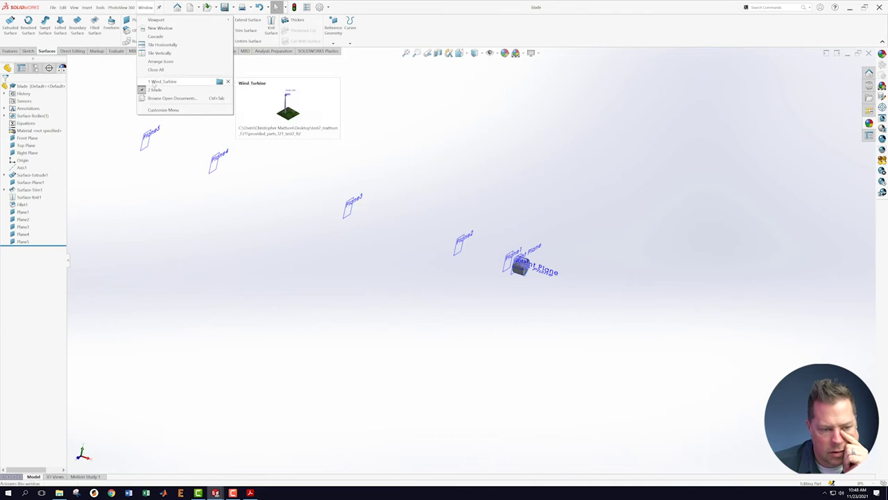
pyautogui.click(167, 191)
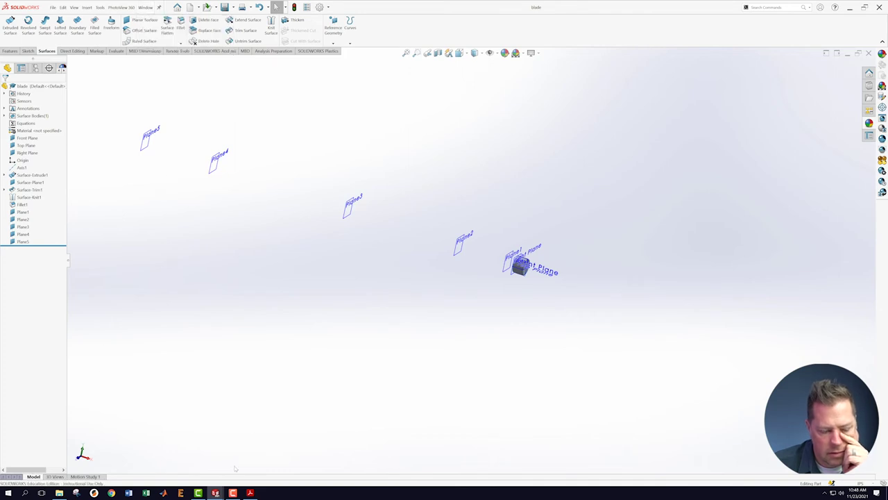
pyautogui.click(249, 493)
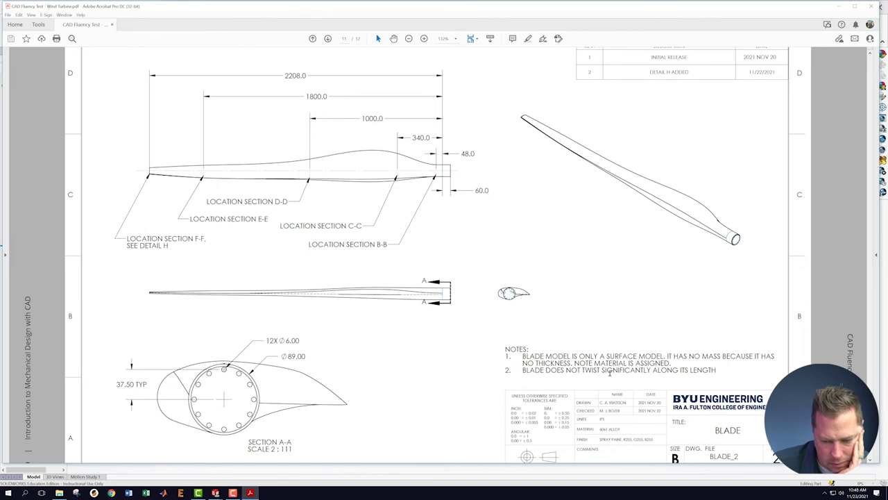
pyautogui.scroll(3, 378, 358)
pyautogui.scroll(-8, 367, 355)
pyautogui.scroll(-10, 368, 356)
pyautogui.scroll(2, 364, 355)
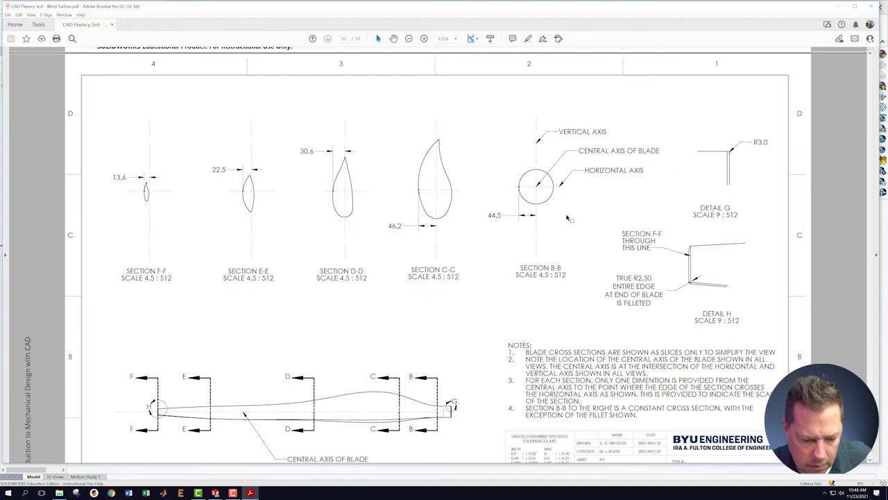
pyautogui.scroll(-1, 559, 191)
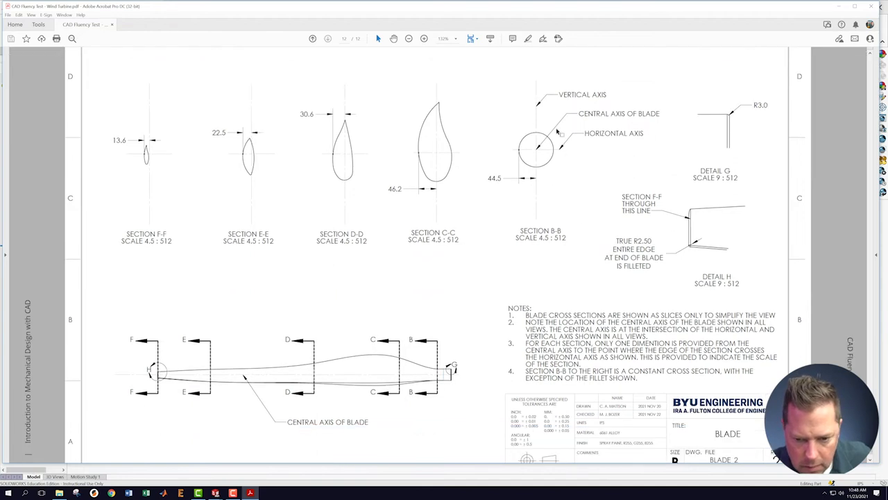
pyautogui.scroll(-1, 554, 132)
pyautogui.scroll(2, 552, 132)
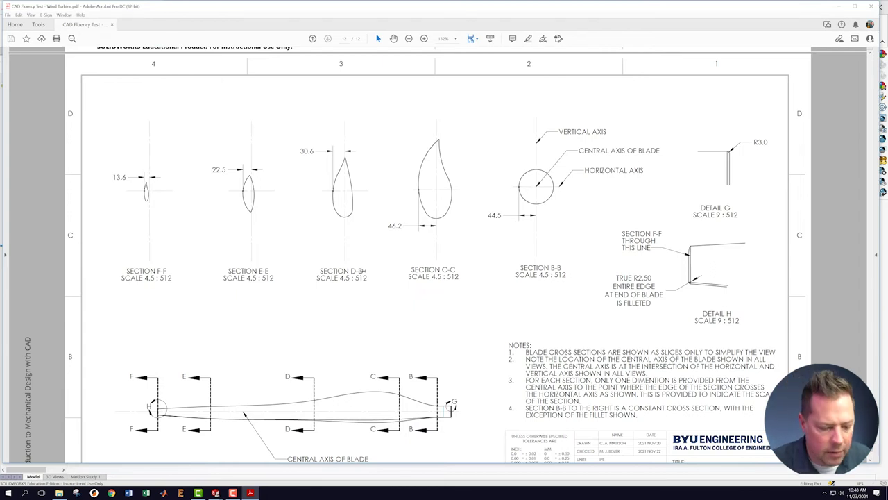
# Switch back to the blade part in SOLIDWORKS and start a sketch on Plane1.
pyautogui.moveTo(215, 494)
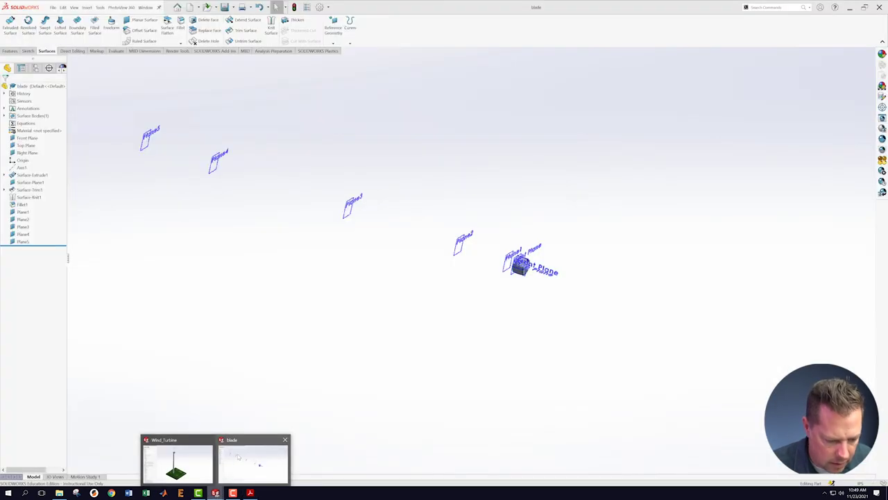
pyautogui.click(238, 455)
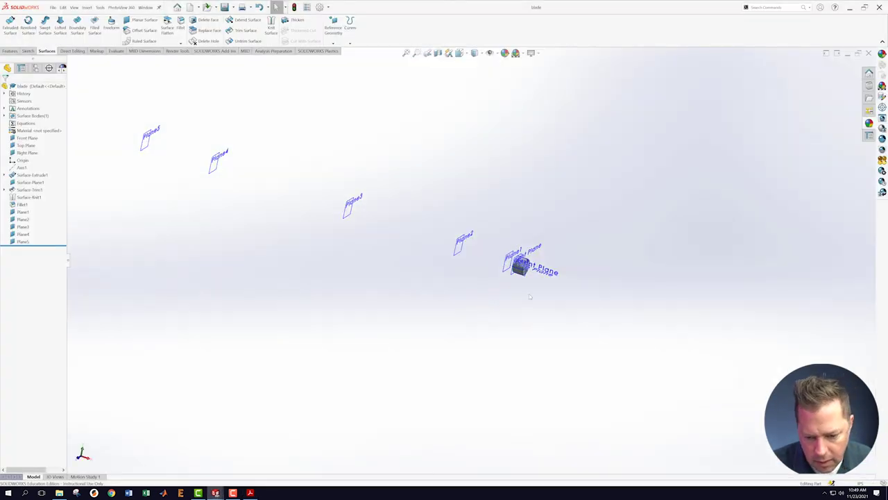
pyautogui.scroll(-5, 530, 297)
pyautogui.moveTo(467, 263); pyautogui.dragTo(476, 235, button='middle')
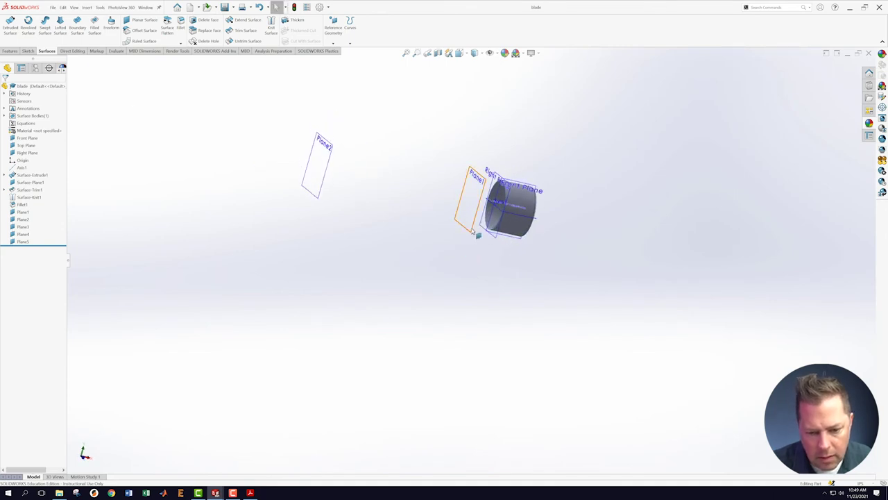
pyautogui.rightClick(475, 235)
pyautogui.click(488, 220)
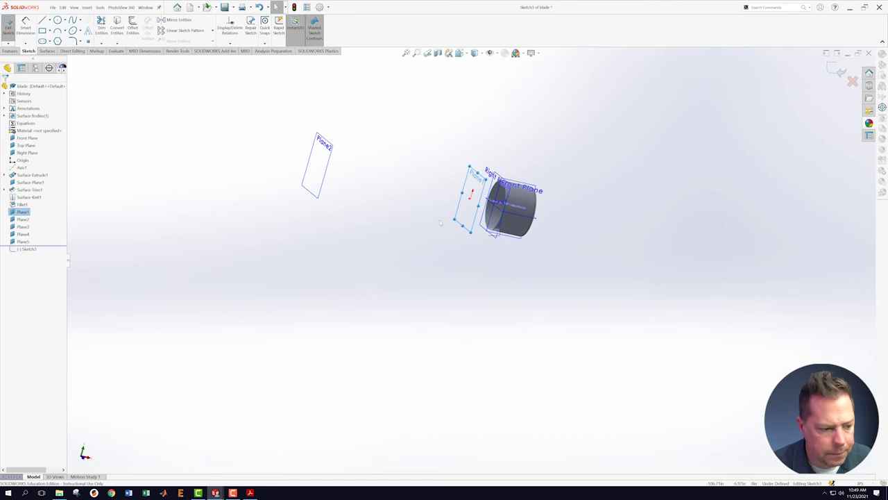
# Orient the view normal to the new sketch, reversed to look from the opposite side of its plane.
pyautogui.rightClick(22, 249)
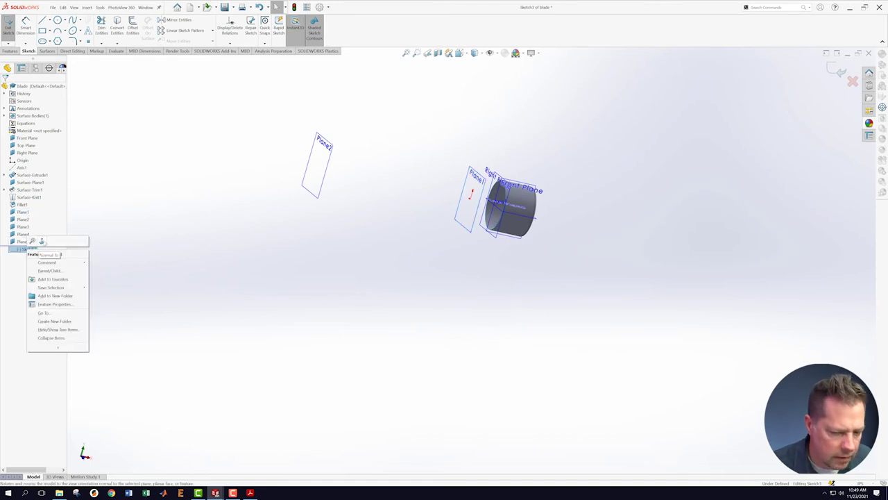
pyautogui.click(43, 241)
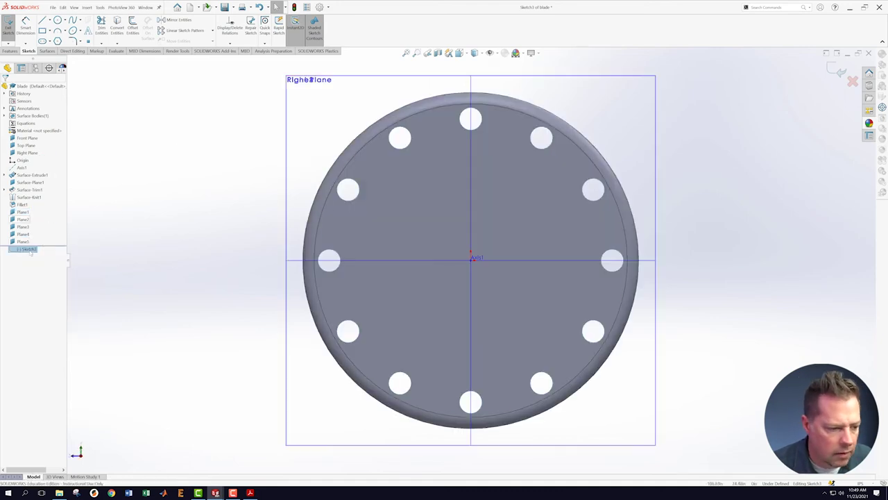
pyautogui.rightClick(23, 248)
pyautogui.click(43, 241)
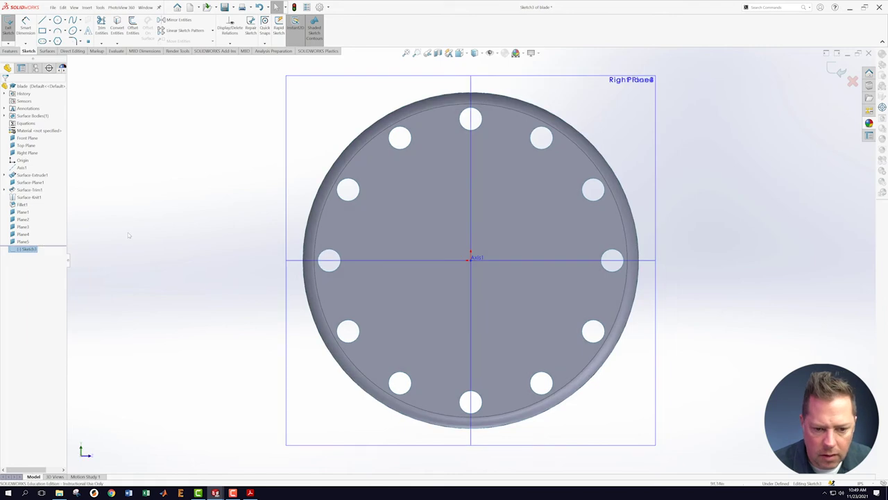
# Convert the root cylinder's open circular edge into the Plane1 sketch and exit the sketch.
pyautogui.moveTo(197, 238); pyautogui.dragTo(187, 227, button='middle')
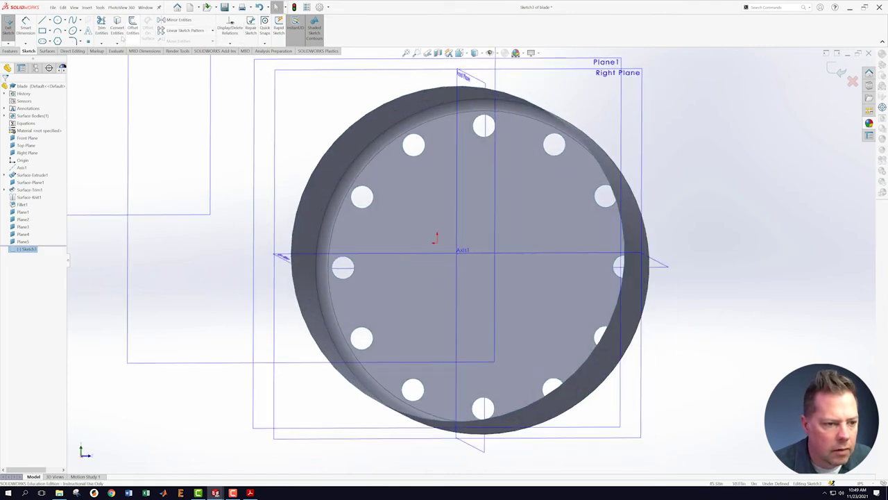
pyautogui.click(116, 26)
pyautogui.click(322, 162)
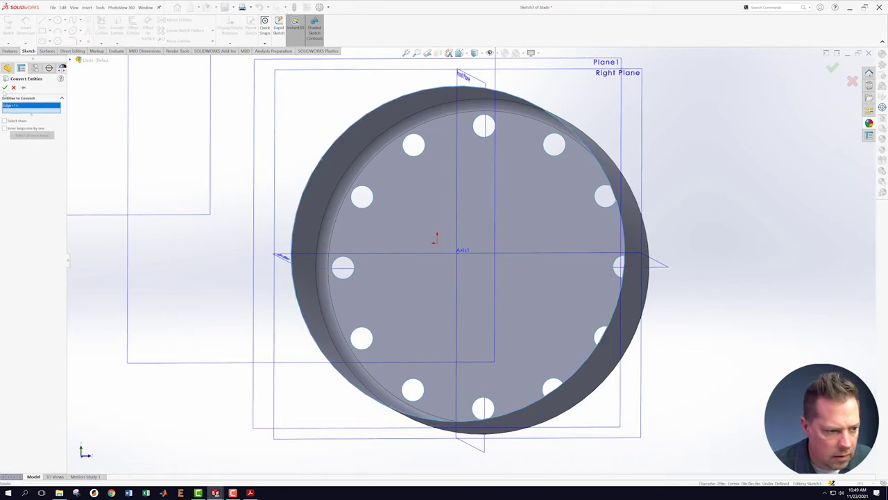
pyautogui.click(4, 87)
pyautogui.click(838, 71)
# Start a new sketch on Plane2, the next section plane out from the blade root.
pyautogui.moveTo(713, 240); pyautogui.dragTo(678, 258, button='middle')
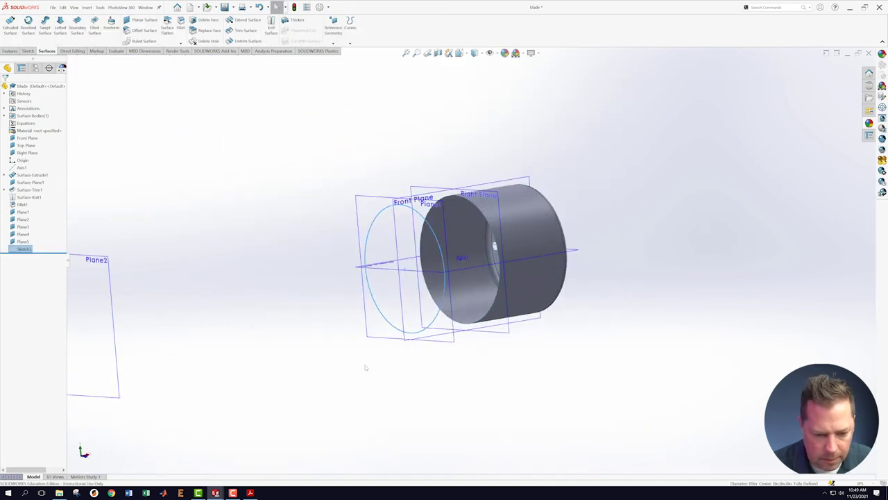
pyautogui.scroll(8, 365, 369)
pyautogui.scroll(-3, 401, 282)
pyautogui.scroll(-2, 401, 283)
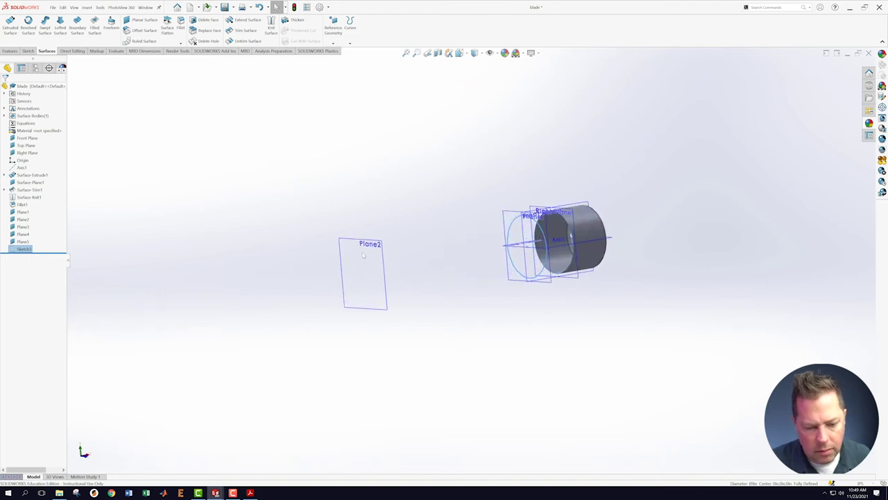
pyautogui.rightClick(362, 244)
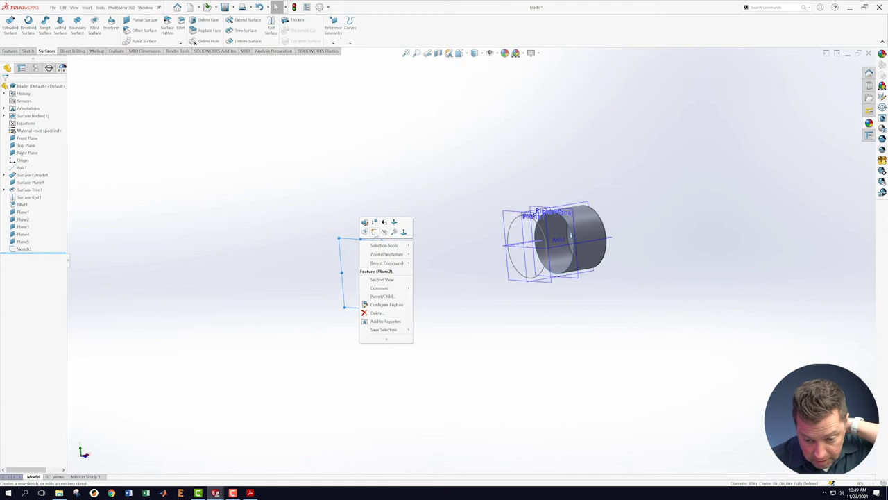
pyautogui.click(374, 232)
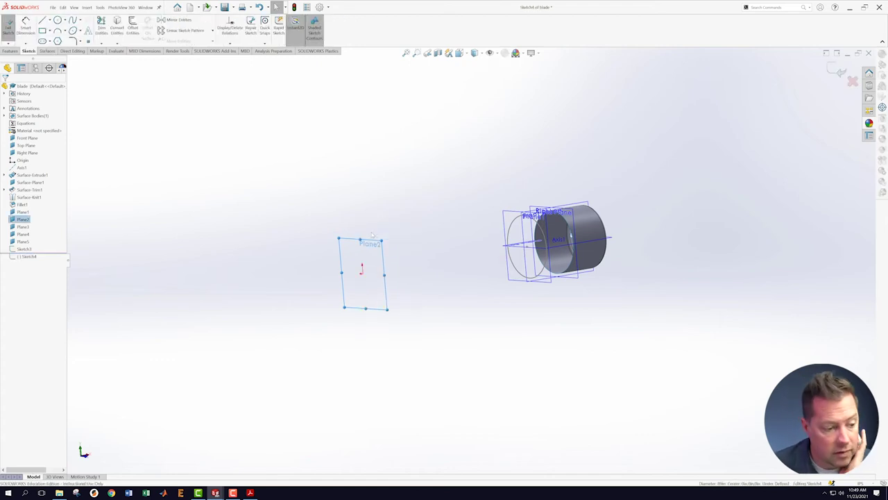
# Orient the view normal to the Plane2 sketch and compare its viewing side with the section views in the wind turbine PDF in Acrobat.
pyautogui.rightClick(31, 257)
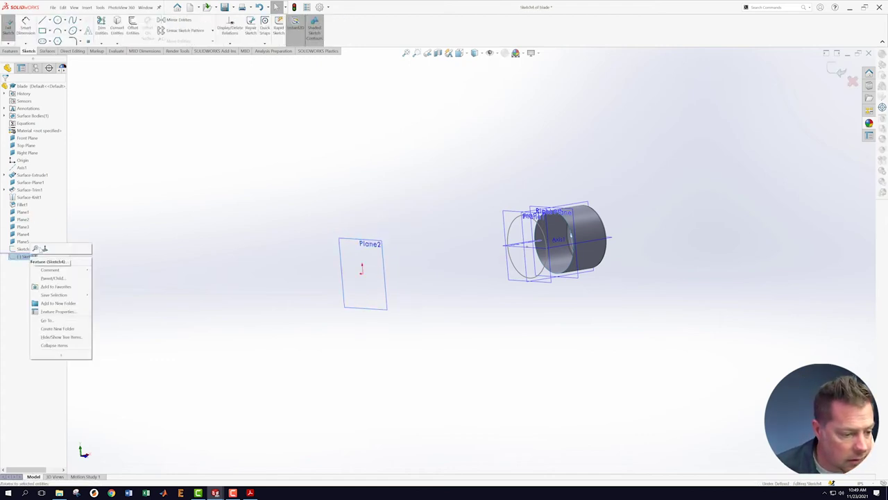
pyautogui.click(45, 250)
pyautogui.moveTo(163, 233); pyautogui.dragTo(171, 233, button='middle')
pyautogui.rightClick(32, 256)
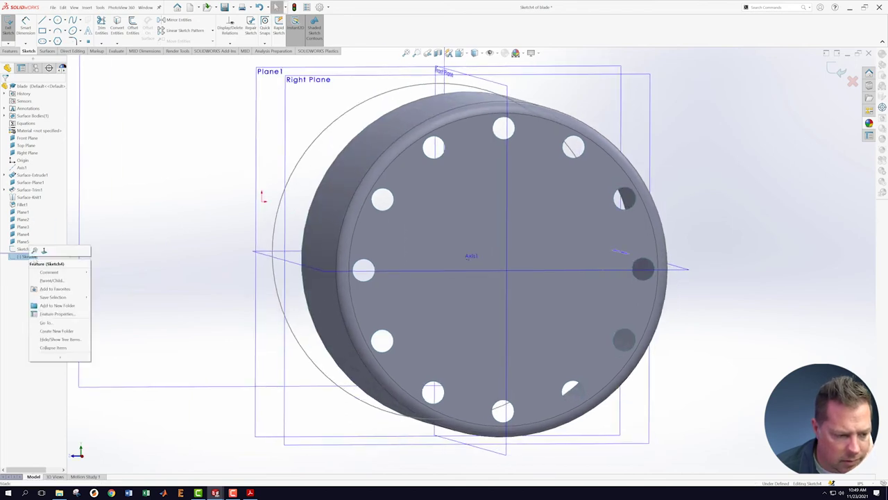
pyautogui.click(44, 250)
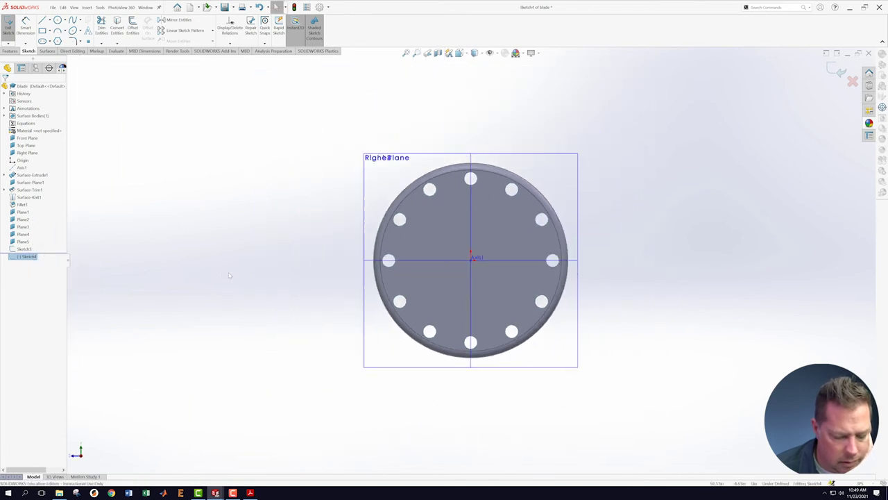
pyautogui.moveTo(260, 238); pyautogui.dragTo(273, 259, button='middle')
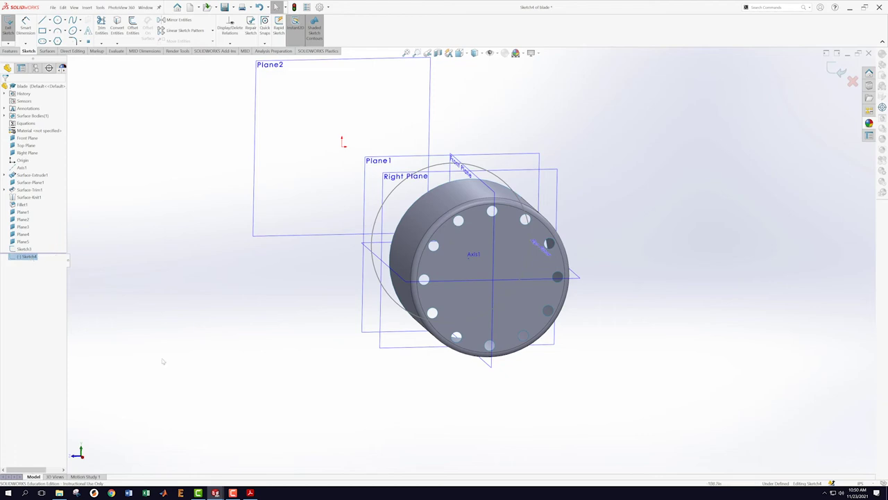
pyautogui.click(250, 492)
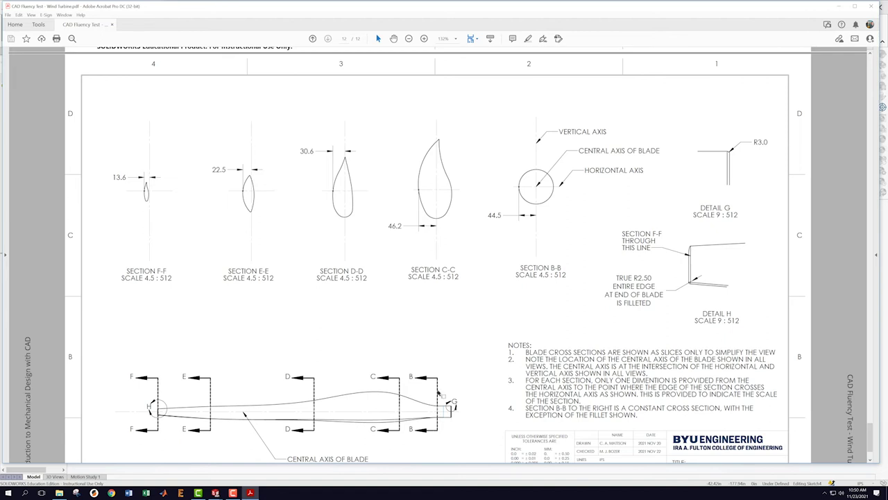
pyautogui.click(838, 7)
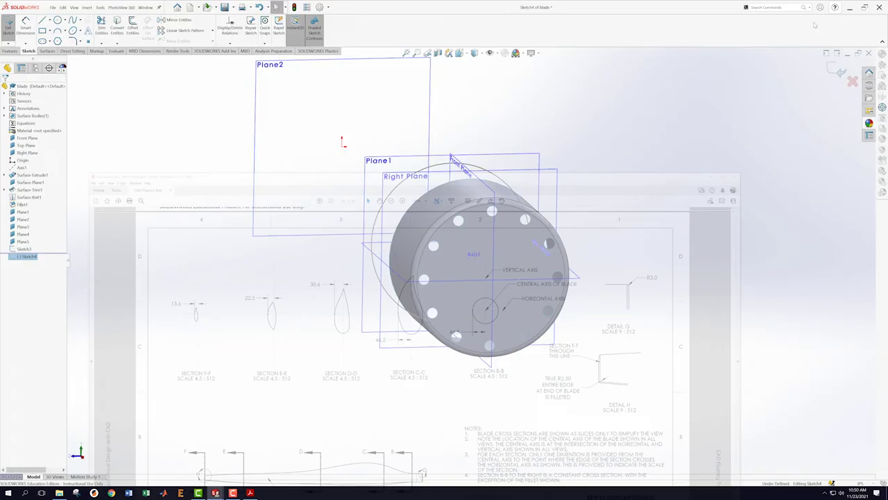
# With the view normal to the Plane2 sketch in SOLIDWORKS, insert SECTION_CC from the blade_cross_sections folder as a sketch picture.
pyautogui.moveTo(35, 253); pyautogui.dragTo(27, 260)
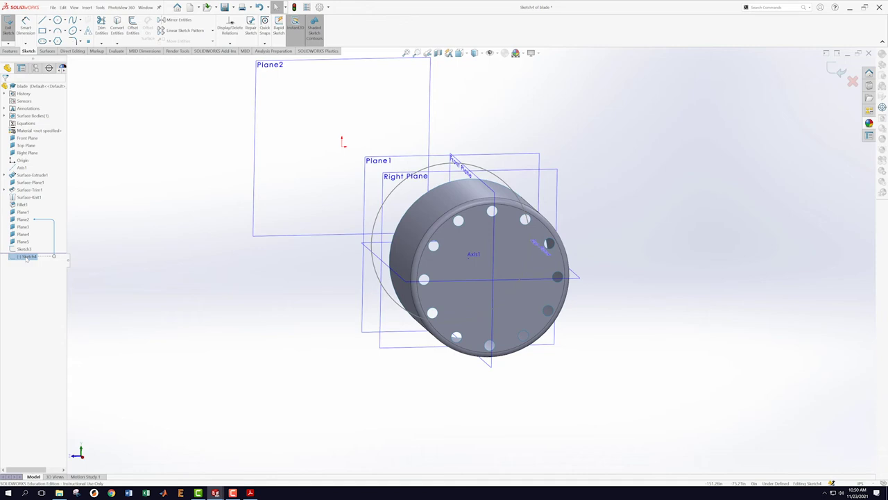
pyautogui.rightClick(26, 258)
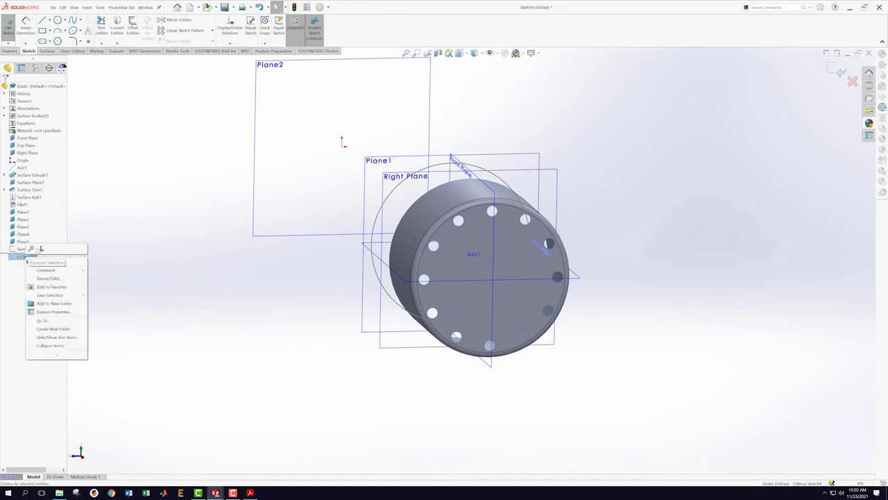
pyautogui.click(40, 249)
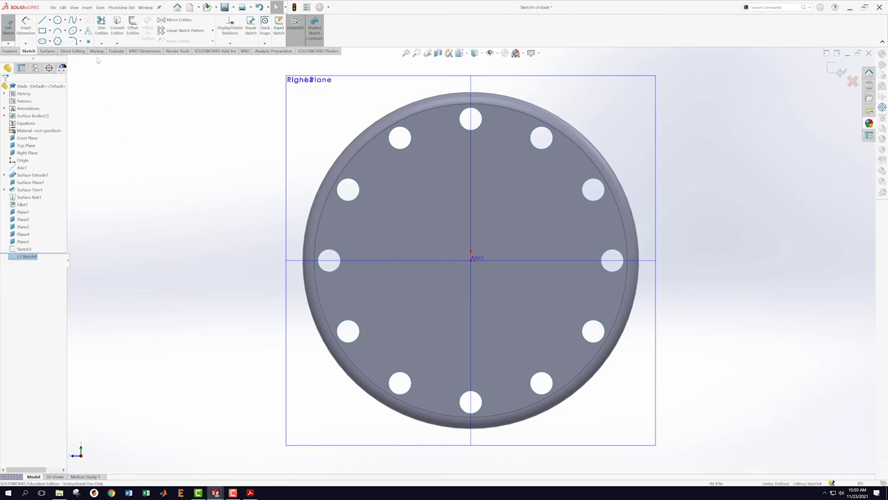
pyautogui.click(99, 7)
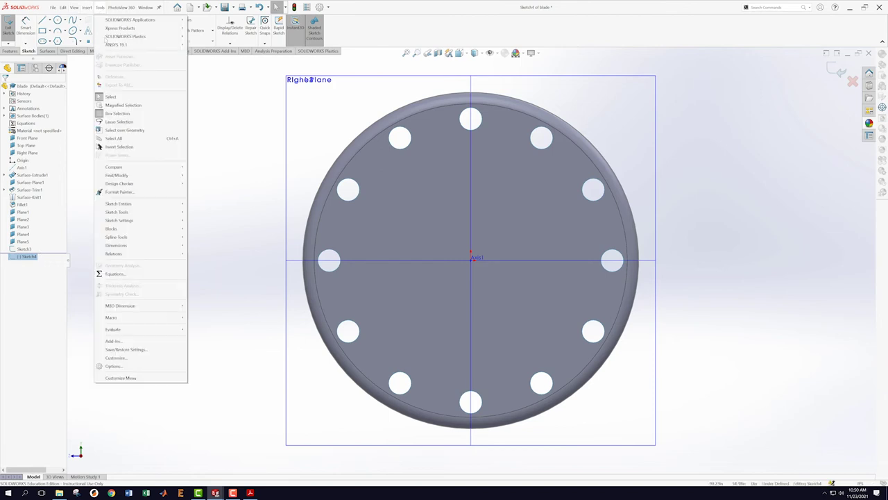
pyautogui.moveTo(121, 212)
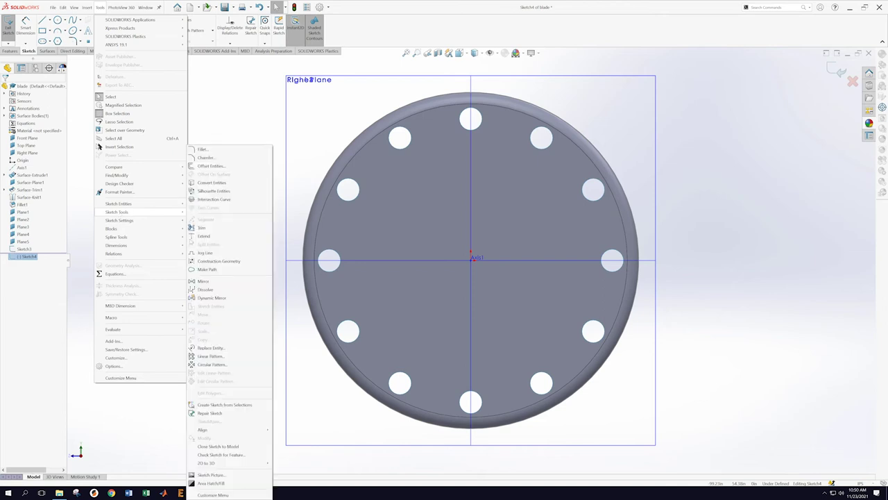
pyautogui.click(212, 474)
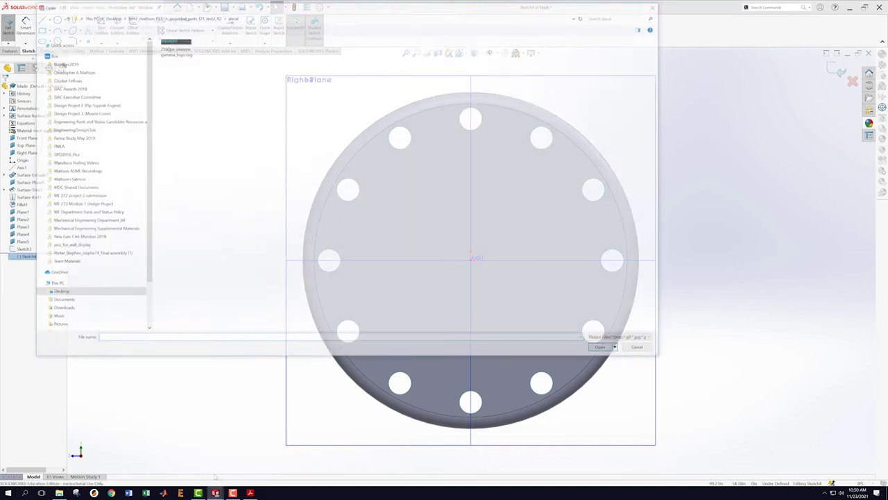
pyautogui.click(189, 15)
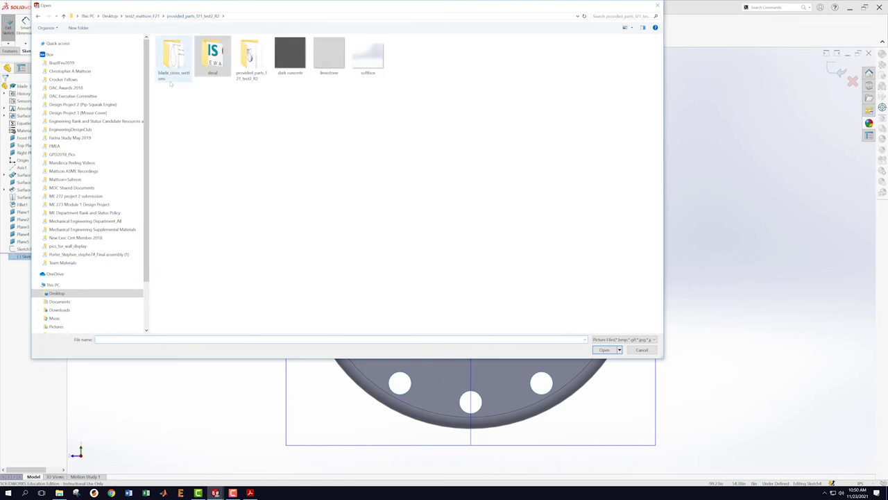
pyautogui.click(171, 56)
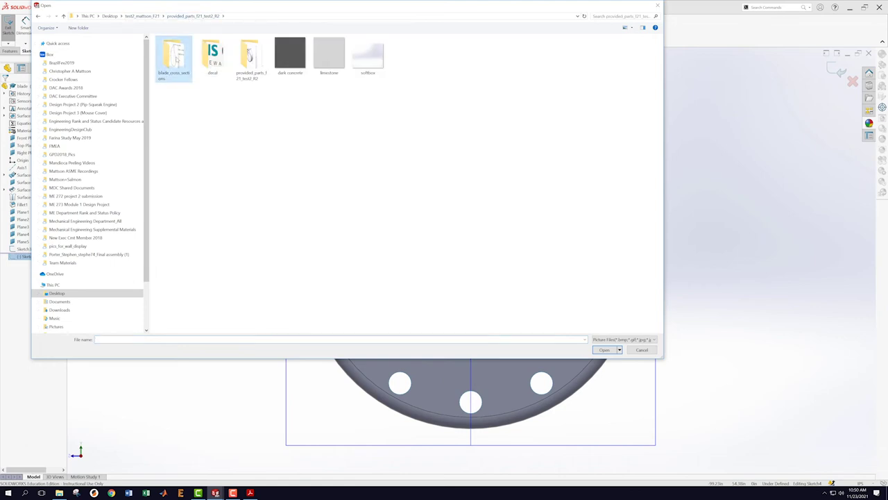
pyautogui.doubleClick(176, 60)
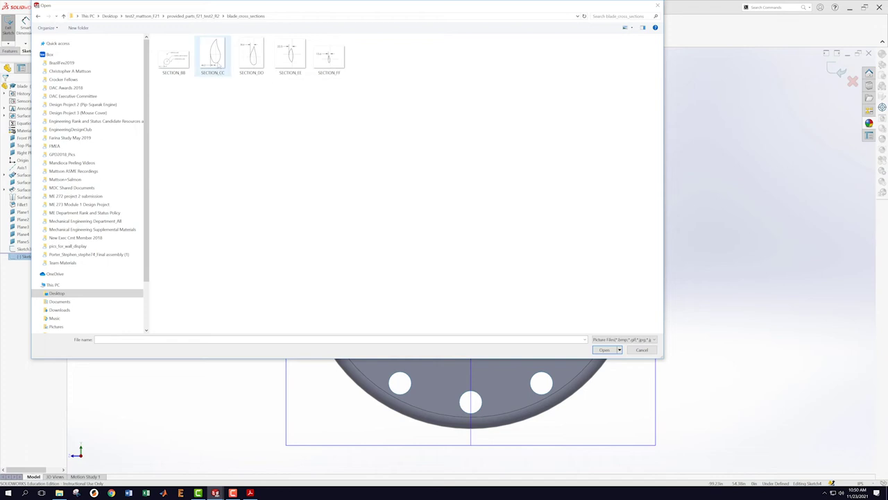
pyautogui.click(218, 62)
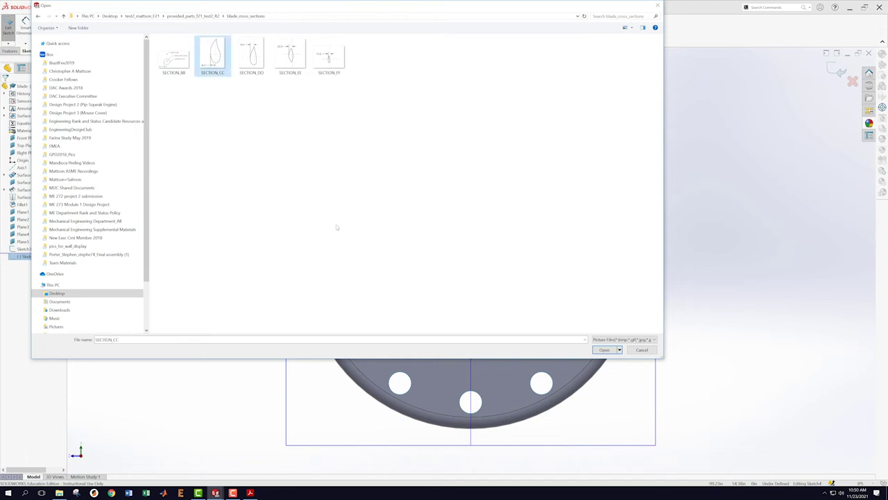
pyautogui.click(605, 350)
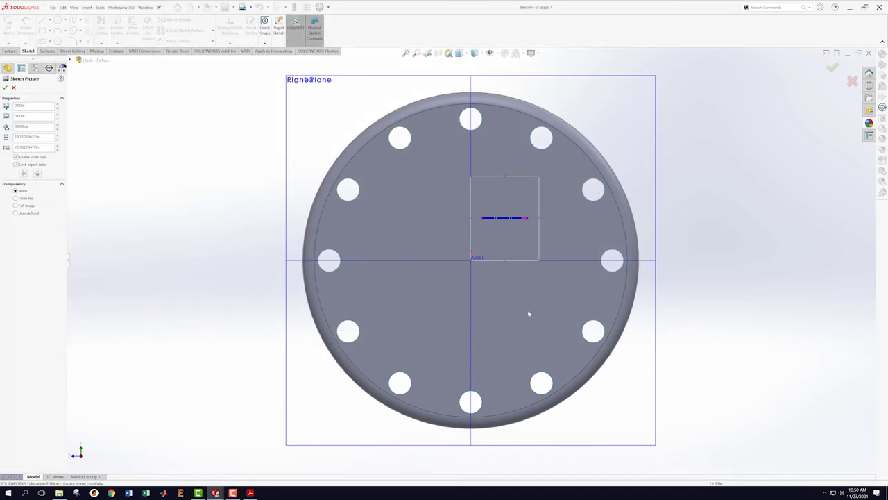
# Enlarge the SECTION_CC picture from its upper corner to about 65 in wide and 80 in high.
pyautogui.scroll(8, 545, 260)
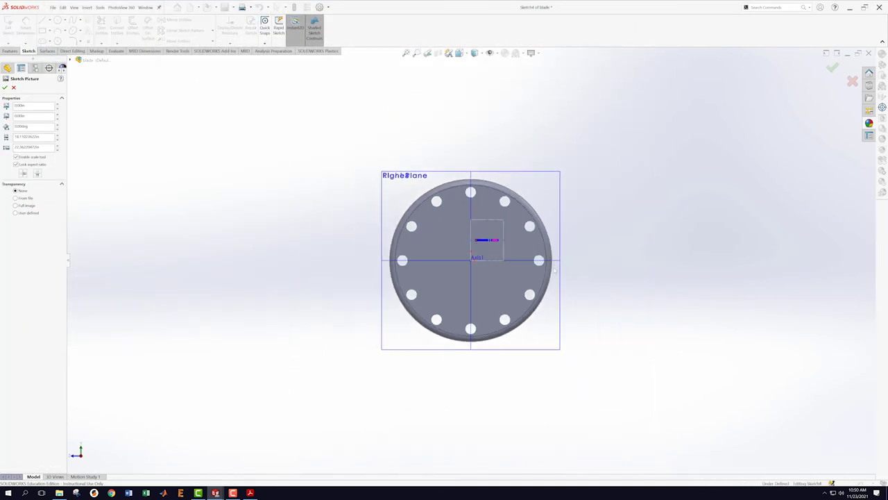
pyautogui.scroll(-8, 552, 273)
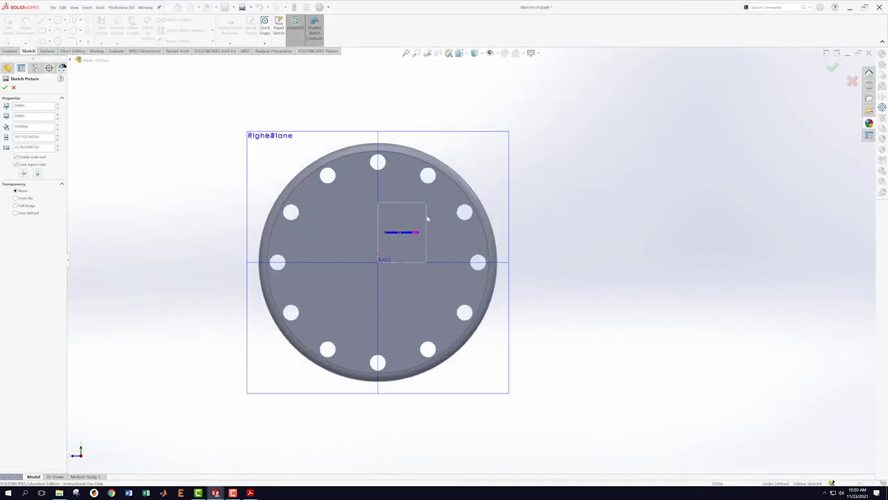
pyautogui.moveTo(428, 201)
pyautogui.mouseDown()
pyautogui.moveTo(492, 149)
pyautogui.moveTo(579, 102)
pyautogui.mouseUp()
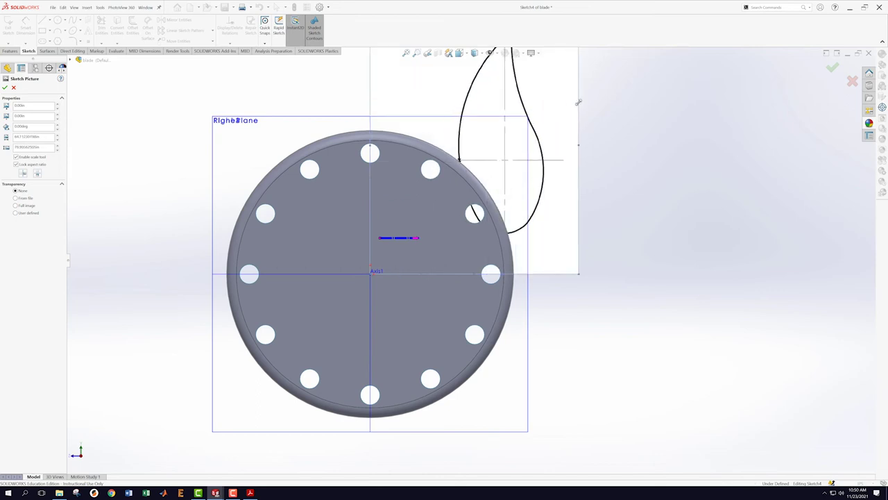
pyautogui.scroll(5, 476, 206)
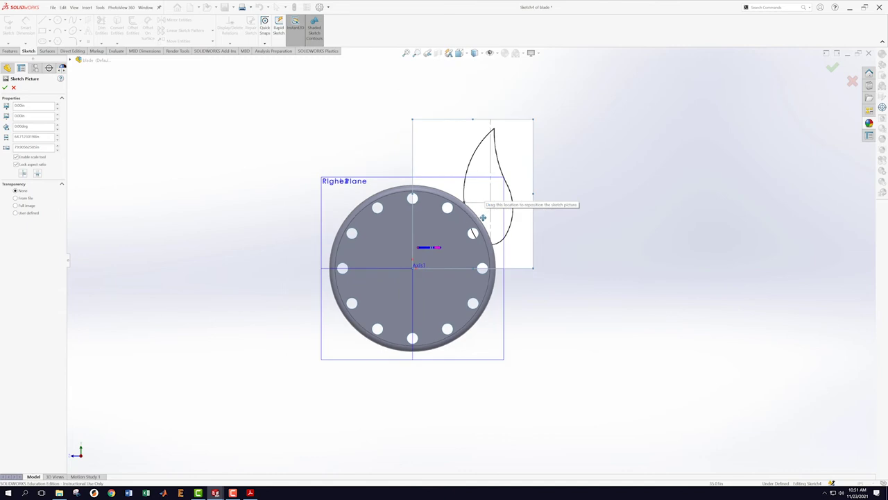
pyautogui.scroll(1, 458, 240)
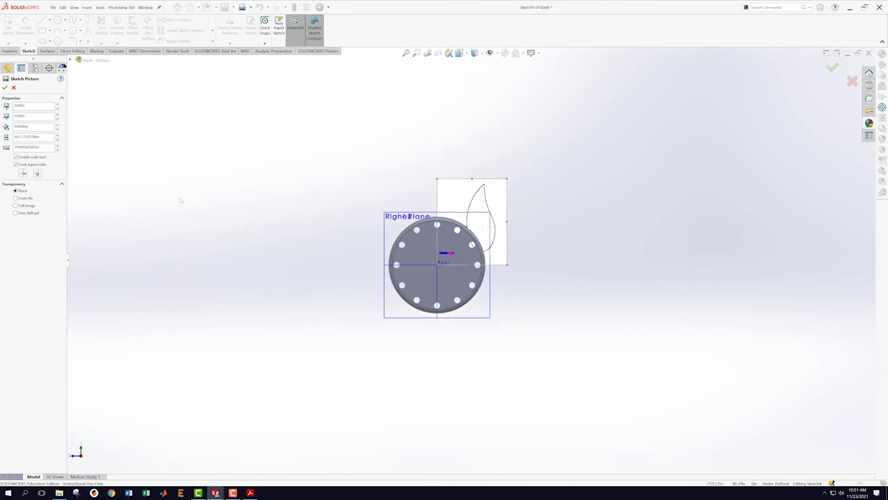
# Stretch the SECTION_CC picture from its lower corner to about 118 by 146 in, accept it and exit the sketch.
pyautogui.moveTo(228, 202); pyautogui.dragTo(264, 200, button='middle')
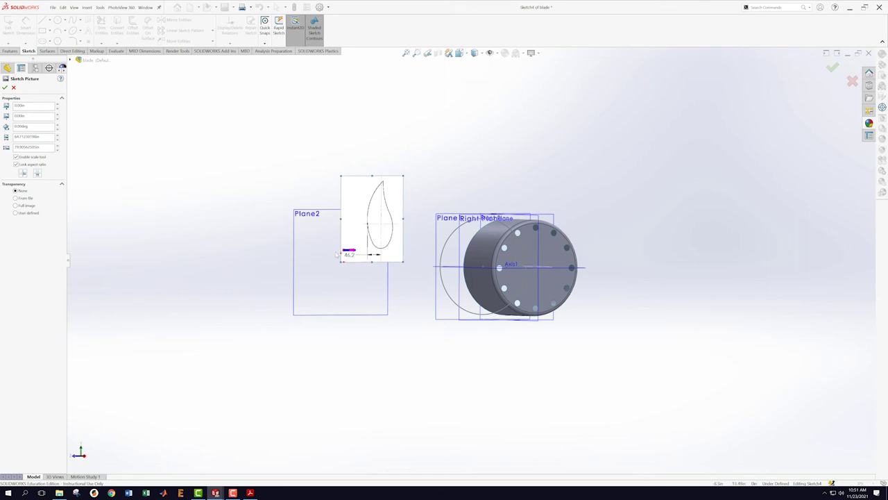
pyautogui.moveTo(341, 261)
pyautogui.mouseDown()
pyautogui.moveTo(269, 338)
pyautogui.moveTo(288, 309)
pyautogui.mouseUp()
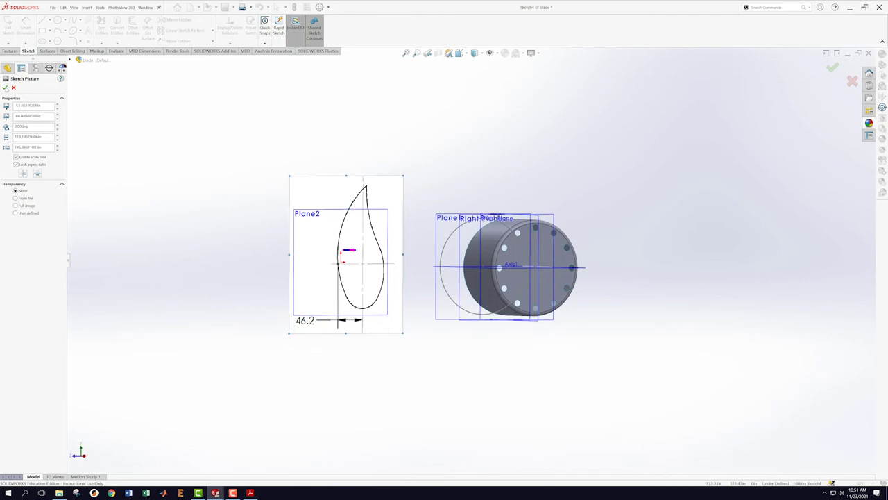
pyautogui.click(5, 87)
pyautogui.scroll(-3, 472, 259)
pyautogui.click(840, 69)
pyautogui.scroll(2, 305, 264)
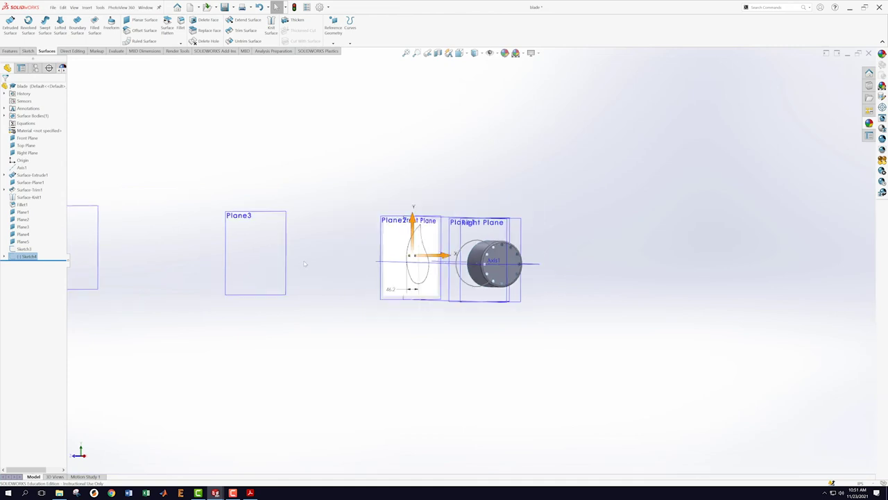
# Roll the model back to just before the picture sketch and start another sketch on Plane2.
pyautogui.scroll(2, 305, 264)
pyautogui.moveTo(357, 241); pyautogui.dragTo(358, 271, button='middle')
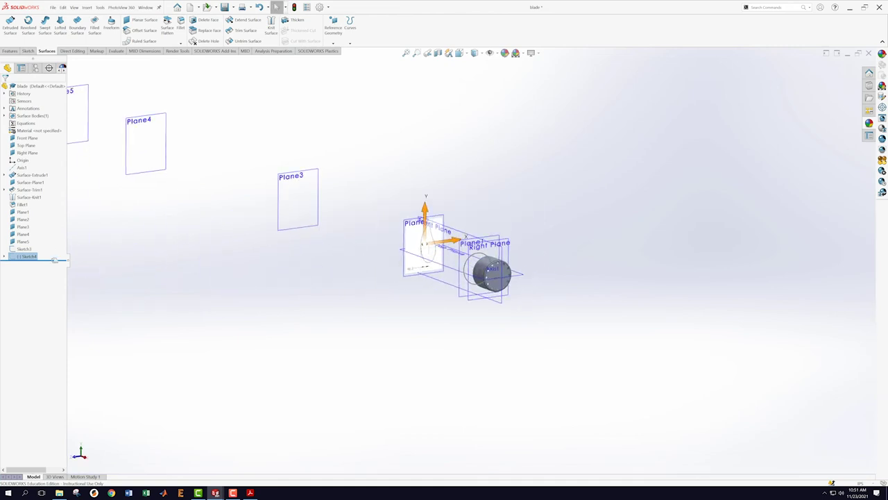
pyautogui.moveTo(54, 259); pyautogui.dragTo(50, 251)
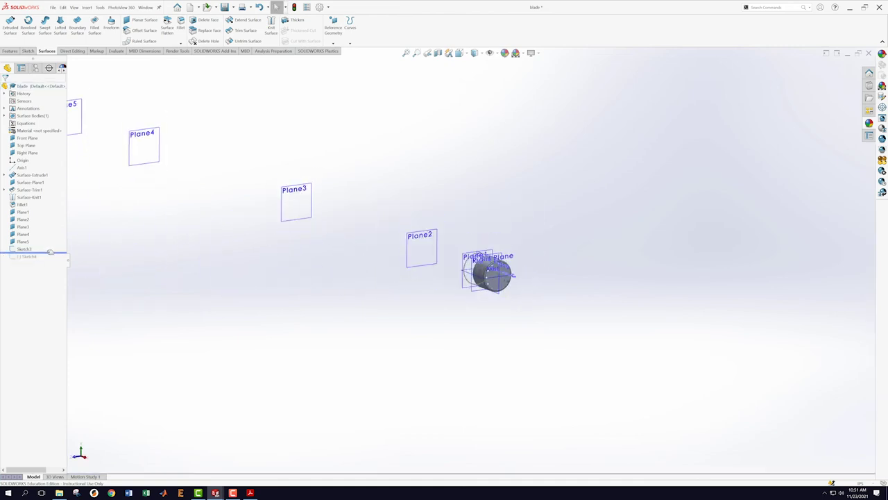
pyautogui.rightClick(419, 267)
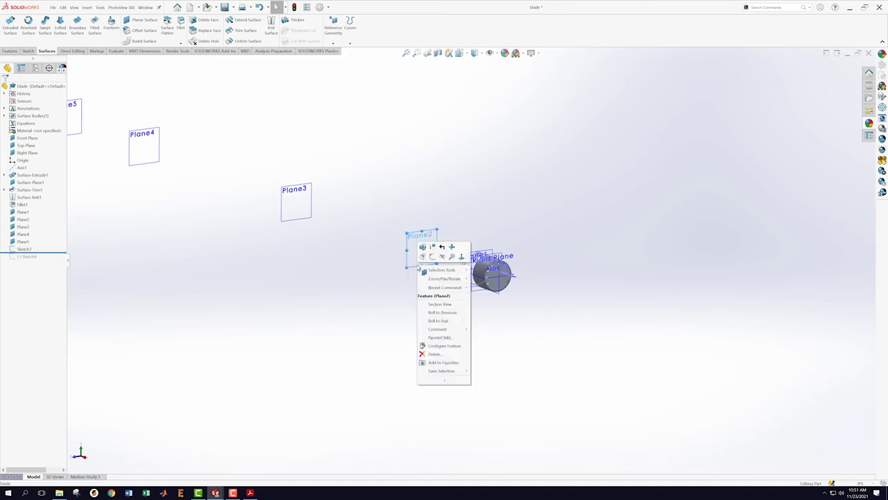
pyautogui.click(432, 257)
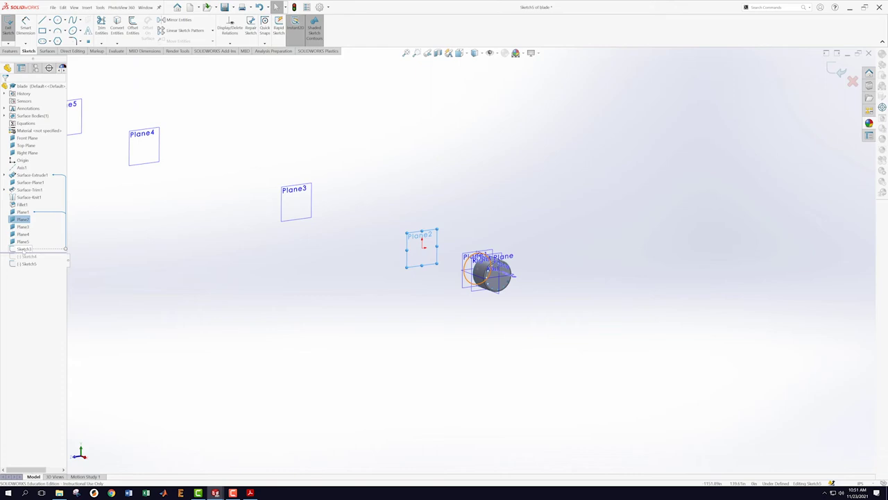
# View the circle sketch face-on and check section C-C in the wind turbine drawing in Adobe Acrobat.
pyautogui.rightClick(24, 248)
pyautogui.click(49, 243)
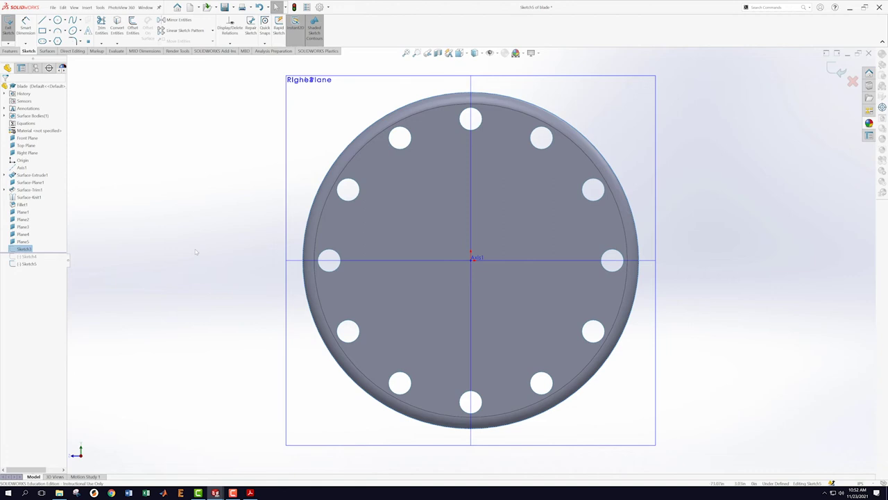
pyautogui.click(250, 493)
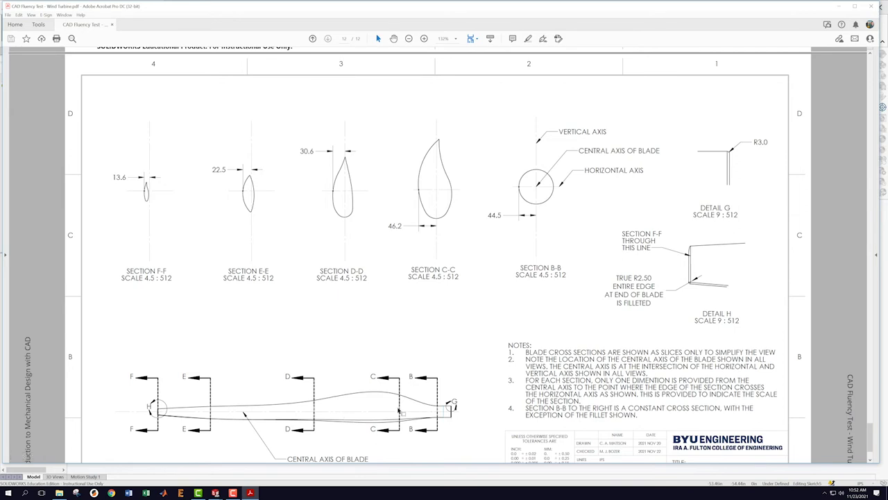
pyautogui.click(840, 6)
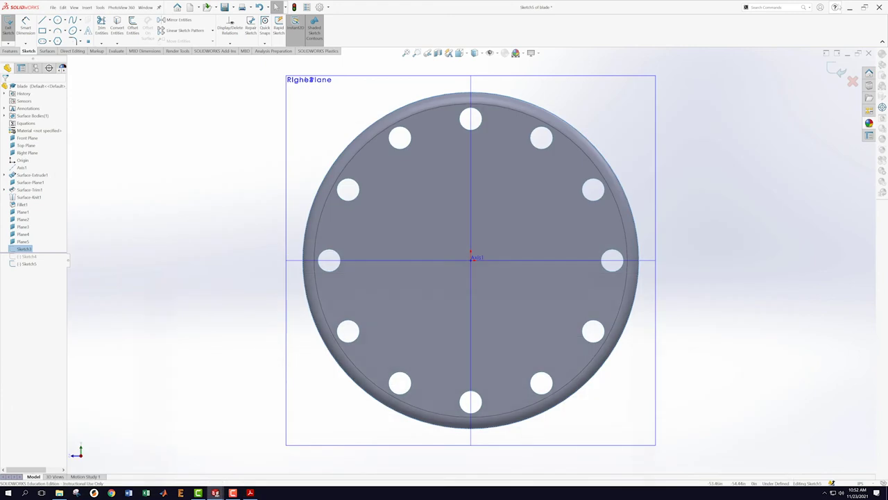
# In SOLIDWORKS, hide the surface body of the blade root so only the planes and sketches remain in view.
pyautogui.rightClick(399, 218)
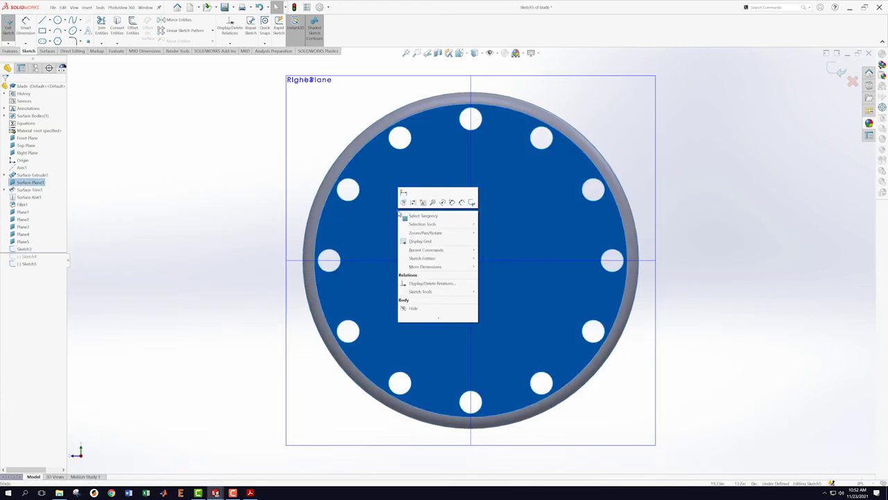
pyautogui.click(195, 185)
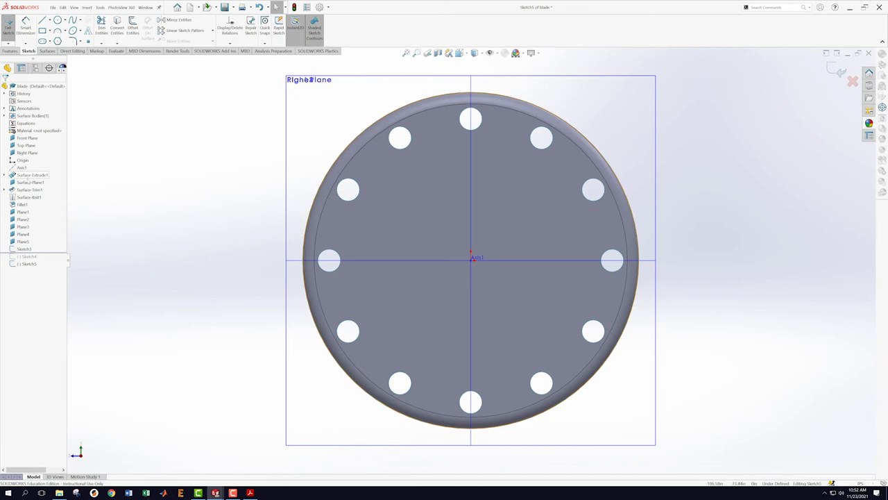
pyautogui.rightClick(29, 182)
pyautogui.click(41, 174)
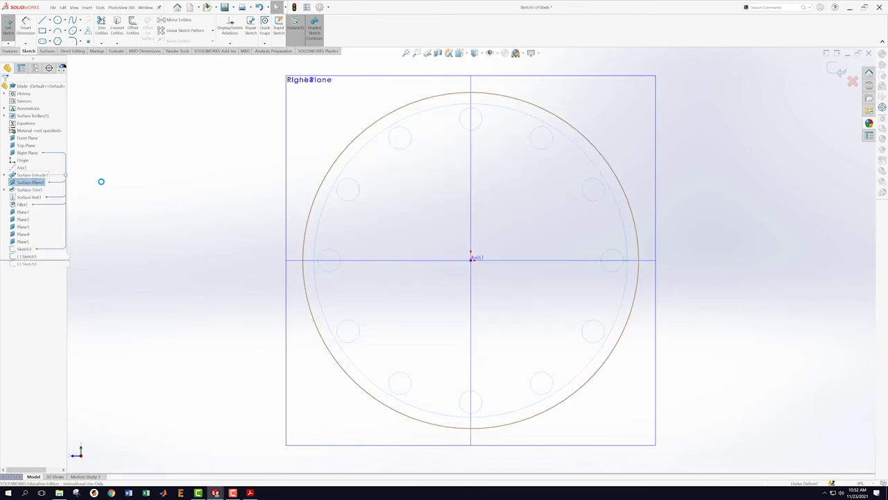
pyautogui.moveTo(175, 221); pyautogui.dragTo(193, 236, button='middle')
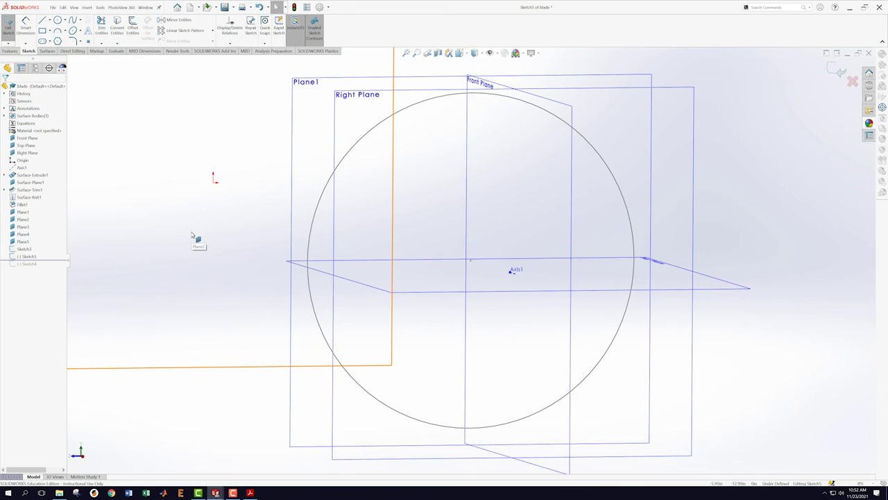
pyautogui.scroll(4, 194, 237)
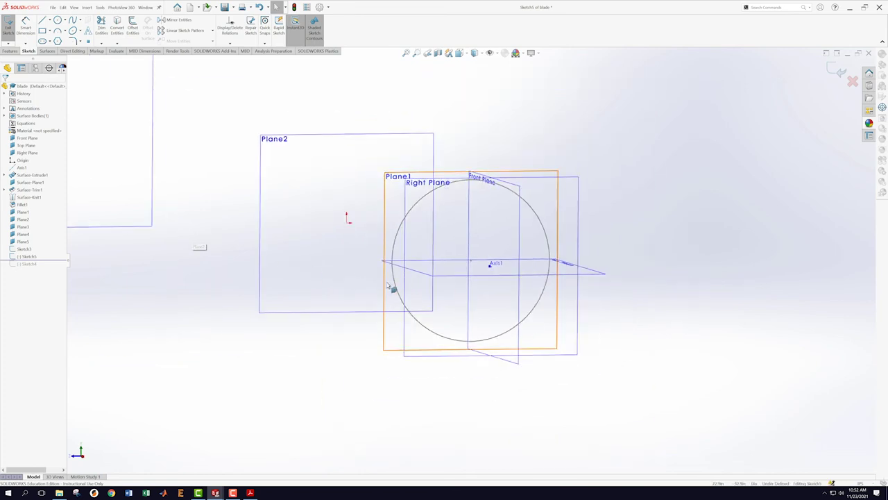
pyautogui.rightClick(35, 197)
pyautogui.click(43, 189)
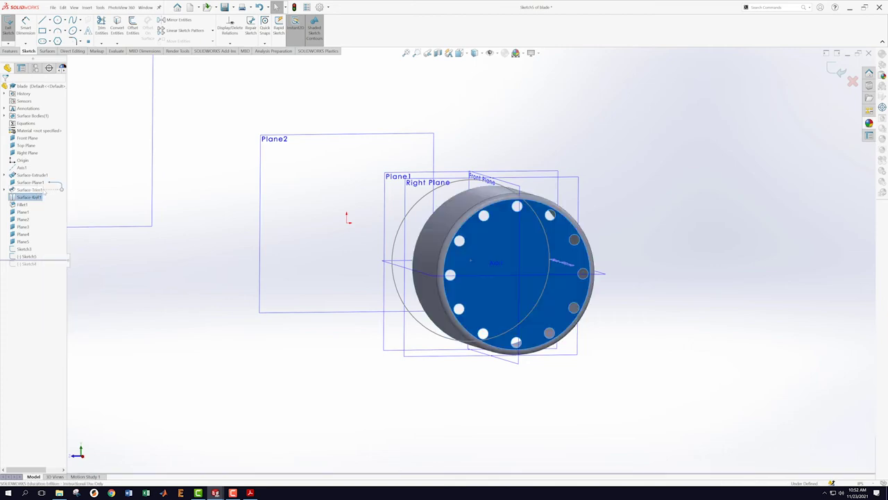
pyautogui.rightClick(34, 197)
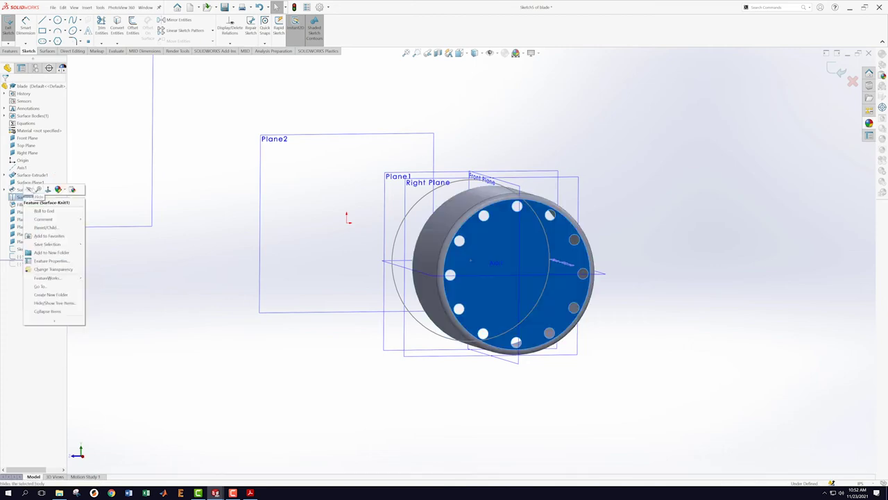
pyautogui.click(43, 190)
pyautogui.click(174, 240)
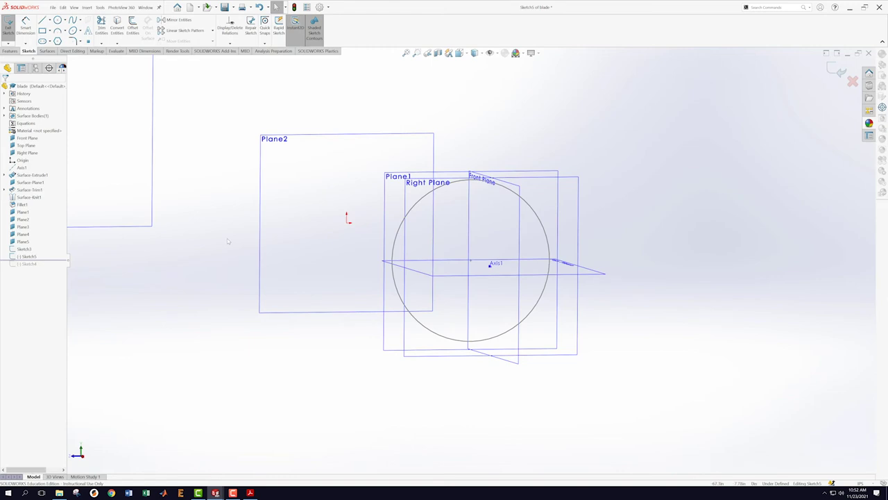
# With the view normal to the sketch, draw a horizontal line about 68.7 in long leftward from the origin.
pyautogui.moveTo(225, 240)
pyautogui.mouseDown(button='middle')
pyautogui.moveTo(213, 232)
pyautogui.moveTo(222, 250)
pyautogui.moveTo(208, 242)
pyautogui.mouseUp(button='middle')
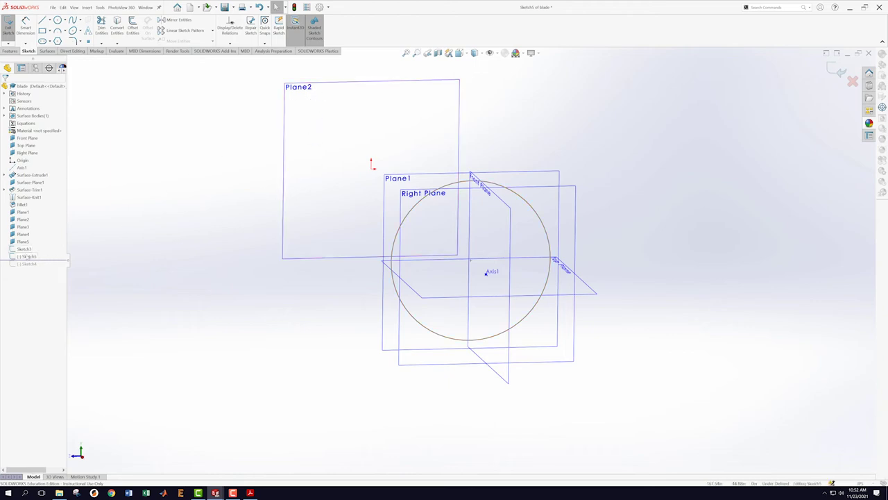
pyautogui.moveTo(23, 251)
pyautogui.rightClick(24, 251)
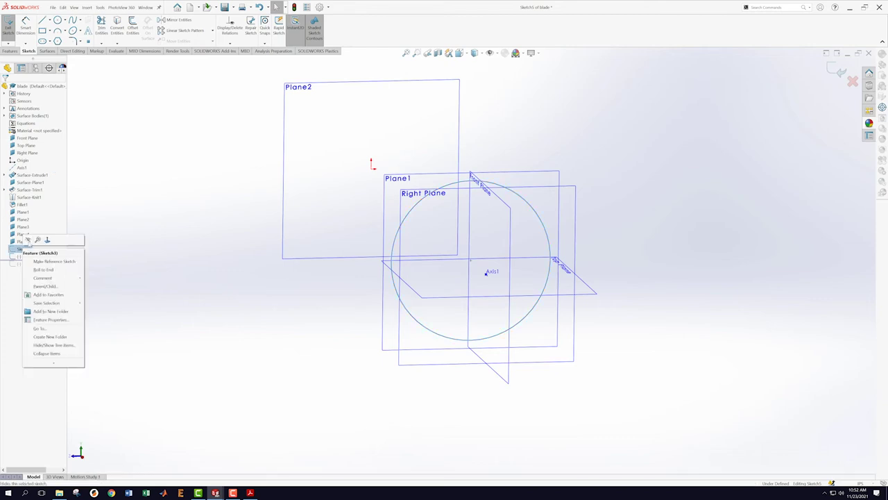
pyautogui.click(47, 239)
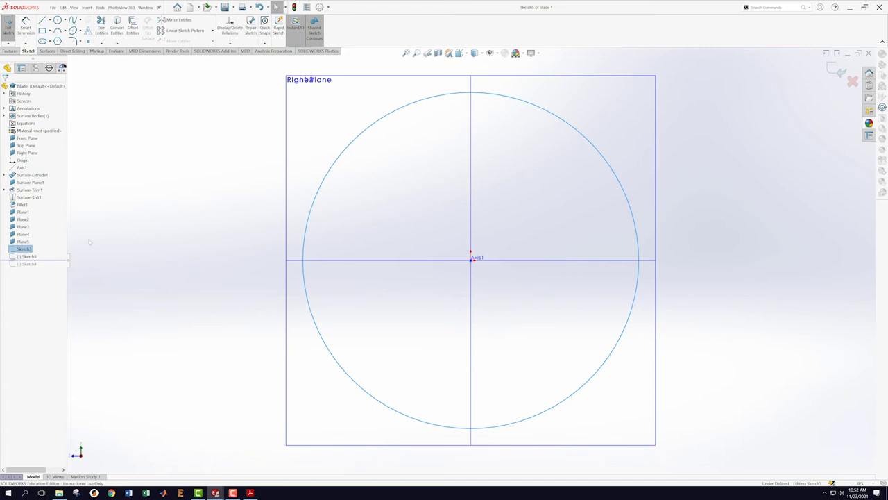
pyautogui.click(43, 20)
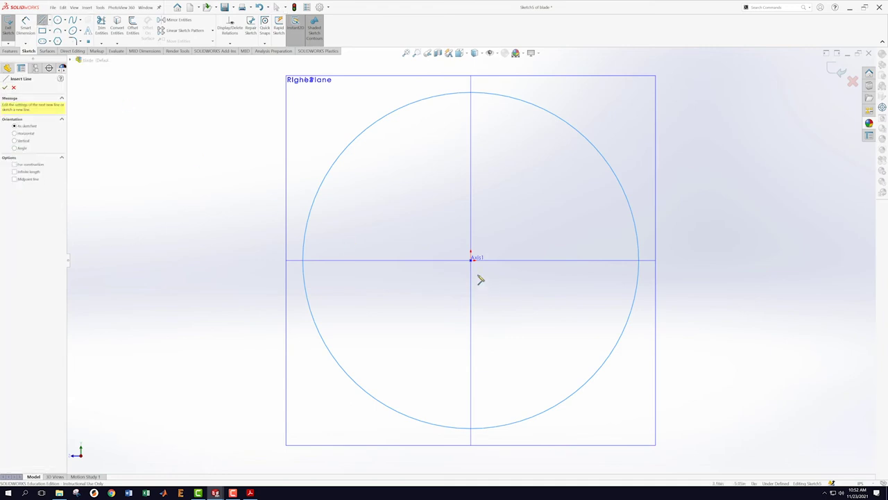
pyautogui.click(471, 261)
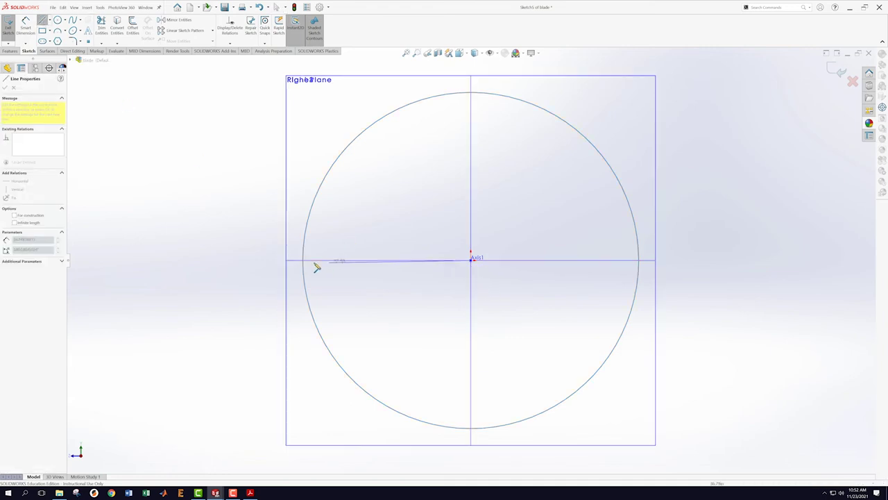
pyautogui.click(214, 264)
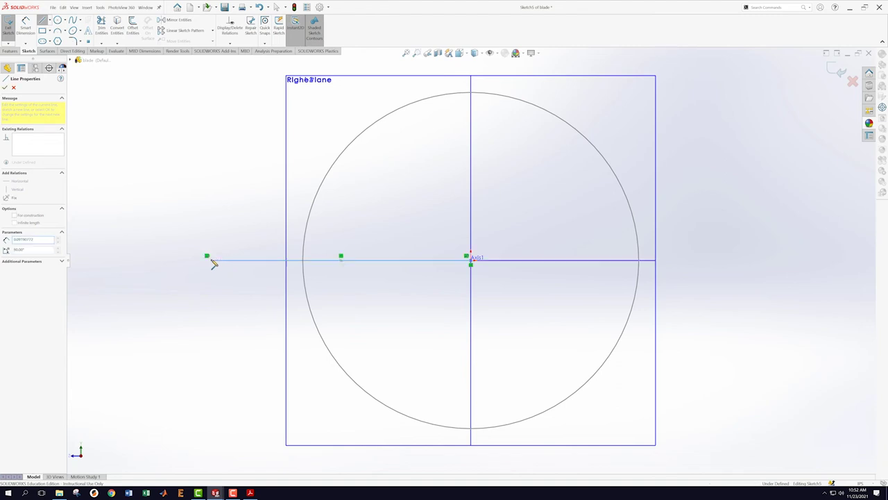
pyautogui.press('Escape')
# Dimension the horizontal line's length to 24 in.
pyautogui.press('s')
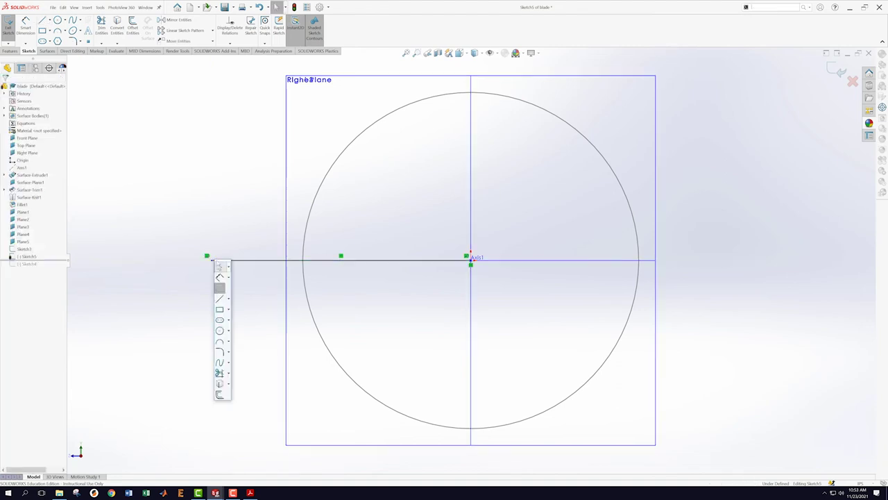
pyautogui.click(222, 268)
pyautogui.click(232, 265)
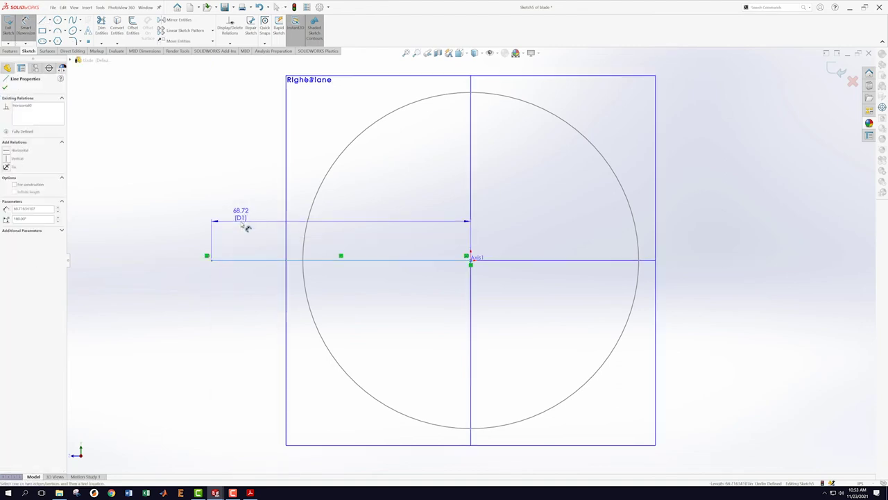
pyautogui.click(247, 228)
pyautogui.write('24')
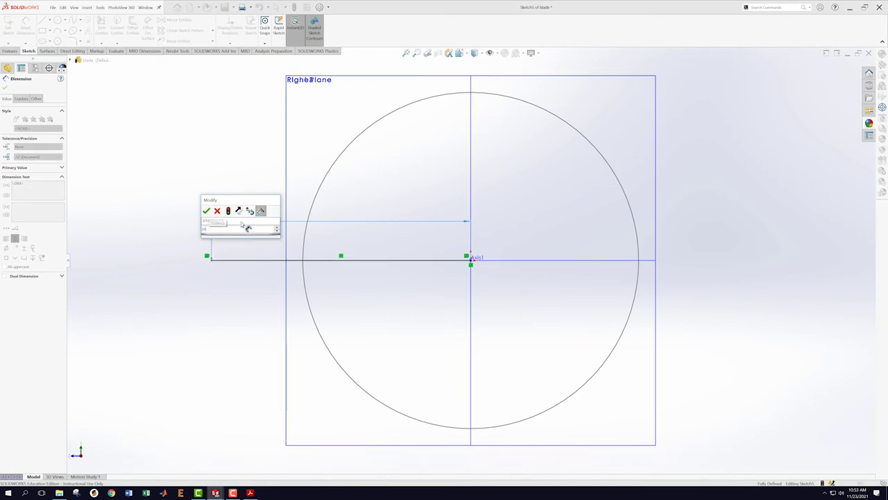
pyautogui.press('Return')
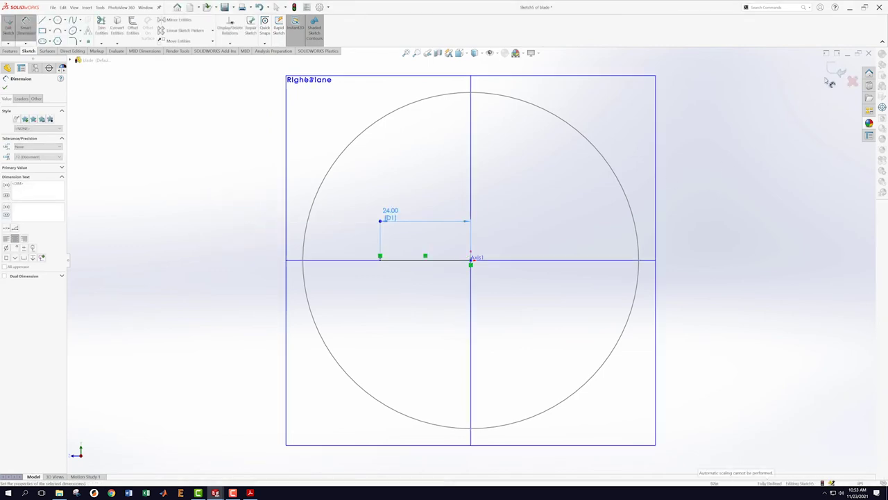
# Consult the drawing for section C-C, set the horizontal line's length to 46.2 in and exit the sketch.
pyautogui.click(251, 493)
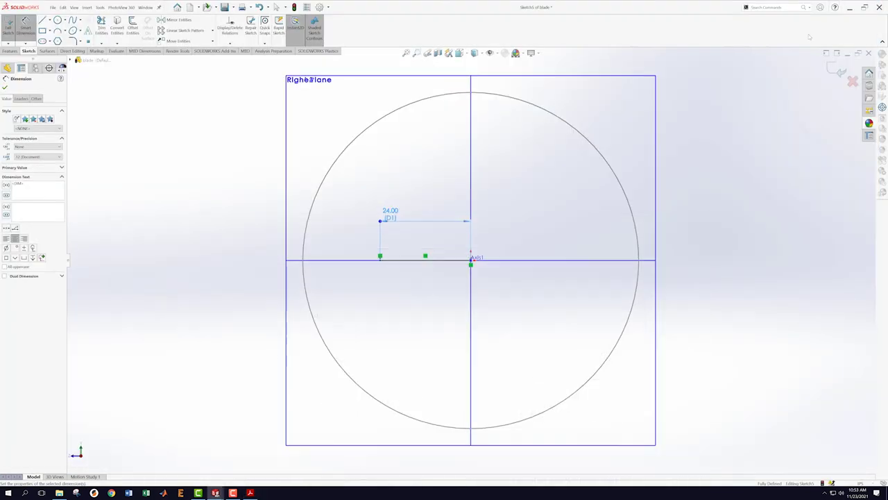
pyautogui.click(839, 7)
pyautogui.scroll(2, 227, 247)
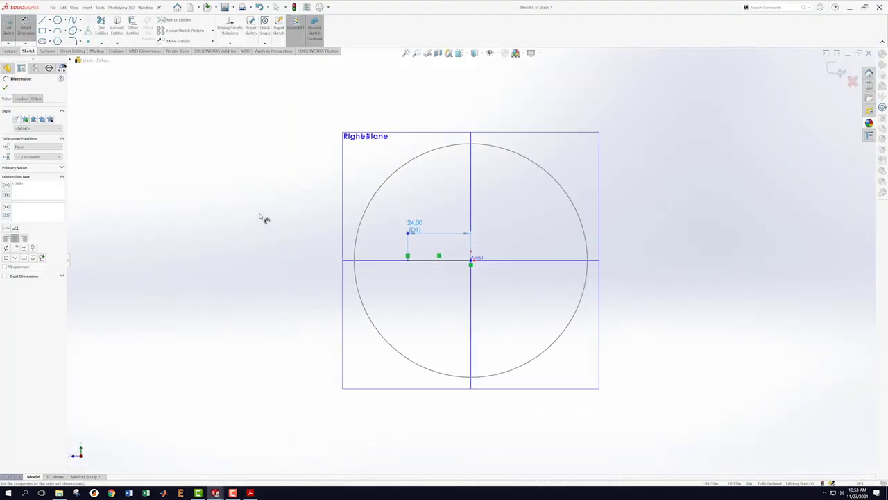
pyautogui.doubleClick(414, 224)
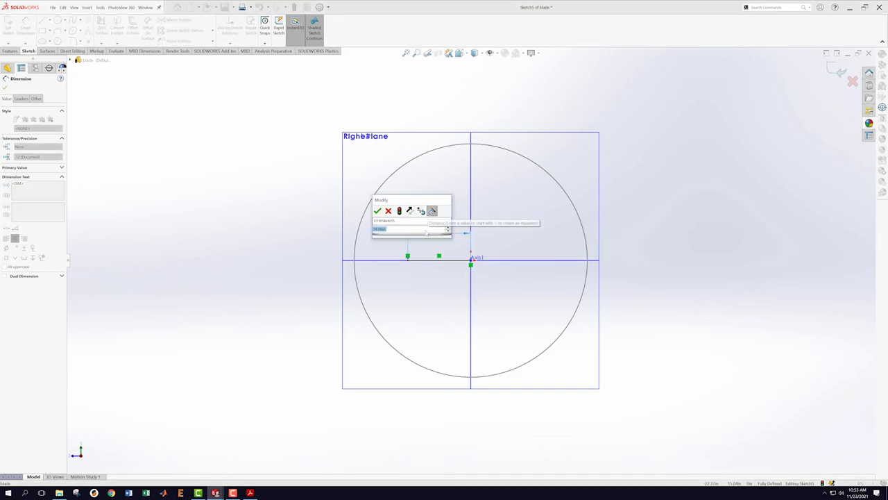
pyautogui.write('46.5')
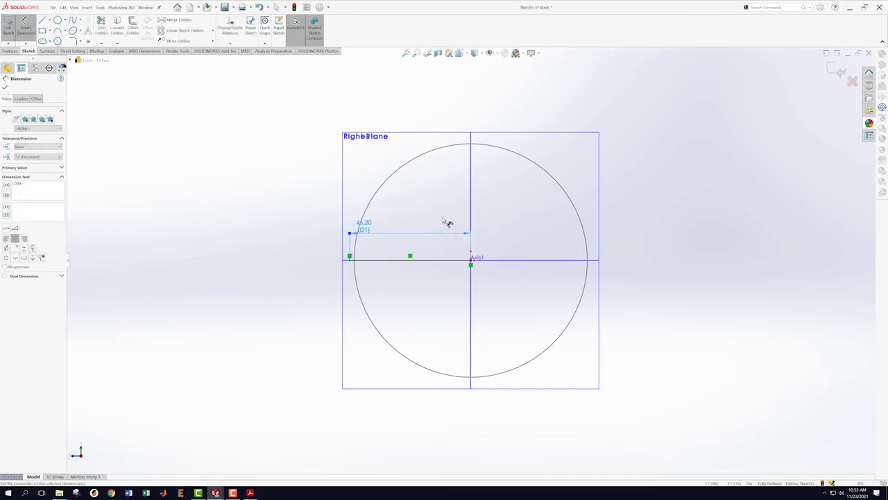
pyautogui.click(837, 70)
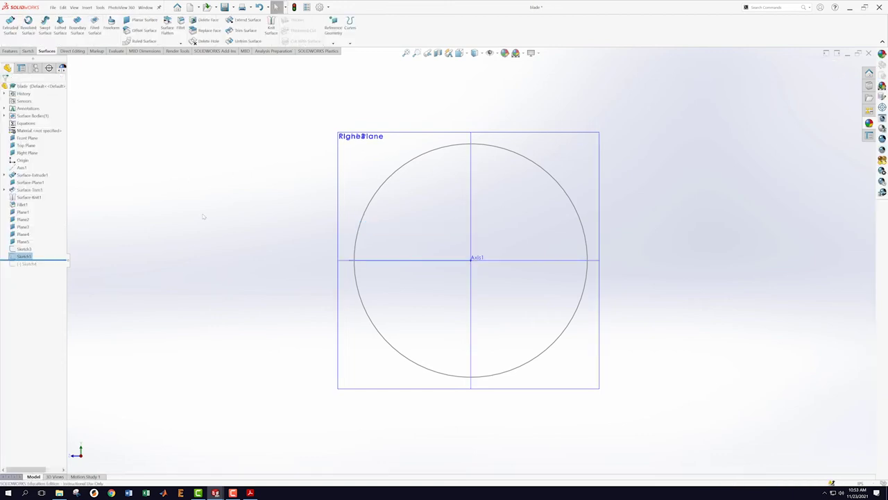
# Roll the model forward to include the SECTION_CC picture sketch and compare the picture with the reference line.
pyautogui.moveTo(204, 216); pyautogui.dragTo(88, 240, button='middle')
pyautogui.moveTo(51, 258); pyautogui.dragTo(50, 268)
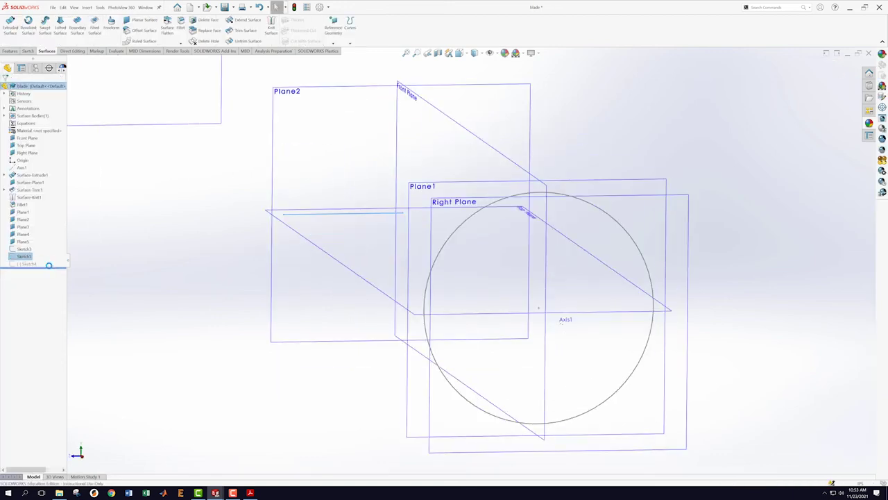
pyautogui.scroll(4, 224, 255)
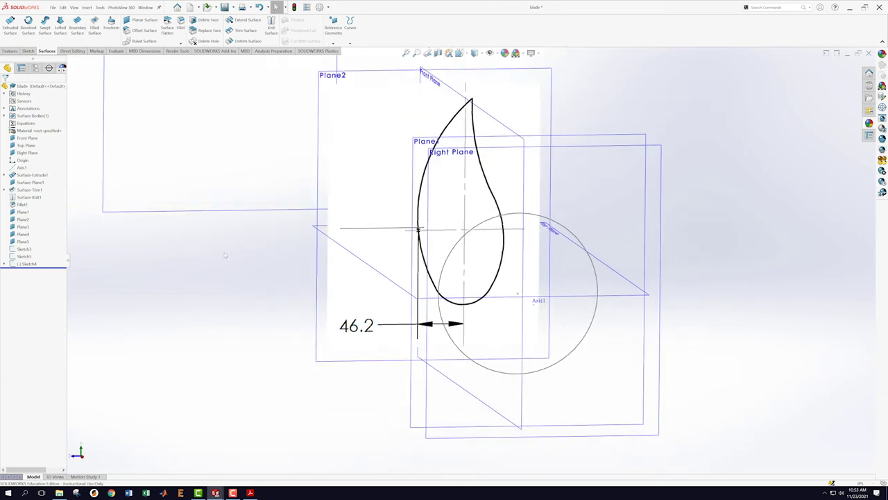
pyautogui.scroll(-1, 232, 253)
pyautogui.scroll(2, 553, 251)
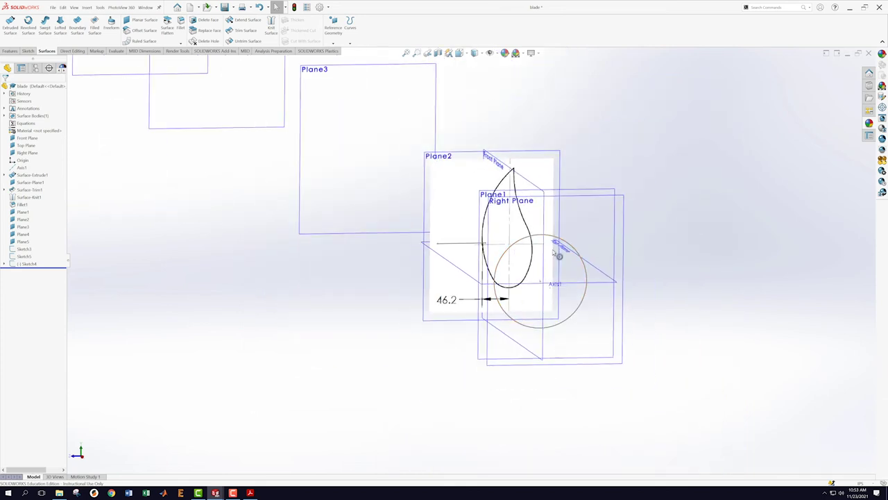
pyautogui.moveTo(599, 242)
pyautogui.mouseDown(button='middle')
pyautogui.moveTo(626, 210)
pyautogui.moveTo(616, 188)
pyautogui.moveTo(627, 226)
pyautogui.mouseUp(button='middle')
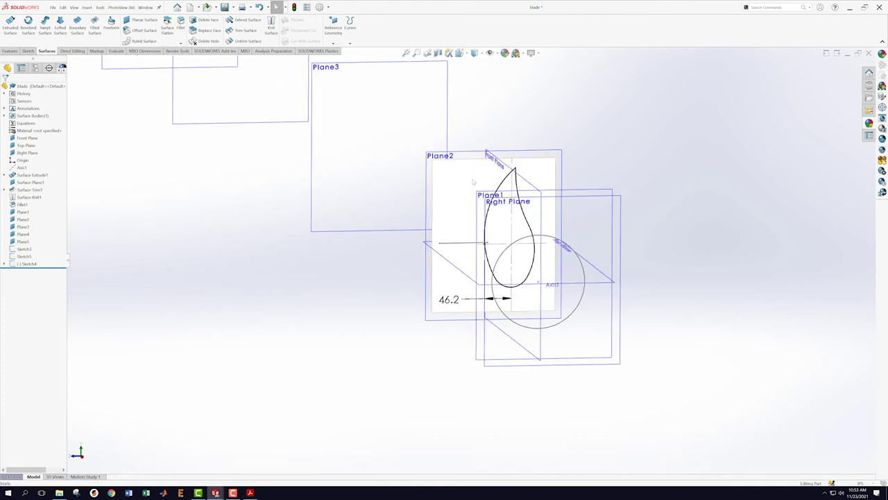
# Open the section picture sketch on Plane2 for editing, view it head-on and delete its SECTION_CC picture.
pyautogui.rightClick(35, 263)
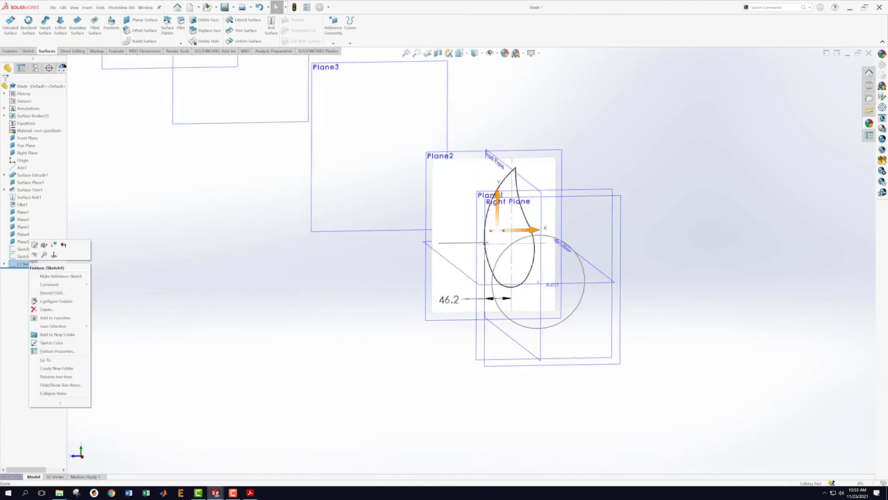
pyautogui.click(45, 254)
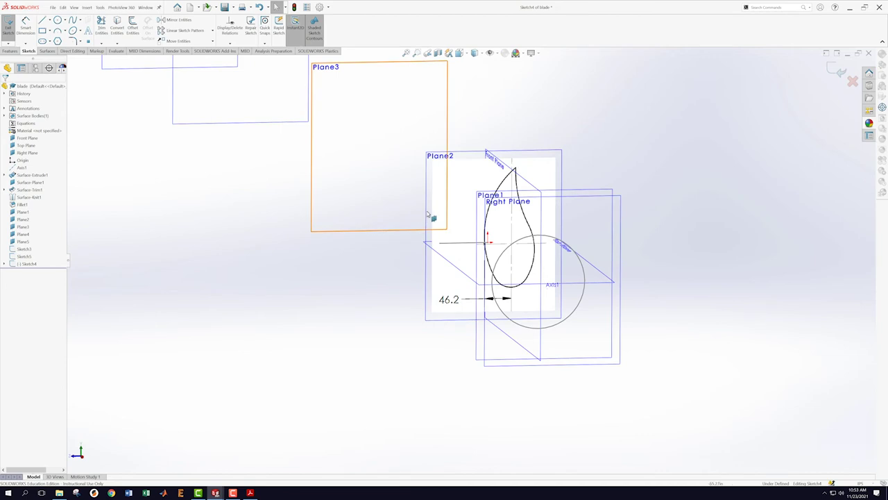
pyautogui.click(5, 263)
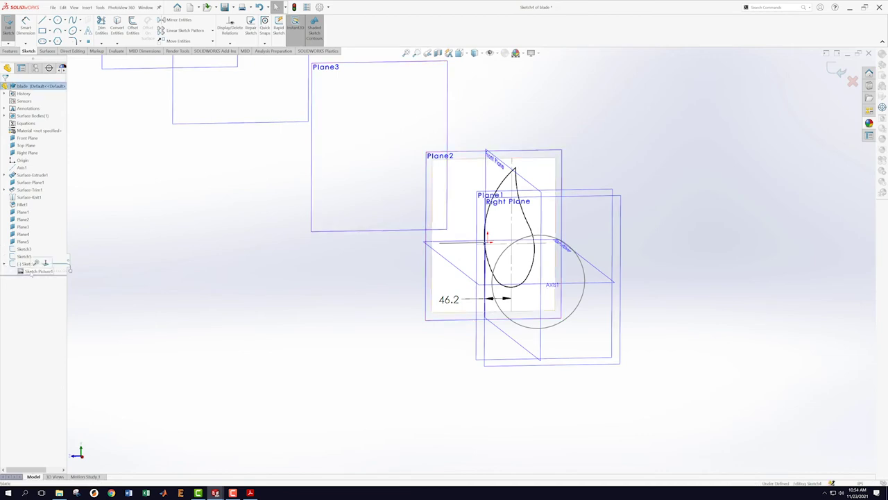
pyautogui.rightClick(31, 271)
pyautogui.click(349, 232)
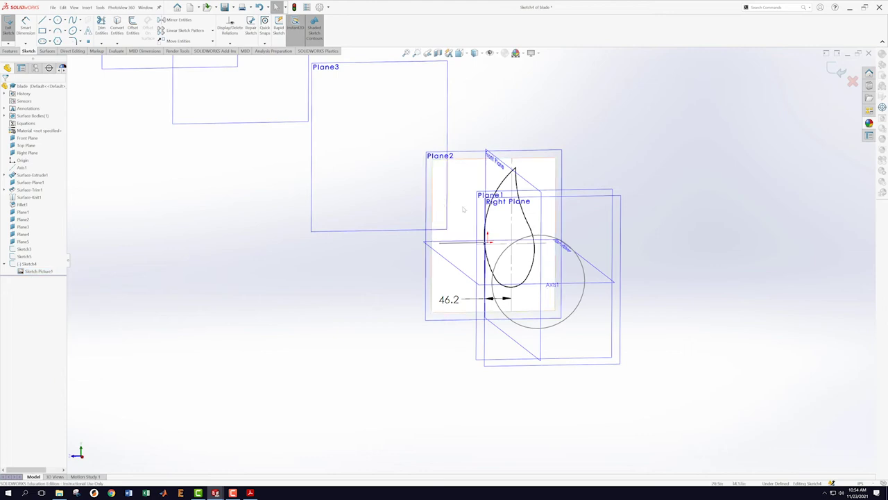
pyautogui.rightClick(27, 263)
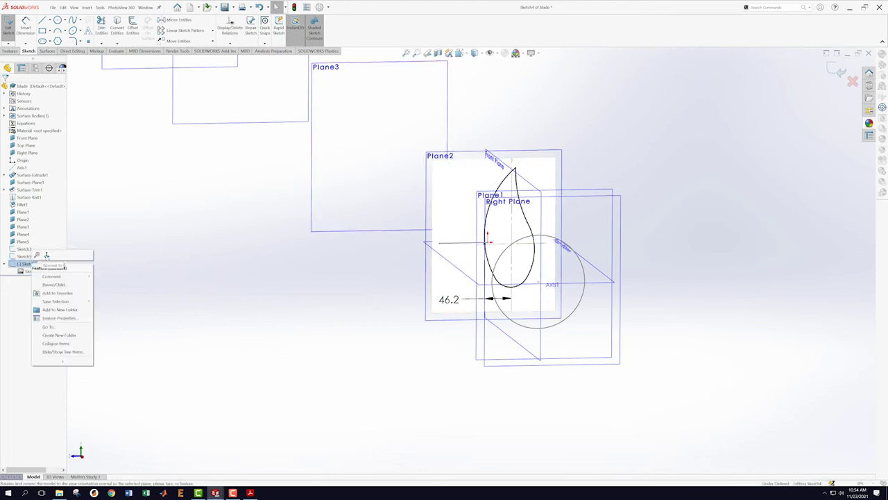
pyautogui.click(48, 258)
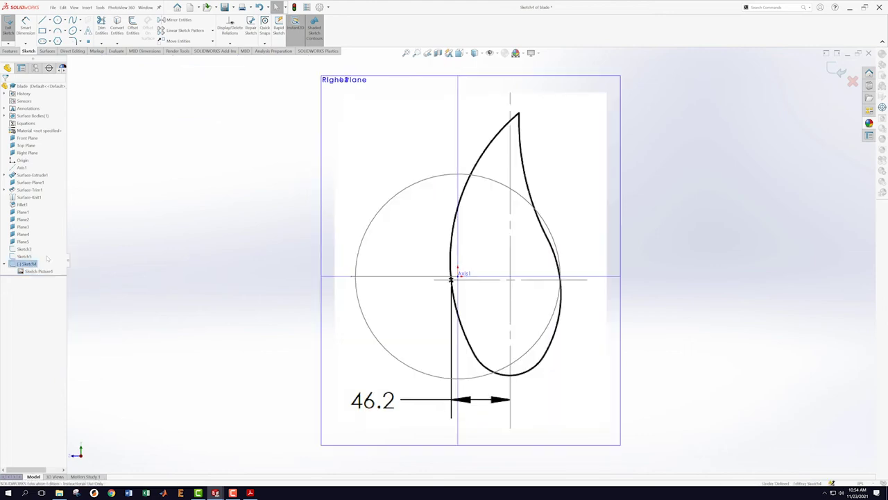
pyautogui.doubleClick(547, 210)
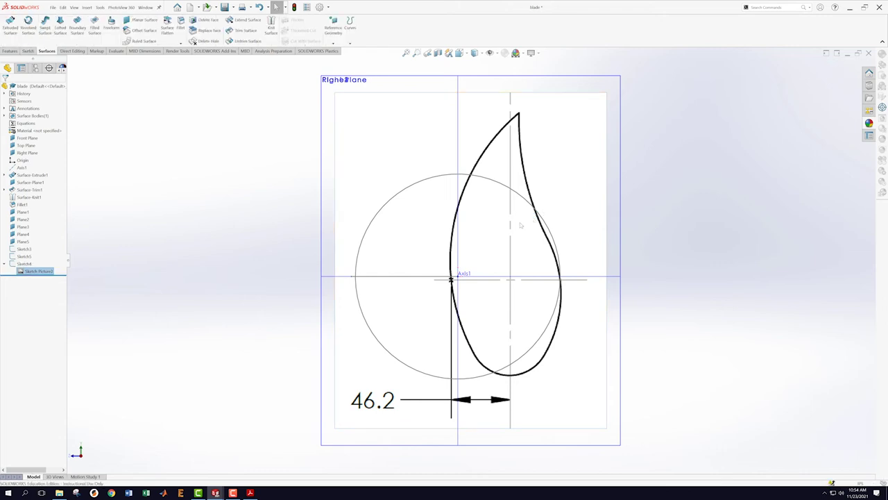
pyautogui.press('Delete')
pyautogui.click(345, 247)
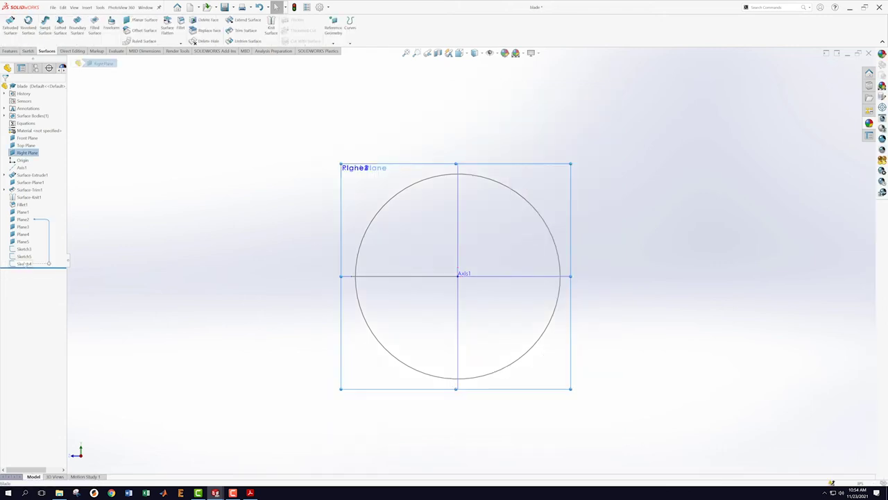
# Reopen the former picture sketch on Plane2, check it for remaining geometry and exit it.
pyautogui.rightClick(28, 263)
pyautogui.click(30, 245)
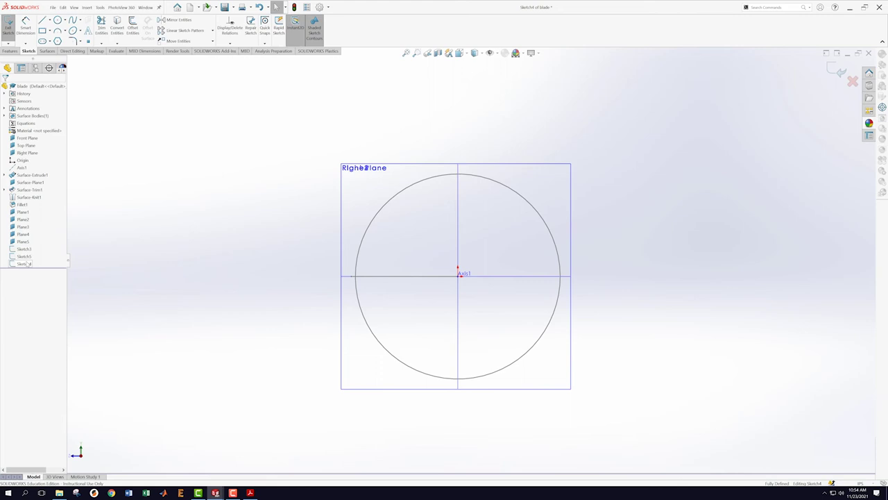
pyautogui.scroll(1, 212, 217)
pyautogui.moveTo(211, 217); pyautogui.dragTo(279, 242, button='middle')
pyautogui.rightClick(25, 263)
pyautogui.click(592, 111)
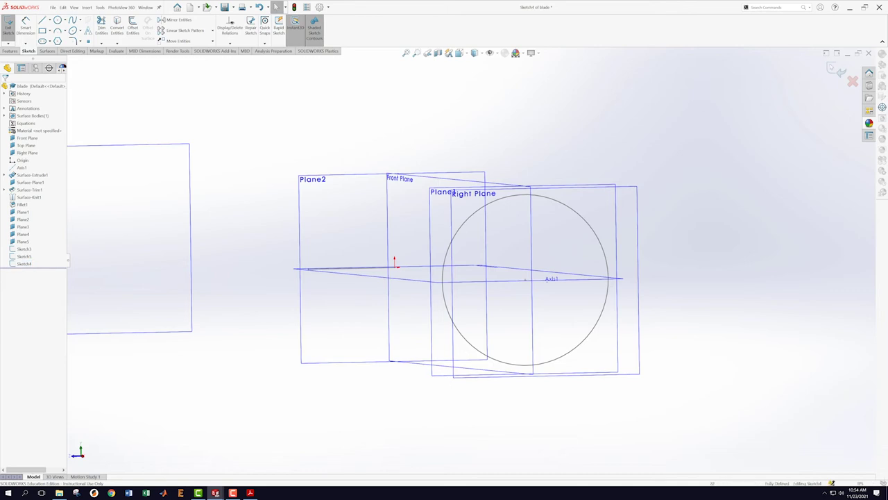
pyautogui.click(841, 71)
# Examine which geometry belongs to the circle sketch on Plane1 and the reference line sketch on Plane2.
pyautogui.scroll(2, 198, 292)
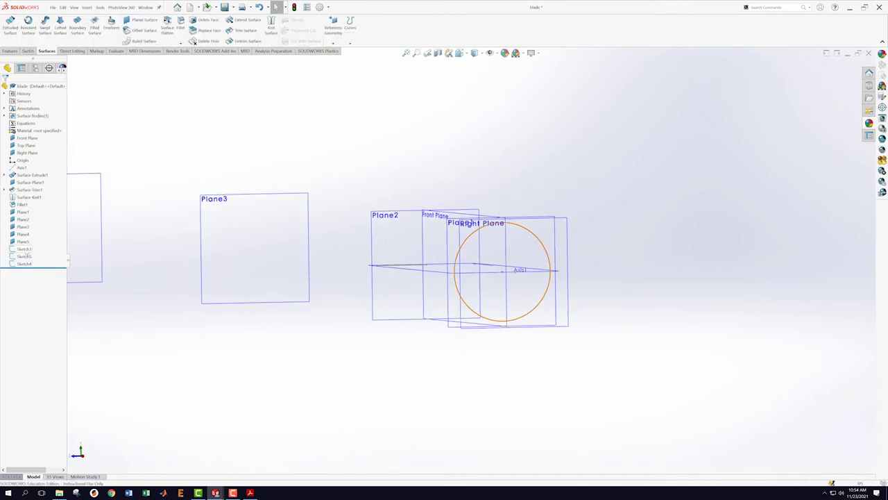
pyautogui.click(24, 248)
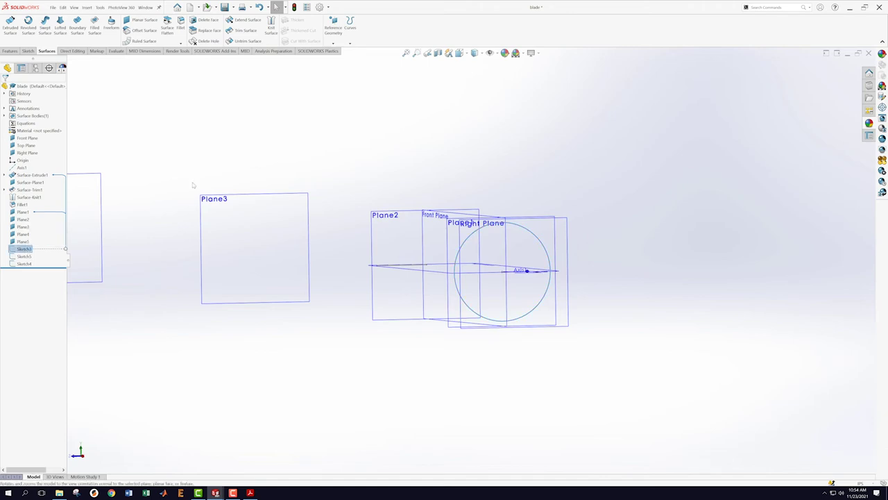
pyautogui.moveTo(177, 189); pyautogui.dragTo(195, 211, button='middle')
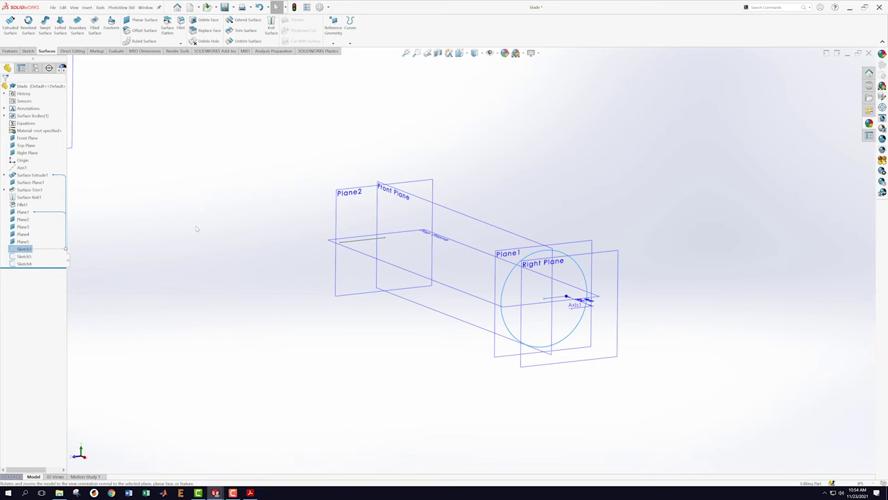
pyautogui.scroll(-8, 569, 300)
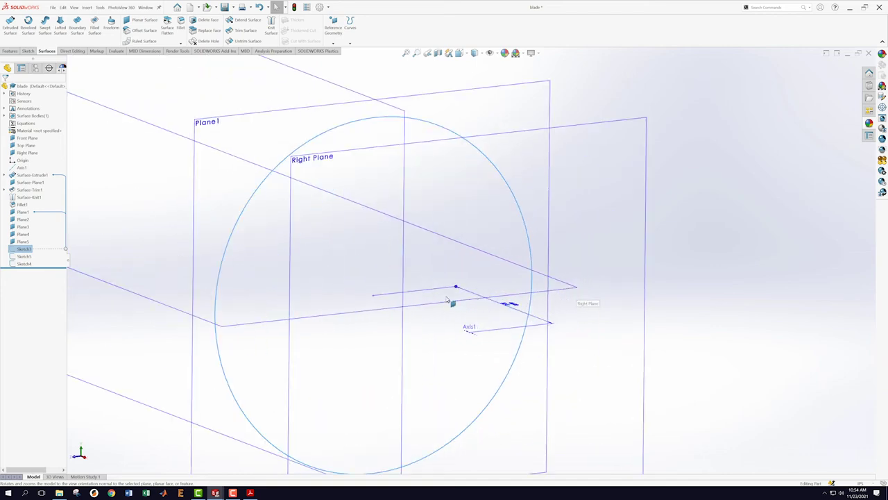
pyautogui.scroll(6, 33, 253)
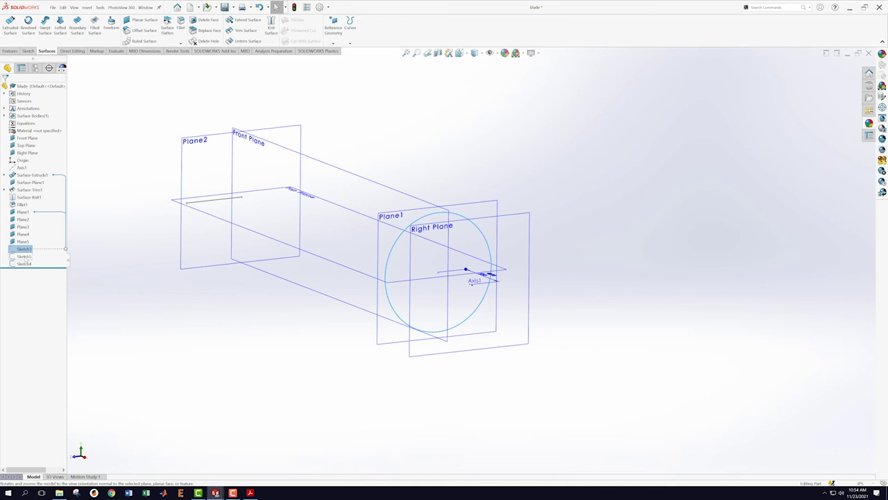
pyautogui.click(25, 256)
pyautogui.click(108, 221)
pyautogui.click(24, 256)
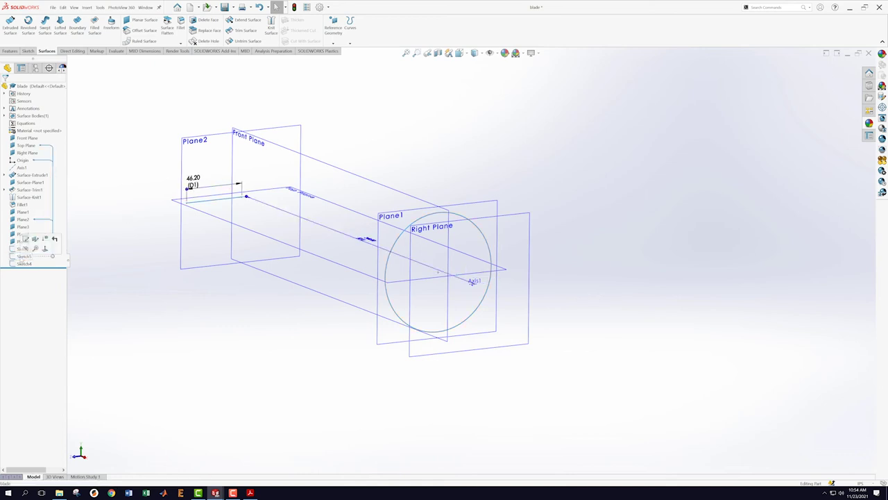
# Delete the former picture sketch on Plane2, keeping the circle and reference line sketches.
pyautogui.click(24, 264)
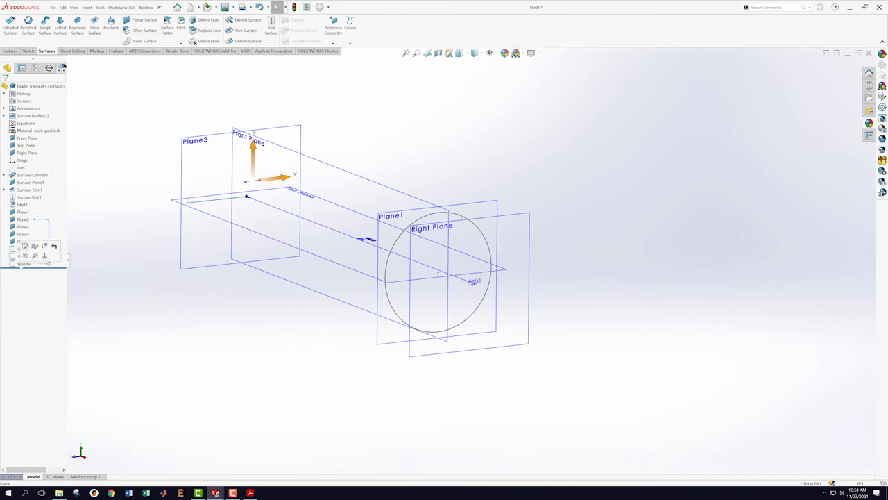
pyautogui.rightClick(22, 264)
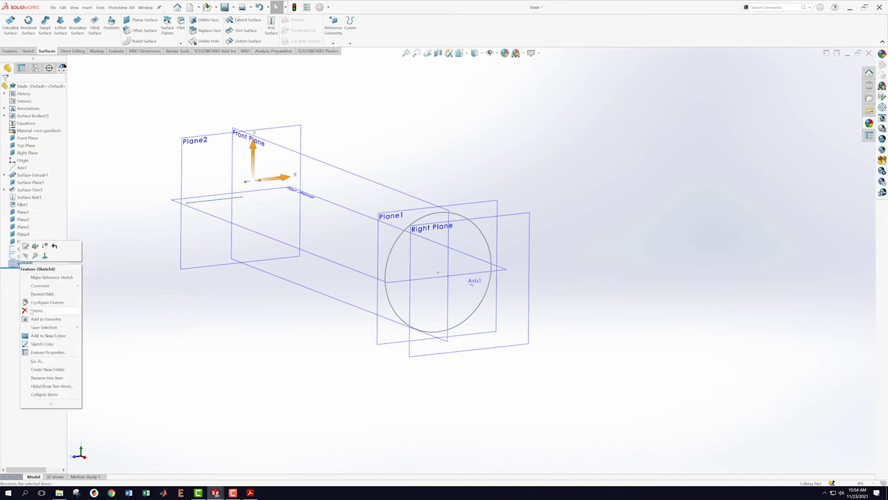
pyautogui.click(37, 310)
pyautogui.click(277, 64)
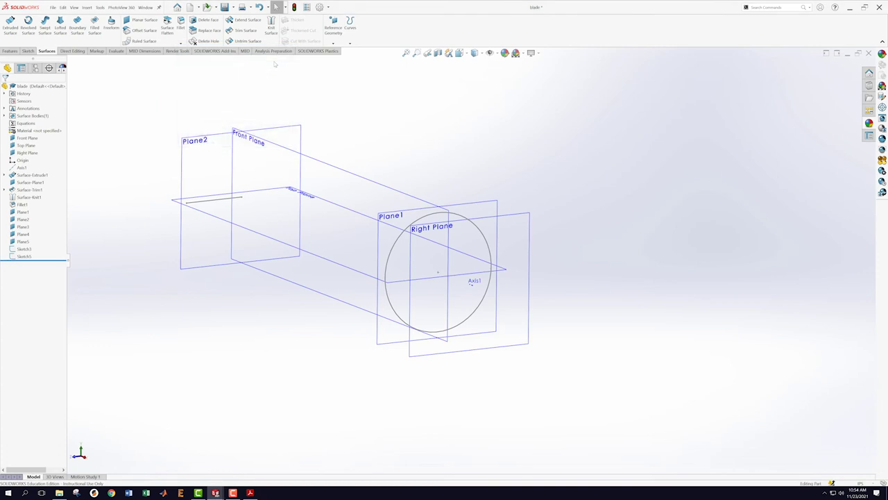
# Start a new sketch on Plane2 and insert the SECTION_CC image as a sketch picture.
pyautogui.rightClick(207, 144)
pyautogui.click(219, 127)
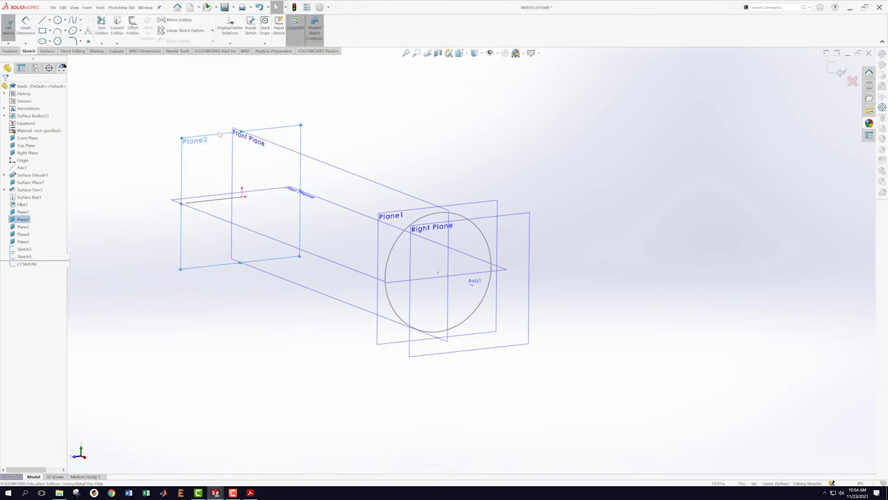
pyautogui.click(100, 7)
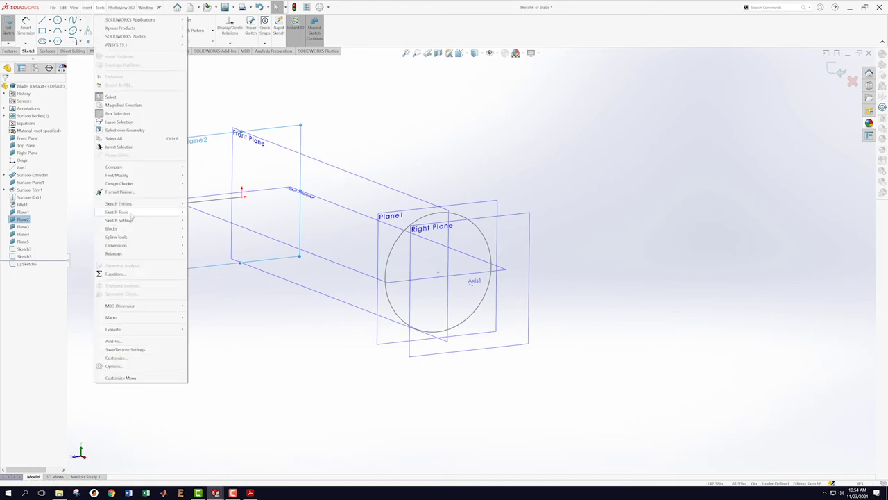
pyautogui.moveTo(132, 211)
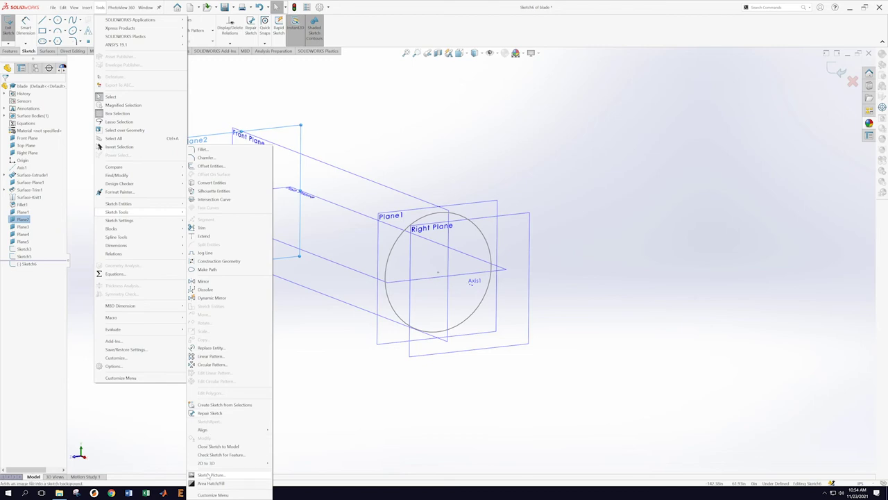
pyautogui.click(209, 474)
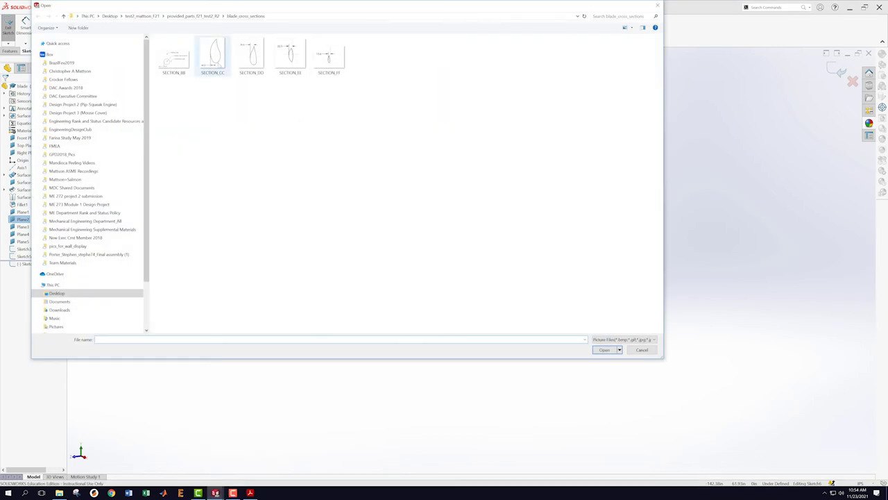
pyautogui.click(221, 63)
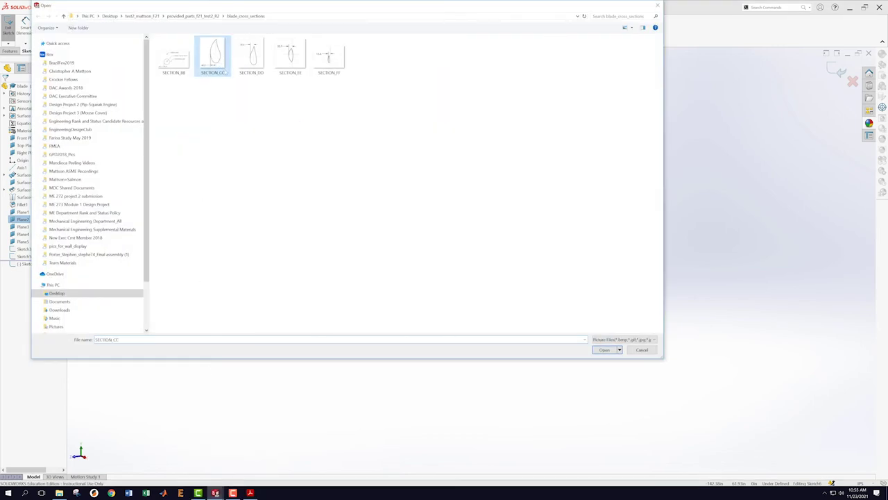
pyautogui.click(605, 349)
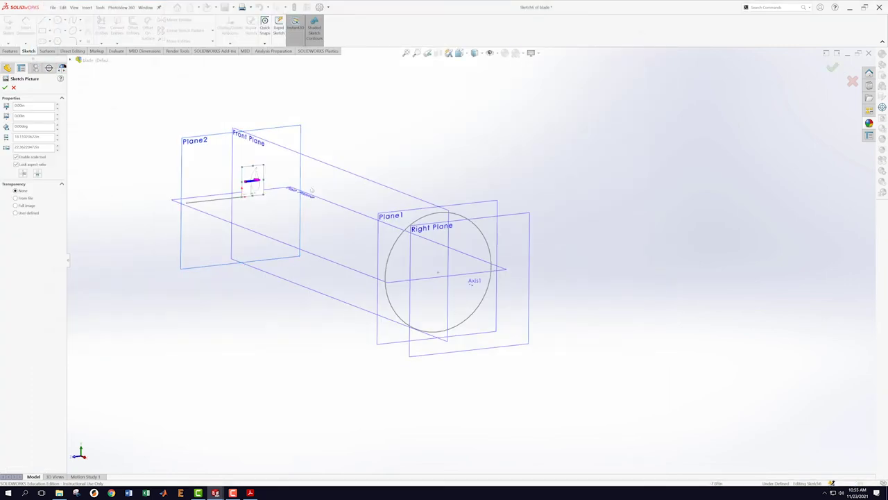
# Enlarge the picture to about 91.6 in wide, switch to the Right view and align its centerlines with the origin.
pyautogui.moveTo(241, 197)
pyautogui.mouseDown()
pyautogui.moveTo(159, 257)
pyautogui.moveTo(167, 223)
pyautogui.moveTo(193, 217)
pyautogui.mouseUp()
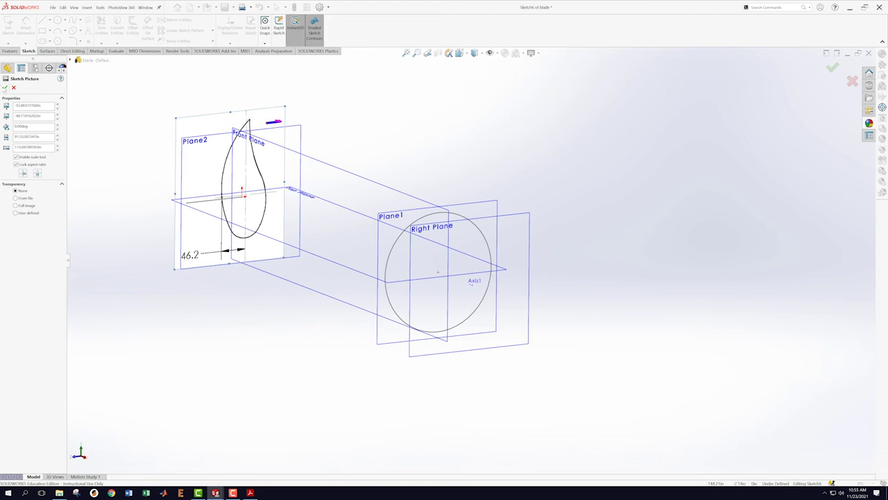
pyautogui.click(469, 56)
pyautogui.click(408, 332)
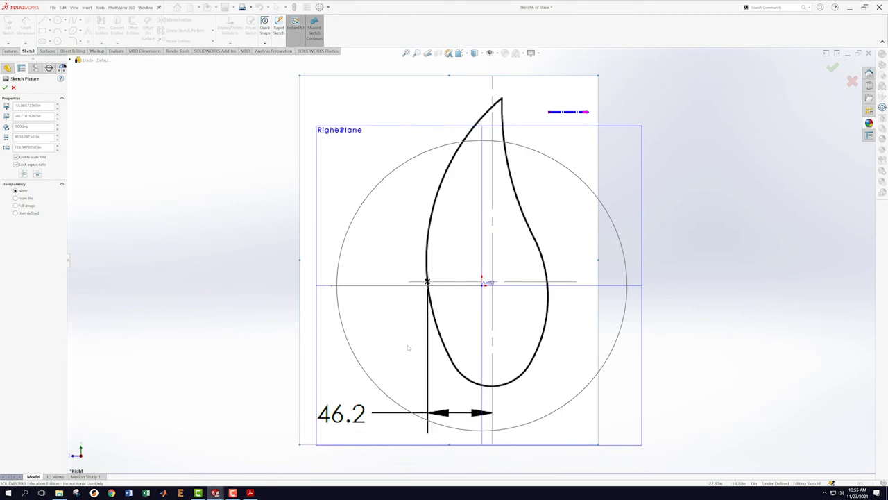
pyautogui.scroll(-2, 563, 294)
pyautogui.moveTo(541, 222)
pyautogui.mouseDown()
pyautogui.moveTo(514, 225)
pyautogui.moveTo(524, 227)
pyautogui.mouseUp()
pyautogui.scroll(-4, 519, 277)
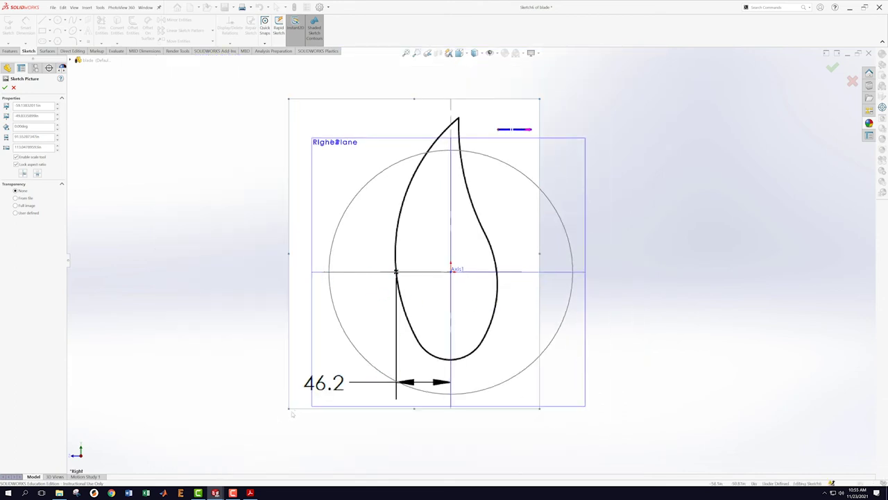
# Enlarge the section picture in stages to about 225 in wide, realigning its centerlines with the origin each time.
pyautogui.moveTo(289, 408); pyautogui.dragTo(142, 479)
pyautogui.moveTo(243, 377); pyautogui.dragTo(294, 280)
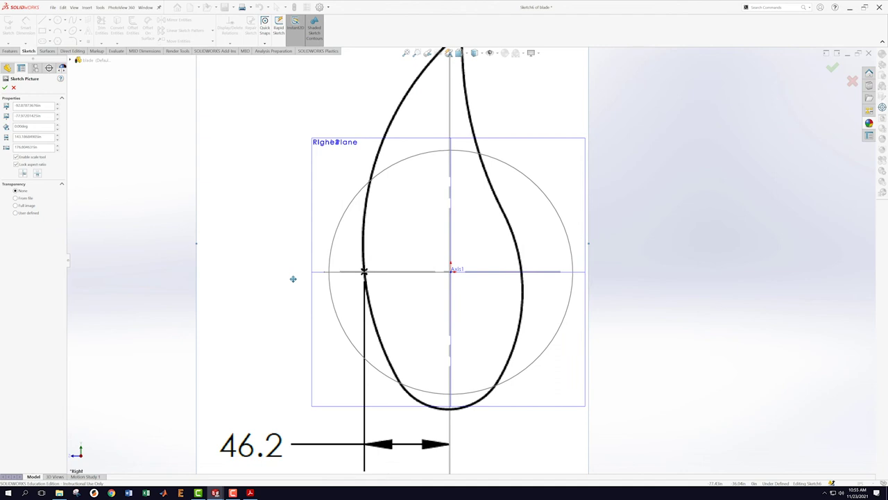
pyautogui.scroll(4, 286, 346)
pyautogui.moveTo(343, 370)
pyautogui.mouseDown()
pyautogui.moveTo(291, 389)
pyautogui.moveTo(236, 494)
pyautogui.mouseUp()
pyautogui.moveTo(324, 375); pyautogui.dragTo(367, 301)
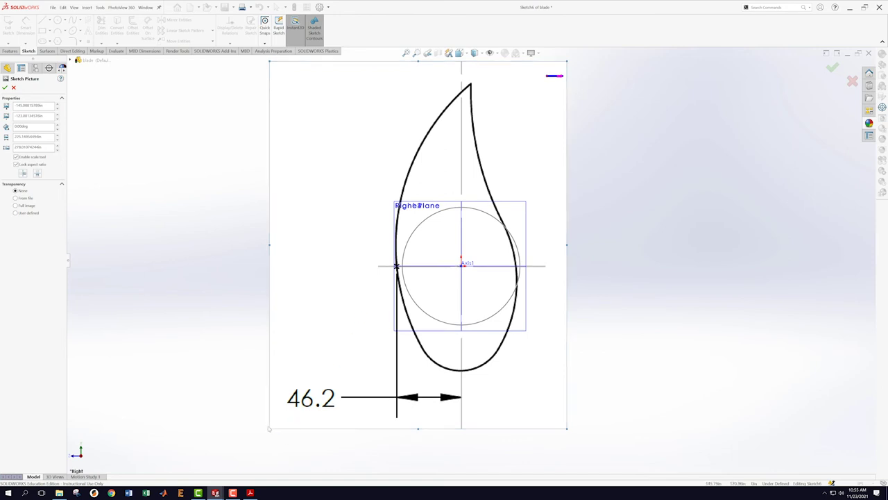
# Reduce the section picture to about 270 in high, recenter it on the origin and check its fit to the reference line.
pyautogui.moveTo(270, 427); pyautogui.dragTo(278, 417)
pyautogui.moveTo(347, 324); pyautogui.dragTo(343, 329)
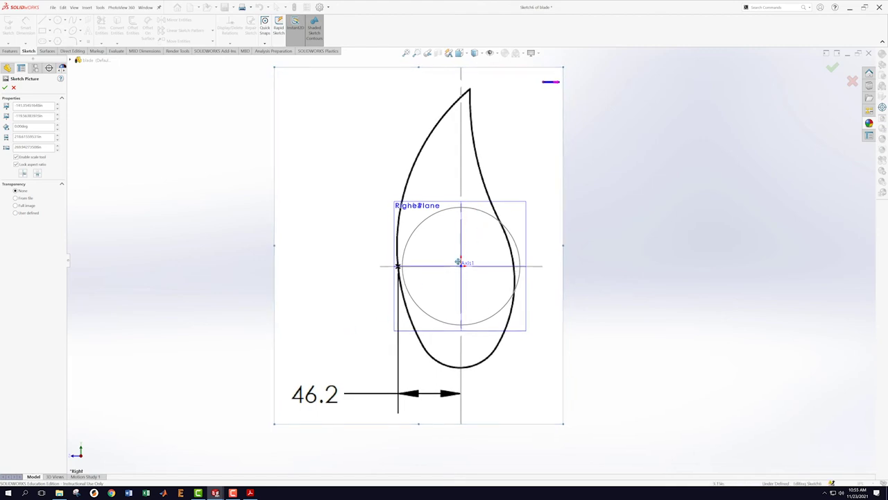
pyautogui.scroll(-6, 416, 272)
pyautogui.scroll(-3, 416, 275)
pyautogui.scroll(9, 416, 272)
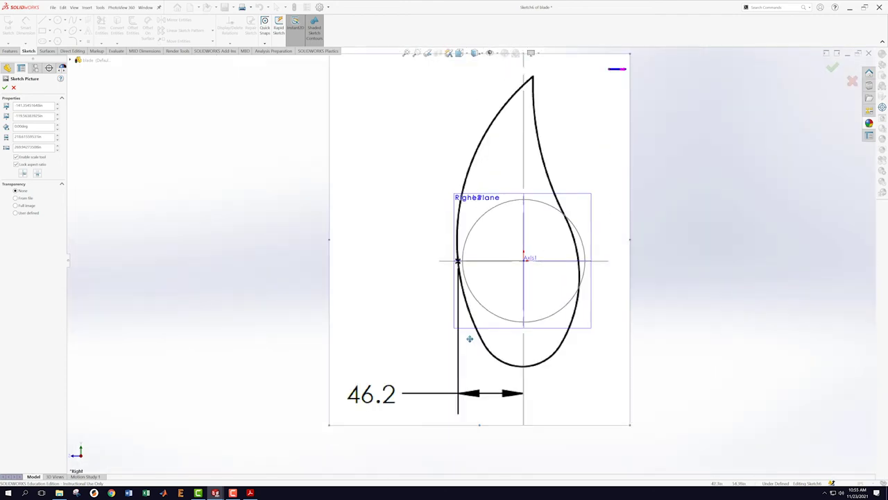
pyautogui.scroll(1, 470, 340)
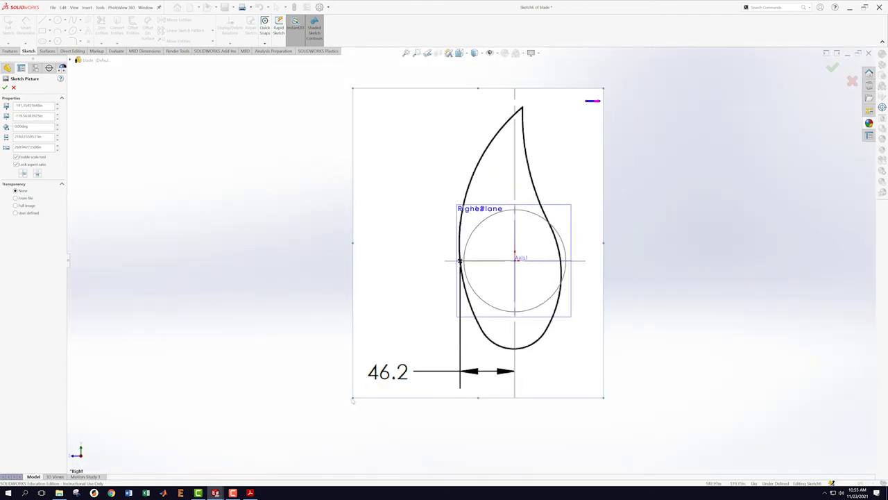
# Reduce the section picture further to about 261 in high, recenter it on the origin and compare its 46.2 mark with the reference line.
pyautogui.moveTo(351, 398); pyautogui.dragTo(366, 387)
pyautogui.moveTo(393, 331); pyautogui.dragTo(391, 337)
pyautogui.scroll(-8, 484, 251)
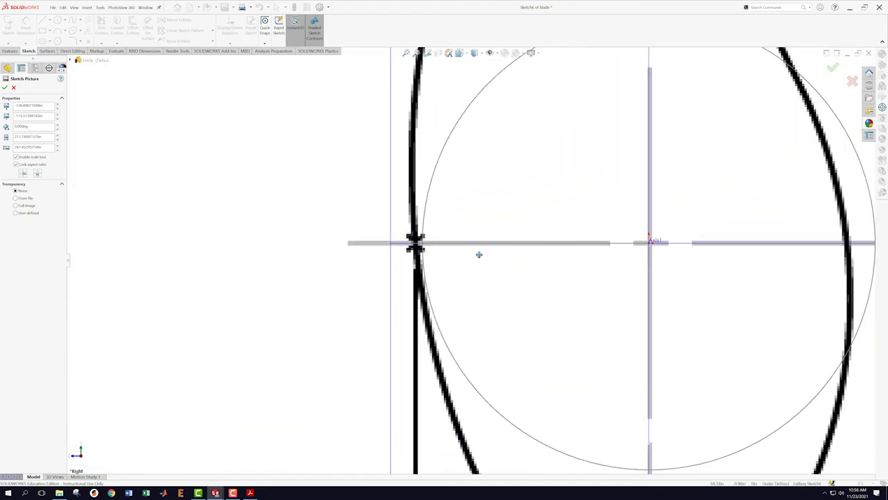
pyautogui.scroll(10, 488, 267)
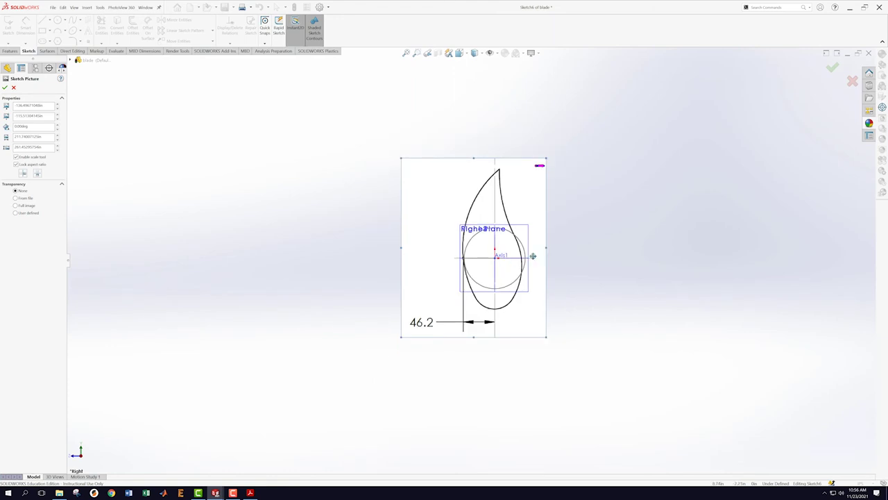
# Accept the scaled section picture, check its placement among the planes and close its sketch on Plane2.
pyautogui.click(833, 68)
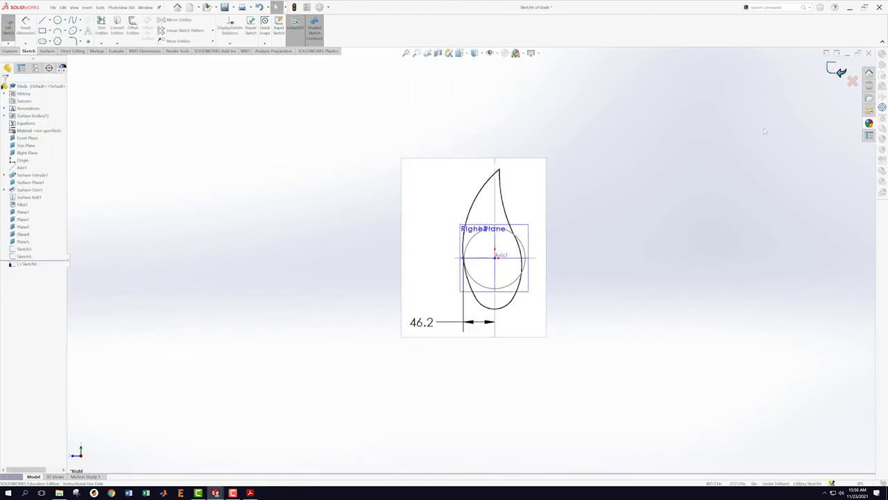
pyautogui.moveTo(654, 211)
pyautogui.mouseDown(button='middle')
pyautogui.moveTo(638, 181)
pyautogui.moveTo(696, 222)
pyautogui.mouseUp(button='middle')
pyautogui.scroll(3, 471, 259)
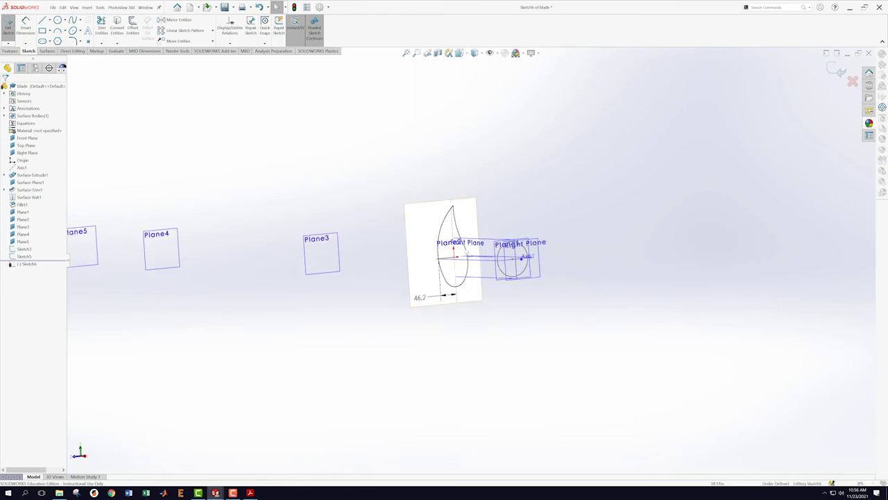
pyautogui.keyDown('ctrl'); pyautogui.moveTo(317, 246); pyautogui.dragTo(324, 256, button='middle'); pyautogui.keyUp('ctrl')
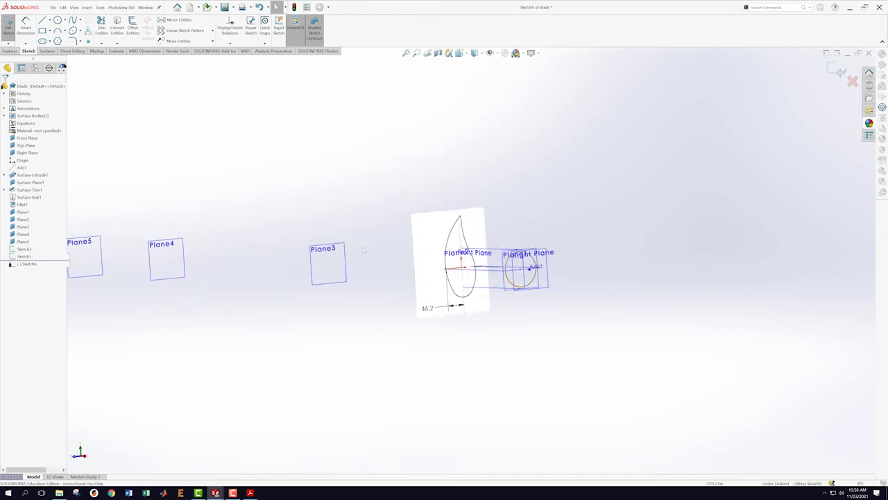
pyautogui.scroll(-3, 479, 236)
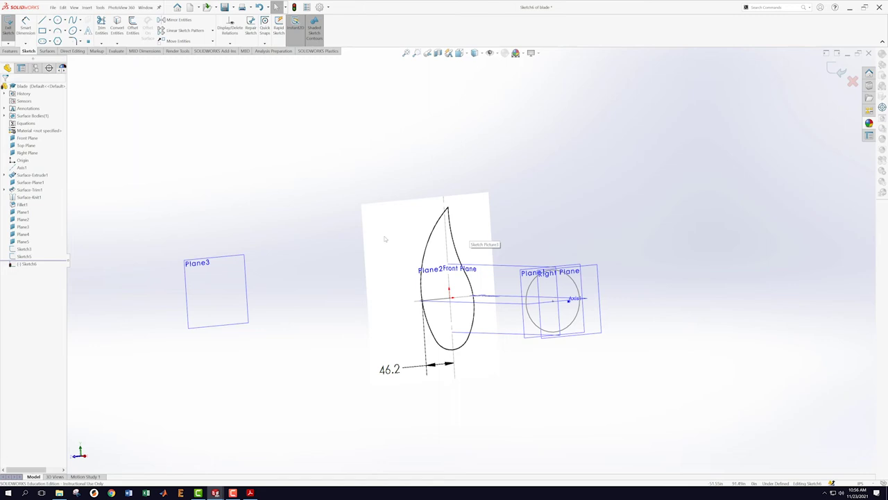
pyautogui.moveTo(335, 236)
pyautogui.mouseDown(button='middle')
pyautogui.moveTo(410, 246)
pyautogui.moveTo(425, 262)
pyautogui.mouseUp(button='middle')
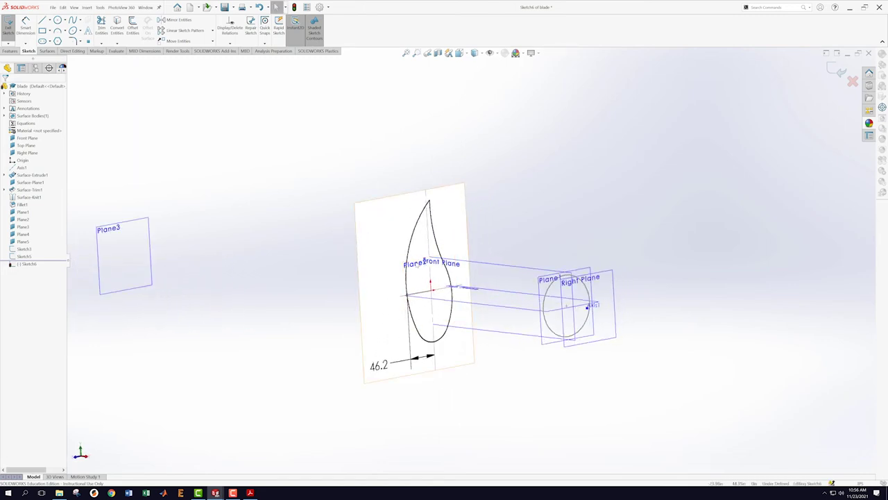
pyautogui.rightClick(420, 266)
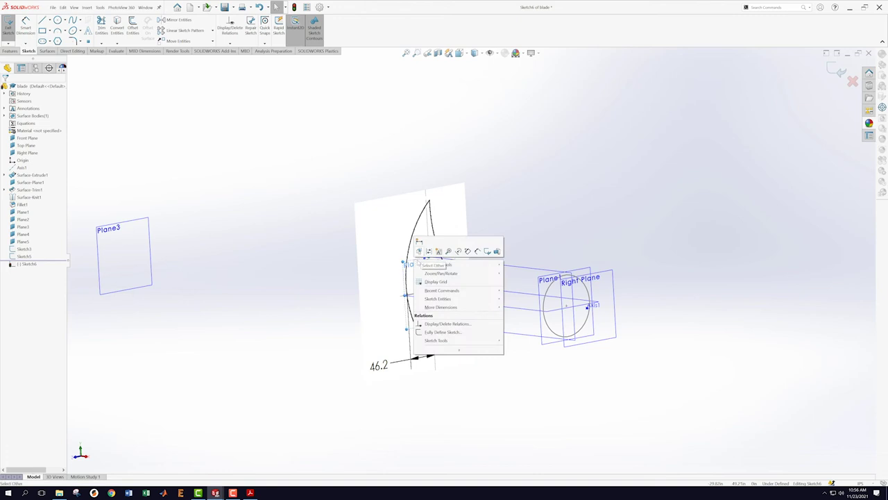
pyautogui.press('Escape')
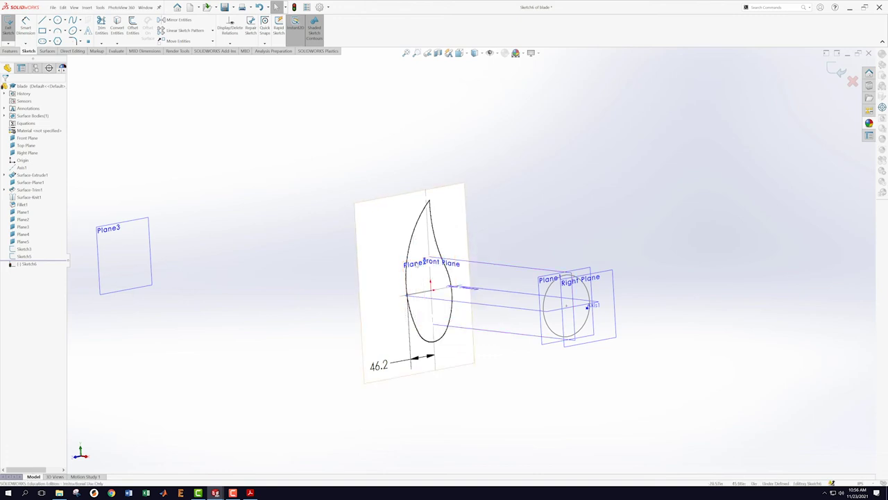
pyautogui.rightClick(421, 263)
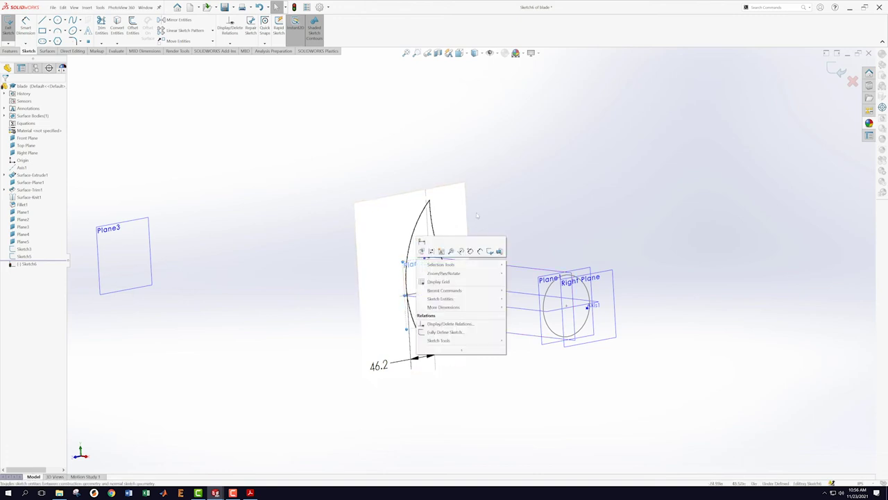
pyautogui.click(523, 174)
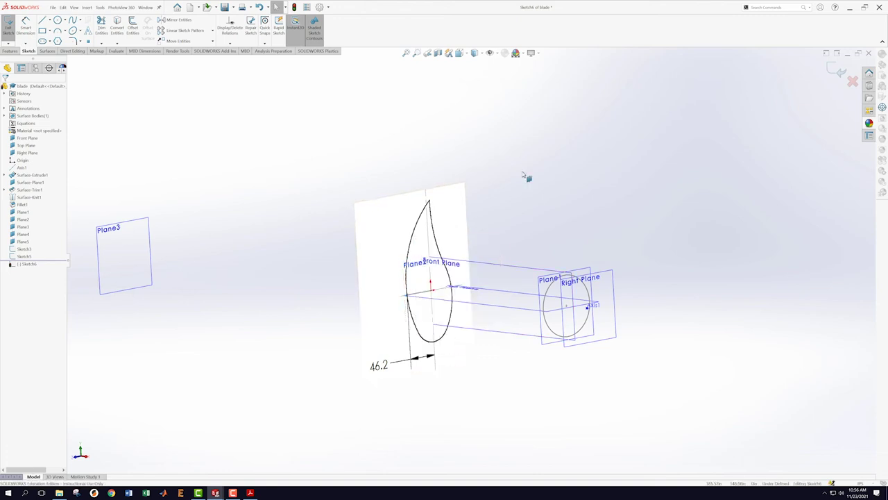
pyautogui.click(835, 69)
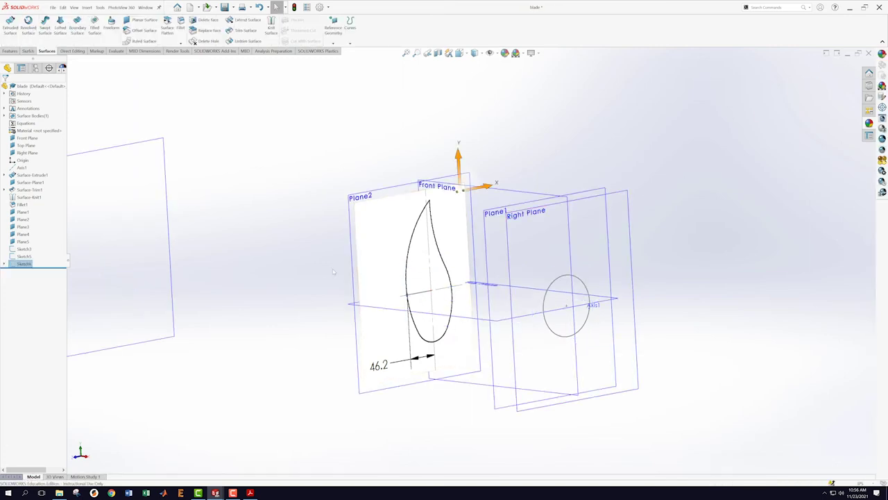
# Start a new sketch on Plane2, viewed normal, and trace the section's upper left edge with a three-point arc from the tip to the 46.2 reference point.
pyautogui.rightClick(22, 219)
pyautogui.click(23, 211)
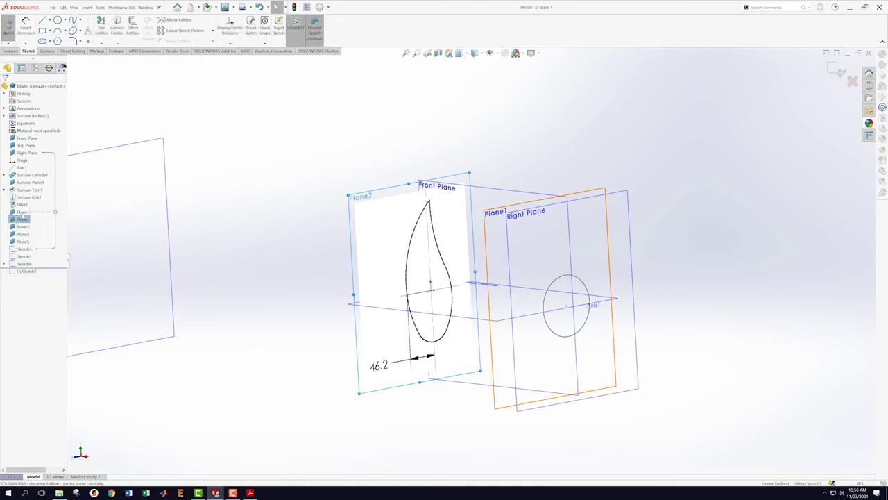
pyautogui.rightClick(26, 271)
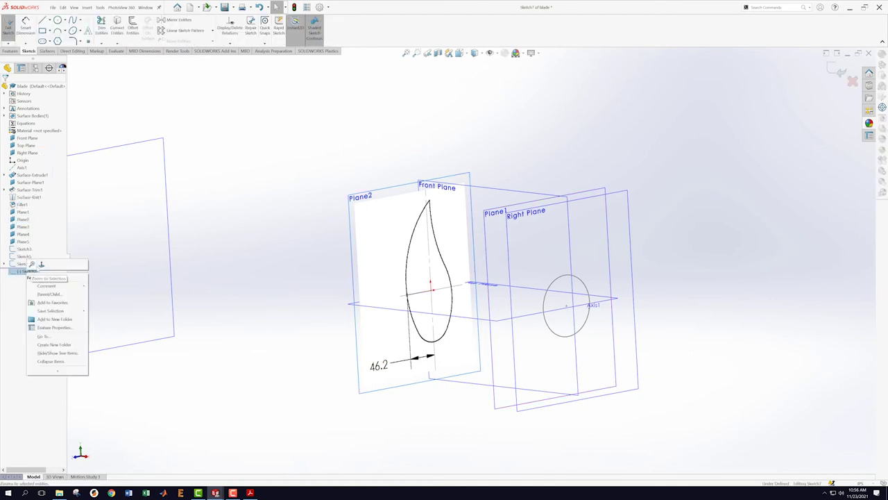
pyautogui.click(41, 264)
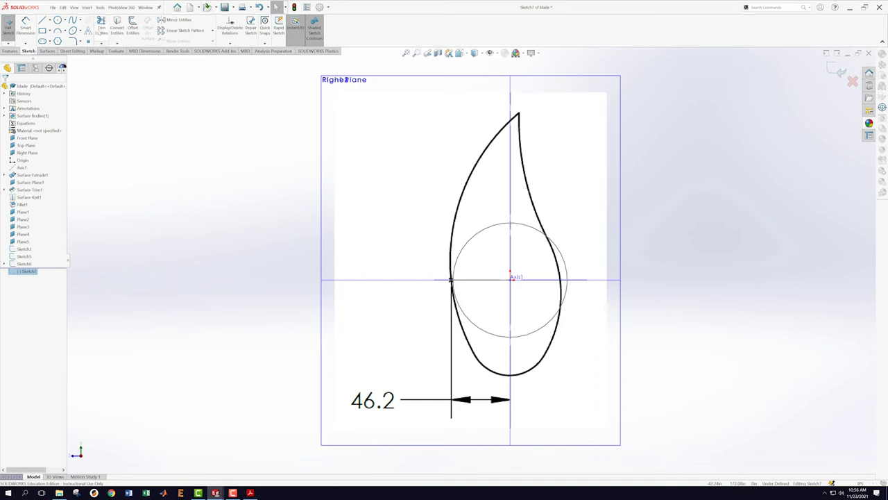
pyautogui.click(59, 31)
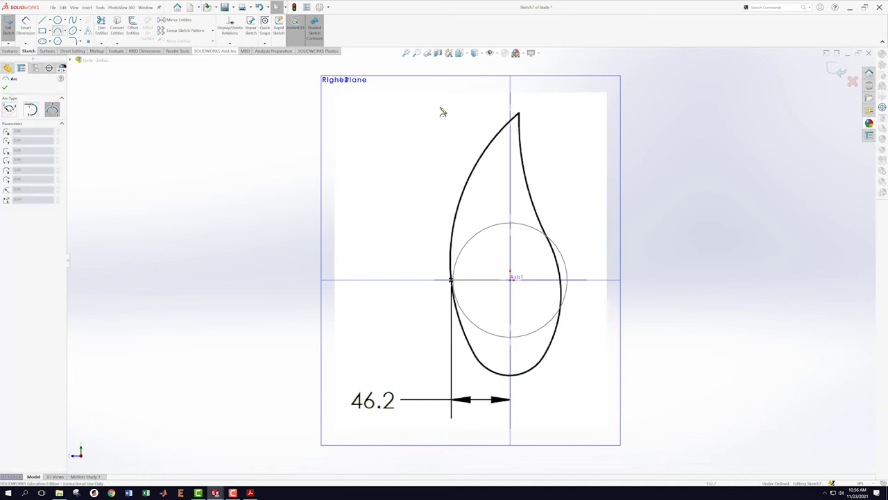
pyautogui.click(519, 114)
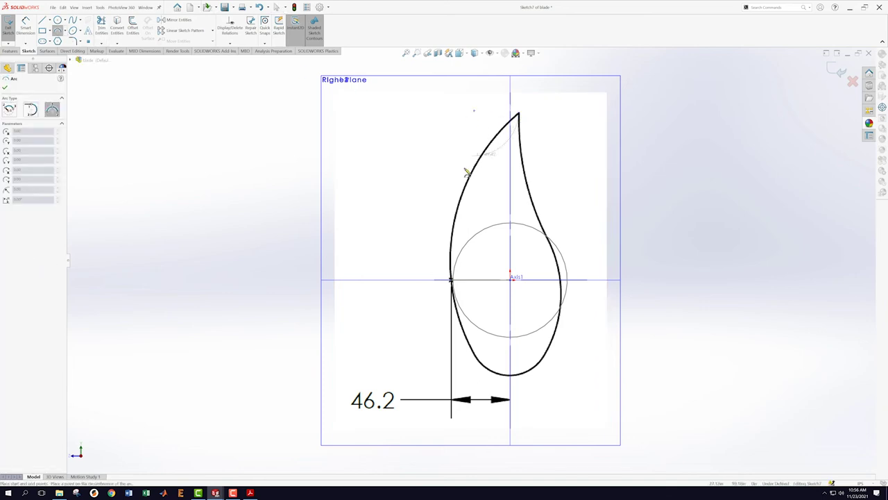
pyautogui.click(452, 280)
pyautogui.click(451, 253)
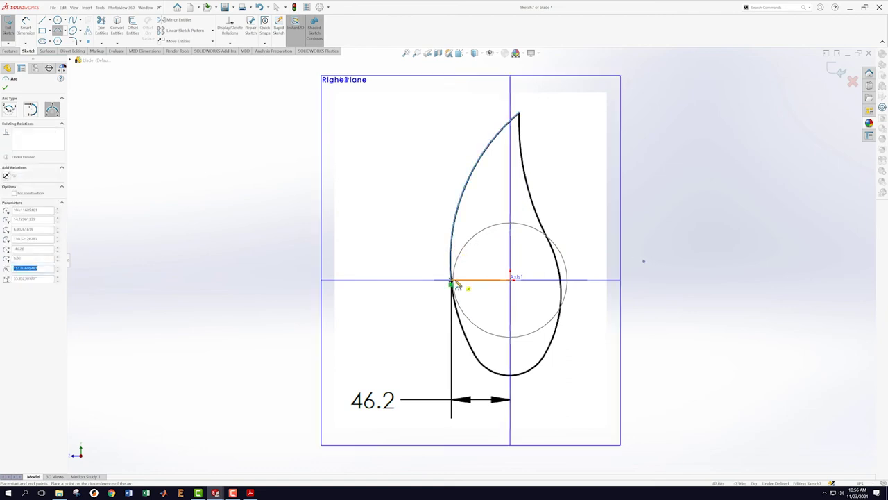
# Trace the section's lower left edge and rounded bottom with two connected three-point arcs.
pyautogui.click(451, 281)
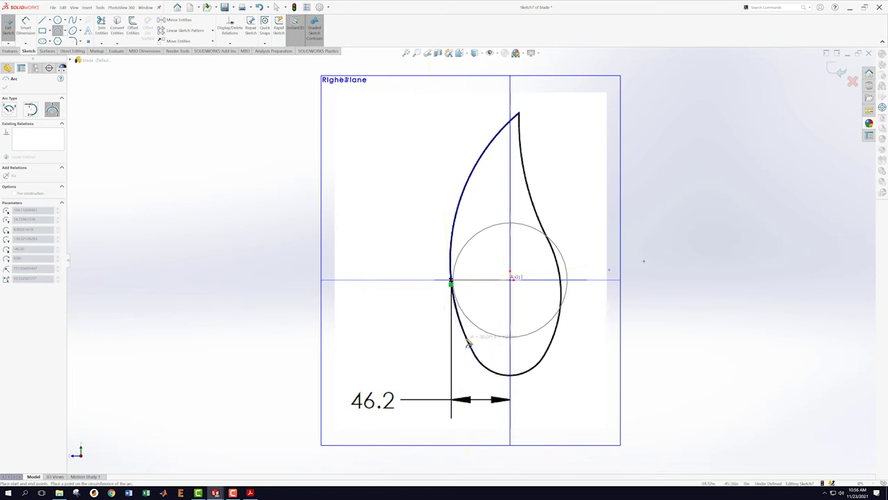
pyautogui.click(468, 342)
pyautogui.click(486, 371)
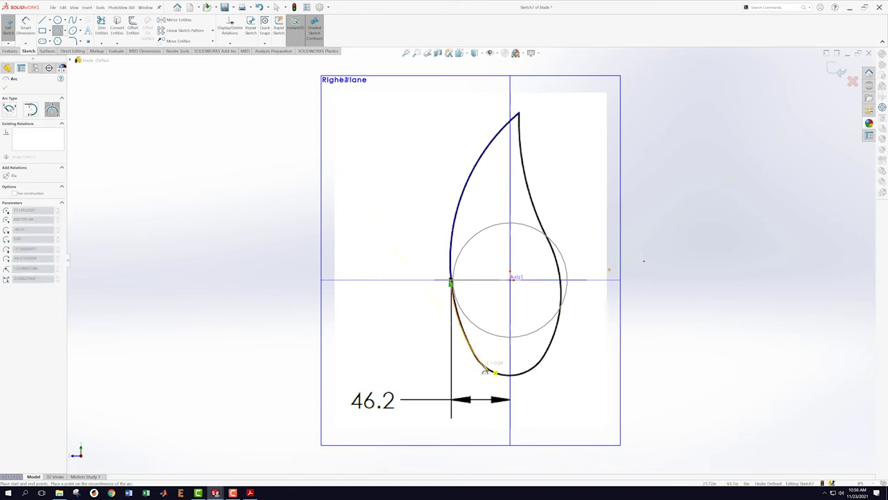
pyautogui.click(535, 373)
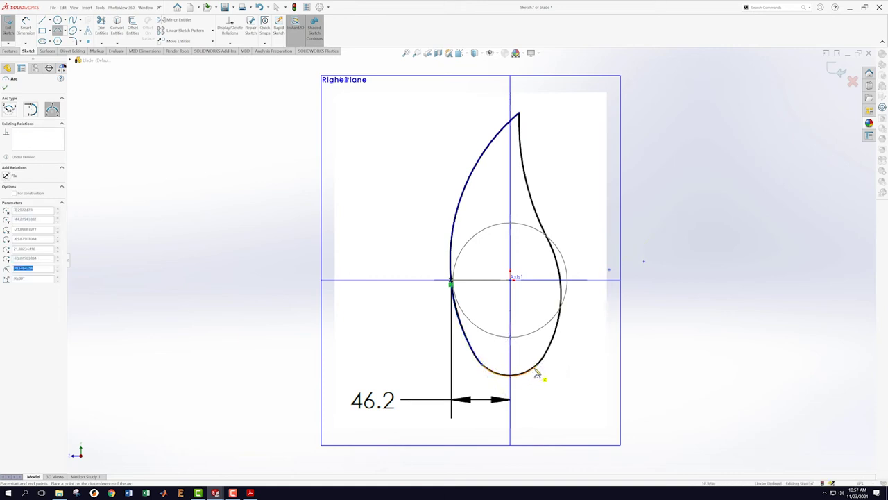
# Trace the section's right edge with two three-point arcs from the rounded bottom up to the tip, closing the profile.
pyautogui.click(539, 370)
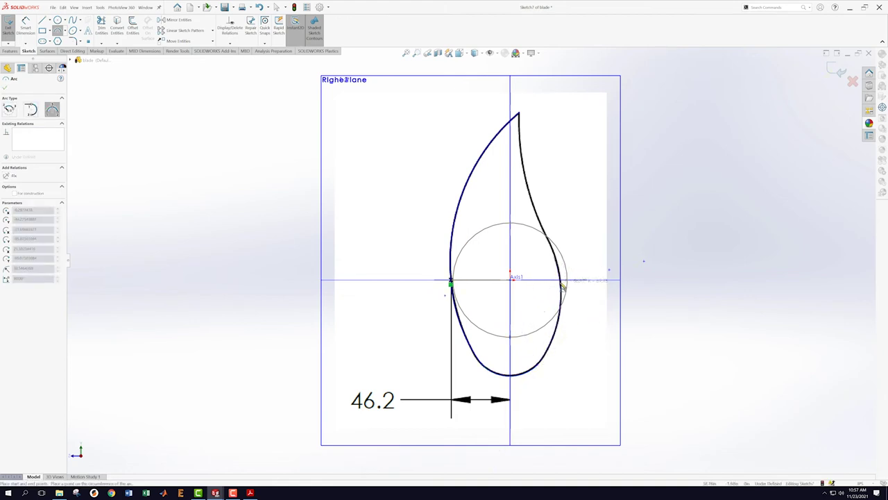
pyautogui.click(563, 279)
pyautogui.click(559, 258)
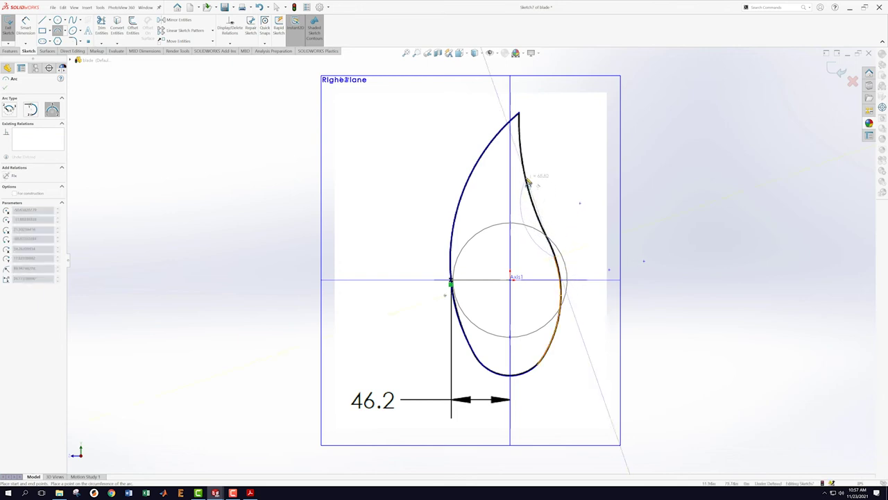
pyautogui.click(519, 114)
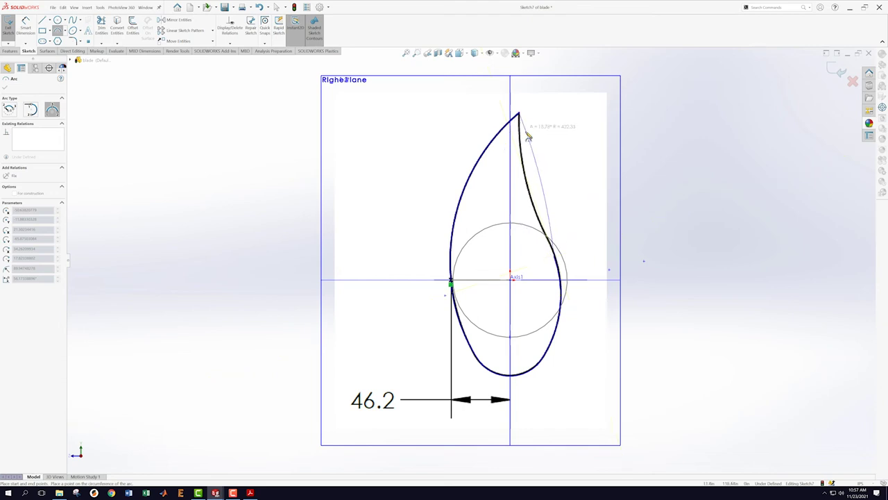
pyautogui.click(524, 155)
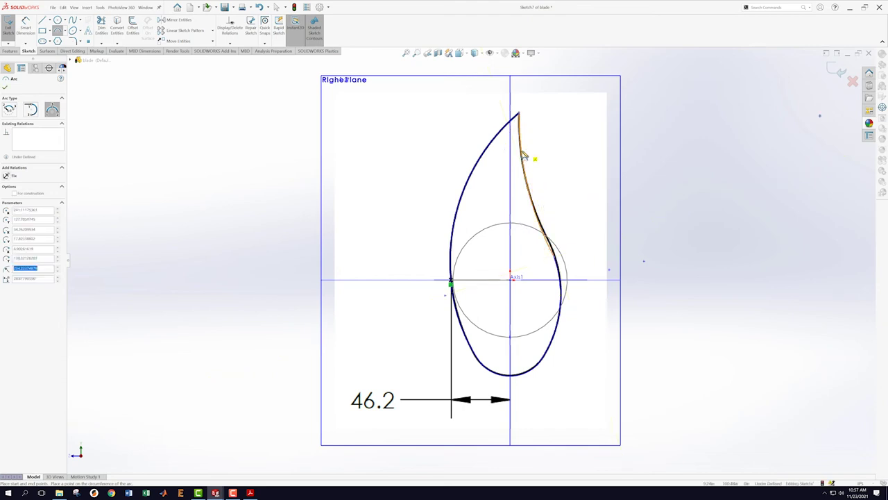
pyautogui.press('Escape')
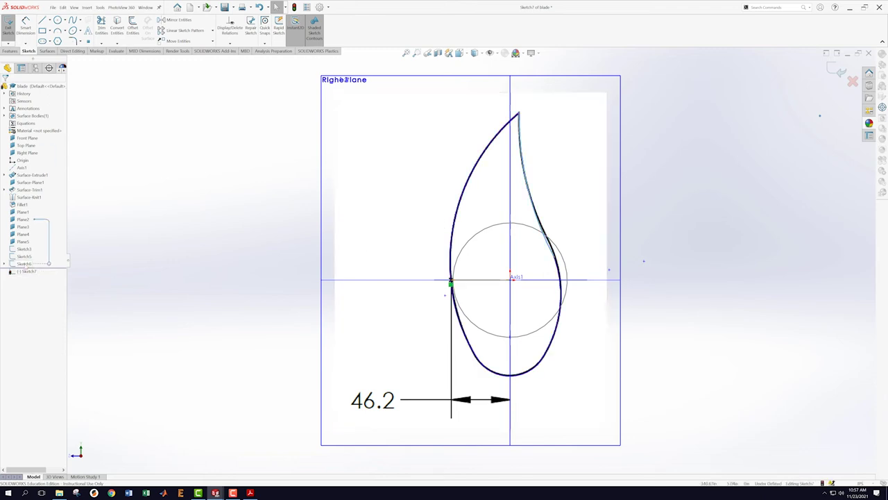
# Hide the section picture sketch and make the two left-side arcs tangent where they meet on the horizontal axis.
pyautogui.rightClick(25, 265)
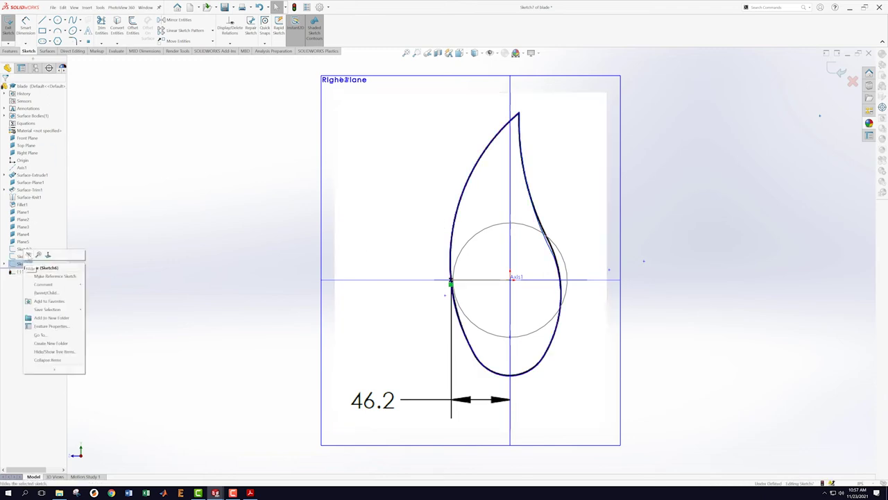
pyautogui.click(28, 255)
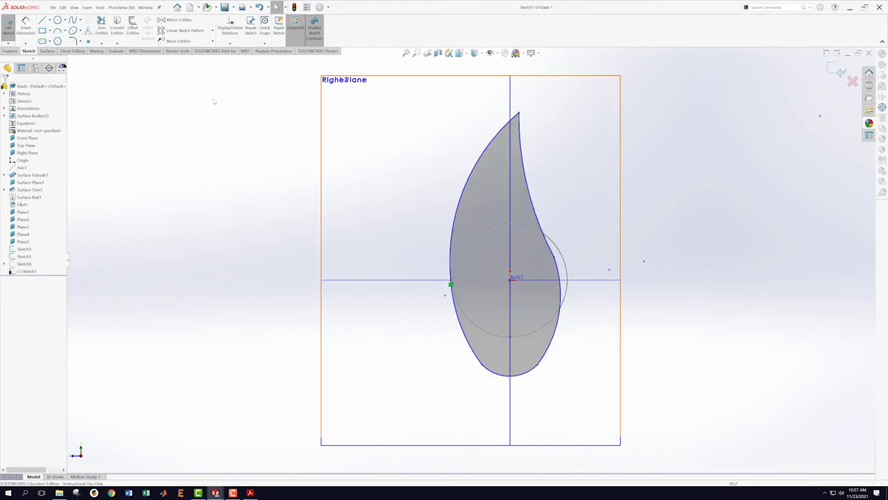
pyautogui.scroll(-4, 458, 291)
pyautogui.click(452, 266)
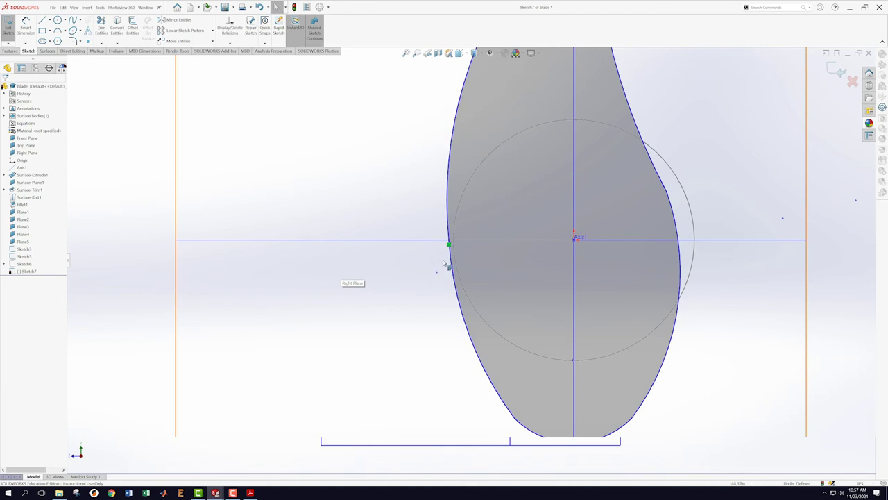
pyautogui.click(450, 233)
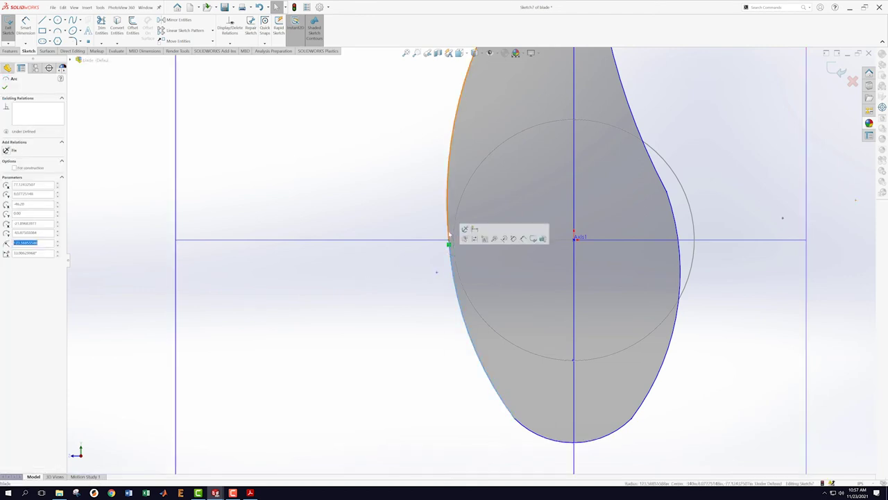
pyautogui.keyDown('ctrl'); pyautogui.click(456, 211); pyautogui.keyUp('ctrl')
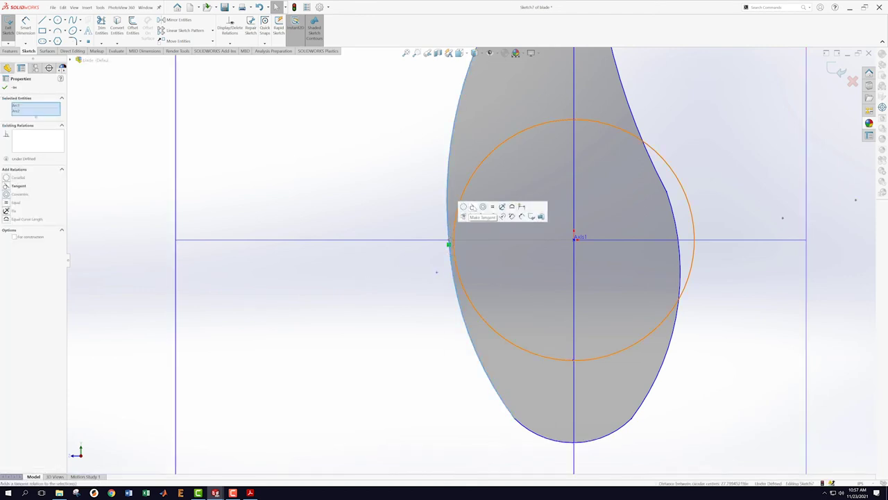
pyautogui.click(473, 207)
# Make the rounded bottom arc tangent to the lower left and lower right arcs.
pyautogui.keyDown('ctrl'); pyautogui.click(521, 425); pyautogui.keyUp('ctrl')
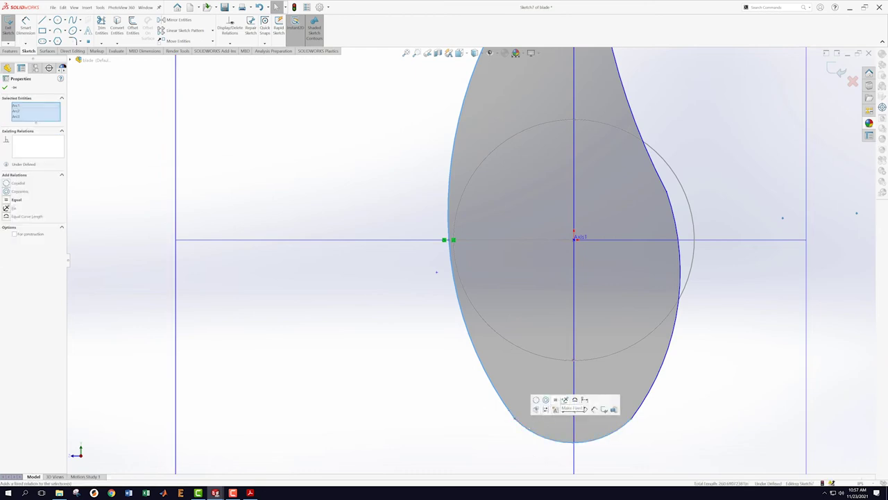
pyautogui.click(698, 426)
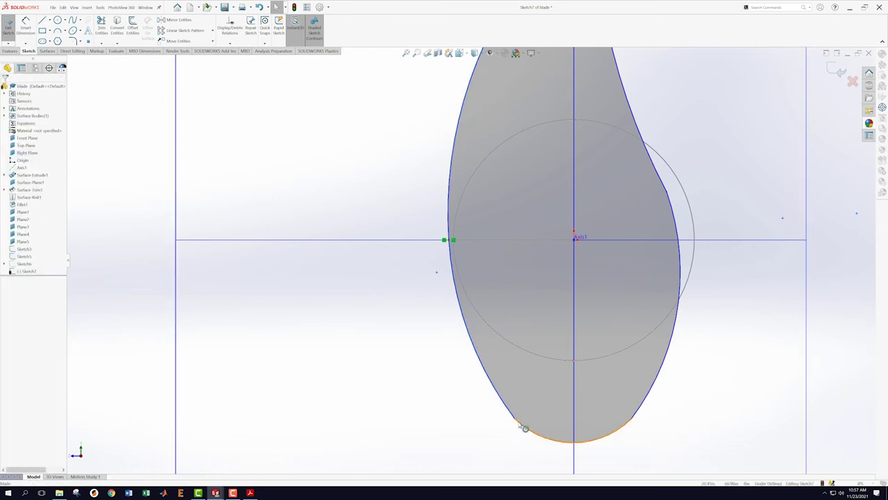
pyautogui.click(525, 428)
pyautogui.keyDown('ctrl'); pyautogui.click(516, 421); pyautogui.keyUp('ctrl')
pyautogui.click(534, 388)
pyautogui.click(668, 427)
pyautogui.click(627, 424)
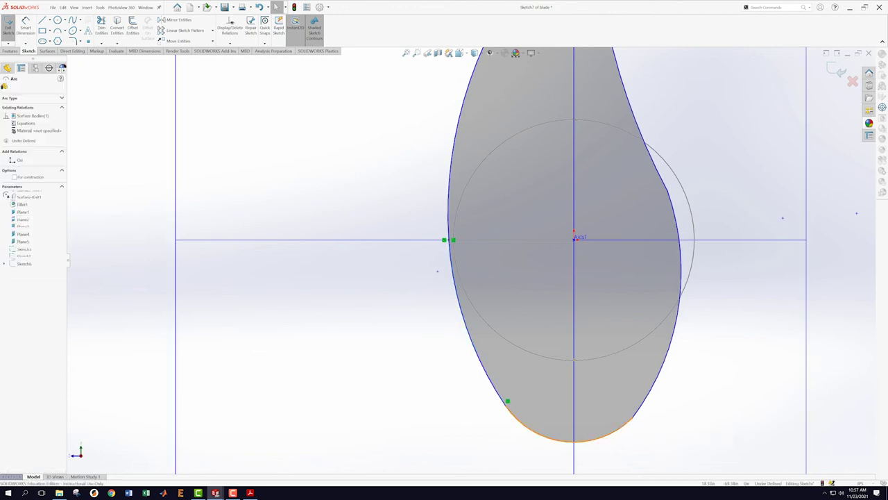
pyautogui.keyDown('ctrl'); pyautogui.click(640, 418); pyautogui.keyUp('ctrl')
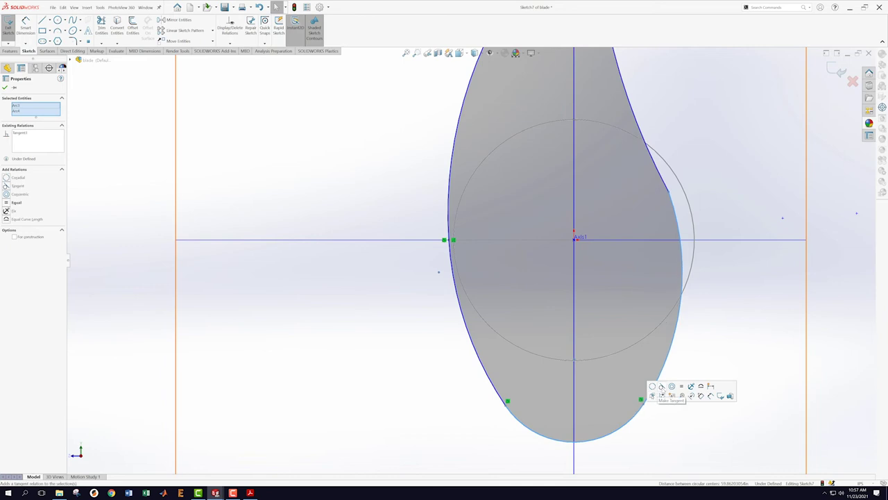
pyautogui.click(745, 274)
# Make the two right-side arcs tangent to each other and check the whole profile.
pyautogui.click(668, 187)
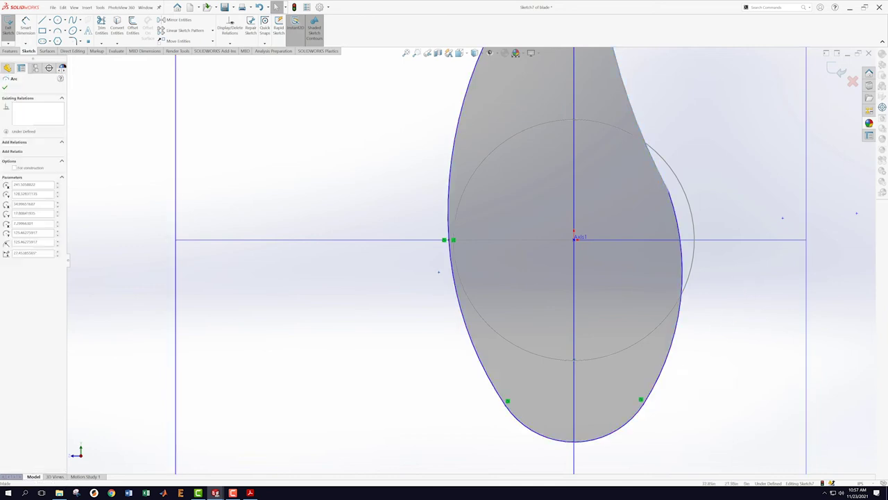
pyautogui.keyDown('ctrl'); pyautogui.click(680, 208); pyautogui.keyUp('ctrl')
pyautogui.click(705, 182)
pyautogui.click(727, 251)
pyautogui.press('f')
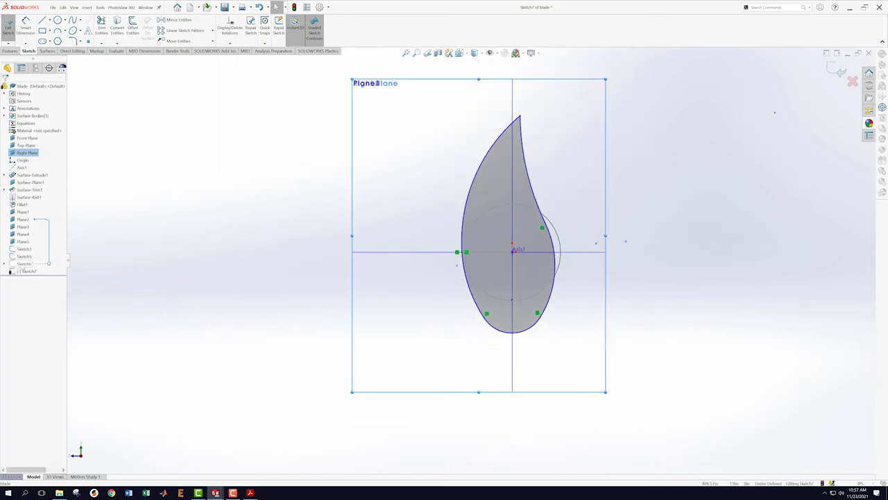
# Show the section picture sketch again, move the profile's tip onto the pictured tip, and exit the sketch.
pyautogui.rightClick(24, 264)
pyautogui.click(27, 256)
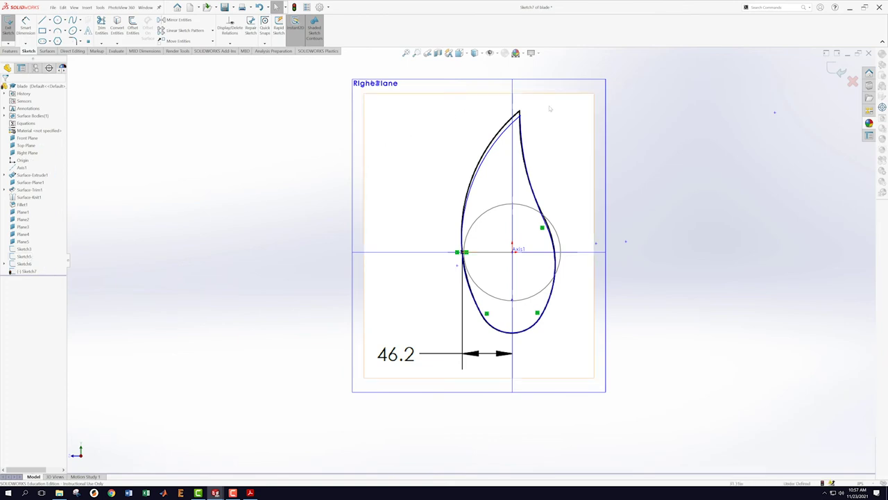
pyautogui.scroll(-1, 526, 127)
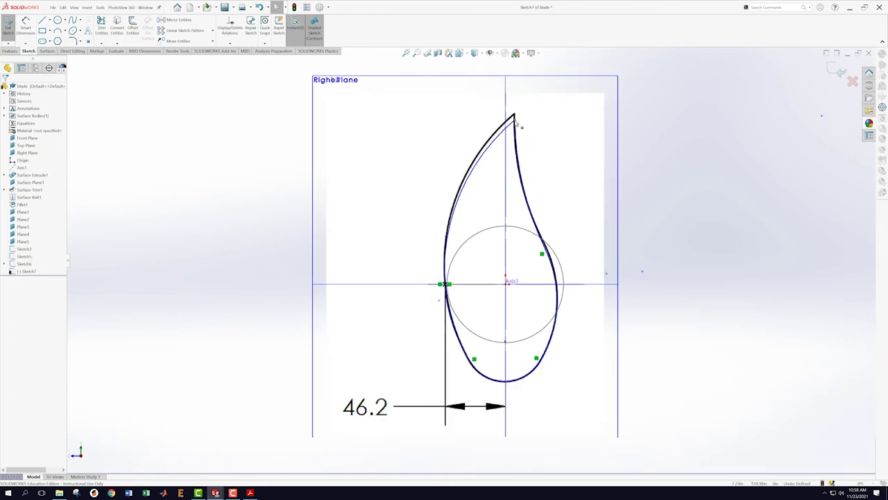
pyautogui.click(514, 116)
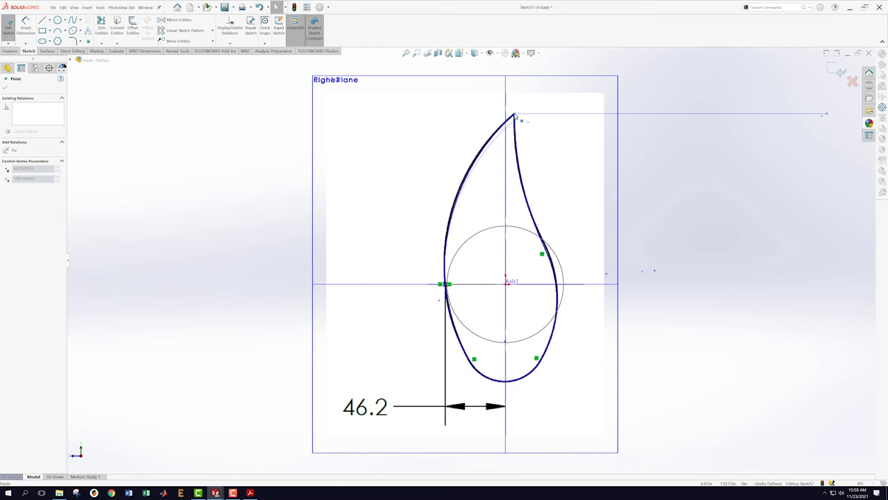
pyautogui.moveTo(515, 115); pyautogui.dragTo(514, 114)
pyautogui.click(139, 116)
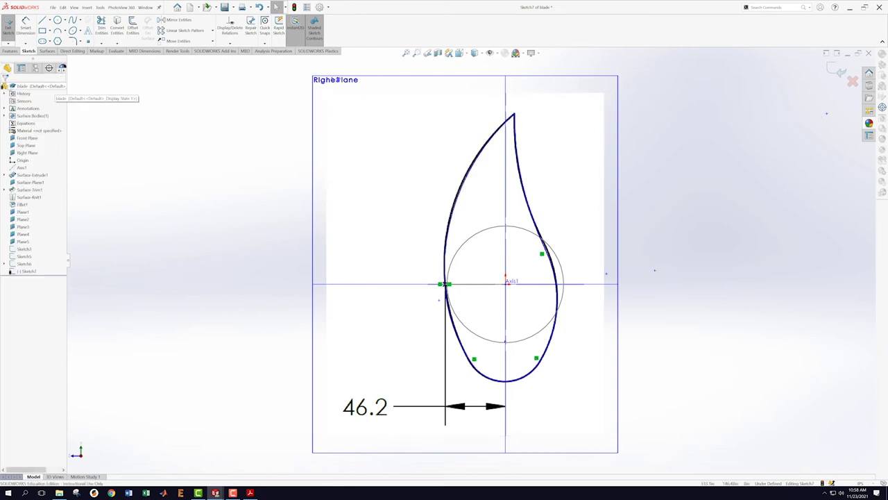
pyautogui.click(840, 72)
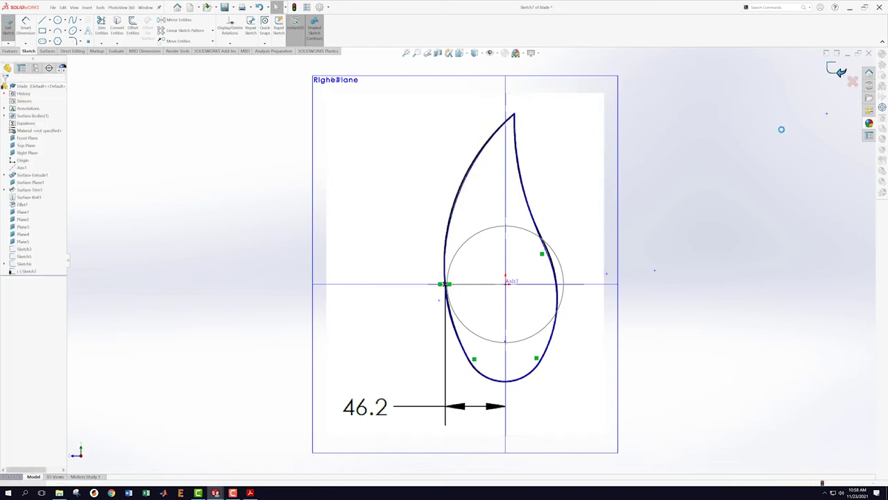
# Hide the section picture sketch and the reference line sketch on Plane2, leaving the circle and traced profile shown.
pyautogui.moveTo(187, 248); pyautogui.dragTo(208, 247, button='middle')
pyautogui.scroll(5, 251, 263)
pyautogui.scroll(2, 254, 260)
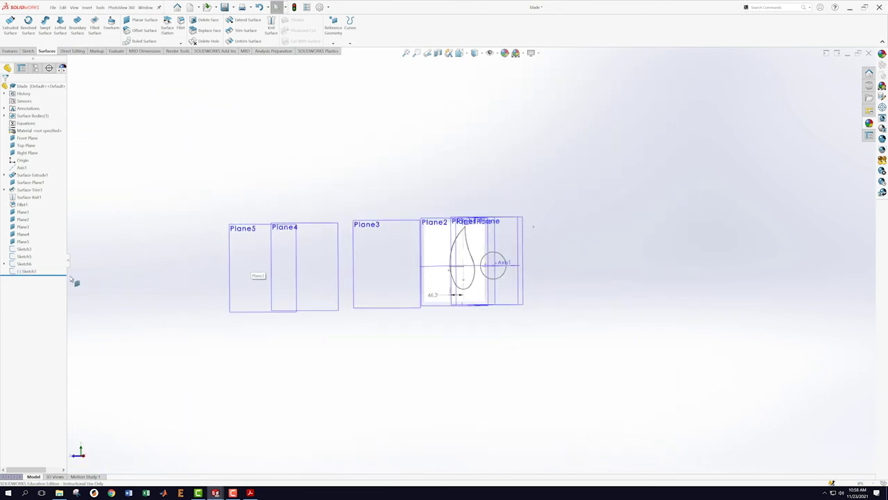
pyautogui.rightClick(23, 264)
pyautogui.click(39, 254)
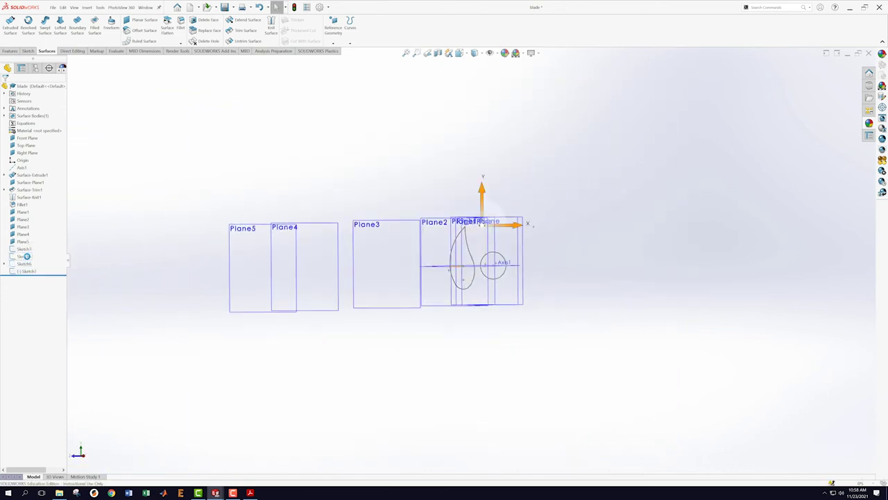
pyautogui.rightClick(25, 257)
pyautogui.click(39, 240)
# Try a surface loft between the circle and the traced section on Plane2, cancelling it after the preview.
pyautogui.moveTo(232, 175); pyautogui.dragTo(278, 221, button='middle')
pyautogui.click(60, 27)
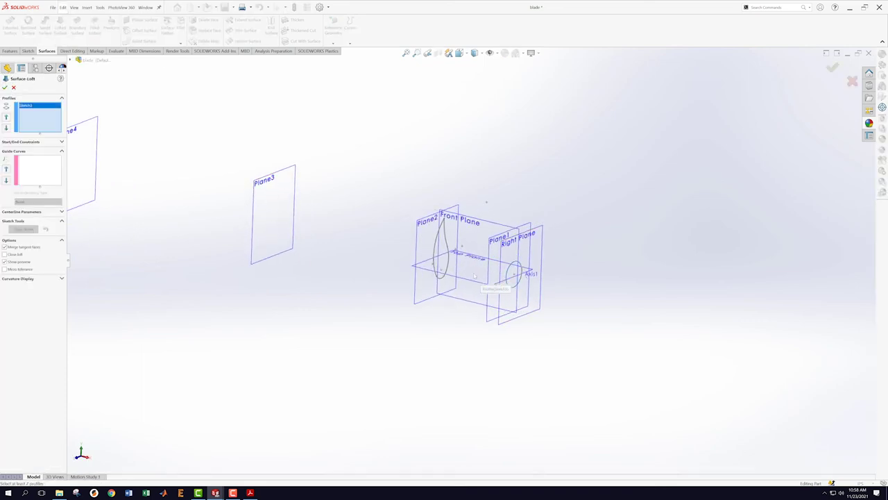
pyautogui.click(440, 272)
pyautogui.moveTo(540, 167); pyautogui.dragTo(529, 149, button='middle')
pyautogui.click(13, 88)
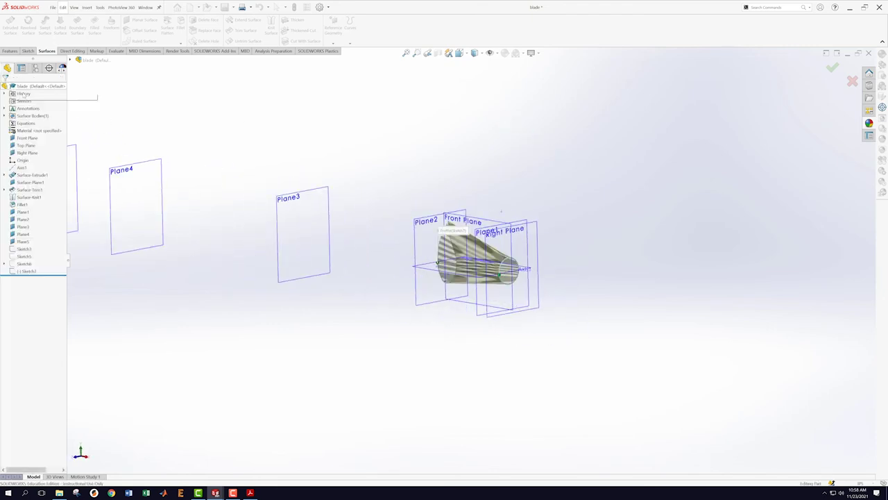
pyautogui.scroll(3, 373, 238)
pyautogui.scroll(-1, 379, 254)
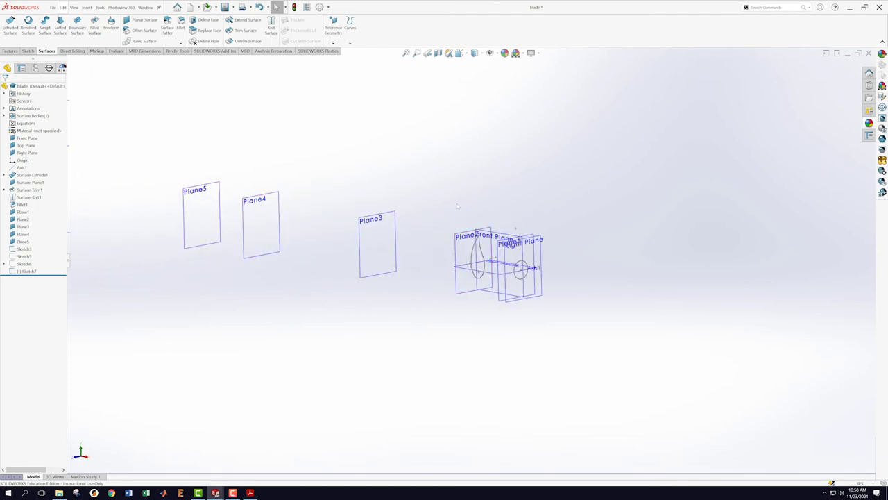
pyautogui.scroll(-2, 453, 197)
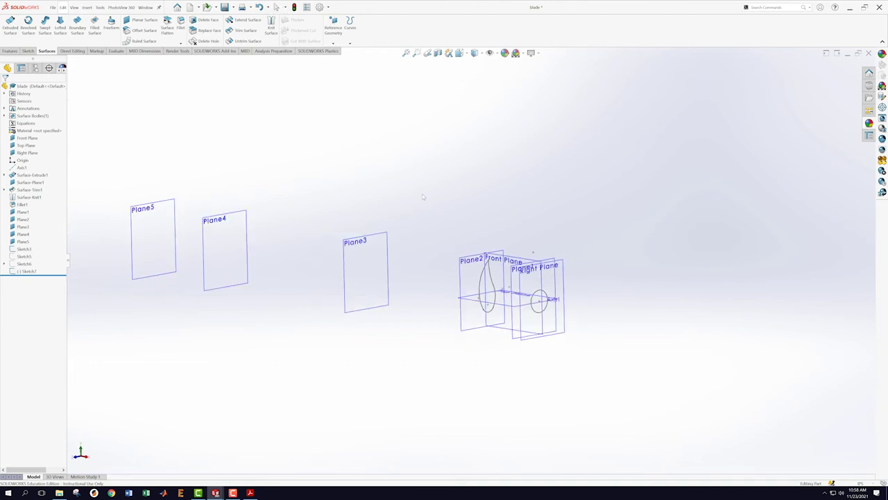
pyautogui.scroll(3, 418, 203)
pyautogui.moveTo(452, 236)
pyautogui.mouseDown(button='middle')
pyautogui.moveTo(438, 217)
pyautogui.moveTo(454, 252)
pyautogui.mouseUp(button='middle')
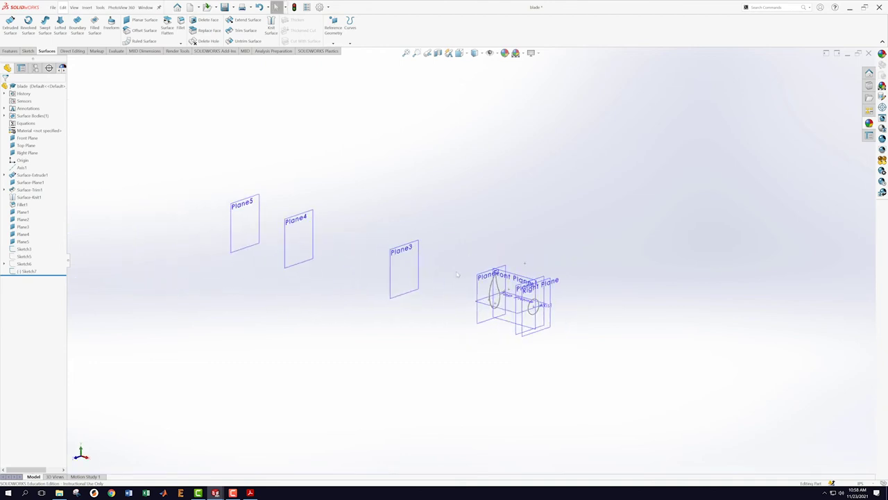
pyautogui.scroll(2, 457, 275)
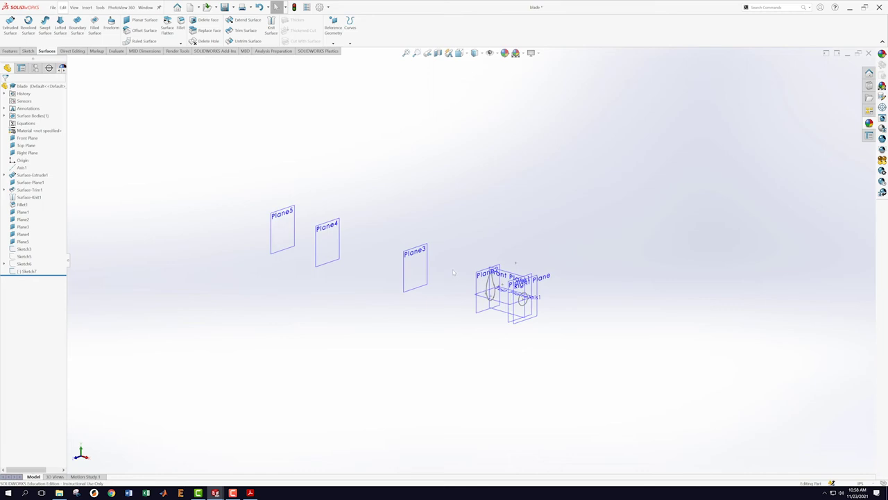
pyautogui.scroll(-2, 452, 272)
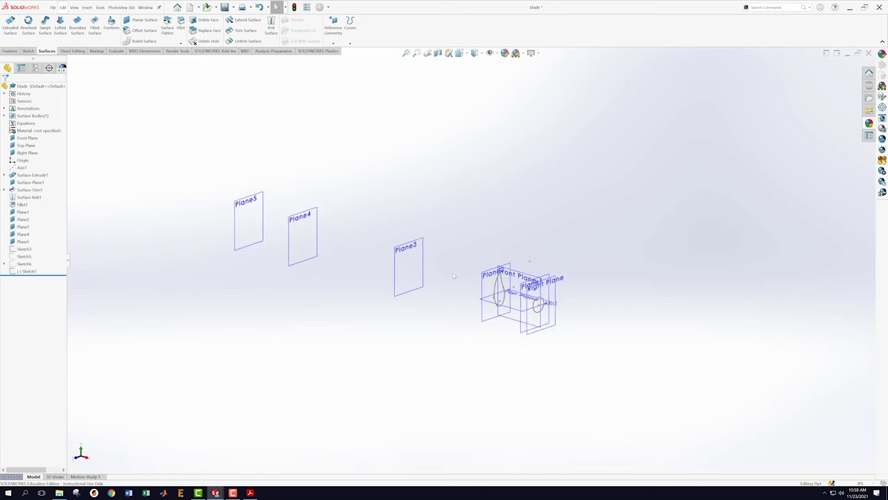
# Start a sketch on Plane3, view it face-on, and draw a line from the origin leftward along the horizontal axis.
pyautogui.rightClick(412, 244)
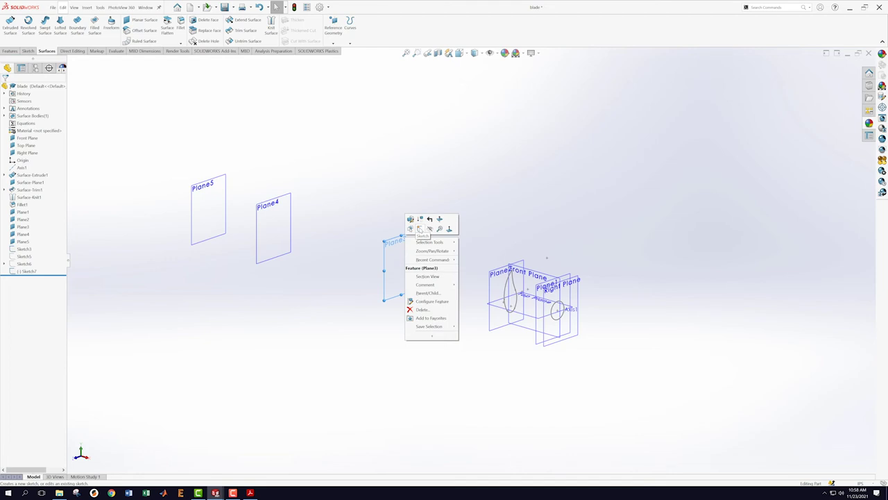
pyautogui.click(420, 229)
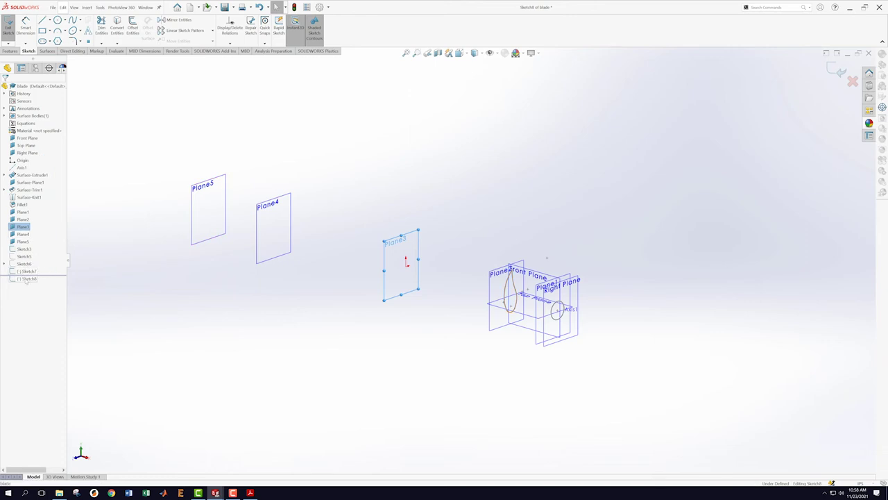
pyautogui.rightClick(25, 278)
pyautogui.click(40, 270)
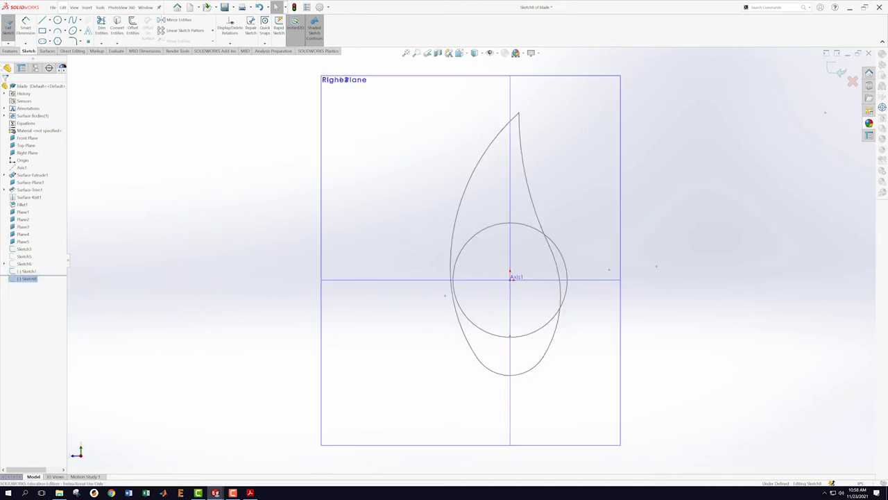
pyautogui.click(43, 20)
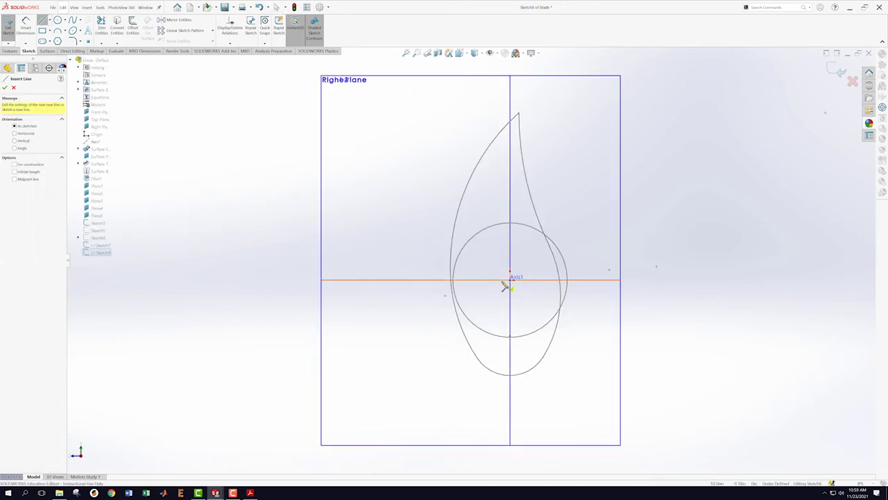
pyautogui.moveTo(512, 281); pyautogui.dragTo(412, 285)
pyautogui.press('Escape')
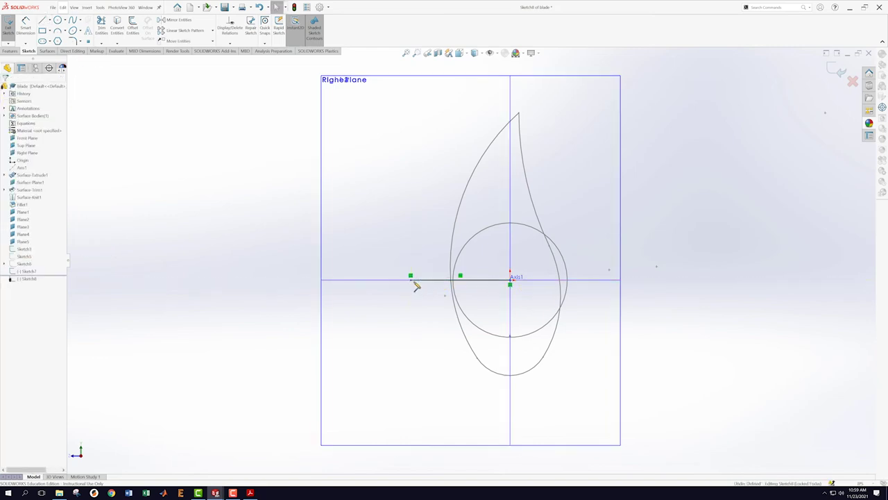
# Dimension the horizontal line's length as 70 in.
pyautogui.rightClick(415, 285)
pyautogui.click(422, 300)
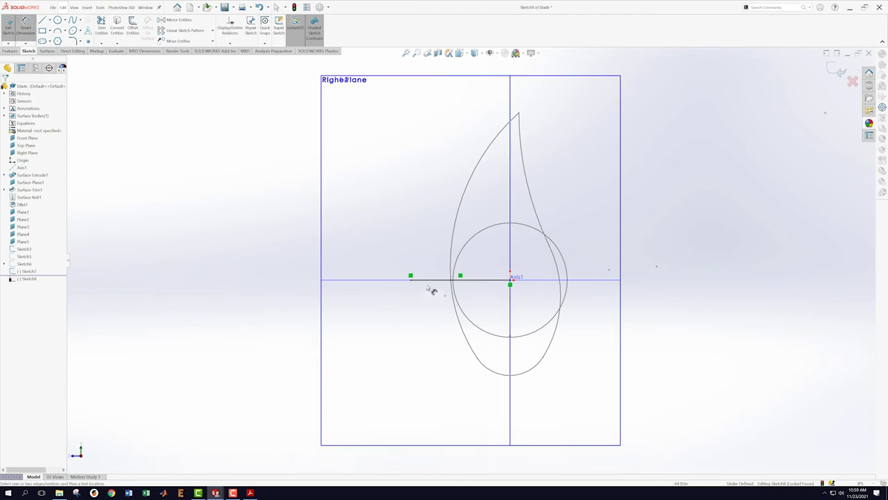
pyautogui.click(431, 283)
pyautogui.click(374, 331)
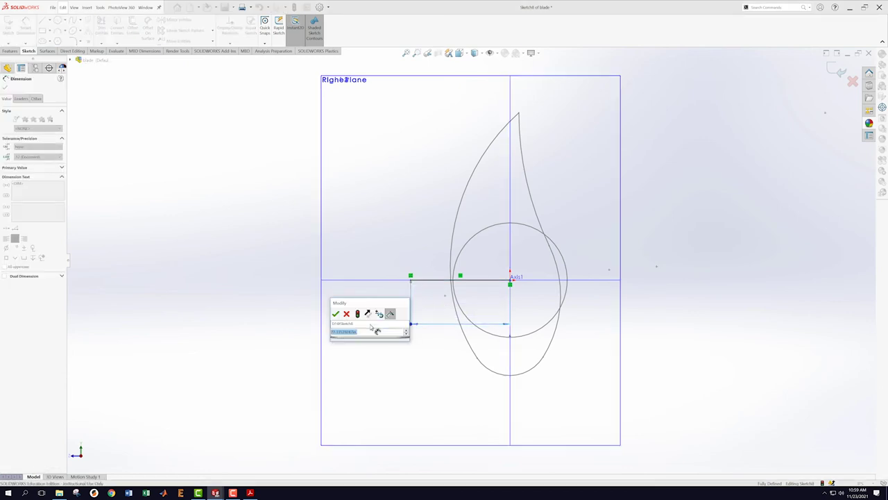
pyautogui.write('70')
pyautogui.press('Return')
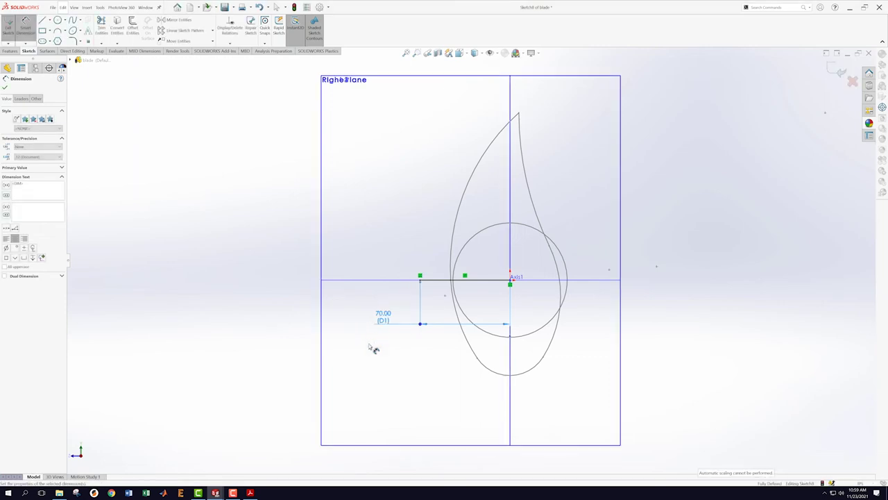
# Look up the Section D-D dimension in the Acrobat drawing, set the line's length to 30.6 in, and exit the sketch.
pyautogui.click(250, 492)
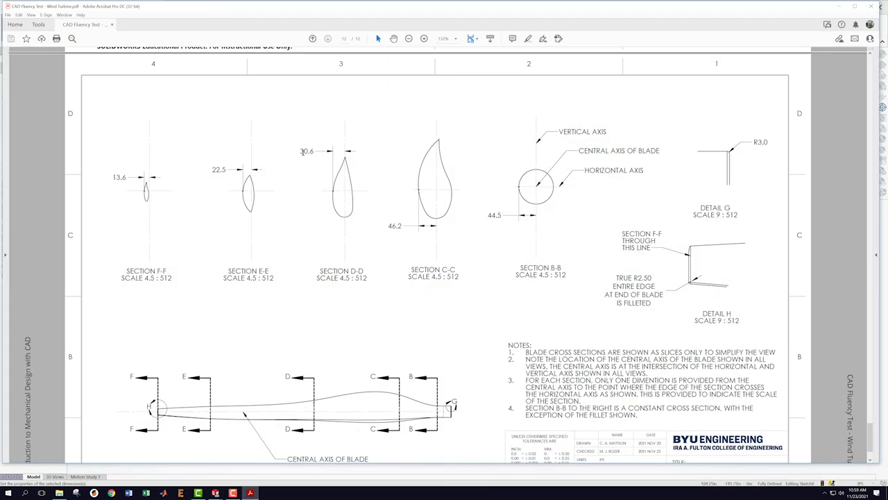
pyautogui.moveTo(216, 491)
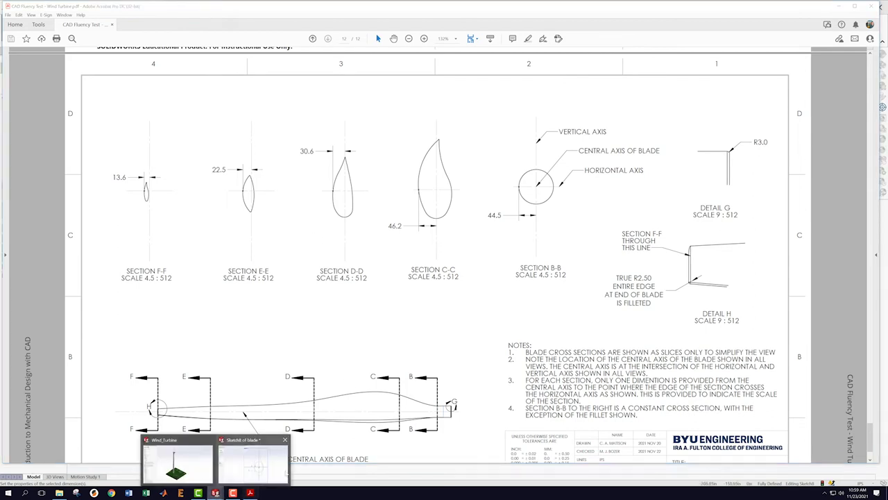
pyautogui.click(242, 470)
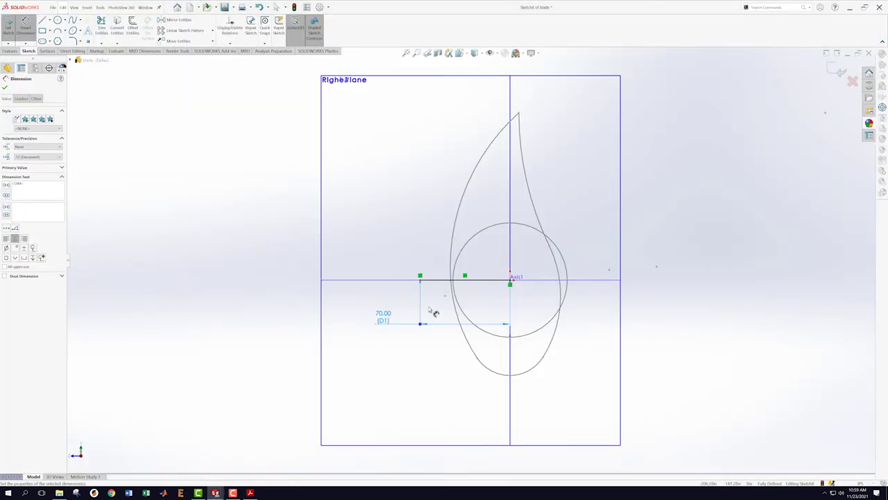
pyautogui.click(391, 320)
pyautogui.write('30')
pyautogui.press('Return')
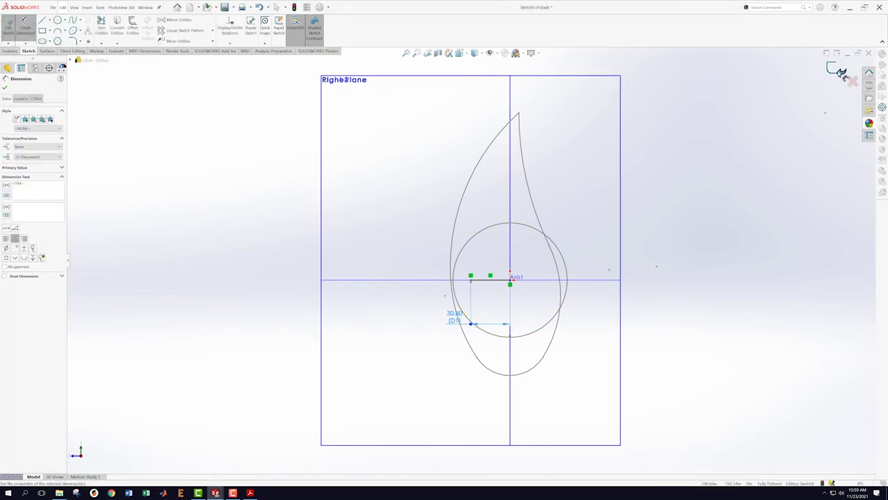
pyautogui.click(838, 70)
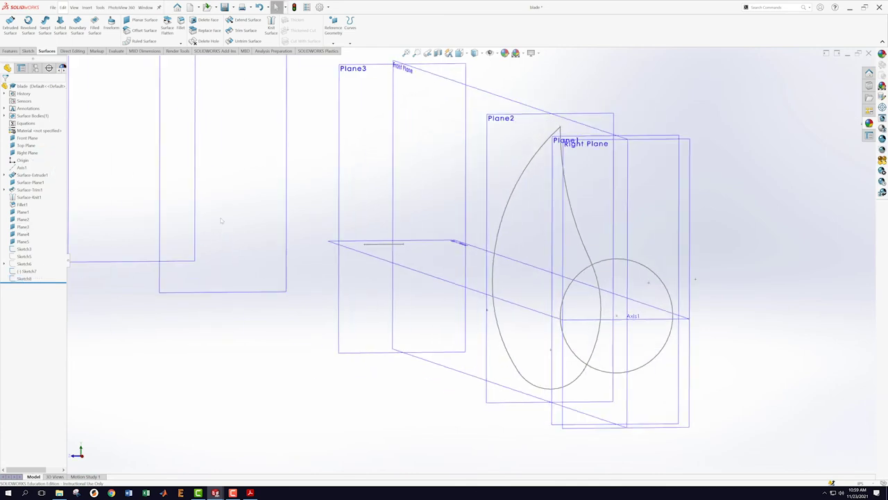
# Start another sketch on Plane3 and insert the SECTION_DD image as a sketch picture.
pyautogui.rightClick(341, 167)
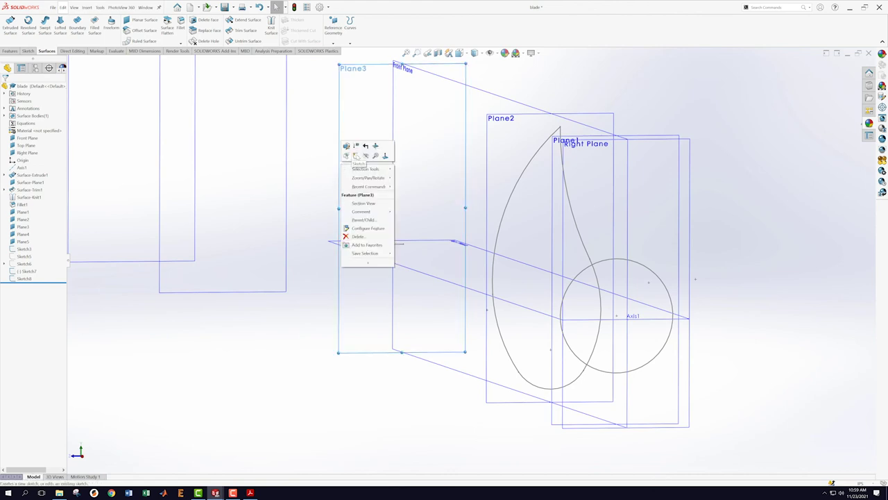
pyautogui.click(361, 158)
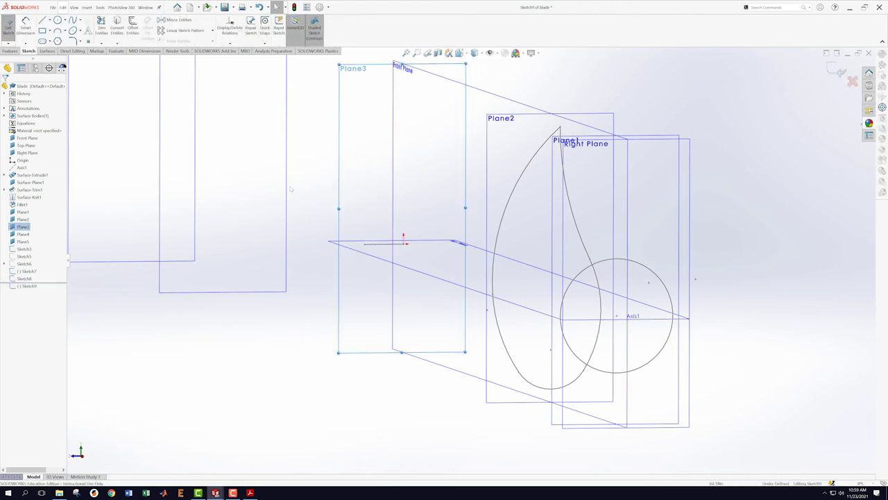
pyautogui.click(102, 7)
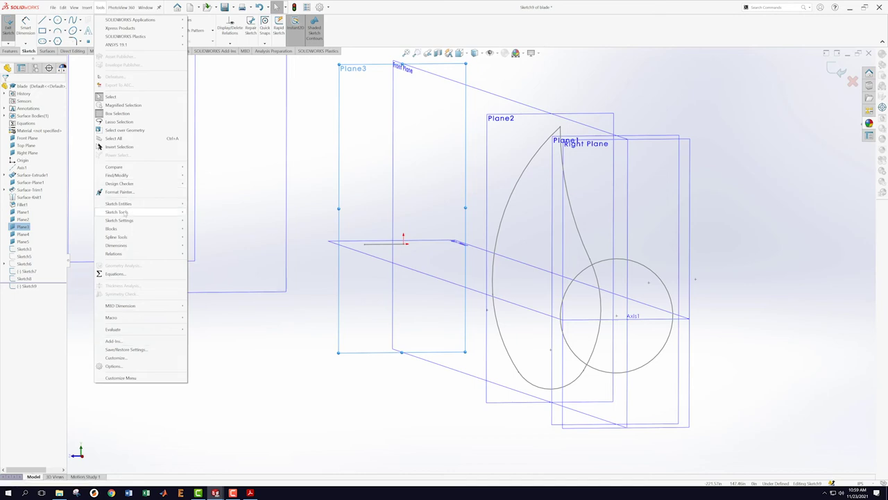
pyautogui.moveTo(124, 211)
pyautogui.click(211, 475)
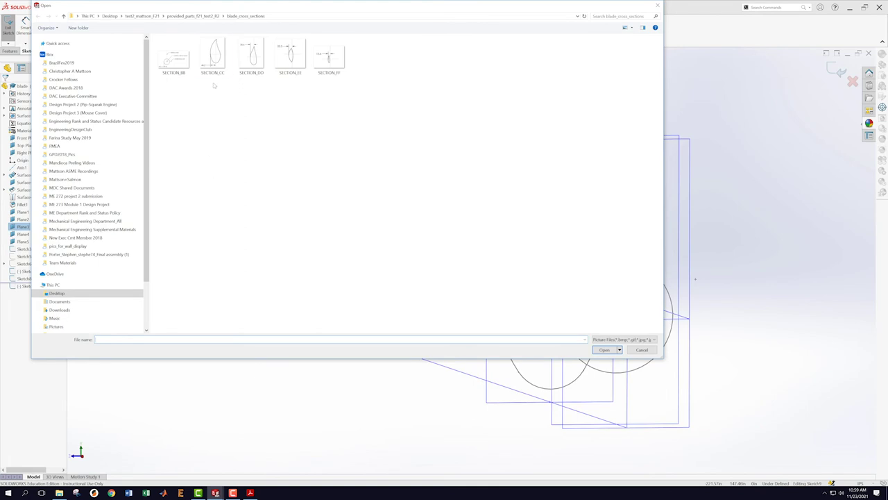
pyautogui.click(244, 60)
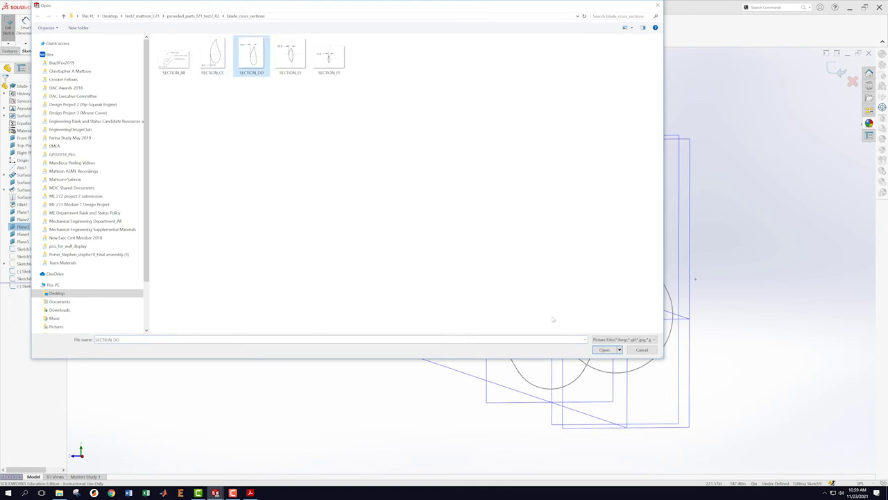
pyautogui.doubleClick(246, 59)
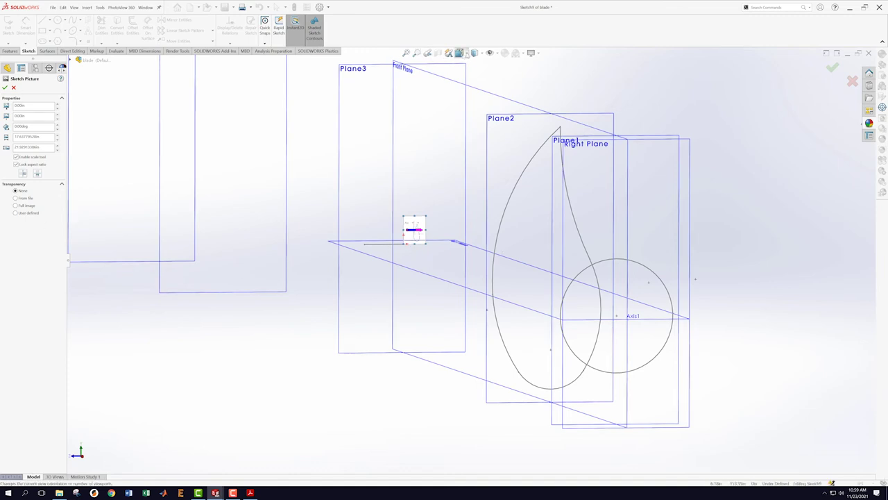
# View the model from the right and enlarge the SECTION_DD picture to about 138 in wide.
pyautogui.click(460, 53)
pyautogui.click(387, 305)
pyautogui.scroll(-5, 467, 316)
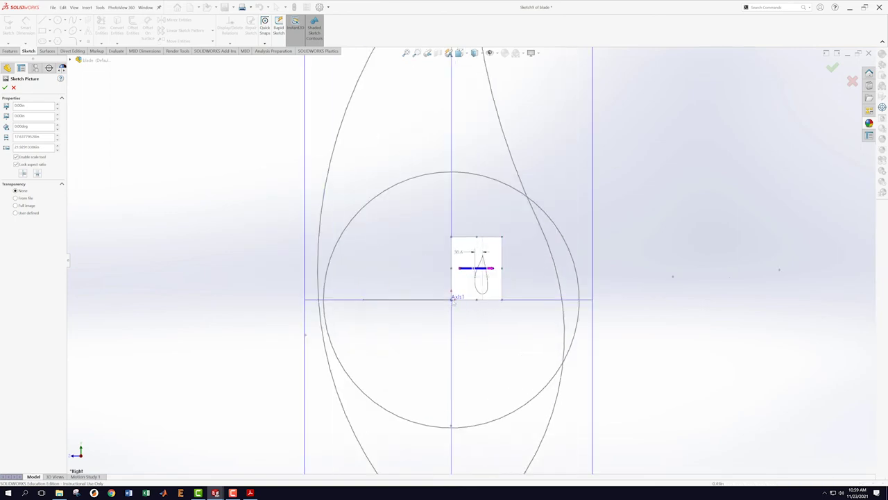
pyautogui.moveTo(452, 299)
pyautogui.mouseDown()
pyautogui.moveTo(238, 388)
pyautogui.moveTo(114, 420)
pyautogui.mouseUp()
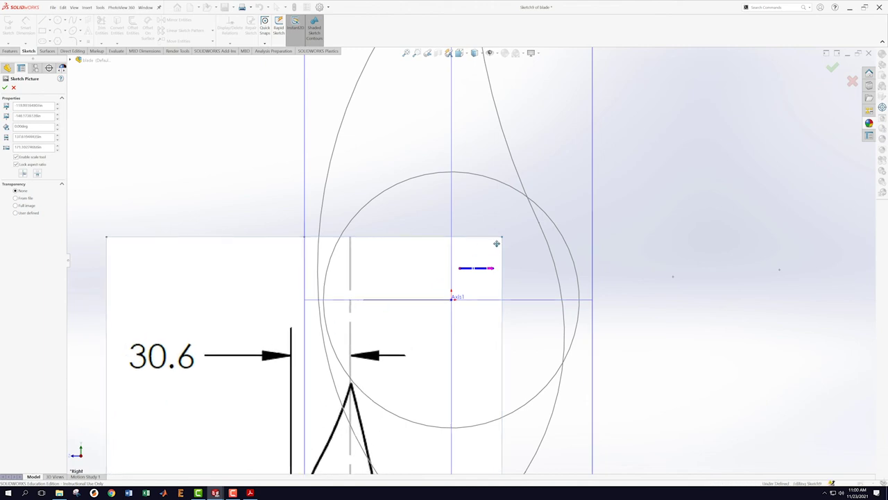
# Enlarge the SECTION_DD picture to about 200 in wide, align its centerlines and 30.6 mark with the origin and reference line, and accept it.
pyautogui.moveTo(503, 237); pyautogui.dragTo(587, 143)
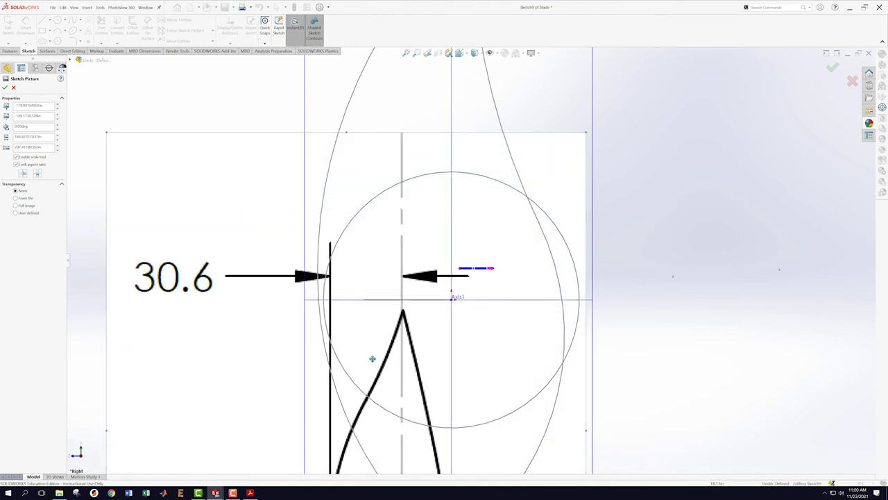
pyautogui.moveTo(404, 359)
pyautogui.mouseDown()
pyautogui.moveTo(451, 297)
pyautogui.moveTo(455, 130)
pyautogui.moveTo(456, 146)
pyautogui.mouseUp()
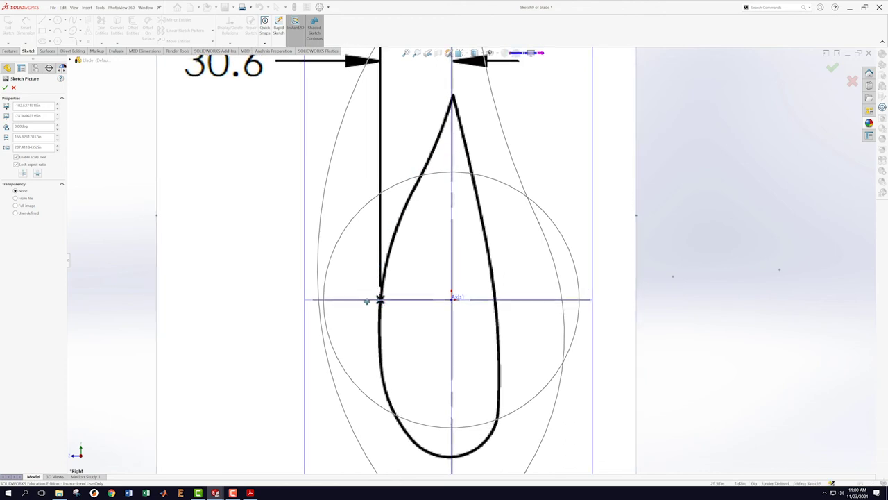
pyautogui.scroll(5, 410, 329)
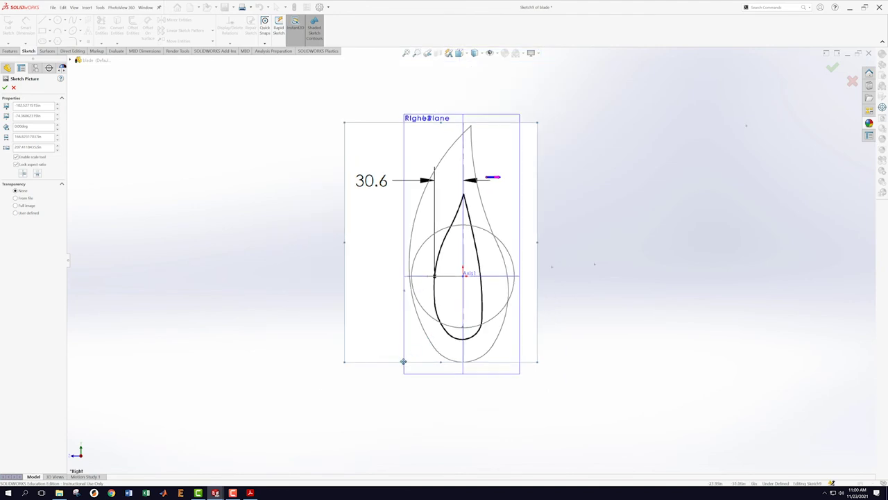
pyautogui.moveTo(344, 361); pyautogui.dragTo(305, 410)
pyautogui.moveTo(399, 333); pyautogui.dragTo(393, 305)
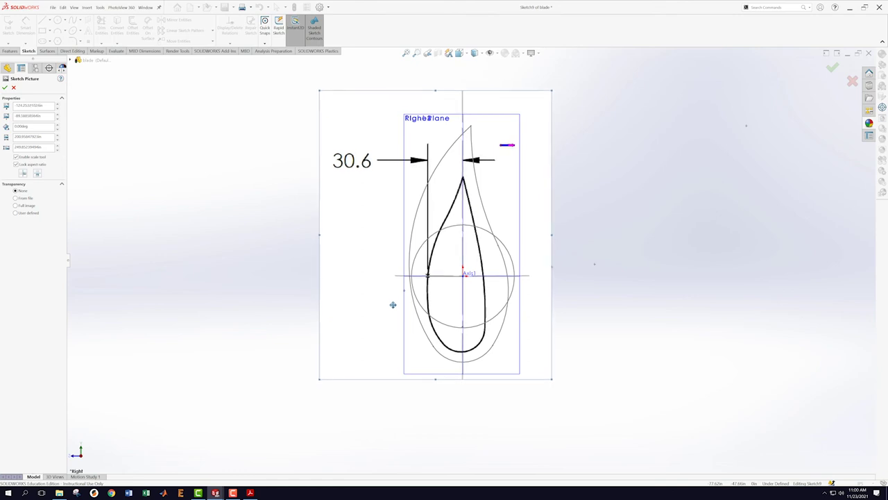
pyautogui.moveTo(393, 305); pyautogui.dragTo(394, 305)
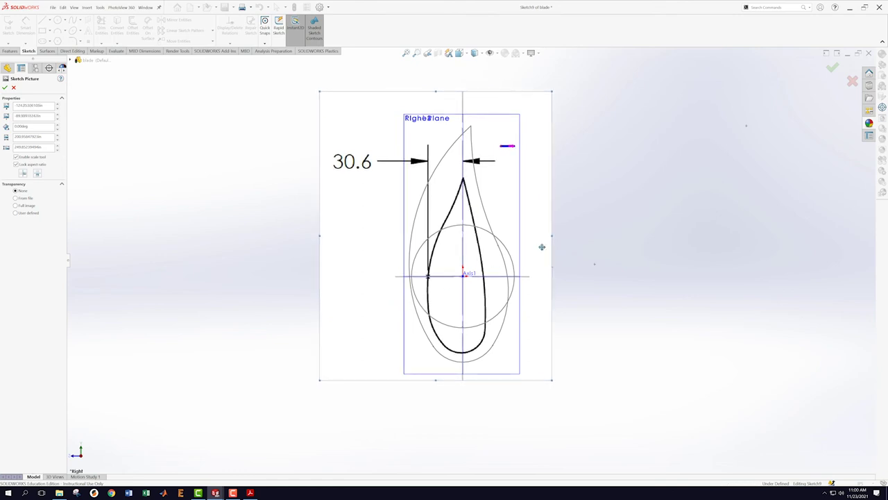
pyautogui.click(830, 63)
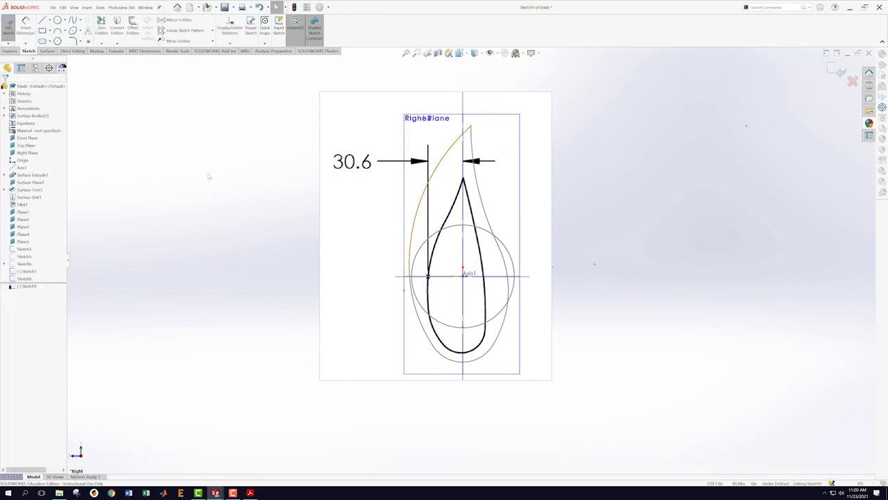
# Save the blade part and exit the SECTION_DD picture sketch.
pyautogui.click(53, 7)
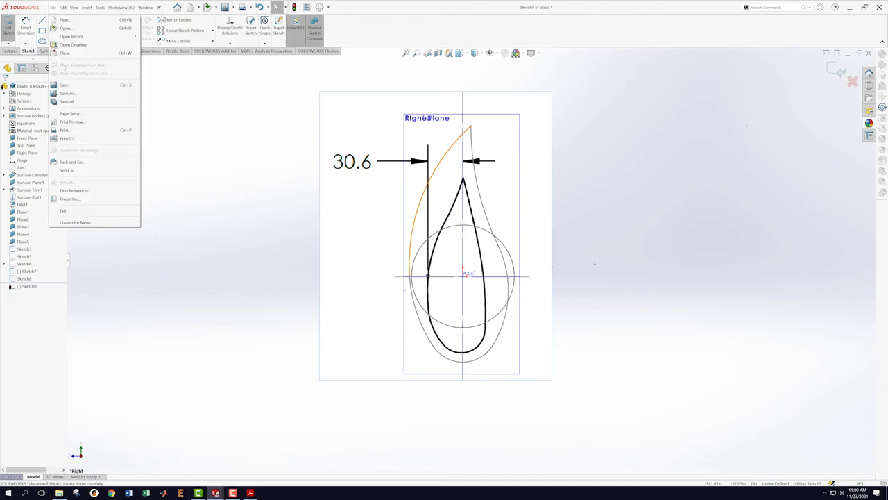
pyautogui.click(65, 85)
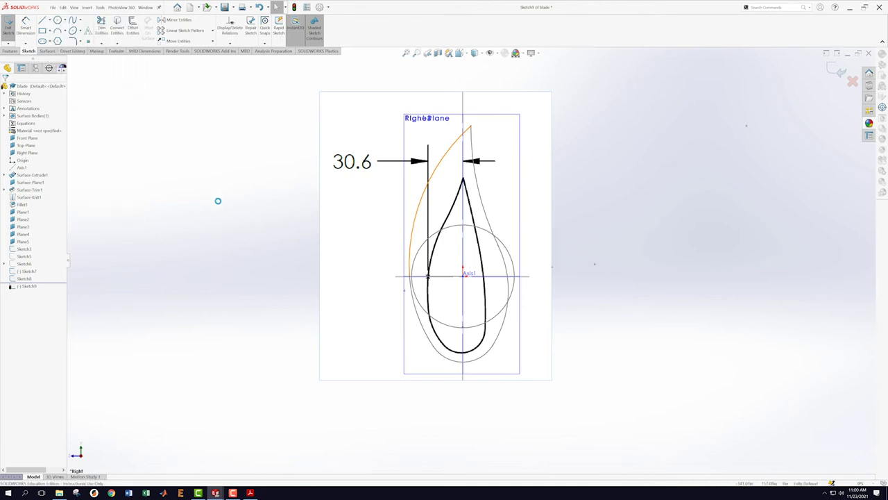
pyautogui.moveTo(184, 201)
pyautogui.mouseDown(button='middle')
pyautogui.moveTo(193, 194)
pyautogui.moveTo(203, 202)
pyautogui.mouseUp(button='middle')
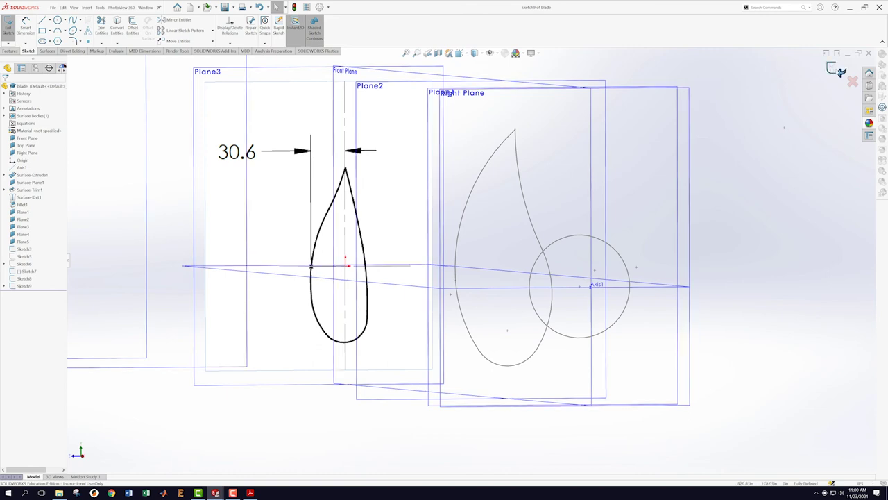
pyautogui.click(840, 72)
pyautogui.scroll(2, 228, 271)
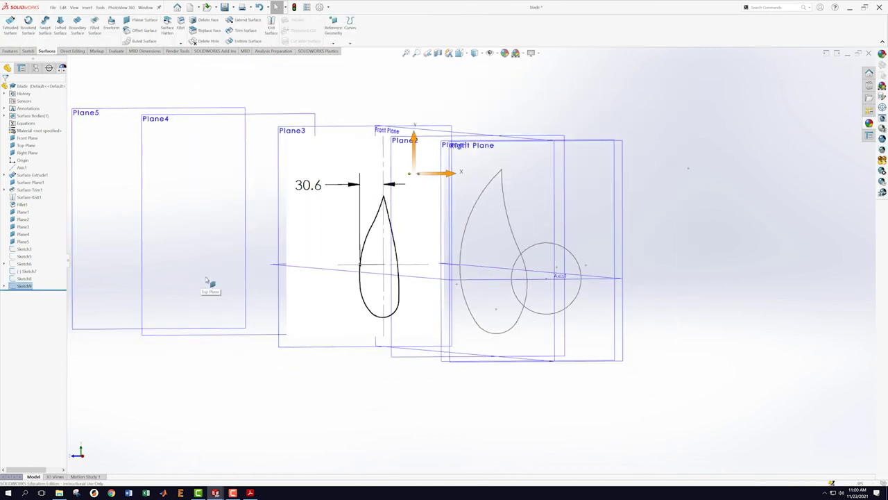
pyautogui.click(211, 371)
# Start a new sketch on Plane3 and view it face-on.
pyautogui.scroll(1, 264, 313)
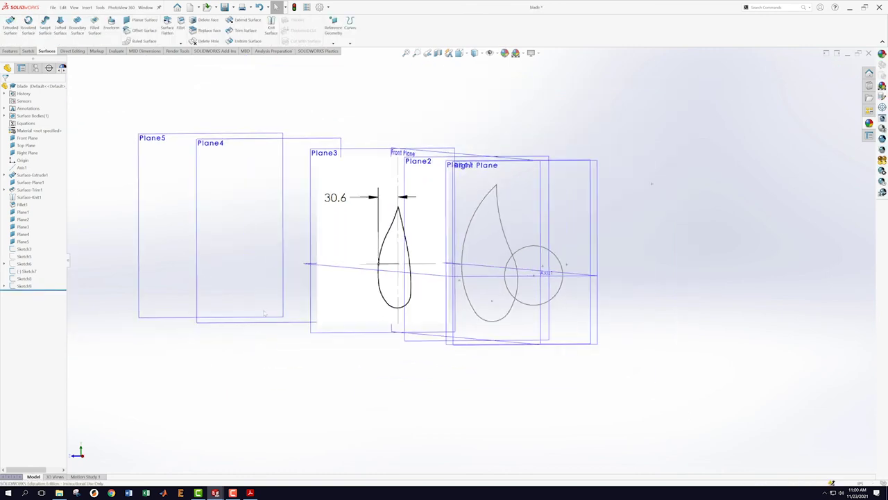
pyautogui.rightClick(372, 151)
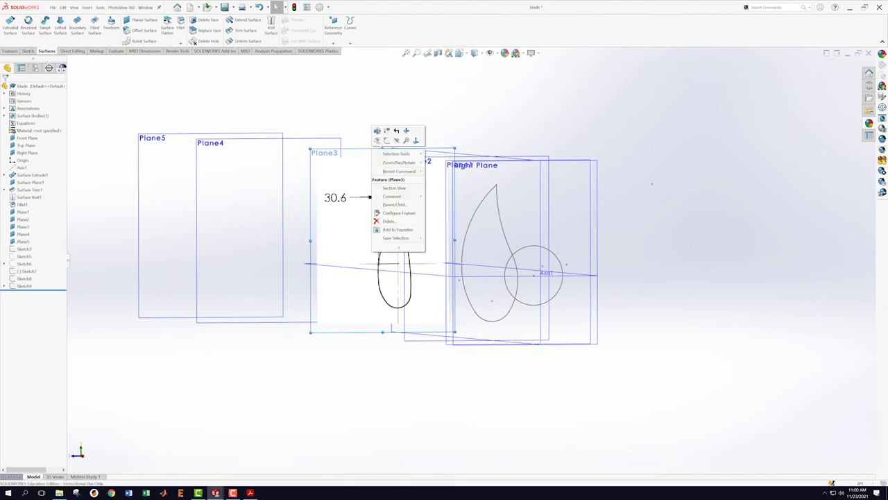
pyautogui.click(387, 143)
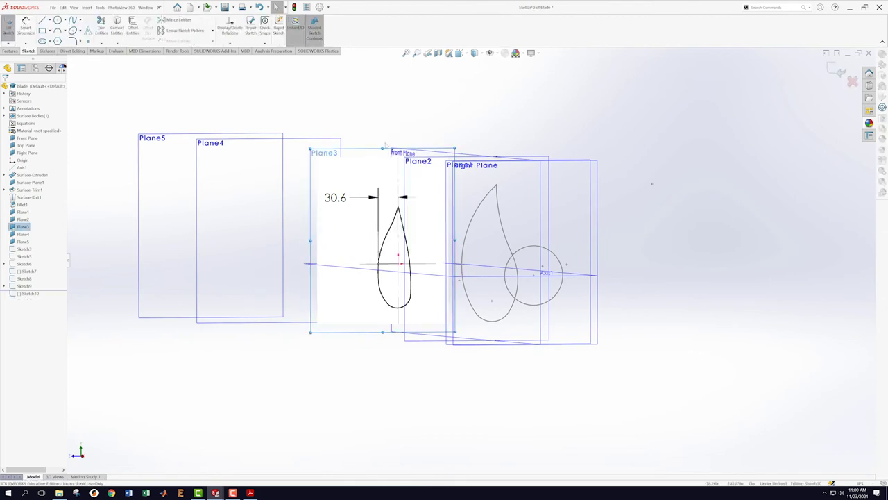
pyautogui.rightClick(41, 294)
pyautogui.click(46, 291)
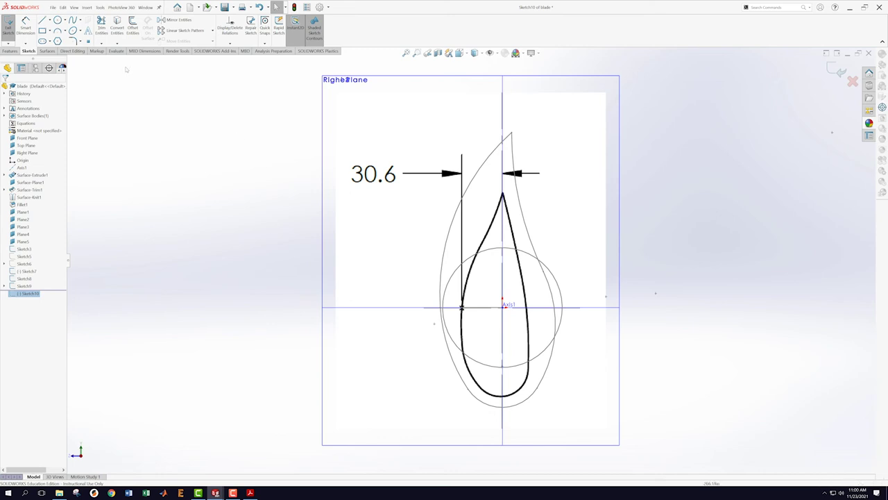
# Trace the left side of the SECTION_DD profile from its tip toward the rounded end with three connected three-point arcs.
pyautogui.click(57, 31)
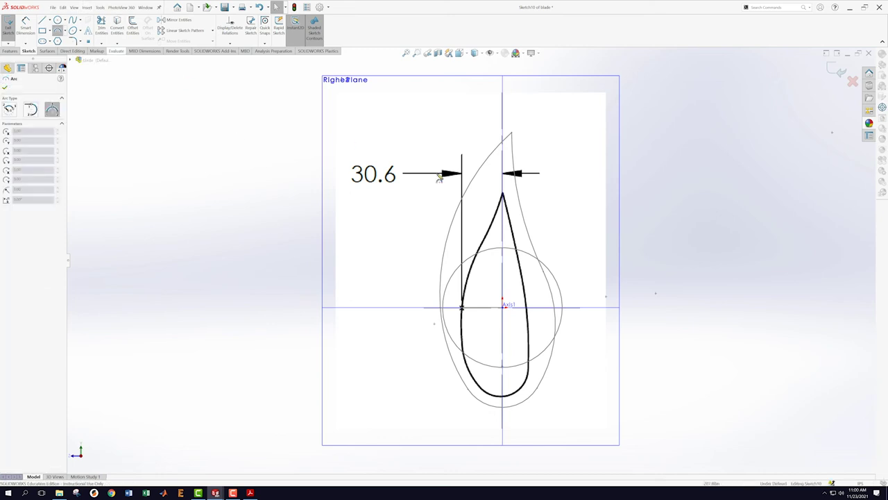
pyautogui.click(502, 195)
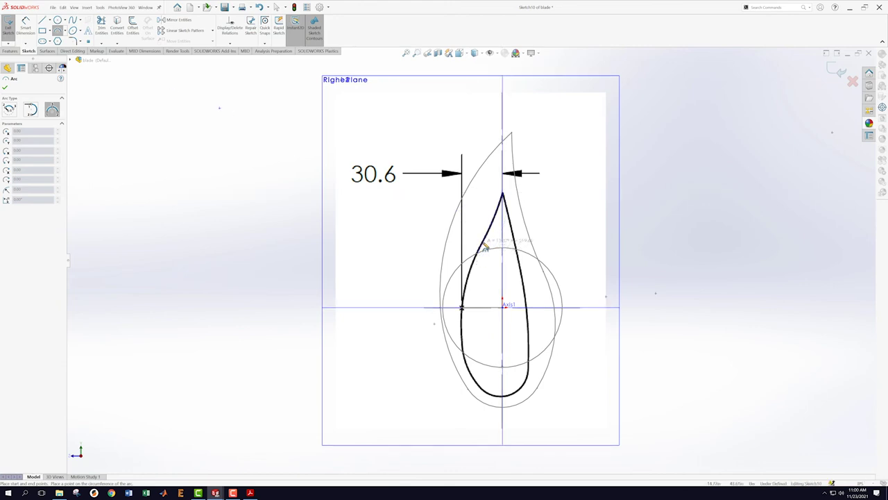
pyautogui.click(483, 253)
pyautogui.click(477, 261)
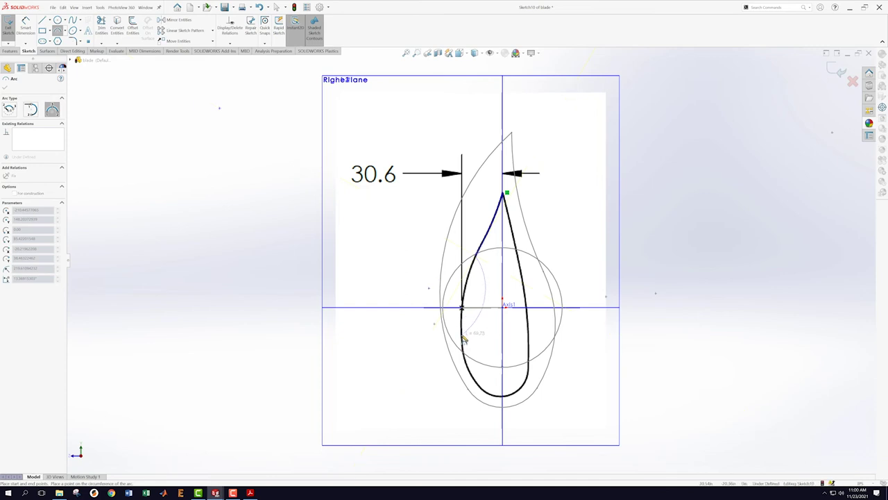
pyautogui.click(463, 320)
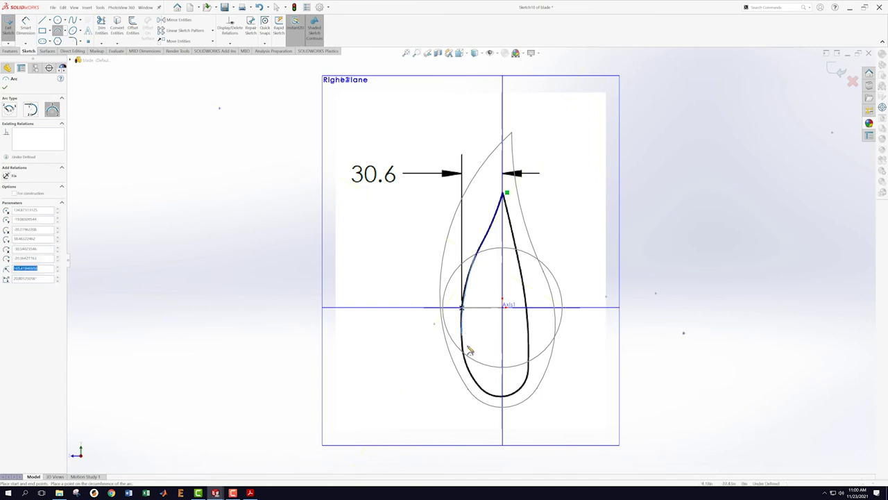
pyautogui.click(462, 336)
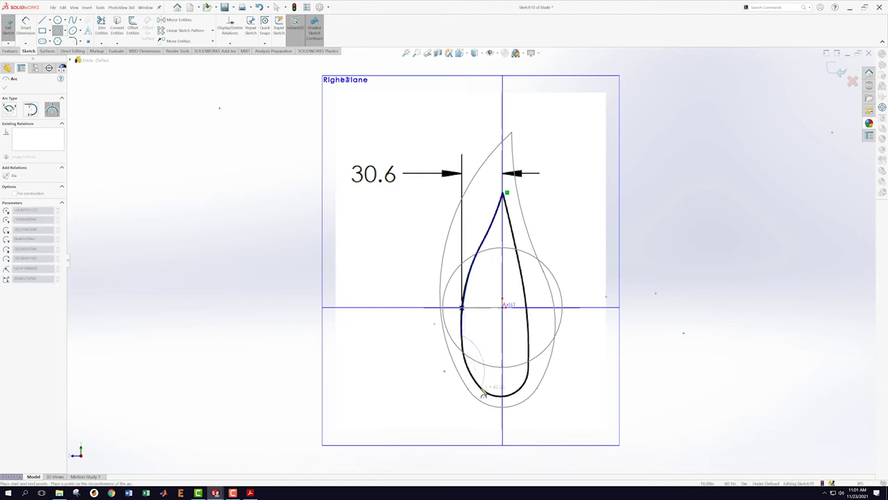
pyautogui.click(482, 381)
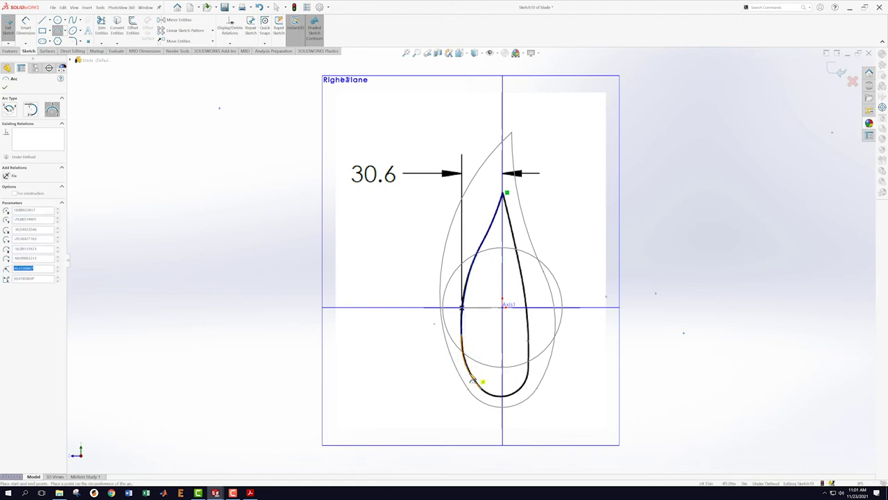
# Close the SECTION_DD outline with three more three-point arcs around the rounded end and up the right side to the tip.
pyautogui.click(492, 395)
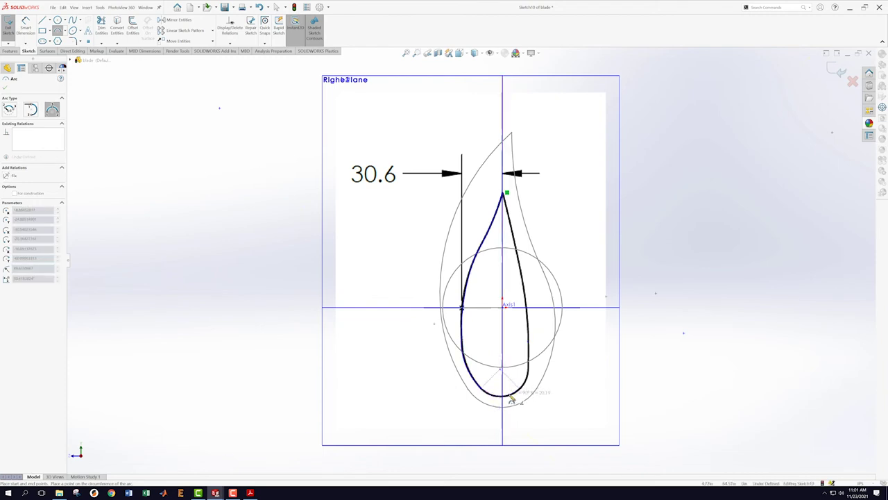
pyautogui.click(509, 400)
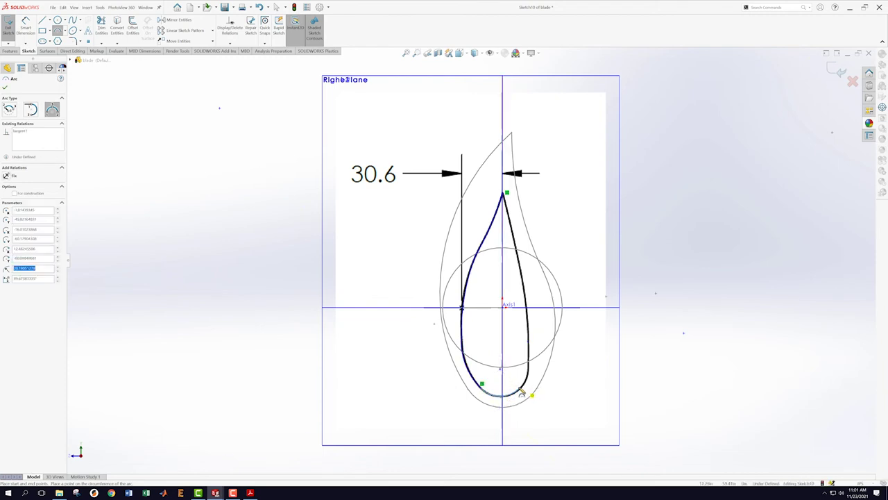
pyautogui.click(522, 392)
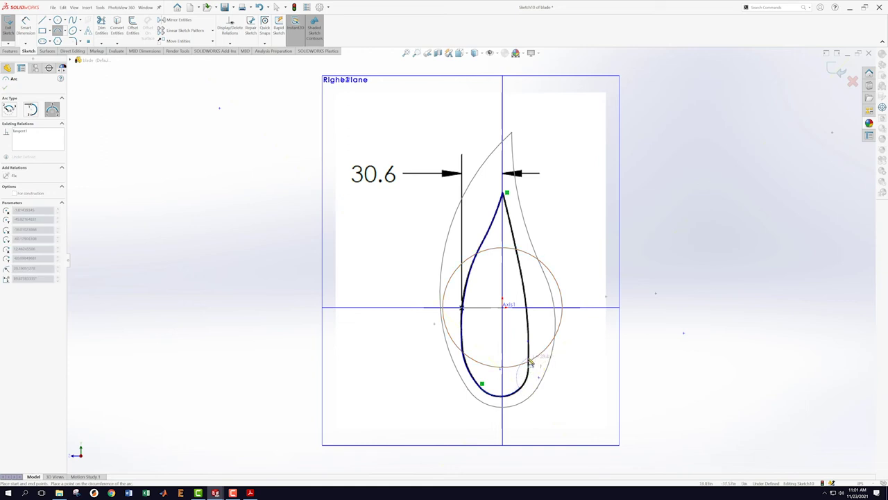
pyautogui.click(529, 361)
pyautogui.click(529, 375)
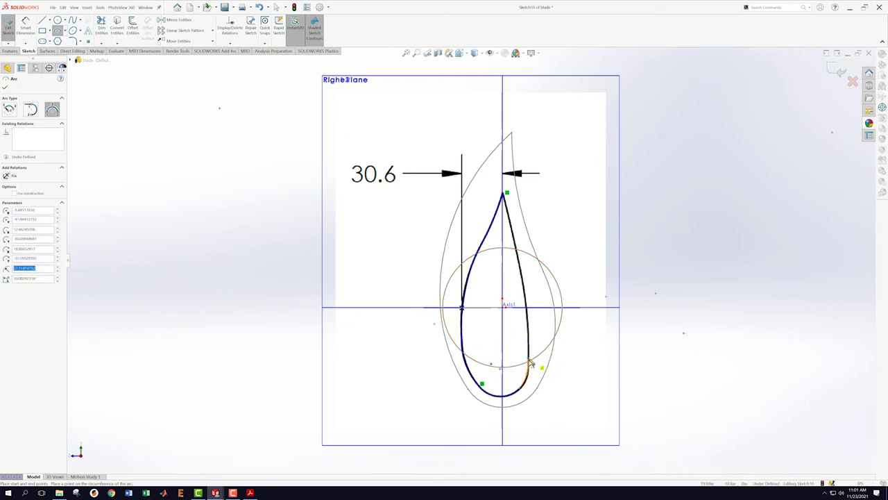
pyautogui.click(504, 196)
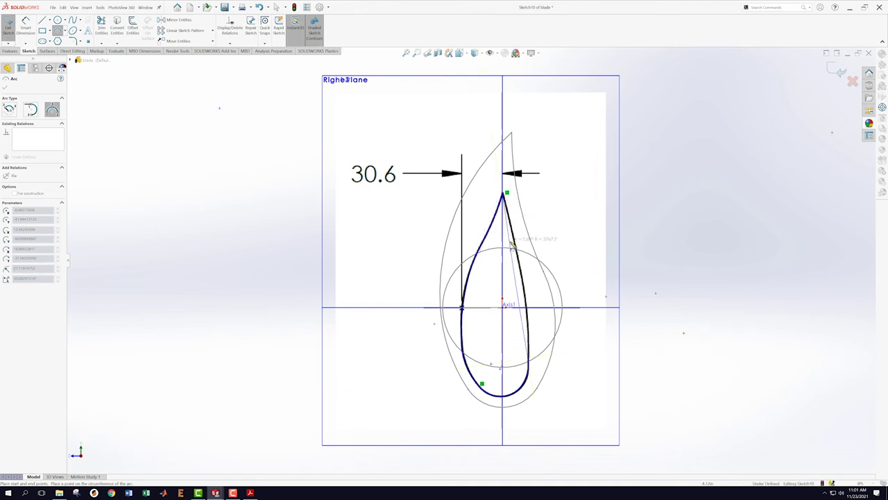
pyautogui.click(519, 260)
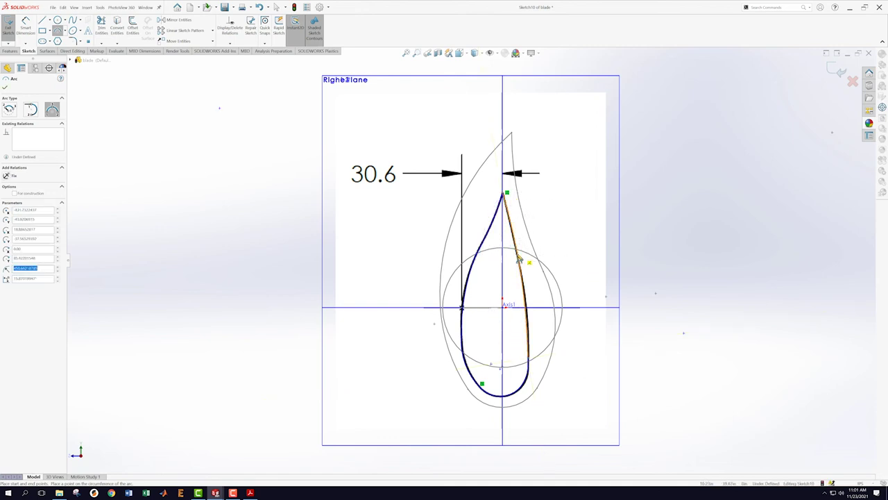
pyautogui.press('Escape')
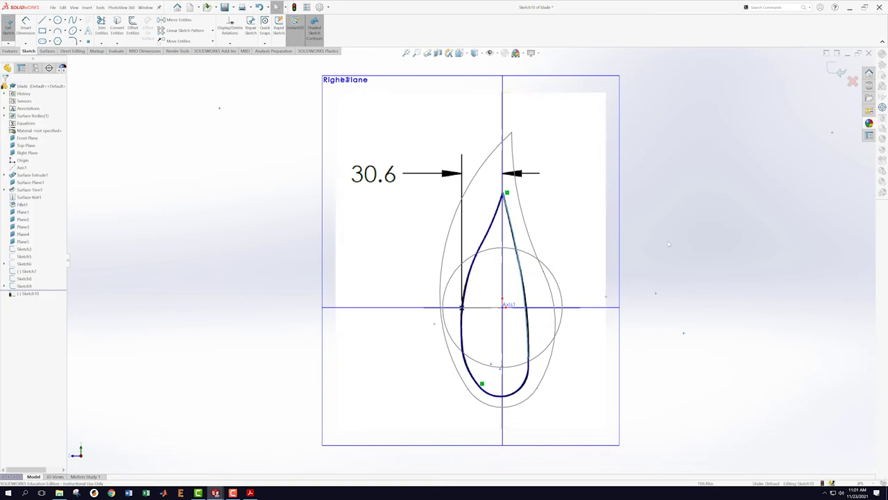
# Hide Sketch9, which holds the SECTION_DD picture.
pyautogui.moveTo(669, 236); pyautogui.dragTo(680, 233, button='middle')
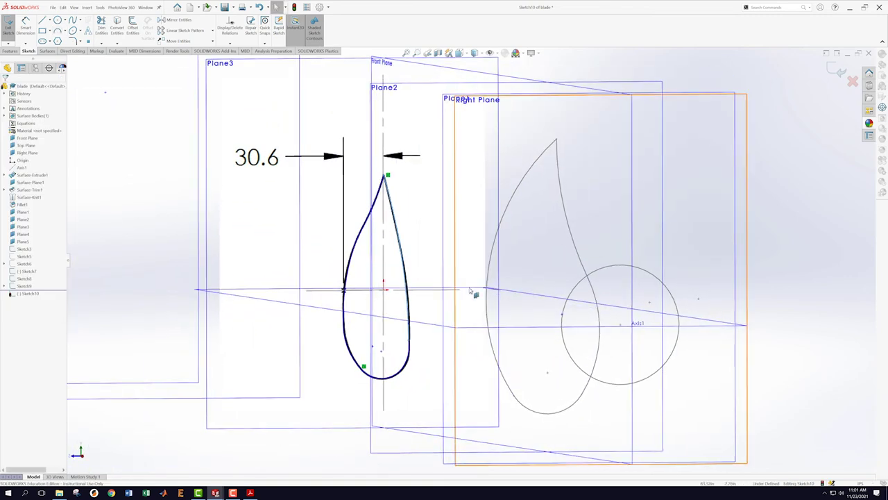
pyautogui.scroll(1, 466, 285)
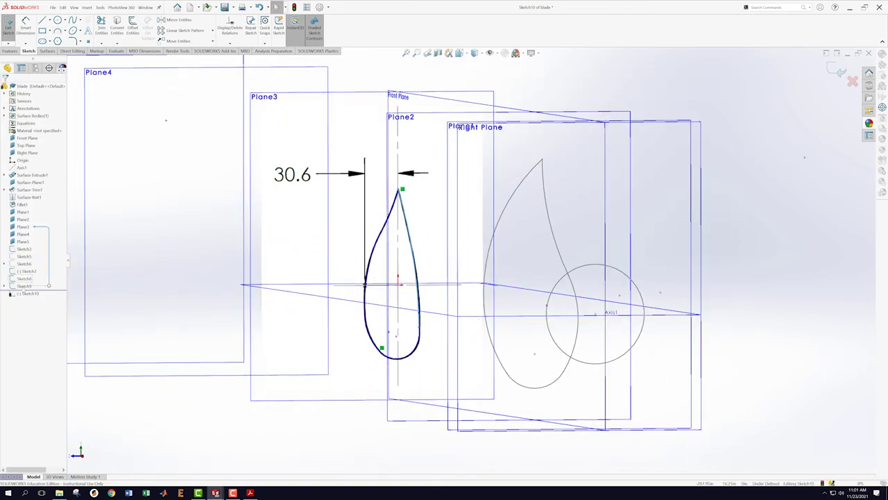
pyautogui.rightClick(24, 285)
pyautogui.click(26, 279)
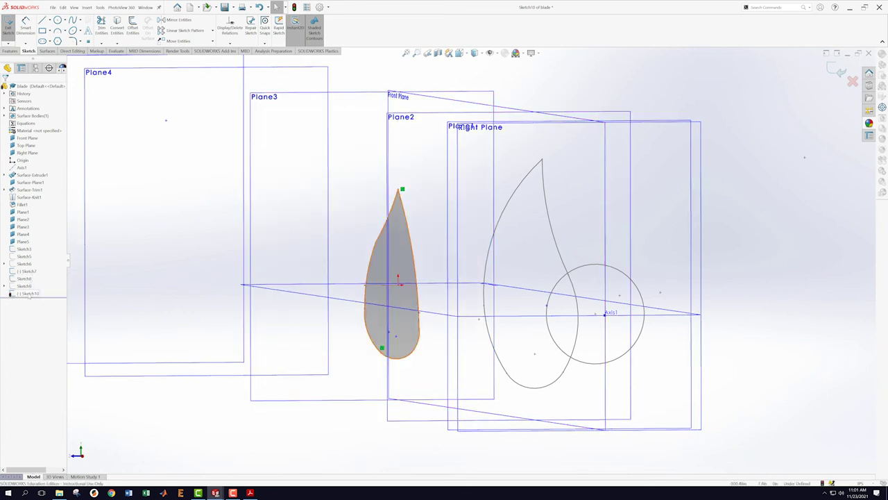
# View the profile sketch face-on and make the two upper arcs on its left side tangent to each other.
pyautogui.rightClick(27, 293)
pyautogui.click(44, 285)
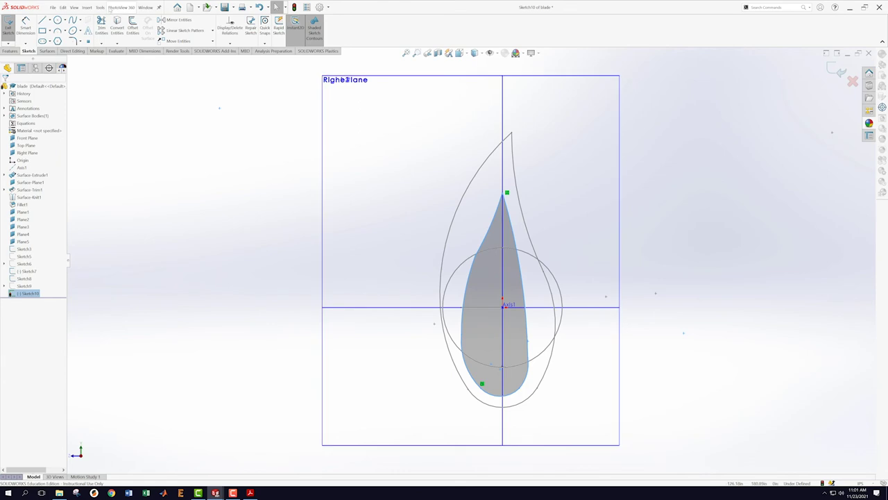
pyautogui.scroll(-1, 595, 312)
pyautogui.scroll(-2, 542, 298)
pyautogui.press('Escape')
pyautogui.click(416, 214)
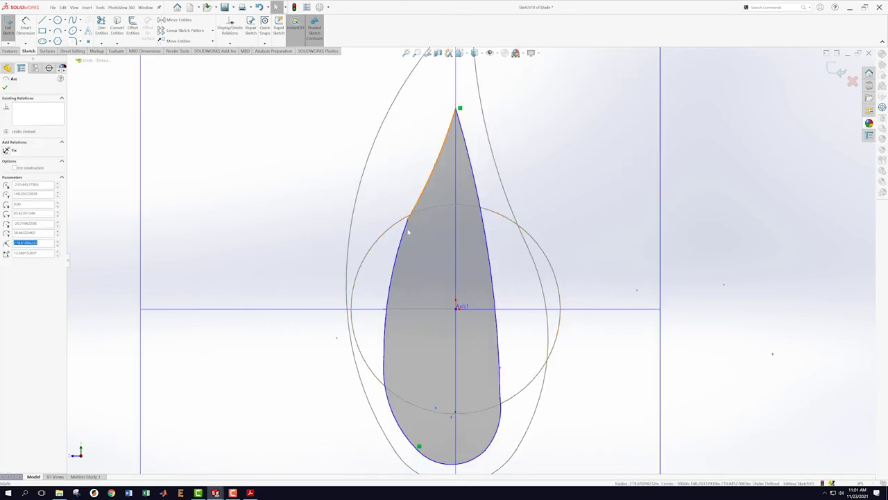
pyautogui.keyDown('ctrl'); pyautogui.click(405, 232); pyautogui.keyUp('ctrl')
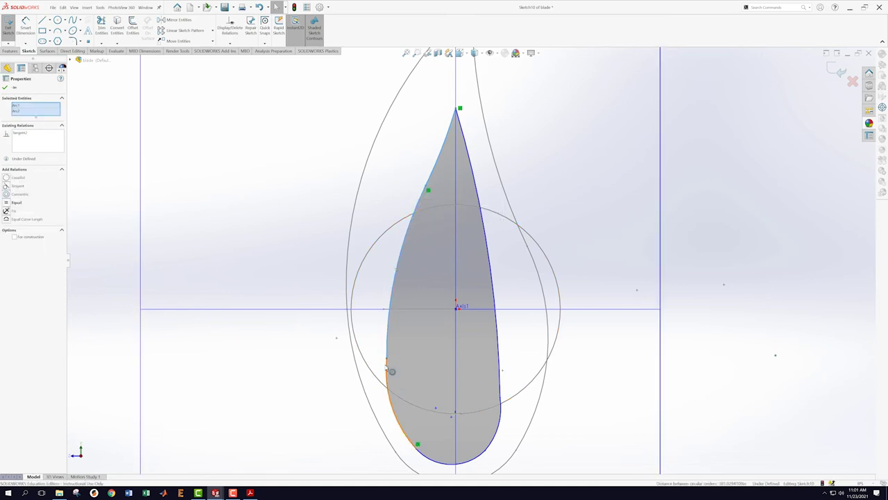
pyautogui.keyDown('ctrl'); pyautogui.click(388, 368); pyautogui.keyUp('ctrl')
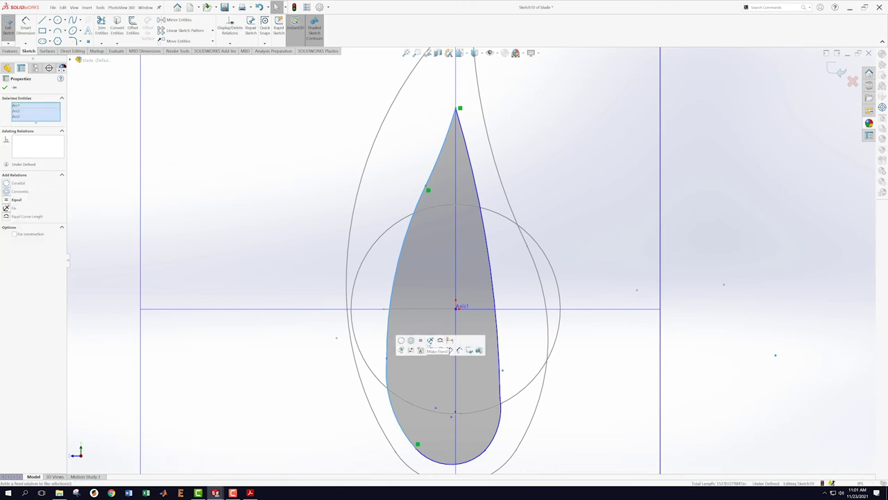
pyautogui.click(683, 291)
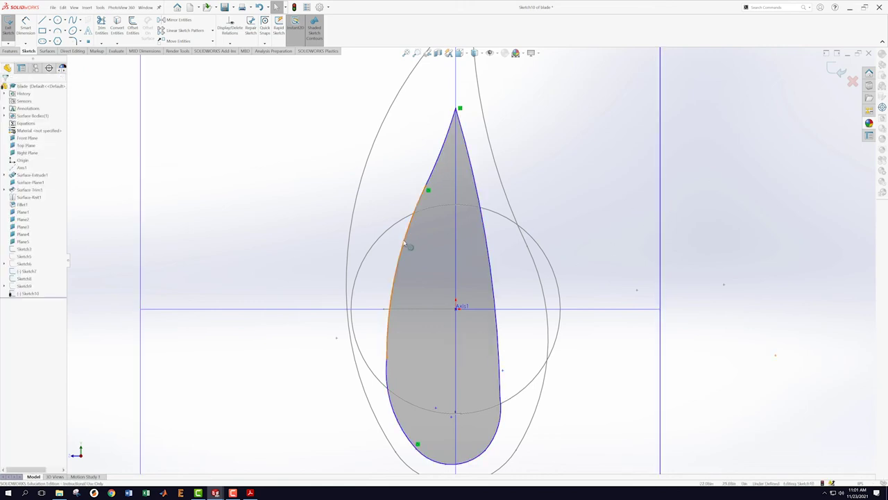
# Make the long left arc of the profile tangent to the lower-left arc and check the tangency into the bottom arc.
pyautogui.click(405, 245)
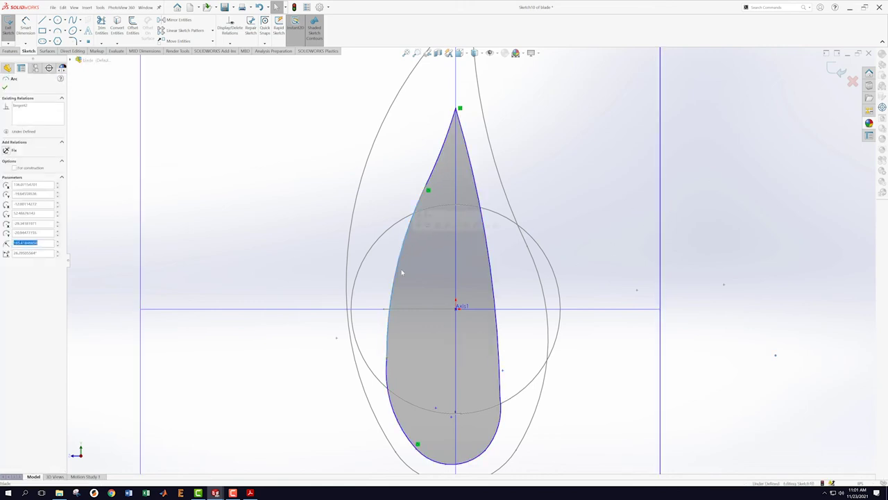
pyautogui.keyDown('ctrl'); pyautogui.click(389, 363); pyautogui.keyUp('ctrl')
pyautogui.click(400, 339)
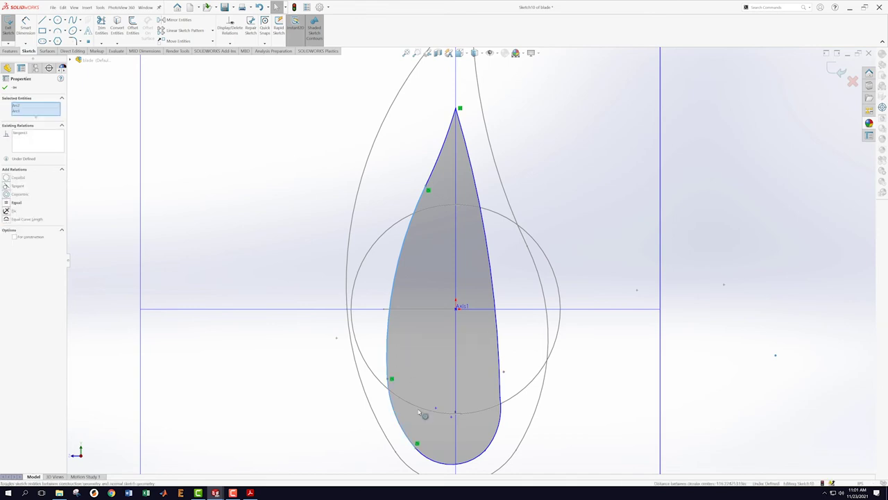
pyautogui.keyDown('ctrl'); pyautogui.click(423, 456); pyautogui.keyUp('ctrl')
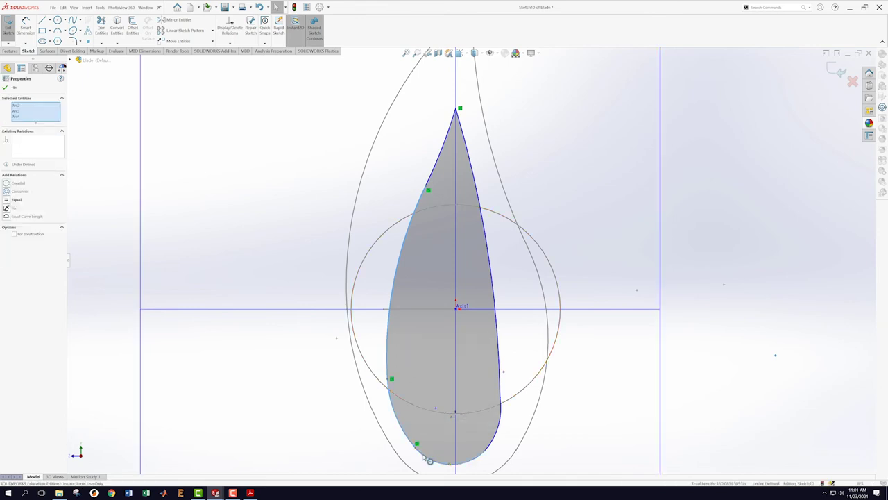
pyautogui.click(626, 377)
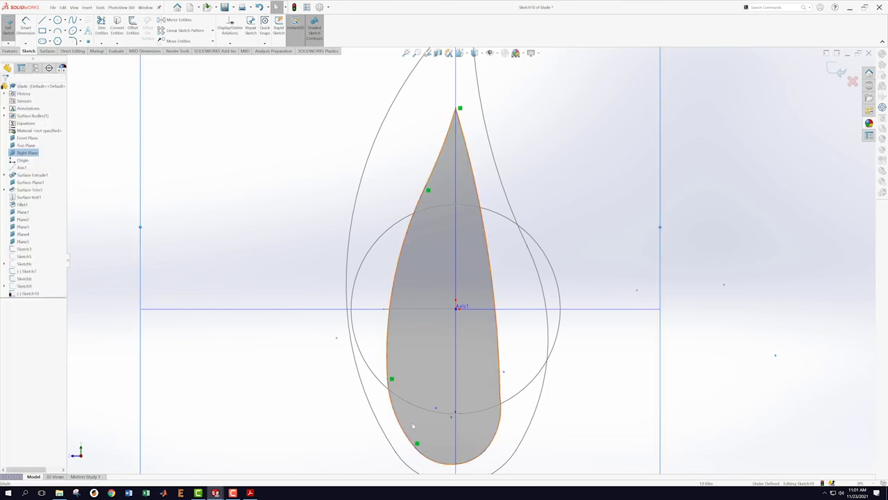
pyautogui.click(407, 439)
pyautogui.keyDown('ctrl'); pyautogui.click(424, 457); pyautogui.keyUp('ctrl')
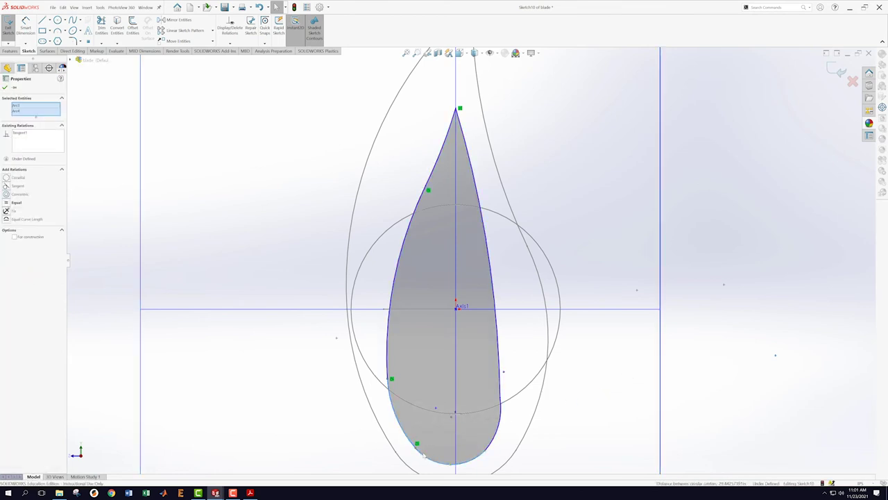
pyautogui.click(505, 456)
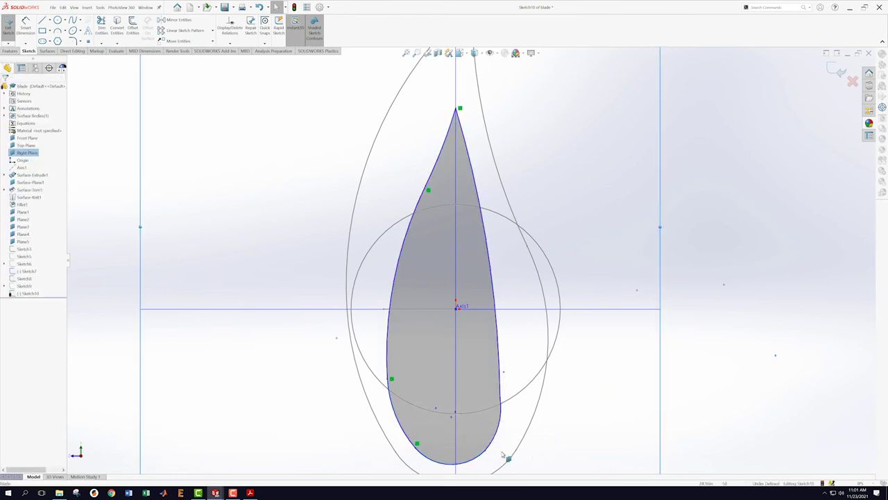
# Make the short lower-right arc tangent to both the bottom arc and the long right arc of the profile.
pyautogui.click(490, 450)
pyautogui.keyDown('ctrl'); pyautogui.click(500, 410); pyautogui.keyUp('ctrl')
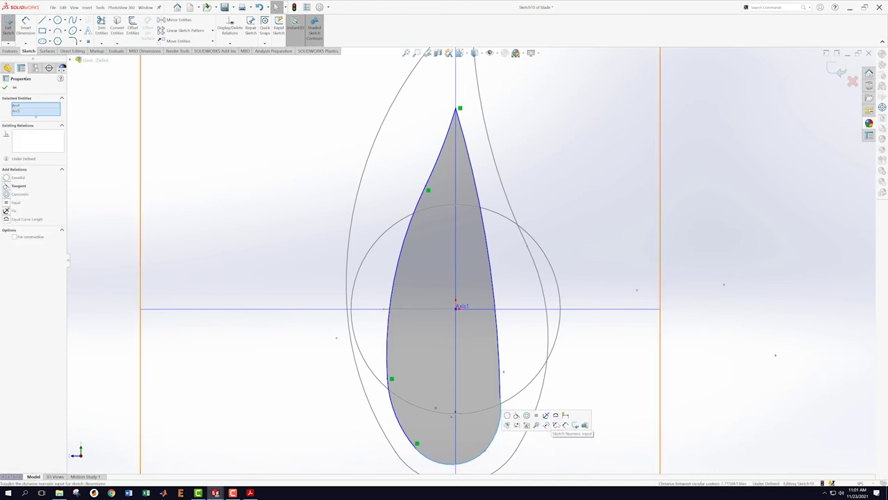
pyautogui.click(581, 394)
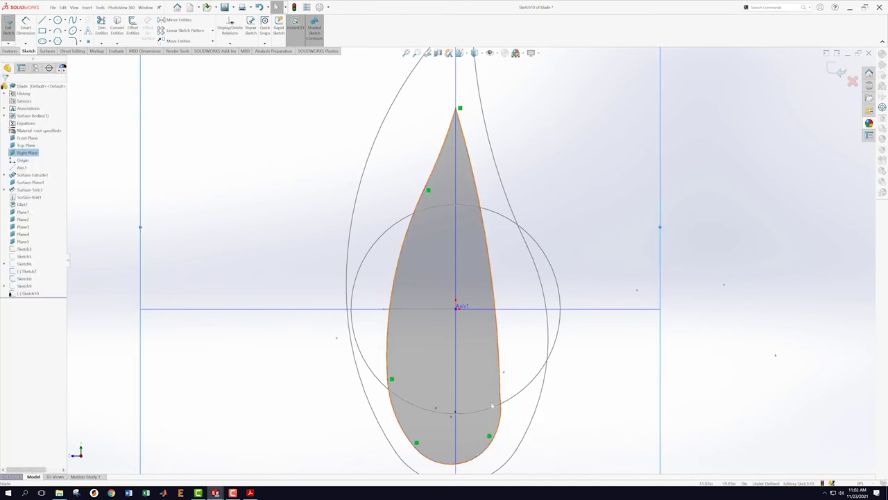
pyautogui.click(501, 416)
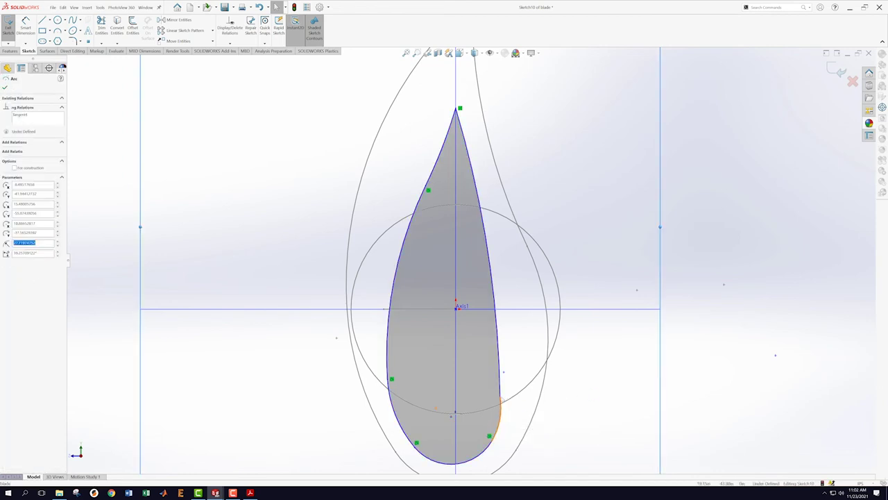
pyautogui.keyDown('ctrl'); pyautogui.click(501, 386); pyautogui.keyUp('ctrl')
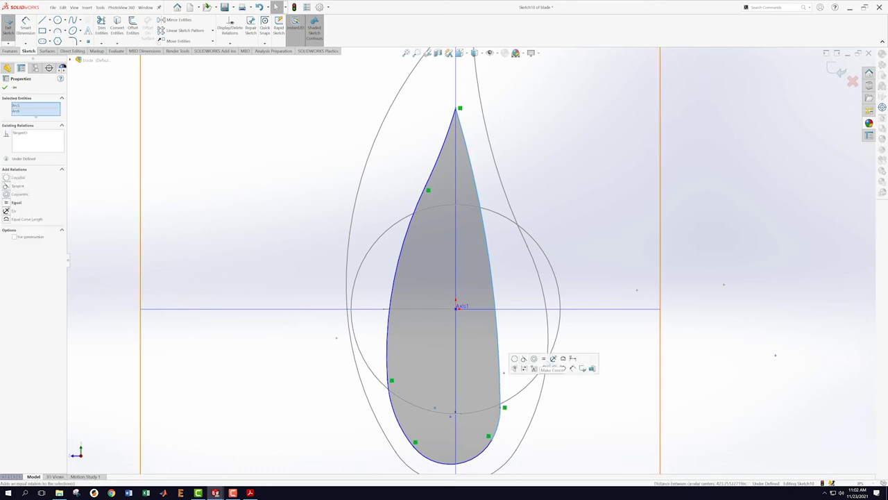
pyautogui.click(572, 320)
# Show Sketch9 again so the SECTION_DD picture lies behind the profile.
pyautogui.press('z')
pyautogui.press('z')
pyautogui.press('z')
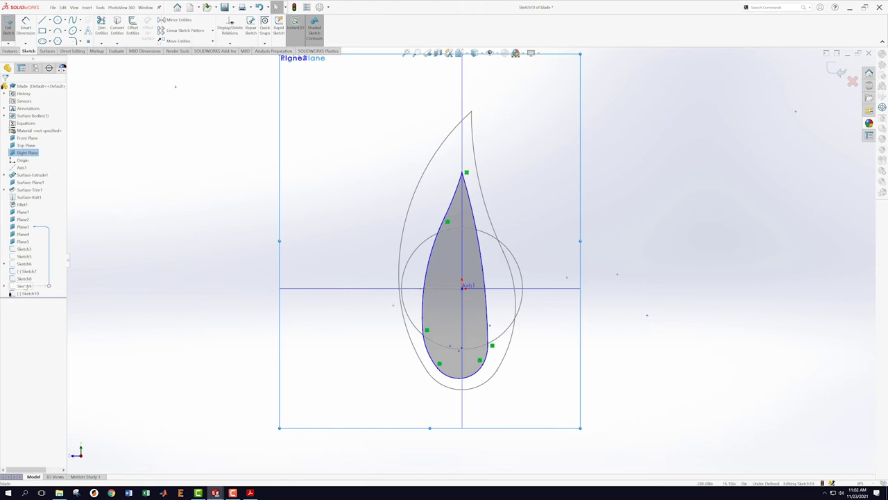
pyautogui.rightClick(25, 286)
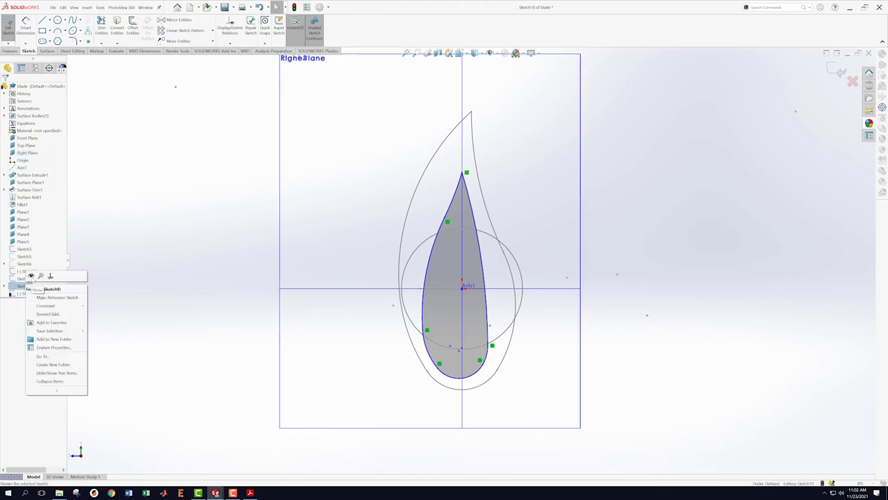
pyautogui.click(31, 276)
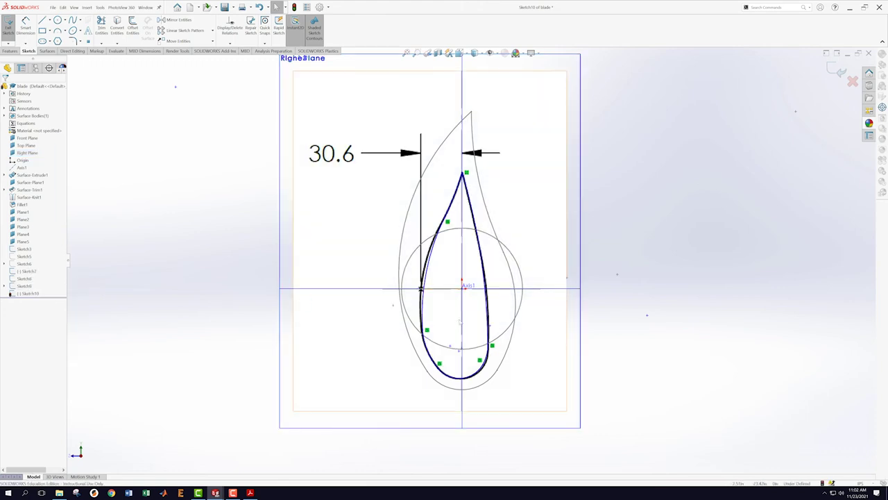
# Reshape the long left arc to follow the pictured outline at the horizontal axis and exit the sketch.
pyautogui.scroll(-2, 459, 323)
pyautogui.scroll(-1, 444, 305)
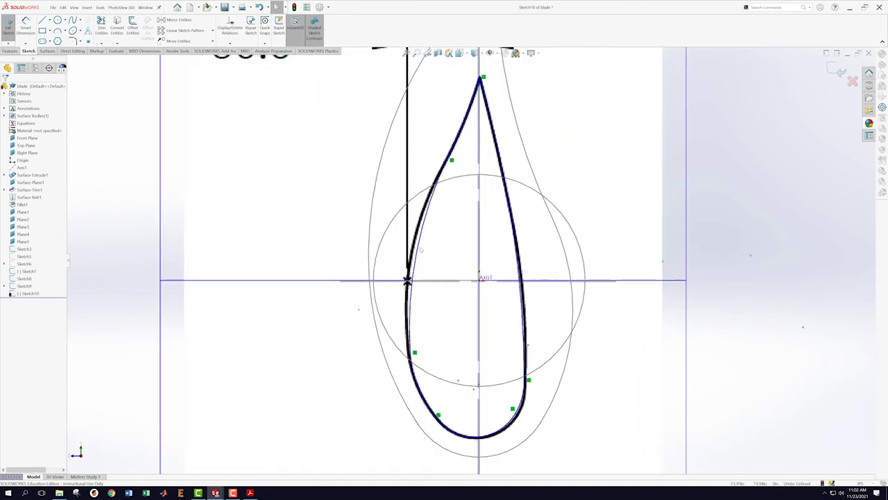
pyautogui.click(415, 301)
pyautogui.moveTo(410, 296); pyautogui.dragTo(408, 280)
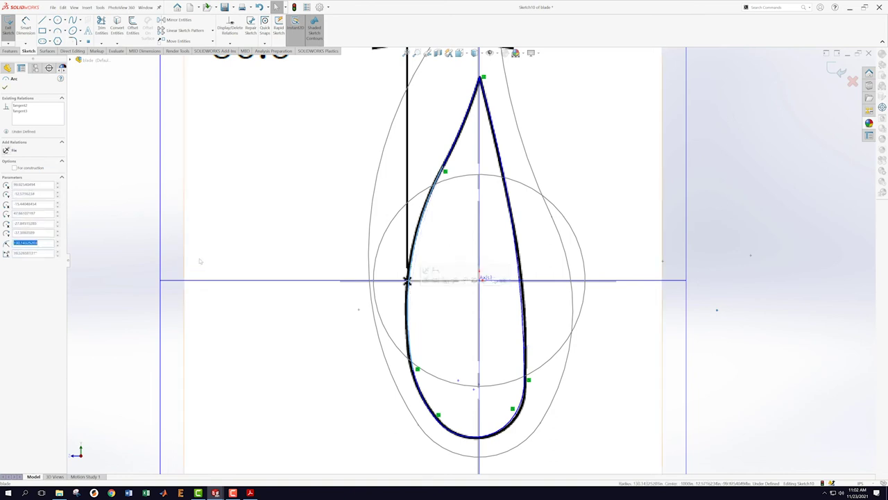
pyautogui.click(7, 86)
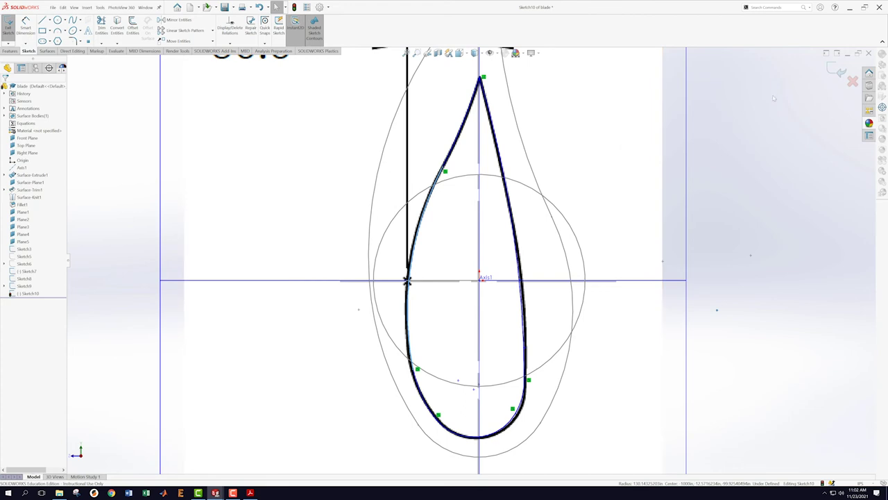
pyautogui.click(840, 71)
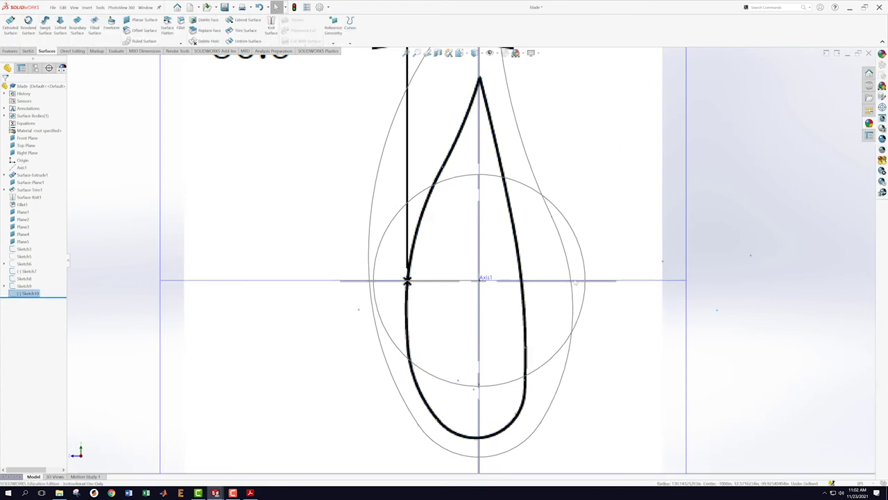
# Hide the Sketch9 picture and save the blade part.
pyautogui.rightClick(27, 293)
pyautogui.click(30, 286)
pyautogui.moveTo(172, 235)
pyautogui.mouseDown(button='middle')
pyautogui.moveTo(208, 259)
pyautogui.moveTo(278, 265)
pyautogui.moveTo(234, 271)
pyautogui.moveTo(242, 274)
pyautogui.mouseUp(button='middle')
pyautogui.scroll(5, 208, 256)
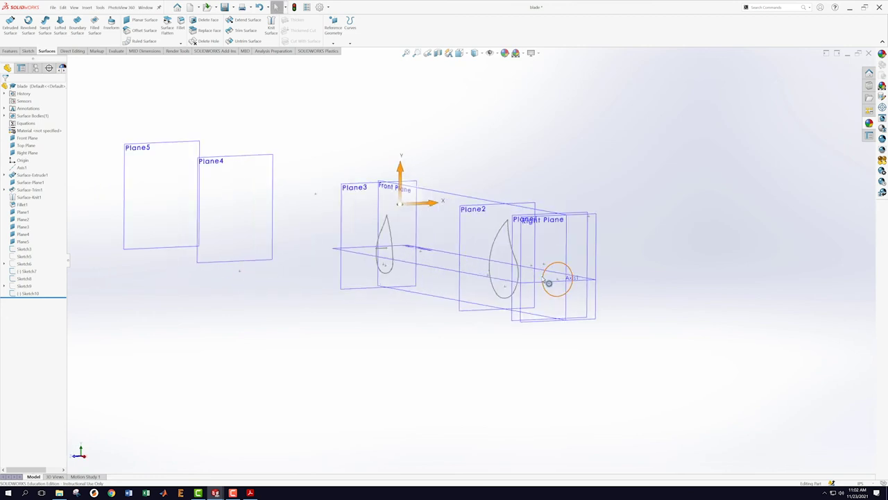
pyautogui.scroll(5, 345, 295)
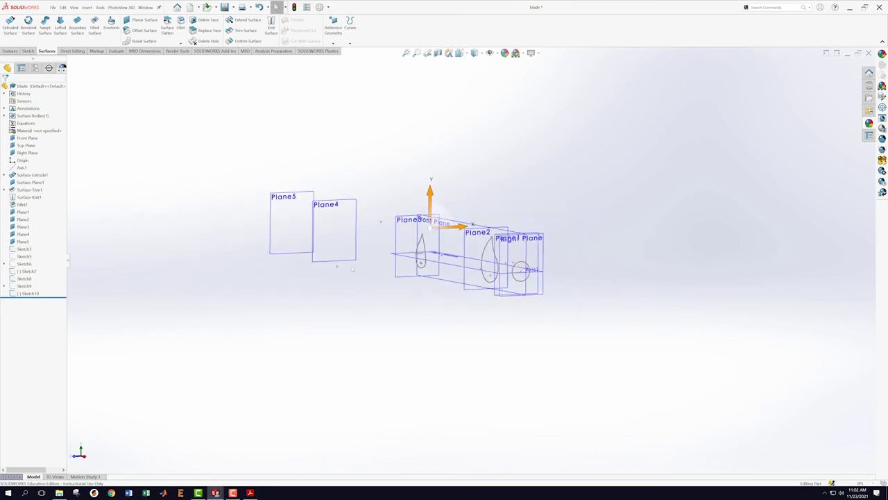
pyautogui.scroll(-4, 366, 249)
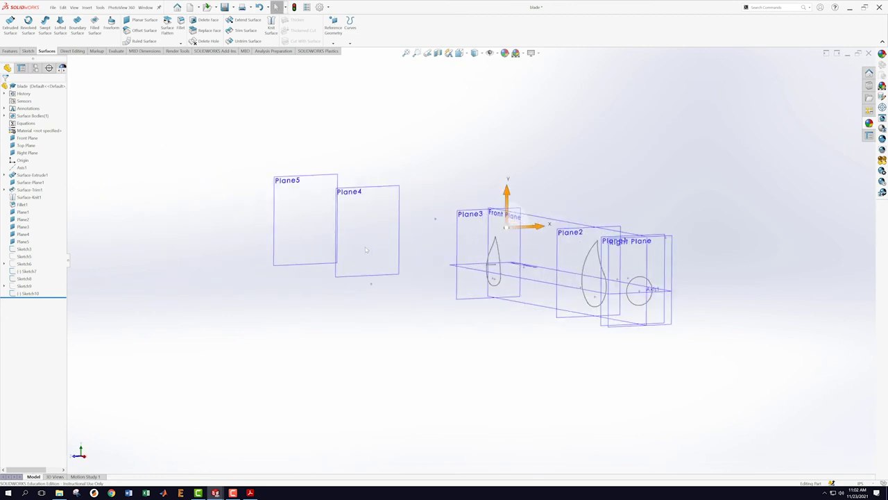
pyautogui.click(54, 7)
pyautogui.click(76, 85)
pyautogui.rightClick(381, 193)
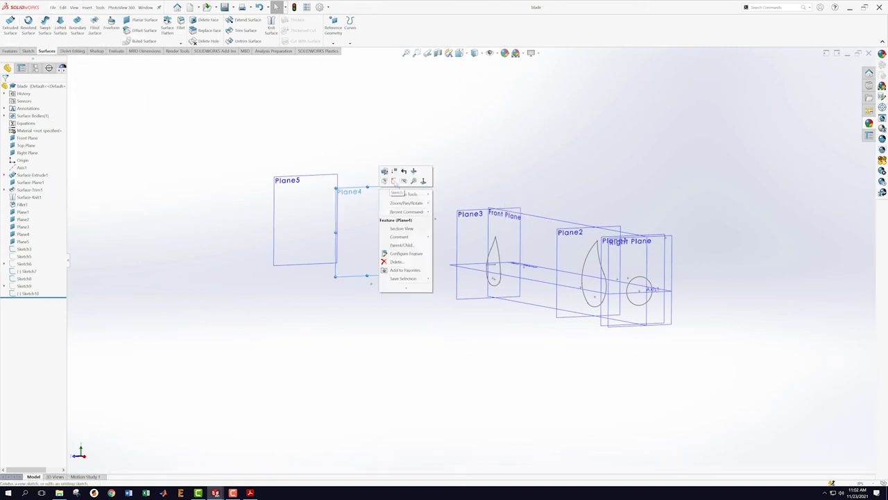
pyautogui.click(396, 186)
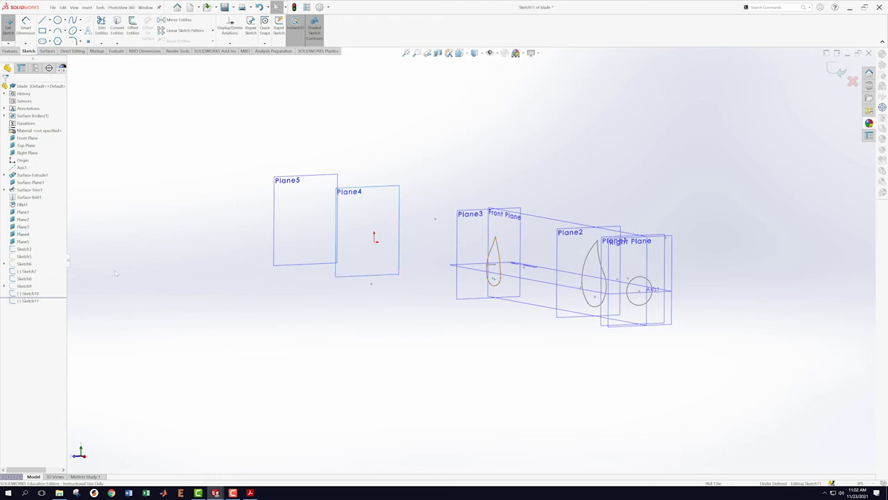
pyautogui.click(840, 71)
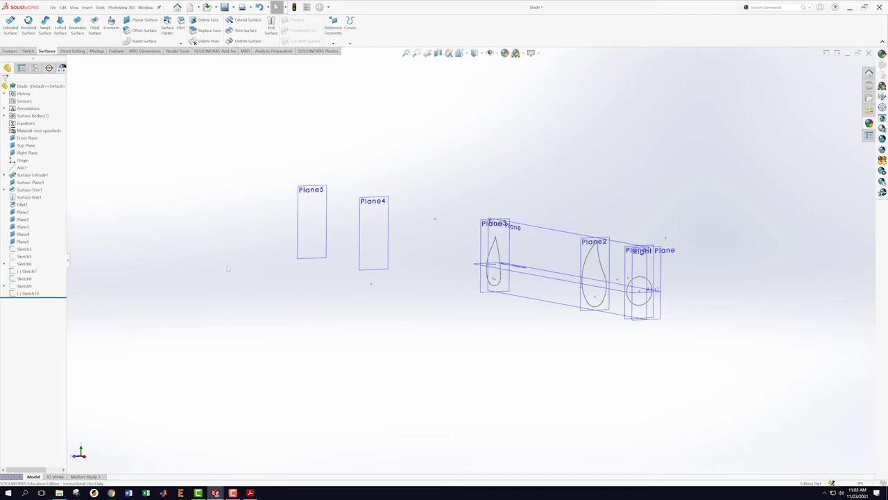
# Start a sketch on Plane4, view it face-on and draw a horizontal line about 22.6 in long leftward from the origin.
pyautogui.rightClick(371, 273)
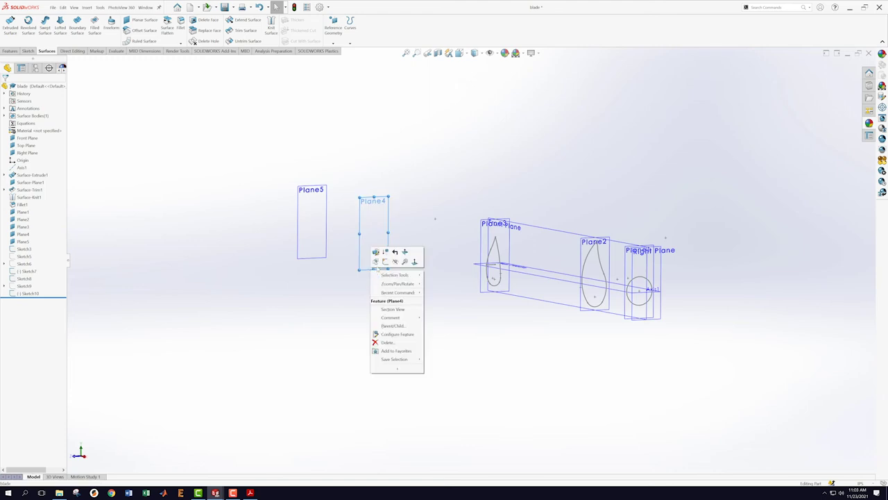
pyautogui.click(385, 262)
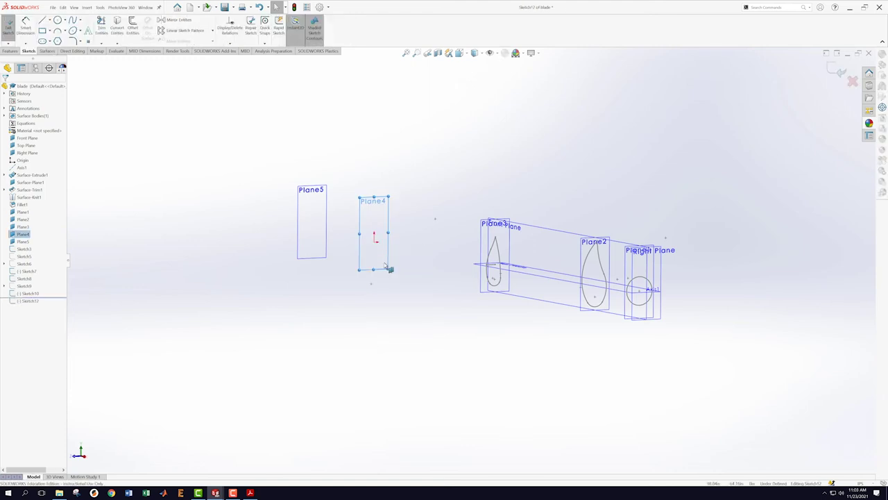
pyautogui.rightClick(28, 301)
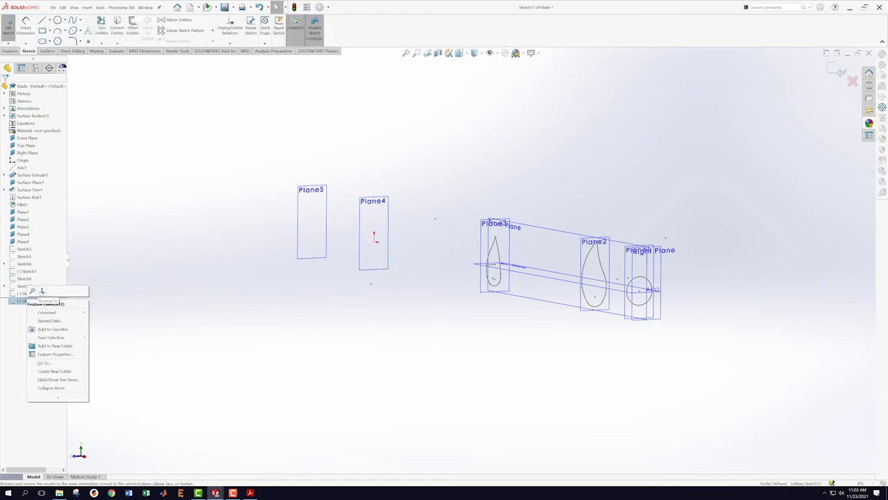
pyautogui.click(42, 294)
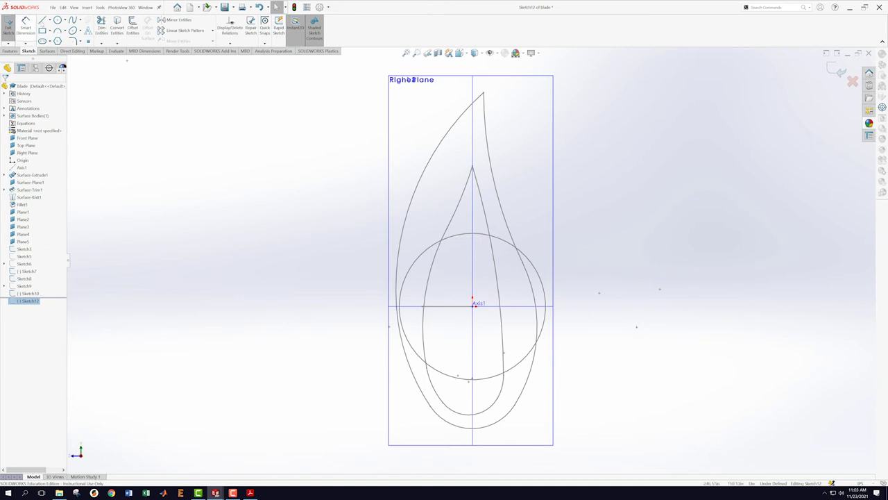
pyautogui.click(43, 21)
pyautogui.click(474, 308)
pyautogui.click(435, 302)
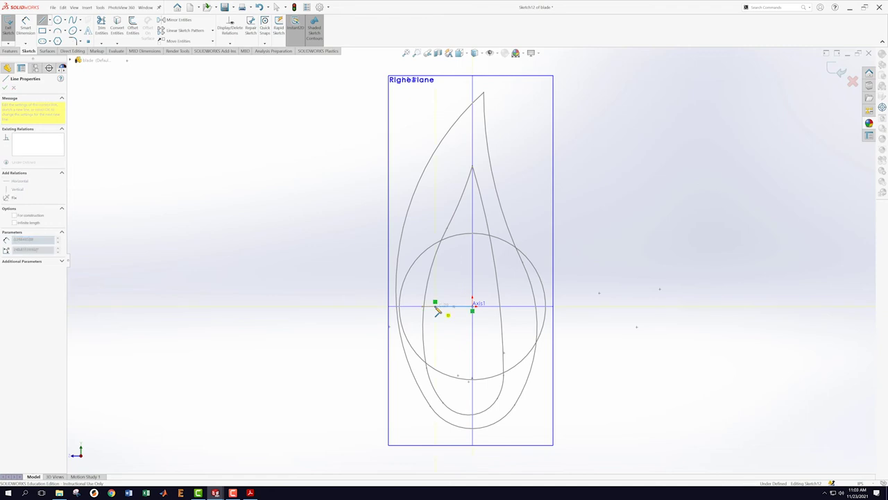
pyautogui.press('Escape')
# Dimension the horizontal line's length as 20 in.
pyautogui.press('s')
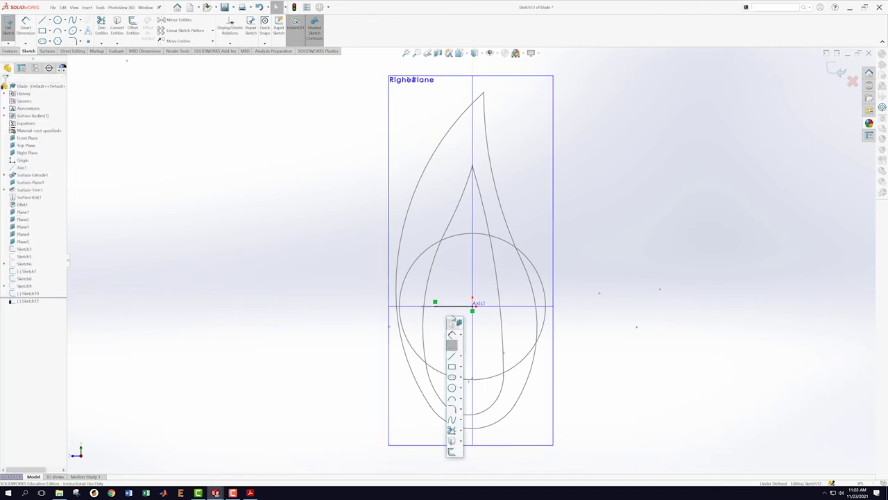
pyautogui.click(450, 337)
pyautogui.click(451, 306)
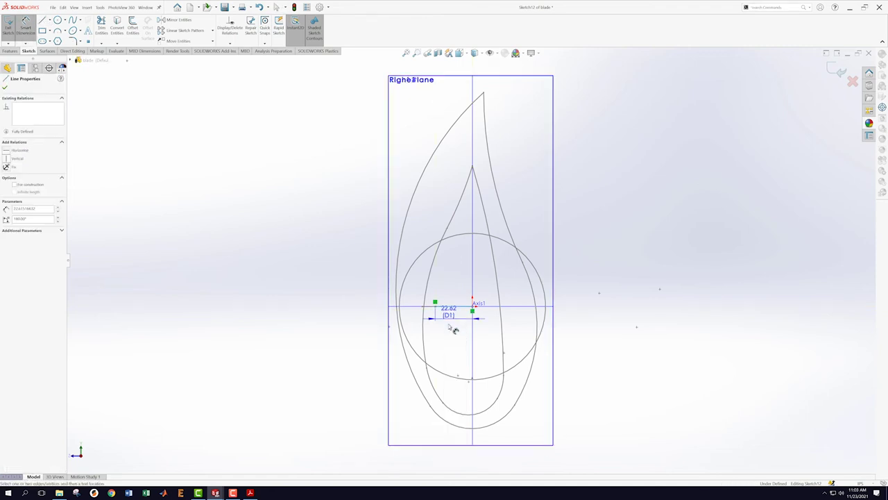
pyautogui.click(449, 329)
pyautogui.write('20')
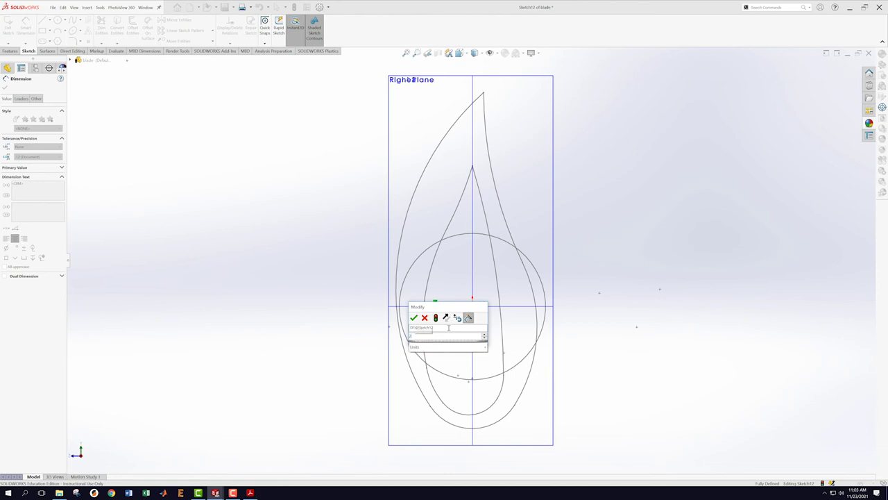
pyautogui.press('Return')
# Check the Section E-E dimension in the PDF drawing and set the horizontal line's length to 22.5 in.
pyautogui.click(250, 492)
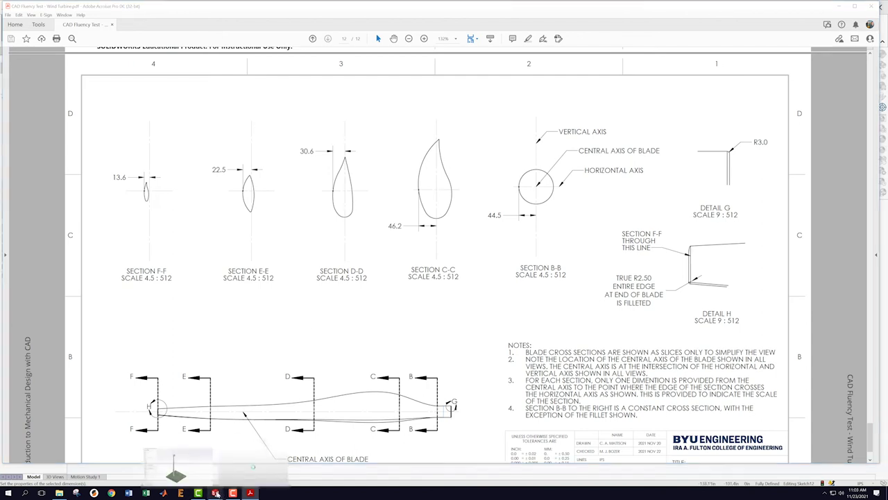
pyautogui.click(249, 469)
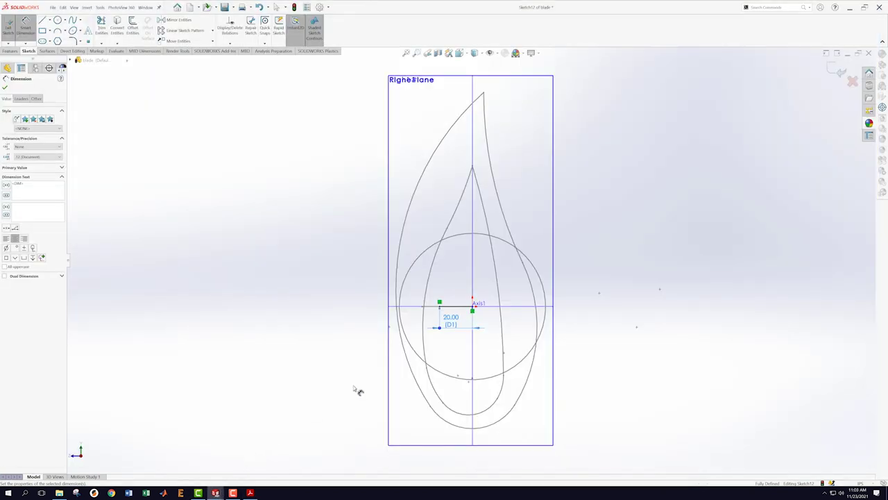
pyautogui.doubleClick(453, 319)
pyautogui.write('22.5')
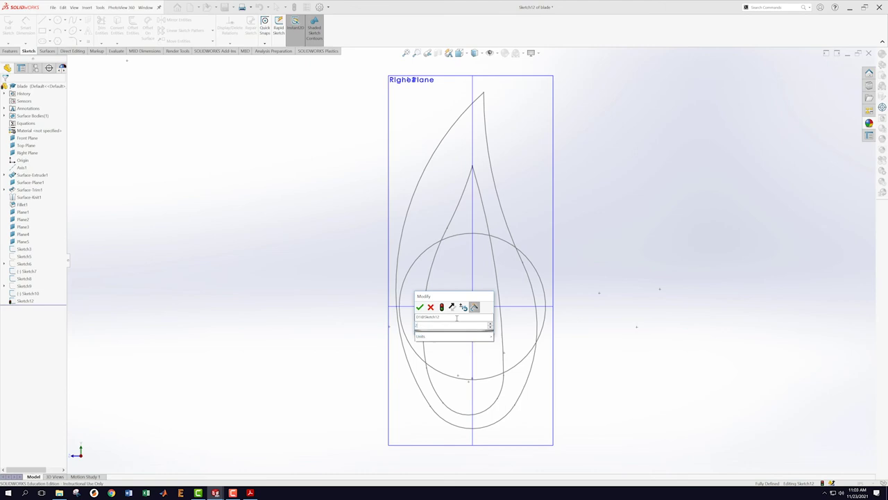
pyautogui.press('Return')
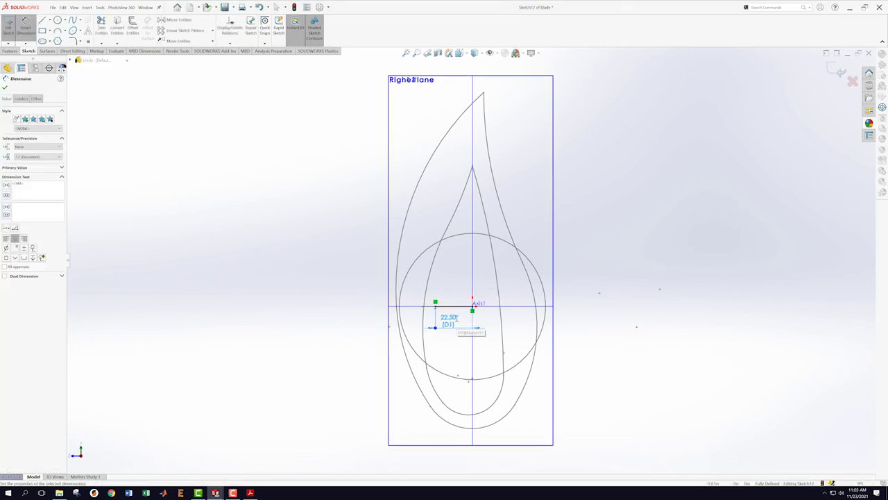
# Close the 22.5 in reference line sketch and start a new sketch on Plane4.
pyautogui.click(838, 71)
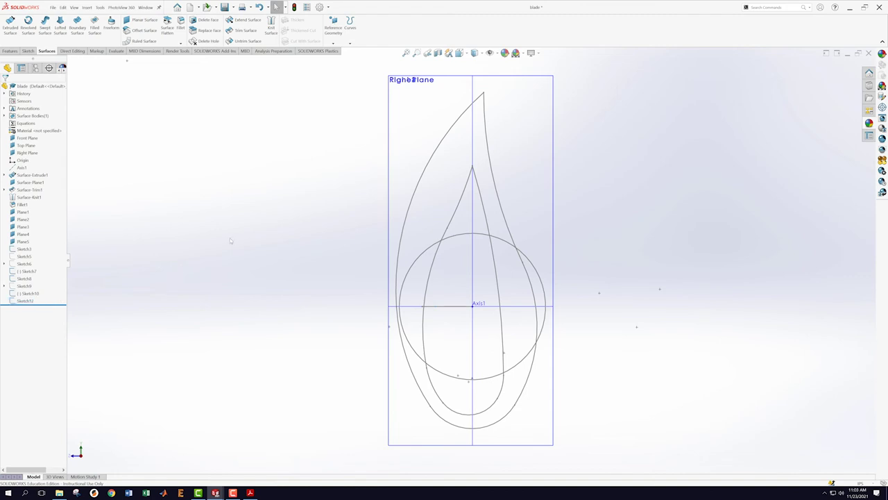
pyautogui.scroll(3, 221, 250)
pyautogui.moveTo(280, 275)
pyautogui.mouseDown(button='middle')
pyautogui.moveTo(296, 272)
pyautogui.moveTo(296, 283)
pyautogui.mouseUp(button='middle')
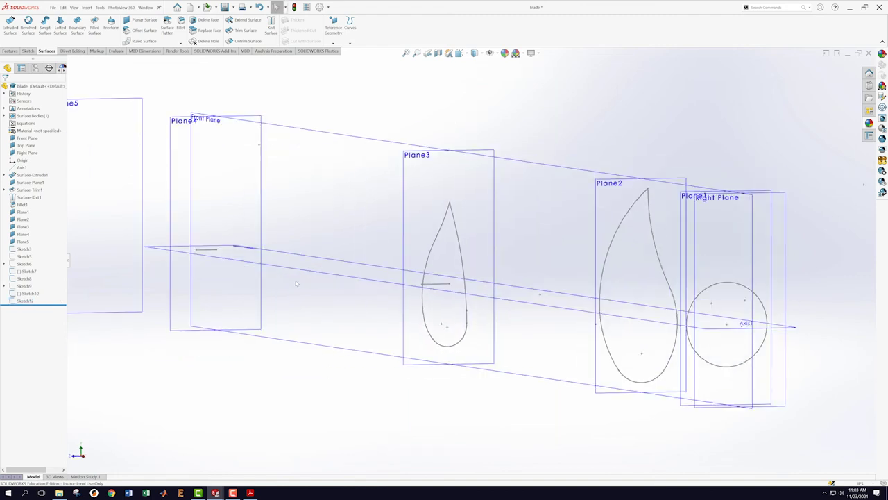
pyautogui.scroll(4, 294, 285)
pyautogui.scroll(-1, 312, 187)
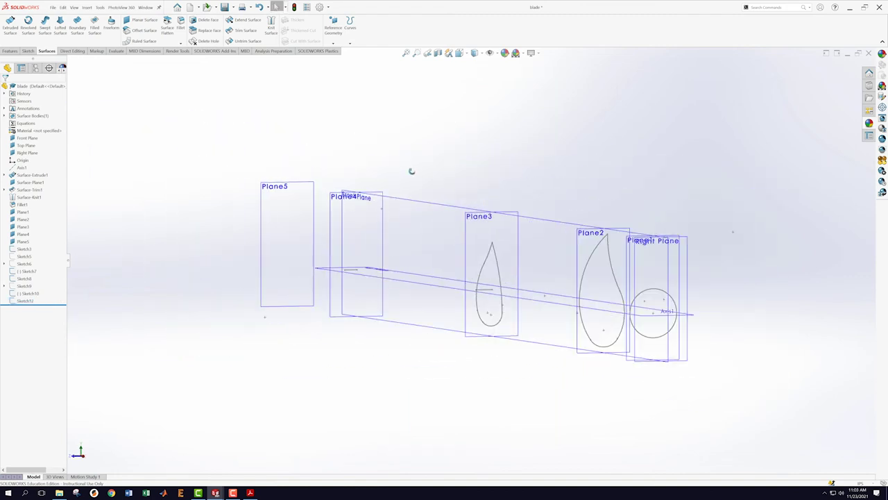
pyautogui.moveTo(411, 170); pyautogui.dragTo(390, 153, button='middle')
pyautogui.rightClick(368, 160)
pyautogui.click(363, 156)
pyautogui.rightClick(363, 160)
pyautogui.click(377, 148)
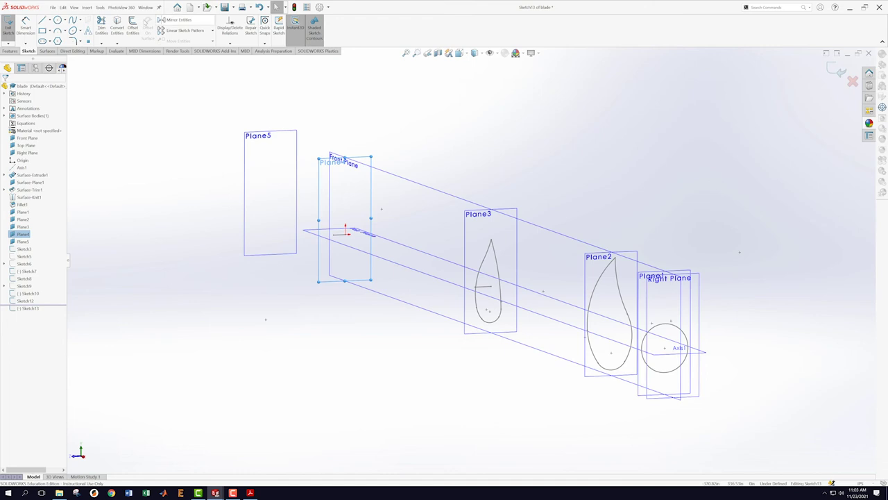
# Insert the SECTION_EE image from the blade_cross_sections folder as a sketch picture.
pyautogui.click(100, 7)
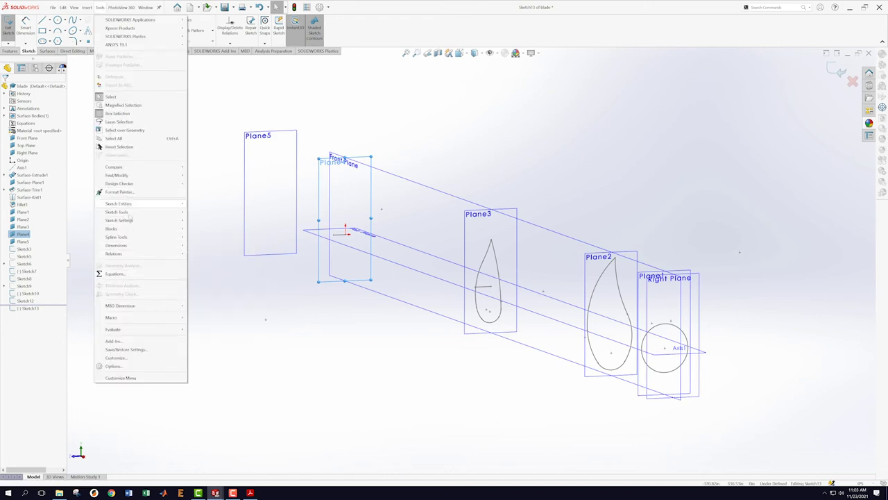
pyautogui.moveTo(138, 211)
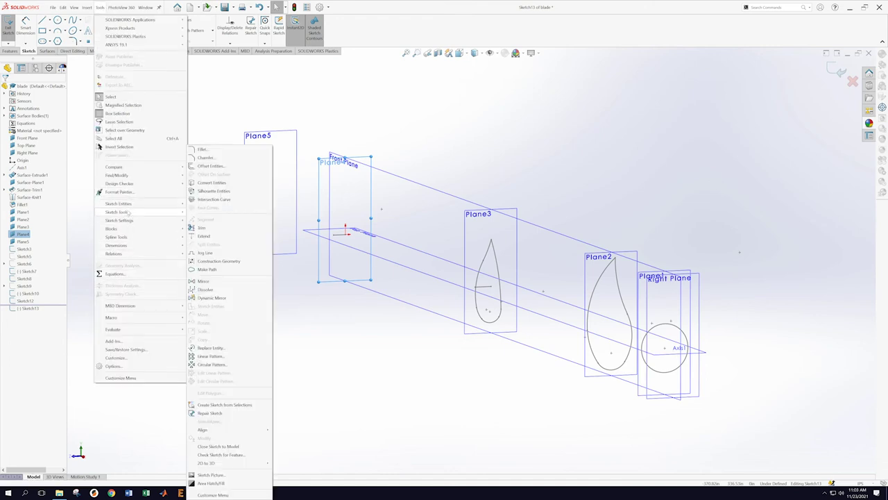
pyautogui.click(211, 474)
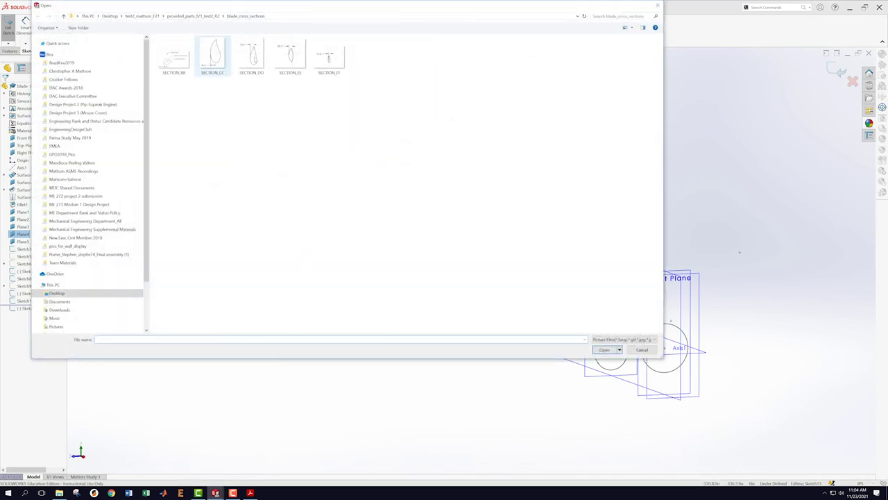
pyautogui.click(291, 59)
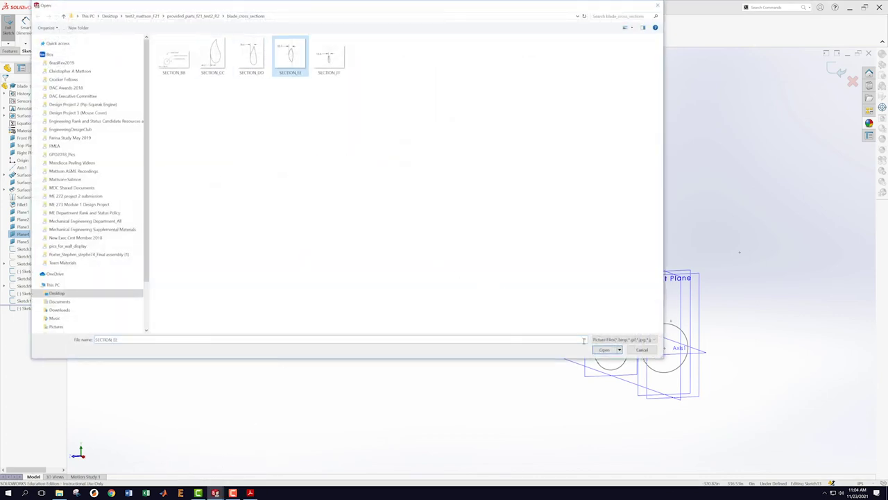
pyautogui.click(605, 350)
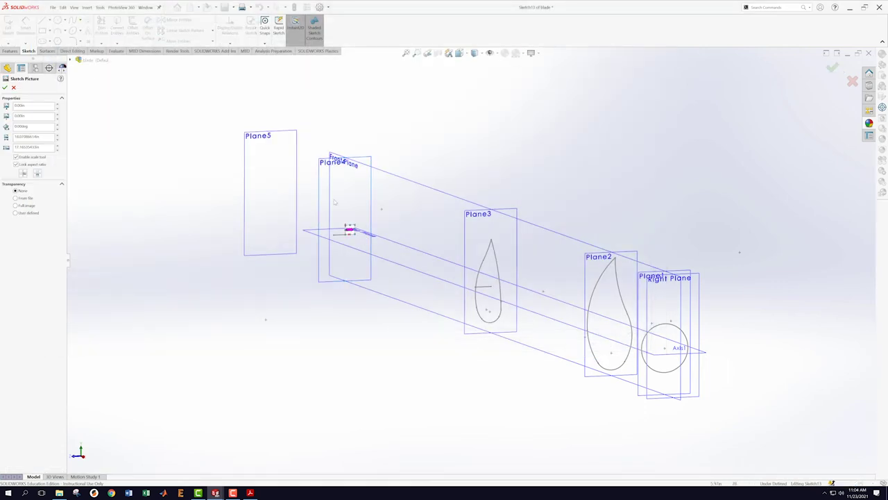
# Enlarge the section picture, view the sketch face-on and move the picture so its profile lies roughly over the origin.
pyautogui.scroll(-6, 357, 222)
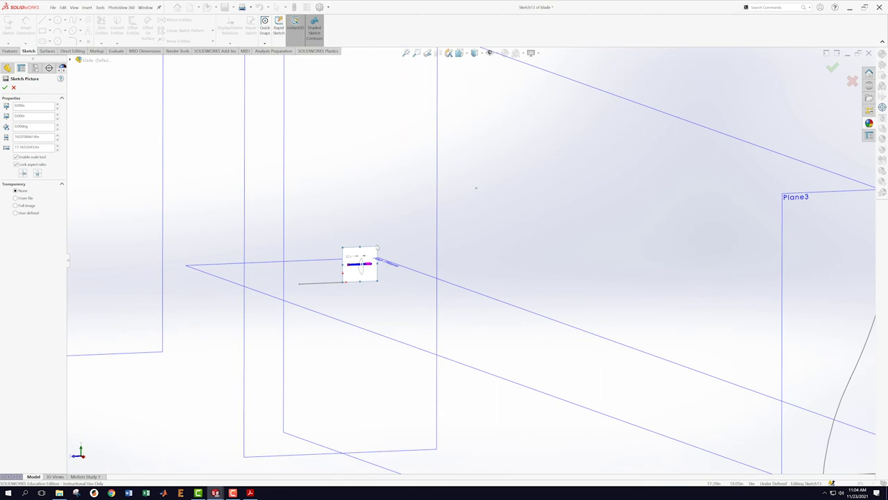
pyautogui.moveTo(377, 246); pyautogui.dragTo(535, 85)
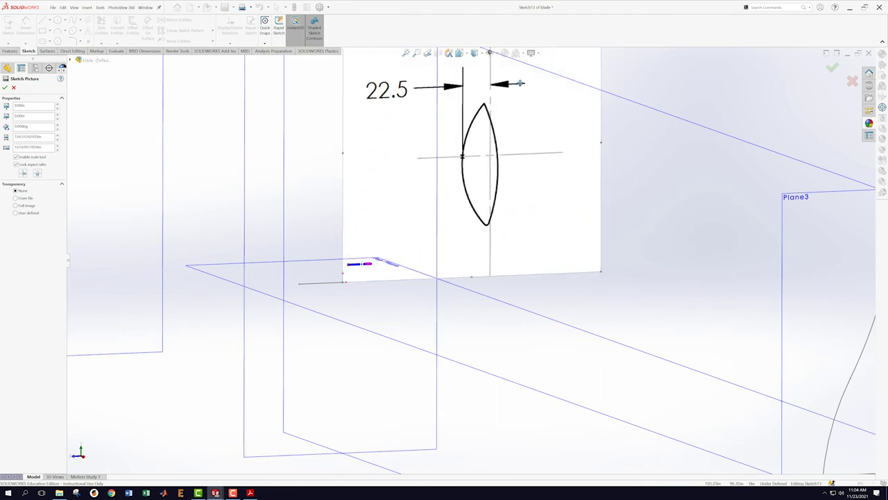
pyautogui.click(462, 54)
pyautogui.click(400, 313)
pyautogui.hotkey('ctrl', '8')
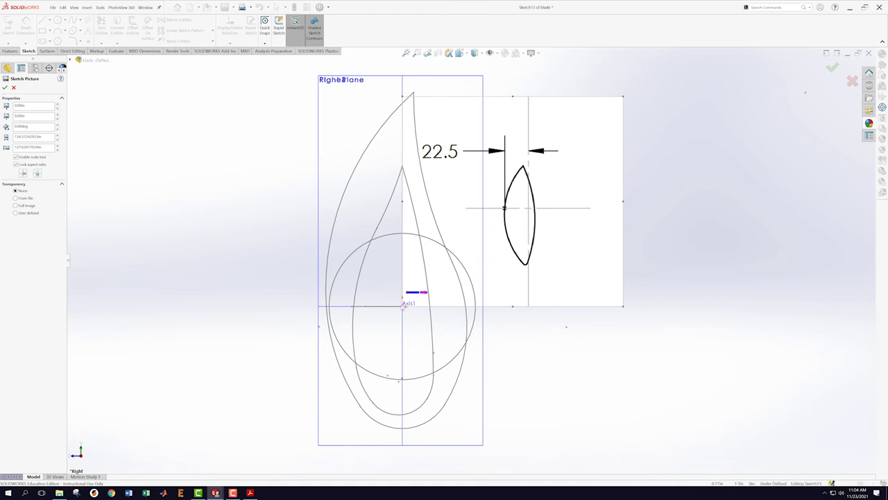
pyautogui.moveTo(402, 305); pyautogui.dragTo(325, 365)
pyautogui.moveTo(504, 275); pyautogui.dragTo(409, 331)
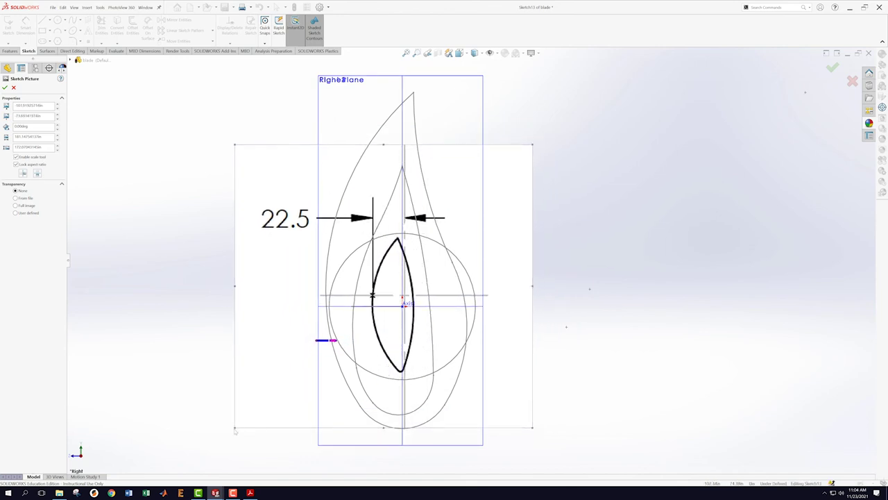
# Scale and position the picture so its 22.5 dimension spans the reference line and its centerlines cross at the origin, and accept it.
pyautogui.moveTo(235, 428)
pyautogui.mouseDown()
pyautogui.moveTo(188, 458)
pyautogui.moveTo(136, 466)
pyautogui.moveTo(247, 398)
pyautogui.mouseUp()
pyautogui.moveTo(502, 264)
pyautogui.mouseDown()
pyautogui.moveTo(531, 218)
pyautogui.moveTo(551, 215)
pyautogui.mouseUp()
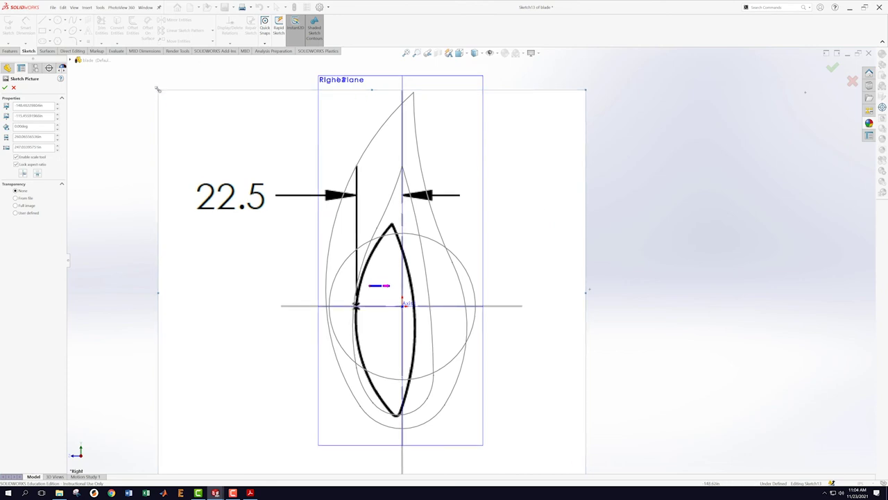
pyautogui.moveTo(157, 87); pyautogui.dragTo(147, 78)
pyautogui.moveTo(515, 188); pyautogui.dragTo(521, 193)
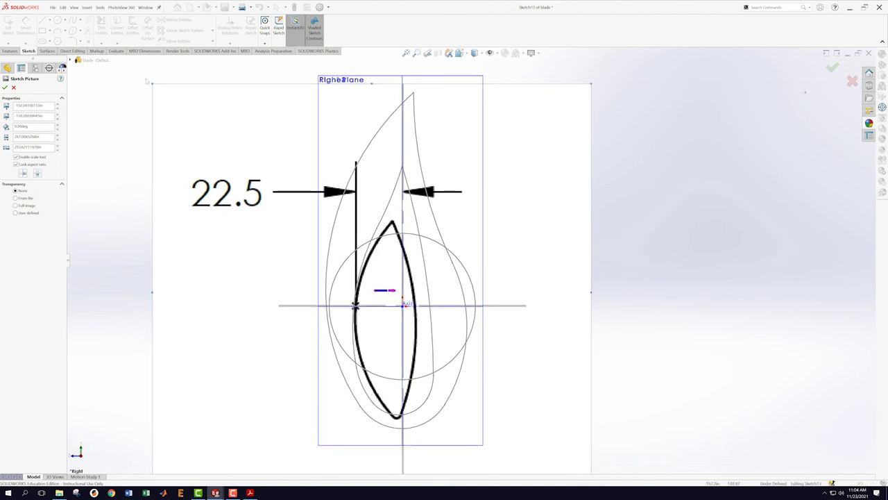
pyautogui.moveTo(153, 84); pyautogui.dragTo(134, 67)
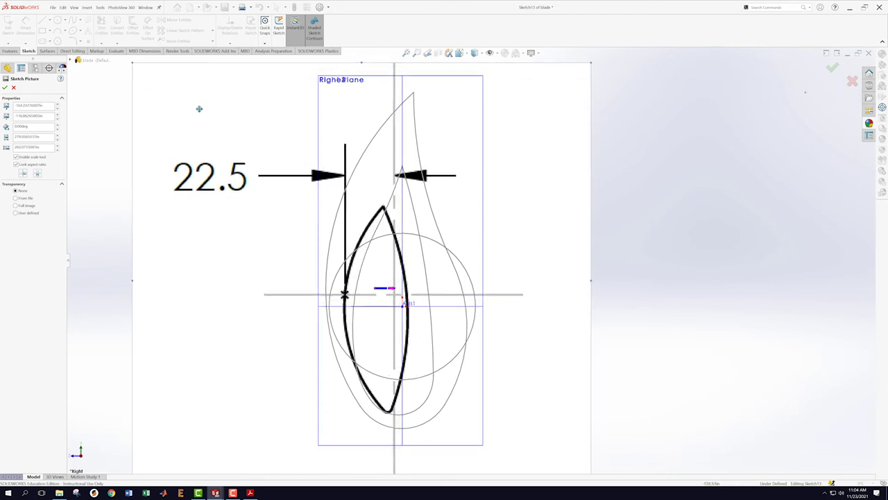
pyautogui.moveTo(202, 115); pyautogui.dragTo(207, 118)
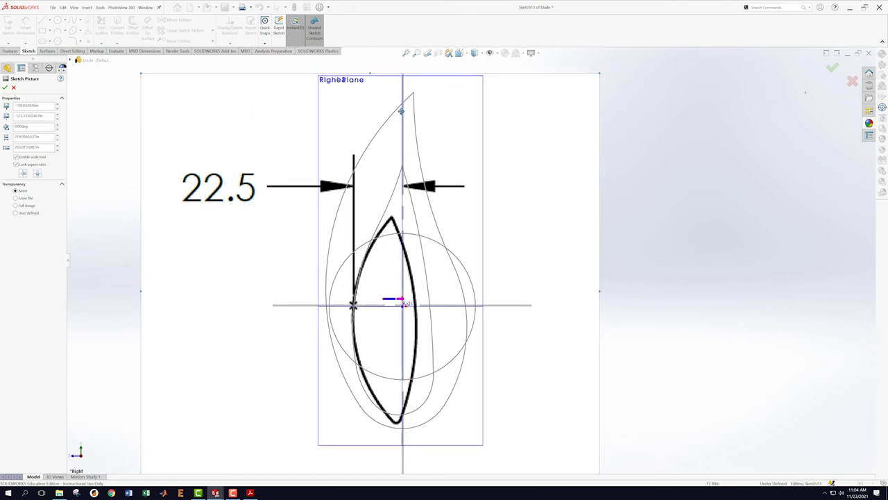
pyautogui.click(831, 67)
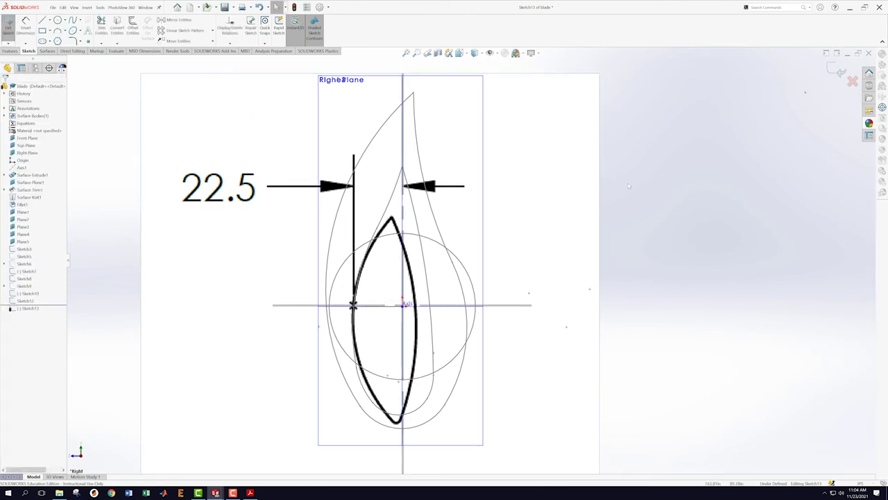
# Close the picture sketch and start another sketch on Plane4, viewed face-on.
pyautogui.scroll(5, 482, 273)
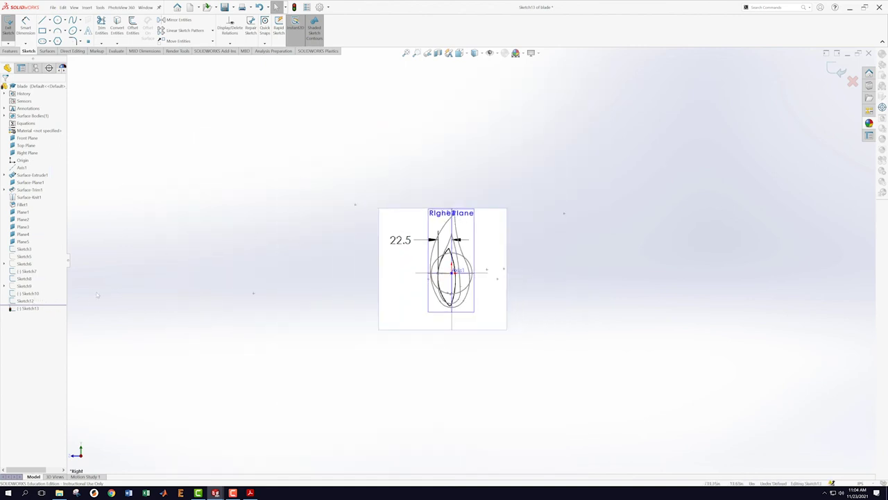
pyautogui.click(838, 71)
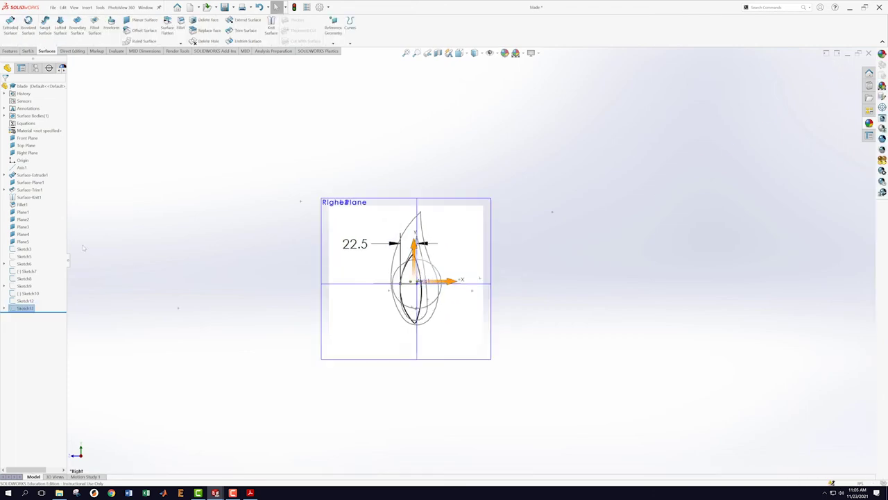
pyautogui.click(155, 197)
pyautogui.moveTo(169, 175); pyautogui.dragTo(207, 186, button='middle')
pyautogui.rightClick(309, 152)
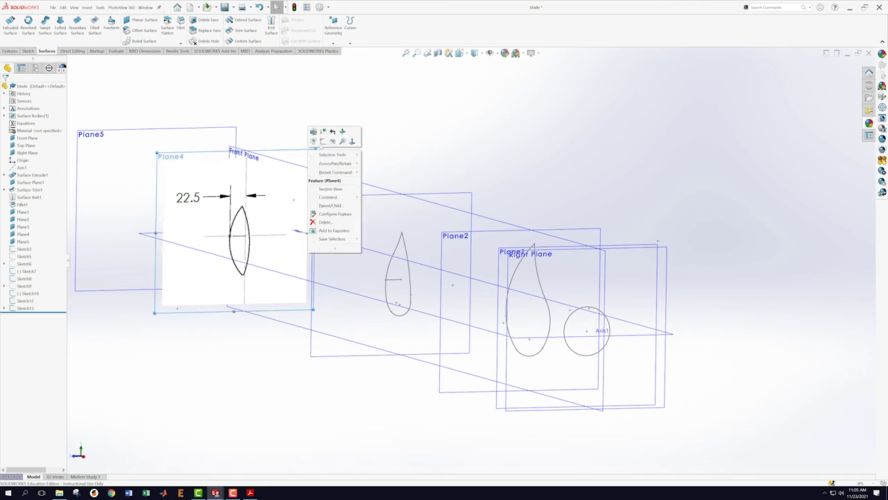
pyautogui.click(325, 145)
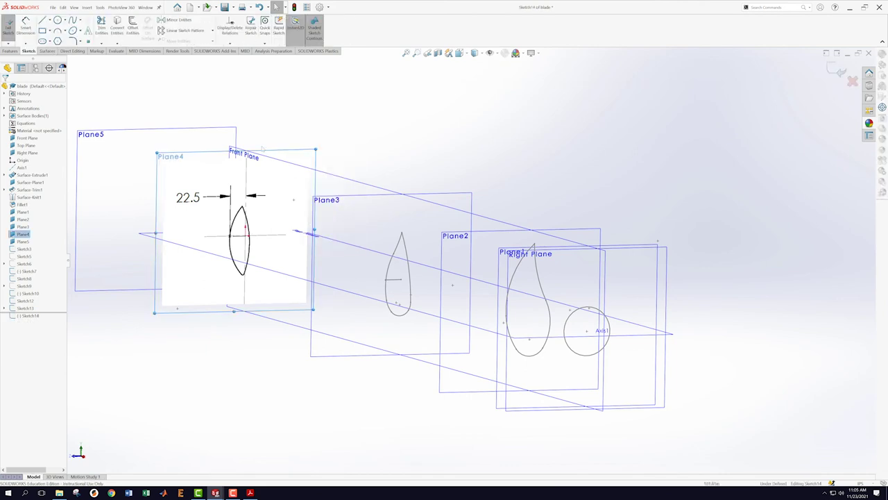
pyautogui.rightClick(29, 316)
pyautogui.click(46, 309)
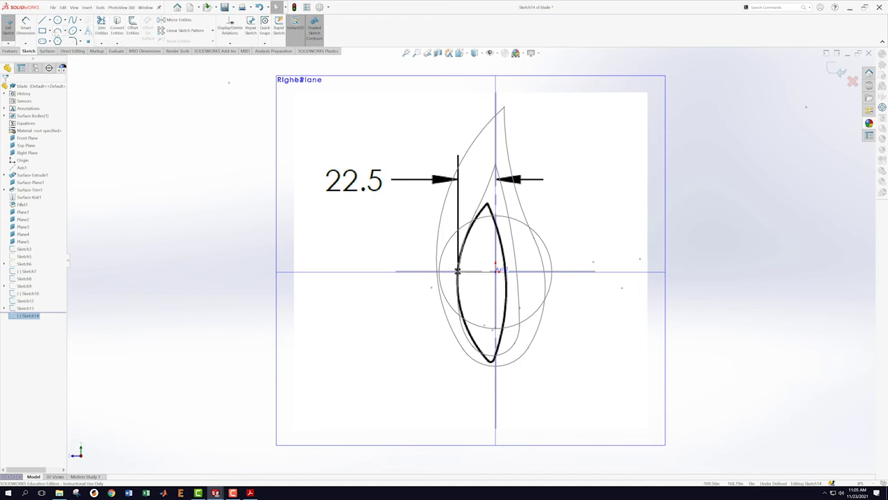
# Trace the section's left edge with a three-point arc of about 91.9 in radius from the upper tip to the lower tip.
pyautogui.click(58, 31)
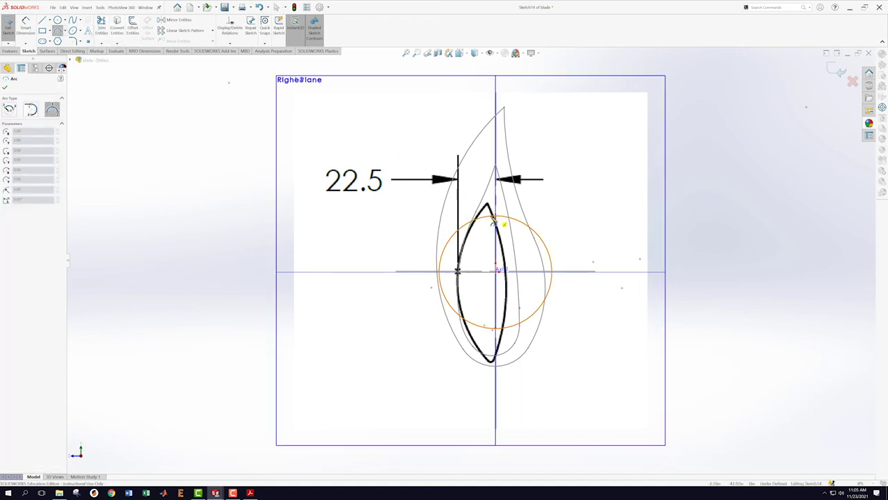
pyautogui.click(487, 204)
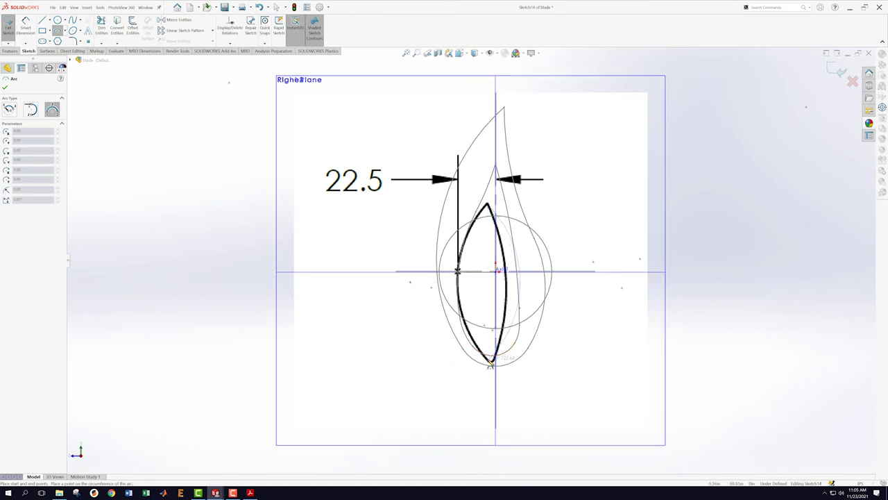
pyautogui.click(491, 363)
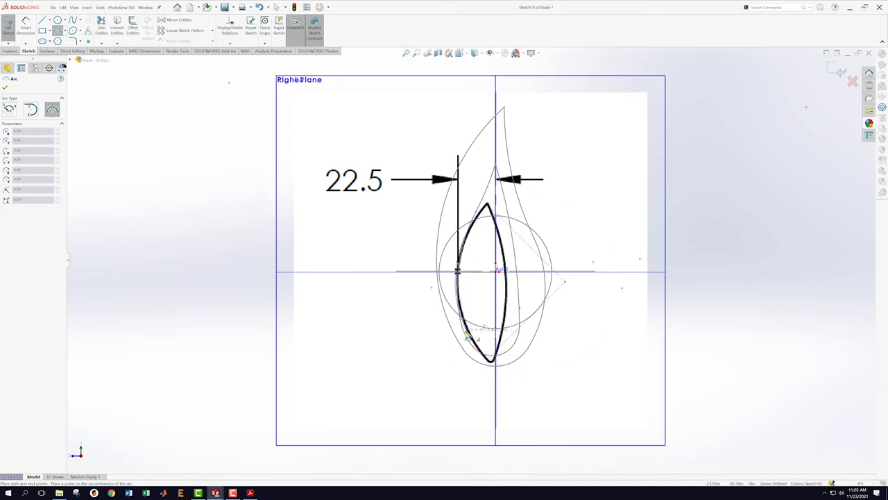
pyautogui.click(470, 331)
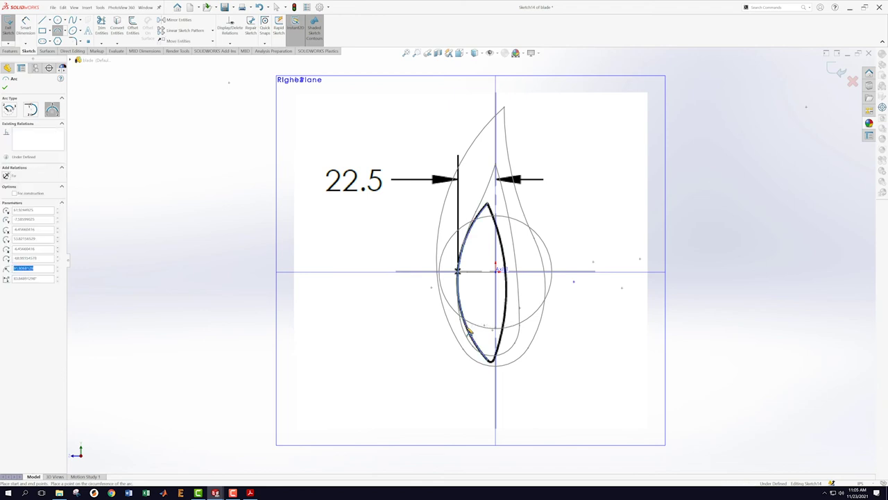
# Trace the section's right edge with a three-point arc of about 168.5 in radius from the upper tip to near the lower tip.
pyautogui.scroll(-3, 525, 358)
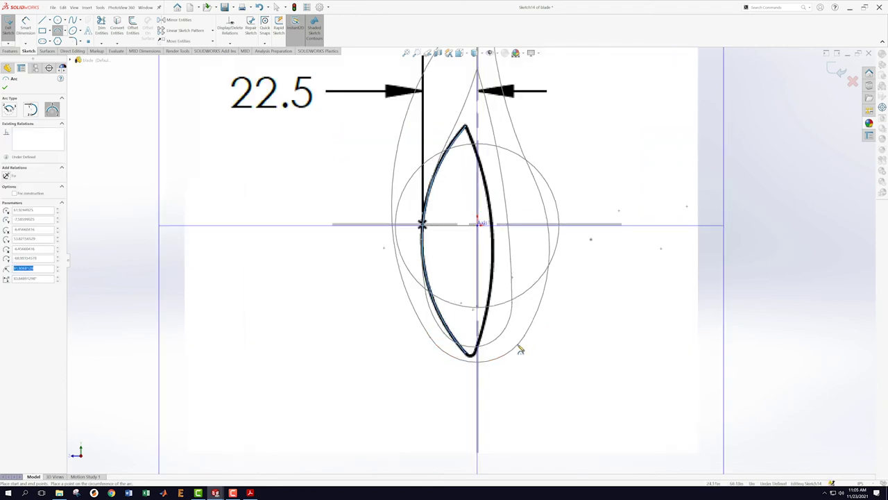
pyautogui.click(465, 127)
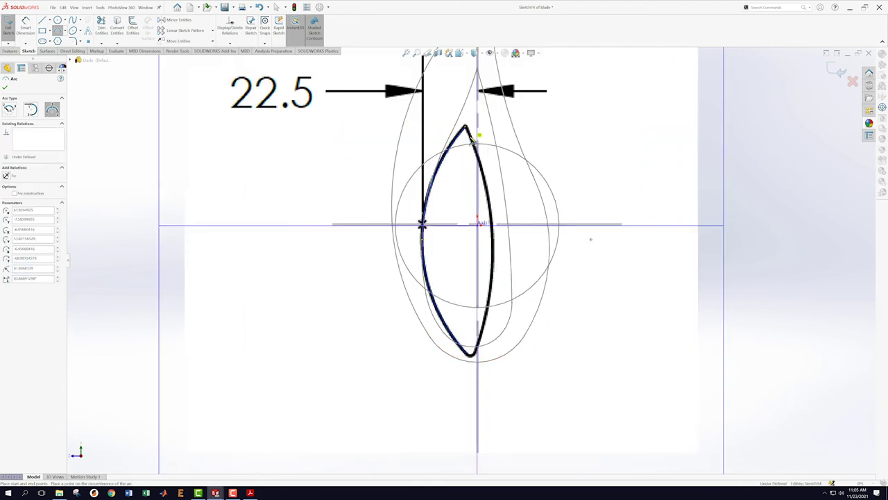
pyautogui.click(478, 355)
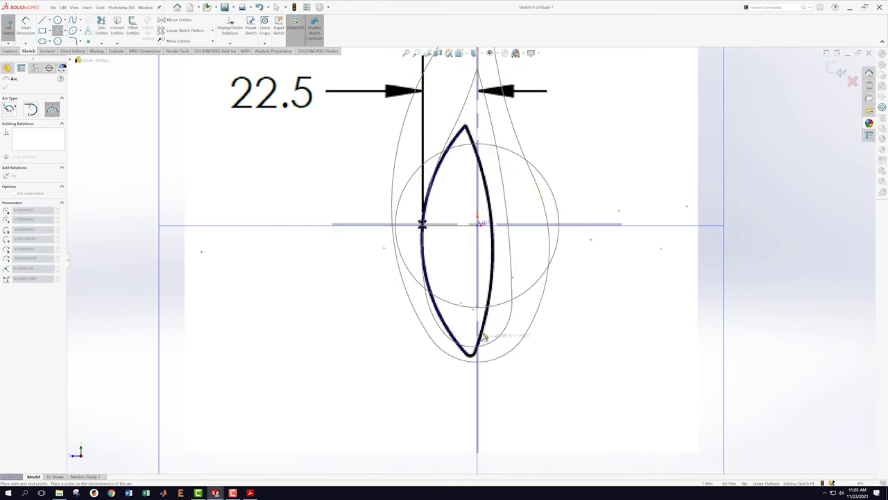
pyautogui.click(488, 326)
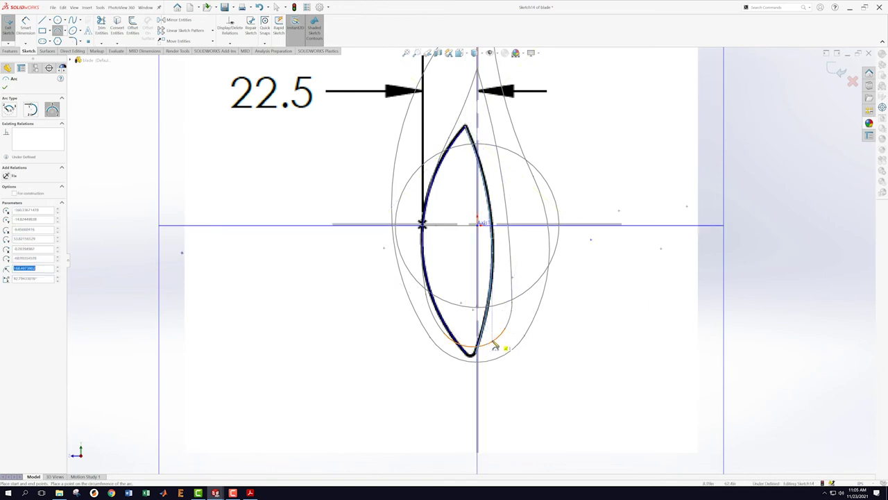
# Draw a small three-point arc around the rounded lower tip, from the right arc's lower end to the left arc, and end the arc command.
pyautogui.scroll(-5, 495, 344)
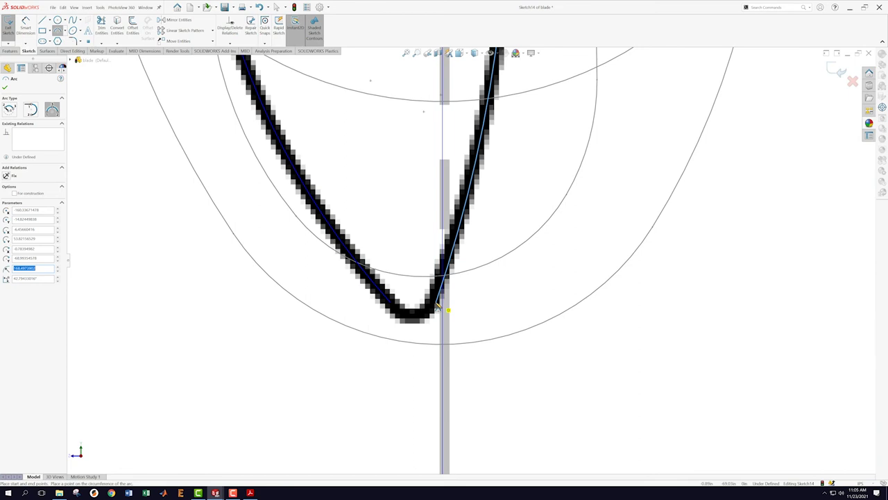
pyautogui.click(437, 305)
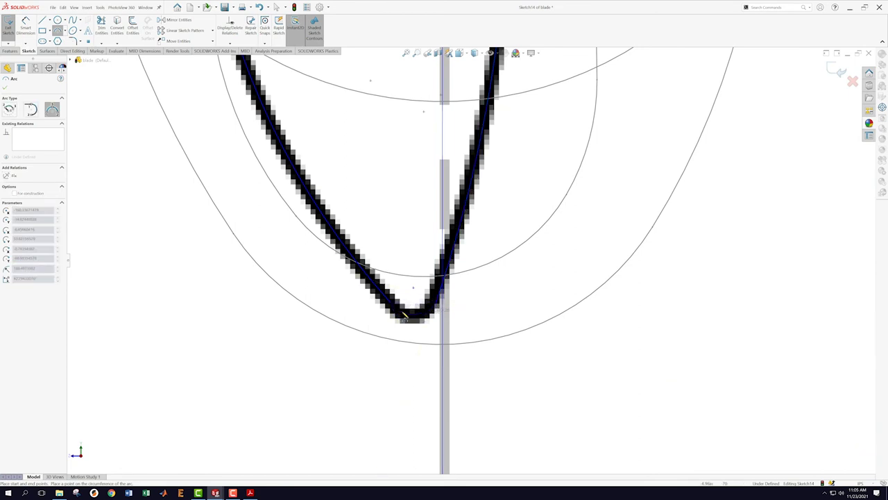
pyautogui.click(404, 316)
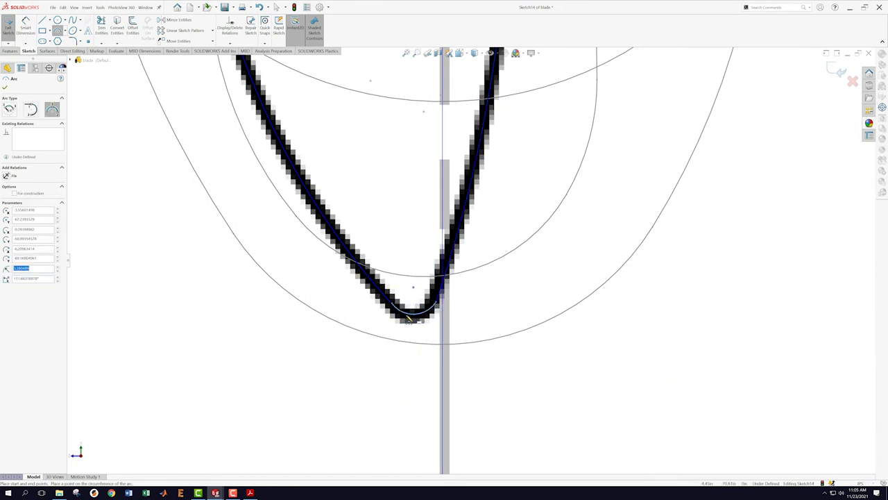
pyautogui.press('Escape')
pyautogui.scroll(-6, 407, 311)
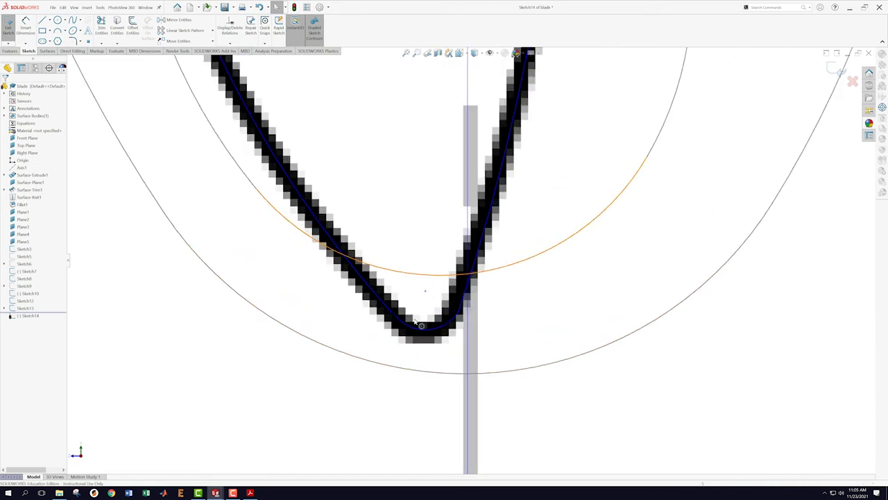
# Make the left end of the small lower-tip arc coincident with the lower end of the section's left arc.
pyautogui.click(388, 281)
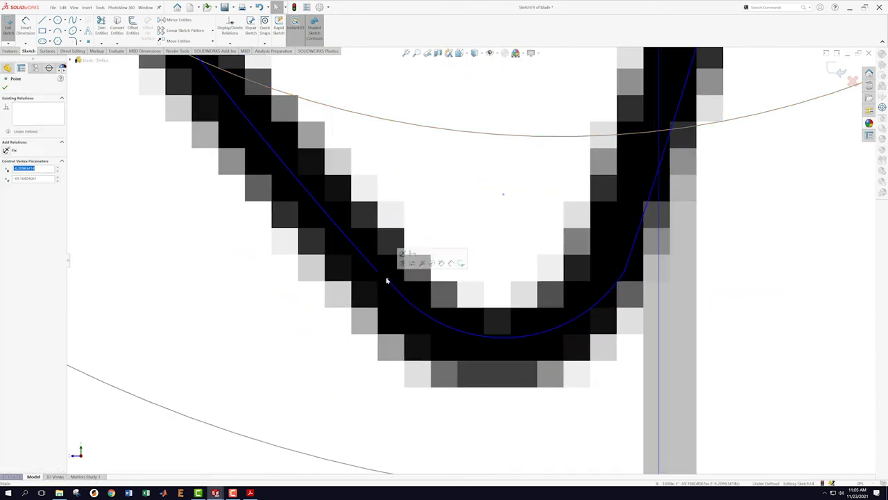
pyautogui.keyDown('ctrl'); pyautogui.click(378, 275); pyautogui.keyUp('ctrl')
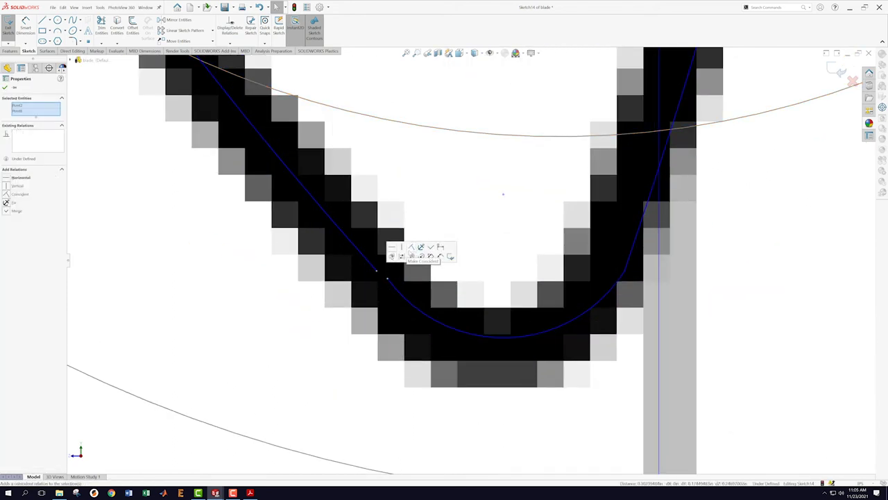
pyautogui.scroll(5, 404, 327)
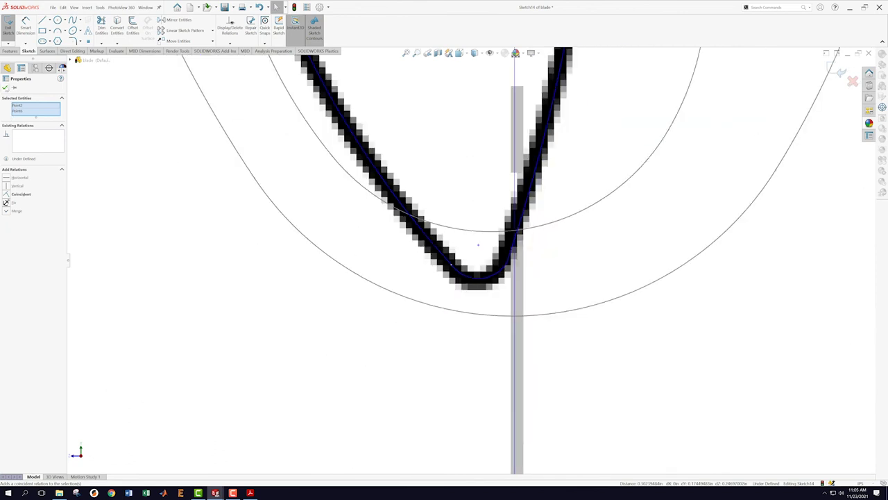
pyautogui.press('Escape')
# Hide the section picture in Sketch13 and check the traced outline at its upper tip and as a whole.
pyautogui.rightClick(25, 308)
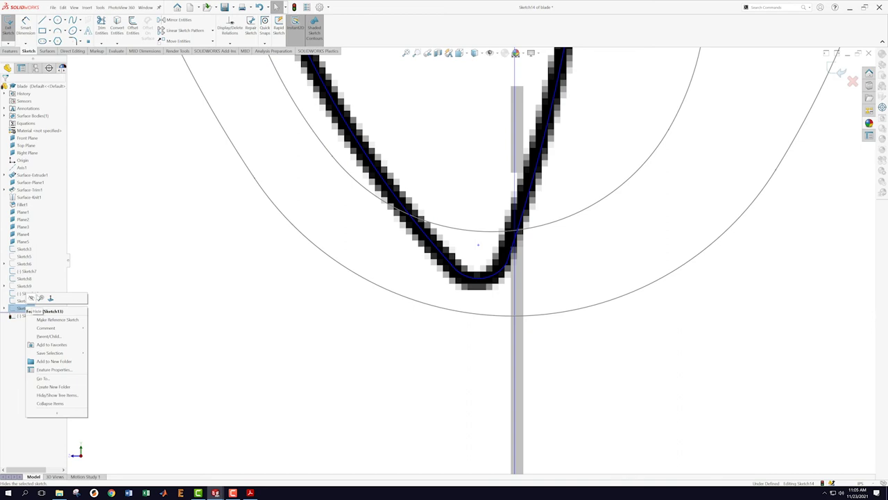
pyautogui.click(36, 300)
pyautogui.click(291, 270)
pyautogui.scroll(4, 528, 114)
pyautogui.scroll(-8, 456, 162)
pyautogui.scroll(-5, 456, 164)
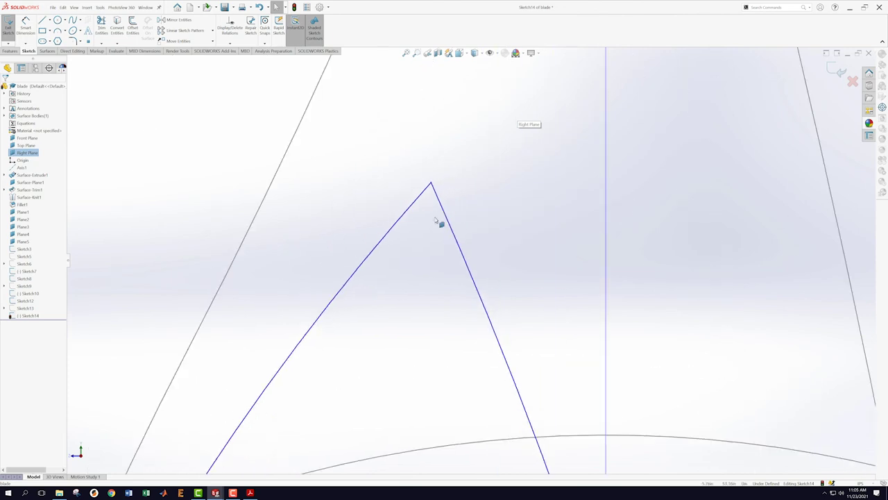
pyautogui.scroll(6, 471, 347)
pyautogui.scroll(6, 482, 369)
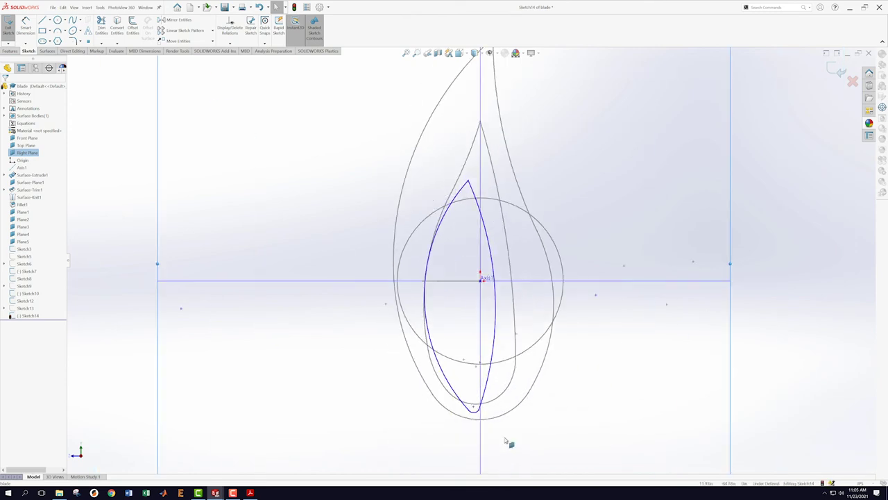
# Make the small lower-tip arc tangent to both the left and right side arcs of the section.
pyautogui.scroll(-5, 478, 359)
pyautogui.scroll(-3, 446, 254)
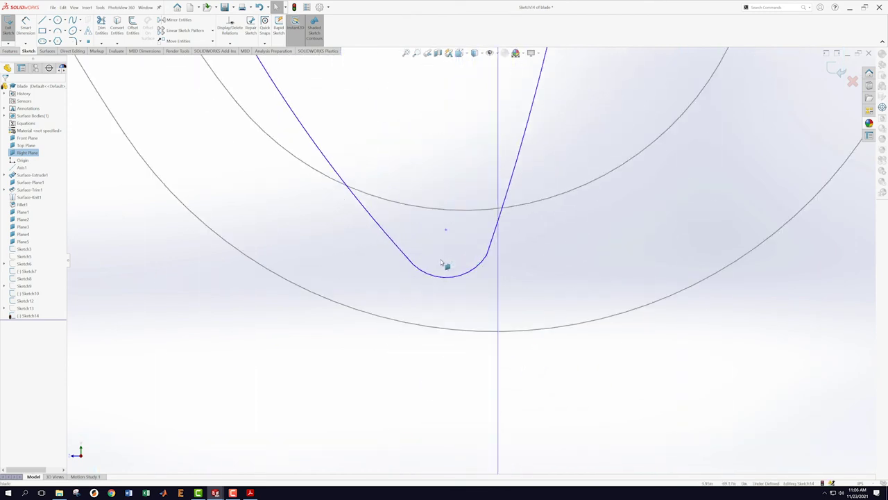
pyautogui.click(392, 257)
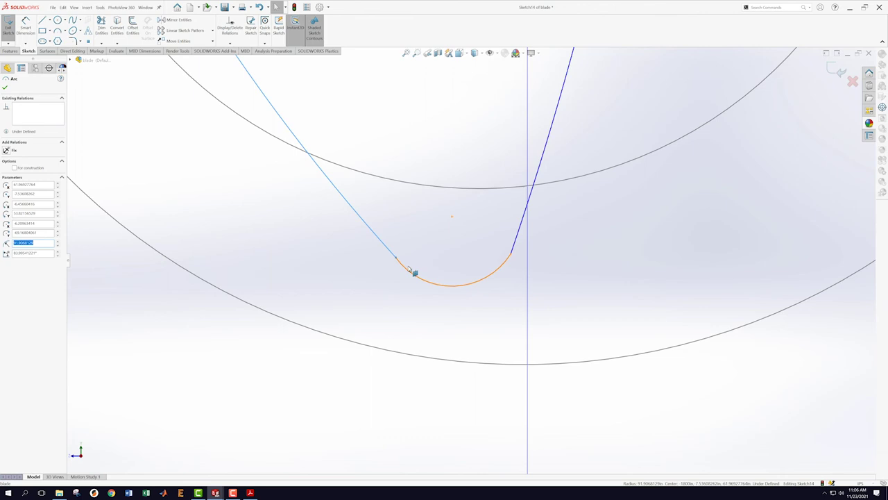
pyautogui.keyDown('ctrl'); pyautogui.click(409, 272); pyautogui.keyUp('ctrl')
pyautogui.click(427, 250)
pyautogui.click(520, 223)
pyautogui.keyDown('ctrl'); pyautogui.click(512, 264); pyautogui.keyUp('ctrl')
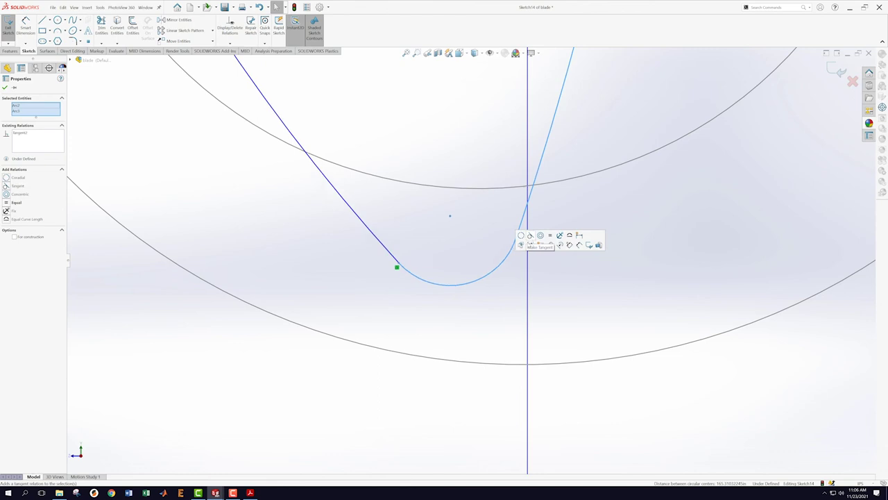
pyautogui.click(530, 235)
pyautogui.click(461, 315)
# Delete the small lower-tip arc and undo the deletion.
pyautogui.scroll(6, 490, 218)
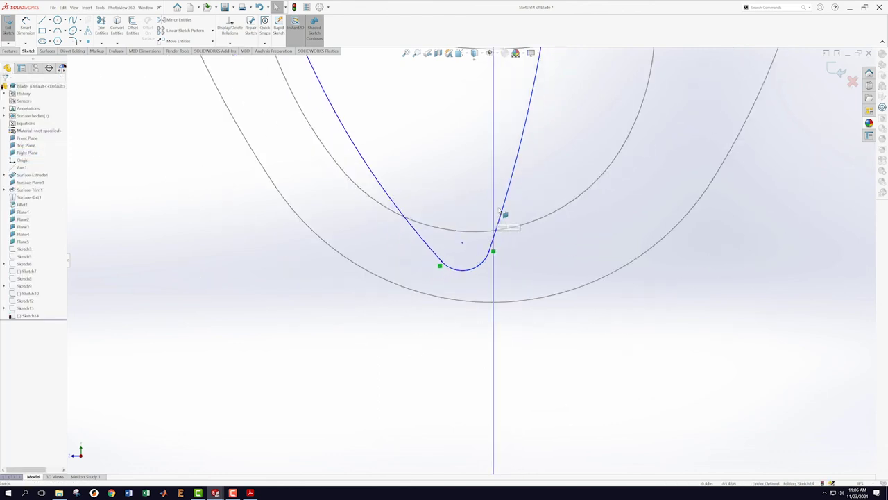
pyautogui.scroll(3, 500, 168)
pyautogui.scroll(-2, 488, 183)
pyautogui.moveTo(382, 259)
pyautogui.mouseDown(button='middle')
pyautogui.moveTo(387, 253)
pyautogui.moveTo(409, 266)
pyautogui.moveTo(405, 274)
pyautogui.mouseUp(button='middle')
pyautogui.scroll(4, 340, 278)
pyautogui.scroll(-2, 380, 272)
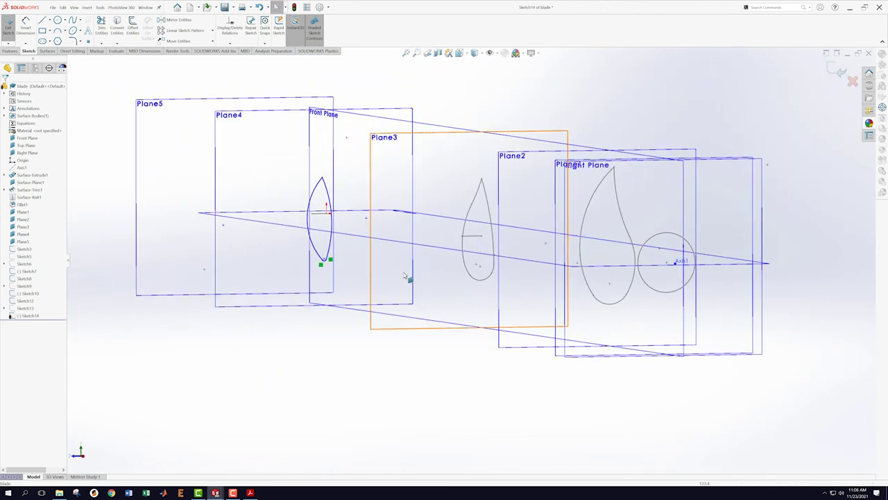
pyautogui.scroll(-8, 346, 251)
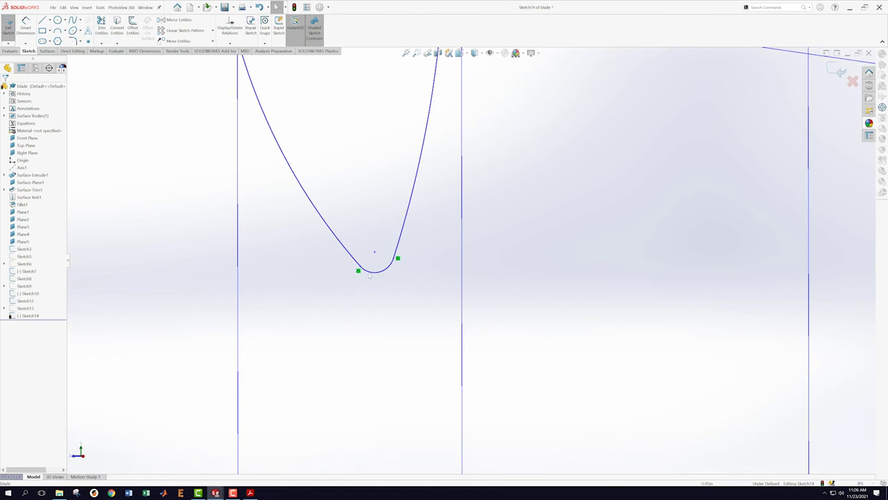
pyautogui.click(379, 273)
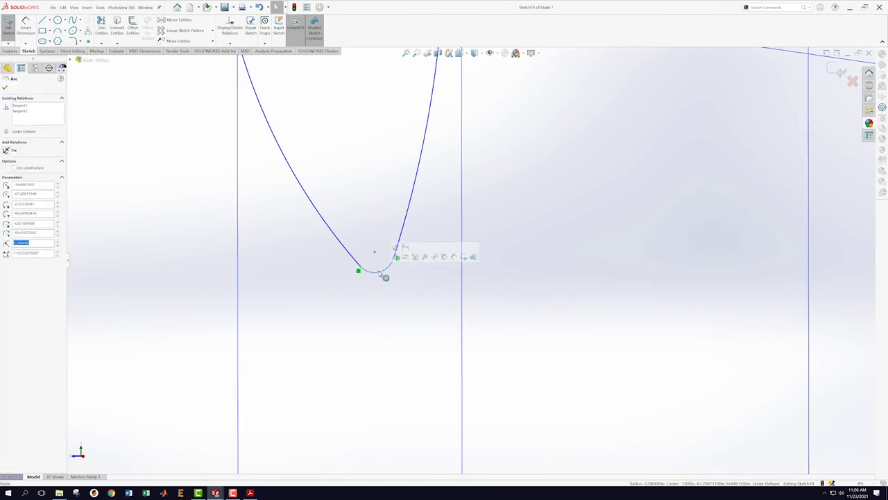
pyautogui.press('Delete')
pyautogui.hotkey('ctrl', 'z')
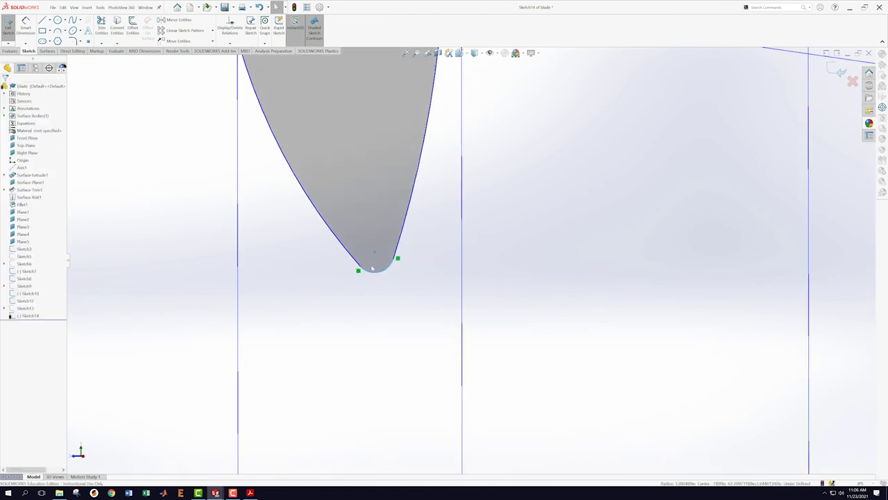
# View Sketch14 face-on, show the Sketch13 picture to compare it with the traced outline, and hide the picture again.
pyautogui.scroll(9, 370, 298)
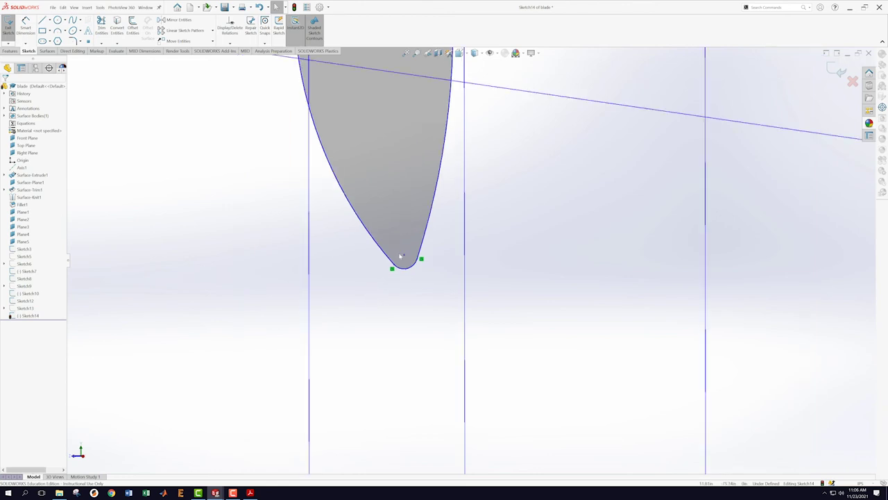
pyautogui.scroll(-2, 561, 169)
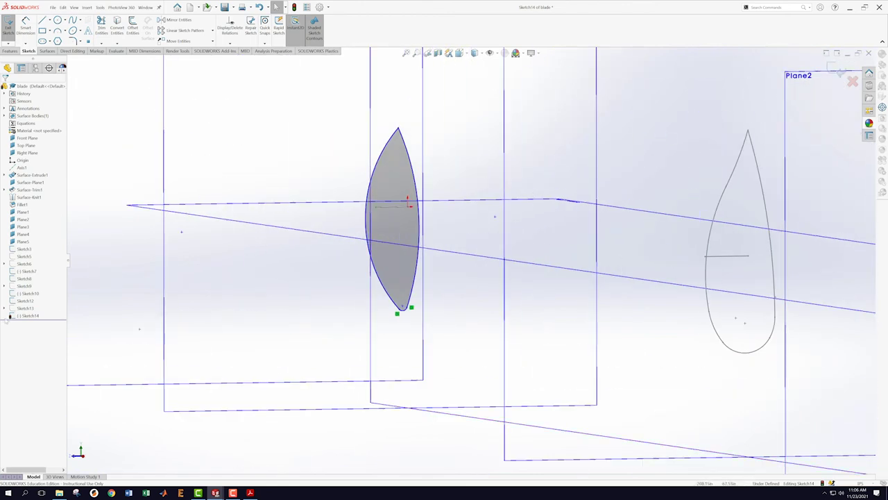
pyautogui.rightClick(25, 317)
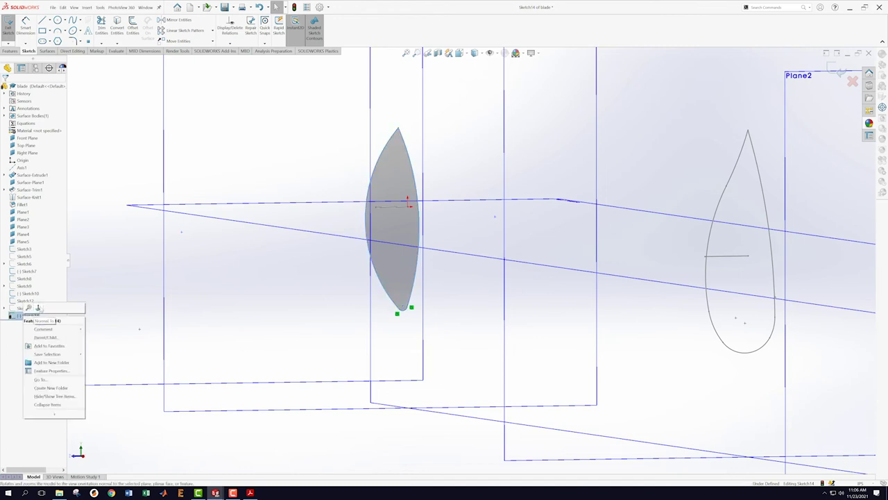
pyautogui.click(42, 308)
pyautogui.rightClick(25, 308)
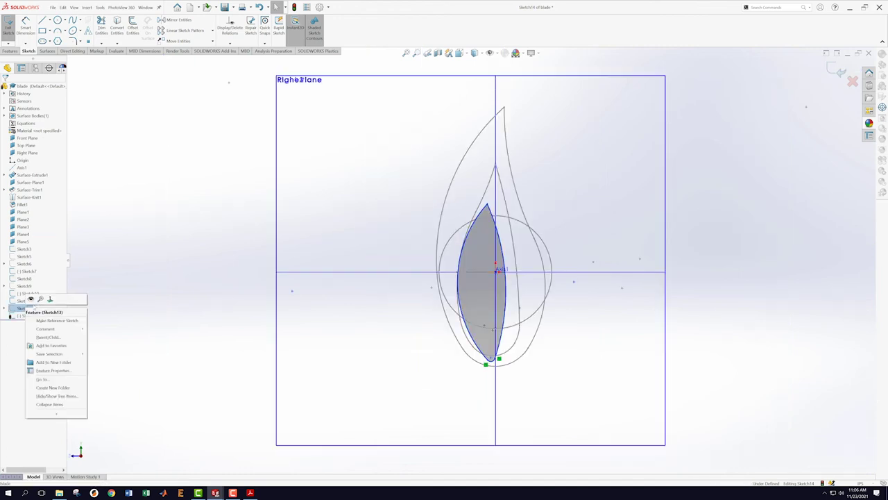
pyautogui.click(30, 298)
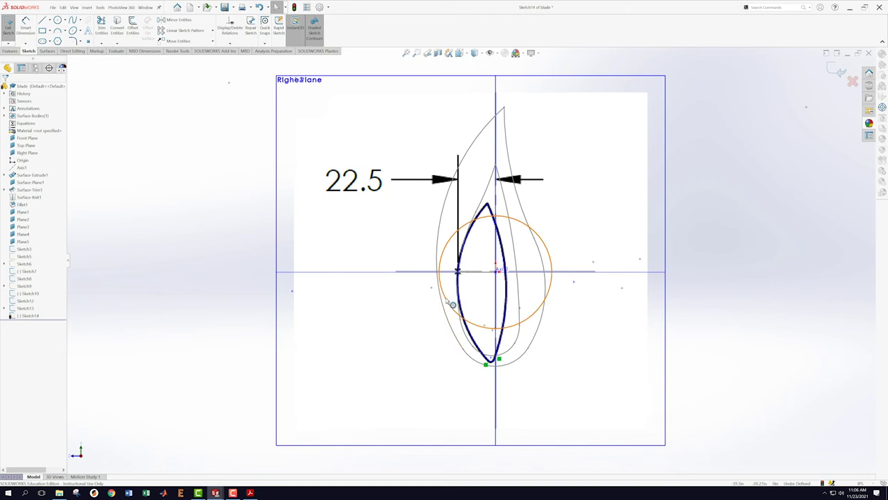
pyautogui.rightClick(25, 308)
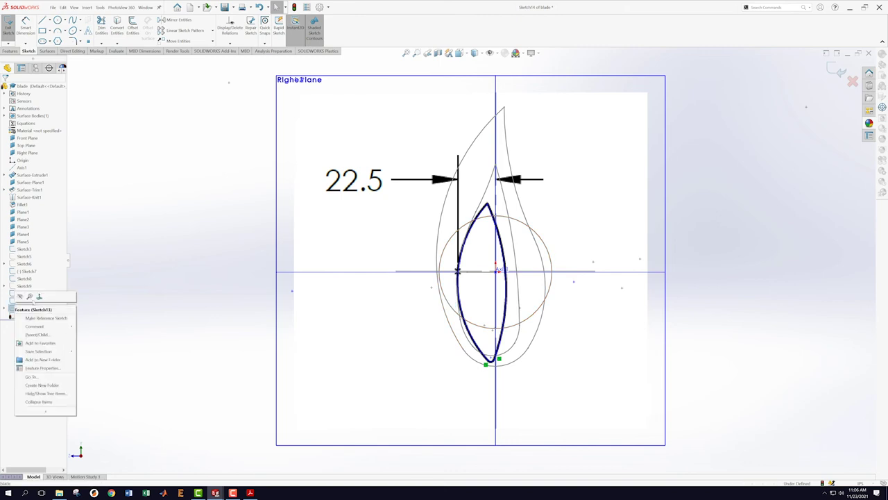
pyautogui.click(28, 299)
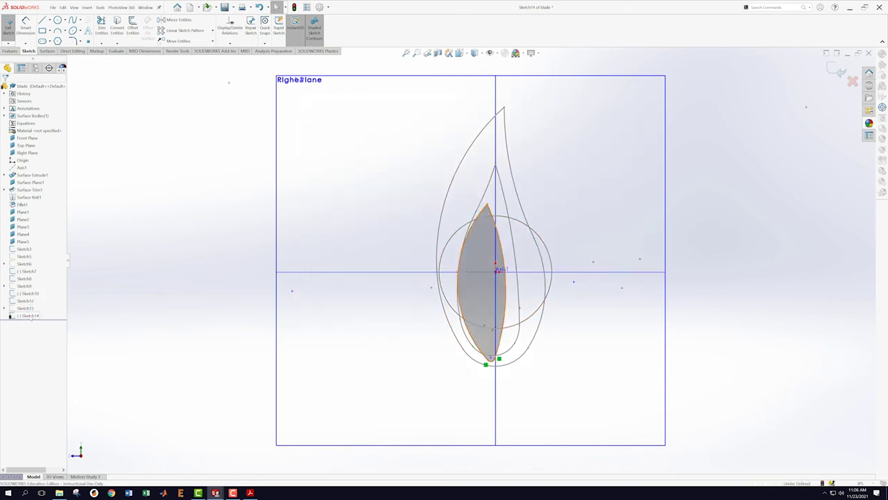
# Close the Plane4 section sketch and turn the view to see all section planes along the blade.
pyautogui.click(835, 69)
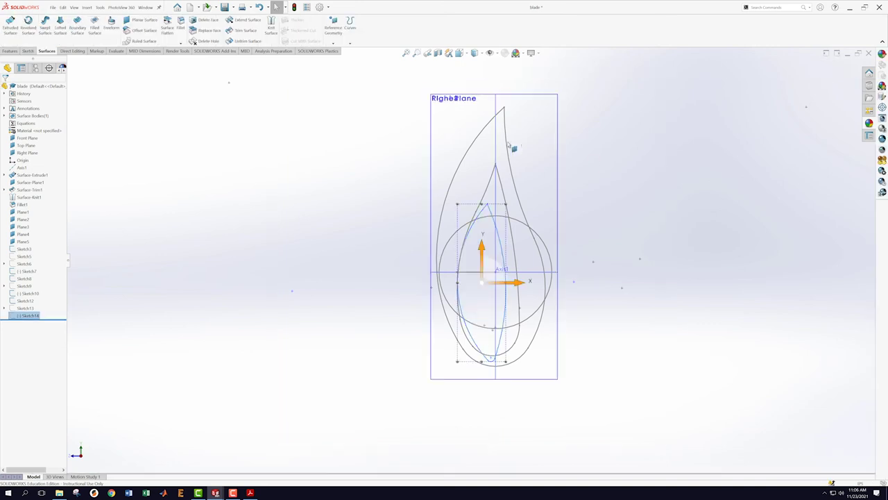
pyautogui.moveTo(272, 260); pyautogui.dragTo(371, 302, button='middle')
pyautogui.click(422, 298)
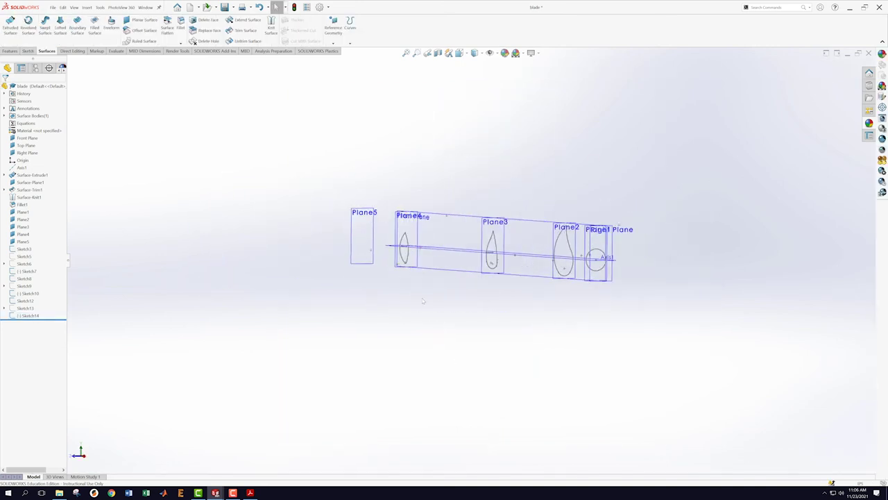
pyautogui.scroll(-2, 426, 296)
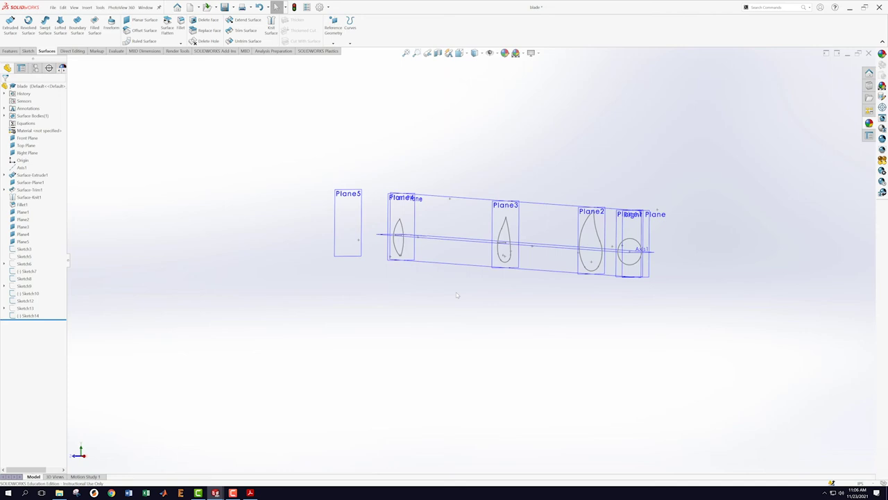
# Start a sketch on Plane5 and set the view to Right so the plane is seen face-on.
pyautogui.moveTo(345, 182); pyautogui.dragTo(322, 161, button='middle')
pyautogui.scroll(-2, 322, 161)
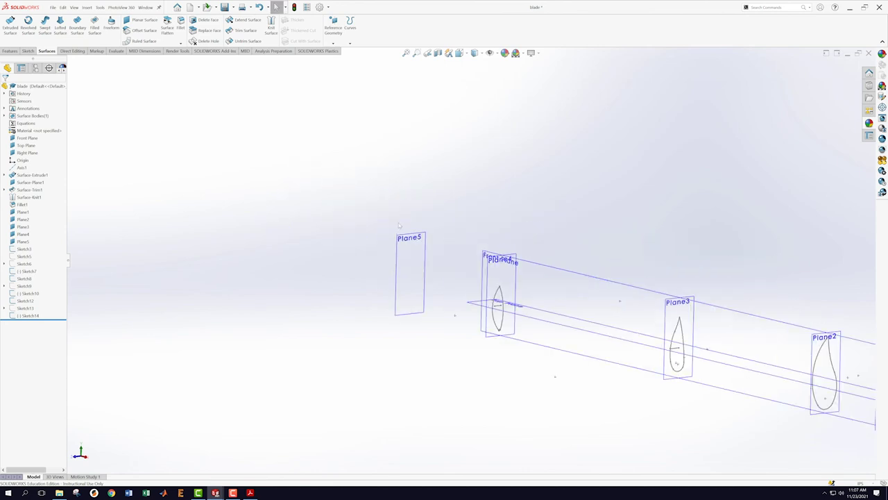
pyautogui.scroll(-2, 408, 239)
pyautogui.rightClick(414, 241)
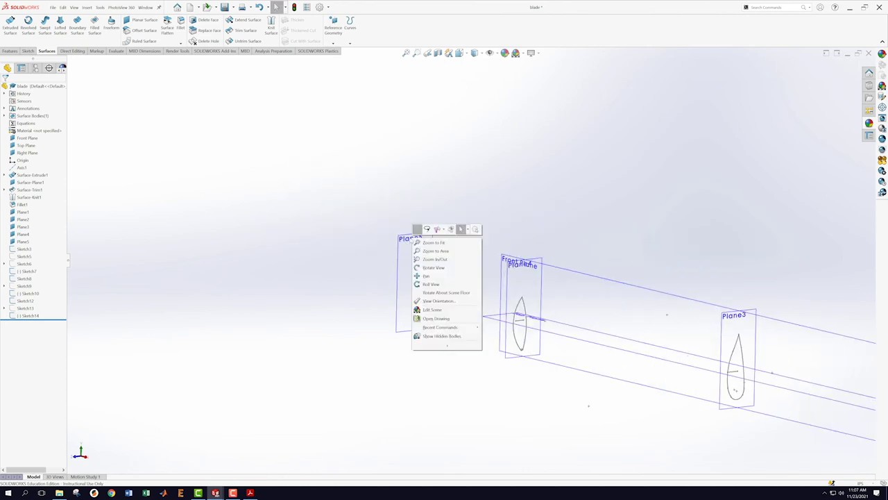
pyautogui.click(414, 217)
pyautogui.click(413, 237)
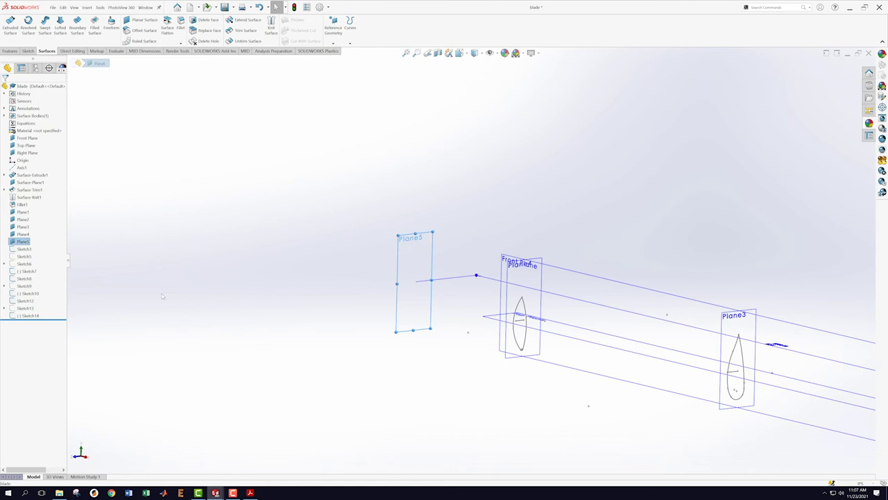
pyautogui.rightClick(415, 242)
pyautogui.click(431, 232)
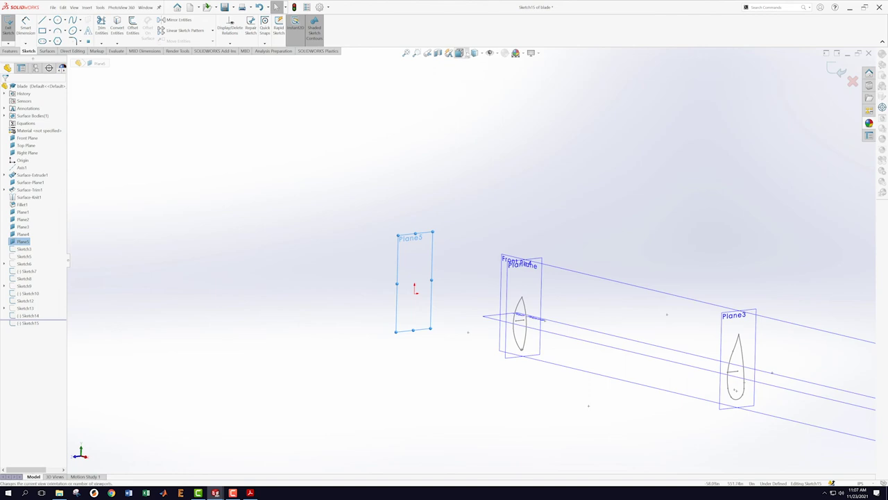
pyautogui.click(462, 54)
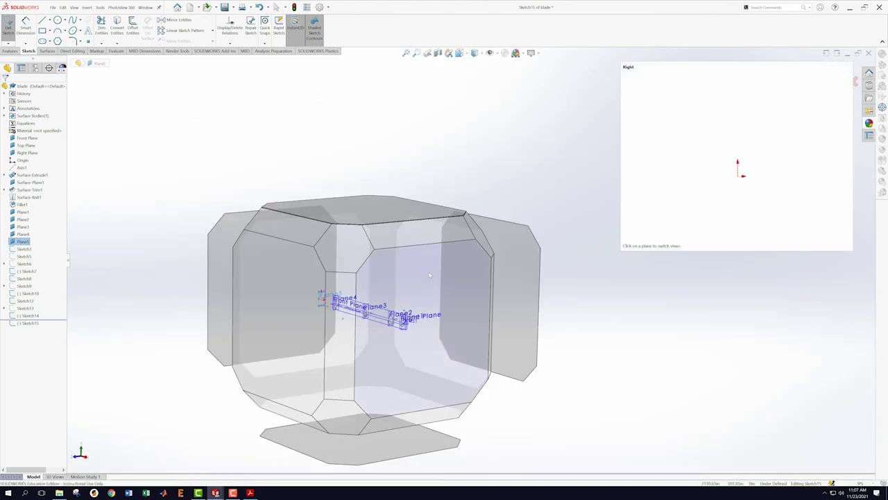
pyautogui.click(427, 273)
pyautogui.click(514, 303)
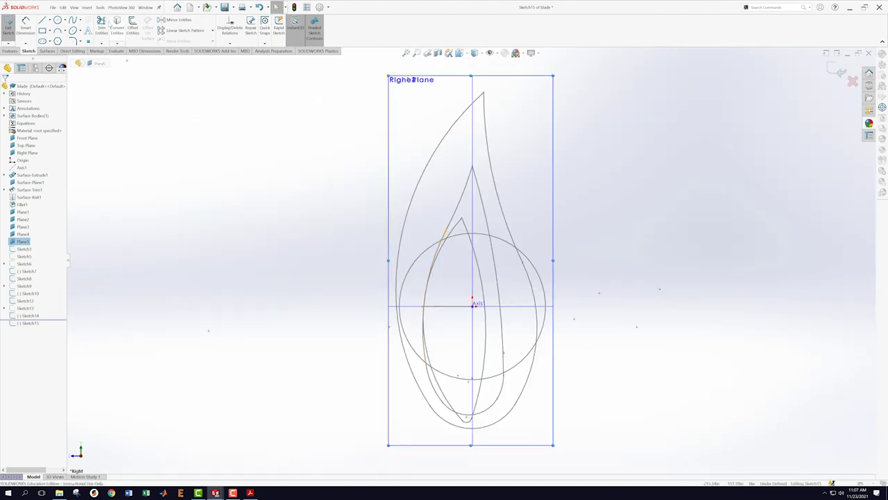
# Draw a horizontal line about 15.3 in long from the origin leftward and end the line command.
pyautogui.press('l')
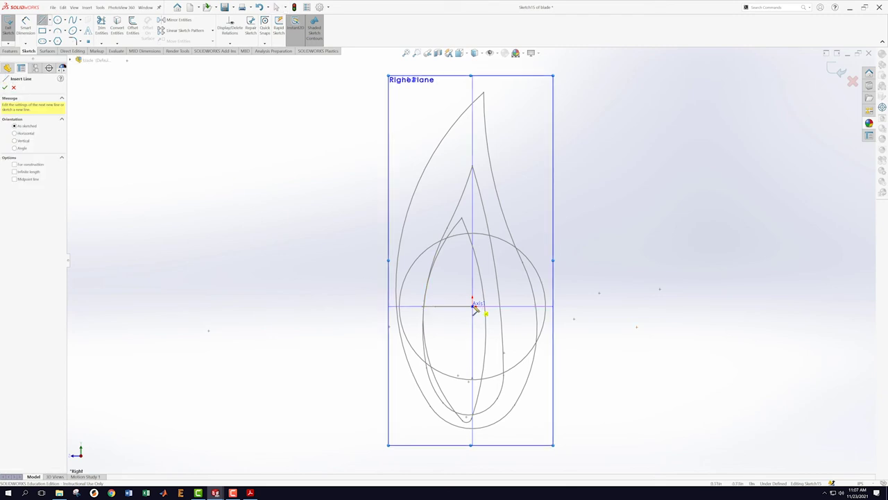
pyautogui.click(472, 306)
pyautogui.click(451, 306)
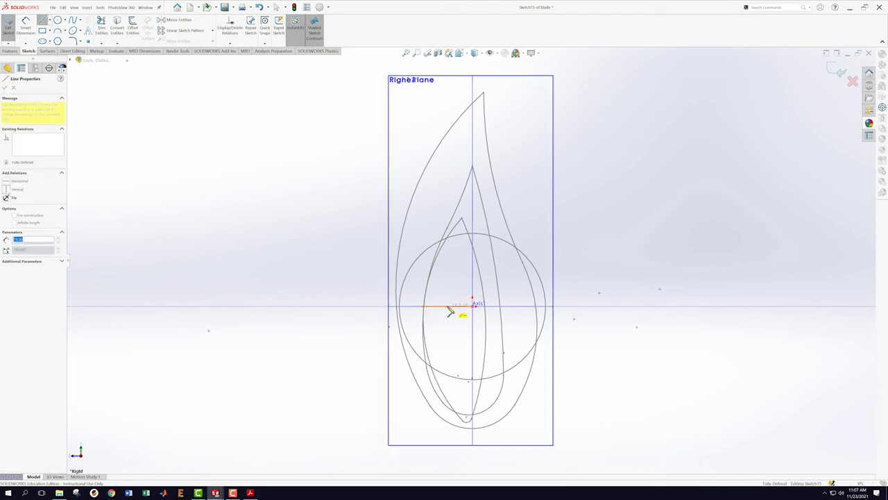
pyautogui.rightClick(451, 310)
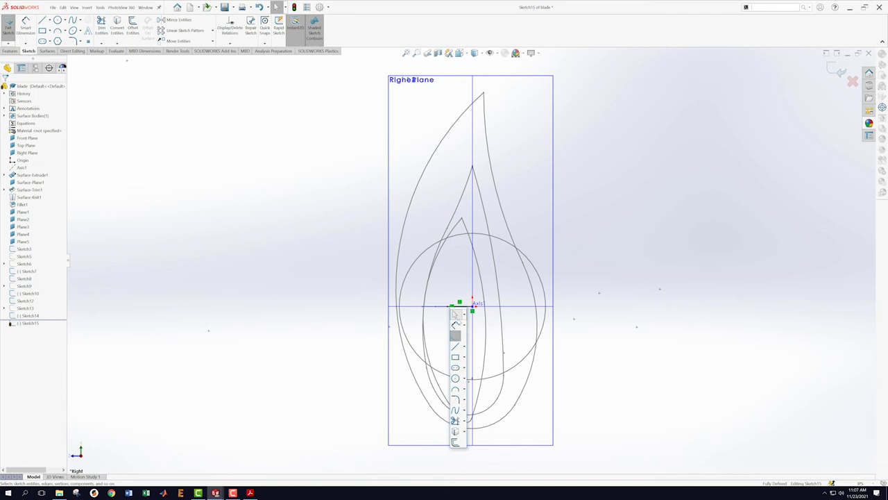
pyautogui.click(464, 313)
pyautogui.click(461, 306)
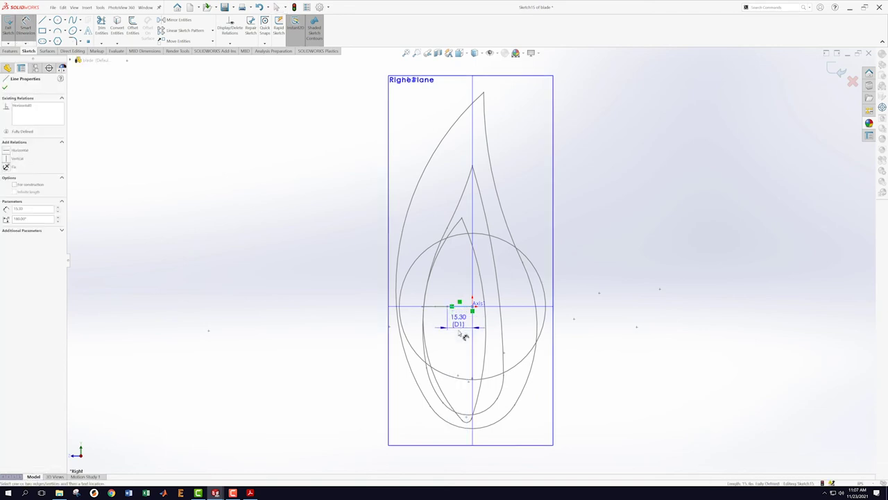
pyautogui.click(461, 326)
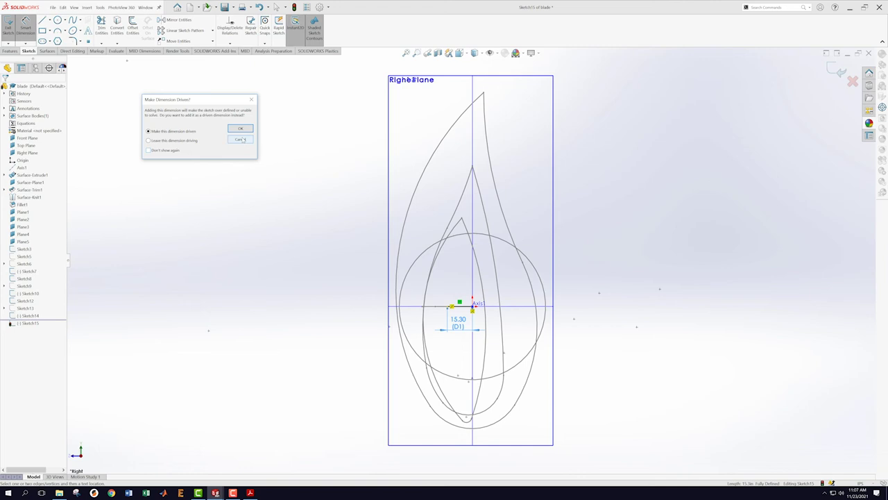
pyautogui.click(240, 139)
pyautogui.scroll(-3, 458, 315)
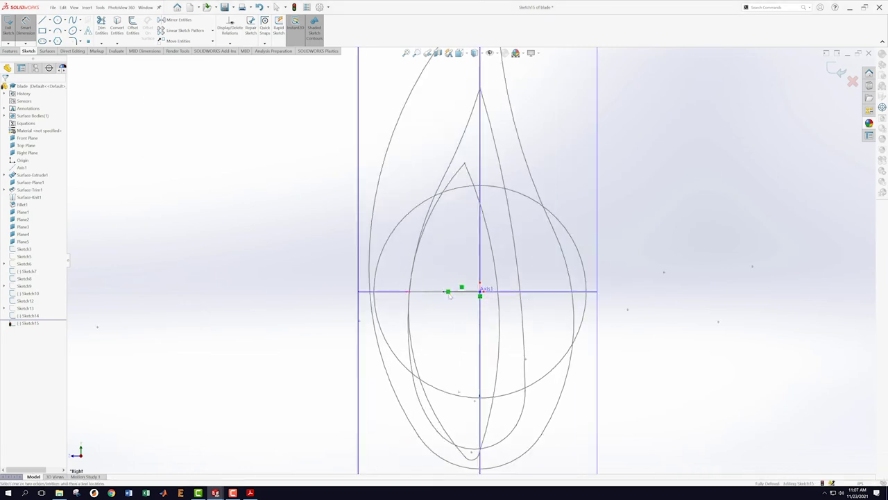
pyautogui.press('Escape')
# Delete the relation that ties the horizontal line's outer endpoint to other geometry, so its length can be dimensioned.
pyautogui.moveTo(442, 273); pyautogui.dragTo(470, 154, button='middle')
pyautogui.rightClick(383, 142)
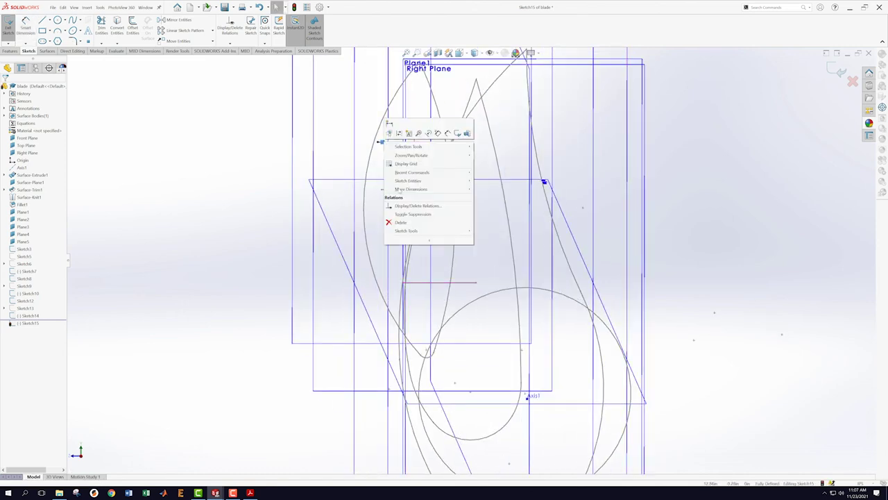
pyautogui.click(403, 222)
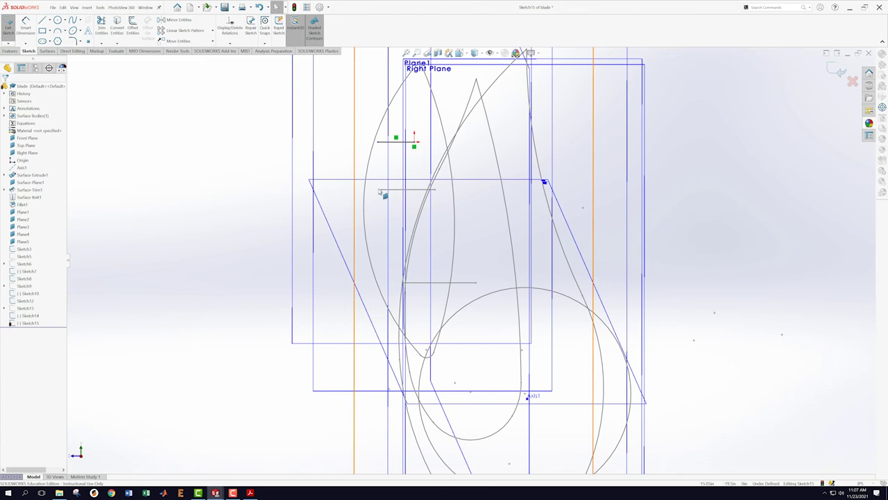
# Dimension the horizontal line in the Plane5 sketch and set its length to 7 in.
pyautogui.press('s')
pyautogui.click(386, 198)
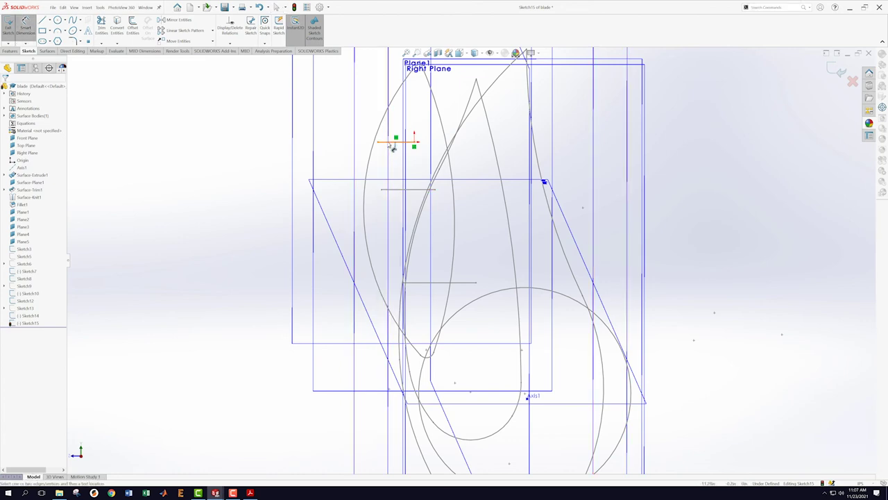
pyautogui.click(391, 146)
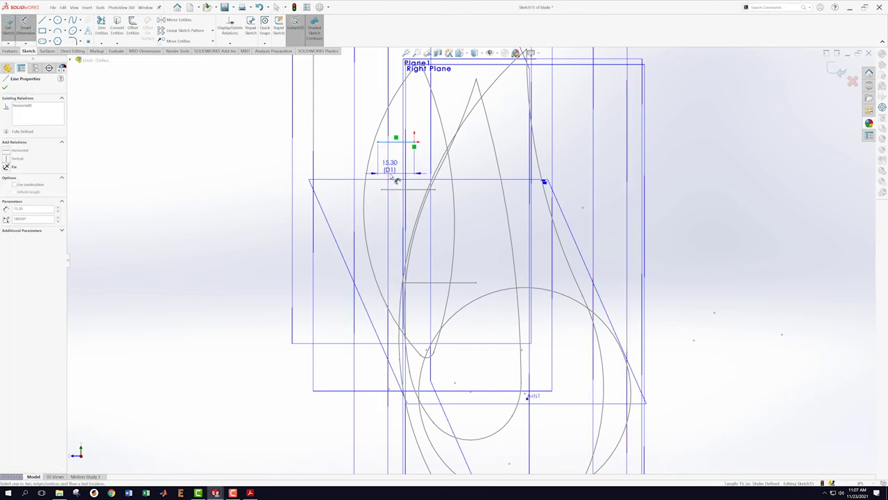
pyautogui.click(403, 179)
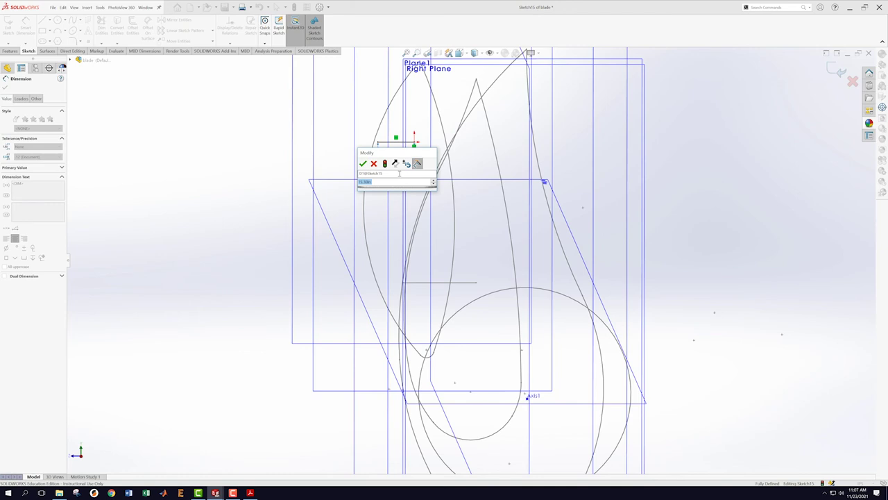
pyautogui.write('7')
pyautogui.press('Return')
# Check the Section F-F dimension in the drawing PDF in Acrobat, return to SOLIDWORKS and set the line's length to 13.6 in.
pyautogui.scroll(-3, 410, 194)
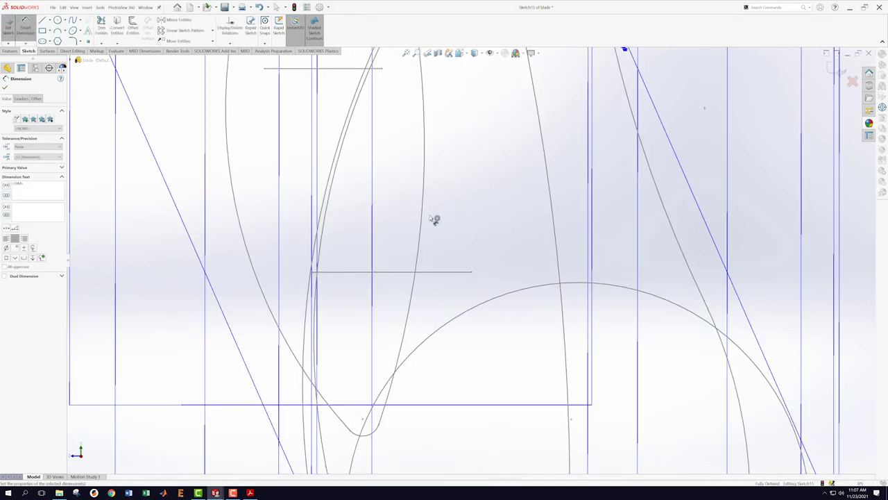
pyautogui.scroll(2, 451, 211)
pyautogui.scroll(3, 467, 215)
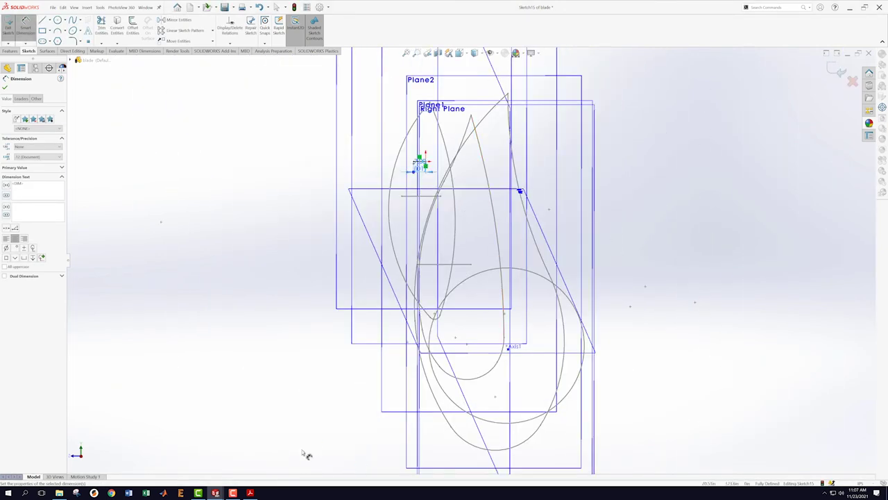
pyautogui.click(250, 493)
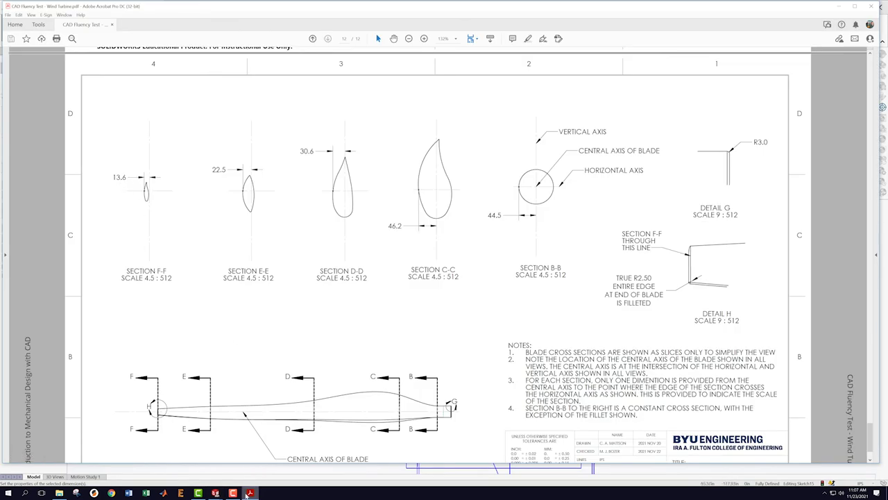
pyautogui.moveTo(217, 493)
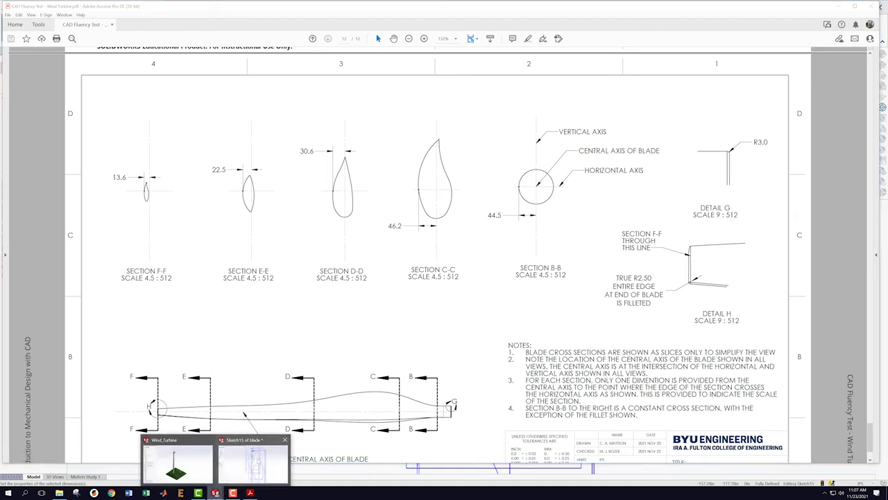
pyautogui.click(252, 461)
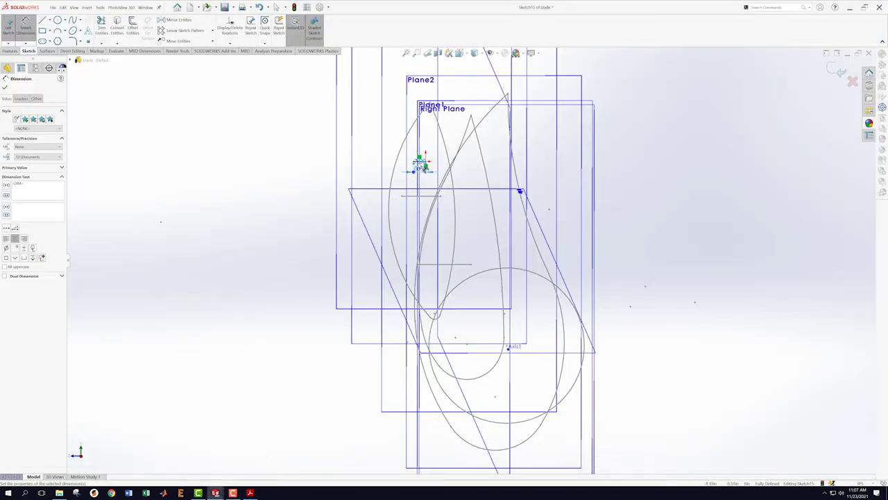
pyautogui.click(418, 163)
pyautogui.write('15.6')
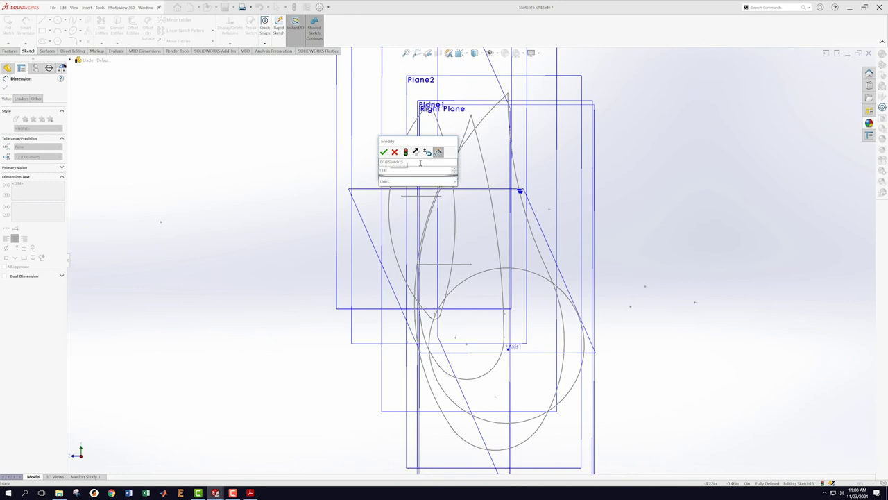
pyautogui.press('Return')
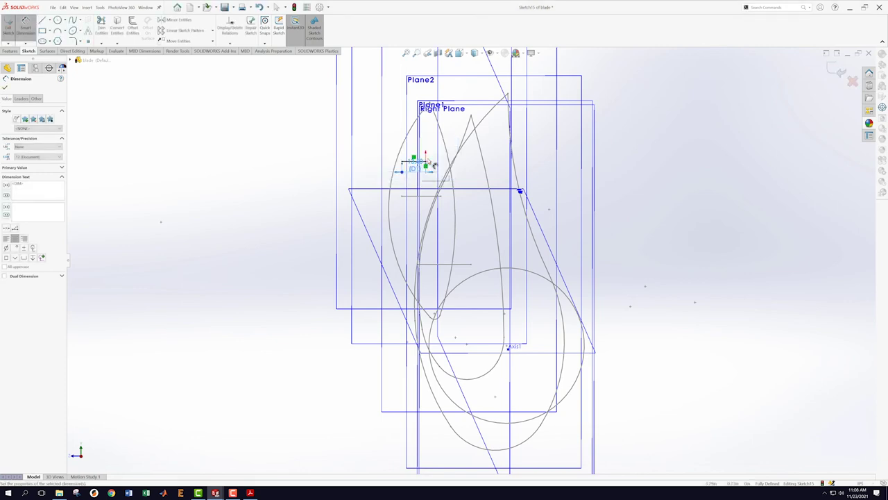
# Close the reference line sketch and start a new sketch on Plane5 for the section picture.
pyautogui.click(837, 69)
pyautogui.click(837, 69)
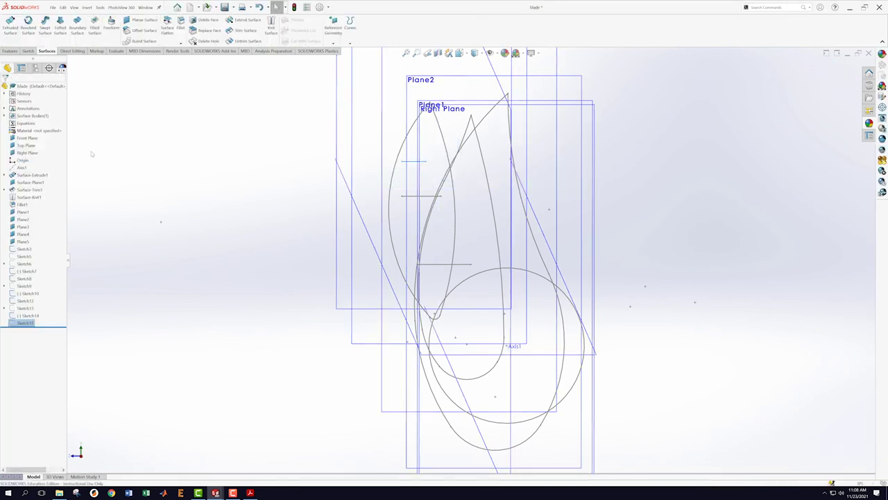
pyautogui.scroll(3, 250, 223)
pyautogui.moveTo(258, 213)
pyautogui.mouseDown(button='middle')
pyautogui.moveTo(259, 201)
pyautogui.moveTo(300, 199)
pyautogui.mouseUp(button='middle')
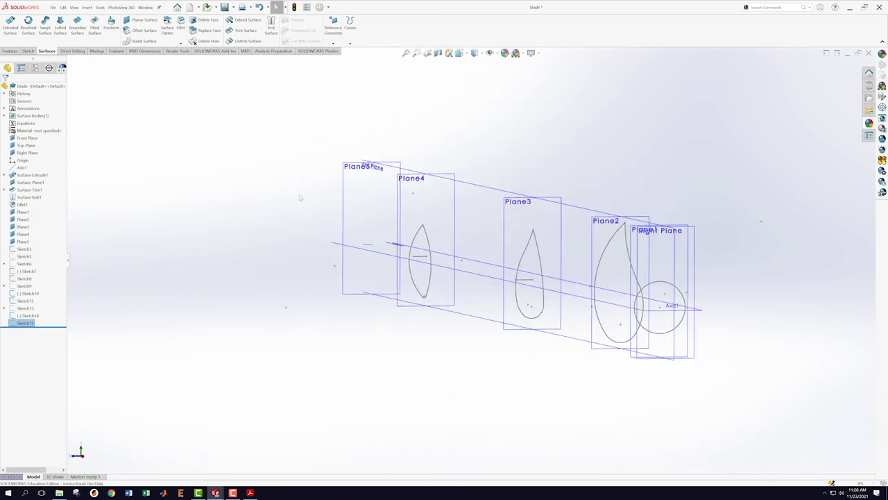
pyautogui.rightClick(346, 192)
pyautogui.click(335, 170)
pyautogui.rightClick(344, 179)
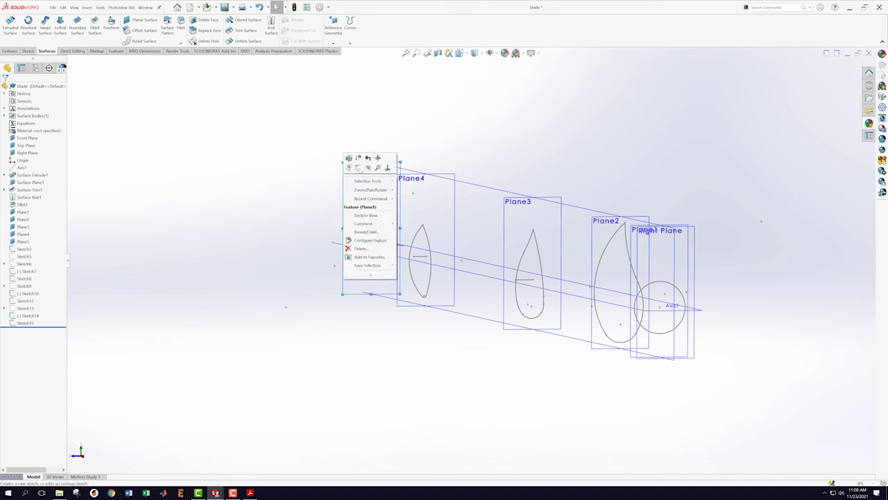
pyautogui.click(360, 172)
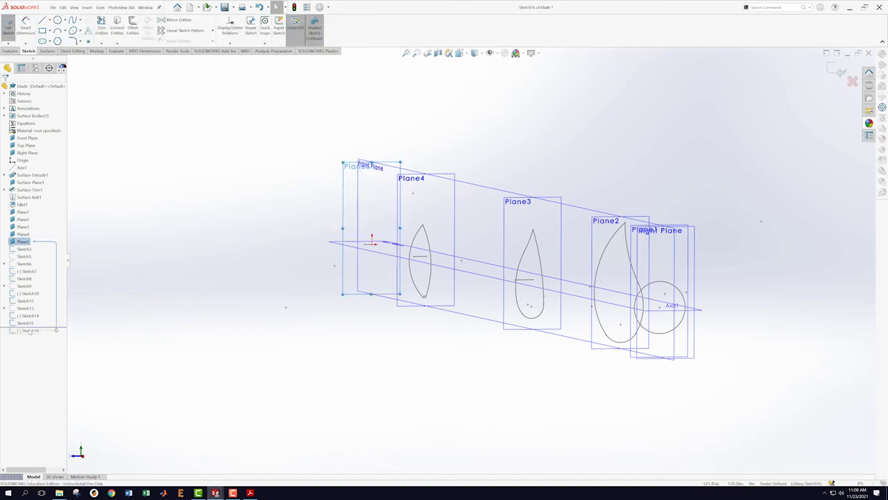
# Insert the SECTION_FF image from the blade_cross_sections folder as a sketch picture in the new Plane5 sketch.
pyautogui.click(100, 7)
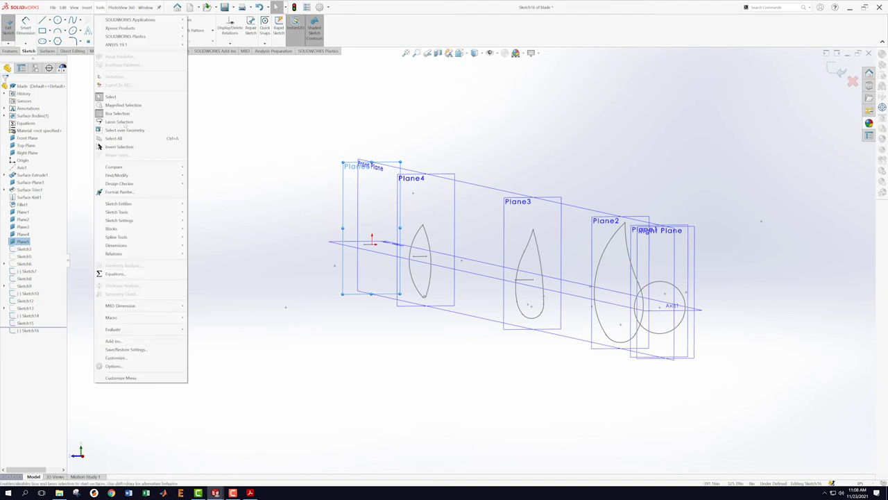
pyautogui.moveTo(136, 215)
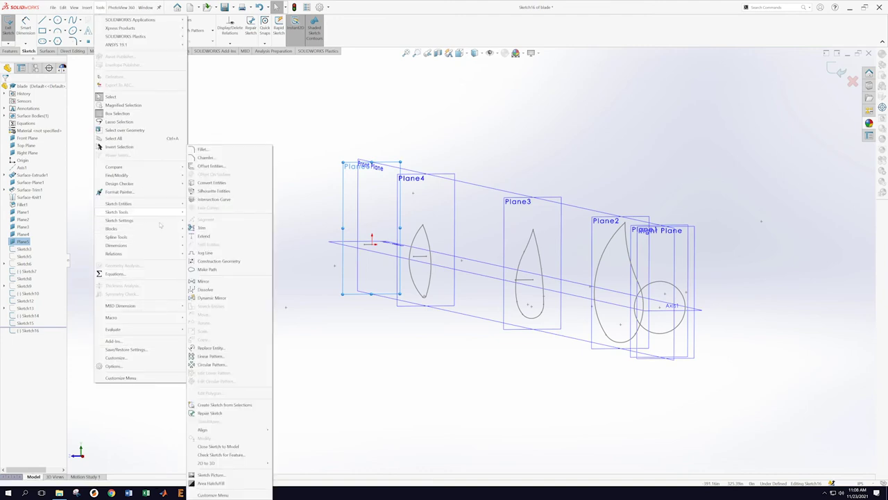
pyautogui.click(219, 472)
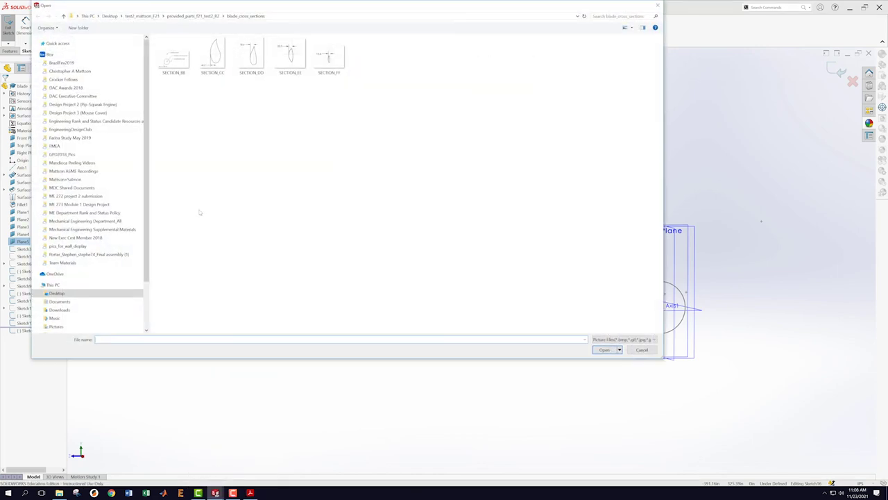
pyautogui.click(328, 56)
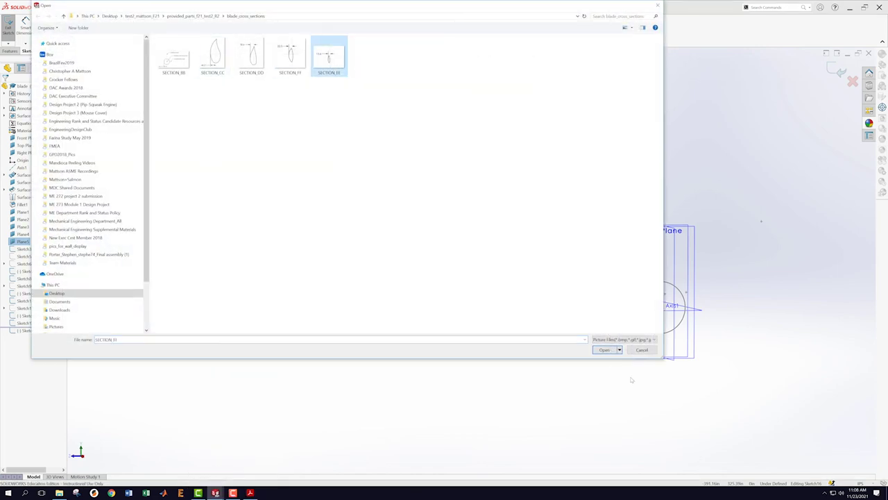
pyautogui.click(604, 350)
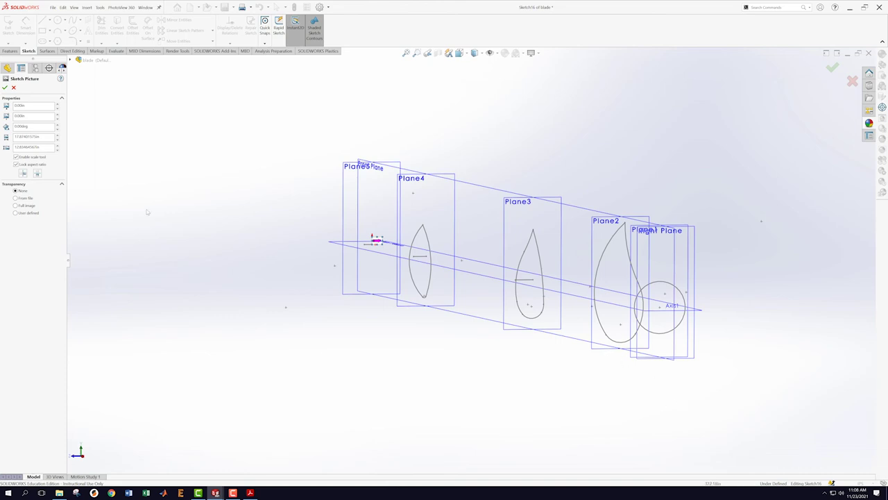
pyautogui.click(459, 52)
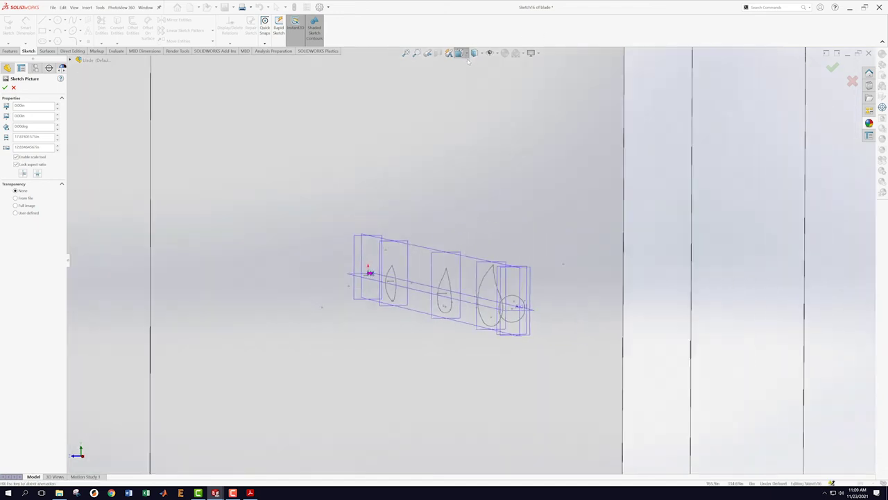
# Enlarge the airfoil sketch picture to about 138 in wide and move its crosshair centre onto the origin.
pyautogui.click(411, 311)
pyautogui.scroll(-5, 437, 303)
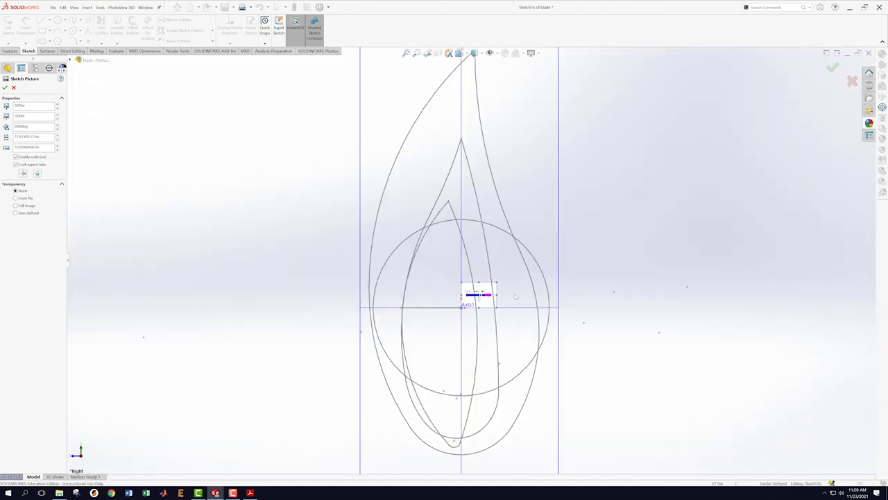
pyautogui.moveTo(386, 216)
pyautogui.mouseDown()
pyautogui.moveTo(283, 119)
pyautogui.moveTo(176, 43)
pyautogui.mouseUp()
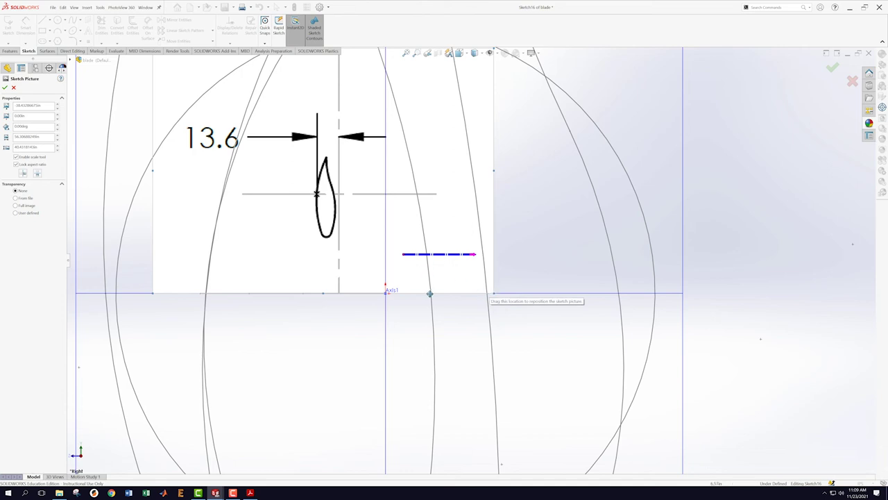
pyautogui.scroll(5, 430, 294)
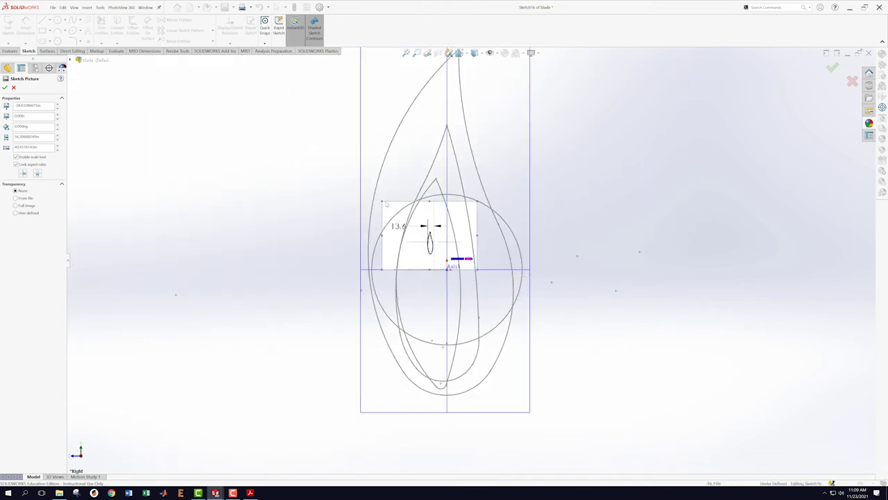
pyautogui.moveTo(381, 202)
pyautogui.mouseDown()
pyautogui.moveTo(277, 125)
pyautogui.moveTo(275, 85)
pyautogui.mouseUp()
pyautogui.moveTo(285, 224)
pyautogui.mouseDown()
pyautogui.moveTo(333, 257)
pyautogui.moveTo(319, 257)
pyautogui.moveTo(324, 277)
pyautogui.moveTo(352, 282)
pyautogui.mouseUp()
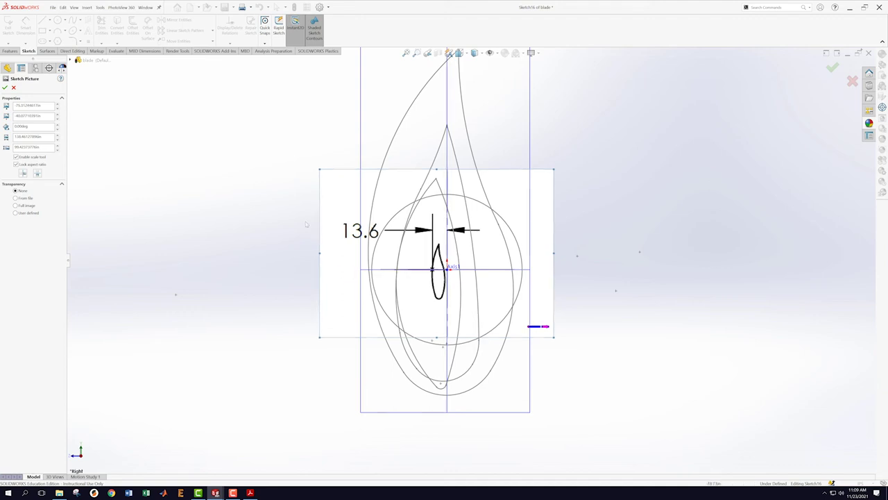
# Scale the airfoil picture up to about 196 by 141 in, realign its crosshair with the origin, and exit the sketch.
pyautogui.moveTo(319, 164); pyautogui.dragTo(256, 123)
pyautogui.moveTo(299, 176); pyautogui.dragTo(326, 181)
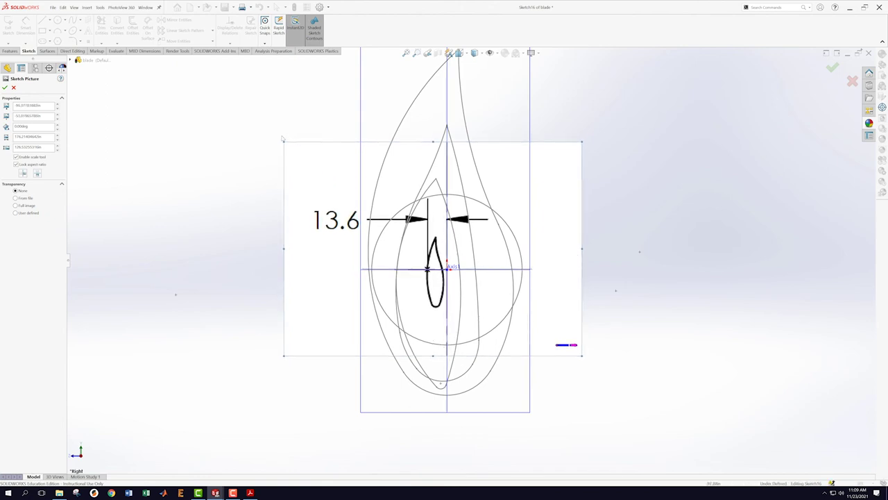
pyautogui.moveTo(283, 142); pyautogui.dragTo(254, 118)
pyautogui.moveTo(294, 159); pyautogui.dragTo(311, 170)
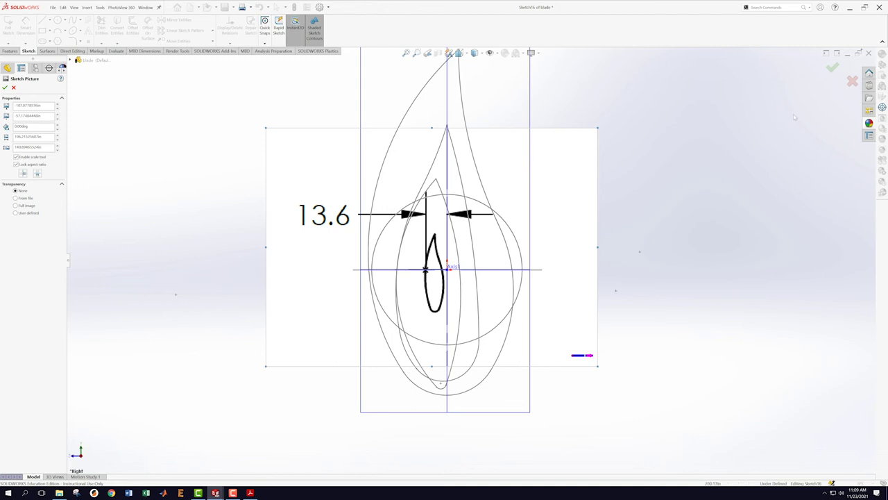
pyautogui.click(830, 70)
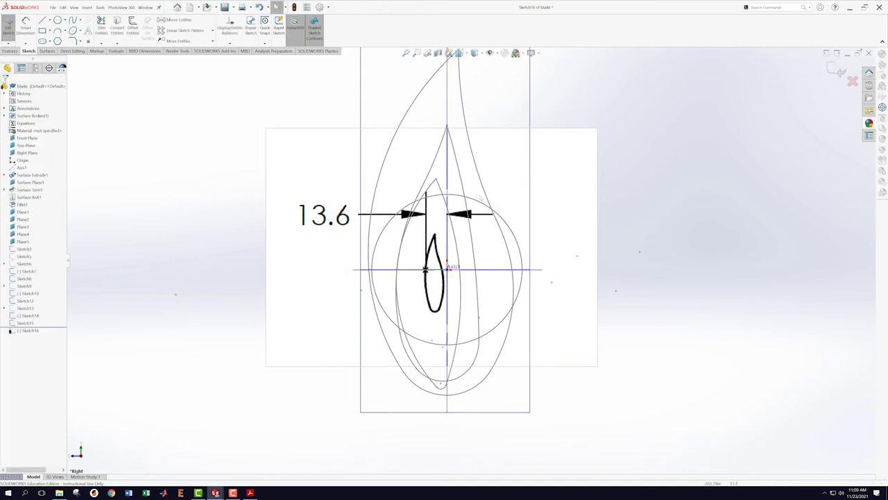
pyautogui.click(838, 72)
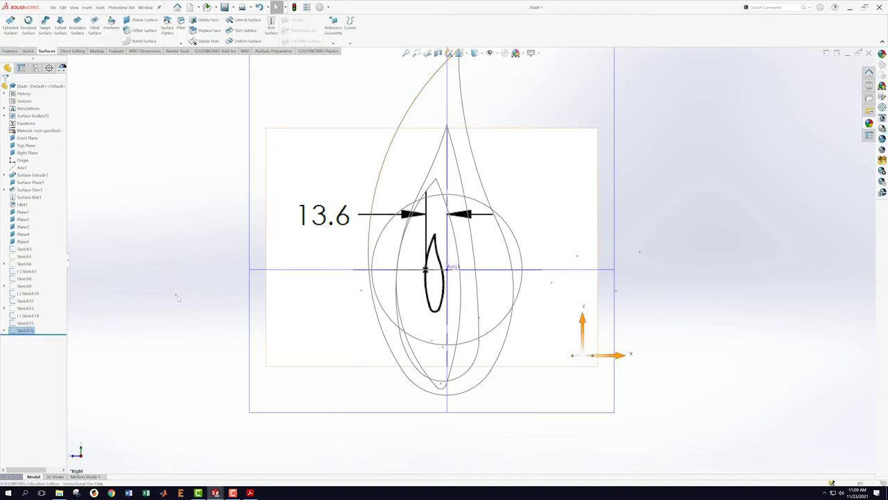
# Start a new sketch on Plane5 and orient the view normal to it.
pyautogui.scroll(2, 194, 301)
pyautogui.scroll(-1, 342, 298)
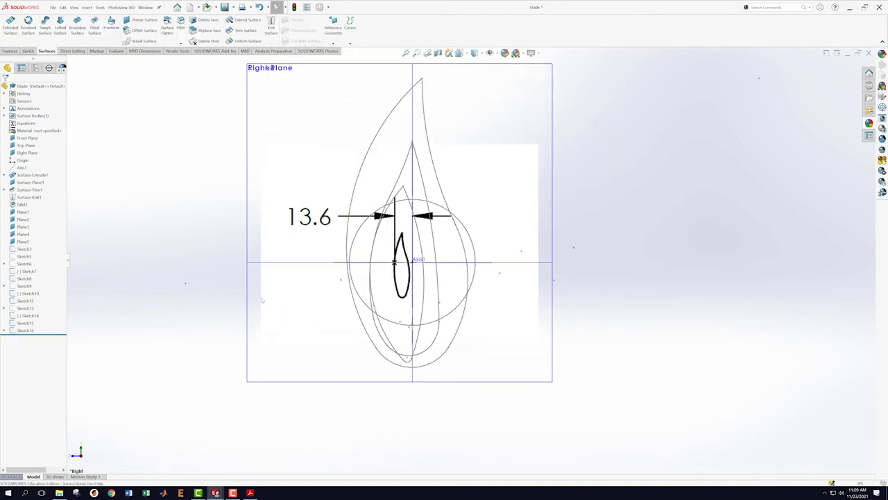
pyautogui.moveTo(110, 283)
pyautogui.mouseDown(button='middle')
pyautogui.moveTo(133, 301)
pyautogui.moveTo(121, 247)
pyautogui.moveTo(264, 195)
pyautogui.moveTo(249, 179)
pyautogui.mouseUp(button='middle')
pyautogui.scroll(-3, 248, 178)
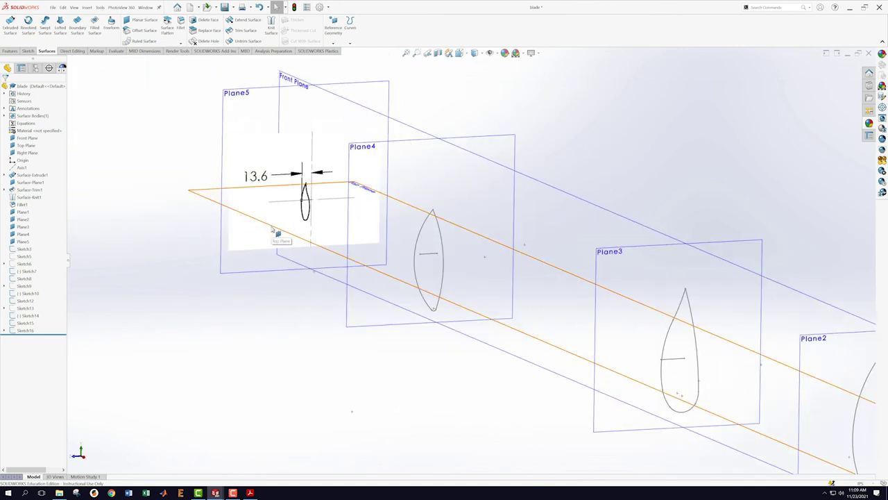
pyautogui.rightClick(235, 275)
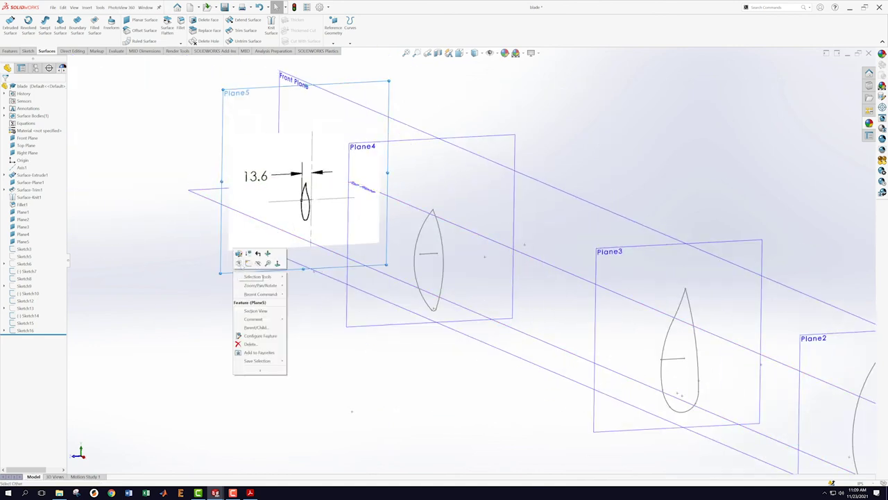
pyautogui.click(242, 258)
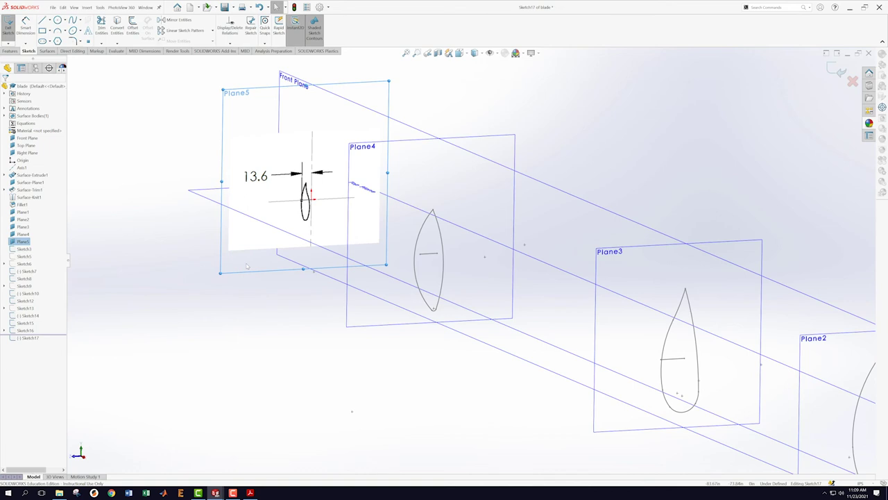
pyautogui.rightClick(28, 338)
pyautogui.click(42, 333)
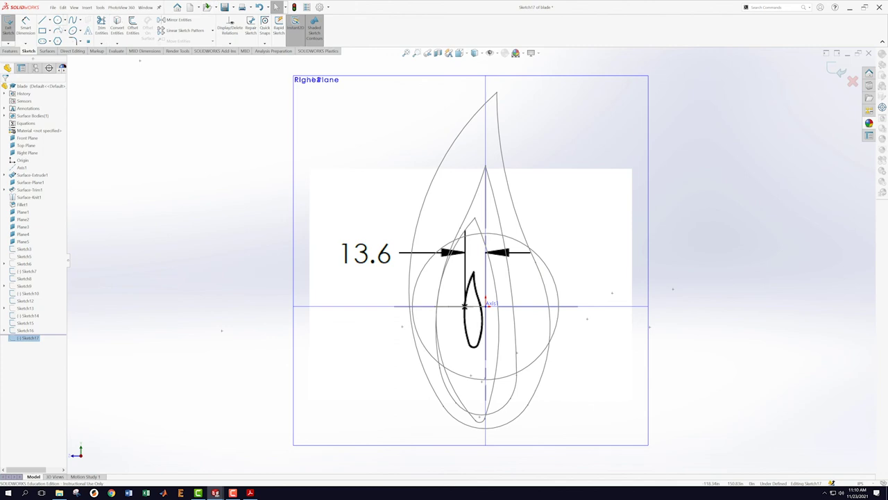
# Trace the airfoil's left-hand edge with a three-point arc from the pointed tip to the start of the rounded end.
pyautogui.click(58, 30)
pyautogui.scroll(-4, 497, 303)
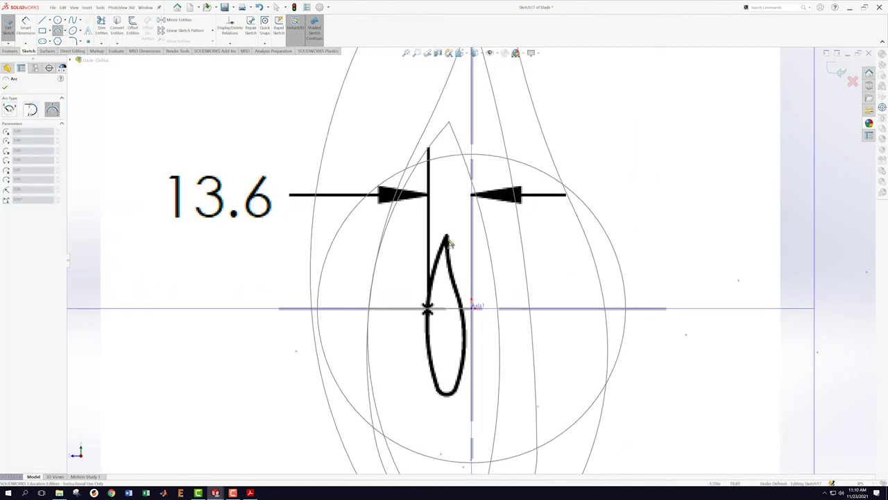
pyautogui.click(447, 236)
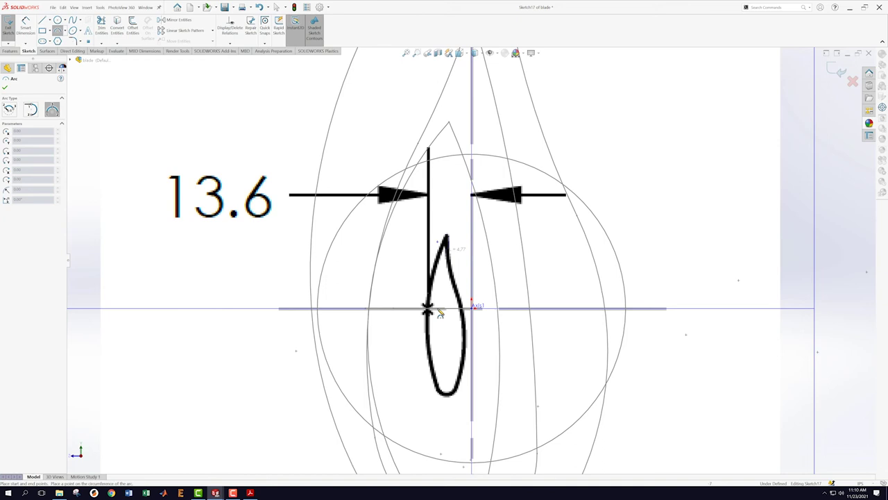
pyautogui.click(438, 392)
pyautogui.click(436, 375)
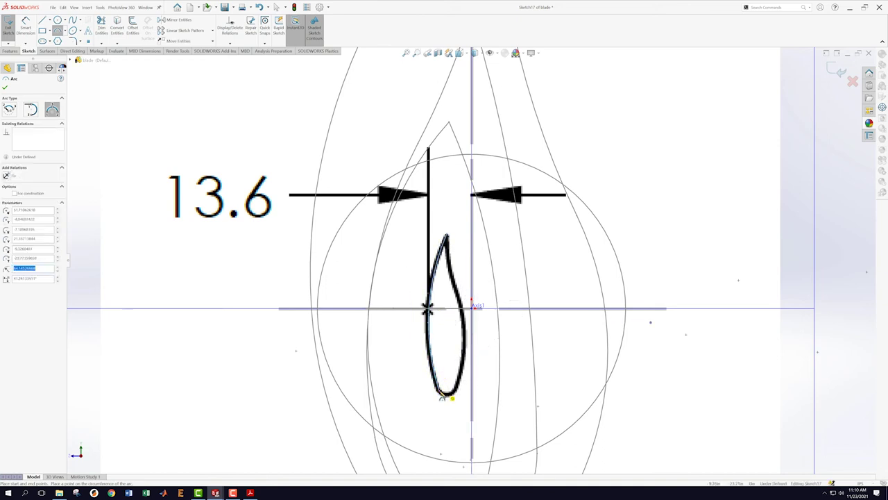
# Trace the airfoil's rounded lower end and right-hand edge with three-point arcs, closing the profile at the tip.
pyautogui.click(442, 396)
pyautogui.click(454, 391)
pyautogui.click(450, 394)
pyautogui.click(454, 391)
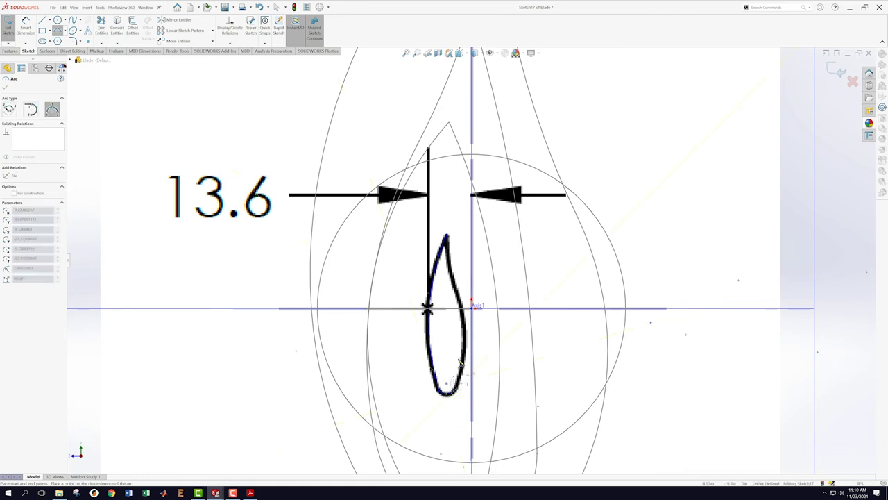
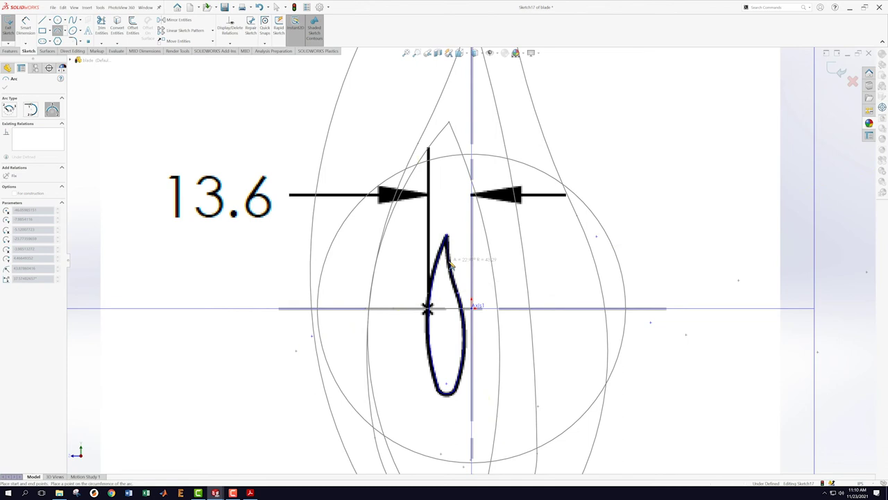
pyautogui.press('Escape')
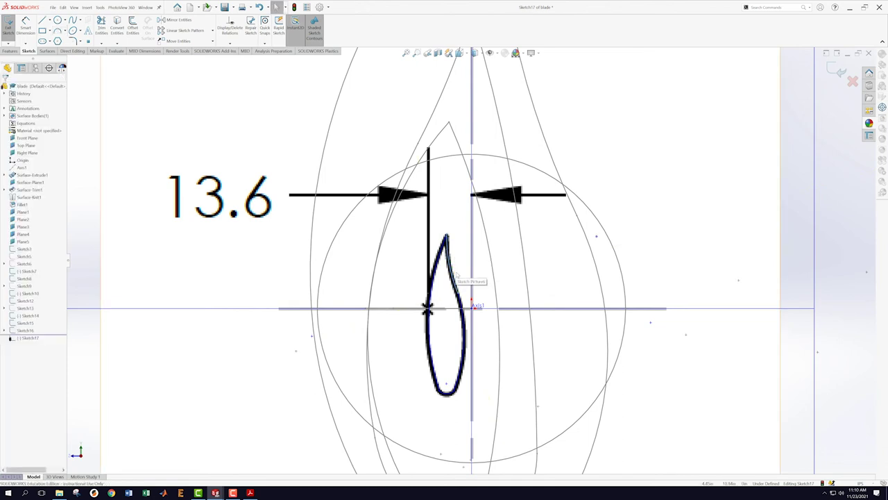
# Hide Sketch16, which holds the reference picture behind the traced airfoil.
pyautogui.click(31, 331)
pyautogui.rightClick(30, 332)
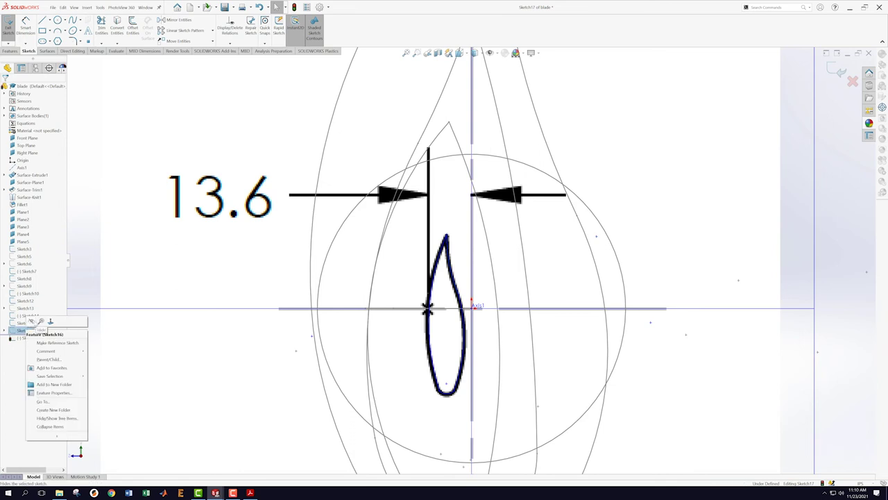
pyautogui.click(35, 324)
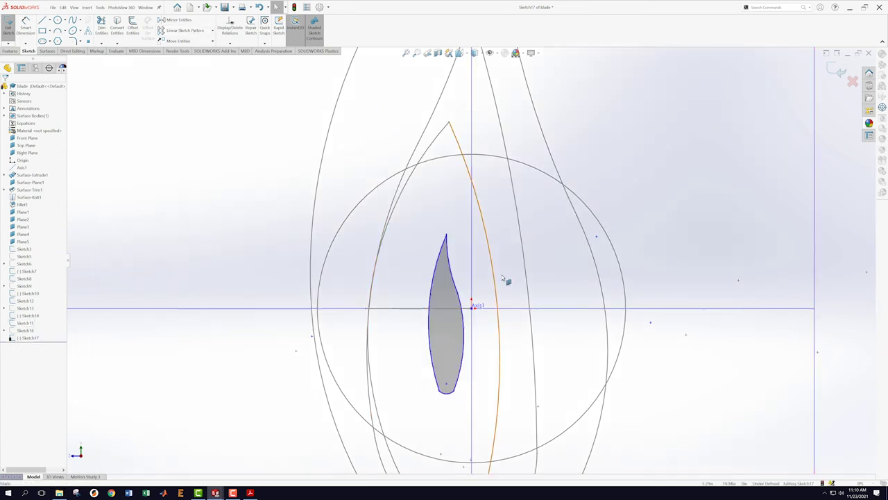
# Make the two arcs on the airfoil's right-hand edge tangent to each other.
pyautogui.scroll(-5, 497, 279)
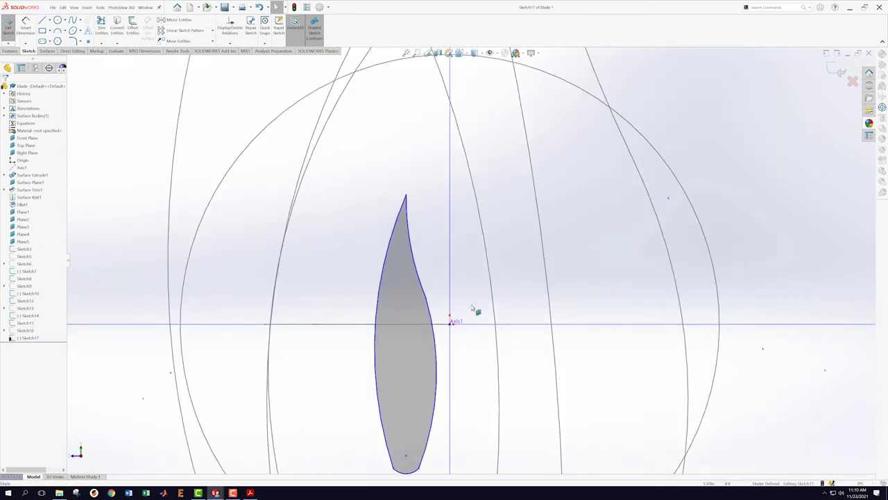
pyautogui.click(419, 272)
pyautogui.keyDown('ctrl'); pyautogui.click(426, 293); pyautogui.keyUp('ctrl')
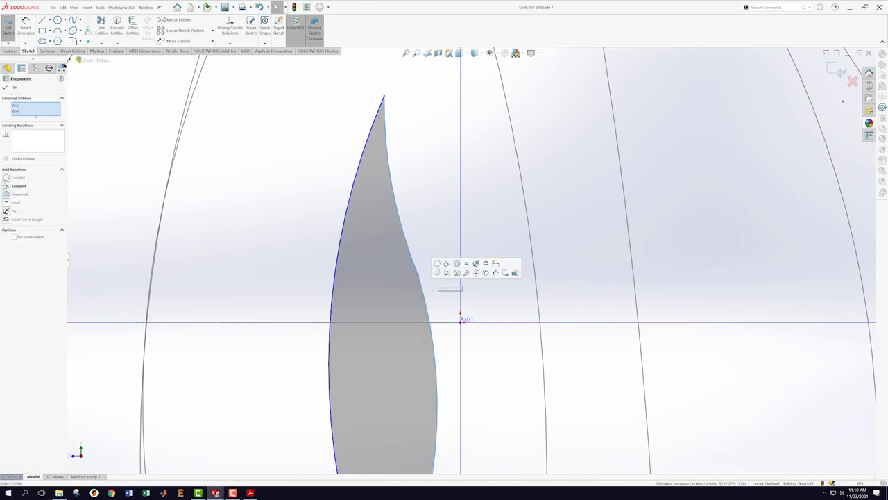
pyautogui.click(446, 263)
pyautogui.scroll(5, 453, 364)
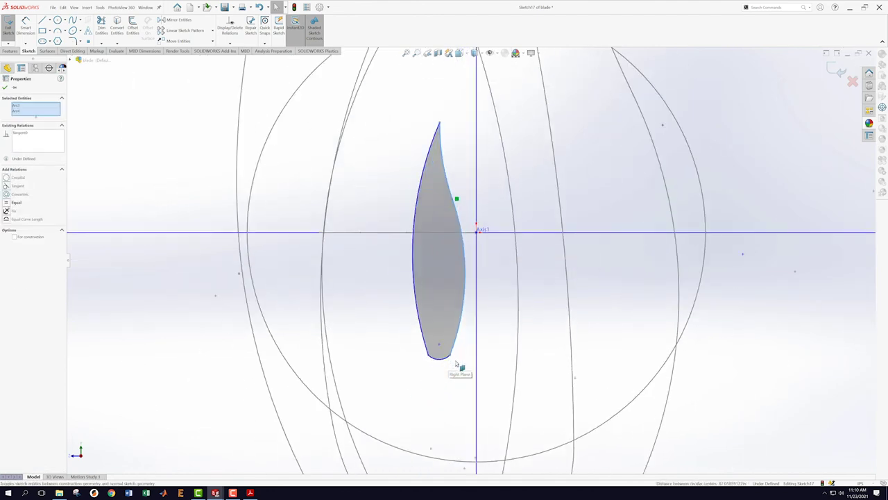
# Make the airfoil's rounded end arc tangent to the lower right-hand arc.
pyautogui.scroll(-5, 457, 355)
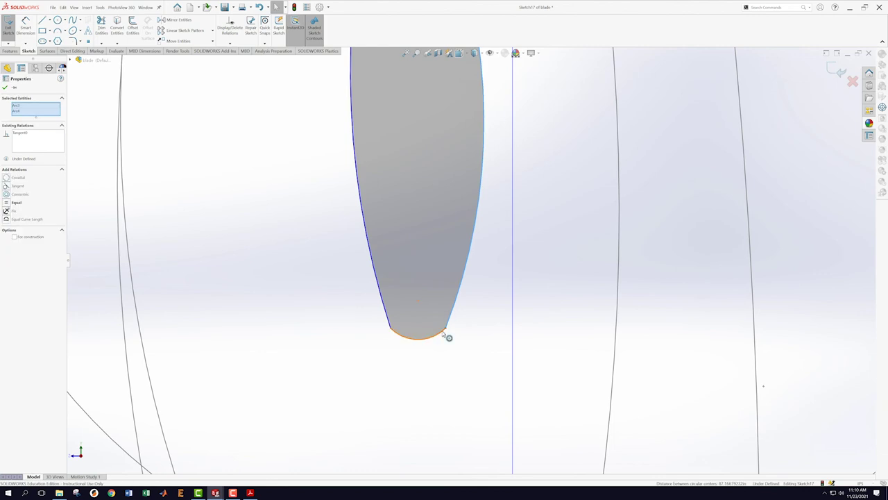
pyautogui.click(447, 336)
pyautogui.click(202, 317)
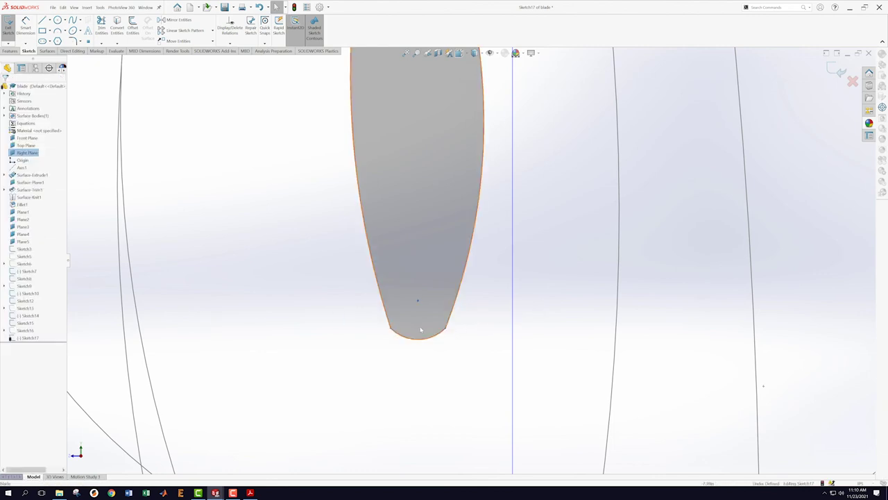
pyautogui.click(444, 341)
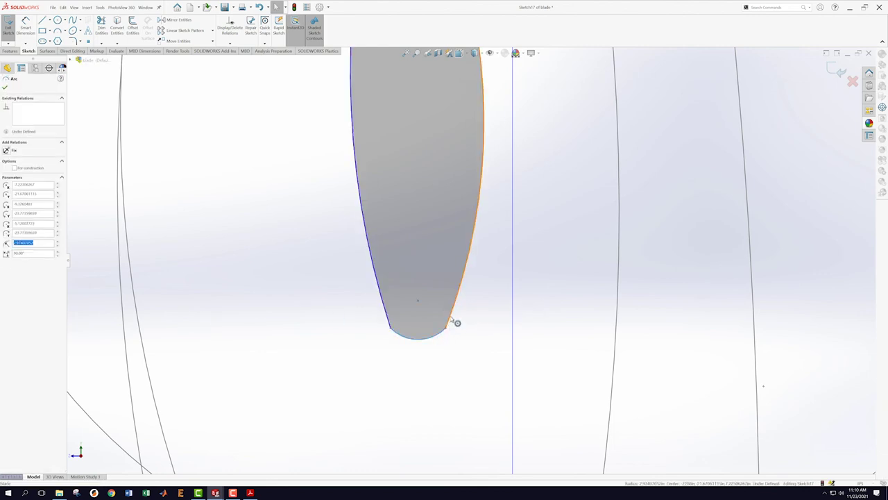
pyautogui.keyDown('ctrl'); pyautogui.click(453, 324); pyautogui.keyUp('ctrl')
pyautogui.click(476, 300)
pyautogui.click(322, 360)
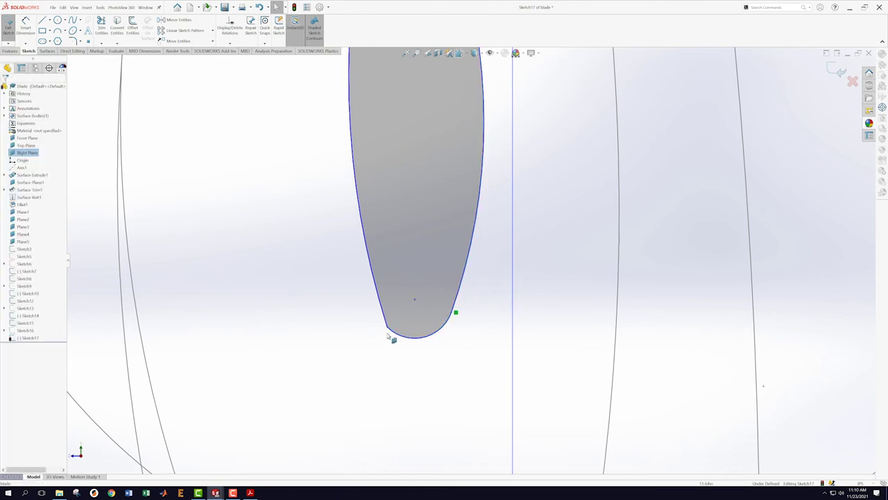
# Make the airfoil's rounded end arc tangent to the left-hand arc.
pyautogui.click(398, 337)
pyautogui.keyDown('ctrl'); pyautogui.click(384, 313); pyautogui.keyUp('ctrl')
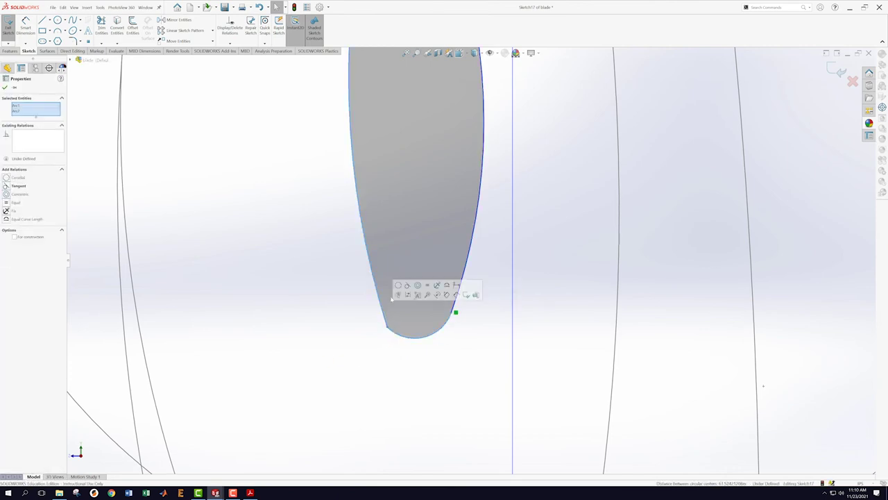
pyautogui.click(331, 304)
pyautogui.scroll(6, 485, 233)
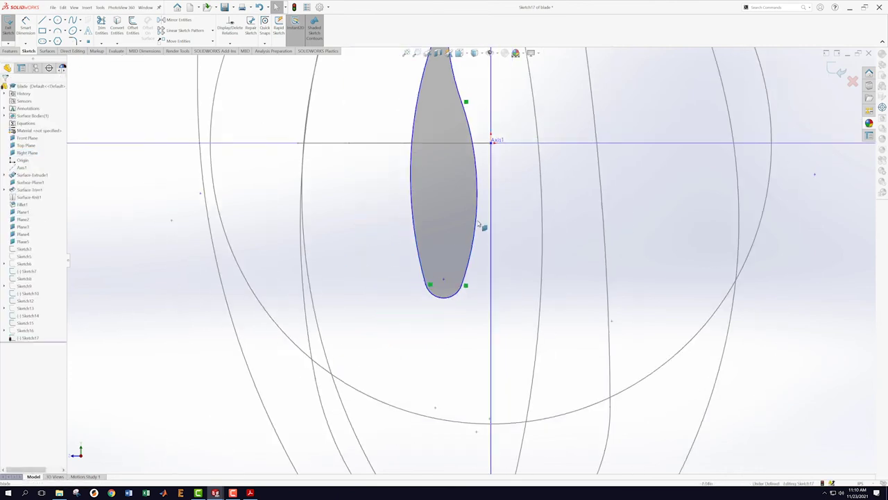
pyautogui.scroll(-2, 478, 218)
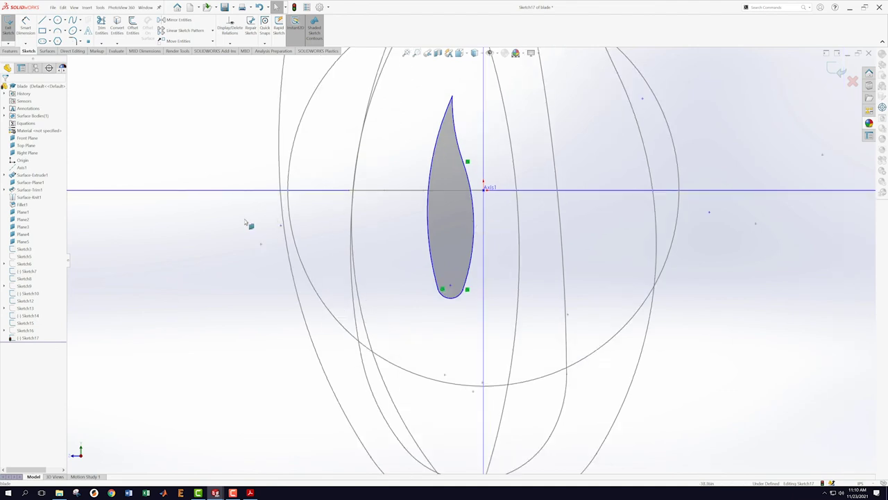
# Show the Sketch16 reference picture over the traced airfoil and exit the profile sketch.
pyautogui.rightClick(28, 337)
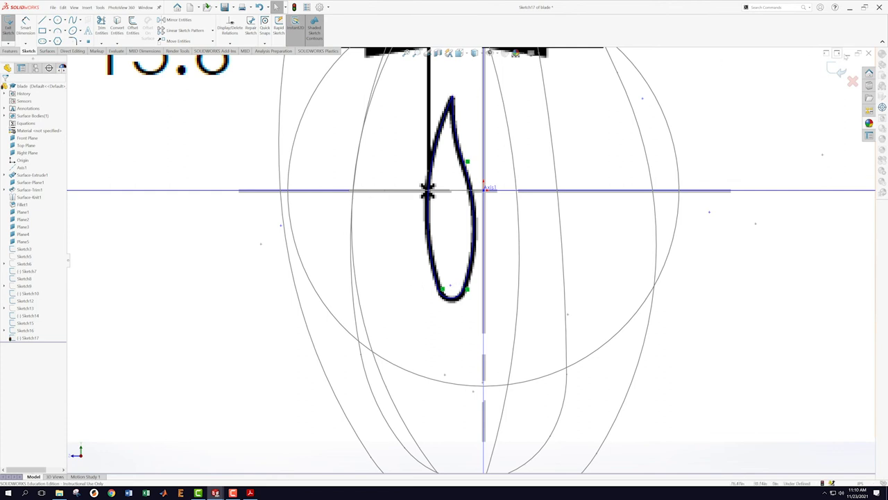
pyautogui.click(838, 69)
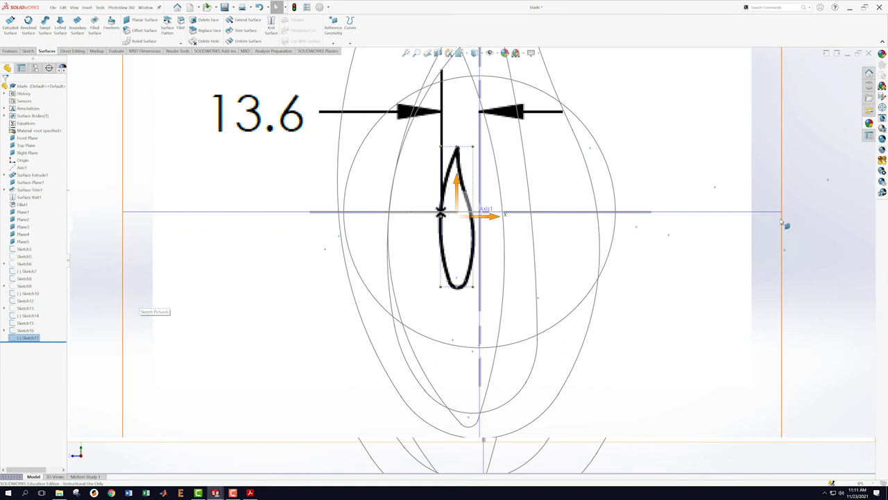
pyautogui.scroll(2, 469, 253)
pyautogui.moveTo(210, 285); pyautogui.dragTo(210, 286, button='middle')
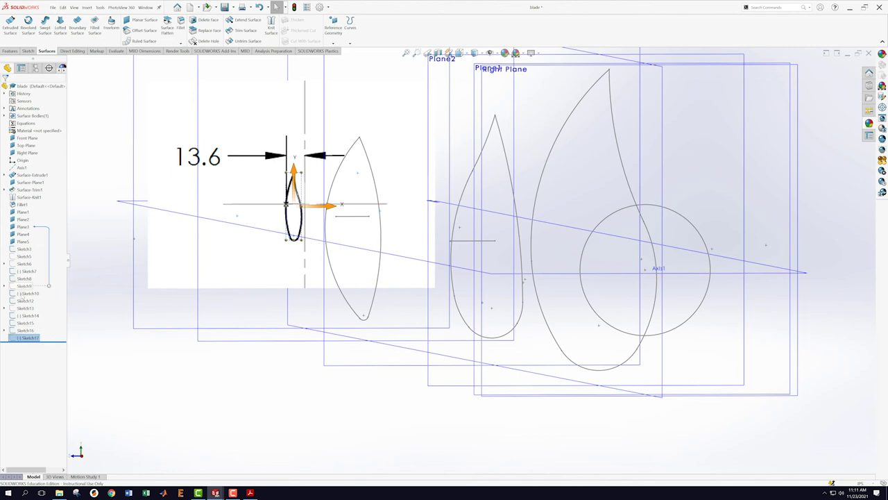
pyautogui.press('z')
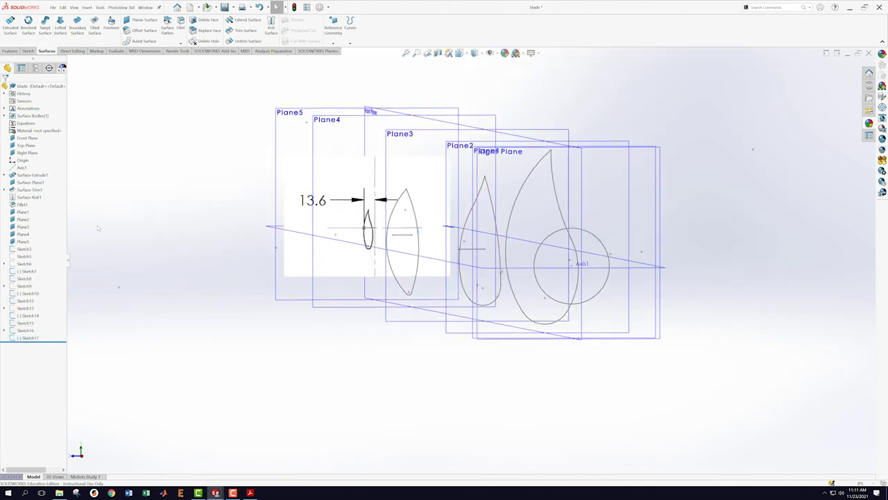
# Turn off the display of all planes in the graphics area.
pyautogui.press('z')
pyautogui.moveTo(270, 168); pyautogui.dragTo(283, 158, button='middle')
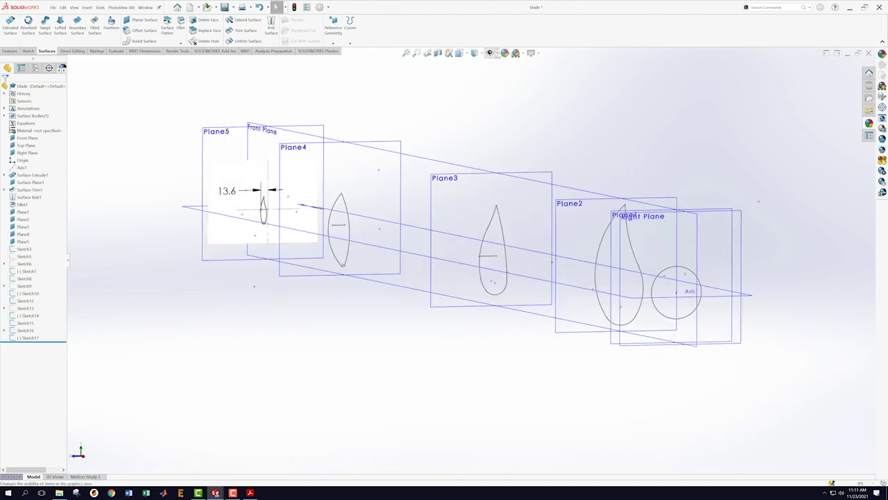
pyautogui.click(490, 54)
pyautogui.click(490, 64)
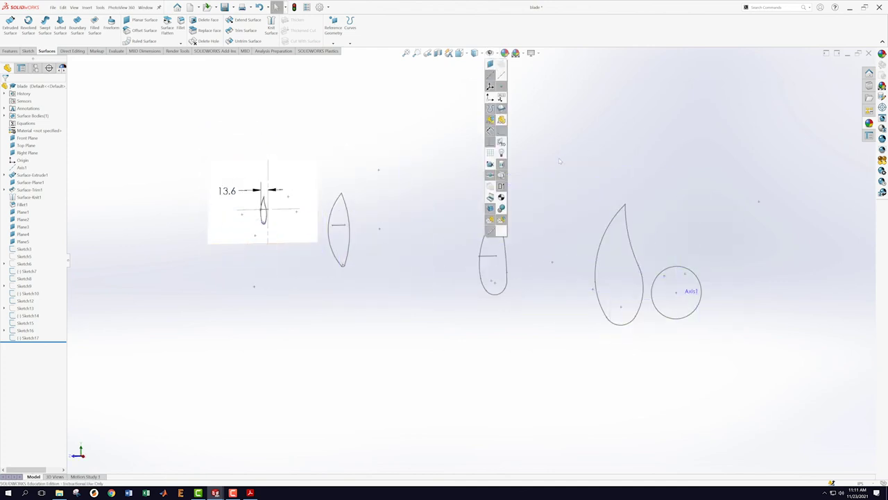
# Show the hidden Surface-Knit1 root body and hide the Sketch16 reference picture.
pyautogui.press('z')
pyautogui.press('z')
pyautogui.rightClick(27, 197)
pyautogui.click(33, 190)
pyautogui.moveTo(167, 215)
pyautogui.mouseDown(button='middle')
pyautogui.moveTo(173, 206)
pyautogui.moveTo(304, 291)
pyautogui.mouseUp(button='middle')
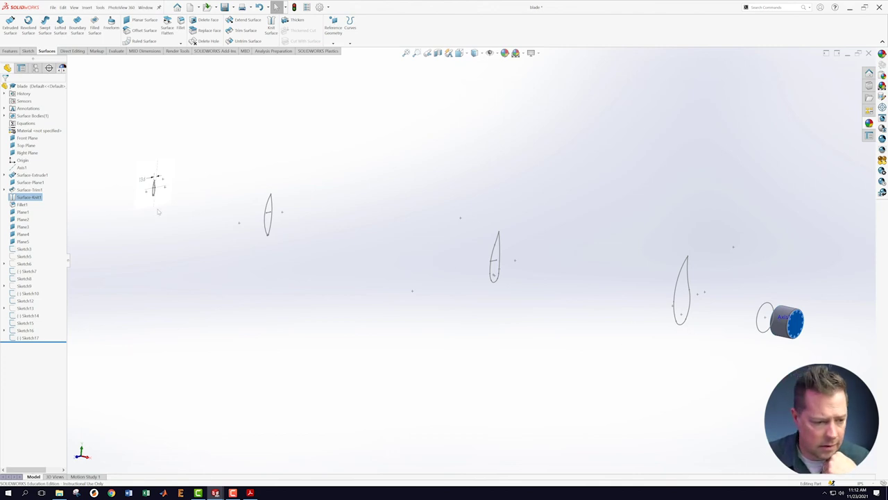
pyautogui.moveTo(489, 330); pyautogui.dragTo(563, 296, button='middle')
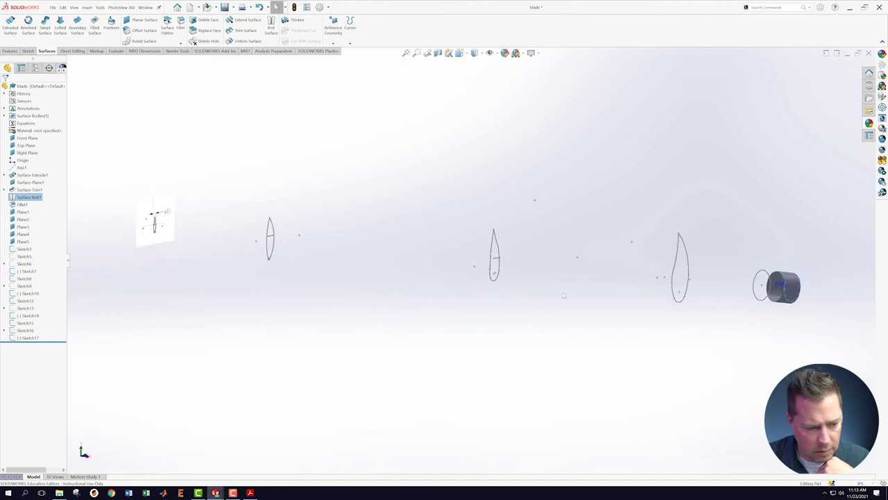
pyautogui.rightClick(24, 330)
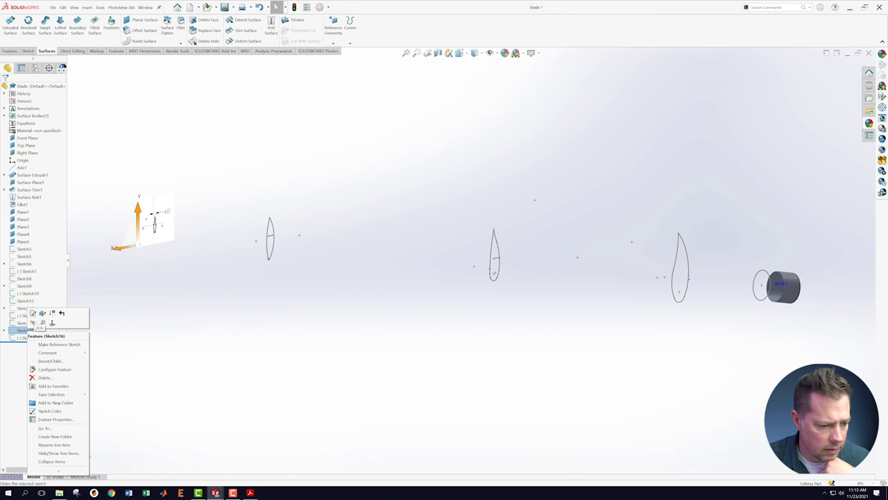
pyautogui.click(33, 321)
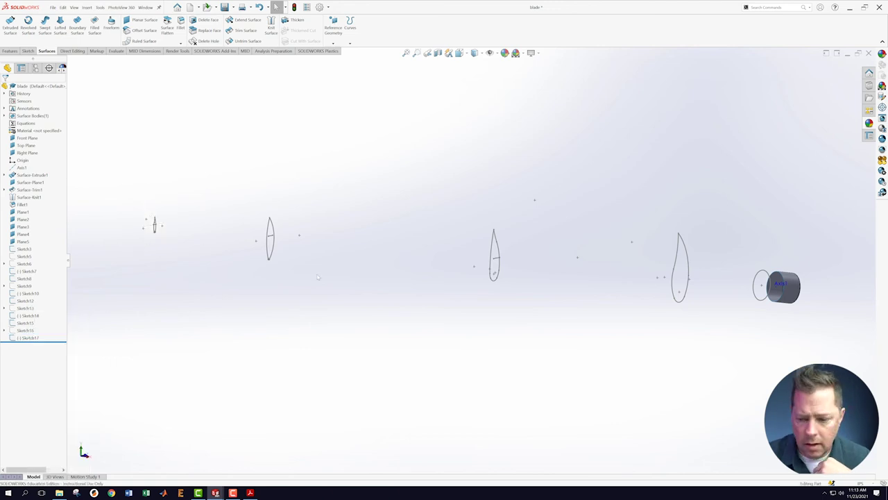
# Turn the display of all planes back on.
pyautogui.moveTo(345, 282); pyautogui.dragTo(356, 164, button='middle')
pyautogui.click(494, 54)
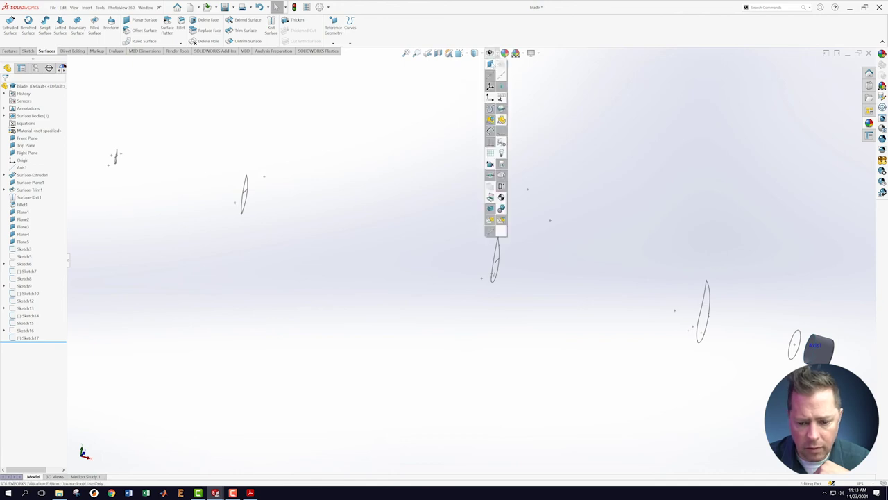
pyautogui.click(491, 64)
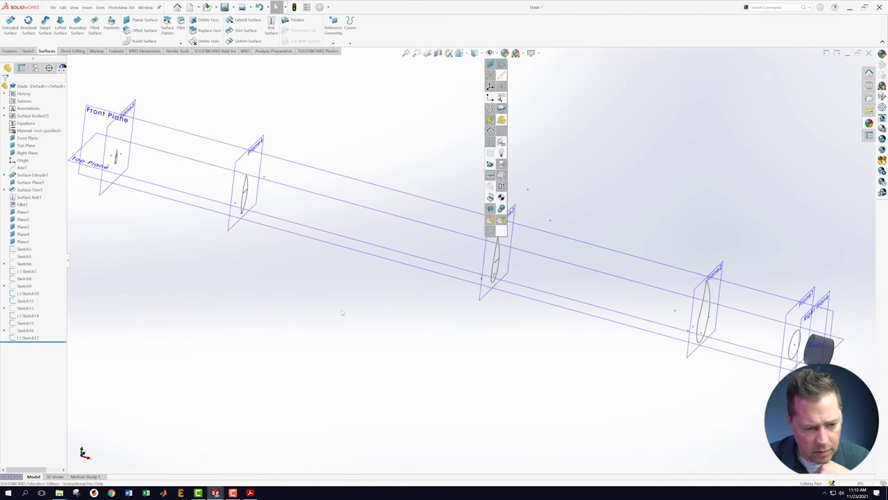
# Start a surface loft with the root cylinder's edge, the Plane1 circle and the Plane2 and Plane3 airfoils as profiles.
pyautogui.scroll(5, 344, 306)
pyautogui.moveTo(391, 280); pyautogui.dragTo(329, 179, button='middle')
pyautogui.scroll(1, 673, 280)
pyautogui.scroll(-5, 674, 280)
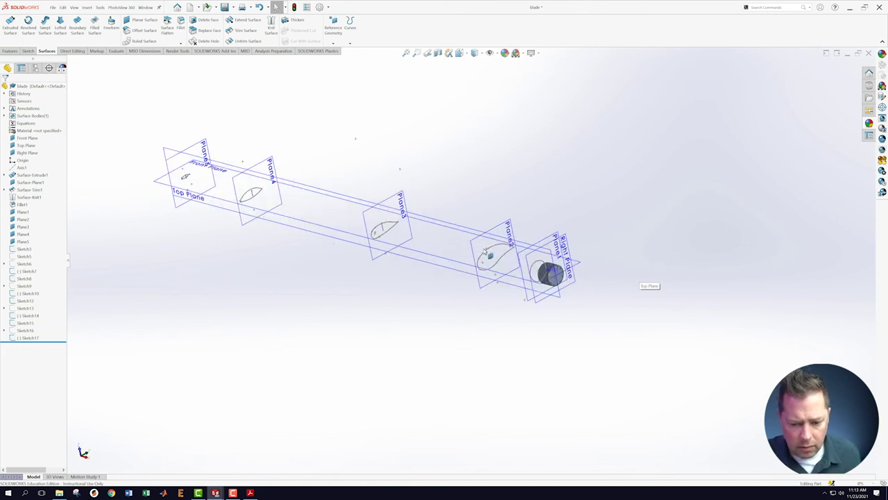
pyautogui.scroll(-1, 485, 251)
pyautogui.scroll(-1, 486, 251)
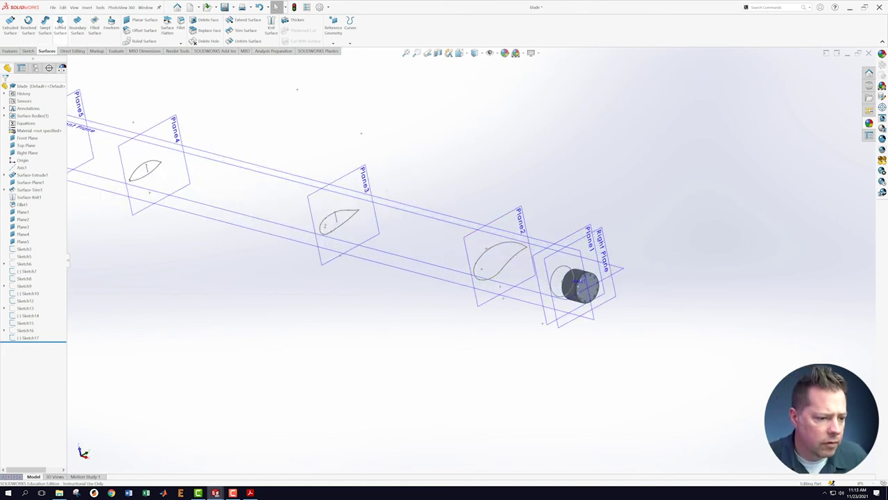
pyautogui.click(60, 27)
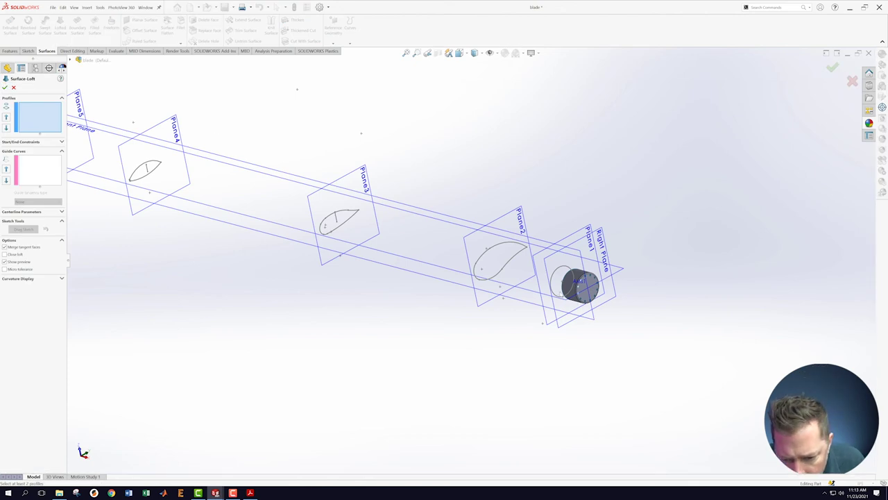
pyautogui.click(563, 293)
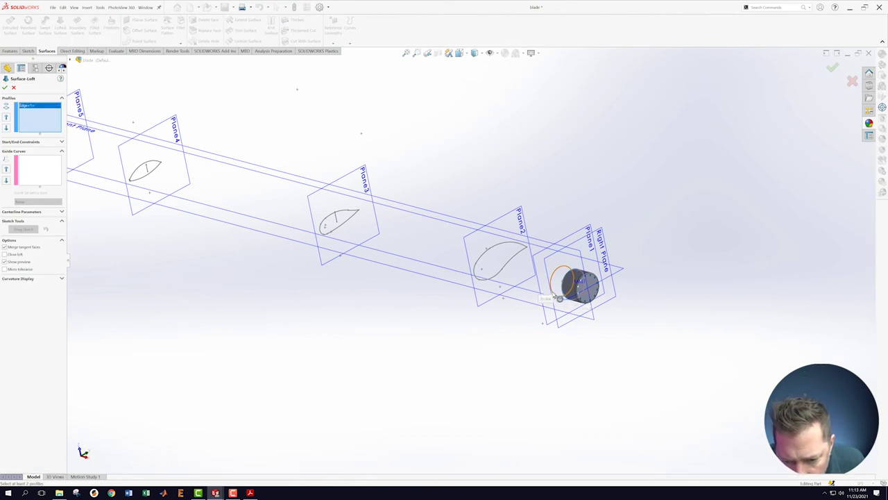
pyautogui.click(557, 296)
pyautogui.click(473, 274)
pyautogui.click(324, 229)
# Add the Plane4 and Plane5 airfoils to the loft profiles, picking each near its leading end.
pyautogui.scroll(-2, 128, 182)
pyautogui.scroll(-3, 172, 184)
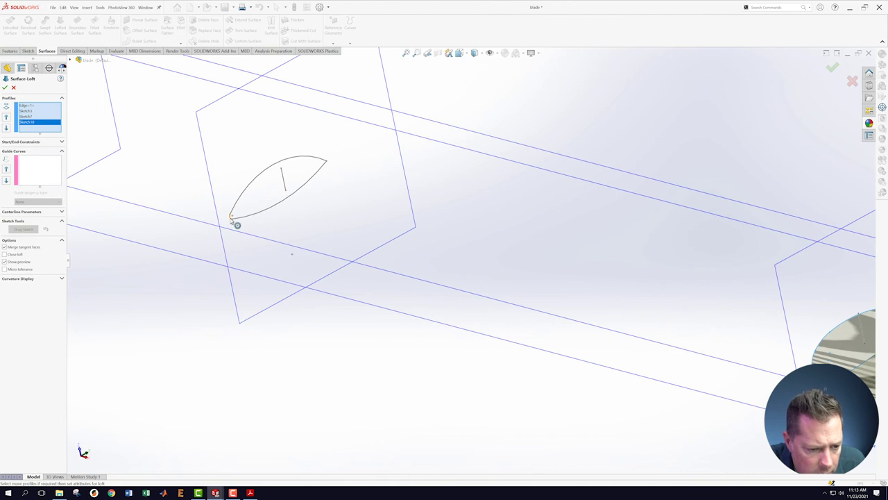
pyautogui.click(233, 220)
pyautogui.scroll(4, 228, 197)
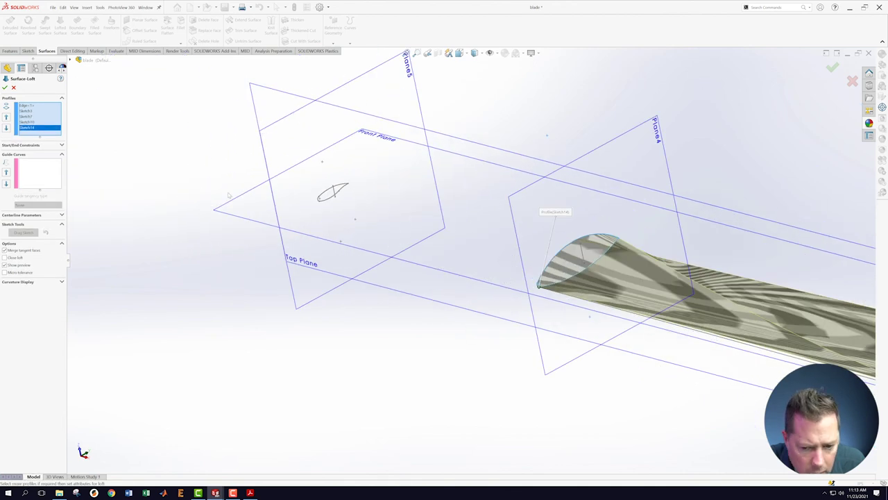
pyautogui.scroll(-2, 295, 206)
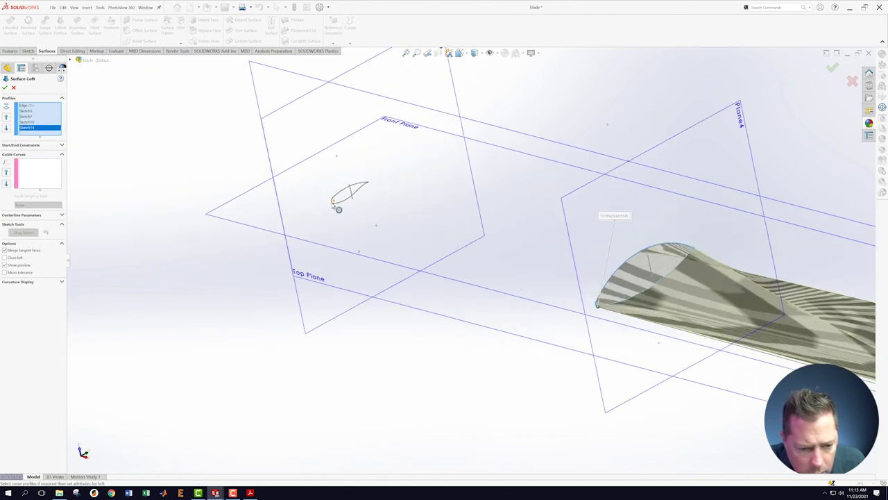
pyautogui.click(338, 208)
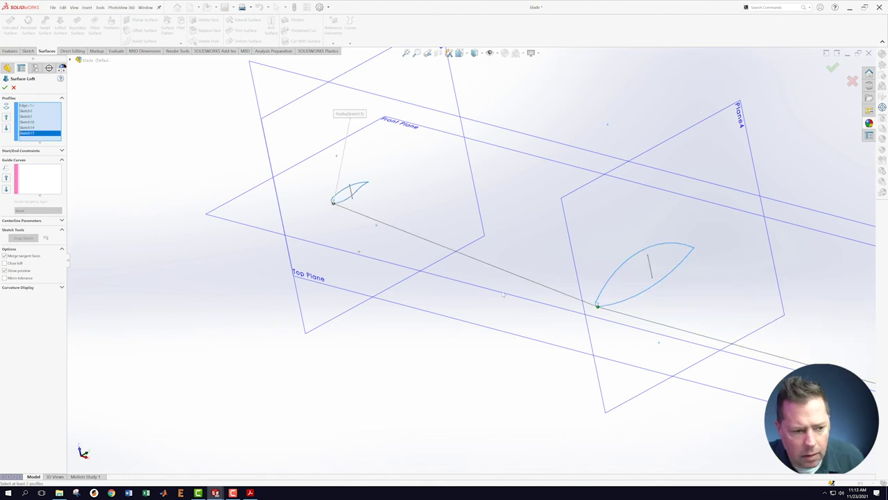
# Try to create the surface loft through all six profiles from the root edge to Plane5.
pyautogui.scroll(6, 597, 316)
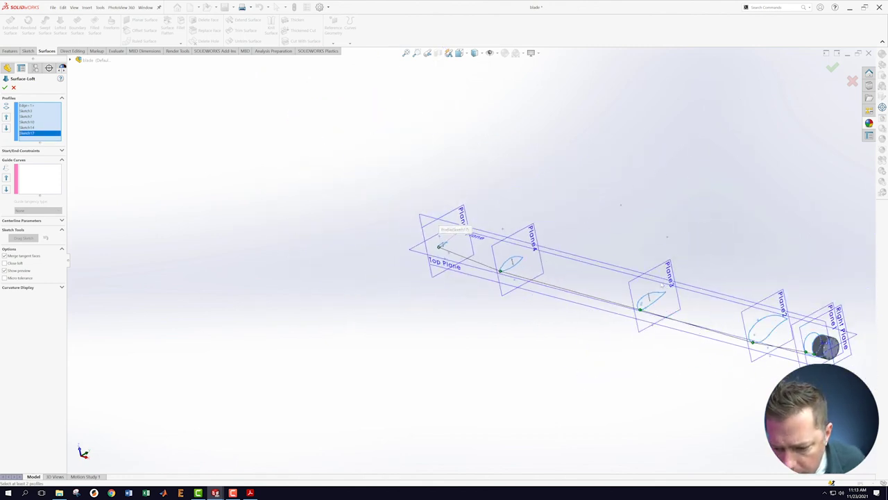
pyautogui.moveTo(587, 323); pyautogui.dragTo(629, 314, button='middle')
pyautogui.scroll(4, 725, 312)
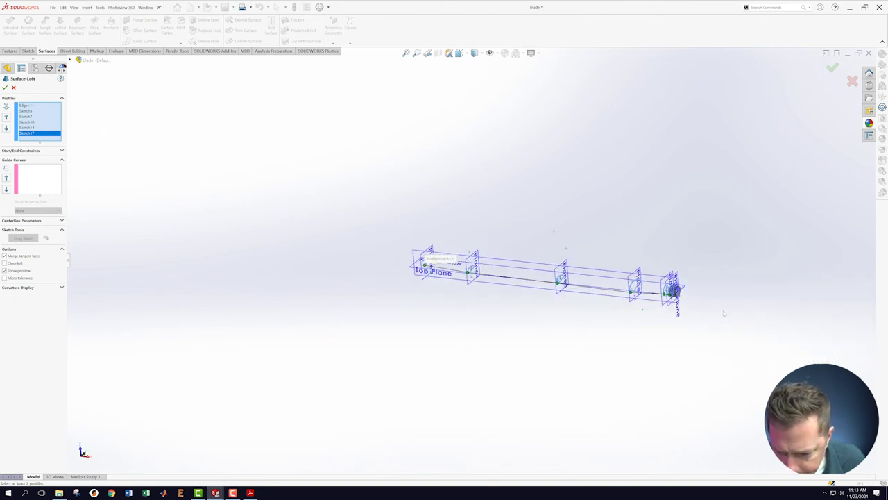
pyautogui.scroll(-2, 724, 313)
pyautogui.moveTo(490, 300); pyautogui.dragTo(342, 248, button='middle')
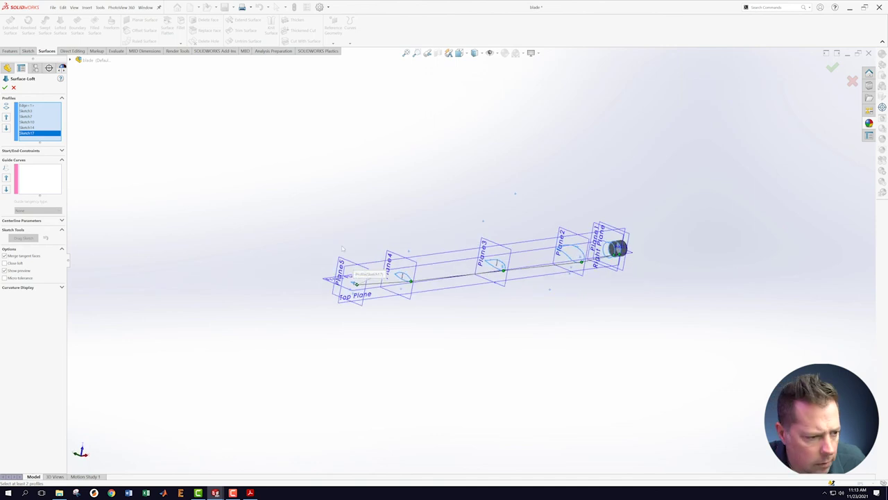
pyautogui.click(4, 87)
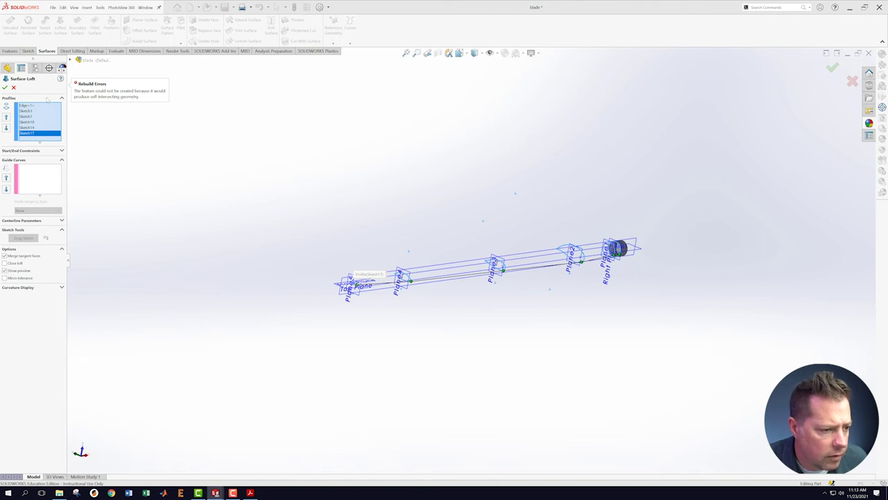
# Remove Sketch17 from the loft profiles and reselect the Plane5 airfoil at its rounded end.
pyautogui.rightClick(31, 134)
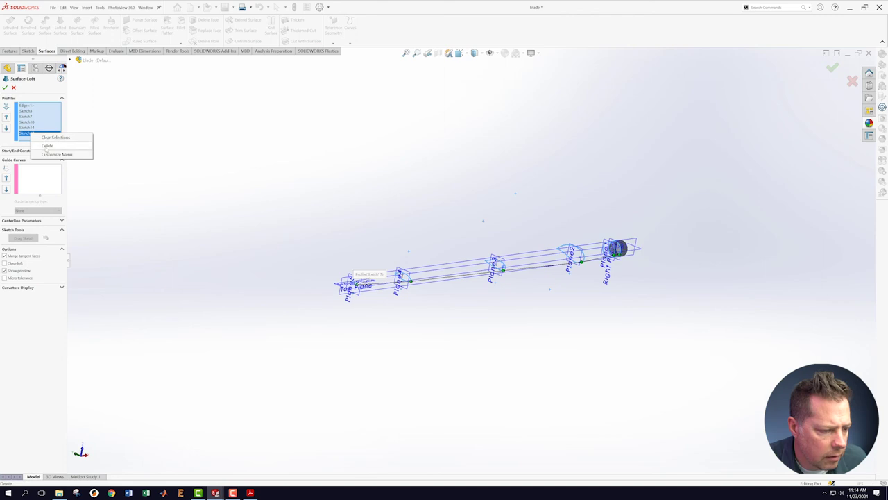
pyautogui.click(47, 146)
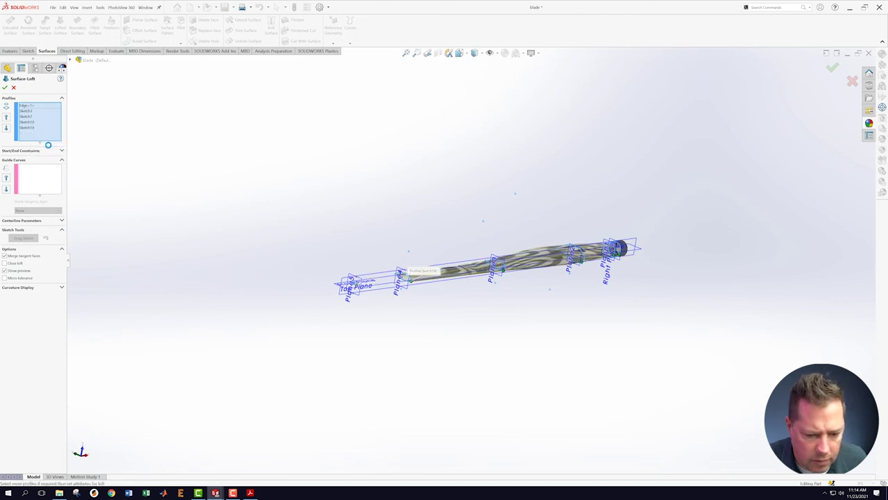
pyautogui.scroll(-2, 448, 315)
pyautogui.scroll(-5, 449, 315)
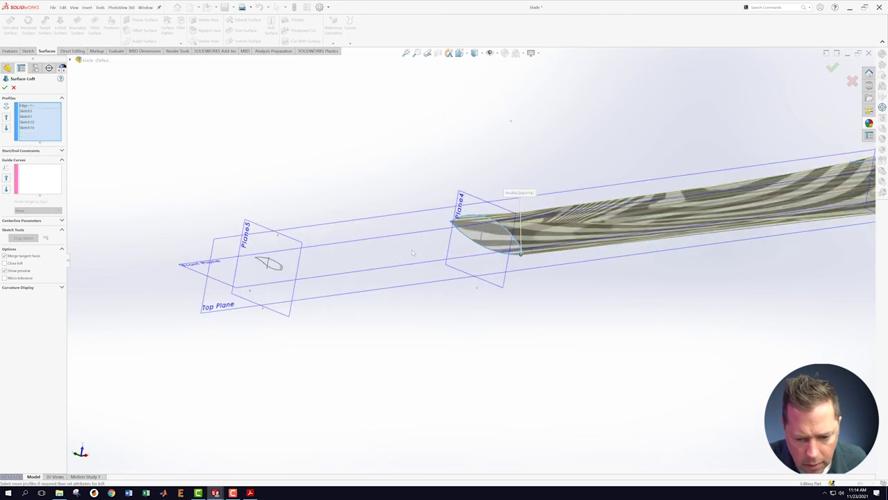
pyautogui.scroll(-2, 251, 271)
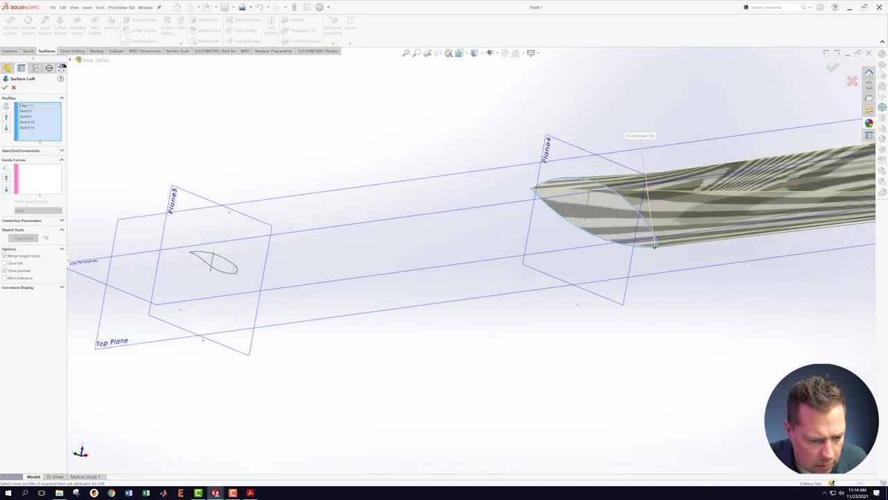
pyautogui.scroll(-3, 229, 265)
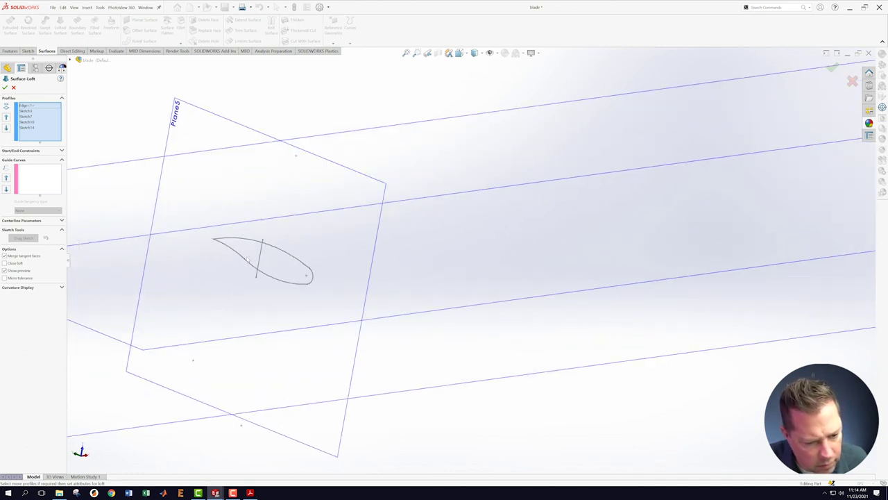
pyautogui.scroll(1, 395, 275)
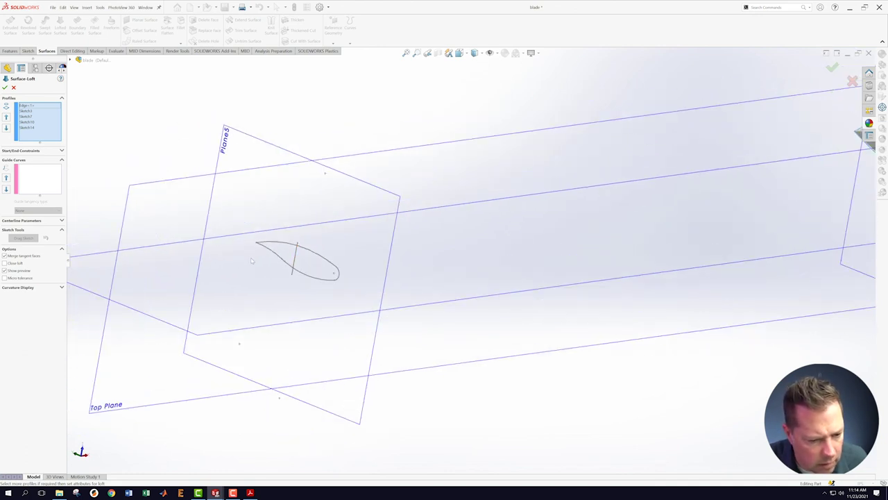
pyautogui.scroll(4, 548, 289)
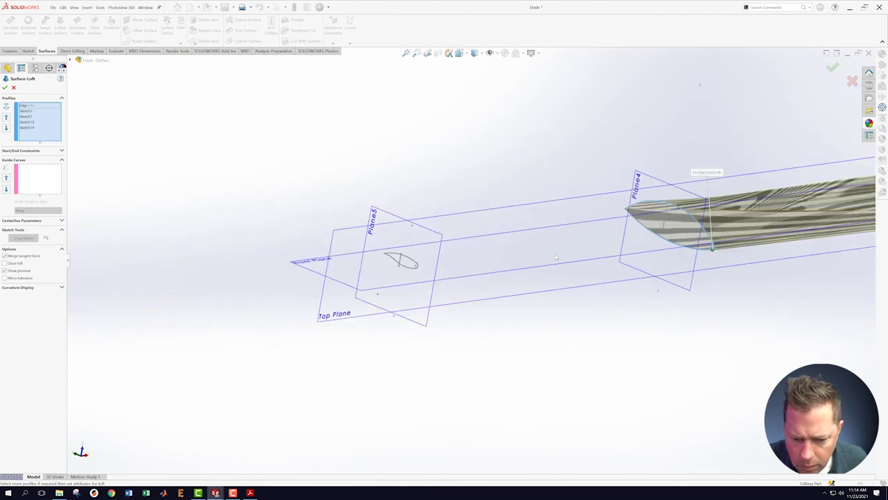
pyautogui.scroll(-2, 555, 261)
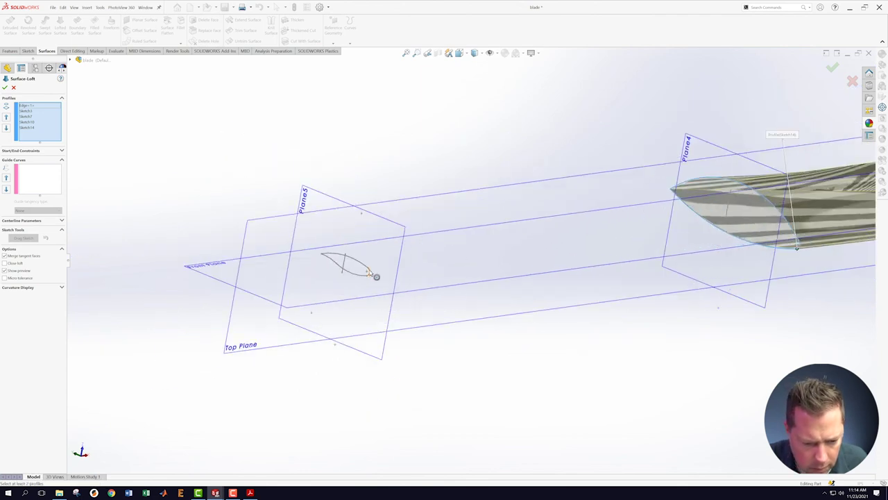
pyautogui.click(369, 272)
# Try to realign the loft connector points on the Plane5 and Plane4 airfoils.
pyautogui.moveTo(367, 268); pyautogui.dragTo(367, 275)
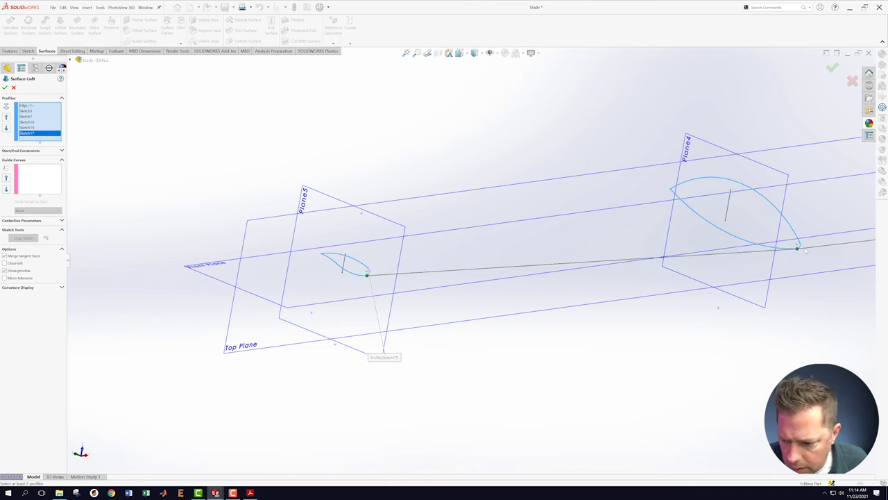
pyautogui.moveTo(797, 251); pyautogui.dragTo(799, 248)
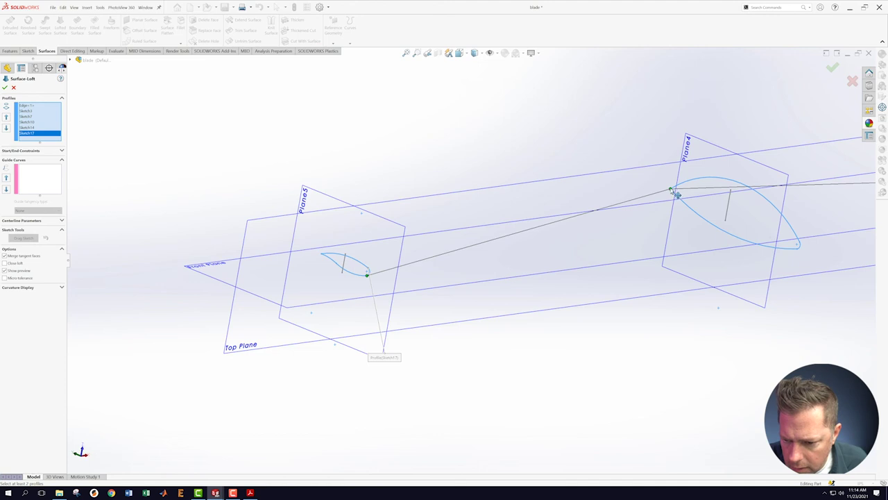
pyautogui.moveTo(672, 194); pyautogui.dragTo(674, 192)
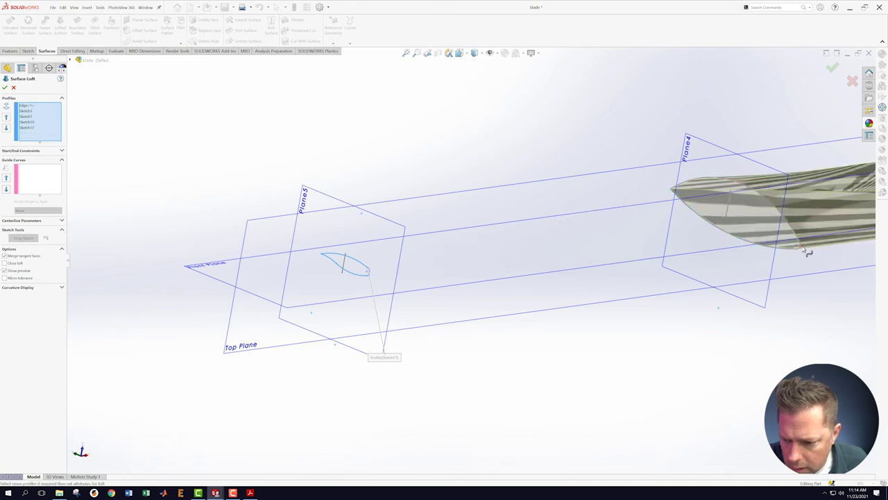
pyautogui.scroll(3, 801, 247)
pyautogui.press('z')
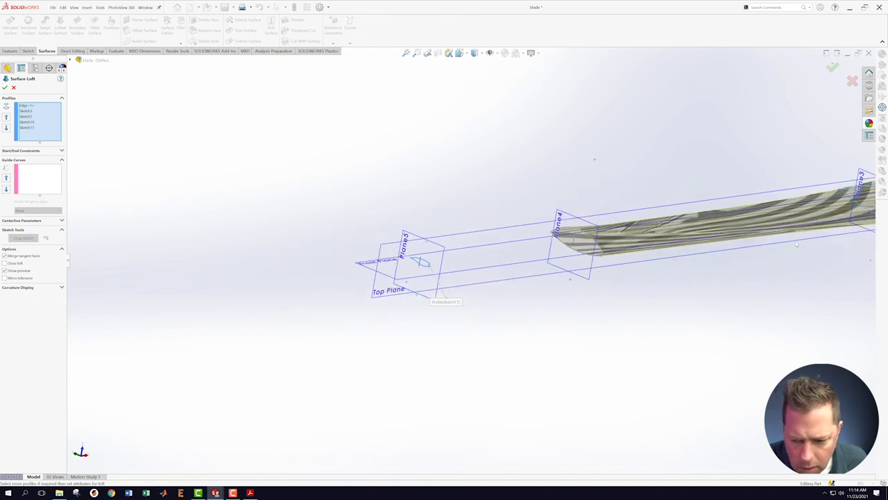
# Clear all profile selections from the surface loft.
pyautogui.rightClick(51, 131)
pyautogui.click(73, 132)
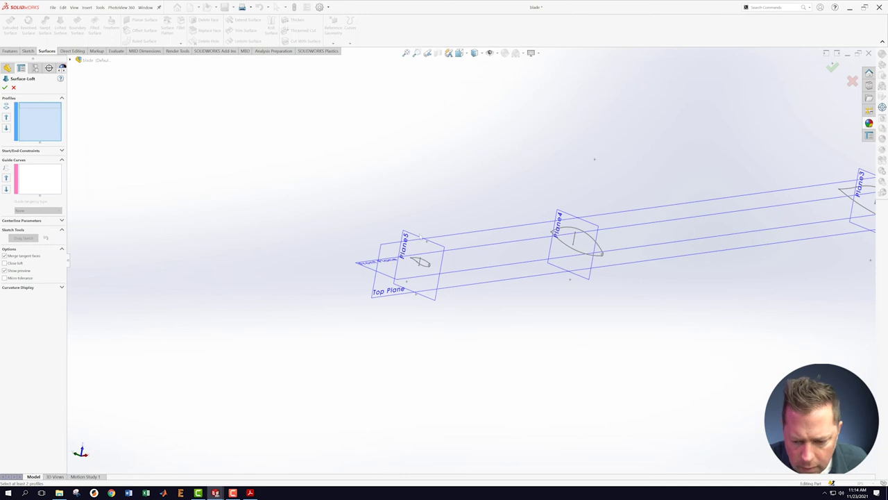
pyautogui.scroll(7, 620, 242)
pyautogui.scroll(-4, 620, 242)
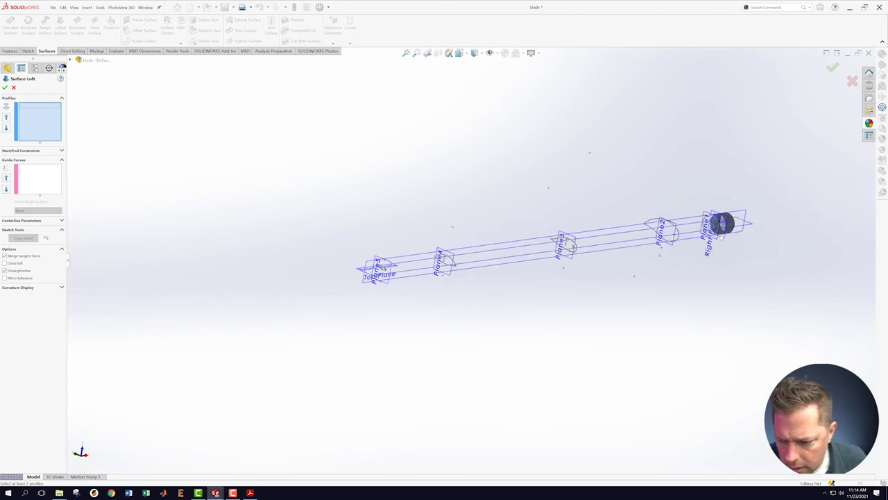
pyautogui.scroll(1, 625, 244)
pyautogui.scroll(-5, 271, 254)
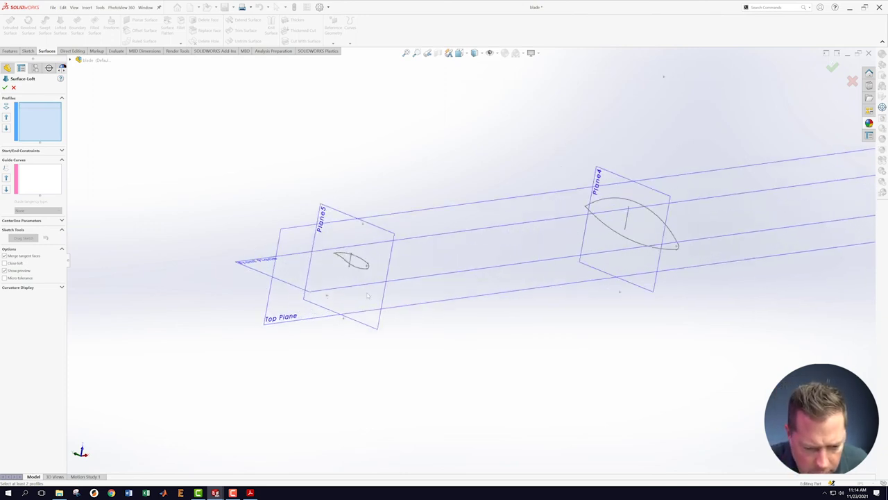
pyautogui.click(396, 258)
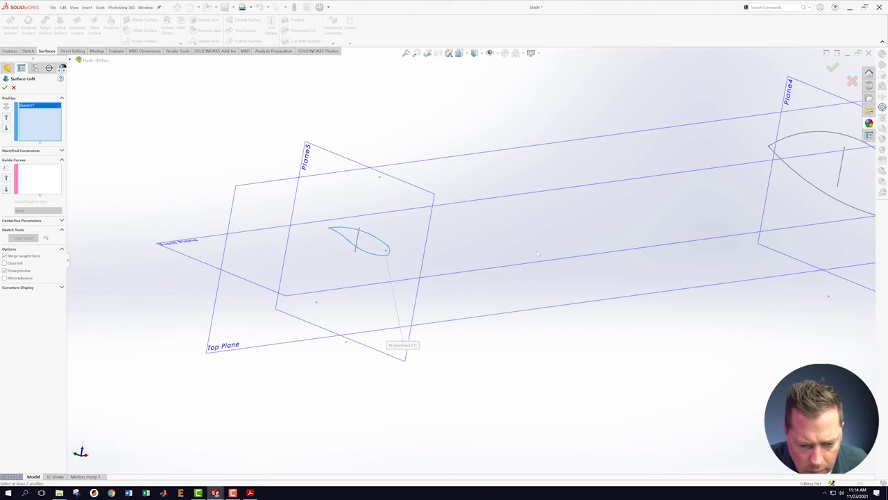
pyautogui.scroll(4, 563, 238)
pyautogui.scroll(-6, 538, 256)
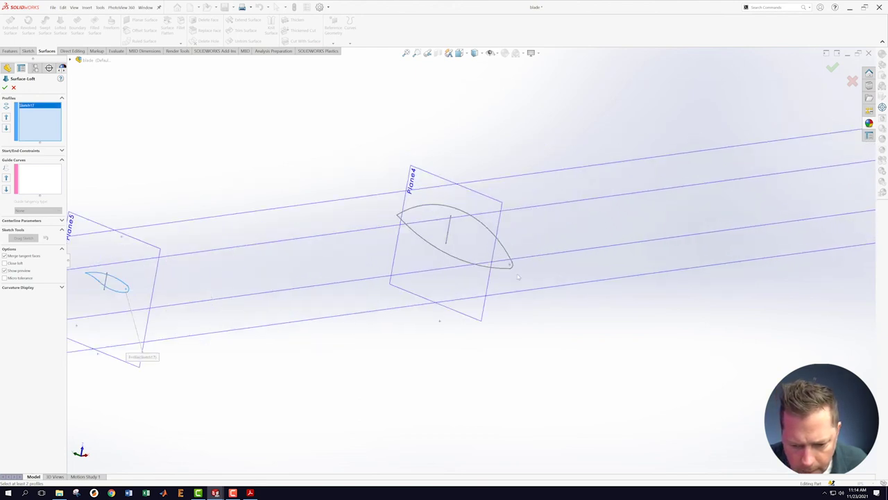
pyautogui.click(505, 266)
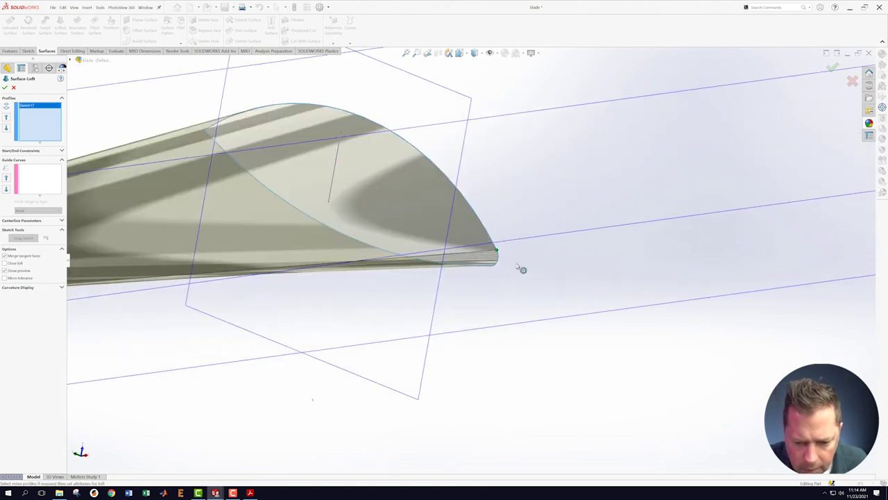
pyautogui.scroll(6, 503, 319)
pyautogui.scroll(-6, 699, 243)
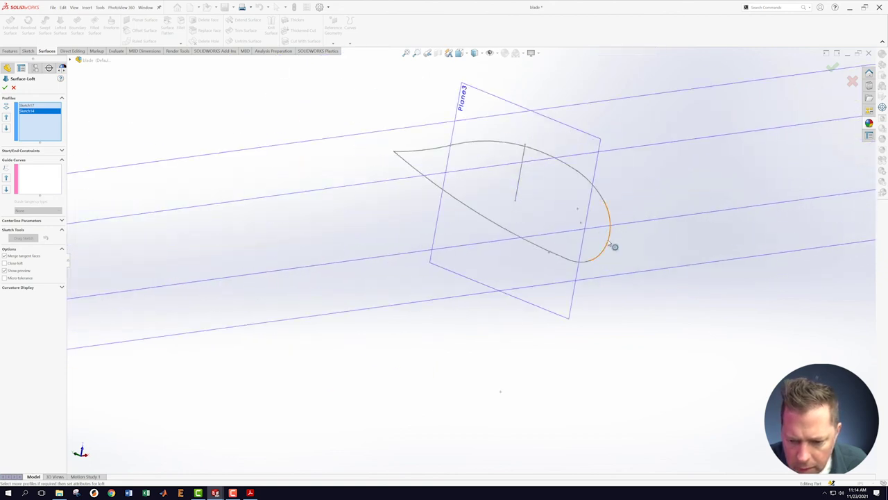
pyautogui.click(609, 243)
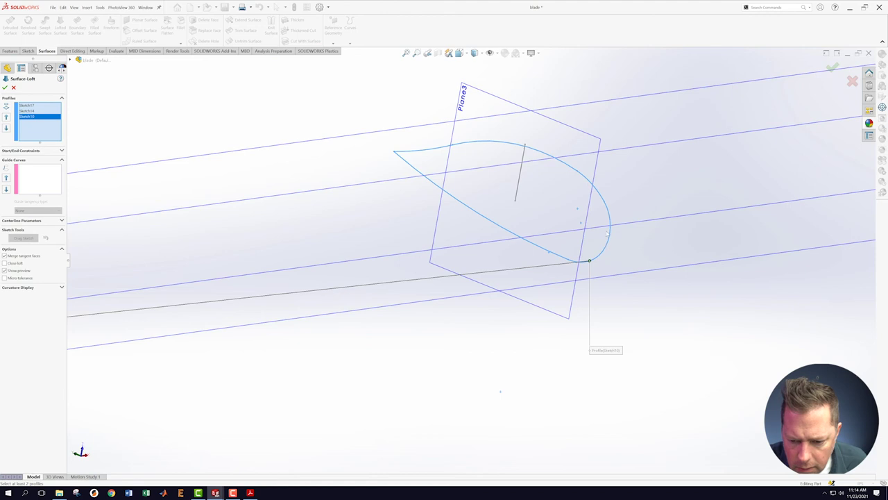
pyautogui.scroll(8, 588, 258)
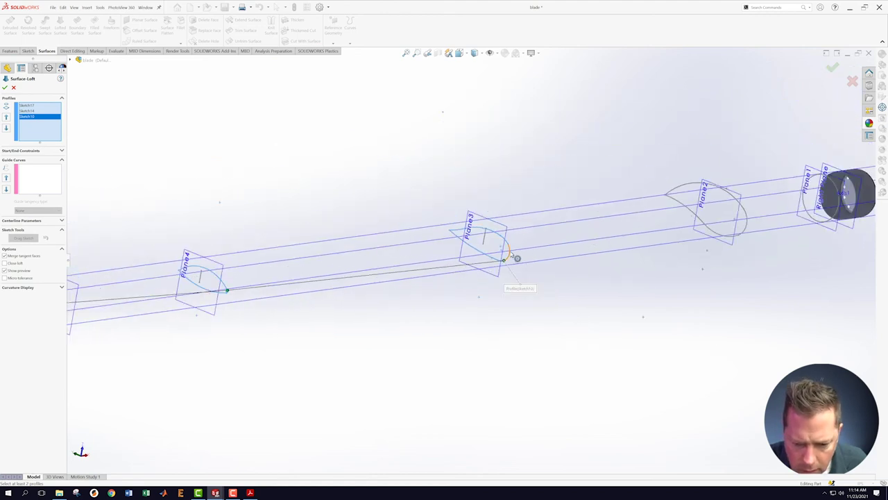
pyautogui.moveTo(511, 266); pyautogui.dragTo(500, 237)
pyautogui.rightClick(37, 123)
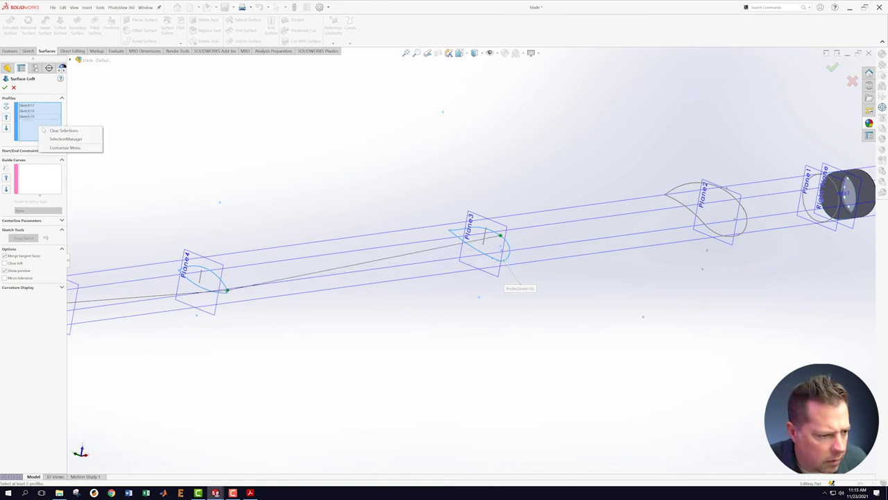
pyautogui.click(59, 141)
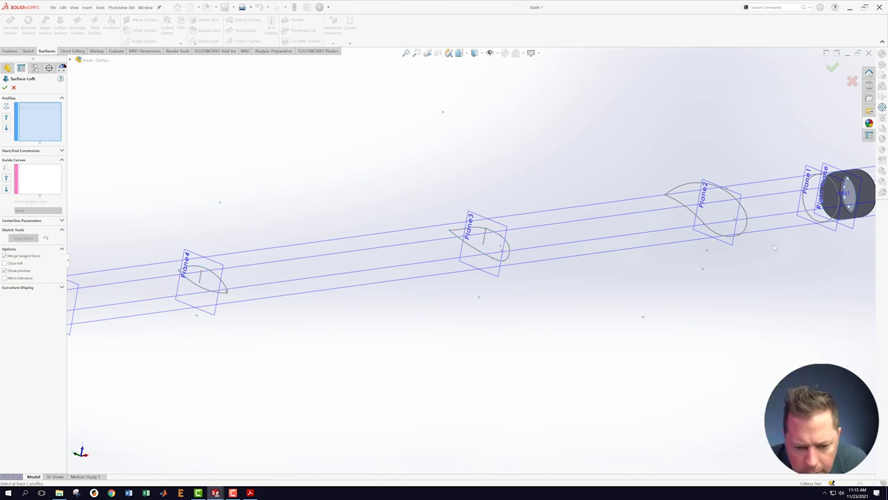
# Select the airfoils on Plane5, Plane4, Plane3 and Plane2 as loft profiles, picking each at its pointed trailing end.
pyautogui.scroll(3, 255, 281)
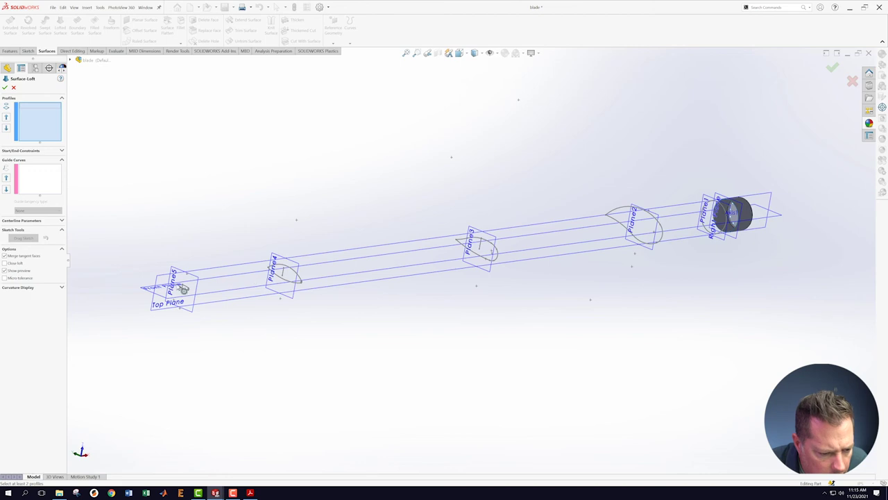
pyautogui.scroll(-3, 184, 289)
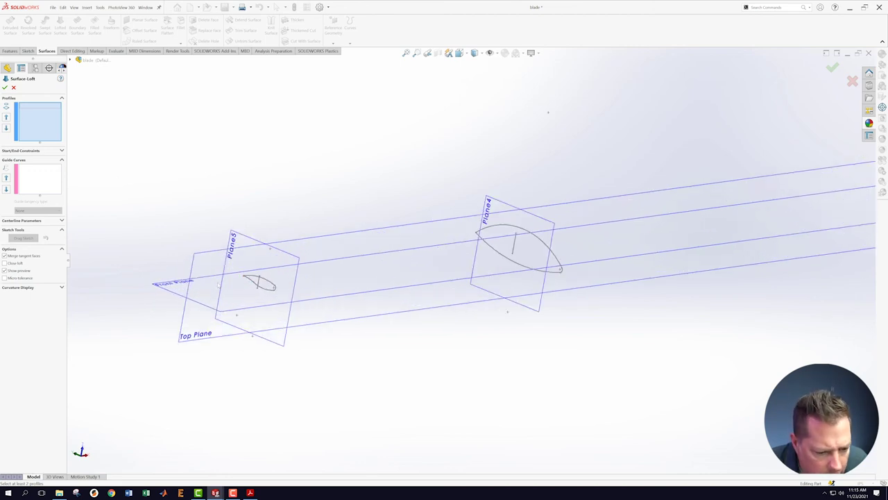
pyautogui.click(246, 279)
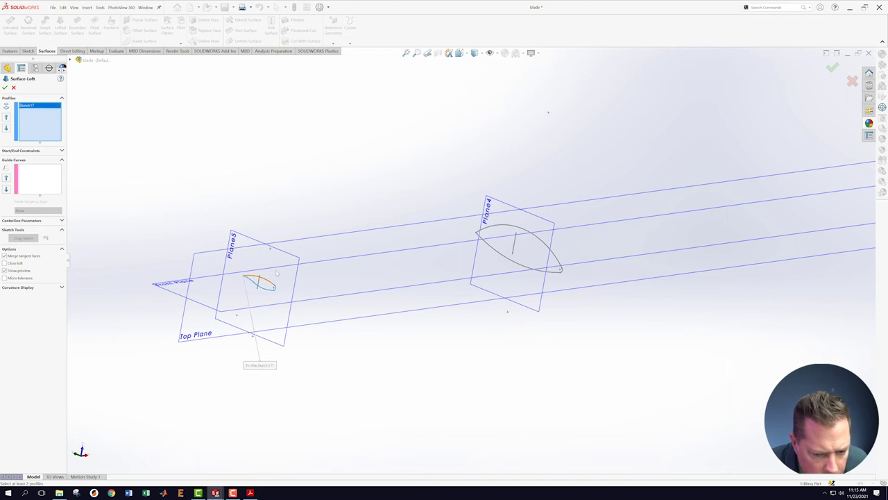
pyautogui.click(478, 235)
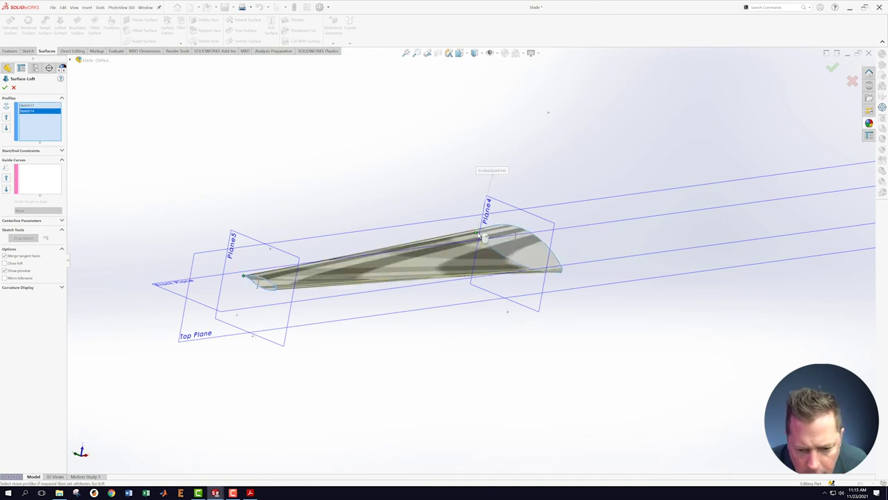
pyautogui.scroll(3, 744, 222)
pyautogui.scroll(-6, 777, 216)
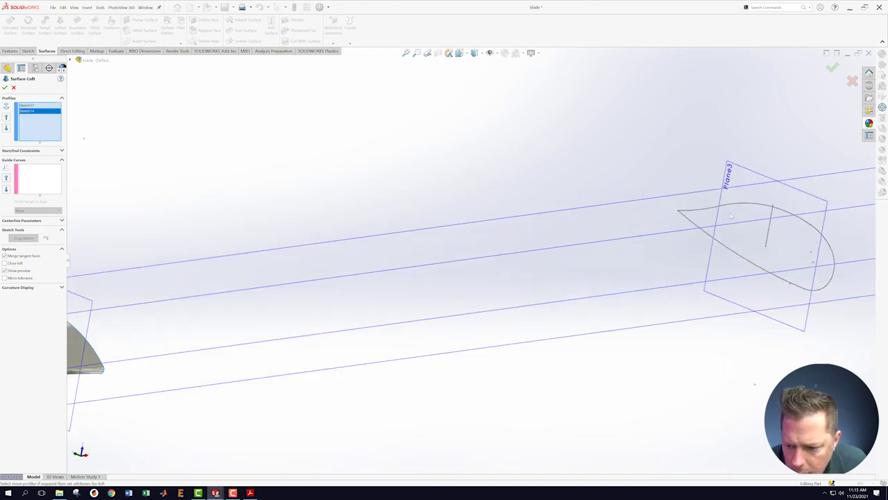
pyautogui.click(664, 217)
pyautogui.scroll(5, 673, 219)
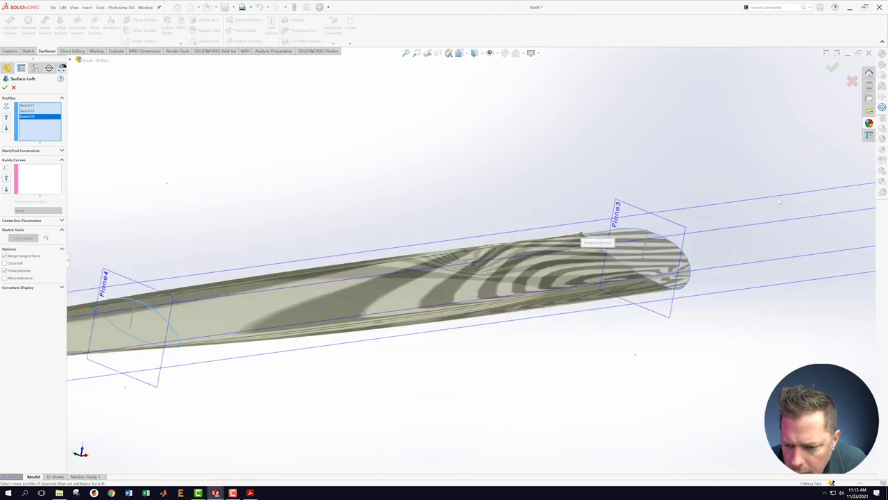
pyautogui.scroll(-3, 663, 219)
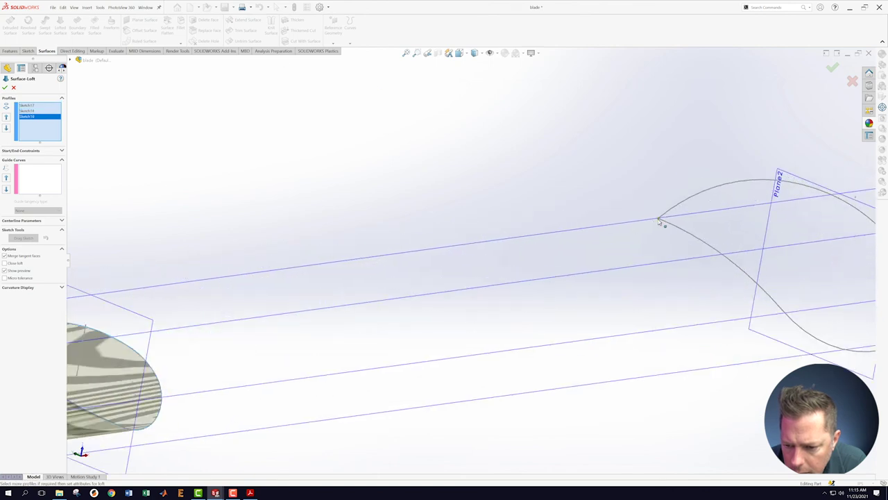
pyautogui.click(660, 222)
pyautogui.scroll(5, 759, 219)
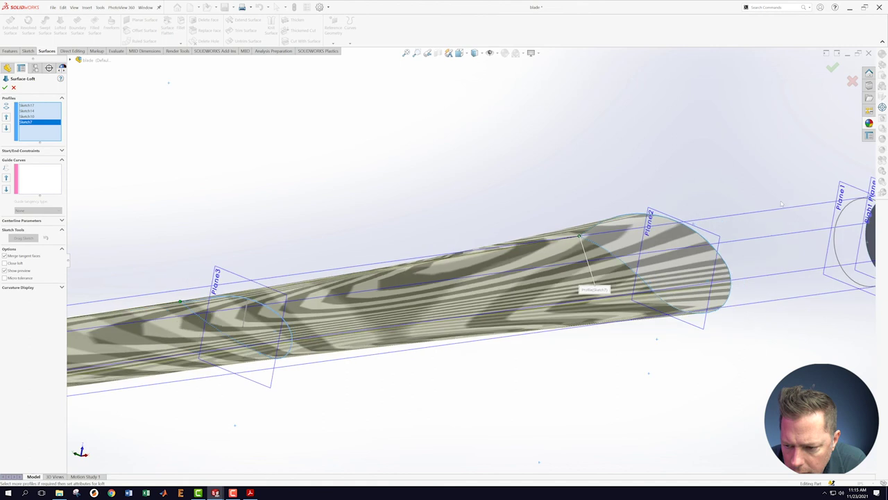
# Add the Plane1 circle and the root cylinder's edge as the last profiles and create the surface loft.
pyautogui.scroll(-5, 722, 251)
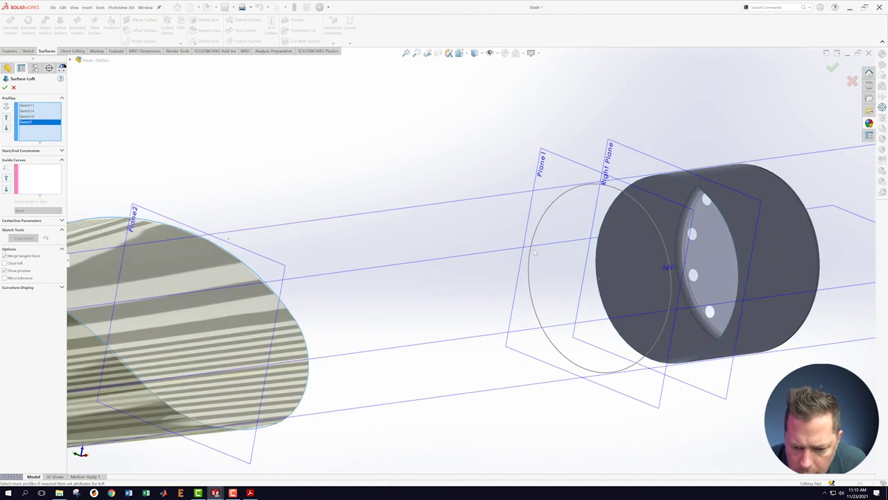
pyautogui.click(537, 256)
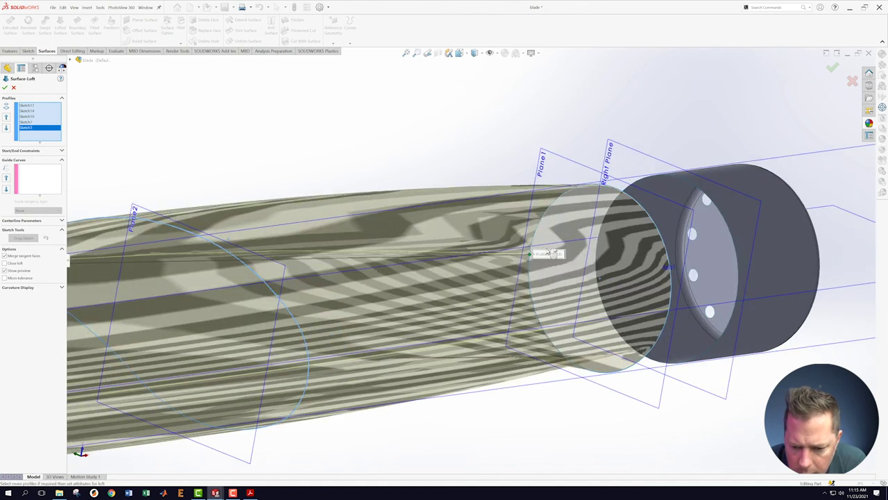
pyautogui.click(597, 247)
pyautogui.scroll(6, 510, 272)
pyautogui.scroll(4, 506, 276)
pyautogui.moveTo(236, 177); pyautogui.dragTo(384, 374, button='middle')
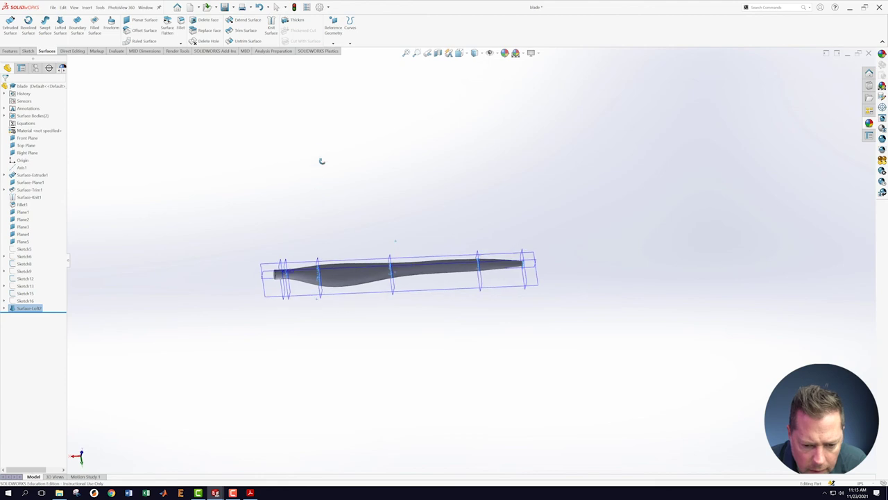
# Hide the reference planes and inspect the lofted blade from several angles.
pyautogui.moveTo(326, 76); pyautogui.dragTo(326, 51, button='middle')
pyautogui.press('s')
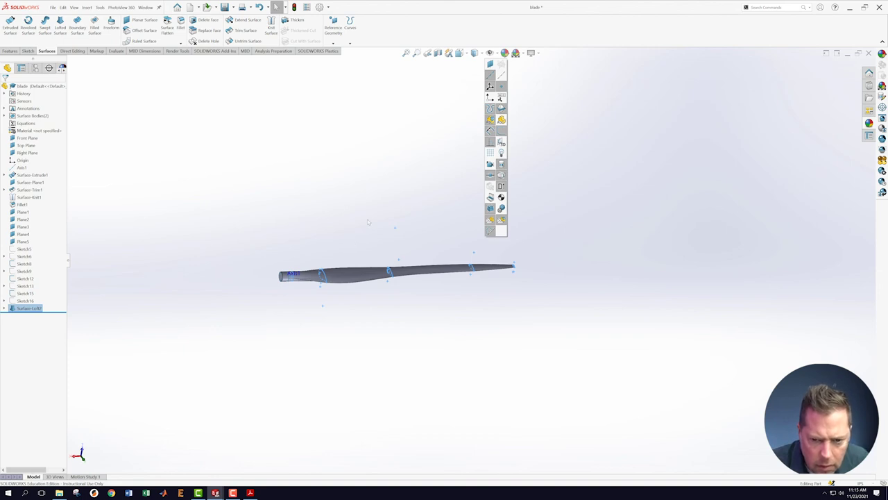
pyautogui.scroll(-5, 312, 260)
pyautogui.moveTo(451, 361); pyautogui.dragTo(404, 244, button='middle')
pyautogui.scroll(4, 538, 368)
pyautogui.moveTo(576, 353); pyautogui.dragTo(737, 307, button='middle')
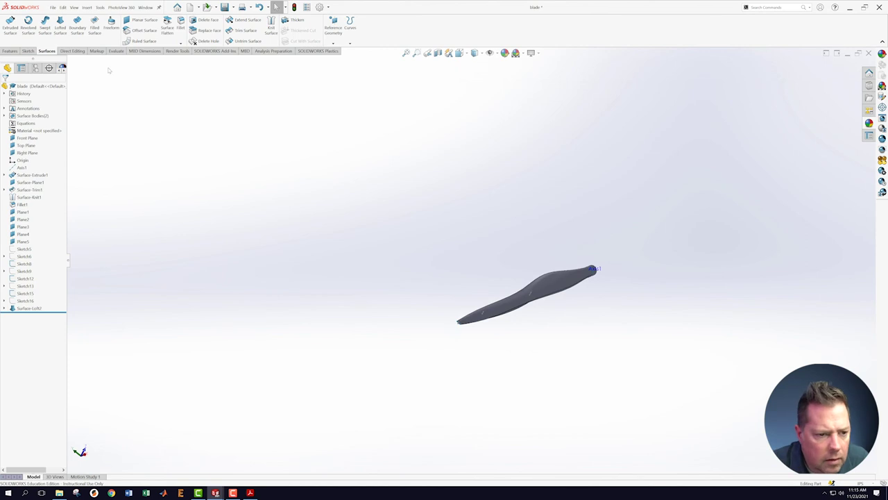
pyautogui.moveTo(478, 282); pyautogui.dragTo(333, 167, button='middle')
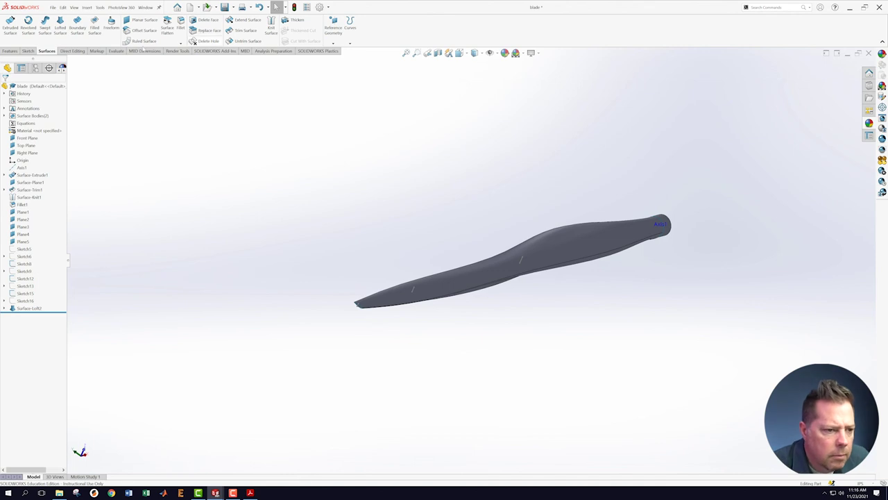
# Display zebra stripes on the blade and examine the surface continuity from root to tip.
pyautogui.click(116, 51)
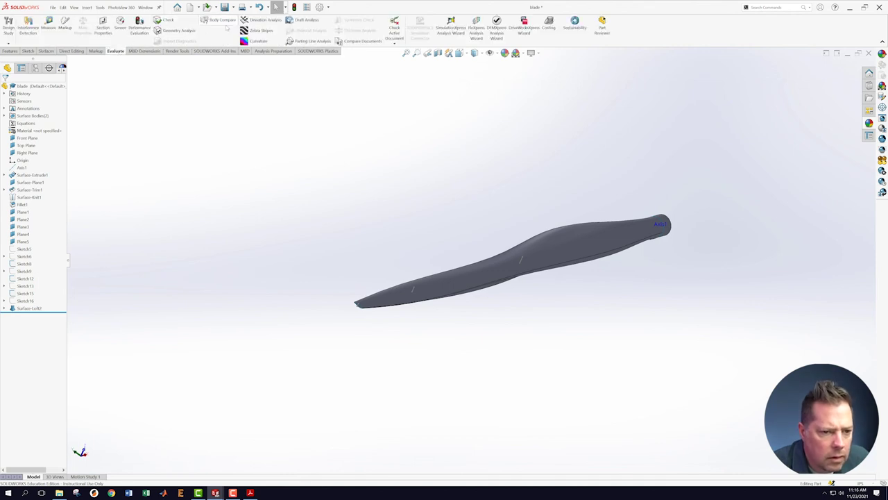
pyautogui.click(260, 31)
pyautogui.moveTo(333, 204); pyautogui.dragTo(484, 273, button='middle')
pyautogui.press('Return')
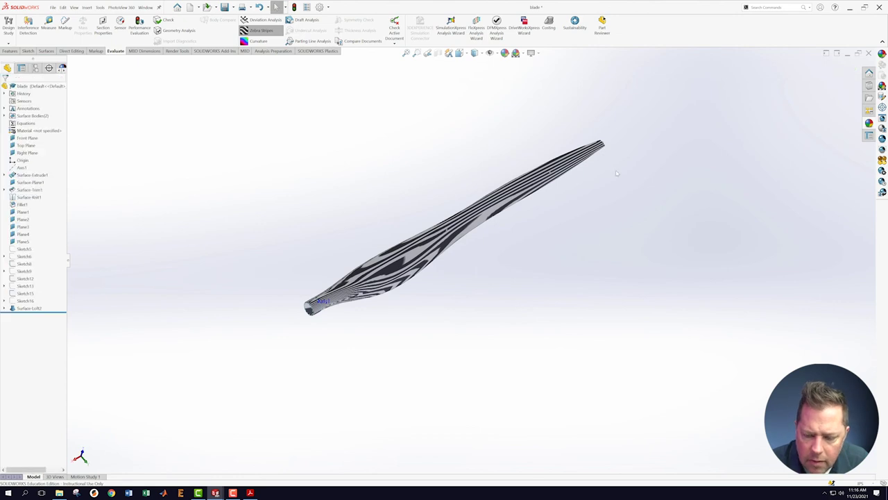
pyautogui.scroll(-5, 620, 150)
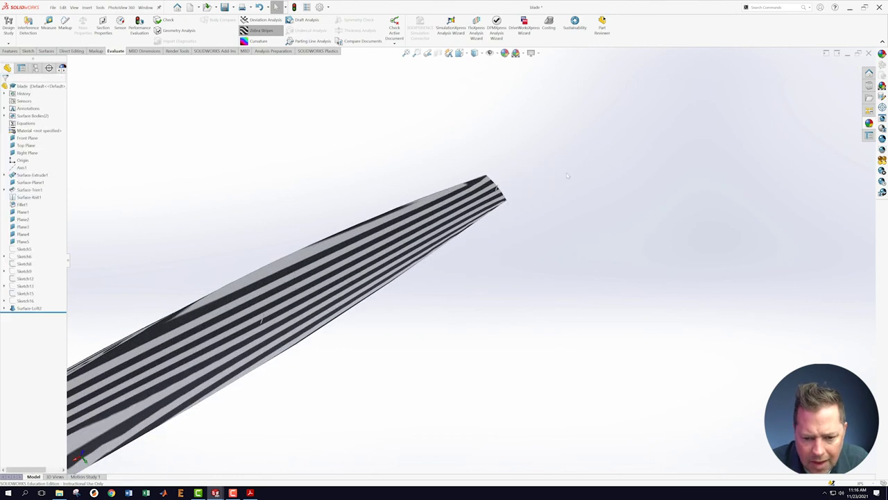
pyautogui.moveTo(527, 200); pyautogui.dragTo(525, 214, button='middle')
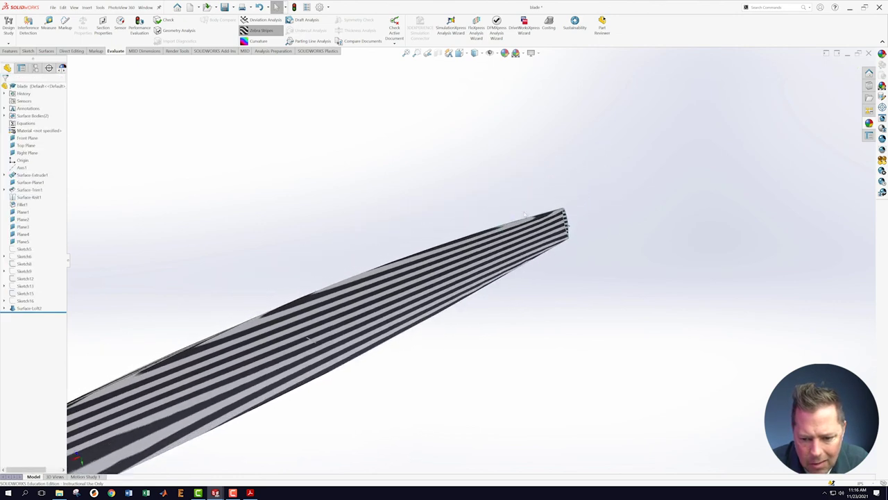
# Save the blade part and turn off the zebra stripes.
pyautogui.click(52, 7)
pyautogui.click(73, 85)
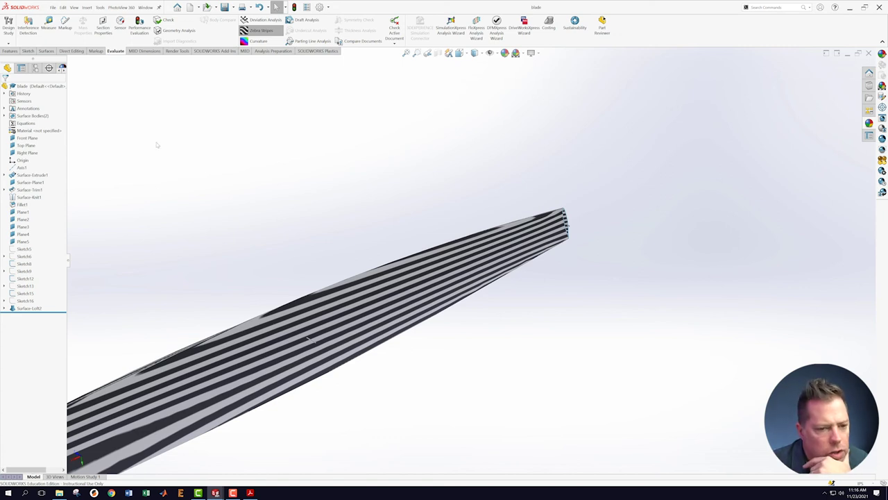
pyautogui.click(259, 30)
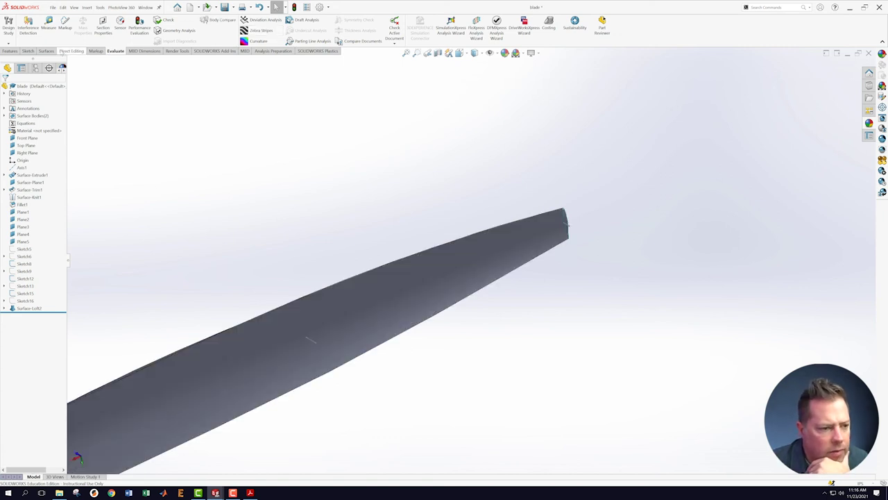
# Close the open blade tip with a planar surface bounded by its two airfoil edges.
pyautogui.click(44, 51)
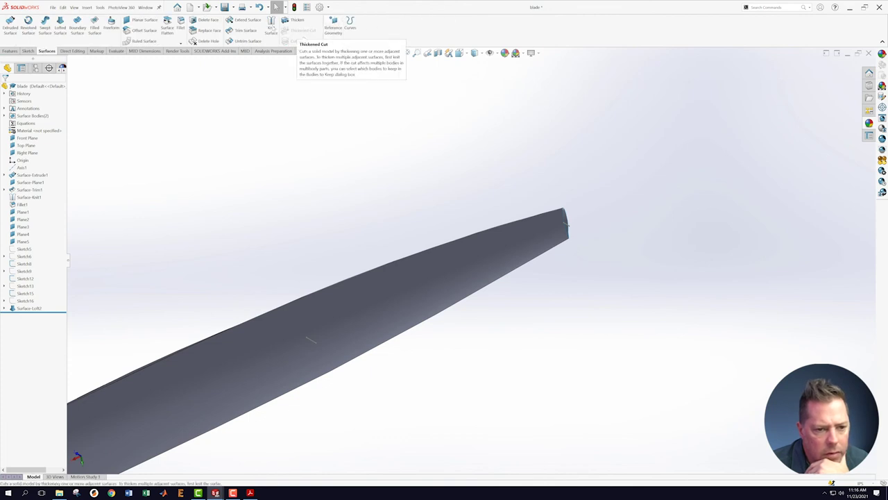
pyautogui.click(144, 20)
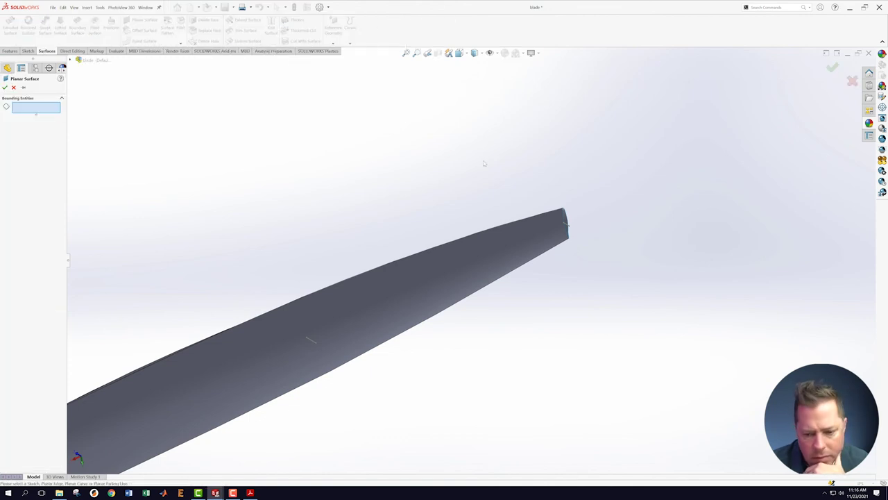
pyautogui.moveTo(444, 298); pyautogui.dragTo(519, 213, button='middle')
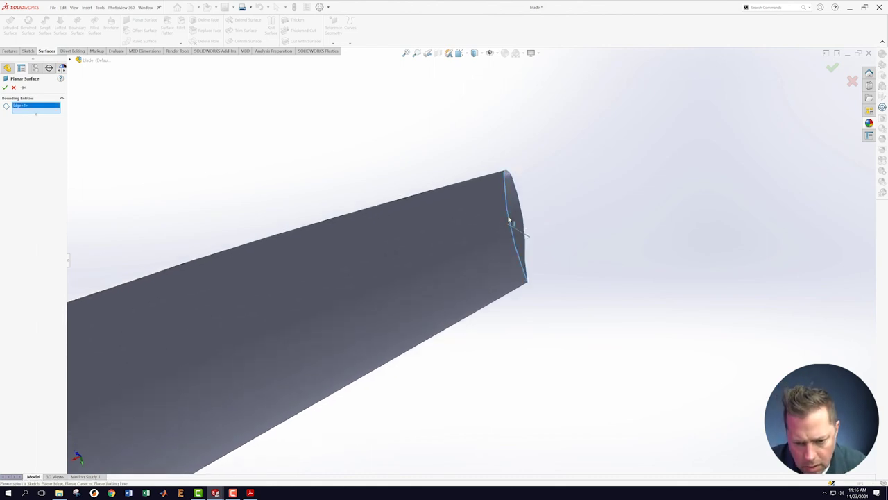
pyautogui.click(523, 223)
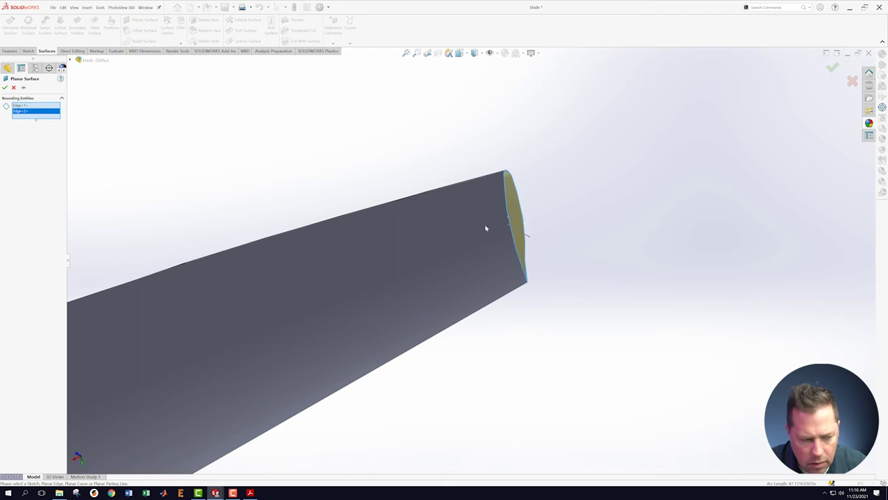
pyautogui.click(5, 87)
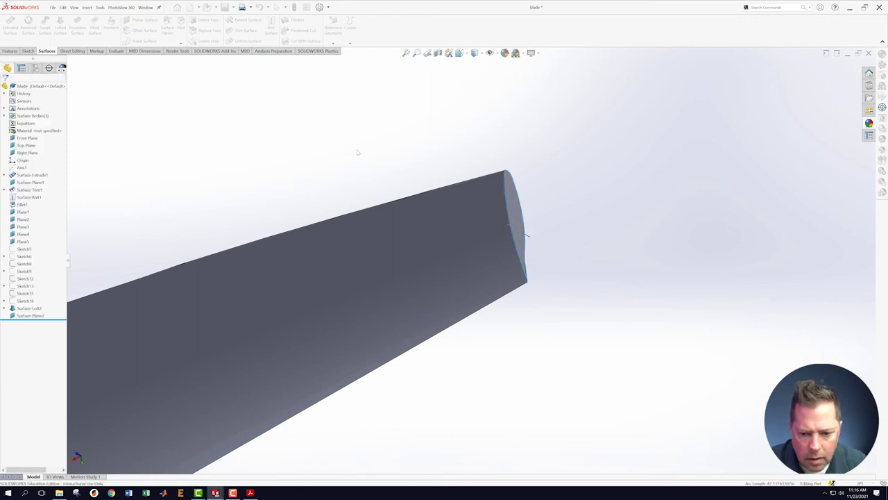
# Inspect the blade along its length and examine the open end of the root cylinder.
pyautogui.click(448, 258)
pyautogui.moveTo(173, 267); pyautogui.dragTo(215, 347, button='middle')
pyautogui.scroll(5, 270, 322)
pyautogui.click(210, 351)
pyautogui.scroll(-3, 206, 357)
pyautogui.scroll(4, 218, 396)
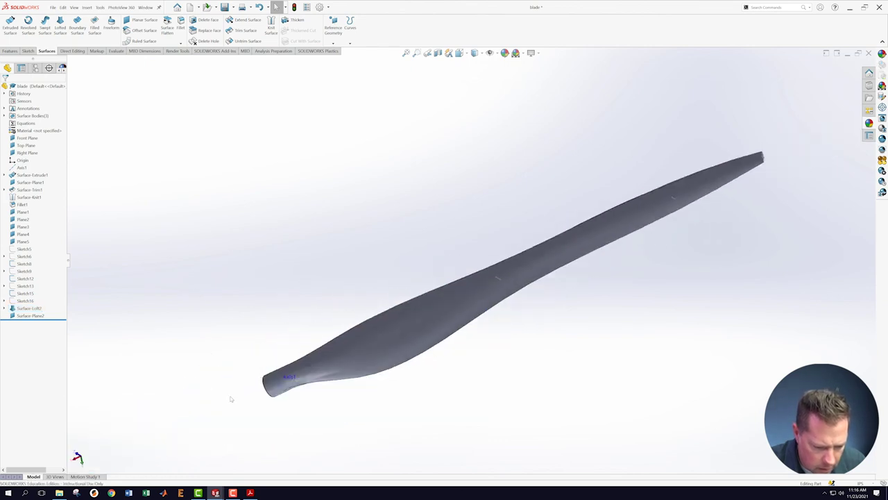
pyautogui.scroll(-3, 237, 396)
pyautogui.scroll(-2, 457, 320)
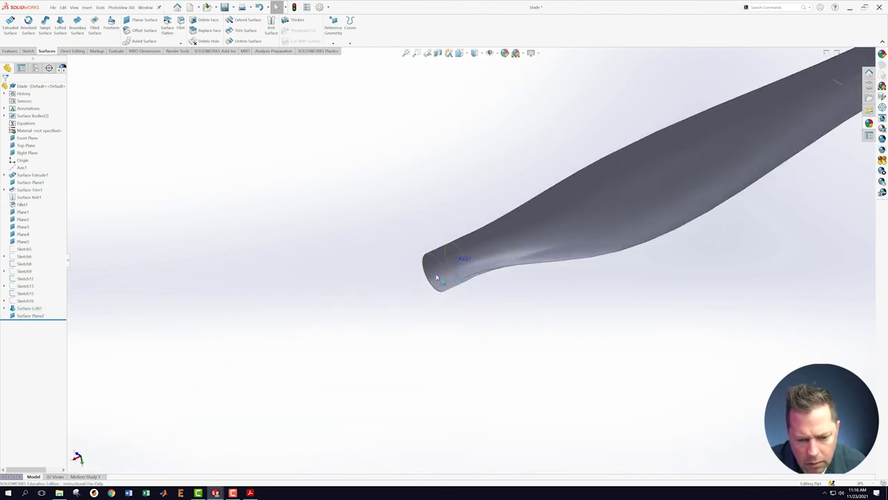
# Knit the filleted root cylinder, the lofted blade surface and the planar tip surface into one surface body.
pyautogui.click(437, 276)
pyautogui.click(277, 65)
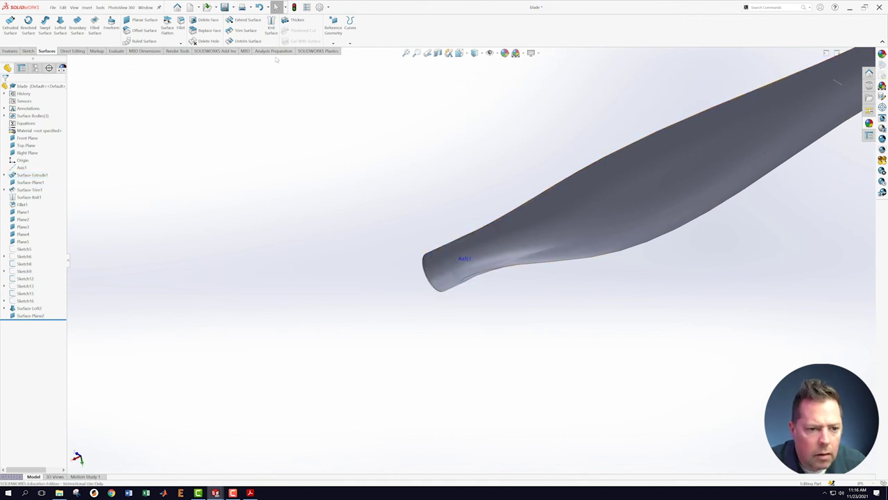
pyautogui.click(272, 28)
pyautogui.click(437, 282)
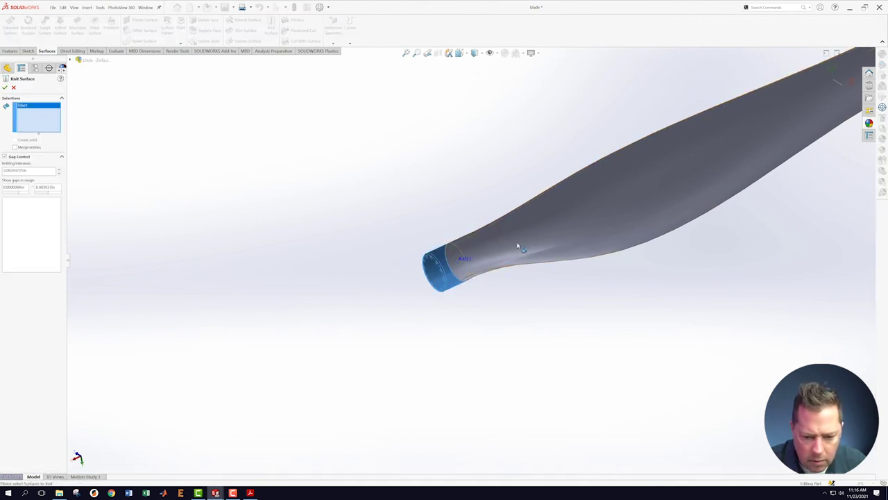
pyautogui.click(558, 247)
pyautogui.scroll(4, 677, 272)
pyautogui.scroll(-5, 534, 235)
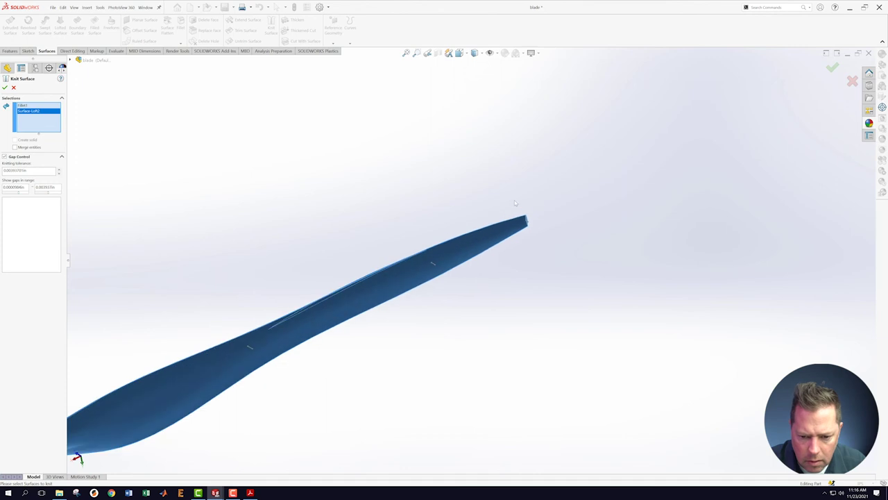
pyautogui.scroll(-3, 534, 236)
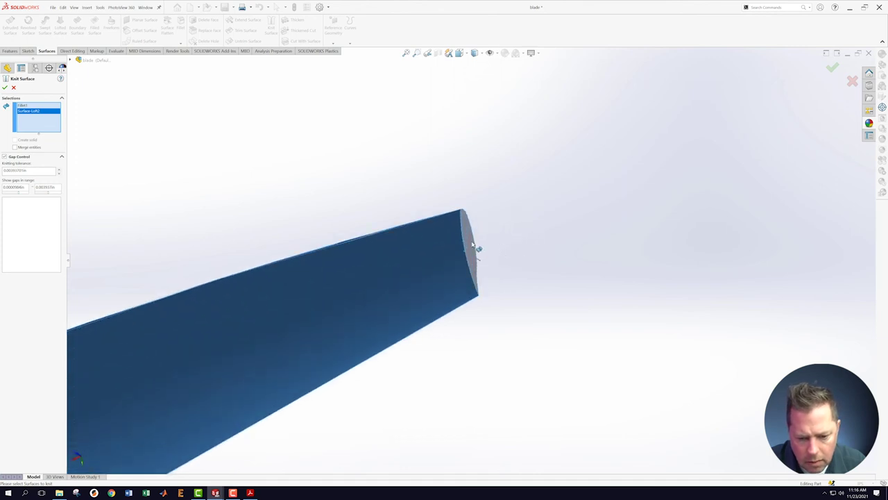
pyautogui.click(471, 247)
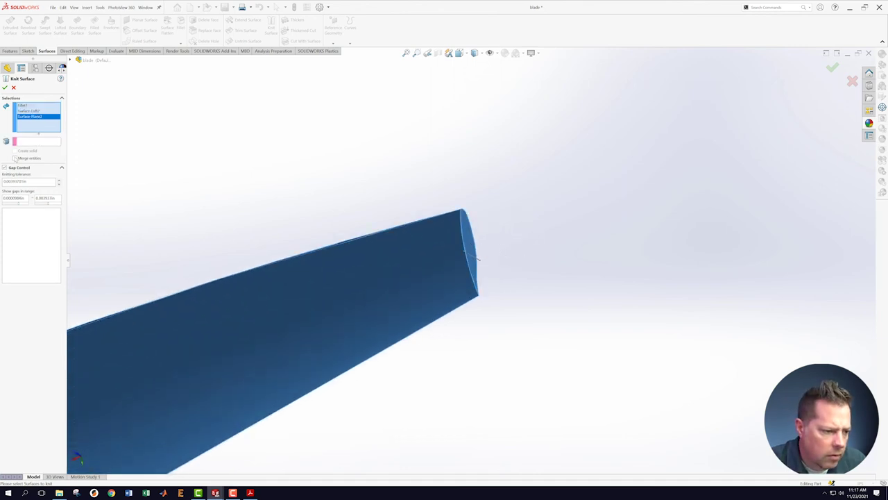
pyautogui.click(4, 86)
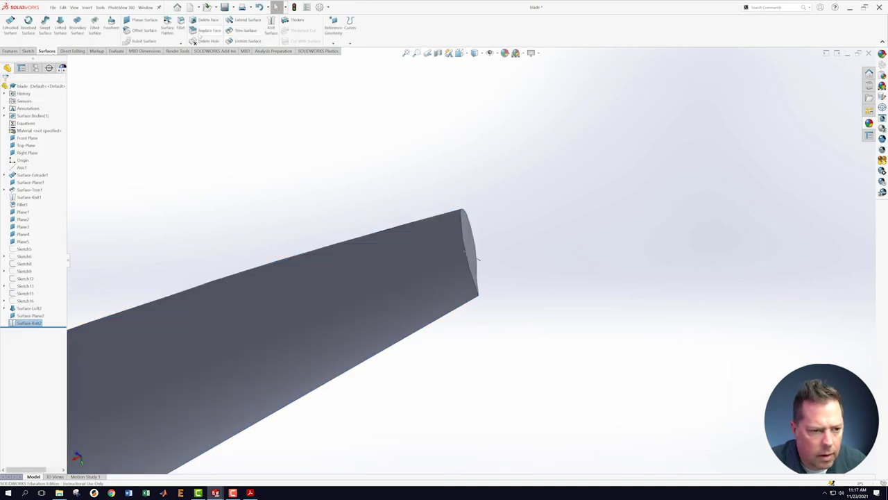
# Round the edge between the lofted blade surface and the tip cap with a symmetric constant-radius fillet.
pyautogui.click(182, 43)
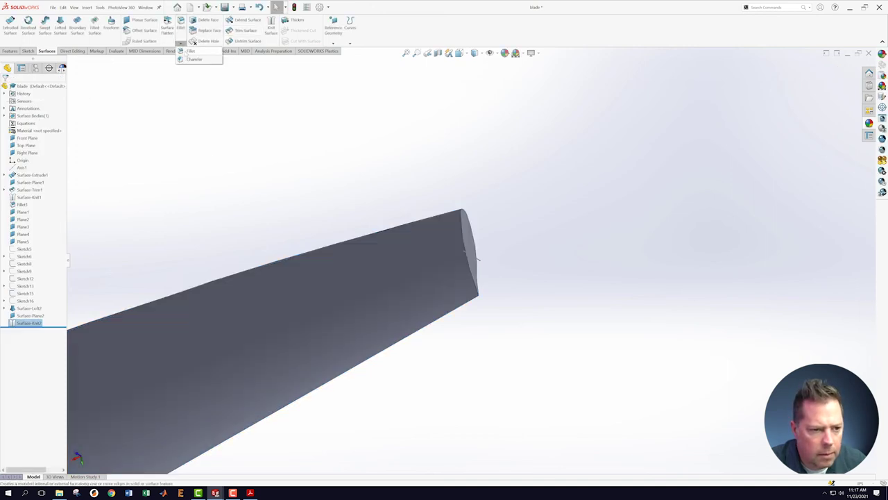
pyautogui.click(195, 50)
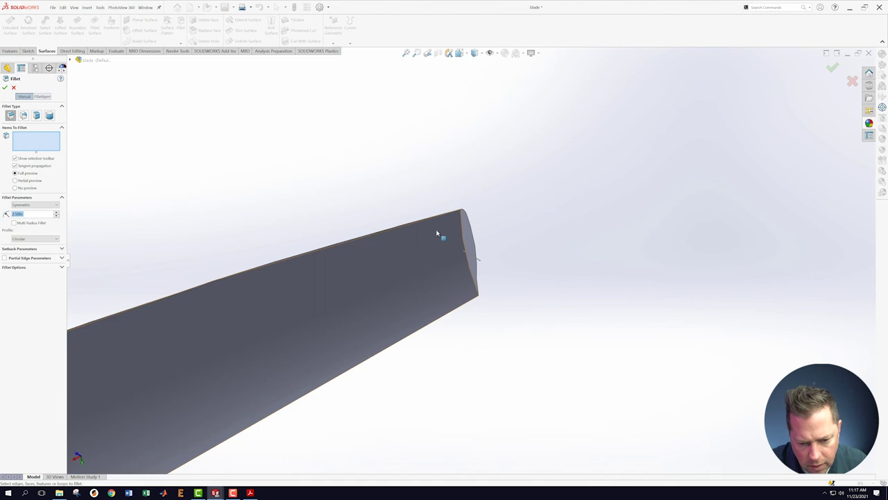
pyautogui.click(462, 233)
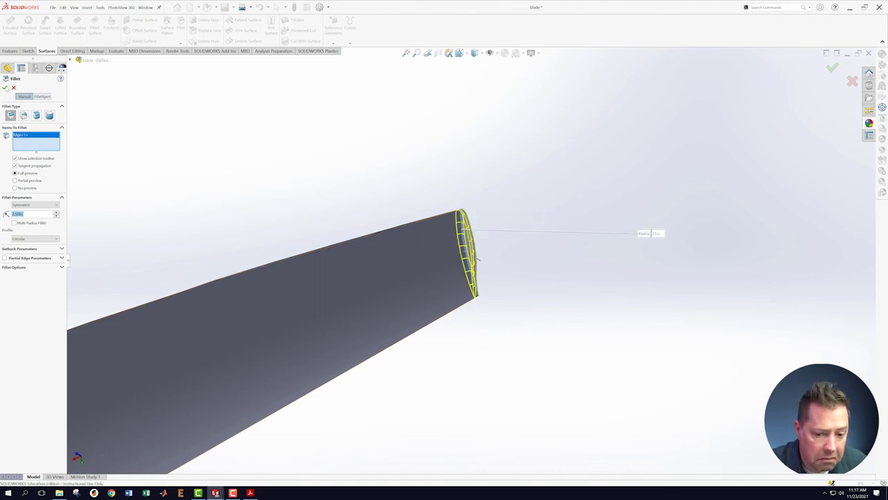
pyautogui.click(5, 86)
# Check the blade from the rounded tip to the root end and save the part.
pyautogui.scroll(2, 469, 260)
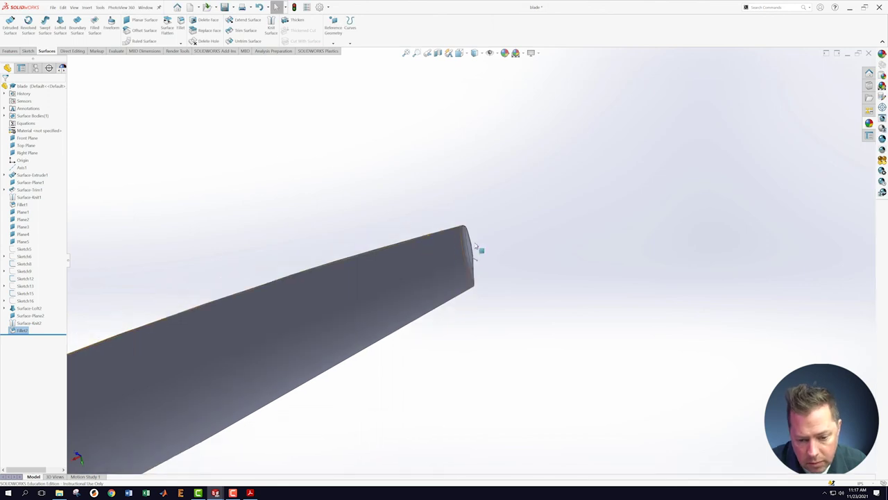
pyautogui.moveTo(531, 249); pyautogui.dragTo(484, 221, button='middle')
pyautogui.scroll(8, 307, 266)
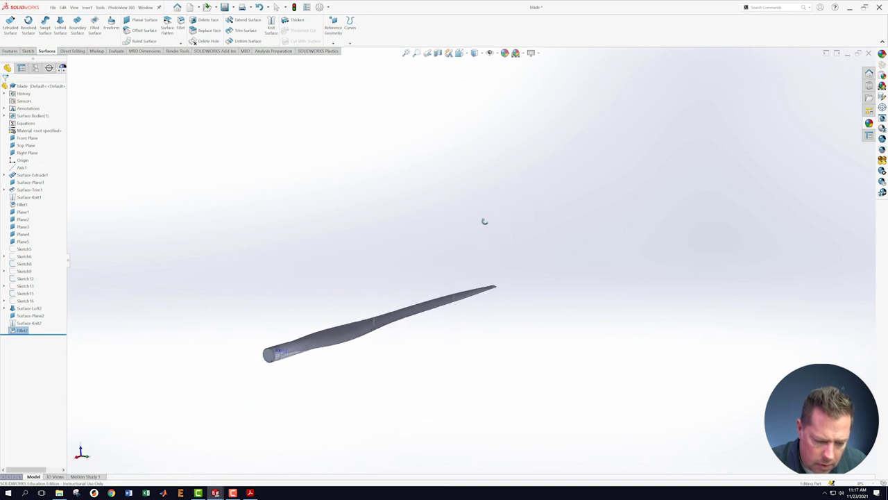
pyautogui.scroll(8, 294, 326)
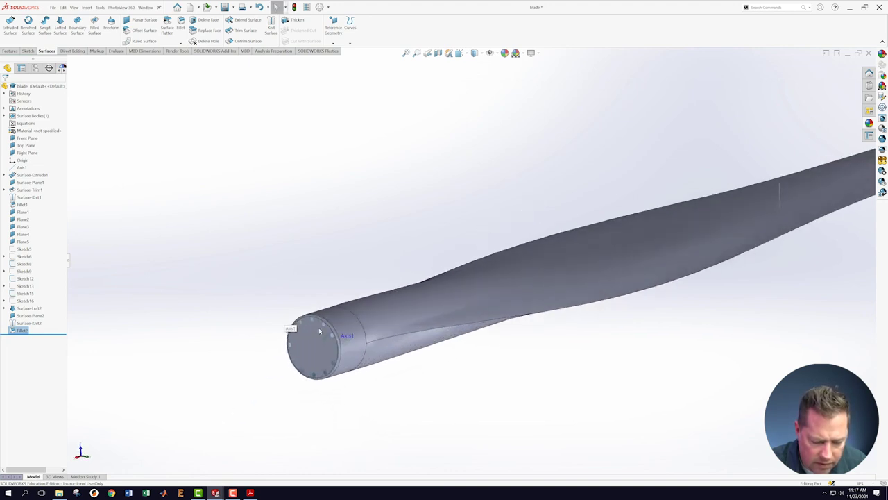
pyautogui.scroll(-2, 313, 338)
pyautogui.scroll(4, 471, 261)
pyautogui.click(52, 7)
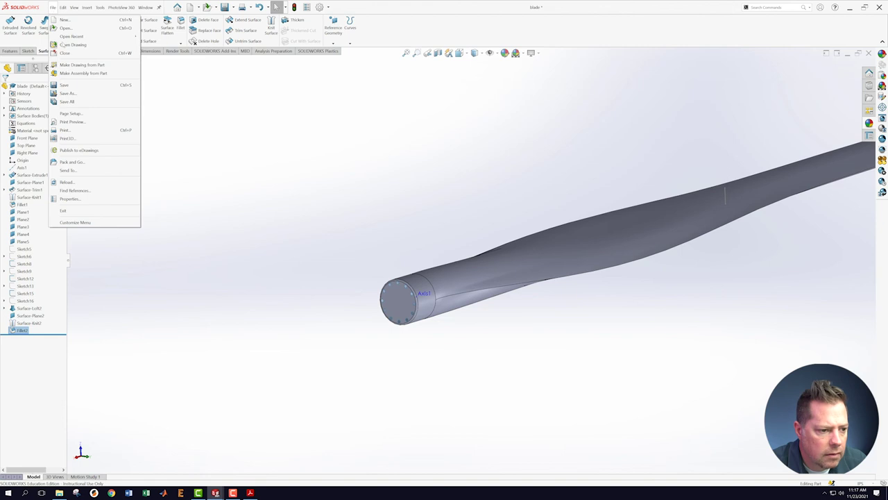
pyautogui.click(67, 84)
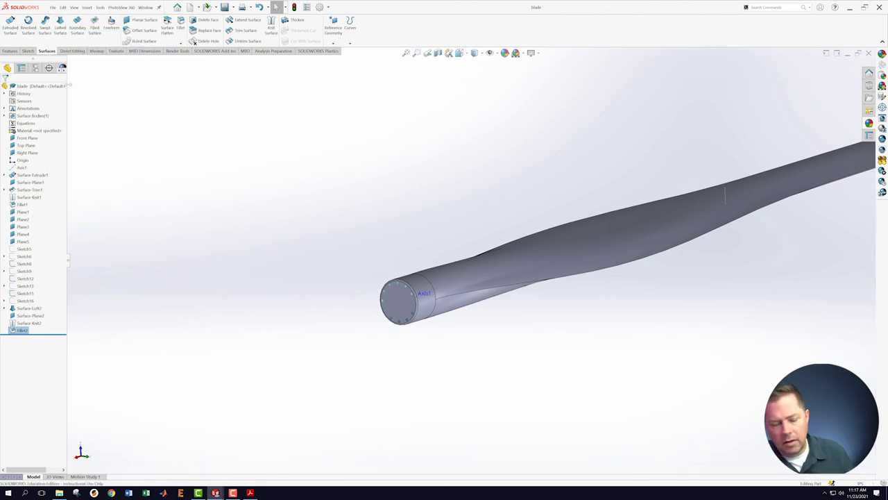
# Switch to the Wind_Turbine assembly and insert one instance of the blade part, placed freely above the nacelle.
pyautogui.click(145, 7)
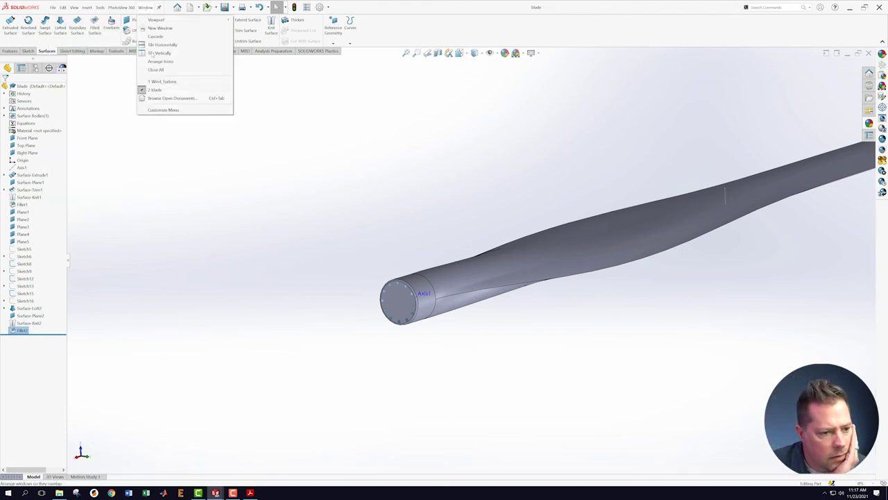
pyautogui.click(179, 80)
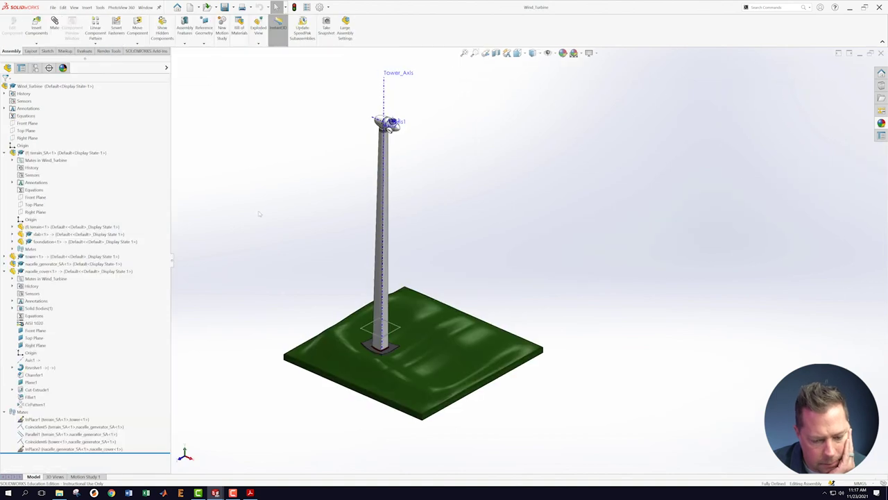
pyautogui.scroll(10, 408, 118)
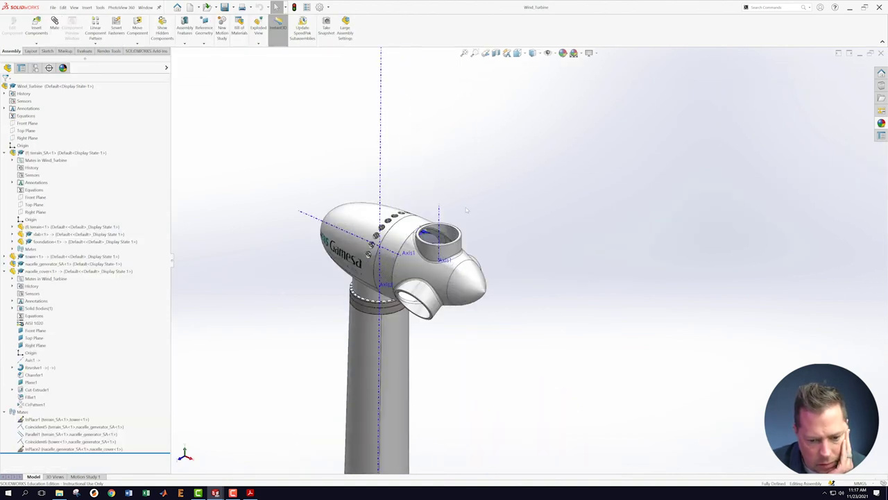
pyautogui.scroll(-3, 466, 212)
pyautogui.moveTo(522, 239); pyautogui.dragTo(510, 302, button='middle')
pyautogui.scroll(-1, 509, 302)
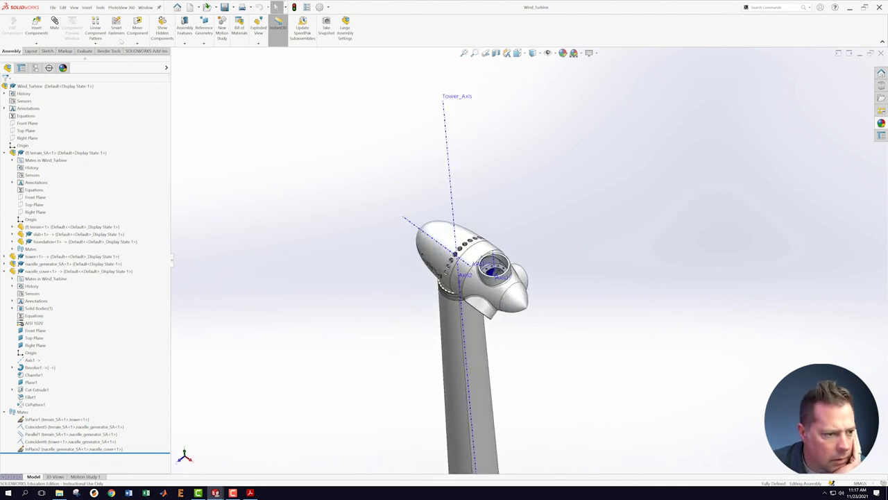
pyautogui.click(39, 43)
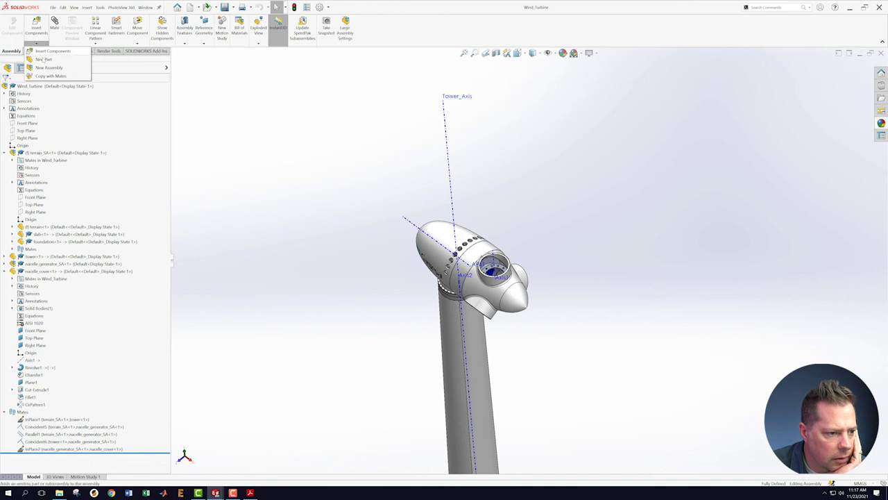
pyautogui.click(46, 51)
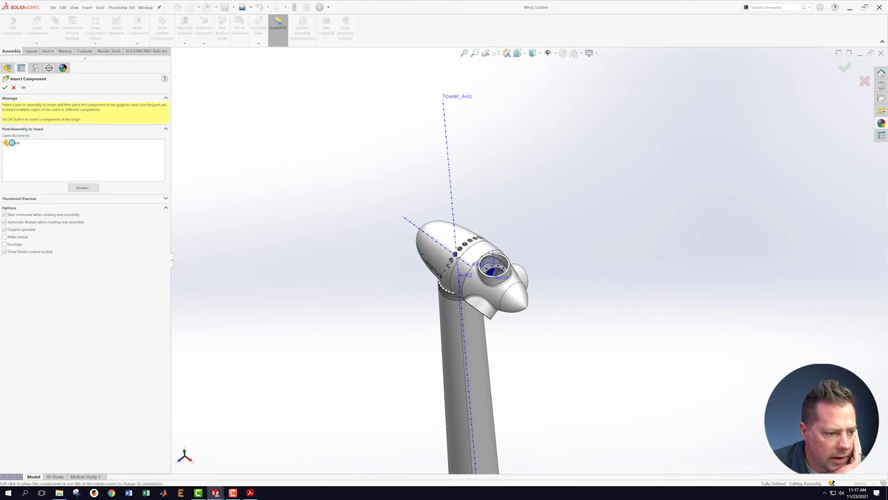
pyautogui.click(12, 143)
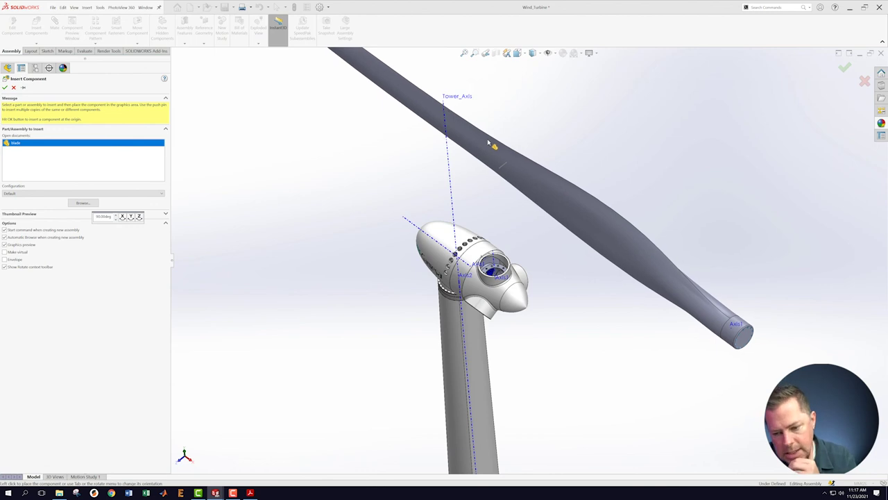
pyautogui.click(487, 143)
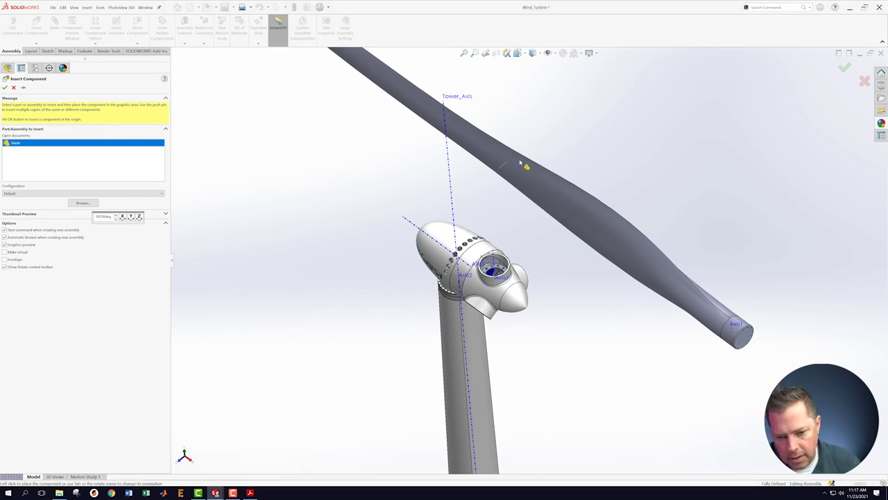
# Mate the blade's flat root end face coincident with the bolt-hole flange face inside the nose's upper blade opening.
pyautogui.click(746, 340)
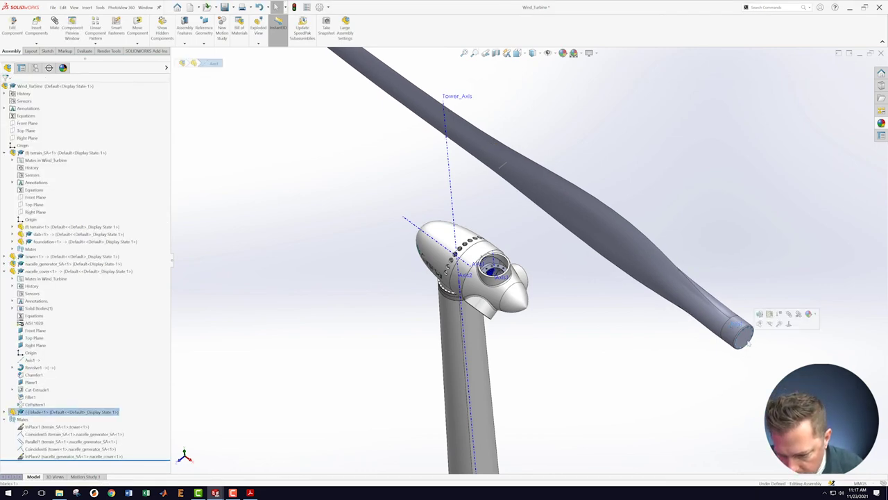
pyautogui.scroll(-3, 729, 343)
pyautogui.click(692, 320)
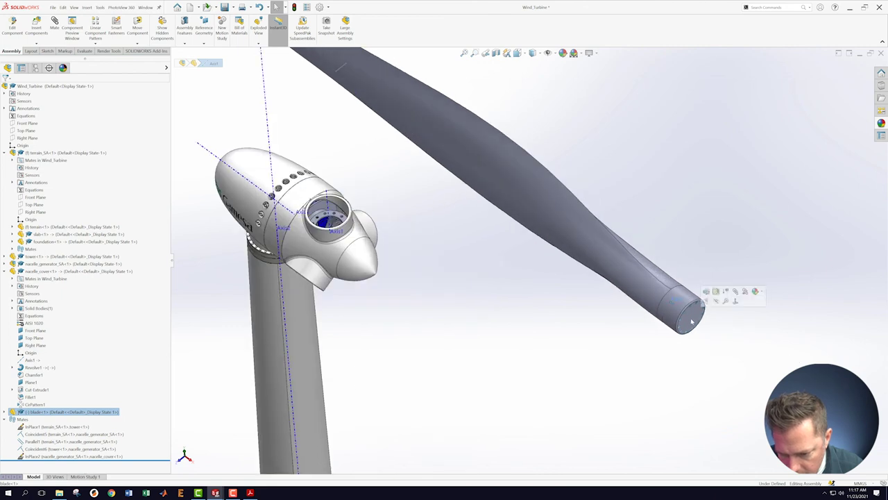
pyautogui.click(690, 328)
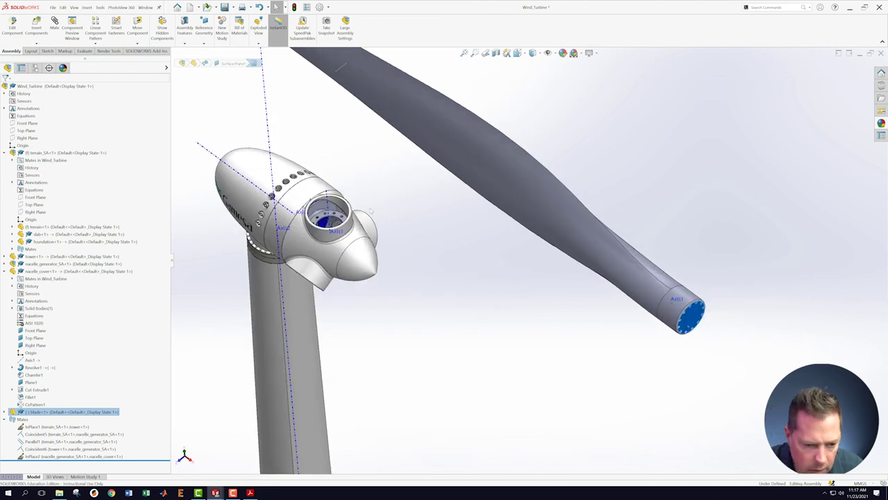
pyautogui.keyDown('ctrl'); pyautogui.moveTo(295, 200); pyautogui.dragTo(378, 222, button='middle'); pyautogui.keyUp('ctrl')
pyautogui.keyDown('ctrl'); pyautogui.moveTo(458, 201); pyautogui.dragTo(469, 253, button='middle'); pyautogui.keyUp('ctrl')
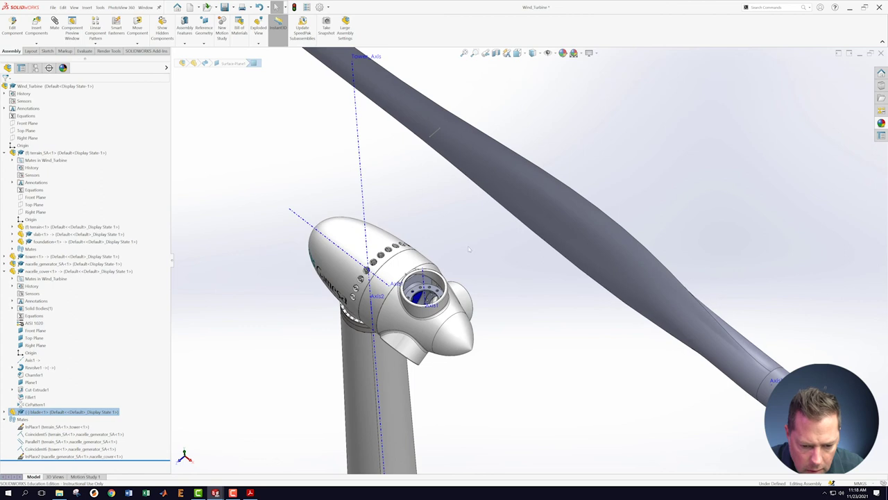
pyautogui.scroll(-4, 437, 288)
pyautogui.scroll(3, 434, 290)
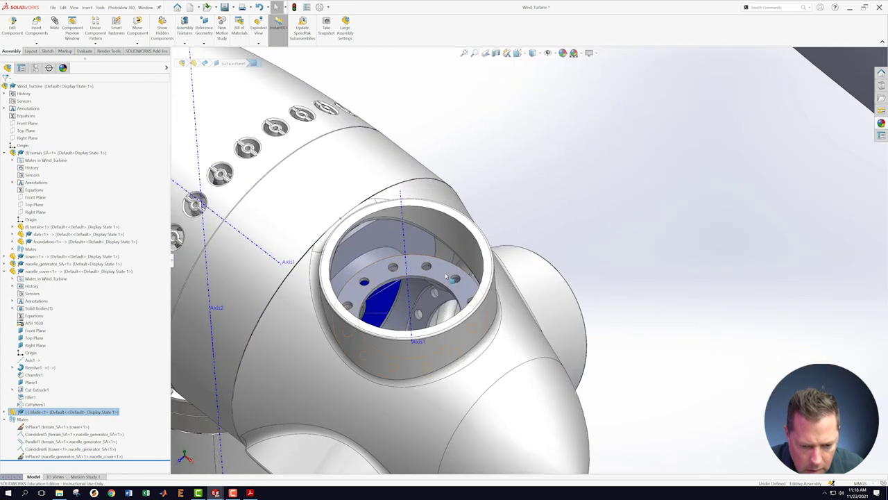
pyautogui.click(449, 277)
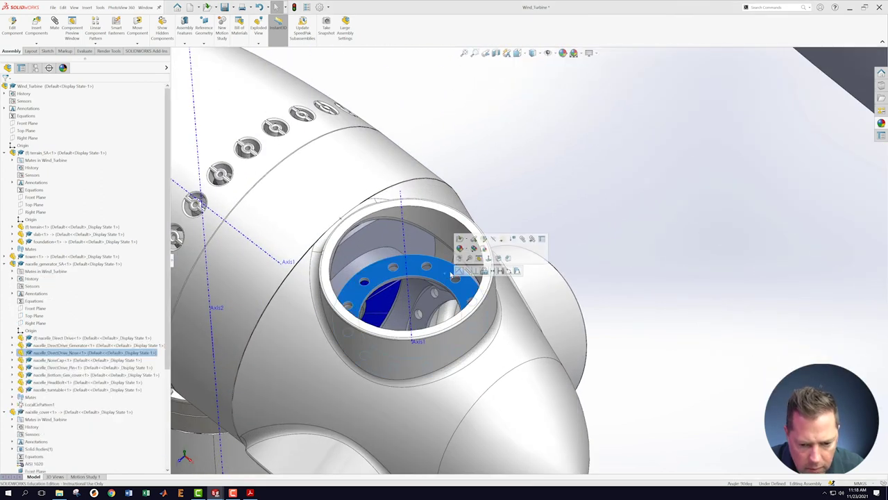
pyautogui.click(460, 270)
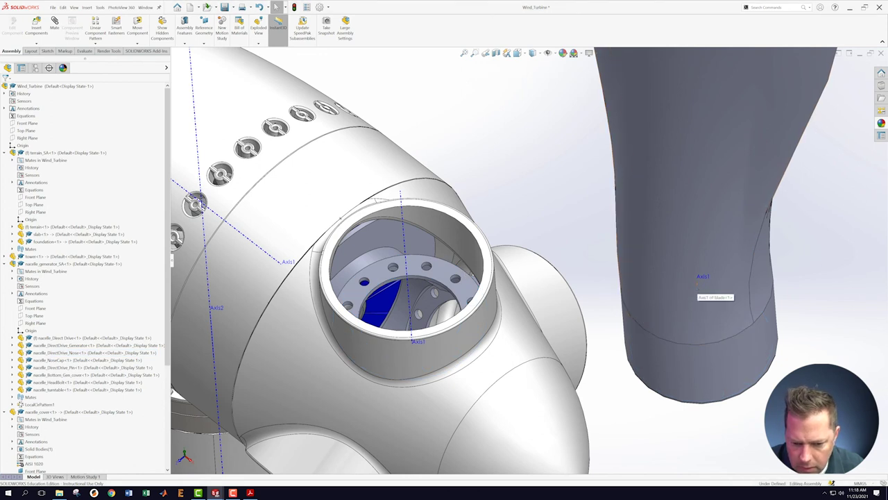
# Mate the blade's root axis coincident with the axis of the nose's upper blade opening.
pyautogui.click(699, 285)
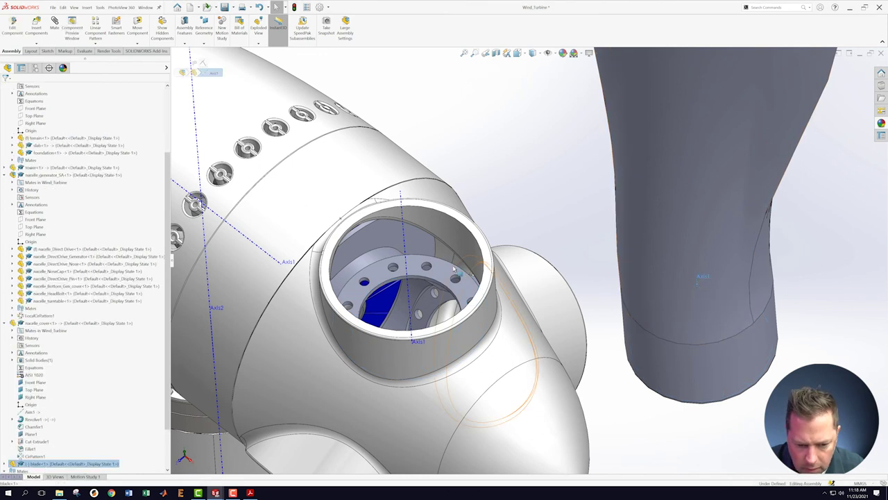
pyautogui.click(404, 241)
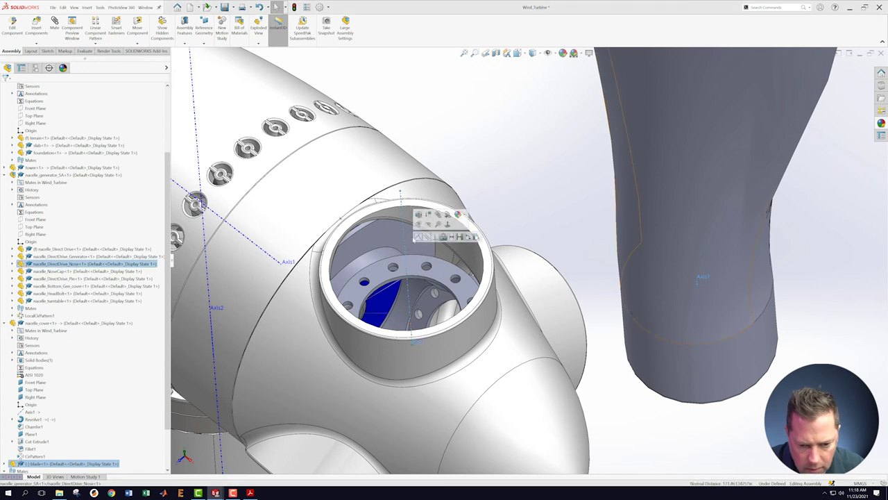
pyautogui.click(418, 236)
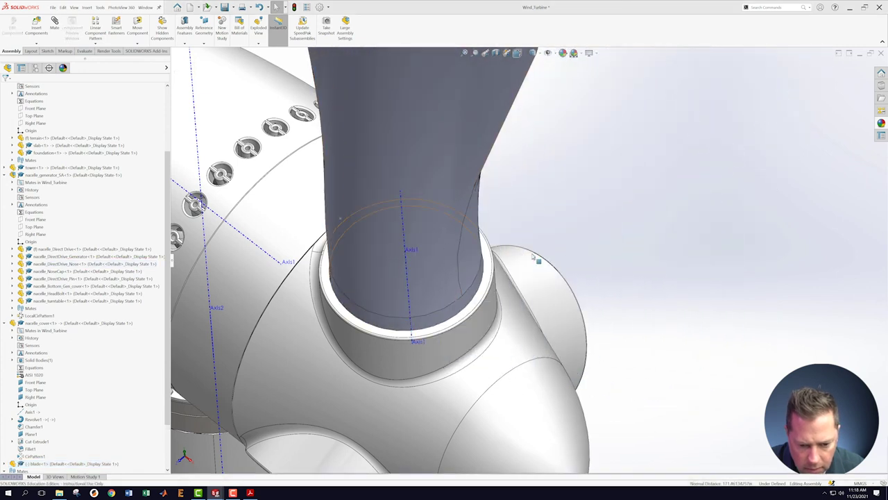
# Turn the mated blade slightly about its root axis, viewing the turbine from above.
pyautogui.scroll(8, 514, 237)
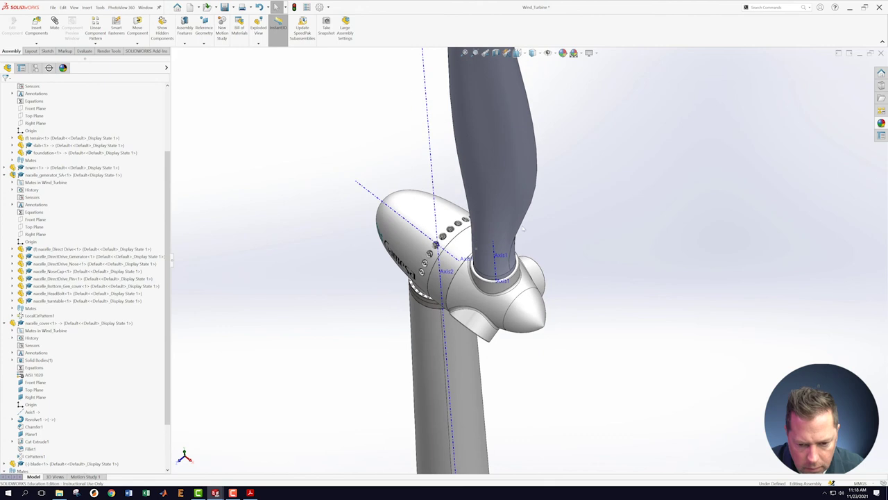
pyautogui.moveTo(575, 201); pyautogui.dragTo(531, 332, button='middle')
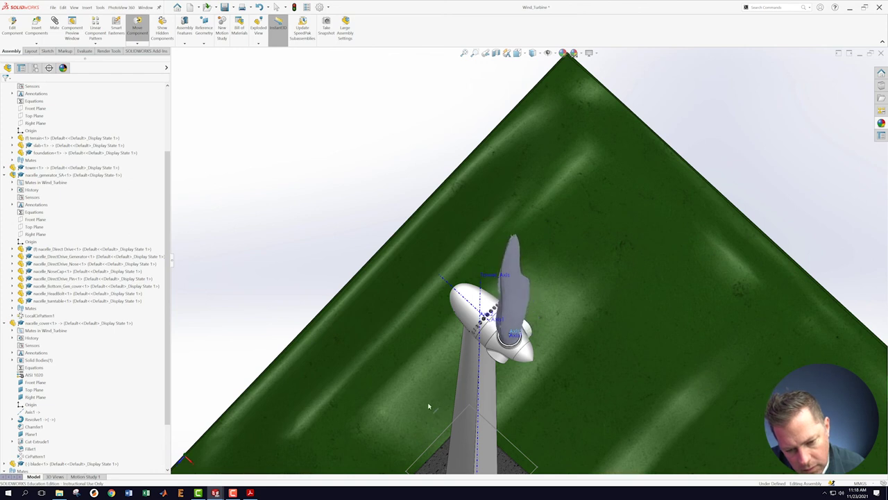
pyautogui.click(517, 295)
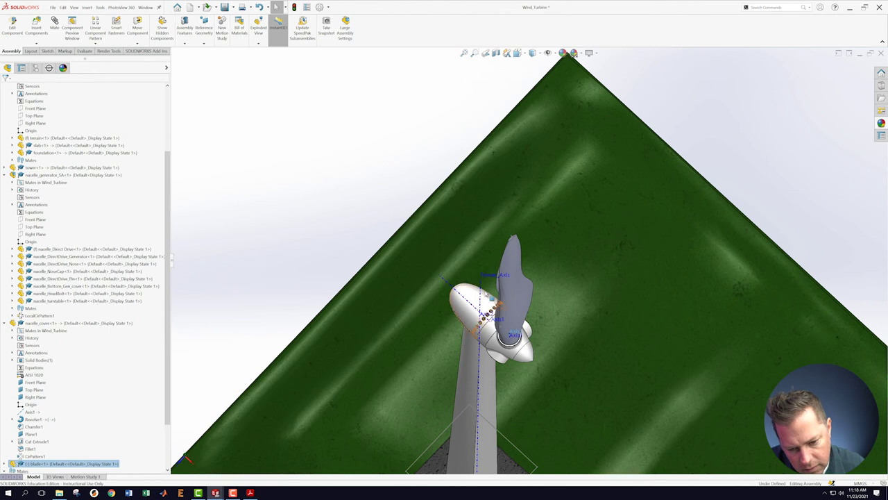
# Rotate the mated blade further about its root axis so its chord runs more steeply across the nose, seen from above.
pyautogui.scroll(-8, 517, 295)
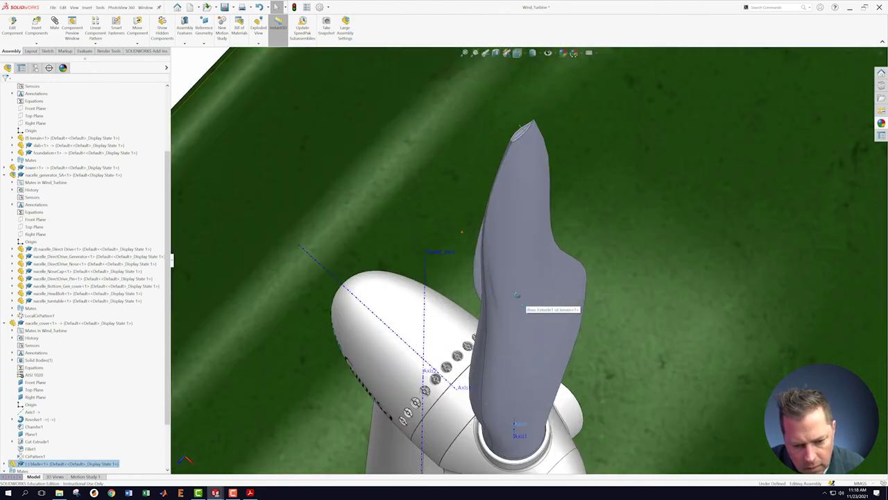
pyautogui.moveTo(517, 295); pyautogui.dragTo(486, 190, button='middle')
pyautogui.scroll(8, 548, 308)
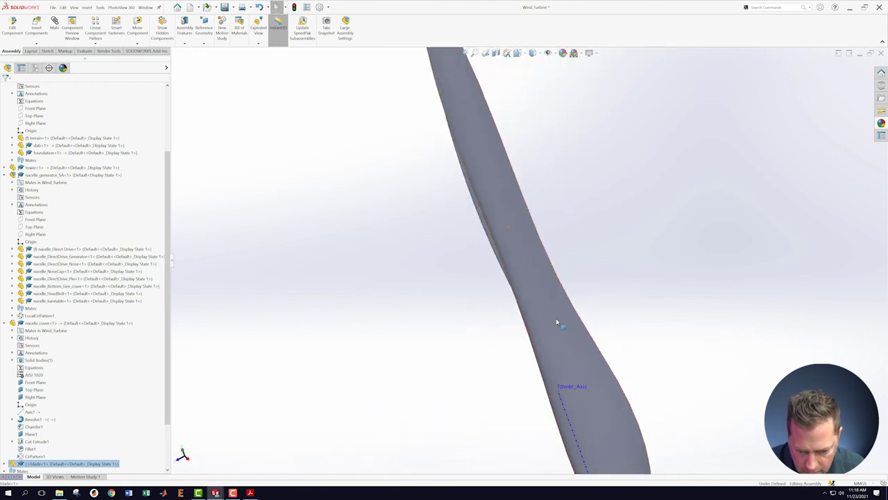
pyautogui.moveTo(597, 288); pyautogui.dragTo(617, 412, button='middle')
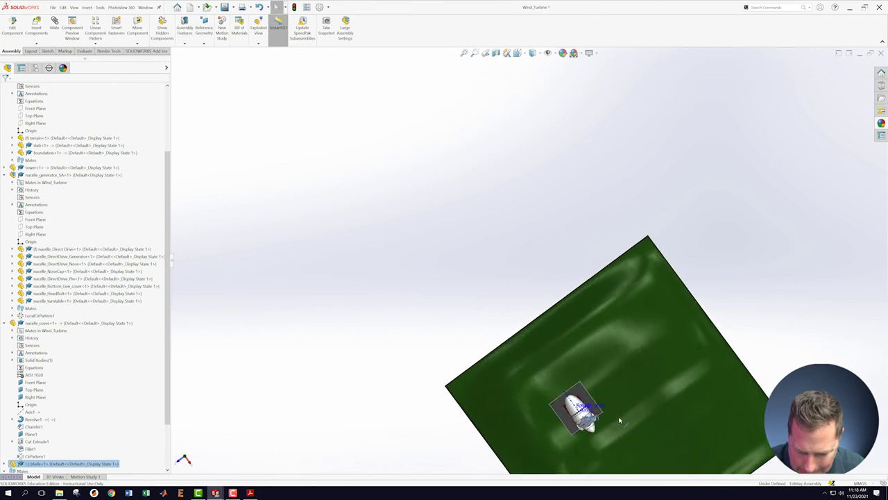
pyautogui.press('f')
pyautogui.scroll(-6, 522, 275)
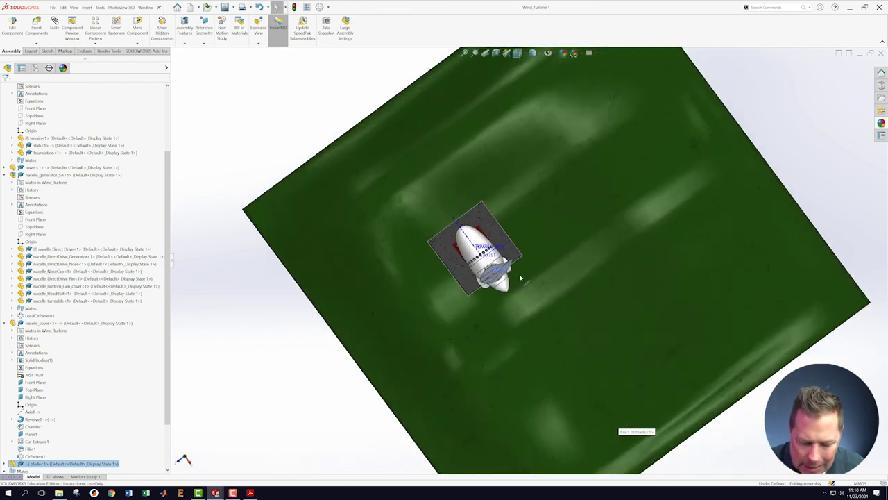
pyautogui.click(505, 252)
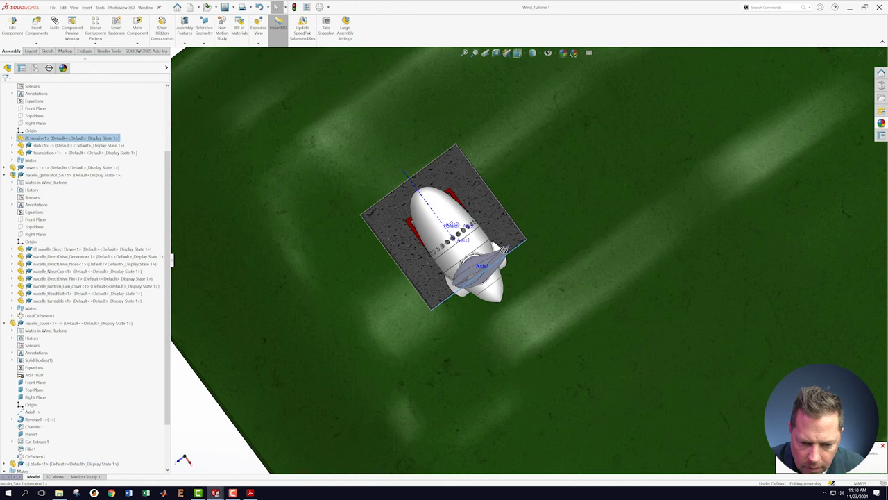
pyautogui.moveTo(498, 258); pyautogui.dragTo(494, 240)
pyautogui.press('Escape')
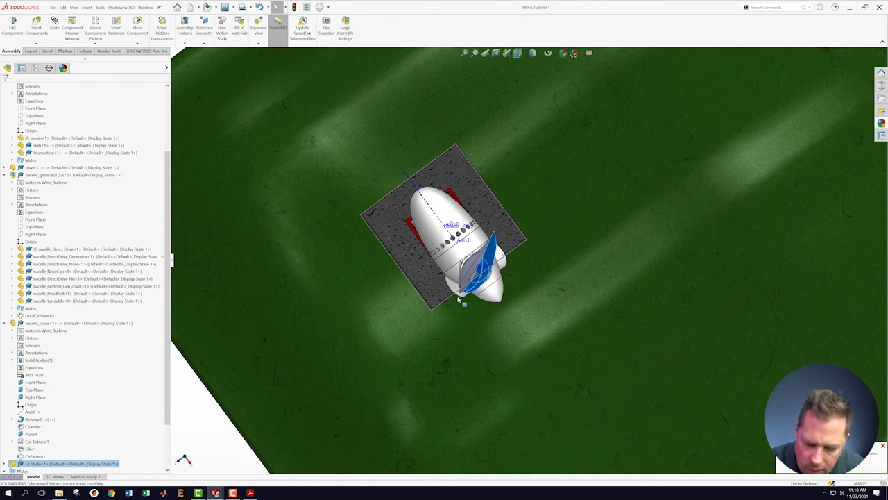
# Examine the turned blade's orientation on the nacelle nose, both up close and with the whole turbine in view.
pyautogui.scroll(3, 592, 307)
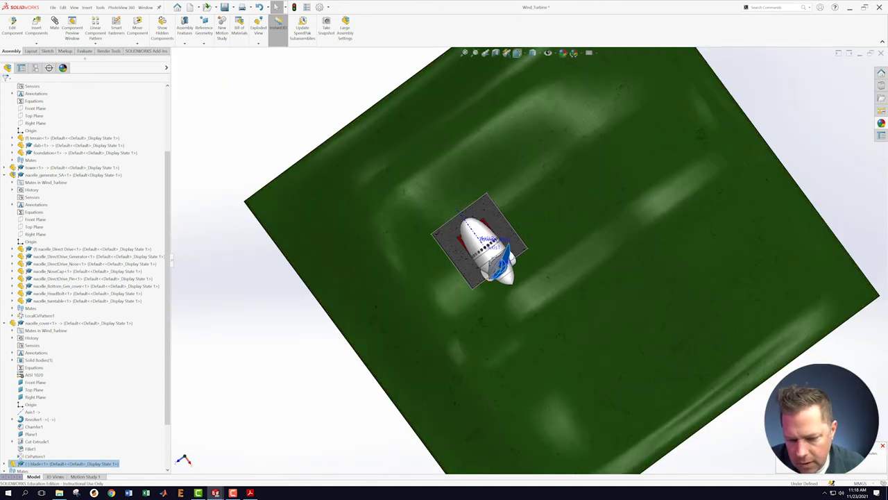
pyautogui.scroll(2, 620, 319)
pyautogui.moveTo(587, 298); pyautogui.dragTo(574, 198, button='middle')
pyautogui.scroll(3, 574, 198)
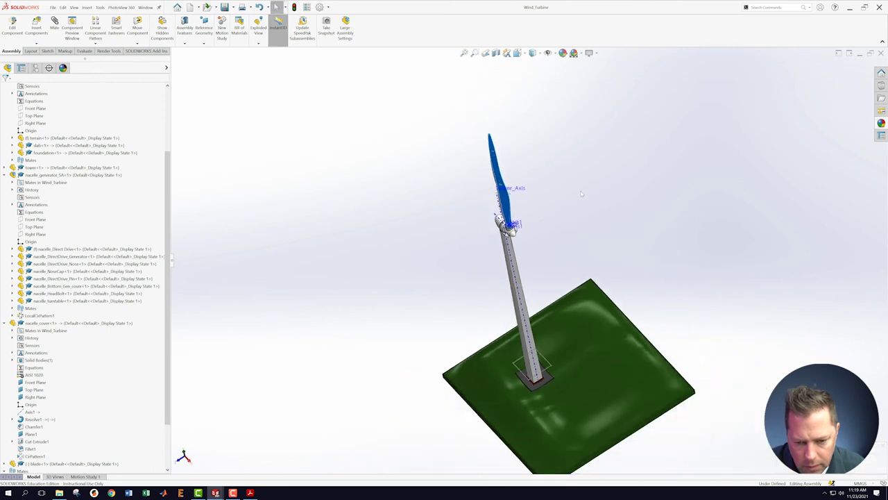
pyautogui.scroll(-1, 574, 198)
pyautogui.click(572, 216)
pyautogui.moveTo(557, 248); pyautogui.dragTo(508, 244, button='middle')
pyautogui.scroll(-10, 507, 244)
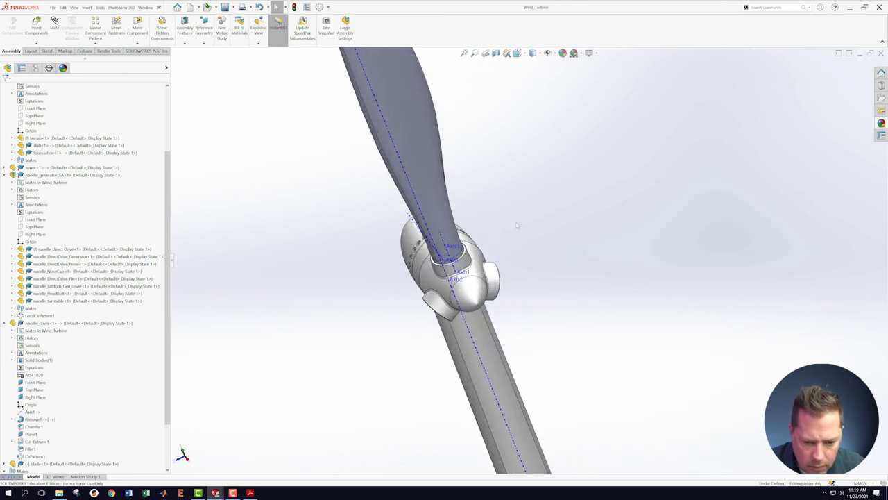
pyautogui.scroll(10, 528, 306)
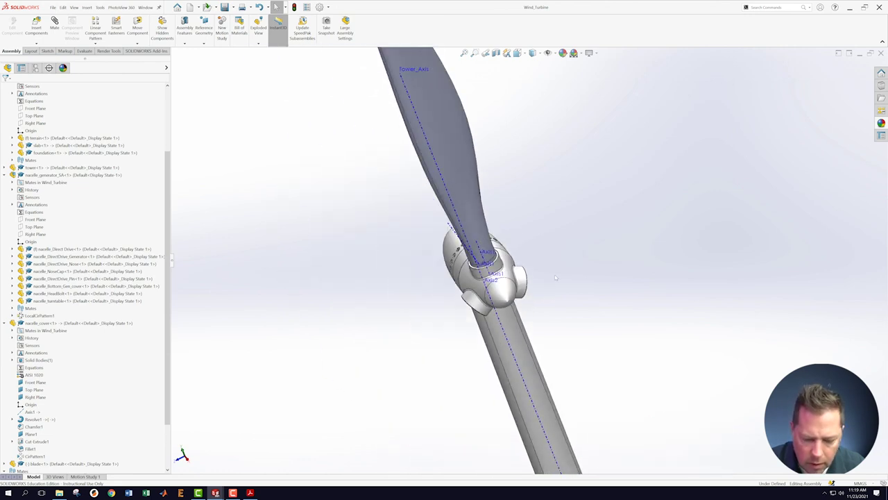
pyautogui.moveTo(591, 298); pyautogui.dragTo(564, 287, button='middle')
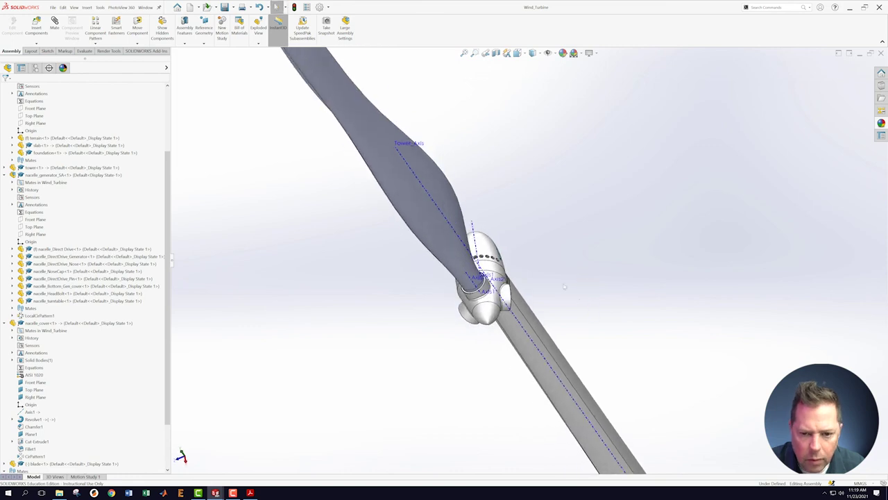
# Section the assembly along the Front Plane to expose the bolt holes where the blade root meets the nose flange.
pyautogui.click(496, 53)
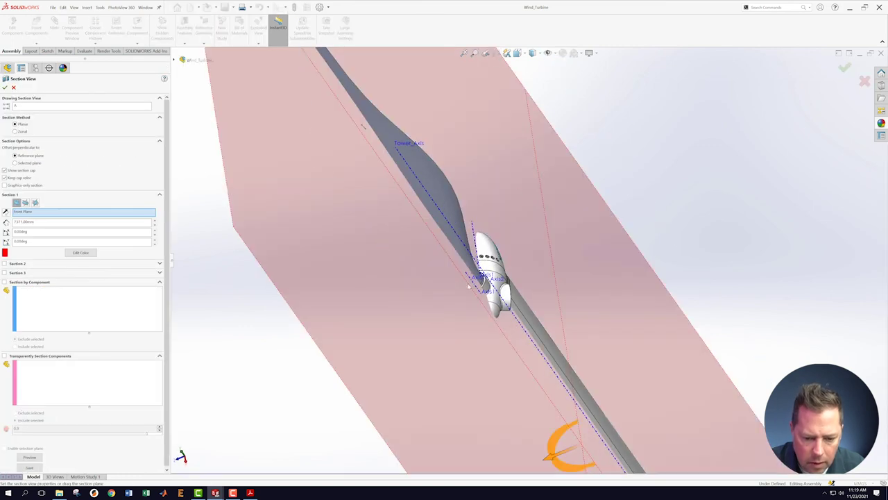
pyautogui.click(4, 87)
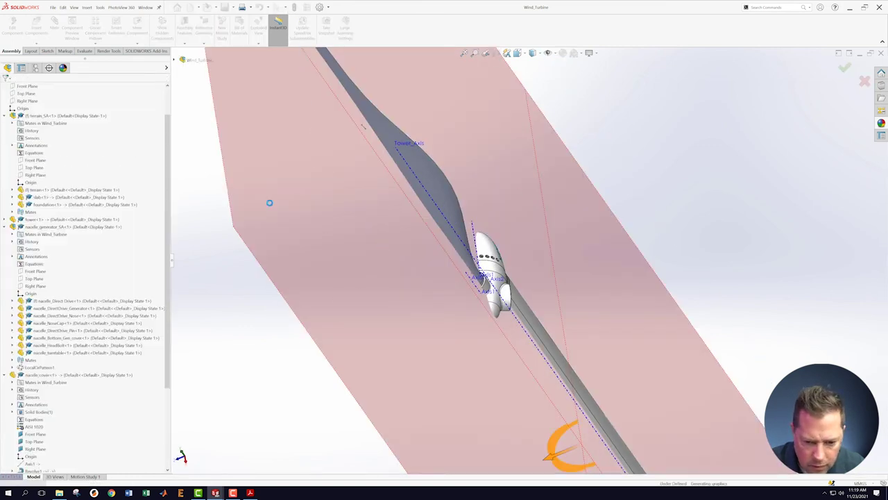
pyautogui.moveTo(319, 278); pyautogui.dragTo(346, 228, button='middle')
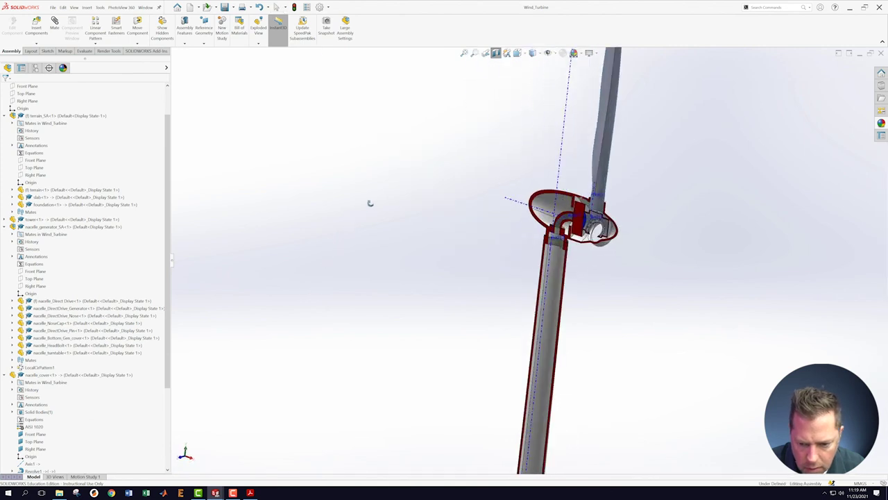
pyautogui.scroll(-5, 584, 241)
pyautogui.scroll(-10, 584, 240)
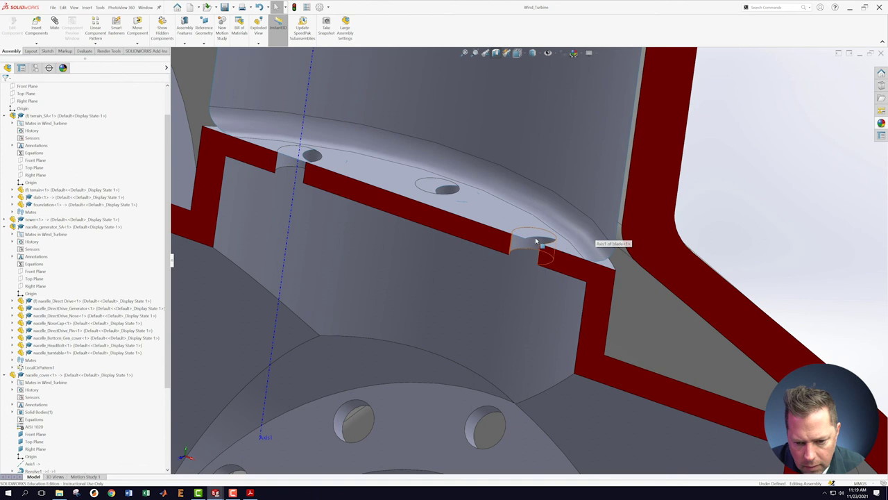
# Mate a bolt hole in the blade root concentric with the nearest bolt hole in the nose flange.
pyautogui.click(525, 242)
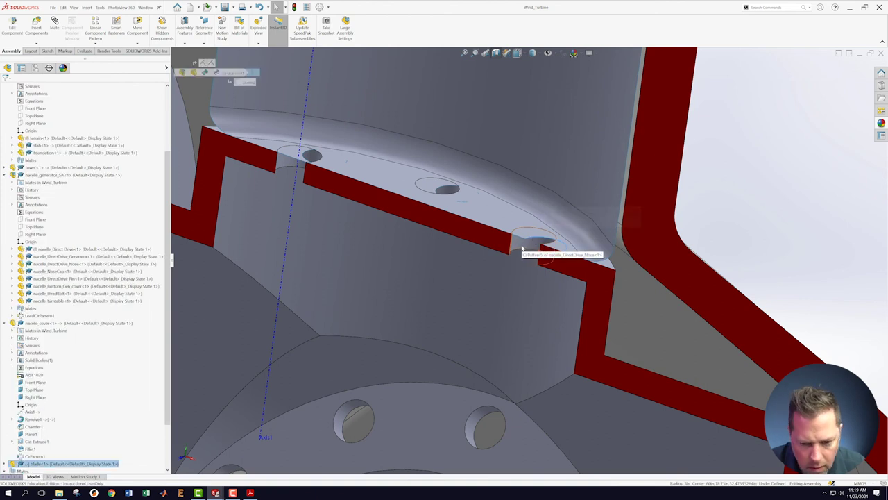
pyautogui.click(522, 244)
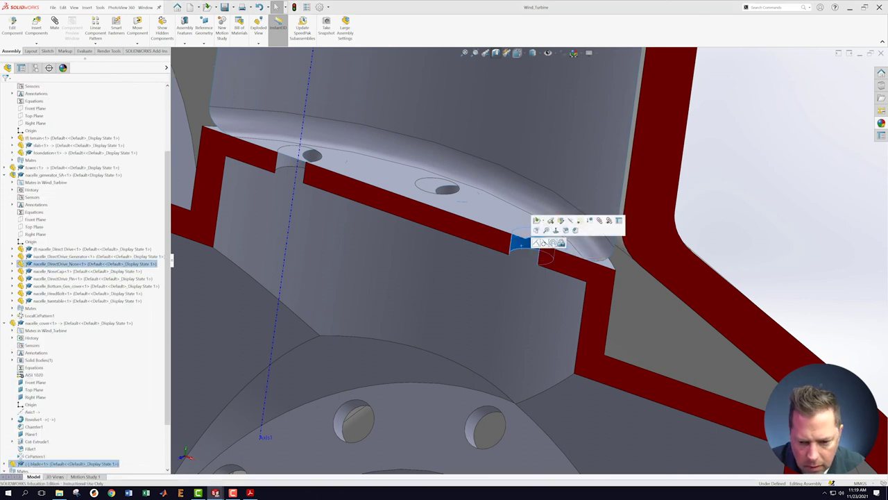
pyautogui.click(553, 243)
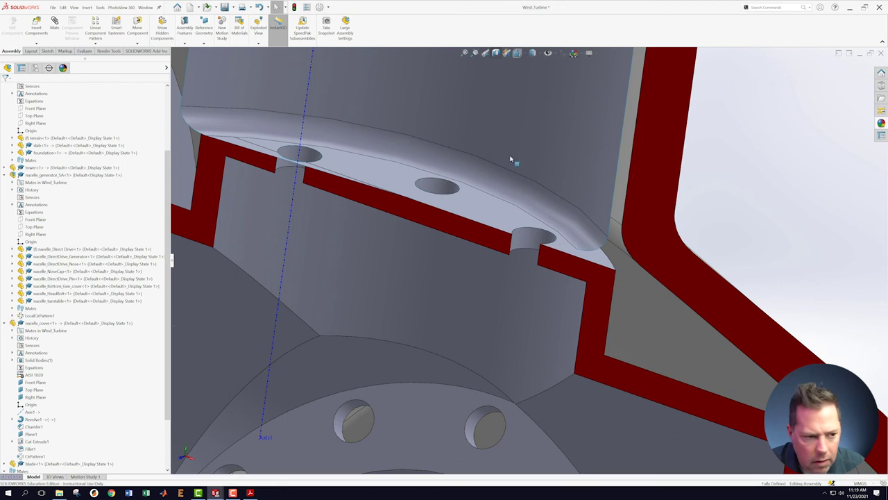
# Turn off the section view and save the Wind_Turbine assembly.
pyautogui.scroll(3, 645, 212)
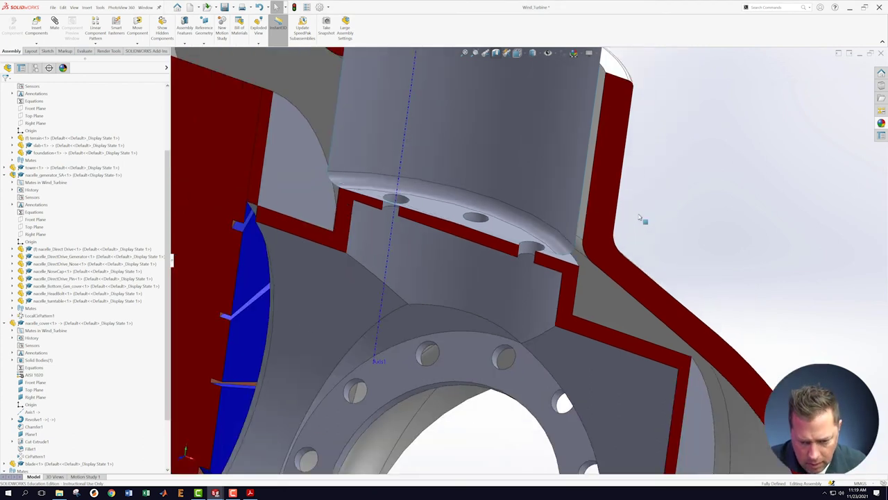
pyautogui.scroll(3, 634, 220)
pyautogui.scroll(3, 596, 202)
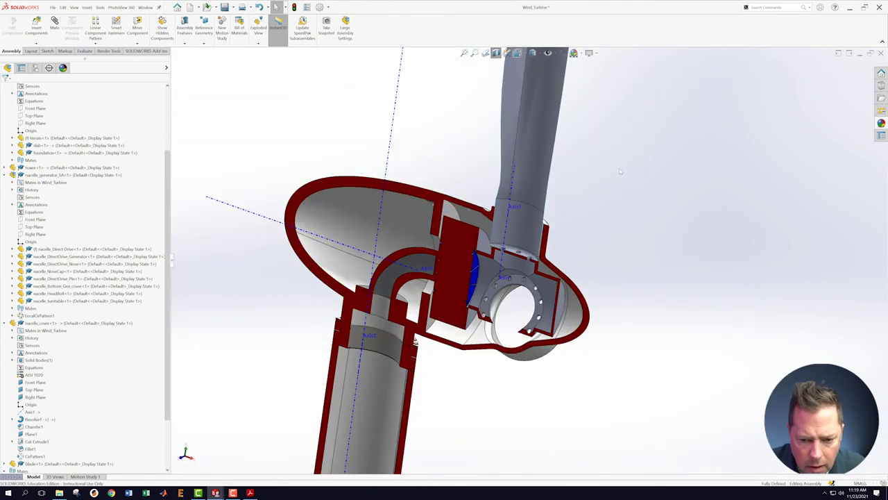
pyautogui.scroll(4, 619, 171)
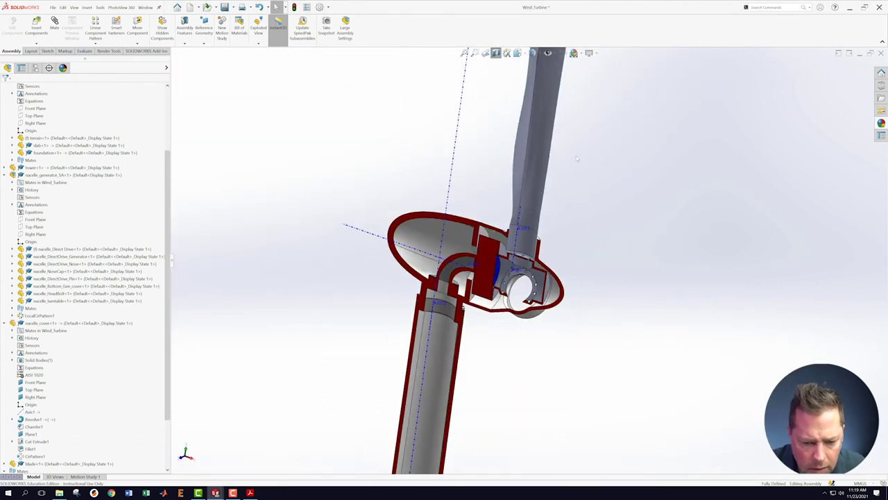
pyautogui.click(53, 7)
pyautogui.click(102, 95)
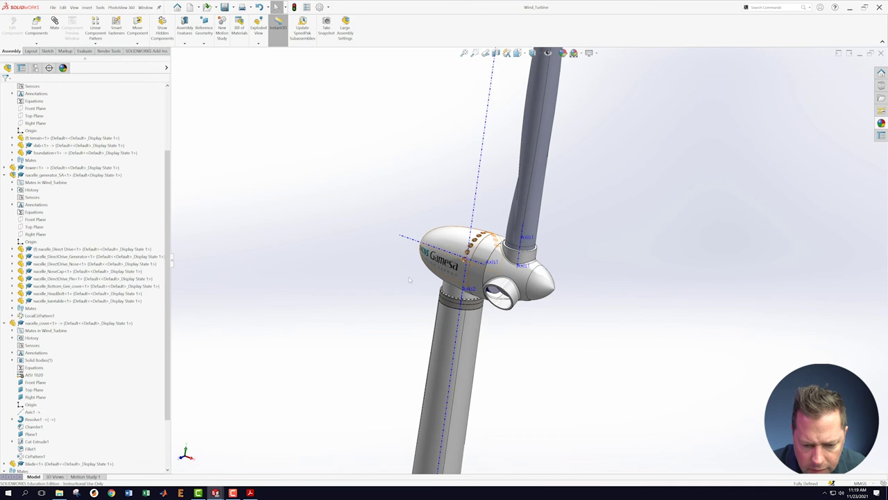
# Circular-pattern the blade component about the nacelle's longitudinal axis with 3 equally spaced instances over 360 degrees.
pyautogui.scroll(5, 530, 260)
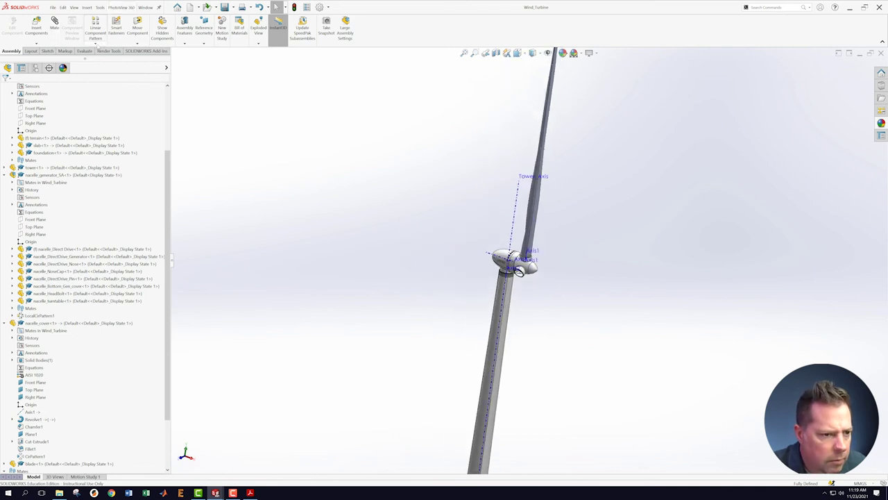
pyautogui.click(96, 43)
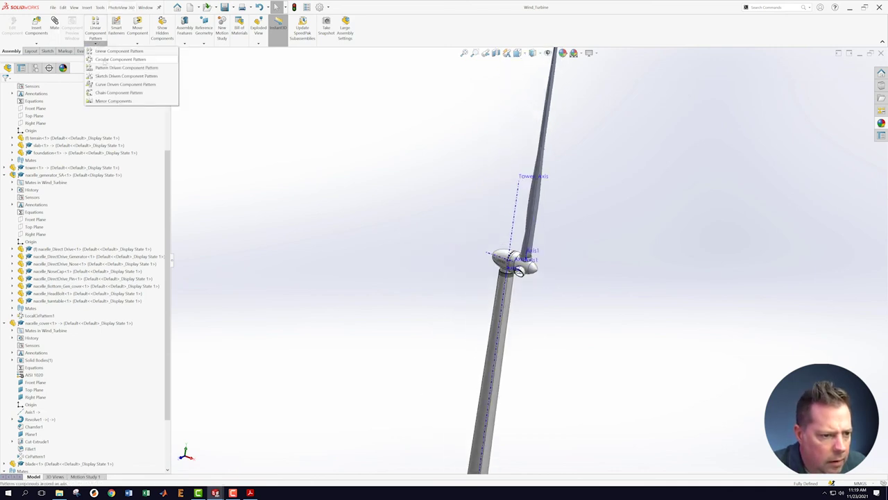
pyautogui.click(104, 60)
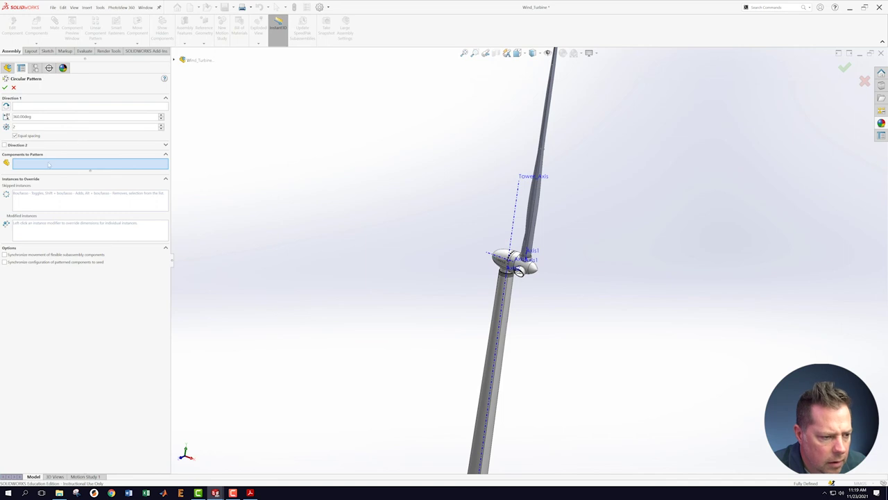
pyautogui.click(540, 173)
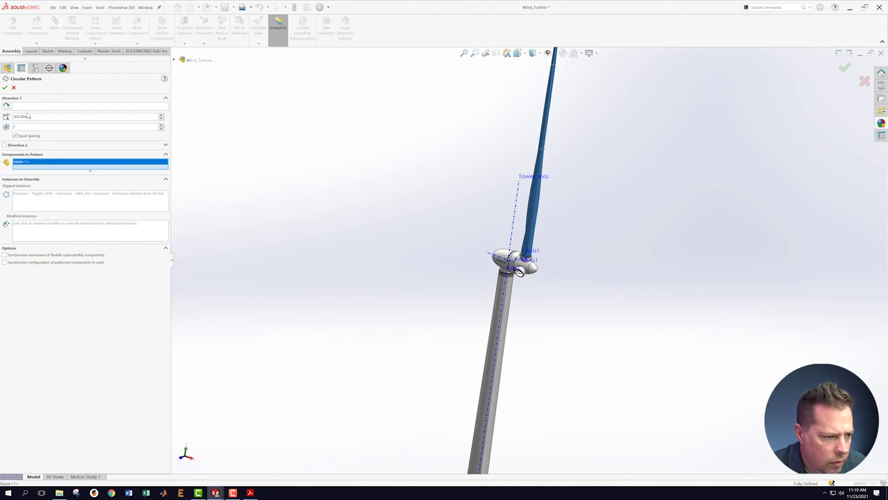
pyautogui.click(27, 107)
pyautogui.scroll(-2, 415, 278)
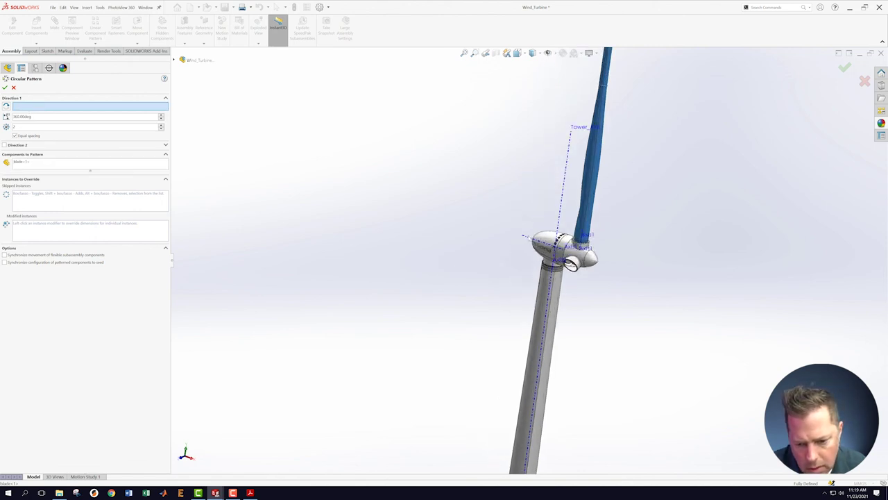
pyautogui.click(526, 238)
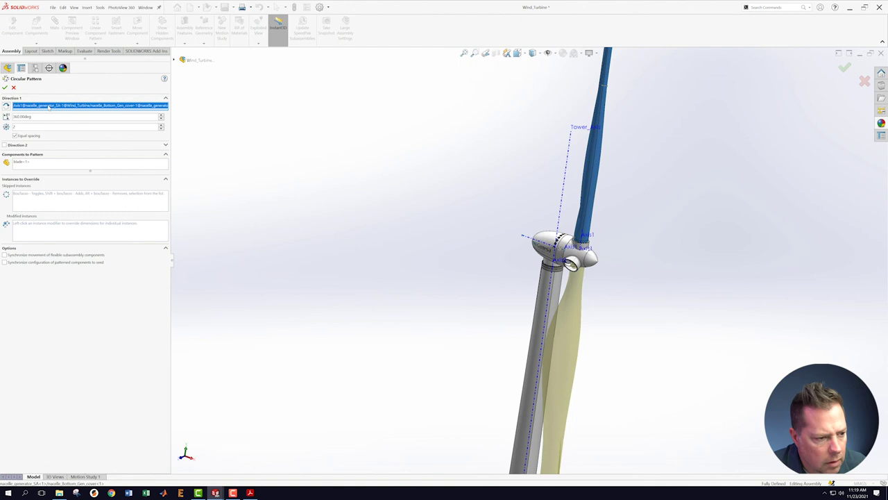
pyautogui.click(160, 124)
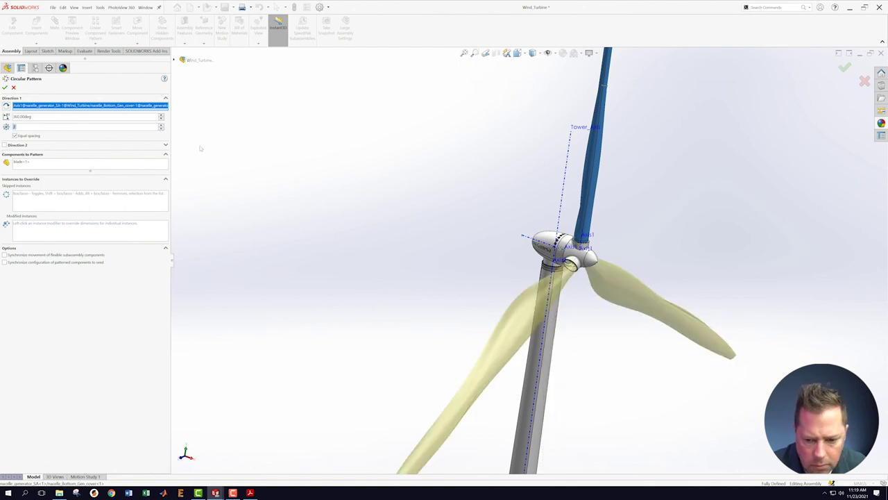
pyautogui.click(6, 87)
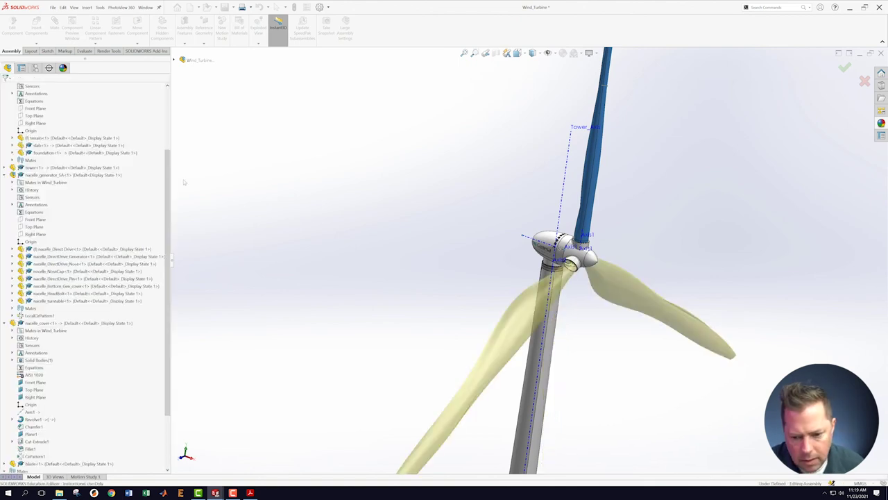
# Save the assembly with the patterned blades, viewing the rotor from the front.
pyautogui.scroll(2, 396, 226)
pyautogui.moveTo(395, 225); pyautogui.dragTo(307, 155, button='middle')
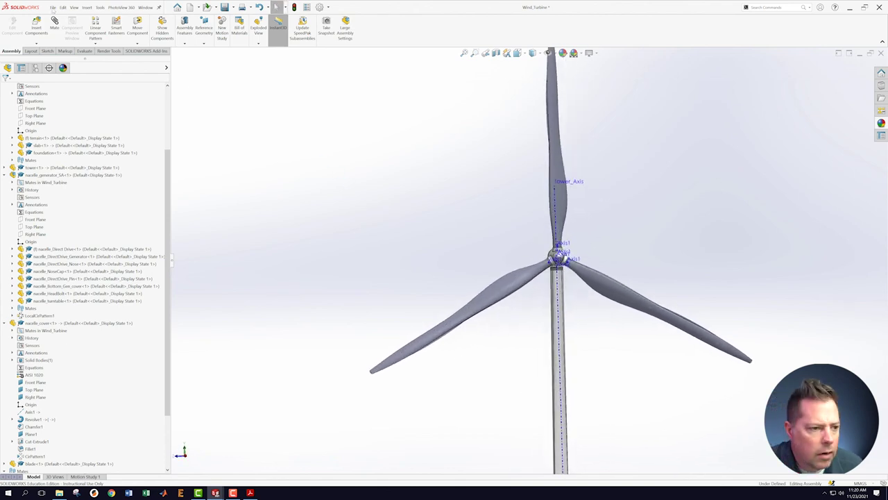
pyautogui.click(52, 7)
pyautogui.click(66, 86)
# Inspect the patterned blades and hide the sketches so the outline around the tower base is no longer displayed.
pyautogui.scroll(3, 628, 333)
pyautogui.scroll(-6, 631, 311)
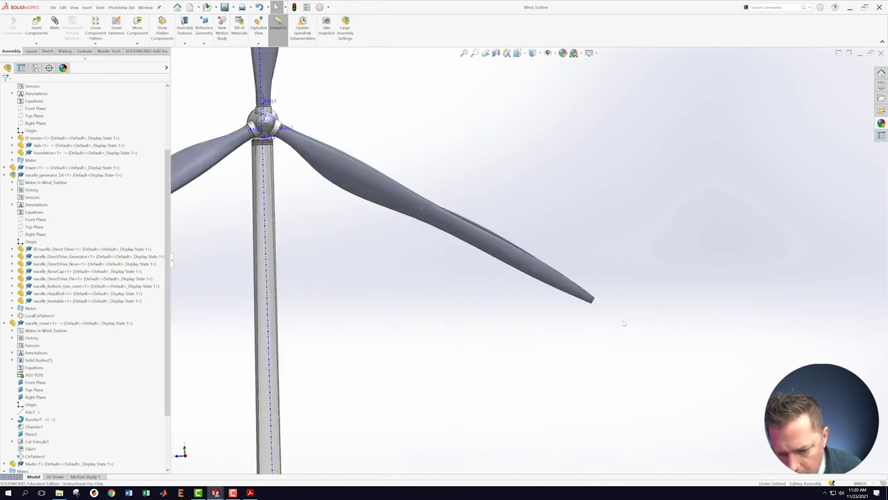
pyautogui.scroll(-4, 611, 312)
pyautogui.scroll(-1, 569, 281)
pyautogui.scroll(5, 562, 278)
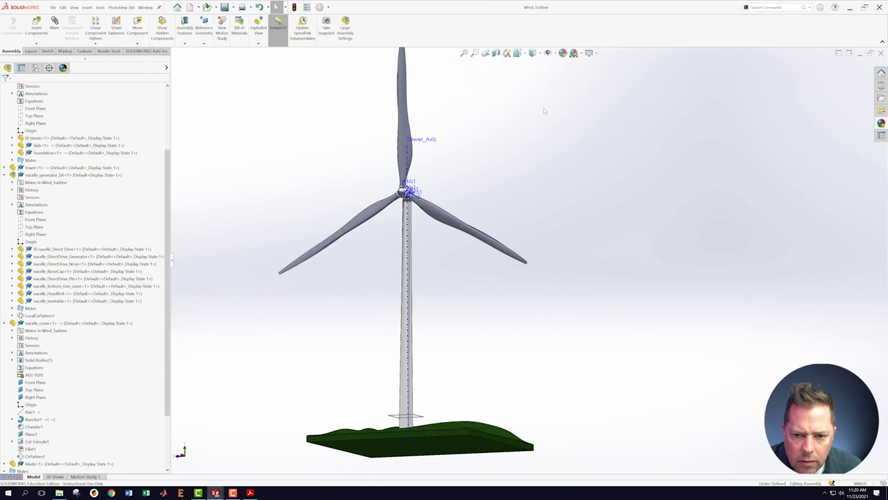
pyautogui.click(554, 53)
pyautogui.click(559, 131)
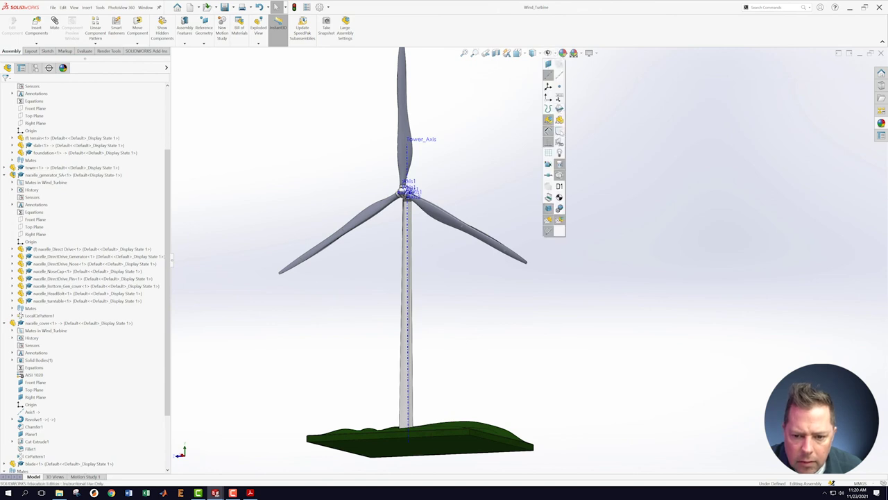
pyautogui.moveTo(283, 350); pyautogui.dragTo(397, 286, button='middle')
pyautogui.scroll(2, 399, 286)
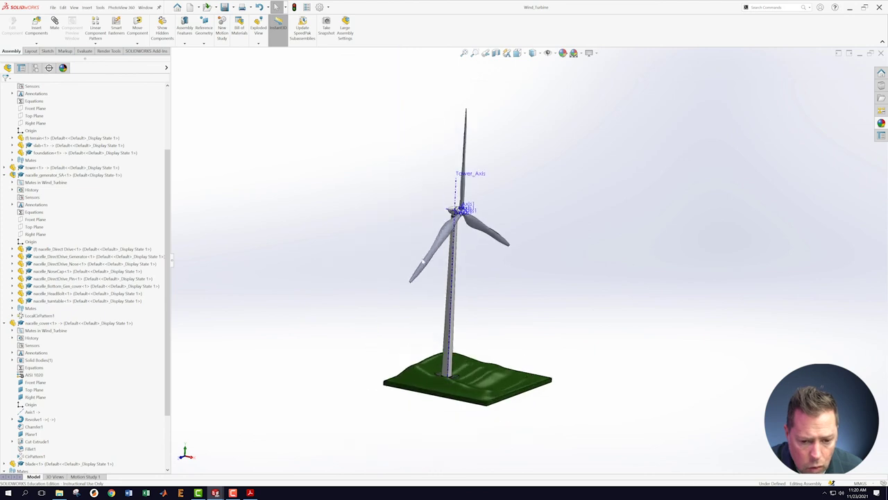
# Hide all reference geometry and label types so the Wind_Turbine assembly shows only its components.
pyautogui.scroll(2, 525, 257)
pyautogui.scroll(-2, 510, 186)
pyautogui.moveTo(586, 234); pyautogui.dragTo(573, 266, button='middle')
pyautogui.scroll(1, 614, 332)
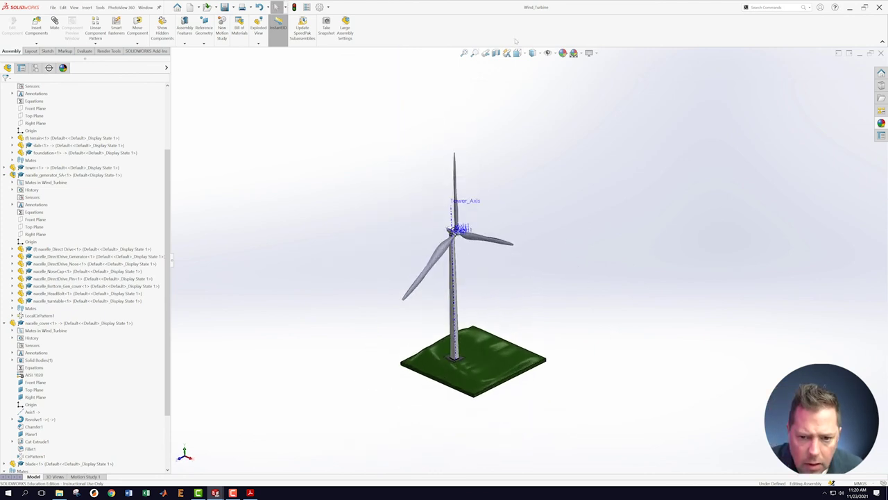
pyautogui.click(548, 54)
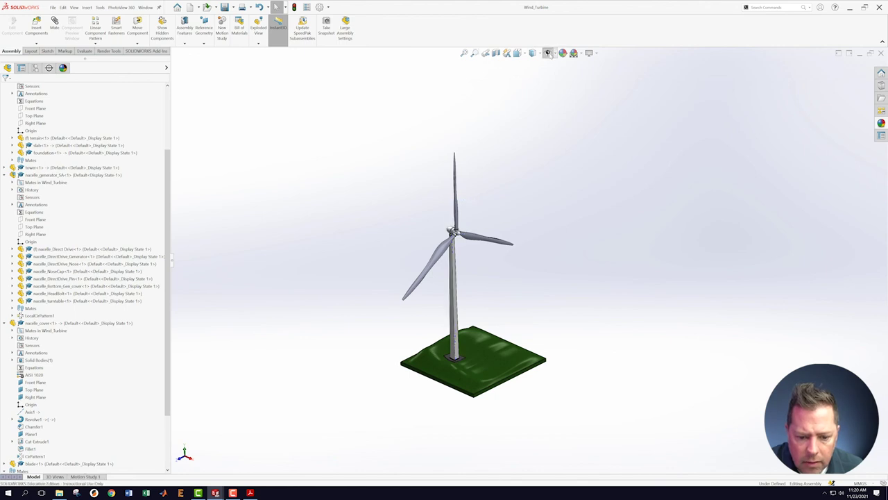
pyautogui.moveTo(568, 335)
pyautogui.mouseDown(button='middle')
pyautogui.moveTo(565, 308)
pyautogui.moveTo(570, 329)
pyautogui.mouseUp(button='middle')
pyautogui.scroll(-3, 567, 329)
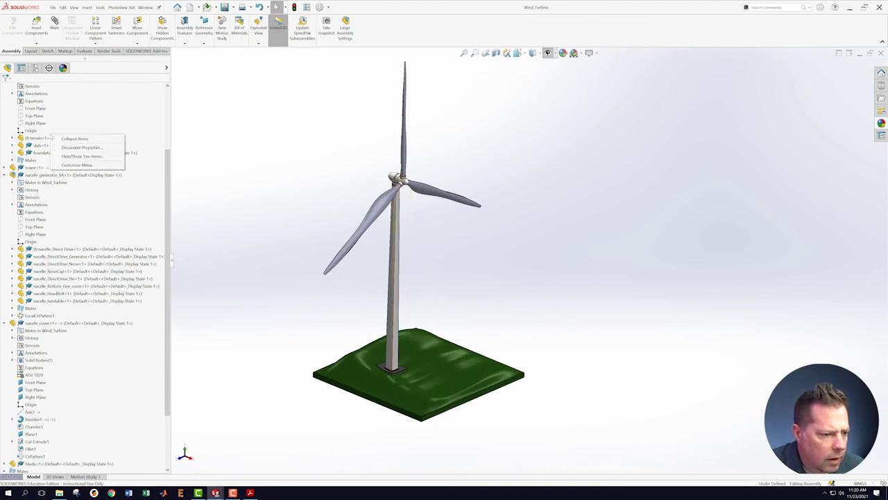
# Switch the terrain component in terrain_SA to the Turbine_1_location configuration.
pyautogui.rightClick(40, 139)
pyautogui.click(73, 111)
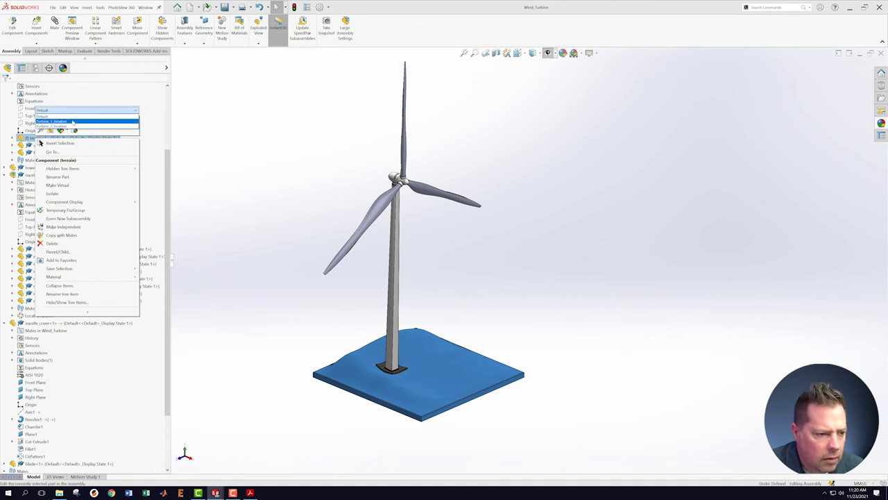
pyautogui.click(73, 121)
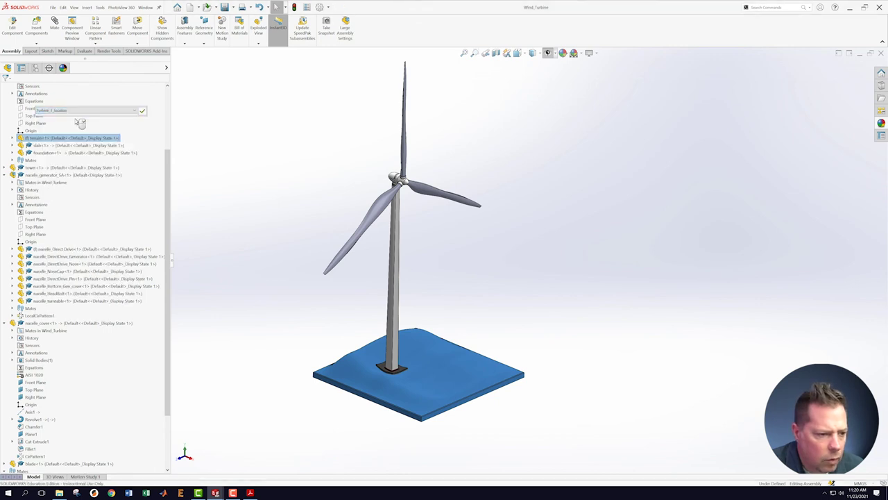
pyautogui.click(142, 111)
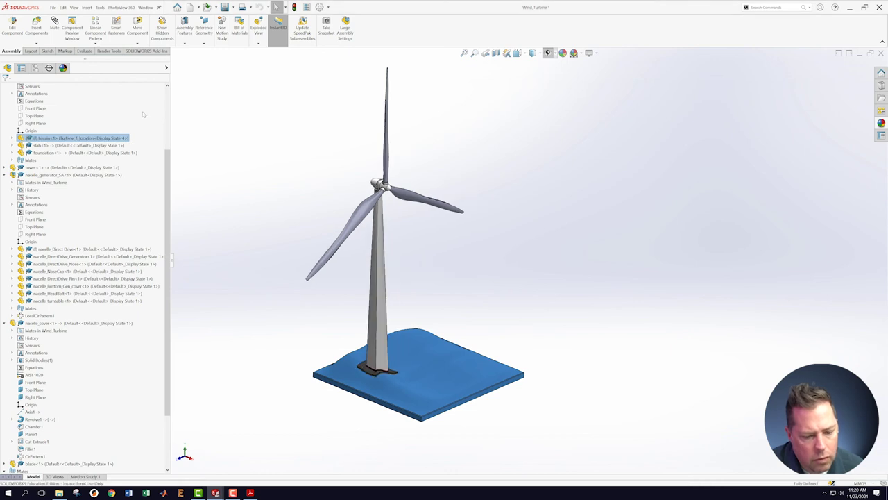
# Switch the terrain component to the Turbine_2_location configuration.
pyautogui.rightClick(111, 138)
pyautogui.click(132, 112)
pyautogui.click(129, 124)
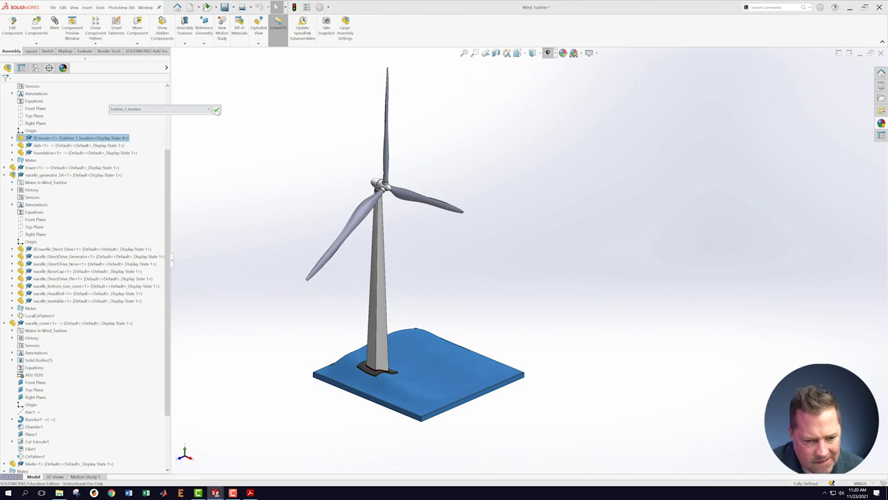
pyautogui.click(216, 109)
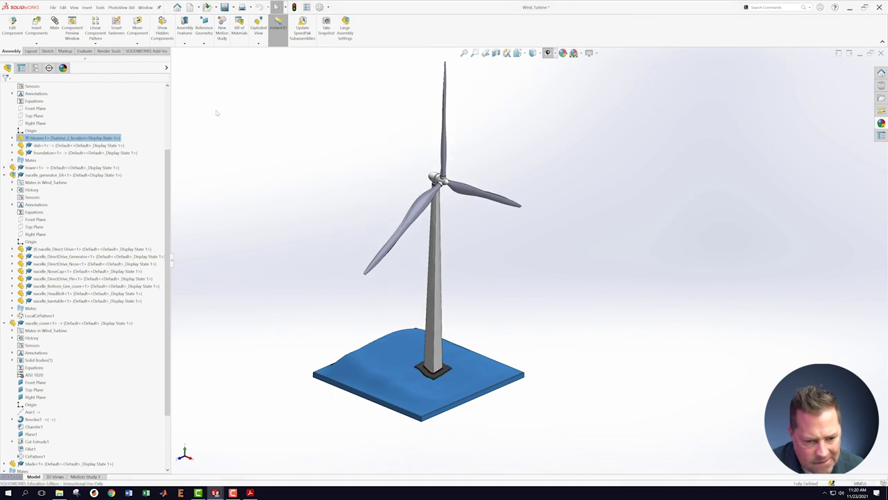
# Set the terrain component back to its Default configuration.
pyautogui.rightClick(97, 138)
pyautogui.click(120, 109)
pyautogui.click(119, 116)
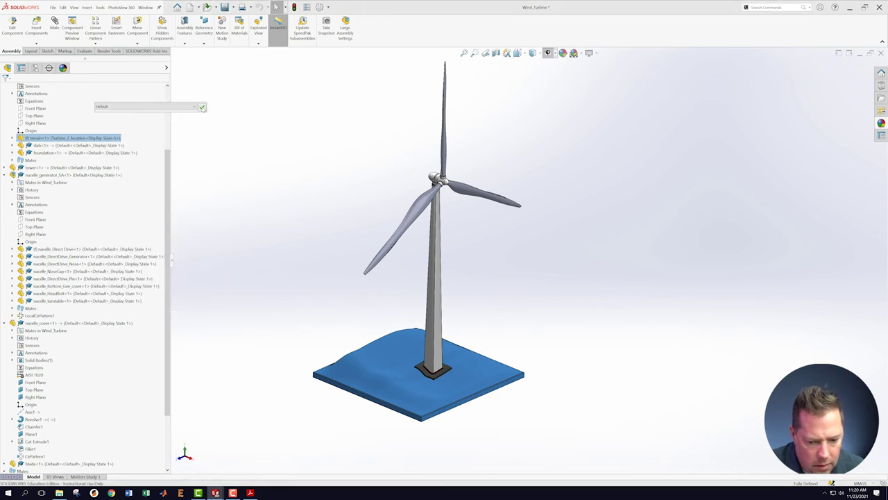
pyautogui.click(202, 107)
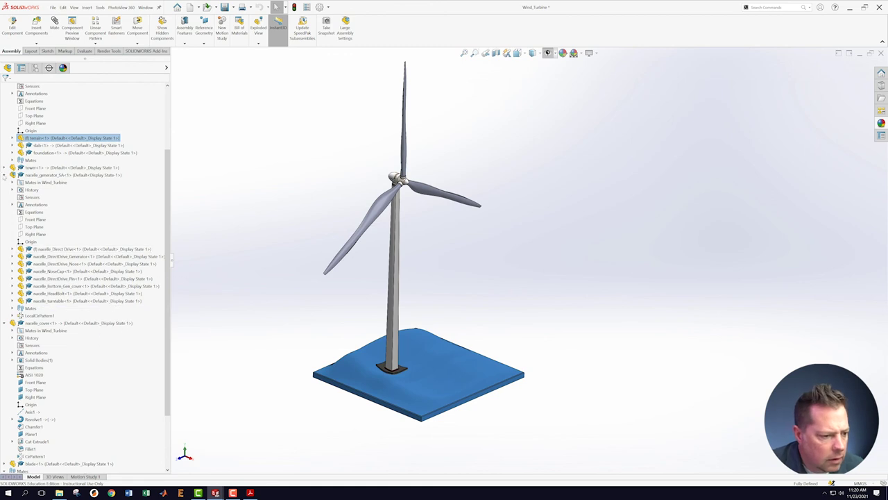
# Collapse the expanded subassemblies, the nacelle_cover part and the Mates folder in the assembly's feature tree.
pyautogui.click(4, 176)
pyautogui.click(4, 132)
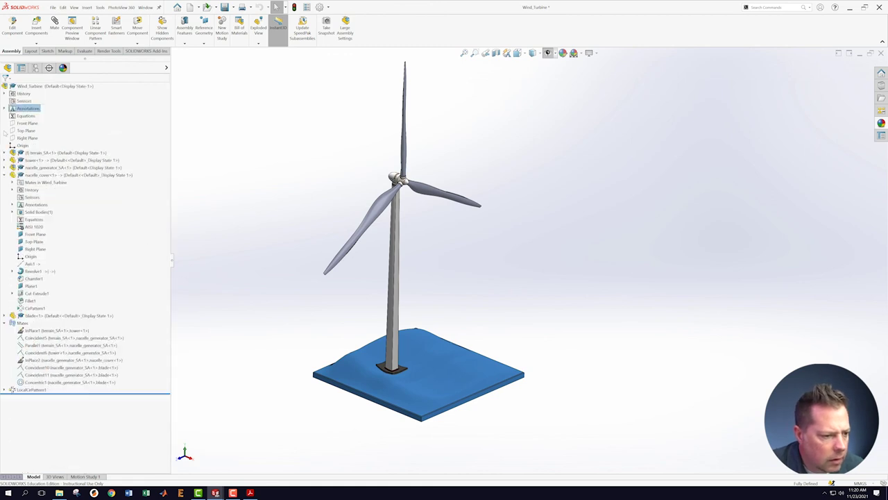
pyautogui.click(4, 175)
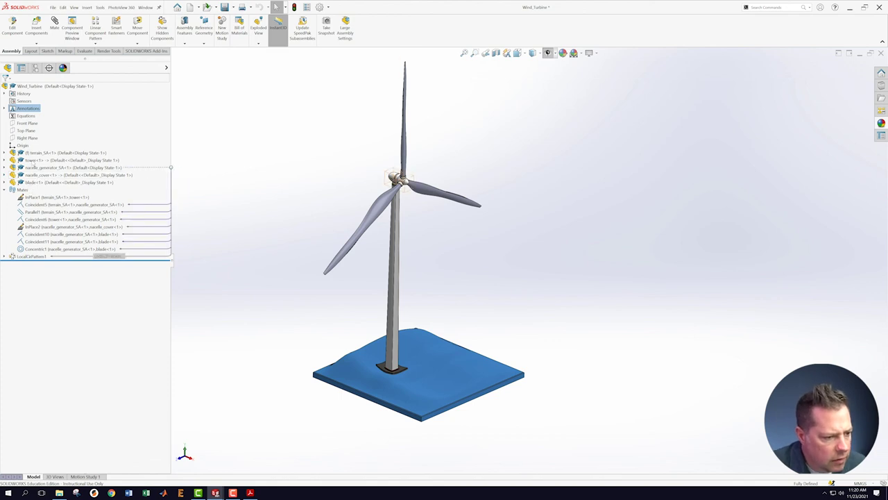
pyautogui.click(4, 189)
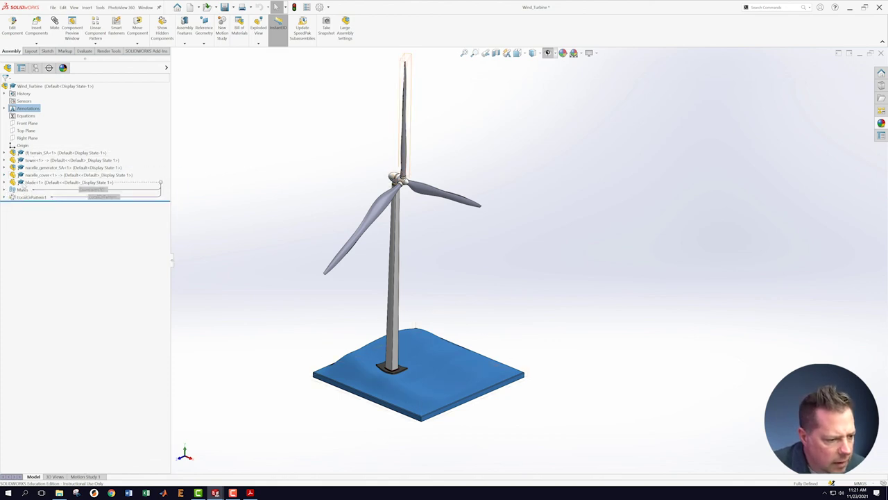
# Expand the blade component and its Surface-Loft2 feature to view the loft's profile sketches.
pyautogui.click(5, 182)
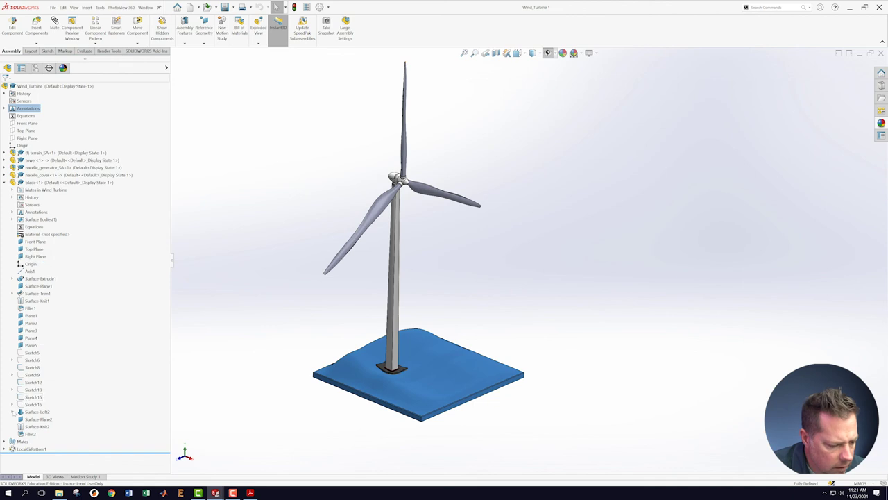
pyautogui.click(12, 411)
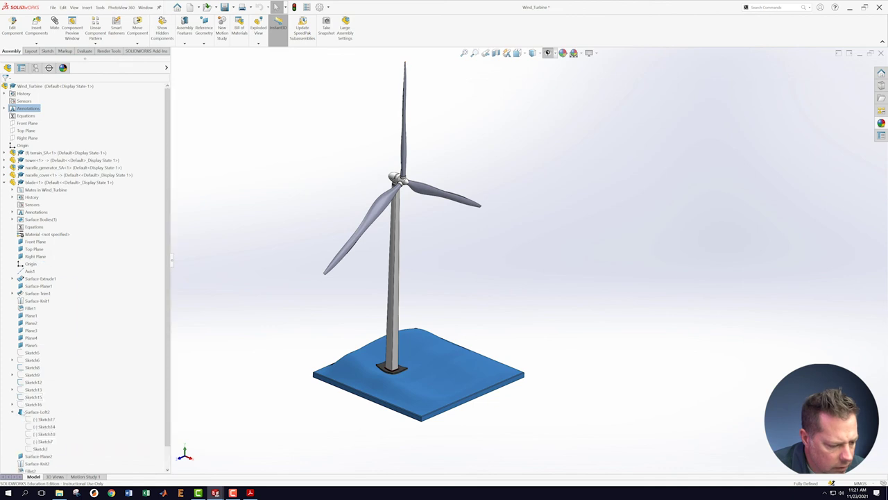
pyautogui.rightClick(39, 419)
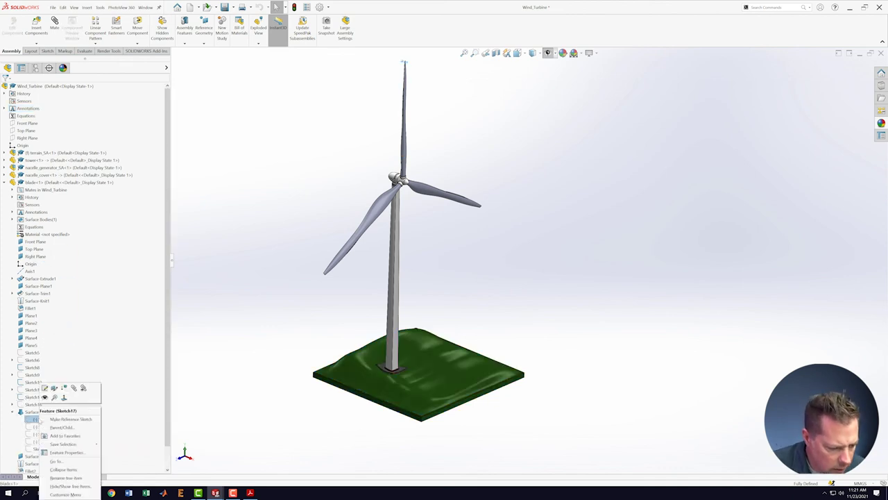
pyautogui.click(107, 331)
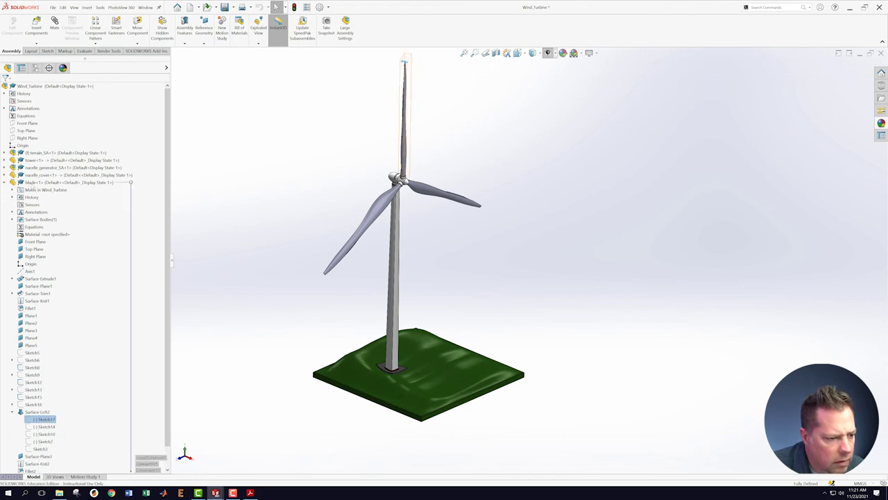
# Switch from the Wind_Turbine assembly to the blade part's own document.
pyautogui.rightClick(35, 182)
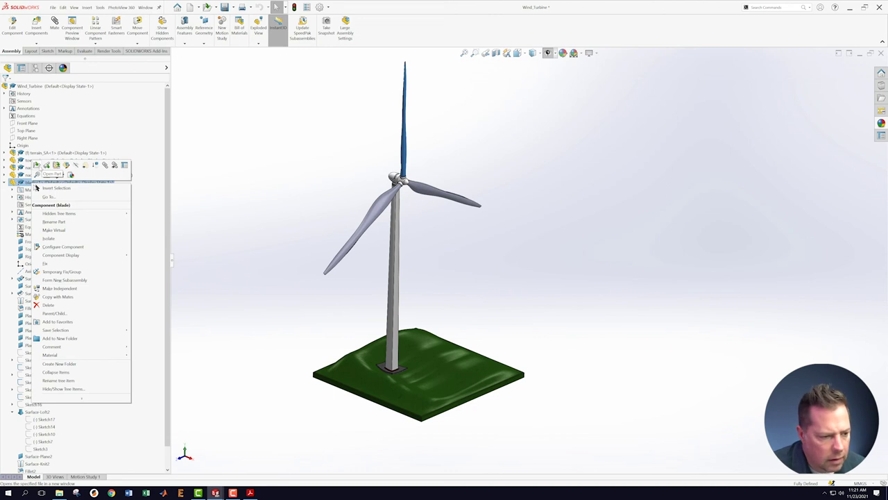
pyautogui.click(300, 170)
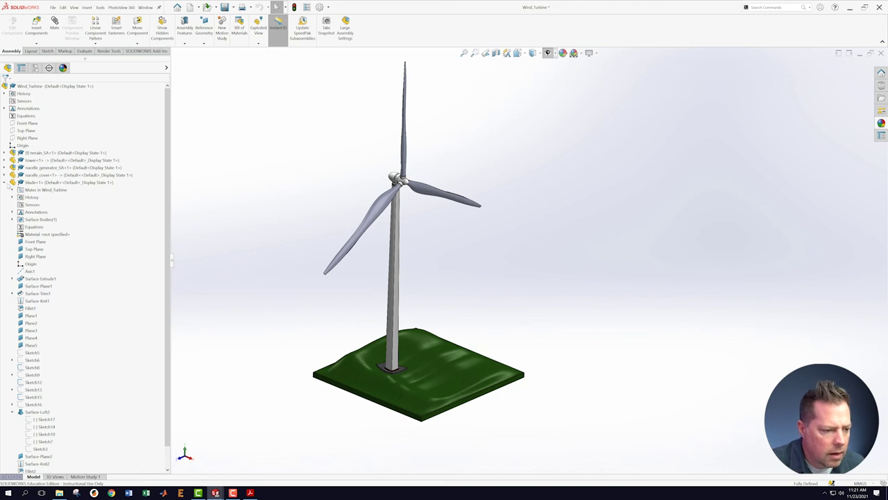
pyautogui.click(144, 7)
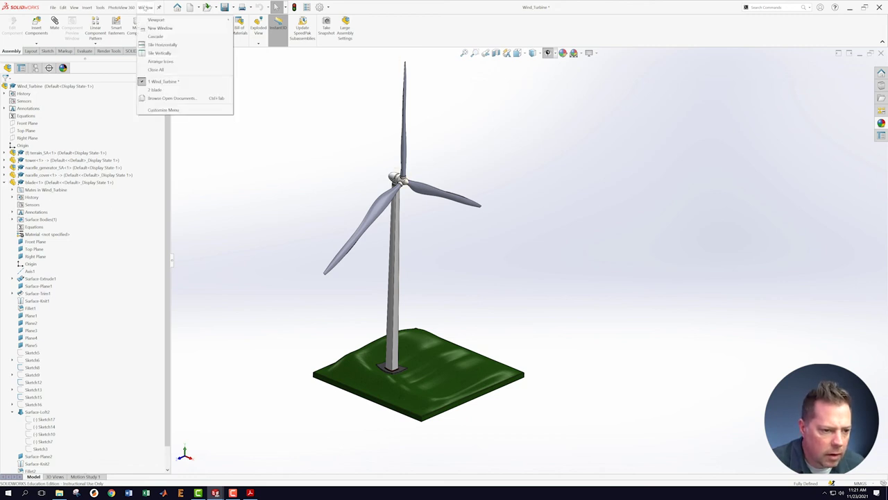
pyautogui.click(154, 90)
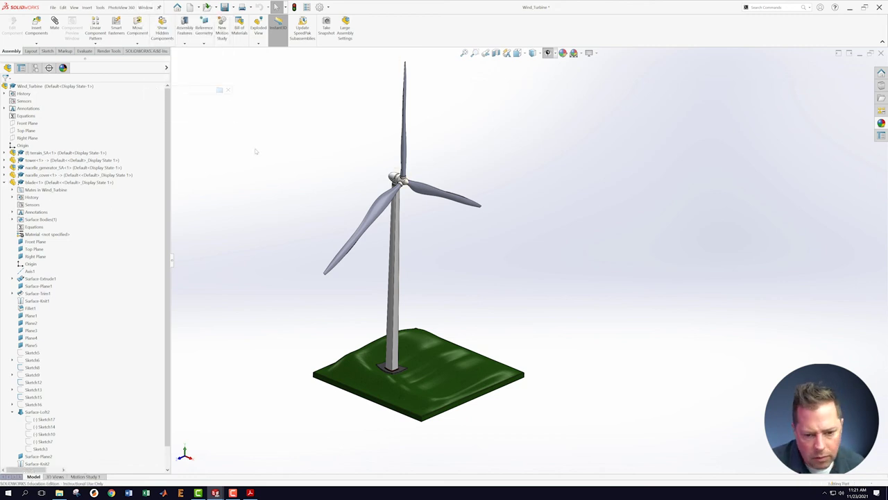
# Apply zebra stripes to the blade with the default settings and examine the continuity of its surfaces.
pyautogui.scroll(1, 521, 233)
pyautogui.scroll(-1, 630, 285)
pyautogui.moveTo(630, 289); pyautogui.dragTo(450, 138, button='middle')
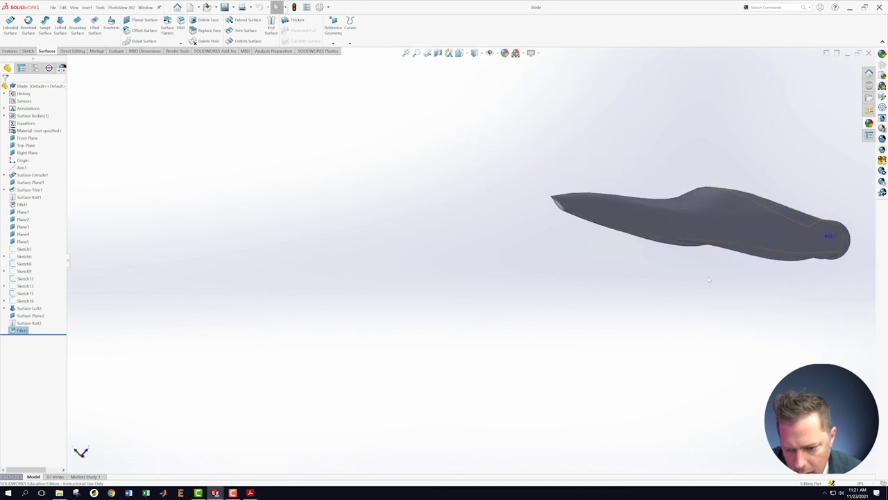
pyautogui.scroll(-1, 758, 291)
pyautogui.scroll(-2, 680, 257)
pyautogui.moveTo(670, 269)
pyautogui.mouseDown(button='middle')
pyautogui.moveTo(664, 244)
pyautogui.moveTo(678, 242)
pyautogui.moveTo(692, 261)
pyautogui.moveTo(681, 279)
pyautogui.mouseUp(button='middle')
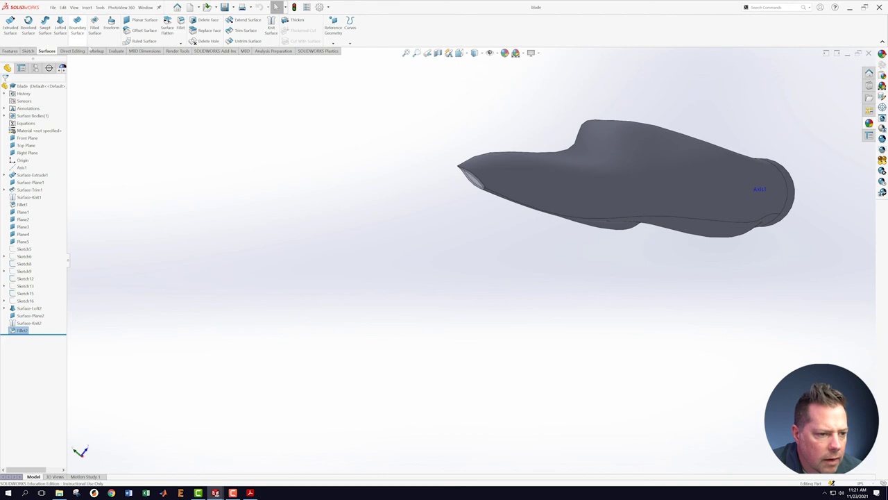
pyautogui.click(115, 52)
pyautogui.click(256, 30)
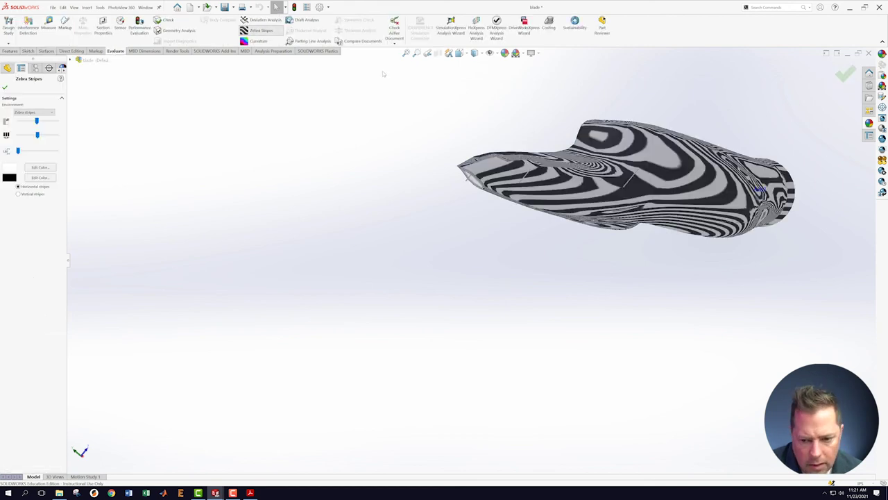
pyautogui.scroll(-4, 644, 252)
pyautogui.press('Return')
pyautogui.moveTo(606, 255)
pyautogui.mouseDown(button='middle')
pyautogui.moveTo(580, 186)
pyautogui.moveTo(609, 229)
pyautogui.moveTo(600, 246)
pyautogui.mouseUp(button='middle')
pyautogui.press('f')
pyautogui.moveTo(667, 244); pyautogui.dragTo(645, 257, button='middle')
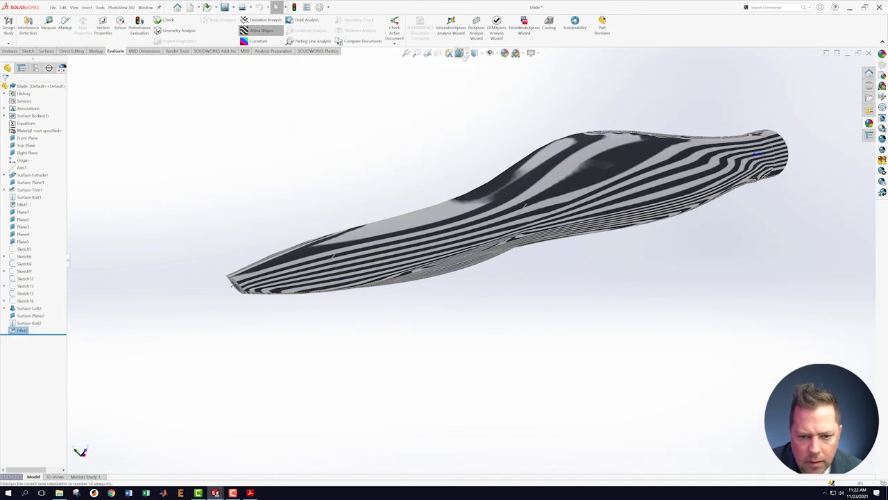
# Display the reference planes and examine how they section the zebra-striped blade along its length.
pyautogui.click(492, 54)
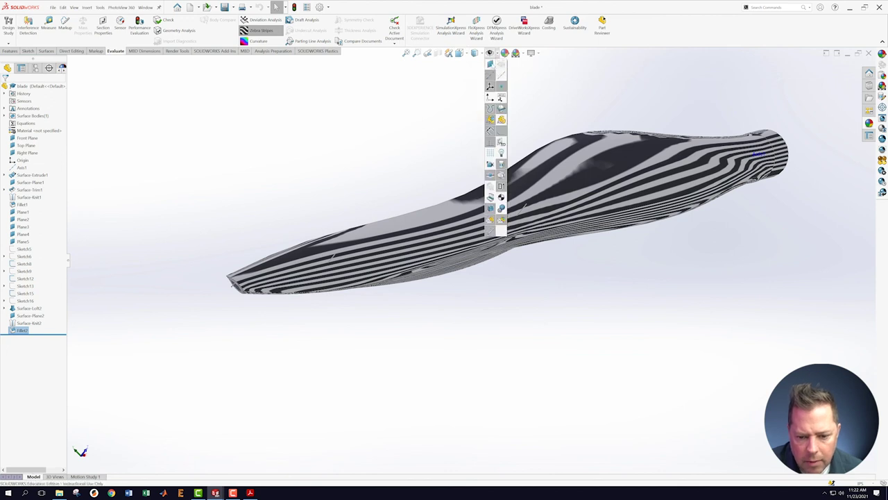
pyautogui.click(490, 63)
pyautogui.moveTo(569, 335); pyautogui.dragTo(520, 305, button='middle')
pyautogui.scroll(3, 555, 284)
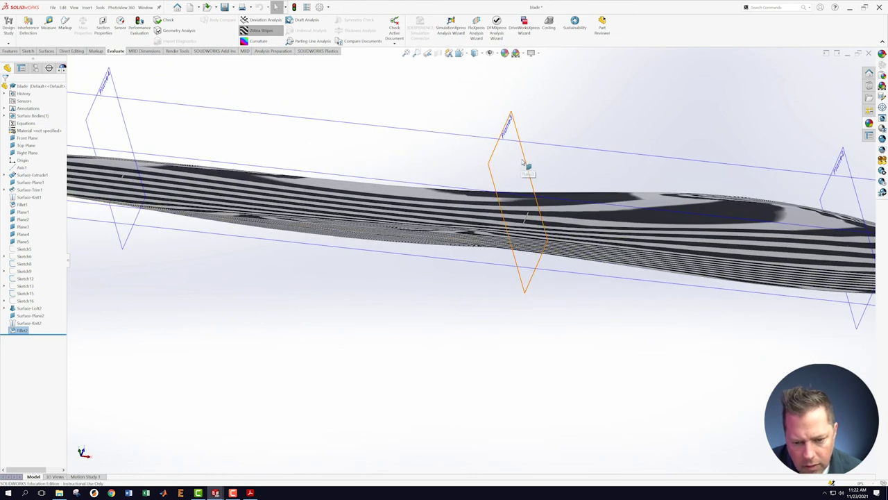
pyautogui.scroll(5, 530, 290)
pyautogui.moveTo(472, 295); pyautogui.dragTo(549, 254, button='middle')
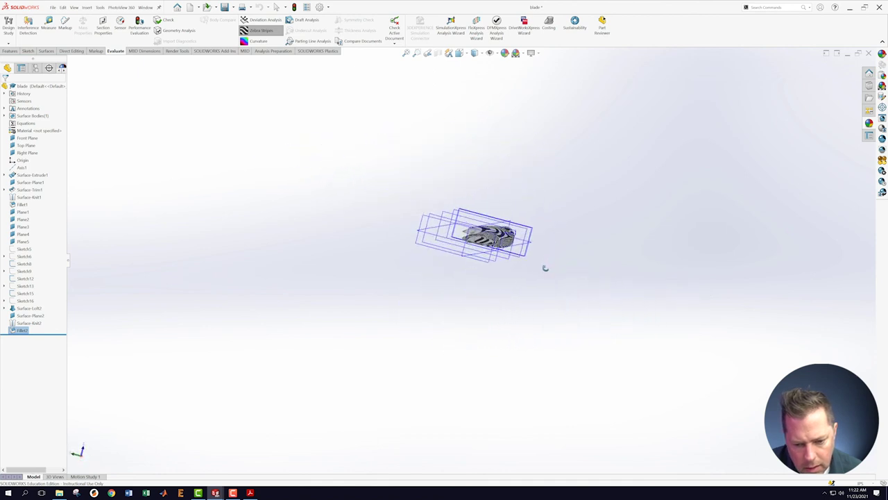
pyautogui.moveTo(542, 273); pyautogui.dragTo(488, 337, button='middle')
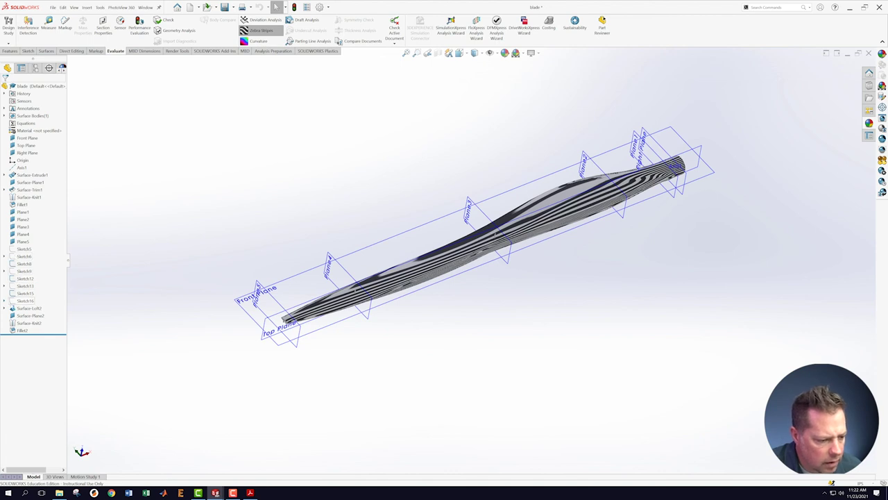
# Open Surface-Loft2's airfoil profile Sketch10 on Plane3 for editing and view it alongside the neighbouring loft profiles.
pyautogui.click(4, 308)
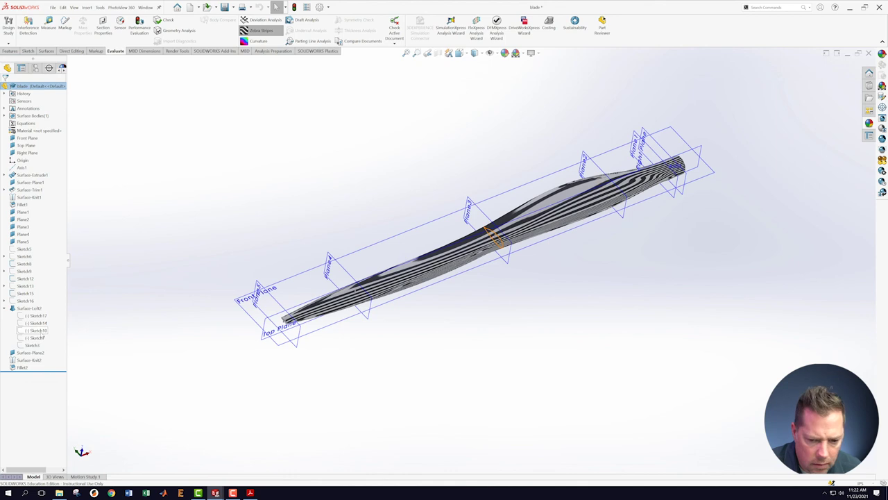
pyautogui.rightClick(39, 331)
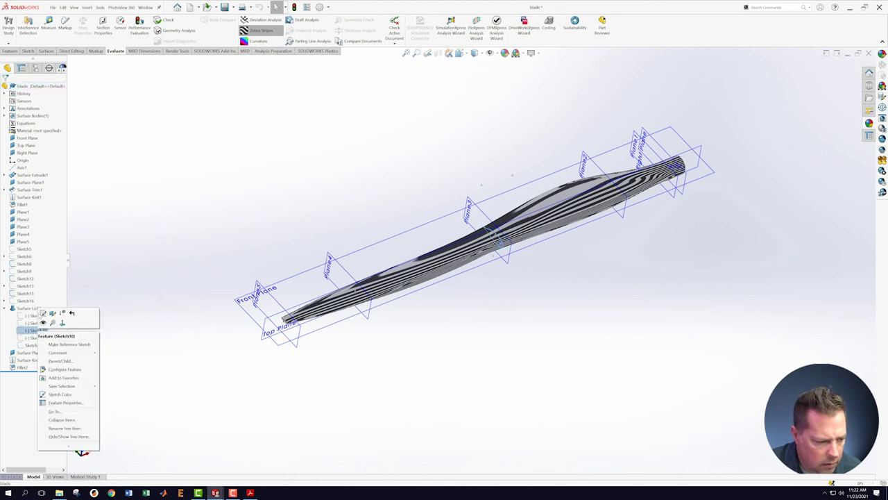
pyautogui.click(42, 316)
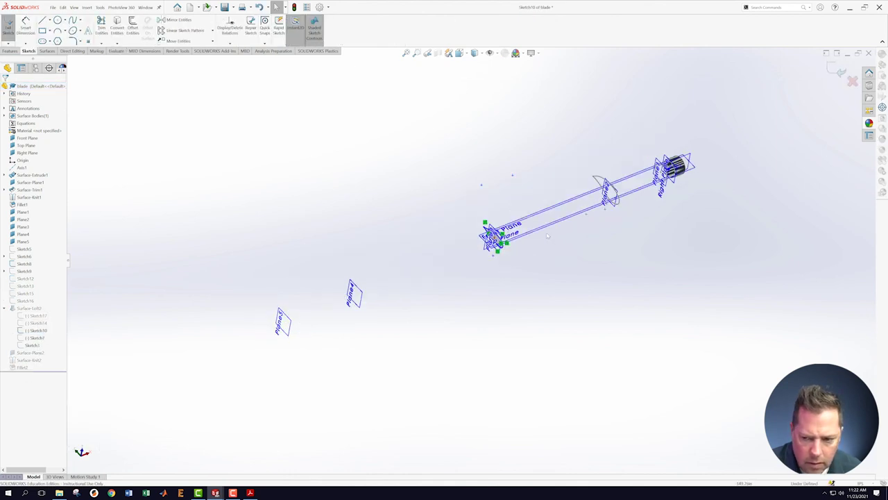
pyautogui.scroll(-5, 513, 242)
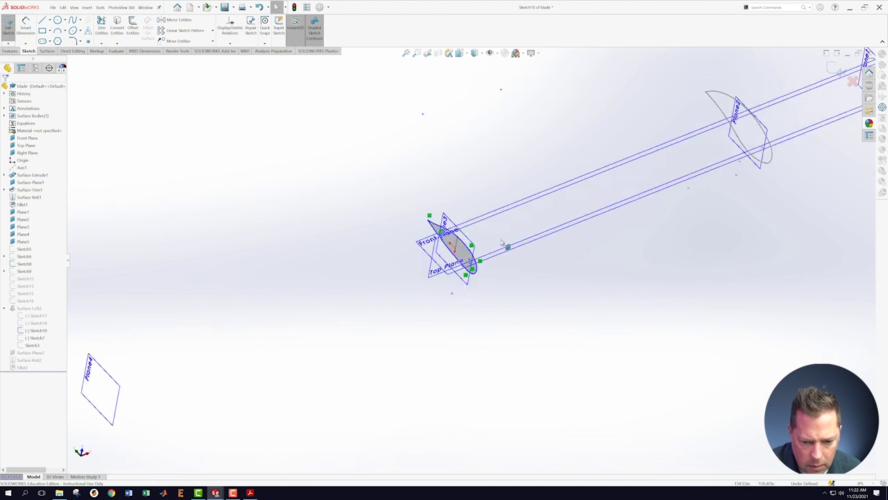
pyautogui.scroll(-3, 500, 242)
pyautogui.moveTo(493, 258); pyautogui.dragTo(521, 240, button='middle')
pyautogui.scroll(3, 652, 207)
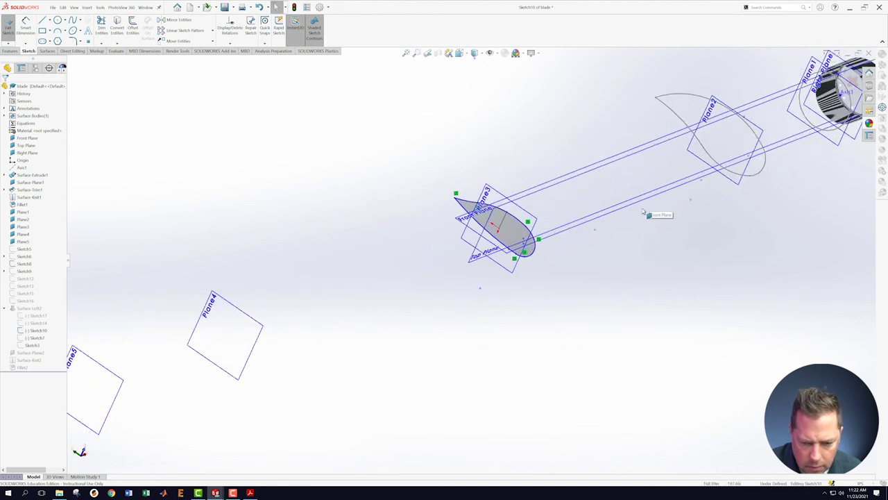
pyautogui.moveTo(643, 211); pyautogui.dragTo(604, 222, button='middle')
pyautogui.scroll(2, 570, 248)
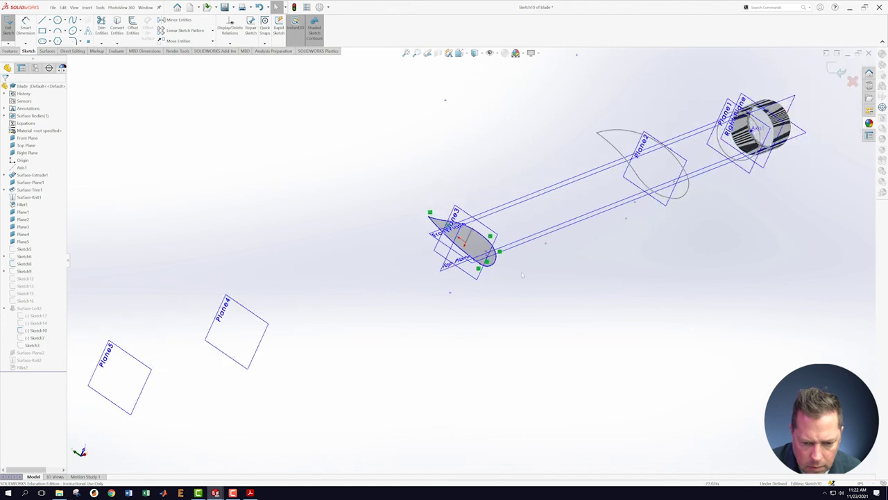
# Examine the rounded nose and lower edge of Sketch10's airfoil profile and its place among the planes, and exit the sketch.
pyautogui.scroll(-8, 523, 274)
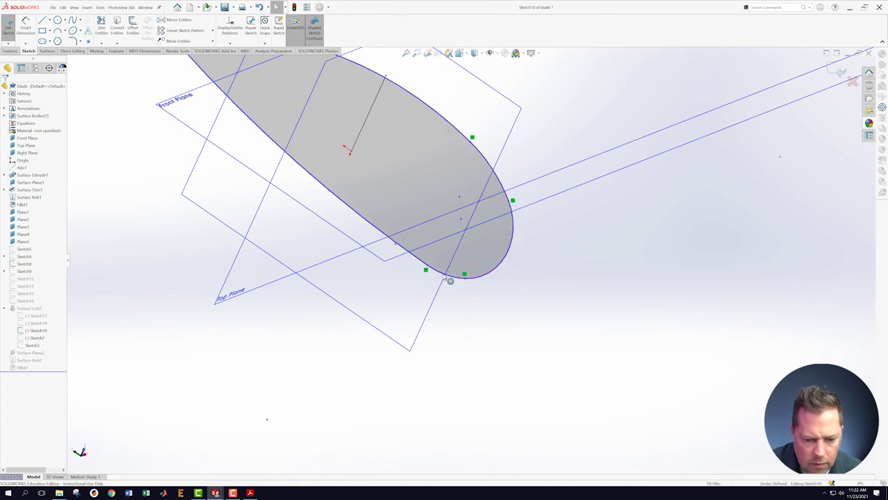
pyautogui.scroll(3, 450, 280)
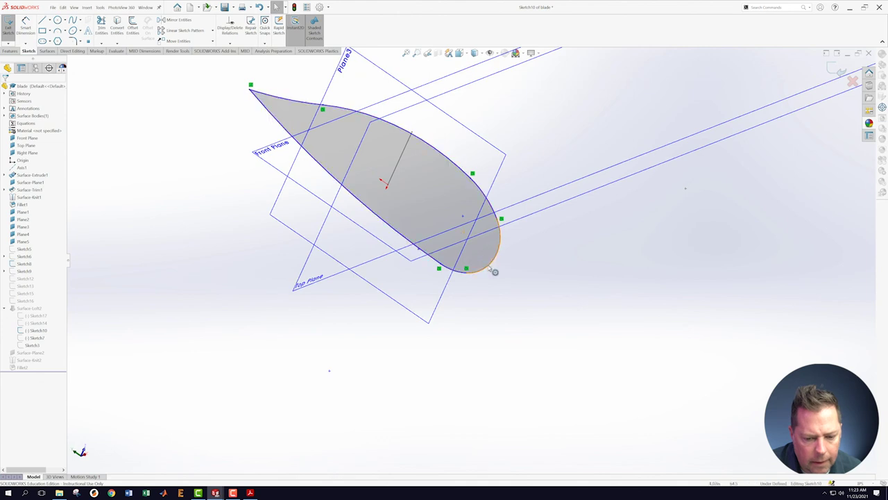
pyautogui.scroll(-3, 472, 275)
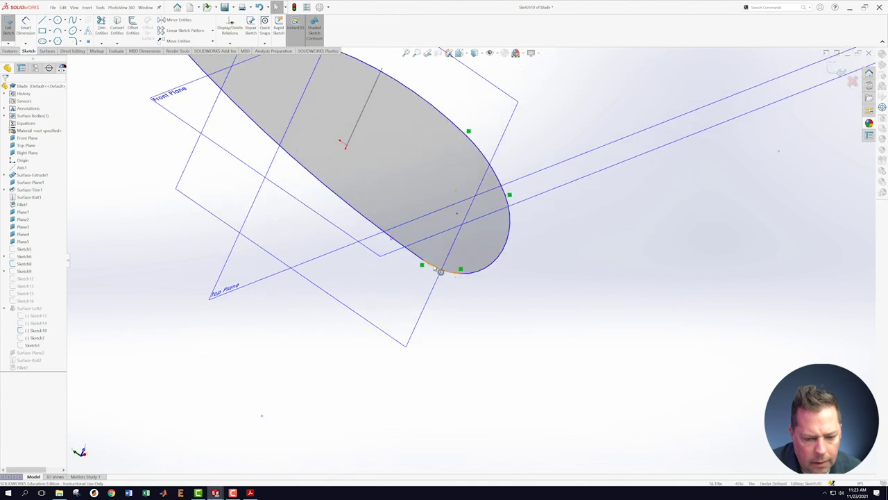
pyautogui.scroll(5, 444, 267)
pyautogui.moveTo(412, 260)
pyautogui.mouseDown(button='middle')
pyautogui.moveTo(407, 254)
pyautogui.moveTo(410, 260)
pyautogui.mouseUp(button='middle')
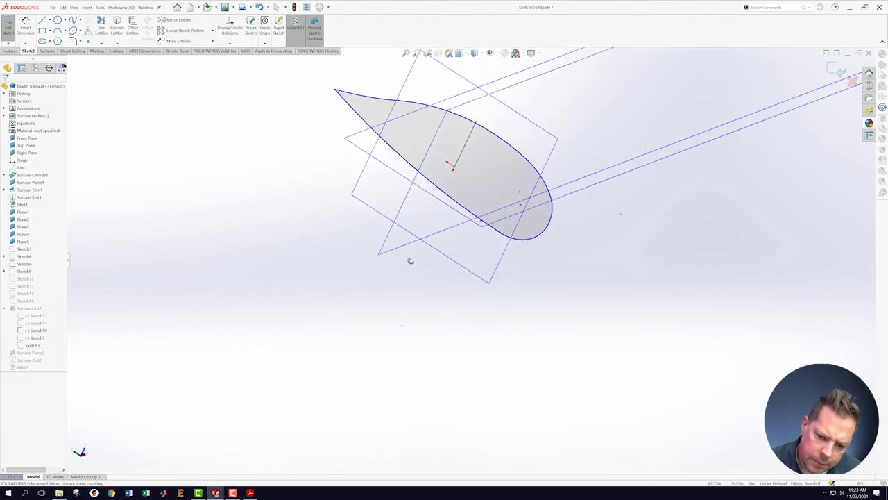
pyautogui.scroll(3, 471, 261)
pyautogui.scroll(3, 578, 230)
pyautogui.moveTo(548, 253)
pyautogui.mouseDown(button='middle')
pyautogui.moveTo(535, 240)
pyautogui.moveTo(478, 232)
pyautogui.moveTo(476, 218)
pyautogui.moveTo(497, 275)
pyautogui.moveTo(486, 287)
pyautogui.moveTo(479, 277)
pyautogui.mouseUp(button='middle')
pyautogui.scroll(5, 476, 260)
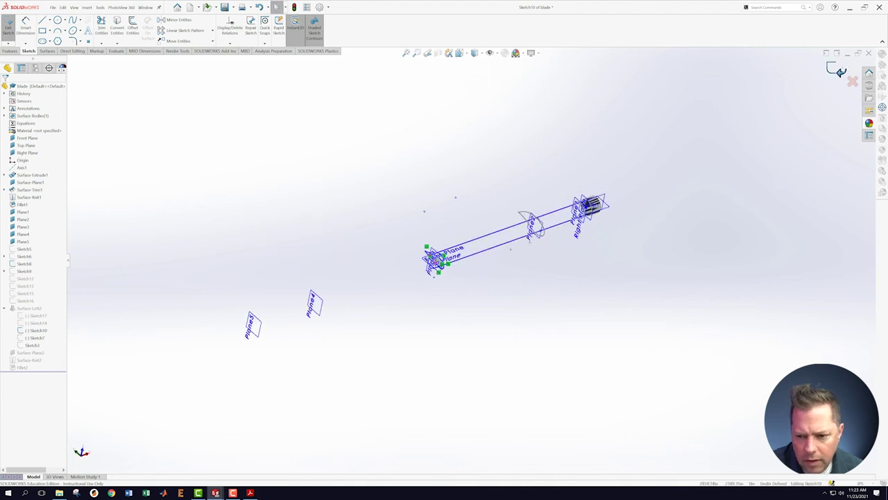
pyautogui.click(838, 71)
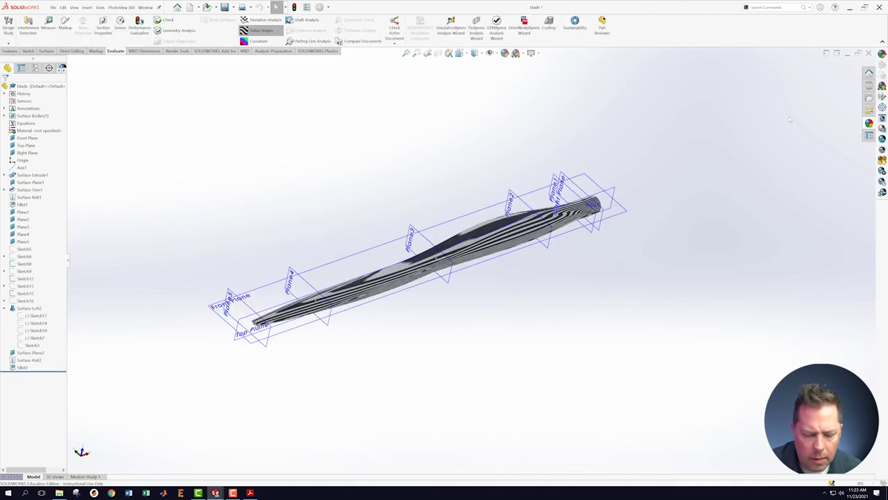
# Suppress Surface-Loft2 and roll the feature history back to directly below it.
pyautogui.moveTo(392, 318); pyautogui.dragTo(416, 314, button='middle')
pyautogui.scroll(-2, 417, 300)
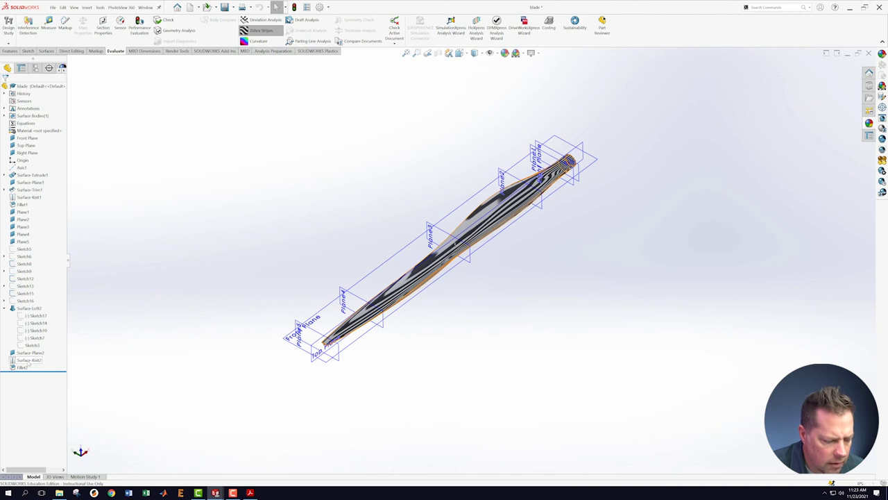
pyautogui.rightClick(29, 363)
pyautogui.click(138, 317)
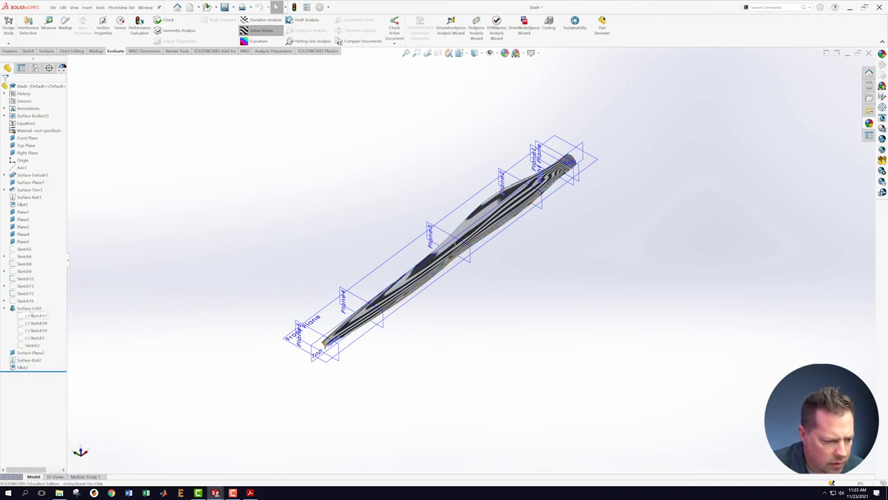
pyautogui.rightClick(28, 310)
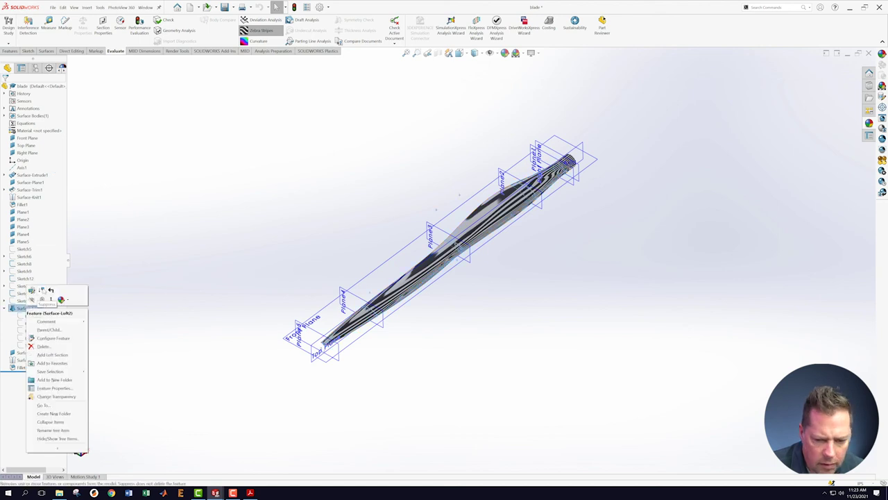
pyautogui.click(42, 299)
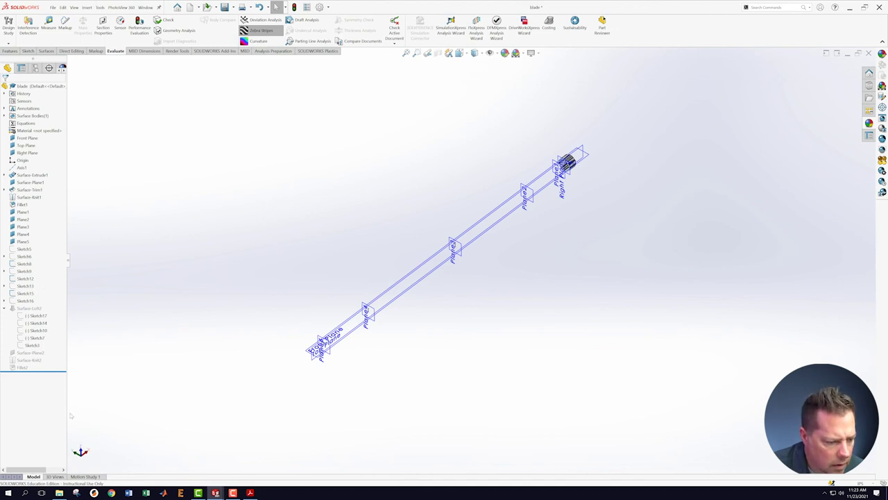
pyautogui.moveTo(48, 371); pyautogui.dragTo(48, 348)
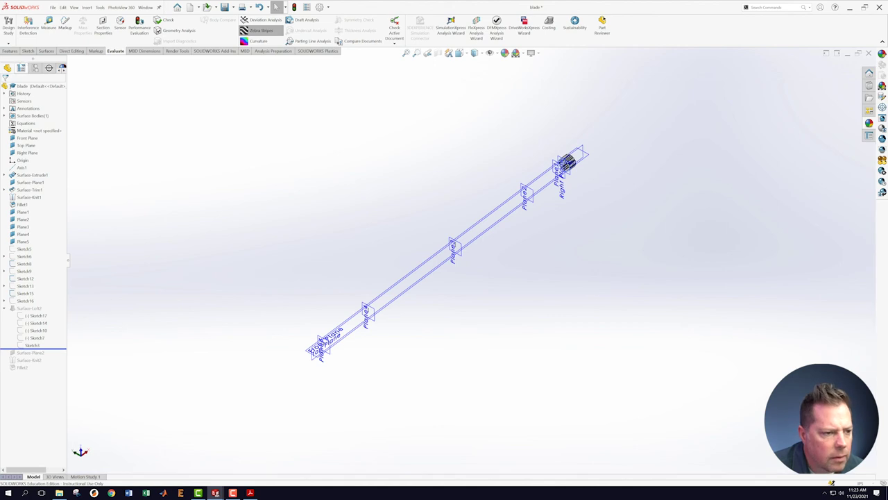
# Start a new lofted surface and expand Surface-Loft2 in the feature tree to make its profile sketches selectable.
pyautogui.click(46, 51)
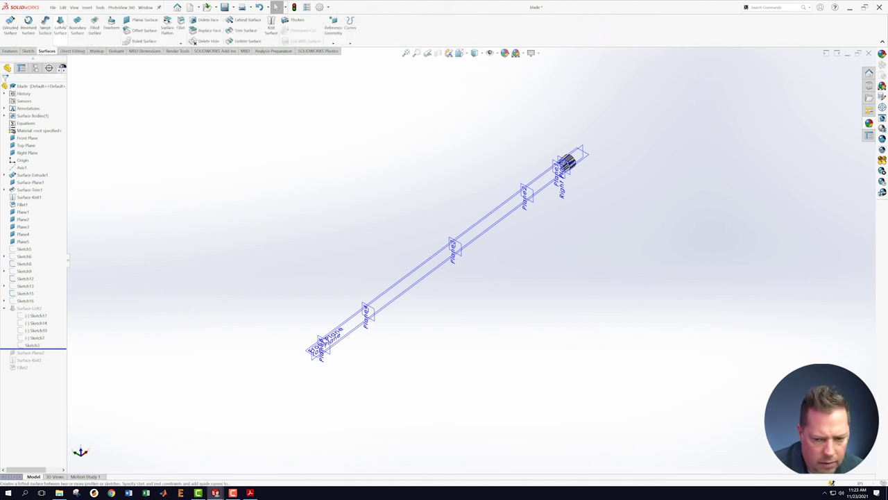
pyautogui.click(60, 28)
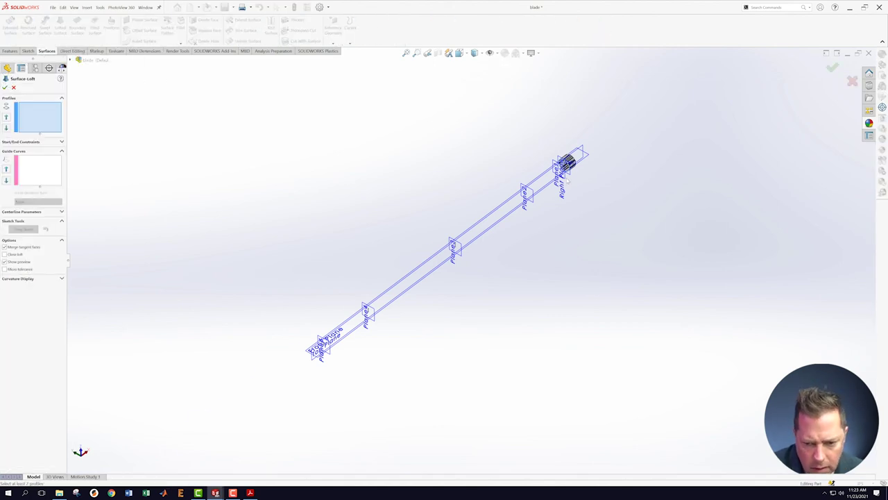
pyautogui.scroll(-3, 567, 179)
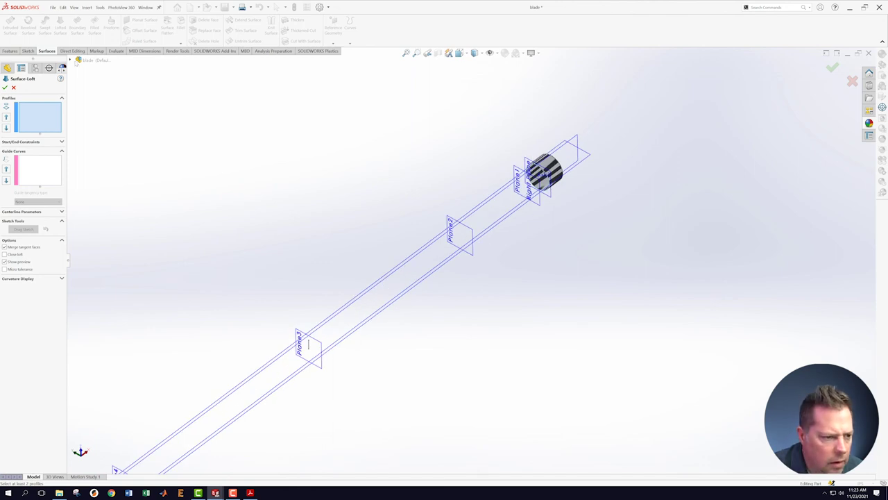
pyautogui.click(495, 53)
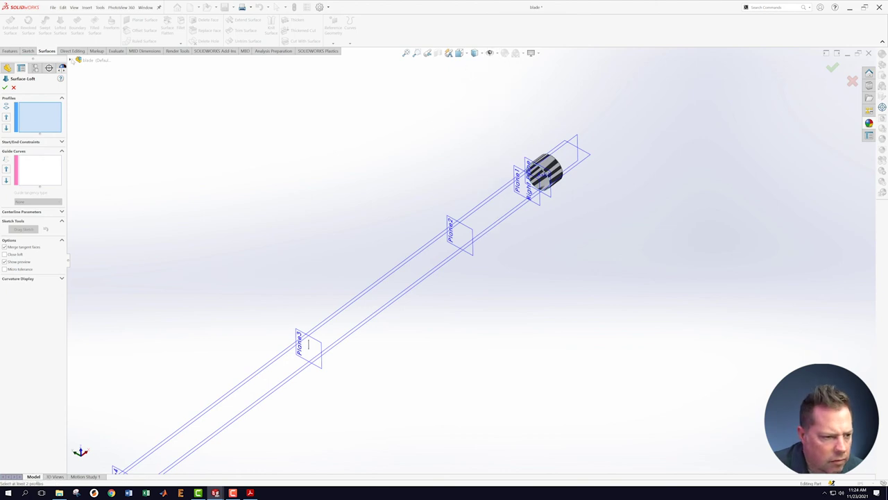
pyautogui.click(70, 59)
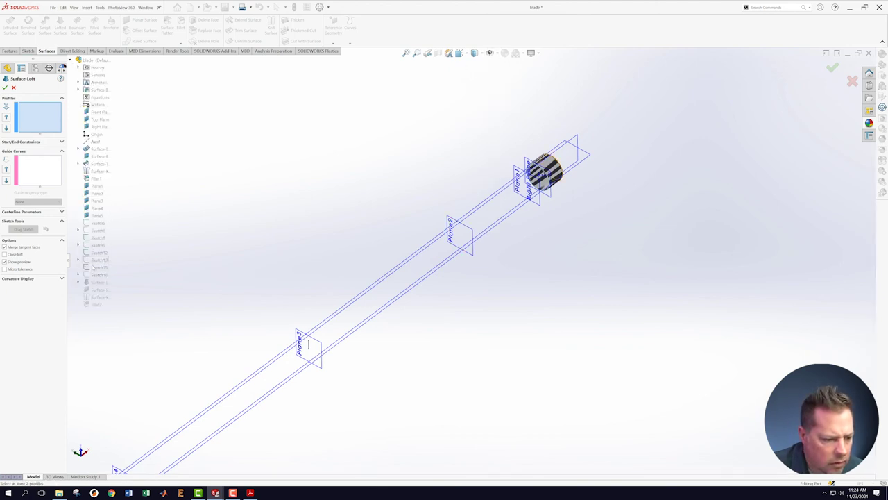
pyautogui.click(78, 282)
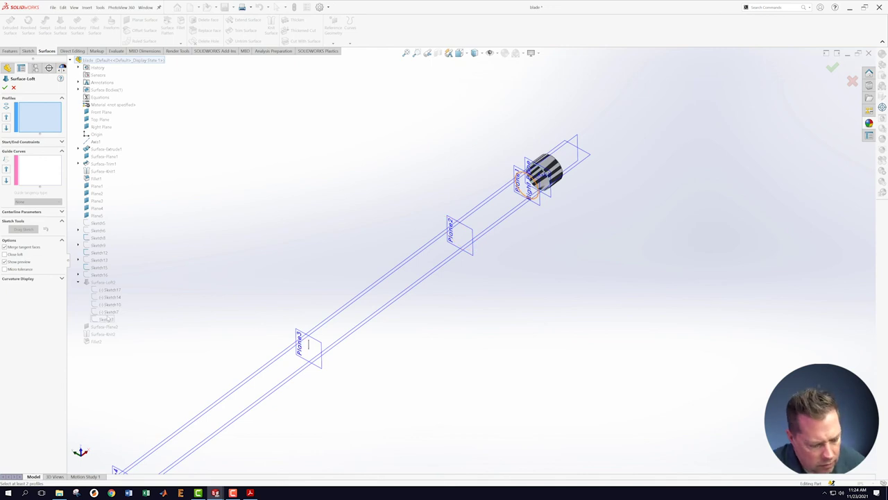
# Try to loft a surface through Sketch3, Sketch7, Sketch10, Sketch14 and Sketch17 and inspect how the profiles connect.
pyautogui.click(106, 319)
pyautogui.click(104, 297)
pyautogui.click(107, 311)
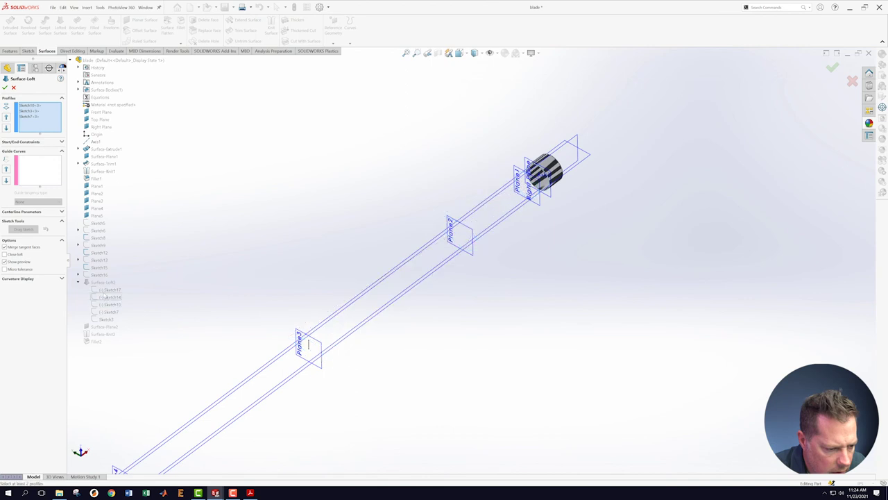
pyautogui.click(109, 304)
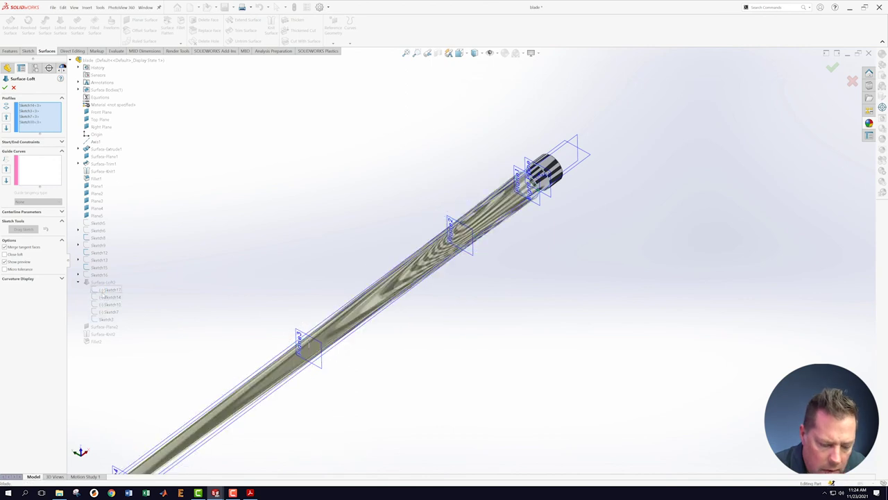
pyautogui.click(105, 290)
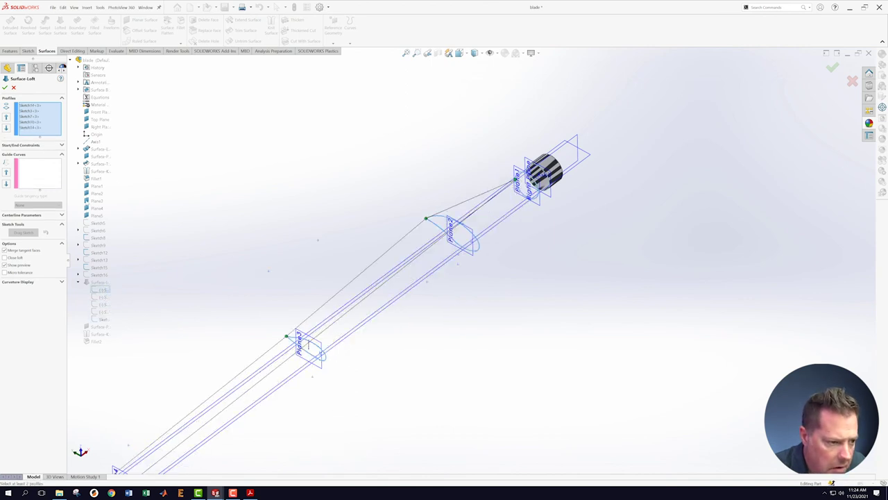
pyautogui.scroll(3, 471, 261)
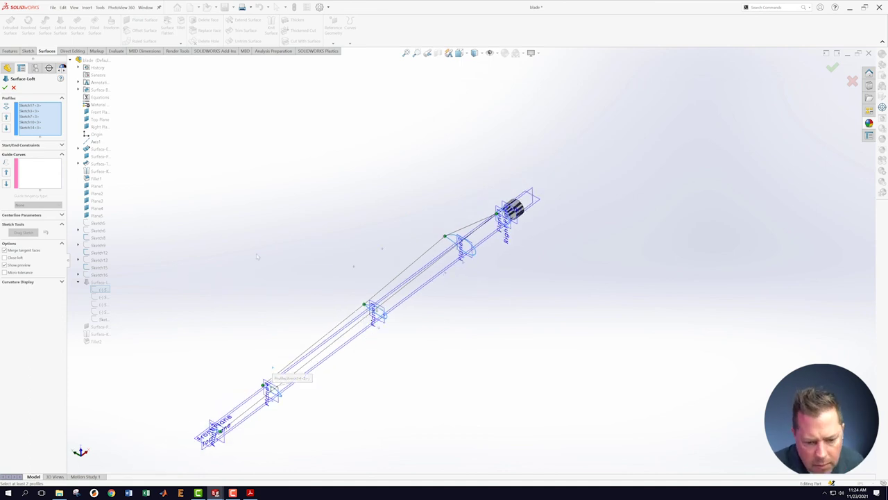
pyautogui.scroll(-4, 257, 431)
pyautogui.scroll(-2, 264, 386)
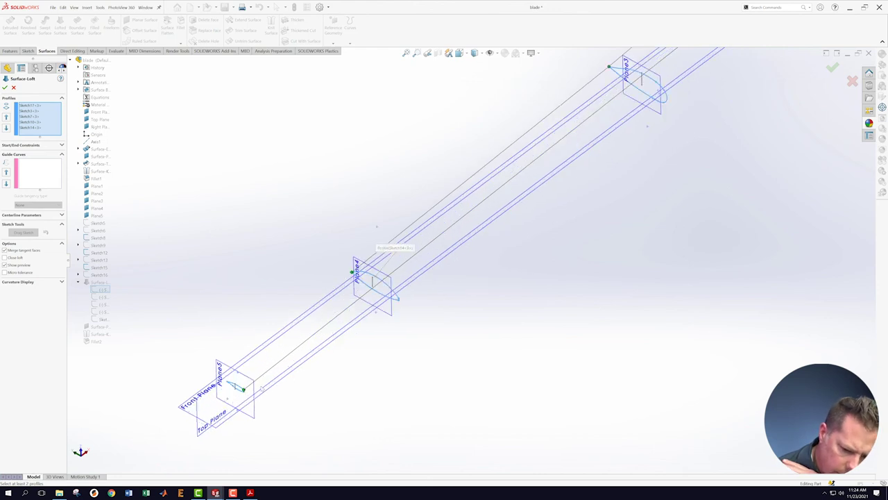
pyautogui.scroll(4, 469, 258)
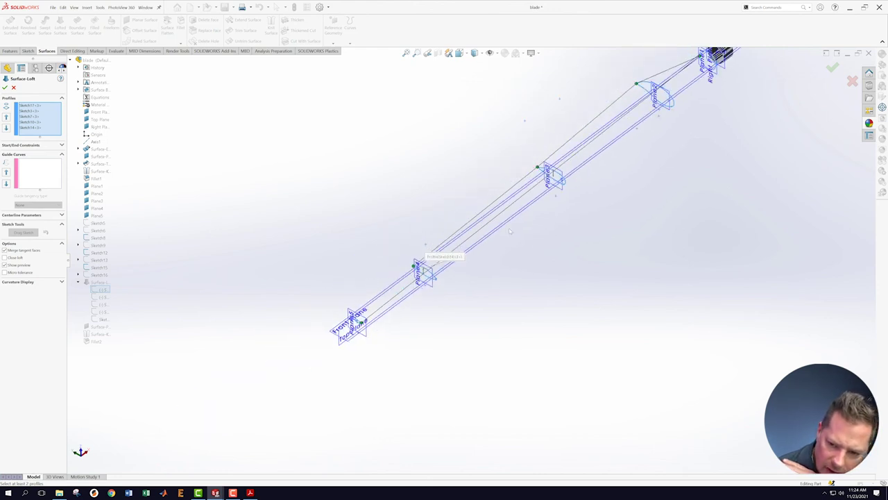
# Remove all the selected profiles from the new surface loft.
pyautogui.rightClick(54, 111)
pyautogui.click(66, 124)
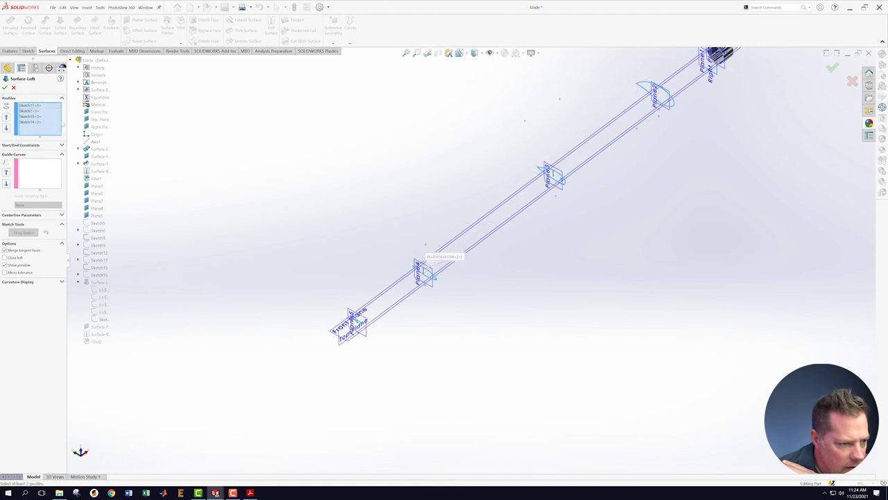
pyautogui.click(43, 117)
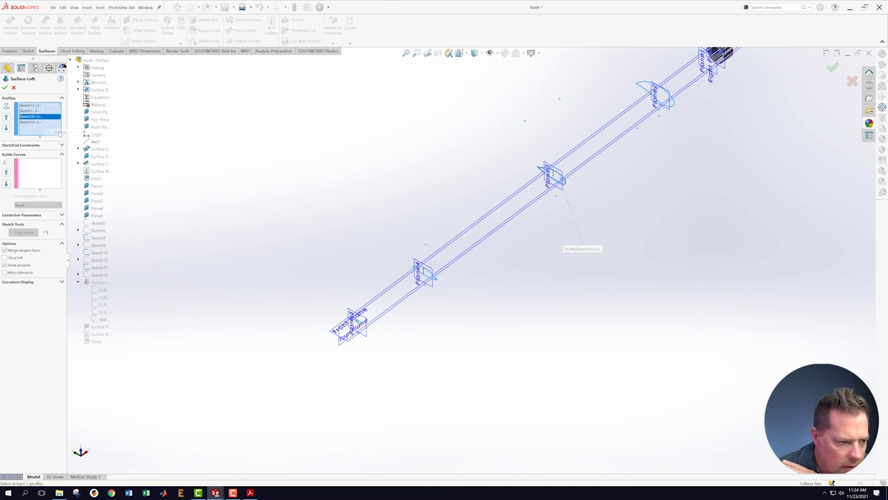
pyautogui.rightClick(50, 125)
pyautogui.click(76, 137)
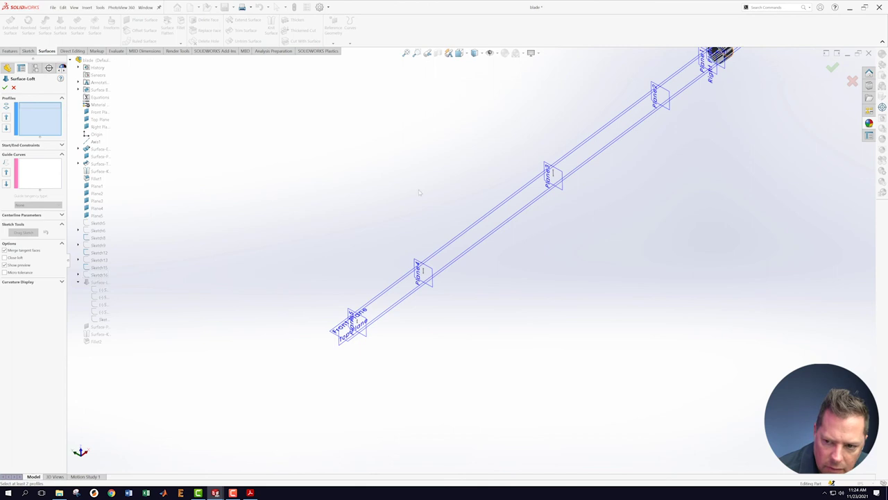
# Select the loft profiles in order from root to tip: Sketch1, Sketch3, Sketch7, Sketch10, Sketch14 and Sketch17.
pyautogui.scroll(3, 479, 229)
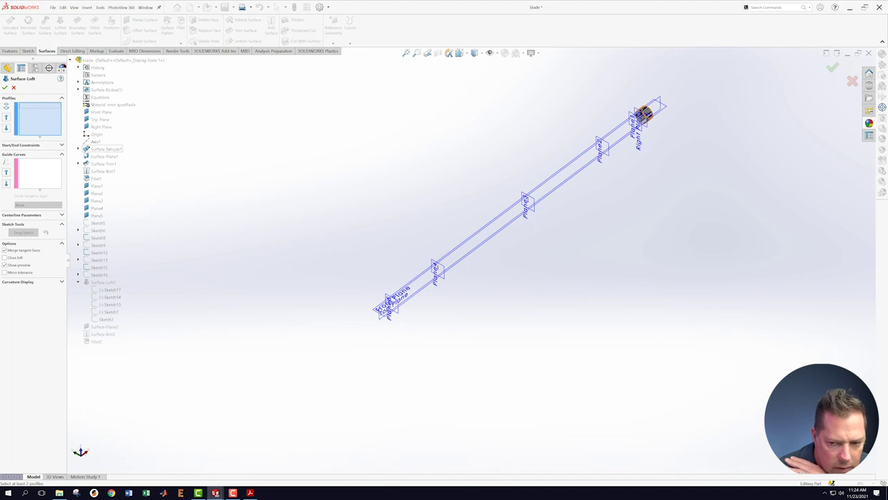
pyautogui.click(78, 149)
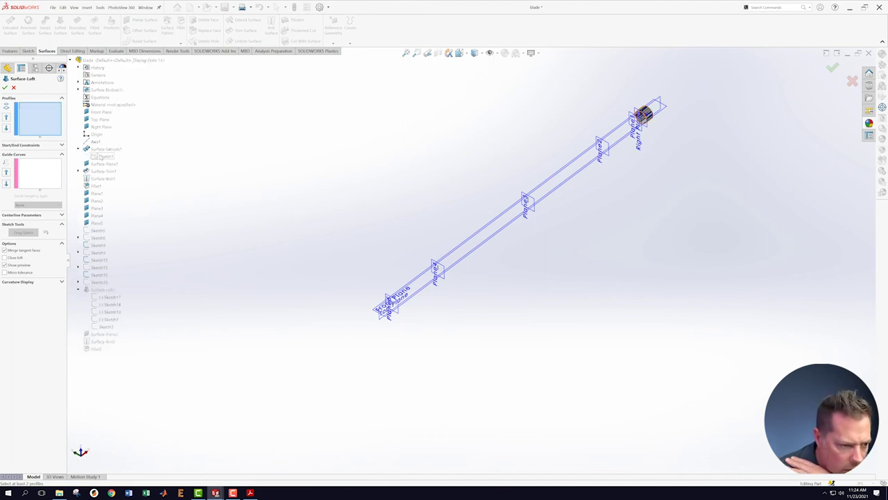
pyautogui.click(101, 157)
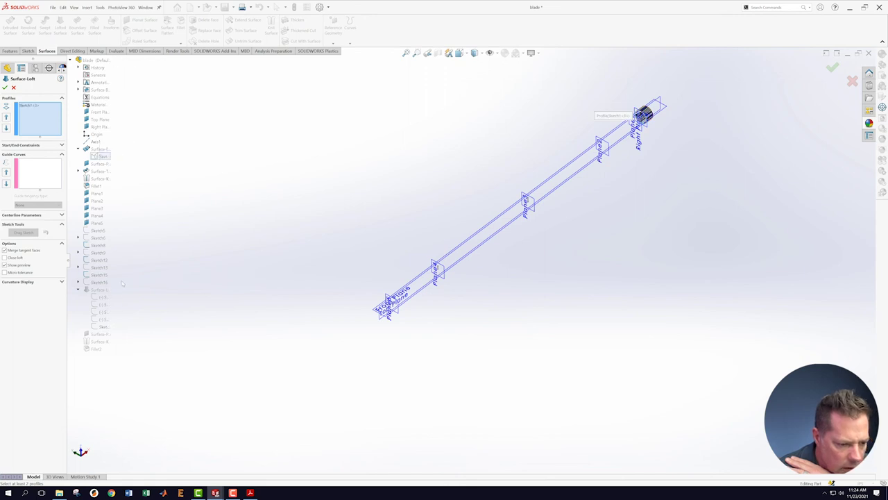
pyautogui.click(104, 326)
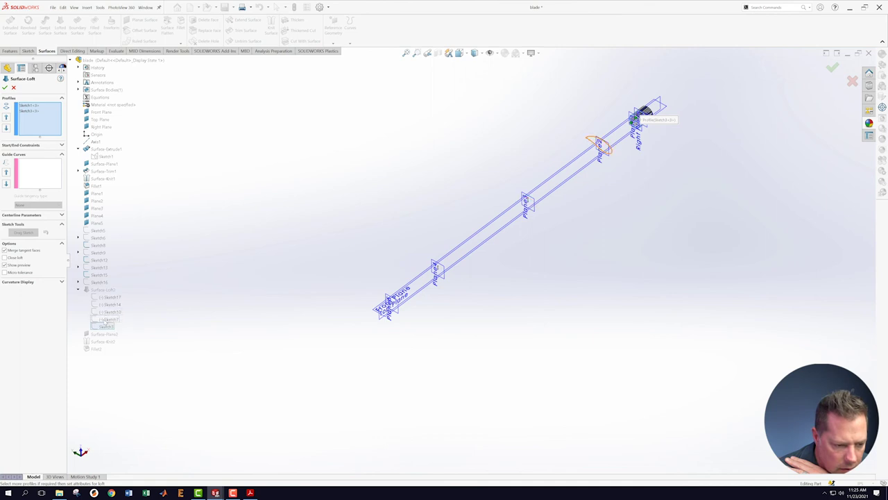
pyautogui.click(104, 319)
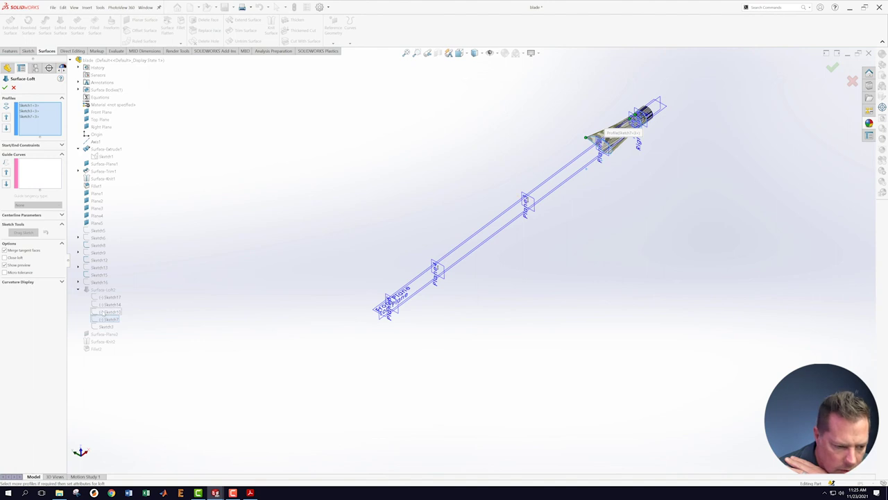
pyautogui.click(109, 312)
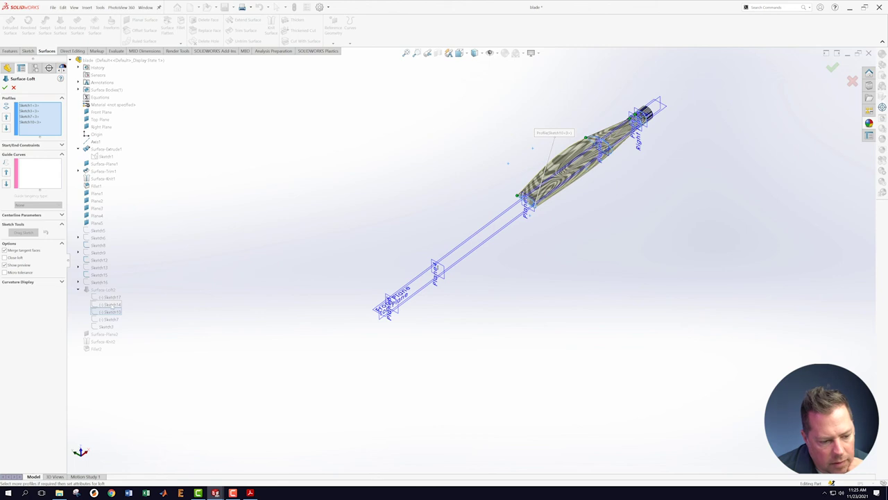
pyautogui.click(108, 303)
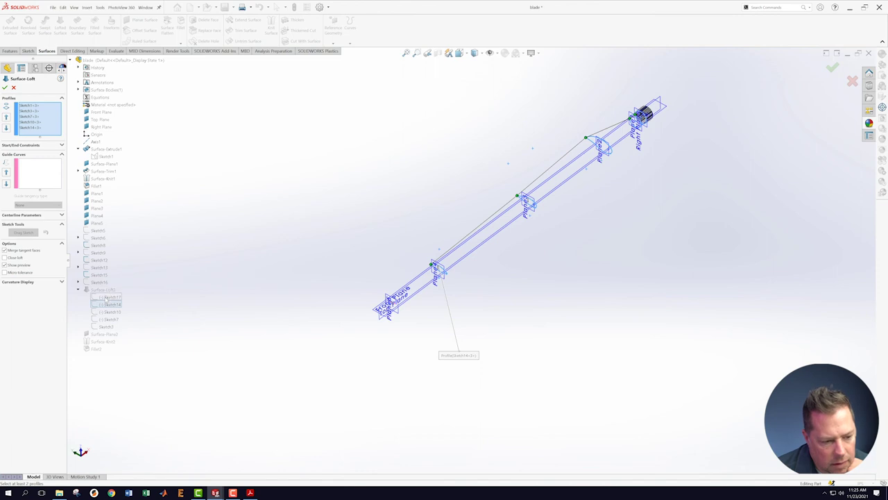
pyautogui.click(106, 297)
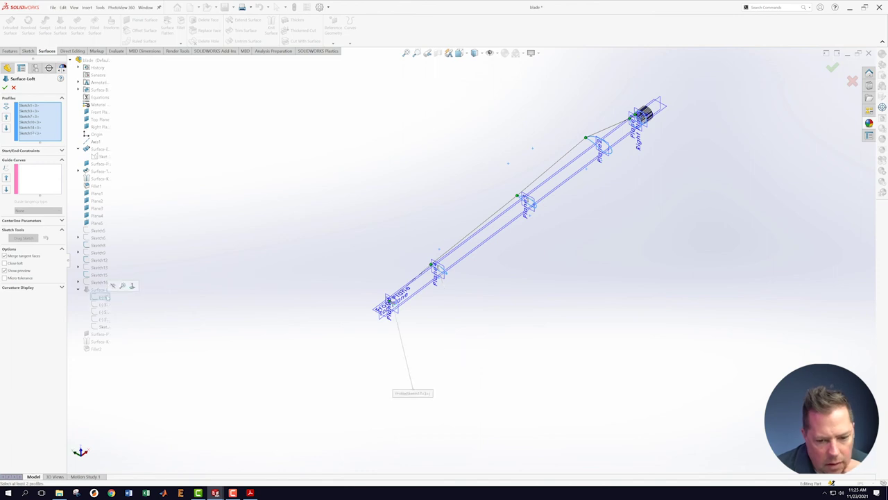
pyautogui.scroll(3, 545, 201)
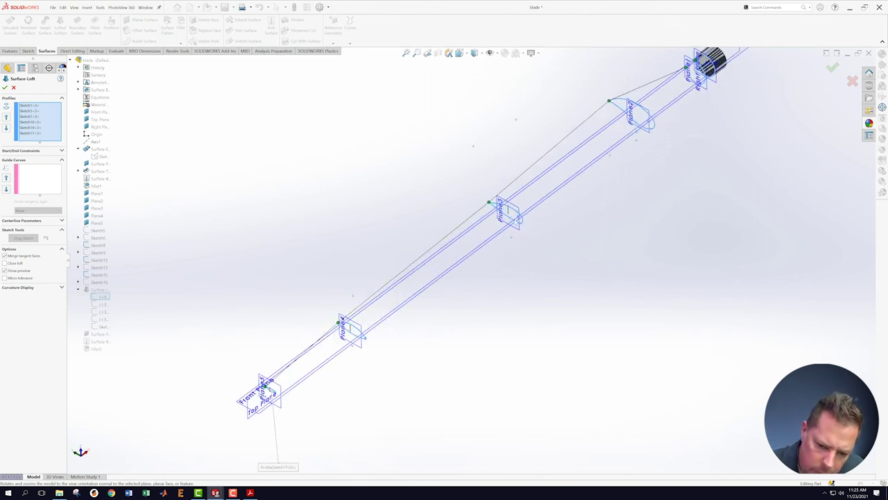
# Inspect how the profiles connect along the blade and check the start constraint options for the loft.
pyautogui.scroll(3, 278, 396)
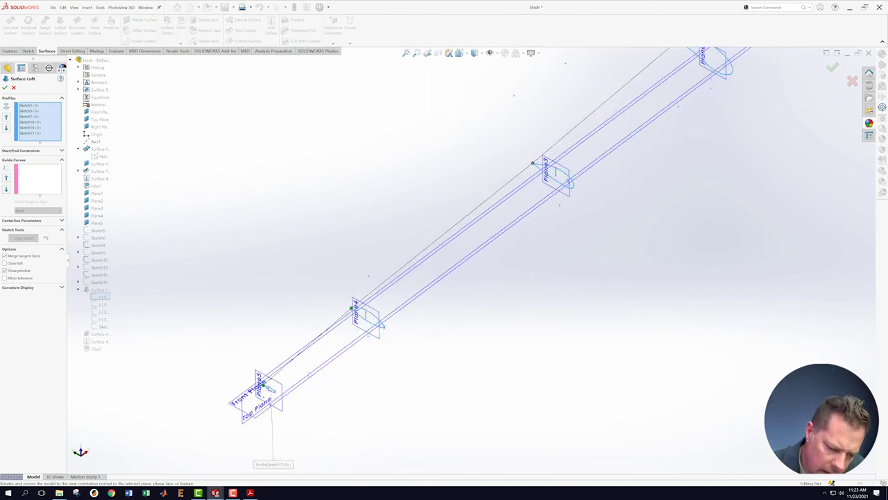
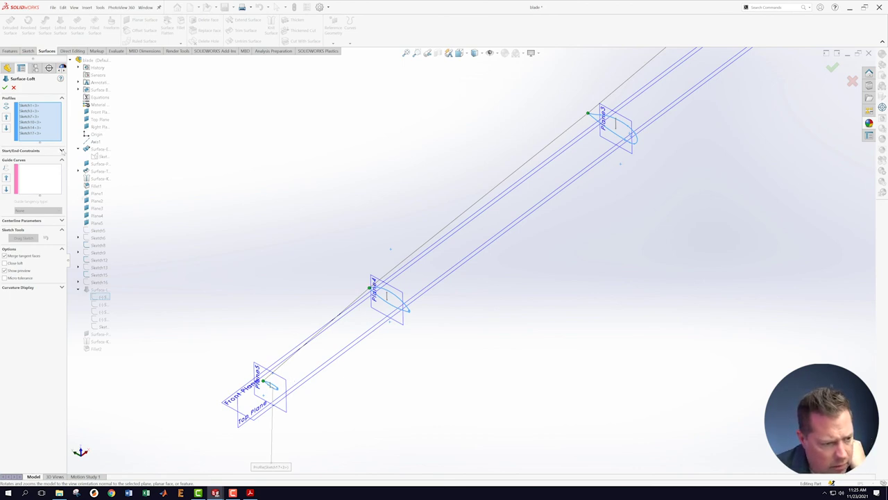
pyautogui.click(61, 150)
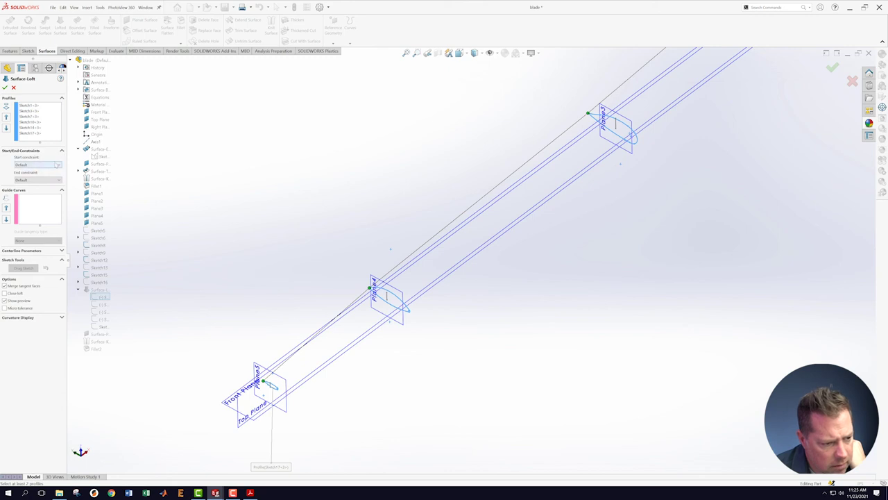
pyautogui.click(59, 165)
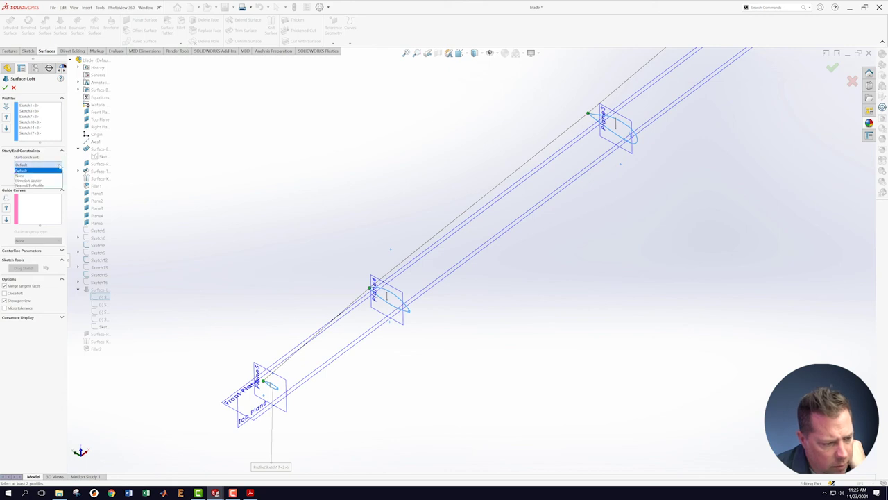
pyautogui.click(10, 175)
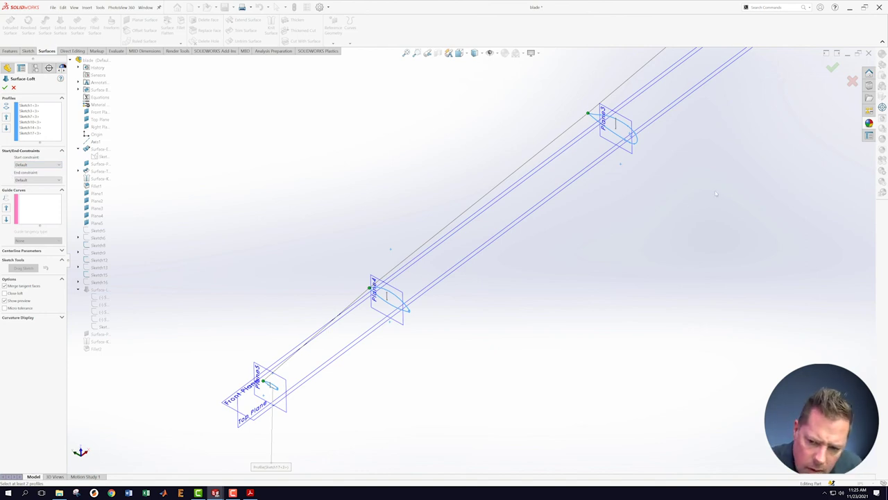
pyautogui.scroll(5, 688, 202)
pyautogui.scroll(-2, 723, 88)
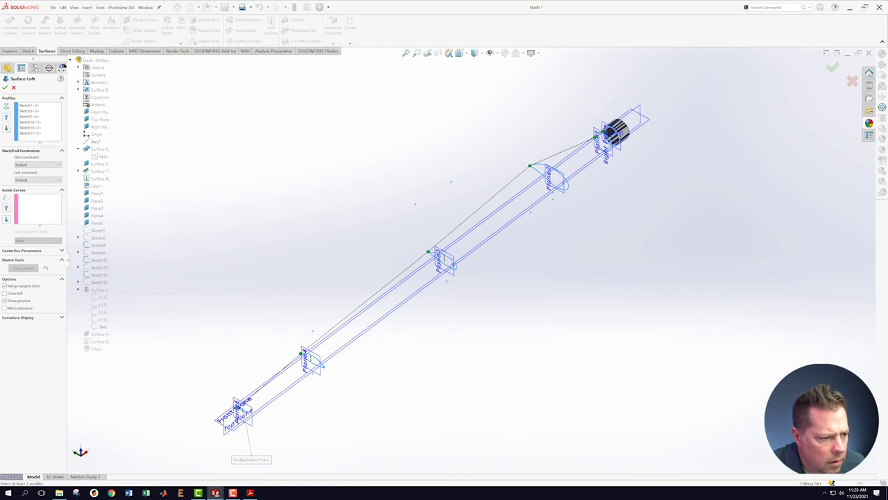
# Clear the loft profiles, reselect them from tip to root as Sketch17, Sketch14, Sketch10, Sketch7, Sketch3 and Sketch1, and create the surface.
pyautogui.rightClick(45, 117)
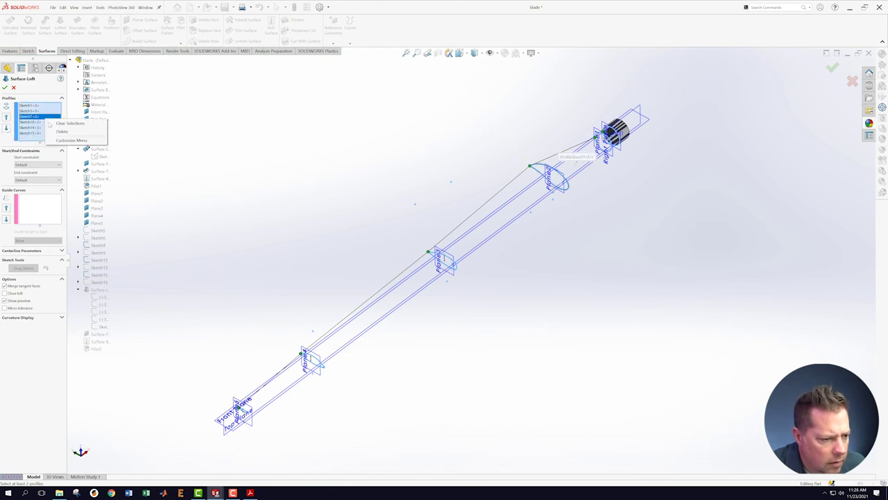
pyautogui.click(65, 123)
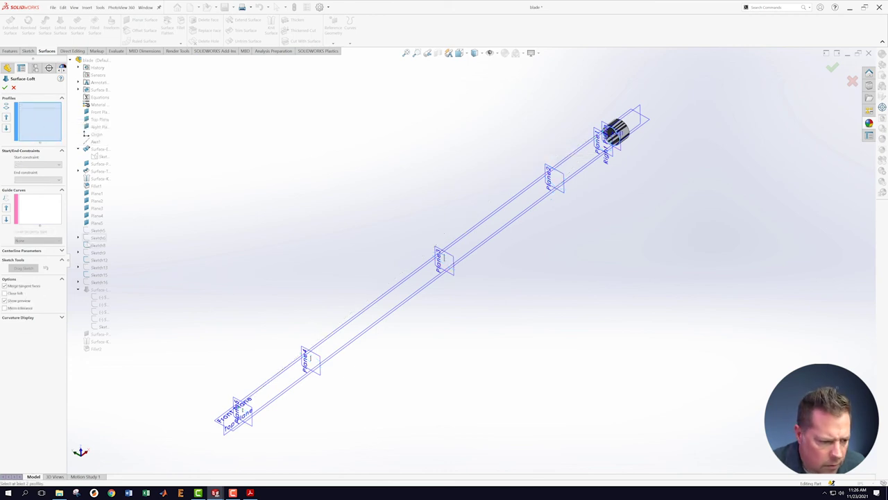
pyautogui.click(108, 297)
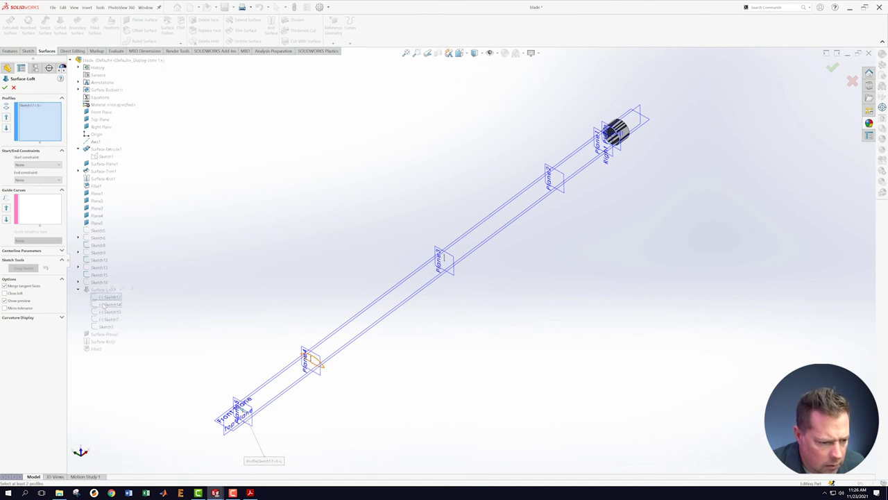
pyautogui.click(104, 305)
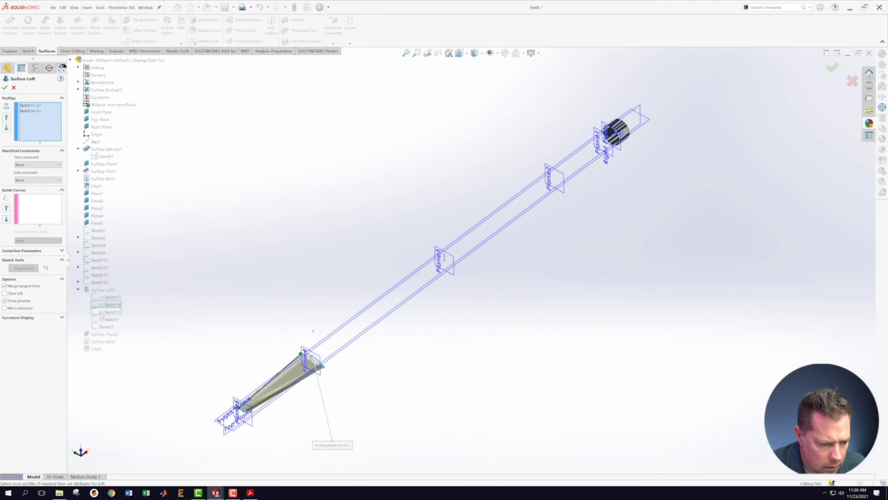
pyautogui.click(103, 312)
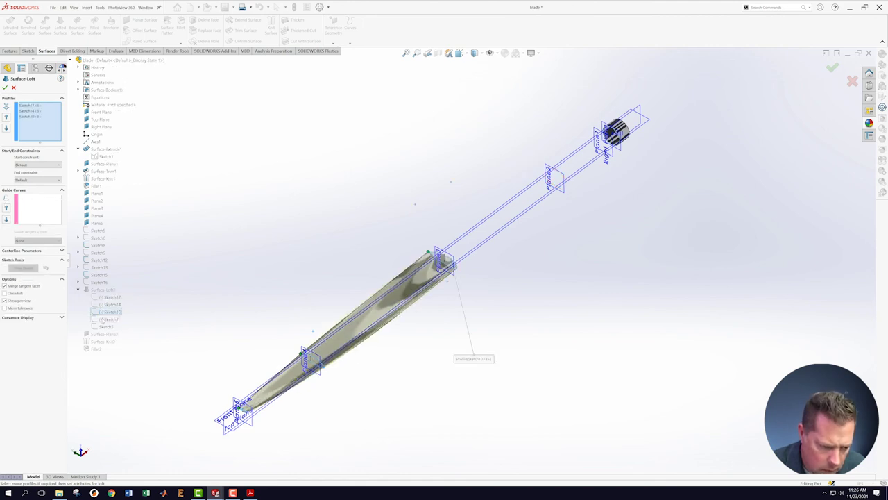
pyautogui.click(102, 319)
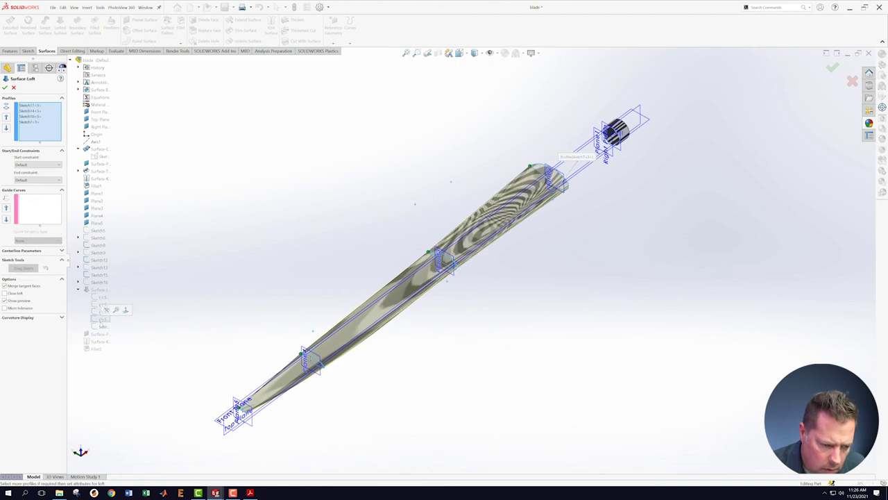
pyautogui.click(100, 327)
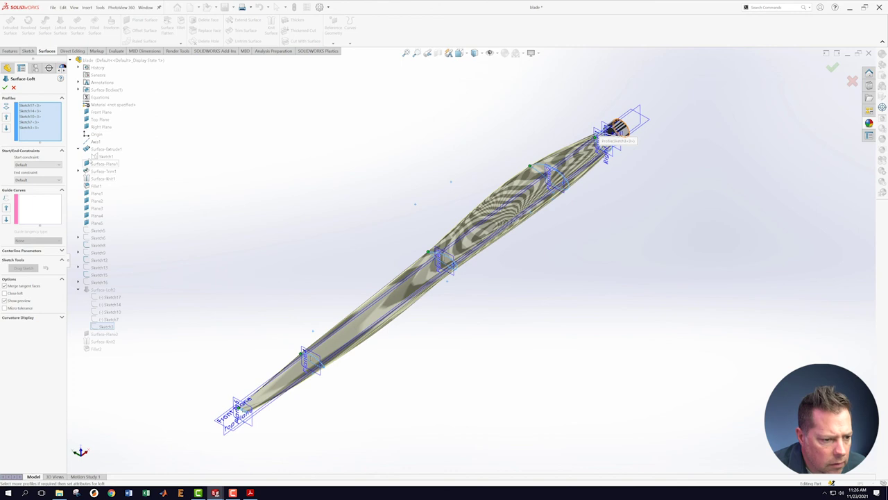
pyautogui.click(97, 156)
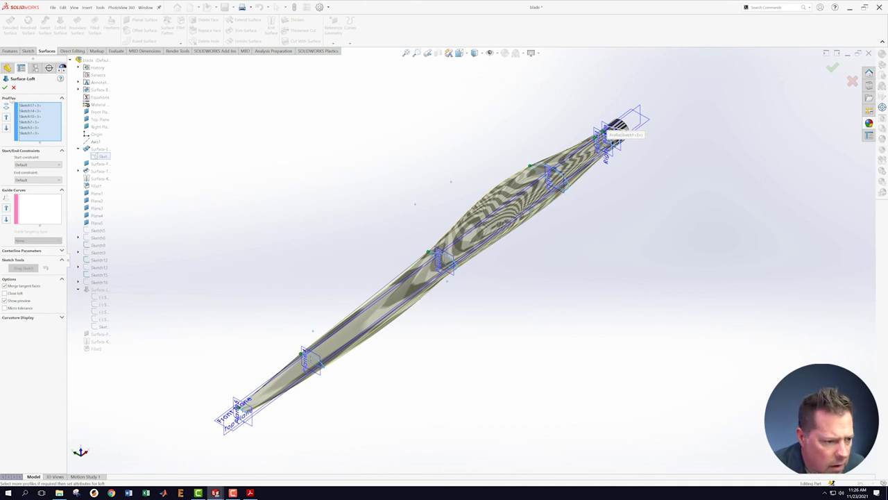
pyautogui.click(5, 87)
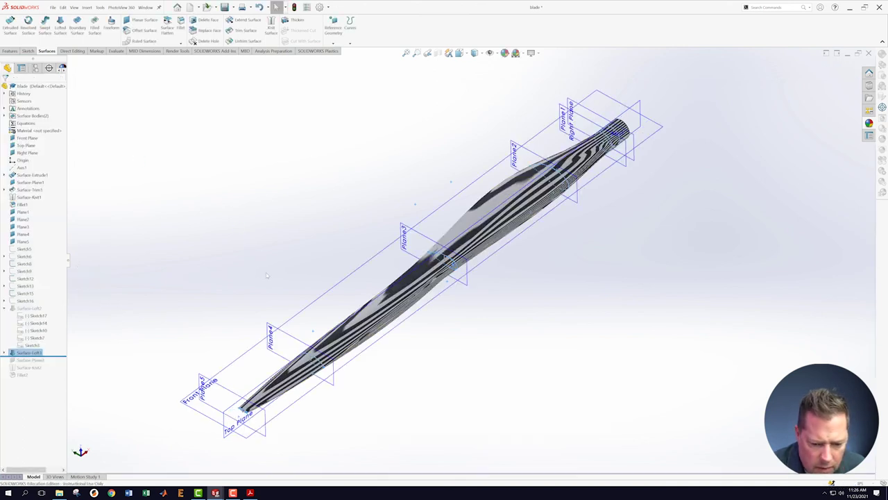
# Turn off the zebra stripes and examine the lofted blade's shape along its length and end-on from the tip.
pyautogui.moveTo(254, 268); pyautogui.dragTo(284, 285, button='middle')
pyautogui.scroll(-2, 439, 354)
pyautogui.moveTo(472, 300); pyautogui.dragTo(416, 166, button='middle')
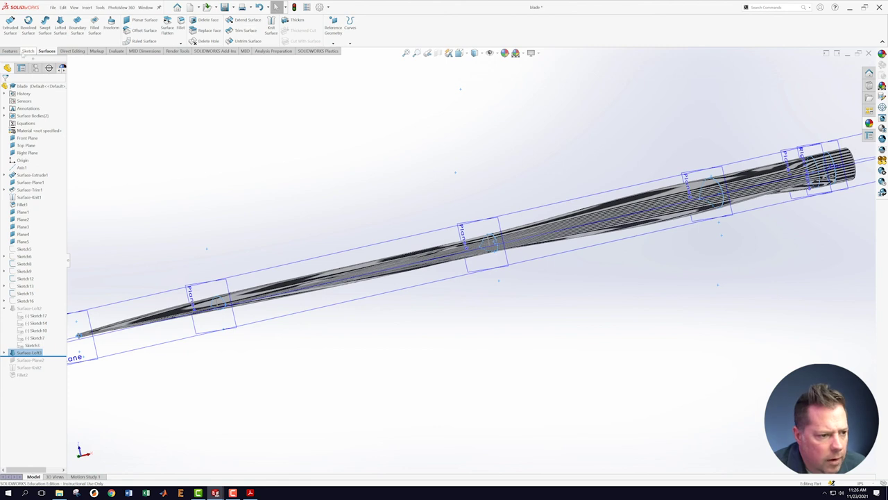
pyautogui.click(116, 51)
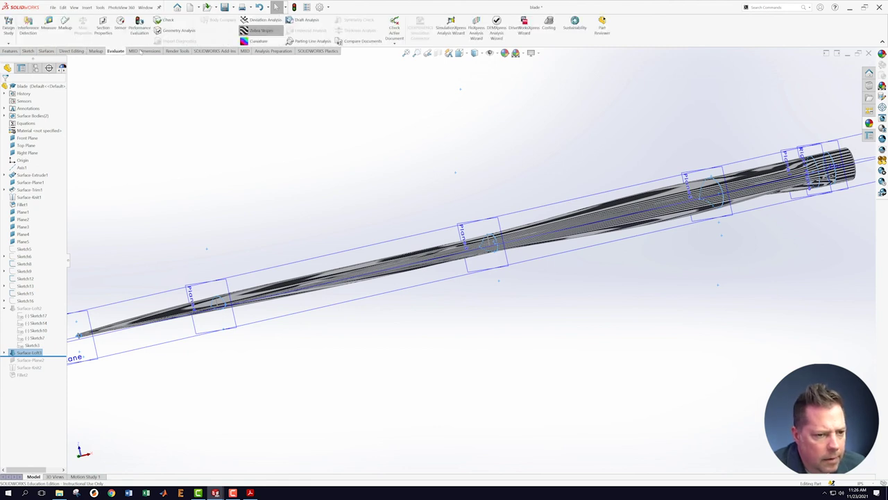
pyautogui.click(260, 31)
pyautogui.moveTo(274, 217); pyautogui.dragTo(510, 262, button='middle')
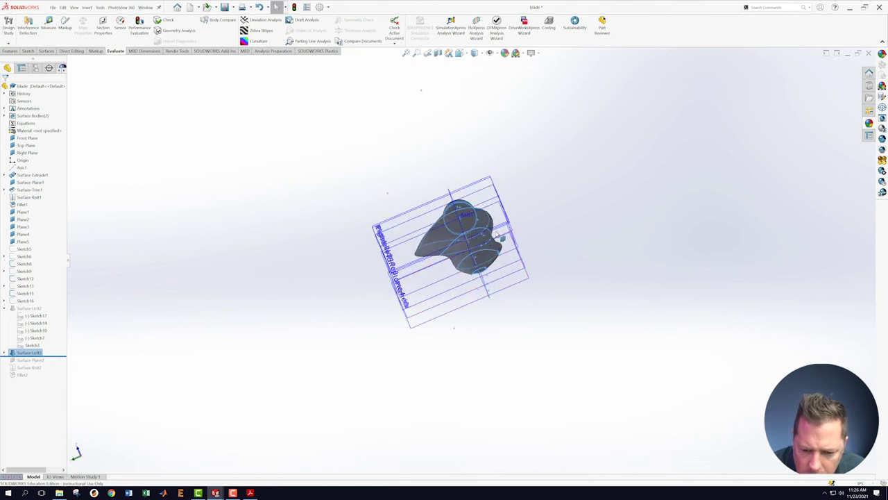
pyautogui.scroll(-10, 503, 238)
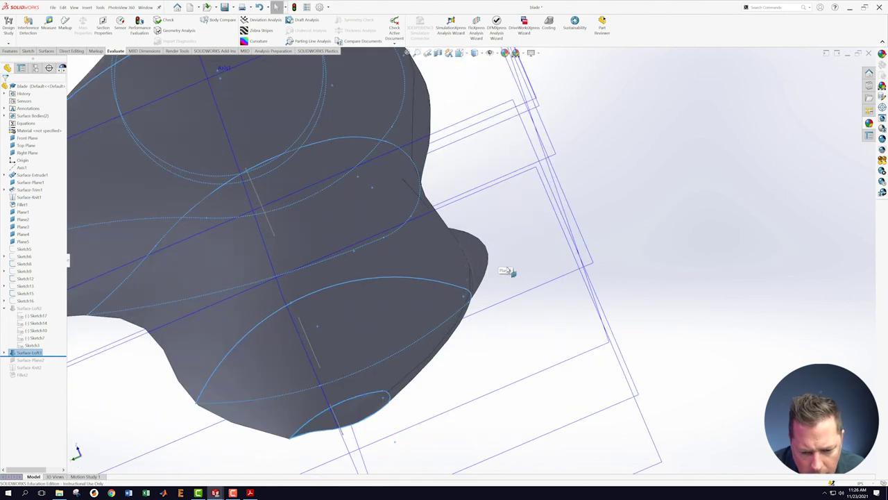
pyautogui.moveTo(633, 220); pyautogui.dragTo(458, 295, button='middle')
pyautogui.scroll(-5, 461, 294)
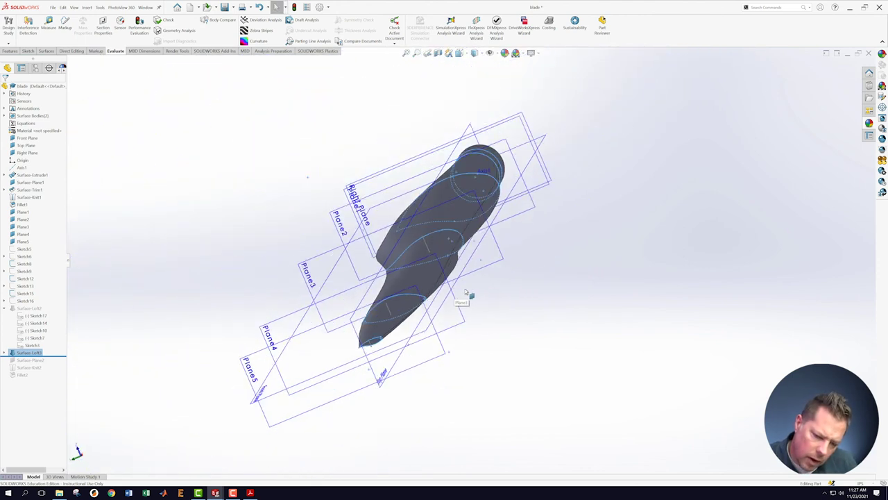
pyautogui.moveTo(542, 292); pyautogui.dragTo(635, 228, button='middle')
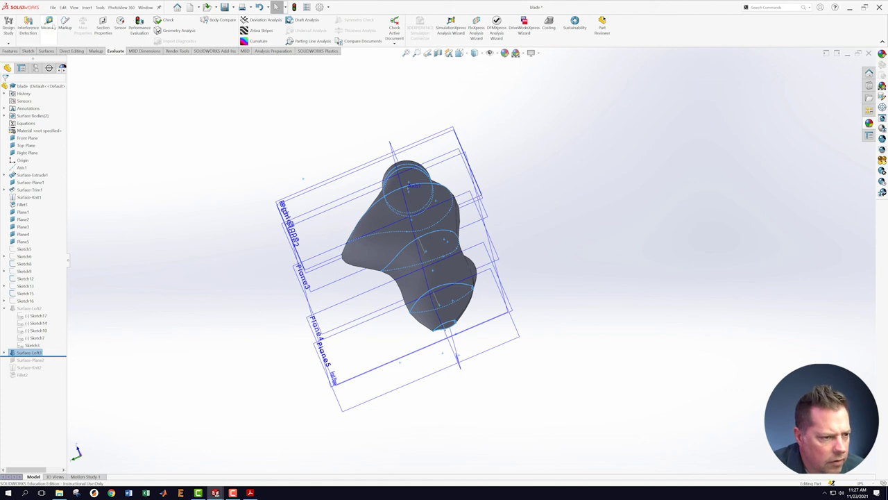
# Save the blade part and roll the model forward to include all features after the new loft.
pyautogui.click(53, 8)
pyautogui.click(64, 85)
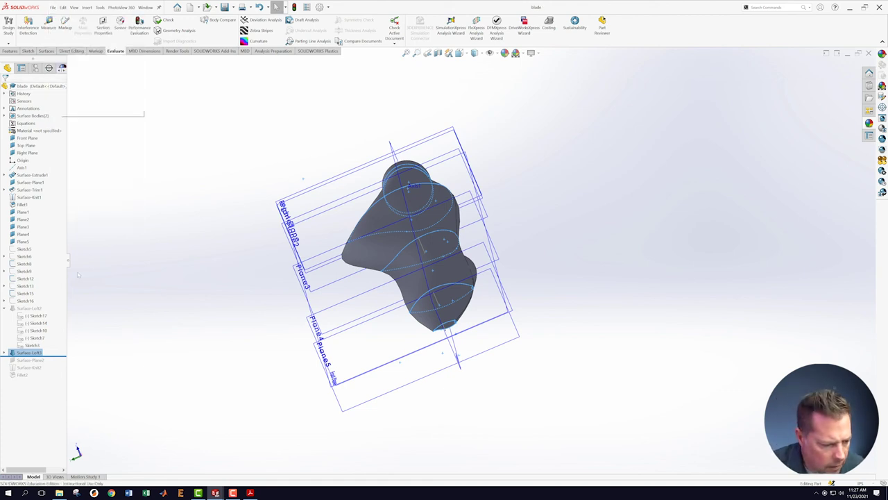
pyautogui.moveTo(48, 360); pyautogui.dragTo(51, 380)
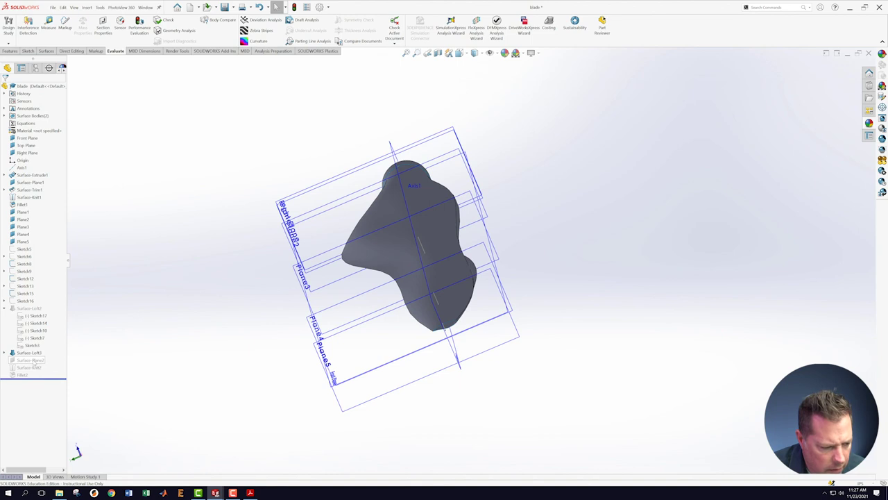
# Restore the original blade by unsuppressing Surface-Plane2 with its parent loft, Surface-Knit2 and Fillet2, and suppress Surface-Loft3.
pyautogui.rightClick(35, 360)
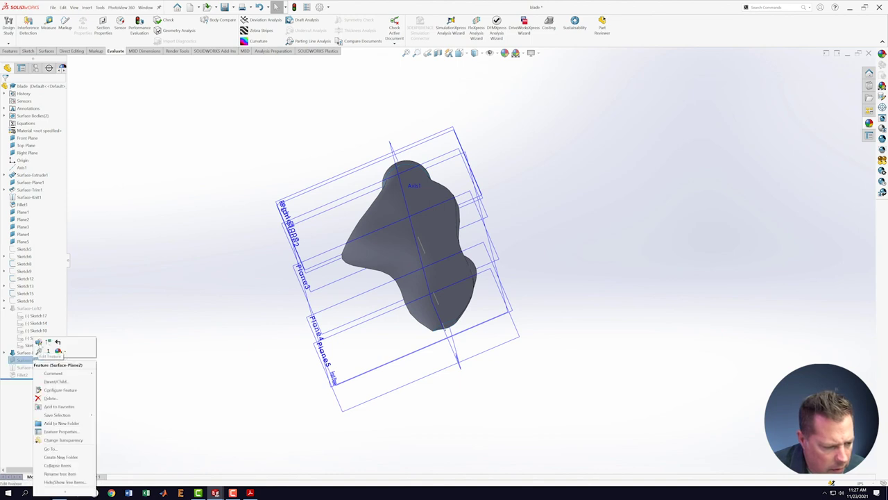
pyautogui.click(47, 342)
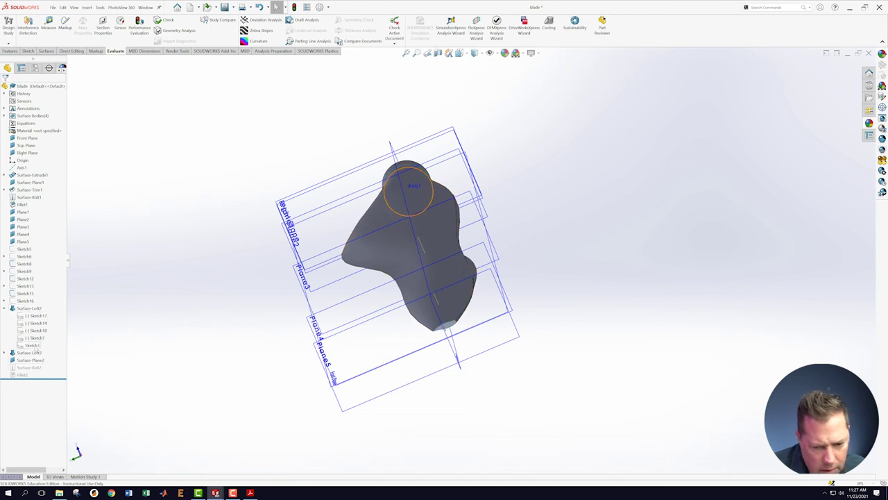
pyautogui.rightClick(15, 354)
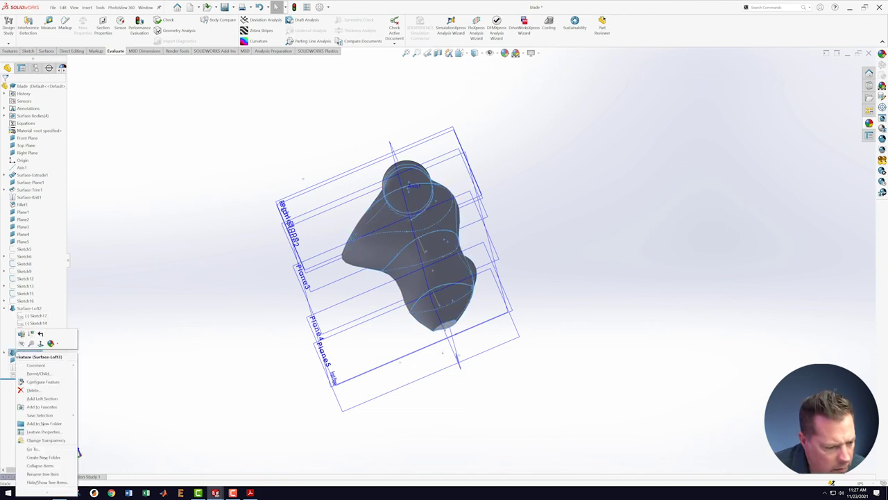
pyautogui.click(31, 334)
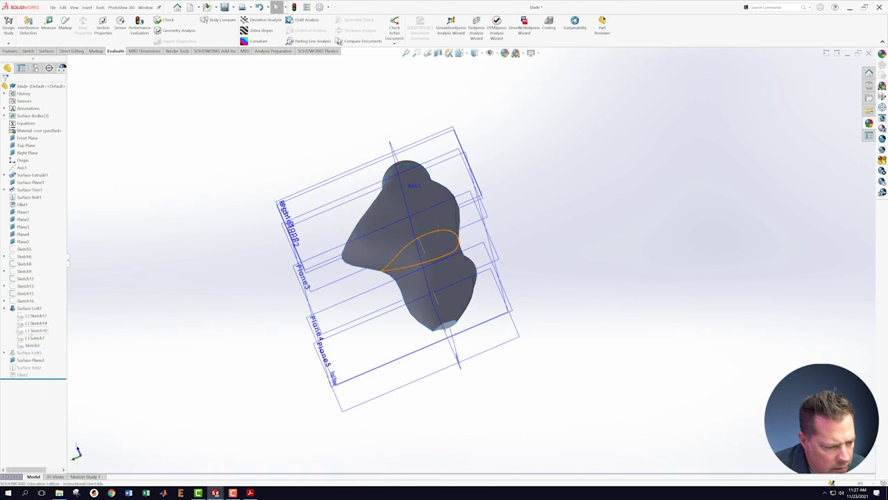
pyautogui.rightClick(28, 367)
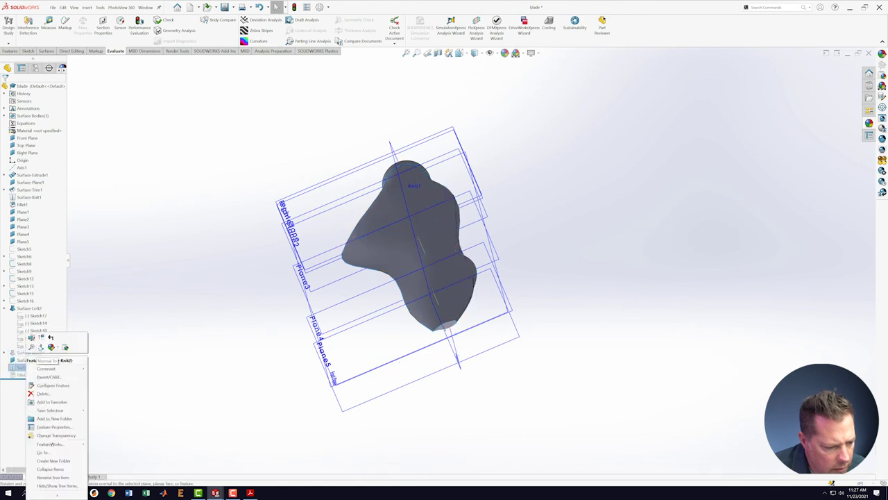
pyautogui.click(41, 337)
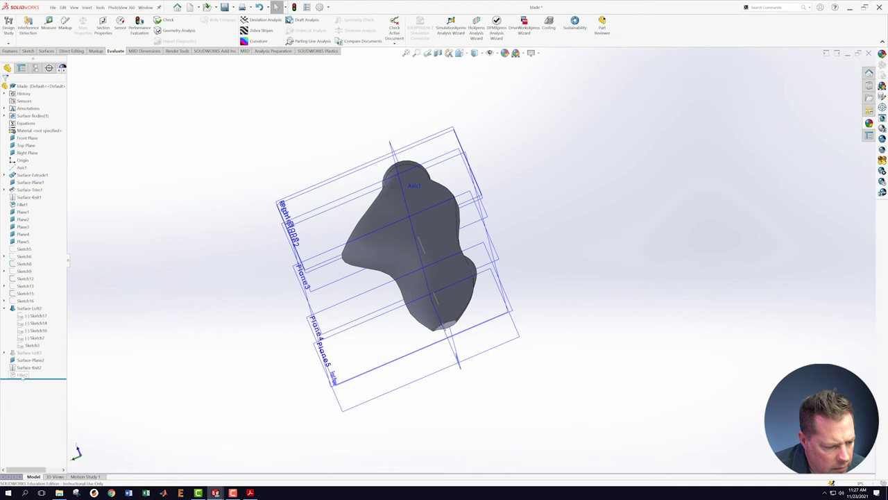
pyautogui.rightClick(22, 375)
pyautogui.click(37, 329)
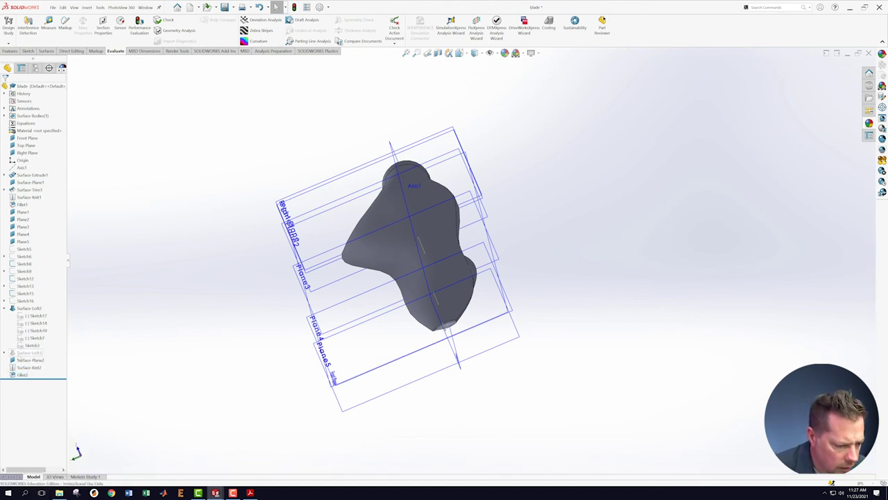
# Delete the suppressed Surface-Loft3 feature from the blade part.
pyautogui.rightClick(28, 352)
pyautogui.click(36, 393)
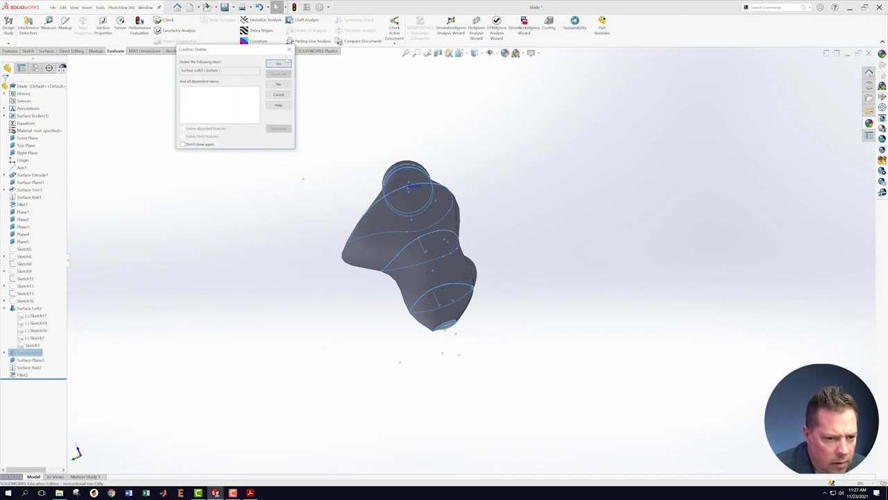
pyautogui.click(279, 63)
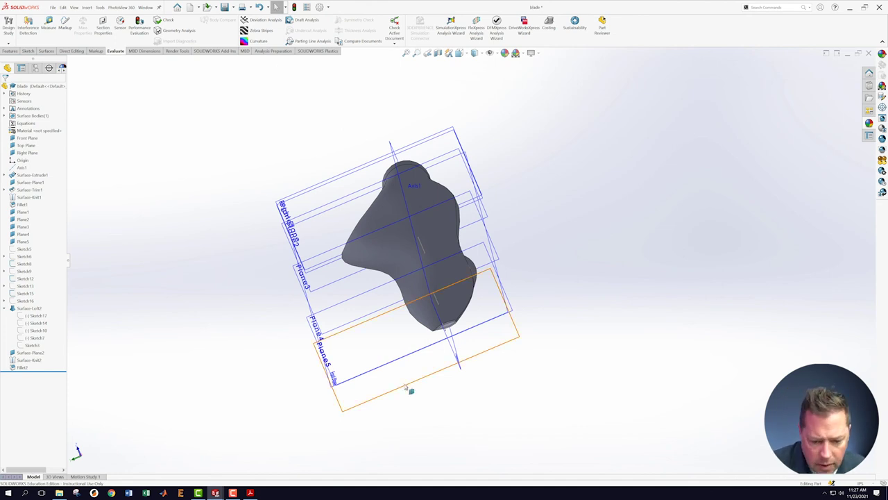
# Fully define Sketch17, the tip profile of the blade loft, with automatic relations and dimensions.
pyautogui.scroll(-6, 464, 331)
pyautogui.moveTo(452, 319); pyautogui.dragTo(359, 312, button='middle')
pyautogui.scroll(8, 358, 312)
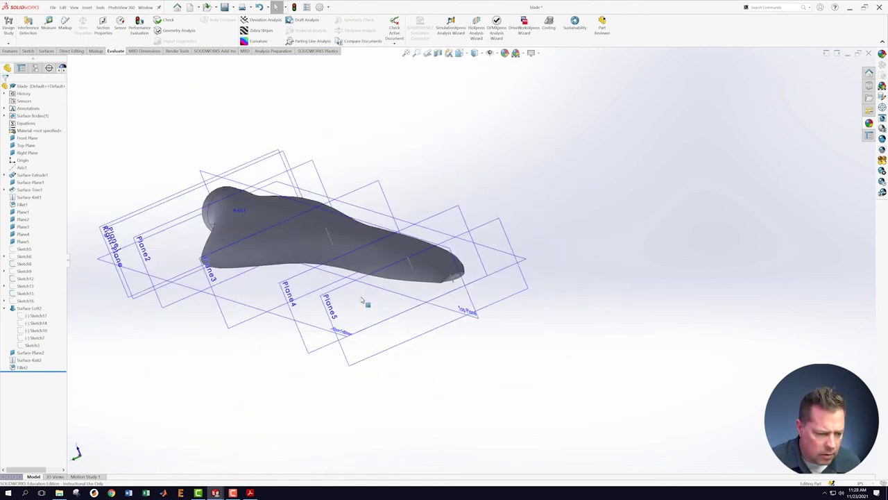
pyautogui.rightClick(31, 316)
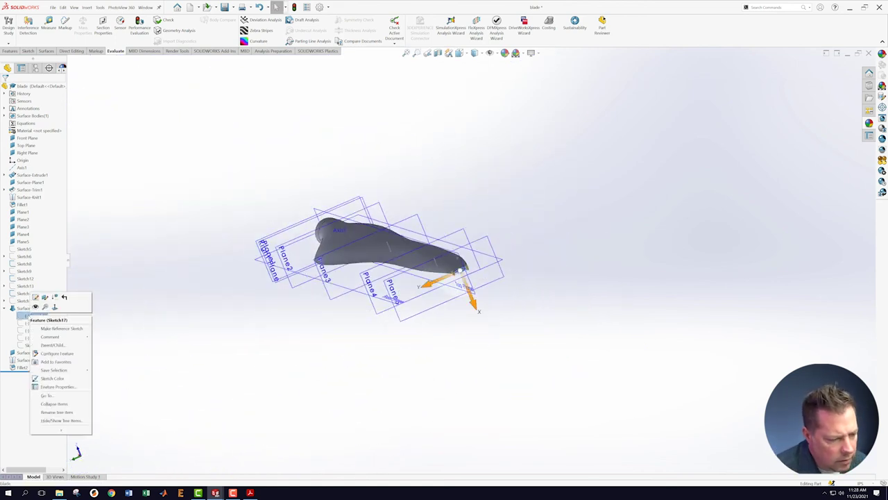
pyautogui.click(35, 300)
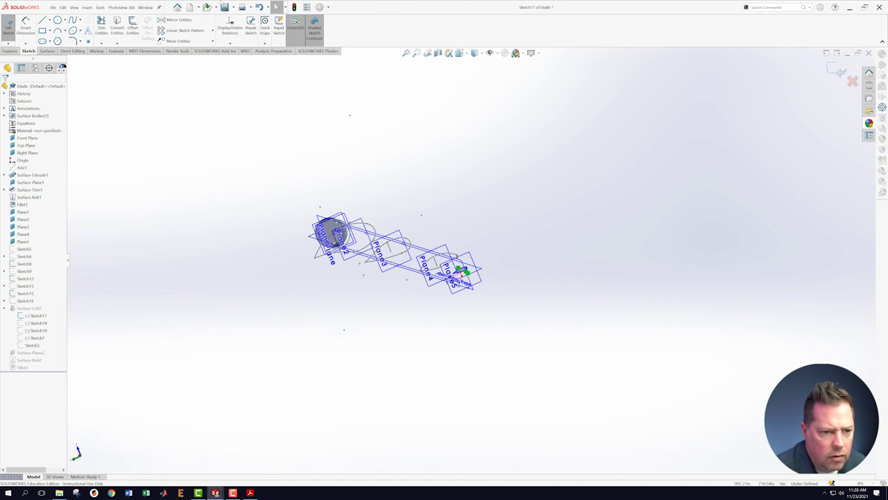
pyautogui.click(229, 43)
pyautogui.click(244, 67)
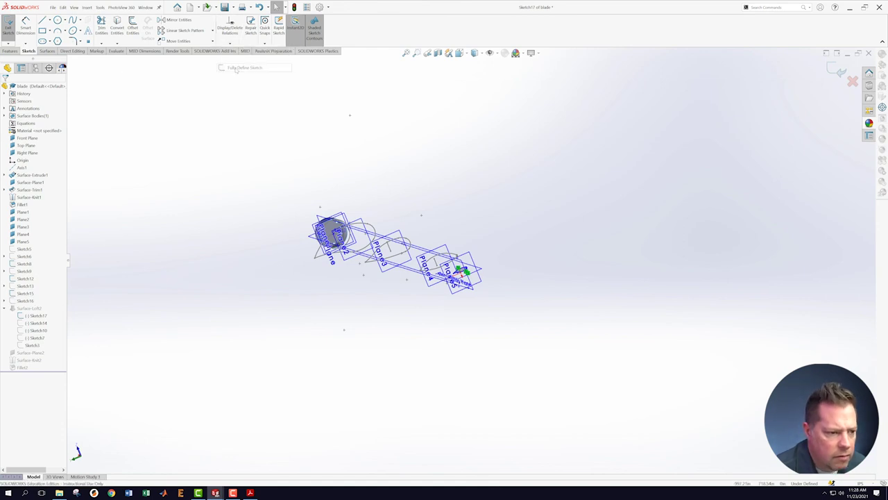
pyautogui.click(5, 86)
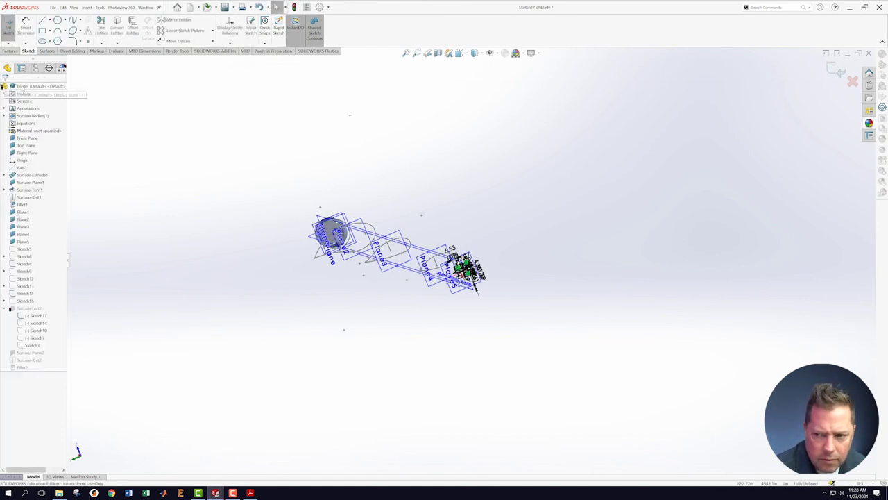
pyautogui.click(826, 75)
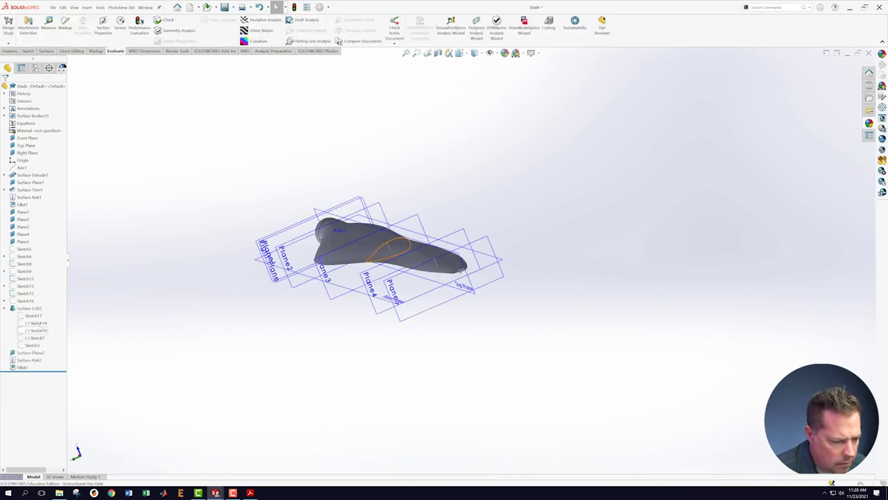
# Fully define Sketch14, the loft profile on Plane4, with automatic relations and dimensions.
pyautogui.rightClick(34, 323)
pyautogui.click(38, 305)
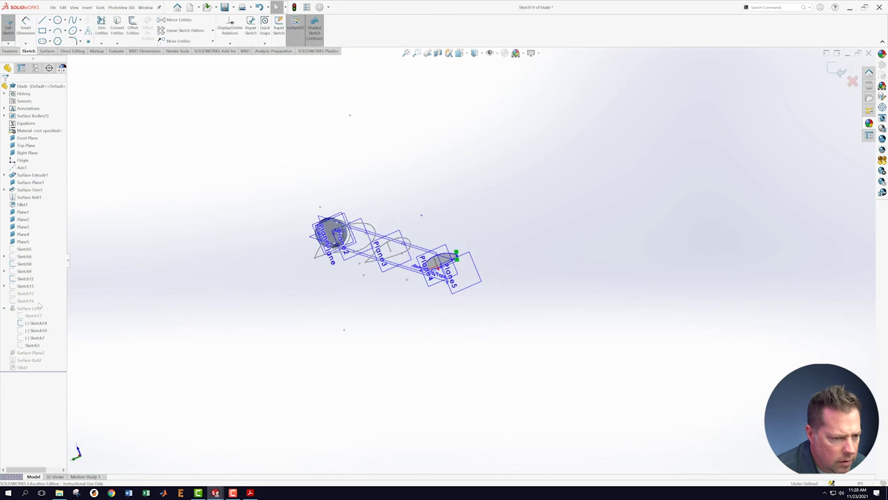
pyautogui.click(229, 44)
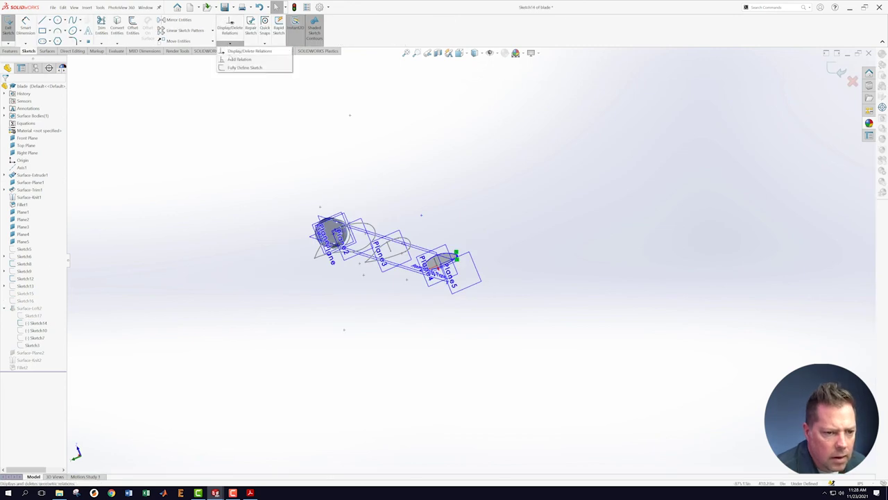
pyautogui.click(257, 60)
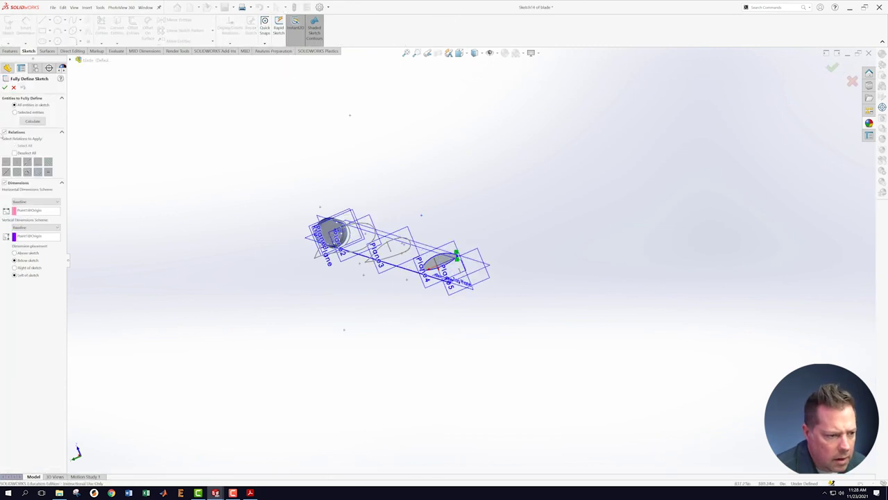
pyautogui.click(5, 87)
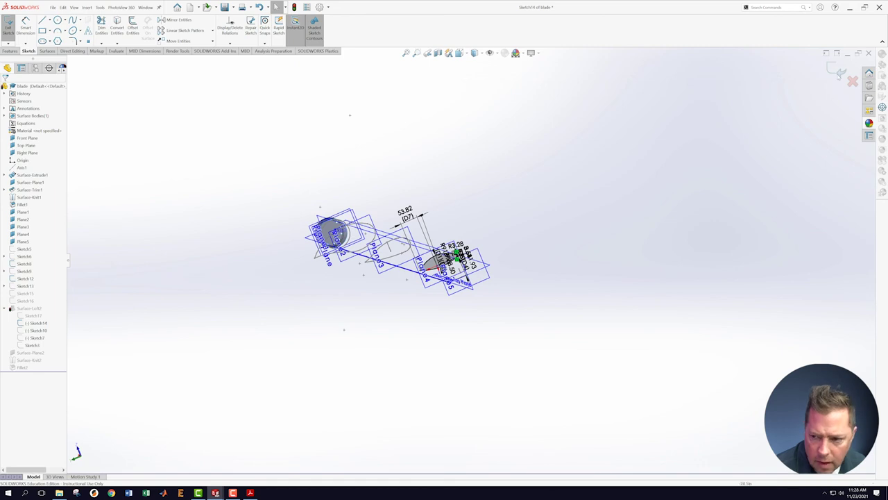
pyautogui.click(838, 69)
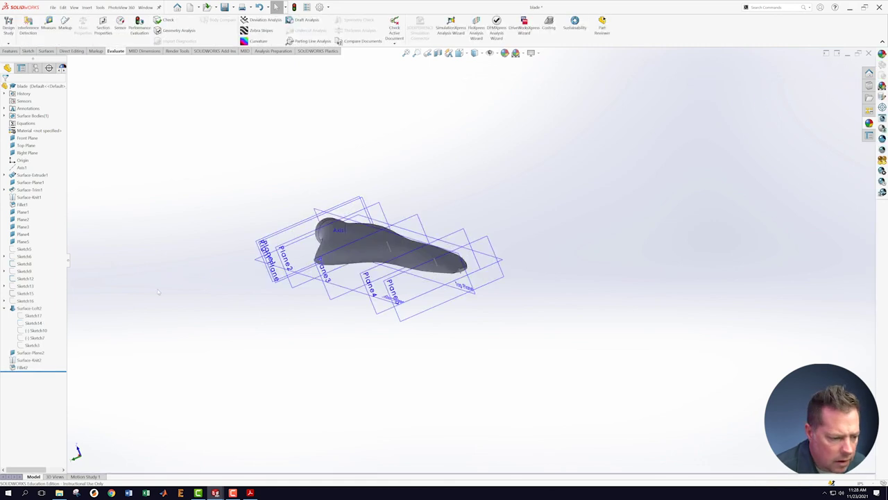
# Fully define Sketch10, the loft profile on Plane3, with automatic relations and dimensions.
pyautogui.rightClick(33, 330)
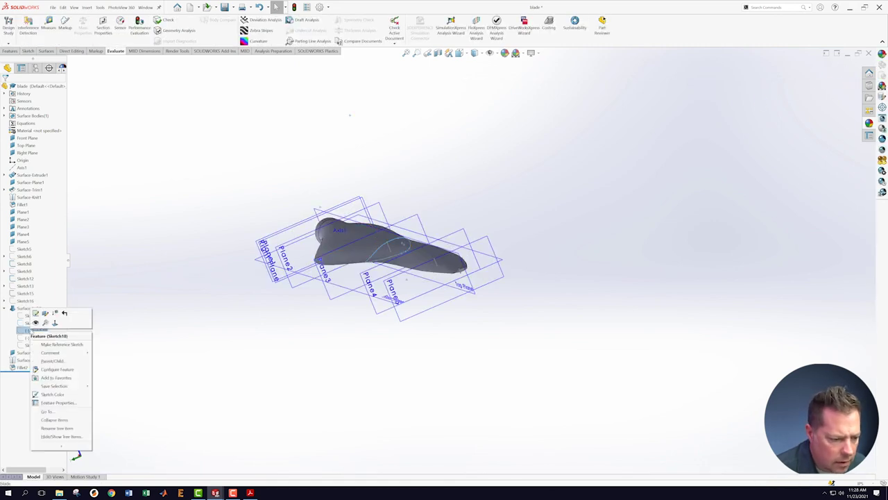
pyautogui.click(35, 321)
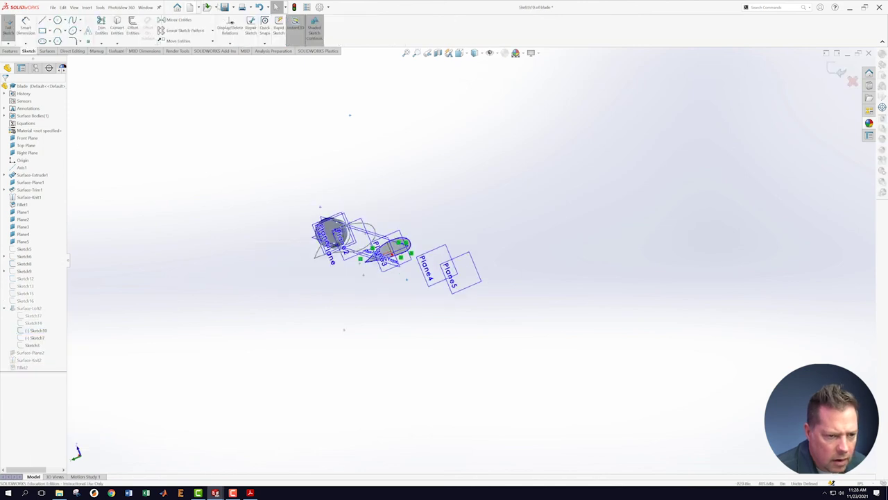
pyautogui.click(229, 43)
pyautogui.click(239, 67)
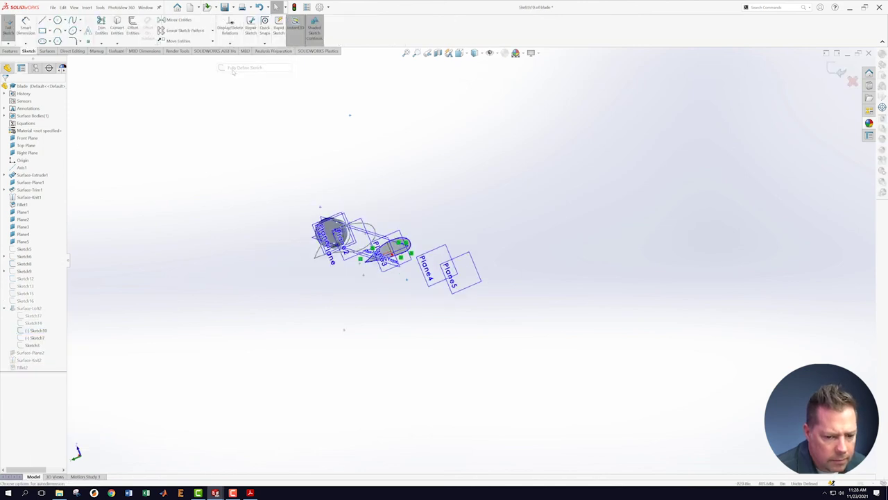
pyautogui.click(5, 88)
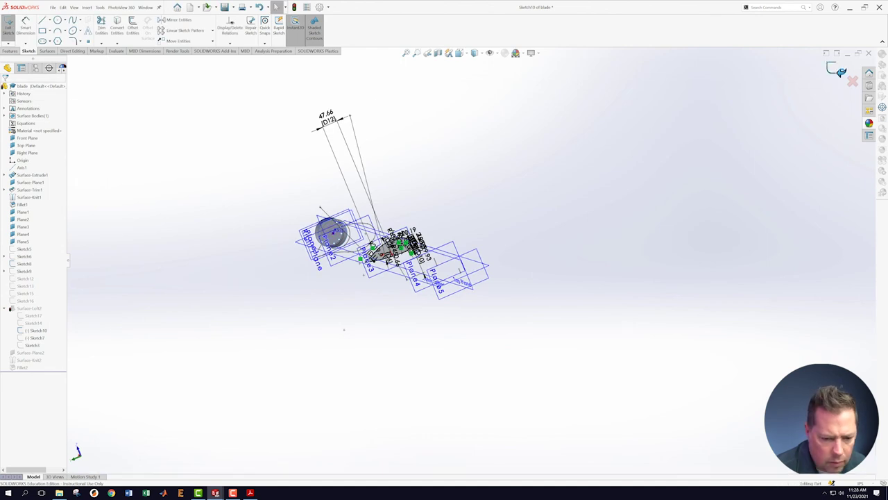
pyautogui.click(833, 72)
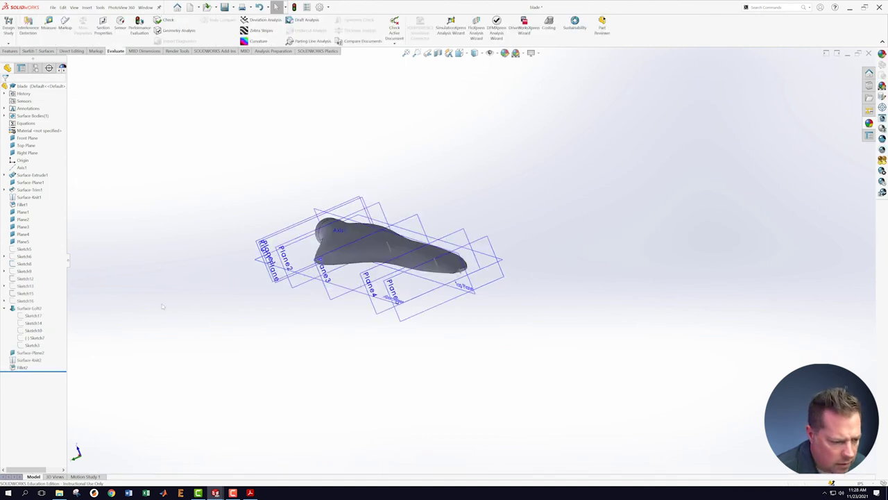
# Fully define Sketch7, the loft profile on Plane2, with automatic relations and dimensions.
pyautogui.rightClick(32, 339)
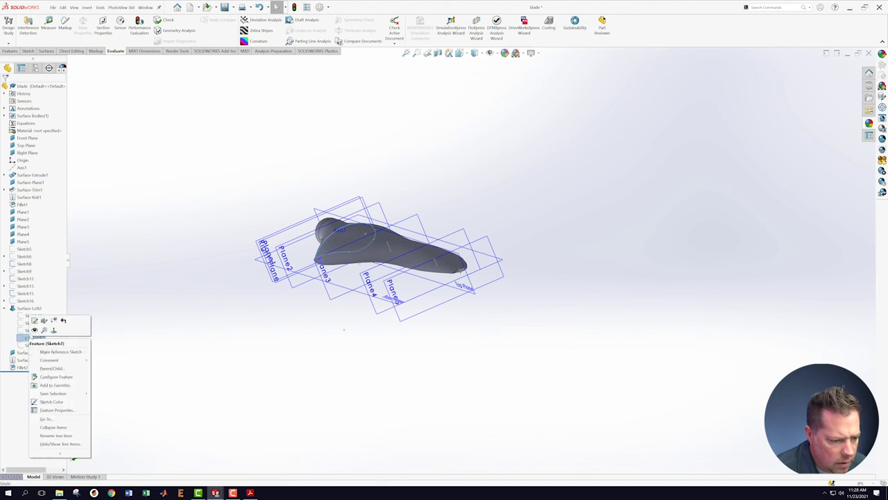
pyautogui.click(35, 322)
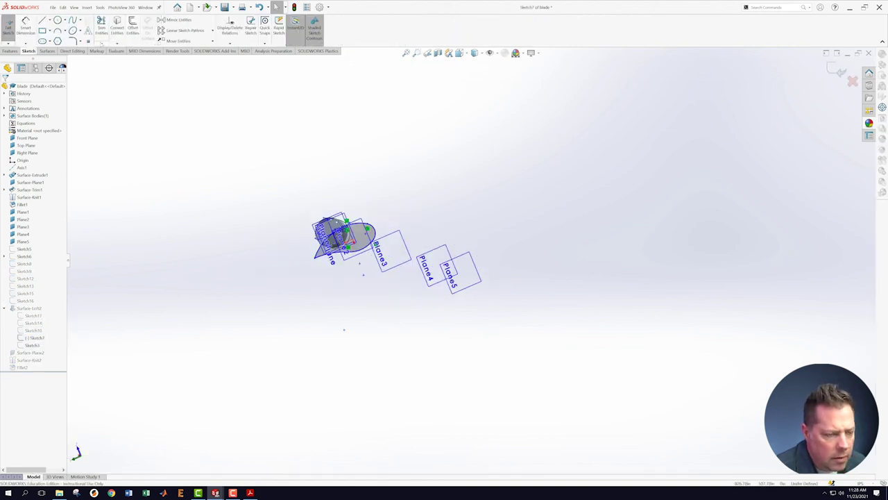
pyautogui.click(230, 44)
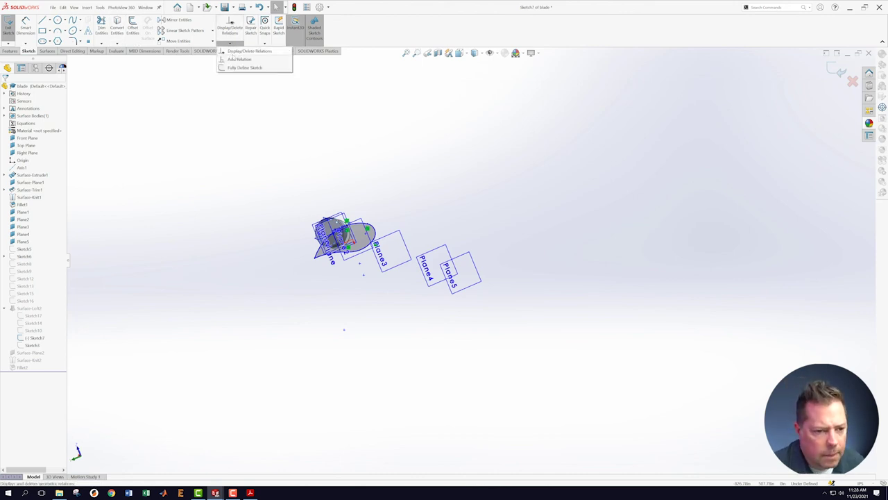
pyautogui.click(236, 67)
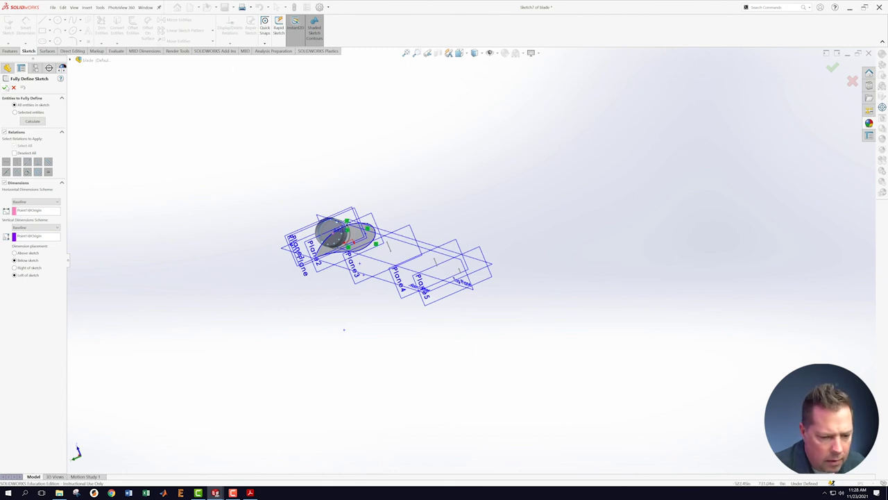
pyautogui.click(5, 89)
pyautogui.moveTo(179, 211); pyautogui.dragTo(188, 211, button='middle')
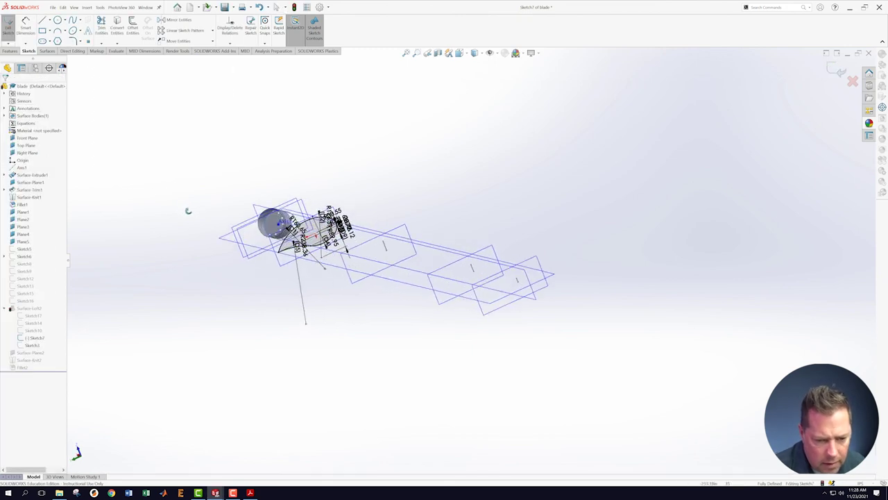
pyautogui.click(837, 70)
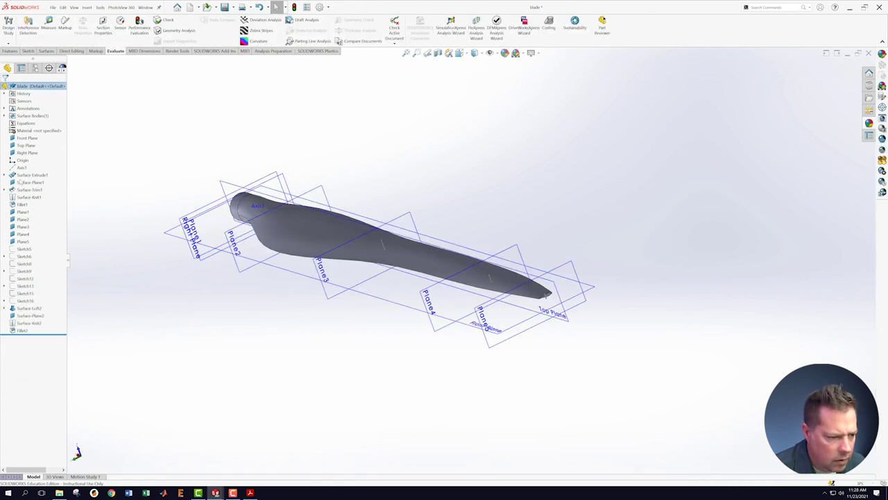
pyautogui.click(53, 8)
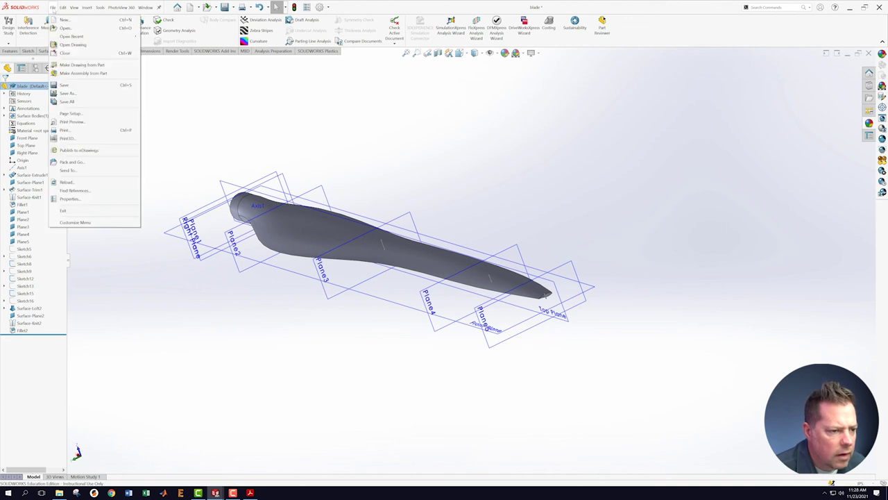
pyautogui.click(210, 123)
pyautogui.rightClick(29, 126)
pyautogui.click(184, 113)
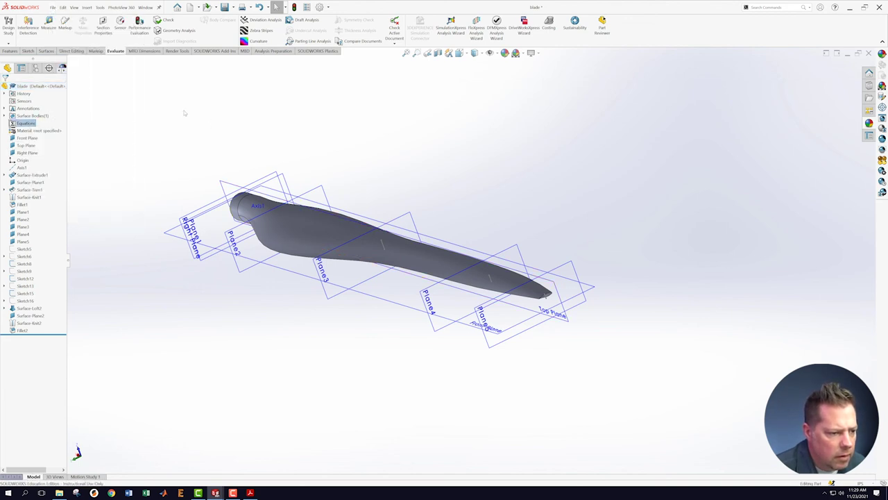
# Assign AISI 1020 steel as the material of the blade part.
pyautogui.rightClick(29, 131)
pyautogui.click(50, 135)
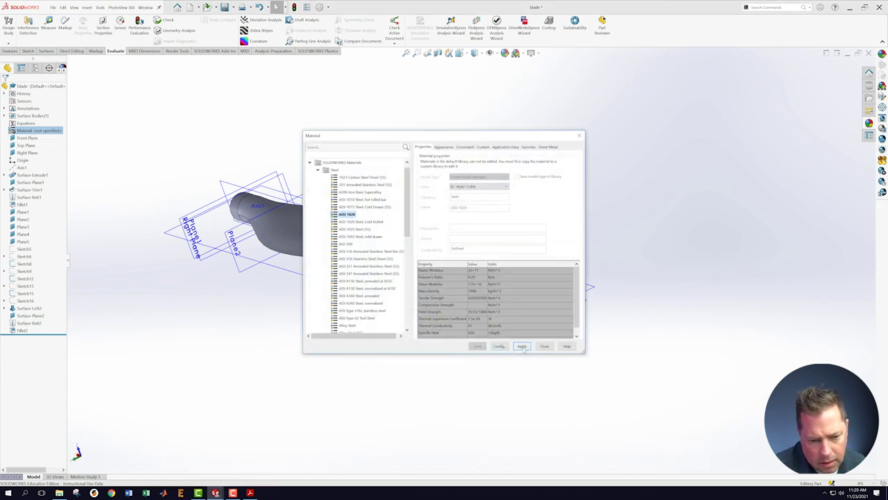
pyautogui.click(522, 346)
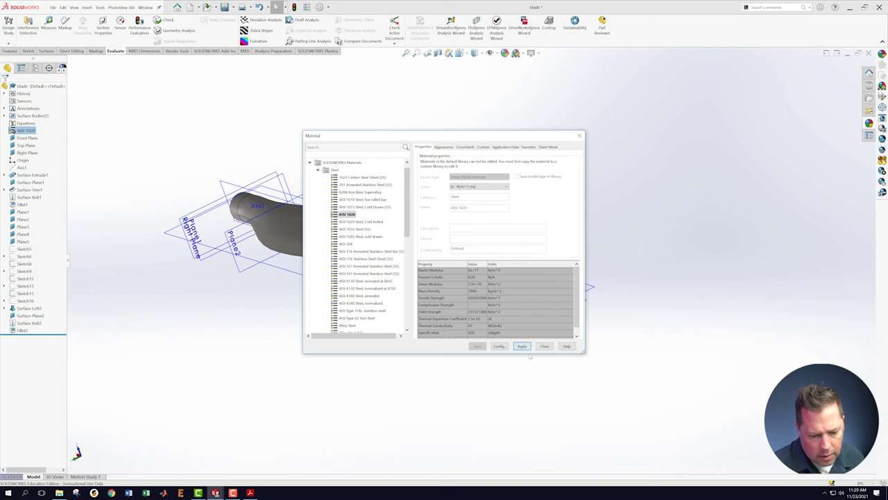
pyautogui.click(544, 345)
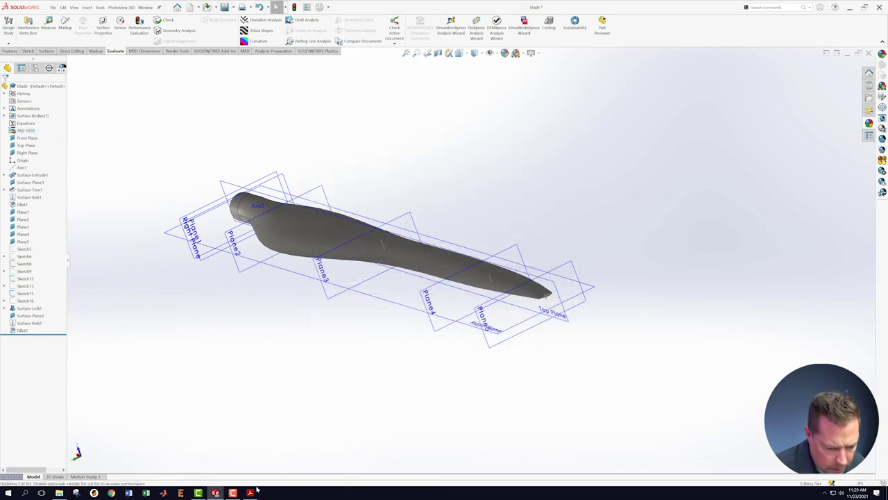
# Check the required material on the blade drawing in Adobe Acrobat, and set the blade part's material to 6061 Alloy from the Aluminium Alloys.
pyautogui.click(250, 492)
pyautogui.scroll(-1, 522, 416)
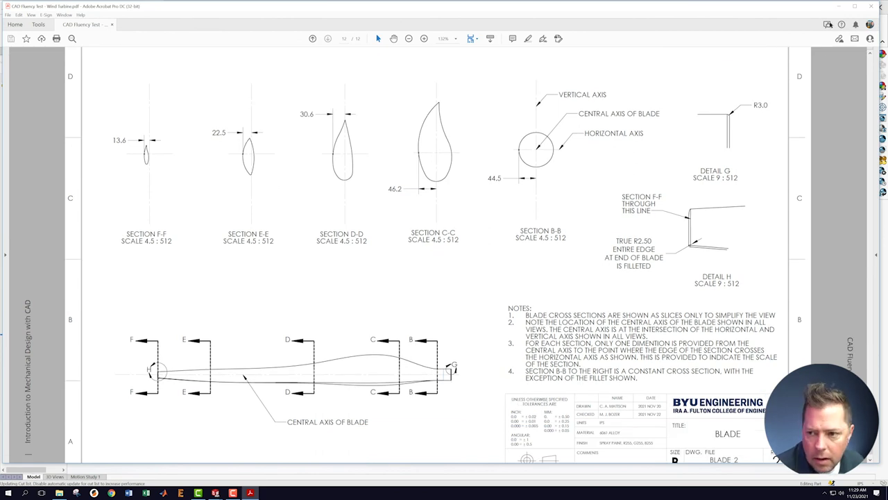
pyautogui.click(840, 7)
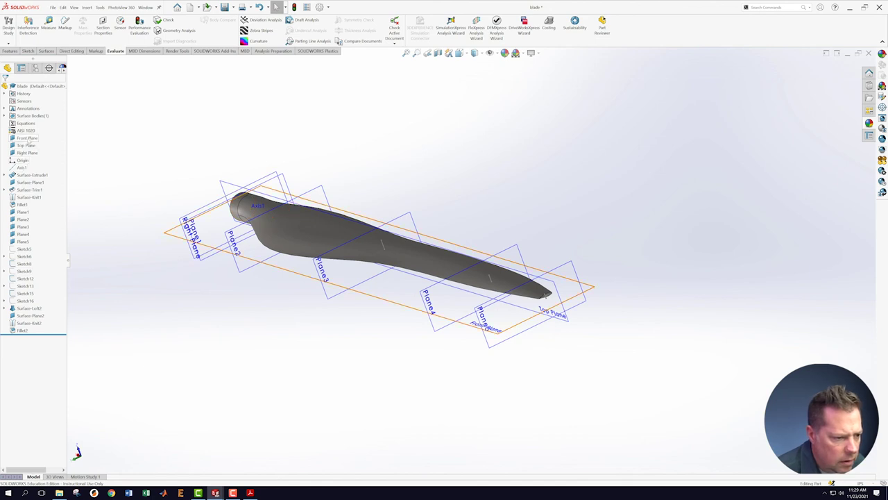
pyautogui.rightClick(25, 131)
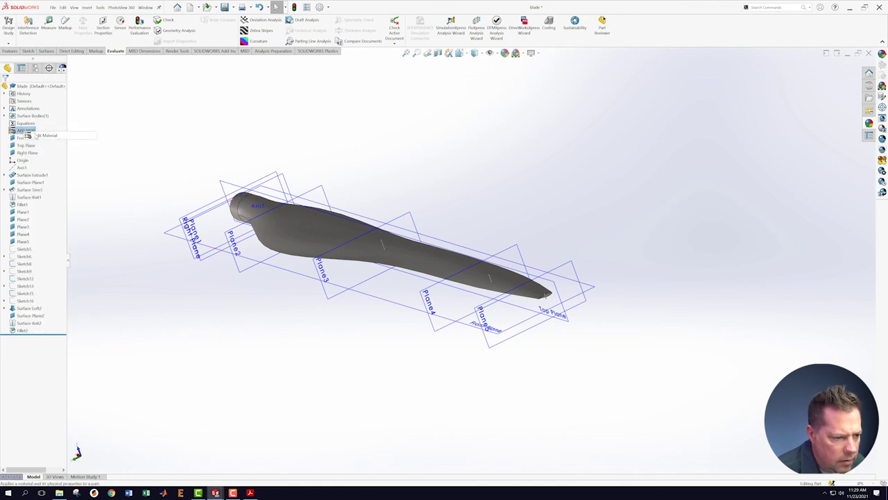
pyautogui.click(32, 136)
pyautogui.click(318, 170)
pyautogui.click(317, 192)
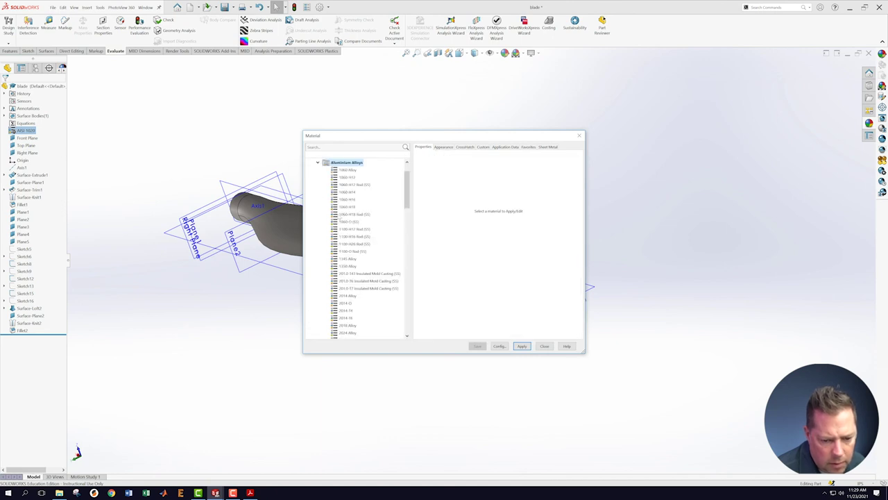
pyautogui.scroll(-20, 357, 318)
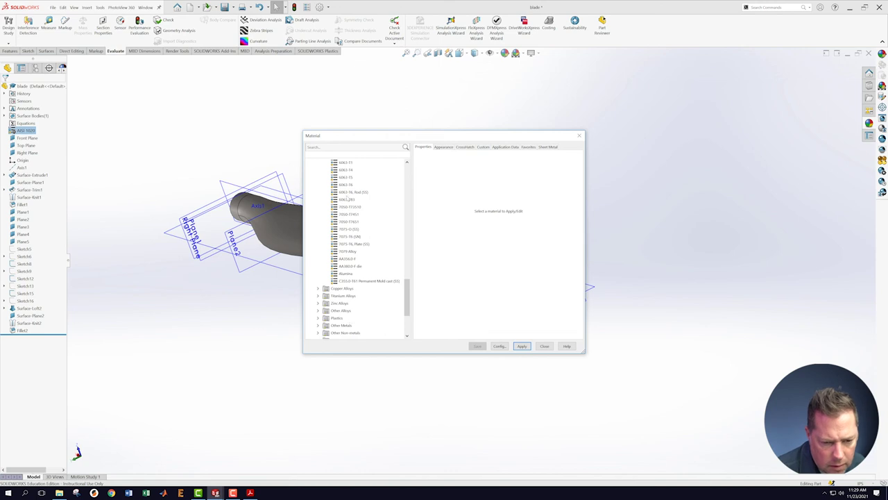
pyautogui.scroll(3, 354, 184)
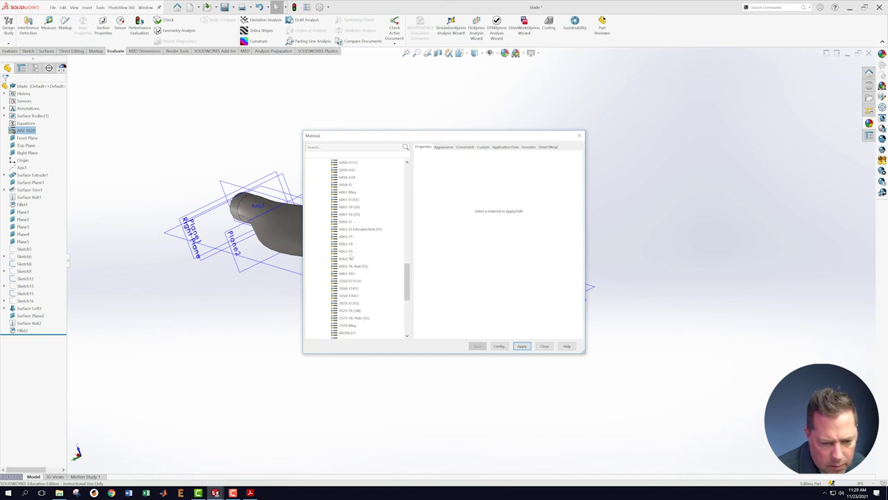
pyautogui.click(348, 192)
pyautogui.click(522, 346)
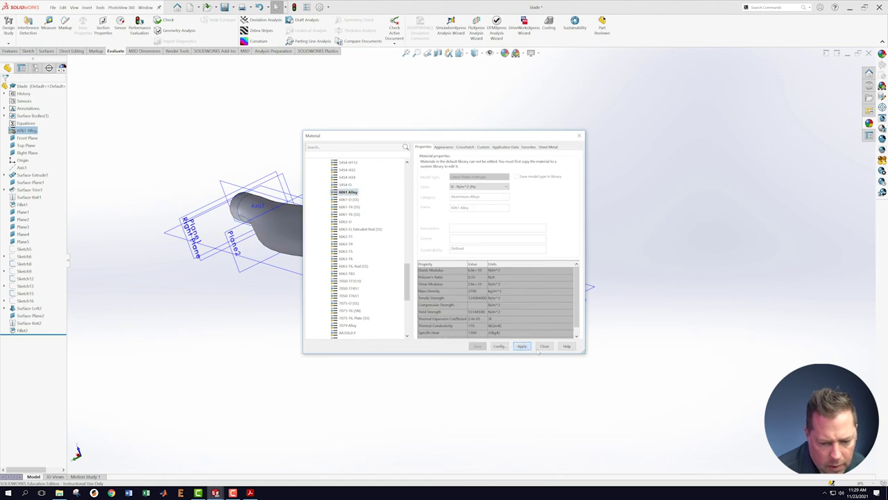
pyautogui.click(545, 346)
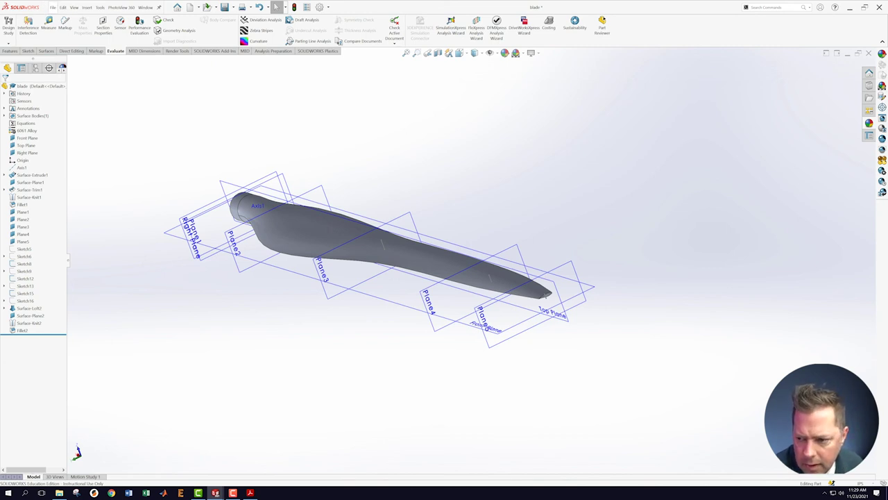
# Apply the black spray paint appearance from the sprayed paints to the entire blade part.
pyautogui.click(882, 118)
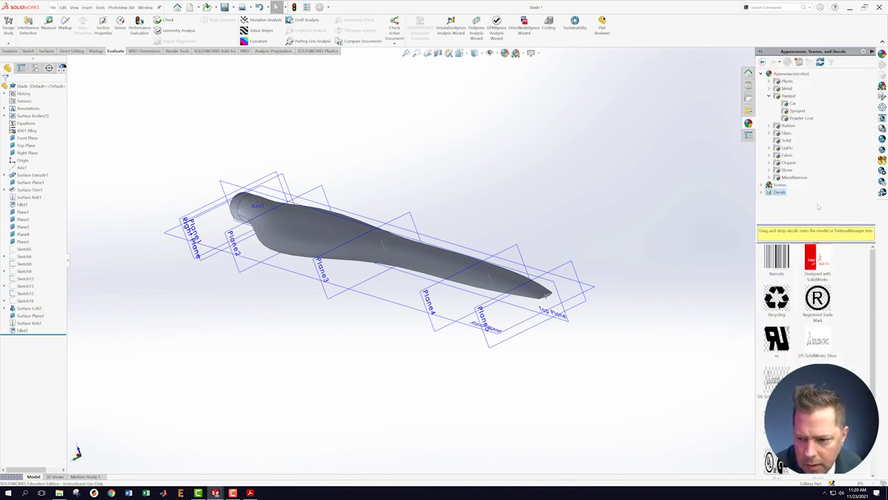
pyautogui.click(796, 111)
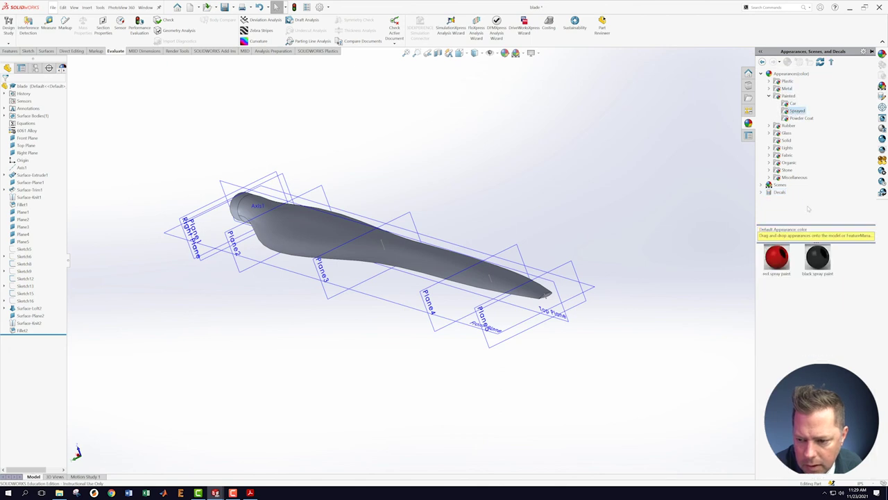
pyautogui.moveTo(818, 257)
pyautogui.mouseDown()
pyautogui.moveTo(389, 254)
pyautogui.moveTo(313, 243)
pyautogui.moveTo(323, 240)
pyautogui.mouseUp()
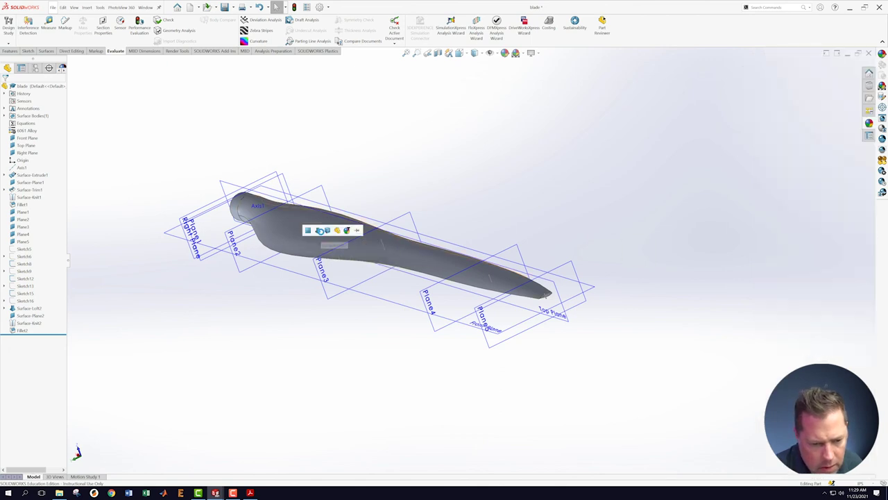
pyautogui.click(336, 230)
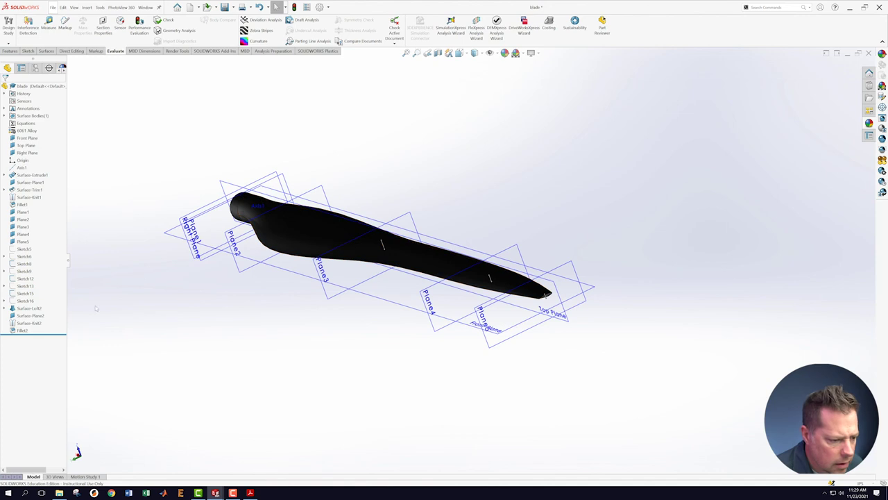
# Edit the blade's black spray paint appearance and set its colour to RGB 255, 255, 255.
pyautogui.click(61, 68)
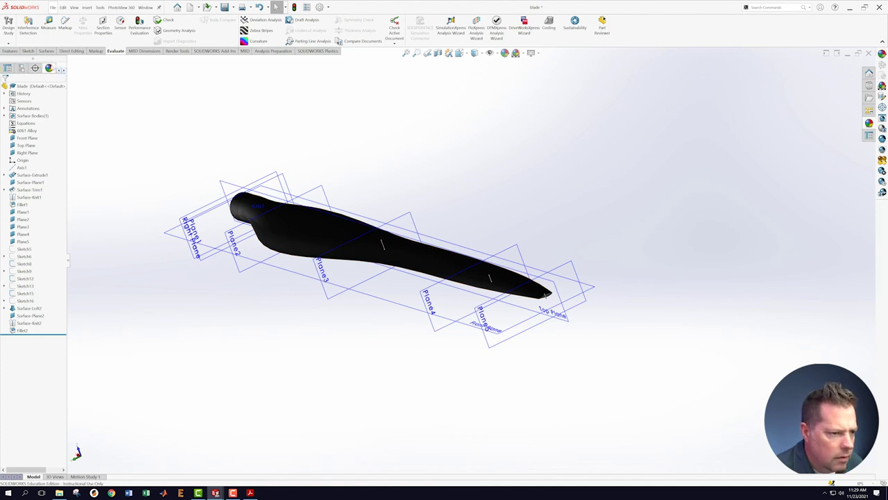
pyautogui.rightClick(19, 109)
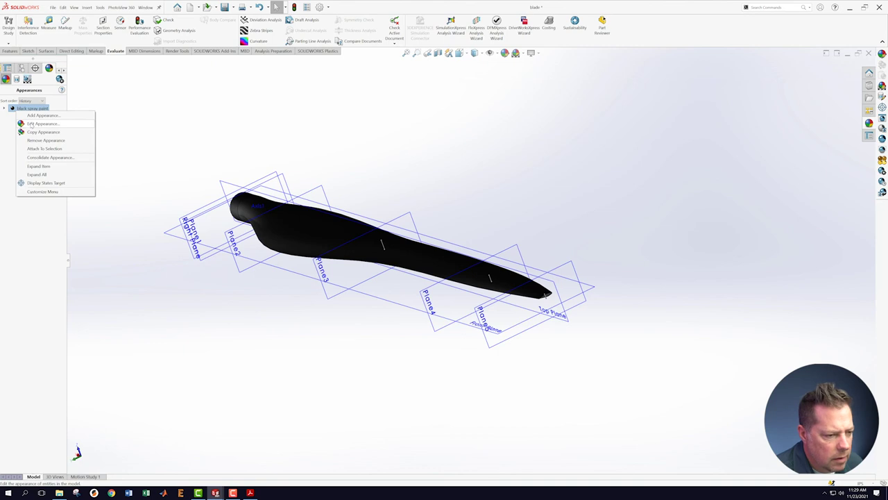
pyautogui.click(42, 123)
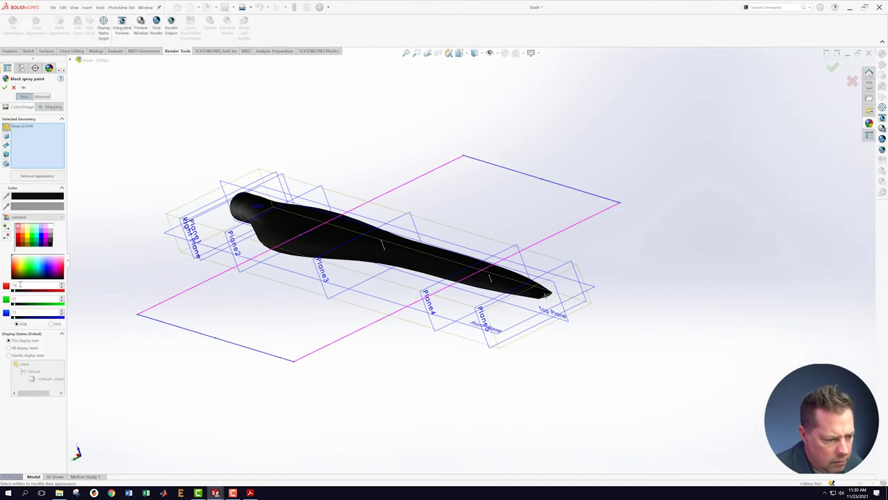
pyautogui.doubleClick(15, 285)
pyautogui.write('255')
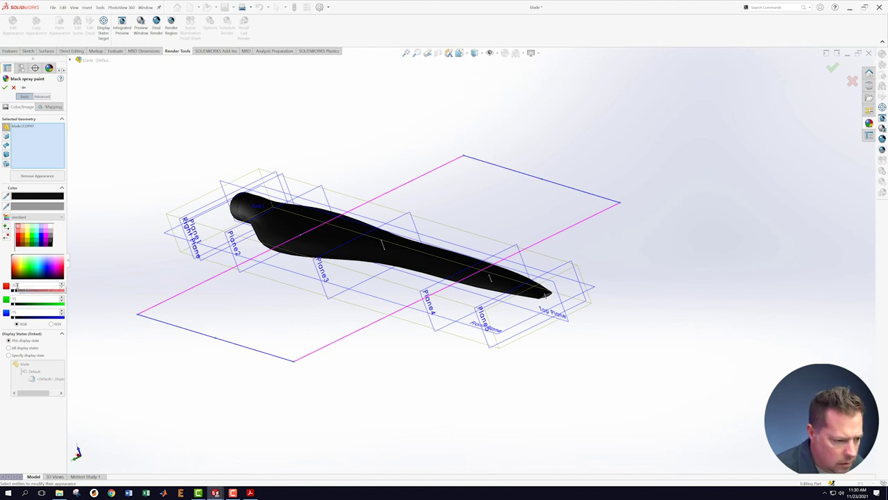
pyautogui.press('Return')
pyautogui.doubleClick(14, 299)
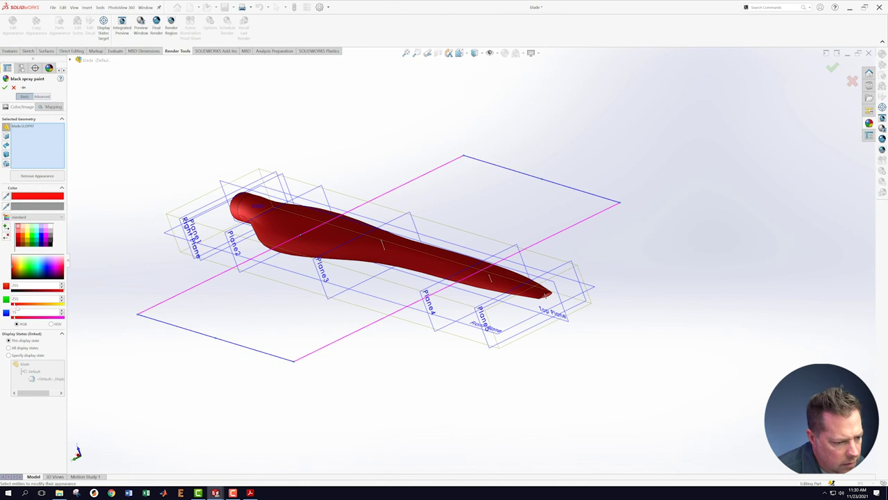
pyautogui.press('Return')
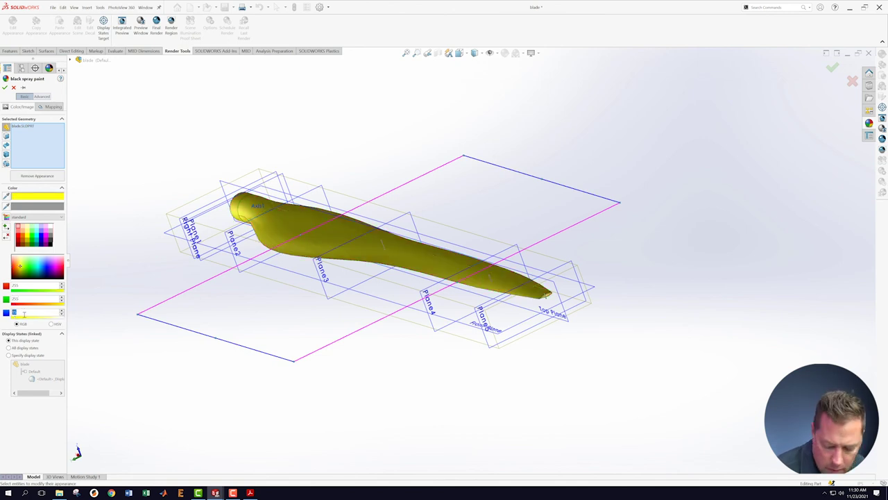
pyautogui.click(24, 313)
pyautogui.write('255')
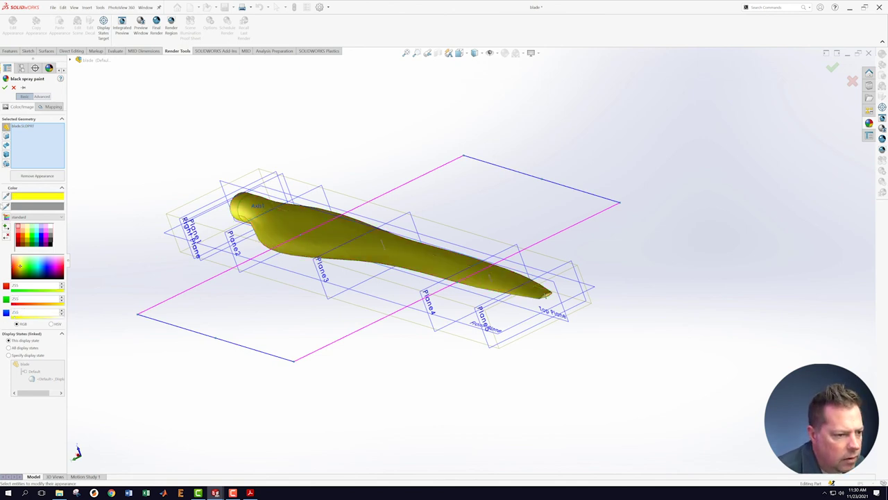
pyautogui.click(5, 88)
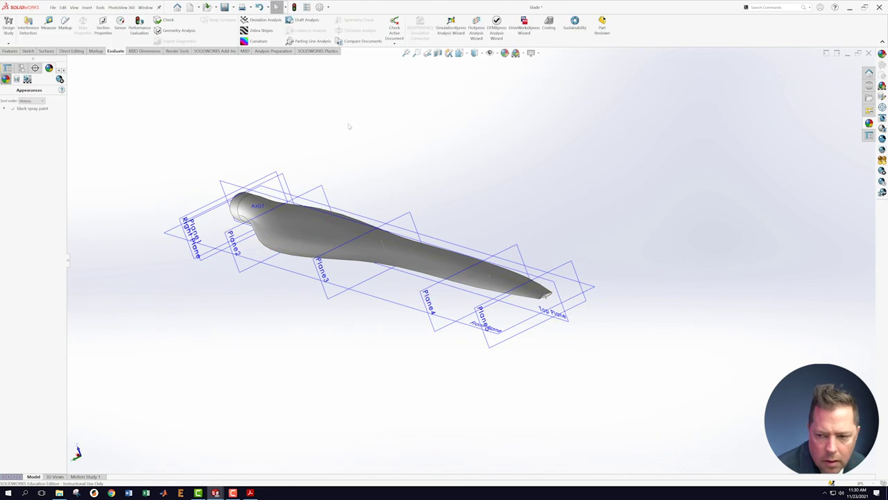
# Save the blade part, switch to the Wind_Turbine assembly and save it as well.
pyautogui.click(53, 7)
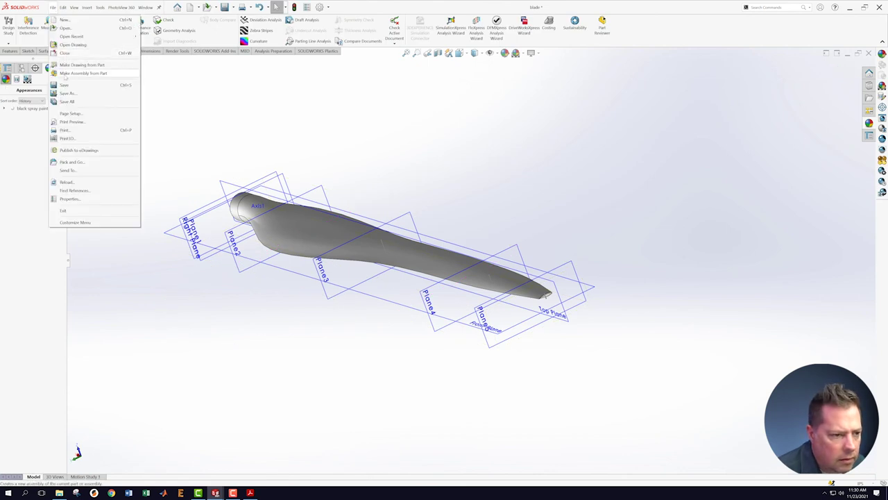
pyautogui.click(64, 84)
pyautogui.click(144, 7)
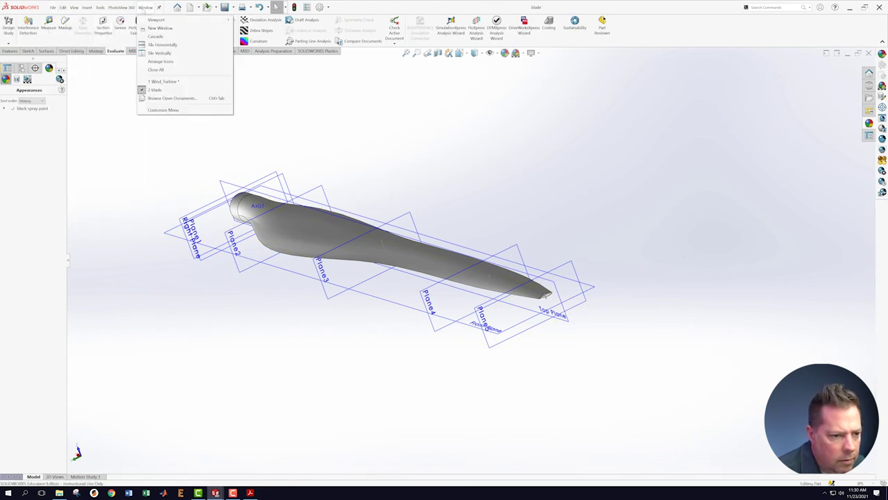
pyautogui.click(159, 82)
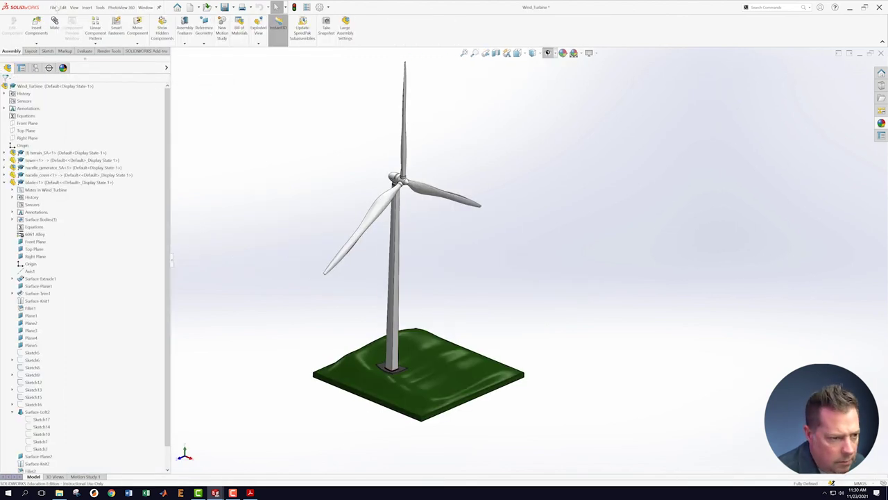
pyautogui.click(54, 7)
pyautogui.click(62, 85)
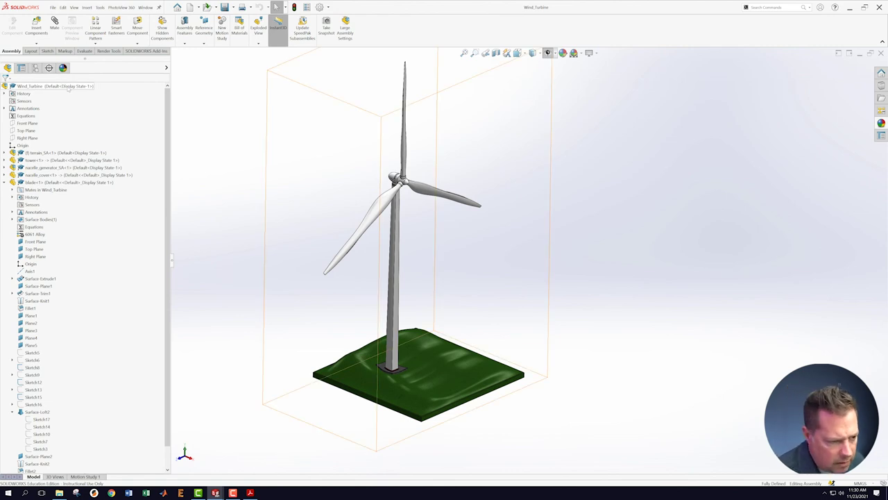
# Switch the terrain part inside the terrain_SA subassembly to the Turbine_1_location configuration to test the assembly.
pyautogui.click(4, 183)
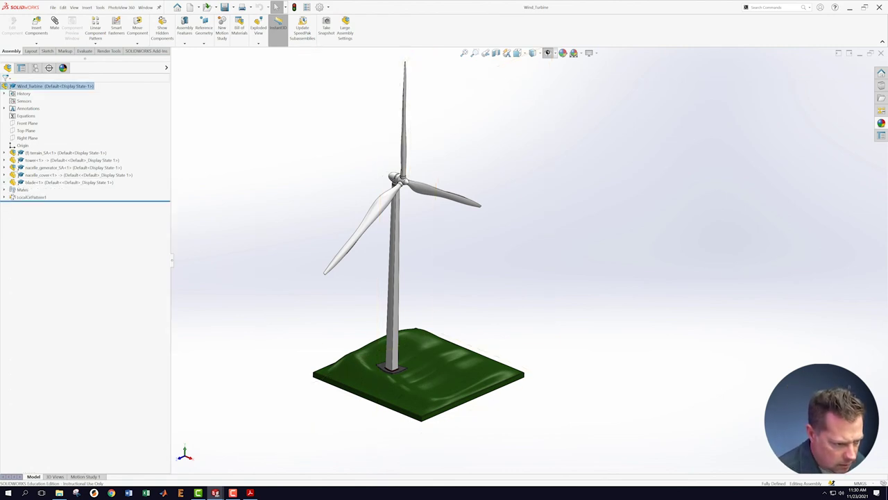
pyautogui.click(4, 153)
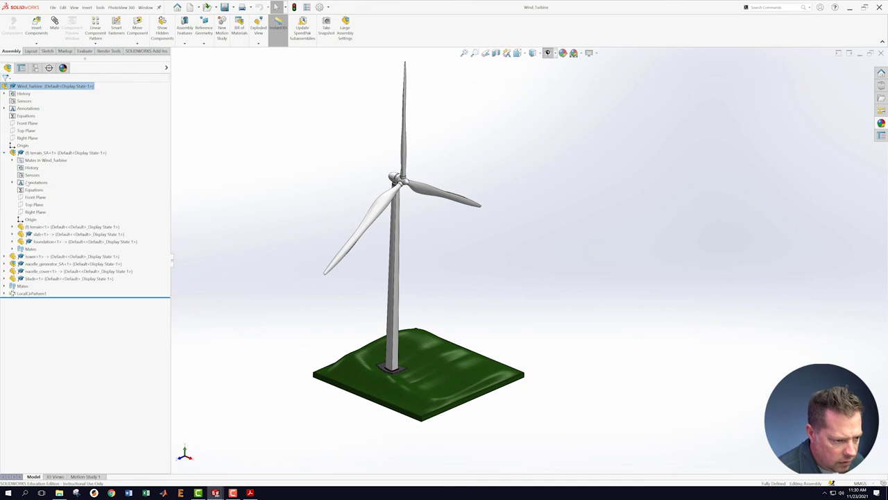
pyautogui.rightClick(41, 226)
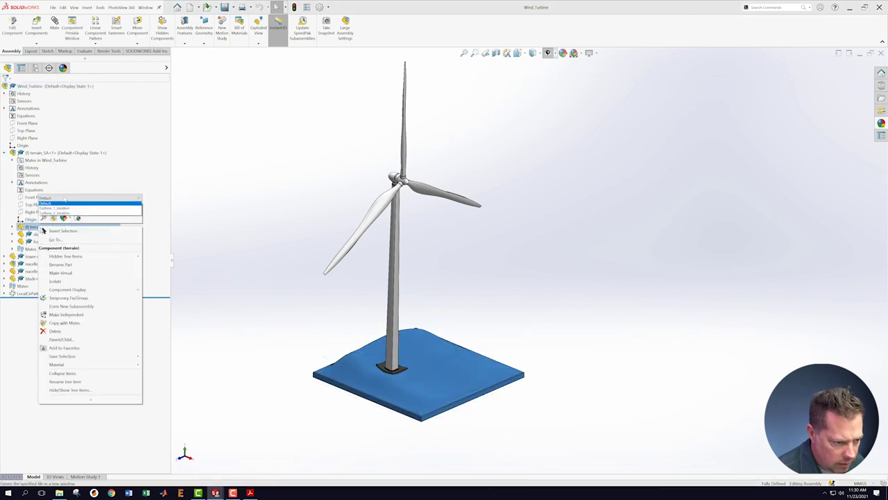
pyautogui.click(65, 208)
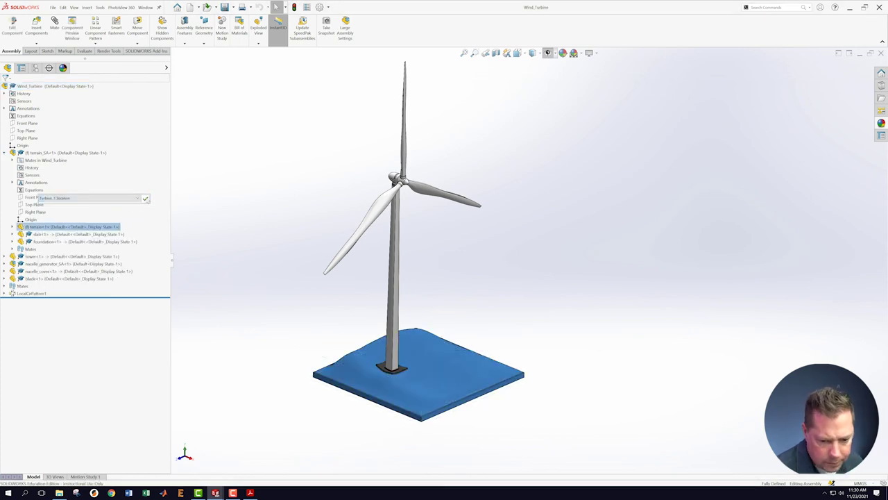
pyautogui.click(145, 198)
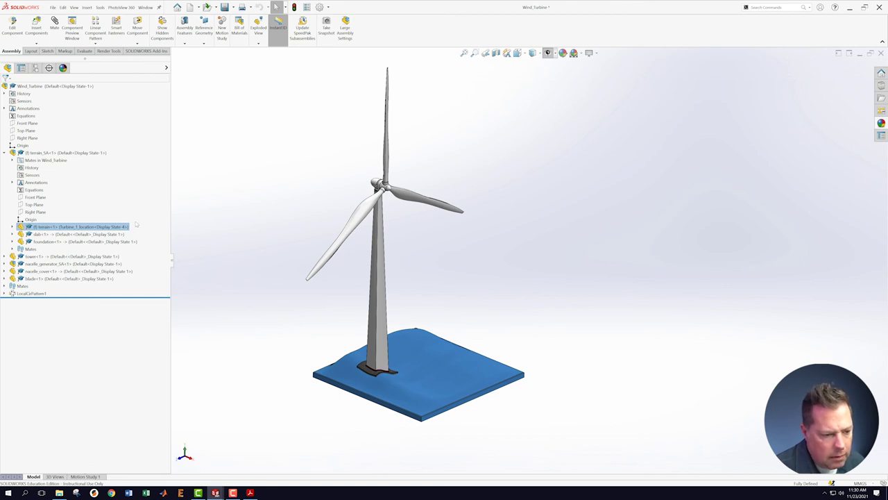
# Switch the terrain part to the Turbine_2_location configuration to test the assembly at the second location.
pyautogui.rightClick(95, 228)
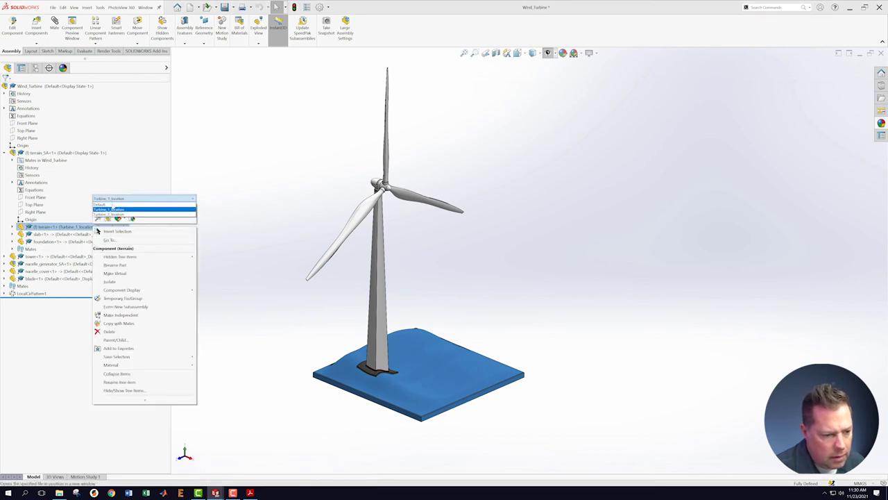
pyautogui.click(111, 214)
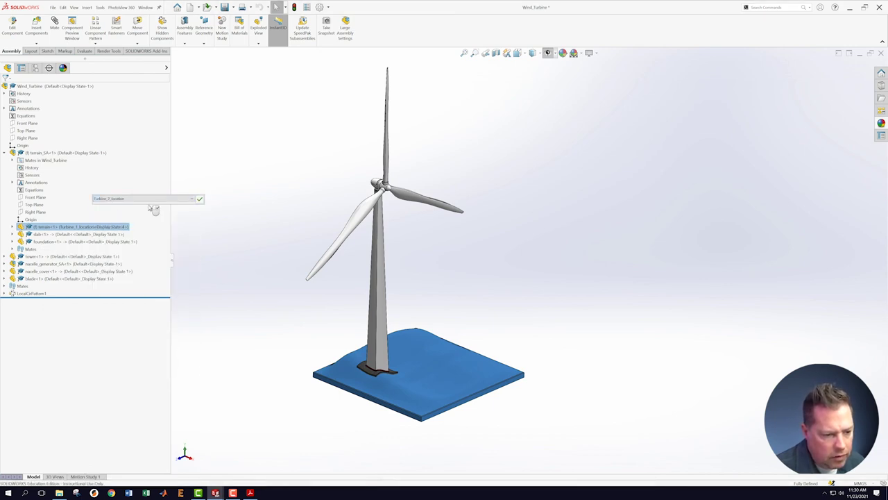
pyautogui.click(199, 199)
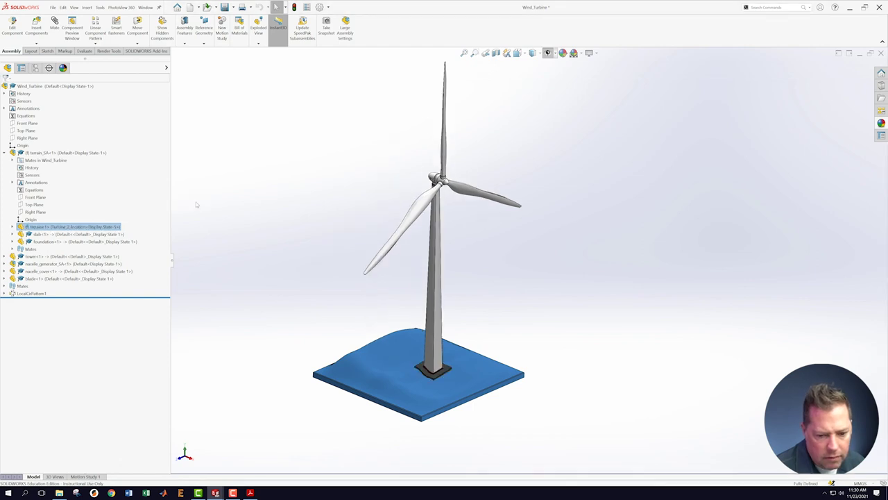
# Return the terrain part in the terrain_SA subassembly to its Default configuration.
pyautogui.rightClick(84, 227)
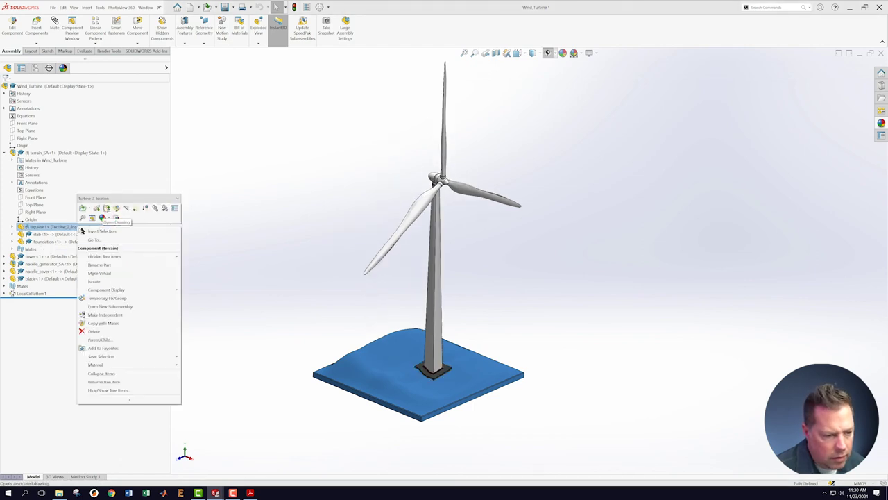
pyautogui.click(159, 199)
pyautogui.click(177, 199)
pyautogui.click(138, 204)
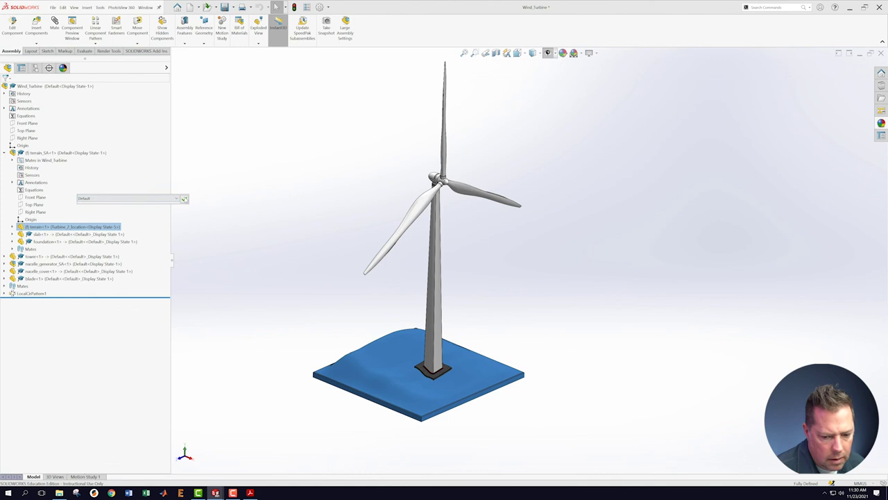
pyautogui.click(184, 199)
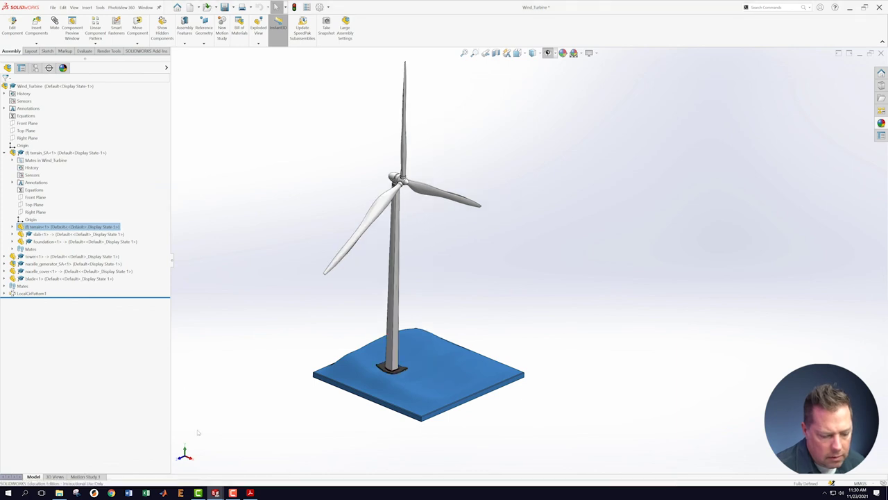
# Review the deliverables for the blade (A11.3) and for the assembly and interference analysis (A11.4) in the Wind Turbine PDF in Adobe Acrobat.
pyautogui.click(250, 493)
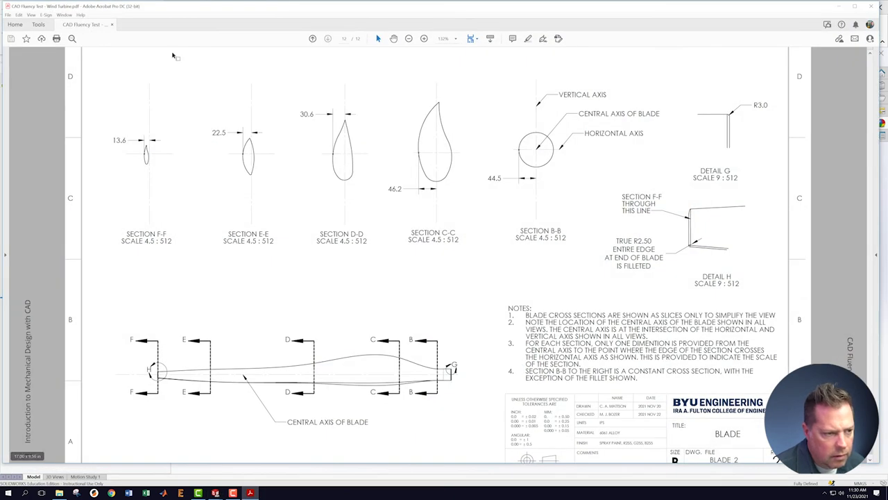
pyautogui.scroll(3, 69, 75)
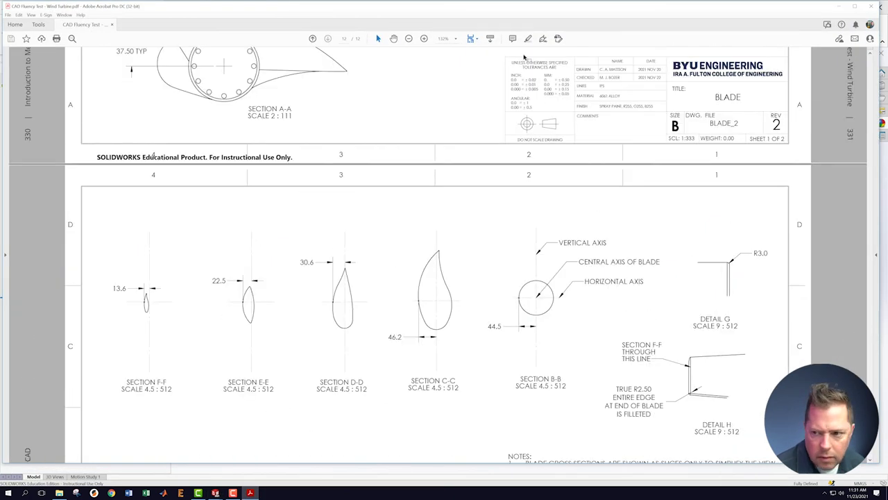
pyautogui.click(839, 5)
pyautogui.click(251, 492)
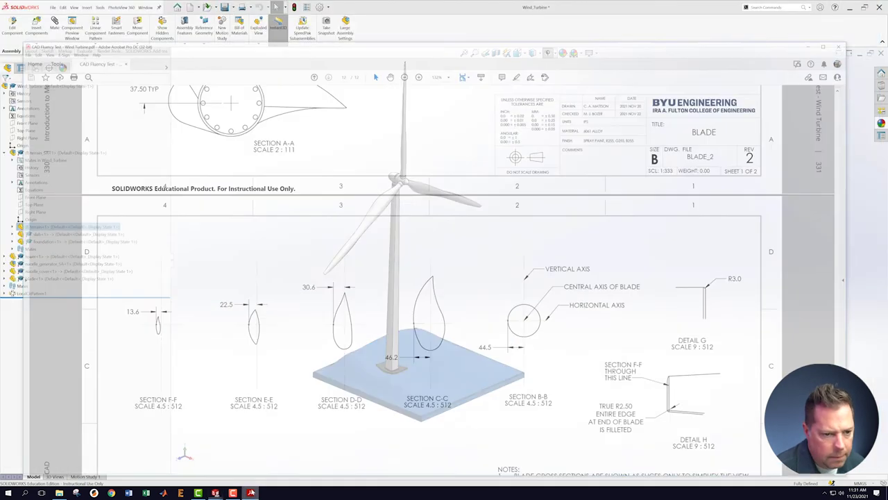
pyautogui.scroll(10, 270, 175)
pyautogui.scroll(20, 271, 173)
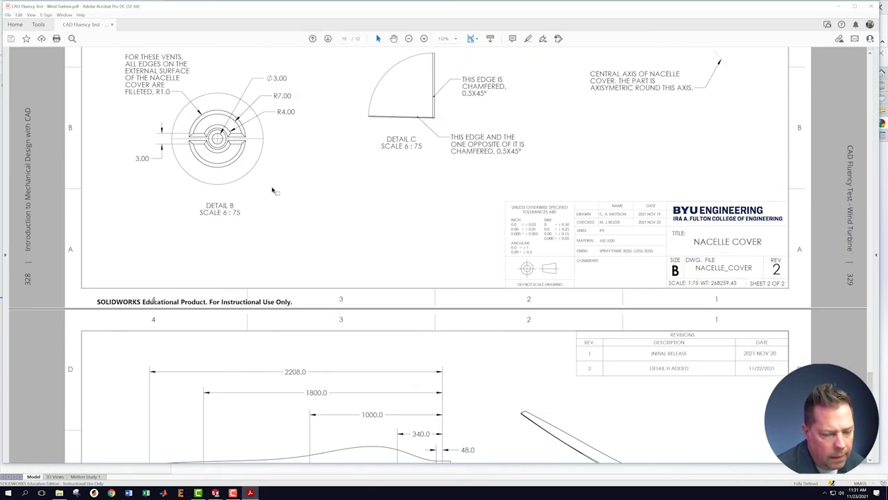
pyautogui.scroll(20, 275, 203)
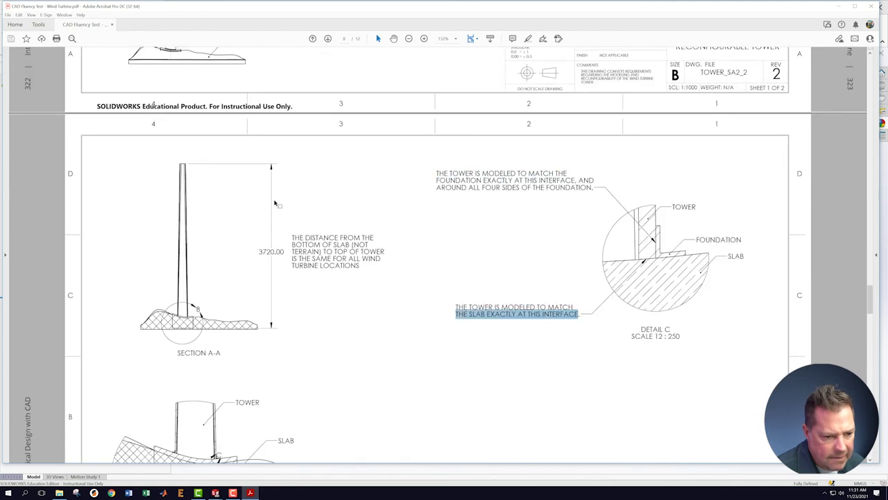
pyautogui.scroll(20, 272, 202)
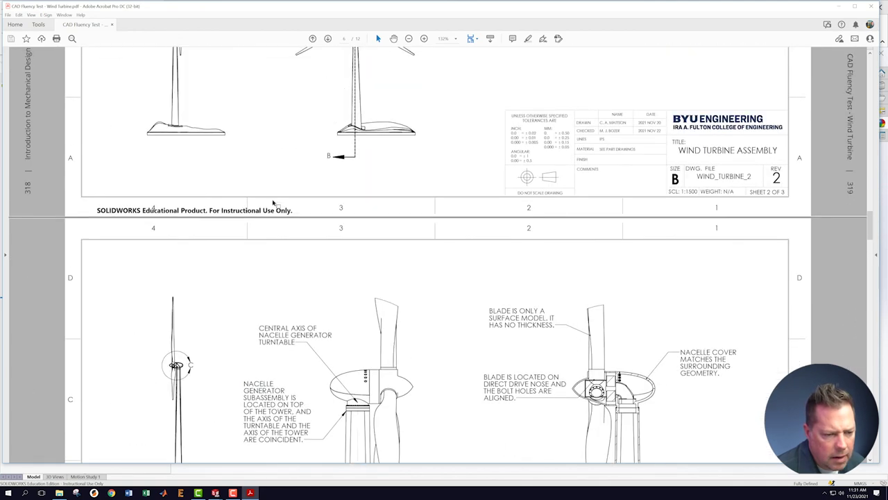
pyautogui.scroll(5, 272, 203)
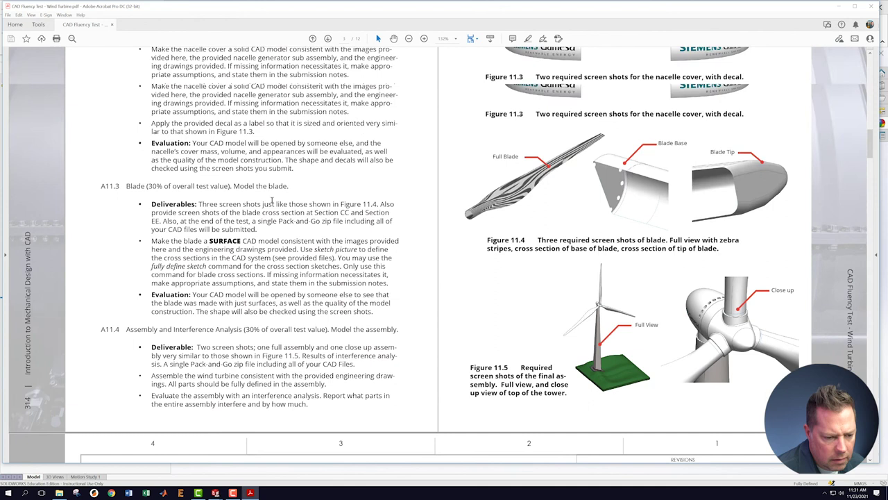
pyautogui.scroll(-2, 270, 199)
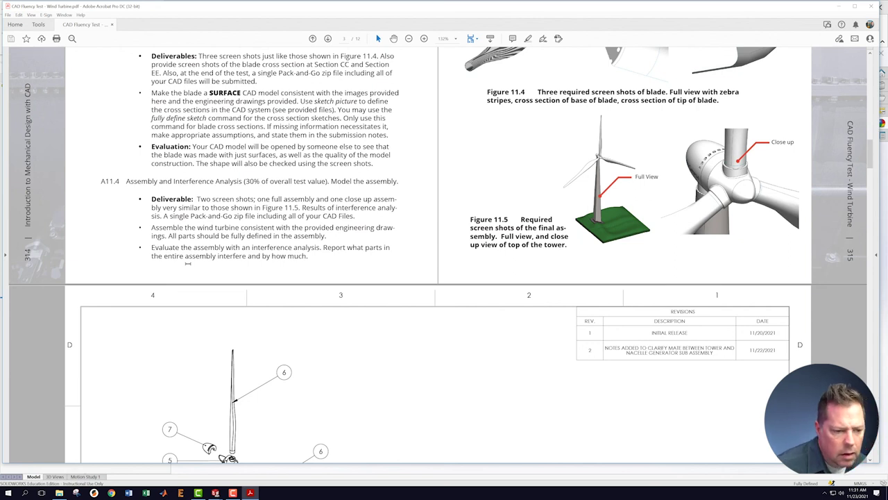
# Return to SOLIDWORKS, switch the terrain part in terrain_SA to the Turbine_1_location configuration, and save the Wind_Turbine assembly.
pyautogui.click(838, 6)
pyautogui.moveTo(41, 227); pyautogui.dragTo(93, 249)
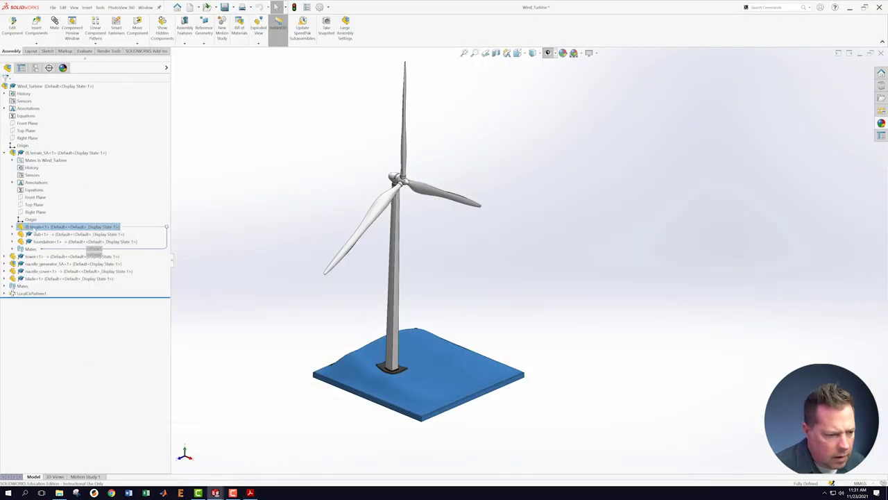
pyautogui.rightClick(34, 228)
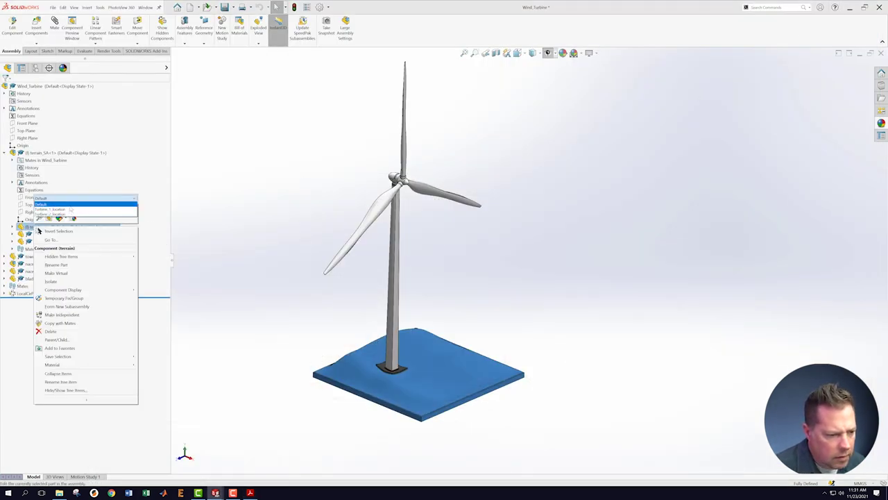
pyautogui.click(159, 204)
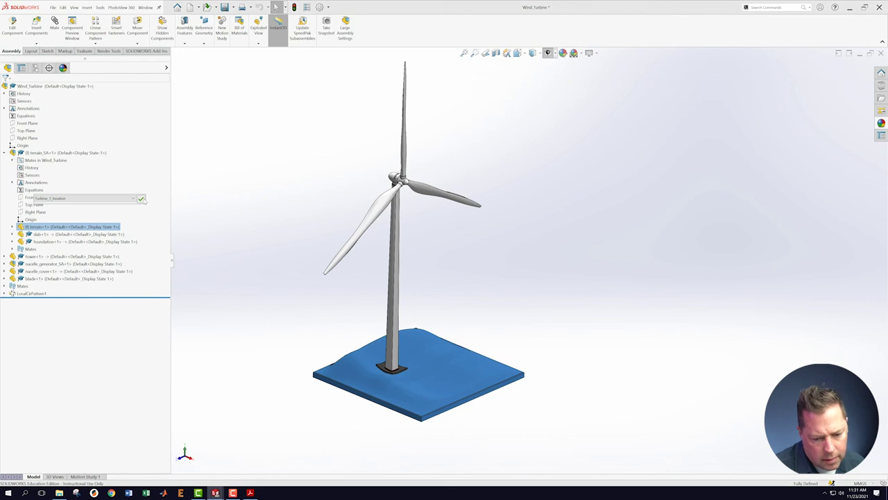
pyautogui.click(141, 199)
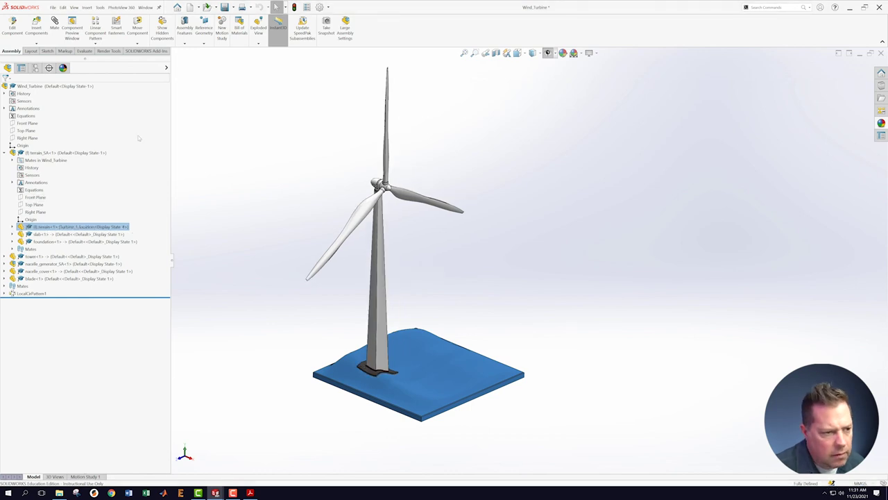
pyautogui.click(53, 6)
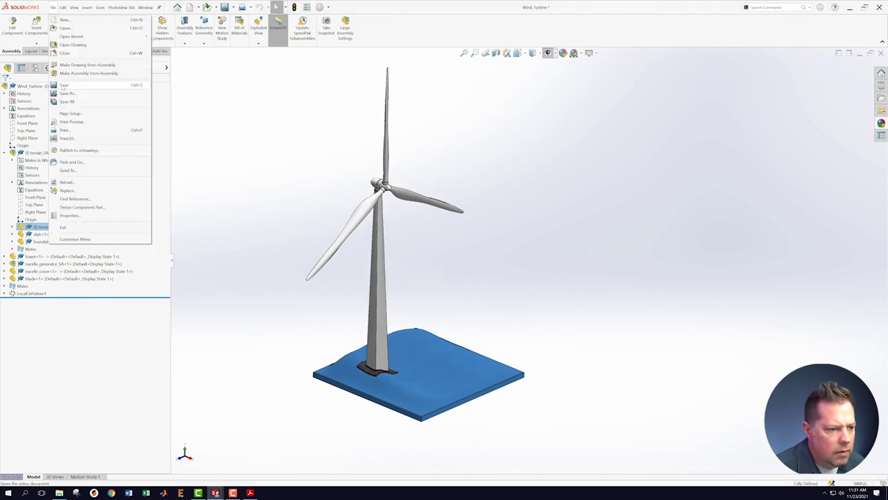
pyautogui.click(64, 85)
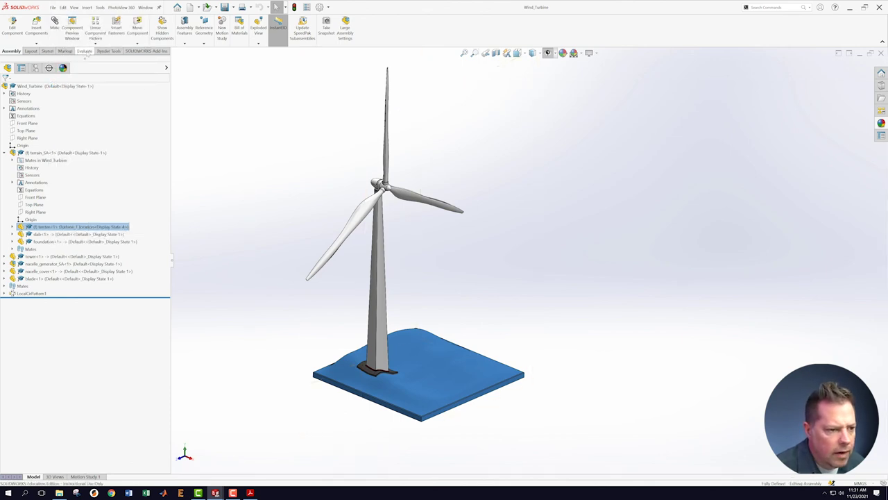
# Run Interference Detection on the terrain part and expand the result to identify the interfering components.
pyautogui.click(83, 50)
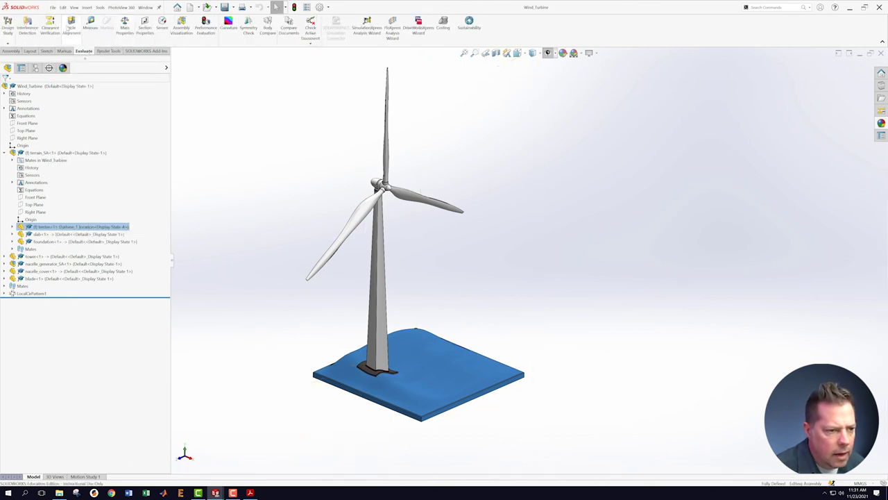
pyautogui.click(27, 26)
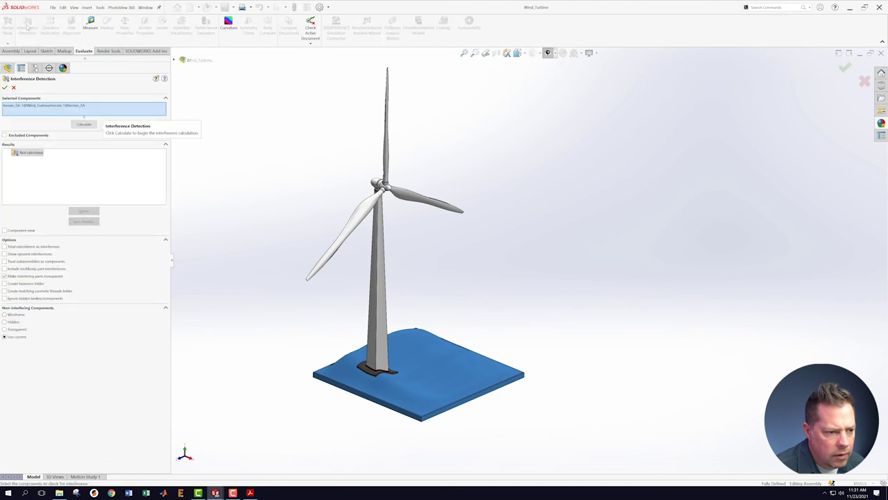
pyautogui.click(84, 124)
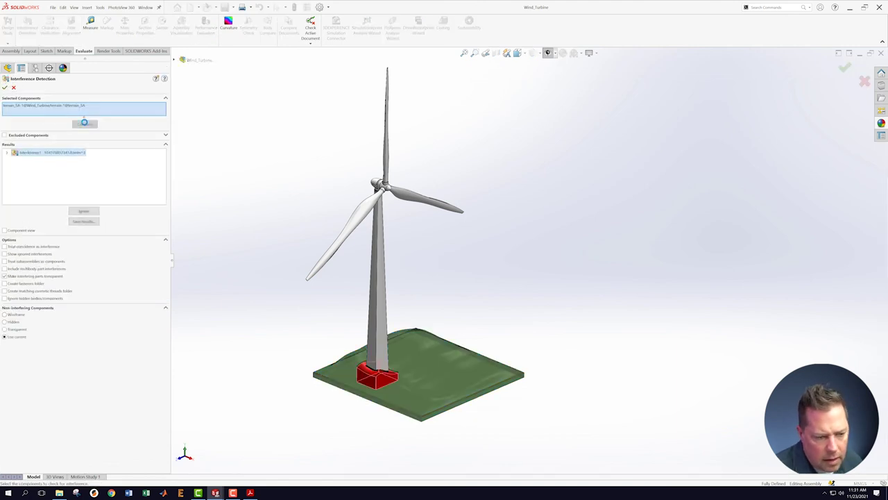
pyautogui.click(6, 152)
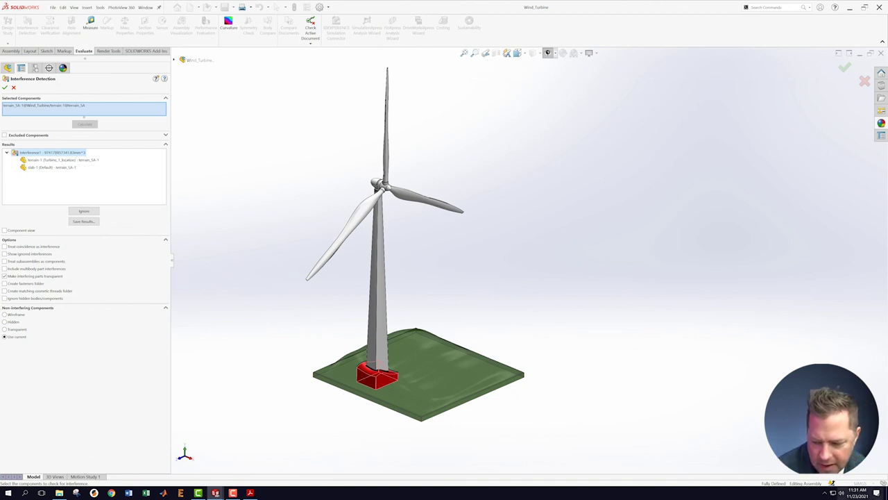
pyautogui.click(5, 87)
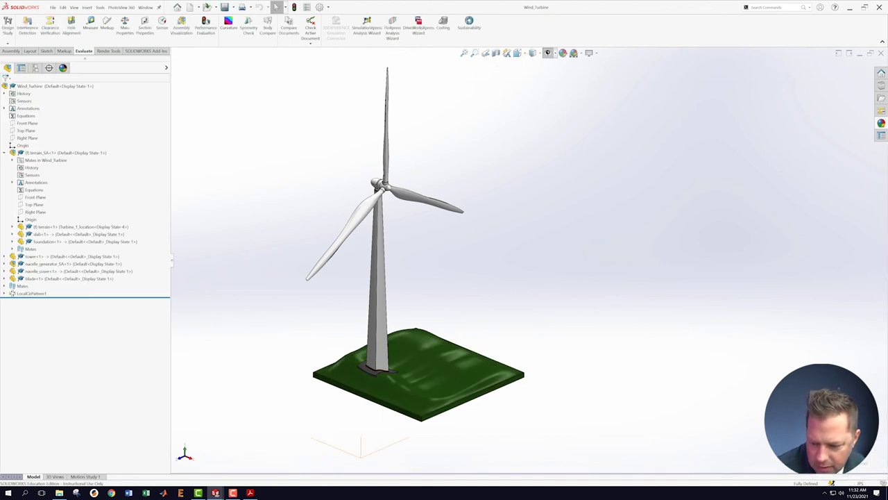
# Save the assembly and calculate the interferences for the entire Wind_Turbine assembly.
pyautogui.click(52, 9)
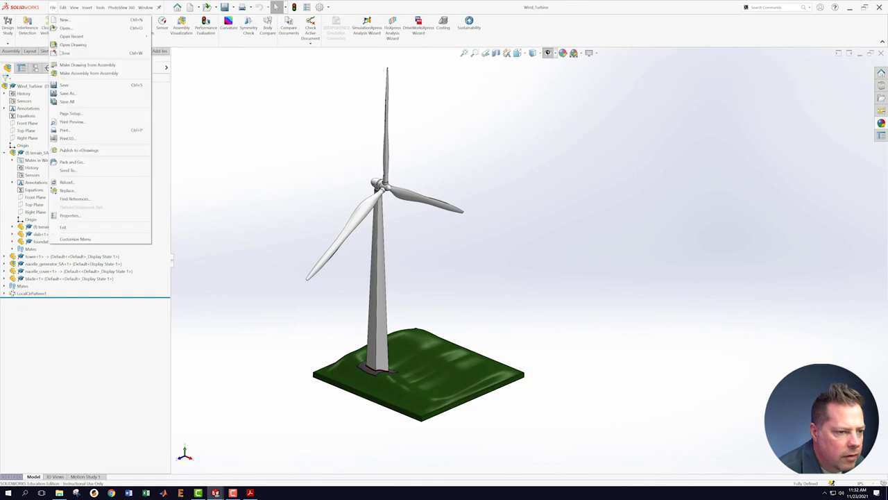
pyautogui.click(62, 87)
pyautogui.press('Escape')
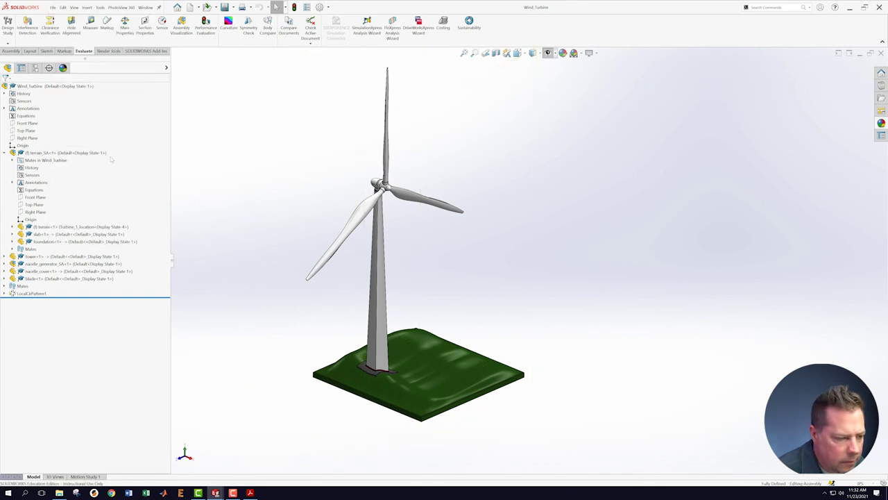
pyautogui.click(27, 26)
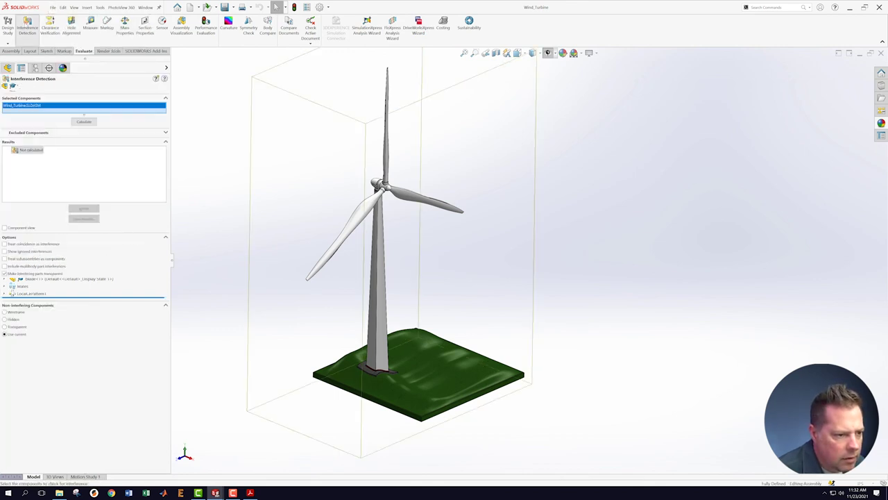
pyautogui.click(82, 122)
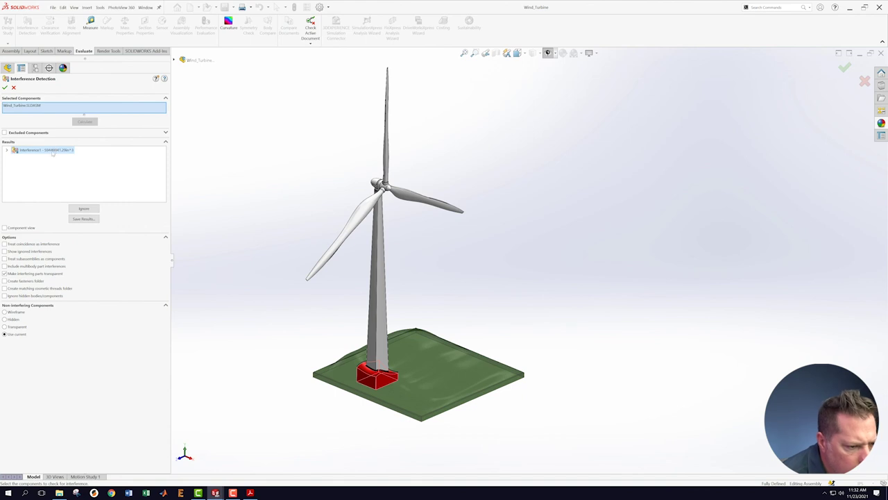
# Examine the highlighted interference volume at the tower base from several angles, and close Interference Detection.
pyautogui.moveTo(359, 348); pyautogui.dragTo(476, 255, button='middle')
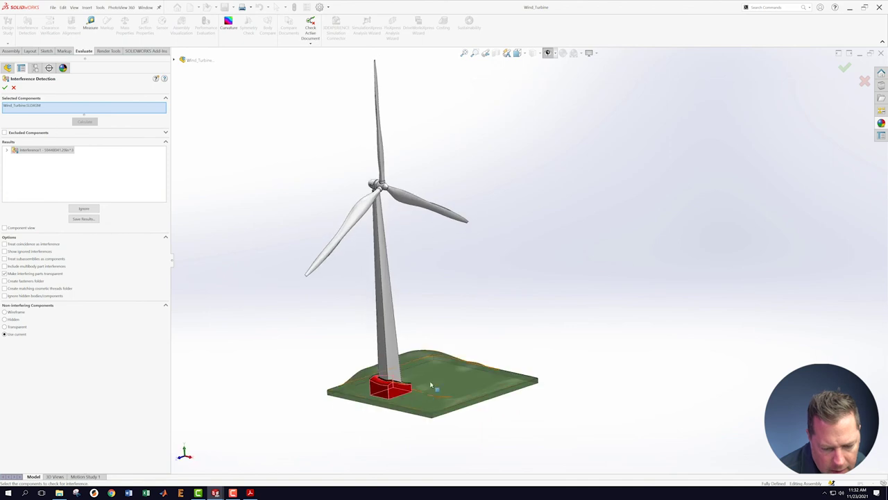
pyautogui.scroll(-3, 418, 405)
pyautogui.scroll(-3, 490, 307)
pyautogui.scroll(-4, 490, 307)
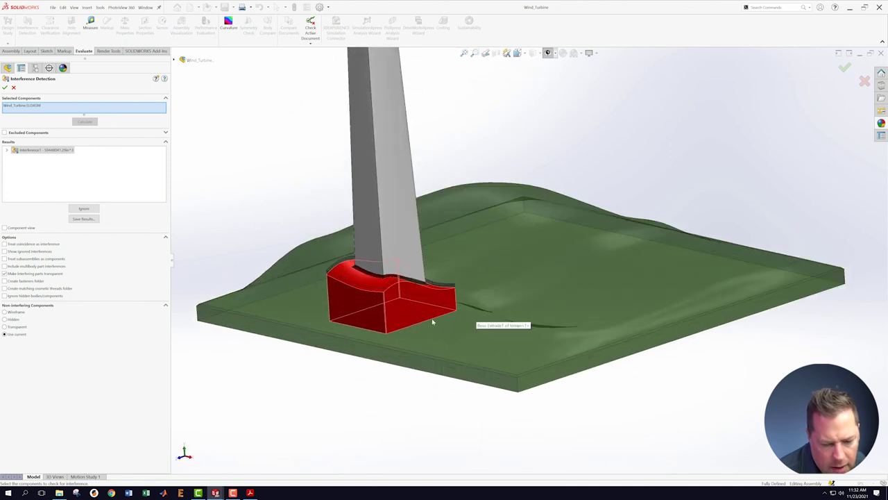
pyautogui.moveTo(458, 308); pyautogui.dragTo(503, 357, button='middle')
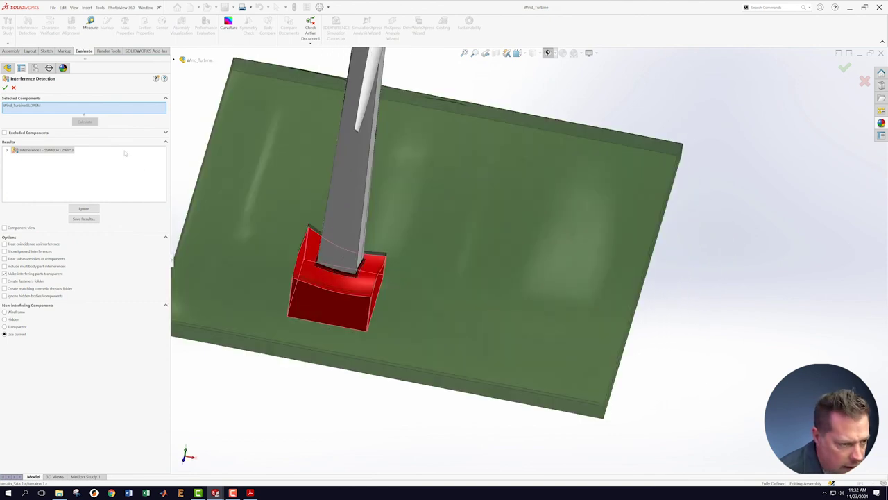
pyautogui.scroll(3, 506, 255)
pyautogui.moveTo(490, 258); pyautogui.dragTo(451, 243, button='middle')
pyautogui.scroll(3, 486, 229)
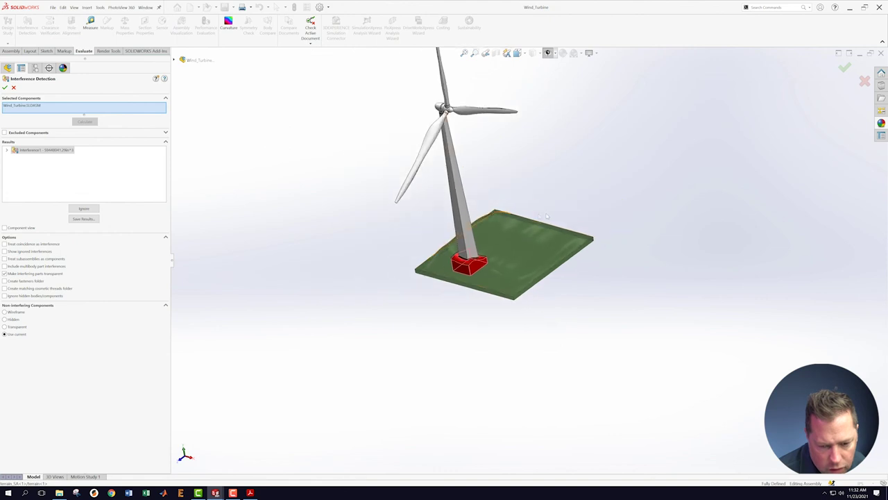
pyautogui.scroll(-1, 534, 242)
pyautogui.moveTo(527, 222); pyautogui.dragTo(528, 183, button='middle')
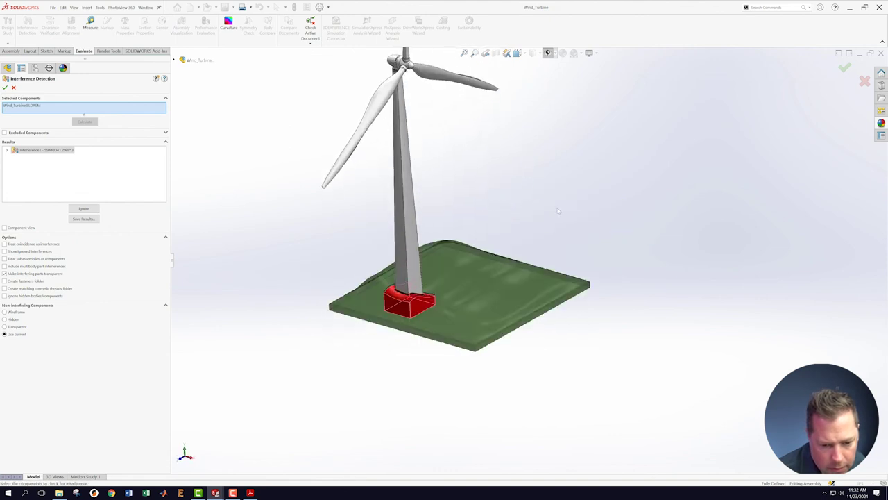
pyautogui.scroll(3, 529, 191)
pyautogui.scroll(-4, 531, 207)
pyautogui.scroll(-2, 530, 207)
pyautogui.moveTo(530, 207); pyautogui.dragTo(535, 298, button='middle')
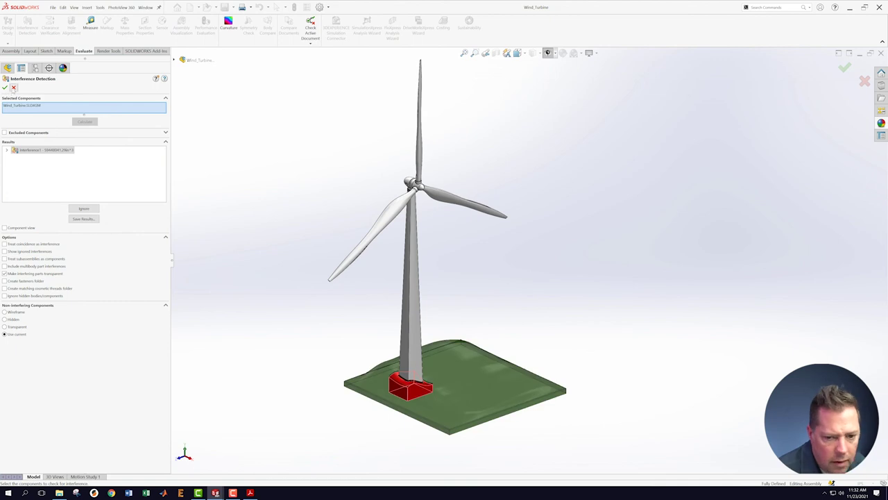
pyautogui.click(12, 87)
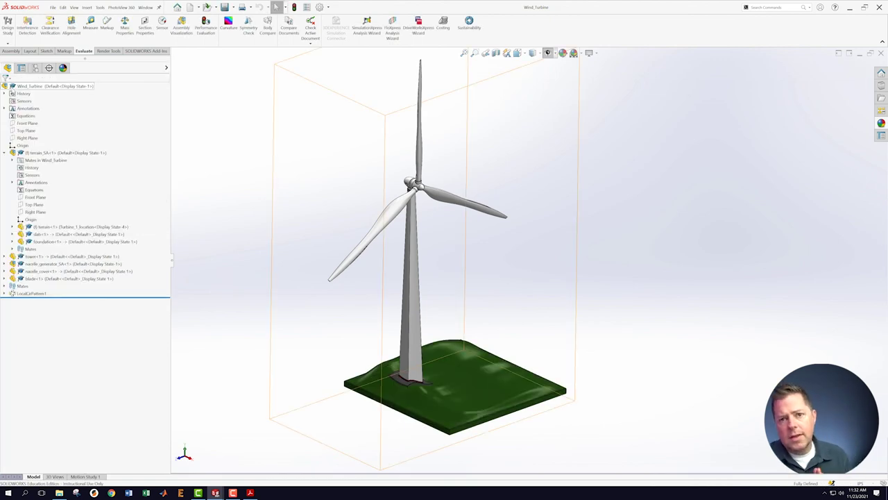